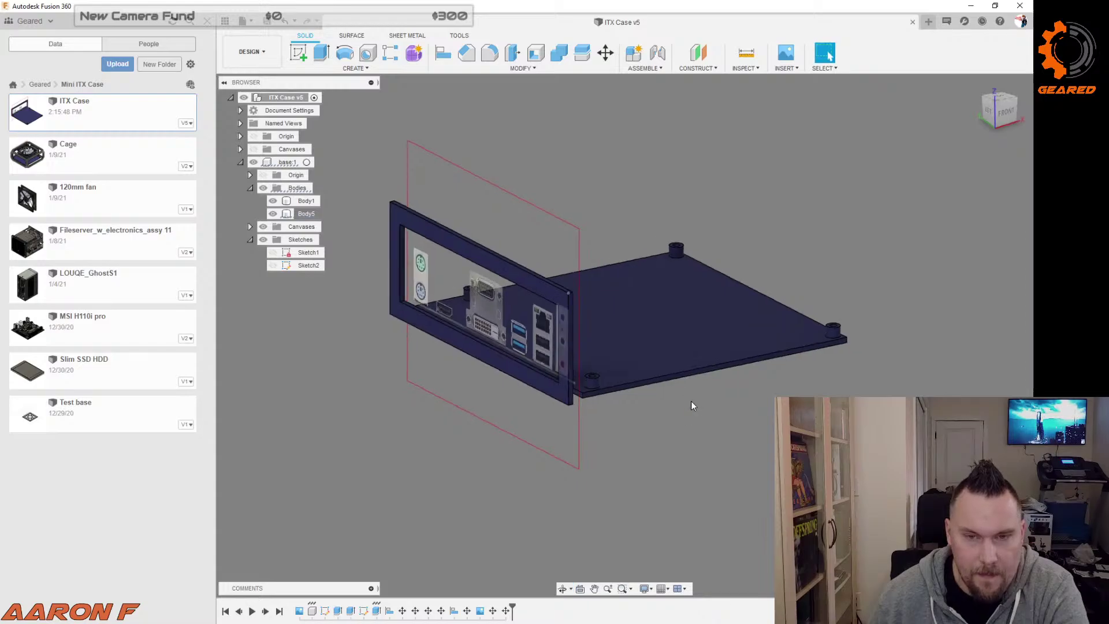
scroll(691, 400, "down", 1)
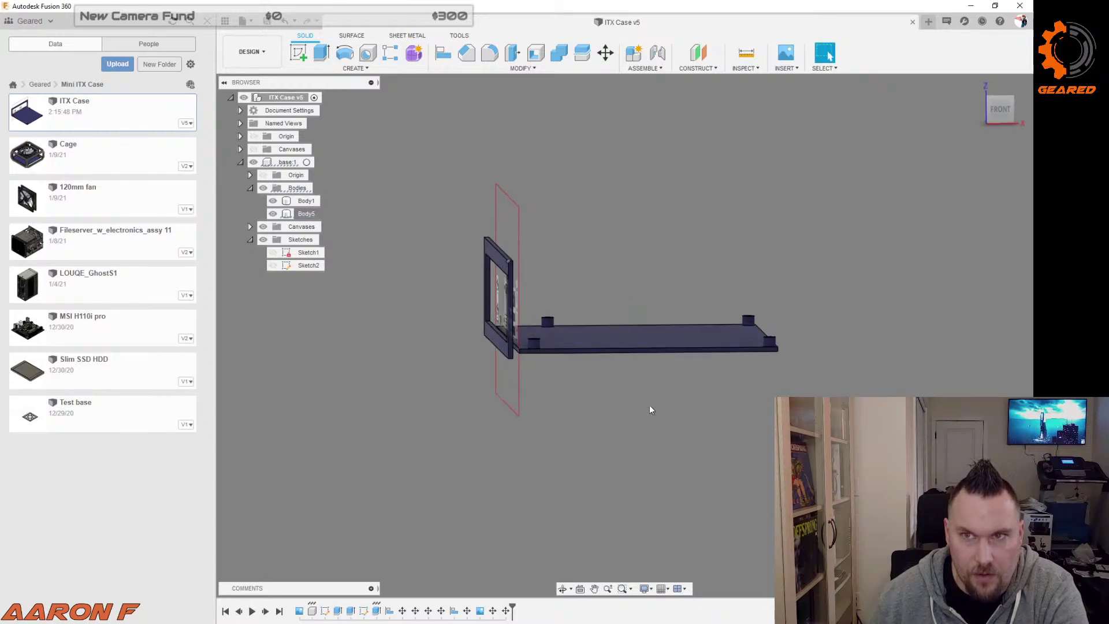
left_click(821, 69)
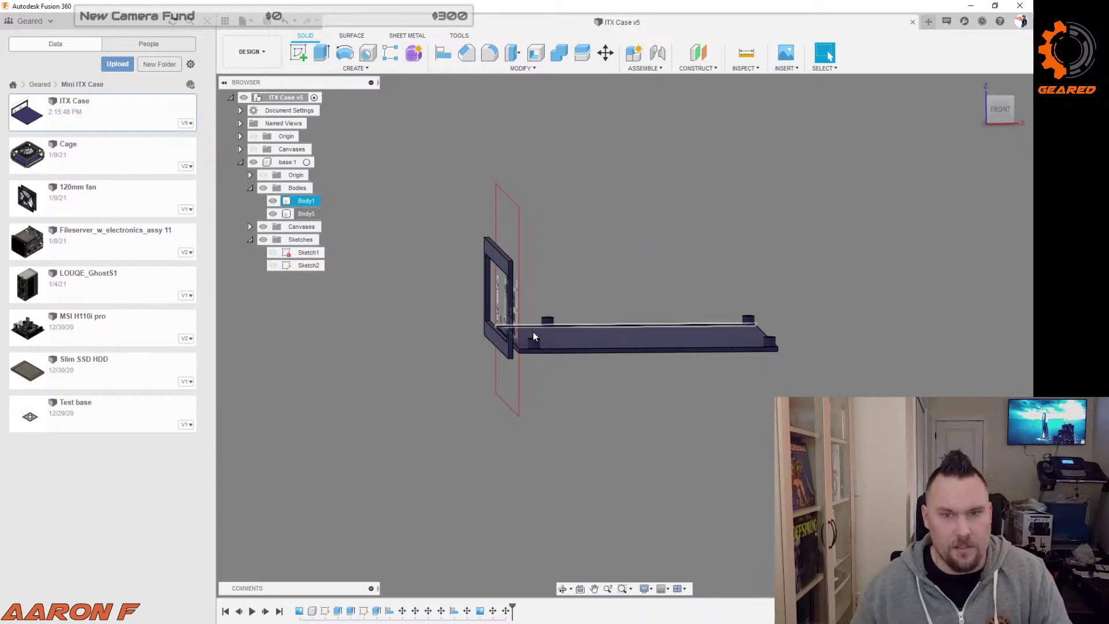
left_click(563, 336)
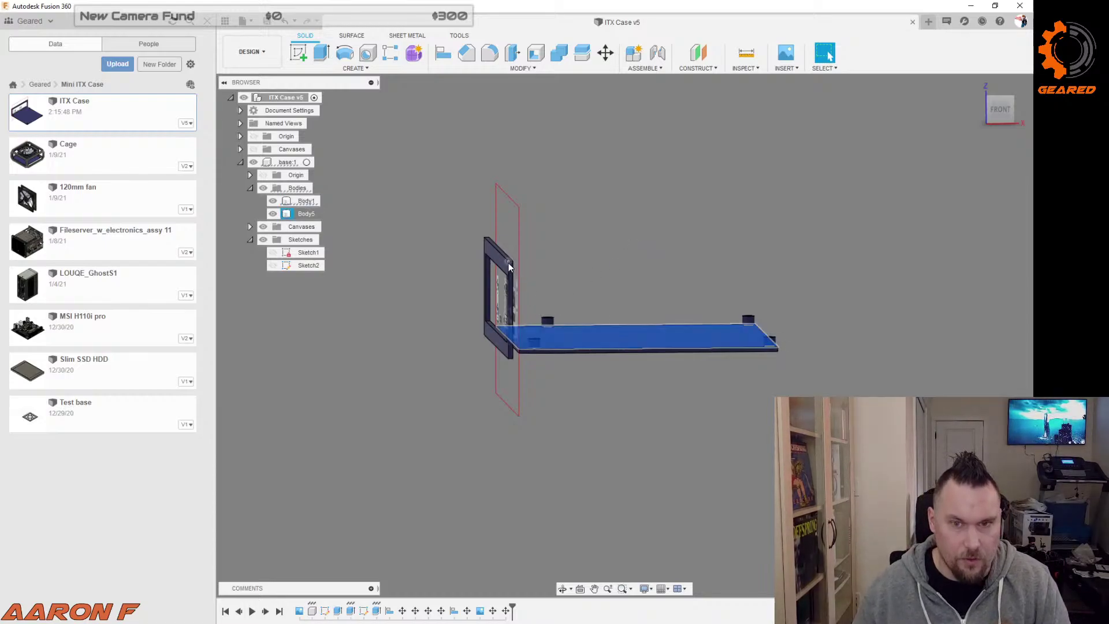
left_click(441, 235)
left_click(306, 202)
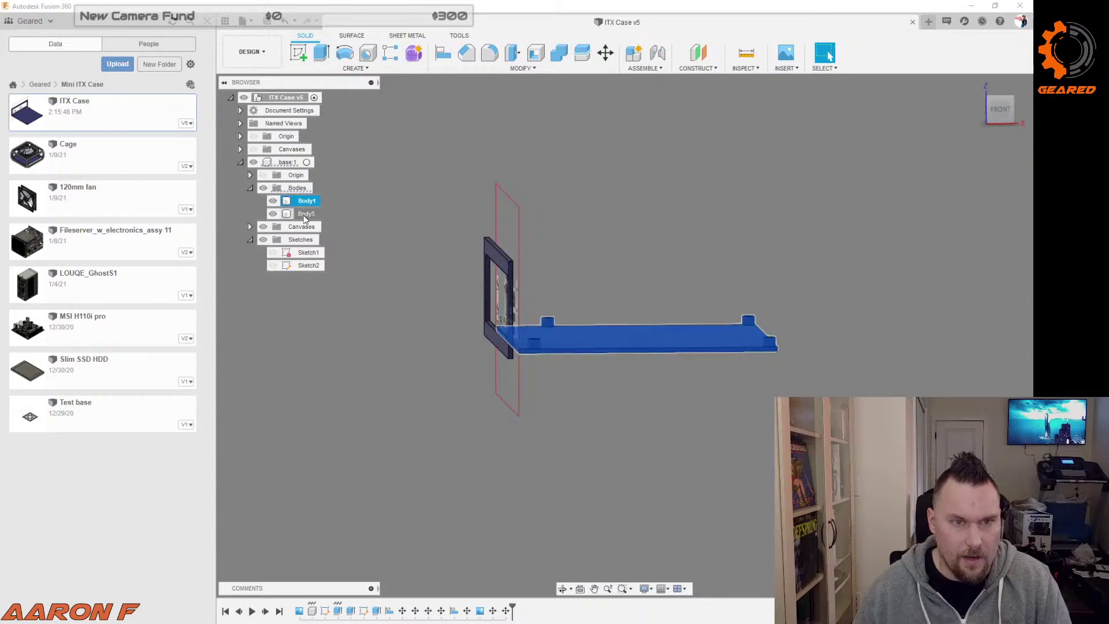
left_click(305, 217, "ctrl")
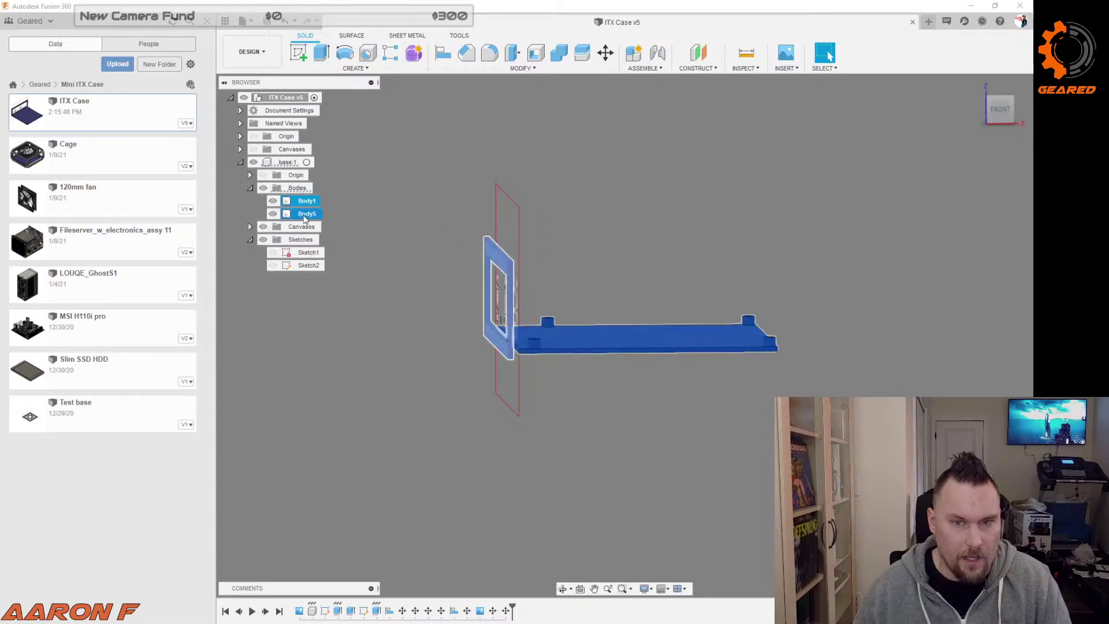
left_click(662, 69)
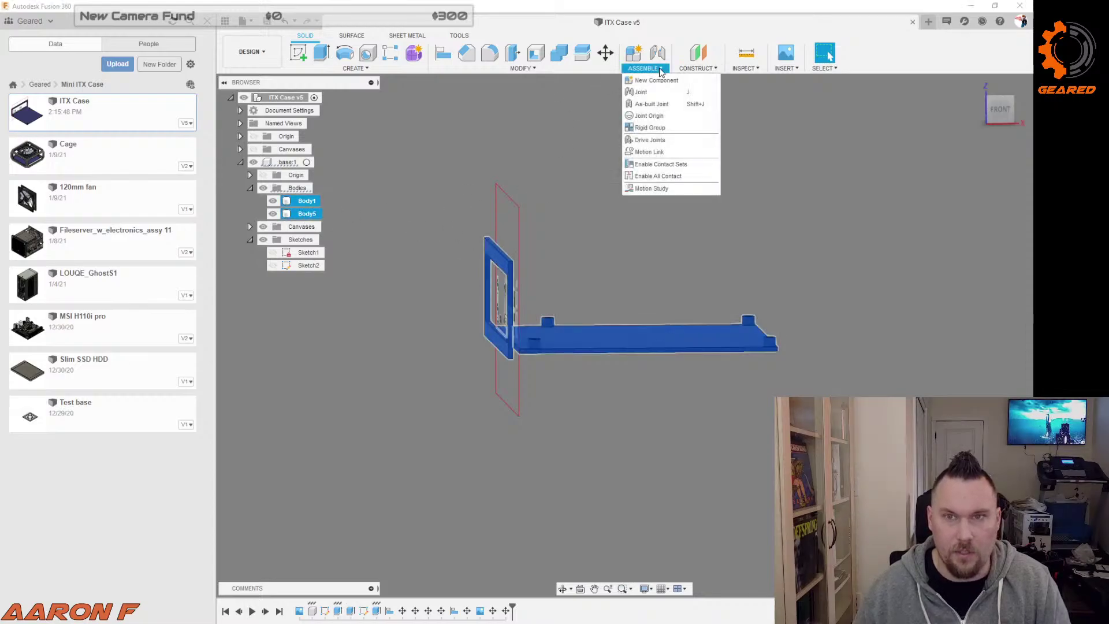
left_click(655, 104)
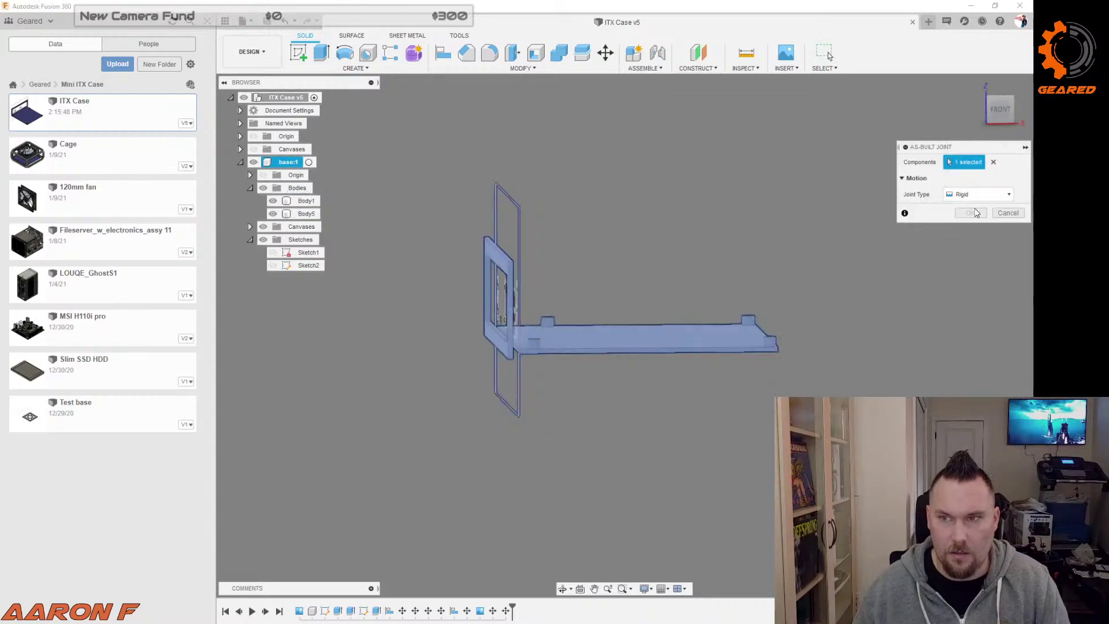
left_click(1005, 213)
Step: Activate the base component of the ITX Case and clear the selection
left_click(307, 163)
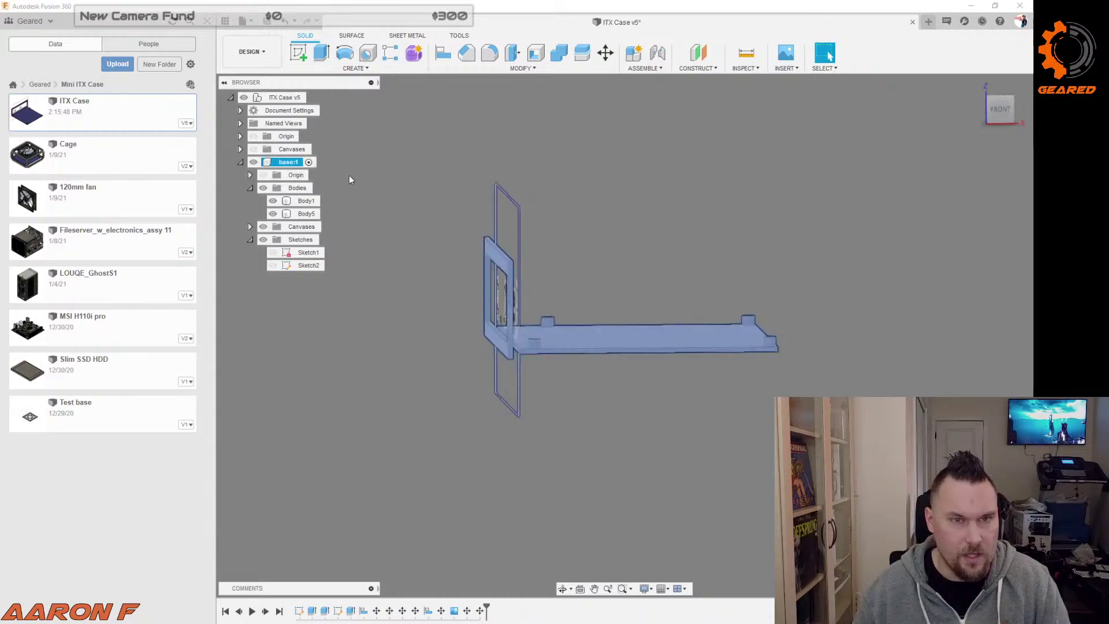
left_click(383, 182)
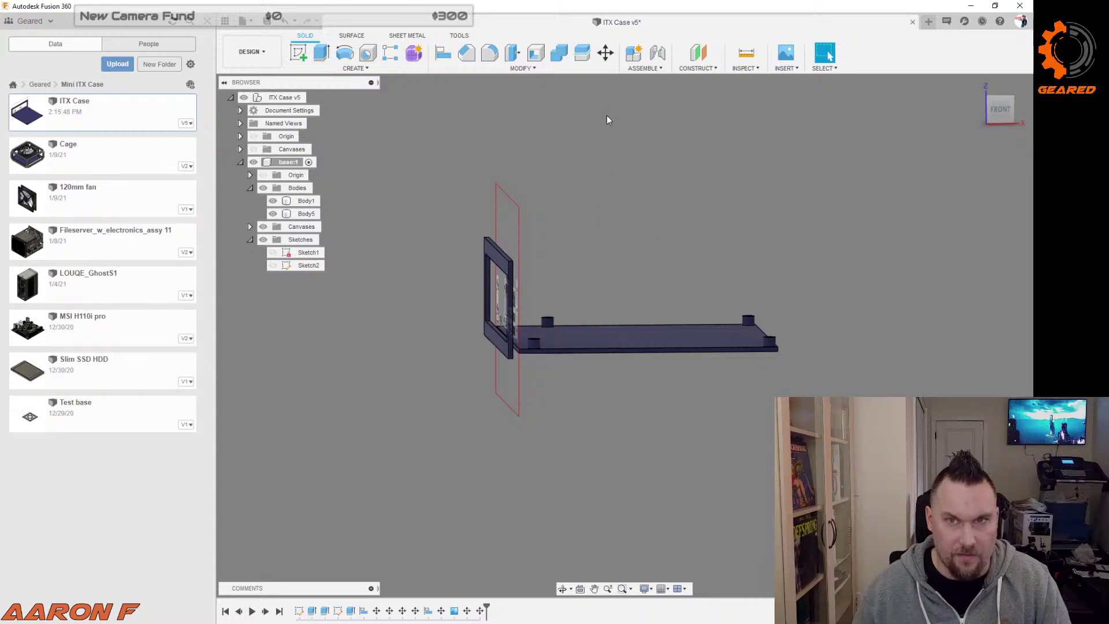
left_click(306, 200)
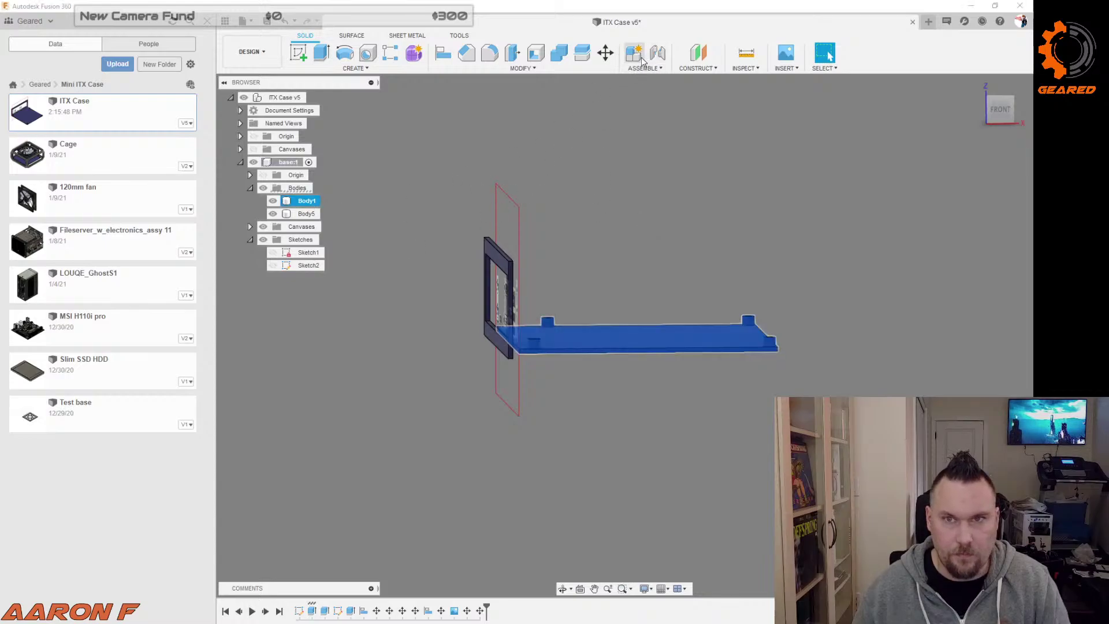
left_click(651, 70)
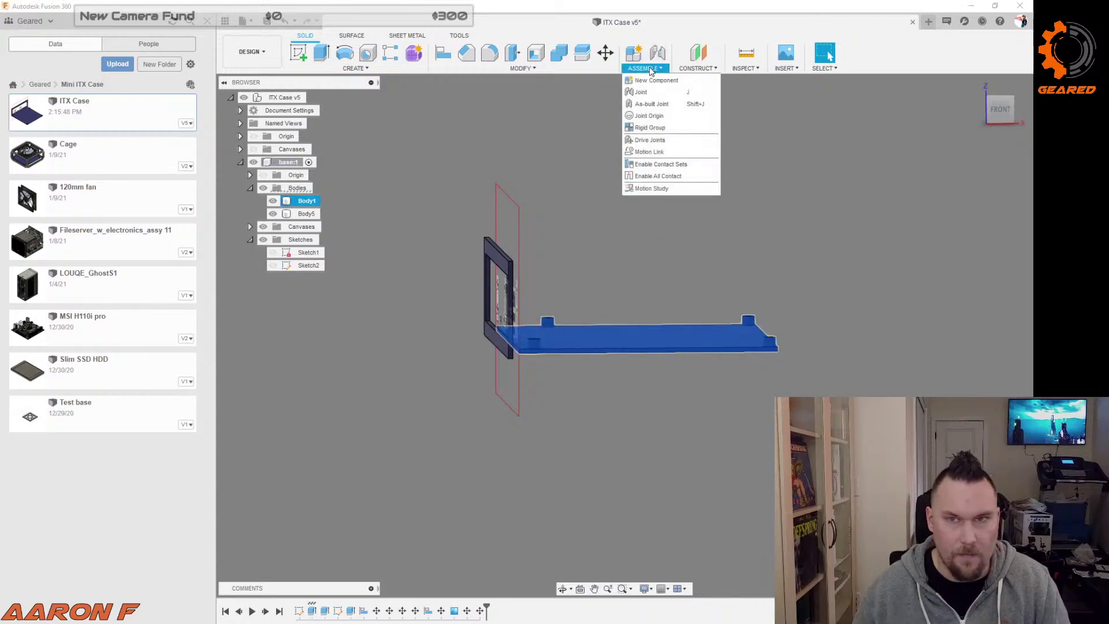
left_click(651, 104)
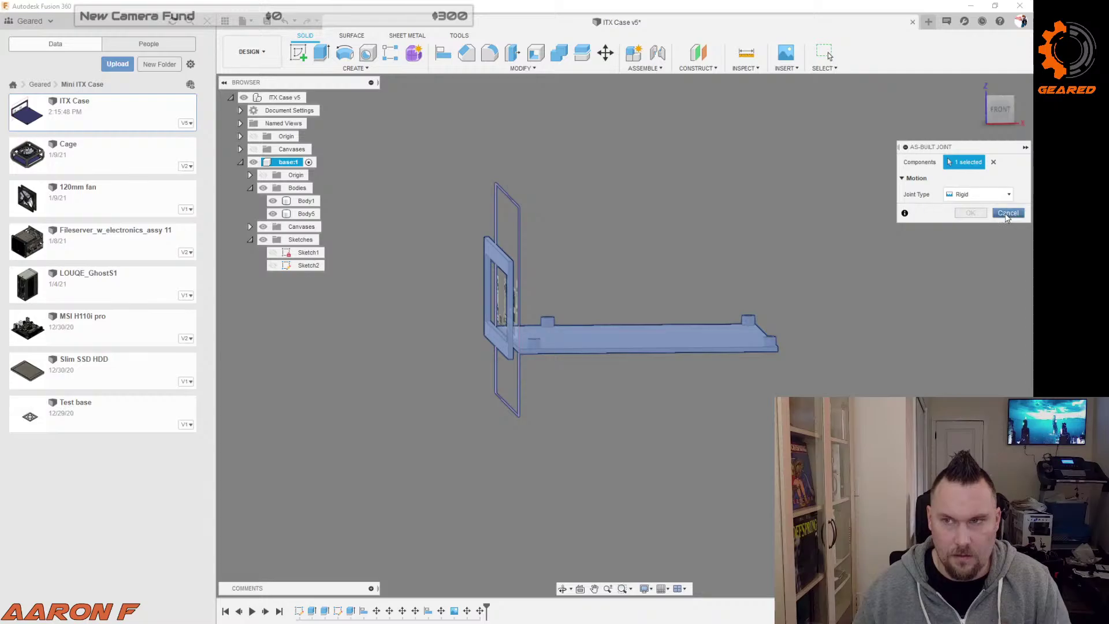
key("Escape")
left_click(310, 203)
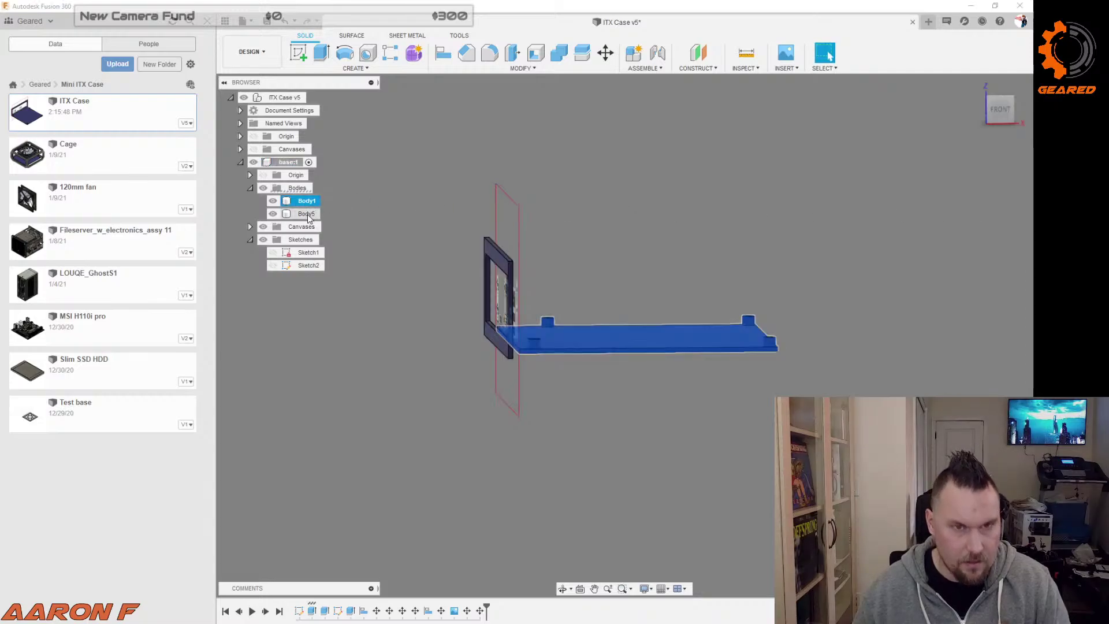
left_click(311, 214, "ctrl")
left_click(646, 69)
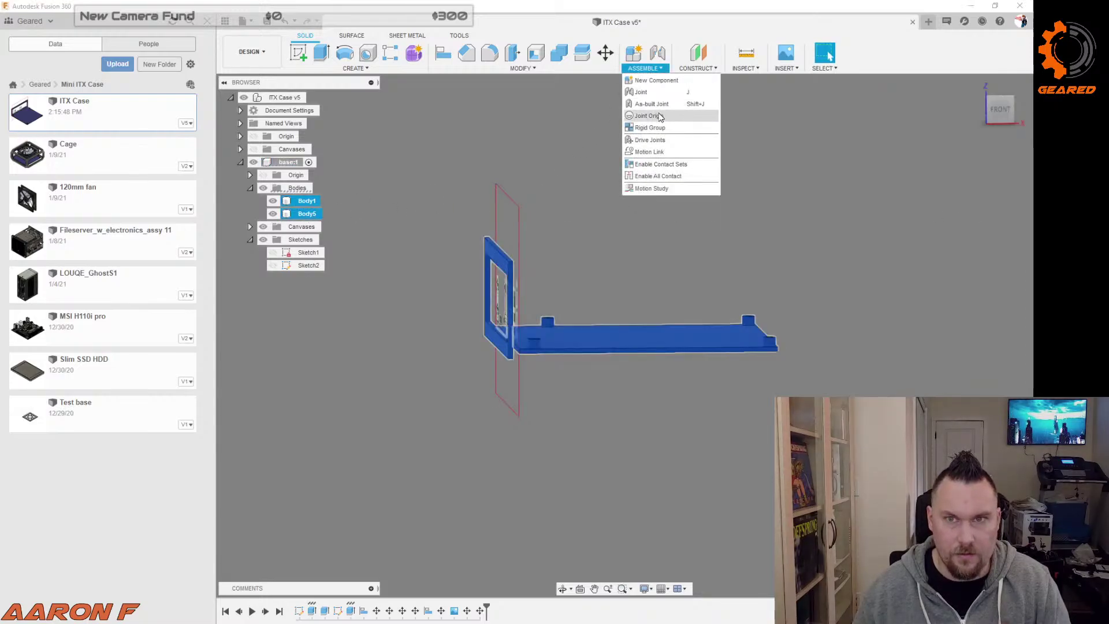
left_click(650, 104)
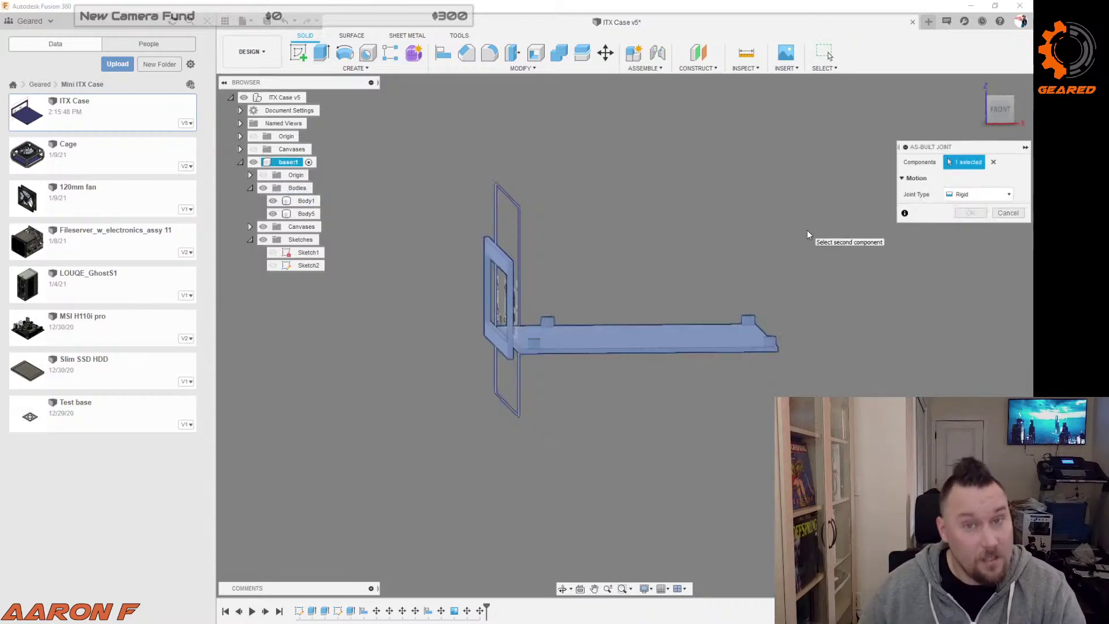
left_click(1008, 213)
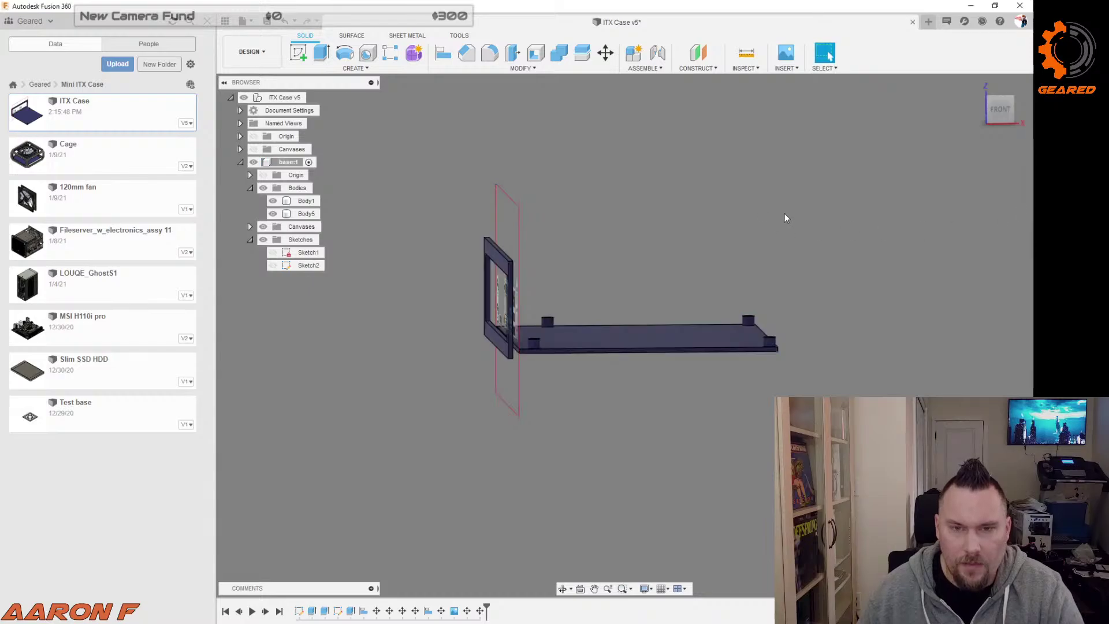
left_click(299, 164)
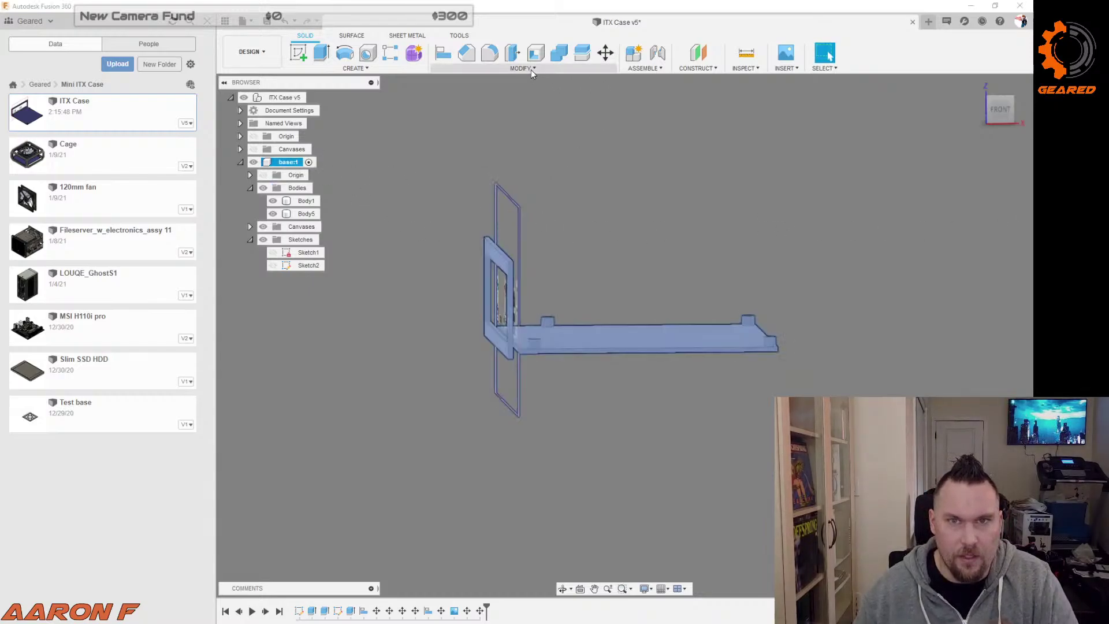
left_click(644, 68)
left_click(646, 105)
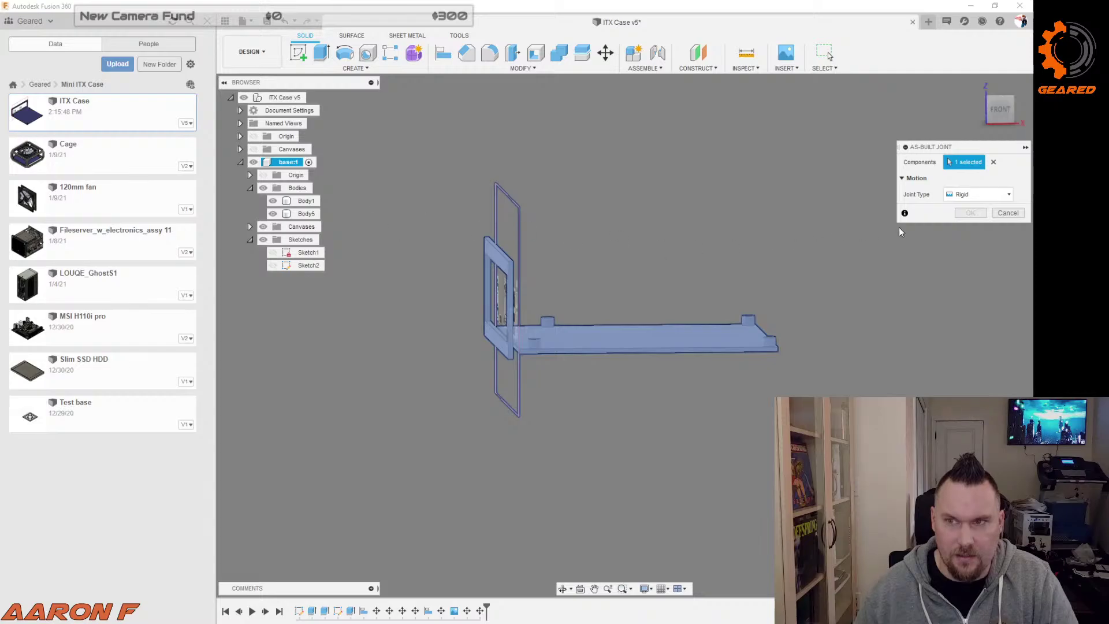
left_click(1008, 213)
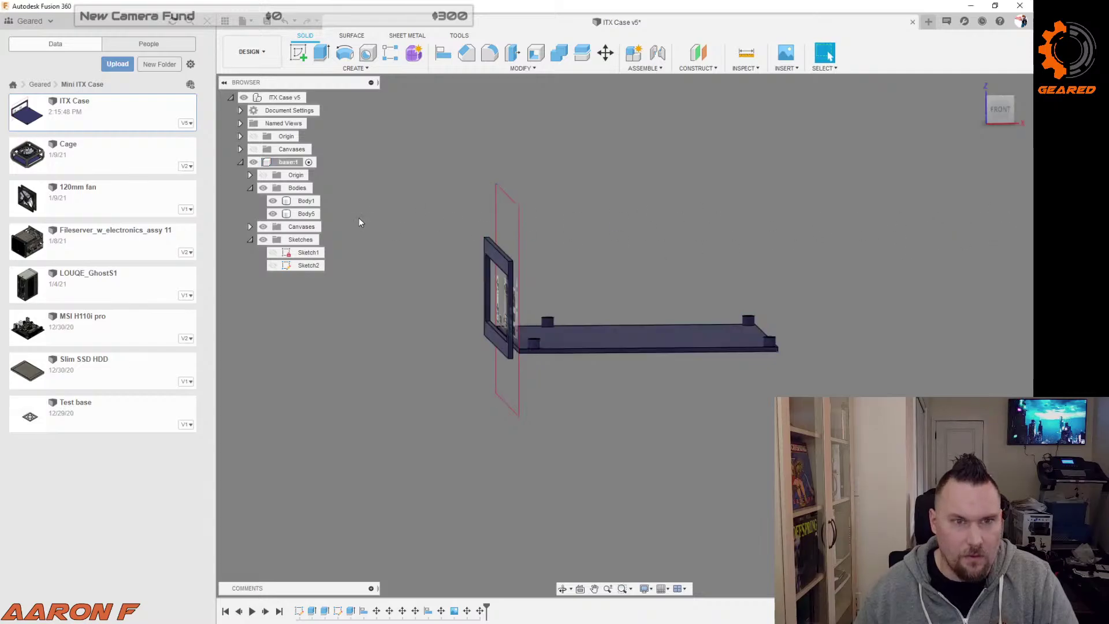
left_click(307, 214)
left_click(306, 200, "ctrl")
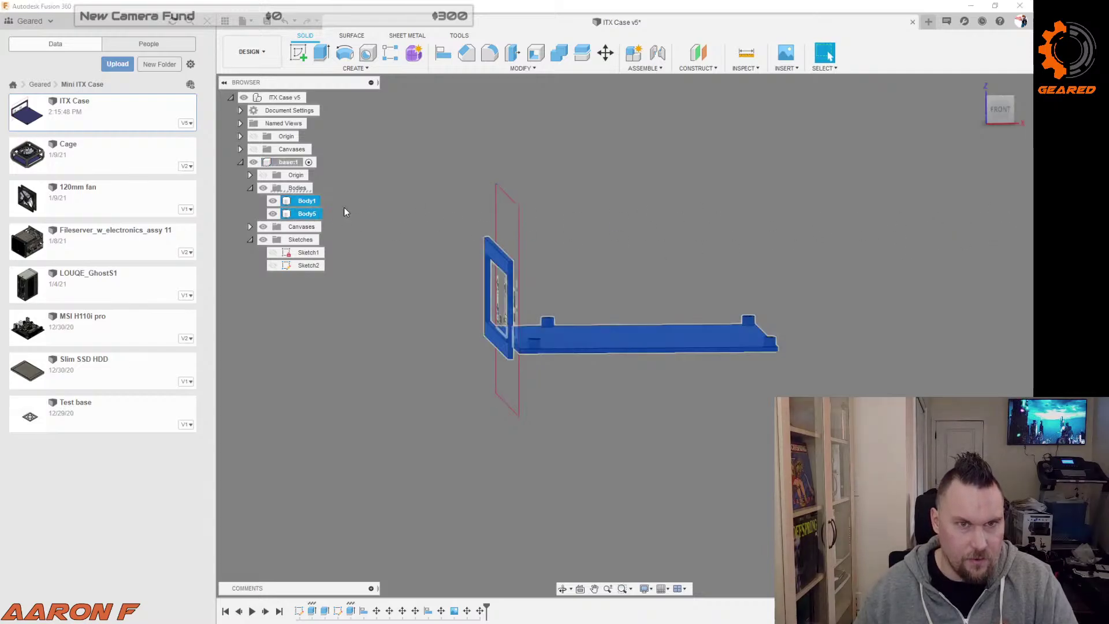
left_click(644, 68)
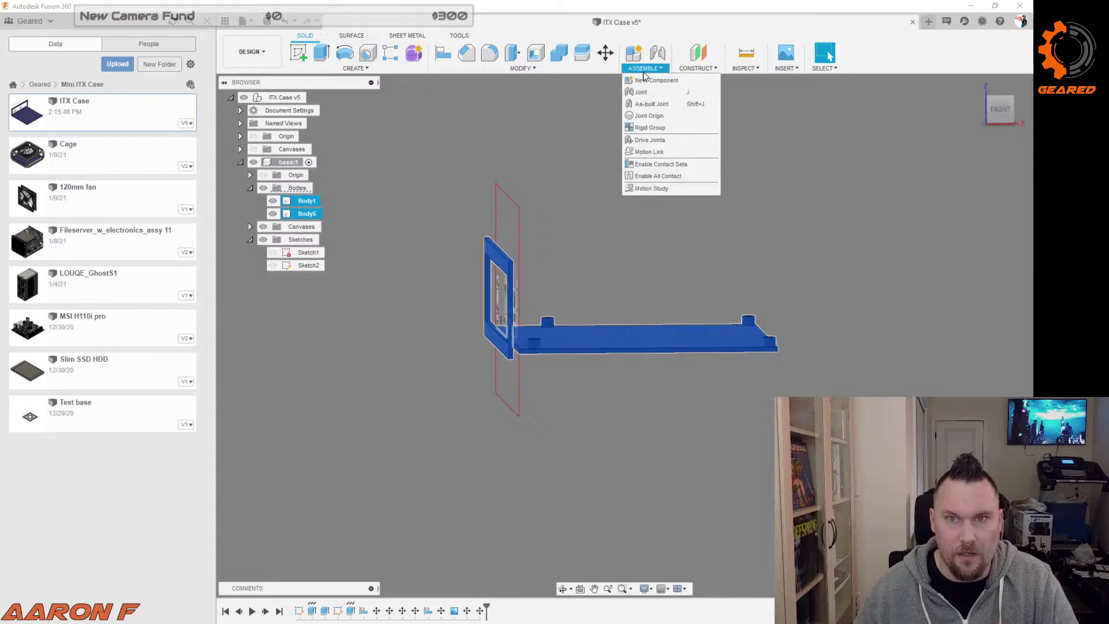
left_click(668, 127)
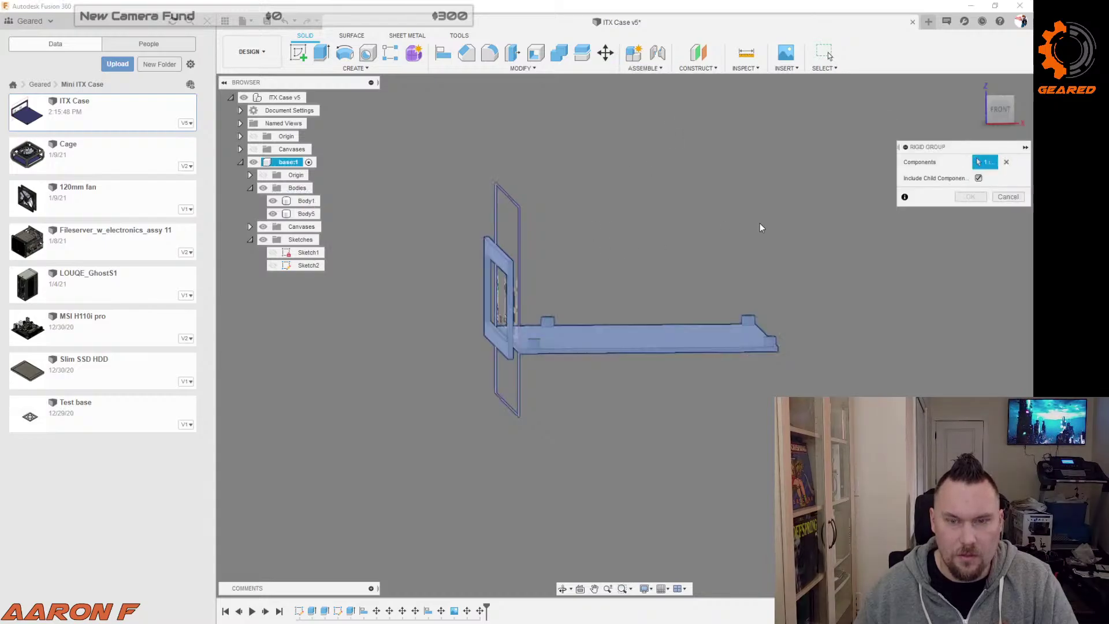
left_click(1011, 197)
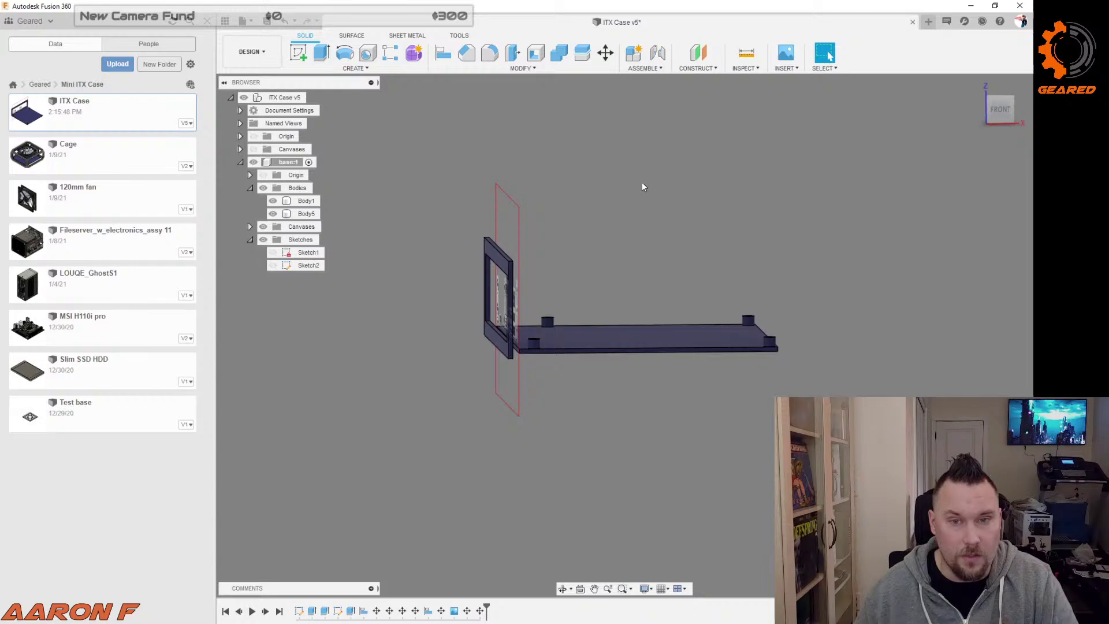
Step: Examine from several angles how the rear I/O frame (Body5) meets the base plate with standoffs (Body1)
middle_click_drag(605, 175, 618, 182, "shift")
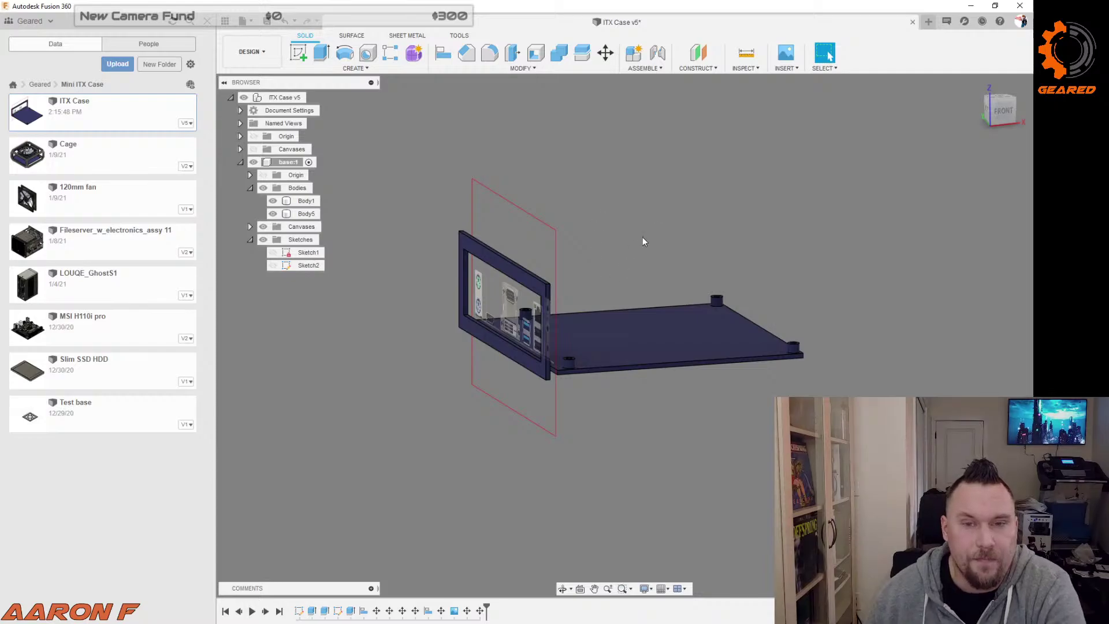
middle_click_drag(643, 240, 649, 92, "shift")
middle_click_drag(602, 178, 608, 176, "shift")
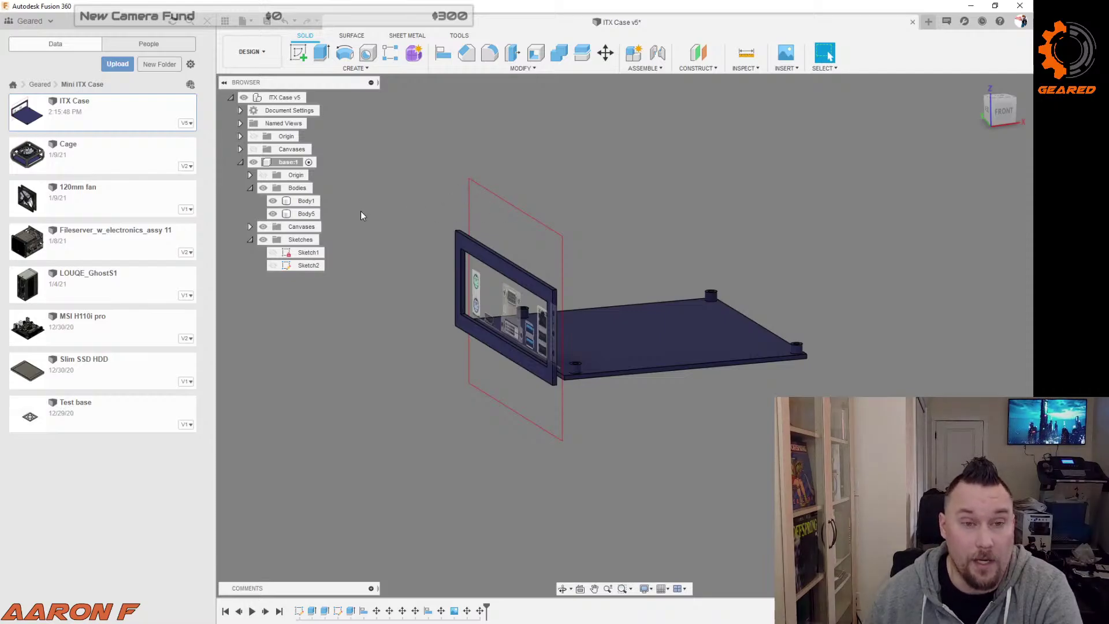
left_click(305, 201)
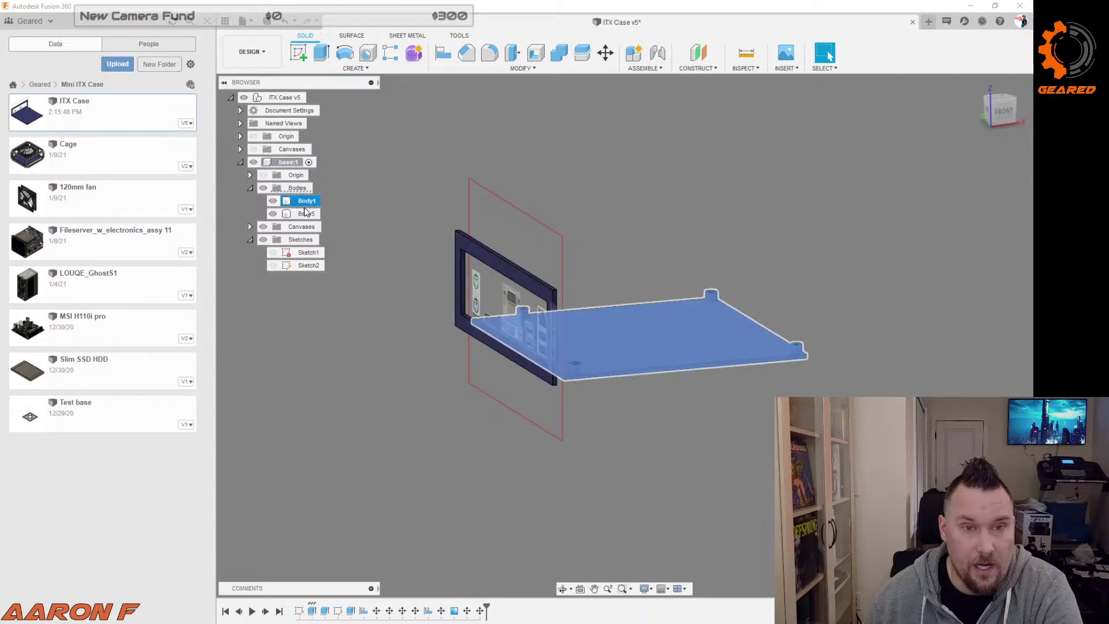
left_click(306, 214)
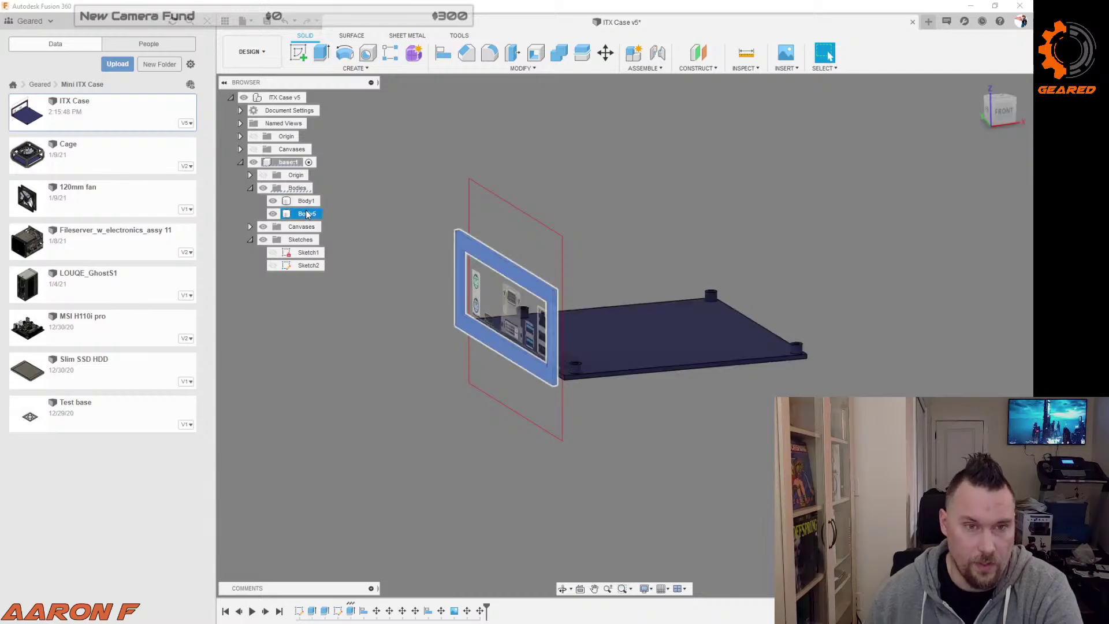
left_click(306, 200)
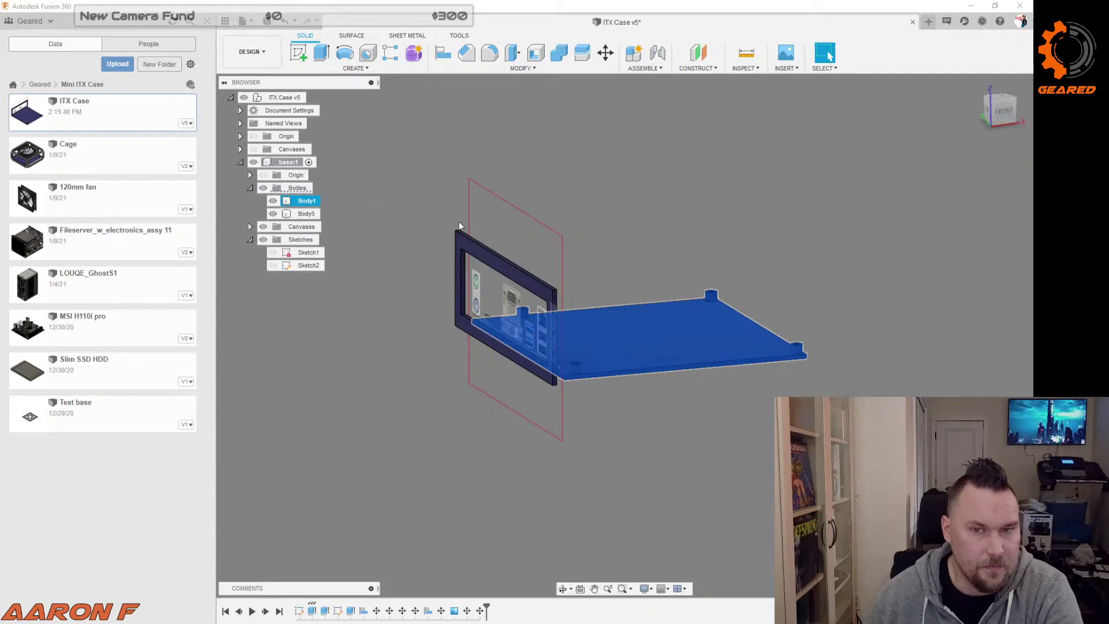
left_click(590, 192)
middle_click_drag(590, 192, 600, 195, "shift")
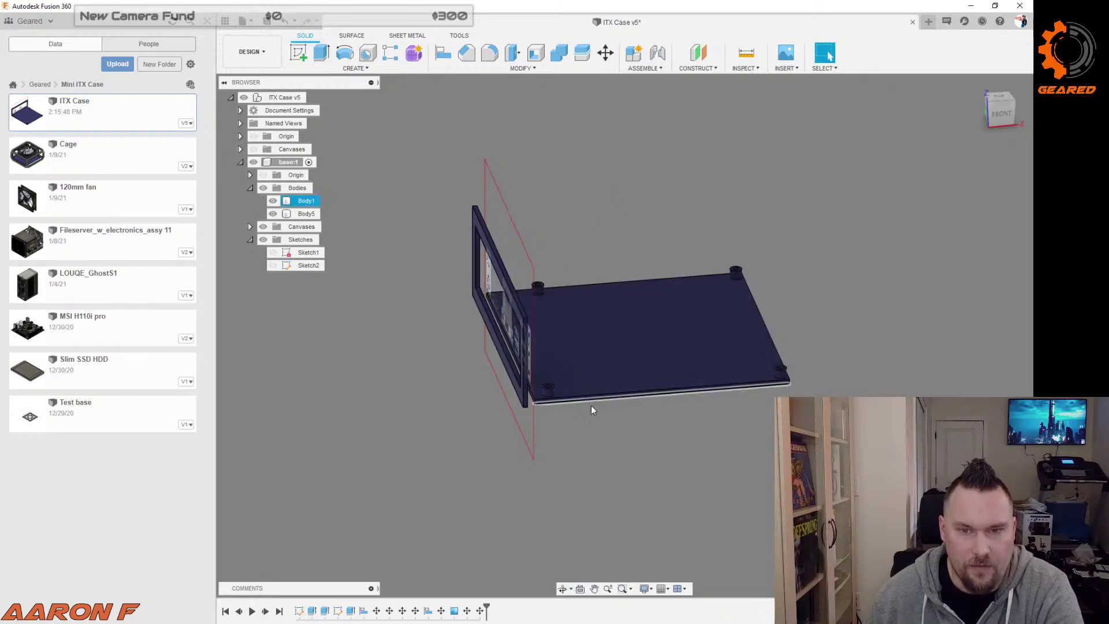
middle_click_drag(591, 407, 562, 397, "shift")
left_click(510, 350)
left_click(524, 375)
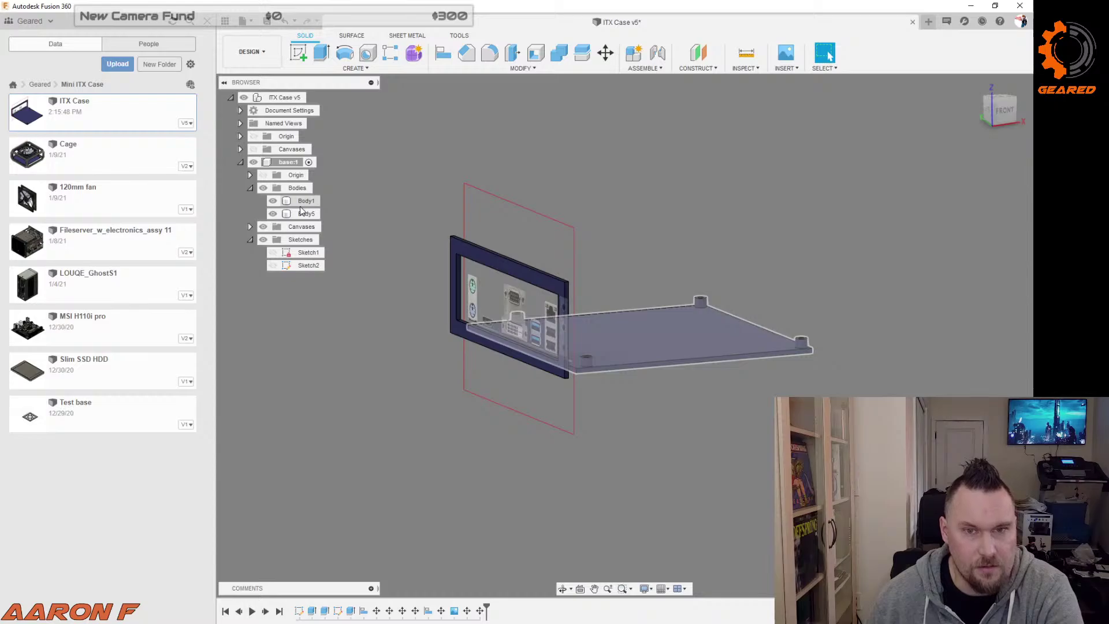
middle_click_drag(363, 270, 463, 310, "shift")
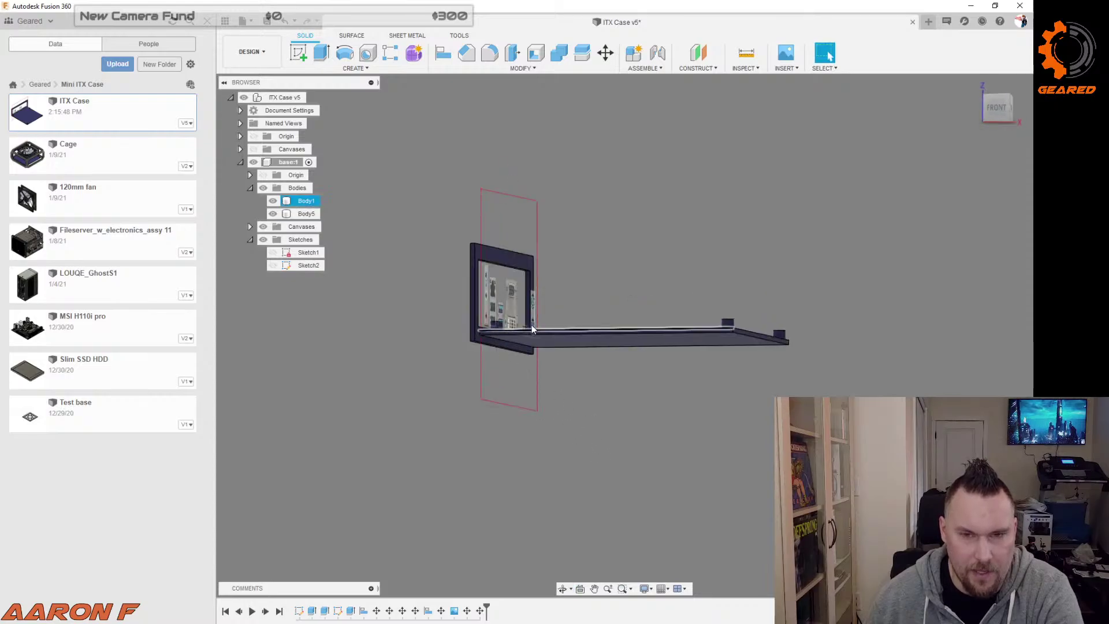
middle_click_drag(401, 343, 421, 344, "shift")
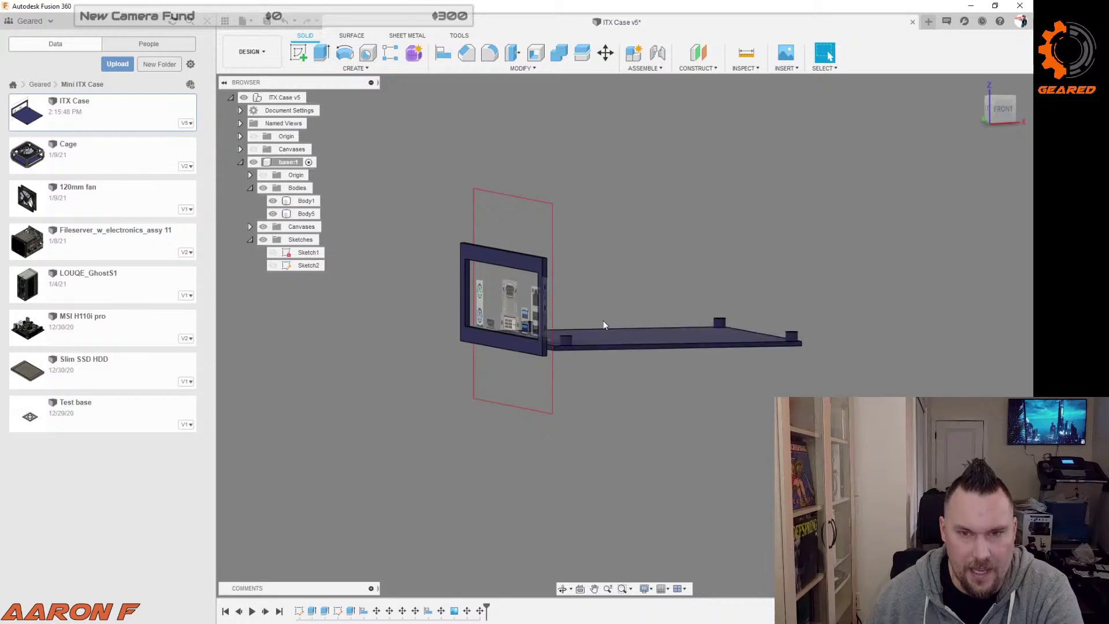
middle_click_drag(603, 322, 582, 314, "shift")
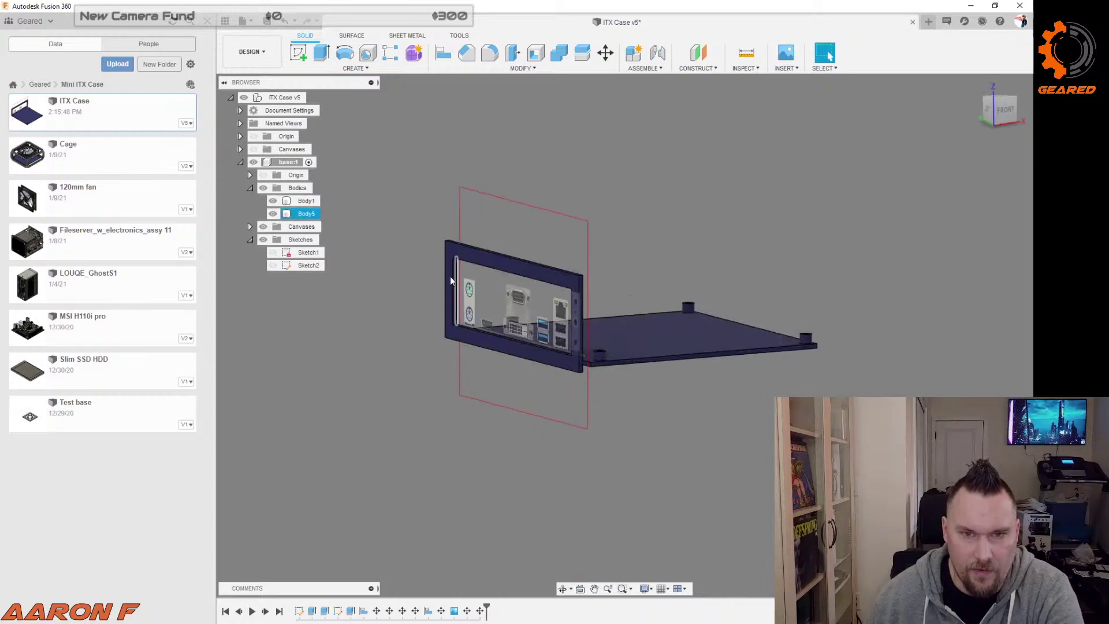
middle_click_drag(693, 411, 636, 339, "shift")
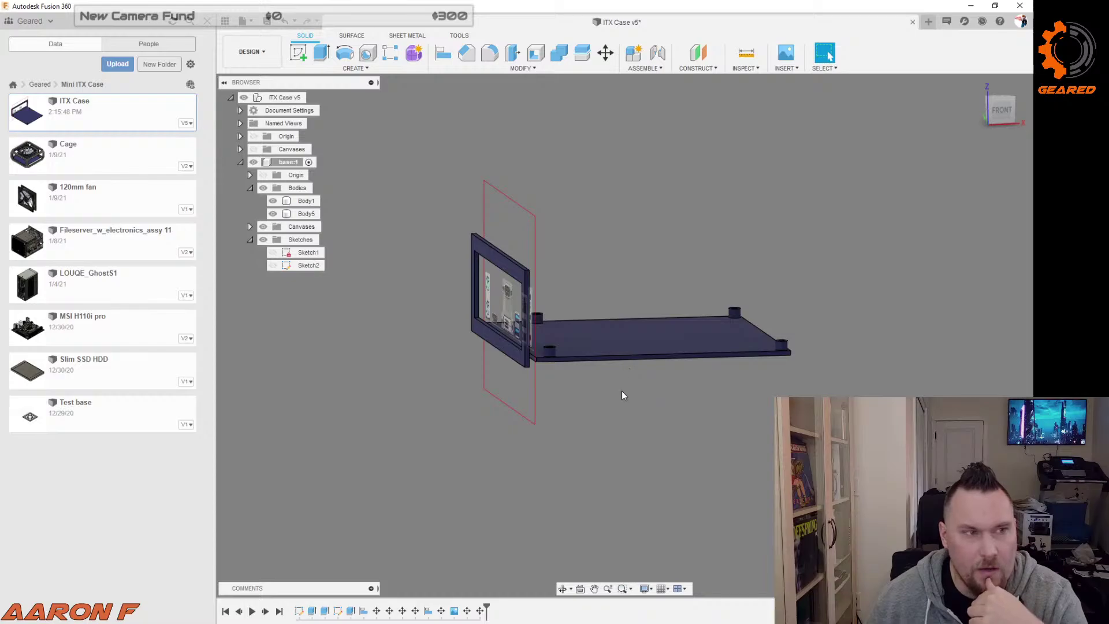
Step: Open the Cage design from the Mini ITX Case project
left_click(134, 163)
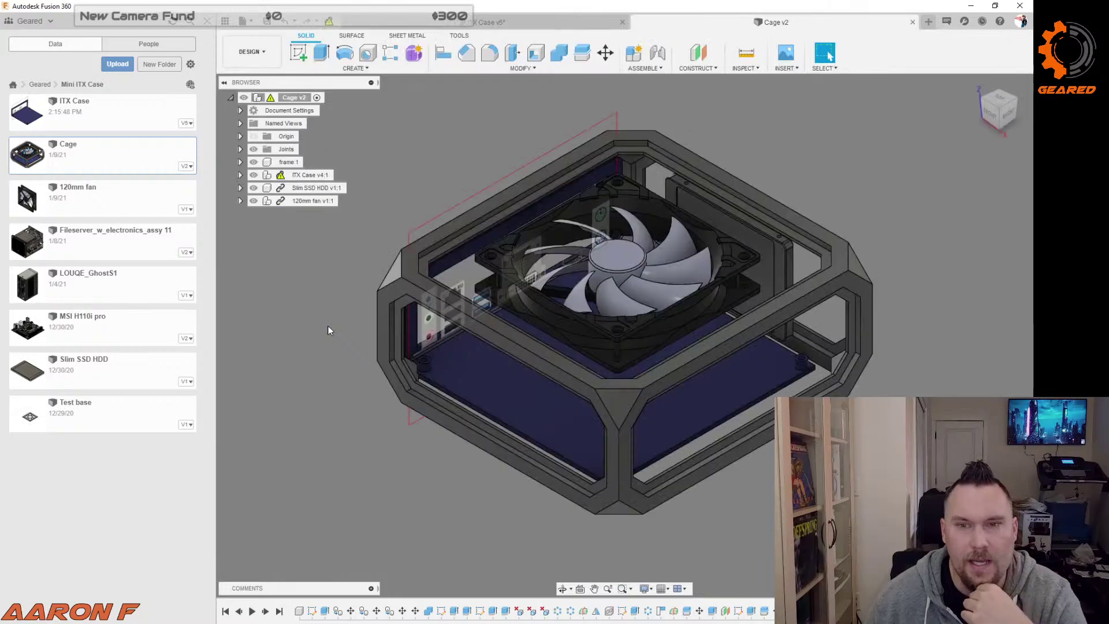
Step: Examine from several angles how the rear I/O frame and base plate sit within the openings of the cage
middle_click_drag(359, 372, 632, 424, "shift")
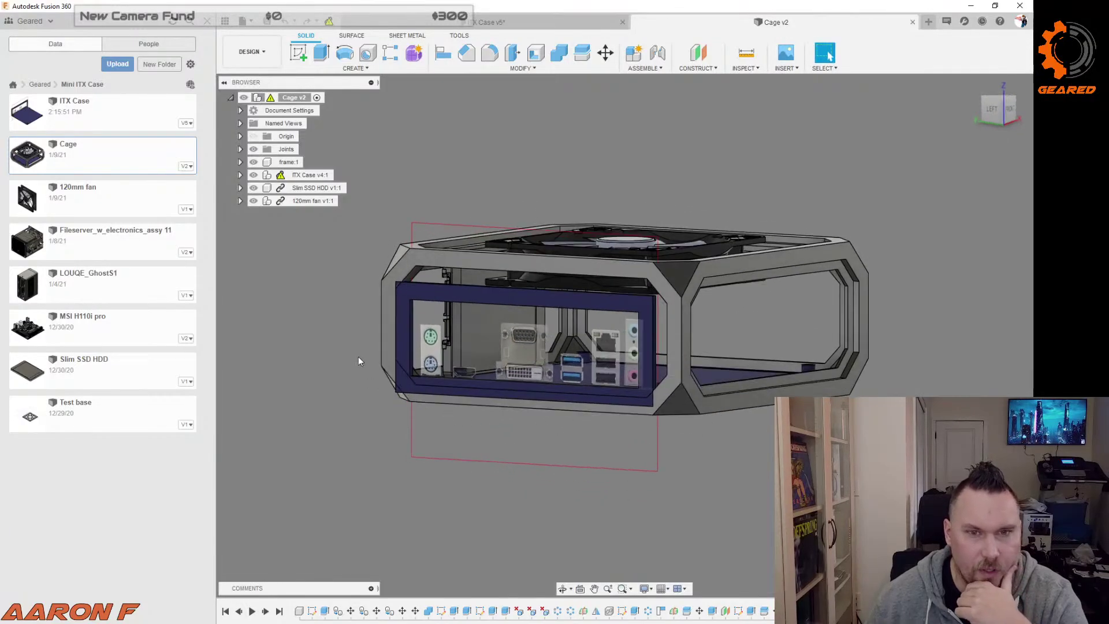
middle_click_drag(358, 356, 646, 418, "shift")
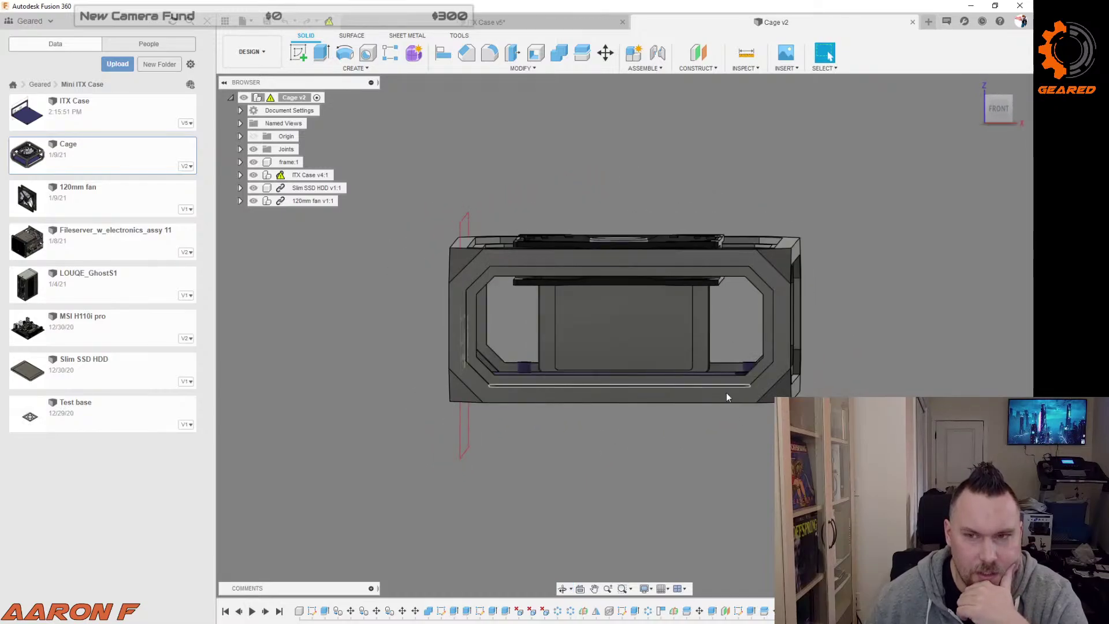
middle_click_drag(726, 392, 626, 469, "shift")
key("Escape")
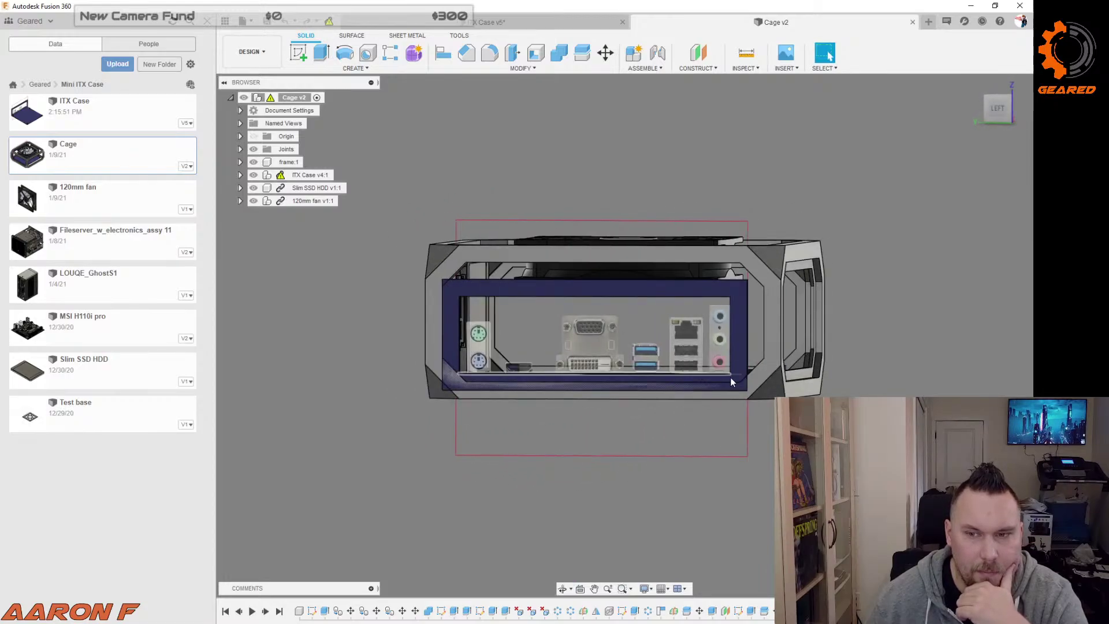
middle_click_drag(765, 426, 785, 425, "shift")
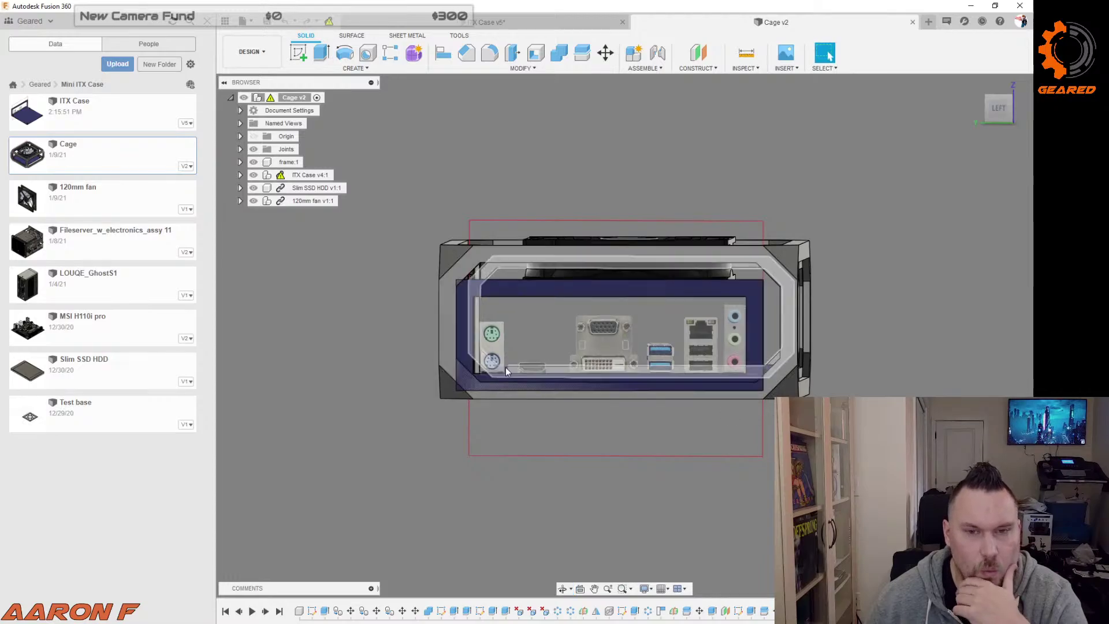
middle_click_drag(681, 323, 710, 332, "shift")
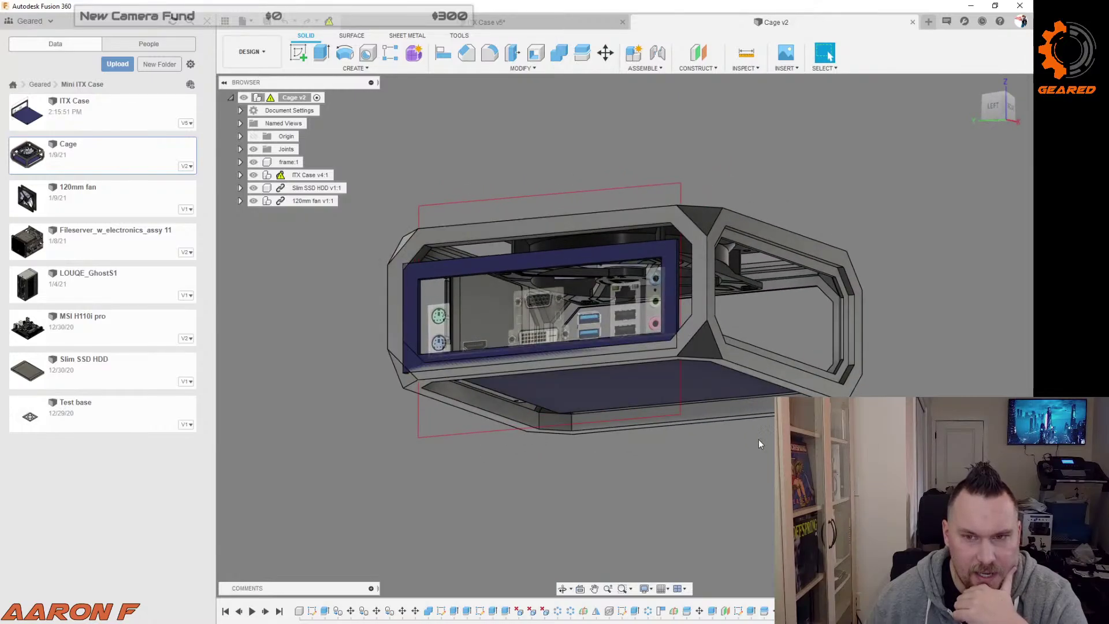
middle_click_drag(757, 439, 665, 427, "shift")
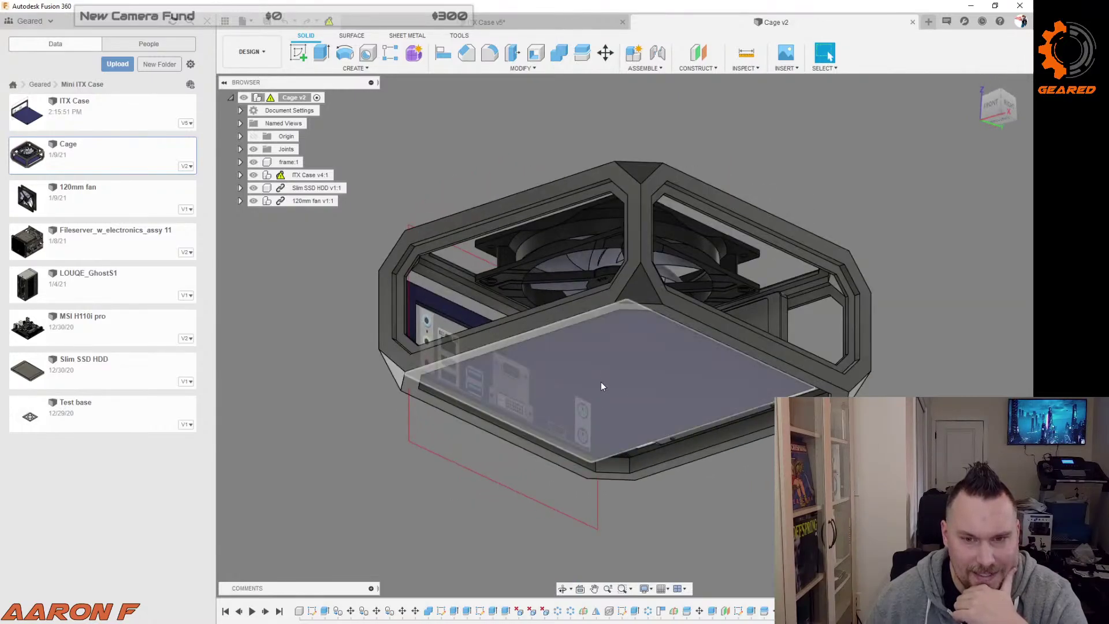
middle_click_drag(601, 382, 583, 375, "shift")
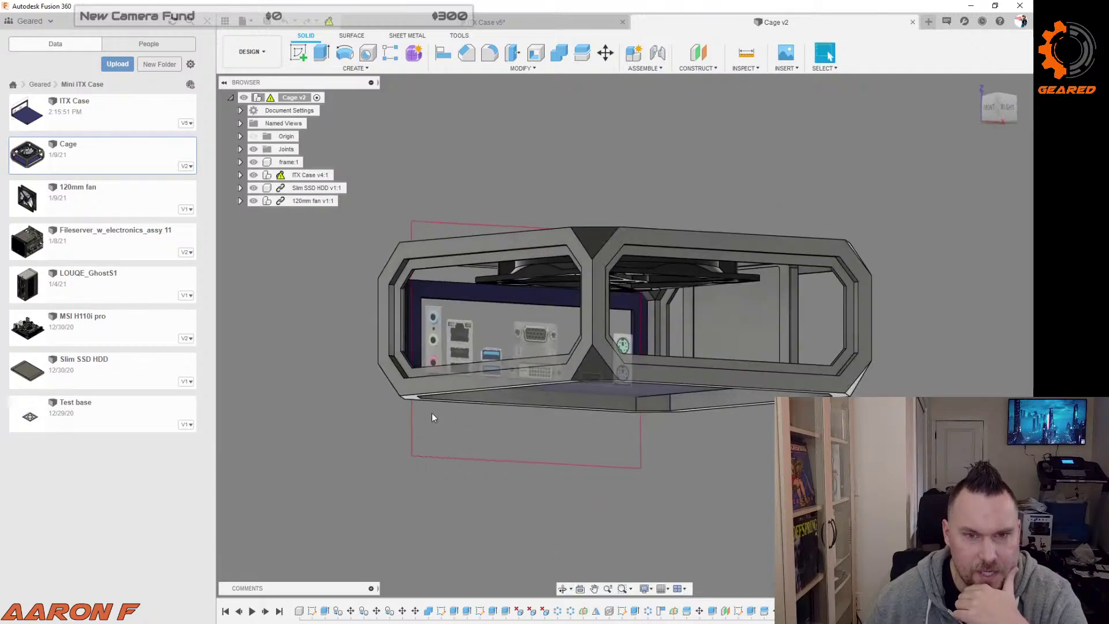
middle_click_drag(431, 412, 405, 341, "shift")
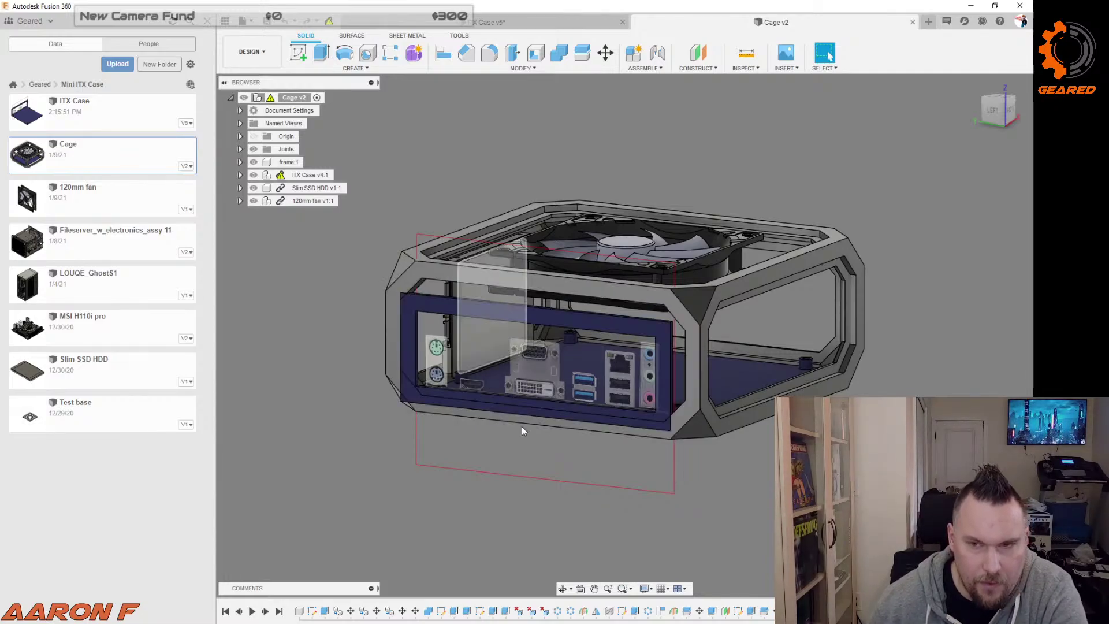
middle_click_drag(522, 428, 501, 461, "shift")
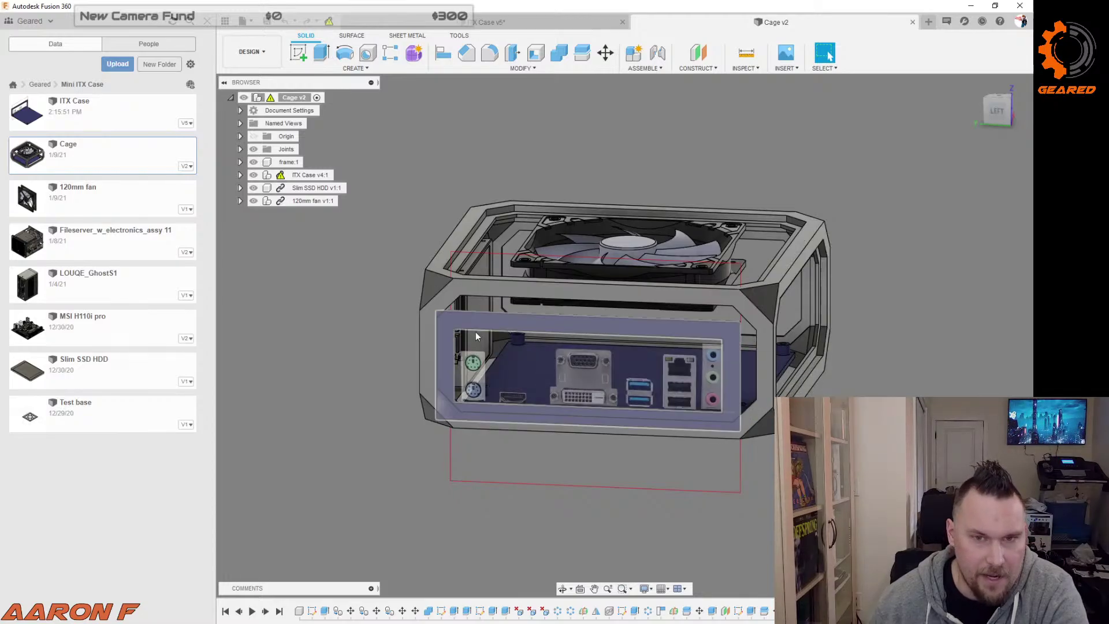
middle_click_drag(888, 302, 829, 56, "shift")
middle_click_drag(723, 296, 687, 307, "shift")
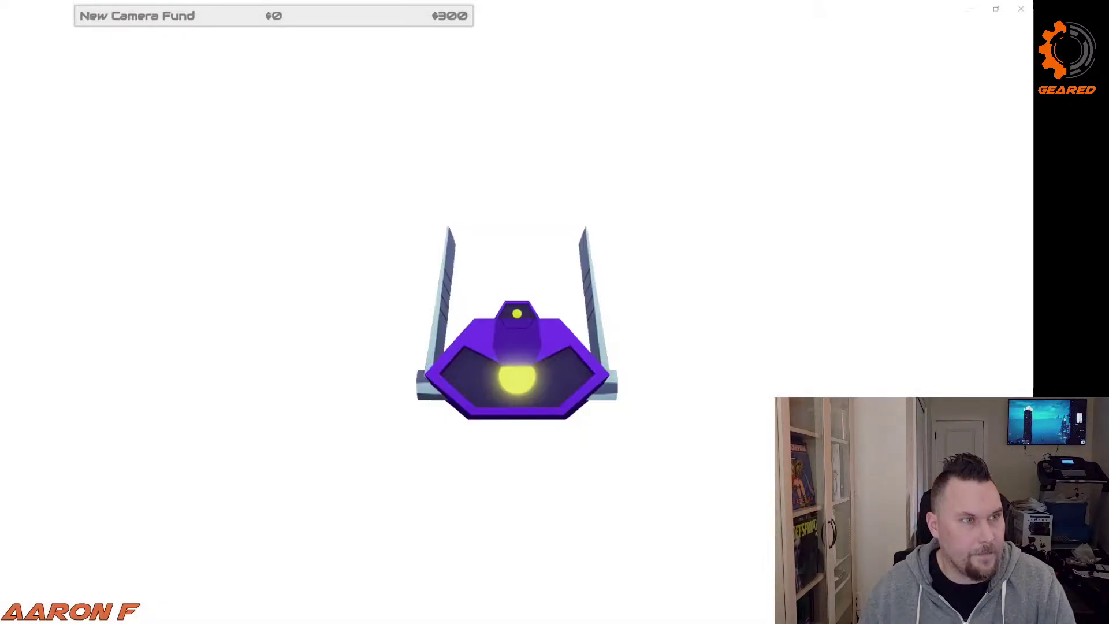
Step: Reduce the full-screen shockwave_s_head.png reference image to a window and place it beside the cage model
double_click(257, 12)
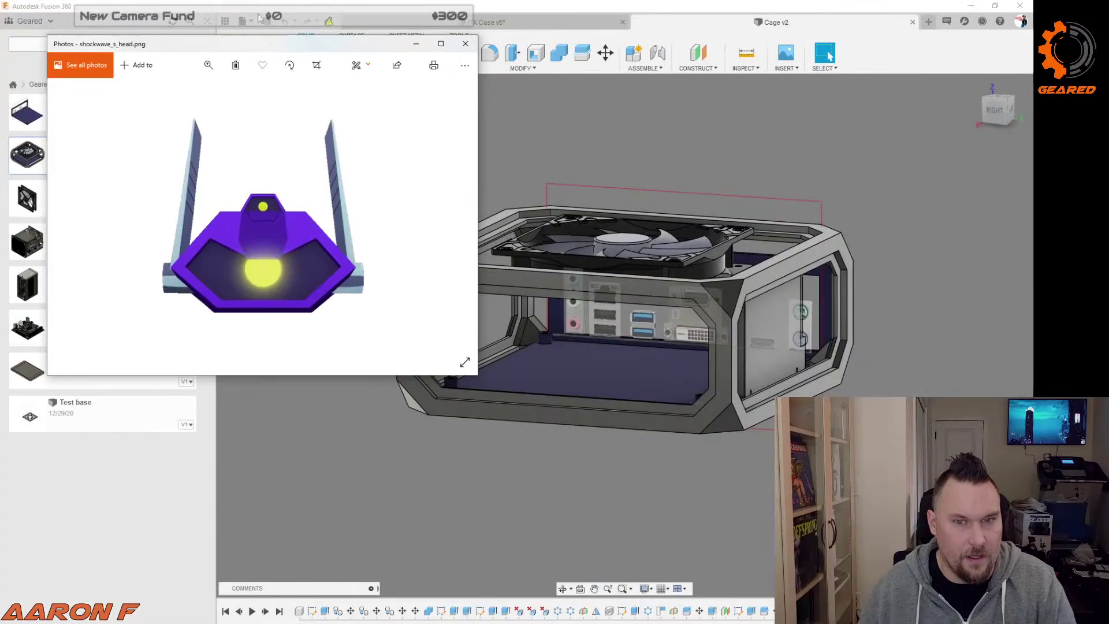
left_click_drag(367, 61, 432, 198)
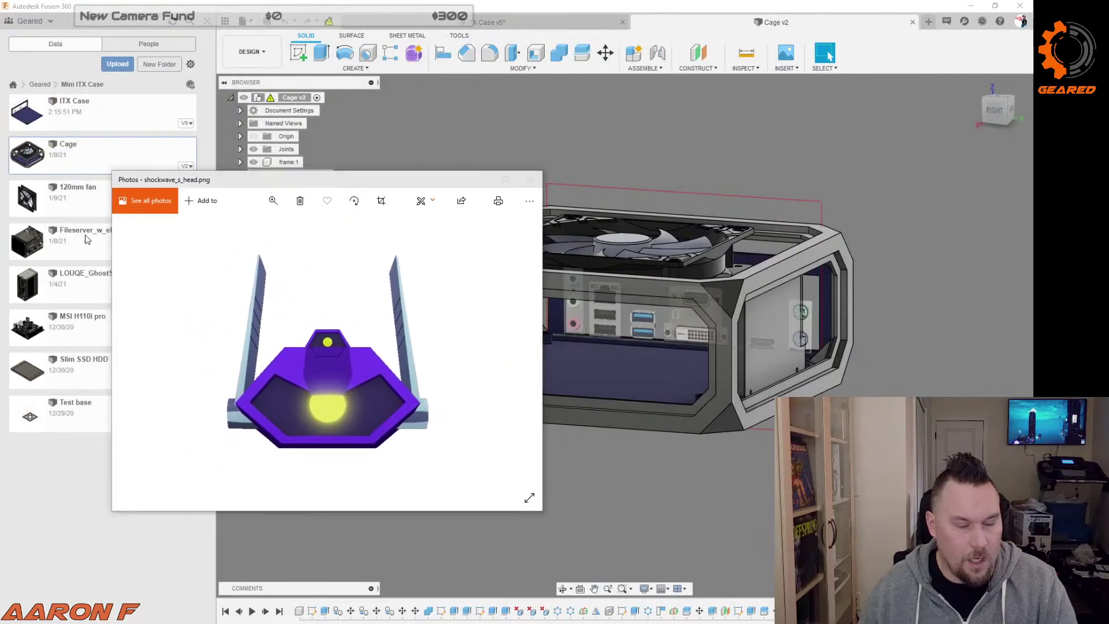
left_click_drag(318, 184, 240, 256)
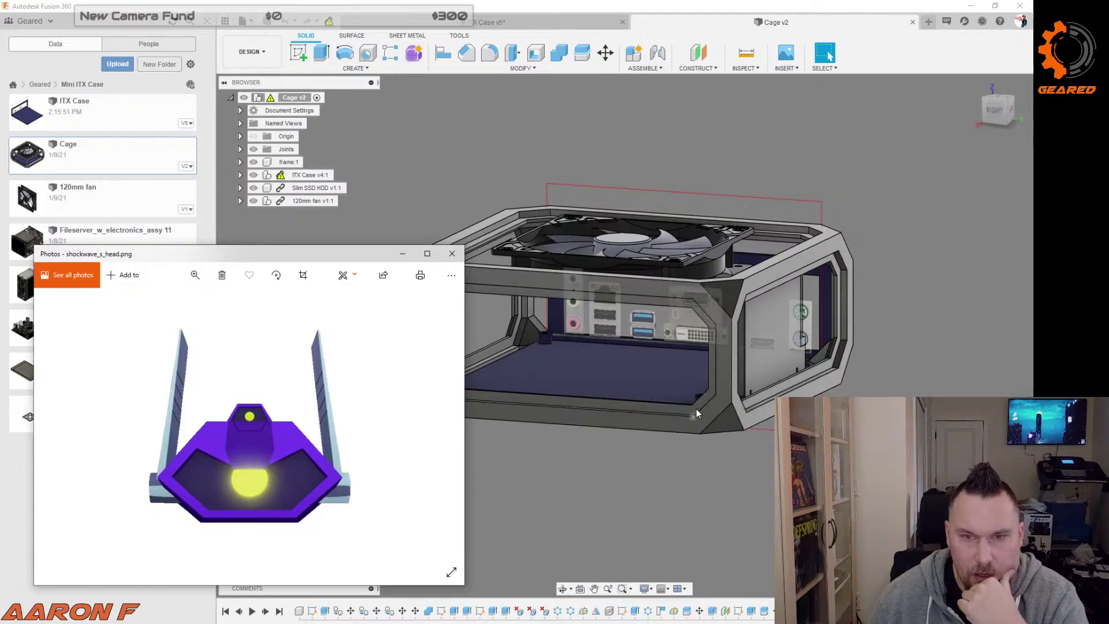
Step: Compare the octagonal end face of the cage frame opposite the I/O ports with the shockwave_s_head.png reference image
left_click(725, 350)
left_click(731, 369)
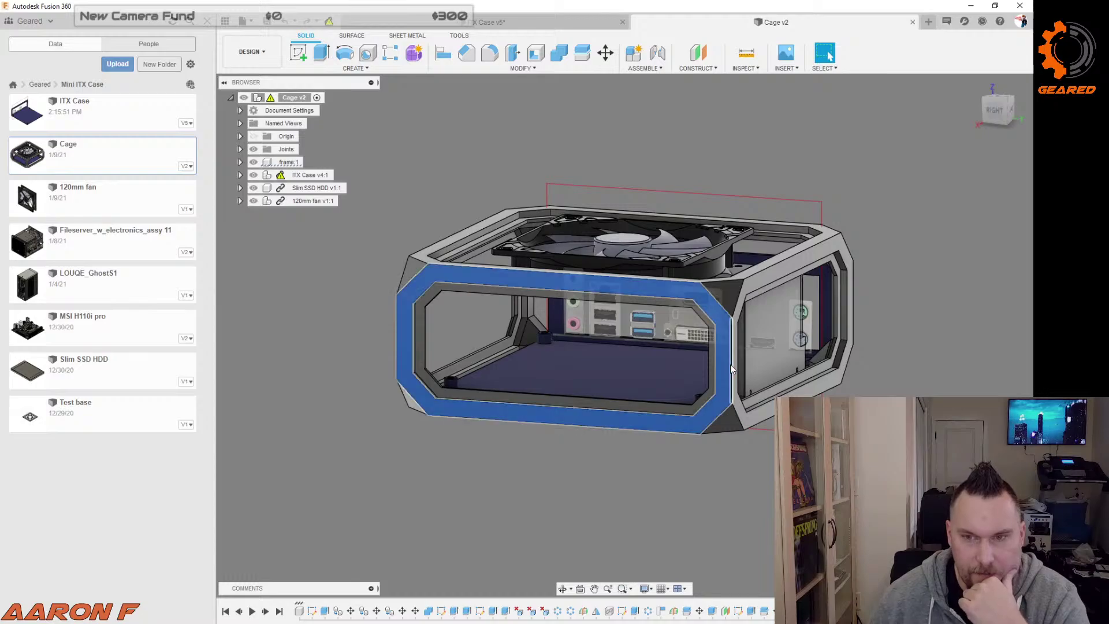
middle_click_drag(733, 351, 733, 340, "shift")
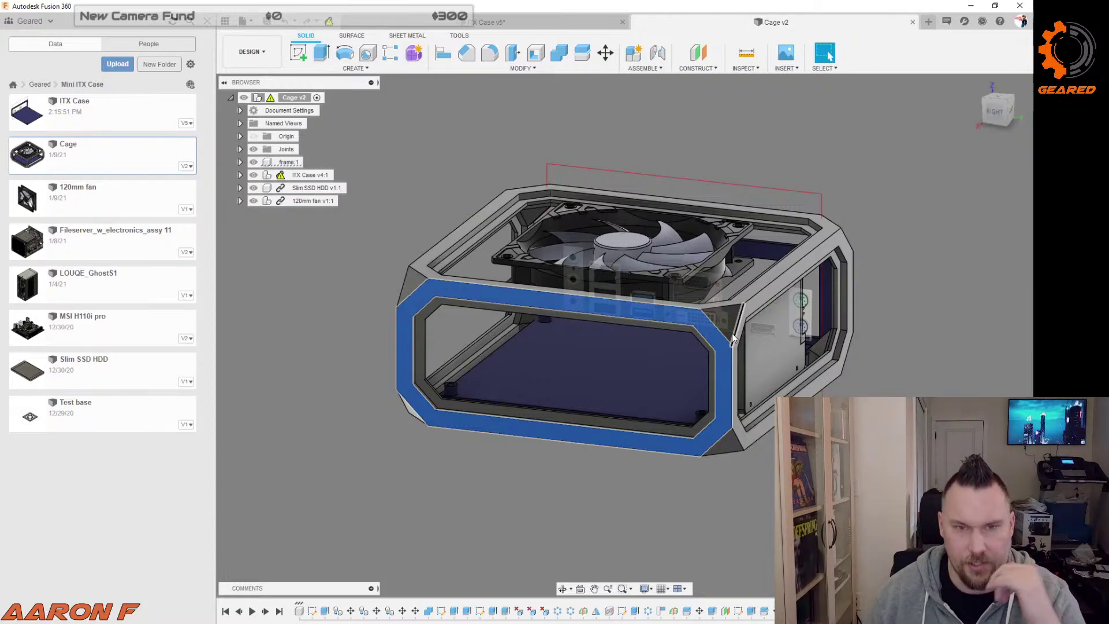
mouse_move(732, 337)
middle_mouse_down("shift")
mouse_move(705, 327)
mouse_move(591, 353)
mouse_move(722, 357)
middle_mouse_up("shift")
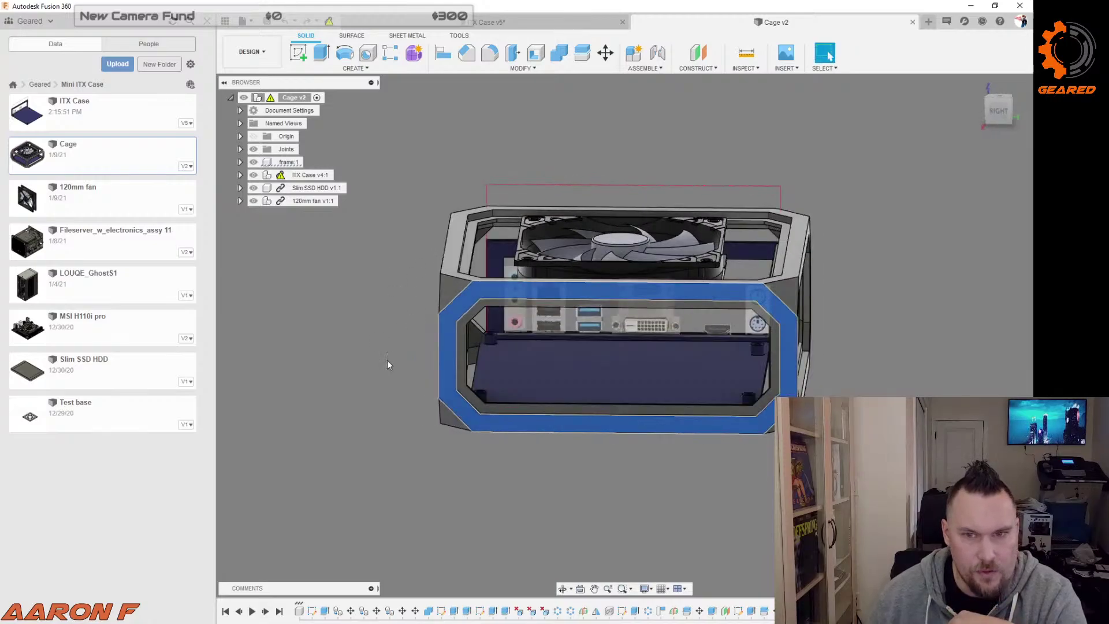
left_click(745, 623)
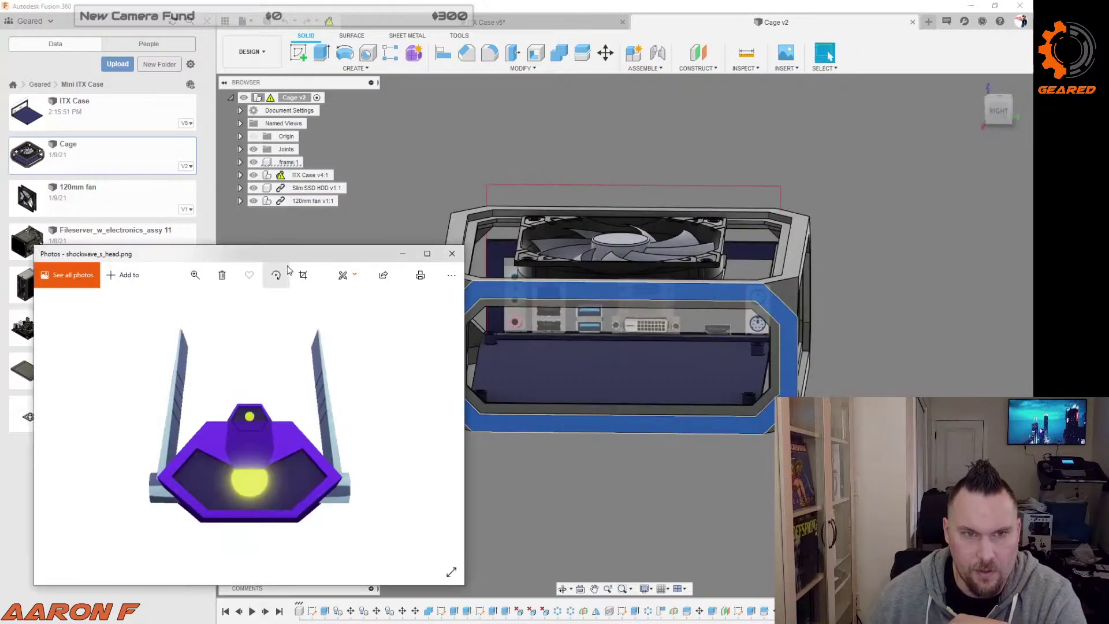
left_click_drag(288, 254, 274, 151)
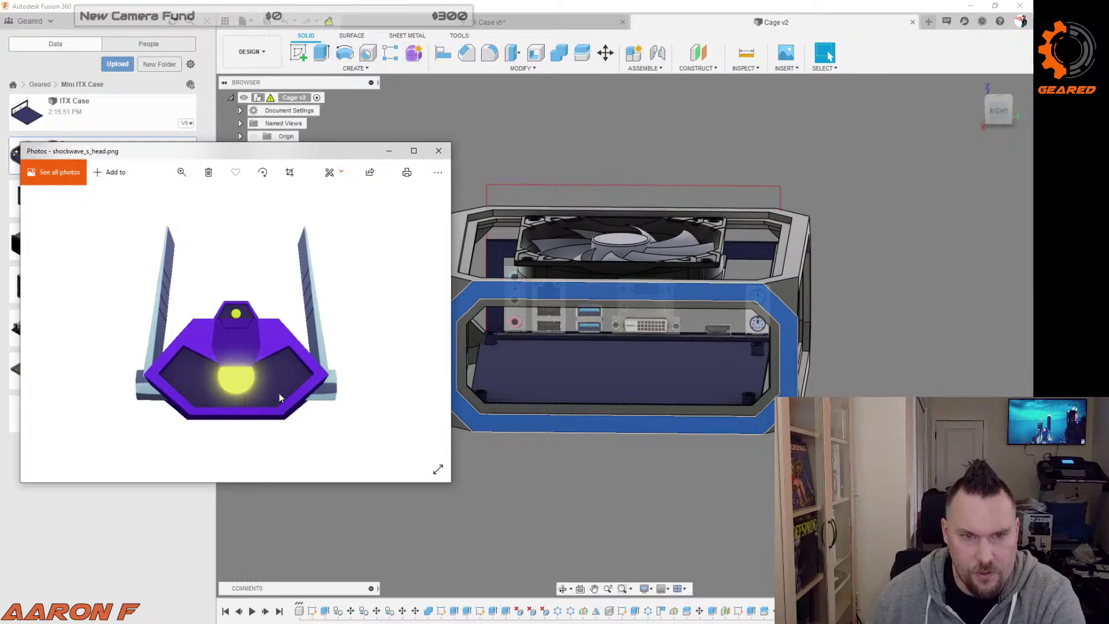
left_click(791, 347)
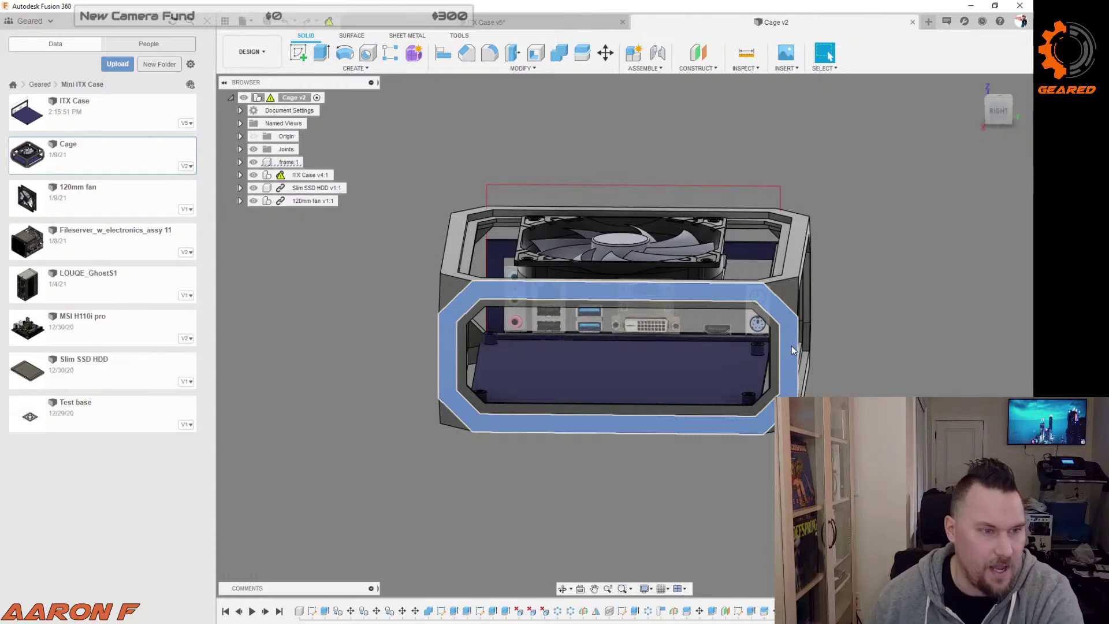
left_click(791, 346)
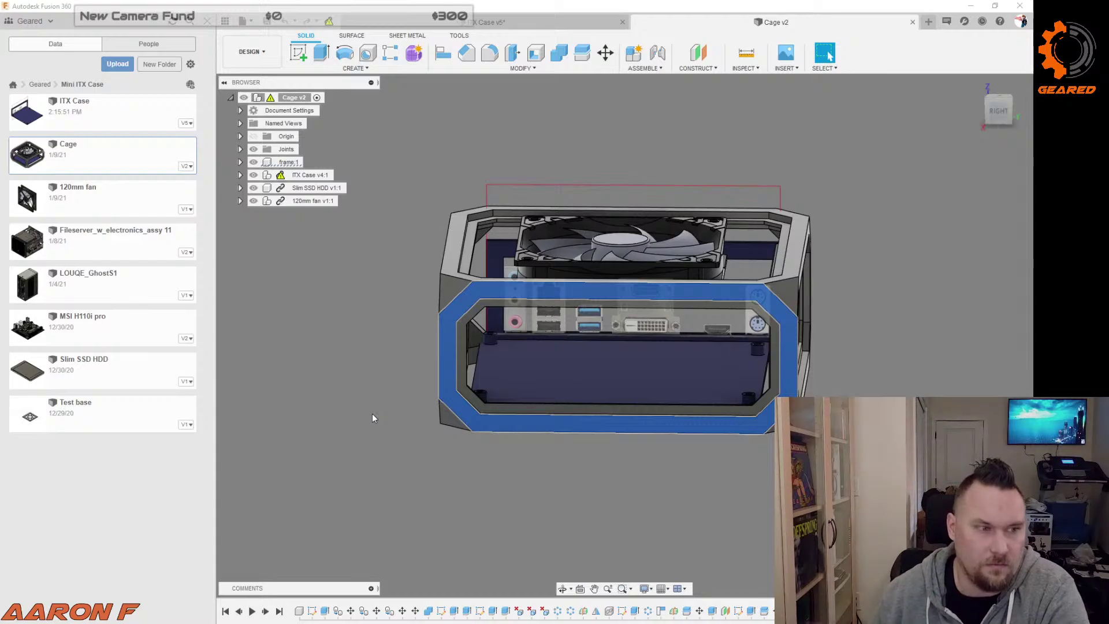
Step: Examine the cage's I/O side, open top with the fan, and side openings from several angles
middle_click_drag(499, 454, 485, 458, "shift")
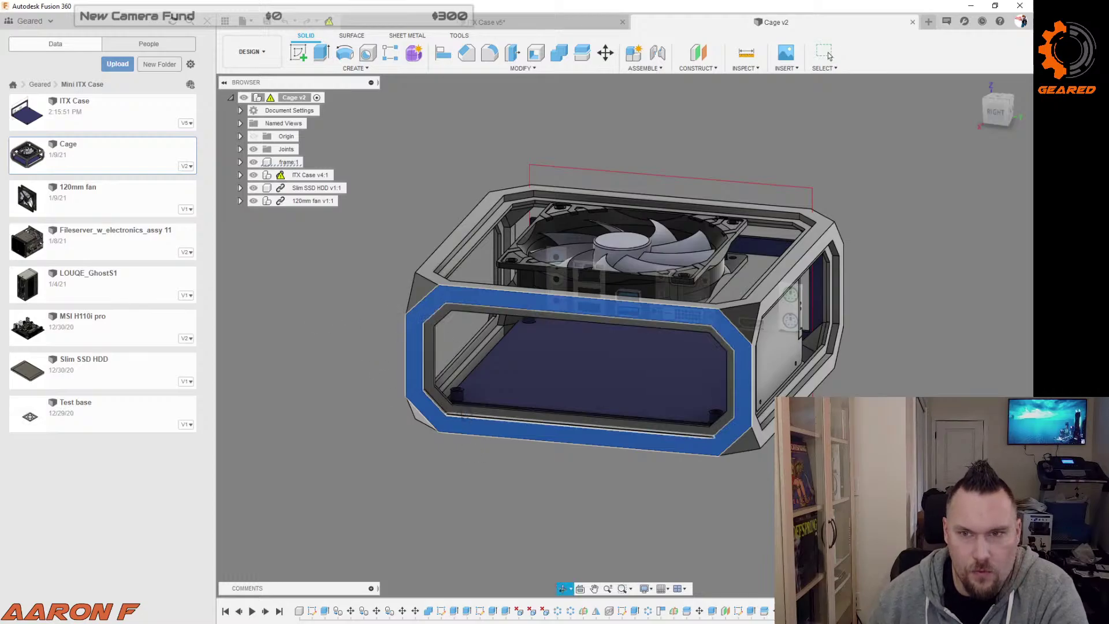
middle_click_drag(462, 407, 416, 412, "shift")
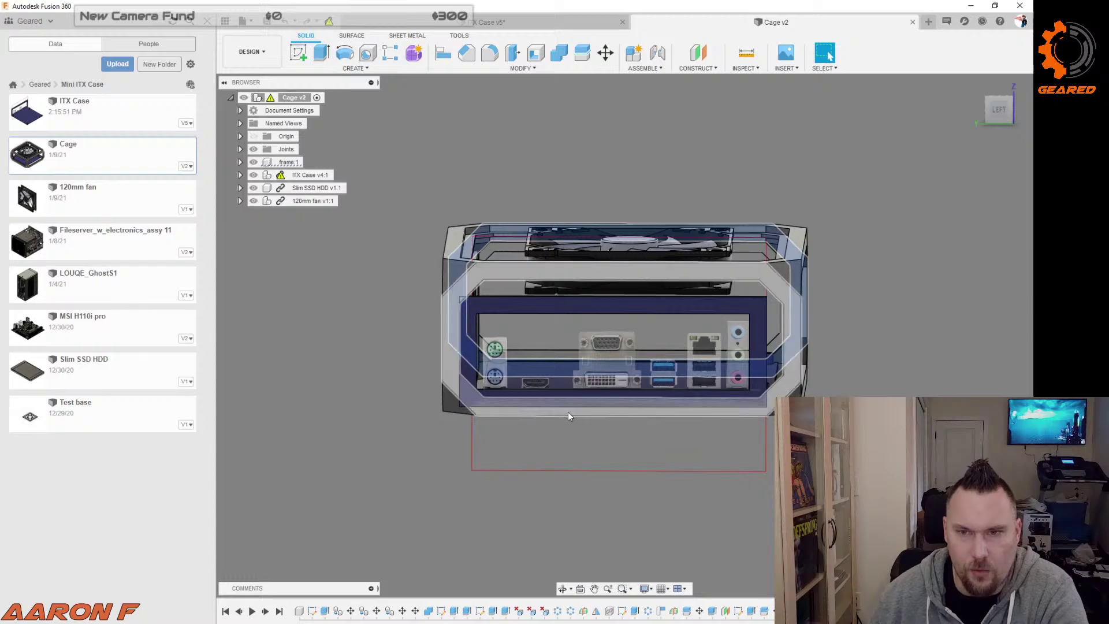
middle_click_drag(569, 416, 770, 325, "shift")
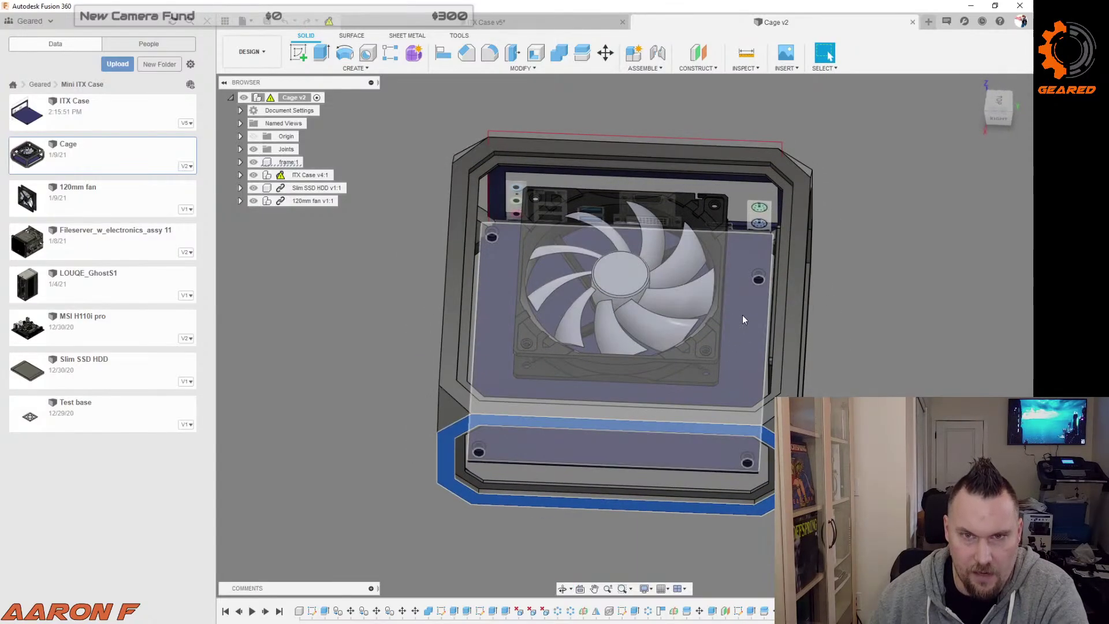
middle_click_drag(335, 344, 628, 292, "shift")
middle_click_drag(768, 426, 769, 442, "shift")
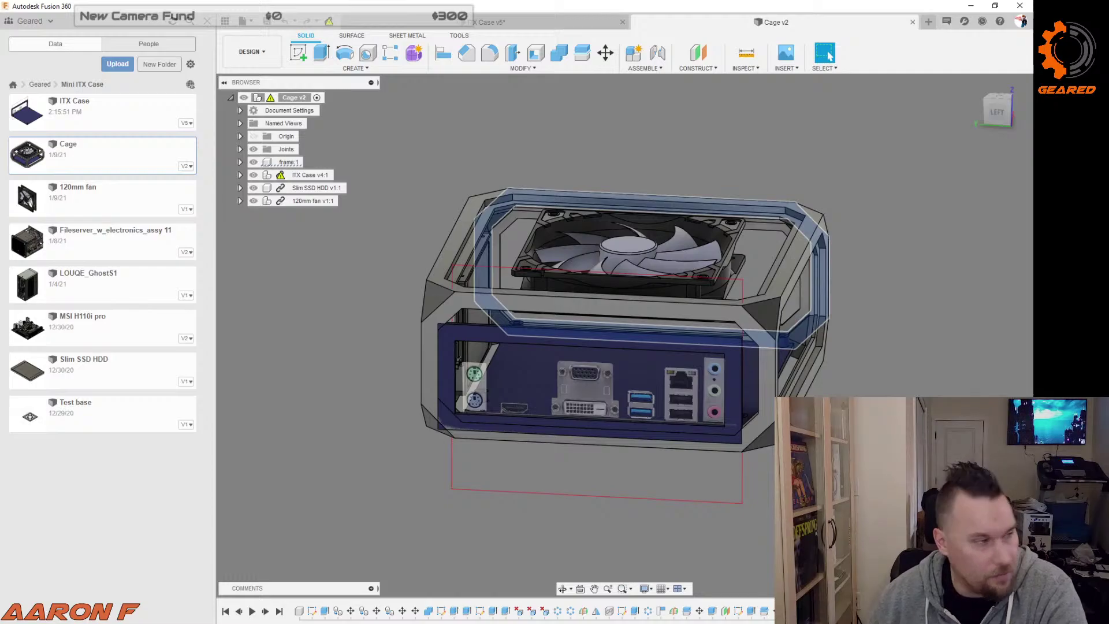
middle_click_drag(624, 335, 578, 347, "shift")
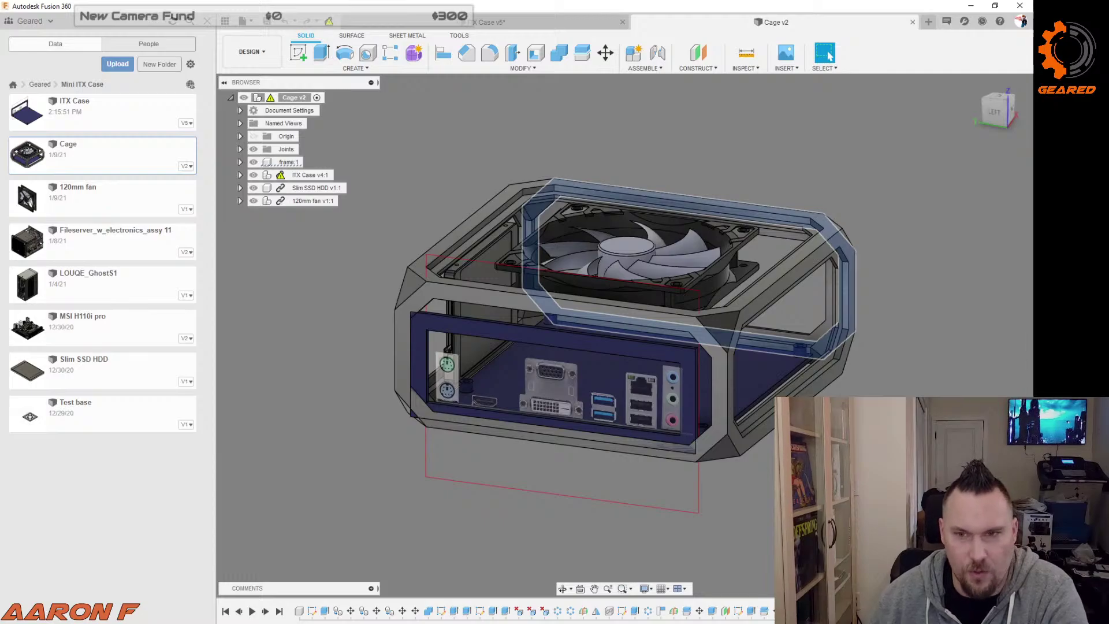
mouse_move(625, 335)
middle_mouse_down("shift")
mouse_move(603, 329)
mouse_move(631, 327)
middle_mouse_up("shift")
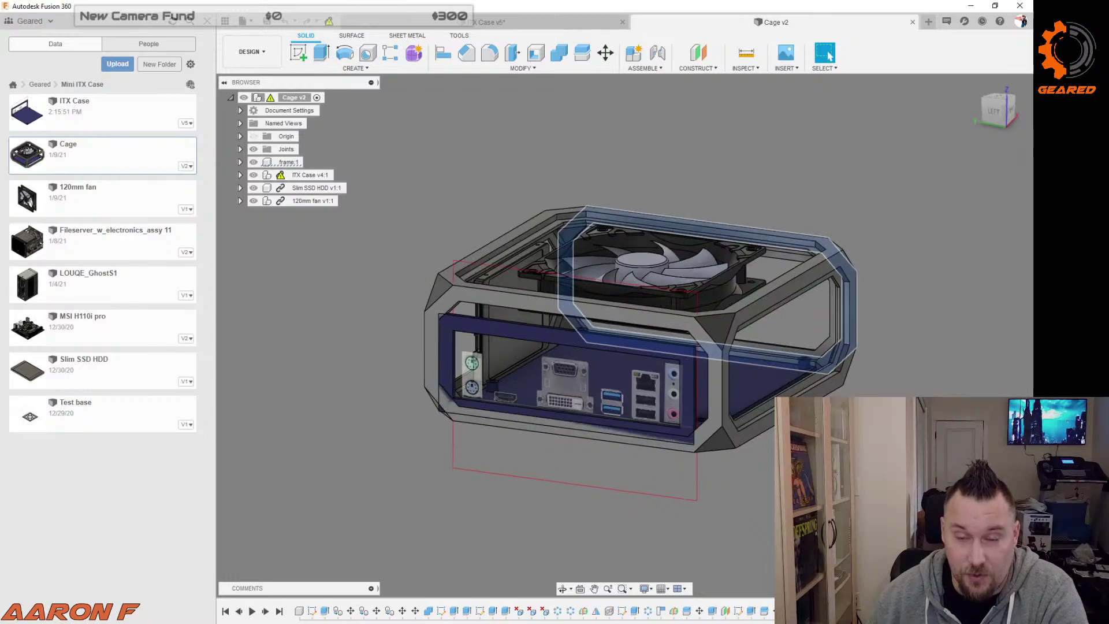
middle_click_drag(631, 327, 664, 335, "shift")
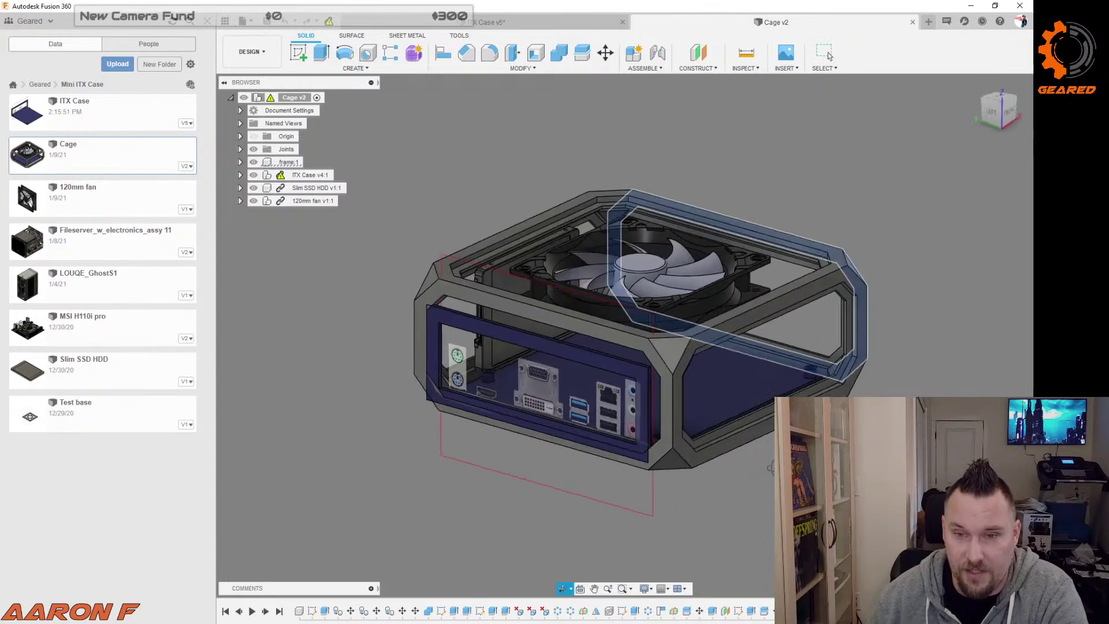
middle_click_drag(768, 469, 820, 468, "shift")
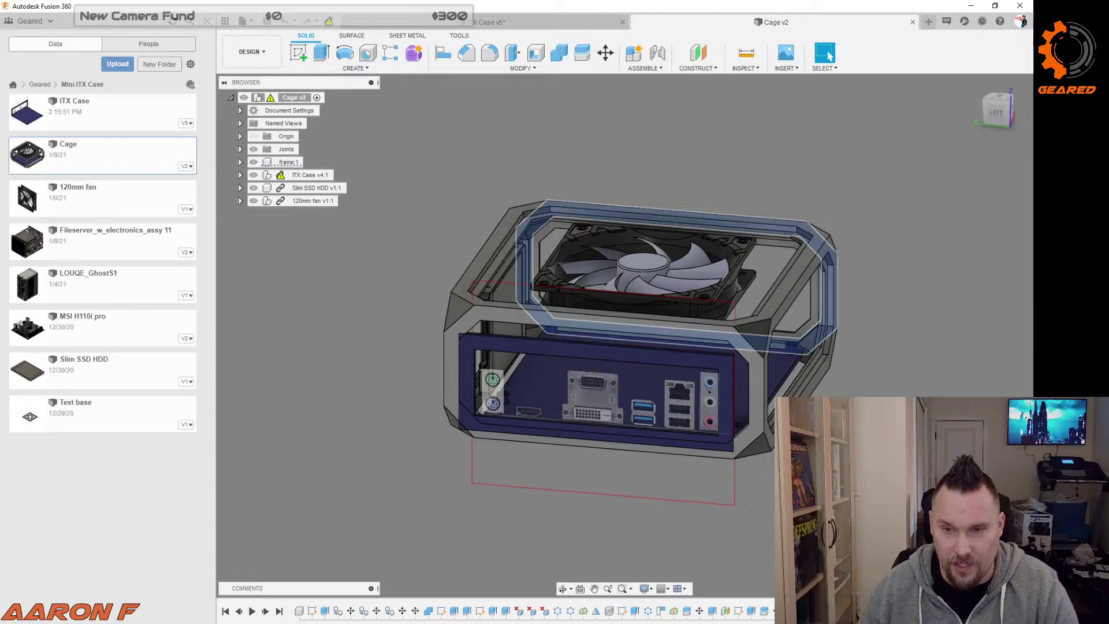
mouse_move(820, 469)
middle_mouse_down("shift")
mouse_move(787, 465)
mouse_move(801, 461)
middle_mouse_up("shift")
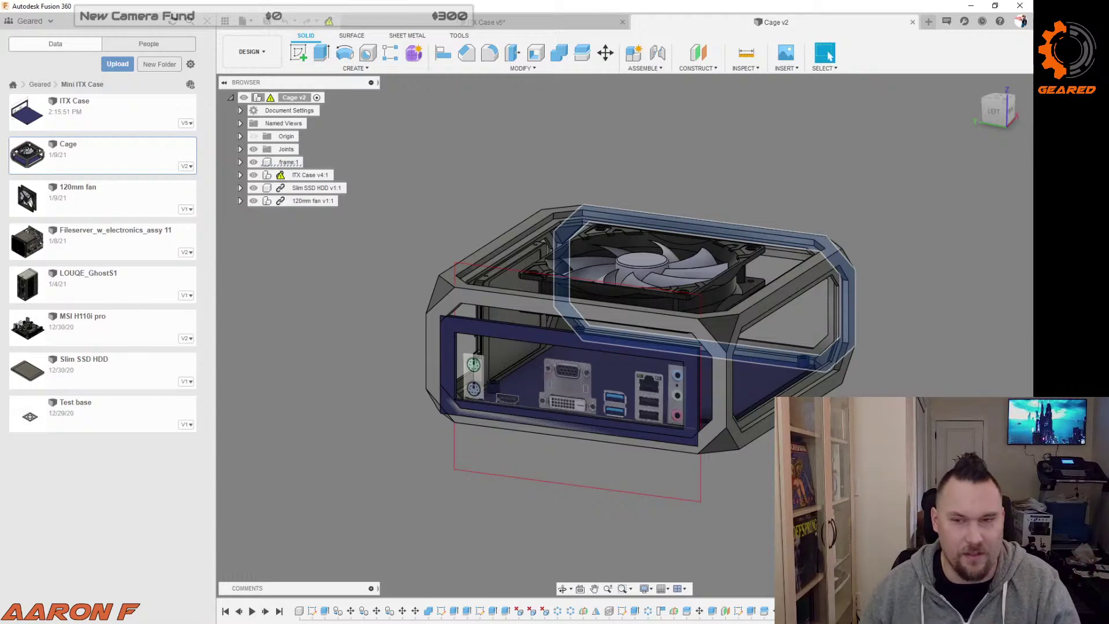
middle_click_drag(801, 461, 748, 445, "shift")
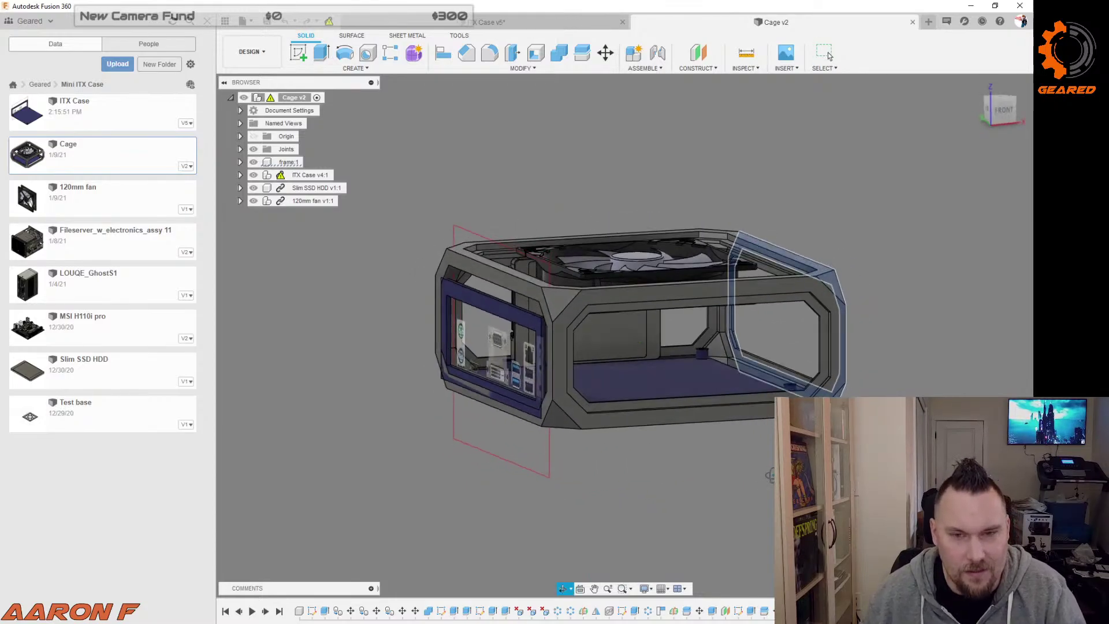
middle_click_drag(767, 484, 740, 361, "shift")
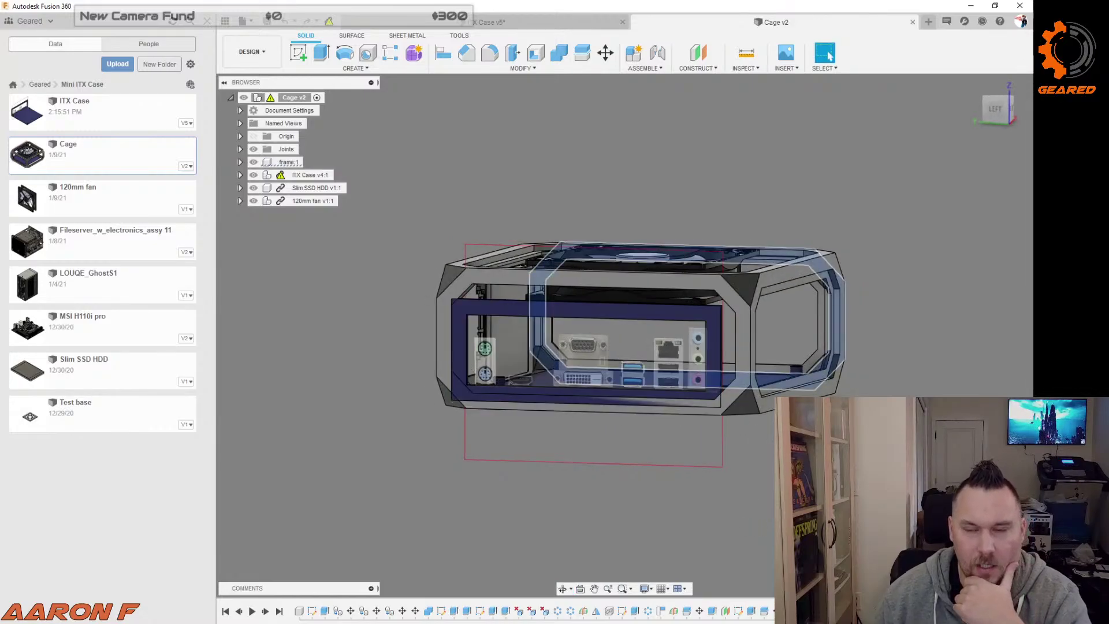
middle_click_drag(821, 167, 754, 209, "shift")
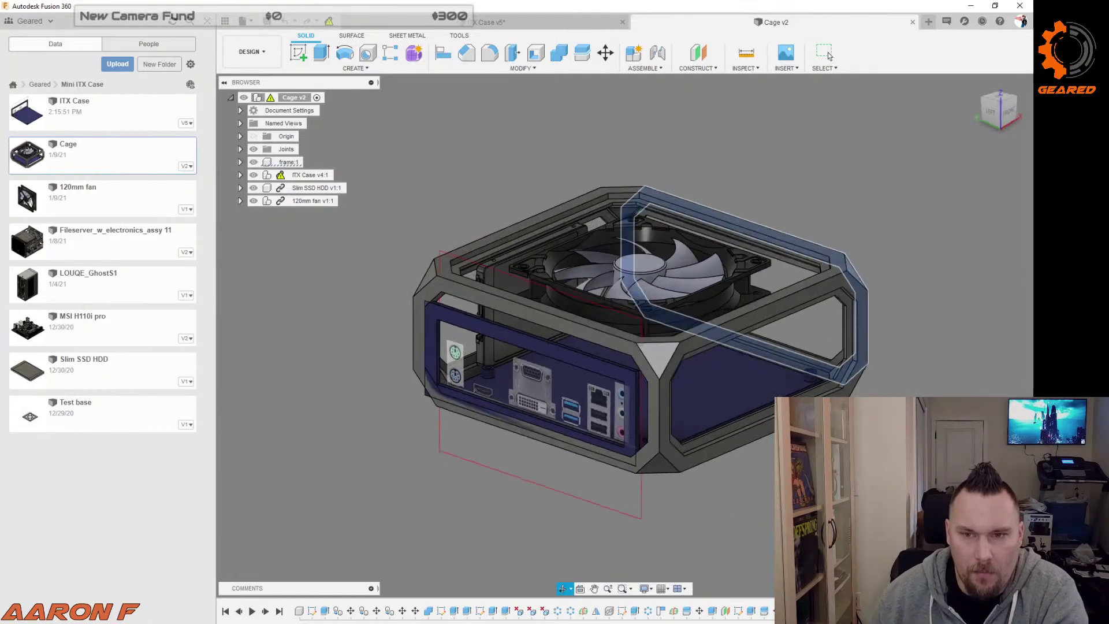
Step: Measure the distance between the two parallel outer top edges of the cage frame running back from the I/O side
left_click(828, 54)
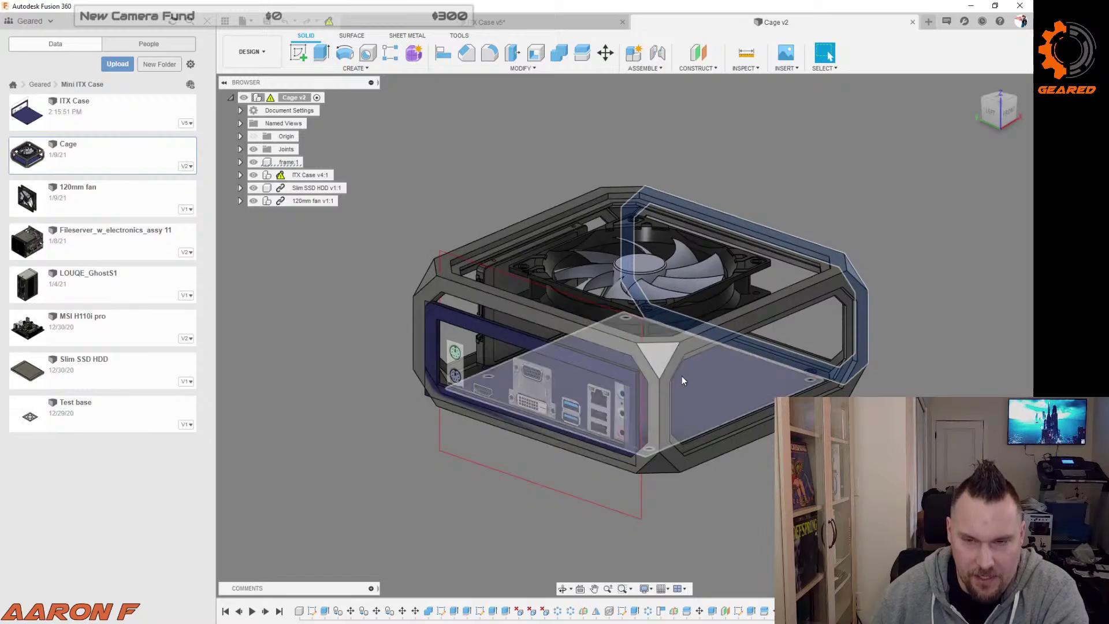
left_click(660, 266)
left_click(746, 53)
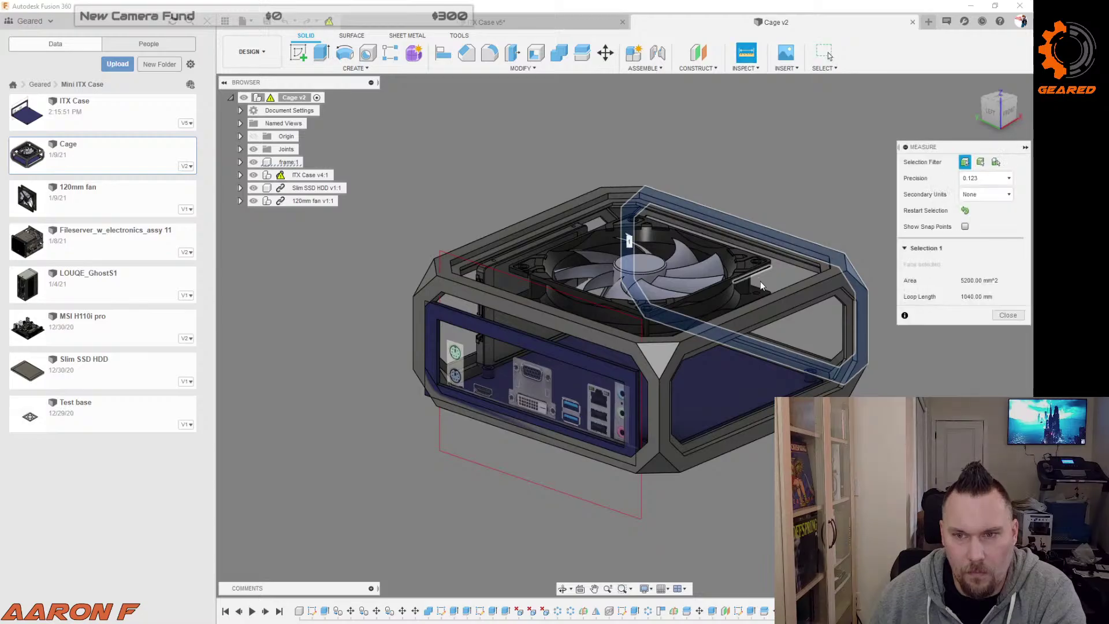
left_click(760, 305)
left_click(524, 222)
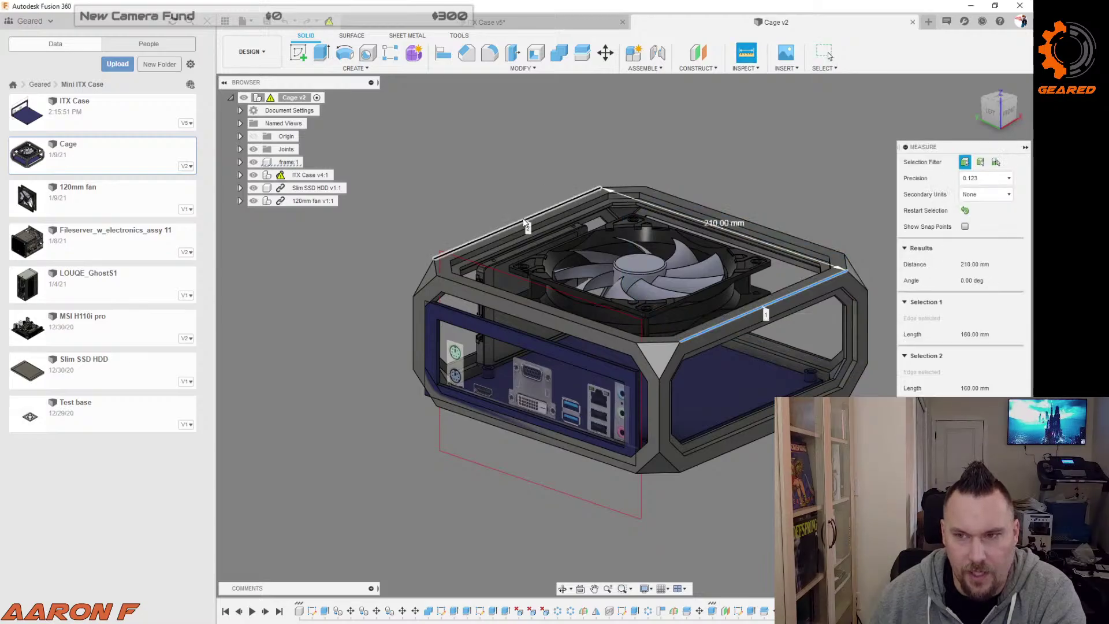
Step: Measure the cage frame's height between the upper and lower outer edges of the side adjacent to the I/O ports
middle_click_drag(625, 297, 623, 268, "shift")
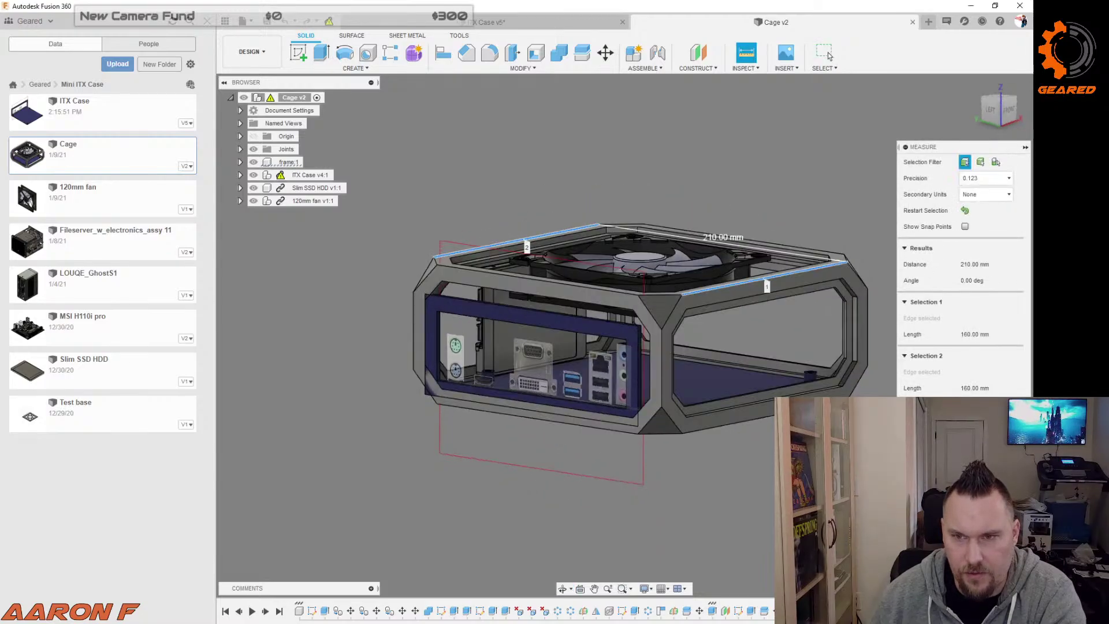
key("Escape")
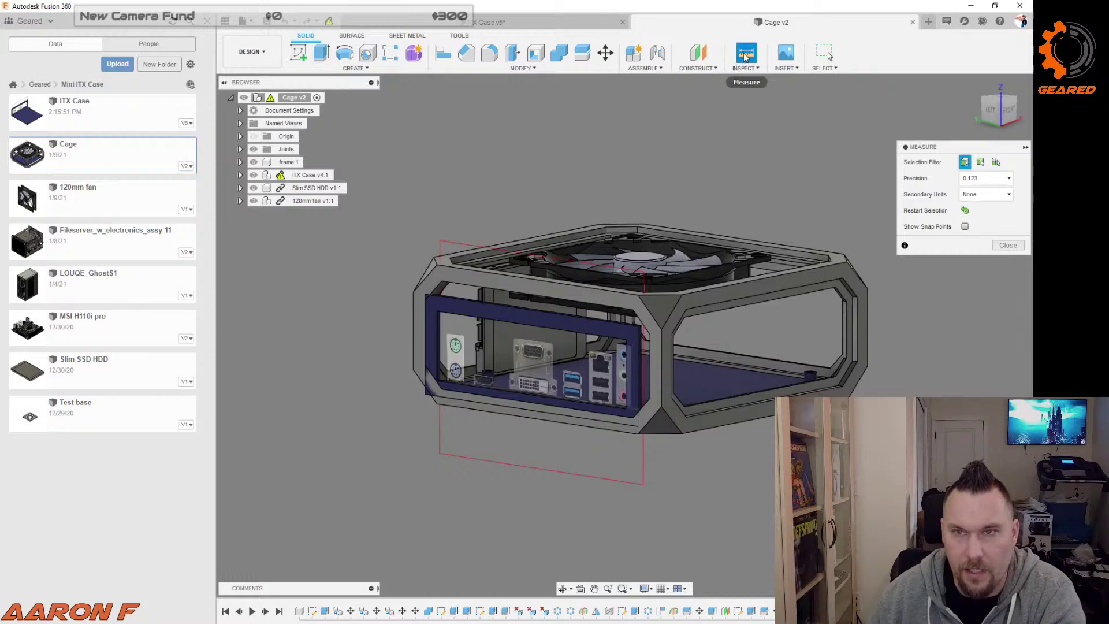
left_click(743, 283)
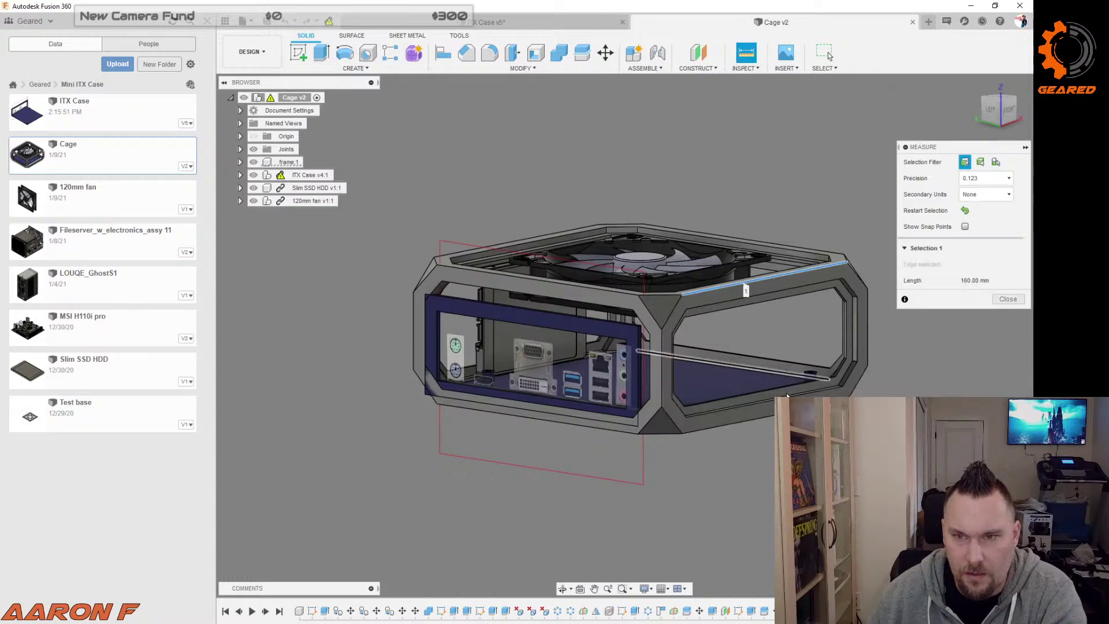
left_click(765, 417)
middle_click_drag(765, 417, 759, 448, "shift")
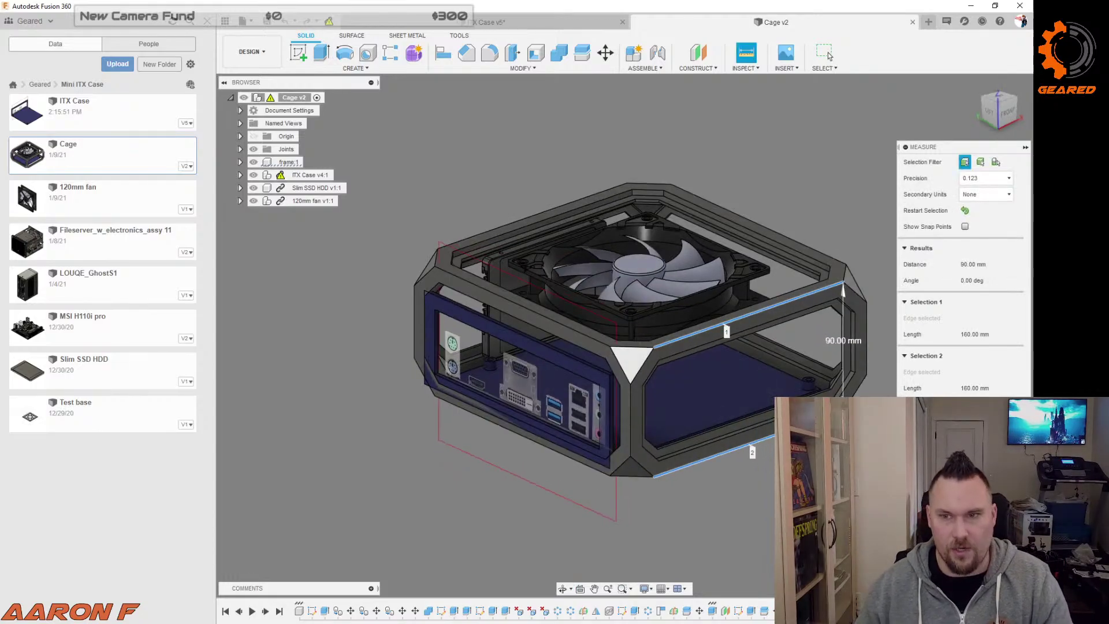
middle_click_drag(733, 466, 704, 492, "shift")
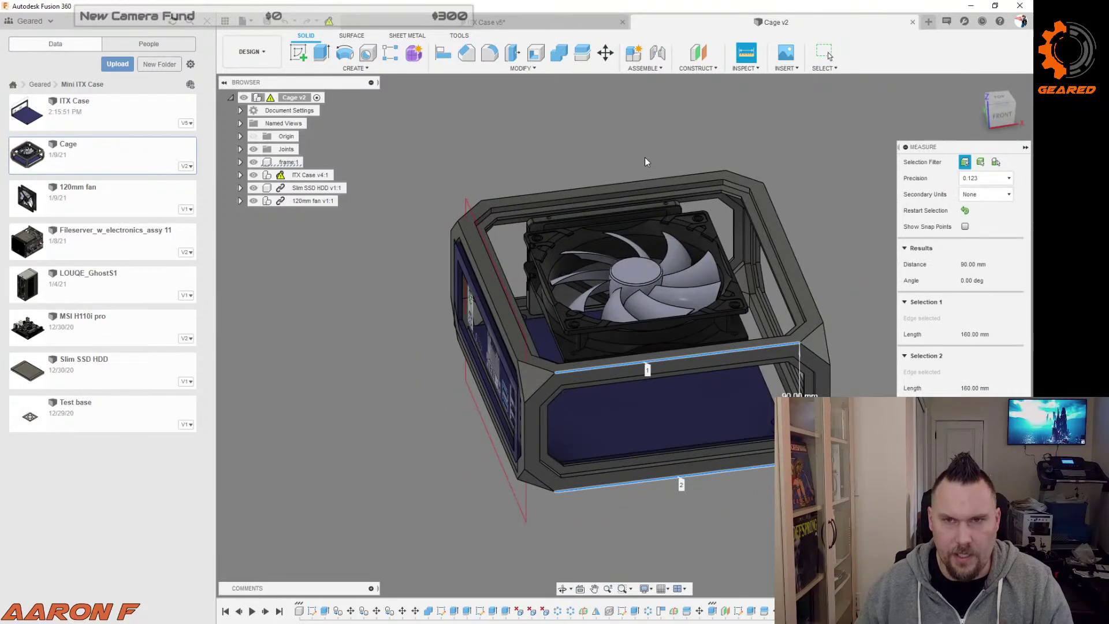
Step: Measure the distance between the outer top edges of the I/O side and the opposite end of the cage frame
left_click(747, 53)
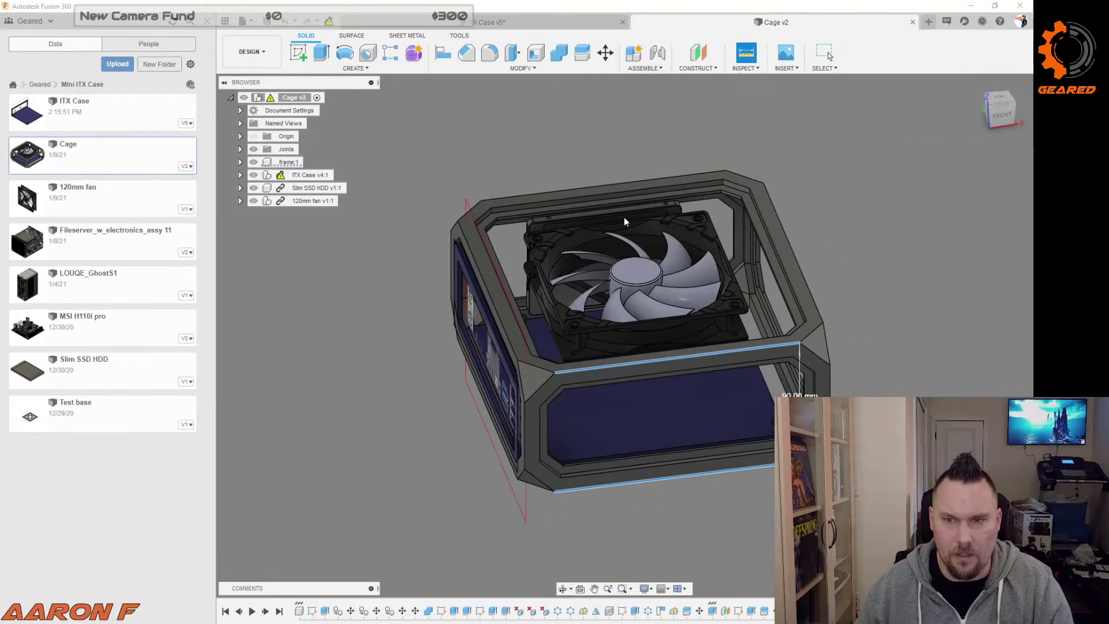
left_click(496, 310)
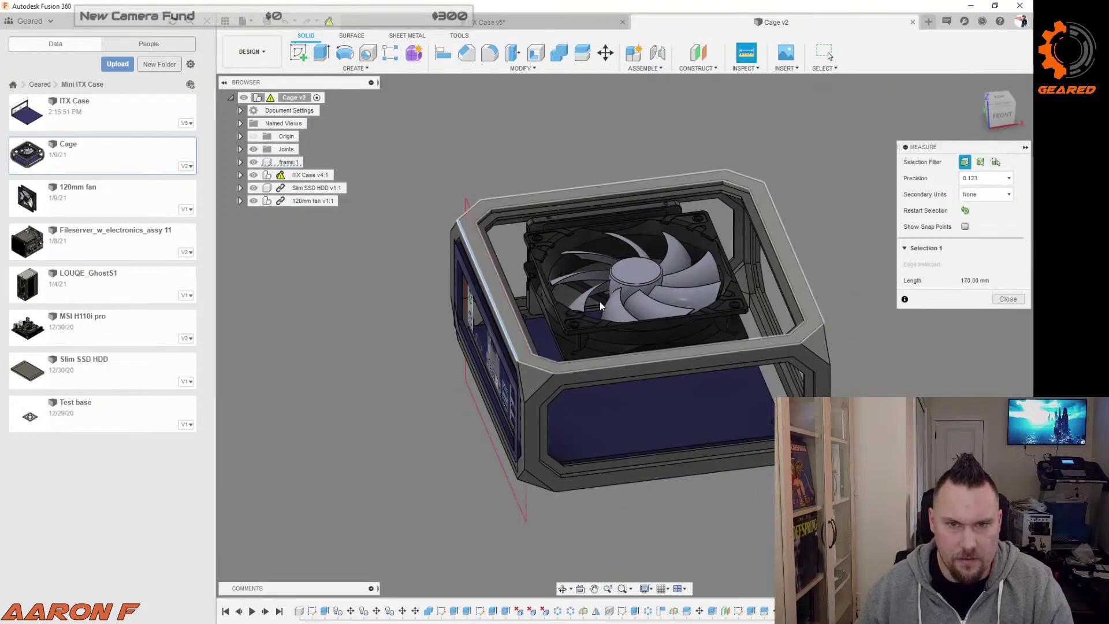
left_click(809, 289)
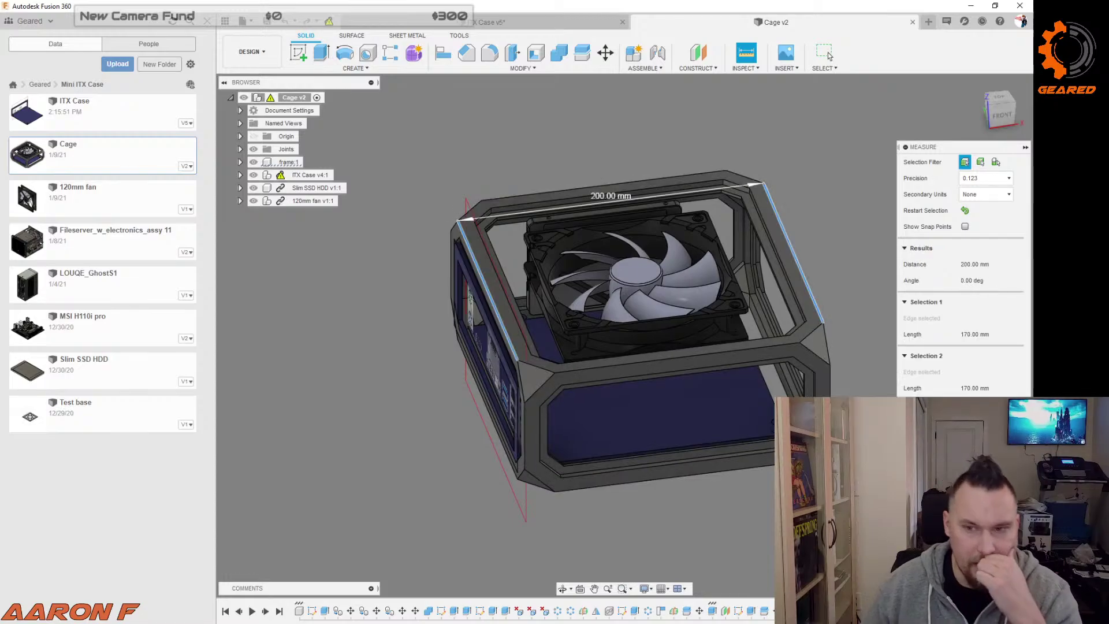
Step: Examine the cage frame's side openings, chamfered corners, fan and I/O area from all around
middle_click_drag(809, 289, 743, 335, "shift")
middle_click_drag(393, 390, 595, 373, "shift")
middle_click_drag(486, 395, 495, 397, "shift")
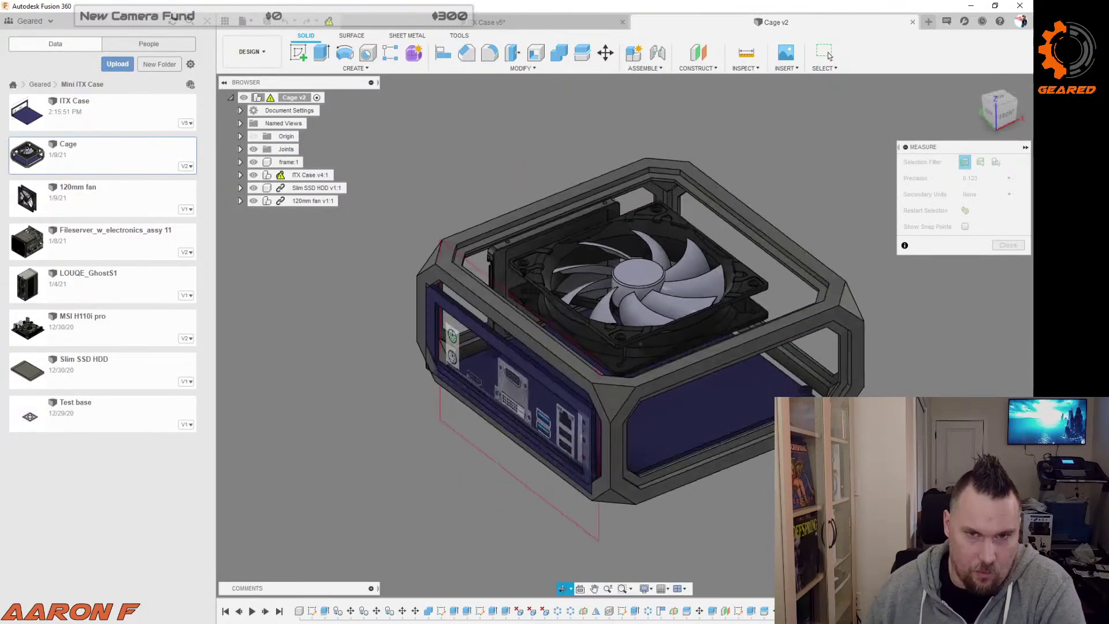
left_click_drag(0, 0, 0, 0)
middle_click_drag(468, 430, 409, 420, "shift")
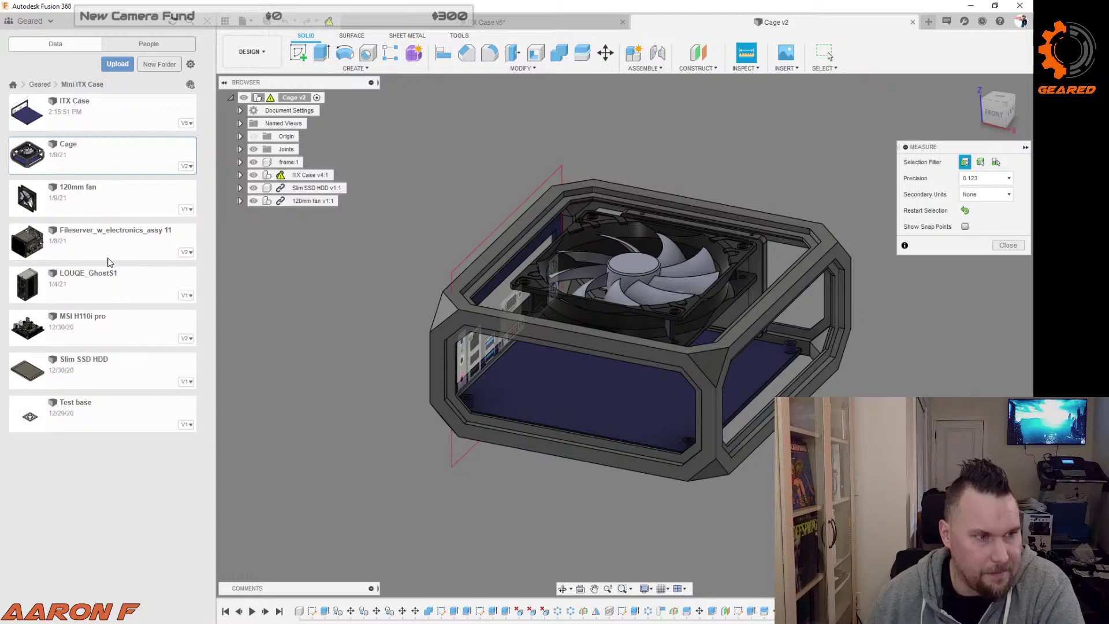
left_click(99, 198)
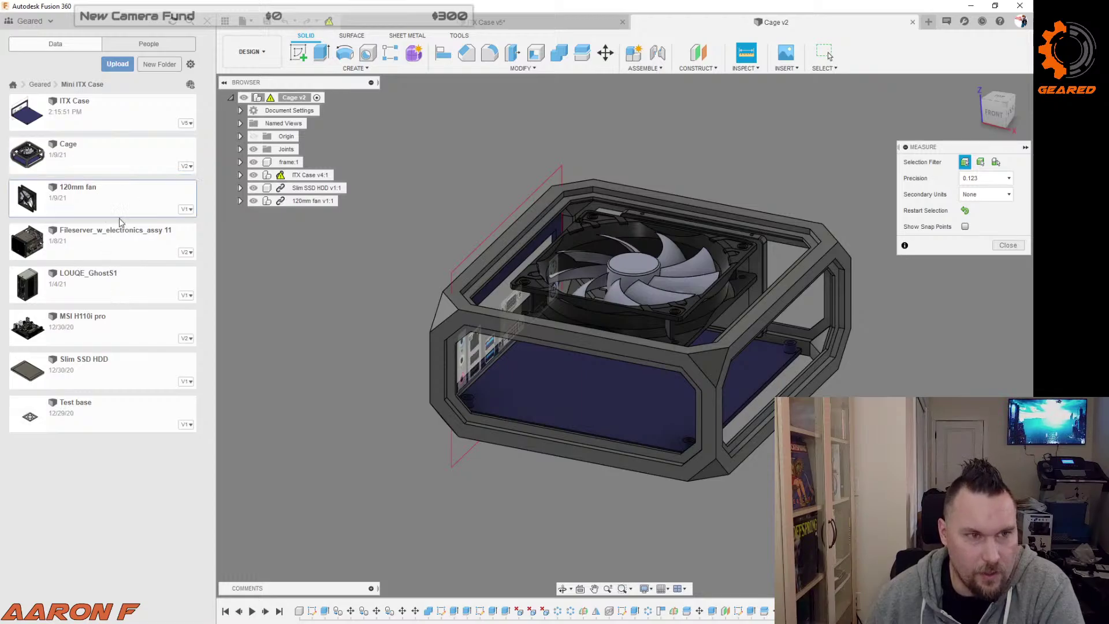
middle_click_drag(401, 415, 455, 420, "shift")
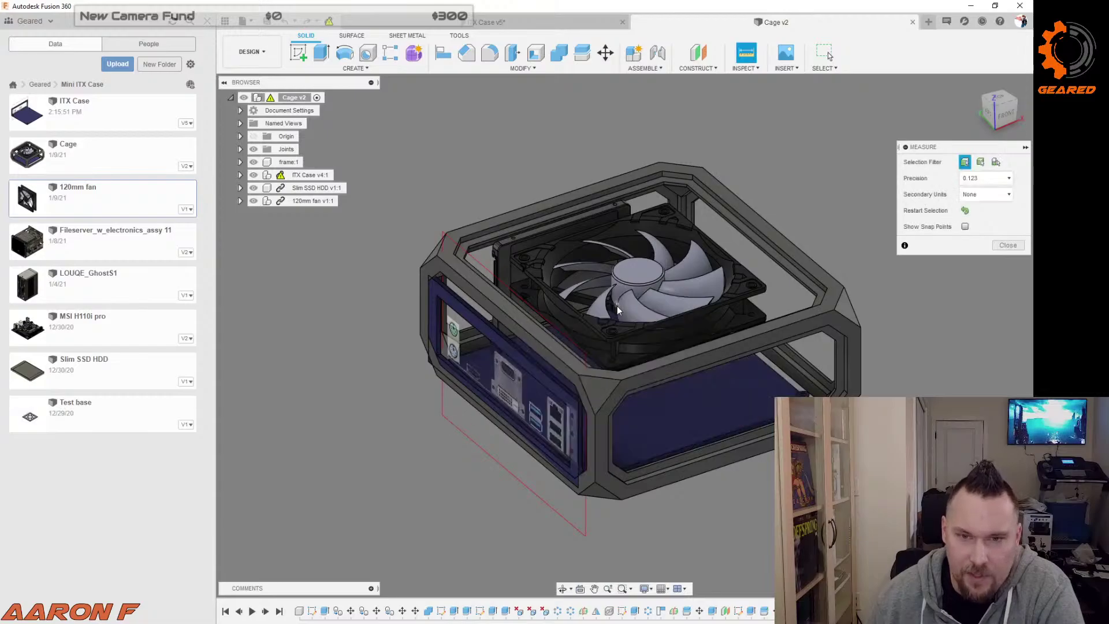
middle_click_drag(894, 366, 624, 341, "shift")
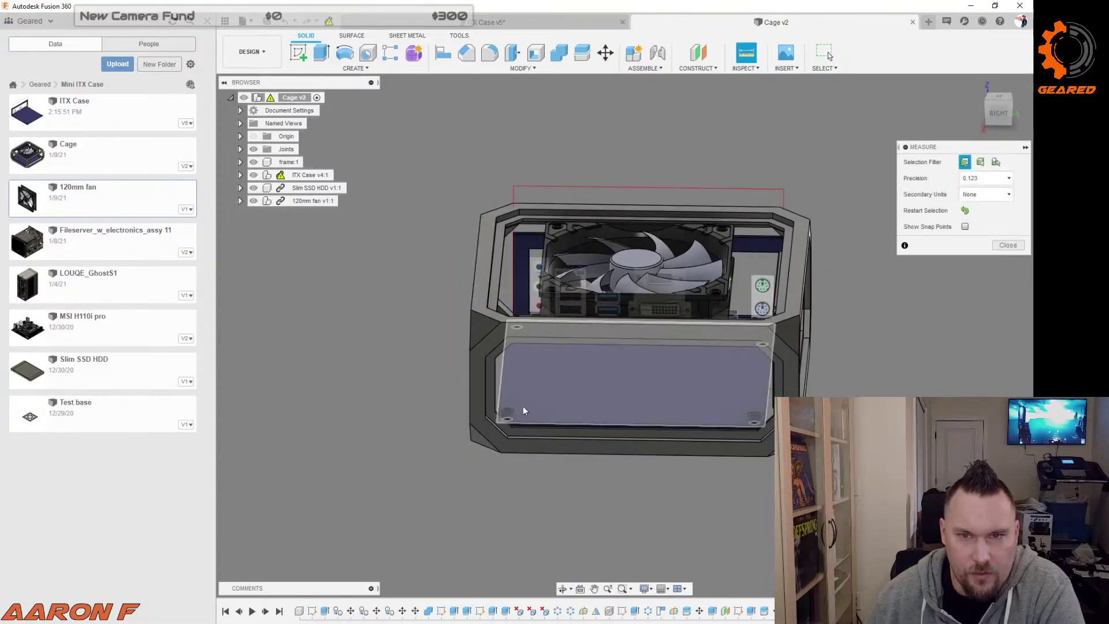
middle_click_drag(512, 410, 481, 422, "shift")
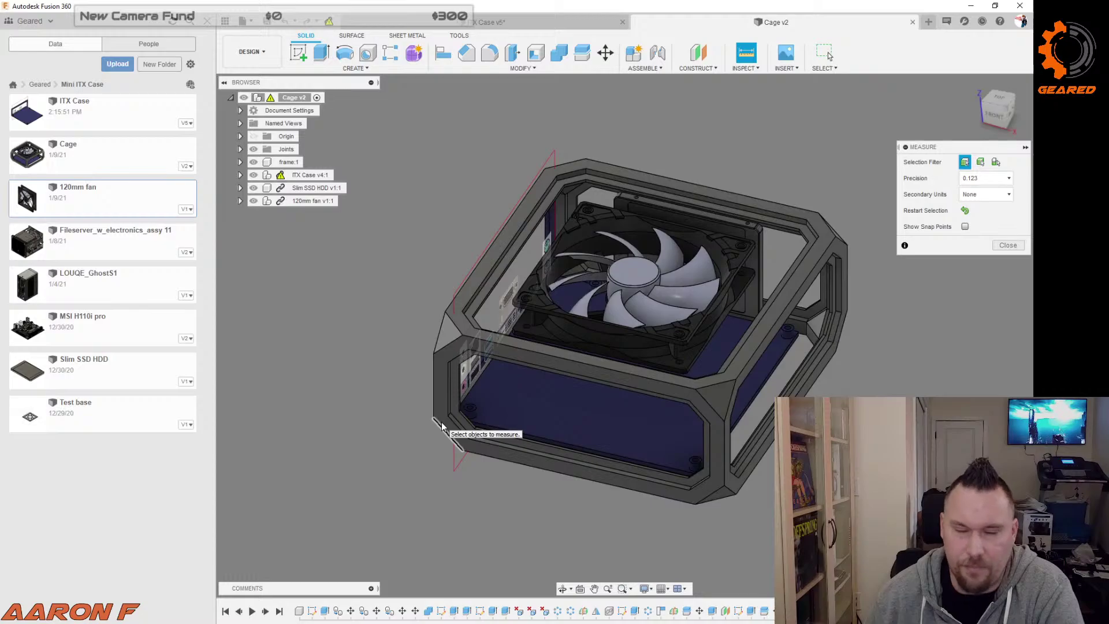
middle_click_drag(448, 458, 422, 457, "shift")
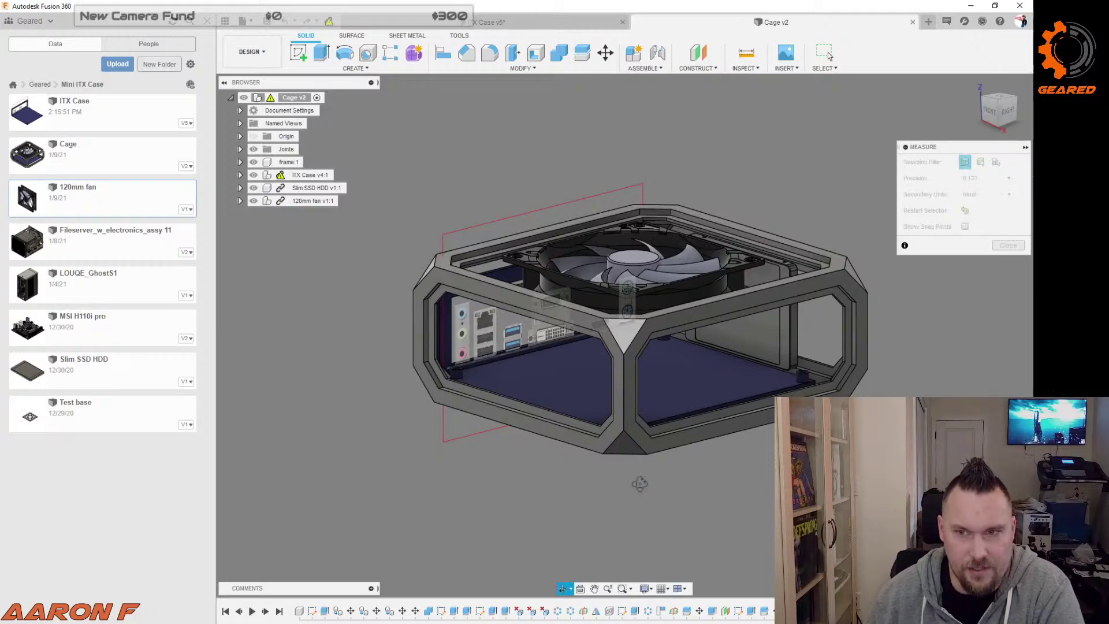
middle_click_drag(639, 484, 618, 484, "shift")
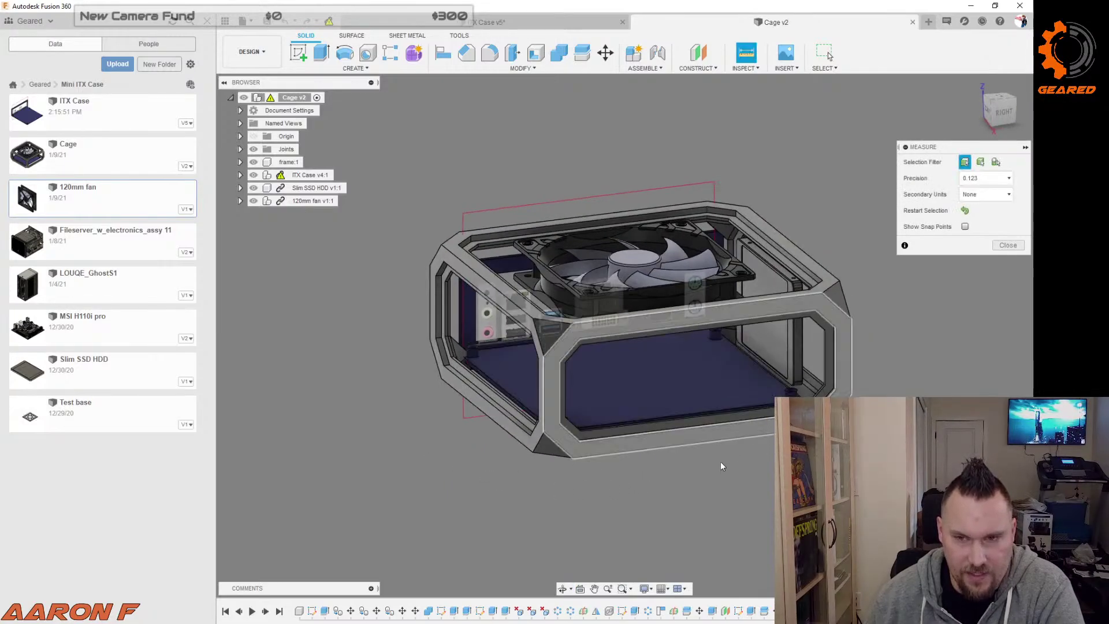
middle_click_drag(722, 466, 579, 507, "shift")
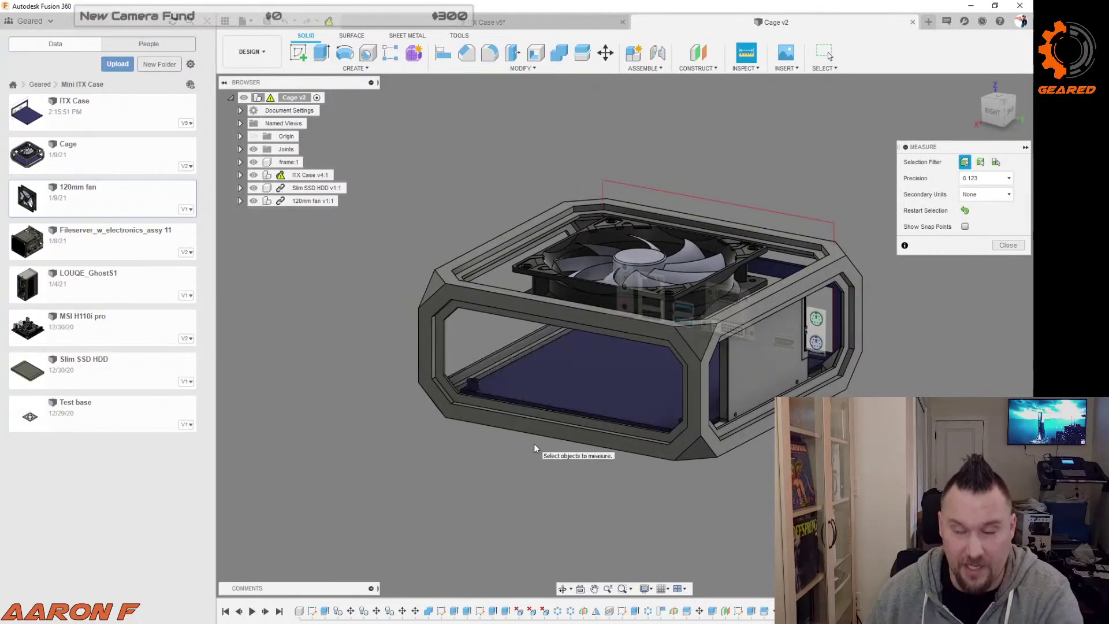
middle_click_drag(537, 470, 538, 466, "shift")
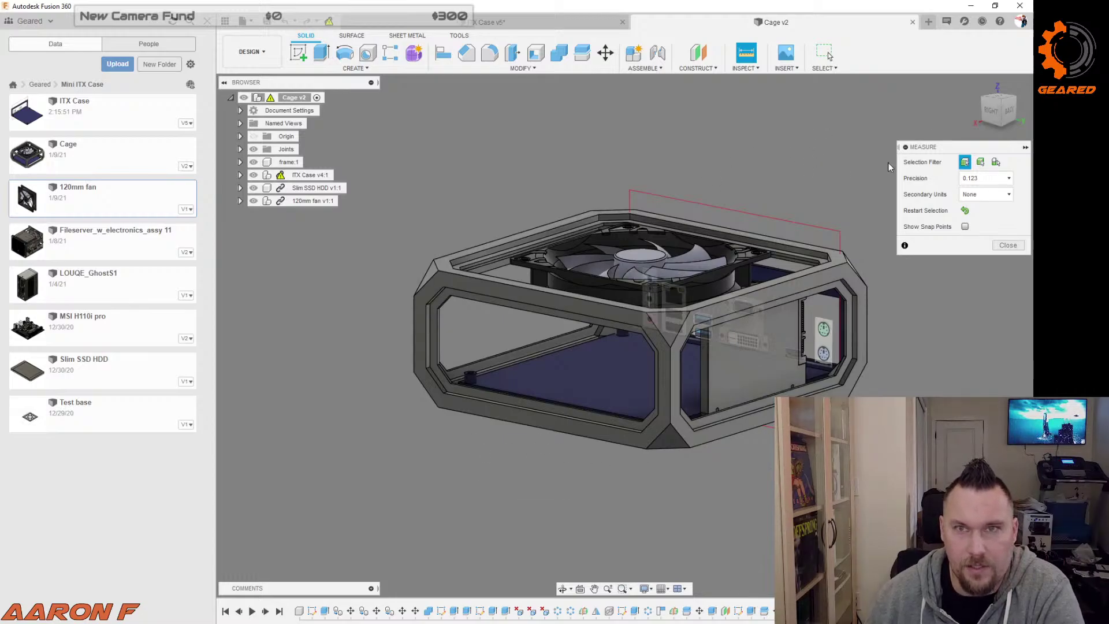
Step: Create a new design and add an internal standard component named Cage to it
left_click(928, 21)
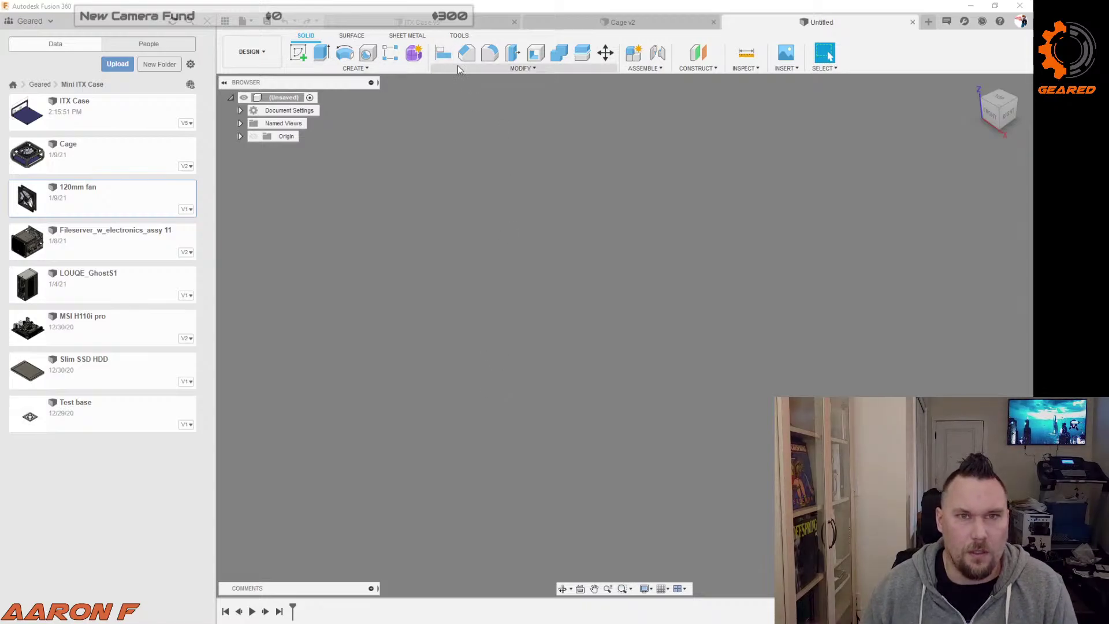
left_click(527, 69)
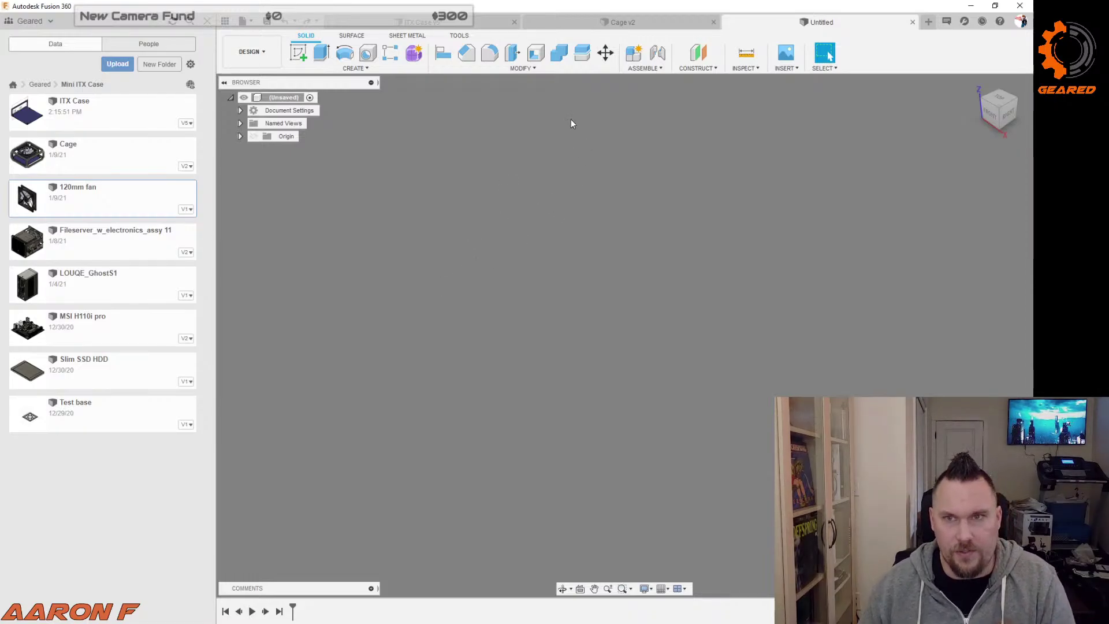
left_click(634, 53)
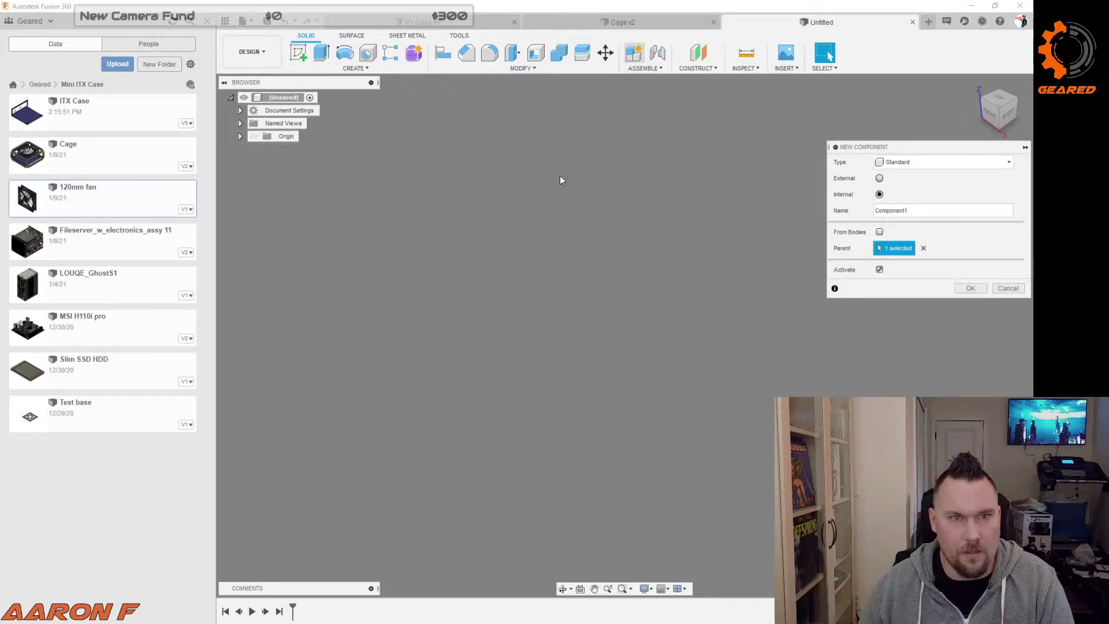
left_click_drag(927, 209, 849, 216)
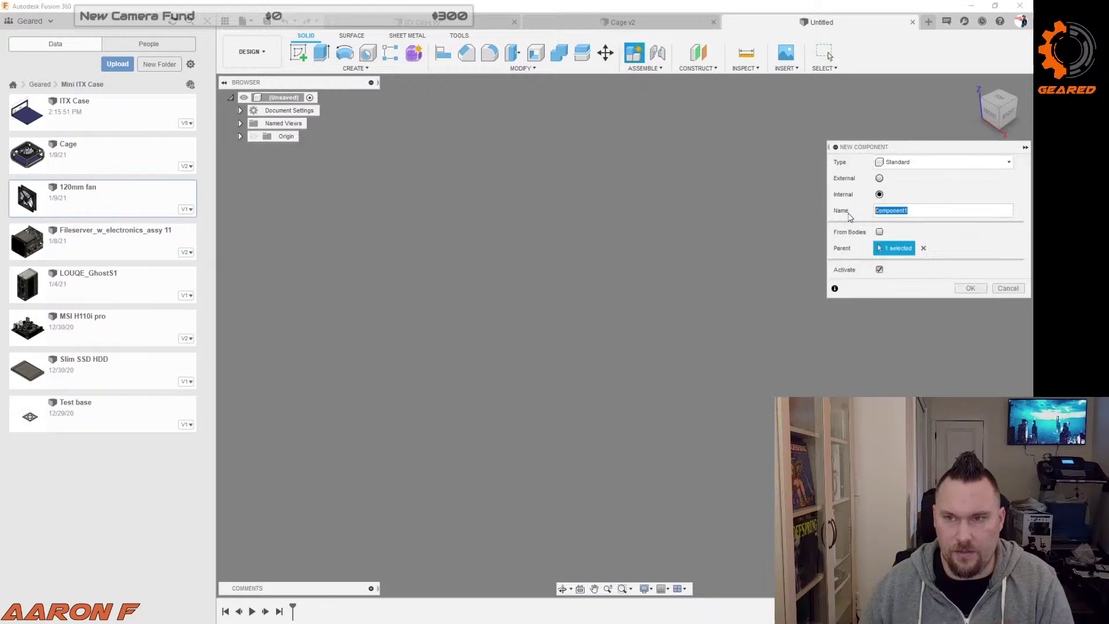
type("Cage")
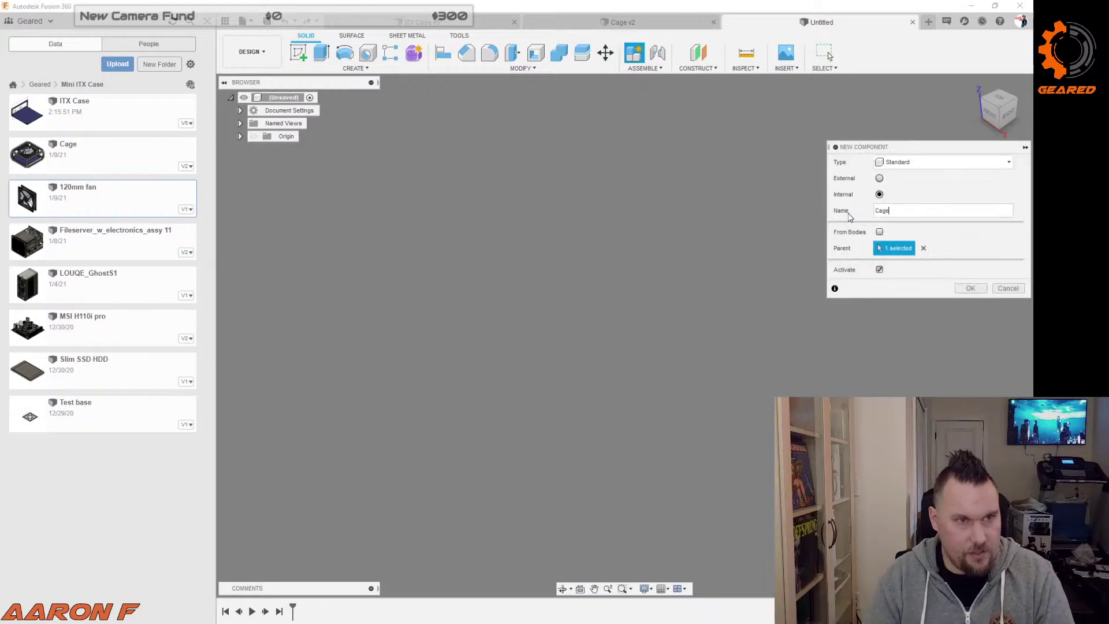
key("Return")
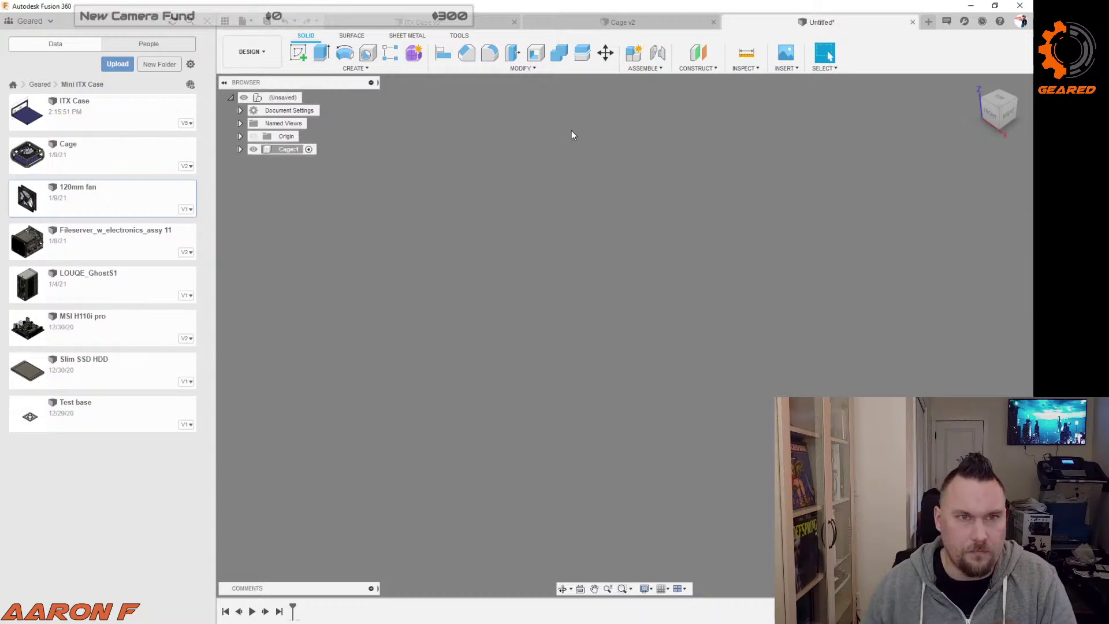
Step: Save the new design as ITX Frame in the Mini ITX Case project folder
left_click(245, 21)
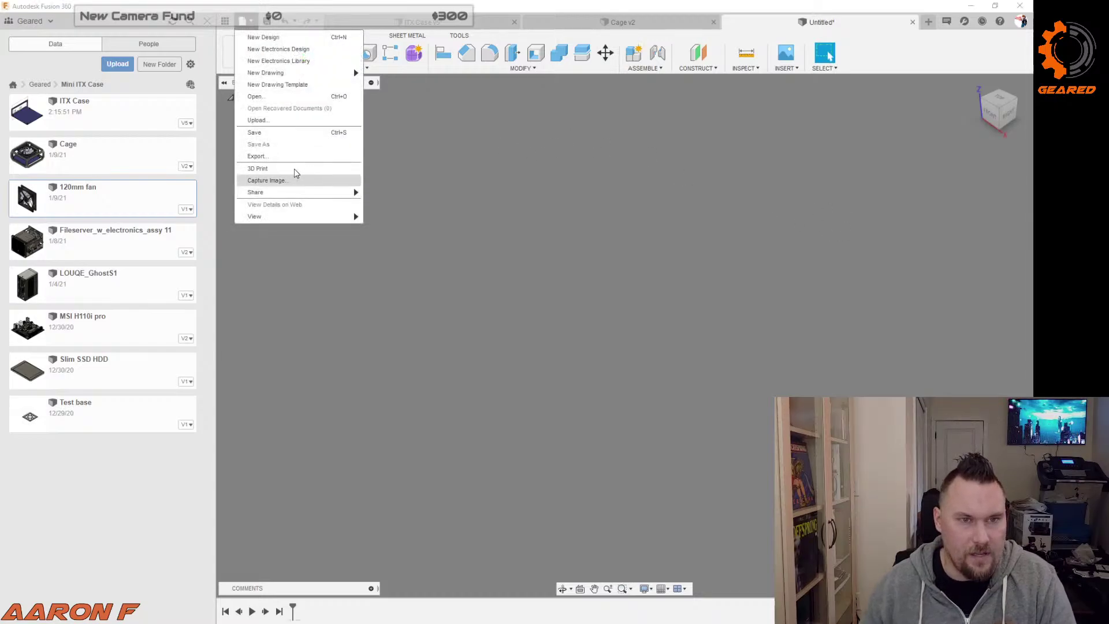
left_click(286, 134)
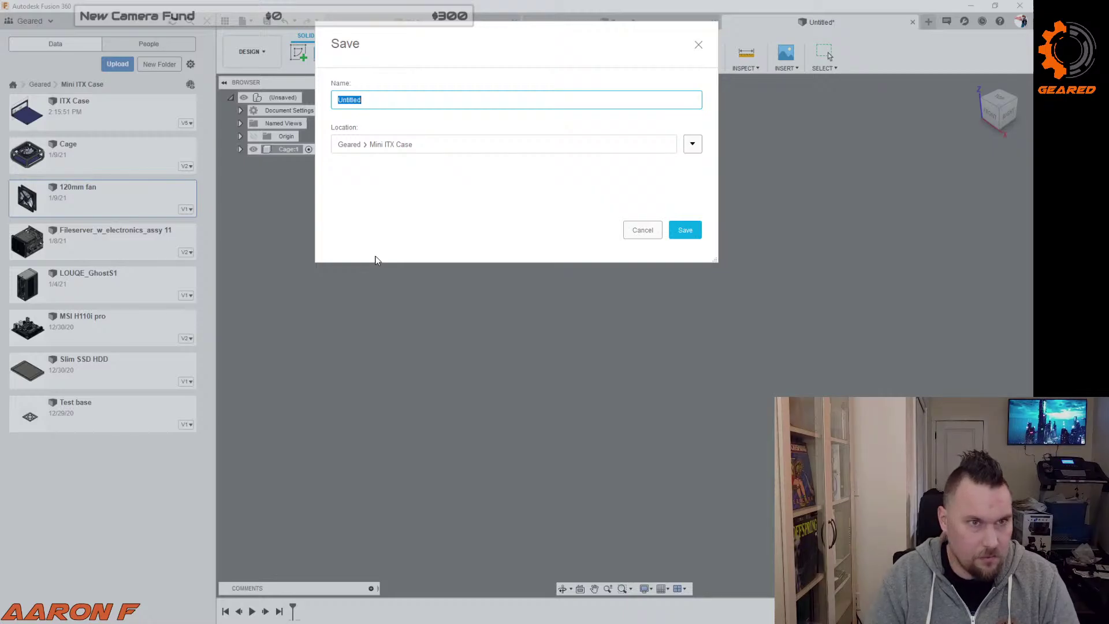
type("FaIRT")
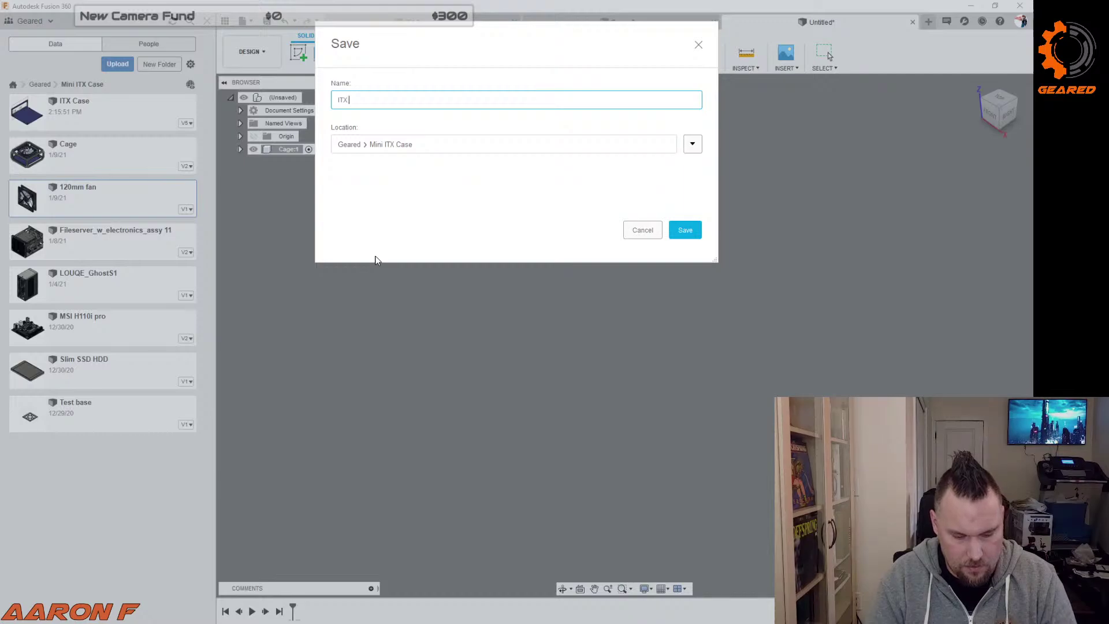
type(" Frame")
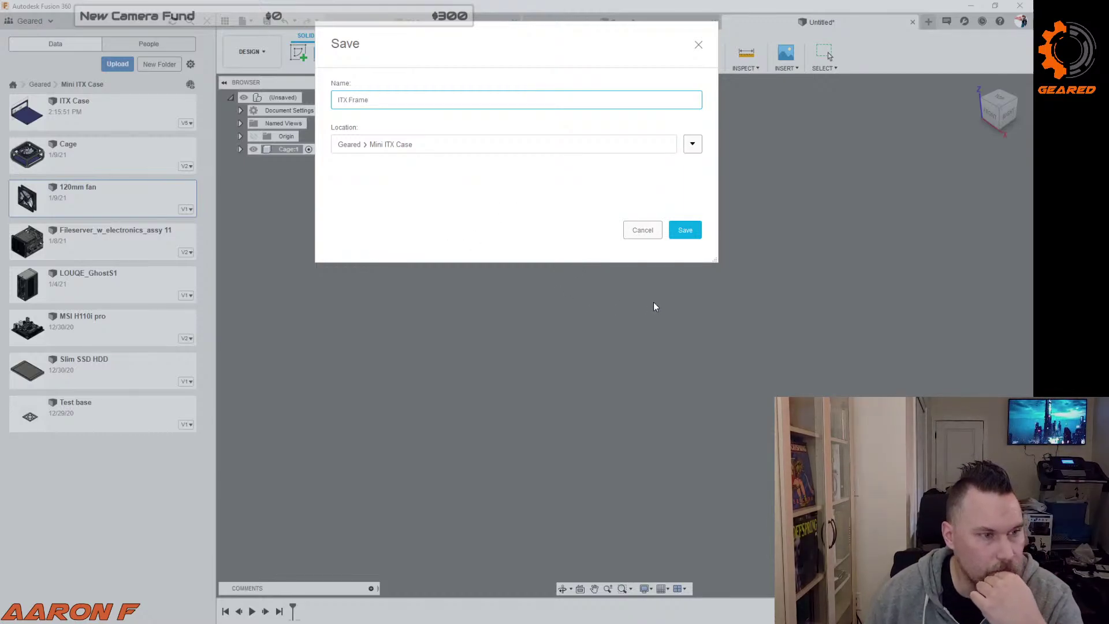
left_click(685, 231)
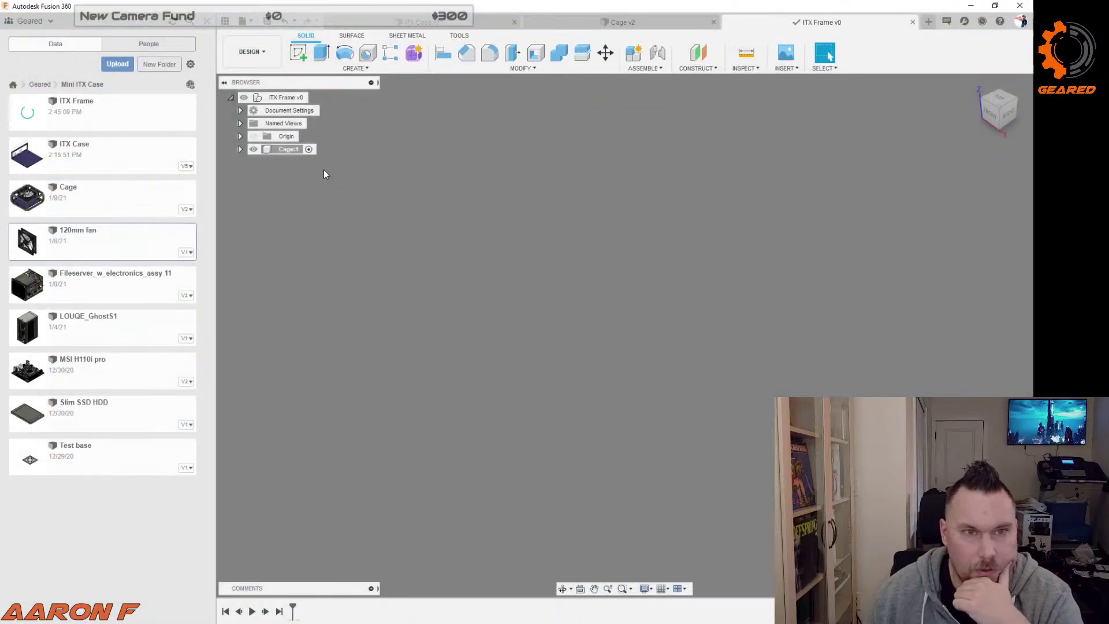
Step: Start a sketch in the Cage component on the vertical XZ origin plane
left_click(299, 52)
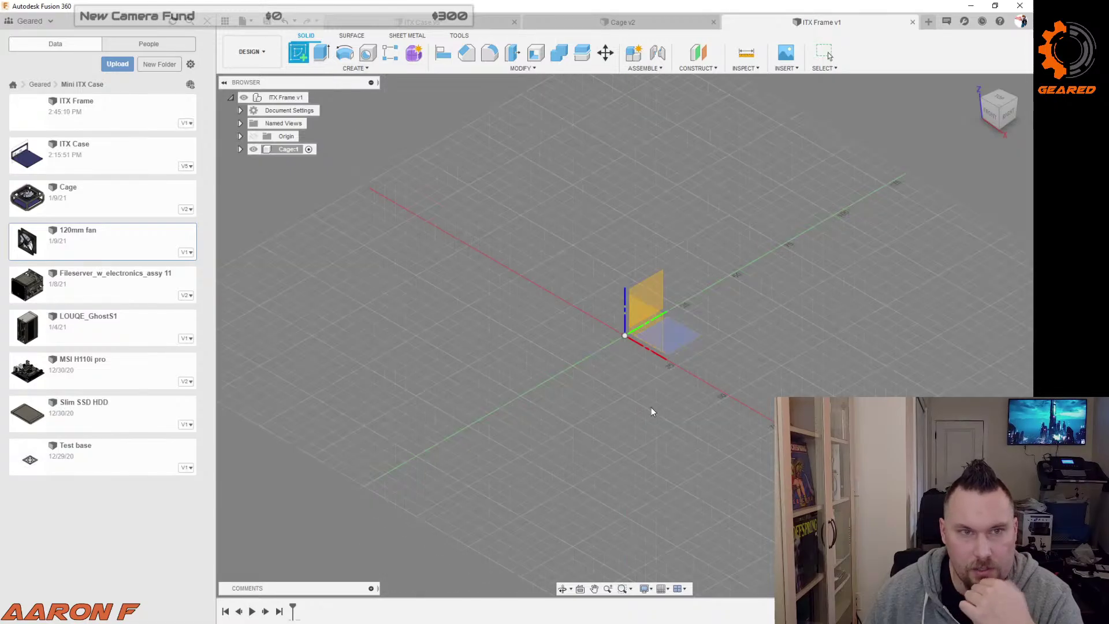
middle_click_drag(690, 398, 722, 403, "shift")
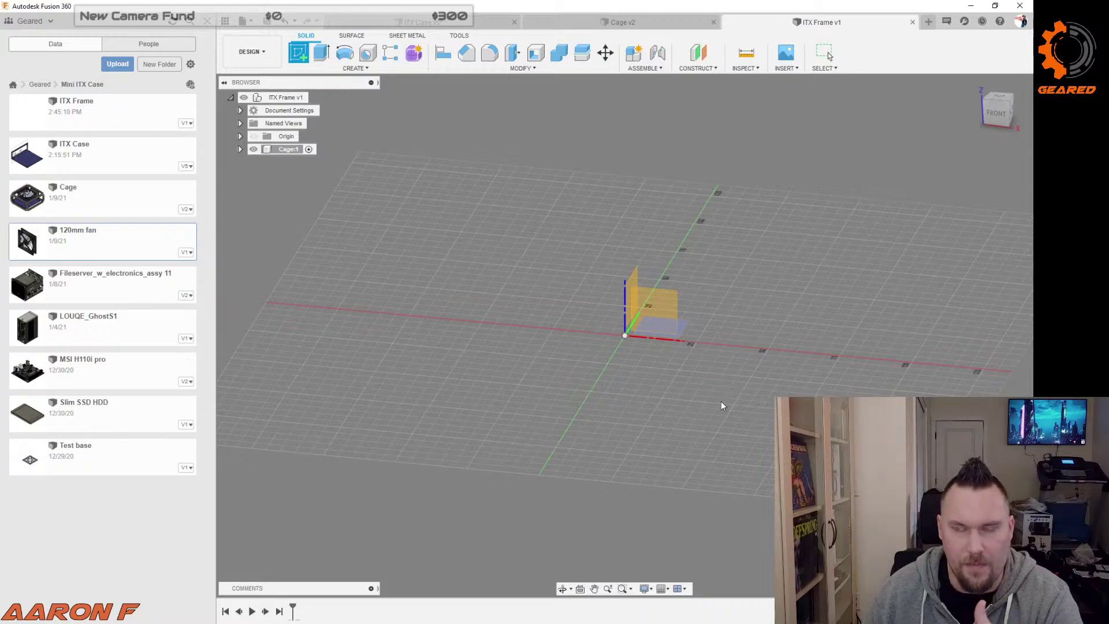
middle_click_drag(723, 384, 581, 389, "shift")
left_click(604, 312)
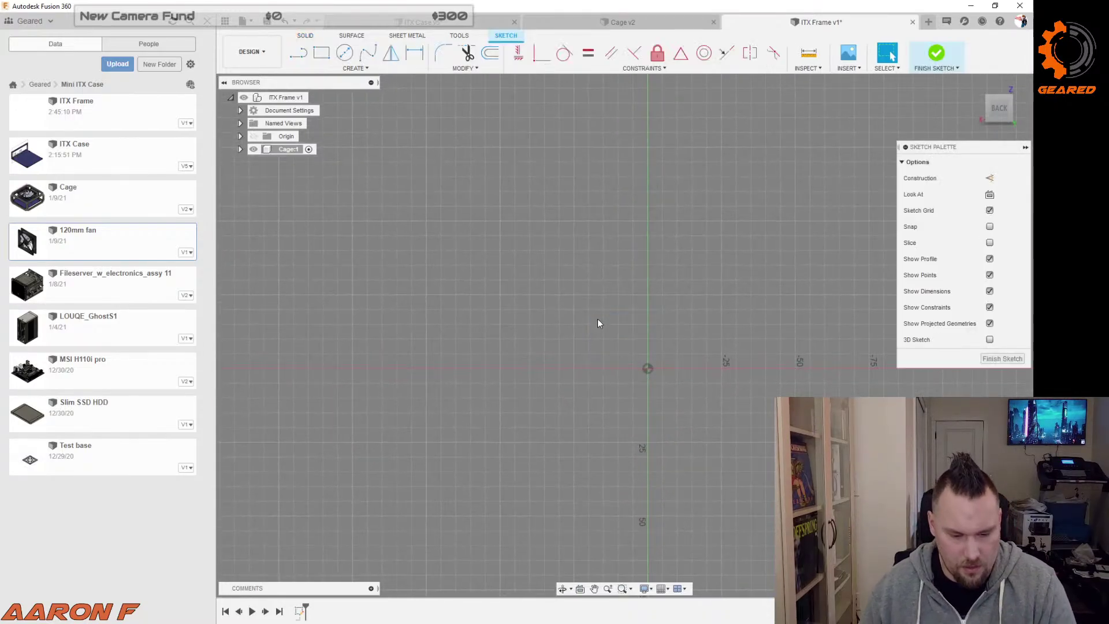
Step: Sketch a rectangle about 99 mm wide from the origin and define its height with the named parameter height=90
key("r")
left_click(640, 361)
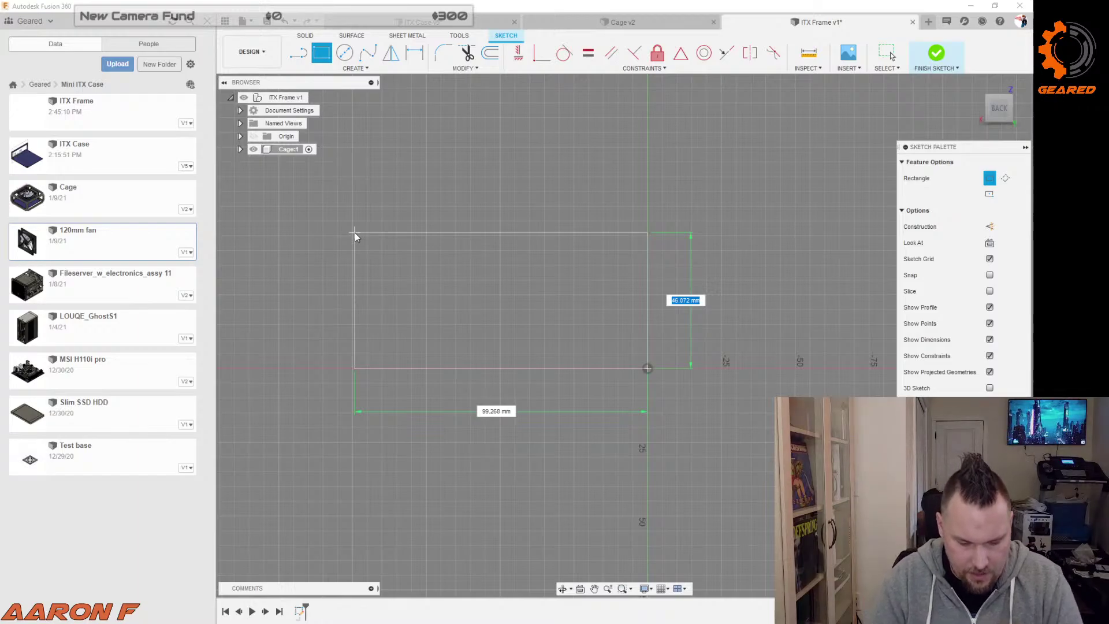
type("1")
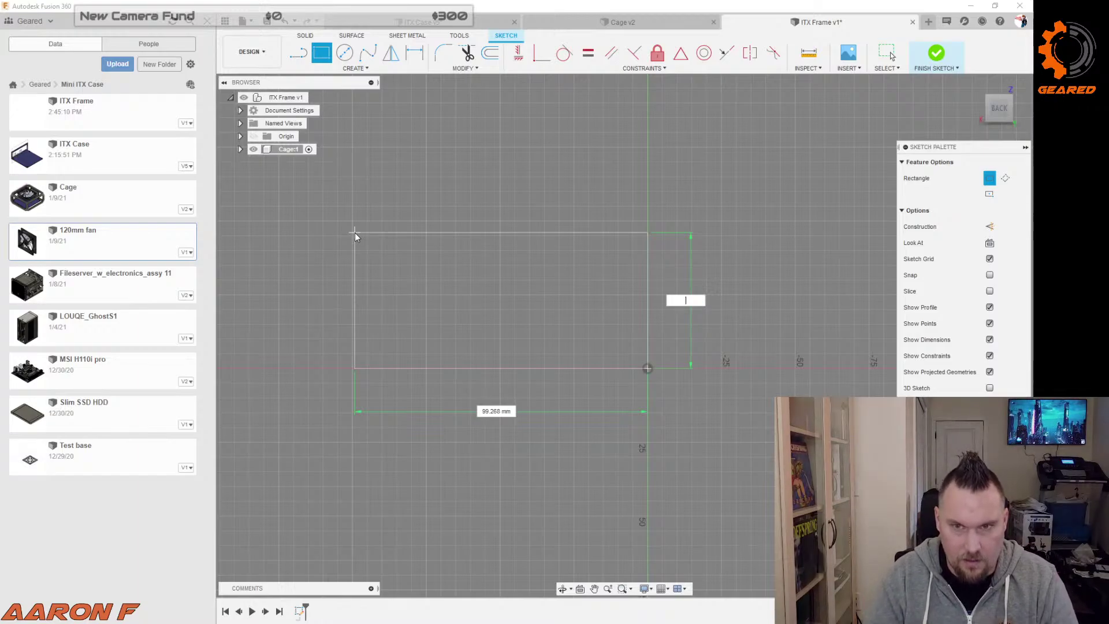
type("0")
key("BackSpace")
key("BackSpace")
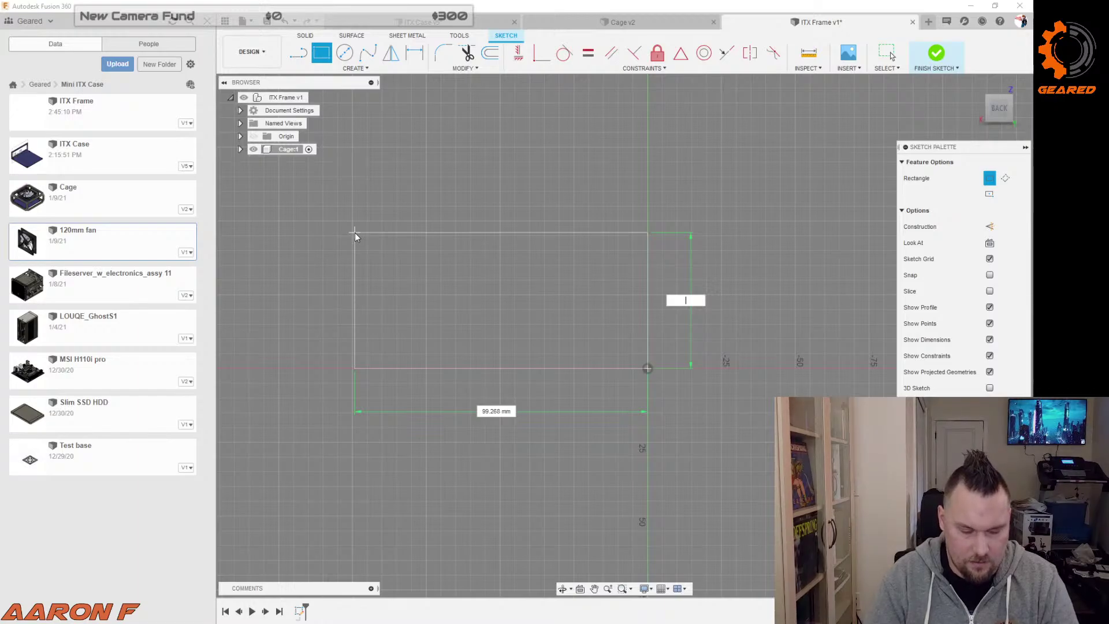
type("heigth")
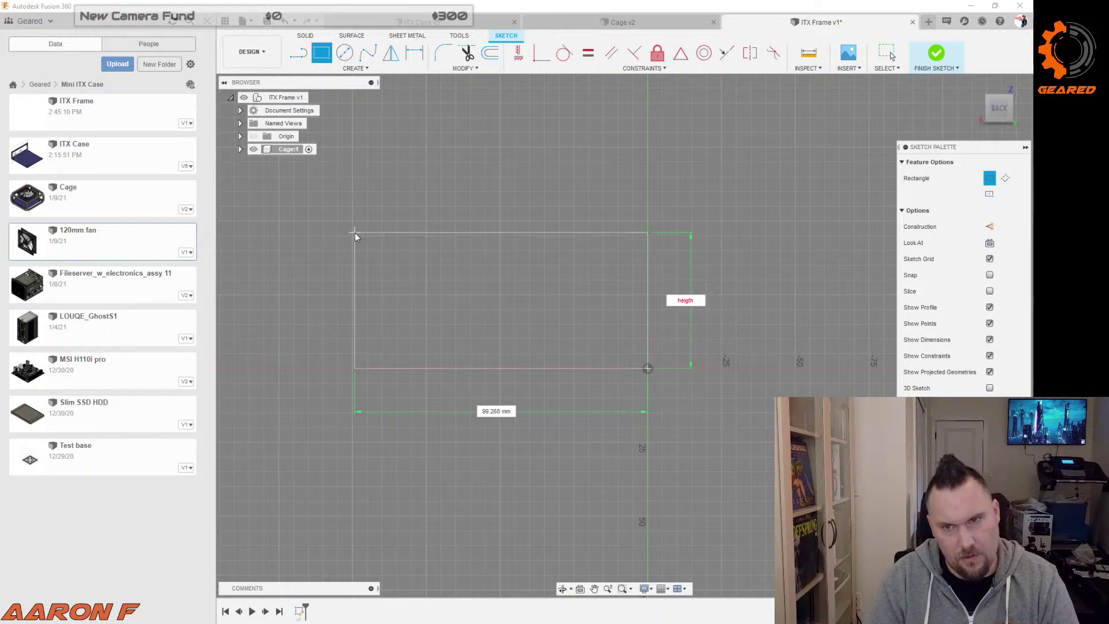
key("BackSpace")
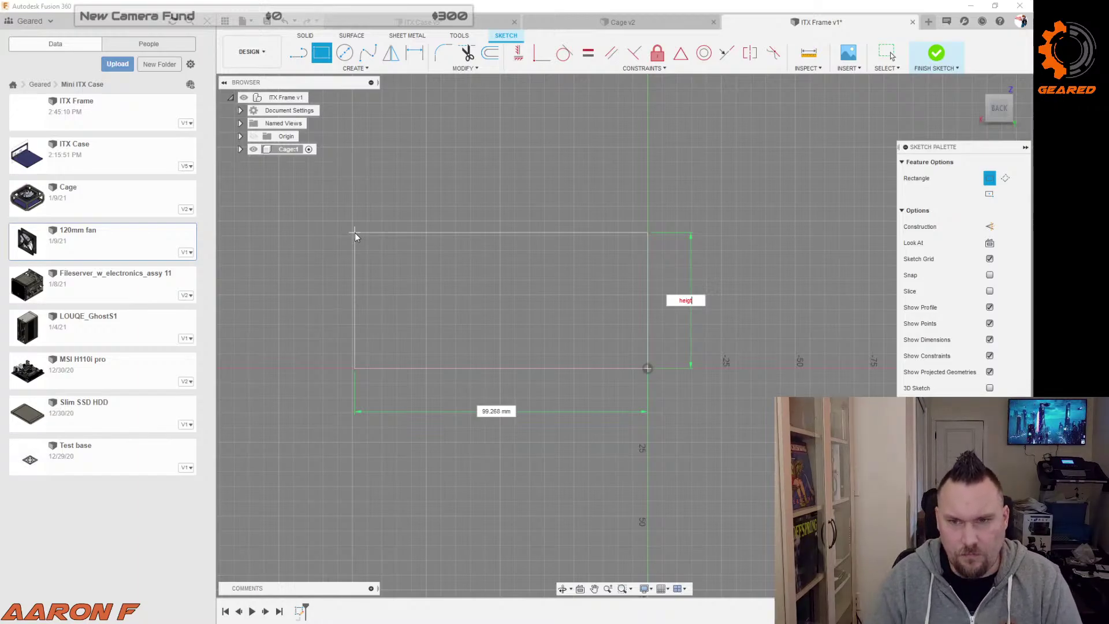
key("BackSpace")
type("ht")
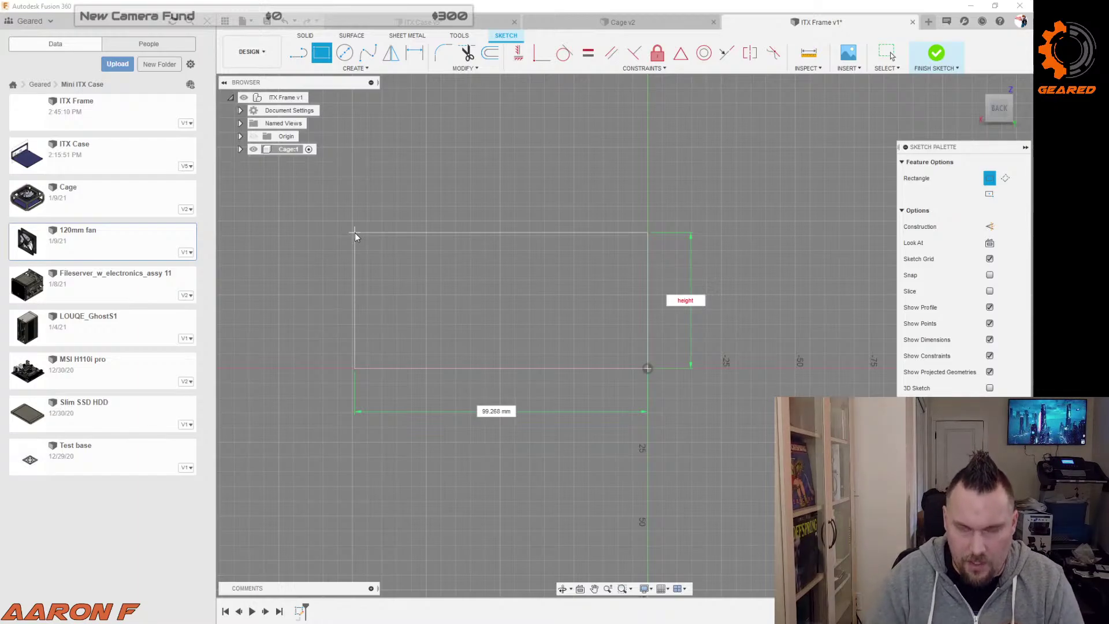
type("=90")
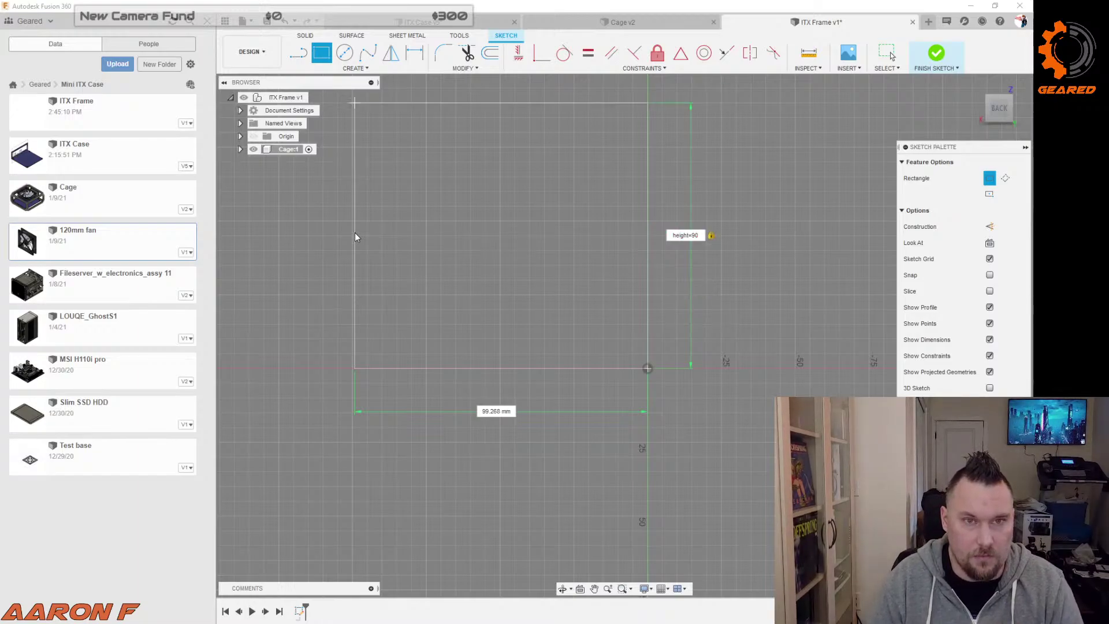
key("Return")
Step: Dimension the rectangle's lower edge with the named parameter width=210
scroll(355, 243, "down", 3)
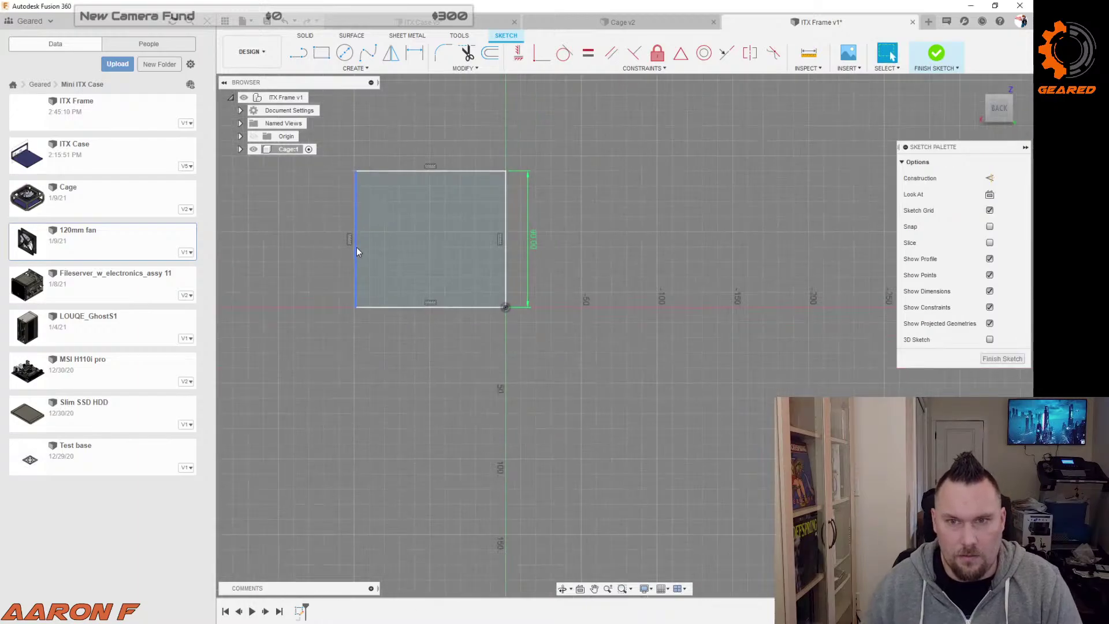
key("d")
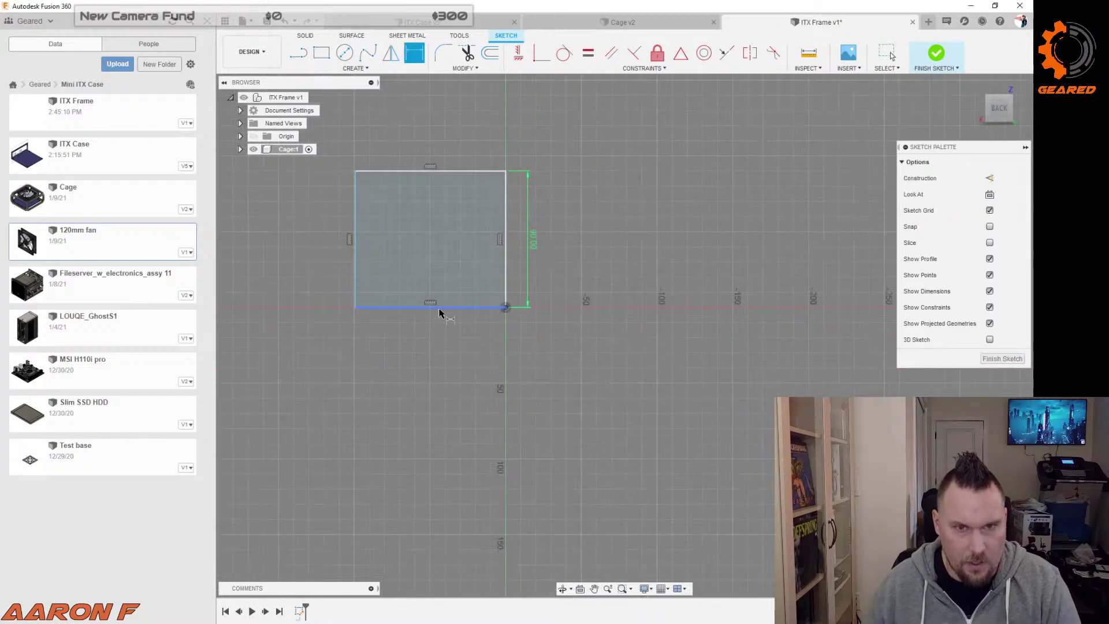
left_click(439, 312)
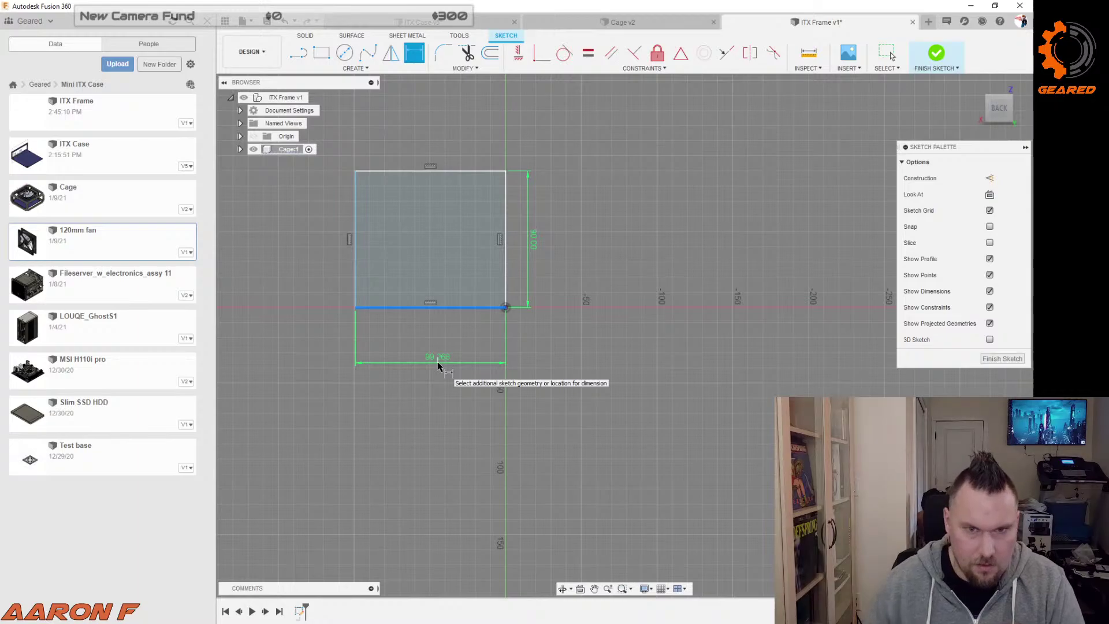
left_click(438, 364)
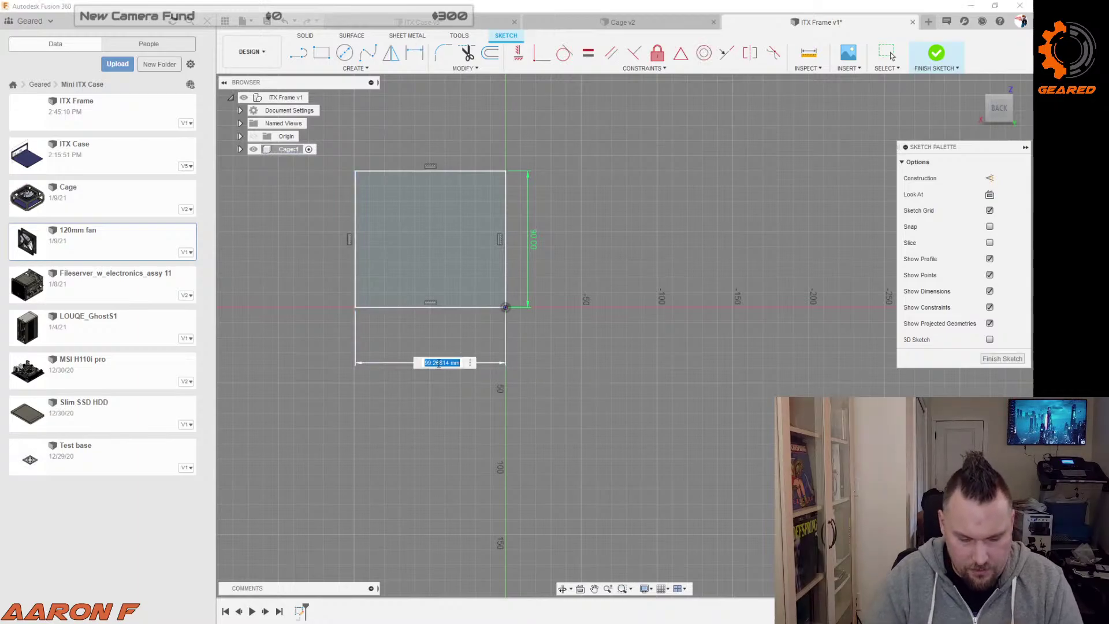
type("width")
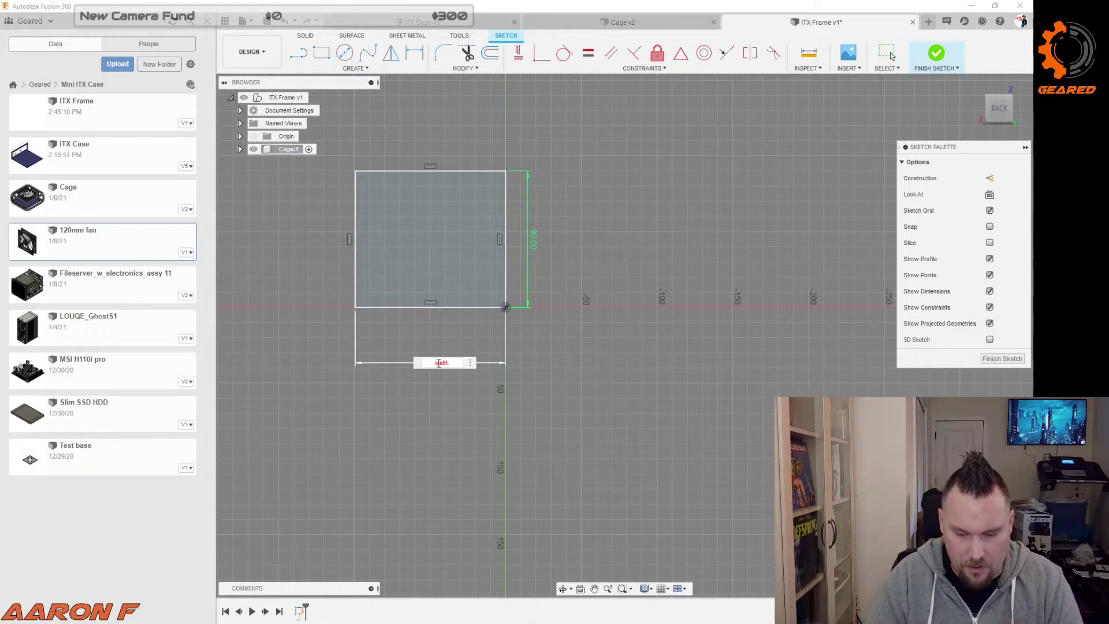
type("=")
type("310")
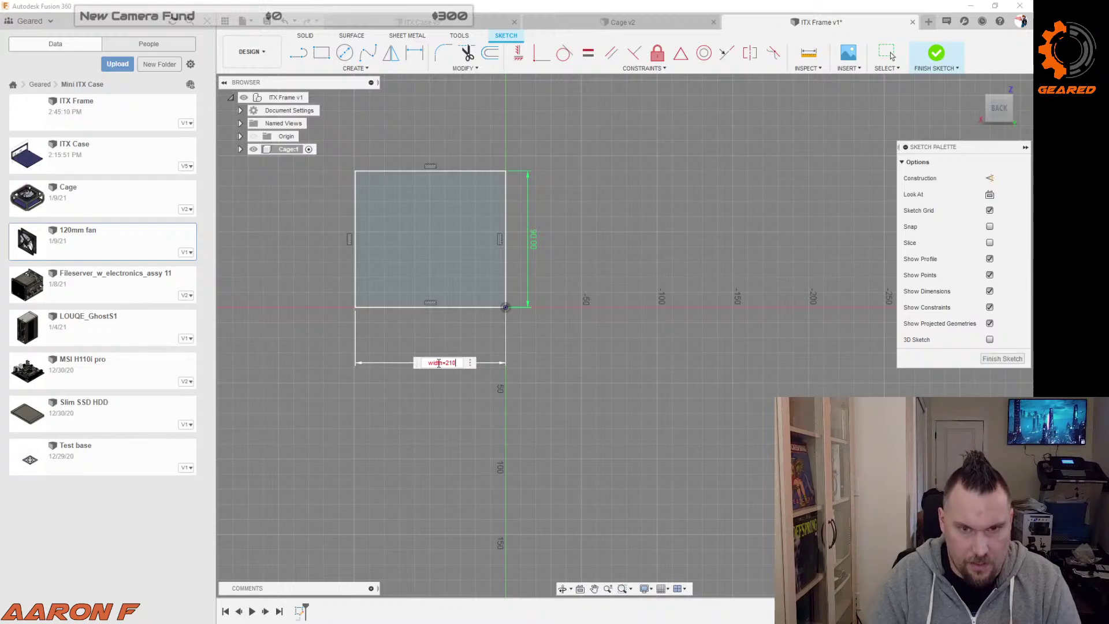
key("Return")
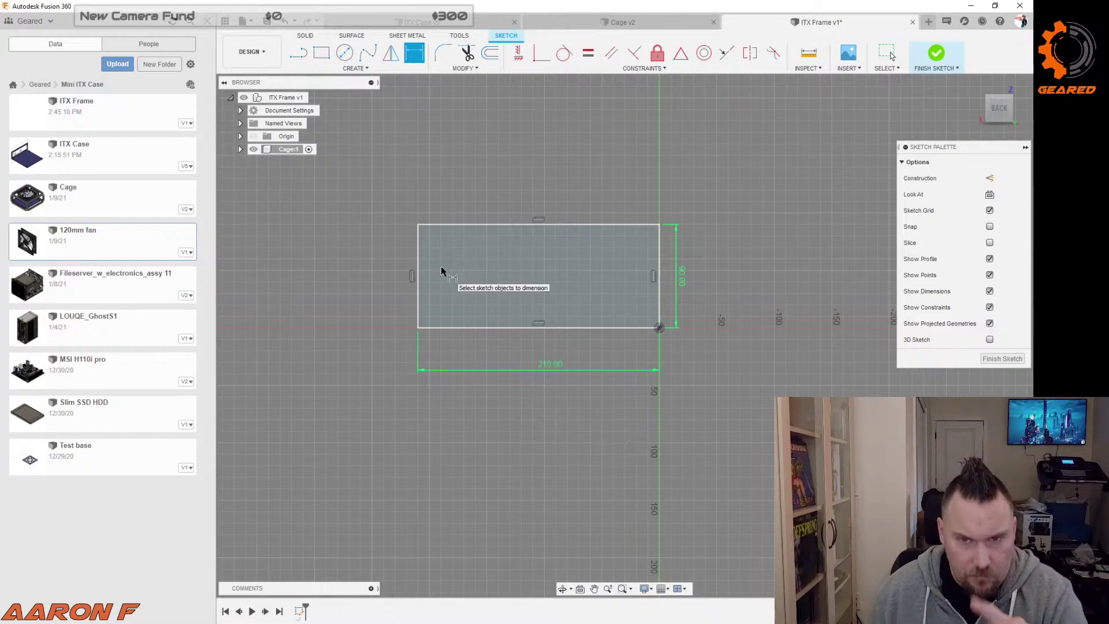
Step: Review the height and width parameters listed under the Cage component's sketch
left_click(464, 69)
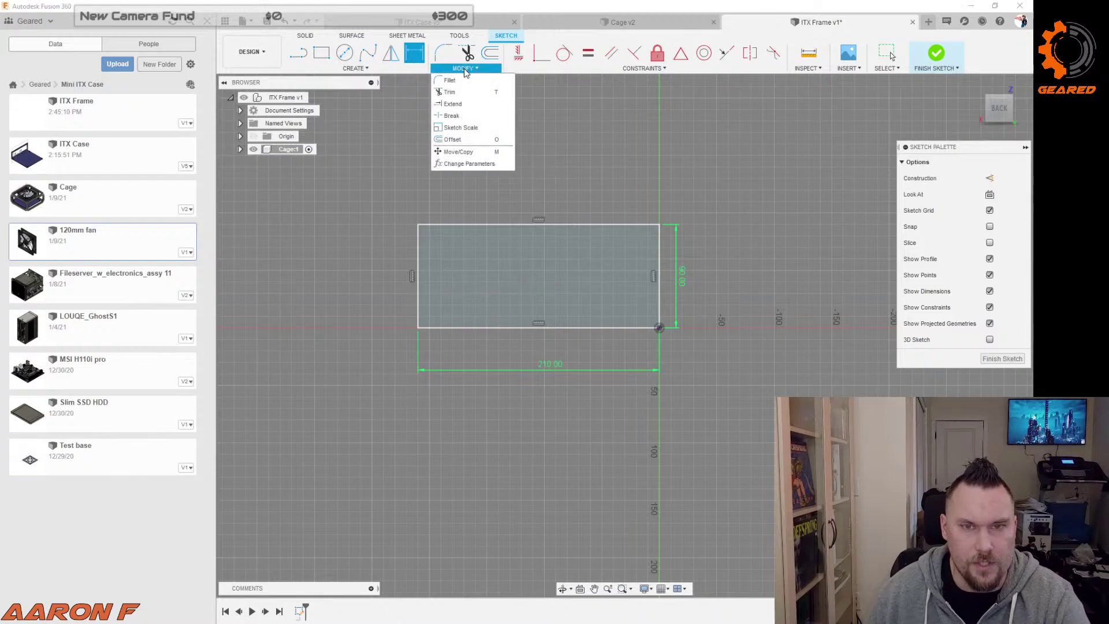
left_click(486, 165)
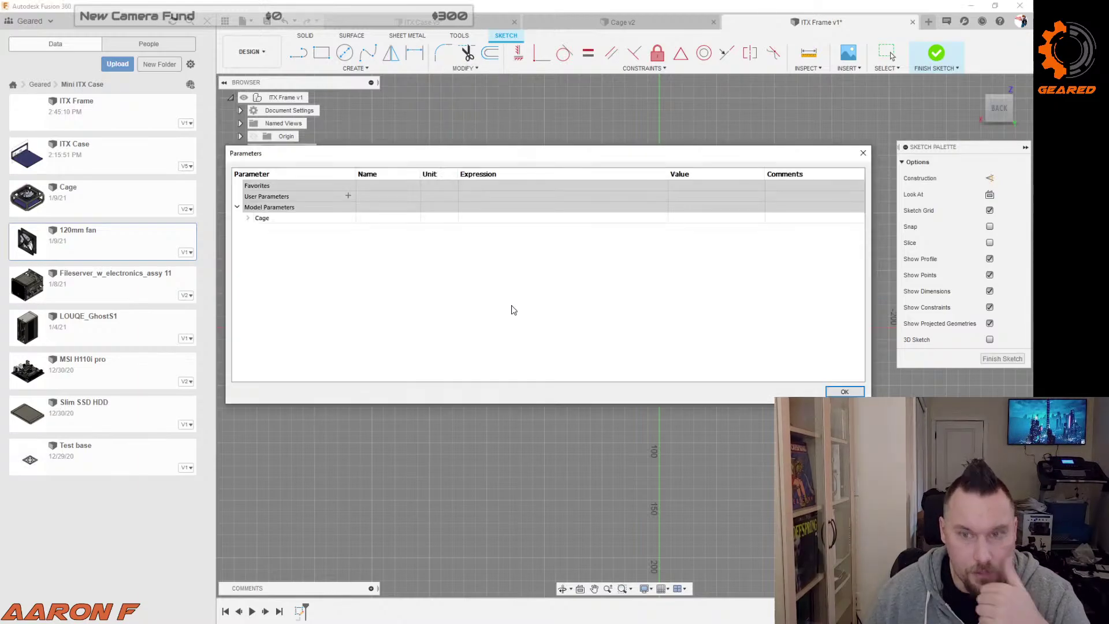
left_click(248, 219)
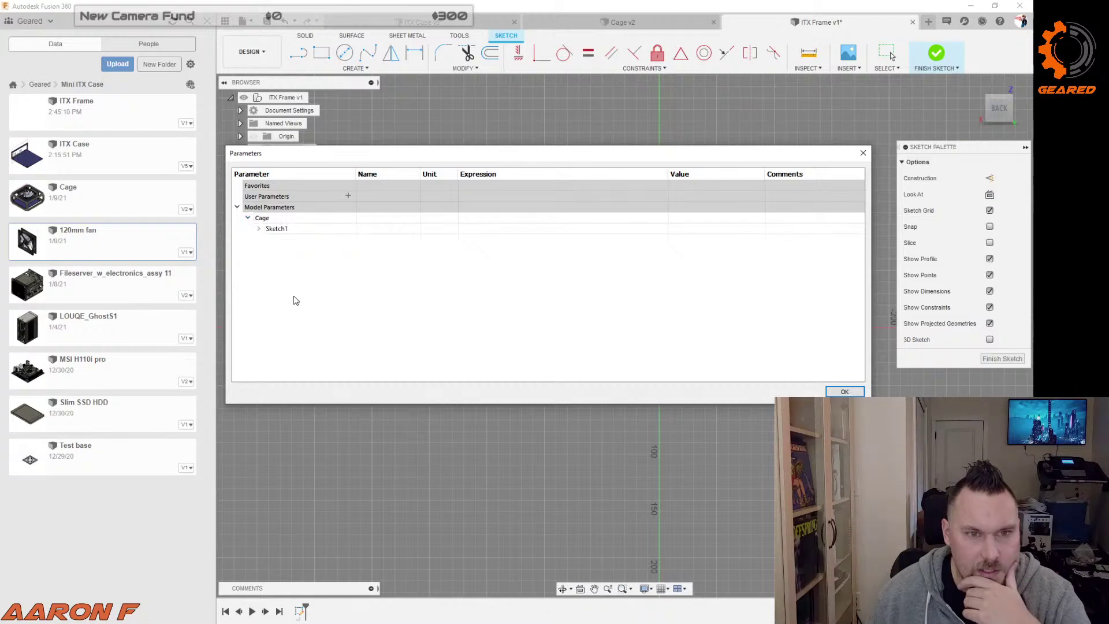
left_click(258, 229)
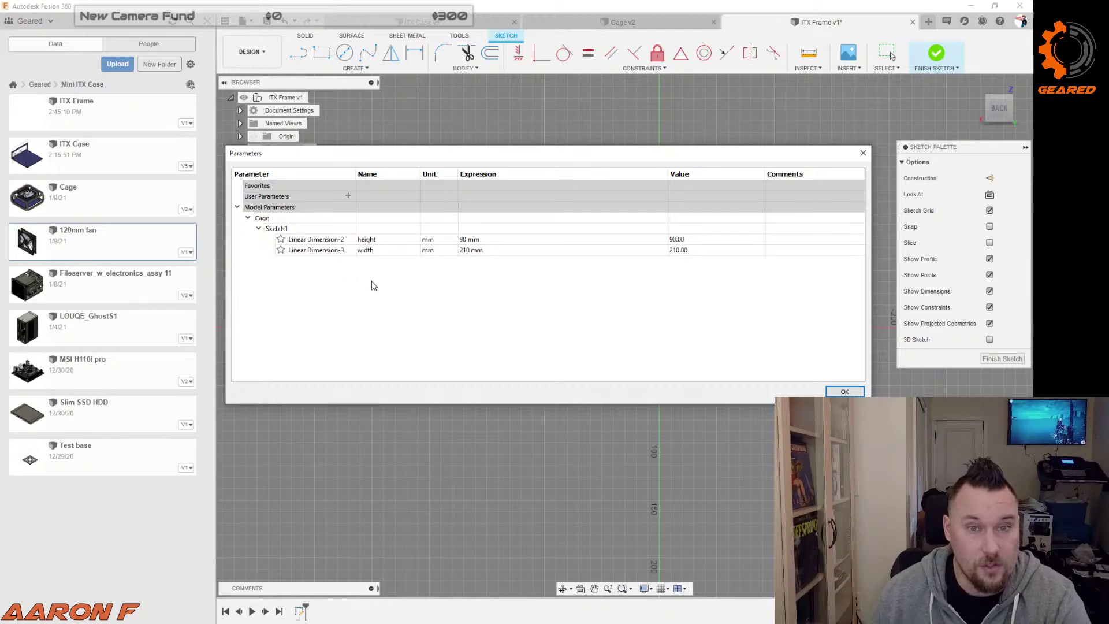
left_click(845, 392)
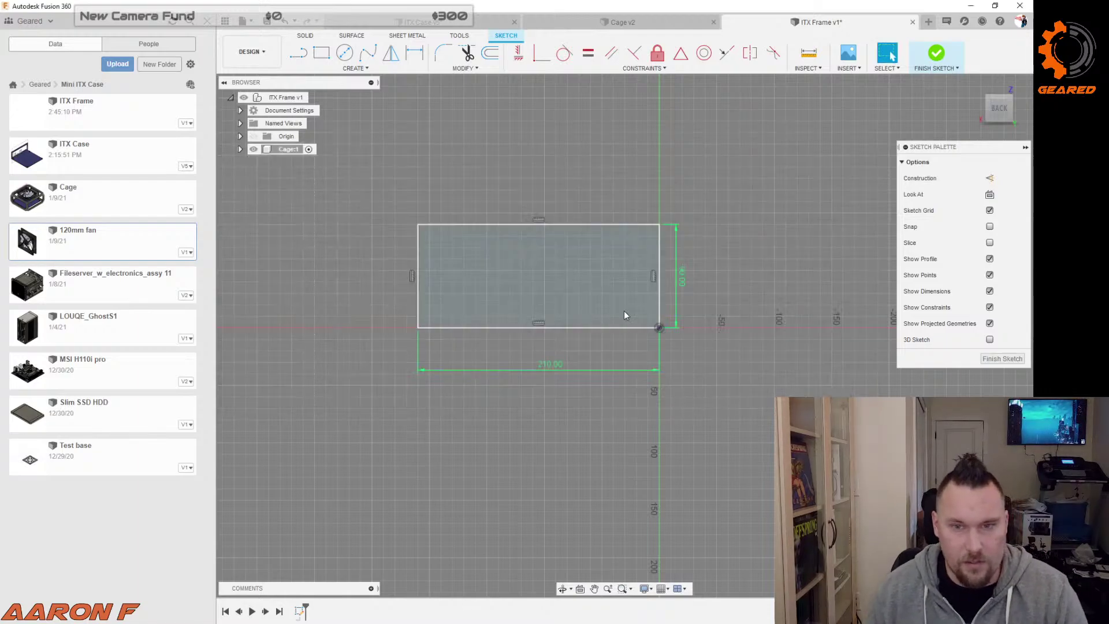
Step: Sketch a small test rectangle above the frame rectangle
key("r")
left_click(464, 139)
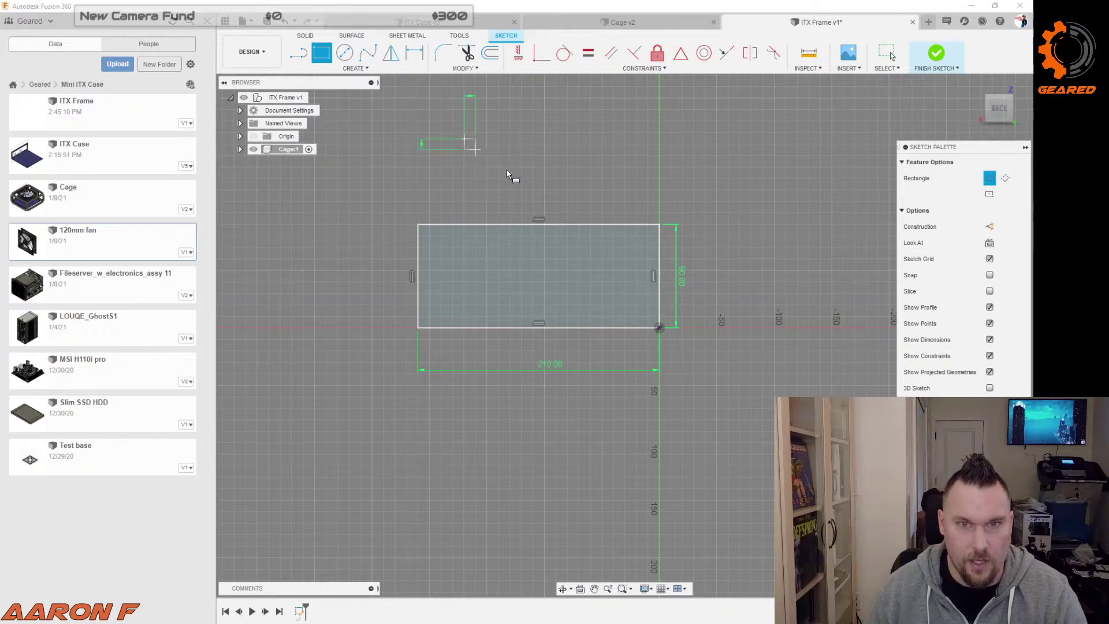
left_click(507, 170)
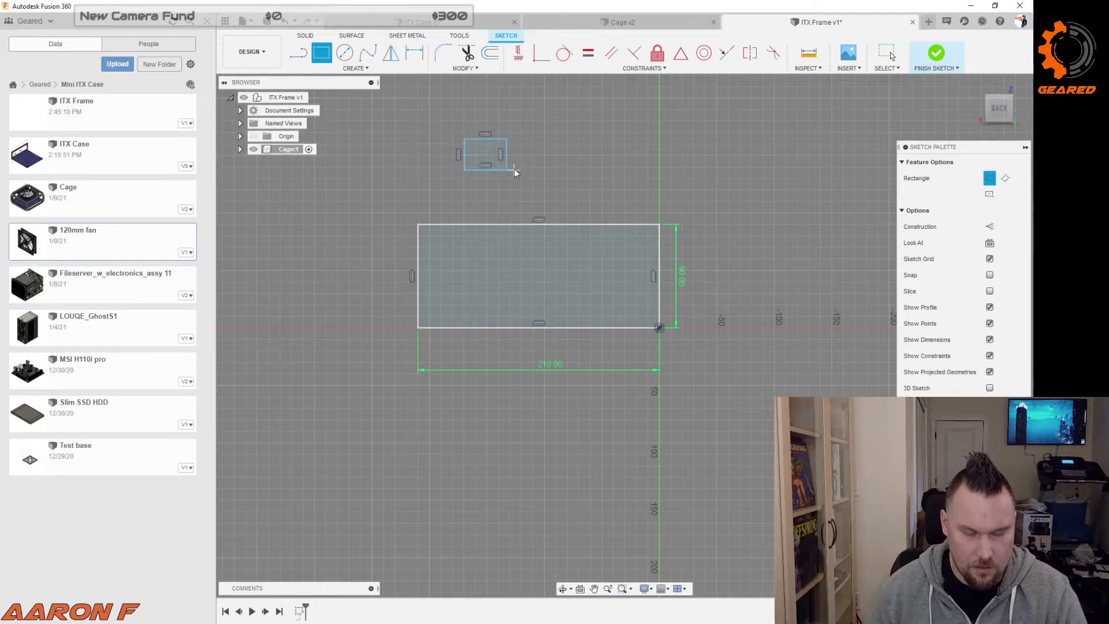
Step: Try to dimension the small test rectangle's vertical side using the height parameter
key("d")
left_click(507, 155)
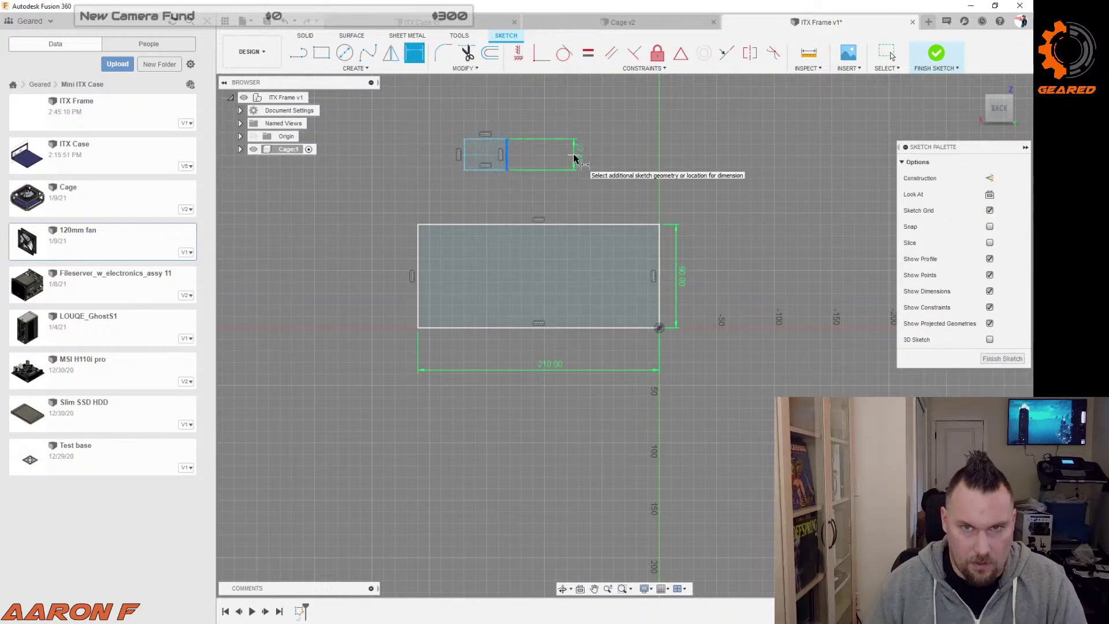
left_click(575, 157)
type("hey")
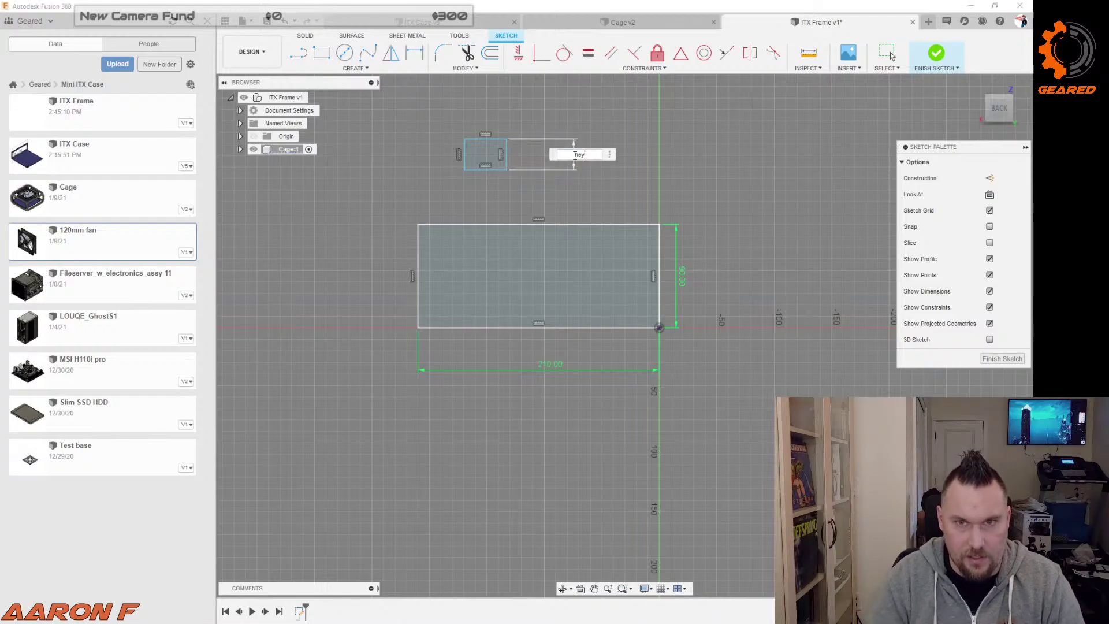
key("BackSpace")
type("ig")
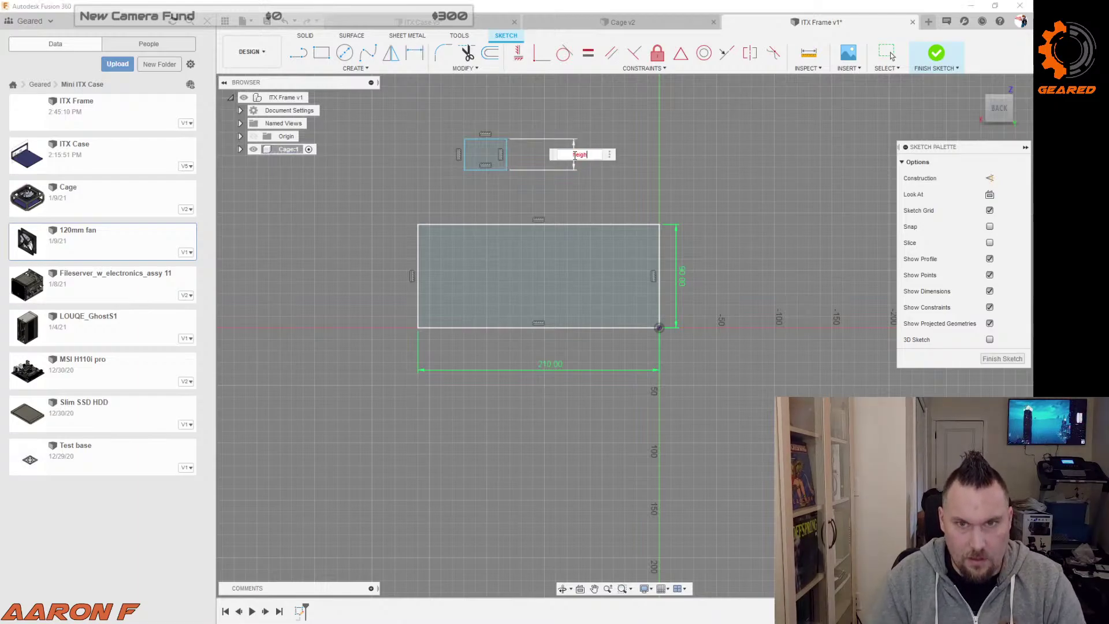
type("ht")
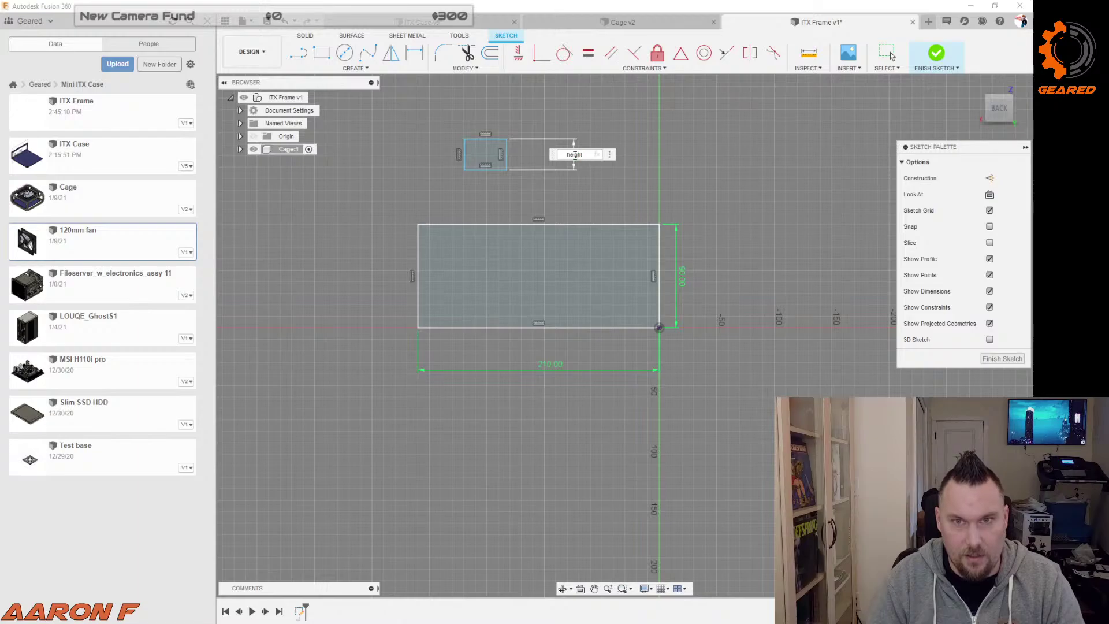
key("Return")
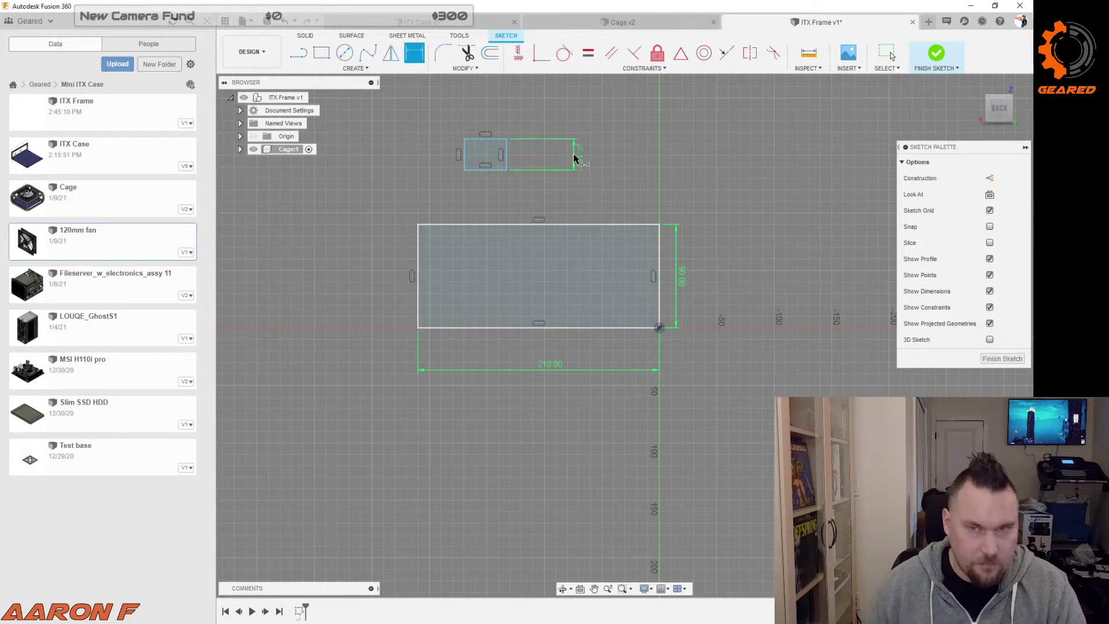
key("Escape")
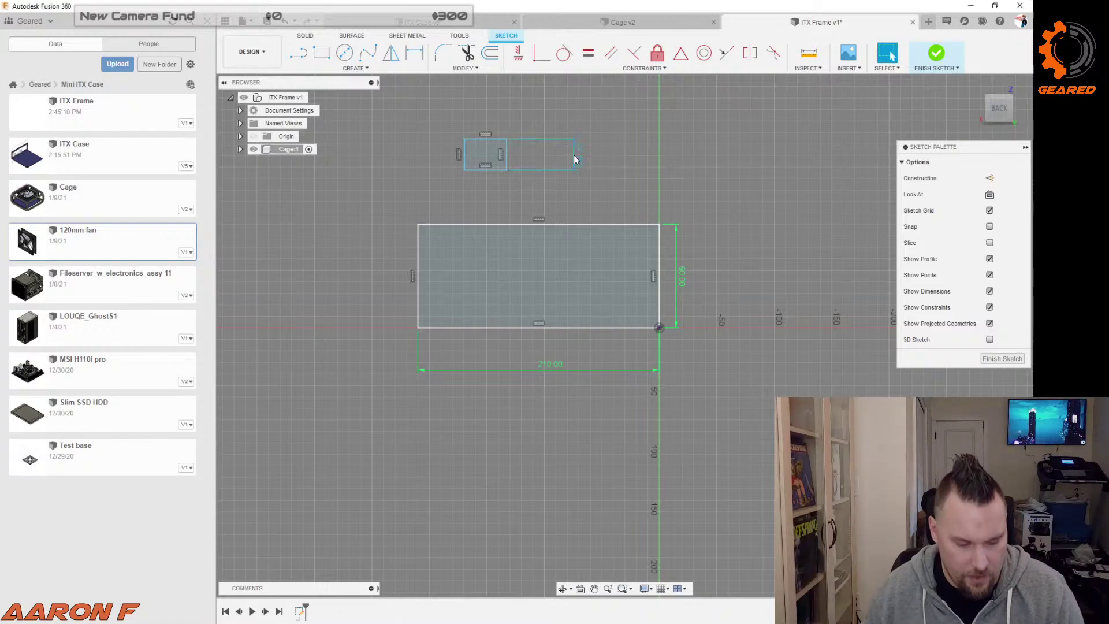
Step: Delete the small test rectangle and its dimension
left_click(573, 155)
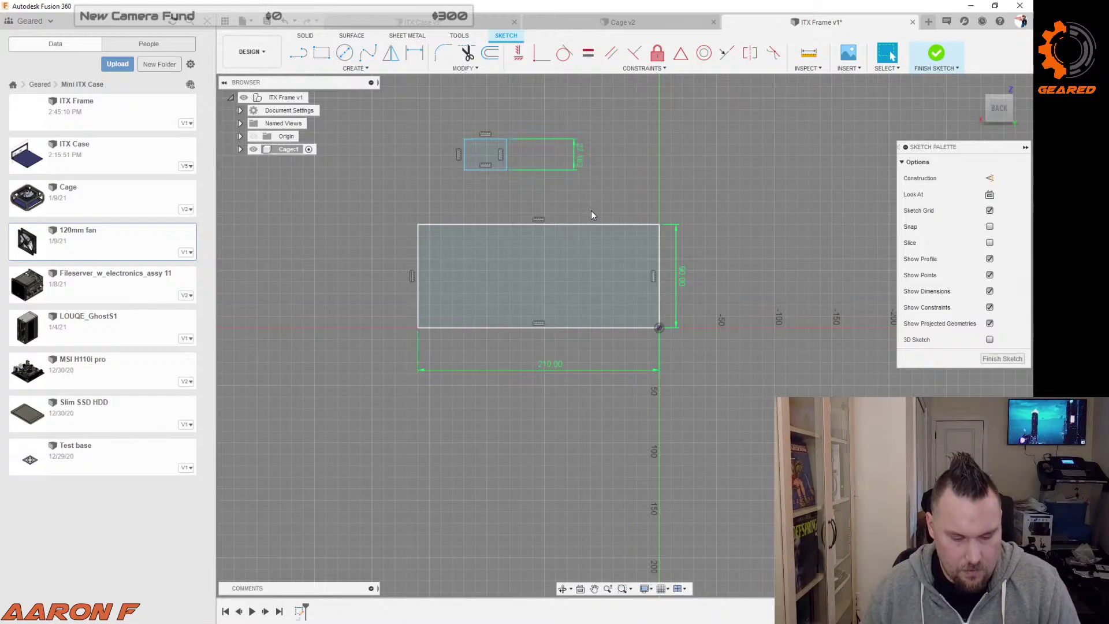
key("Delete")
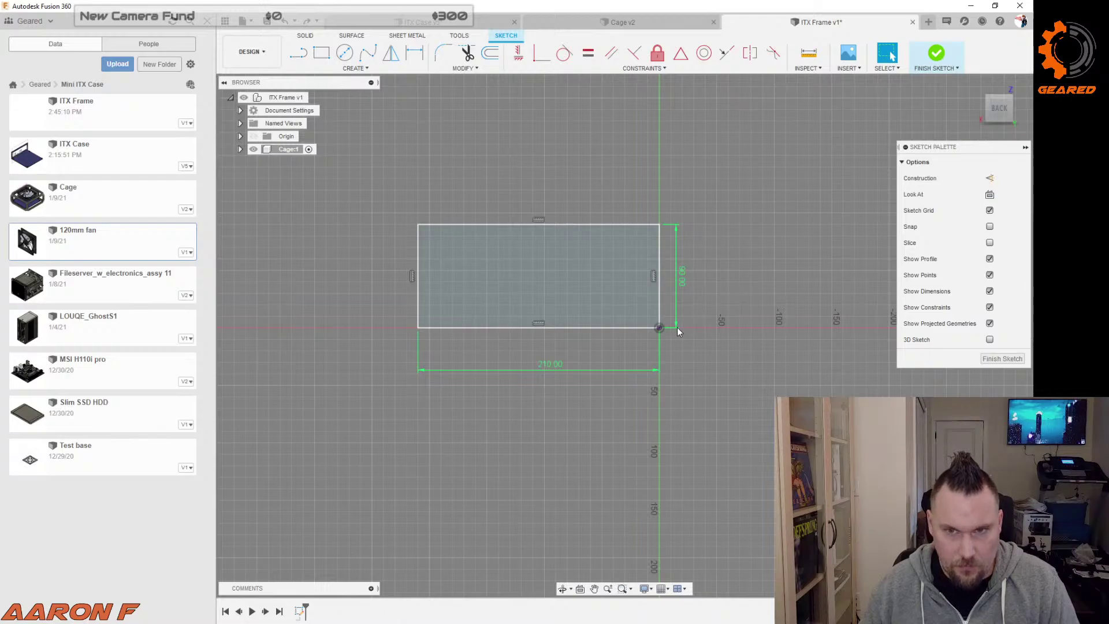
Step: Offset all four edges of the frame rectangle inward by 10 mm
scroll(663, 327, "up", 5)
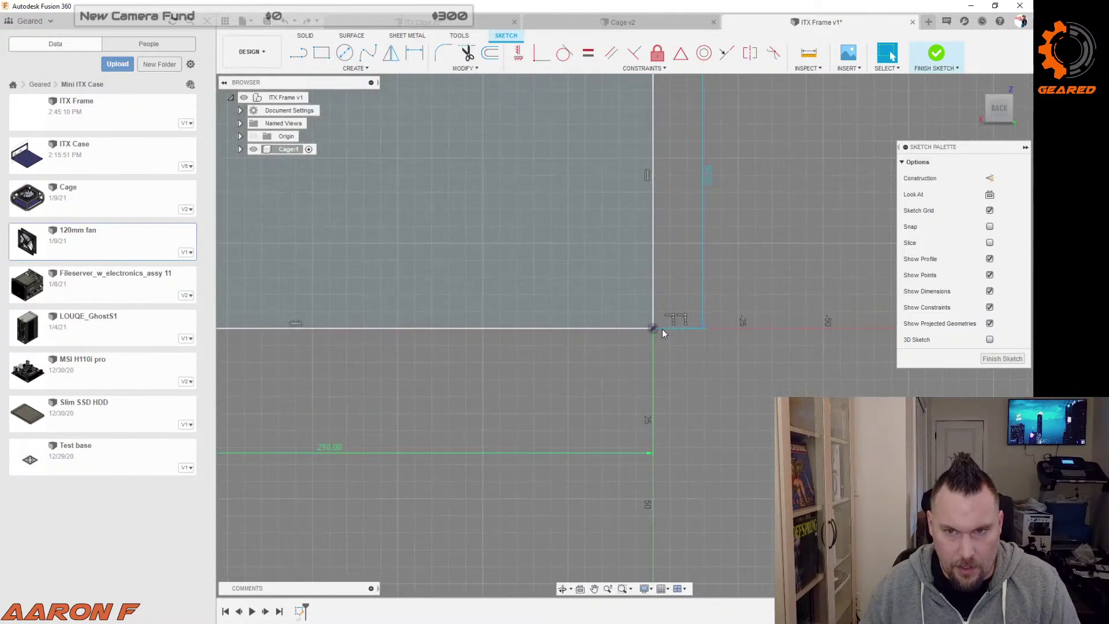
scroll(681, 334, "down", 4)
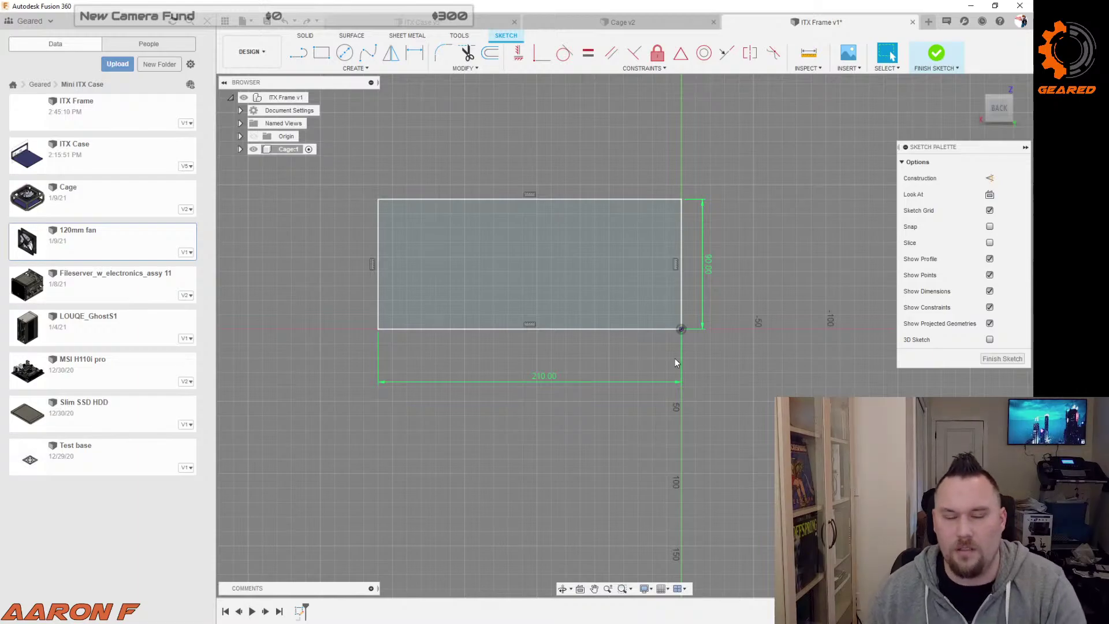
double_click(601, 201)
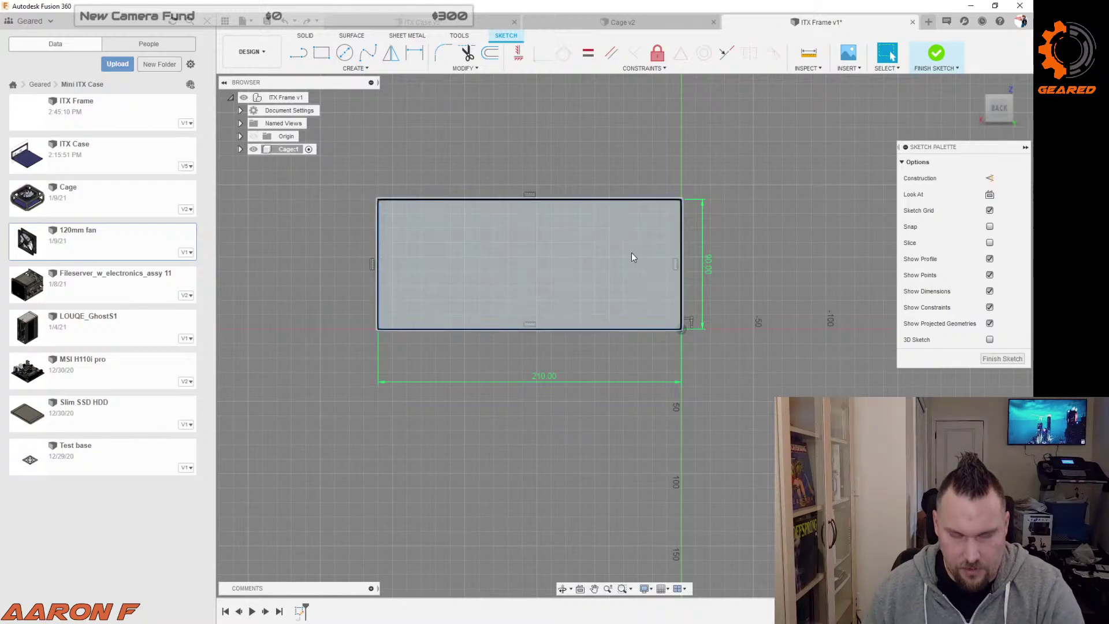
key("o")
left_click_drag(676, 264, 658, 264)
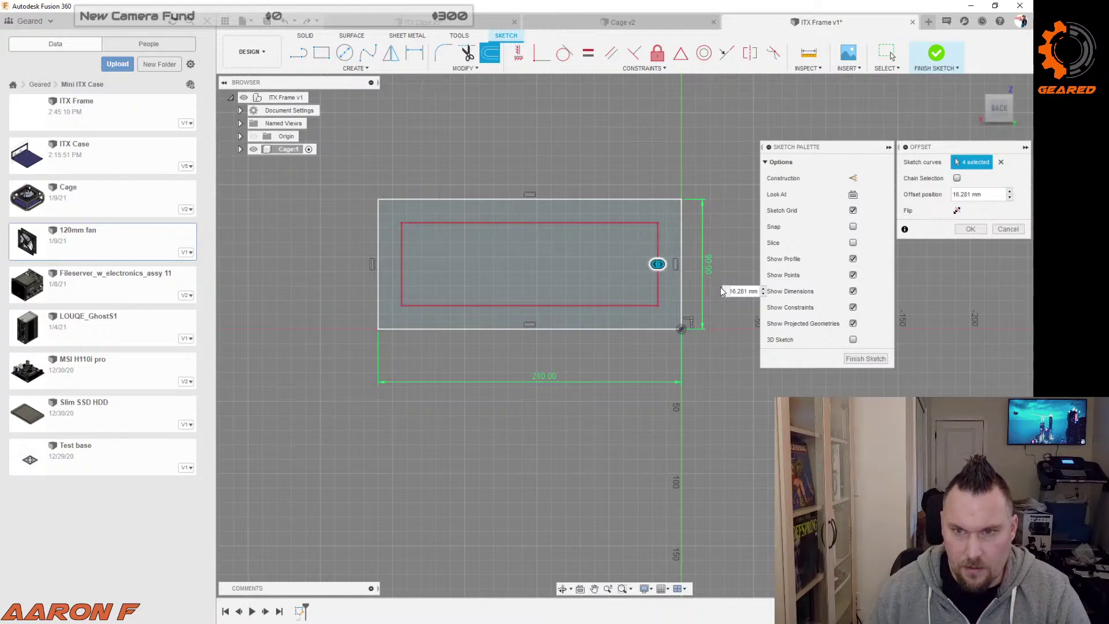
left_click(741, 291)
type("1")
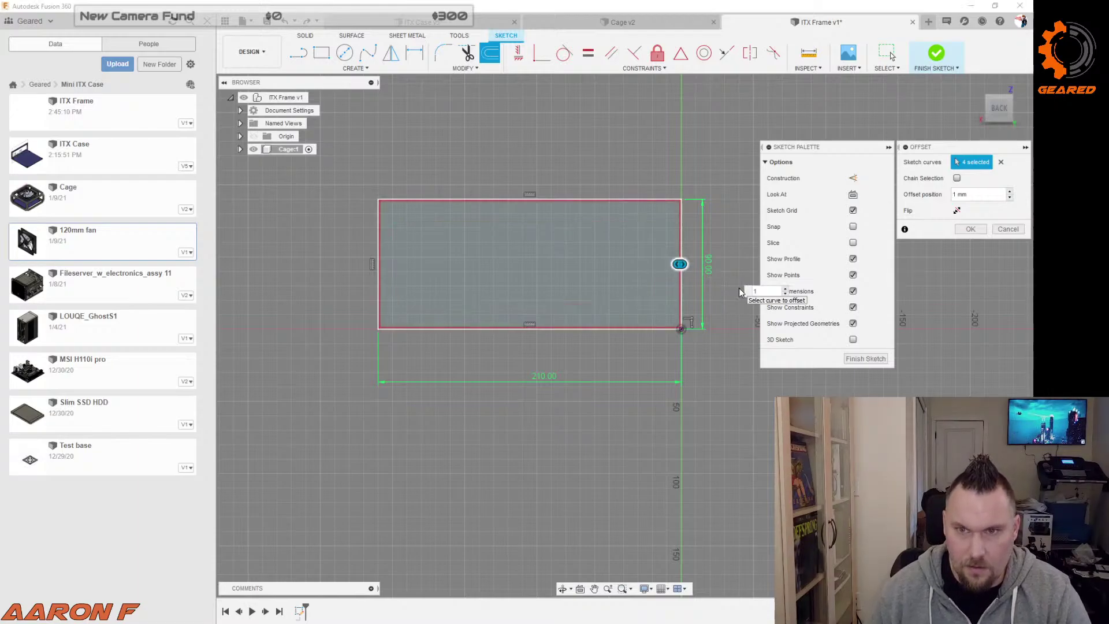
type("0")
key("Return")
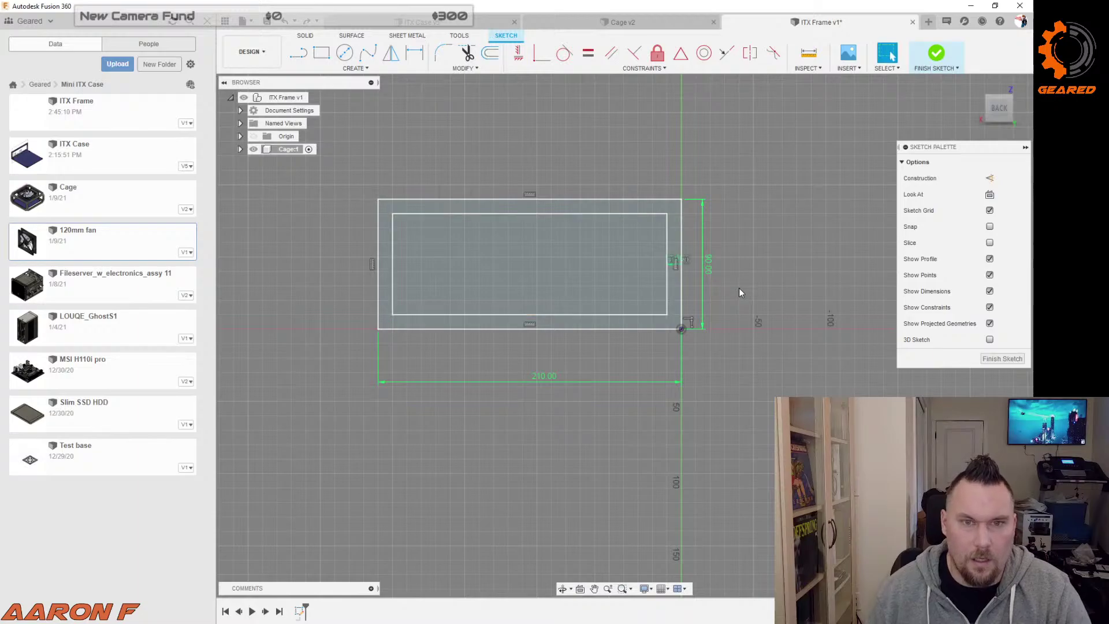
Step: Examine the frame's bars and corners from several sides in the Cage v2 design
left_click(626, 23)
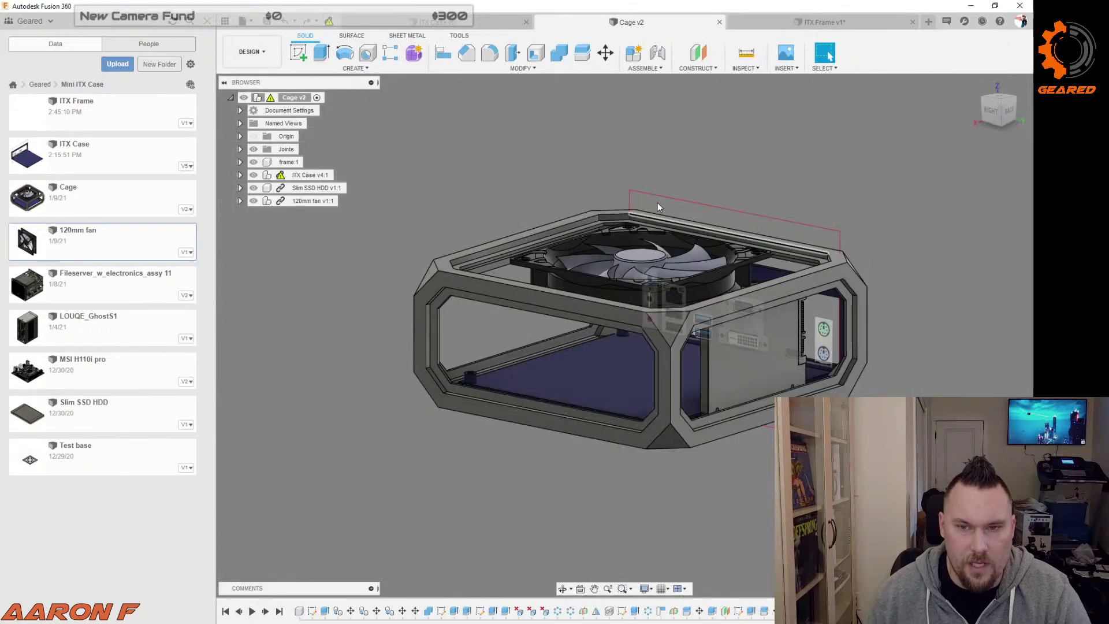
middle_click_drag(578, 156, 696, 159, "shift")
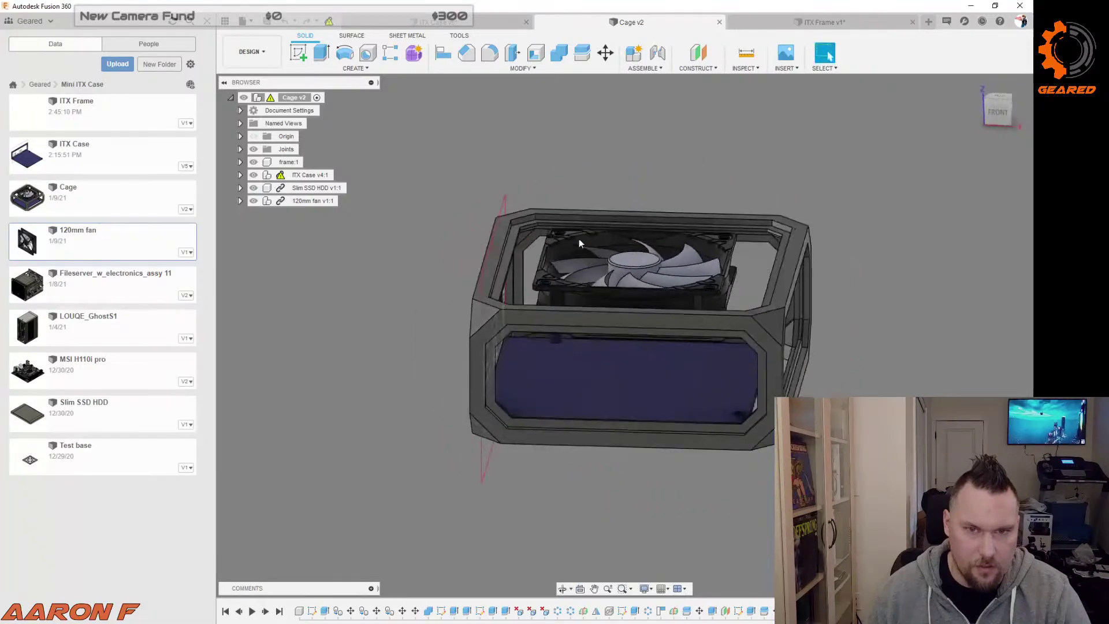
middle_click_drag(801, 328, 829, 56, "shift")
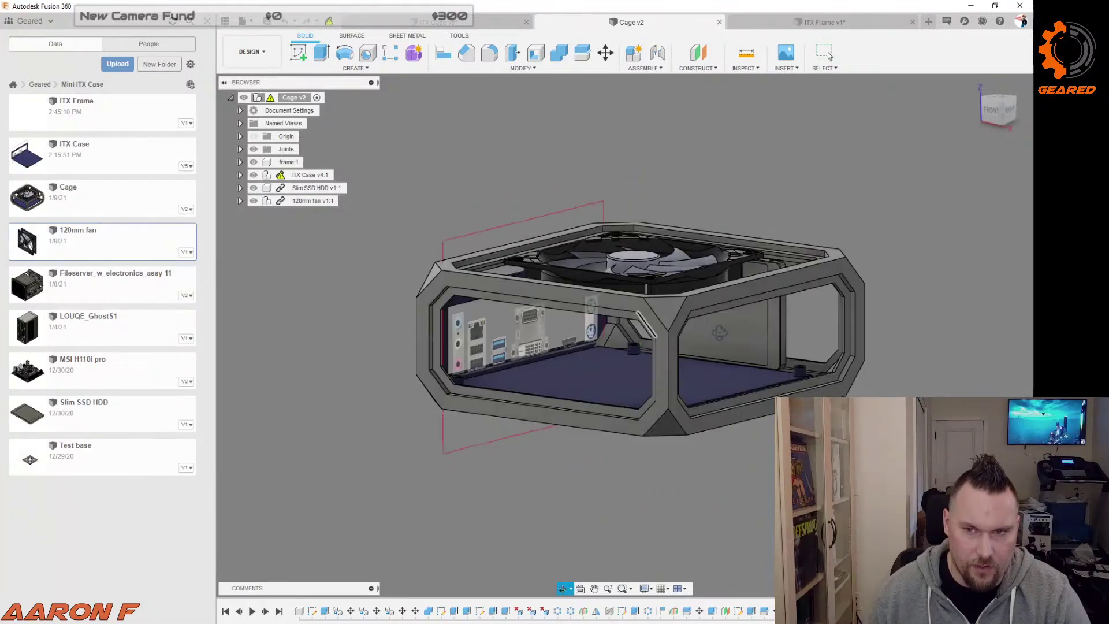
left_click(829, 56)
middle_click_drag(495, 272, 913, 291, "shift")
middle_click_drag(629, 284, 820, 274, "shift")
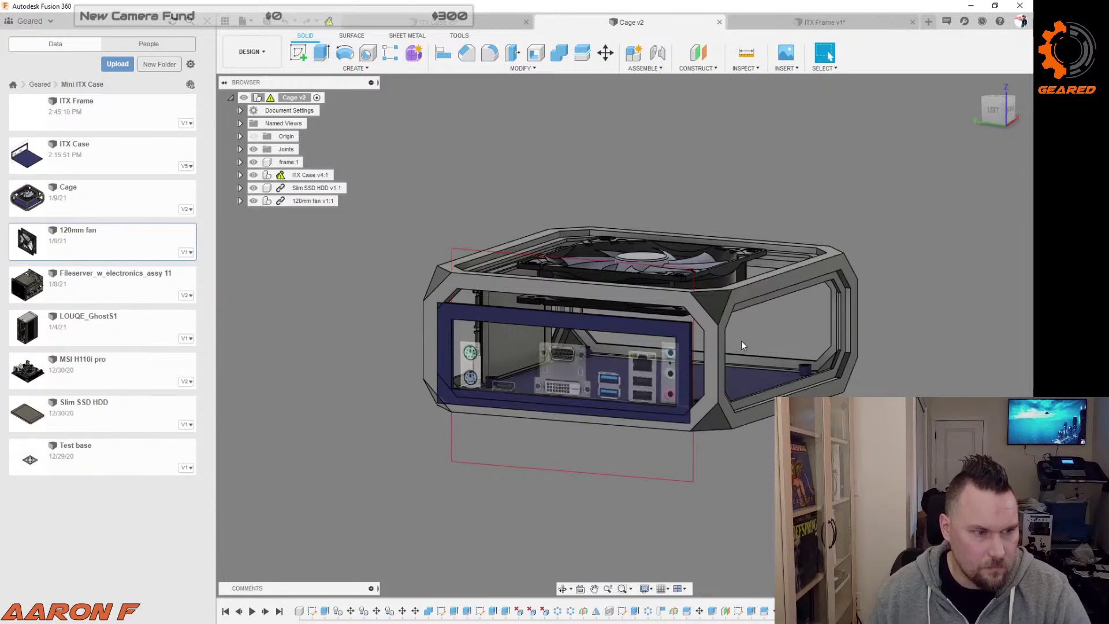
middle_click_drag(742, 345, 616, 321, "shift")
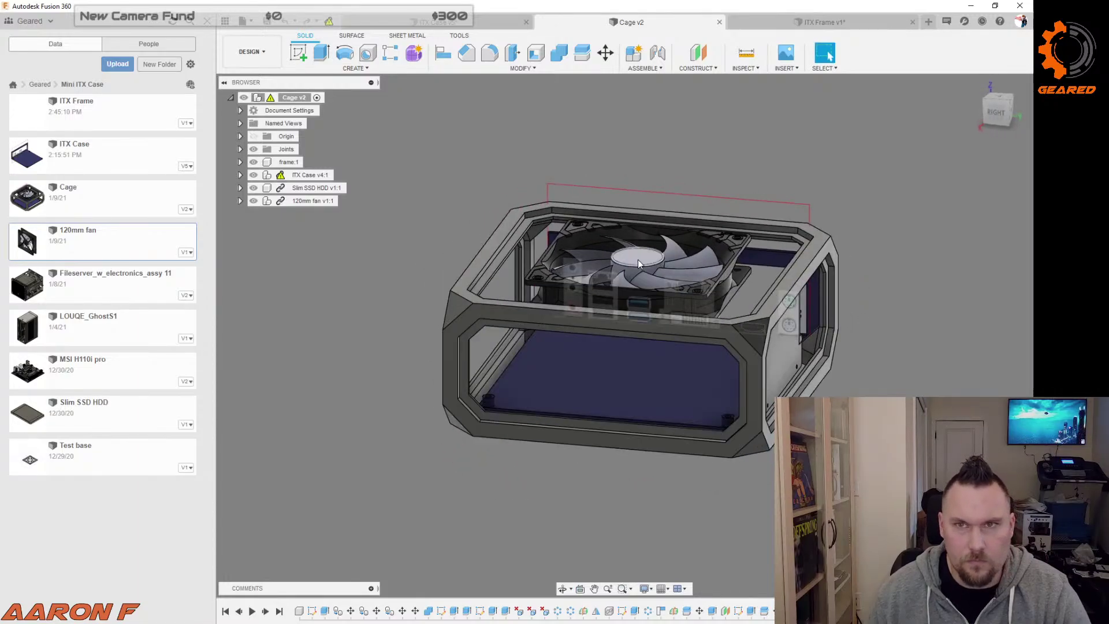
Step: Return to the ITX Frame design and extrude the profile between the outer and inner rectangles 10 mm as a new body
left_click(821, 23)
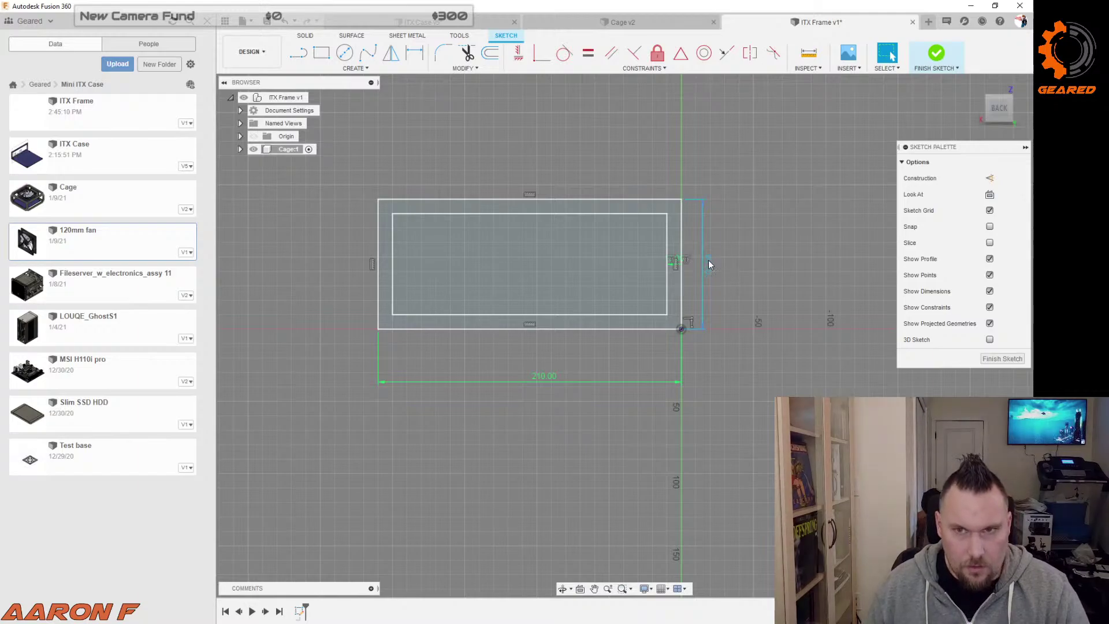
left_click(425, 232)
scroll(425, 232, "up", 3)
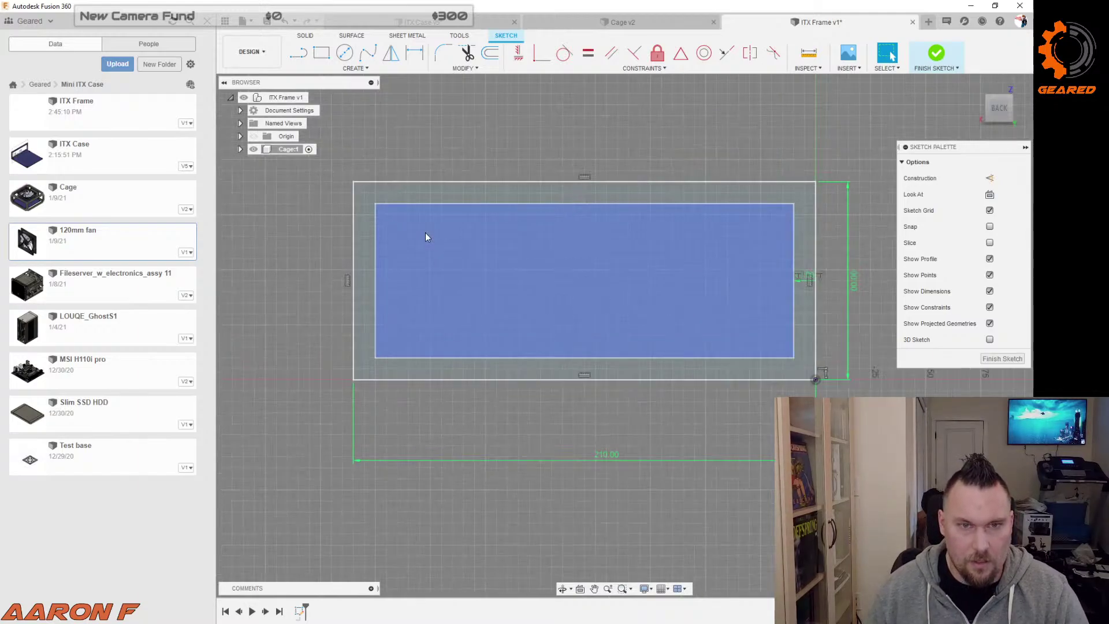
scroll(425, 231, "down", 2)
key("Escape")
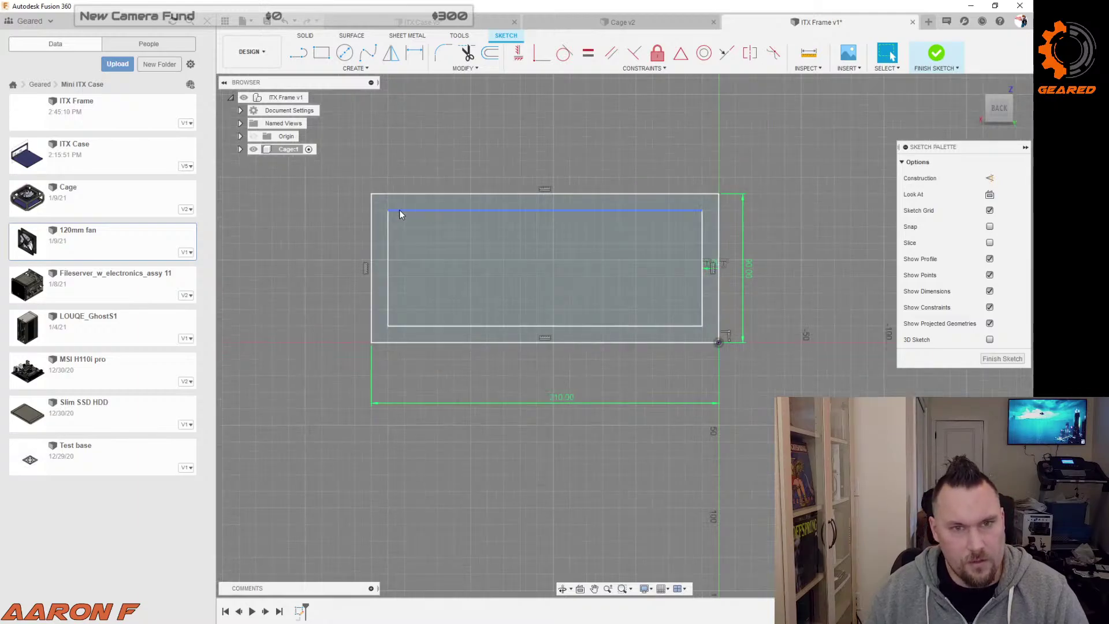
key("e")
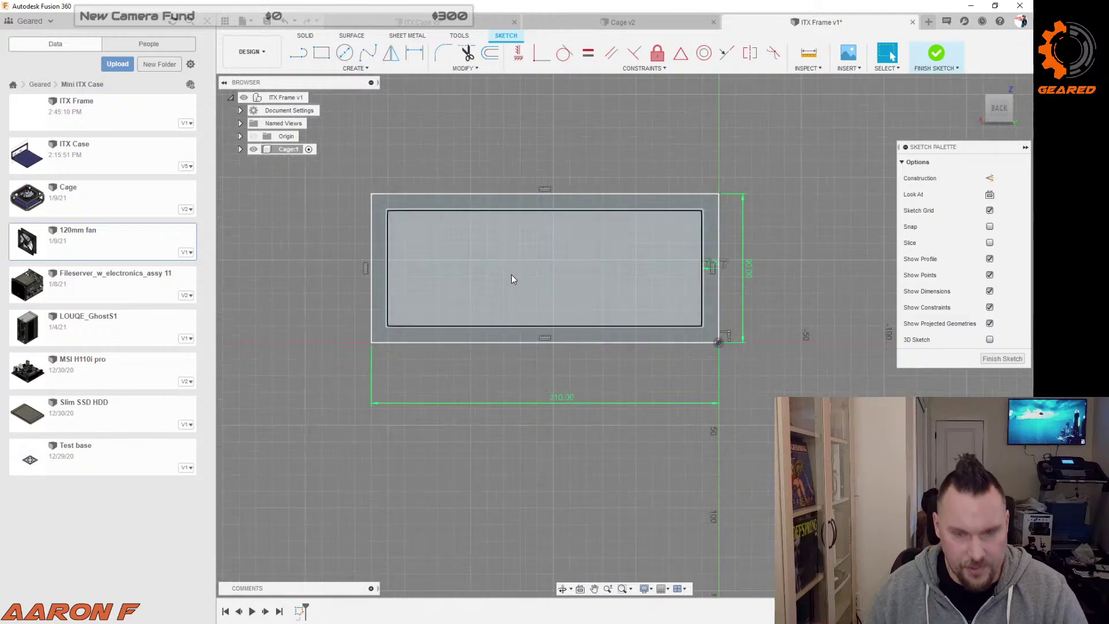
left_click(713, 259)
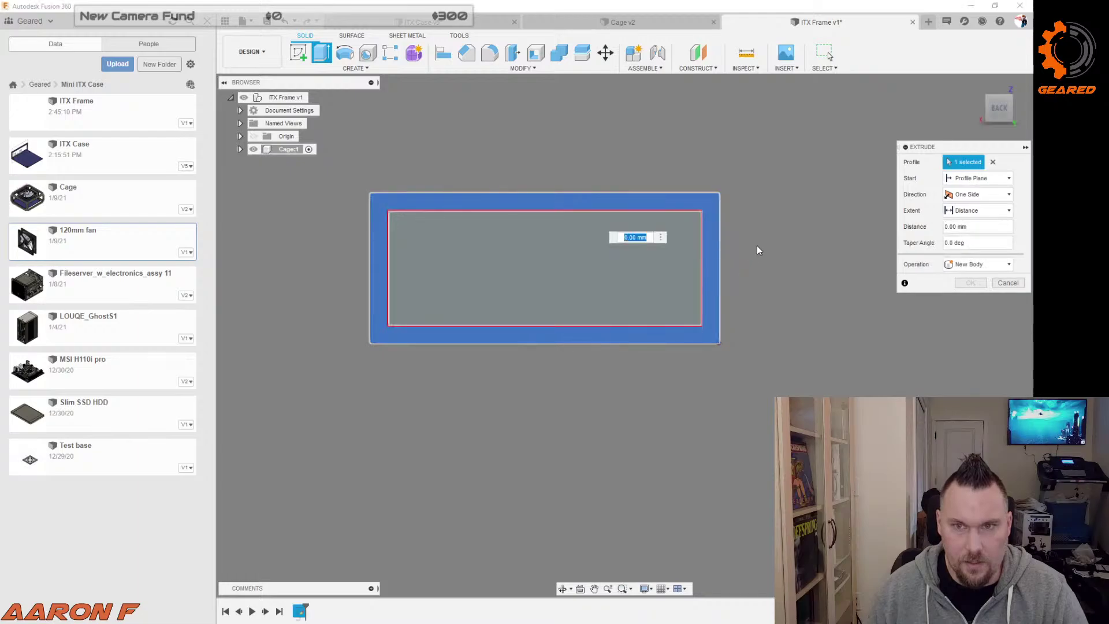
type("10")
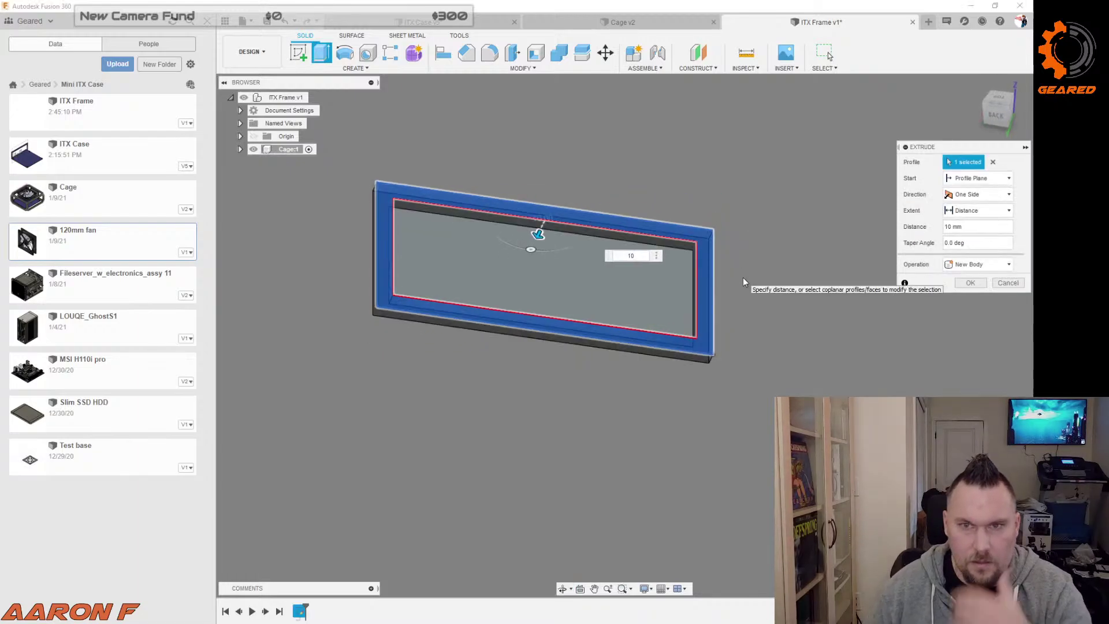
key("Return")
Step: Sketch a 10 mm square in each of the four corners on the front face of the extruded frame
mouse_move(730, 342)
middle_mouse_down("shift")
mouse_move(780, 321)
mouse_move(665, 332)
mouse_move(681, 332)
mouse_move(535, 292)
middle_mouse_up("shift")
middle_click_drag(791, 176, 677, 234, "shift")
left_click(685, 305)
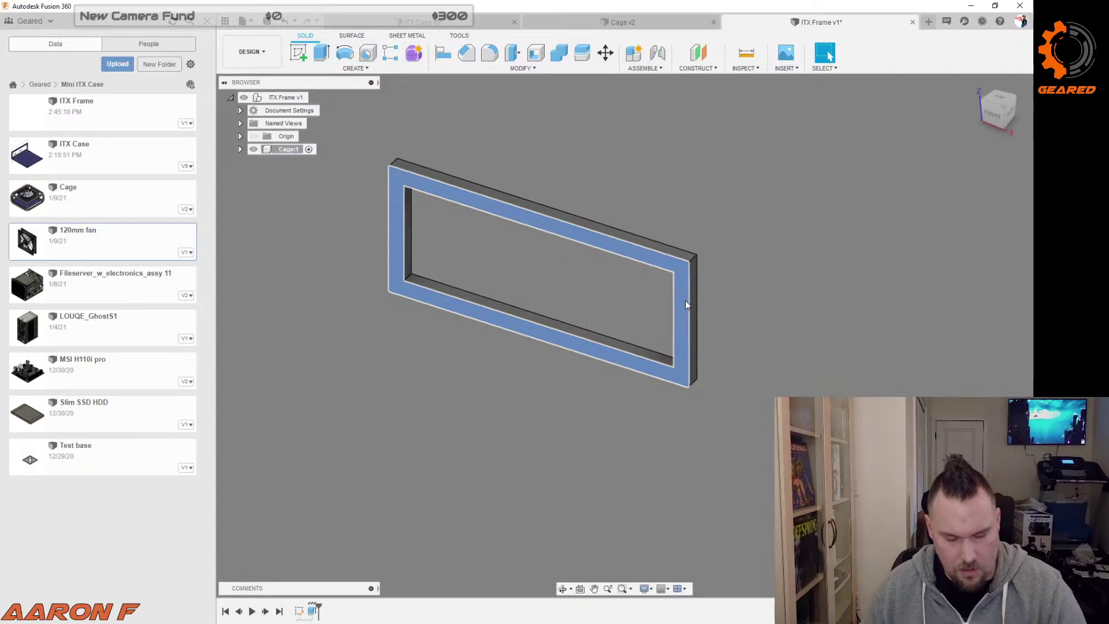
right_click(684, 290)
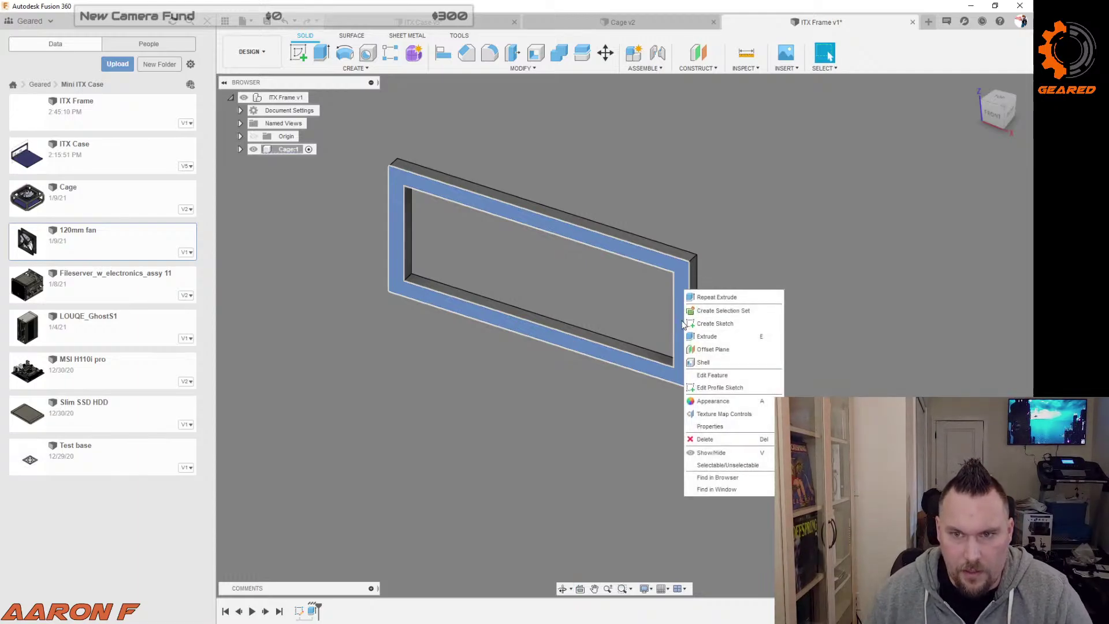
left_click(737, 324)
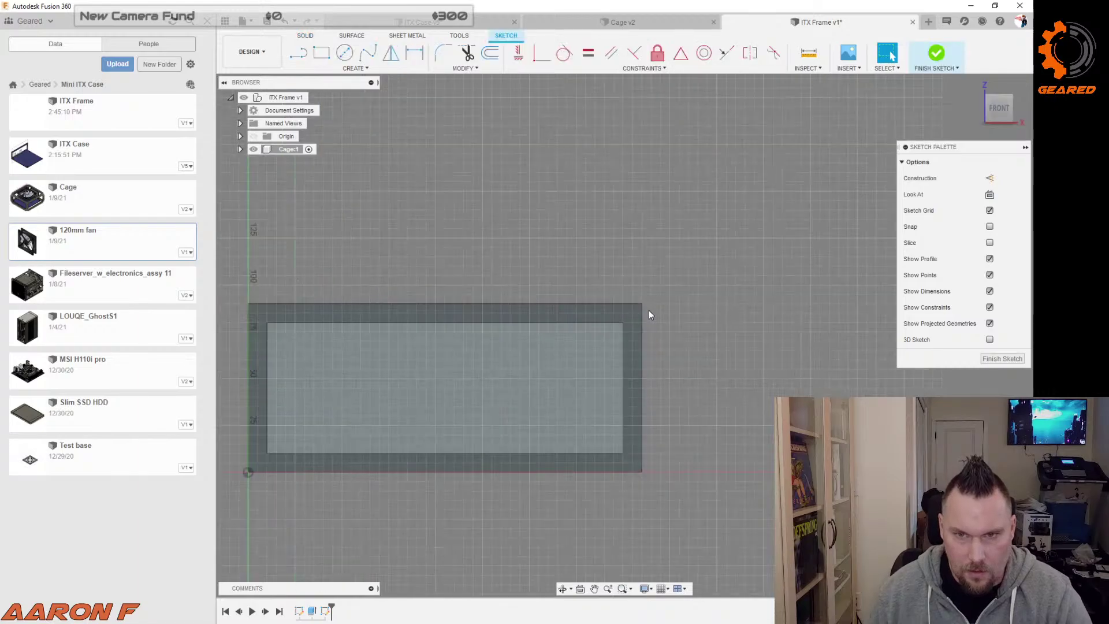
key("r")
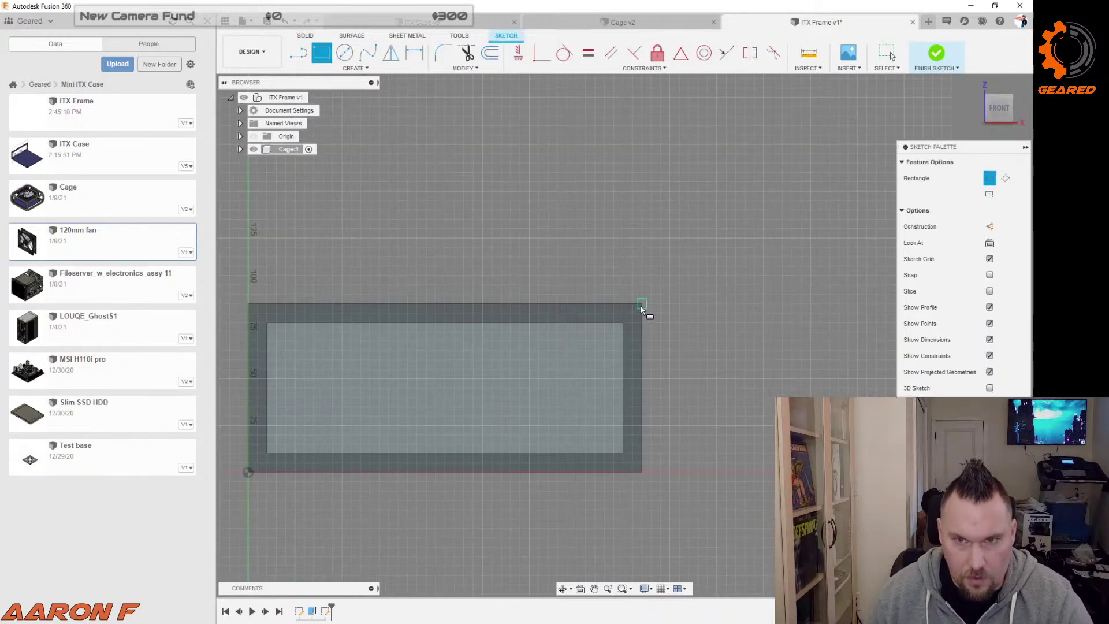
left_click(613, 327)
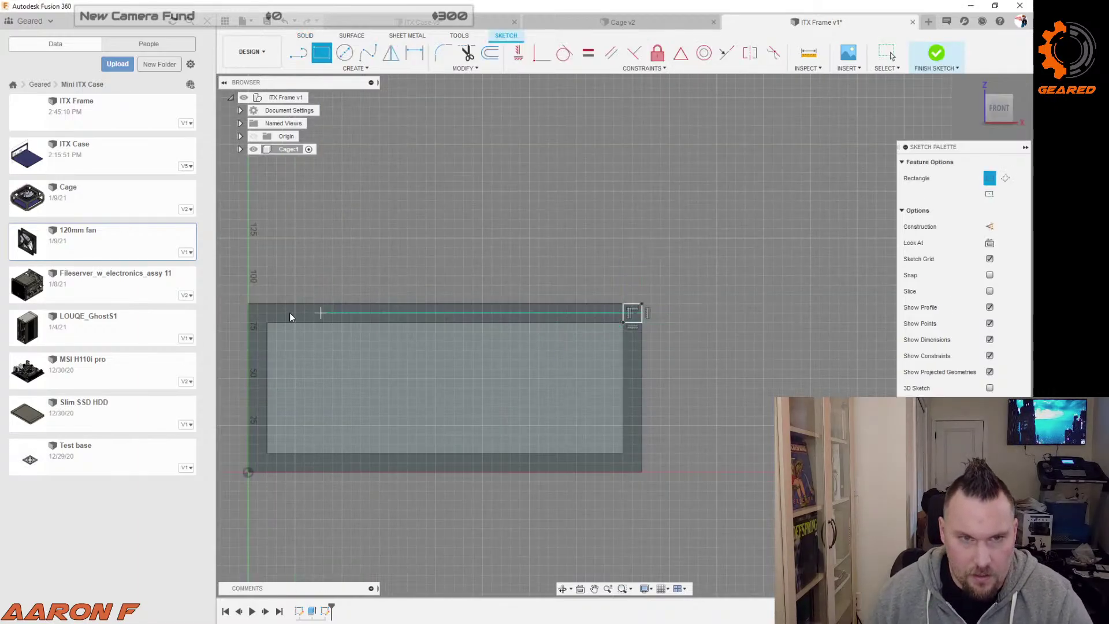
left_click(267, 324)
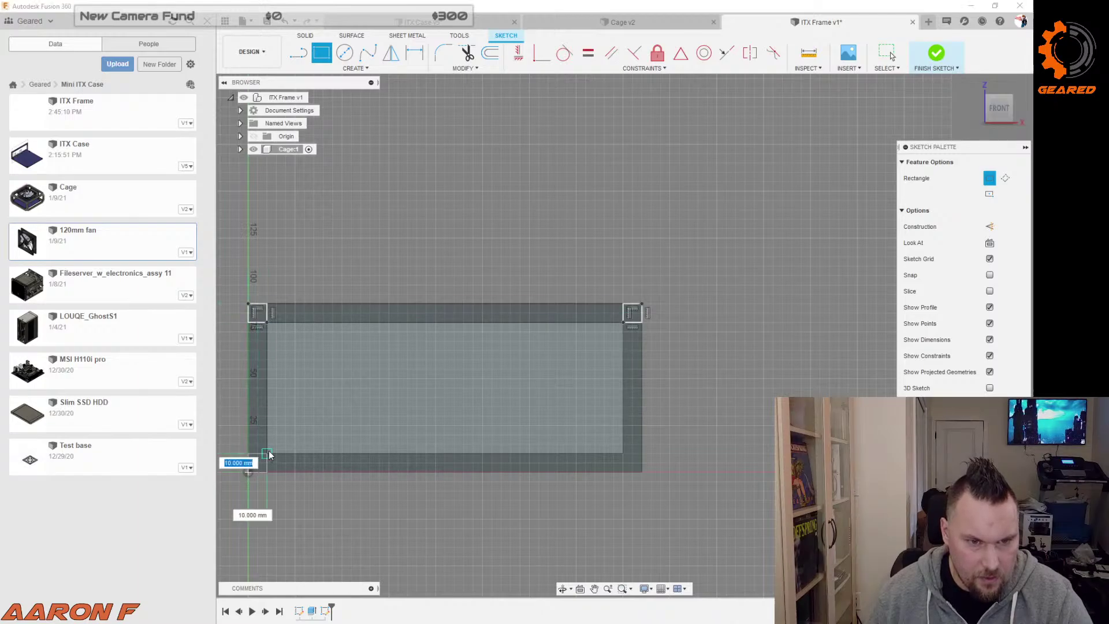
left_click(267, 454)
left_click(642, 472)
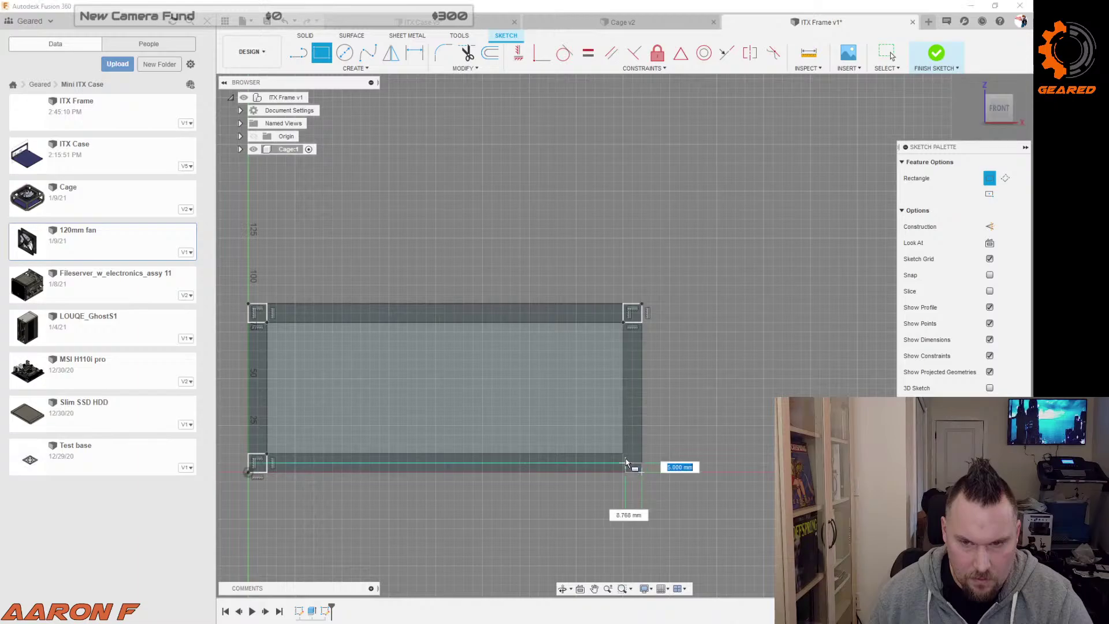
key("Escape")
Step: Extrude the four corner squares together away from the frame's front face to form the connecting bars
key("e")
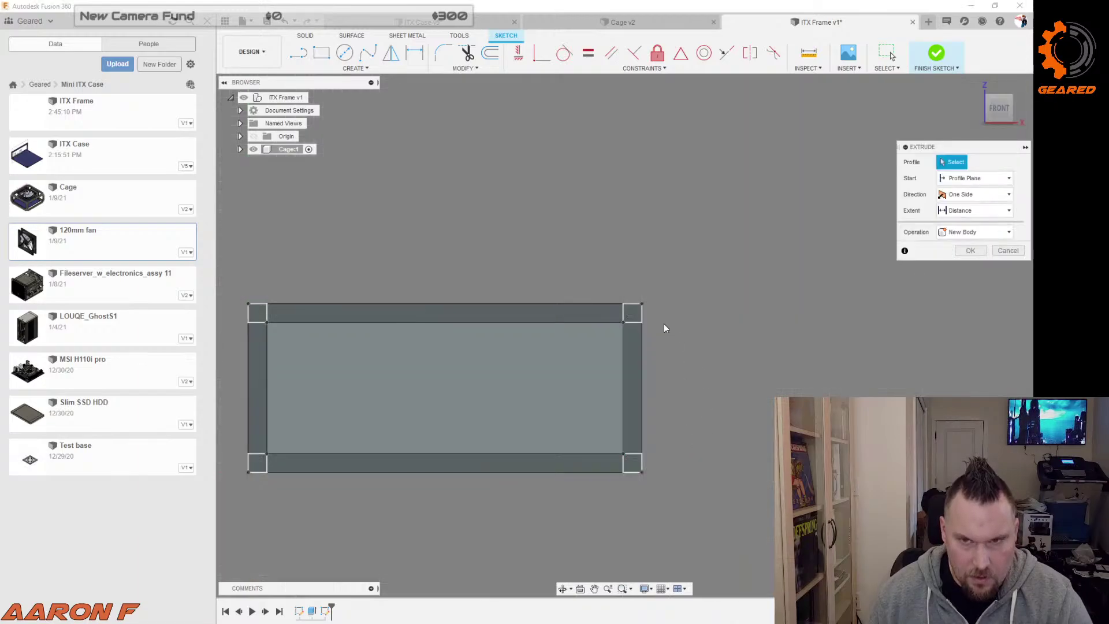
left_click(632, 312)
left_click(632, 463)
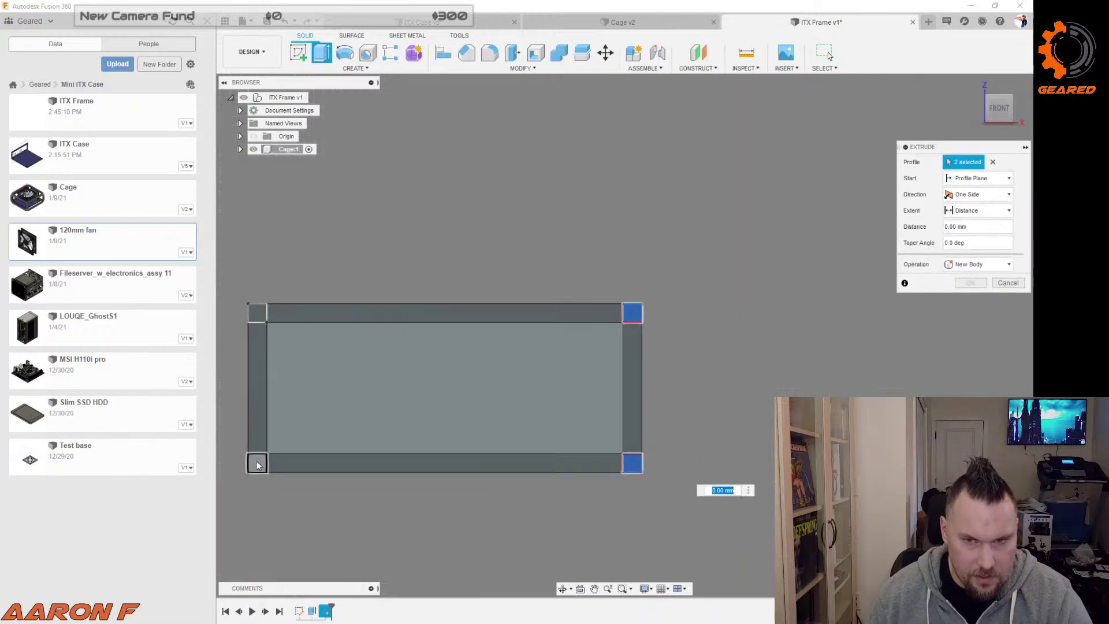
left_click(257, 466)
left_click(272, 315)
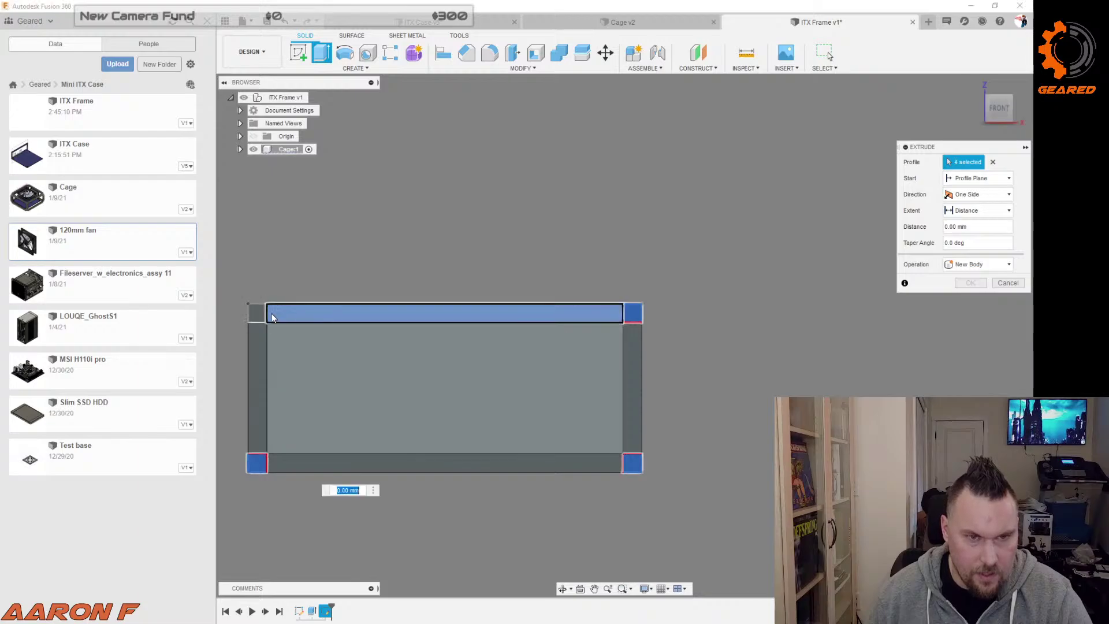
middle_click_drag(310, 276, 358, 297, "shift")
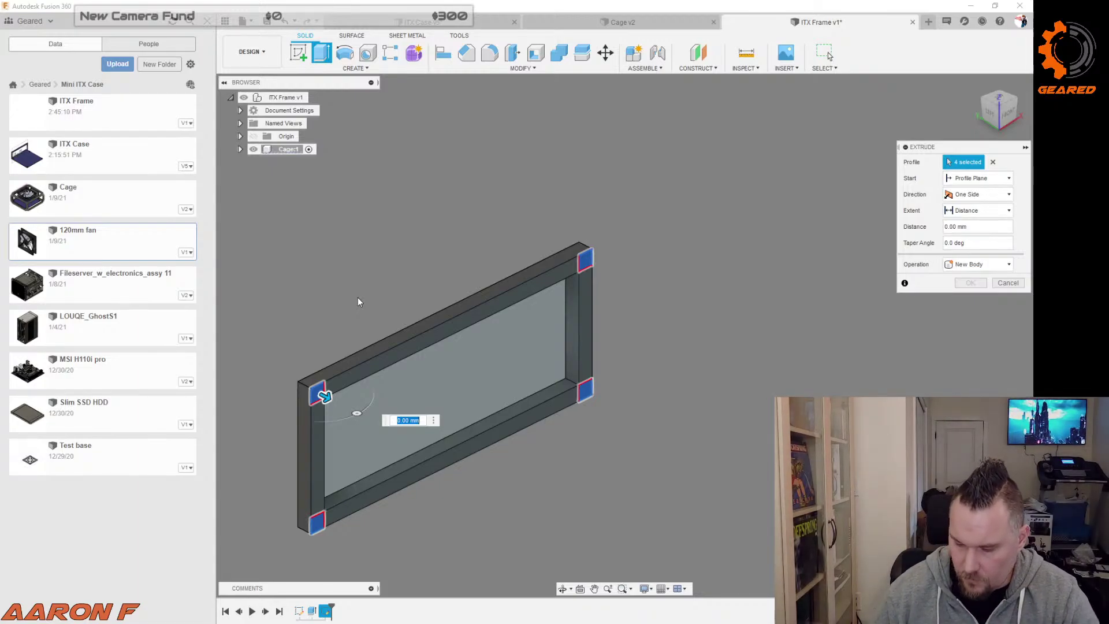
type("100")
key("Return")
middle_click_drag(358, 299, 403, 382, "shift")
middle_click_drag(530, 369, 612, 404, "shift")
scroll(465, 401, "up", 4)
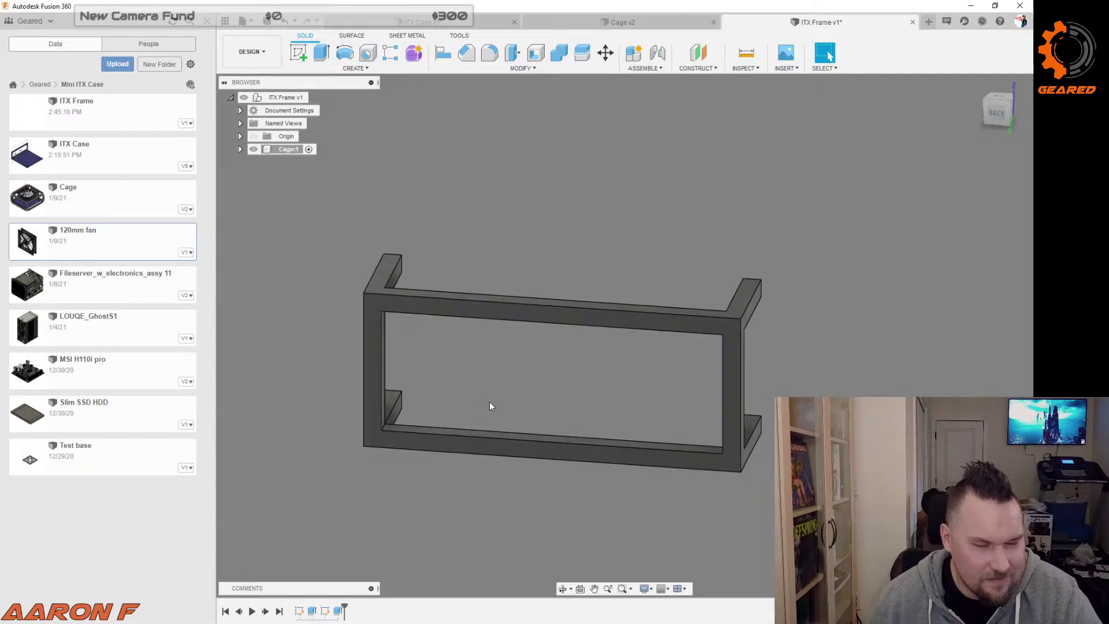
scroll(446, 420, "up", 3)
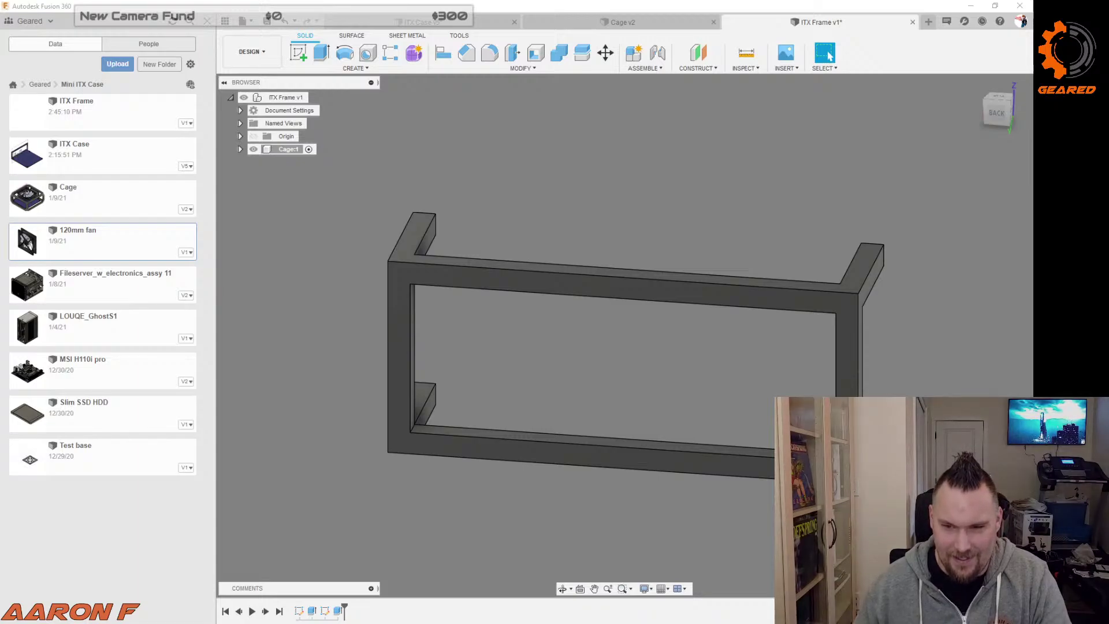
middle_click_drag(635, 348, 632, 339, "shift")
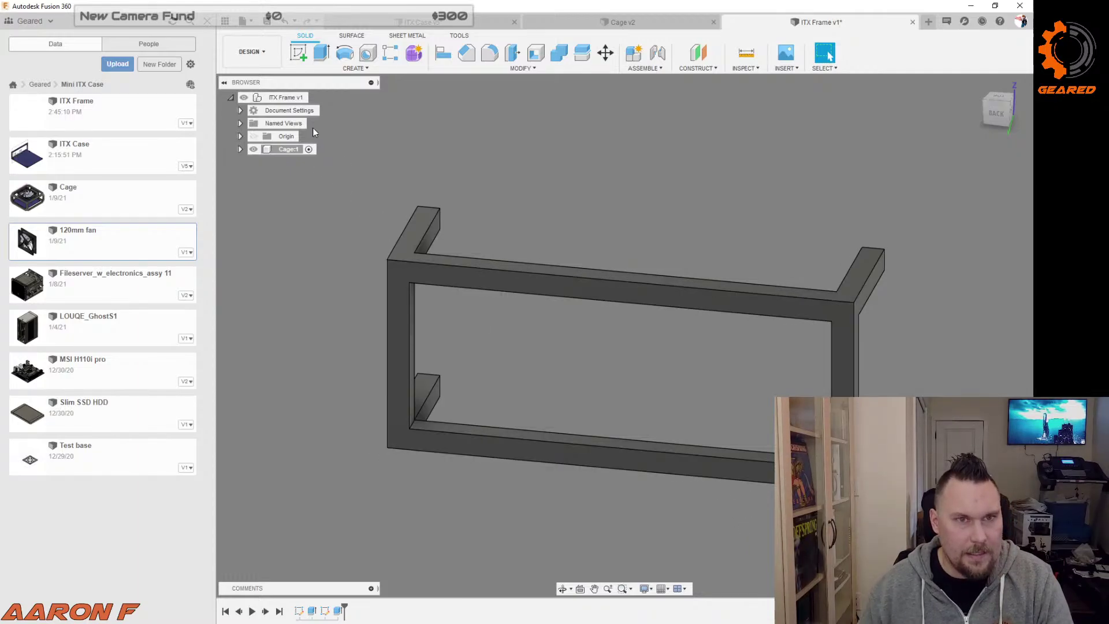
Step: Activate the top-level ITX Frame component and rename the ITX Case file as ITX Mount
left_click(299, 102)
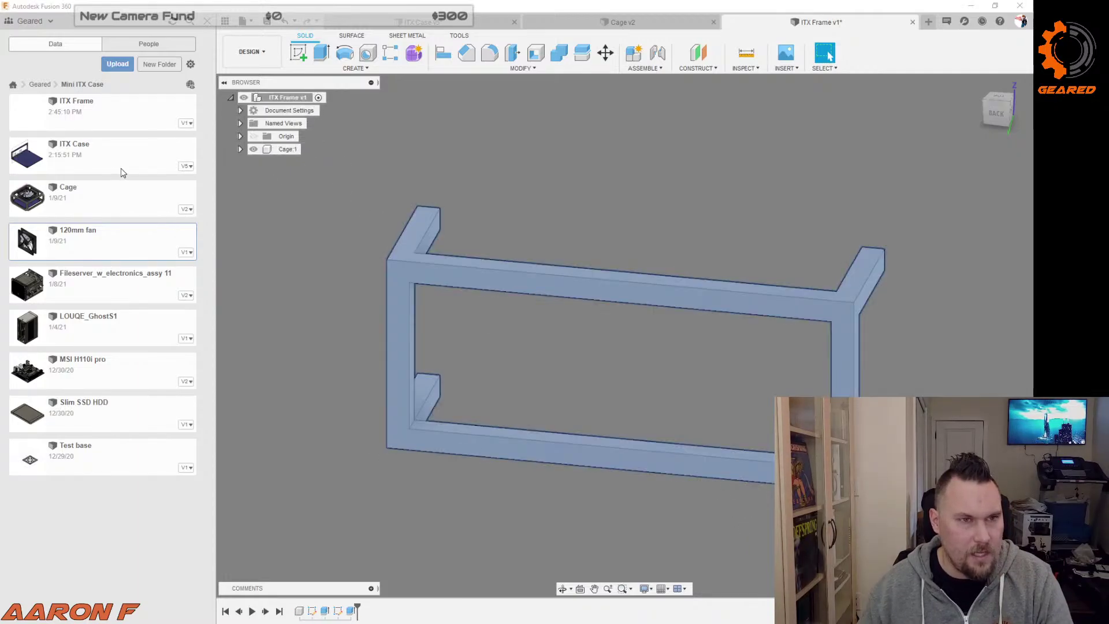
right_click(105, 160)
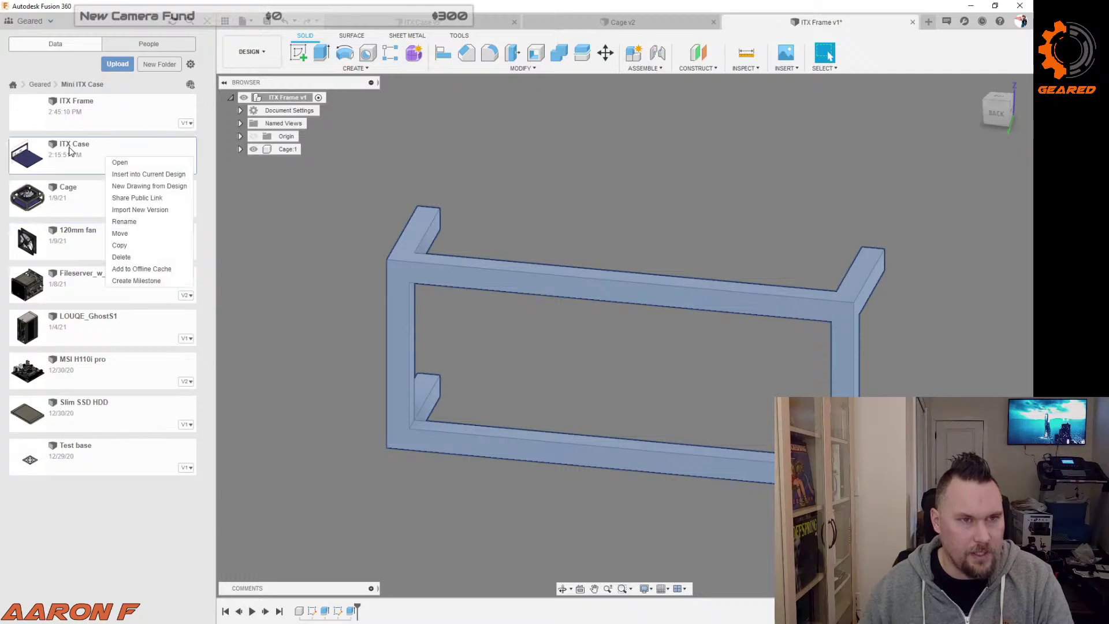
left_click(79, 155)
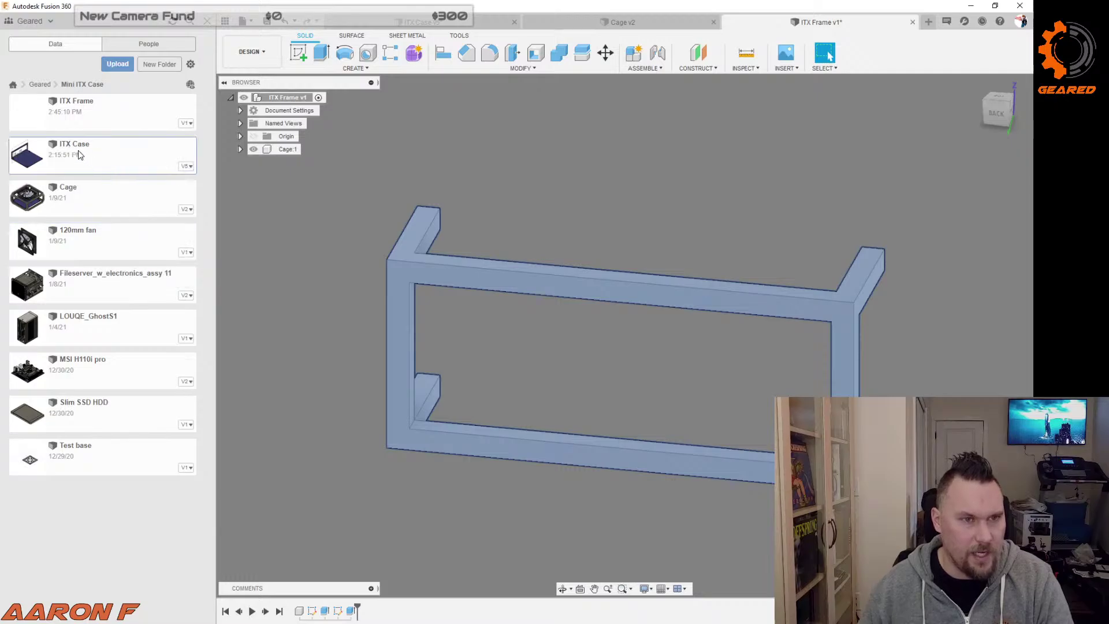
right_click(107, 159)
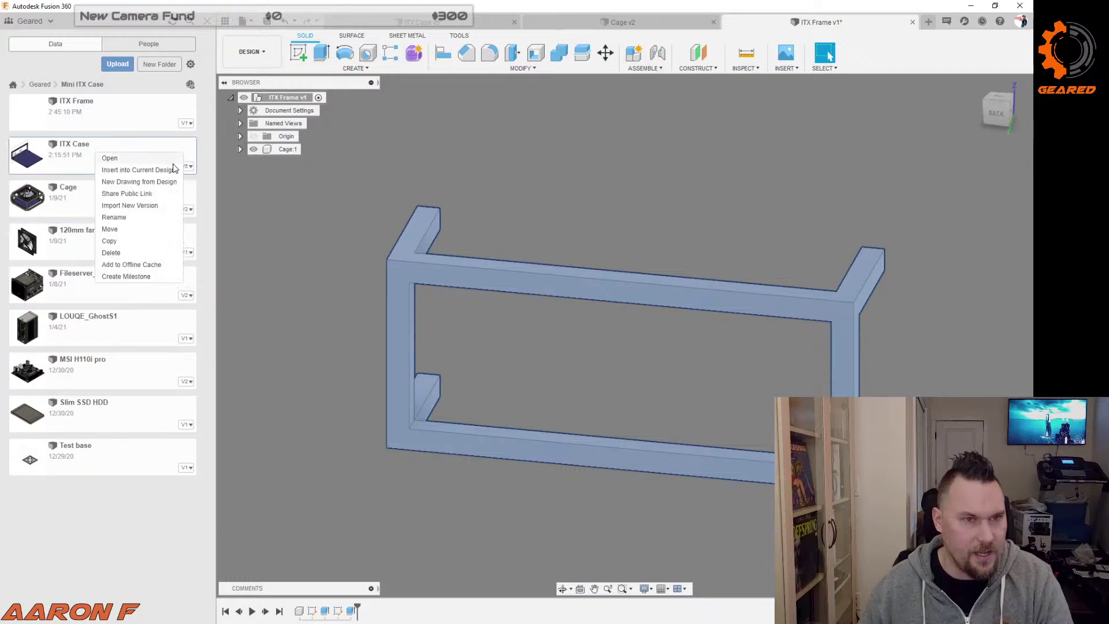
left_click(142, 217)
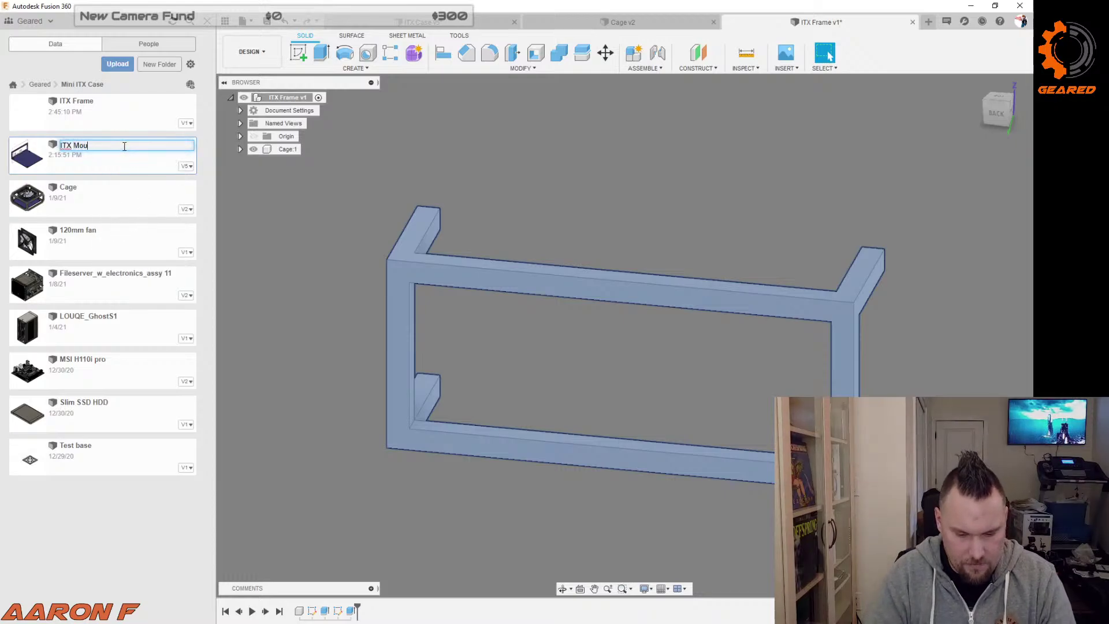
type("ITX Mount")
key("Return")
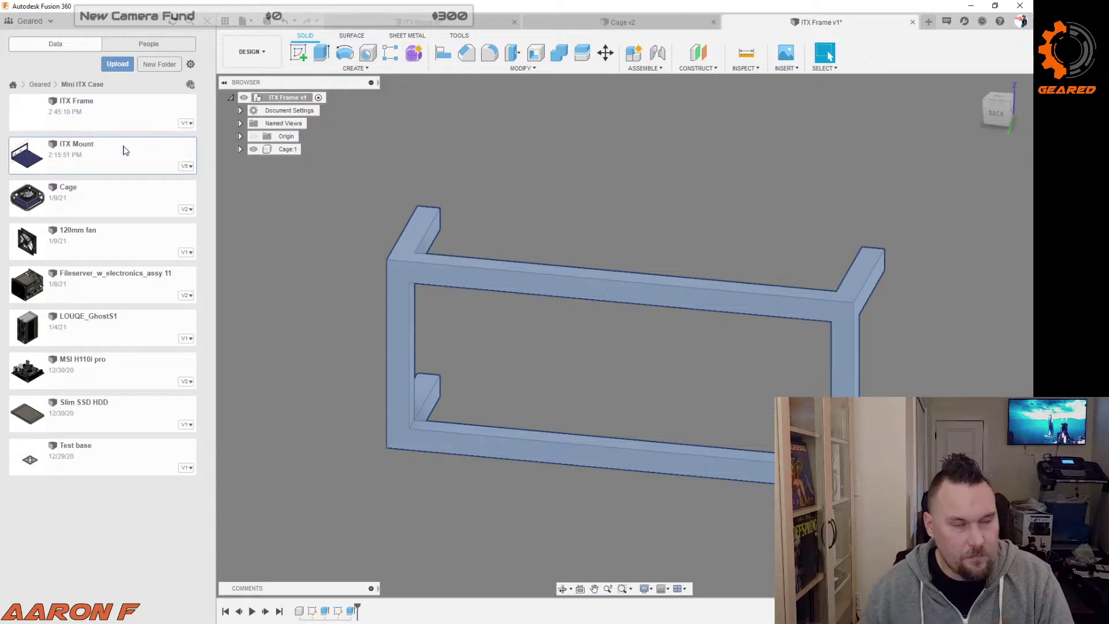
Step: Insert the ITX Mount into the ITX Frame design and rotate it -90 degrees about the Z axis
right_click(151, 160)
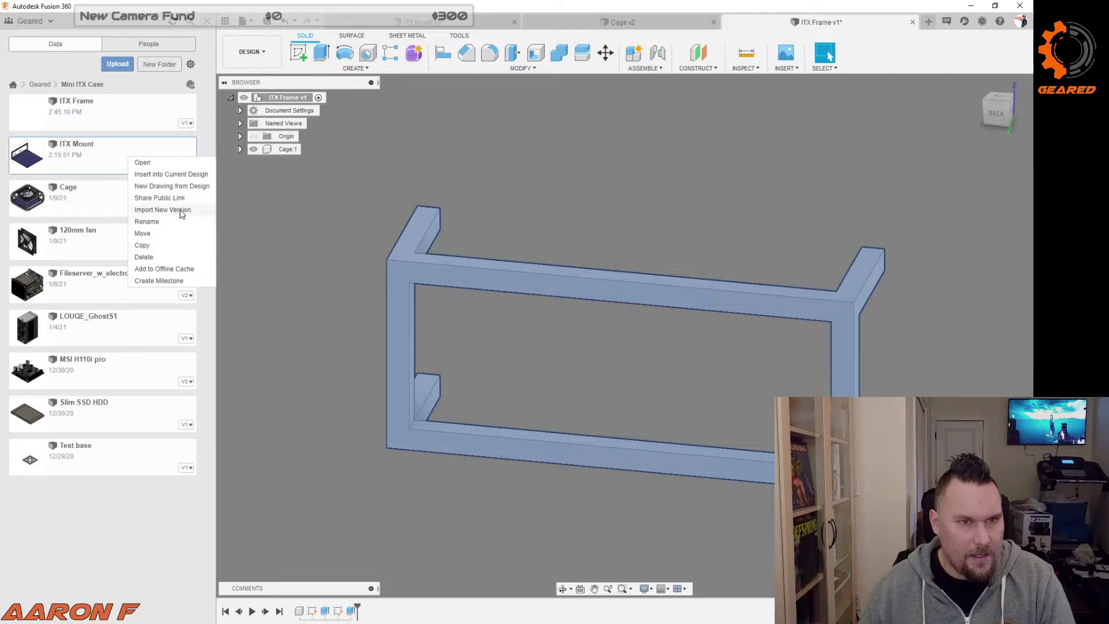
left_click(186, 177)
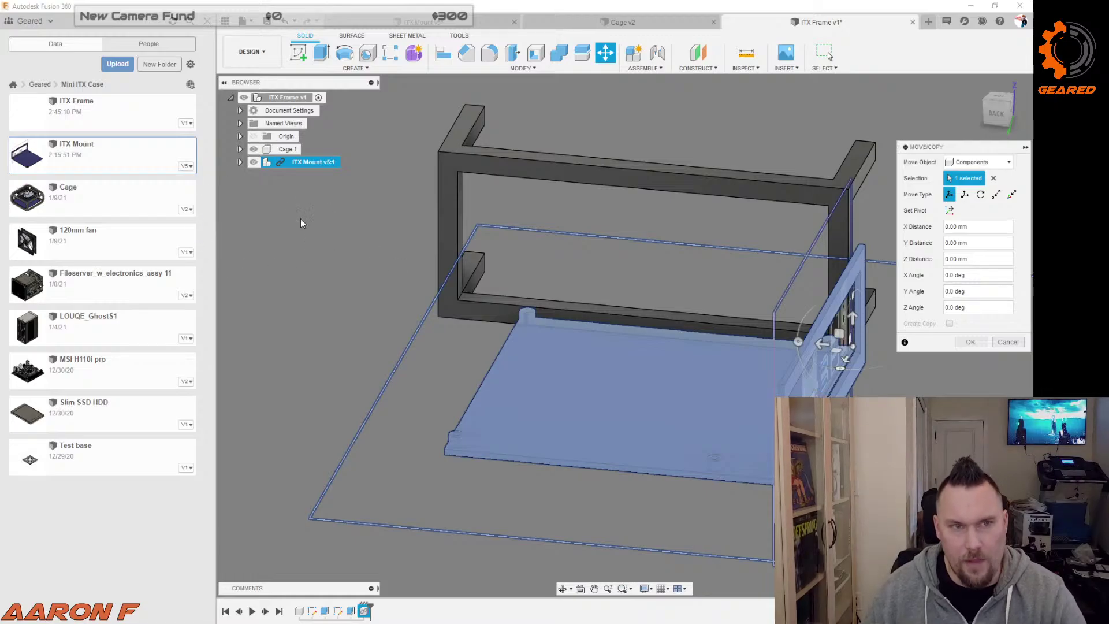
middle_click_drag(459, 225, 432, 229, "shift")
scroll(433, 229, "down", 3)
middle_click_drag(528, 271, 581, 358, "shift")
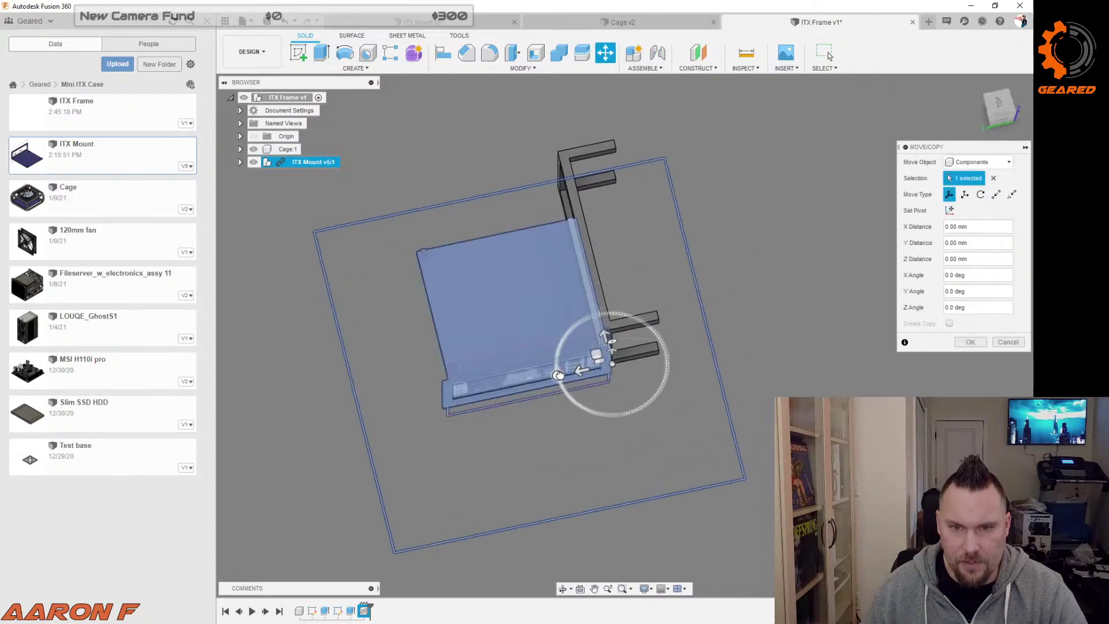
left_click_drag(558, 375, 597, 314)
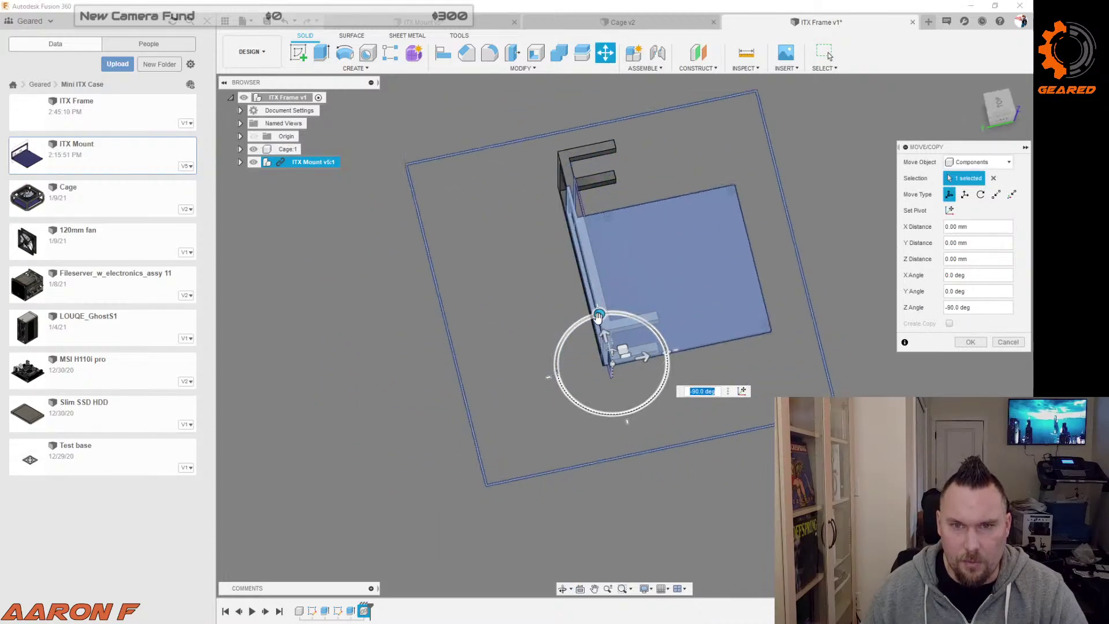
middle_click_drag(596, 314, 501, 370, "shift")
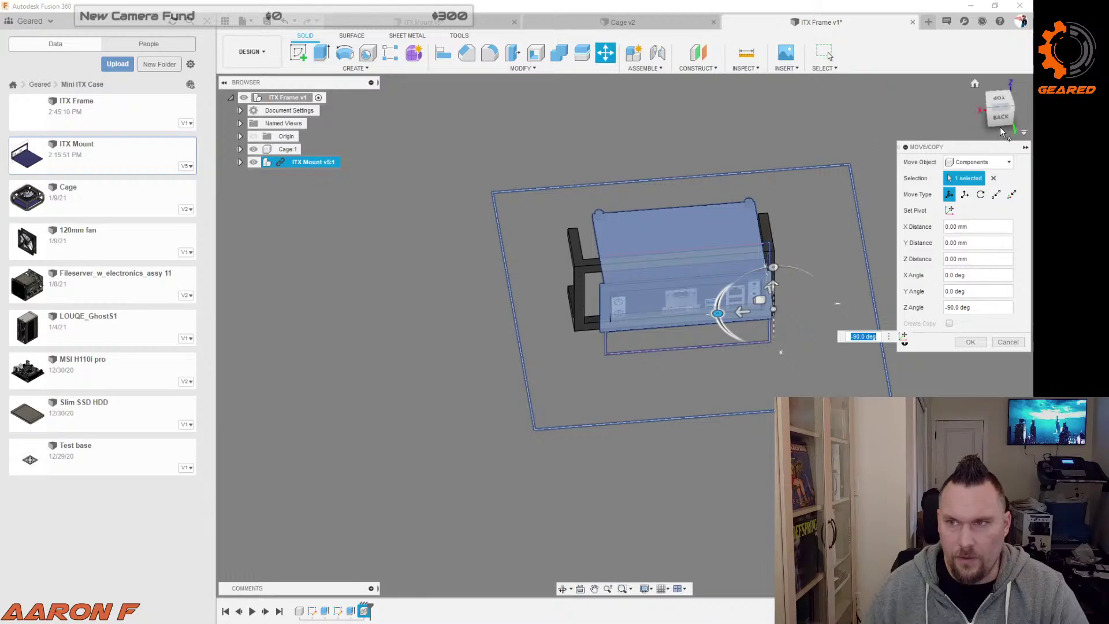
Step: Move the ITX Mount about 16.5 mm in Y and 16.8 mm in Z into the frame's opening
left_click(1000, 119)
scroll(636, 260, "up", 5)
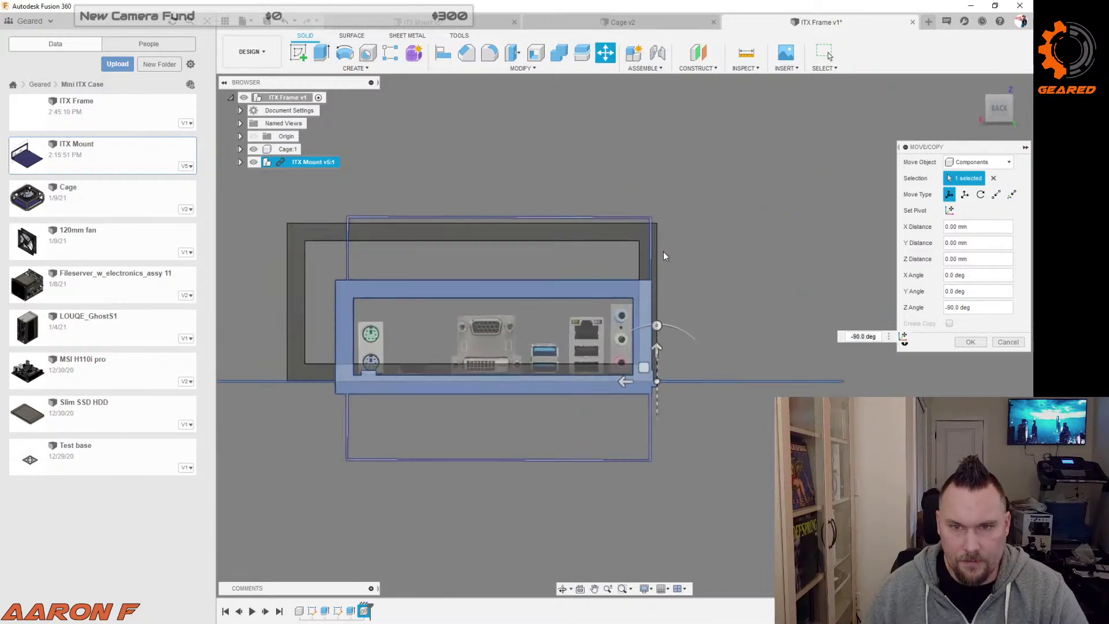
mouse_move(628, 353)
left_mouse_down()
mouse_move(599, 343)
mouse_move(616, 339)
left_mouse_up()
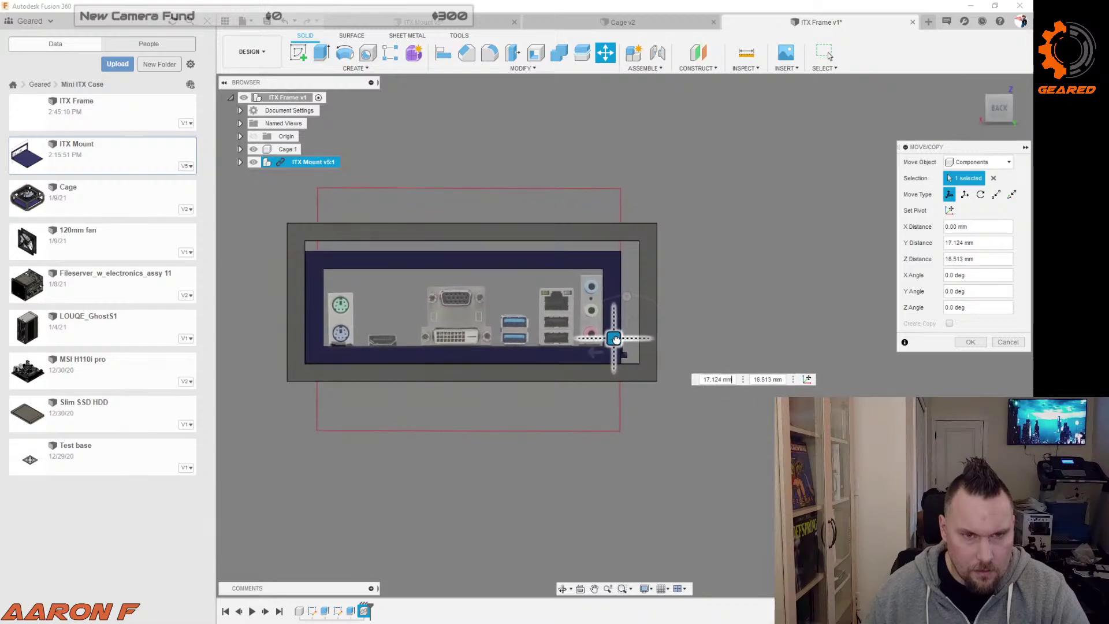
middle_click_drag(616, 339, 699, 315, "shift")
scroll(651, 276, "down", 3)
scroll(420, 305, "up", 5)
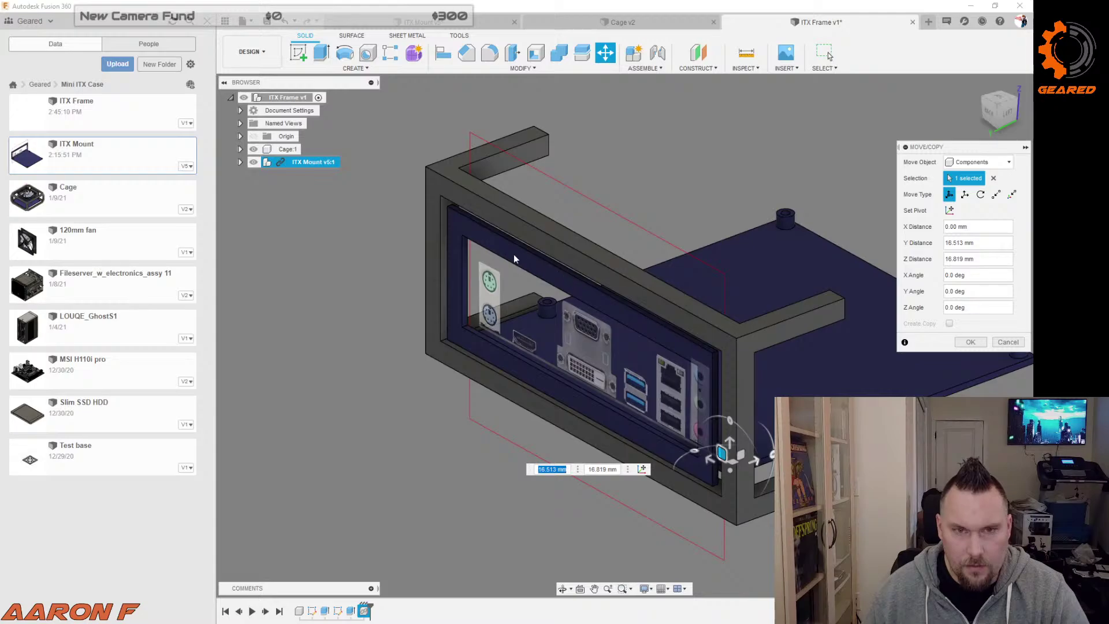
left_click(970, 342)
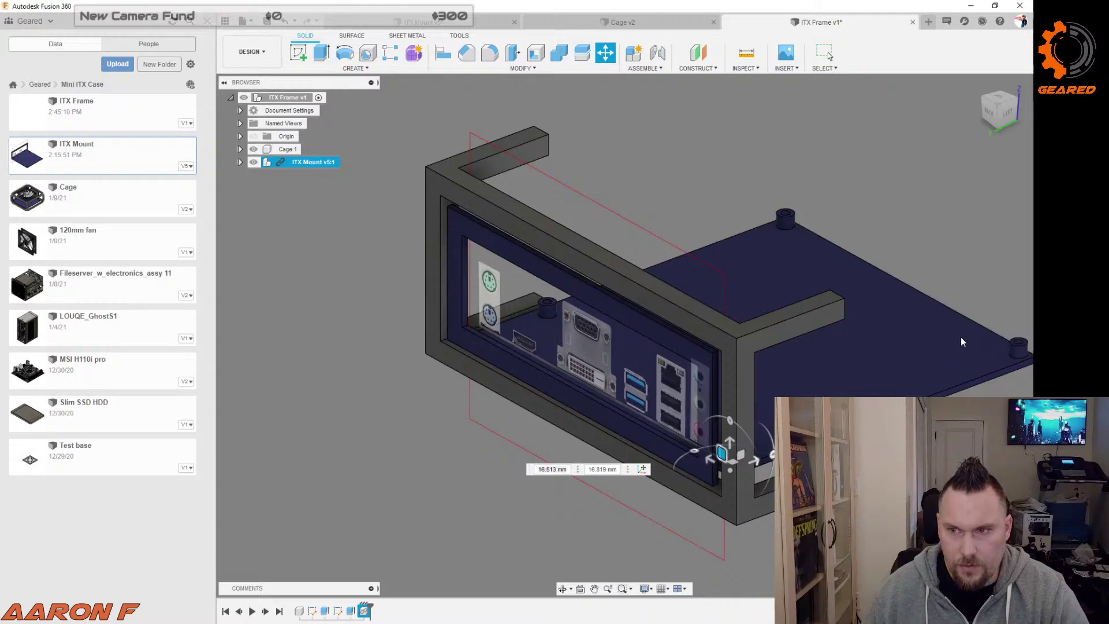
Step: Create a rigid group from the ITX Mount with its child components included
right_click(302, 163)
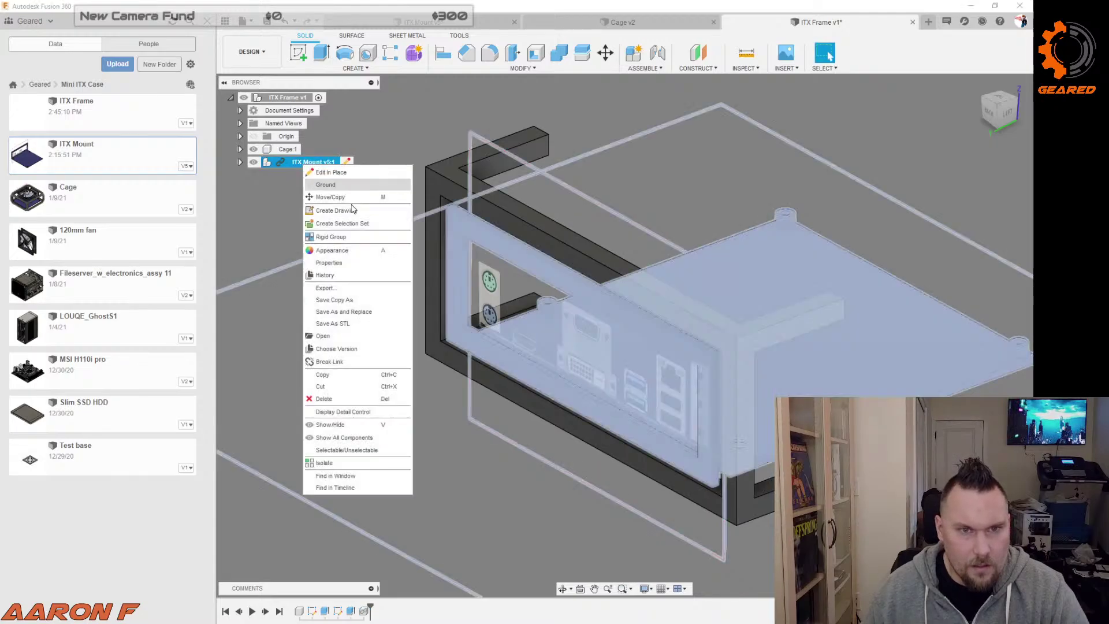
left_click(330, 237)
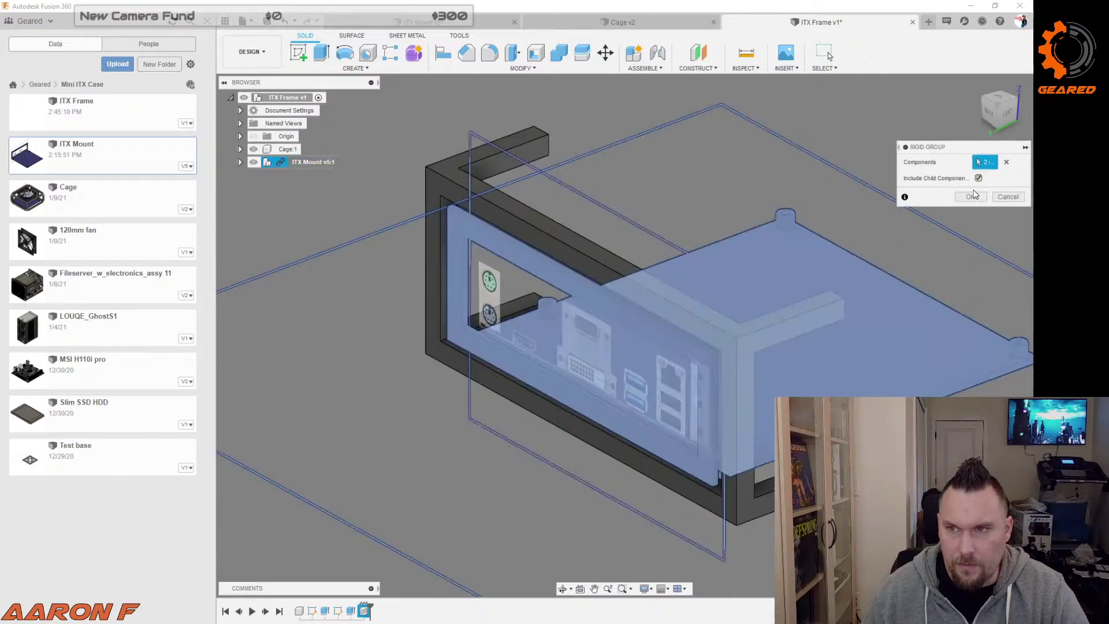
left_click(971, 196)
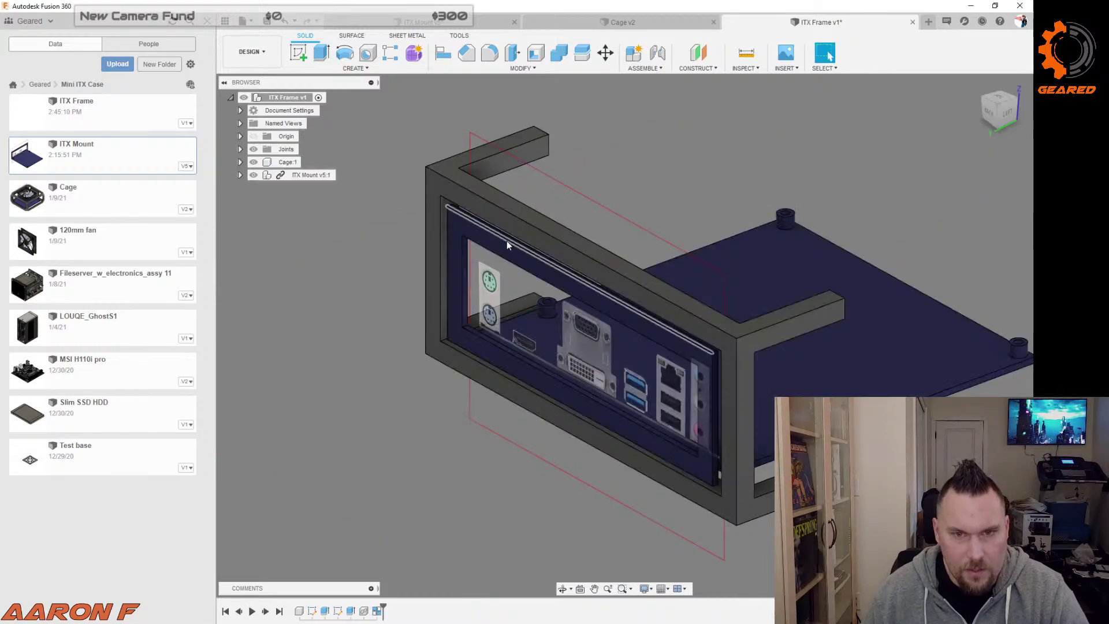
Step: Align the outer face of the mount's I/O panel with the outer face of the frame
left_click(443, 54)
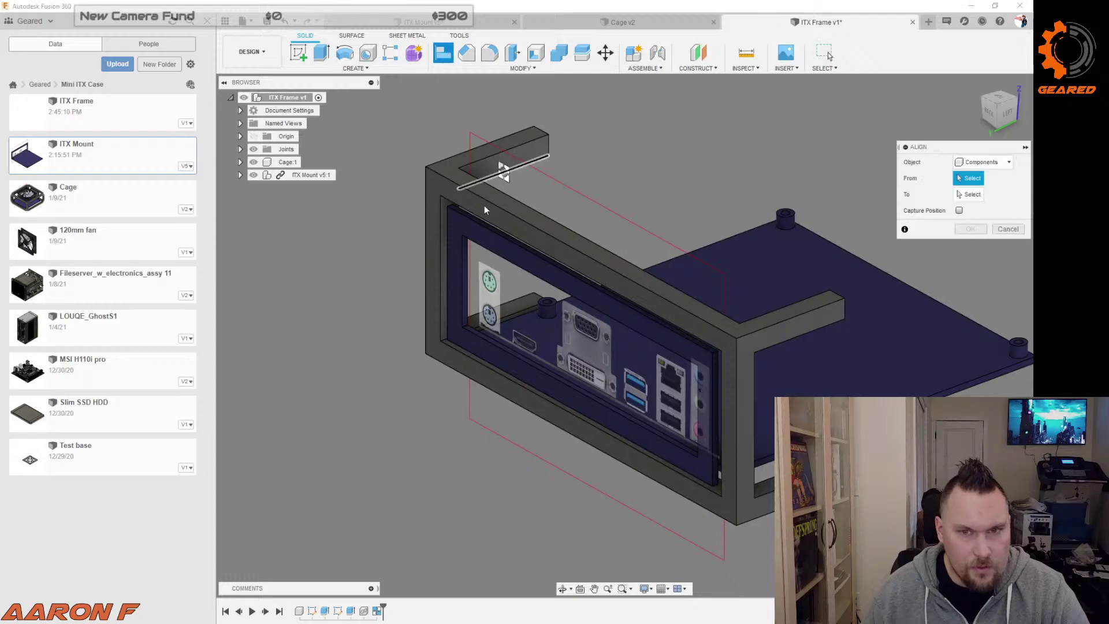
left_click(454, 224)
left_click(437, 225)
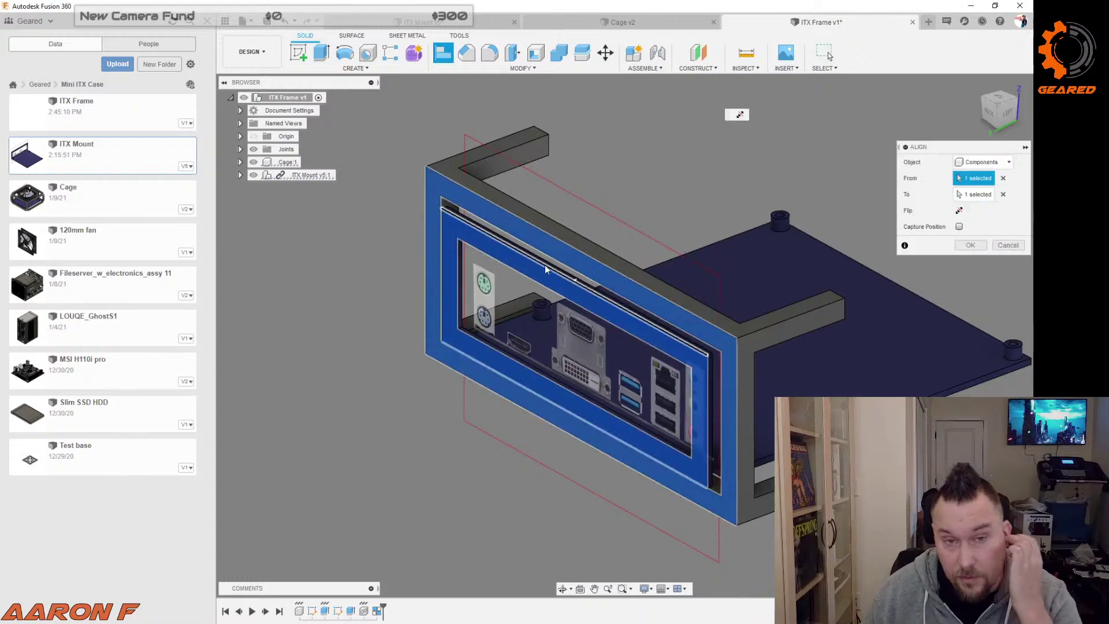
left_click(971, 245)
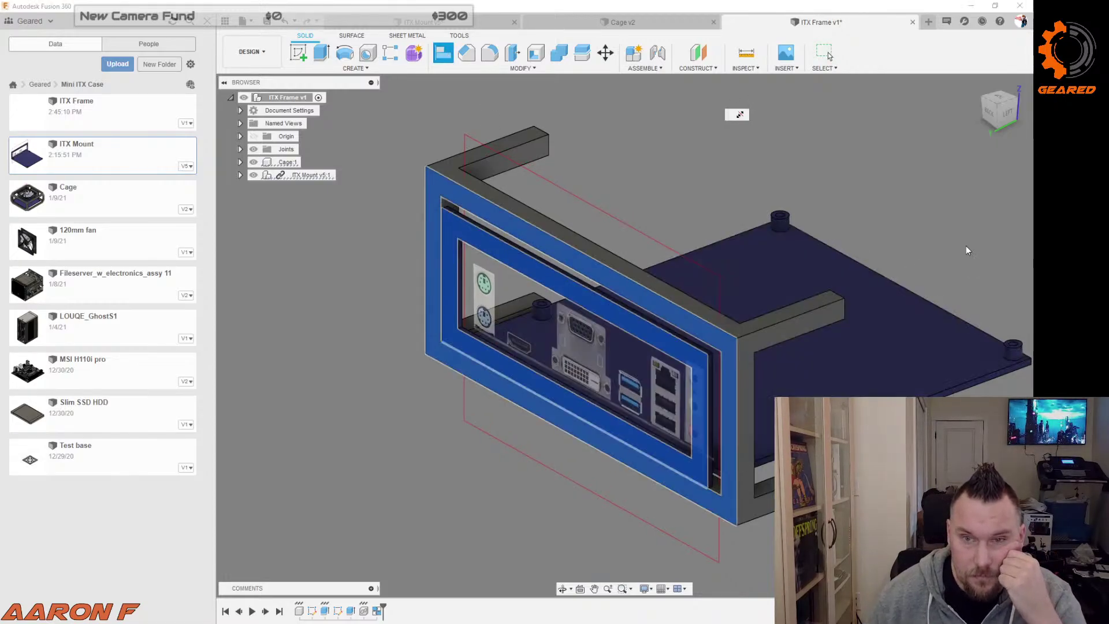
middle_click_drag(693, 347, 533, 433, "shift")
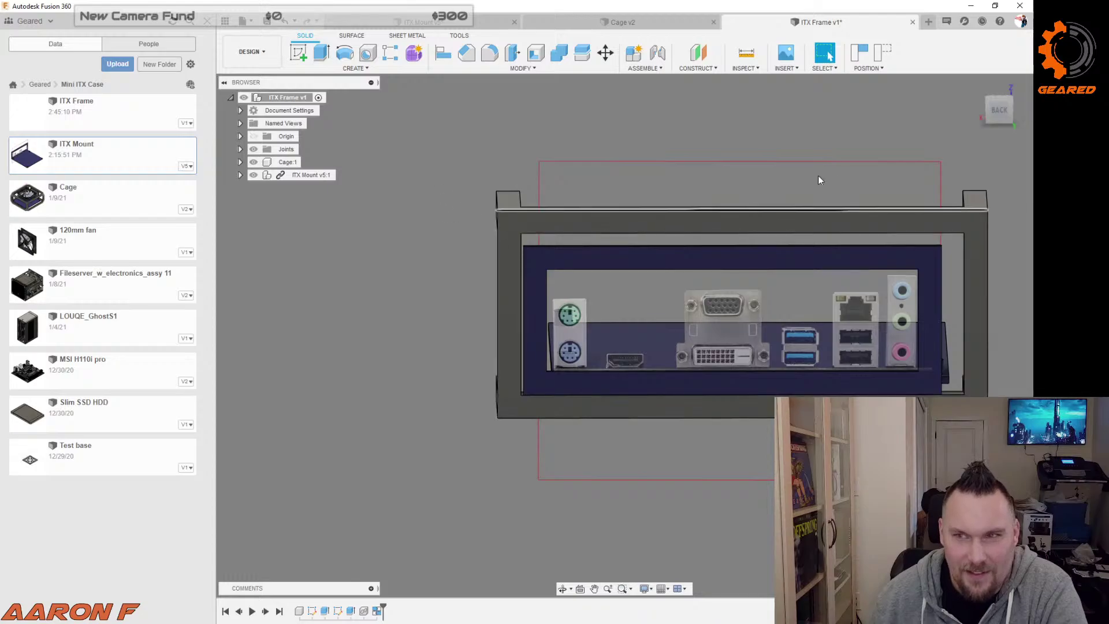
Step: Examine how the ITX Mount sits inside the frame in the Cage design
left_click(656, 23)
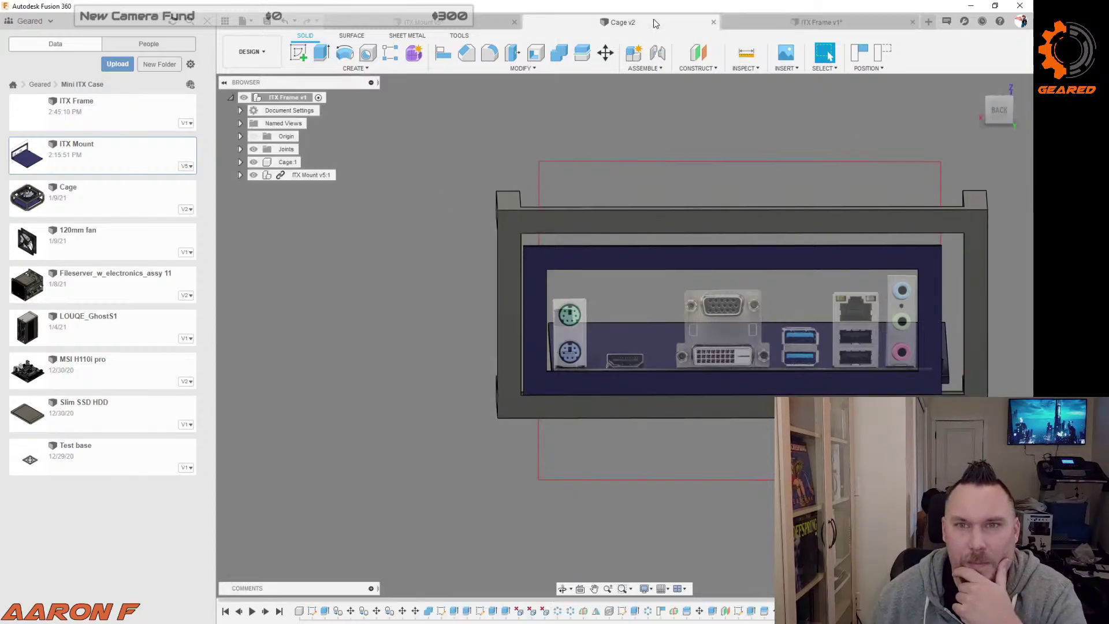
middle_click_drag(817, 306, 776, 376, "shift")
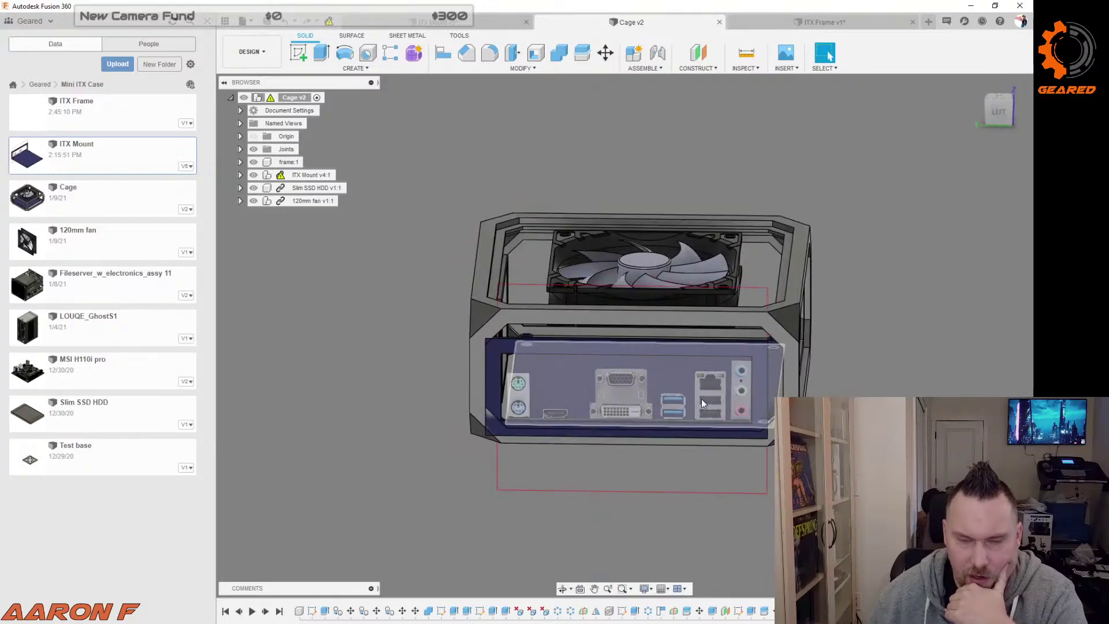
middle_click_drag(866, 368, 867, 362, "shift")
left_click_drag(868, 362, 814, 363, "shift")
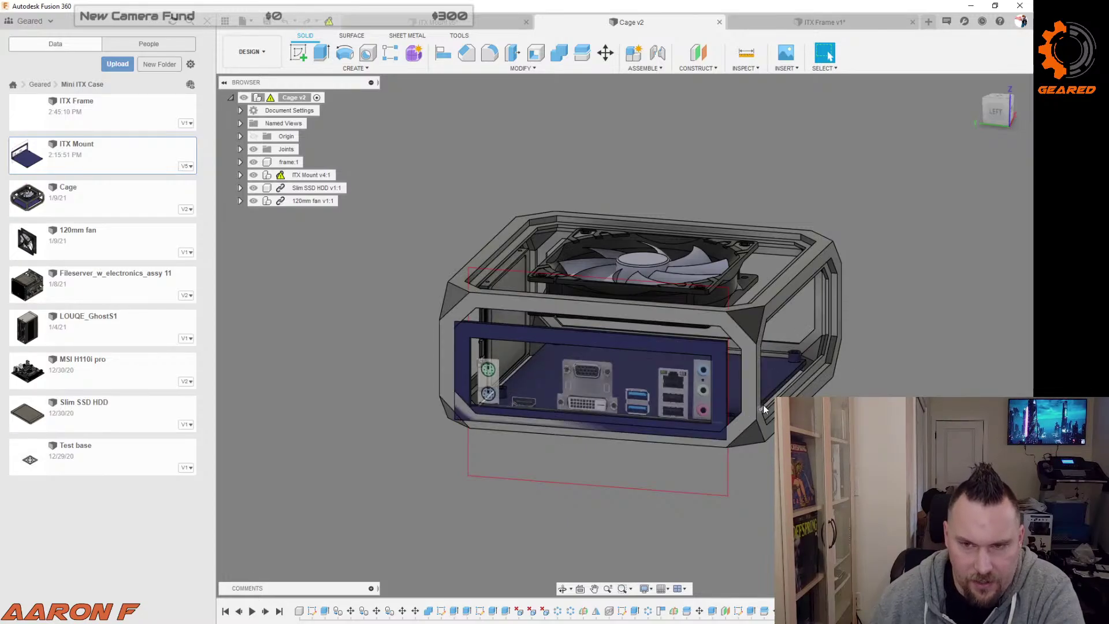
middle_click_drag(764, 405, 579, 383, "shift")
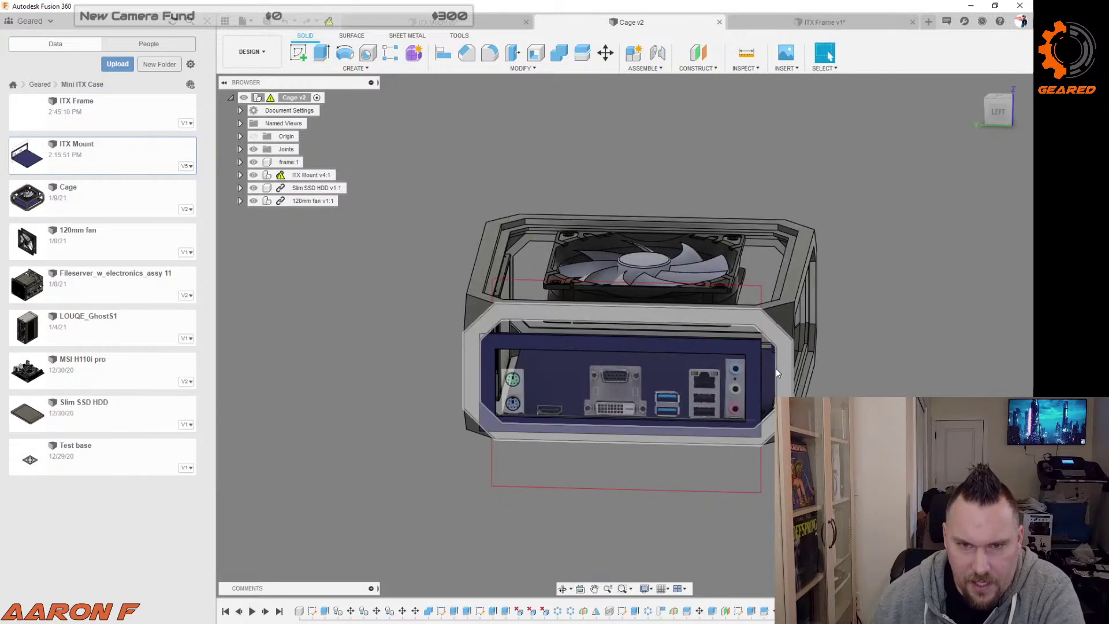
middle_click_drag(549, 383, 500, 337, "shift")
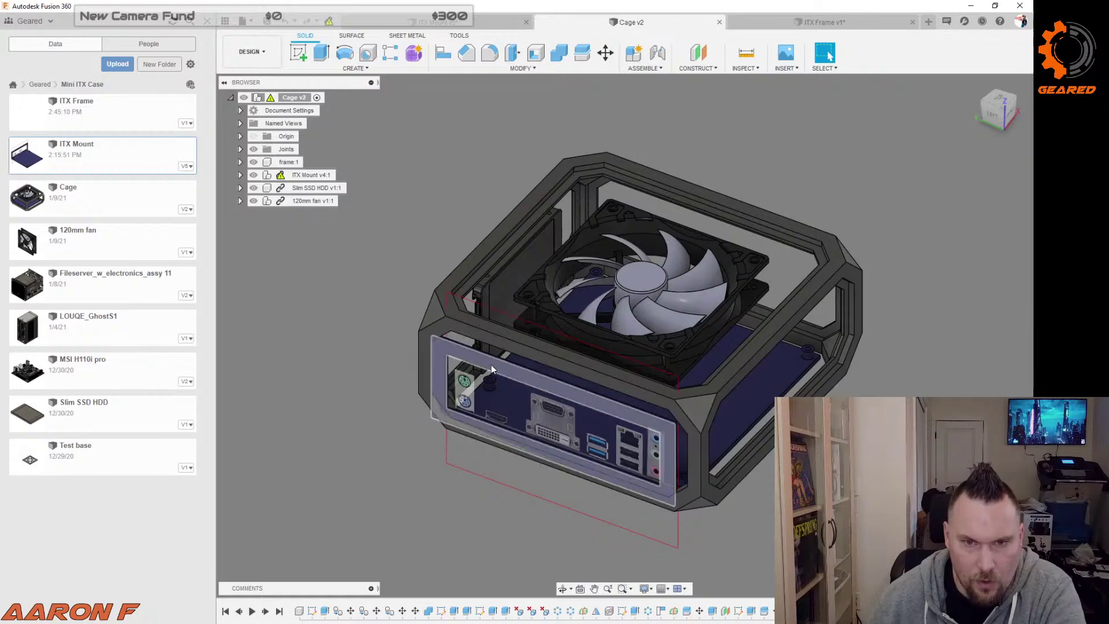
Step: Return to the ITX Frame design and move the ITX Mount sideways in the frame opening toward the audio-port side
left_click(823, 22)
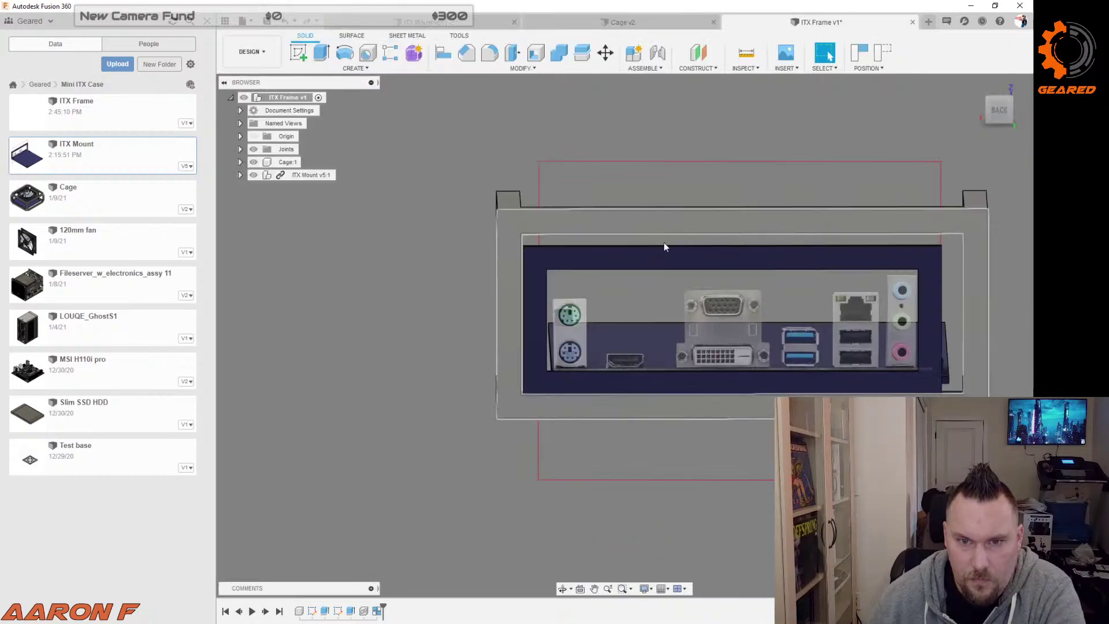
right_click(312, 174)
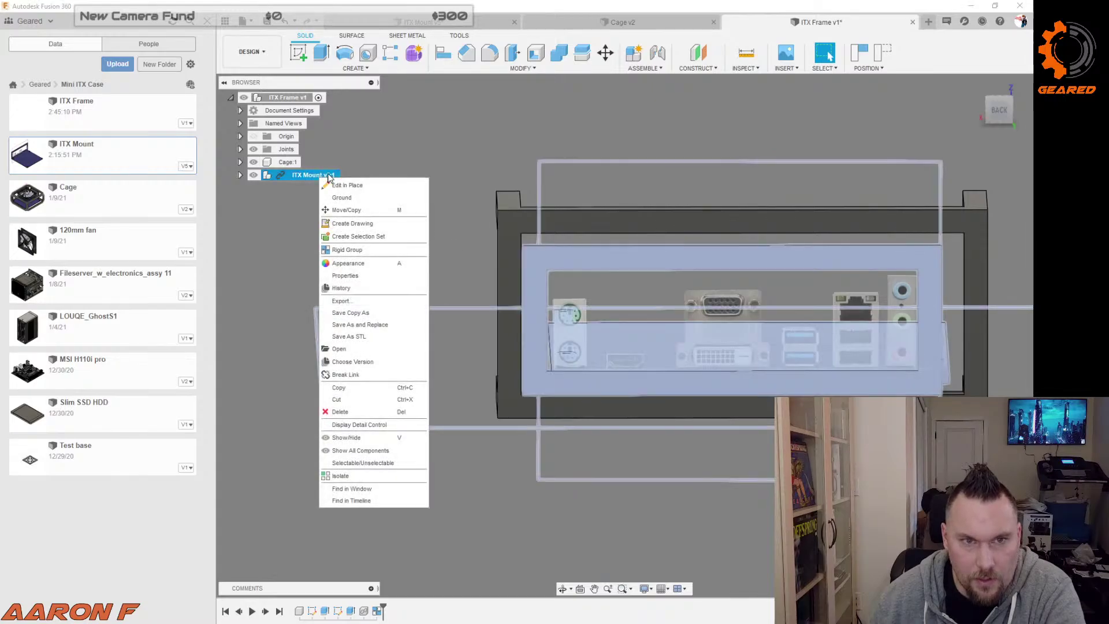
left_click(356, 213)
key("m")
scroll(363, 299, "down", 2)
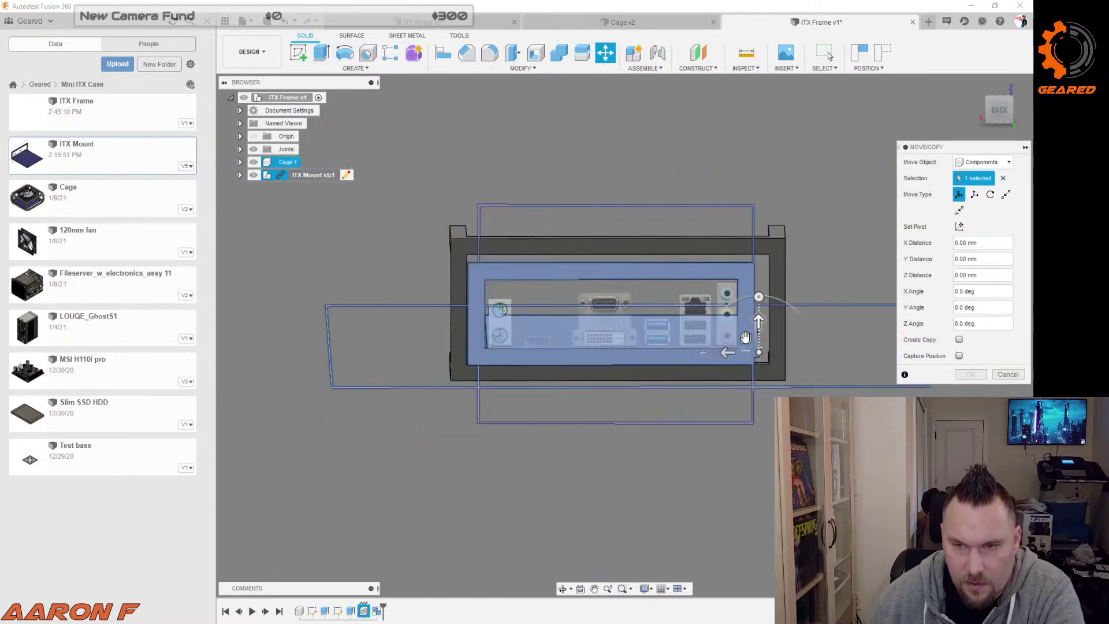
left_click_drag(745, 339, 770, 342)
middle_click_drag(840, 283, 900, 325, "shift")
left_click(970, 374)
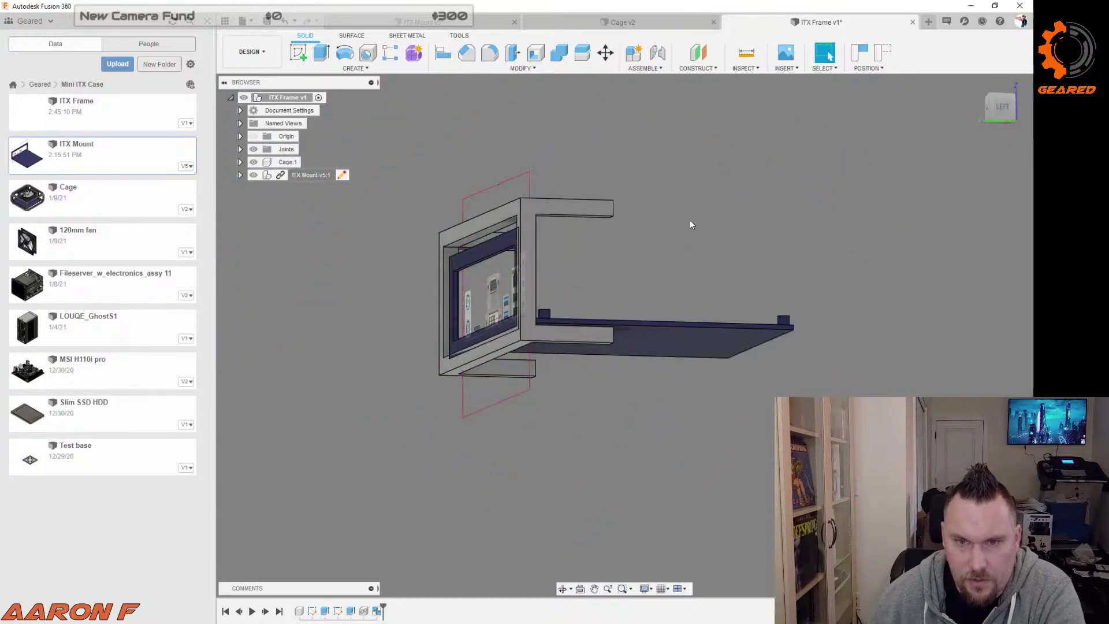
Step: Align the side face of the mount's base plate with the inner face of the lower connecting bar, with Capture Position enabled
middle_click_drag(624, 158, 562, 195, "shift")
left_click(829, 56)
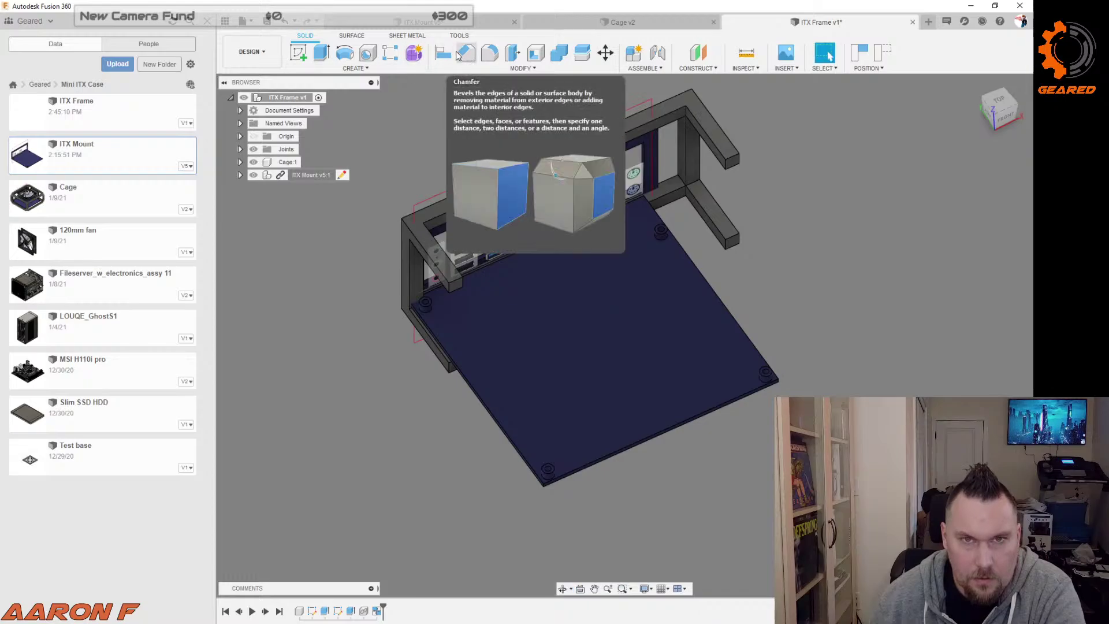
left_click(448, 56)
middle_click_drag(442, 370, 530, 383, "shift")
scroll(557, 383, "up", 3)
left_click(563, 380)
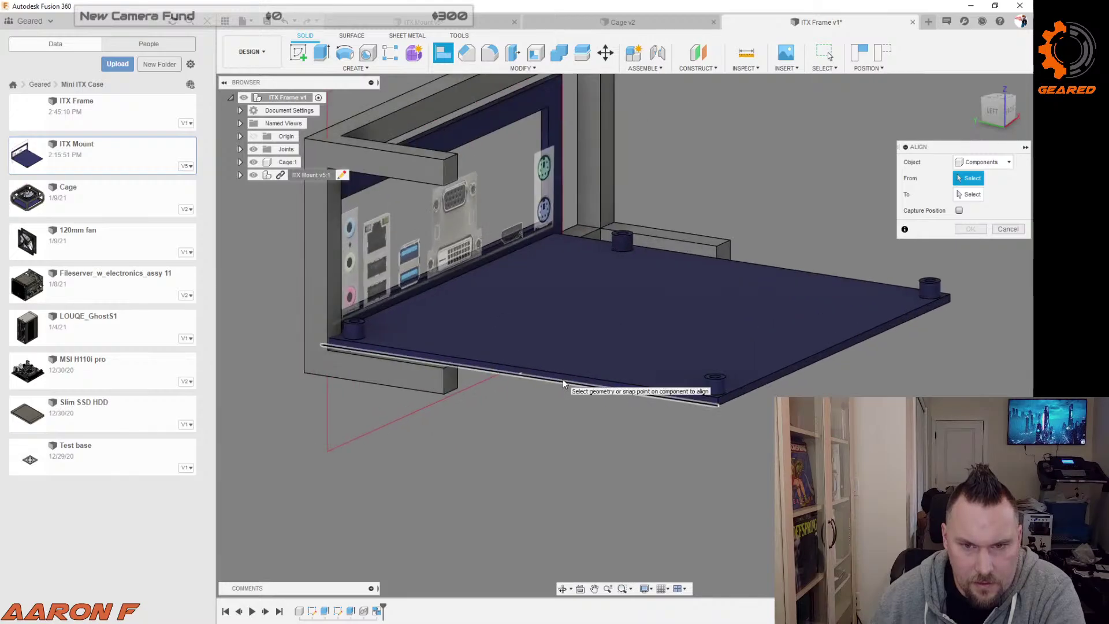
left_click(1003, 178)
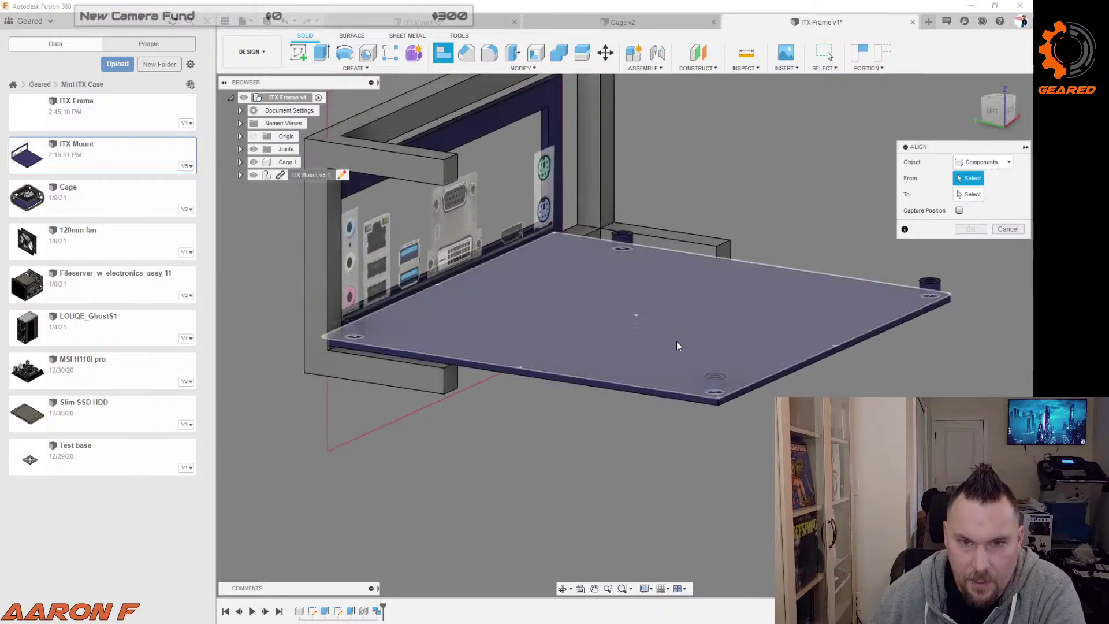
left_click(601, 387)
middle_click_drag(601, 387, 646, 404, "shift")
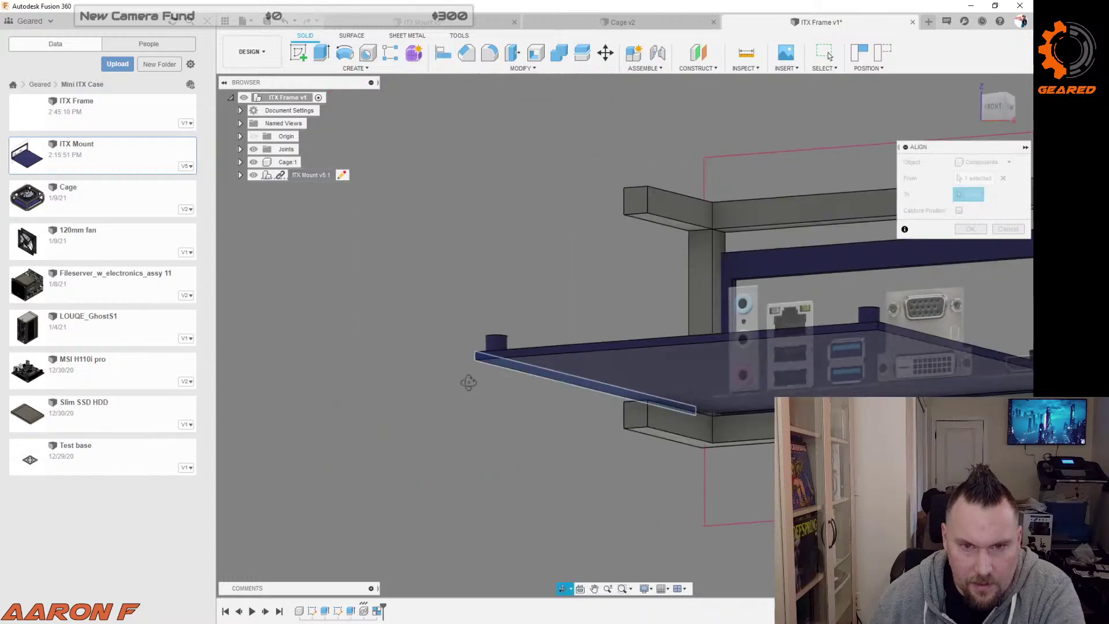
left_click(663, 408)
middle_click_drag(408, 299, 683, 310, "shift")
scroll(681, 310, "down", 4)
middle_click_drag(491, 399, 722, 372, "shift")
middle_click_drag(936, 289, 921, 345, "shift")
mouse_move(755, 318)
middle_mouse_down("shift")
mouse_move(762, 325)
mouse_move(746, 332)
middle_mouse_up("shift")
left_click(959, 227)
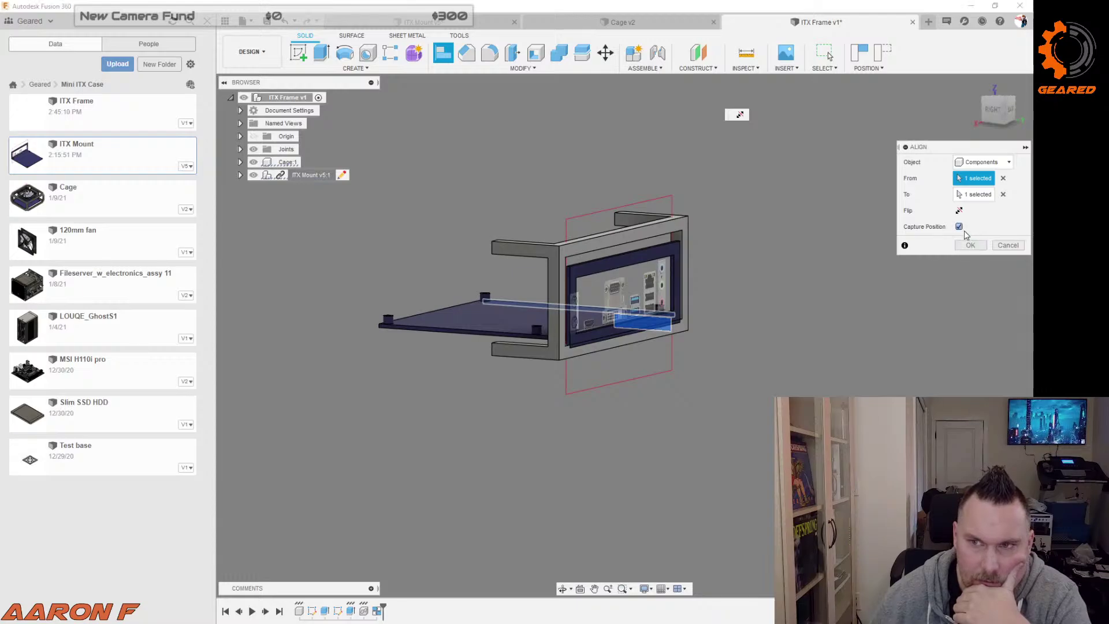
left_click(970, 245)
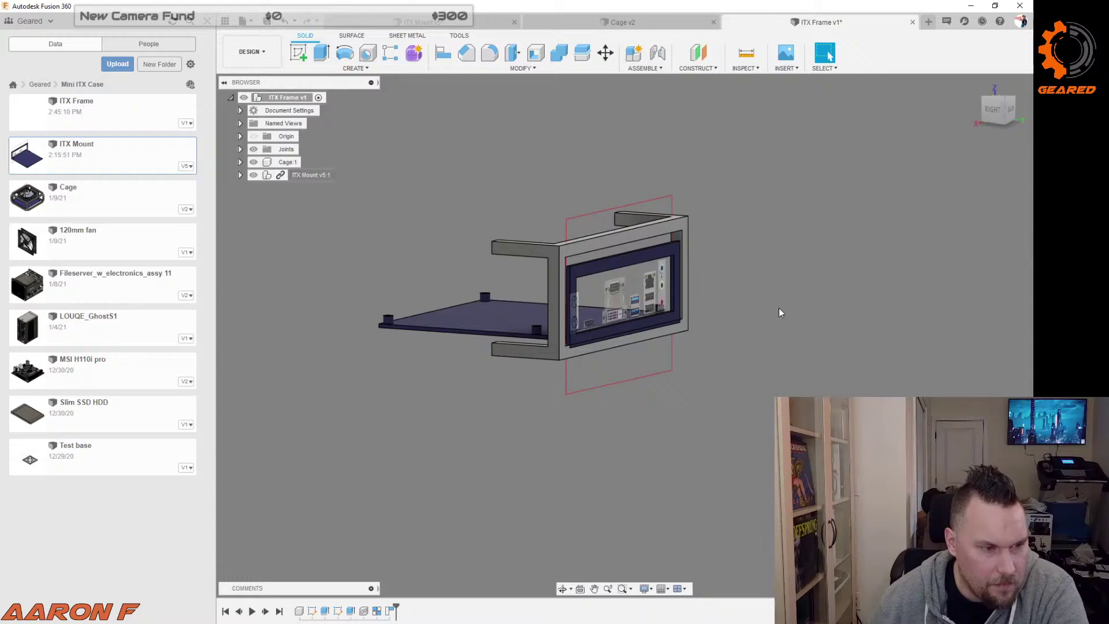
middle_click_drag(764, 289, 725, 317, "shift")
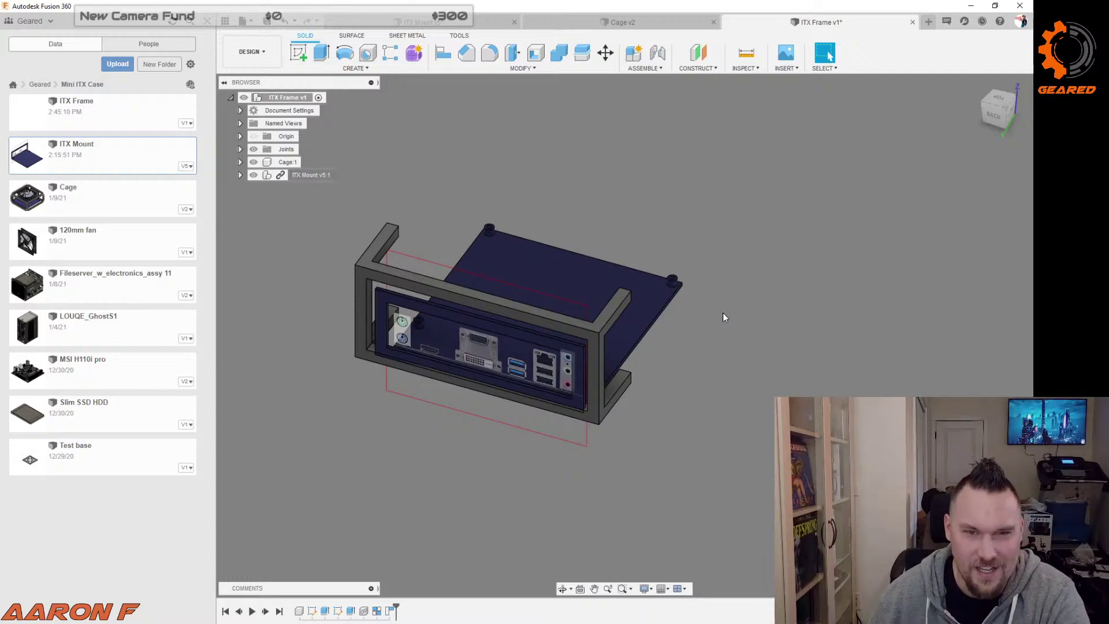
middle_click_drag(740, 324, 761, 361, "shift")
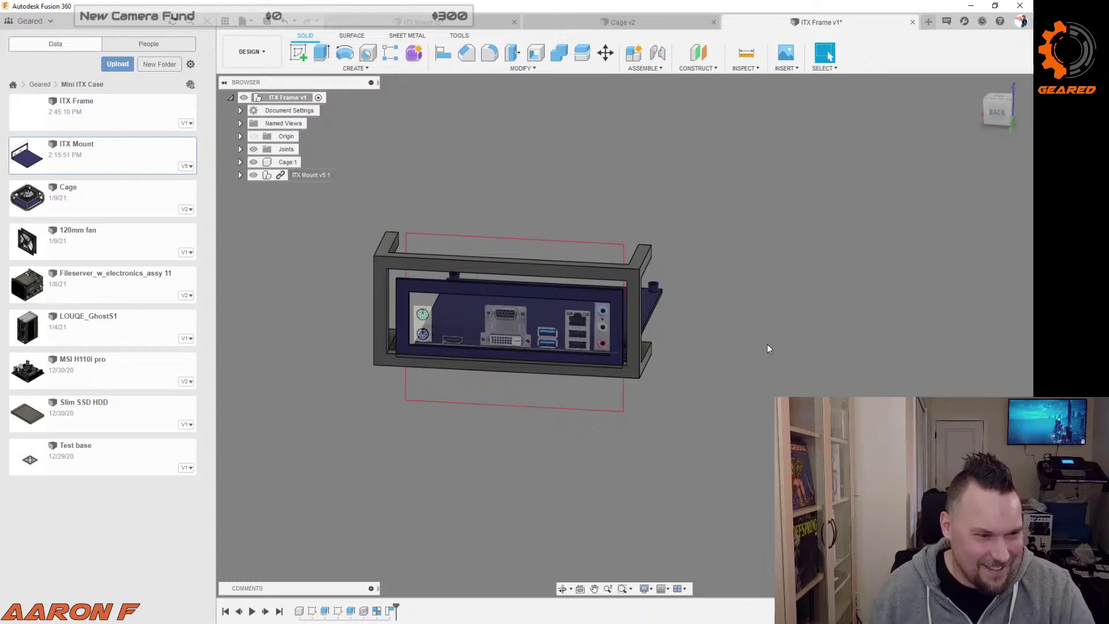
middle_click_drag(760, 354, 758, 356, "shift")
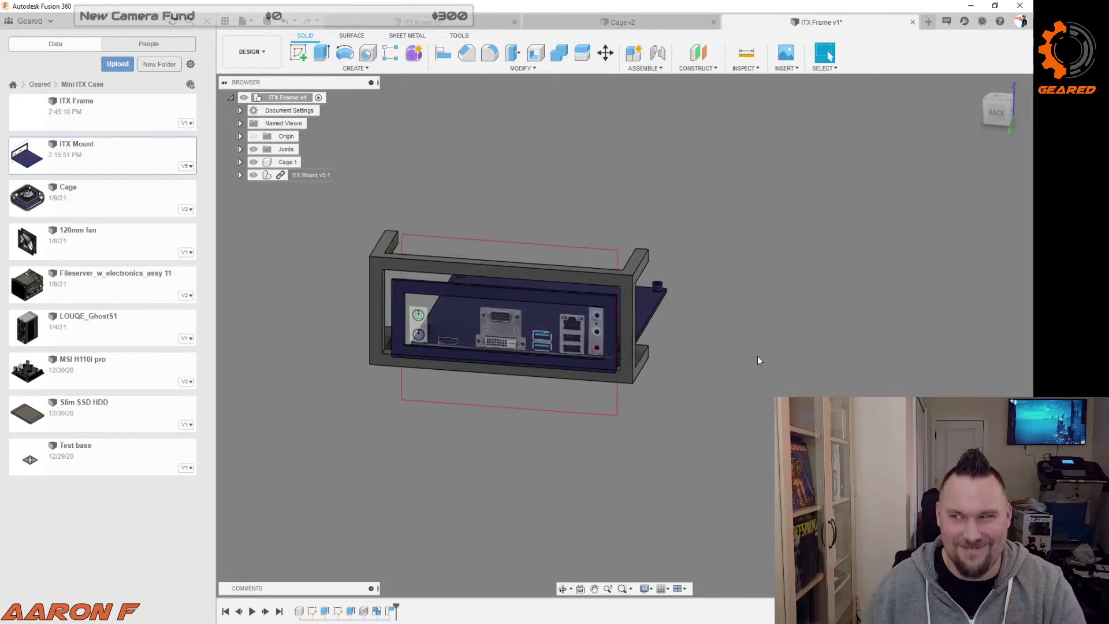
mouse_move(757, 356)
middle_mouse_down("shift")
mouse_move(735, 373)
mouse_move(726, 370)
mouse_move(743, 358)
mouse_move(703, 361)
mouse_move(755, 370)
middle_mouse_up("shift")
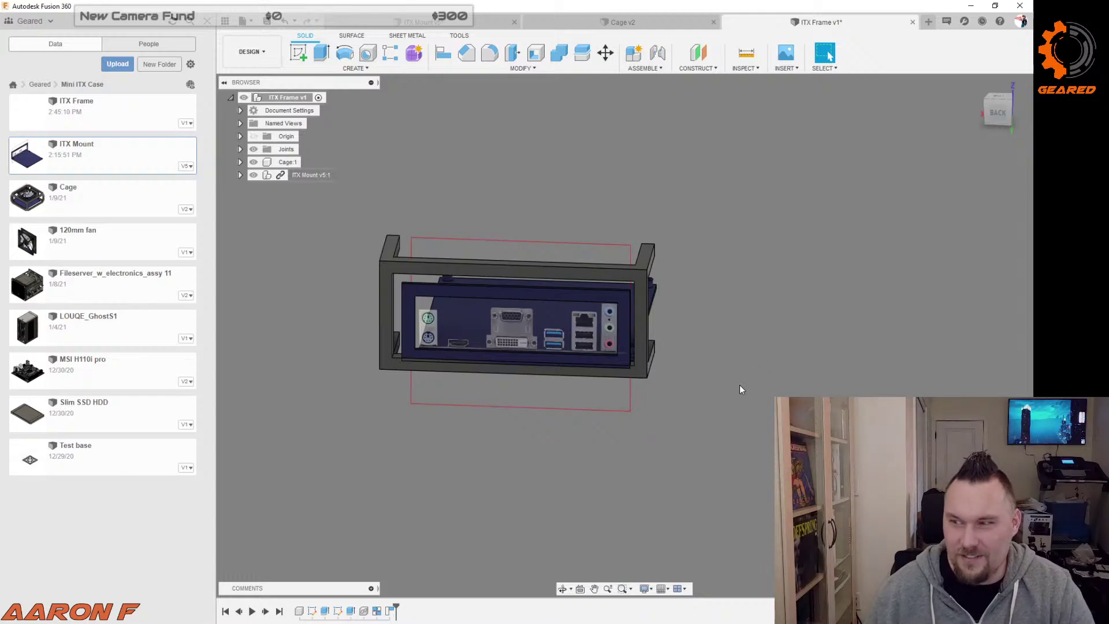
Step: Examine from several angles how the ITX Mount sits inside the frame opening and between the short connecting bars
mouse_move(734, 384)
middle_mouse_down("shift")
mouse_move(696, 415)
mouse_move(683, 412)
mouse_move(713, 399)
mouse_move(696, 396)
mouse_move(722, 394)
mouse_move(671, 404)
mouse_move(709, 389)
mouse_move(730, 349)
mouse_move(713, 349)
mouse_move(703, 364)
mouse_move(718, 379)
mouse_move(726, 359)
mouse_move(723, 371)
mouse_move(684, 376)
mouse_move(715, 391)
mouse_move(737, 381)
middle_mouse_up("shift")
scroll(529, 333, "up", 2)
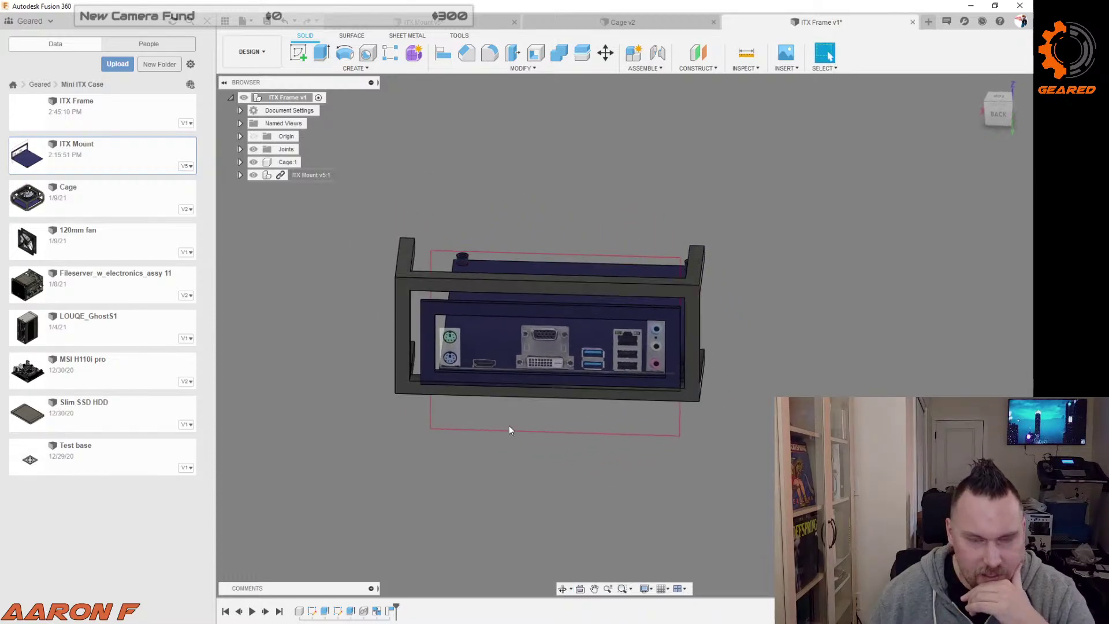
middle_click_drag(510, 425, 426, 269, "shift")
middle_click_drag(547, 339, 723, 310, "shift")
middle_click_drag(744, 367, 806, 368, "shift")
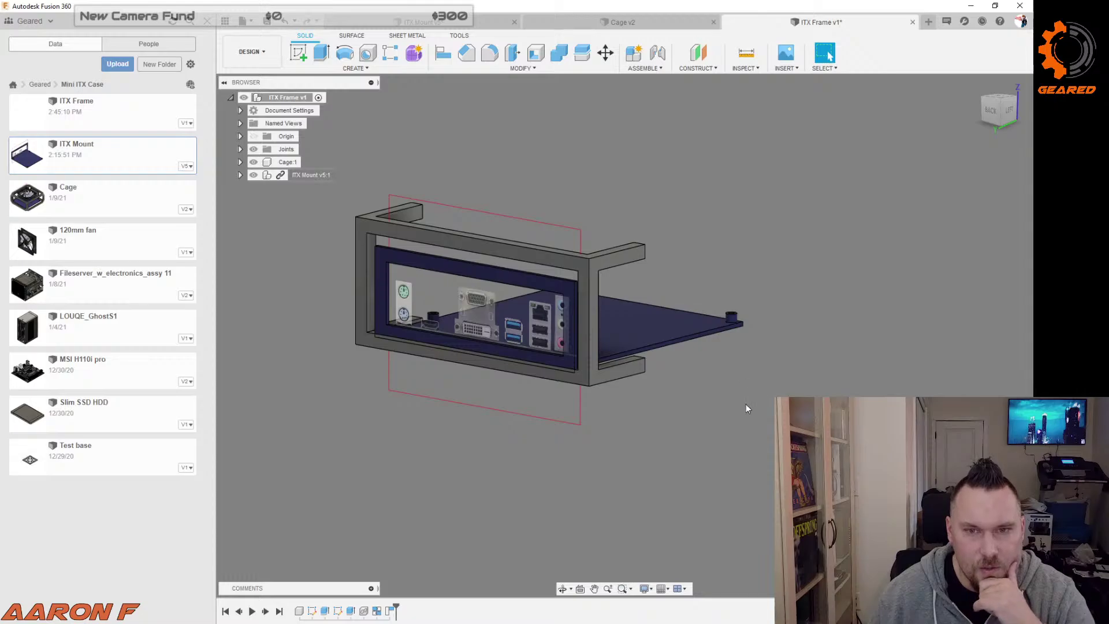
middle_click_drag(747, 403, 806, 387, "shift")
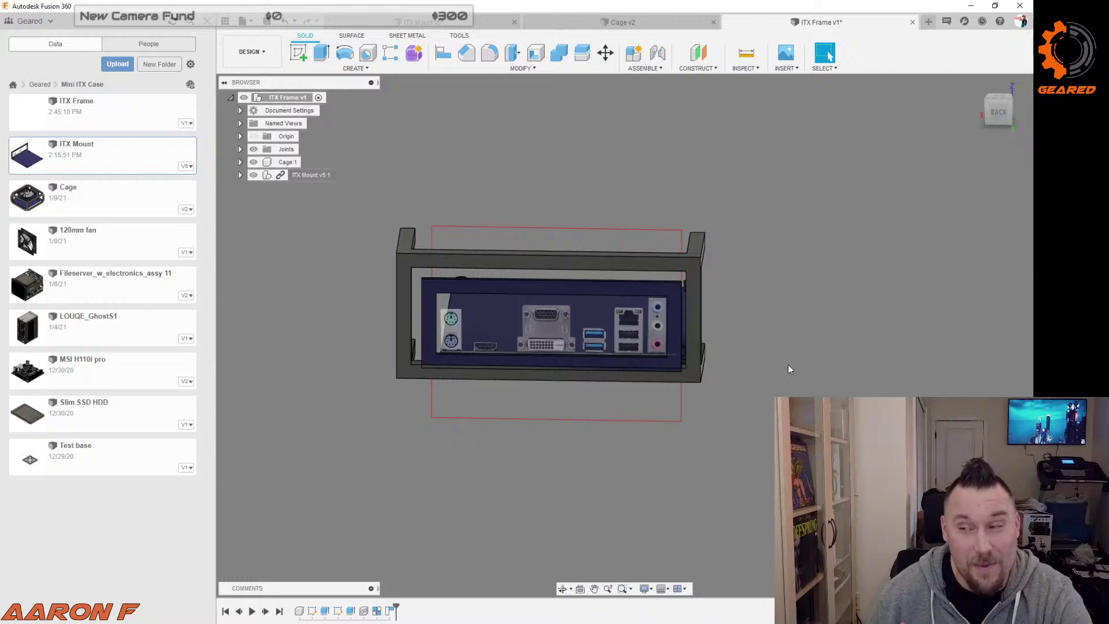
middle_click_drag(789, 366, 809, 386, "shift")
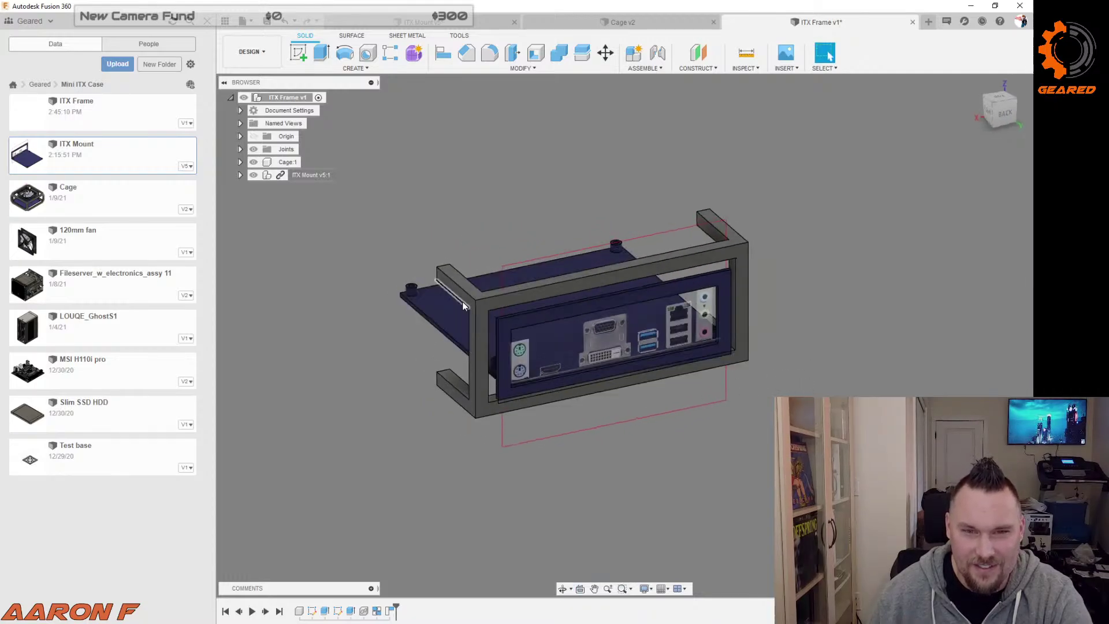
scroll(458, 307, "up", 3)
scroll(456, 379, "down", 3)
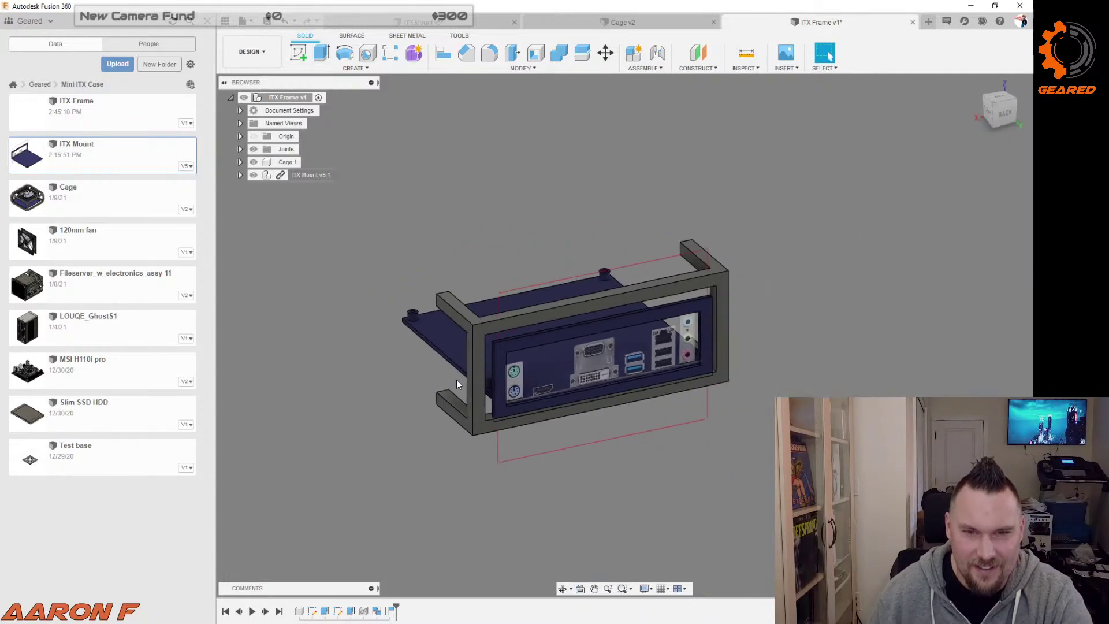
middle_click_drag(587, 410, 426, 439, "shift")
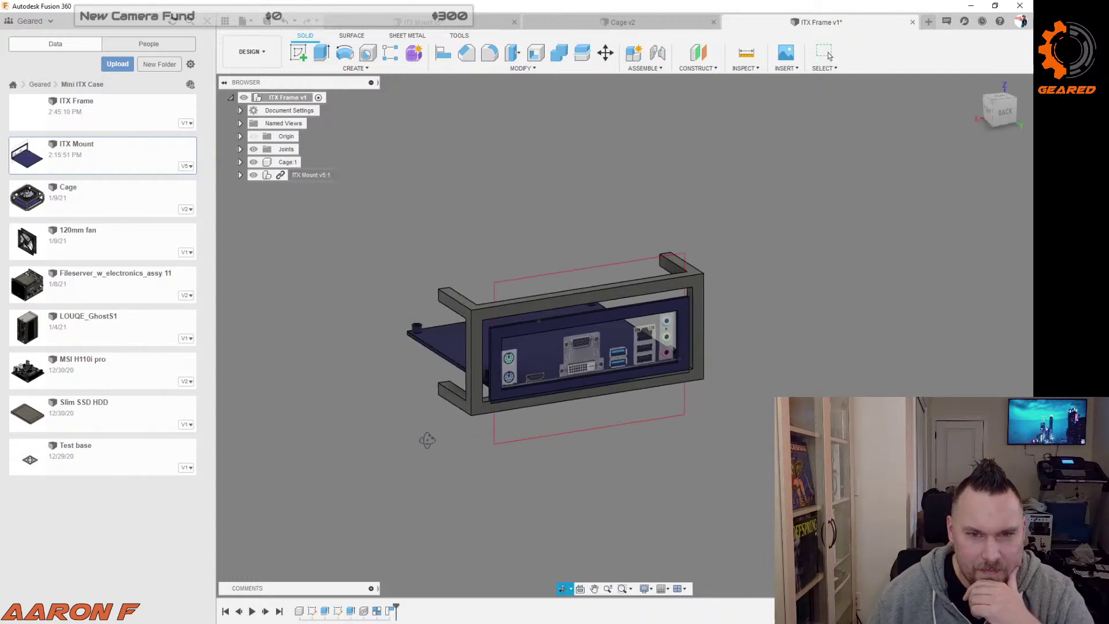
Step: Create an offset construction plane at -200 mm from the outer face of the frame on the I/O side
left_click(699, 286)
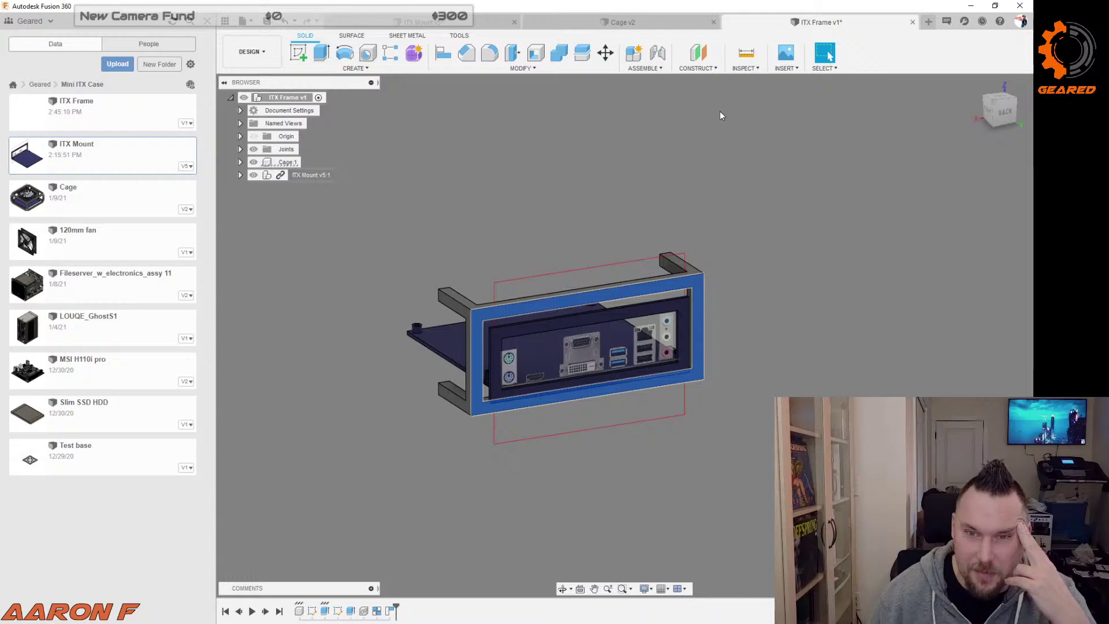
left_click(680, 68)
left_click(703, 81)
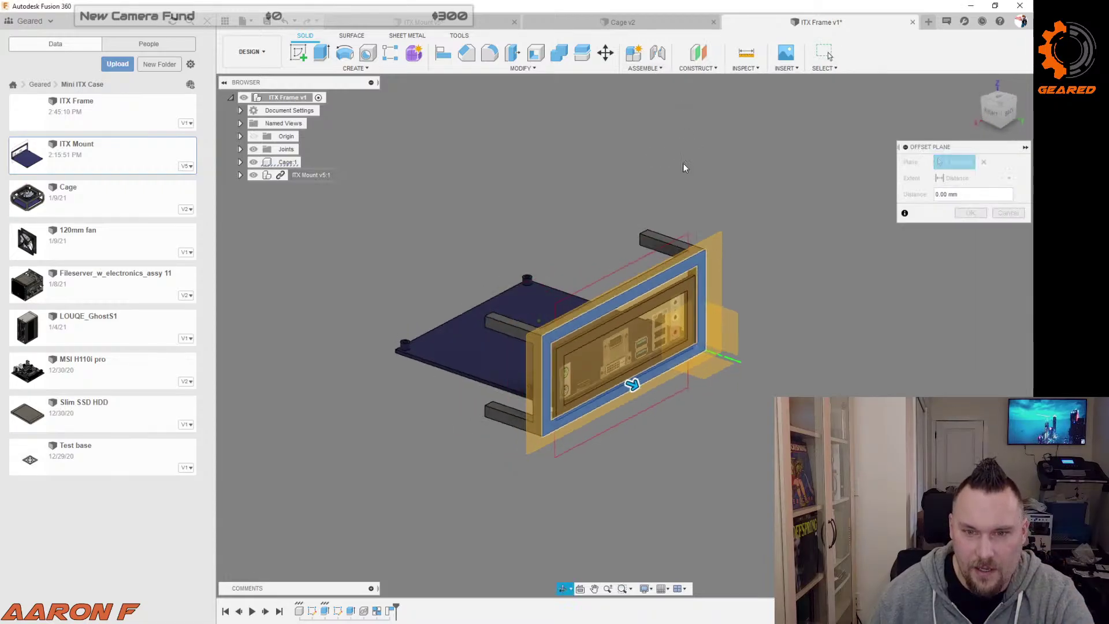
key("BackSpace")
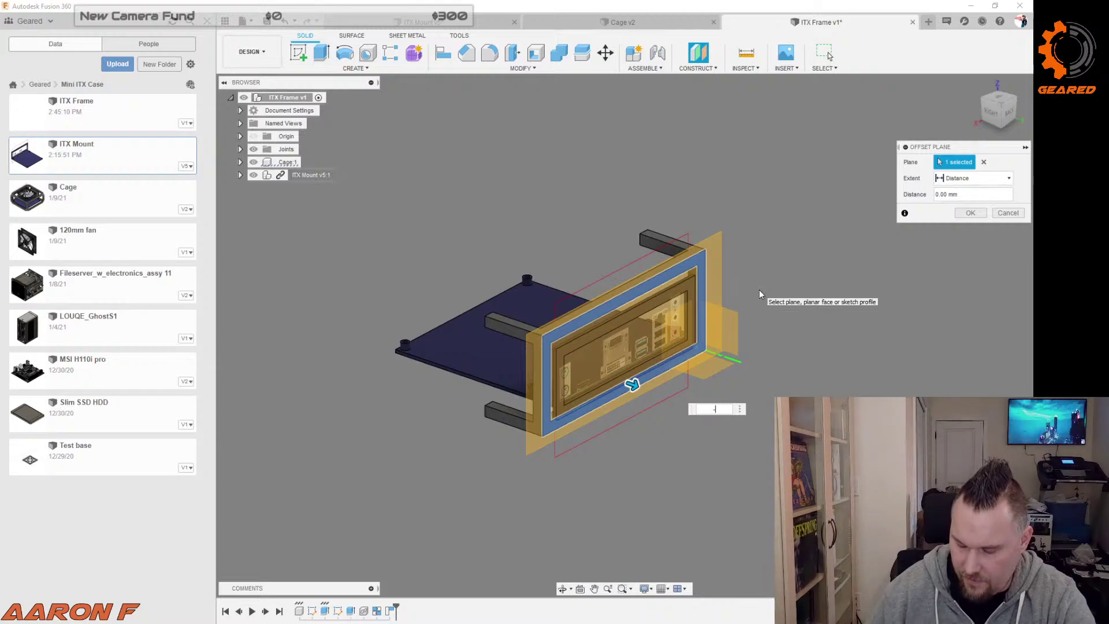
type("-200")
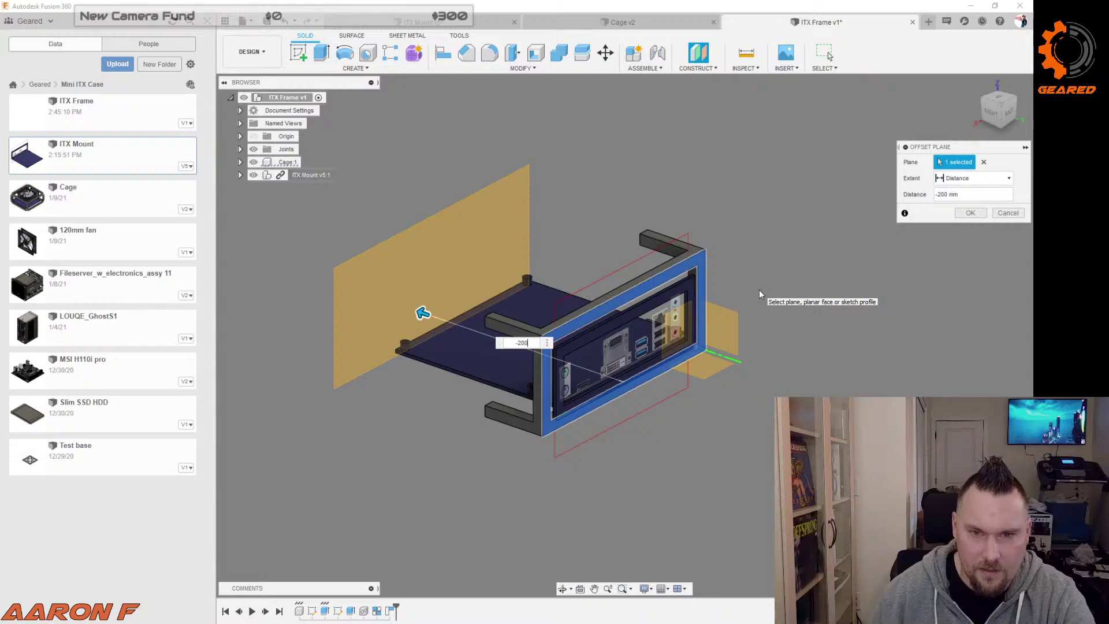
middle_click_drag(729, 345, 760, 372, "shift")
key("Return")
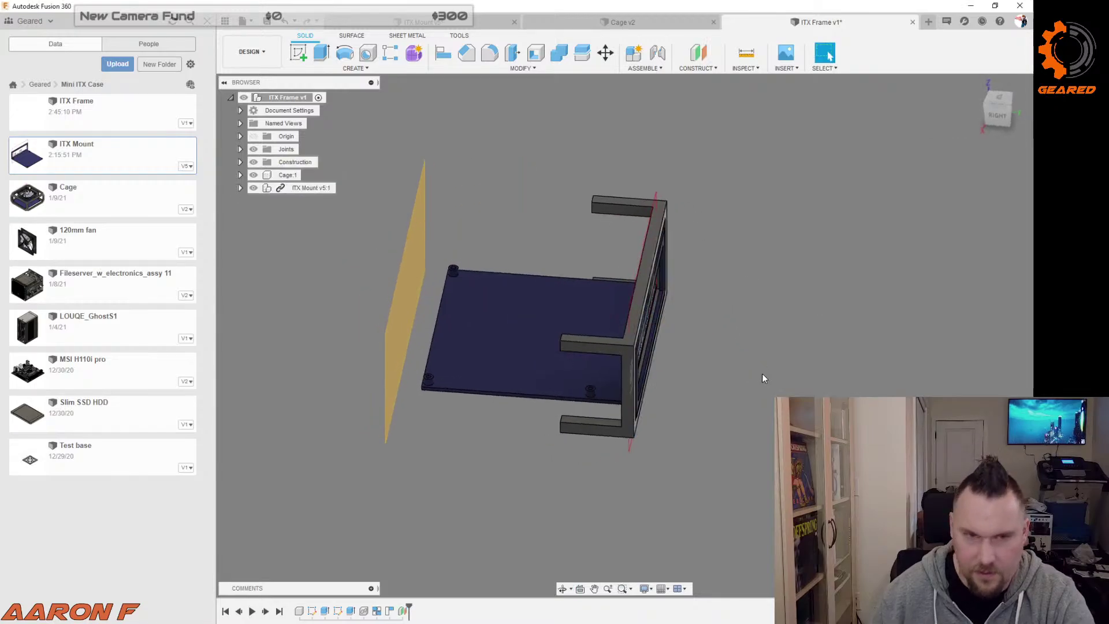
Step: Switch to the Cage design and measure the distance between the opposite outer top edges of its frame, starting from the I/O side
left_click(662, 22)
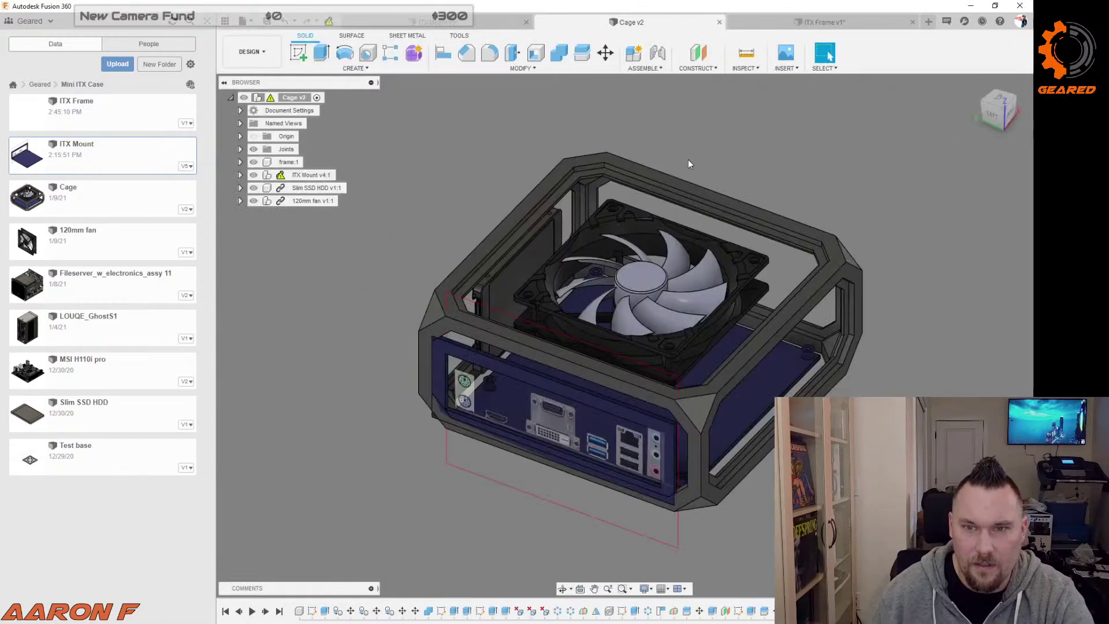
middle_click_drag(787, 166, 757, 262, "shift")
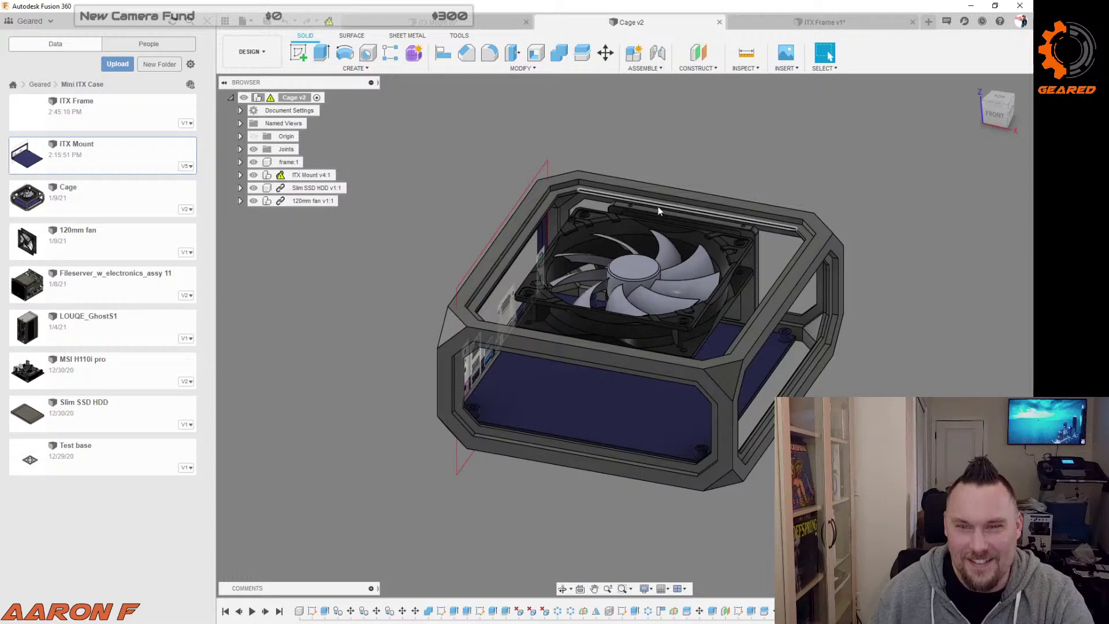
left_click(746, 58)
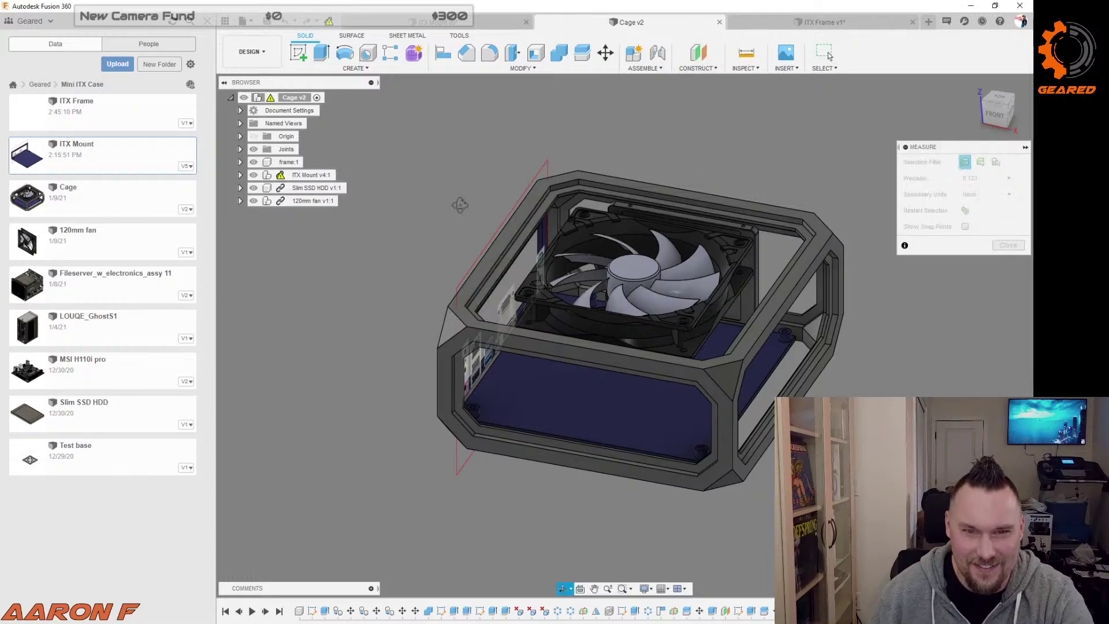
middle_click_drag(460, 209, 469, 215, "shift")
left_click(484, 272)
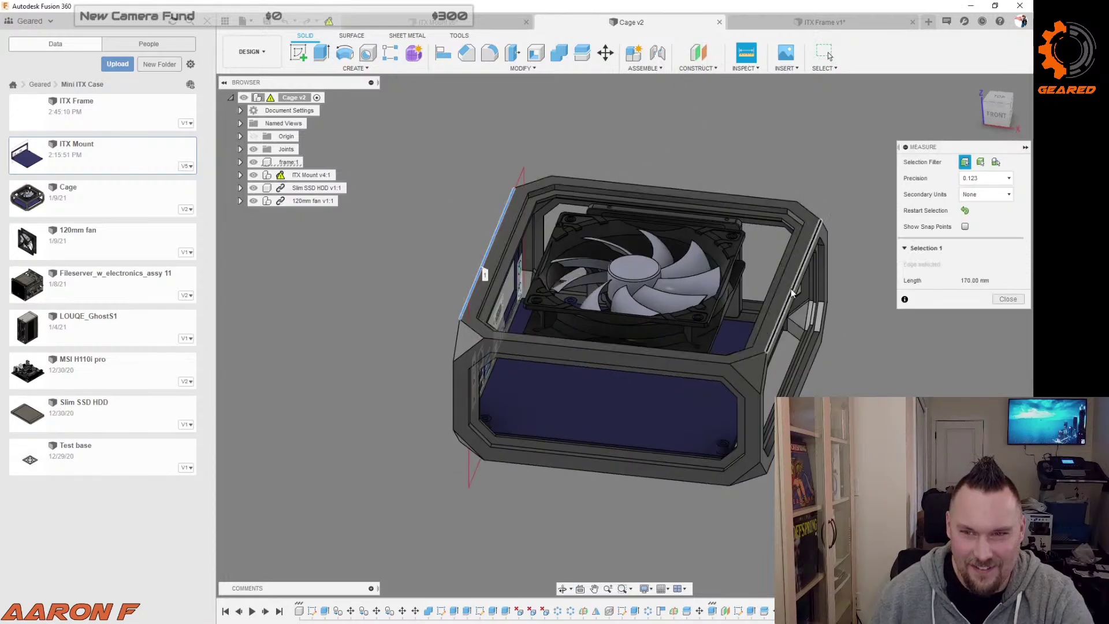
left_click(795, 293)
Step: Return to the ITX Frame design, start a sketch on the offset plane and project two diagonally opposite outer corners of the frame
left_click(823, 21)
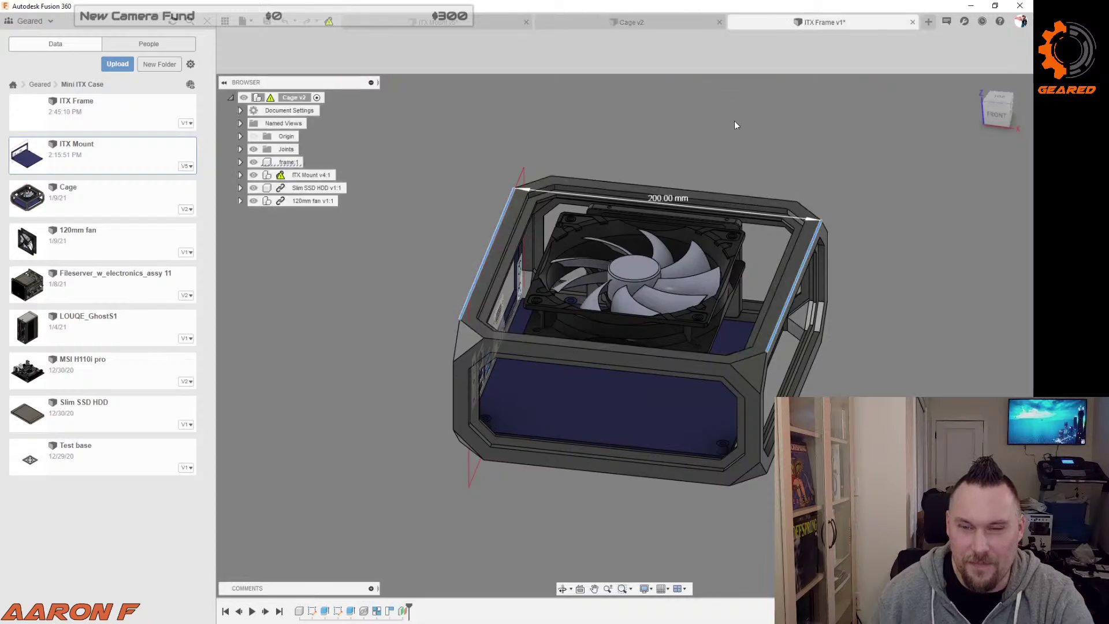
middle_click_drag(781, 269, 838, 247, "shift")
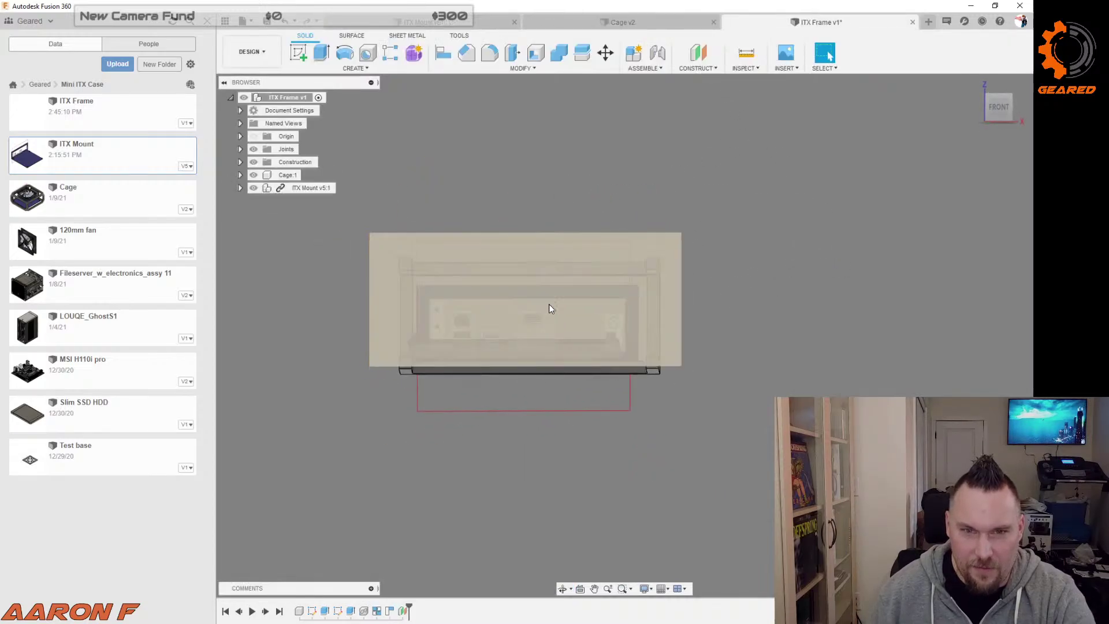
middle_click_drag(735, 261, 739, 263, "shift")
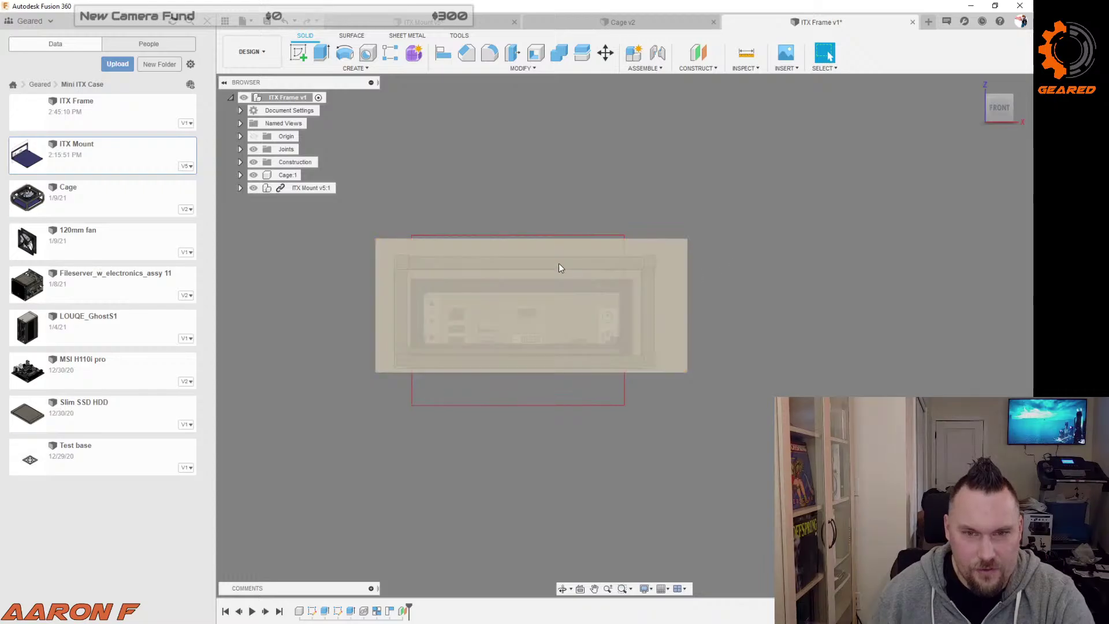
right_click(553, 285)
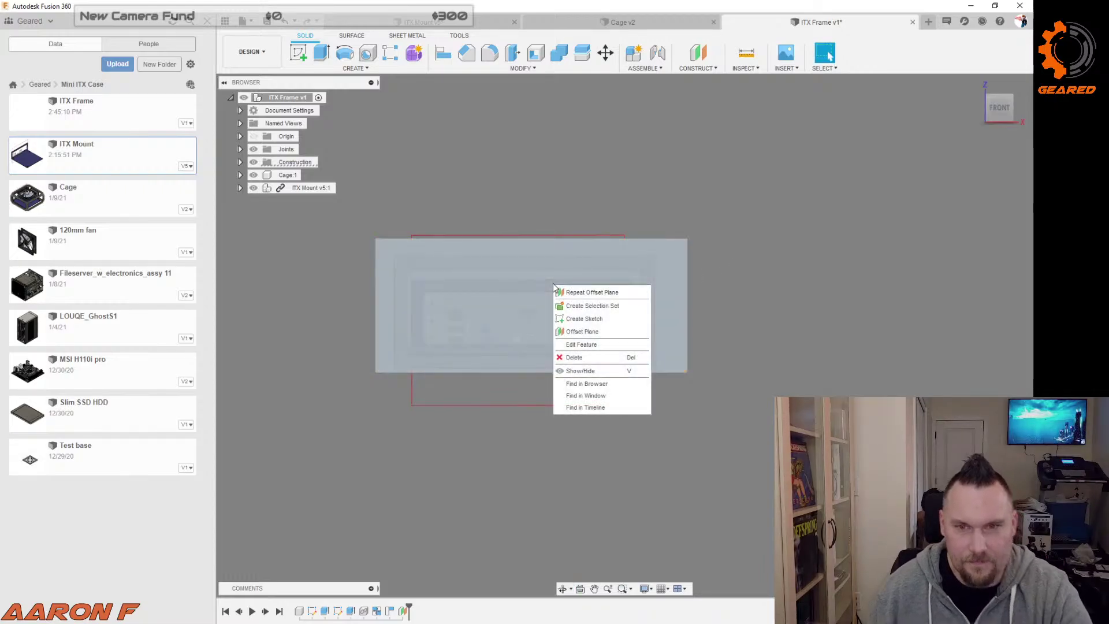
left_click(580, 319)
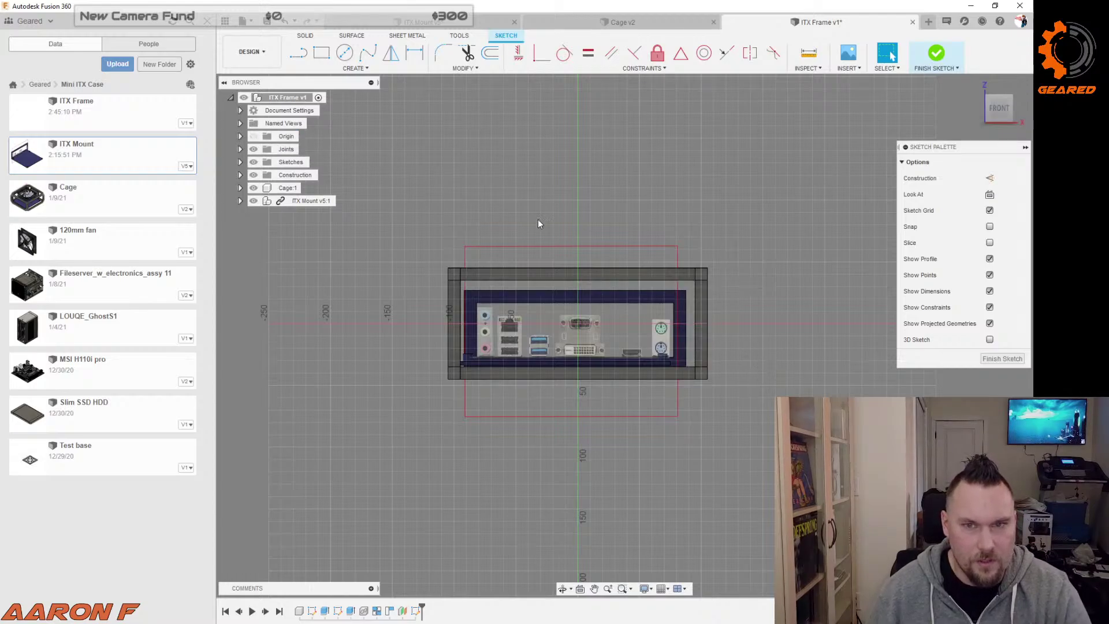
scroll(550, 209, "up", 3)
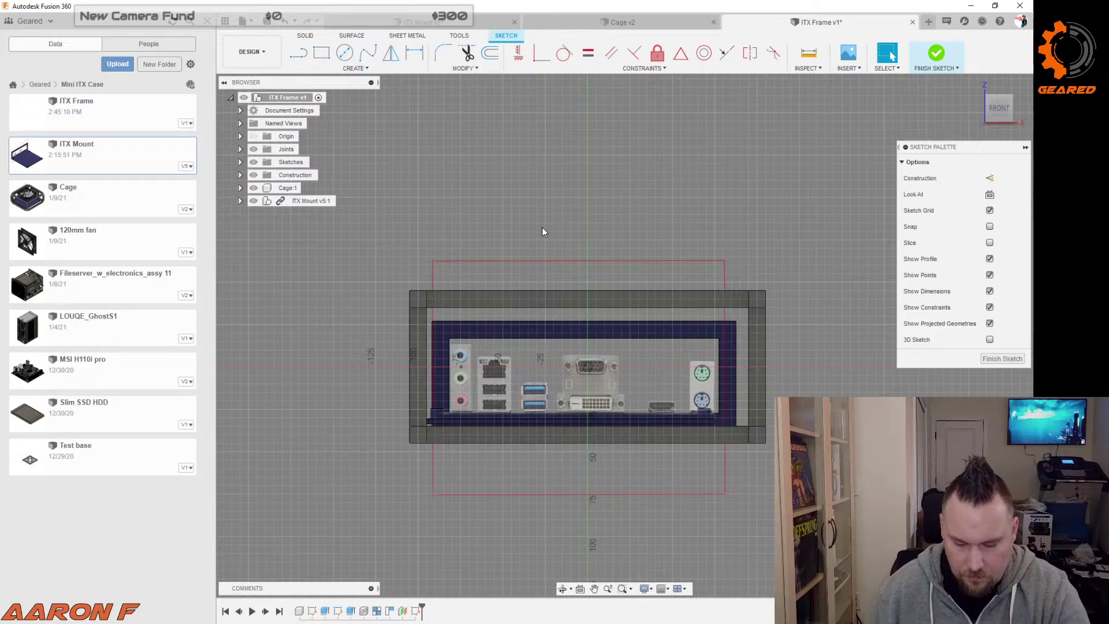
key("p")
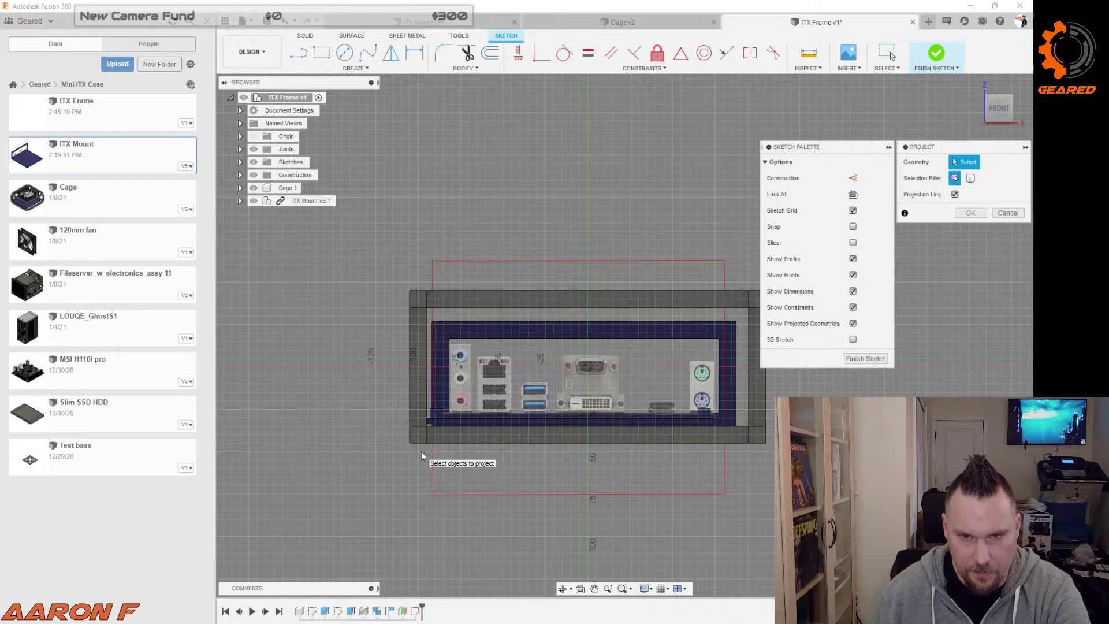
left_click(411, 290)
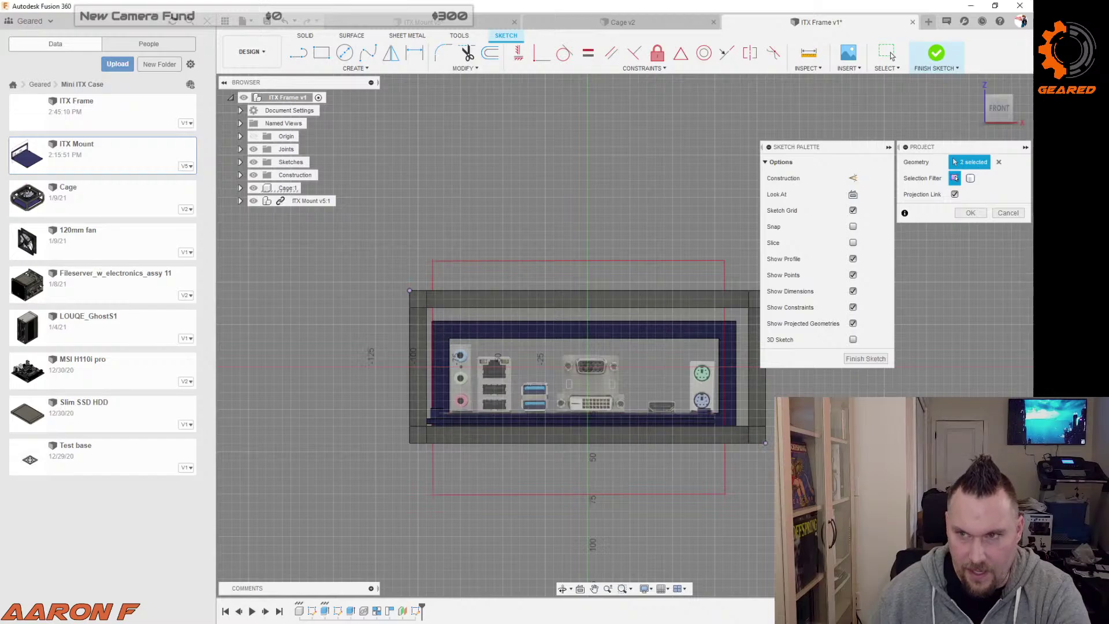
left_click(970, 213)
Step: Sketch a two-point rectangle on the offset plane between the two projected frame corners
key("r")
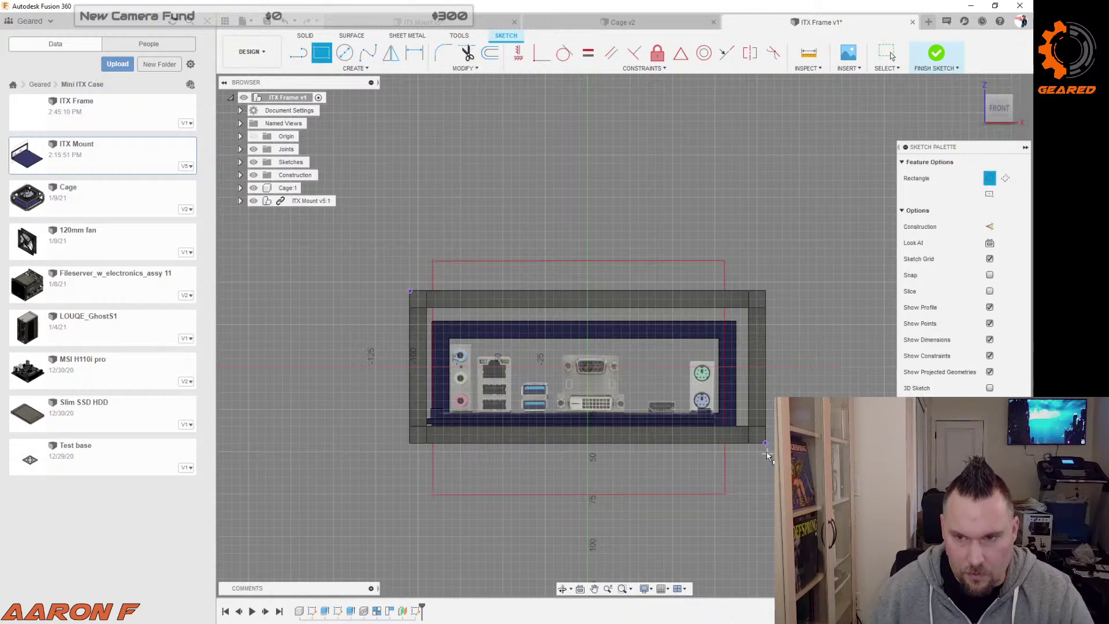
left_click(766, 443)
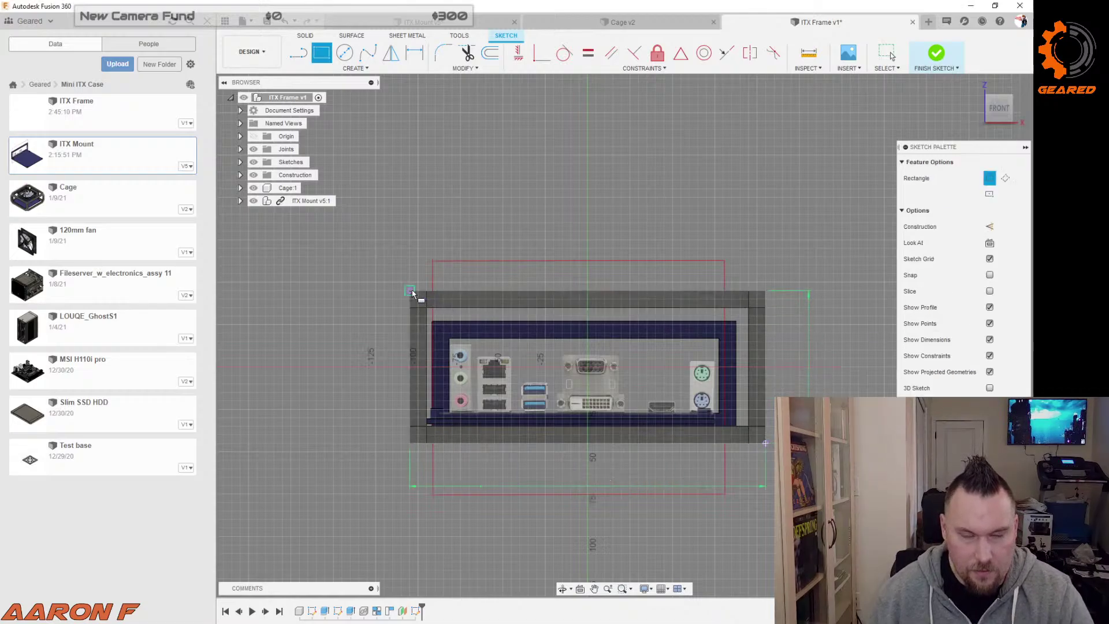
left_click(411, 291)
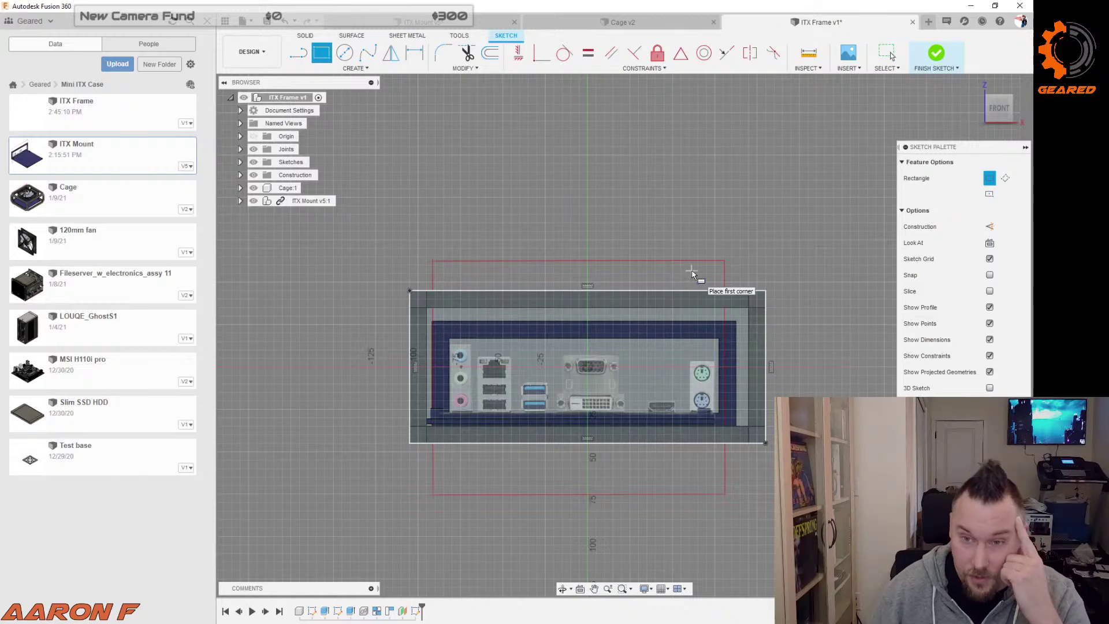
Step: Examine how the new rectangle lines up with the frame and the ITX Mount's base plate
middle_click_drag(739, 226, 740, 227, "shift")
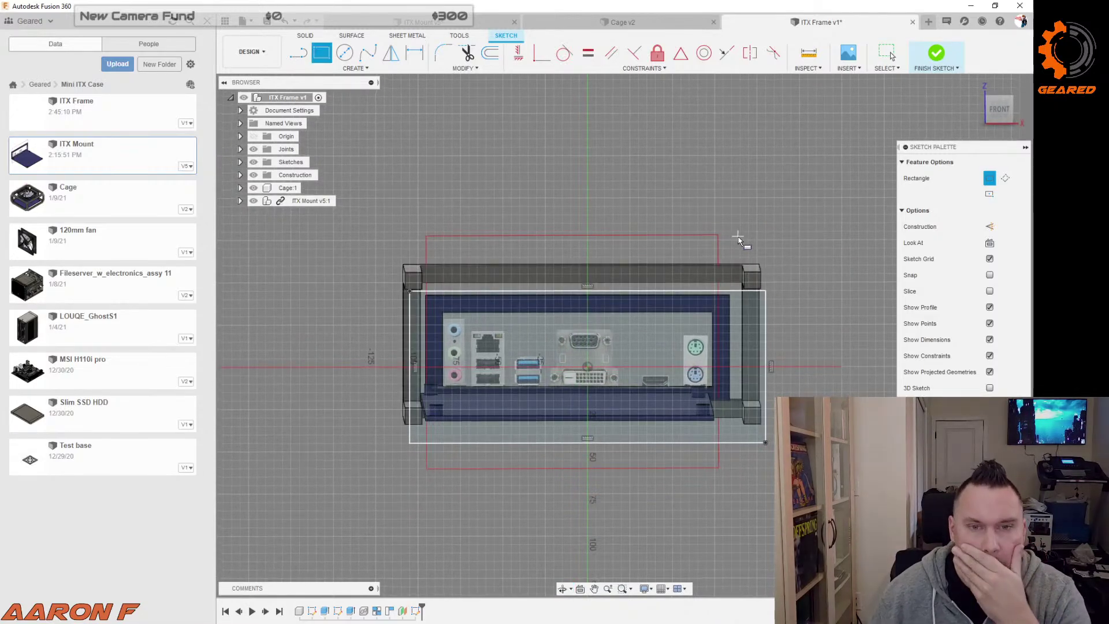
mouse_move(674, 190)
middle_mouse_down("shift")
mouse_move(690, 188)
mouse_move(690, 198)
mouse_move(668, 190)
middle_mouse_up("shift")
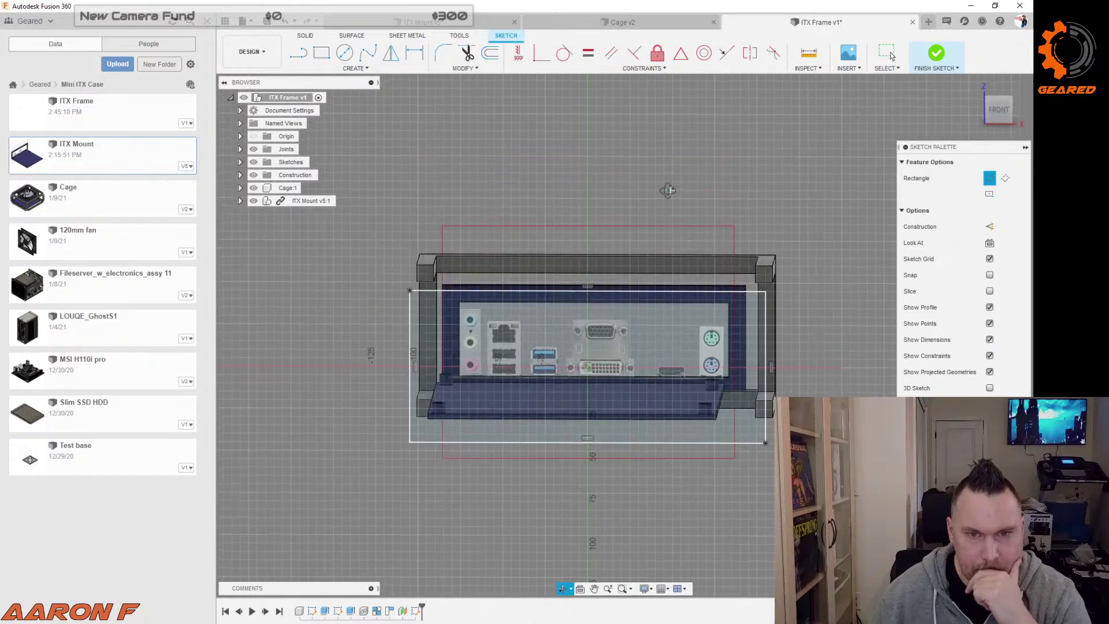
key("r")
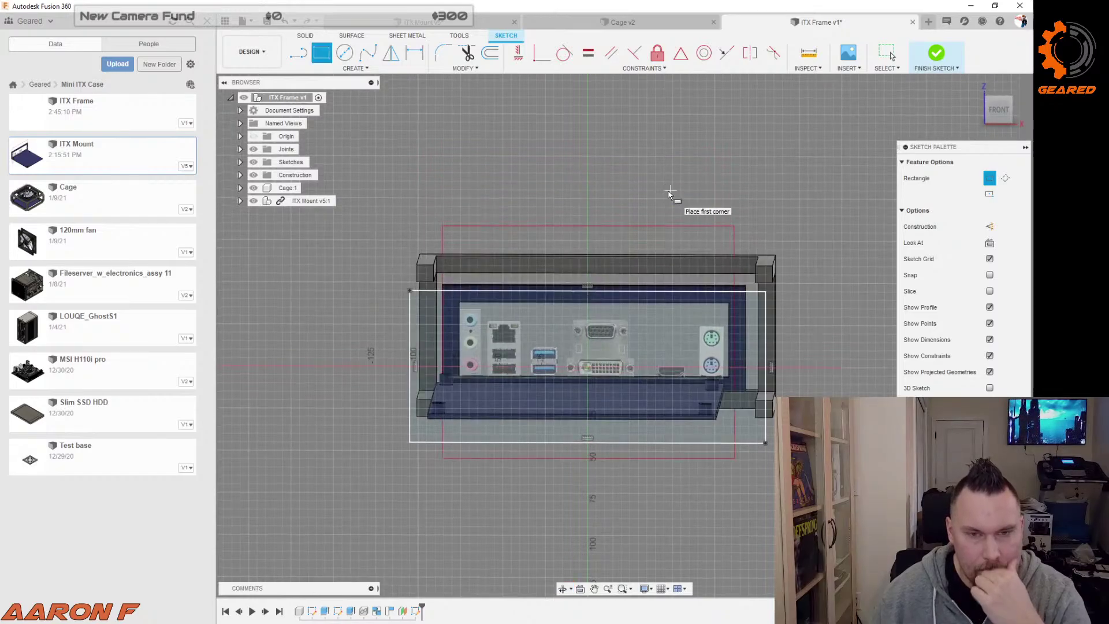
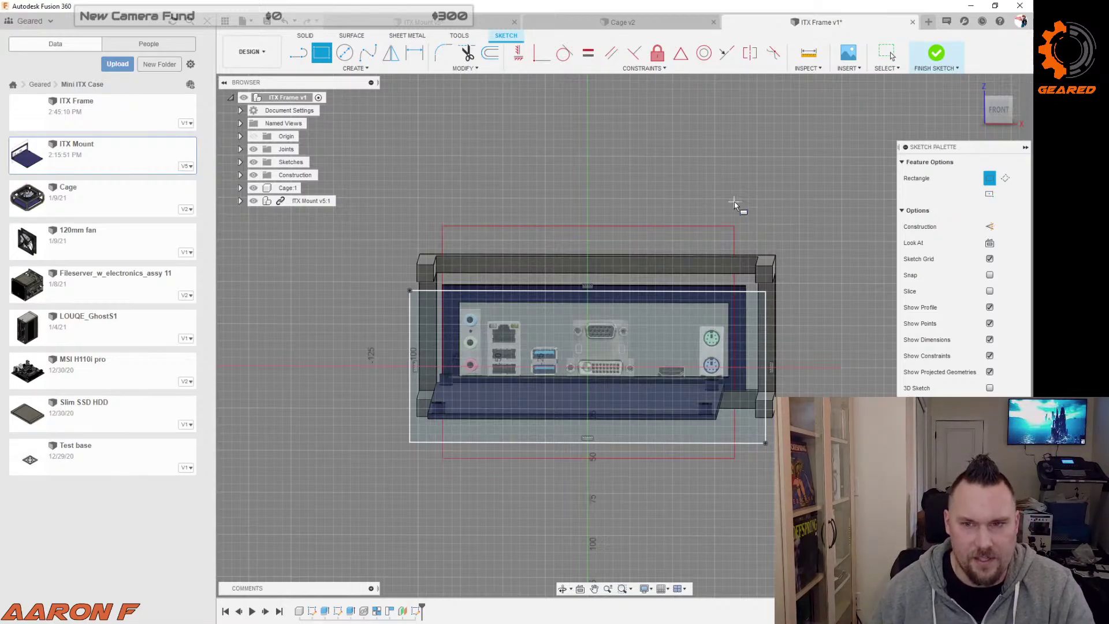
middle_click_drag(733, 202, 726, 207, "shift")
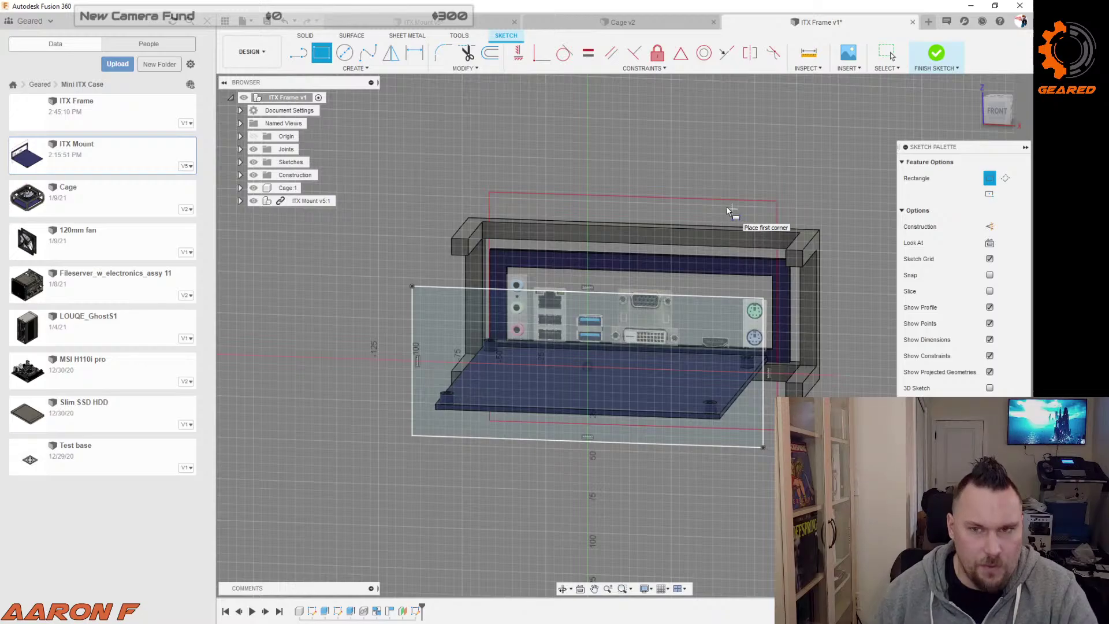
scroll(630, 201, "down", 2)
scroll(635, 204, "up", 2)
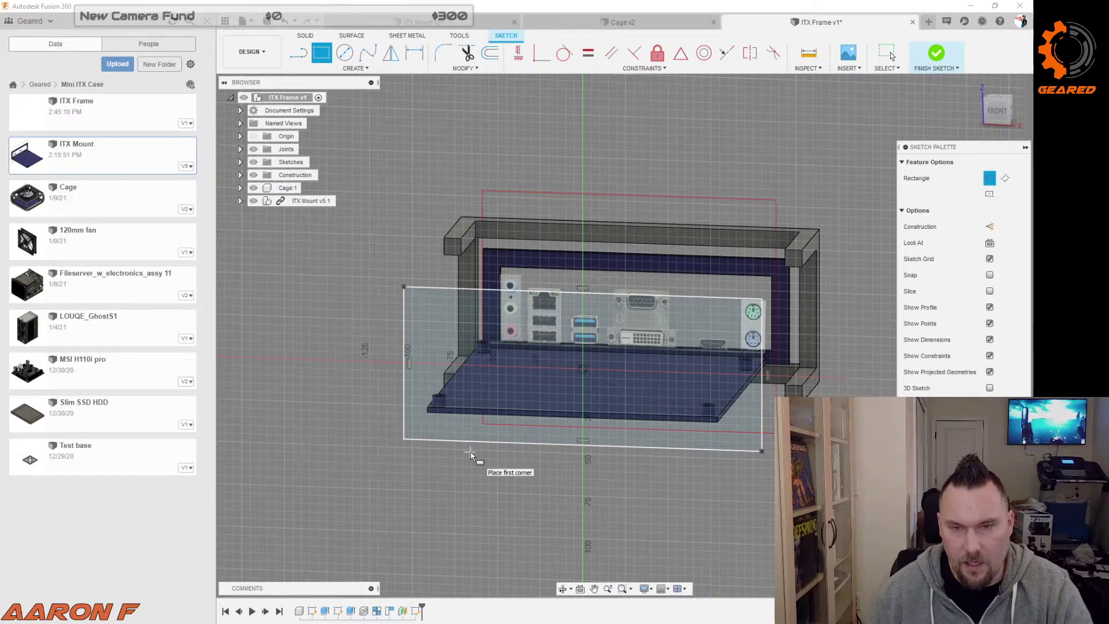
scroll(400, 416, "down", 2)
scroll(552, 434, "up", 4)
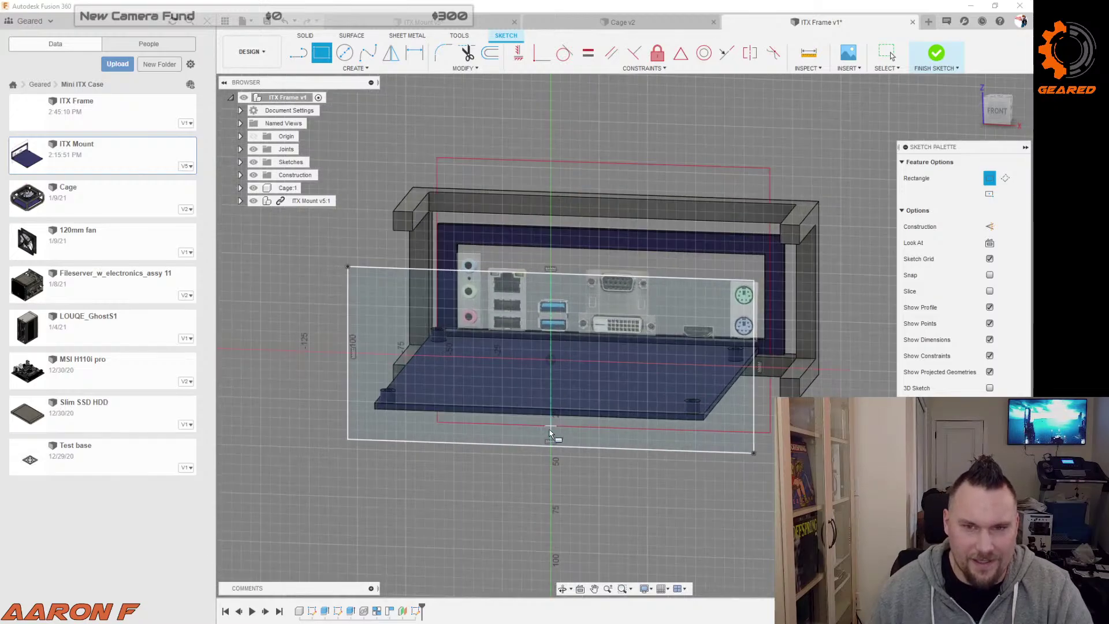
scroll(504, 447, "down", 1)
scroll(504, 448, "down", 1)
mouse_move(458, 488)
middle_mouse_down("shift")
mouse_move(480, 480)
mouse_move(458, 485)
middle_mouse_up("shift")
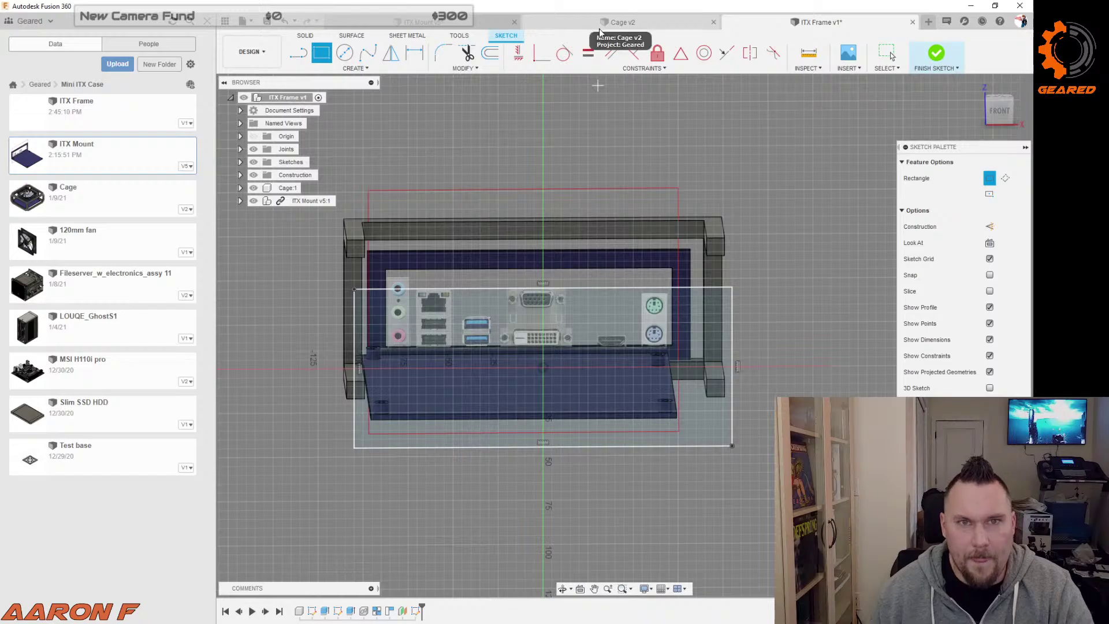
Step: Switch to the Cage design and examine the angled corners of its frame openings from several sides
left_click(621, 23)
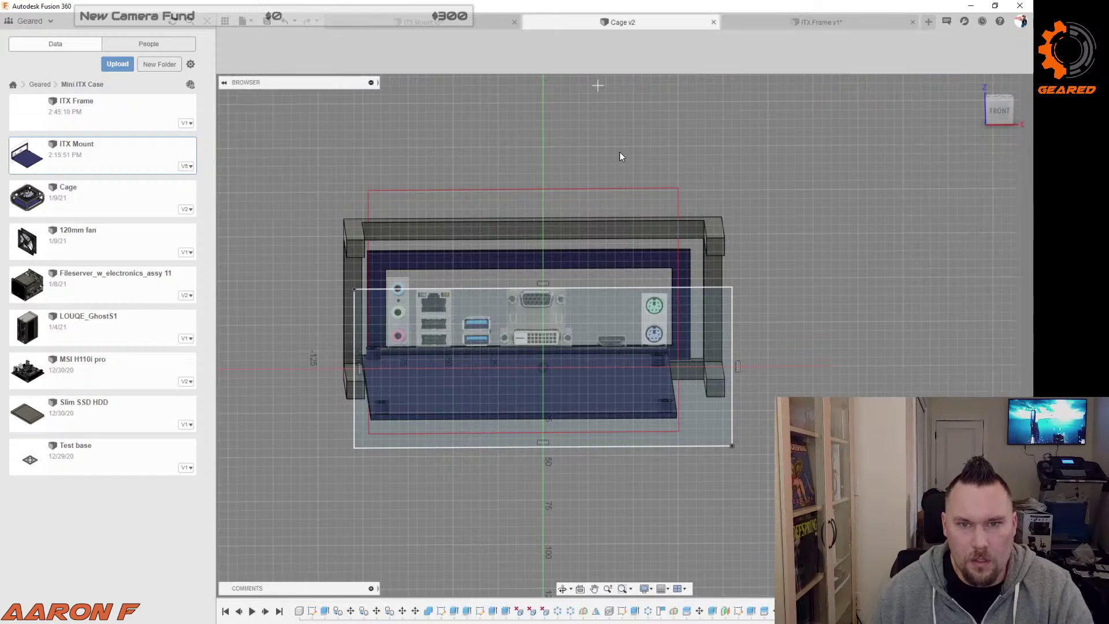
middle_click_drag(606, 388, 524, 370, "shift")
mouse_move(886, 348)
middle_mouse_down("shift")
mouse_move(894, 339)
mouse_move(883, 351)
middle_mouse_up("shift")
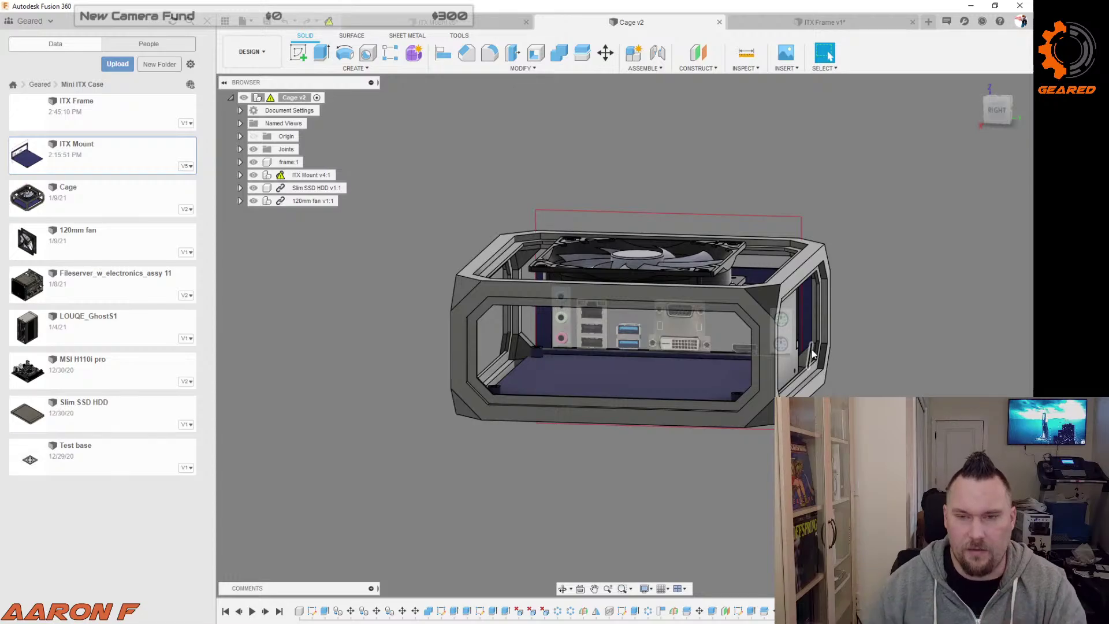
middle_click_drag(746, 397, 716, 435, "shift")
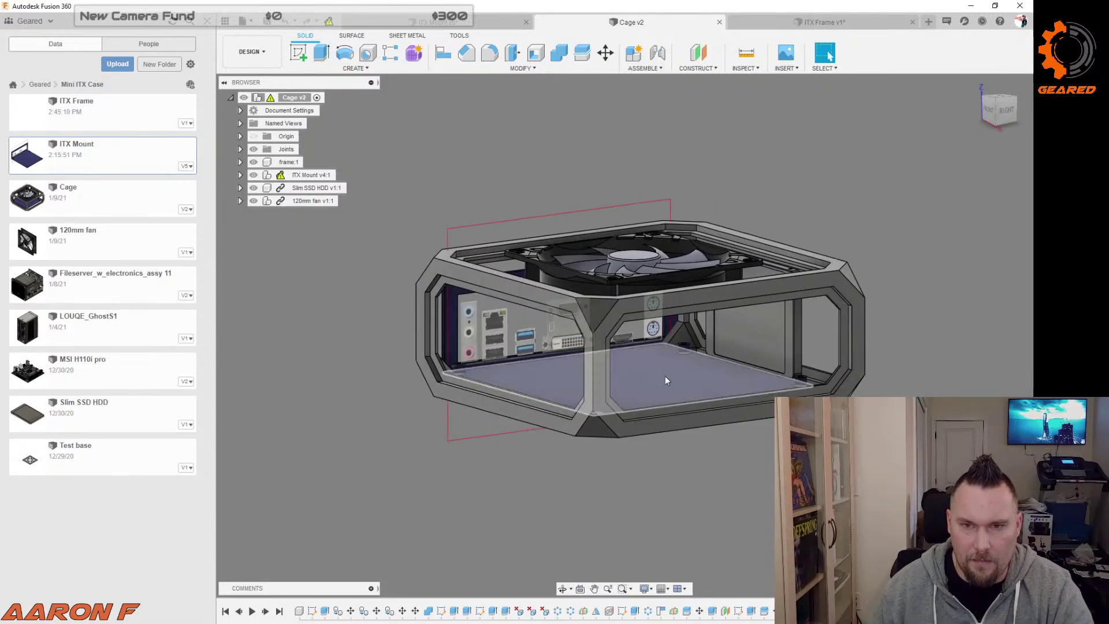
middle_click_drag(647, 368, 747, 450, "shift")
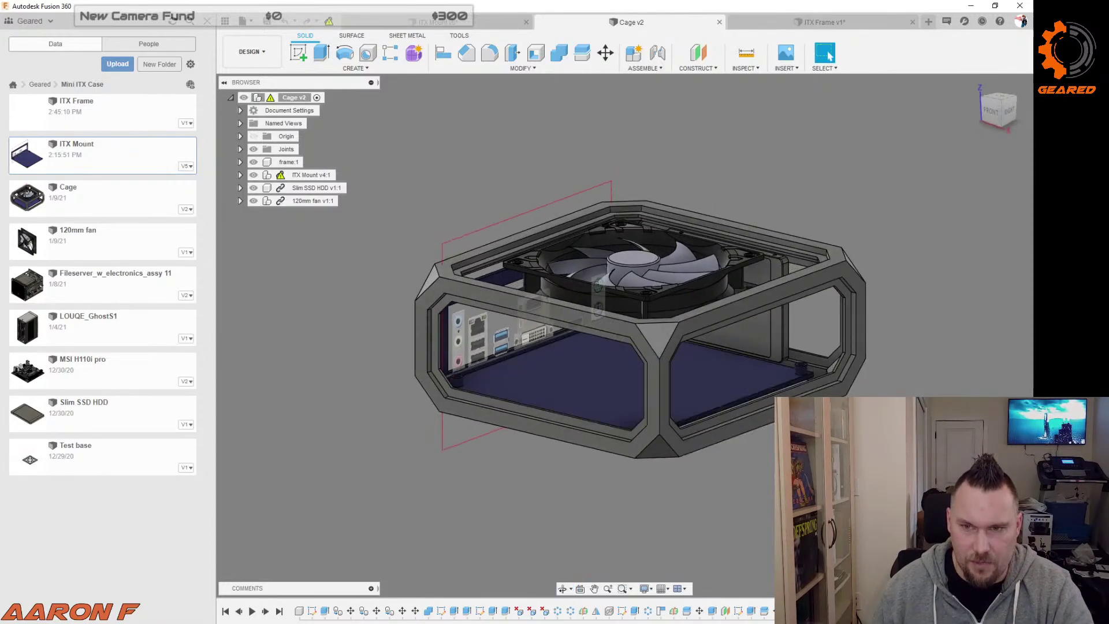
middle_click_drag(861, 452, 763, 469, "shift")
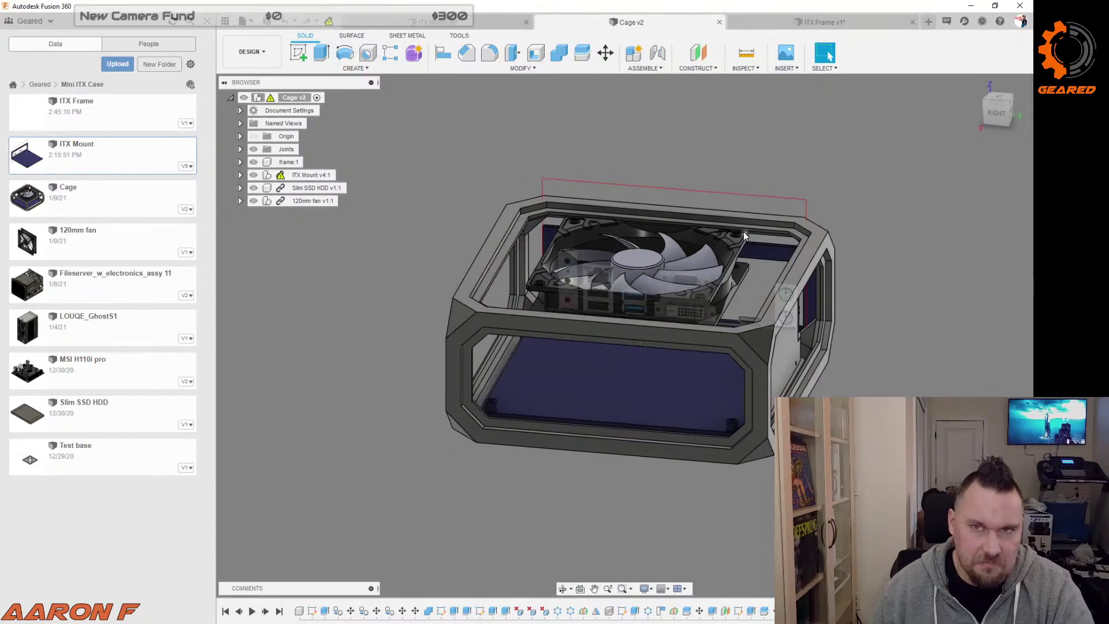
Step: Return to the ITX Frame design and offset the rectangle on the offset plane 5 mm inward
left_click(869, 22)
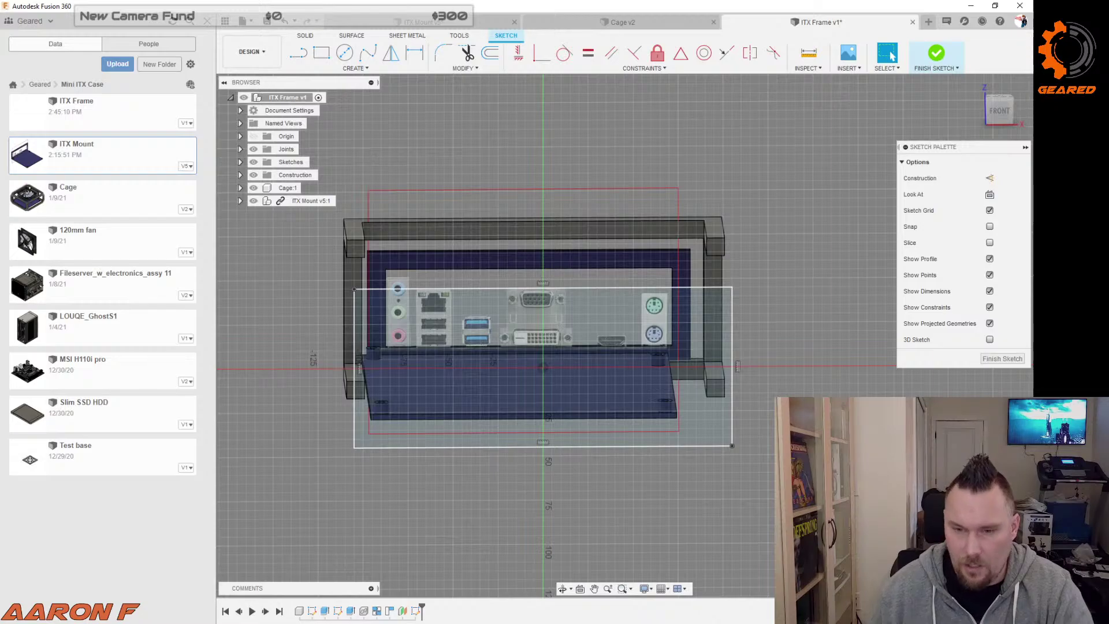
mouse_move(784, 621)
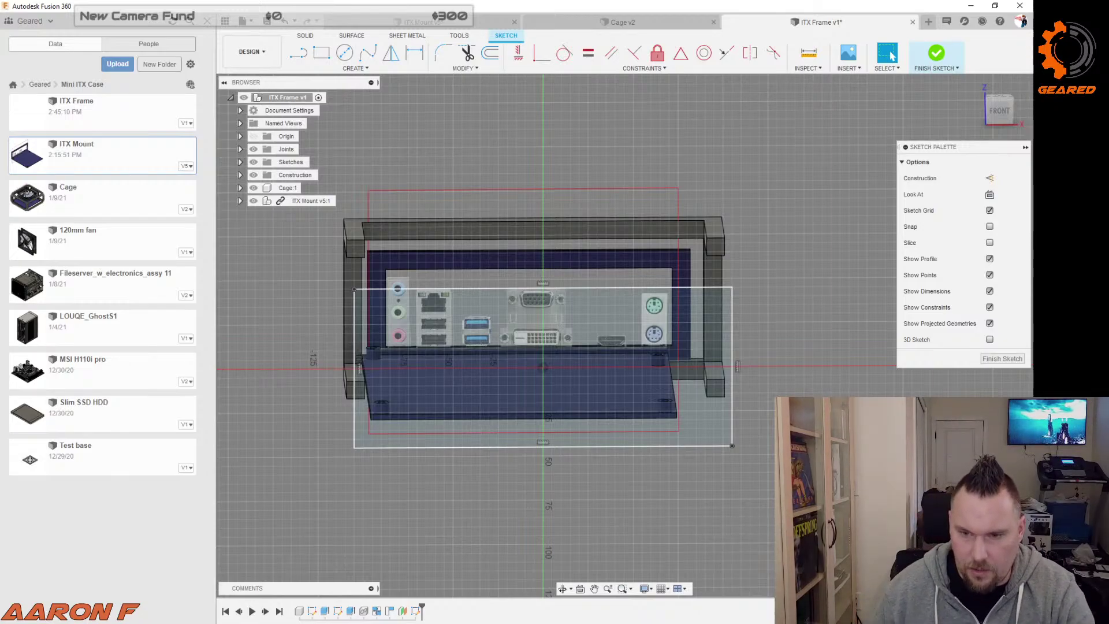
mouse_move(357, 622)
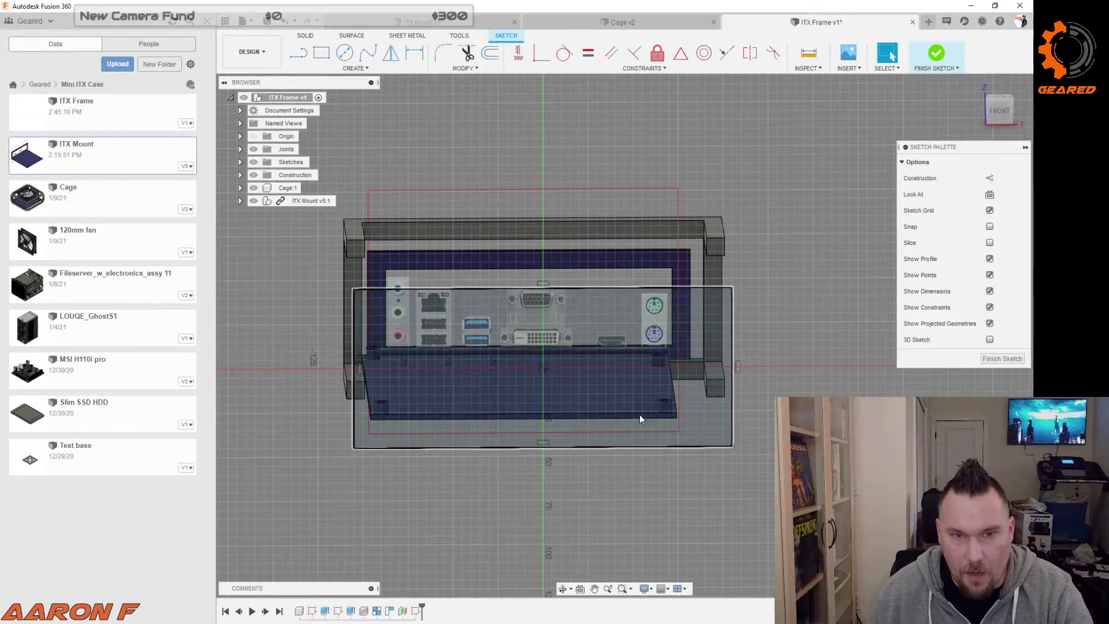
mouse_move(767, 389)
middle_mouse_down("shift")
mouse_move(809, 439)
mouse_move(775, 395)
middle_mouse_up("shift")
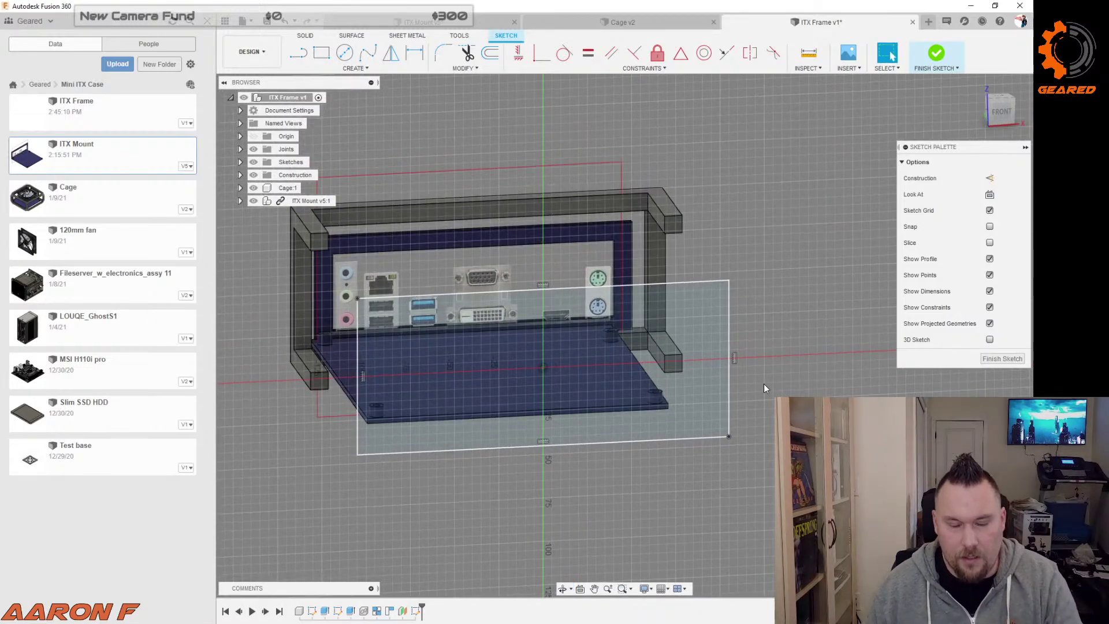
middle_click_drag(776, 340, 759, 339, "shift")
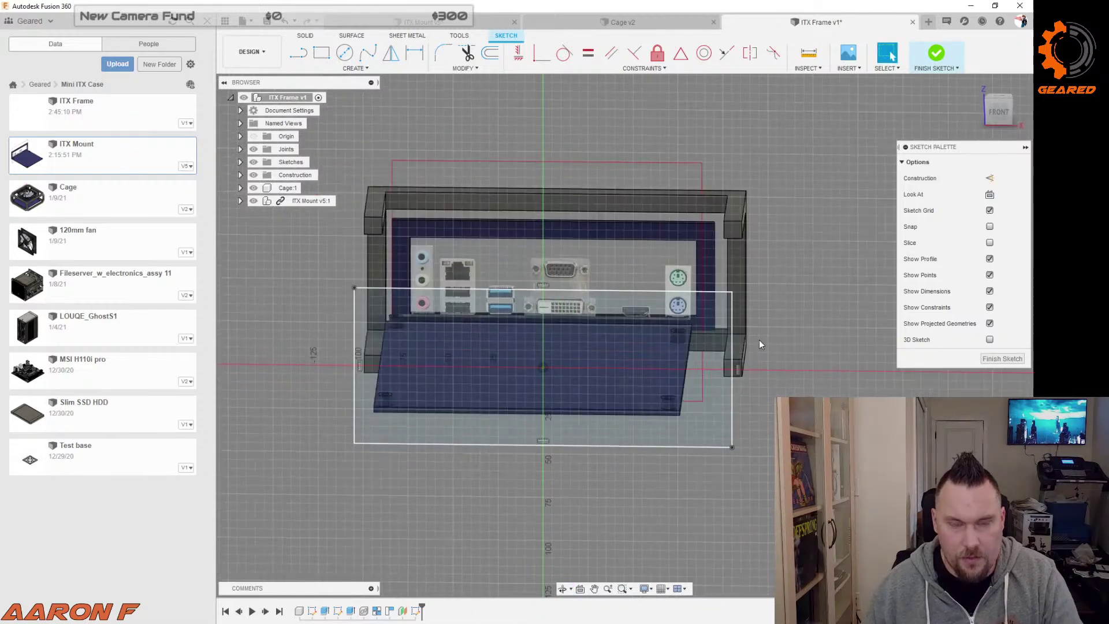
left_click(680, 337)
double_click(734, 357)
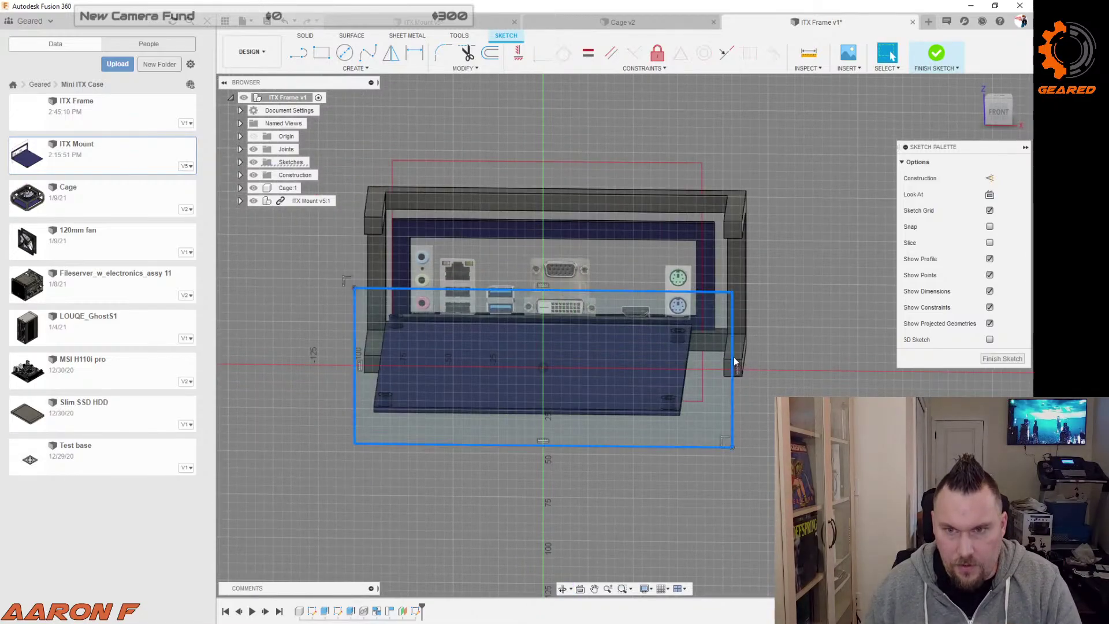
key("o")
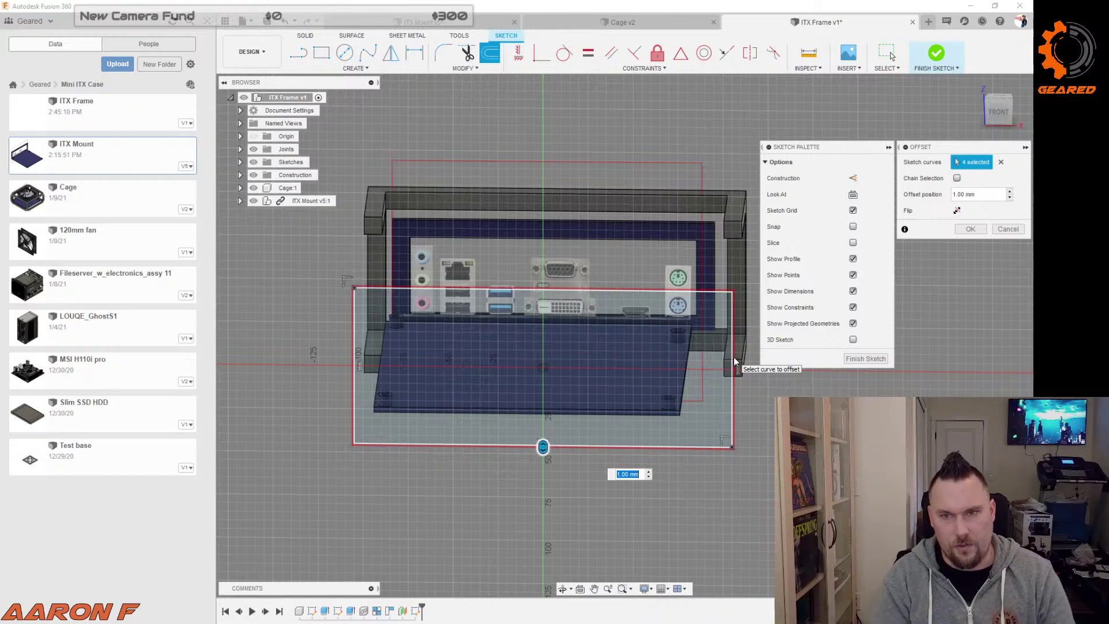
type("5")
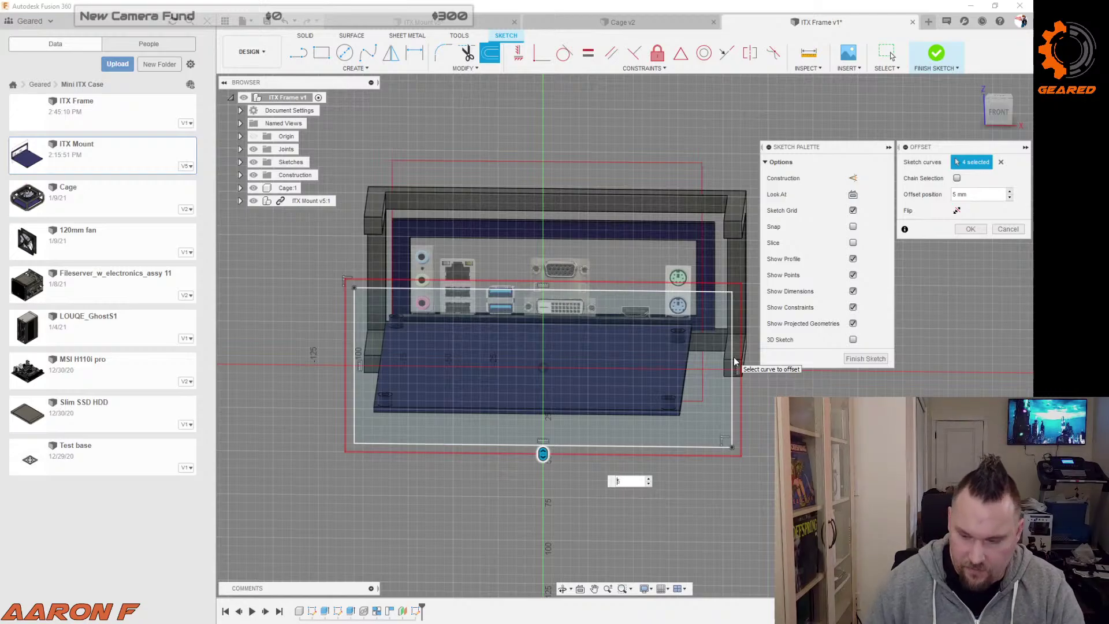
key("Return")
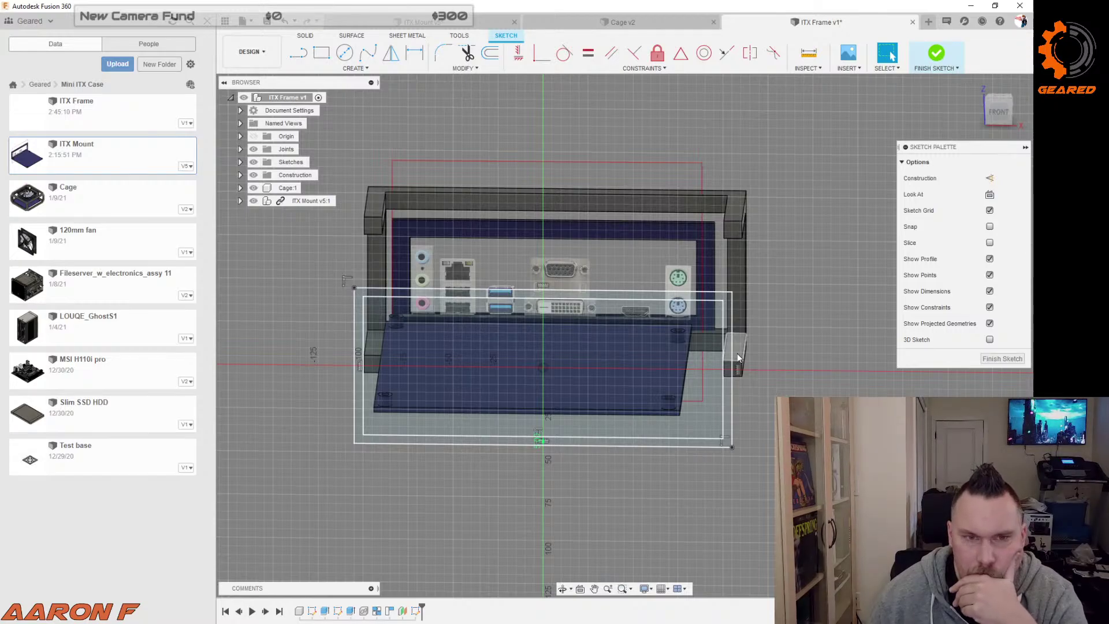
Step: Draw diagonal lines across the inner rectangle's upper-right and lower-right corners, about 21 mm and 30 mm long
key("l")
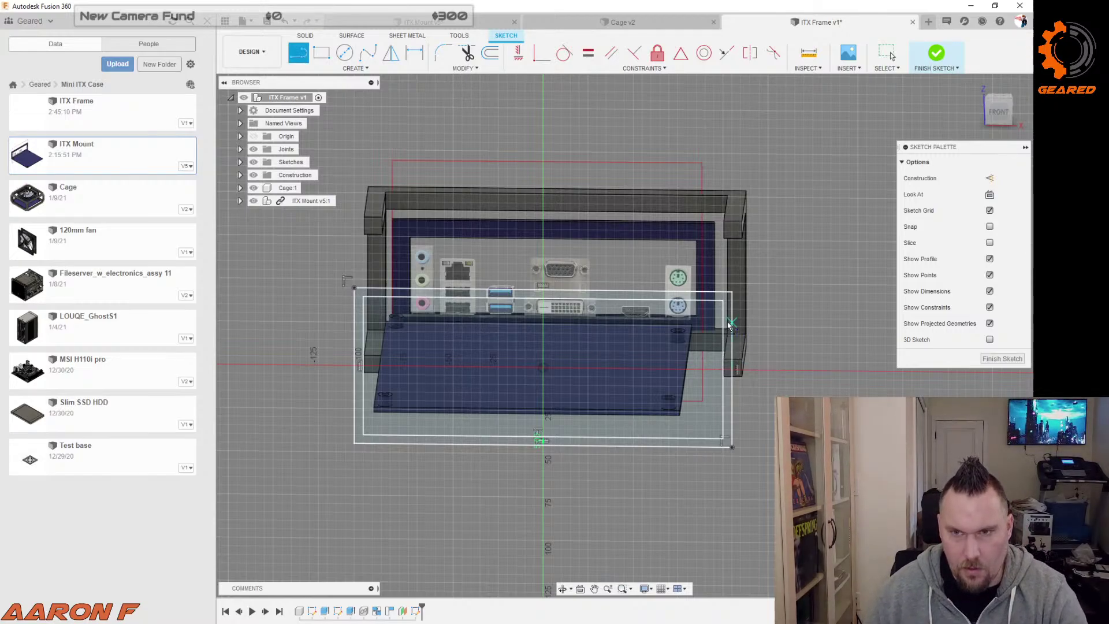
left_click(716, 325)
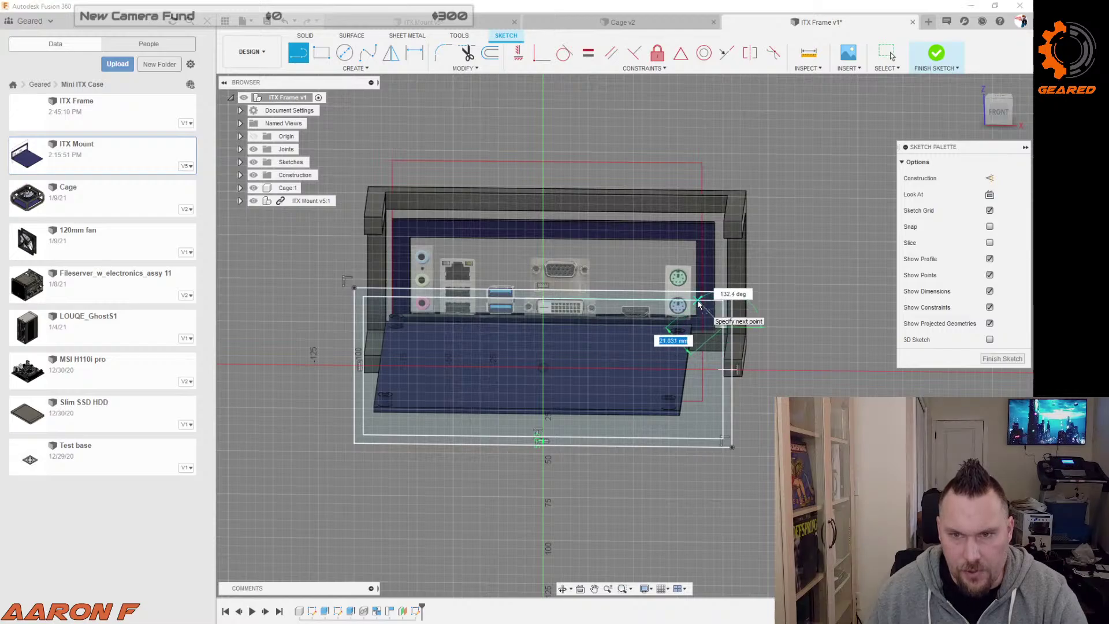
double_click(697, 300)
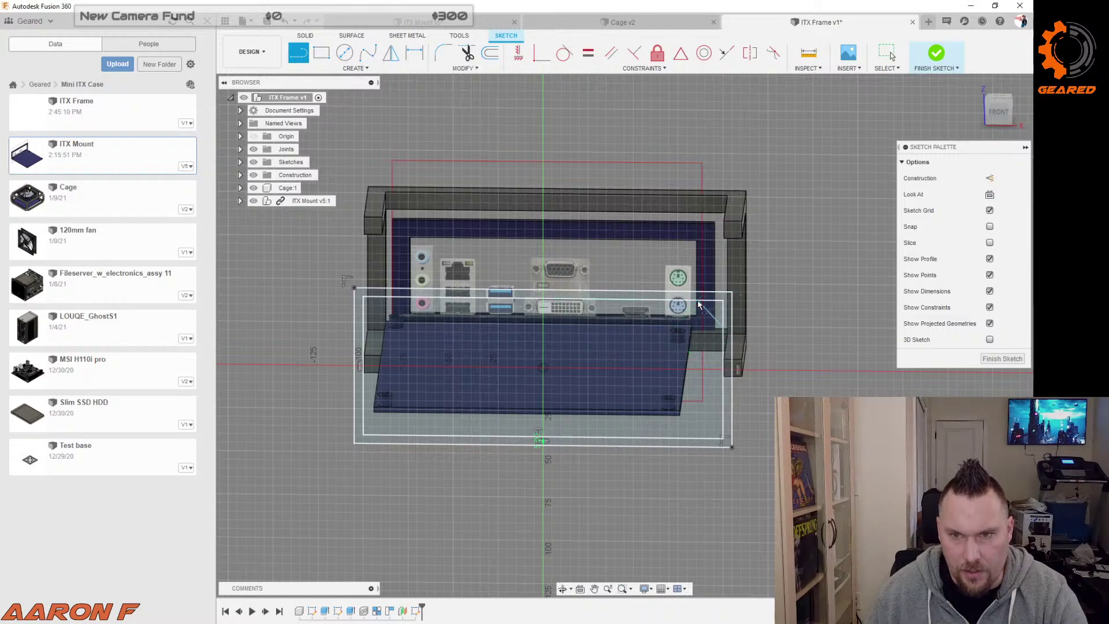
left_click(722, 404)
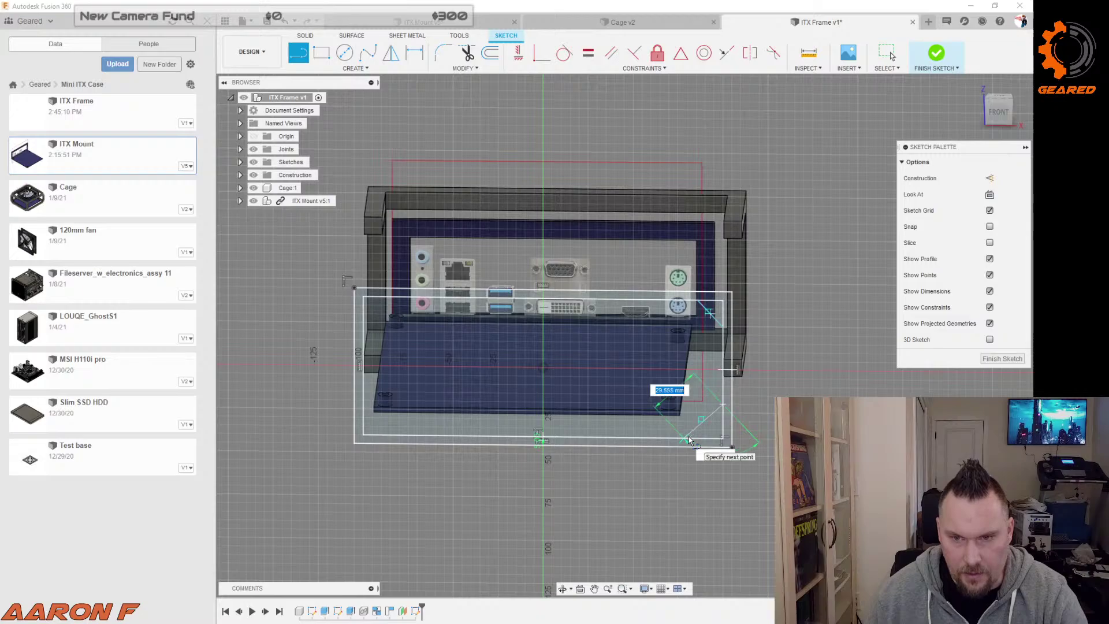
double_click(689, 440)
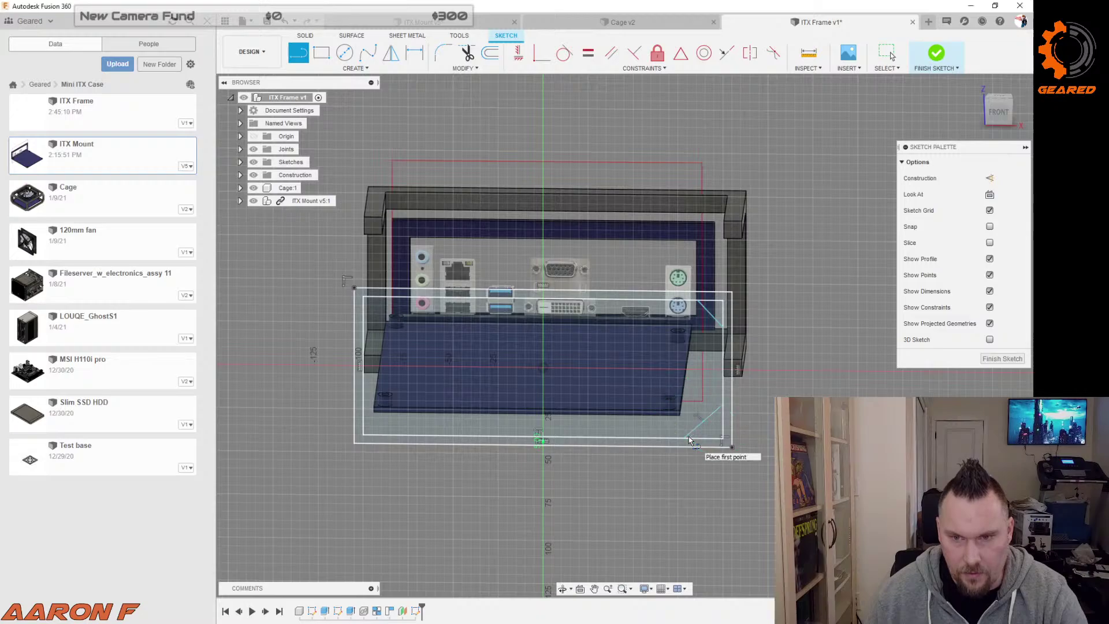
left_click(397, 433)
double_click(364, 408)
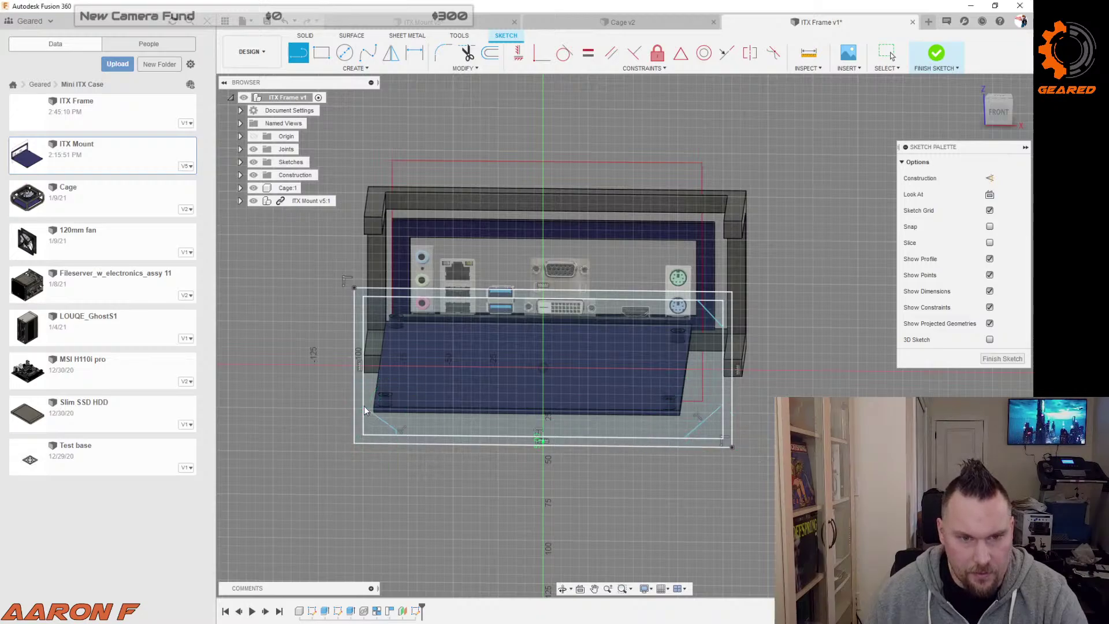
scroll(404, 432, "up", 5)
key("Escape")
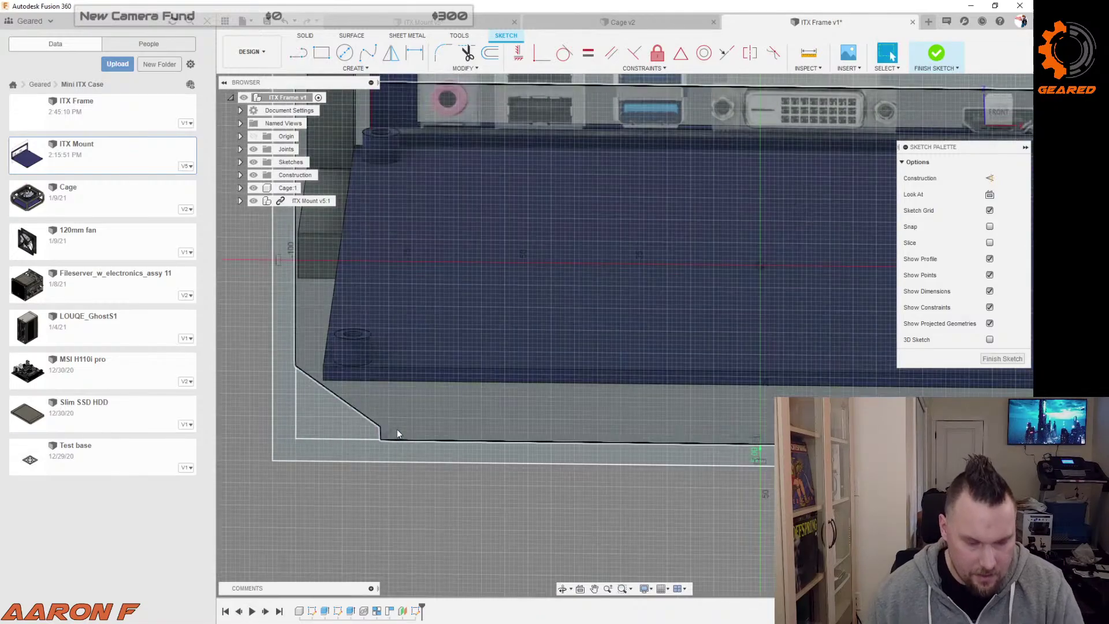
key("ctrl+z")
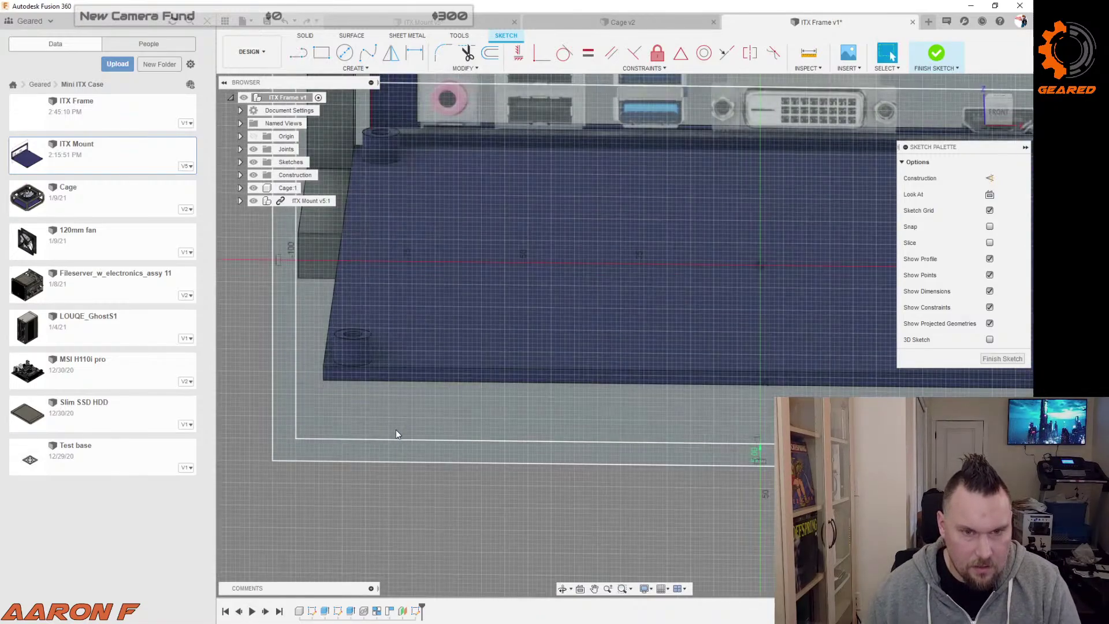
Step: Draw diagonal lines across the inner rectangle's lower-left and upper-left corners, the upper one about 19 mm long
key("l")
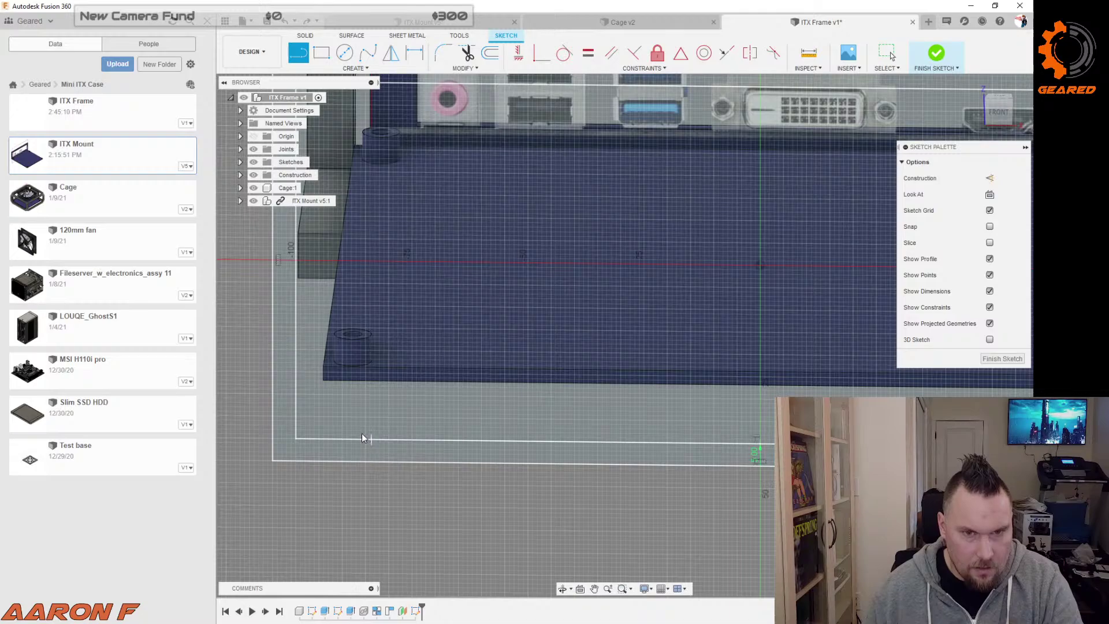
left_click(372, 440)
scroll(337, 418, "down", 3)
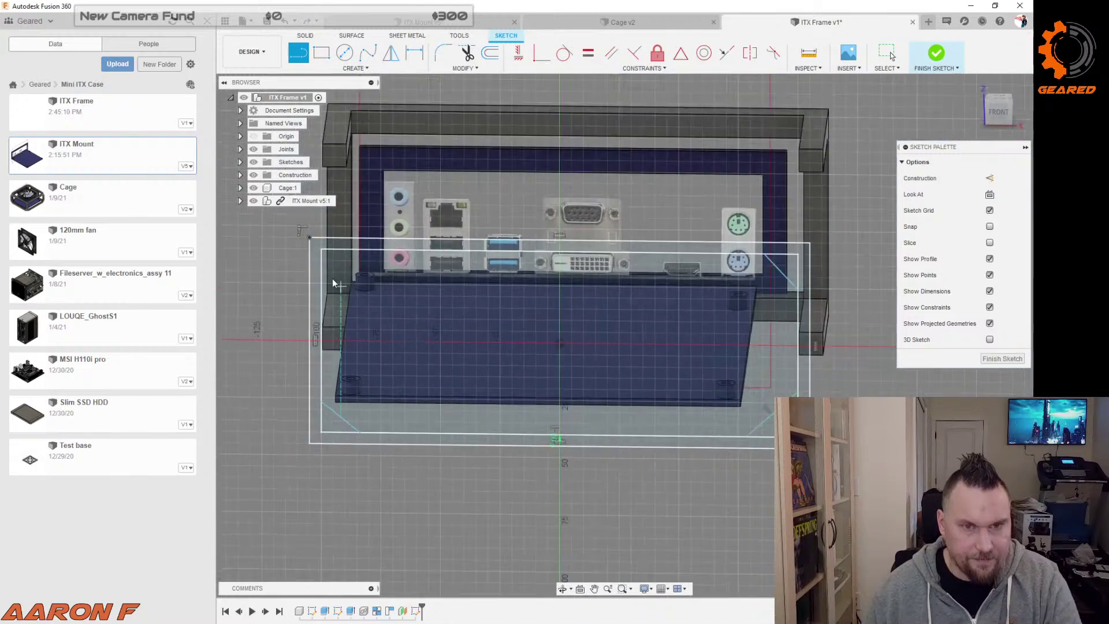
scroll(320, 275, "up", 4)
left_click(314, 283)
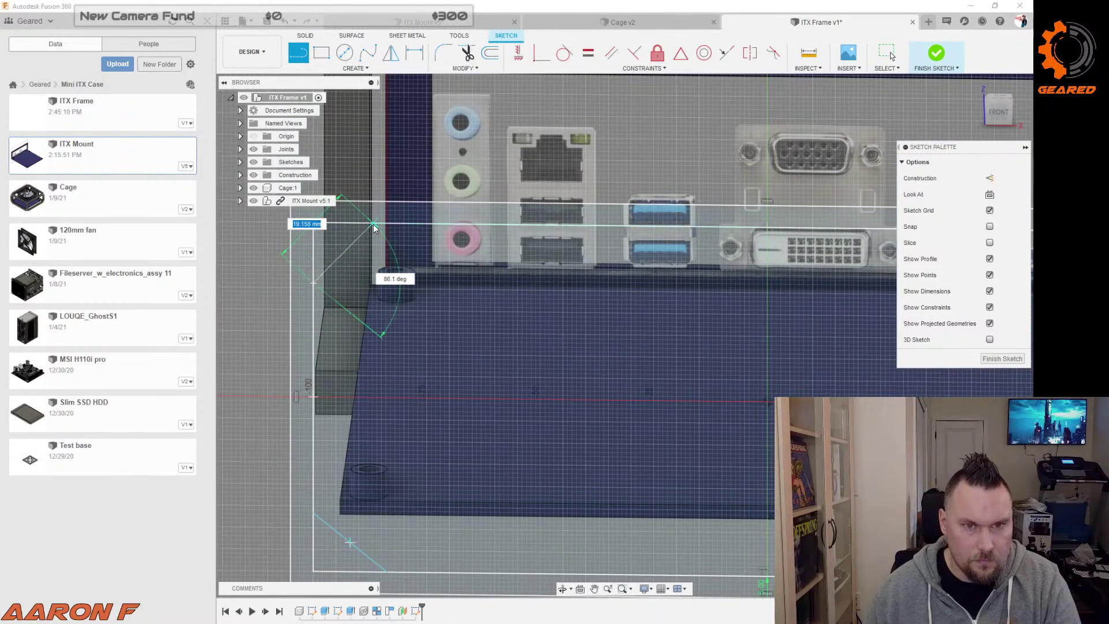
left_click(373, 224)
scroll(471, 326, "down", 2)
scroll(471, 326, "down", 2)
scroll(624, 324, "up", 2)
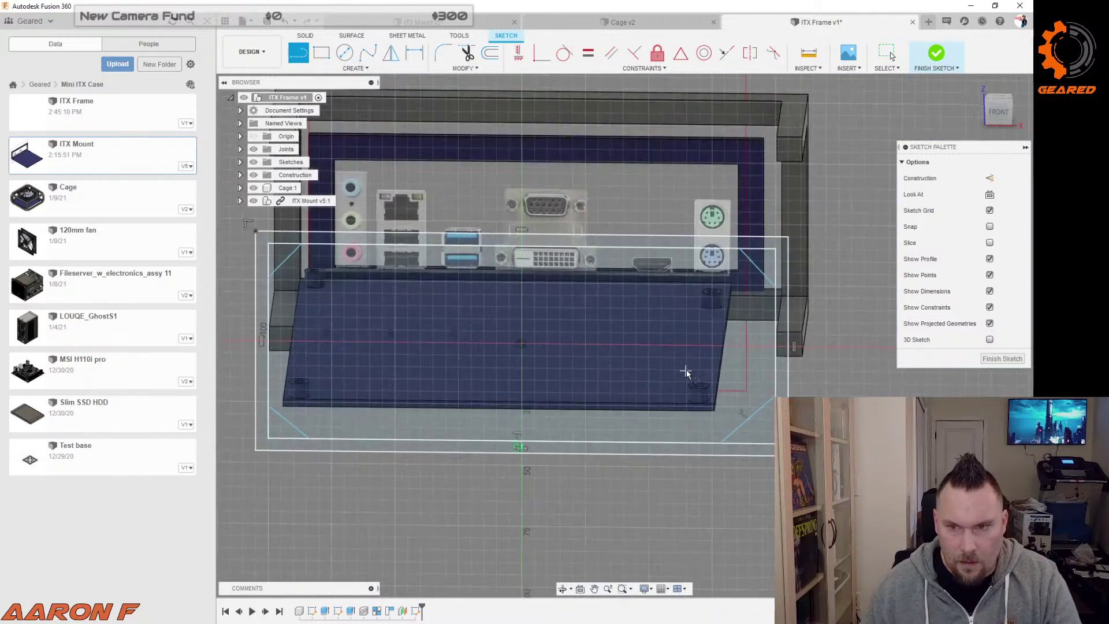
scroll(748, 410, "down", 1)
scroll(763, 405, "up", 2)
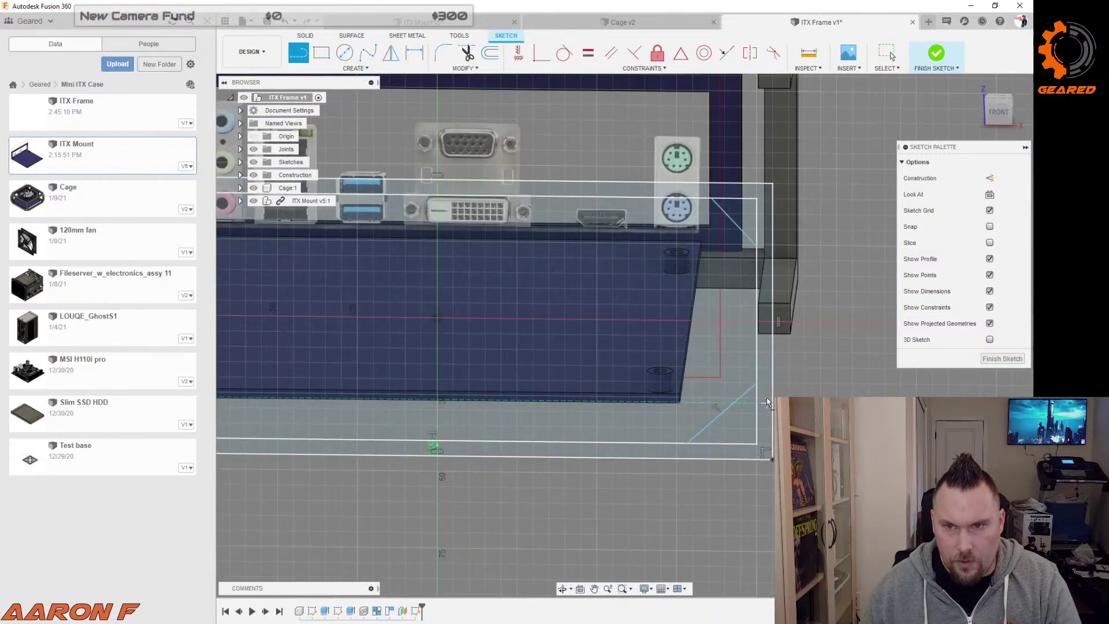
key("Escape")
Step: Delete the lower-right corner diagonal and dimension the upper-right one at 45 degrees to the inner rectangle's vertical side
left_click(726, 408)
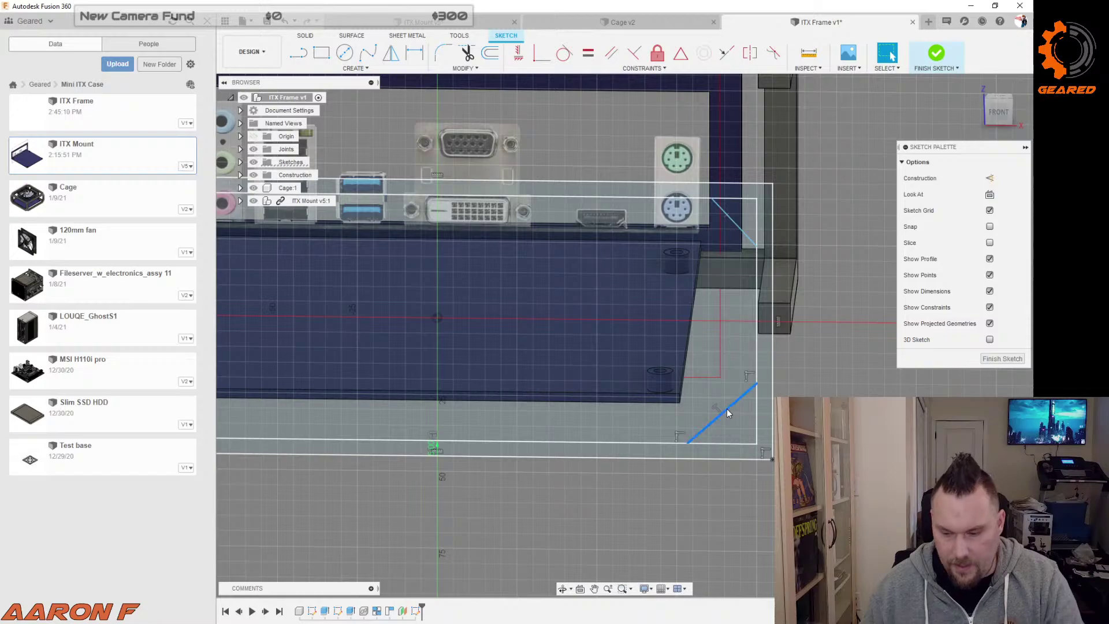
key("d")
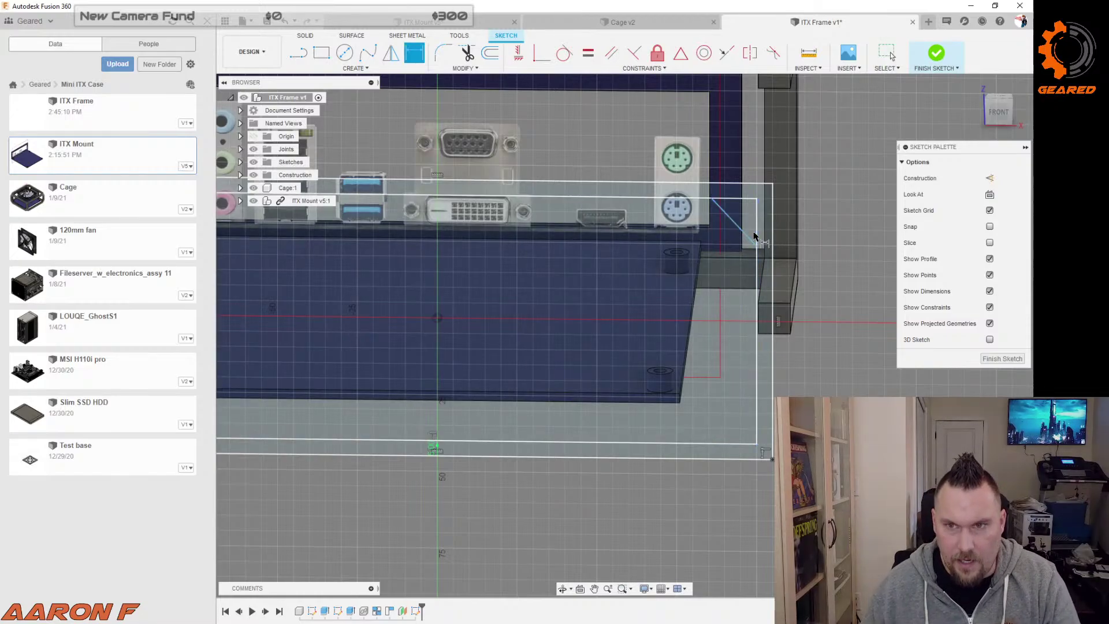
left_click(757, 236)
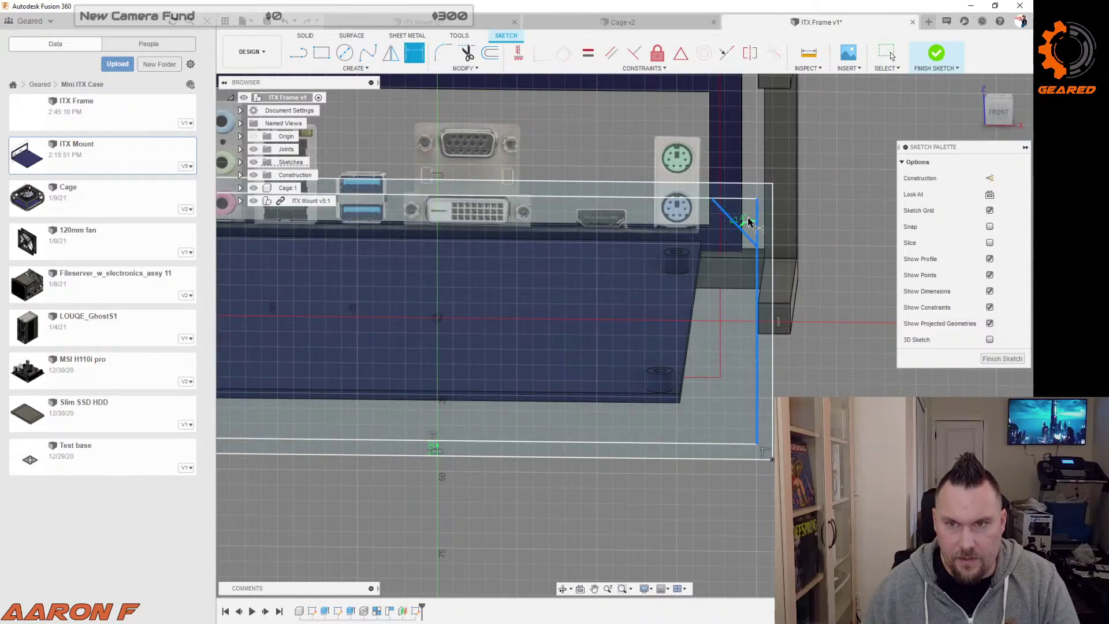
left_click(739, 226)
left_click(721, 152)
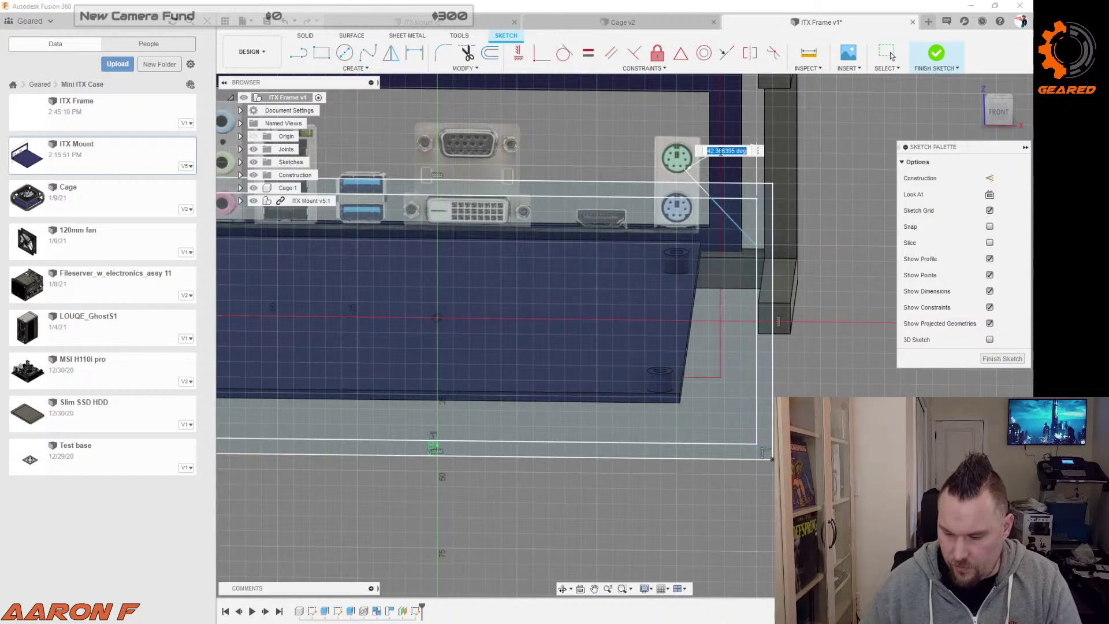
type("45")
key("Return")
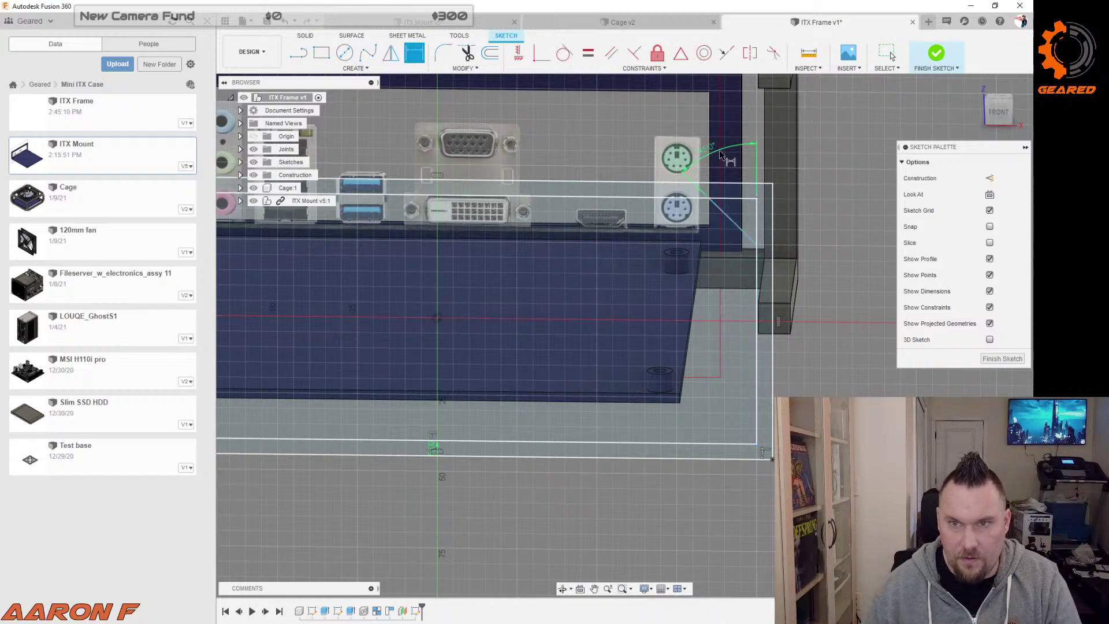
Step: Dimension the upper-right corner diagonal to a length of 20 mm
left_click(738, 236)
left_click(725, 241)
type("2")
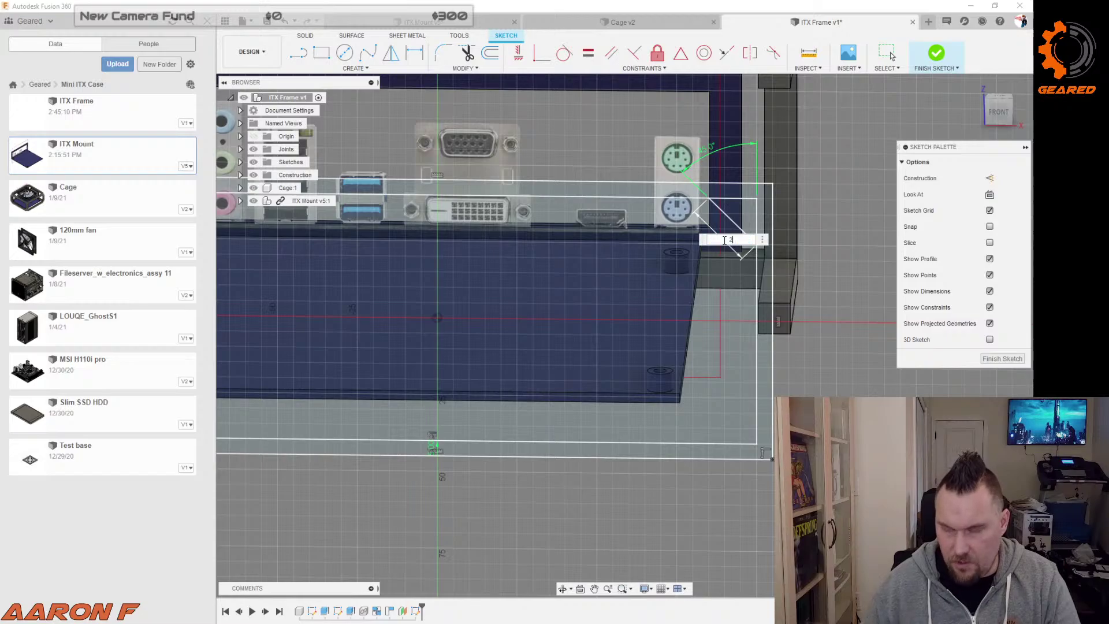
type("0")
key("Return")
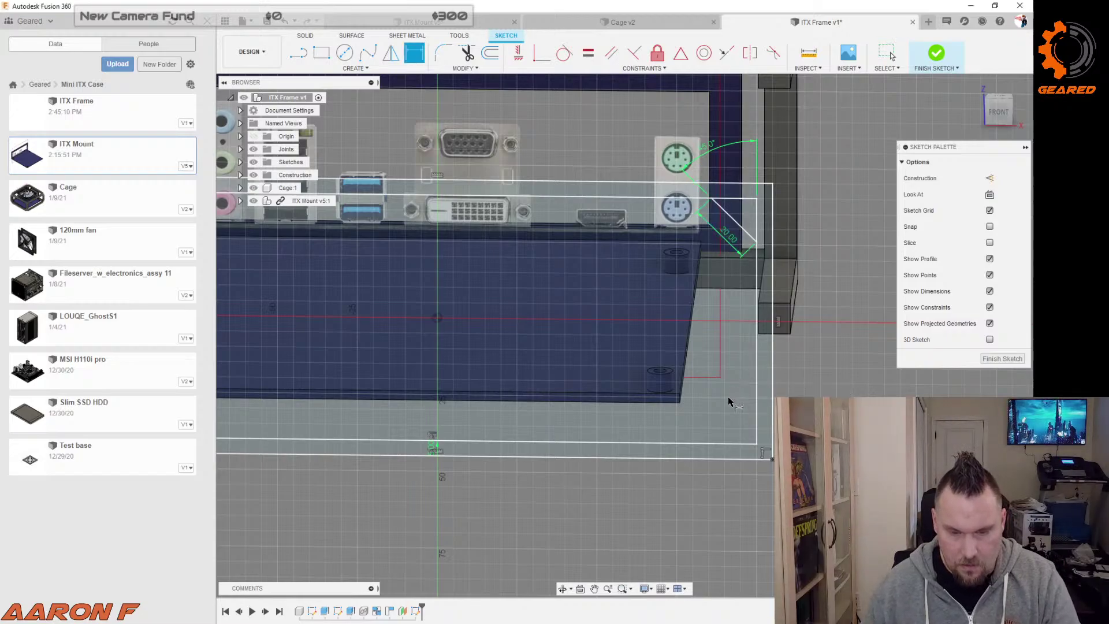
Step: Draw a diagonal line across the inner rectangle's lower-right corner, from its vertical side to its lower side
key("l")
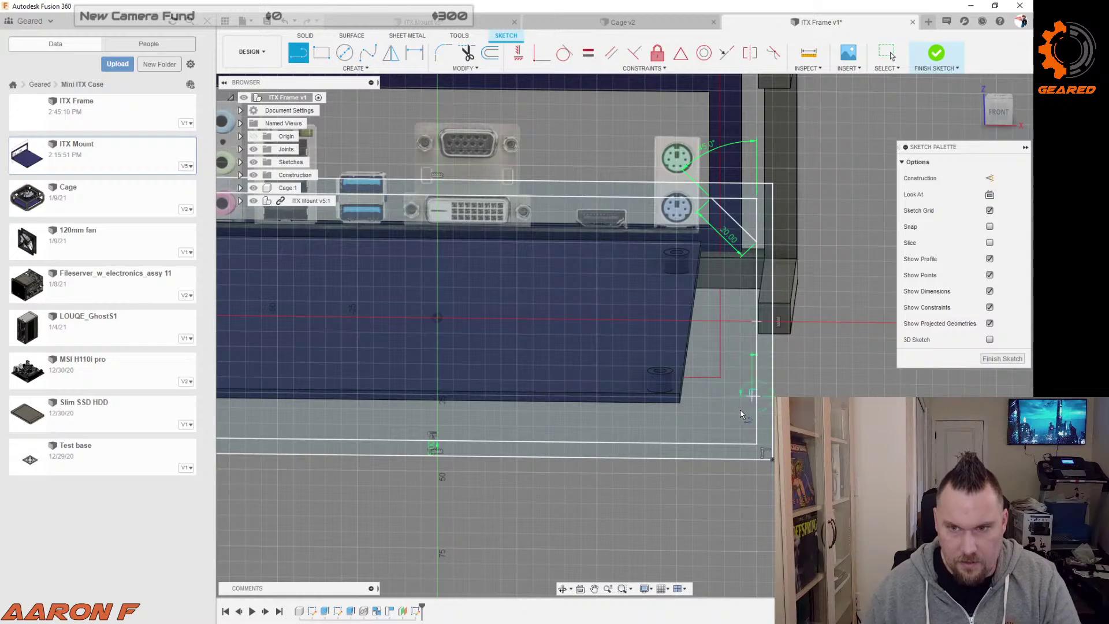
left_click(755, 396)
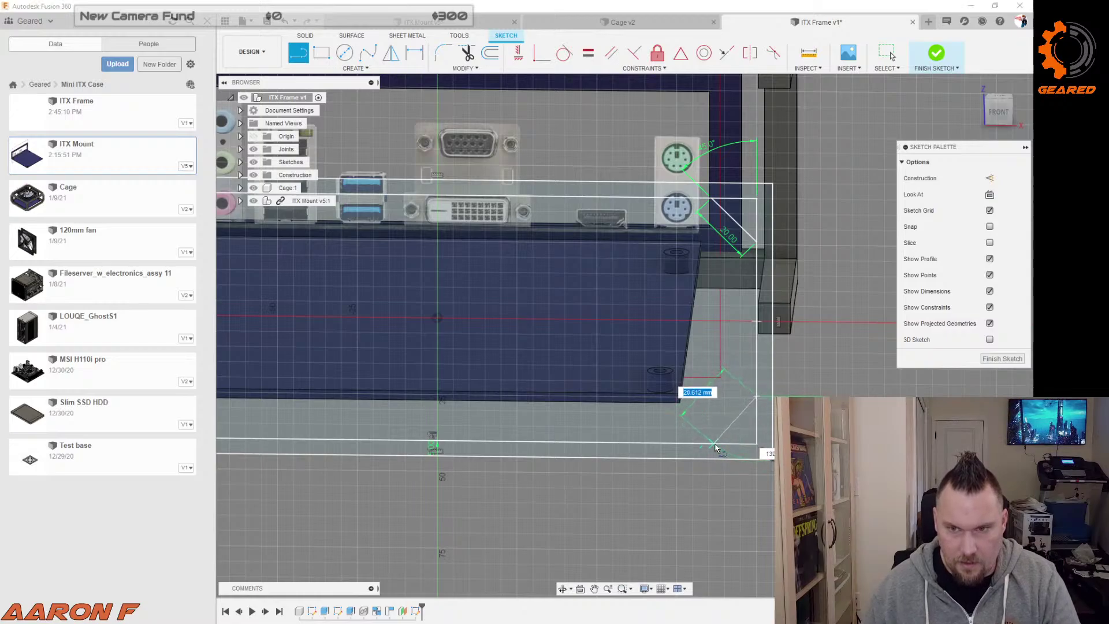
left_click(707, 446)
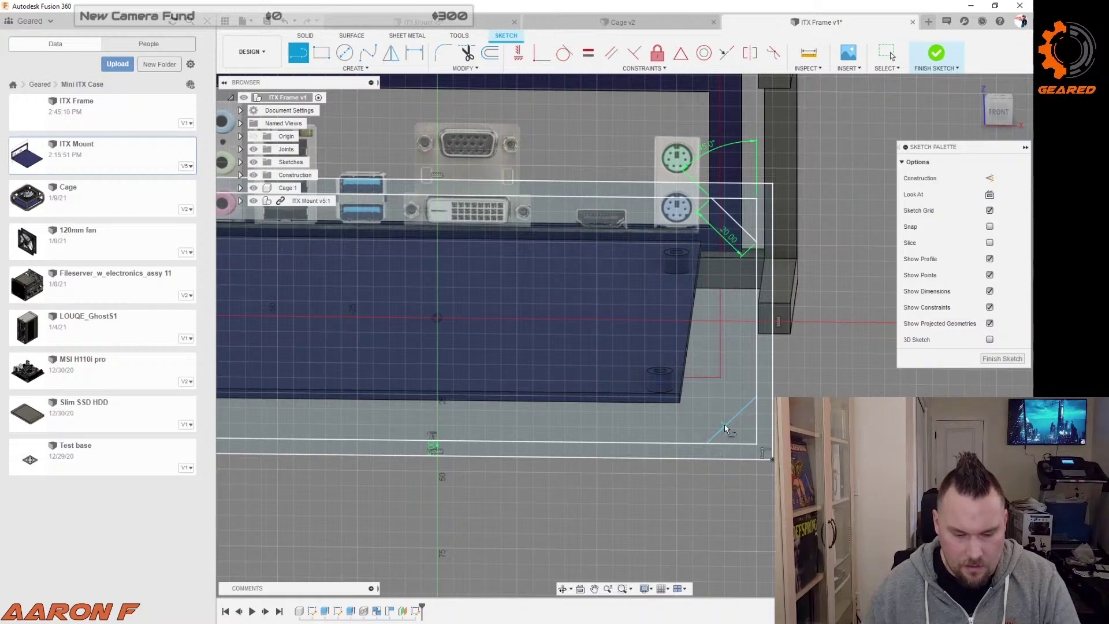
Step: Dimension the lower-right corner diagonal along its own direction to a length of 20 mm
key("d")
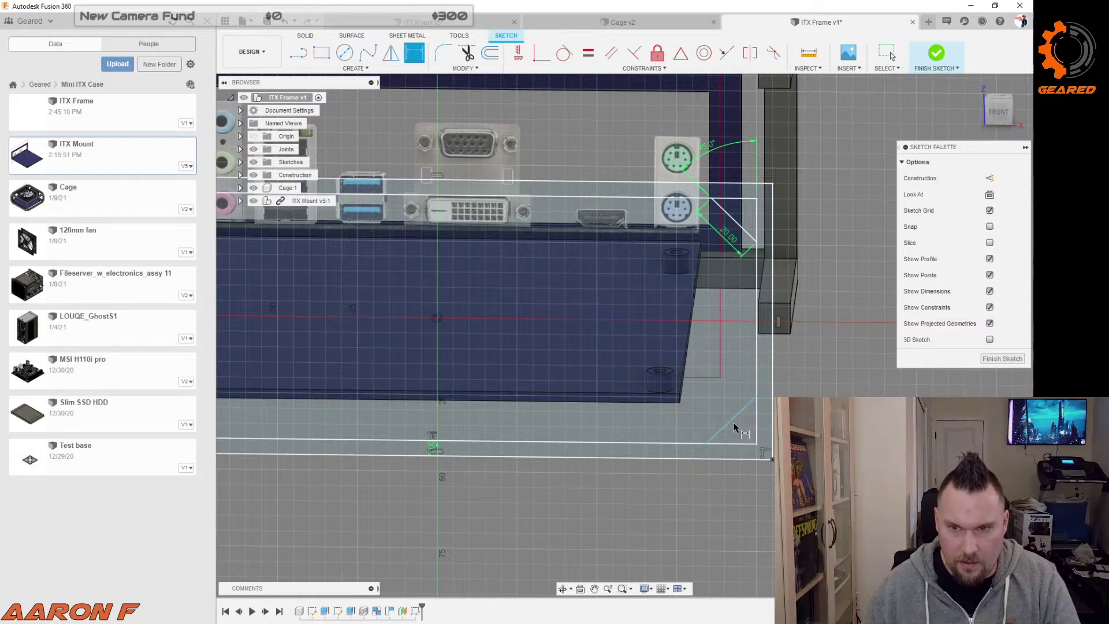
left_click(731, 419)
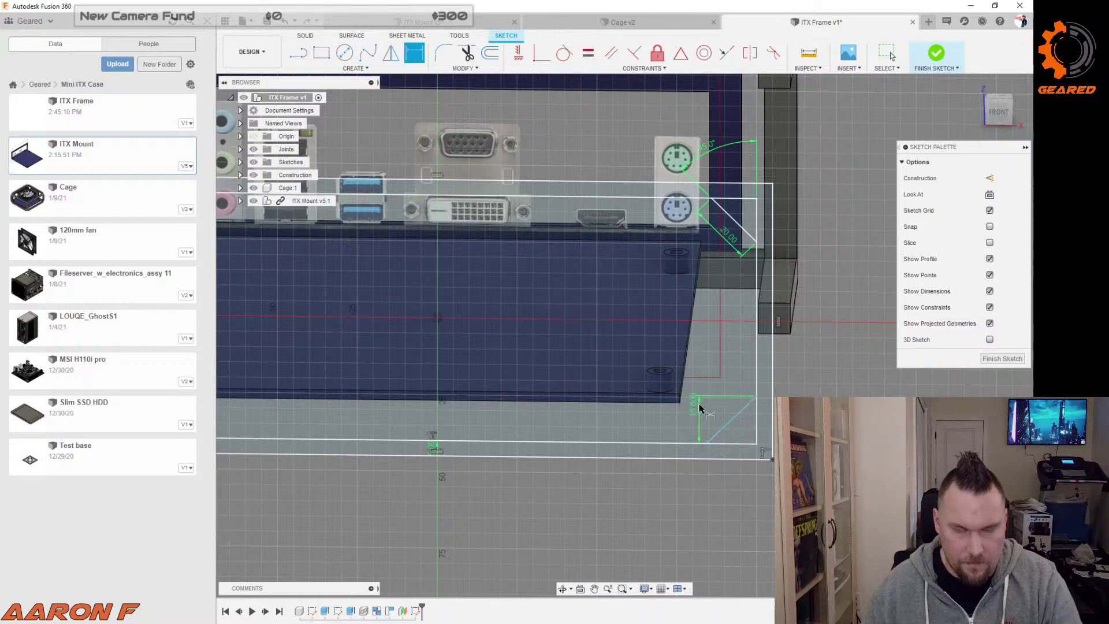
left_click(698, 408)
key("ctrl+z")
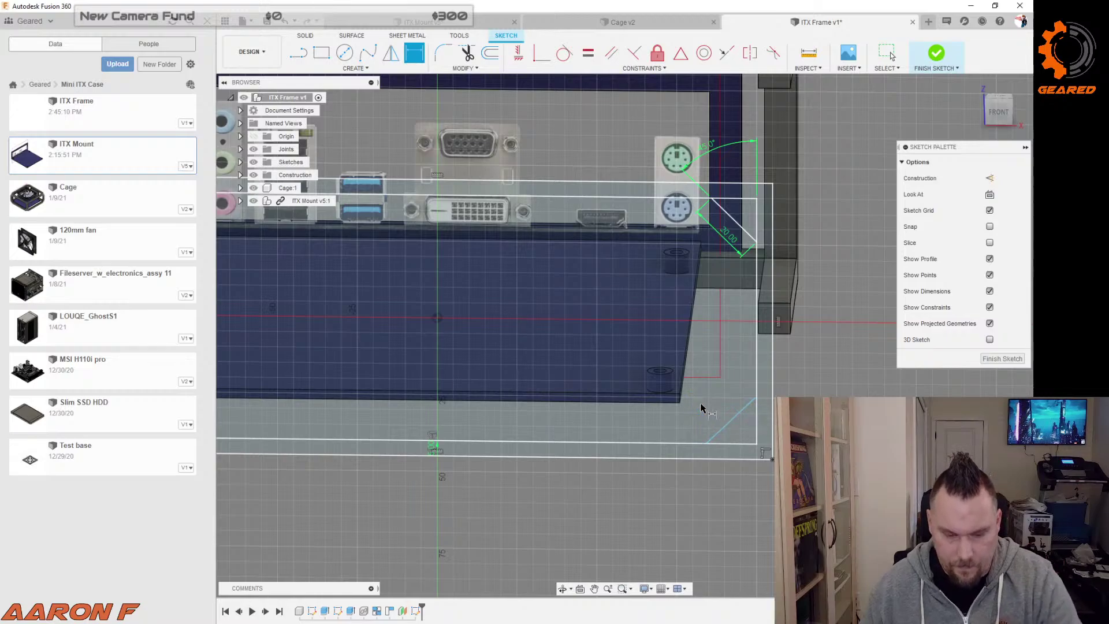
left_click(729, 424)
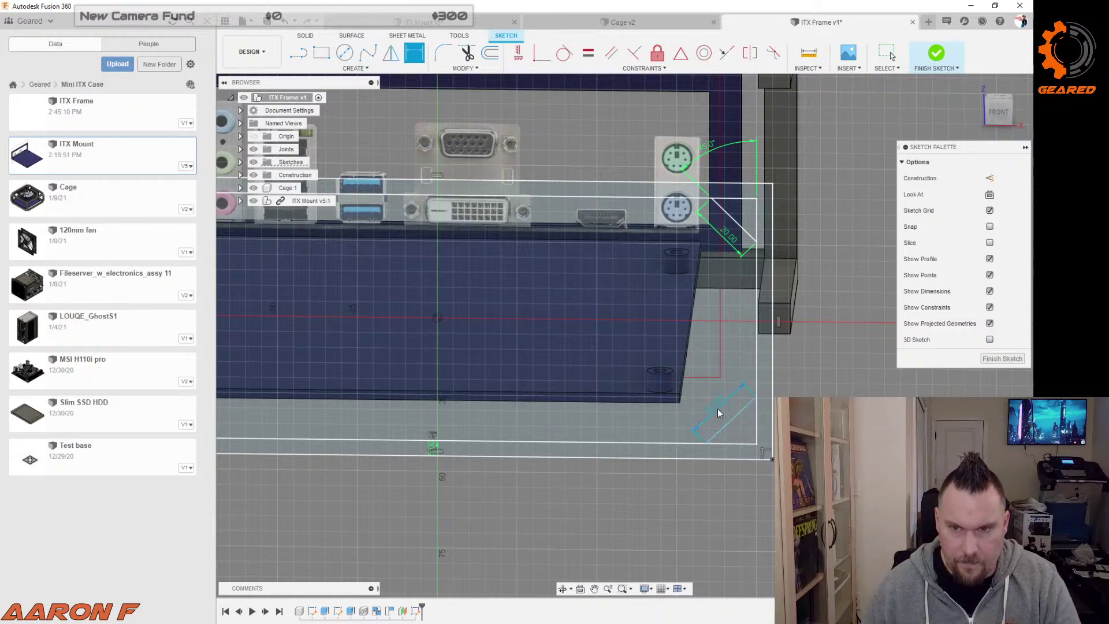
left_click(717, 411)
type("20")
key("Return")
key("Escape")
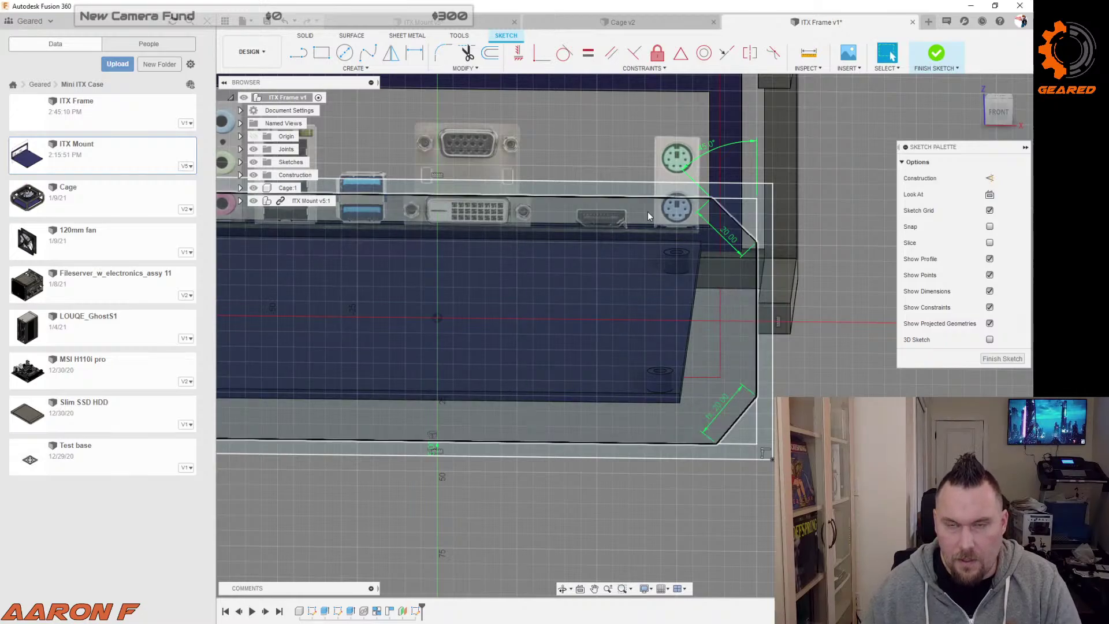
Step: Constrain the lower-right corner diagonal perpendicular to the upper-right corner diagonal
left_click(635, 53)
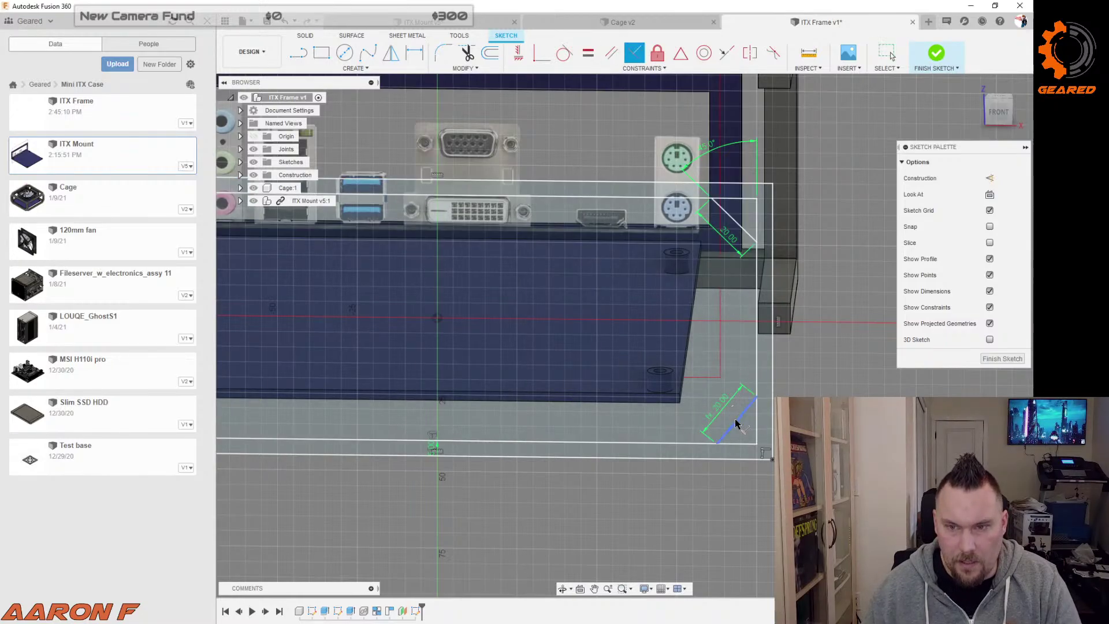
left_click(737, 424)
left_click(742, 234)
scroll(726, 290, "down", 3)
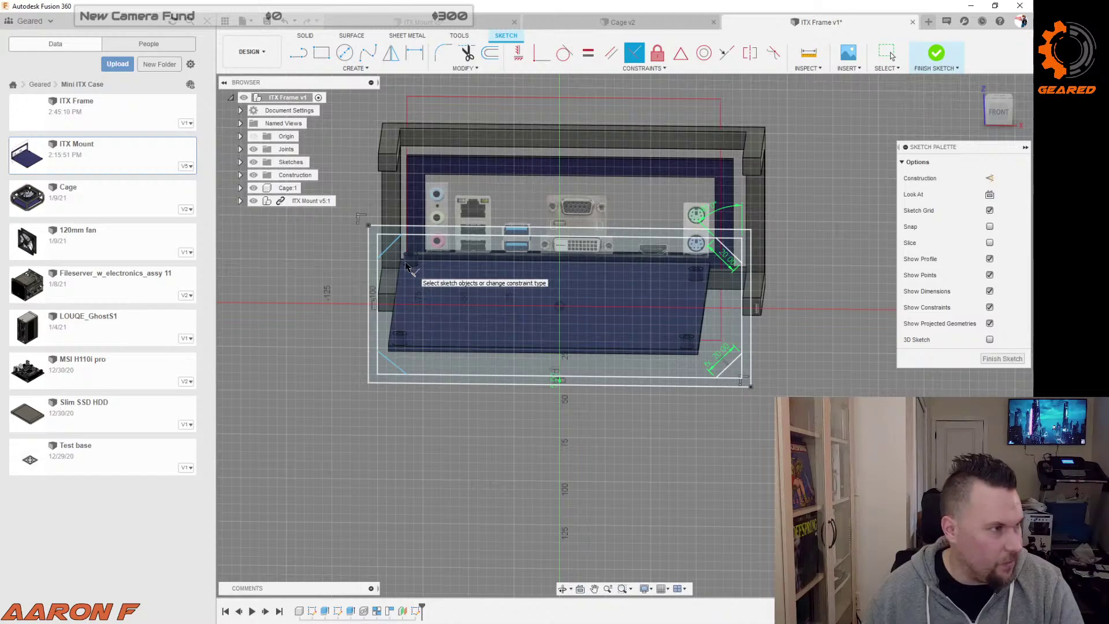
key("Escape")
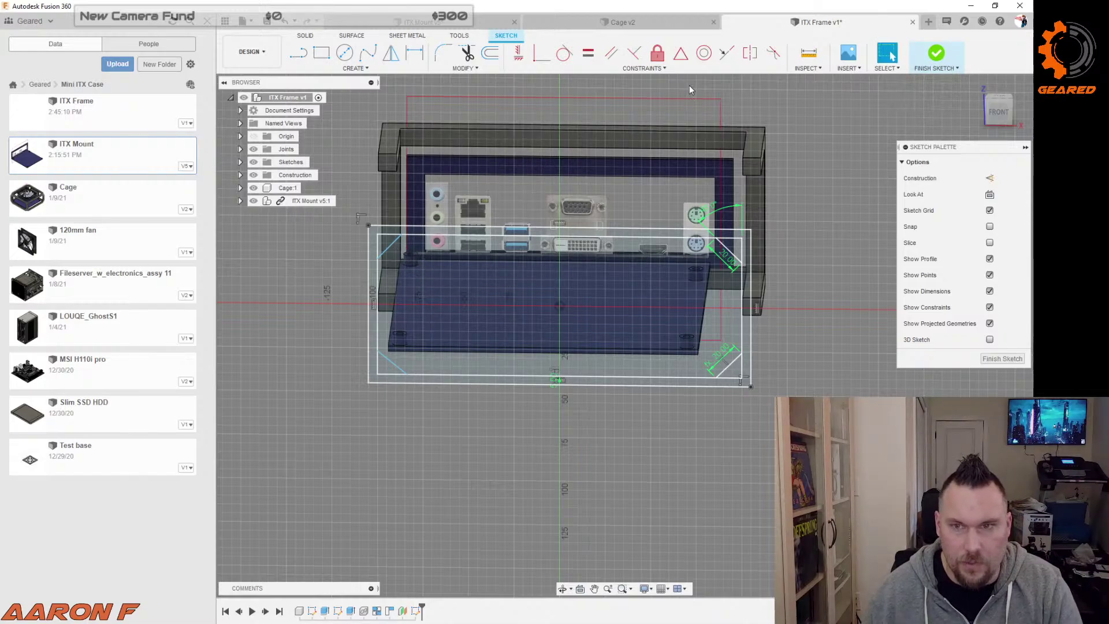
Step: Constrain the upper-left diagonal parallel to the lower-right one, and the lower-left diagonal parallel to the upper-right one
left_click(611, 53)
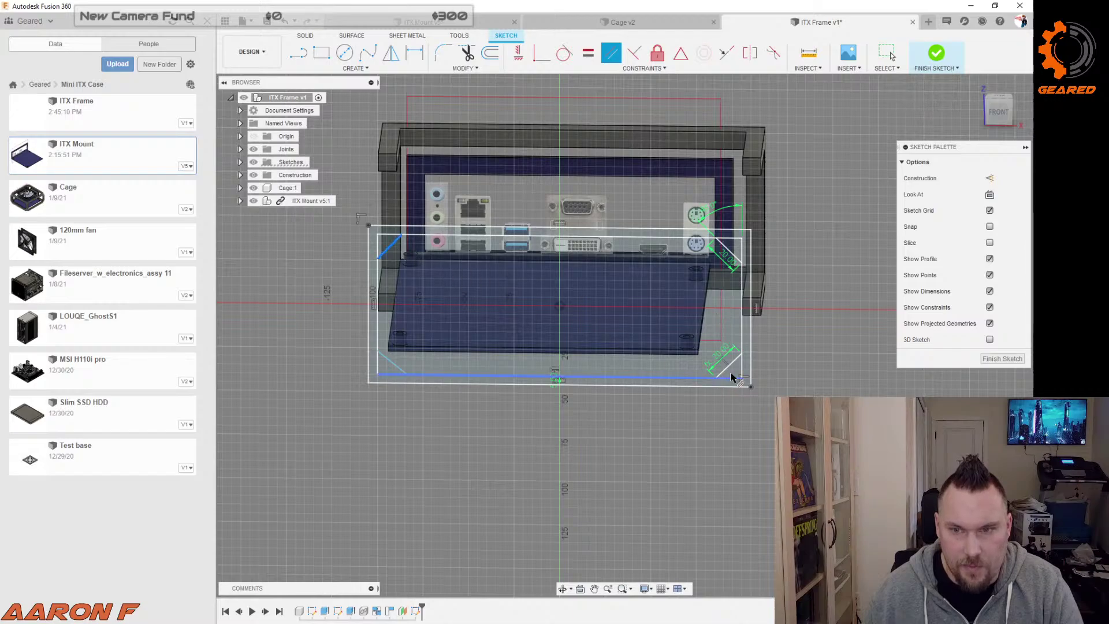
left_click(396, 366)
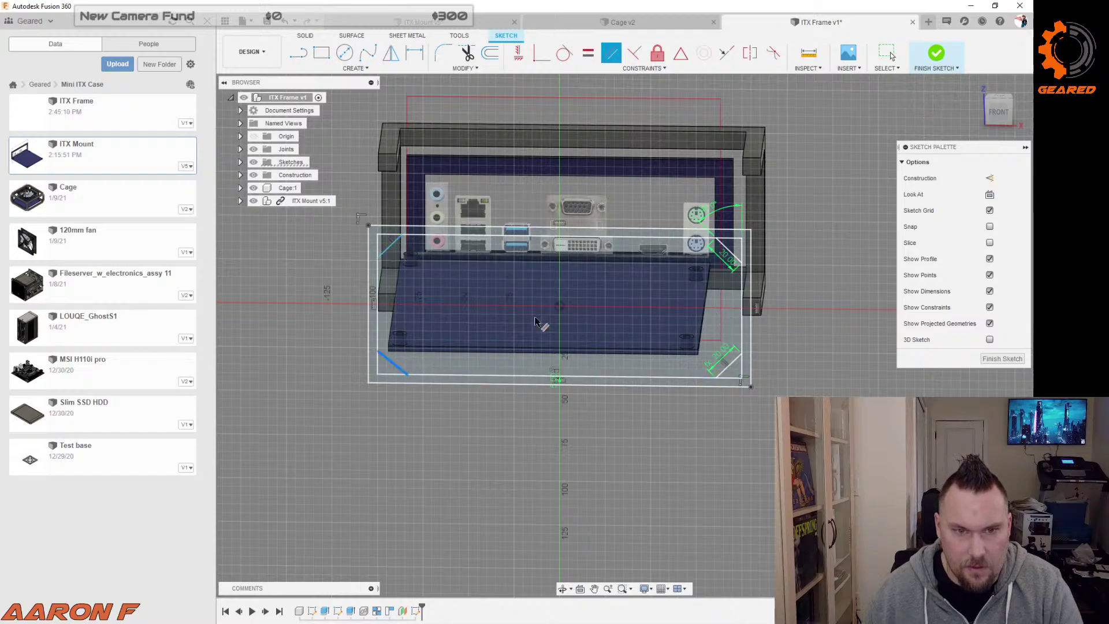
left_click(729, 251)
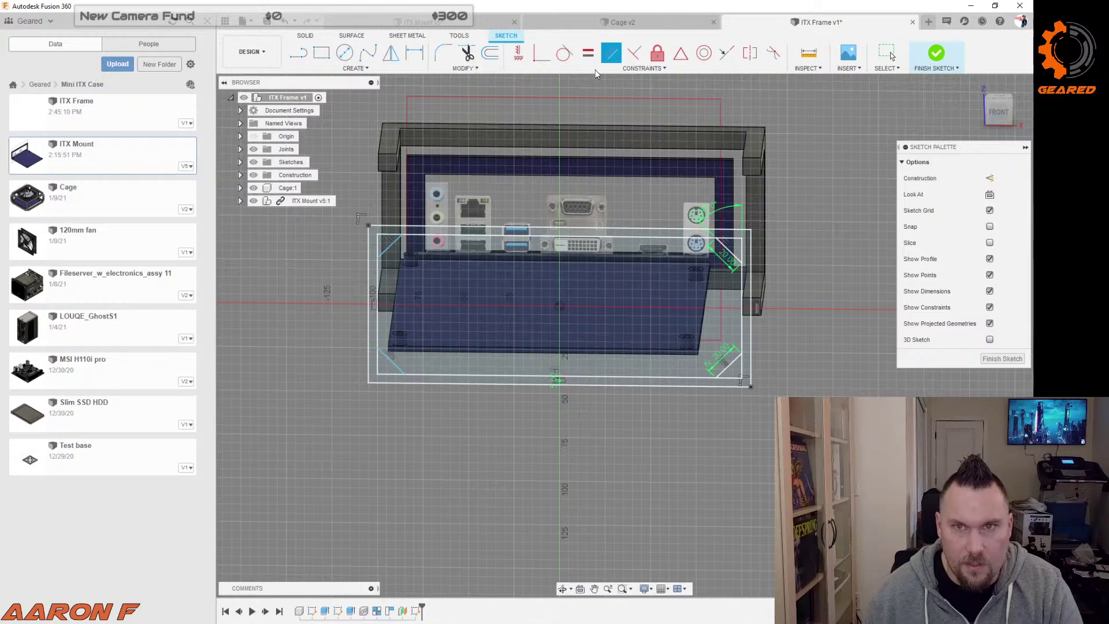
Step: Apply Equal constraints matching the upper-left and lower-left corner diagonals to the upper-right diagonal's length
left_click(588, 53)
left_click(390, 248)
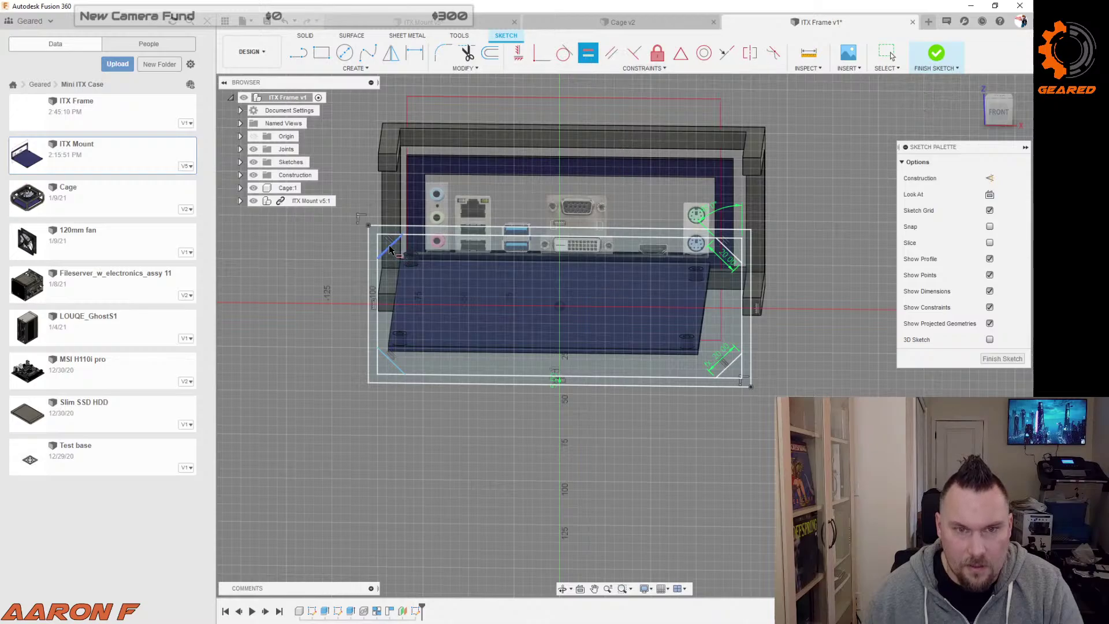
left_click(729, 251)
left_click(393, 365)
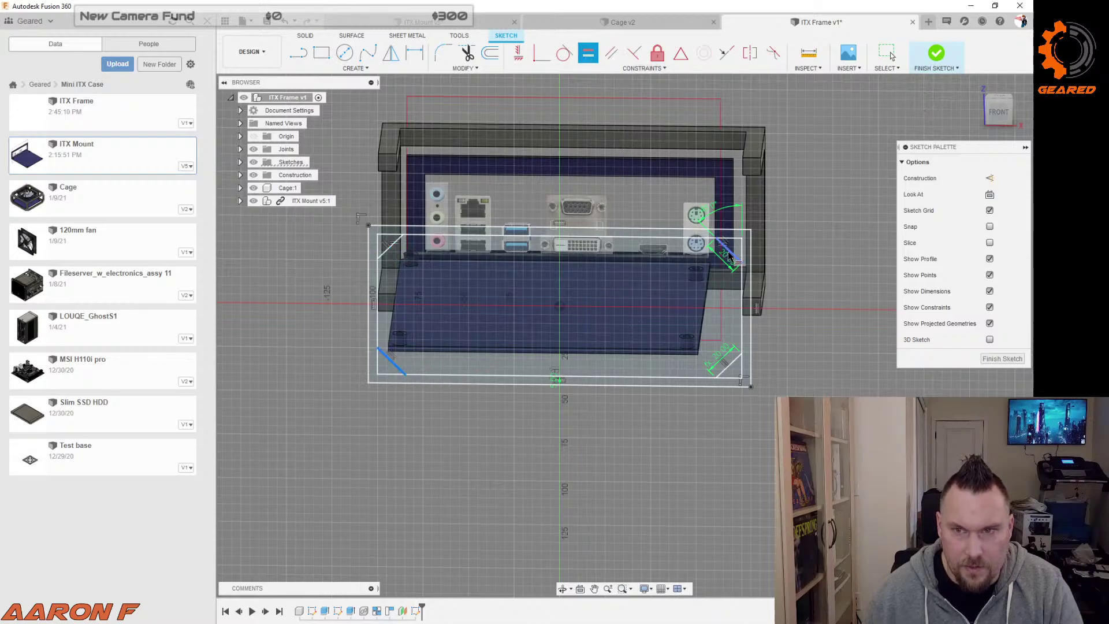
left_click(729, 257)
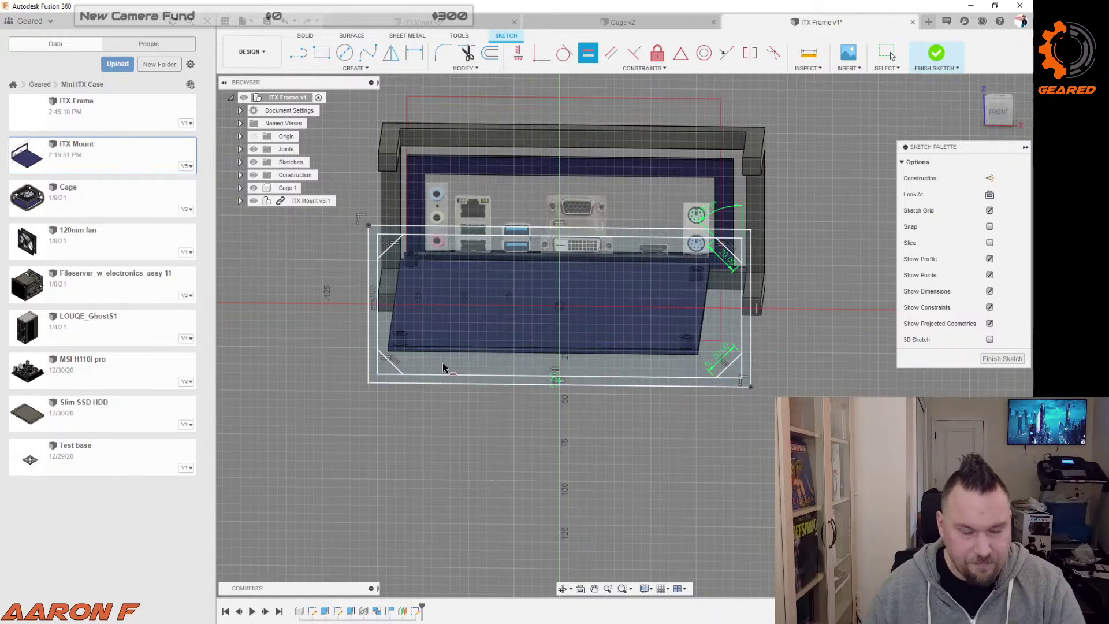
Step: Draw diagonal lines across the outer rectangle's lower-left and upper-right corners, the upper-right one about 17 mm long
scroll(450, 369, "down", 1)
scroll(372, 365, "up", 3)
scroll(372, 365, "down", 1)
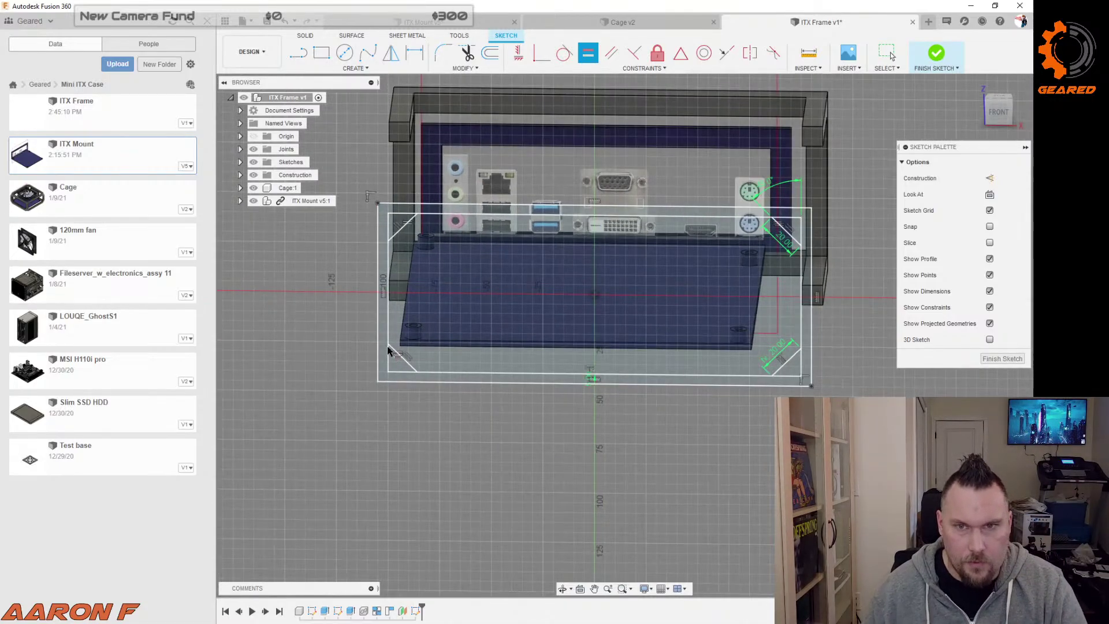
scroll(393, 338, "down", 1)
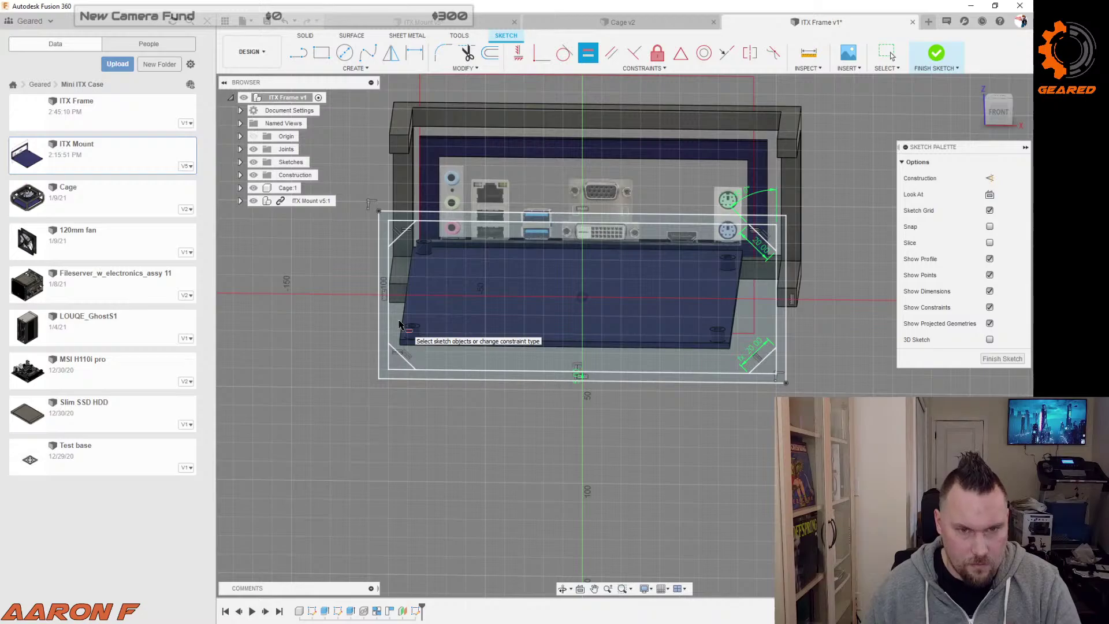
key("l")
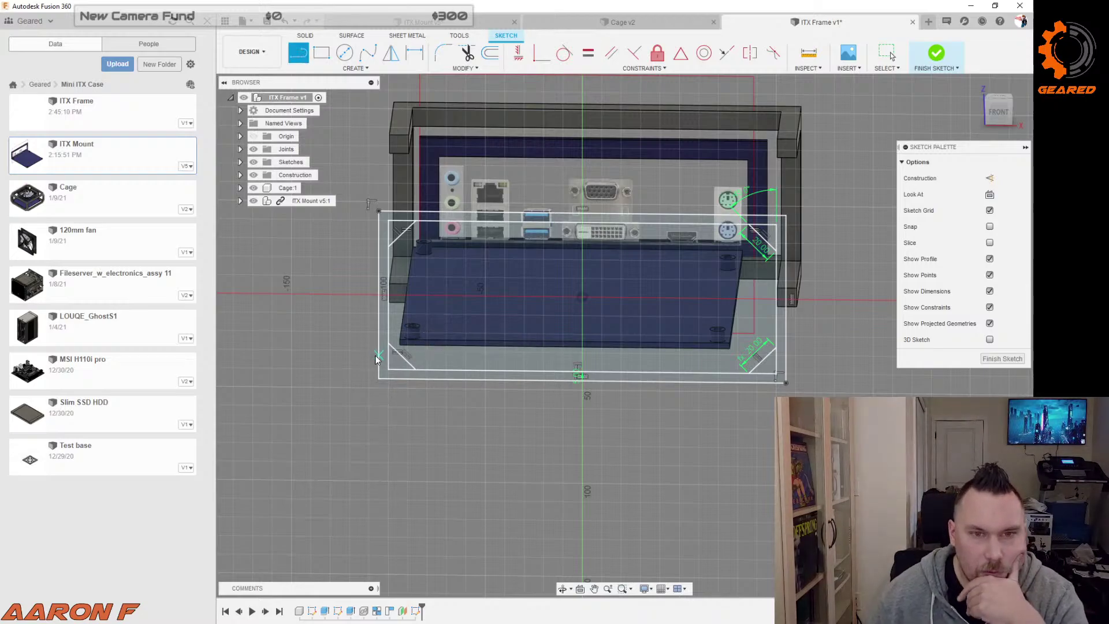
left_click(379, 358)
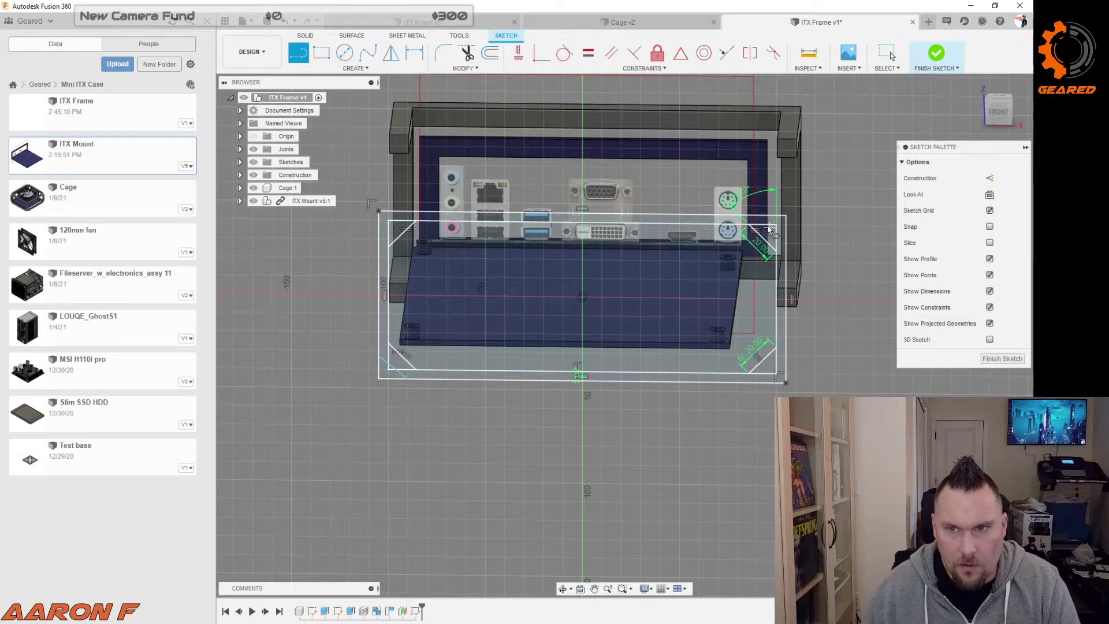
scroll(769, 230, "up", 4)
left_click(697, 251)
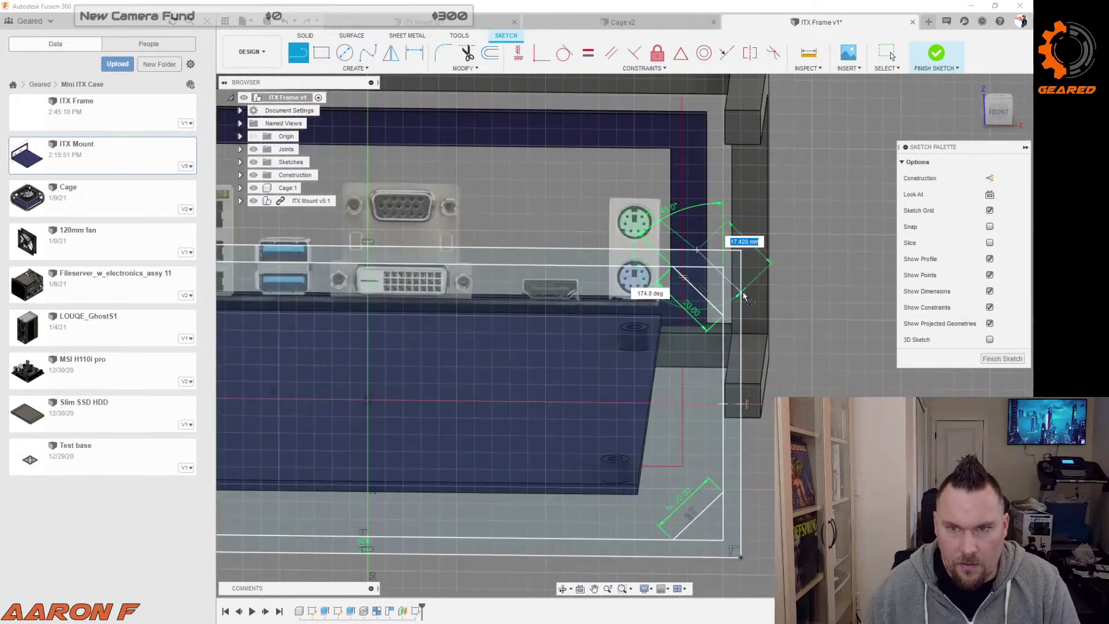
double_click(741, 292)
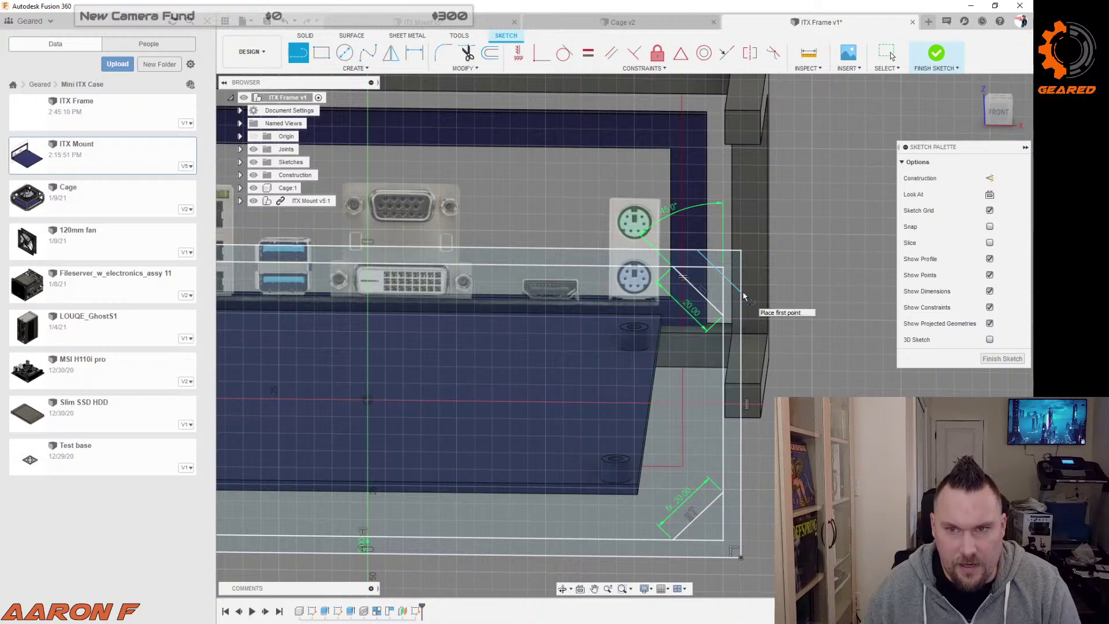
left_click(611, 56)
left_click(724, 324)
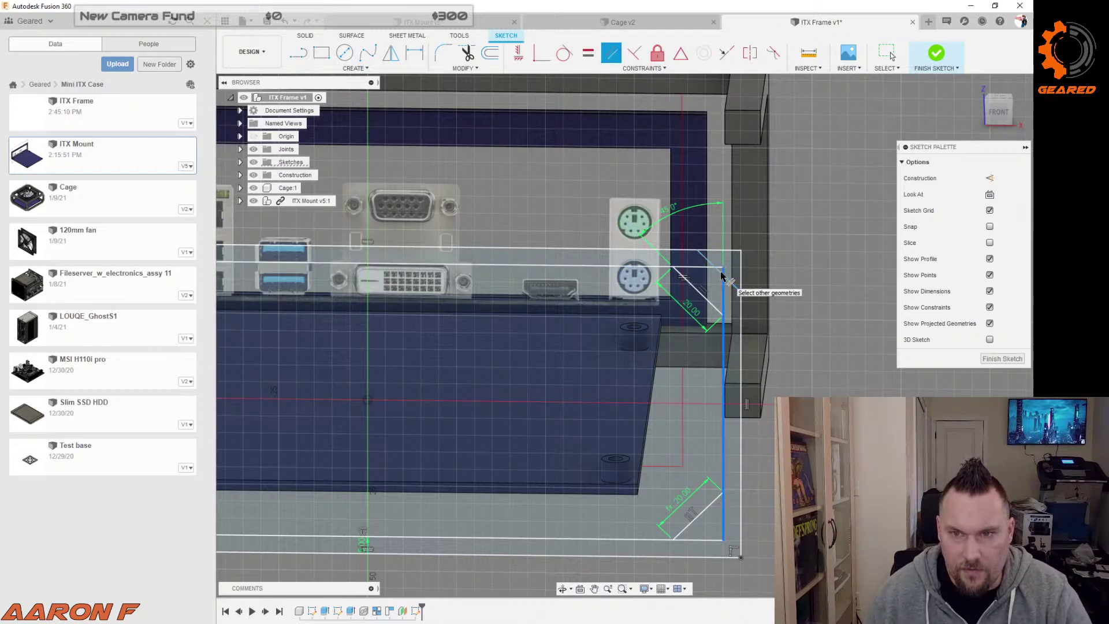
key("Escape")
left_click(727, 282)
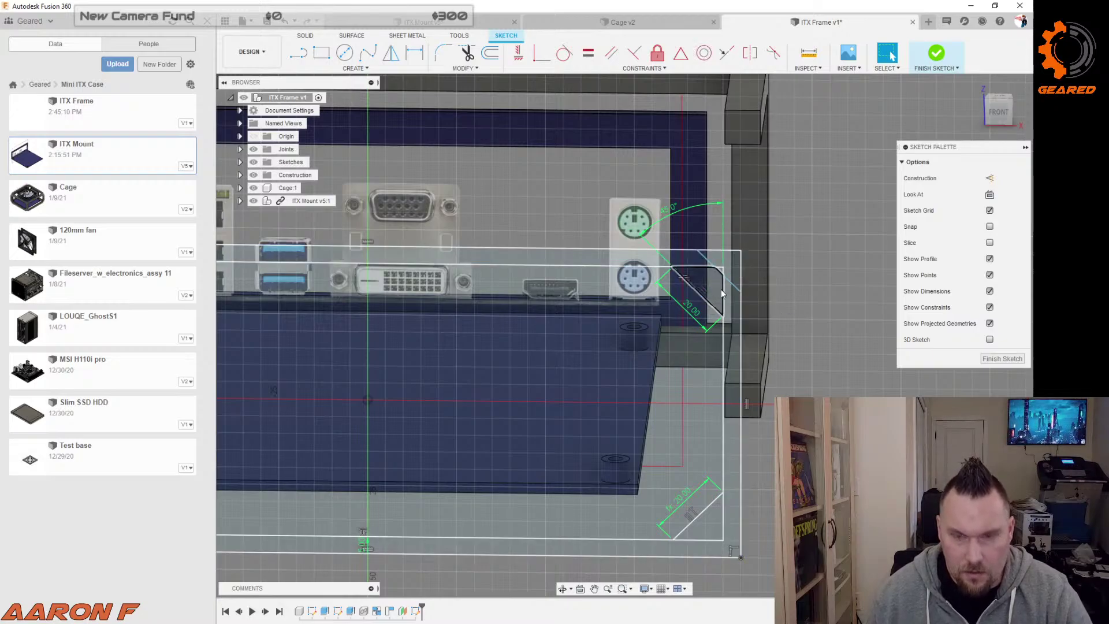
key("d")
left_click(718, 309)
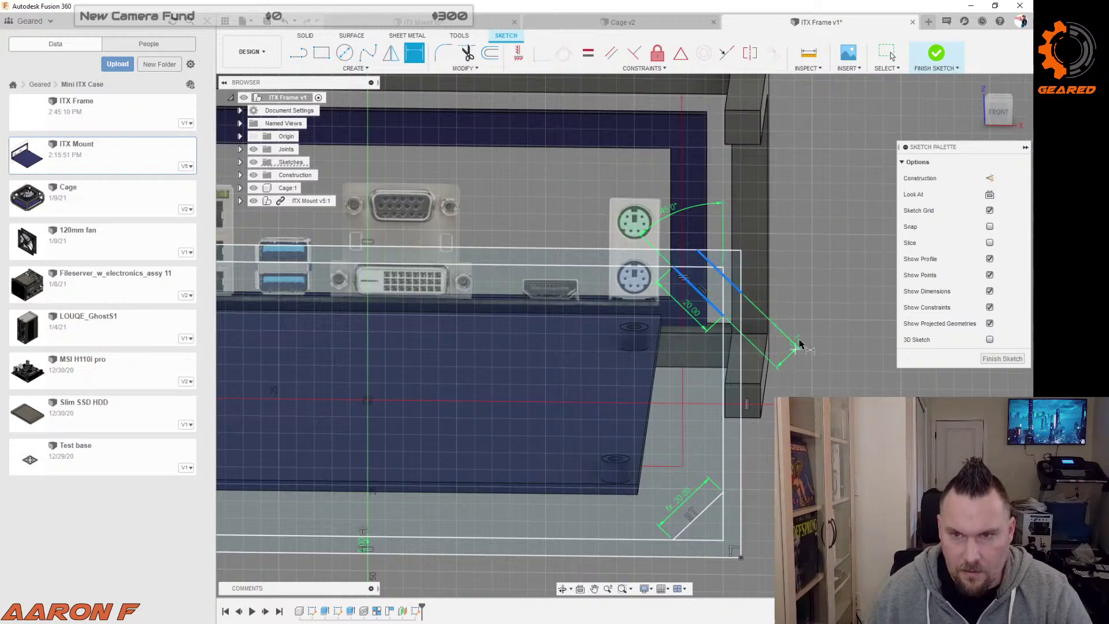
key("Escape")
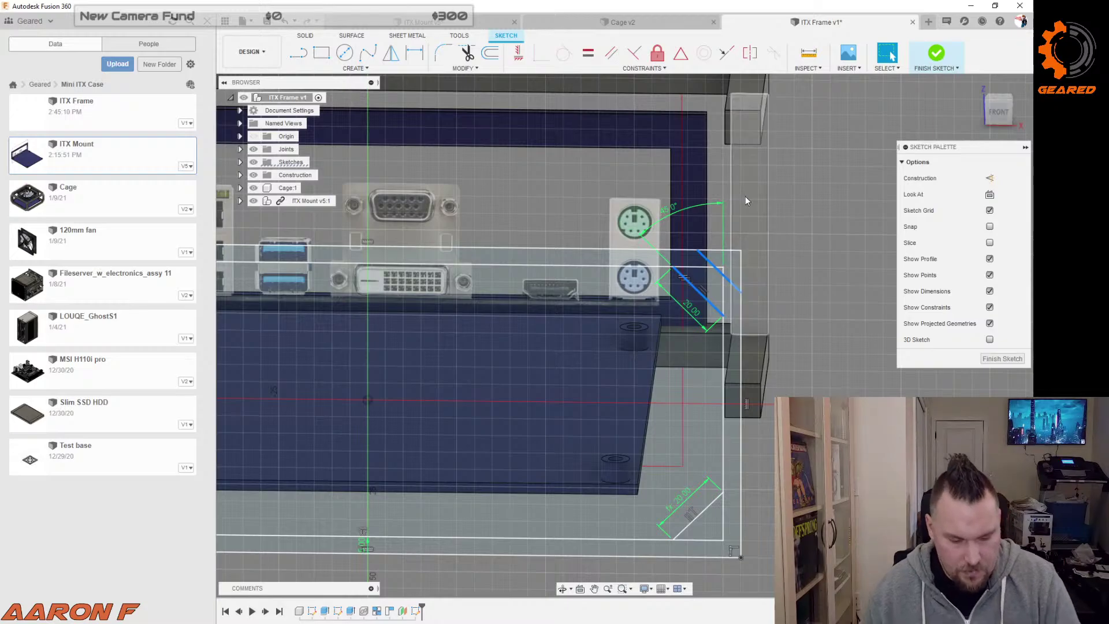
left_click(826, 223)
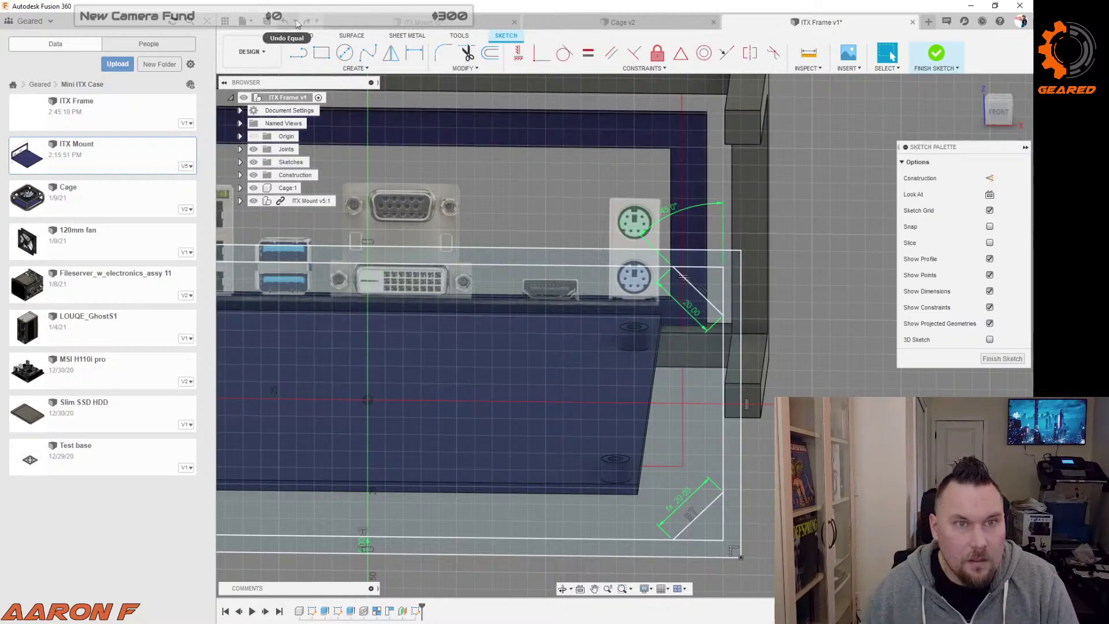
Step: Restore the undone diagonal line across the outer rectangle's upper-right corner
scroll(750, 256, "down", 3)
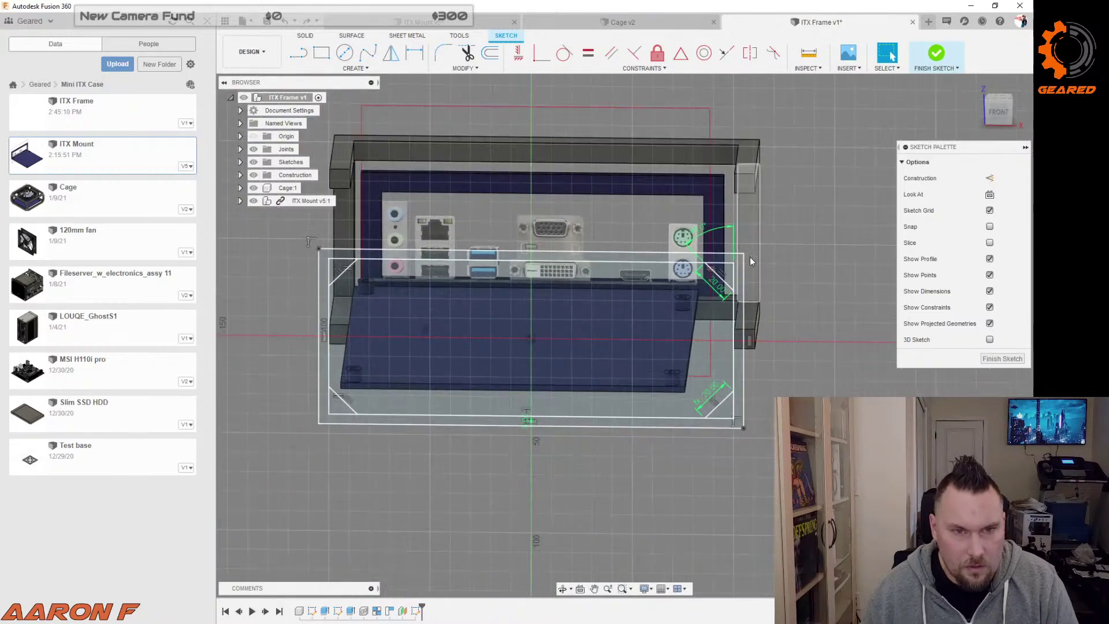
scroll(749, 257, "up", 3)
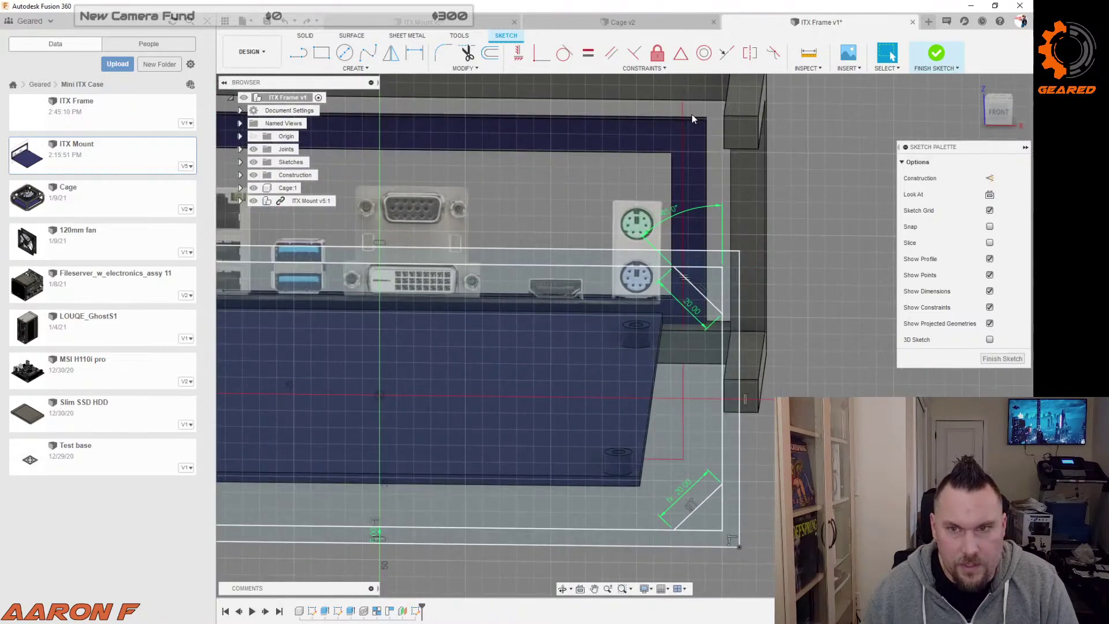
left_click(612, 55)
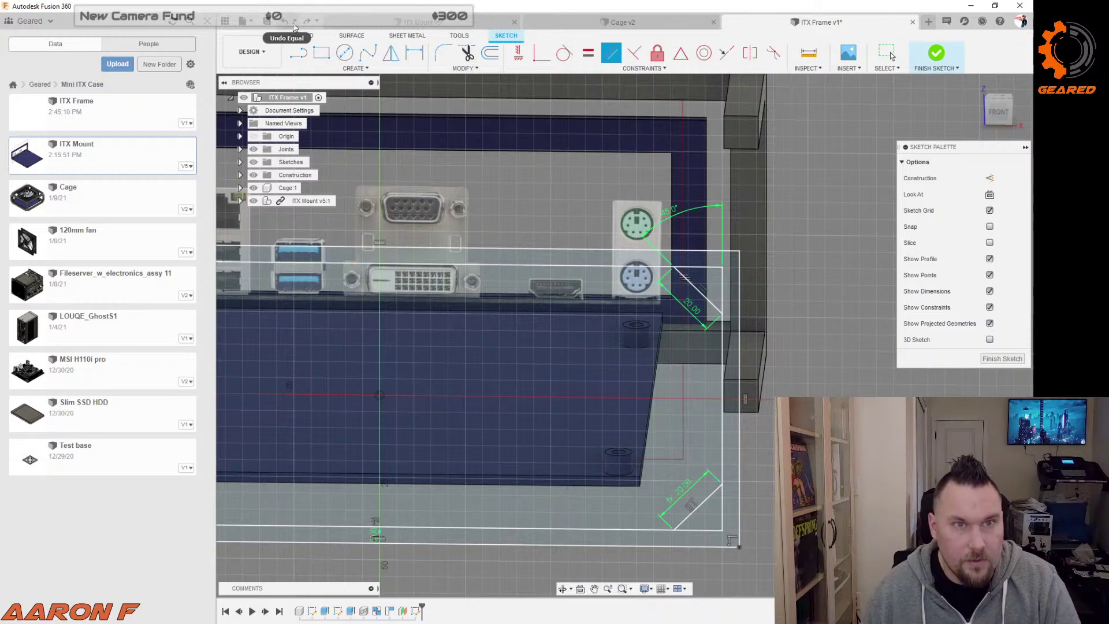
left_click(294, 28)
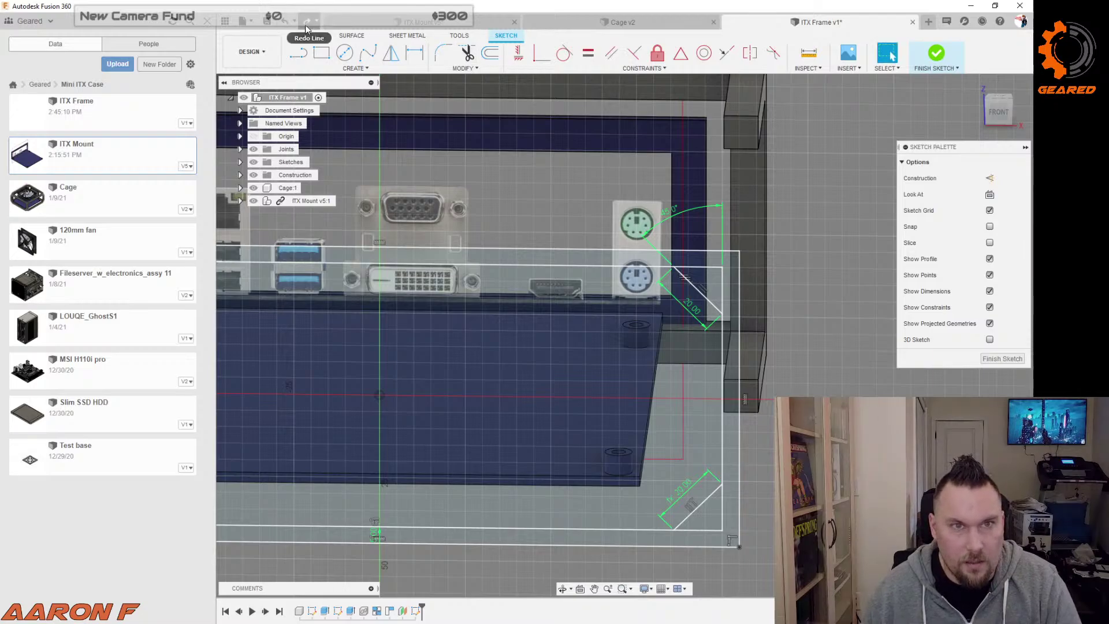
left_click(306, 28)
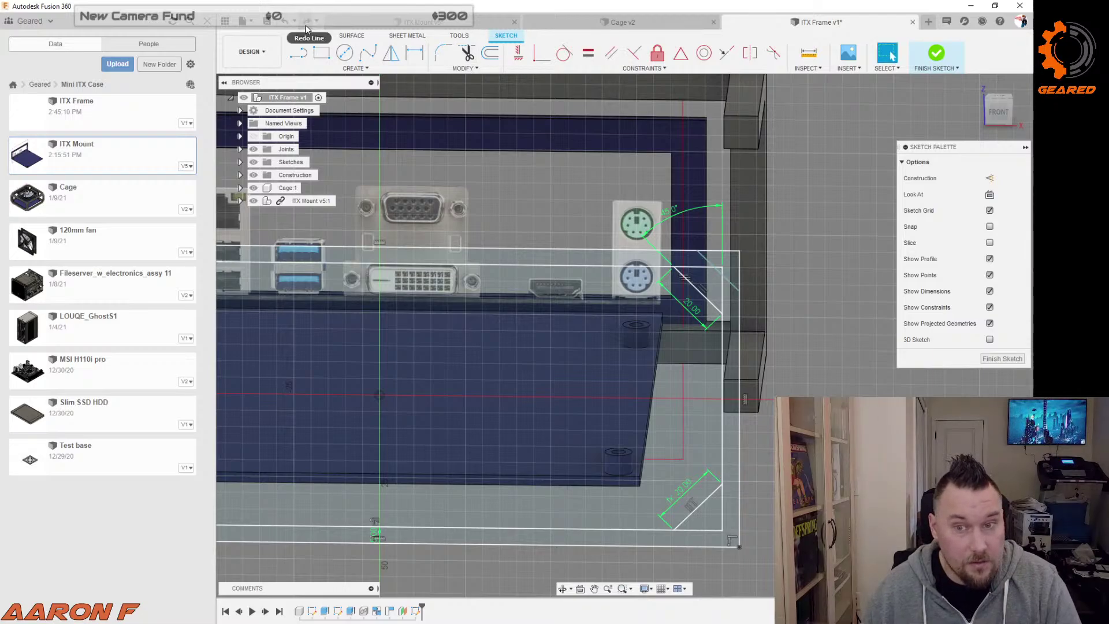
Step: Constrain the outer rectangle's upper-right diagonal parallel to the inner upper-right diagonal
left_click(609, 56)
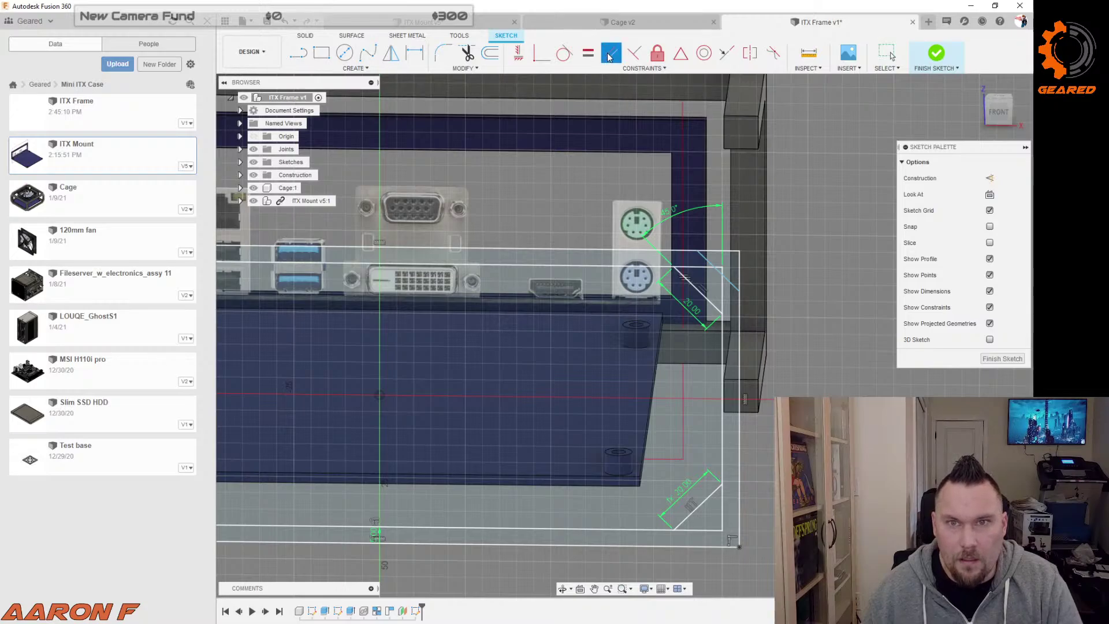
left_click(735, 286)
left_click(709, 302)
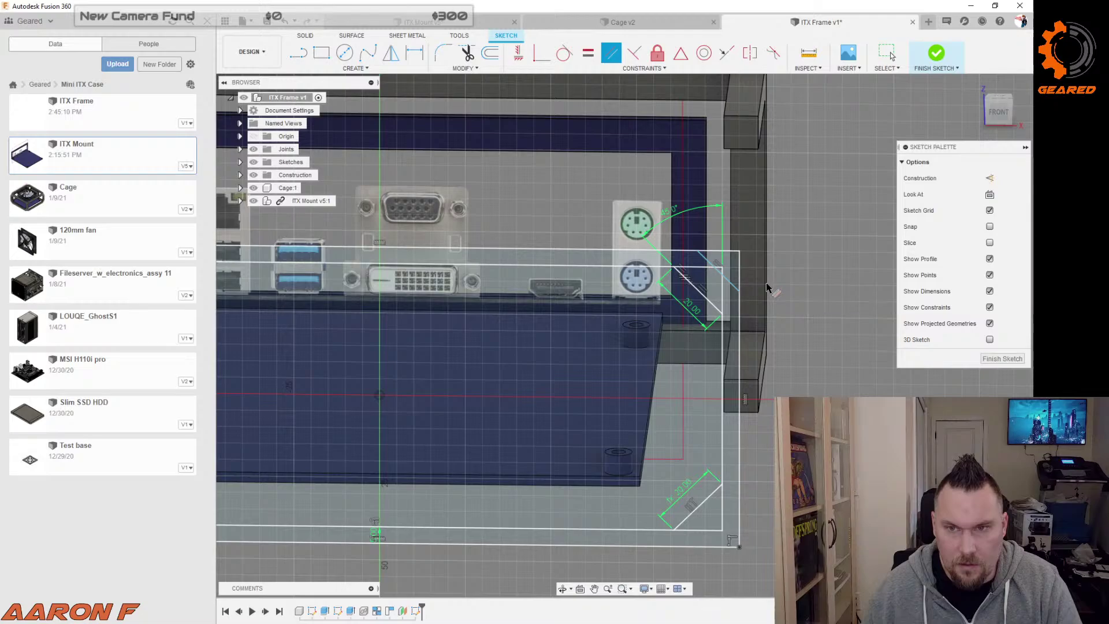
Step: Dimension the spacing between the inner and outer upper-right corner diagonals to 10 mm
key("d")
left_click(711, 301)
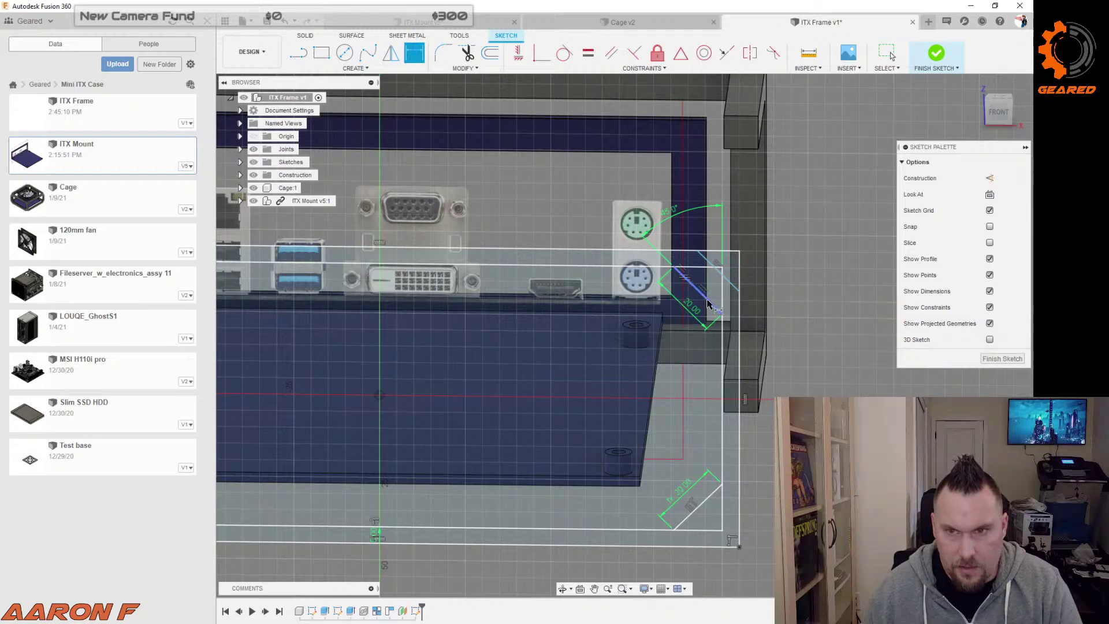
left_click(731, 286)
left_click(851, 387)
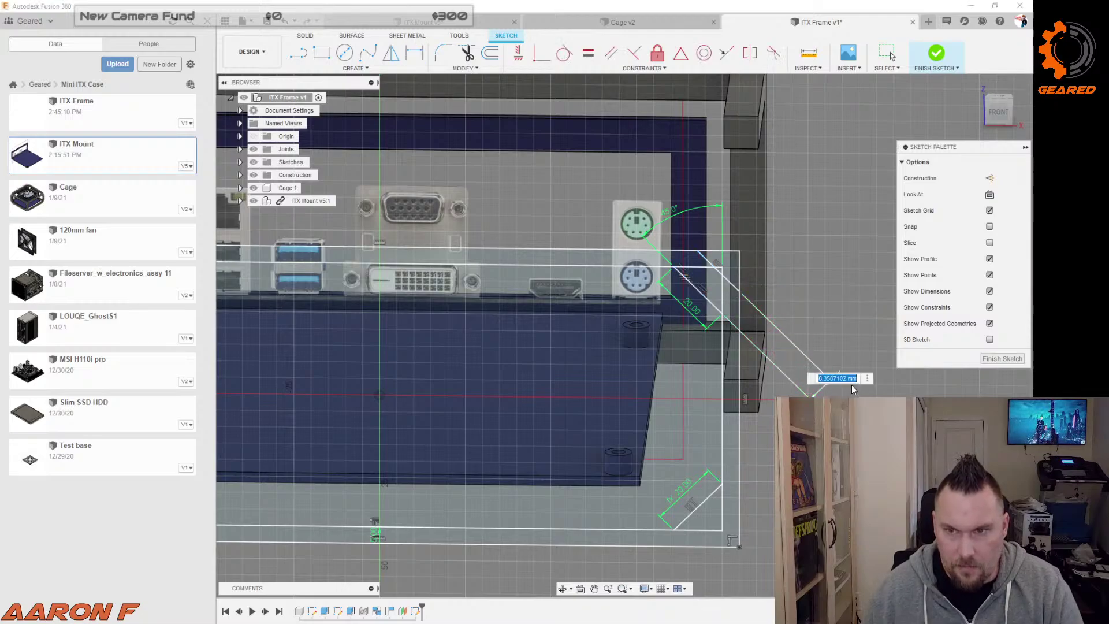
type("10")
key("Return")
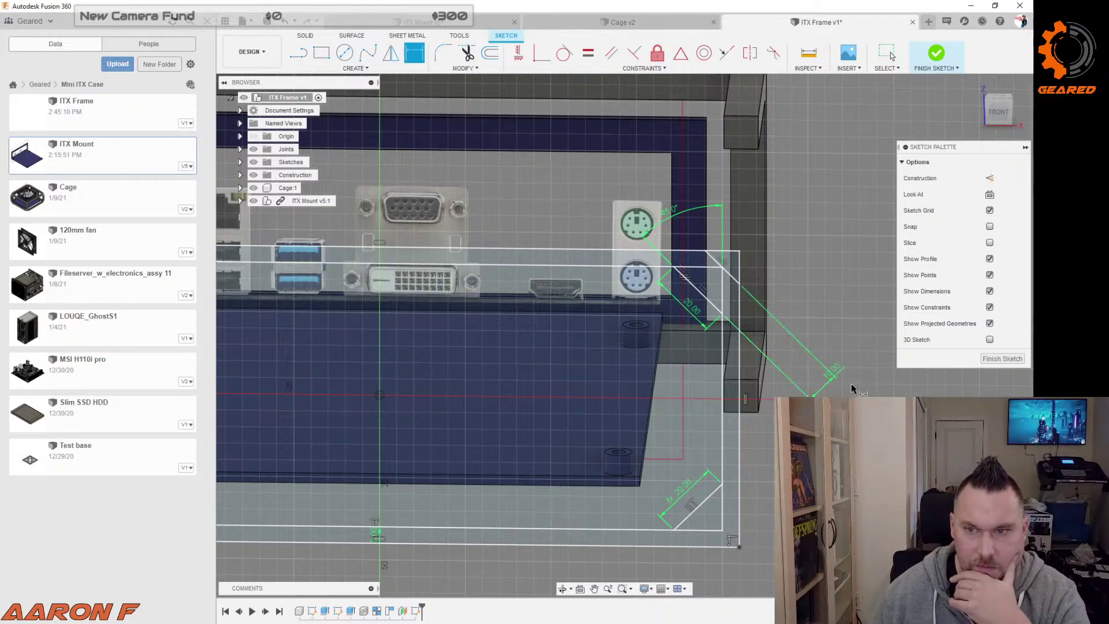
scroll(859, 335, "down", 2)
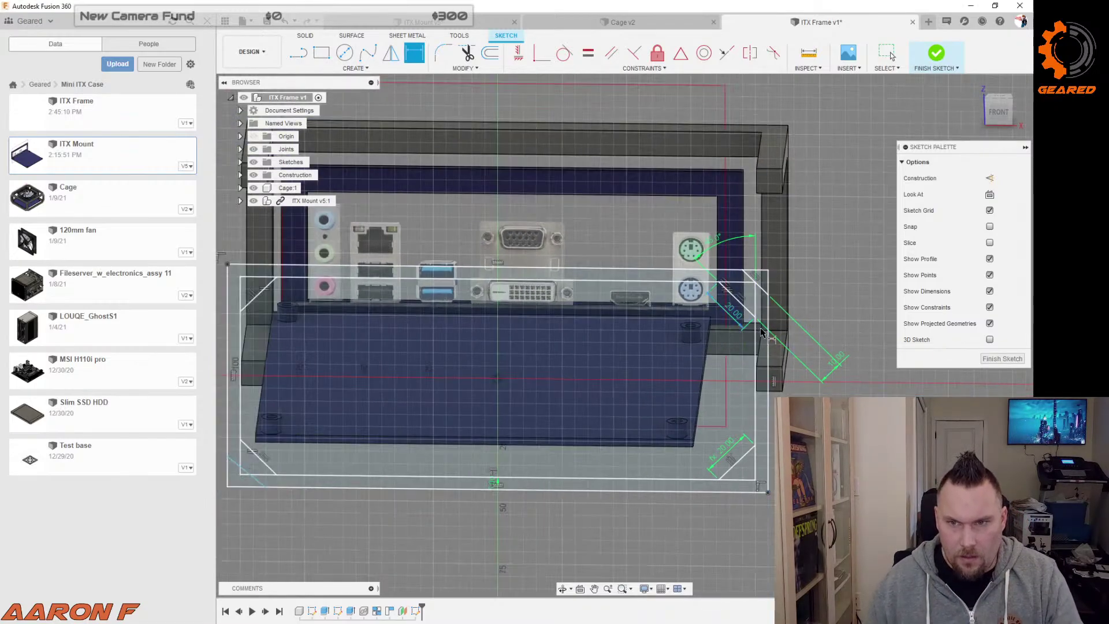
scroll(761, 332, "up", 10)
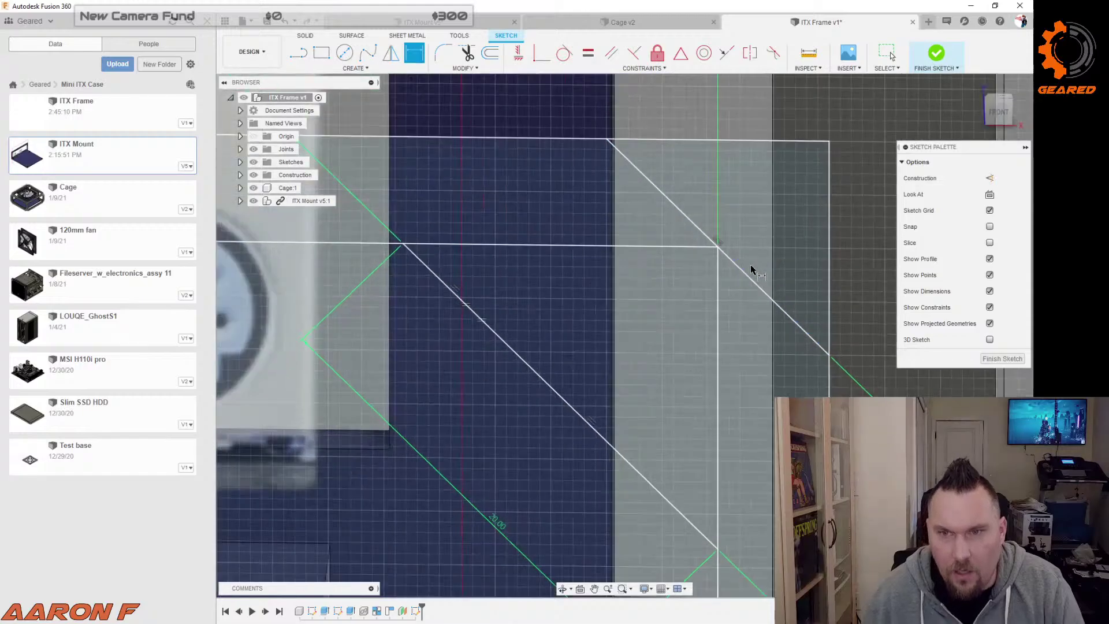
scroll(718, 279, "down", 10)
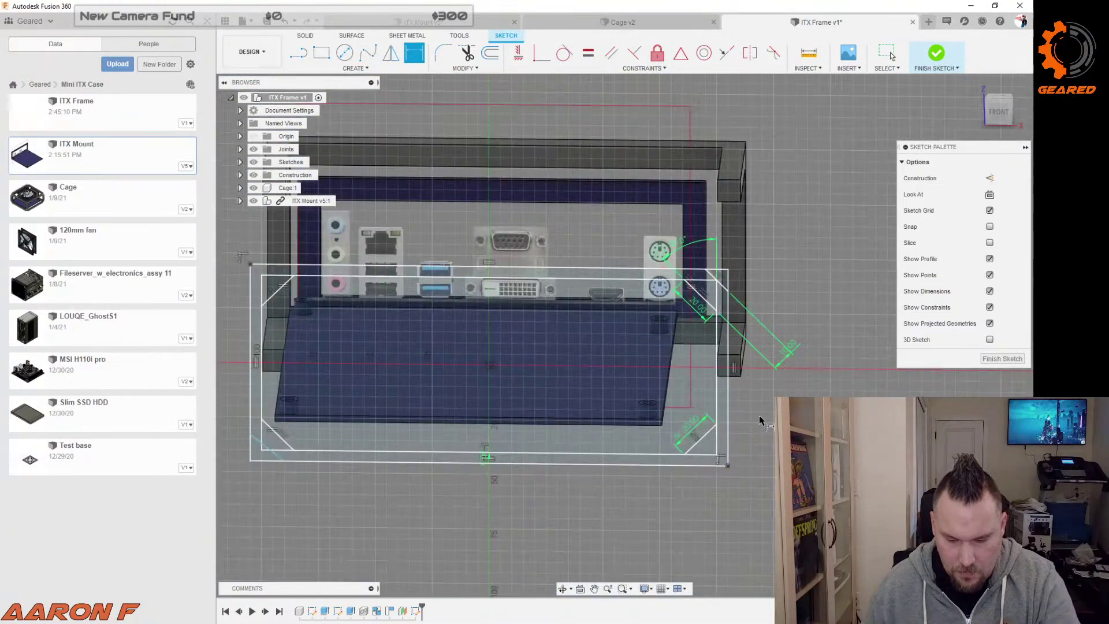
Step: Add diagonals across the outer rectangle's upper-left and lower-right corners and make the other outer diagonals equal to the upper-right one
key("l")
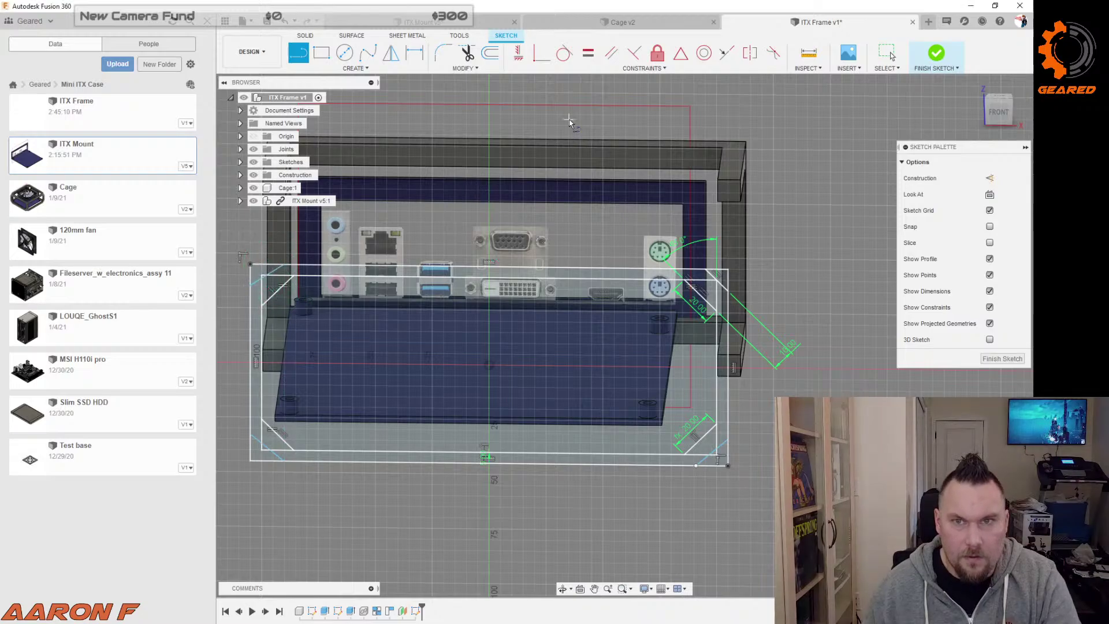
left_click(588, 52)
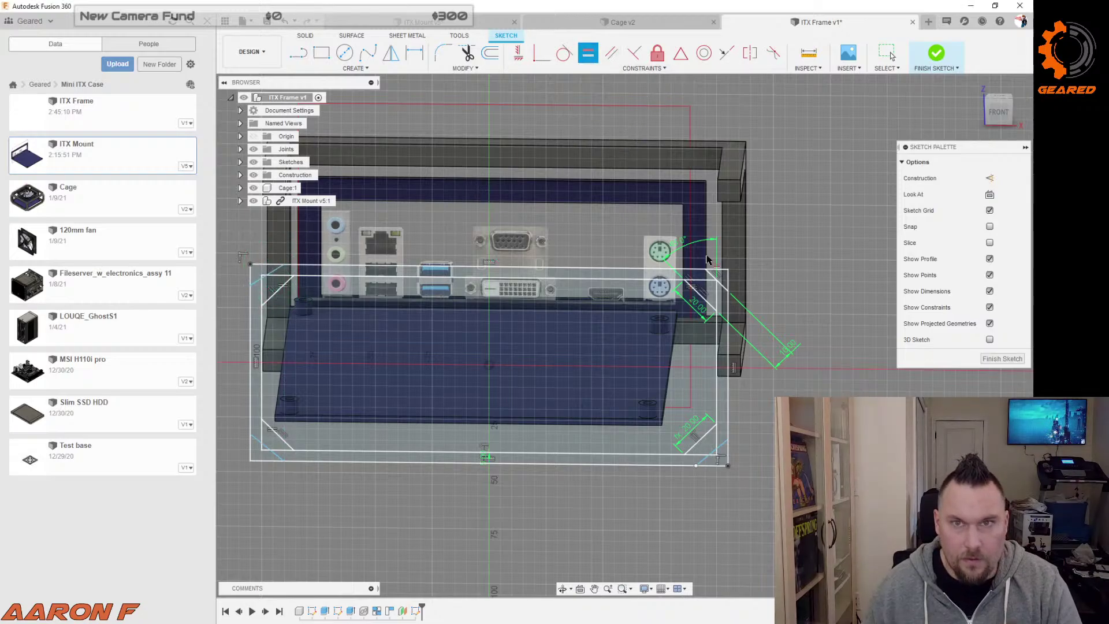
left_click(718, 447)
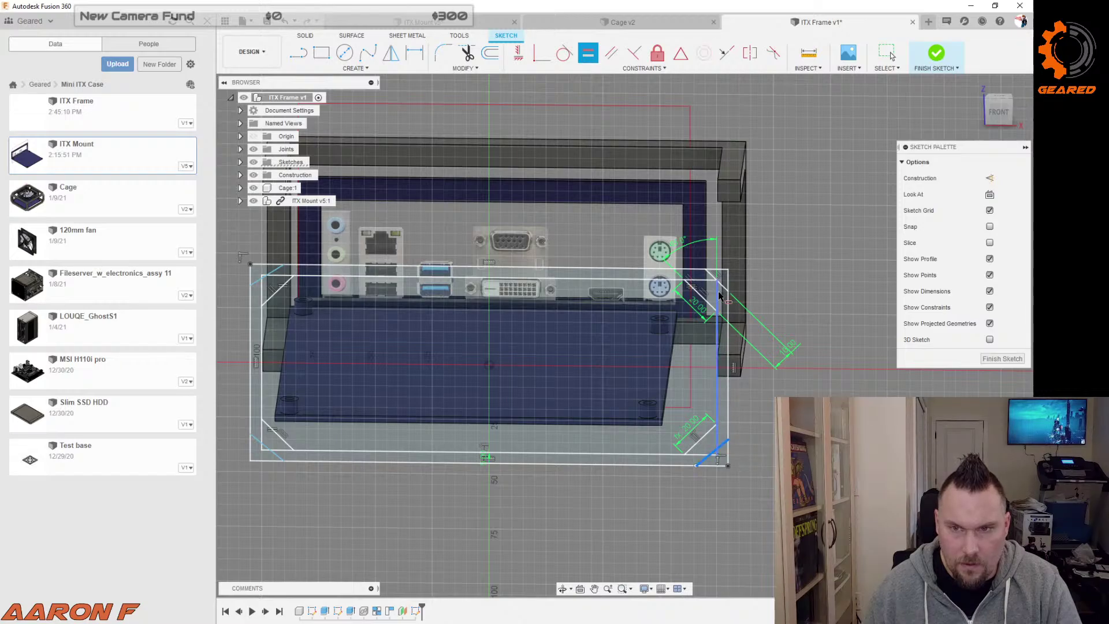
left_click(722, 288)
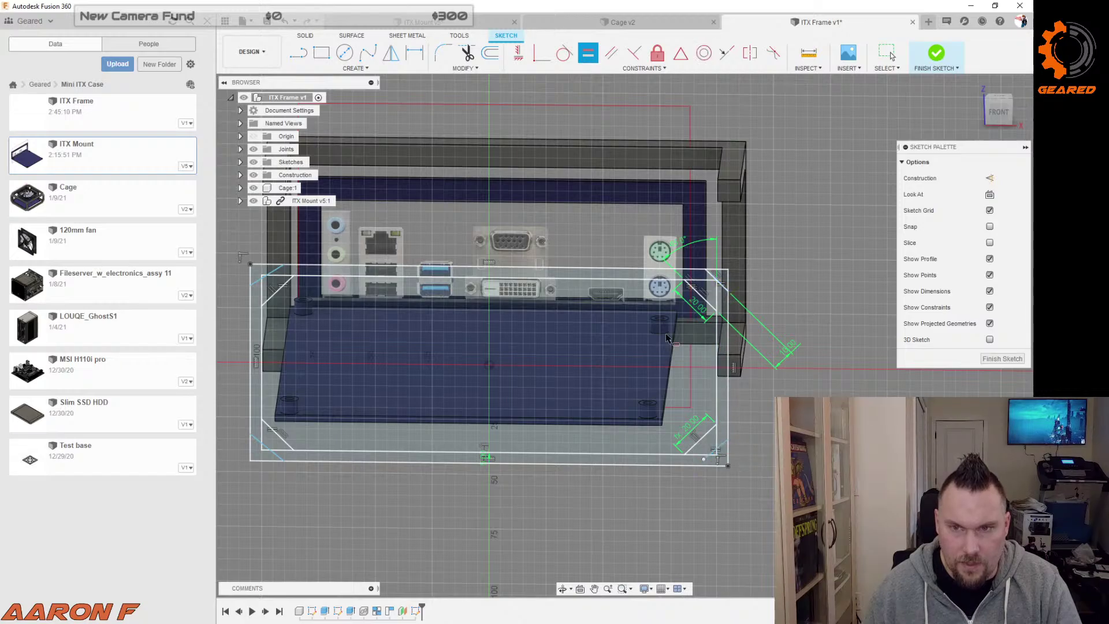
left_click(278, 456)
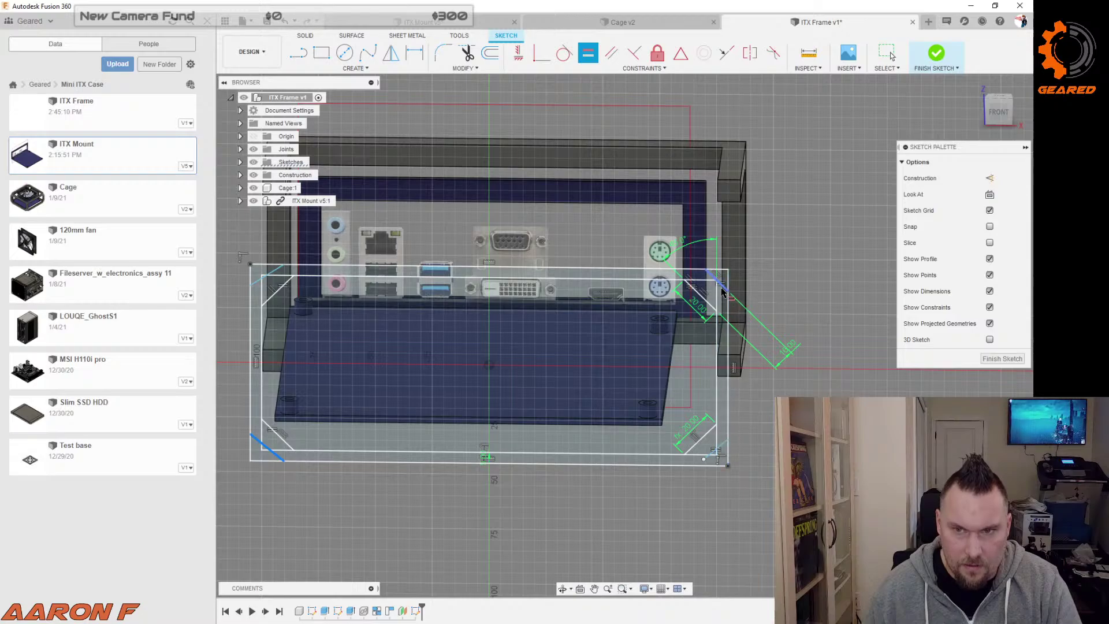
left_click(251, 334)
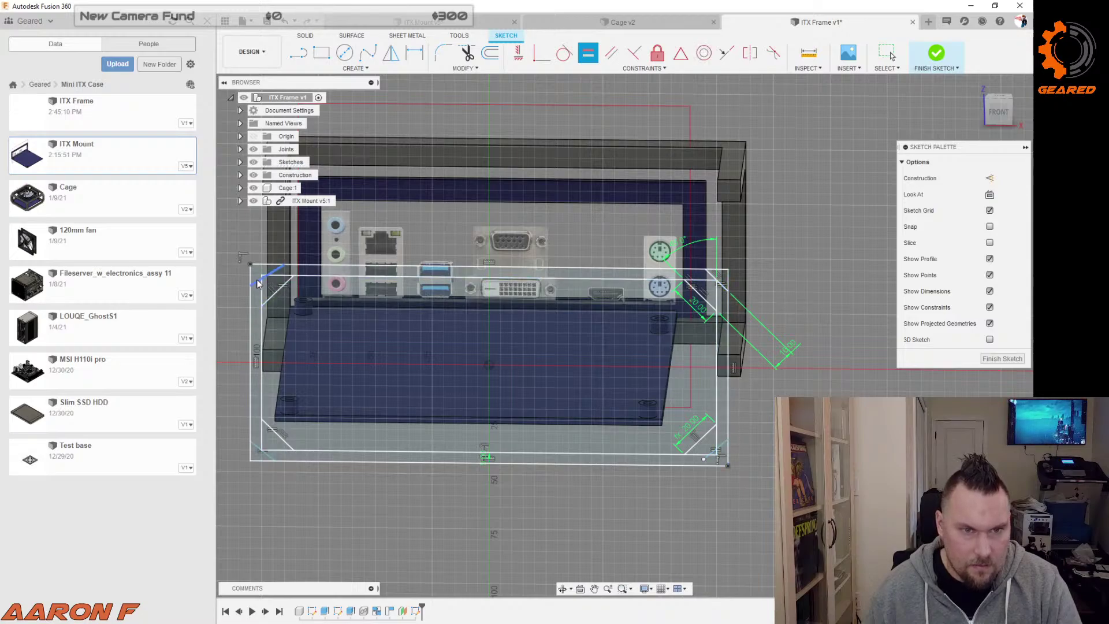
left_click(267, 280)
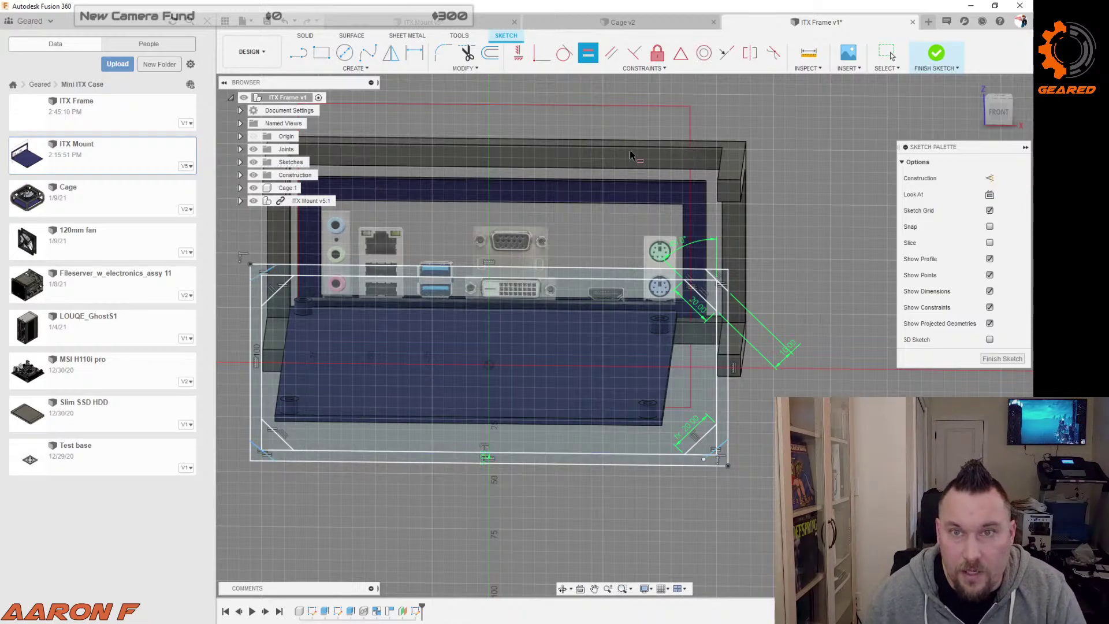
Step: Pull the lower-right outer diagonal's loose endpoint off the frame and constrain it coincident with the outer rectangle's bottom edge
left_click(611, 53)
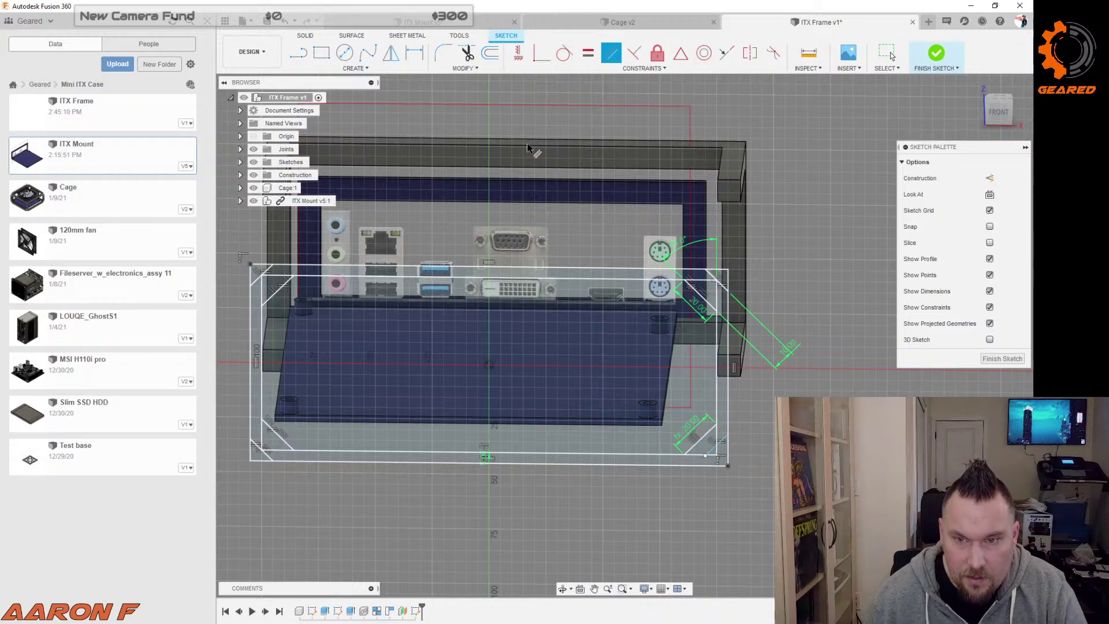
key("Escape")
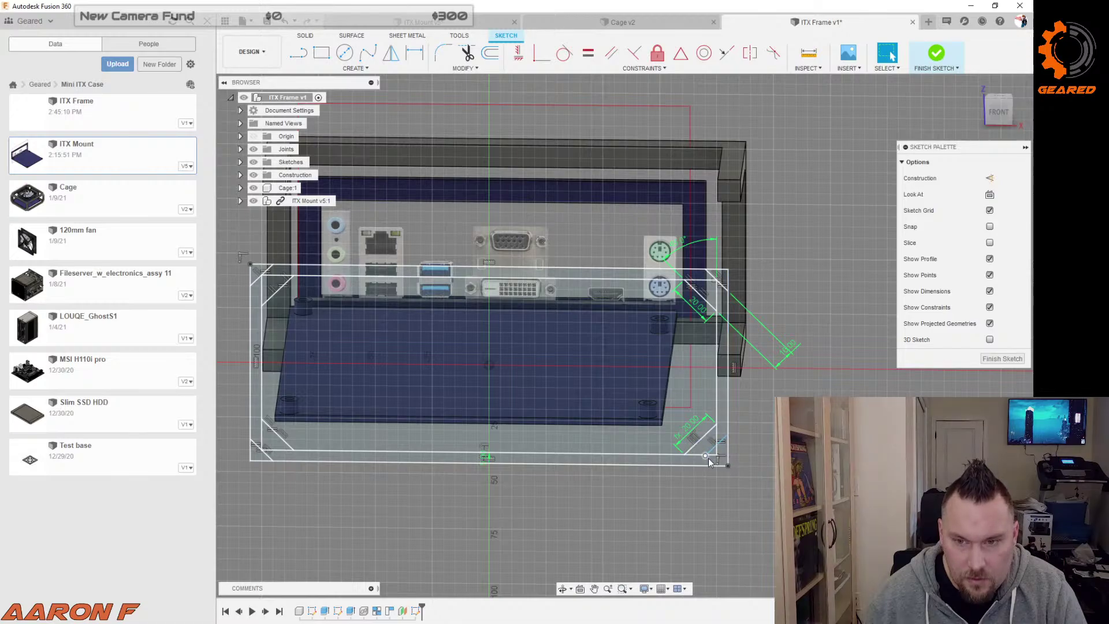
left_click(705, 456)
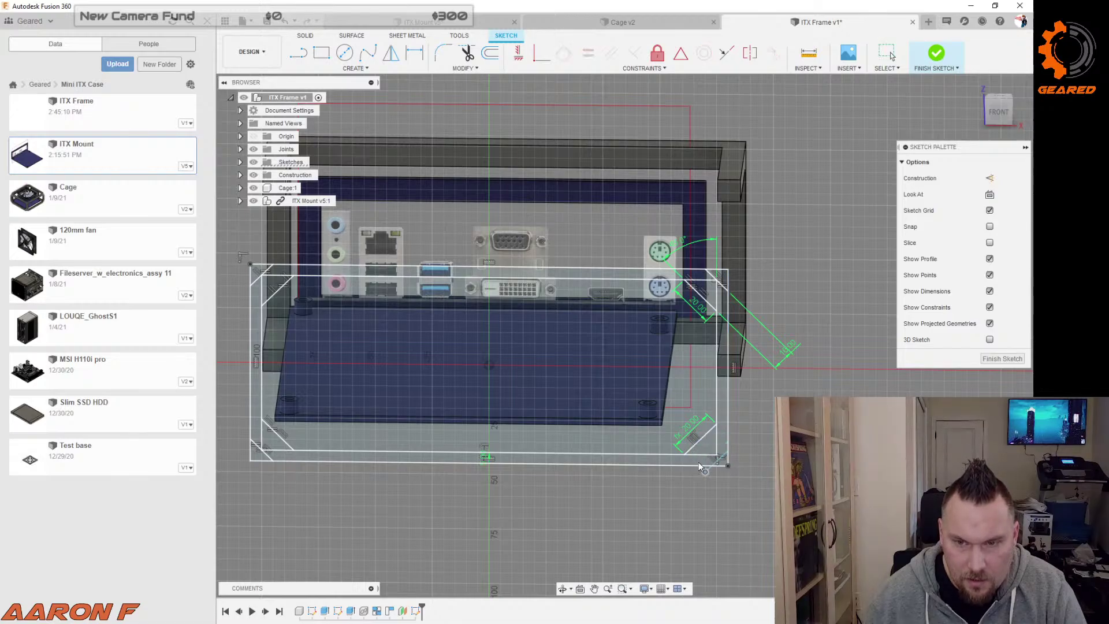
key("Escape")
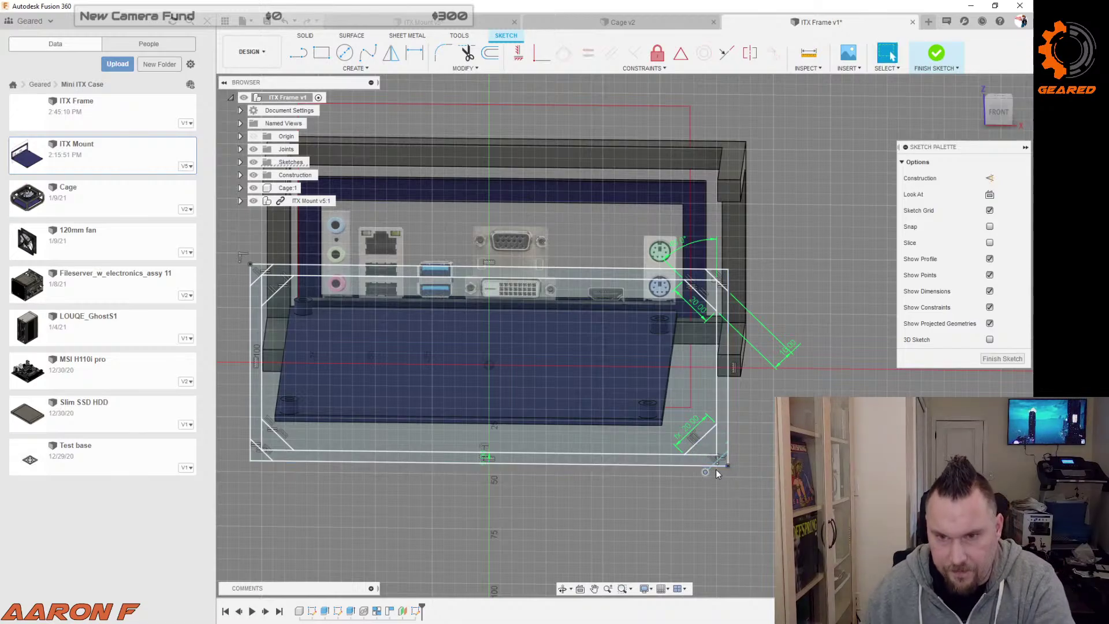
left_click(718, 461)
left_click(537, 55)
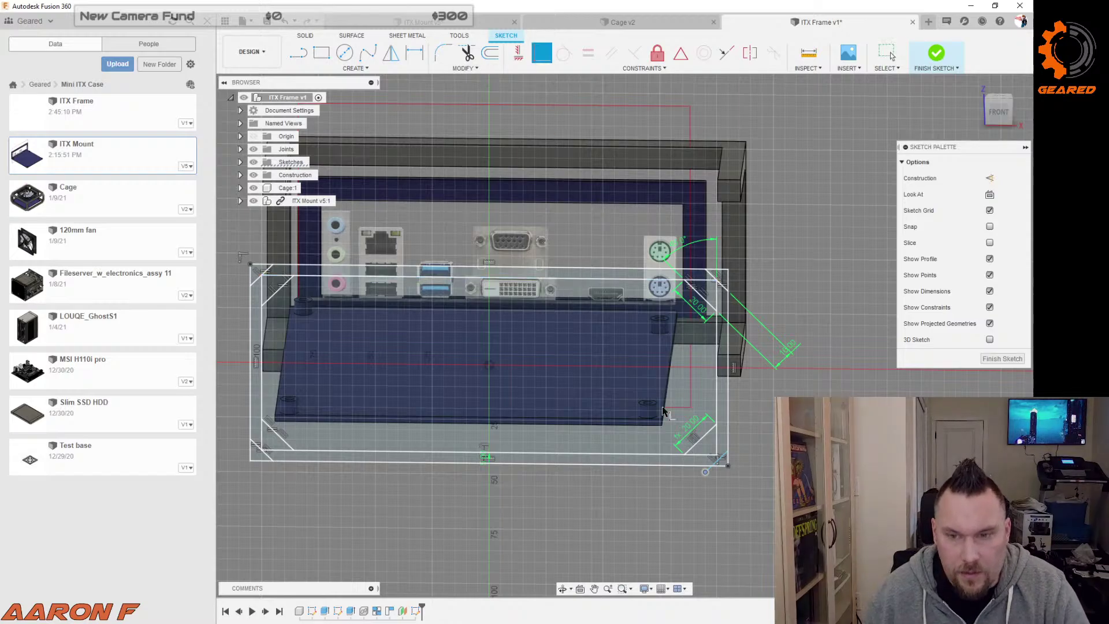
left_click(706, 473)
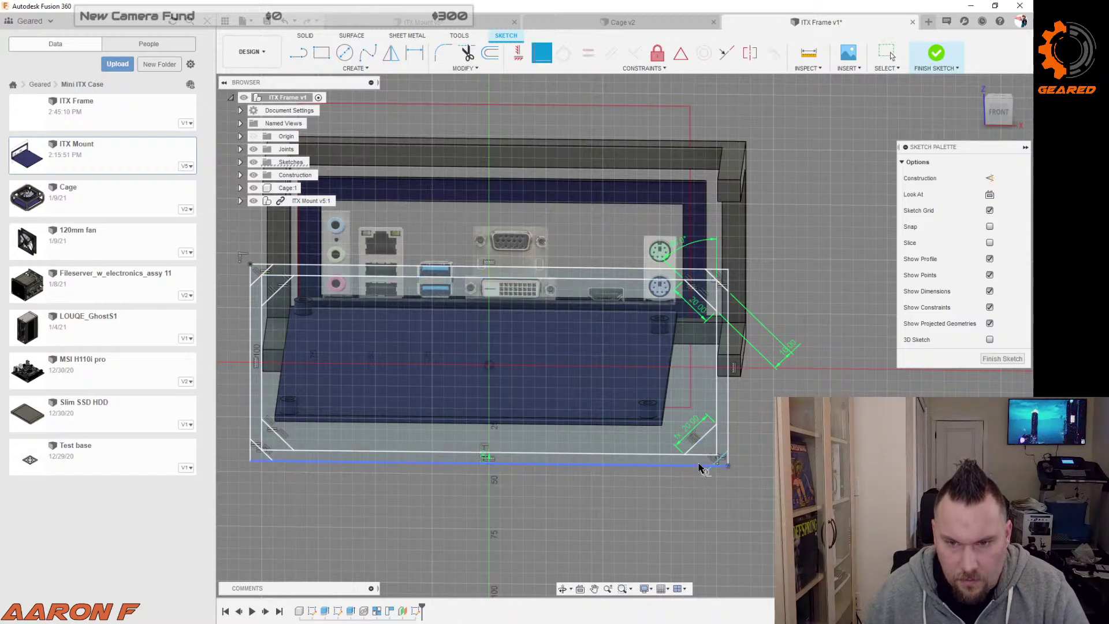
left_click(697, 467)
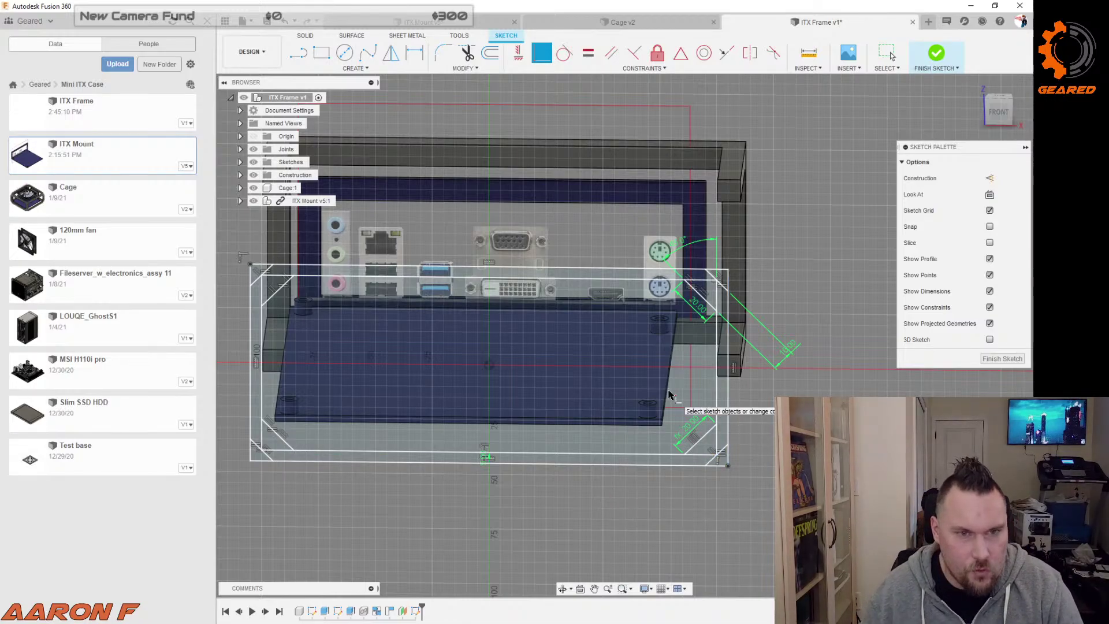
Step: Set up a 10 mm extrusion of the band between the inner and outer chamfered outlines, including the inner corner areas
key("e")
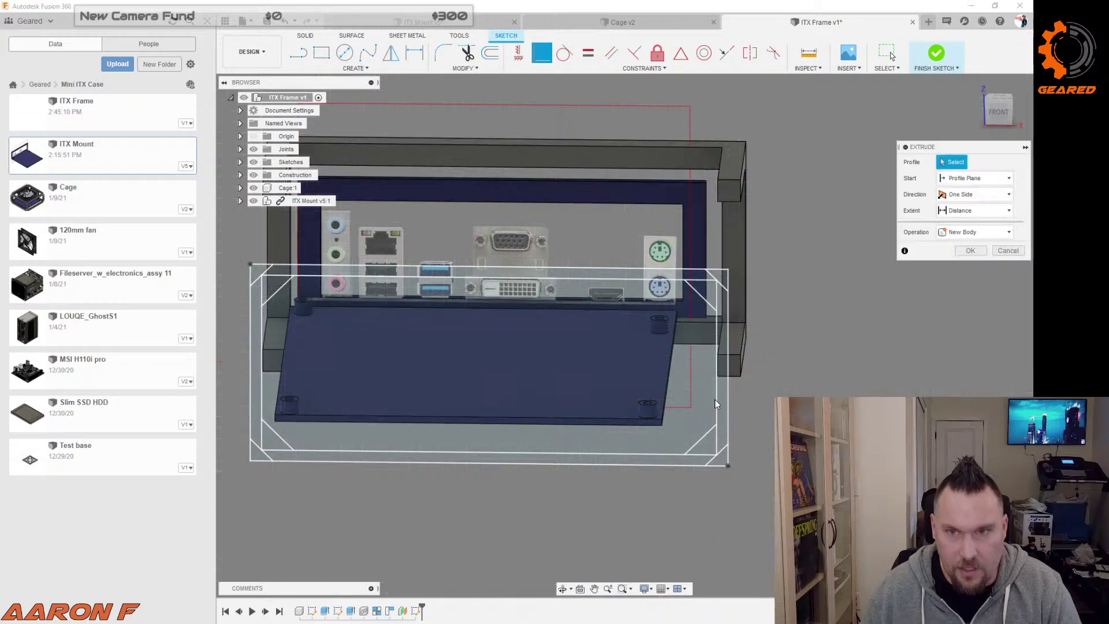
left_click(722, 305)
left_click(711, 293)
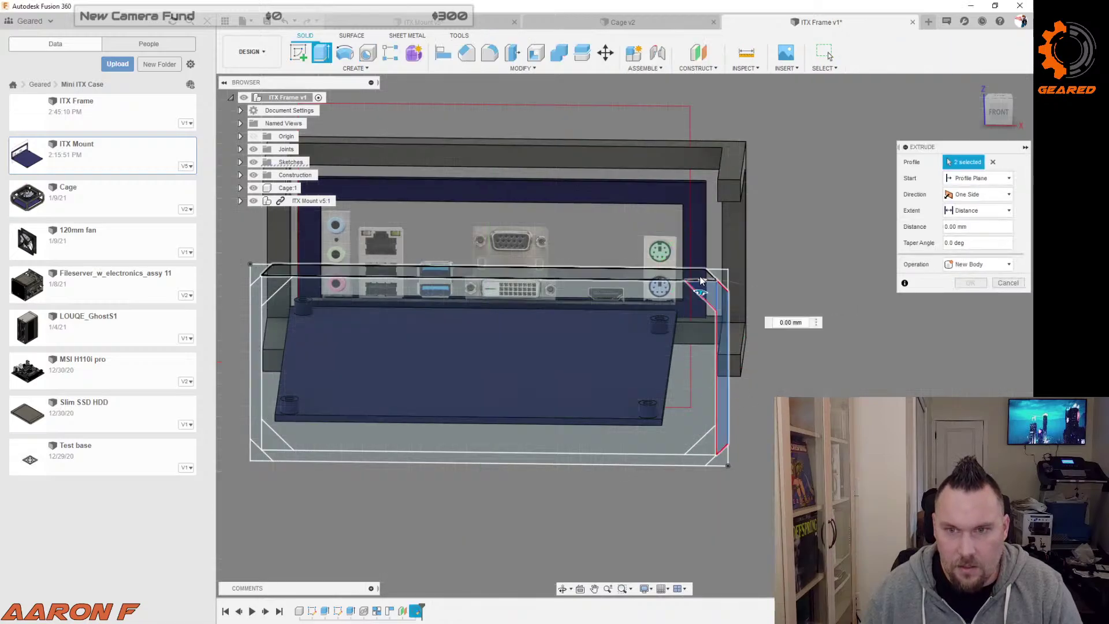
left_click(699, 276)
left_click(277, 289)
left_click(257, 370)
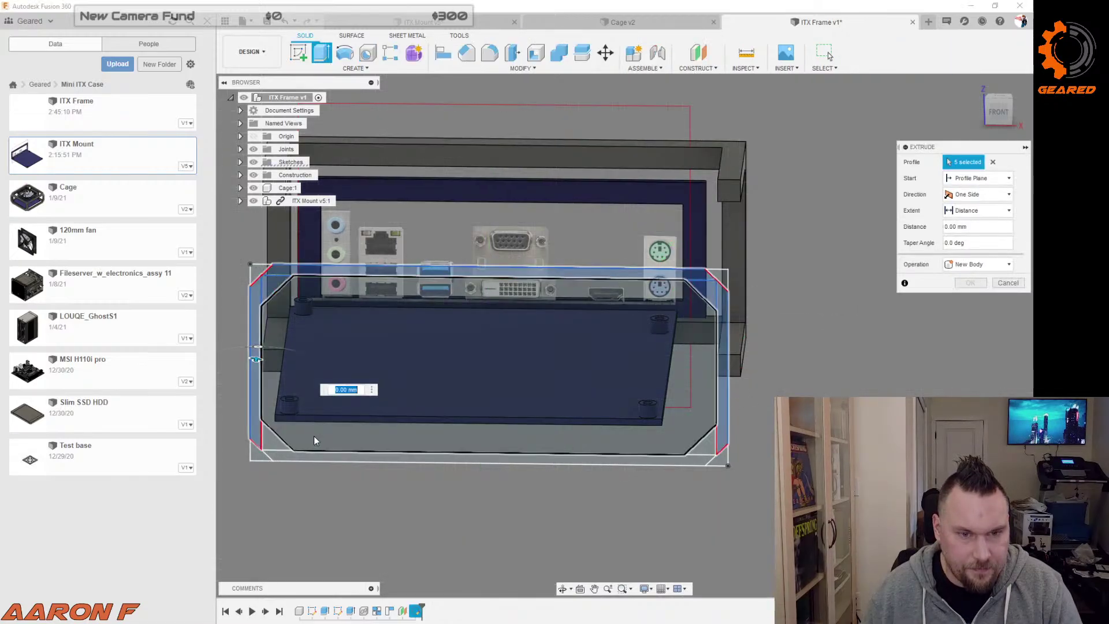
left_click(344, 460)
left_click(272, 438)
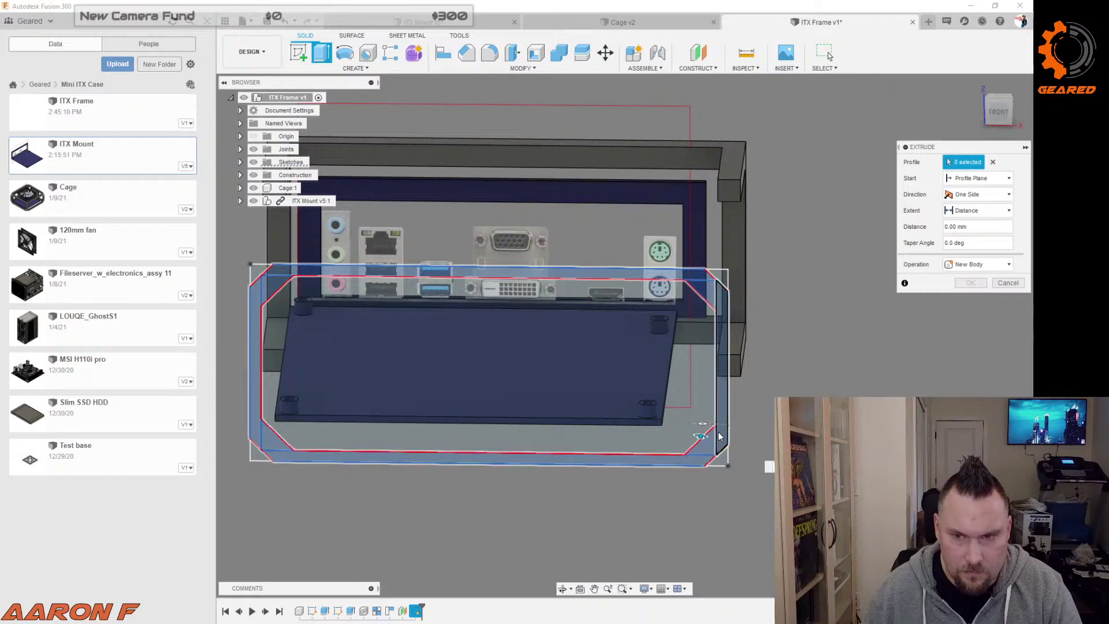
left_click(706, 444)
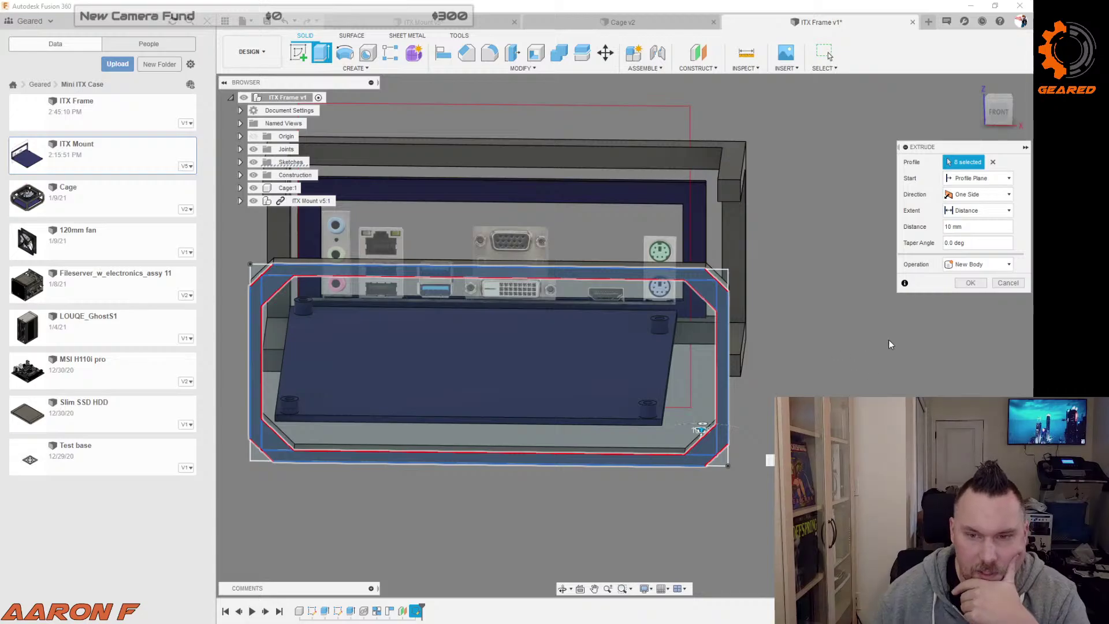
Step: Include the four outer corner triangles in the end frame's profile selection and complete the 10 mm extrusion as a new body
middle_click_drag(890, 342, 929, 389, "shift")
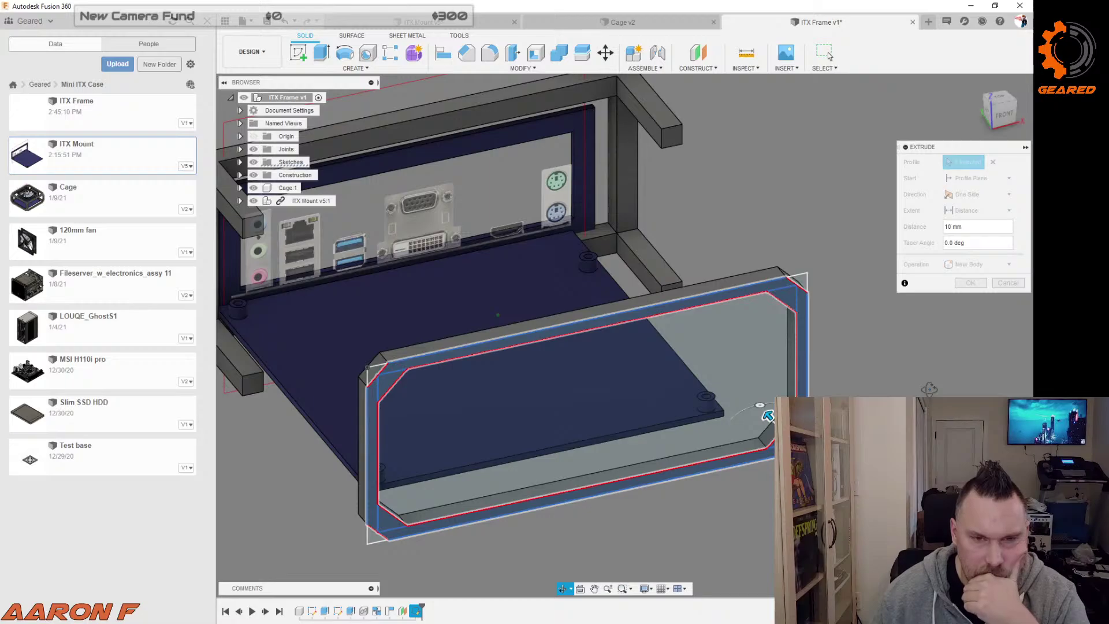
middle_click_drag(928, 388, 925, 386, "shift")
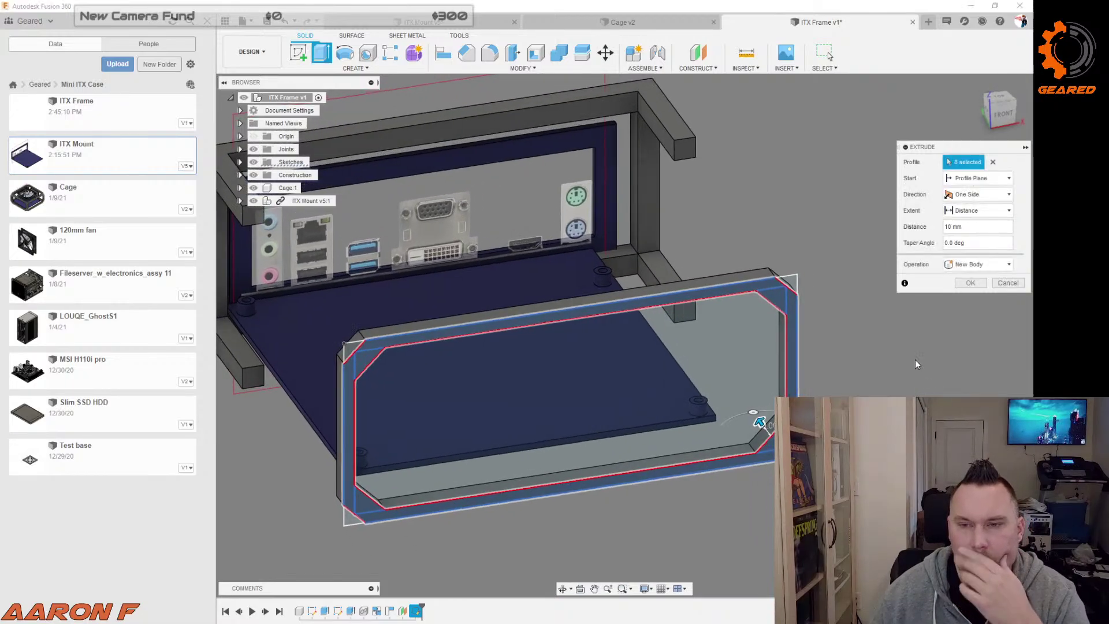
left_click(792, 282)
left_click(350, 347)
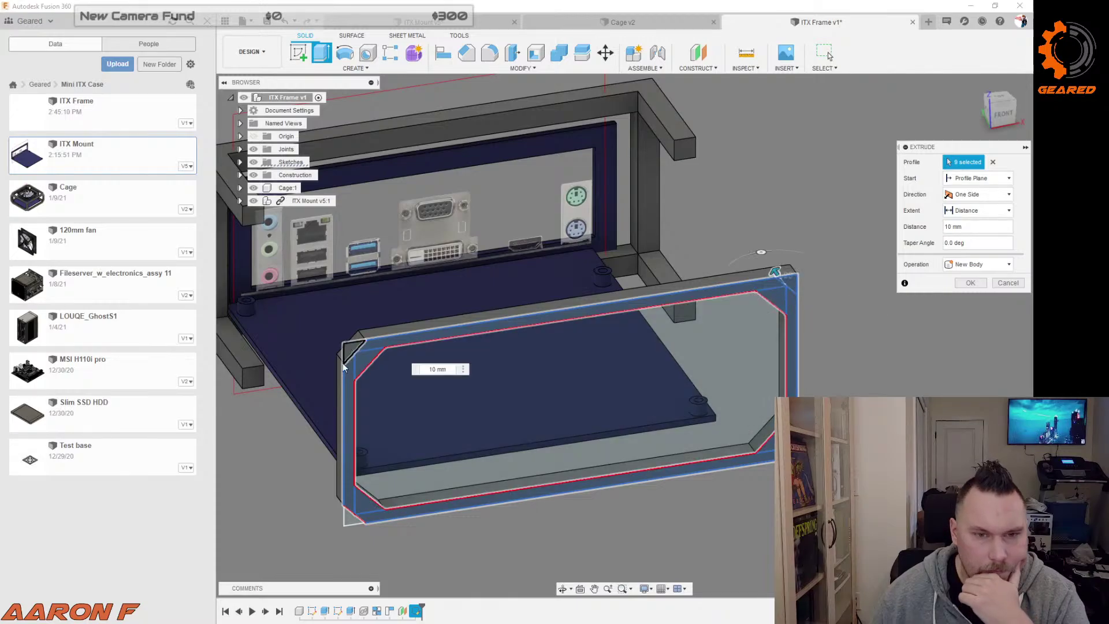
left_click(350, 520)
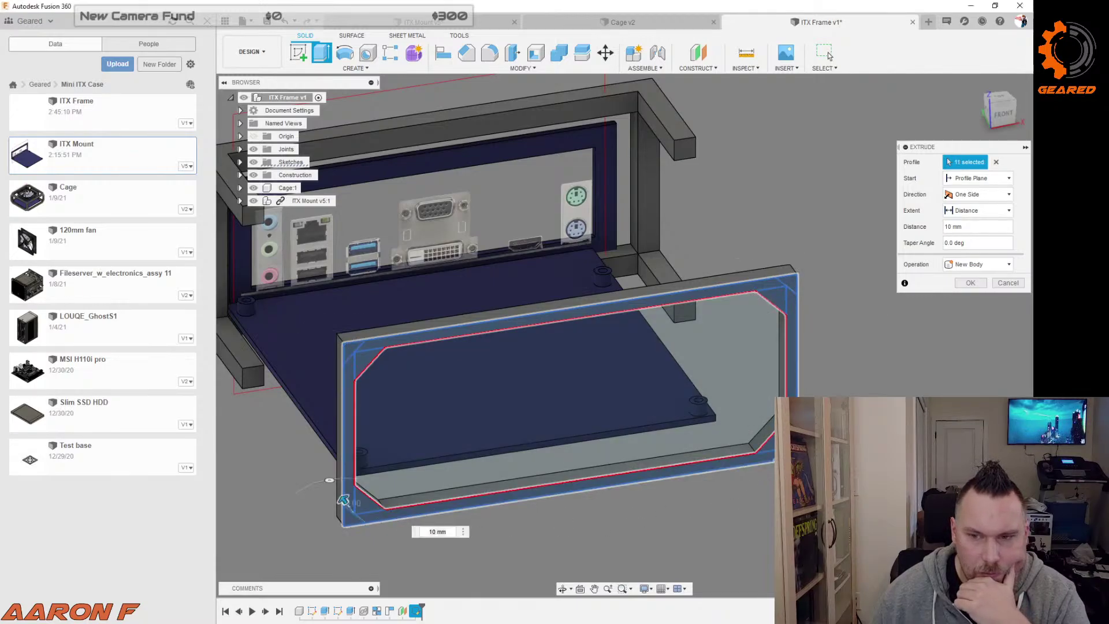
middle_click_drag(761, 414, 729, 452, "shift")
left_click(749, 496)
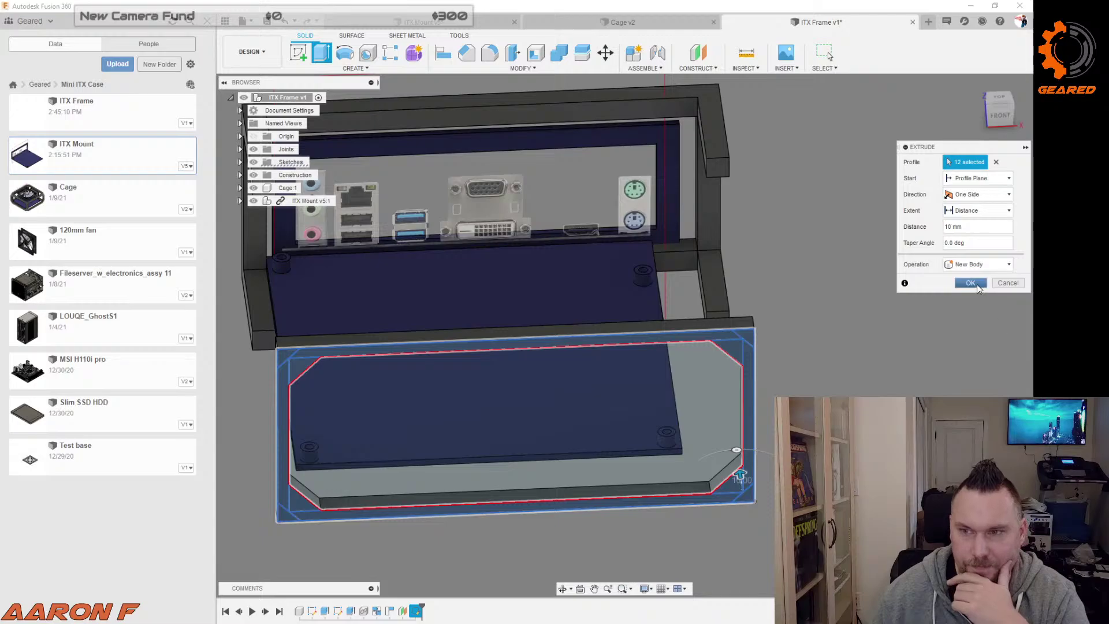
left_click(970, 283)
Step: Set up an extrusion from the end faces of the four cage bars with the Cage component active
middle_click_drag(928, 357, 782, 197, "shift")
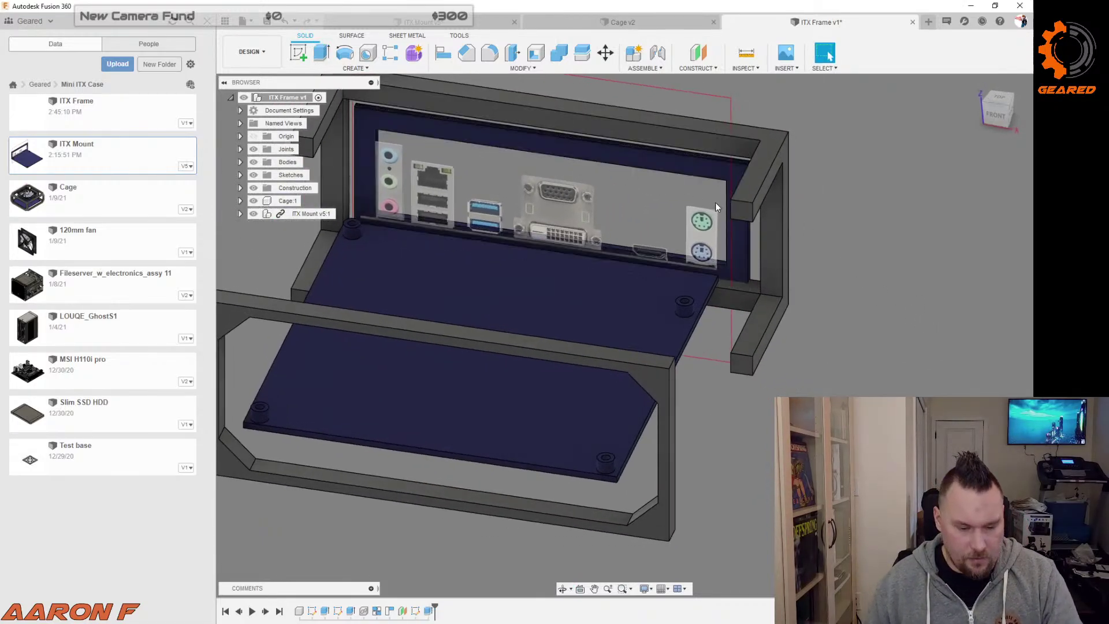
key("e")
left_click(742, 366)
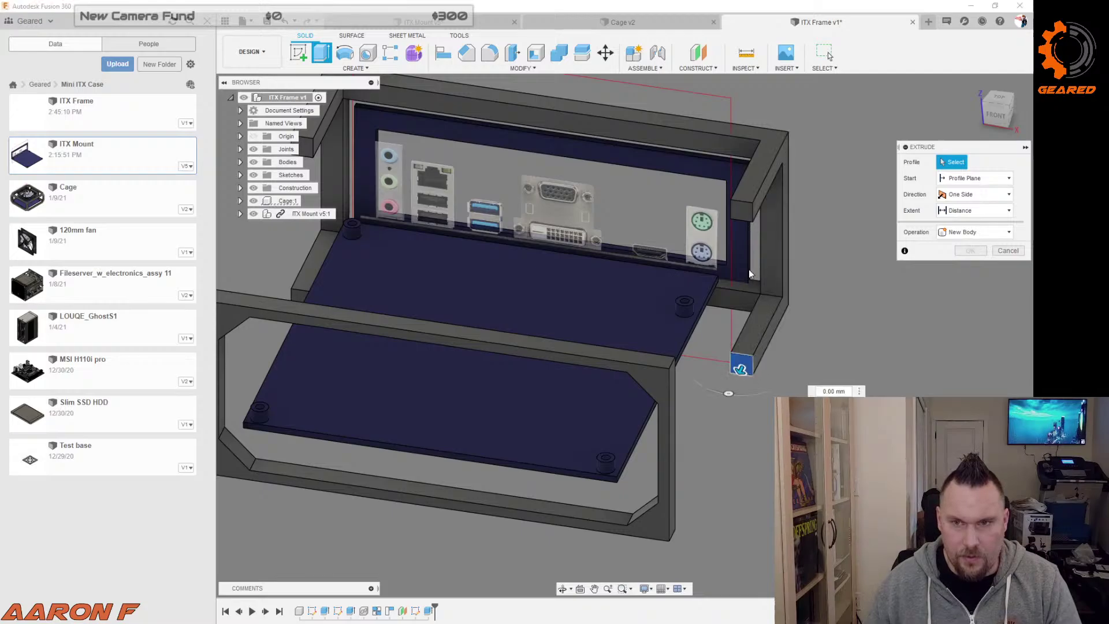
left_click(744, 215)
left_click(303, 147)
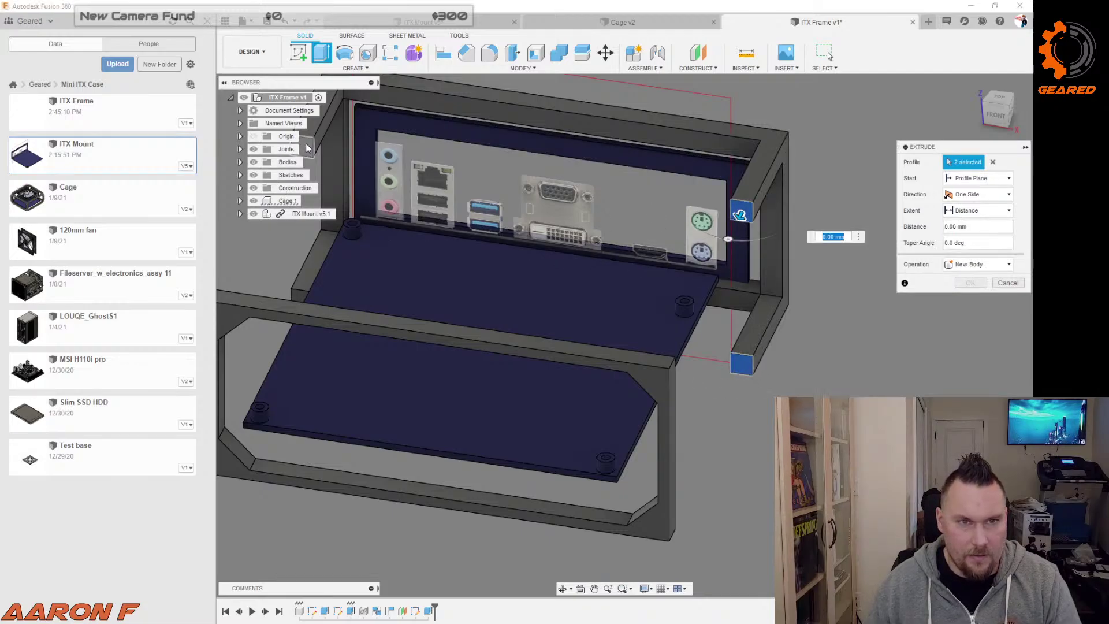
left_click(297, 296)
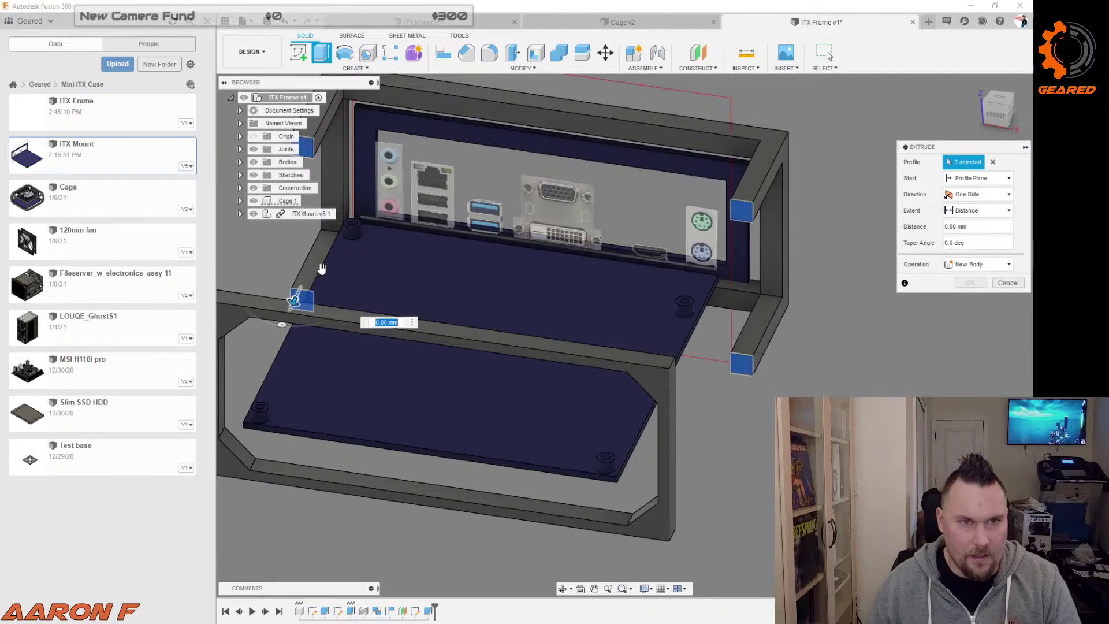
left_click(308, 200)
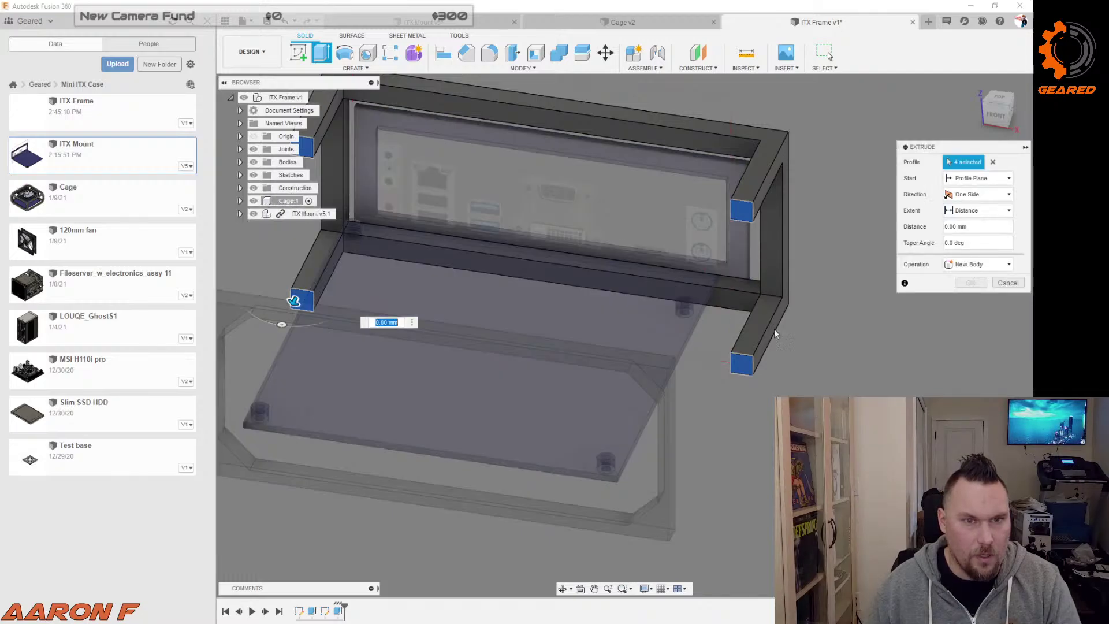
Step: Extend the four bars 130 mm to the opposite end frame as a Join, and list the Cage component's bodies
scroll(875, 341, "down", 3)
middle_click_drag(875, 344, 730, 335, "shift")
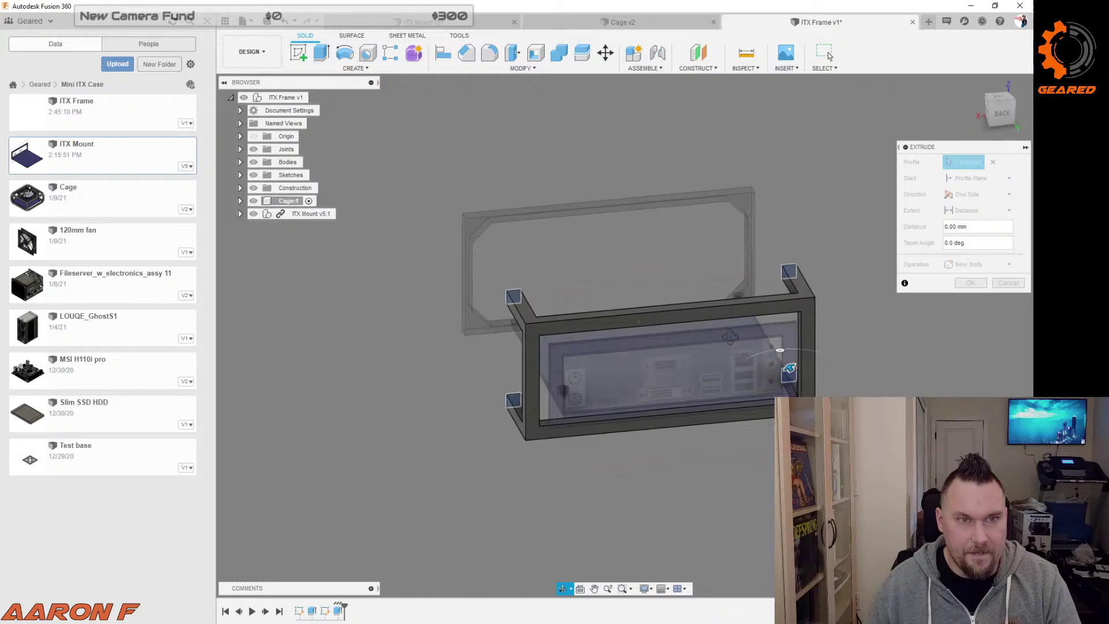
left_click(477, 227)
middle_click_drag(400, 398, 491, 404, "shift")
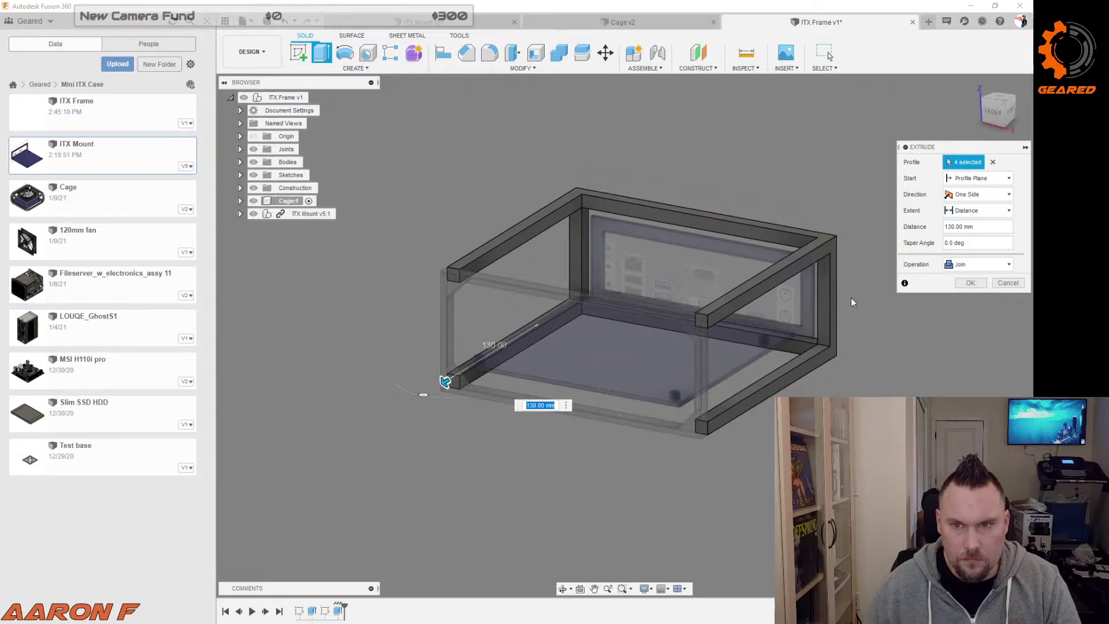
left_click(239, 201)
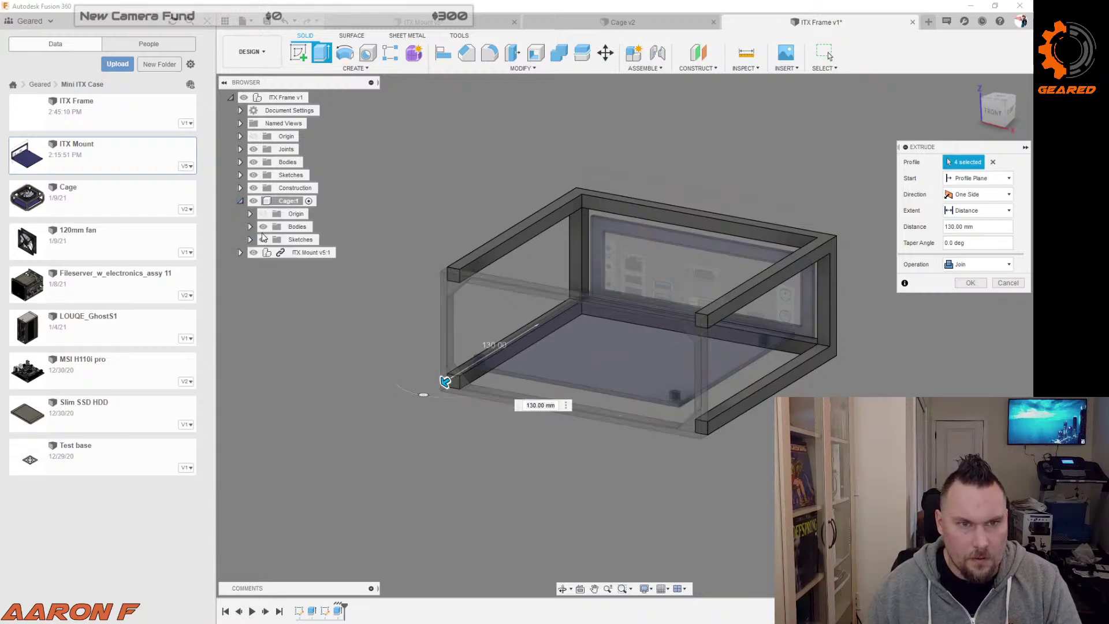
left_click(250, 227)
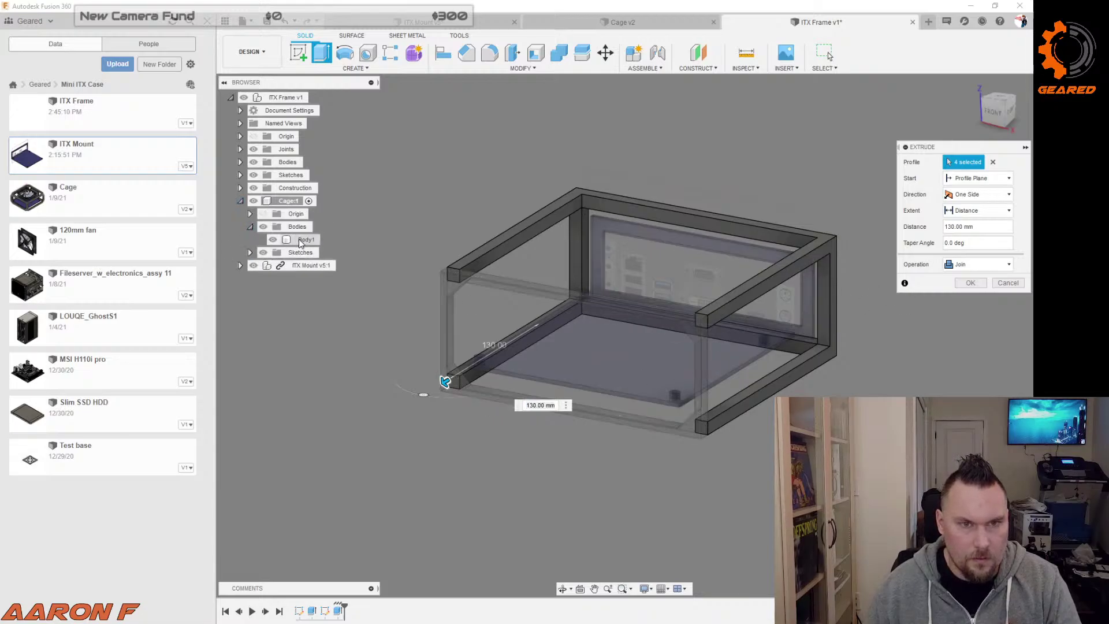
left_click(971, 282)
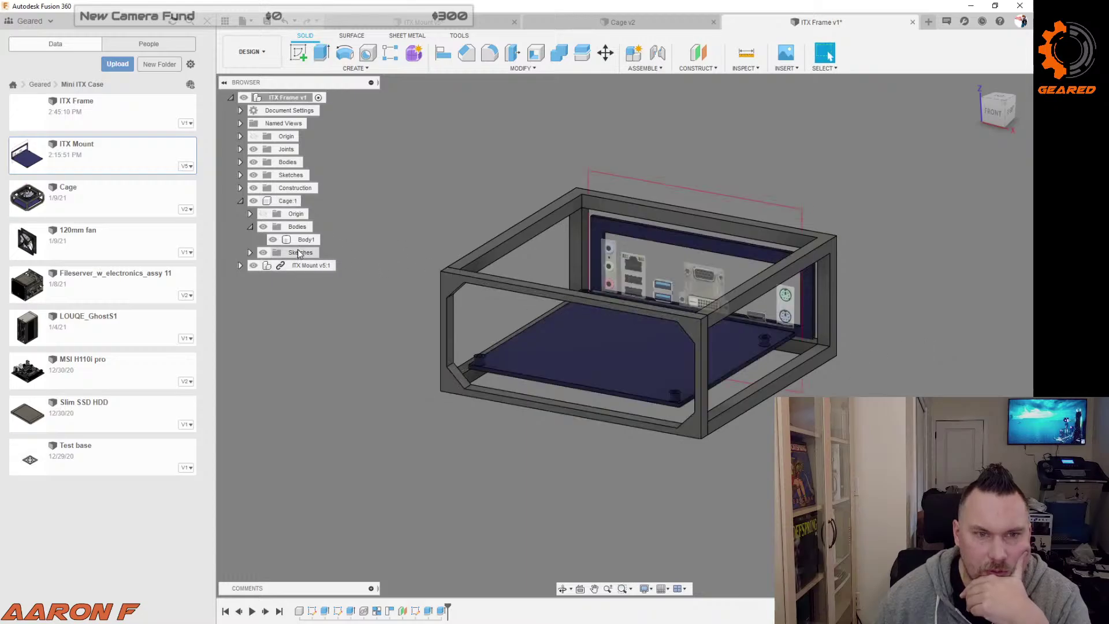
Step: Highlight the Cage component's body to check which frame parts it covers, and make Cage the active component
middle_click_drag(411, 198, 320, 220, "shift")
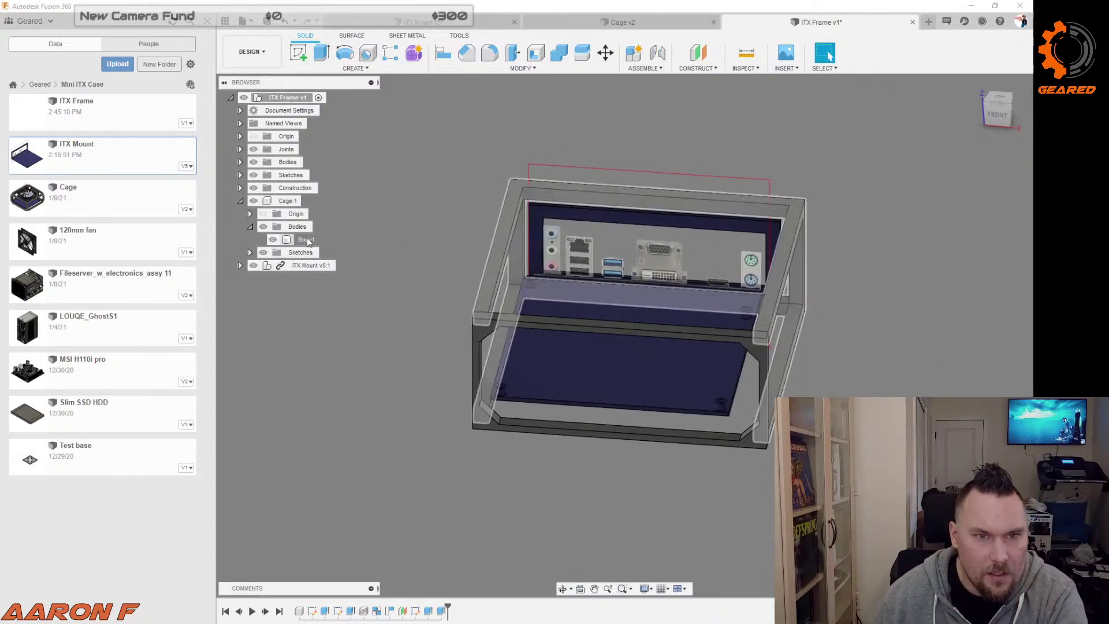
left_click(305, 239)
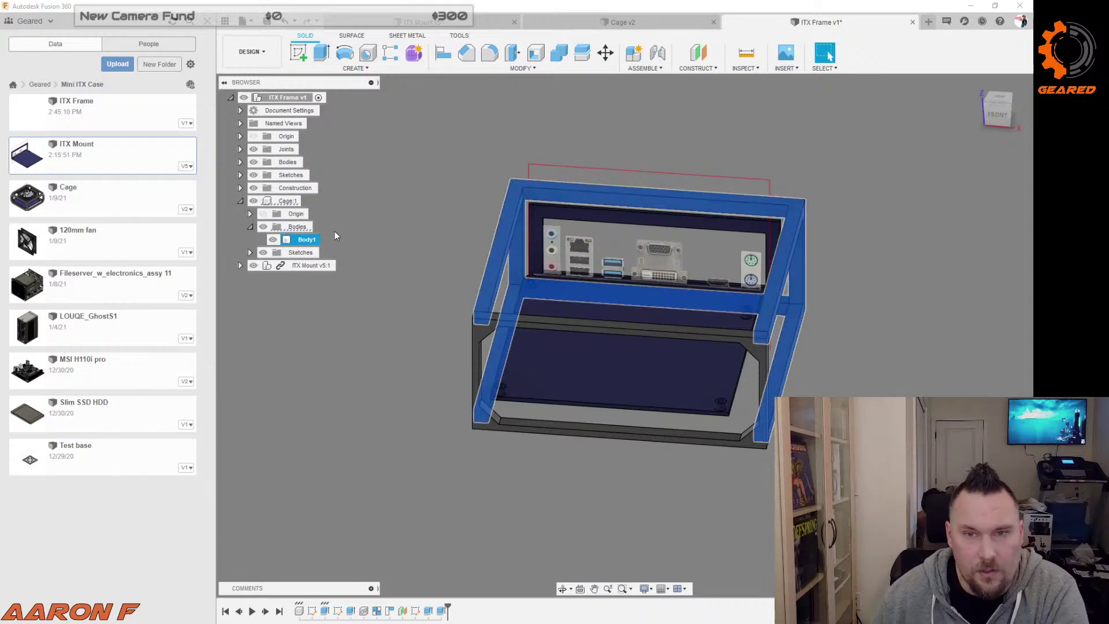
middle_click_drag(335, 231, 362, 217, "shift")
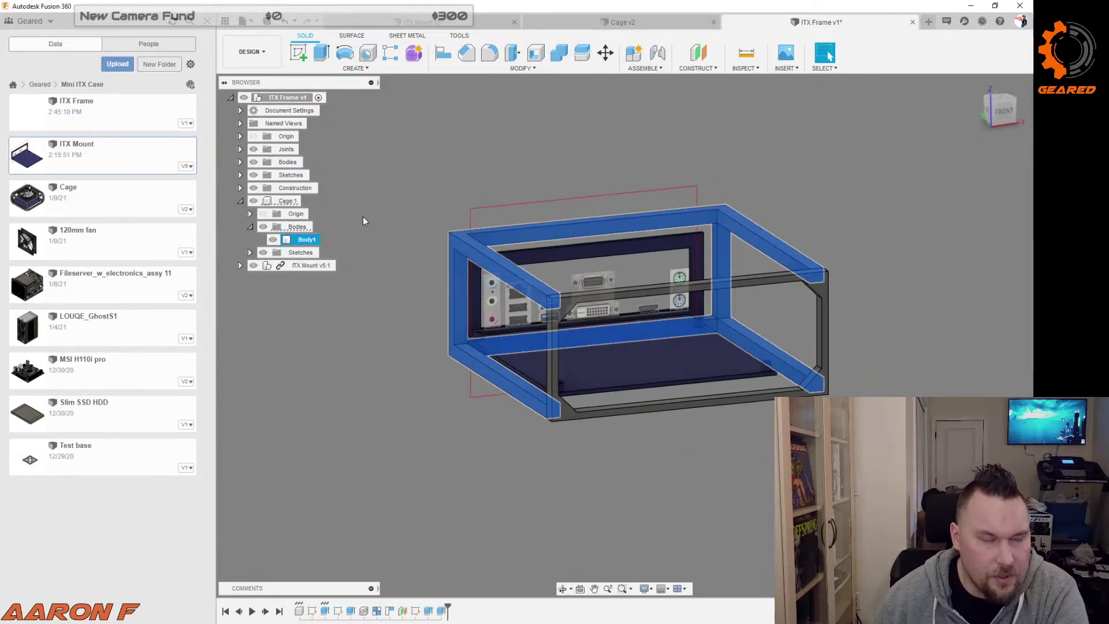
left_click(292, 100)
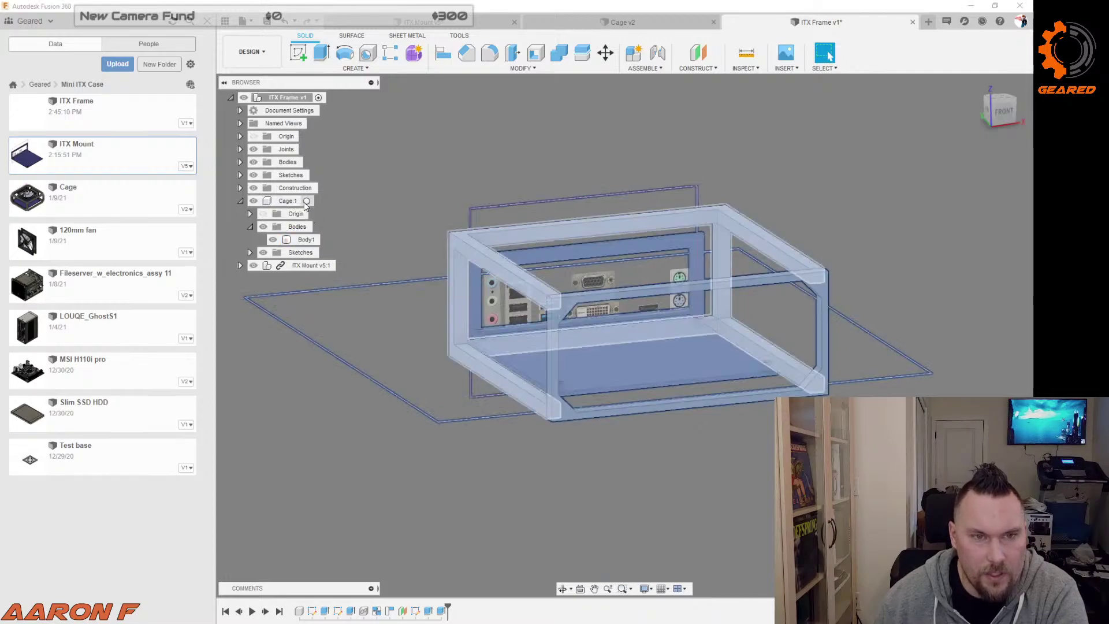
left_click(309, 201)
Step: Combine the chamfered end frame into the cage body with Join, using the cage as target and not keeping the tool body
mouse_move(364, 171)
middle_mouse_down("shift")
mouse_move(402, 168)
mouse_move(391, 181)
mouse_move(352, 168)
middle_mouse_up("shift")
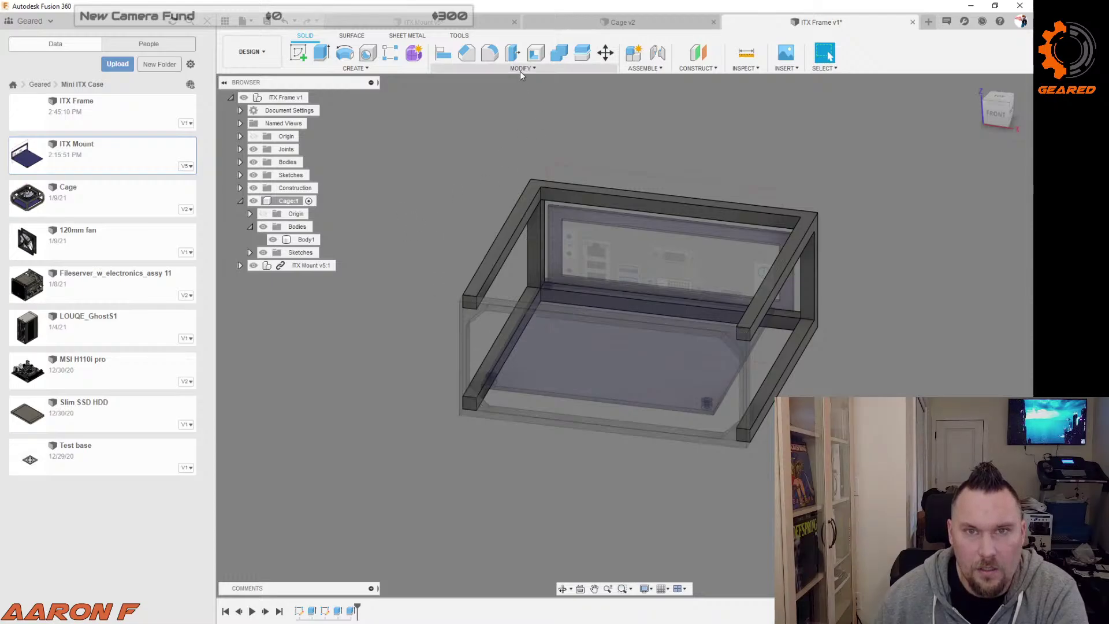
left_click(558, 52)
left_click(484, 310)
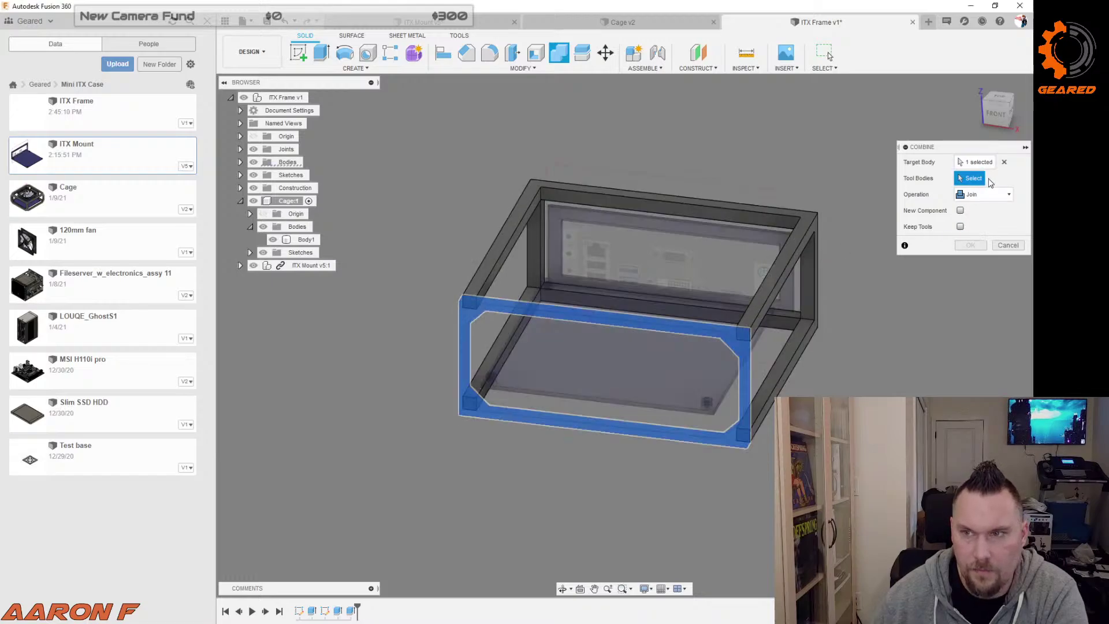
left_click(1005, 165)
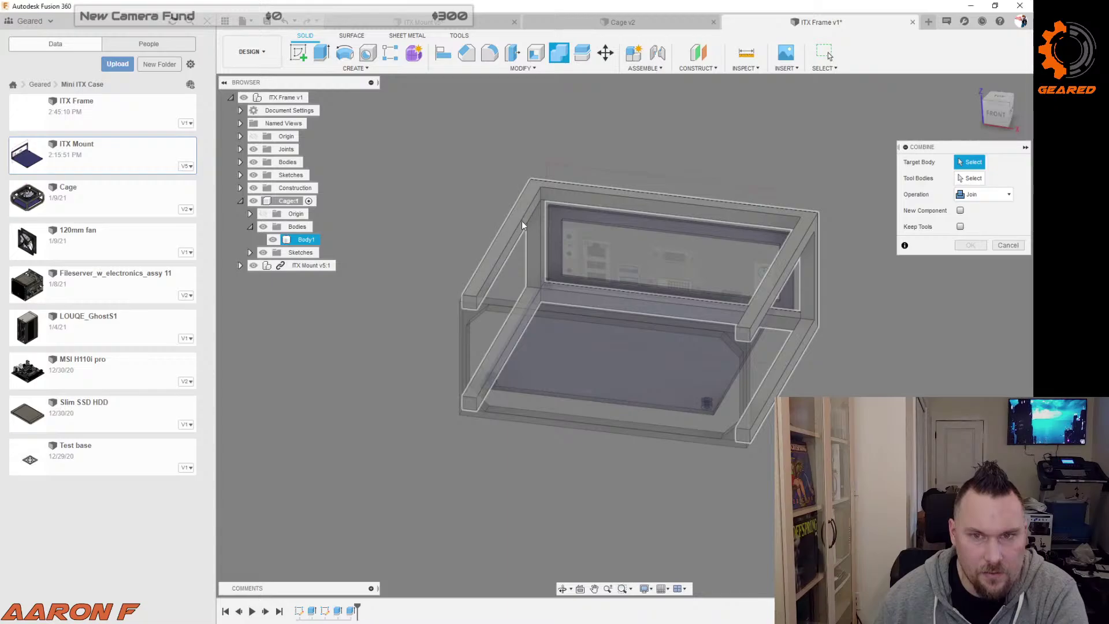
left_click(522, 221)
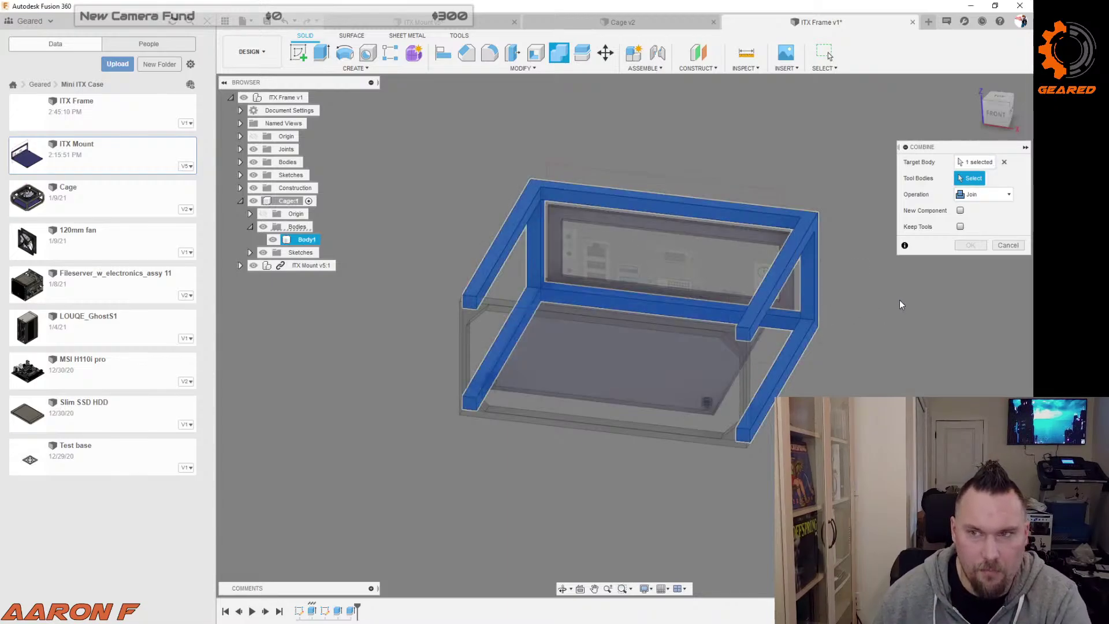
left_click(788, 350)
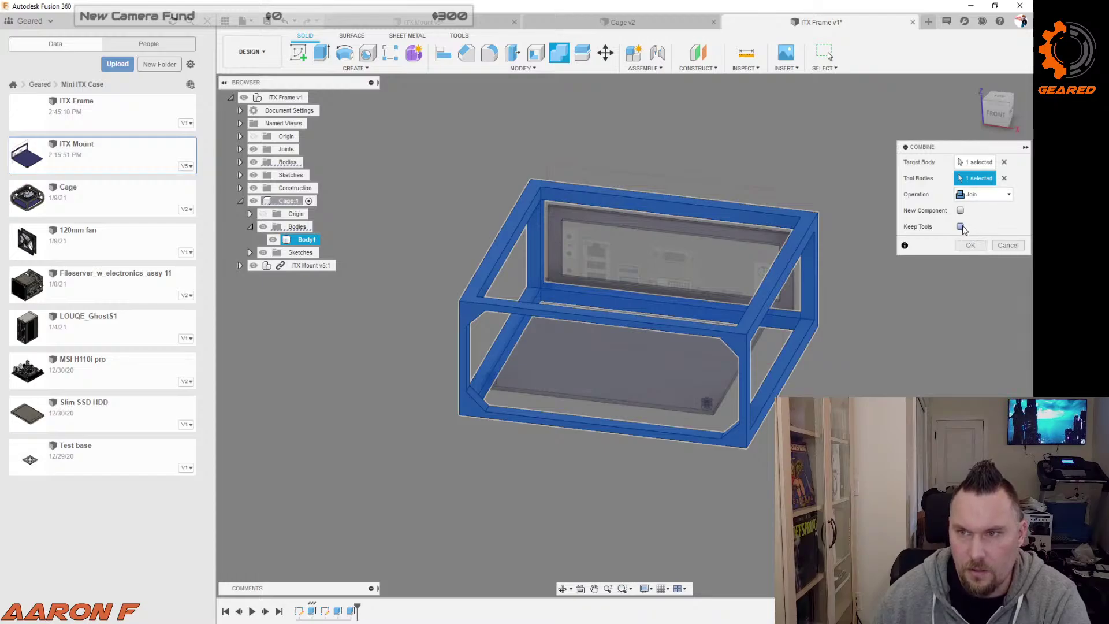
left_click(975, 247)
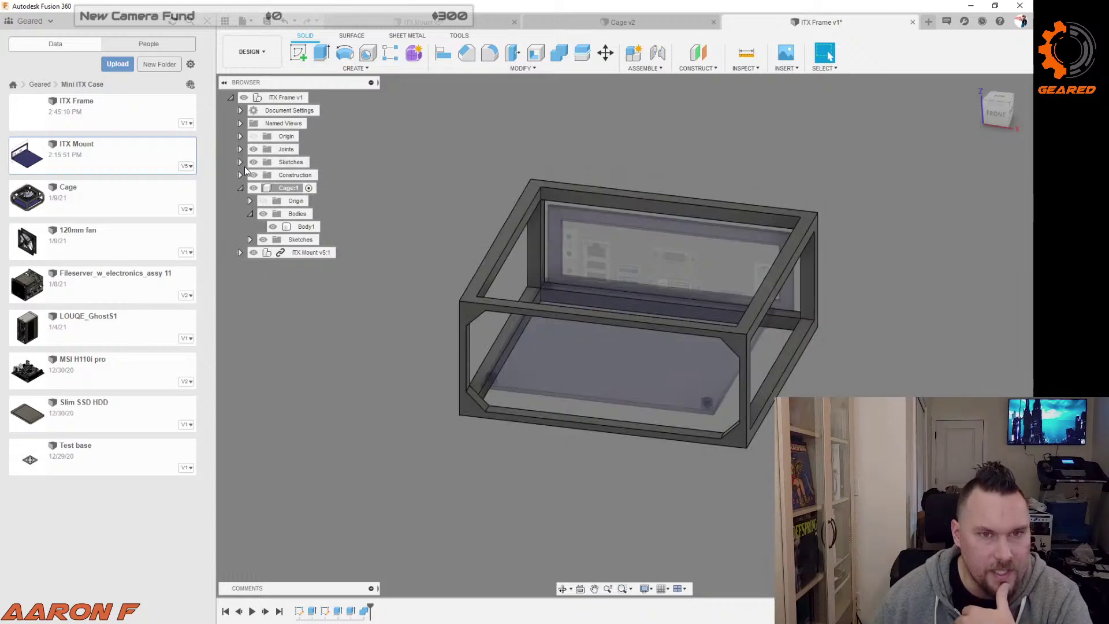
Step: List the top-level sketches of the ITX Frame assembly and make Sketch1 visible
left_click(241, 162)
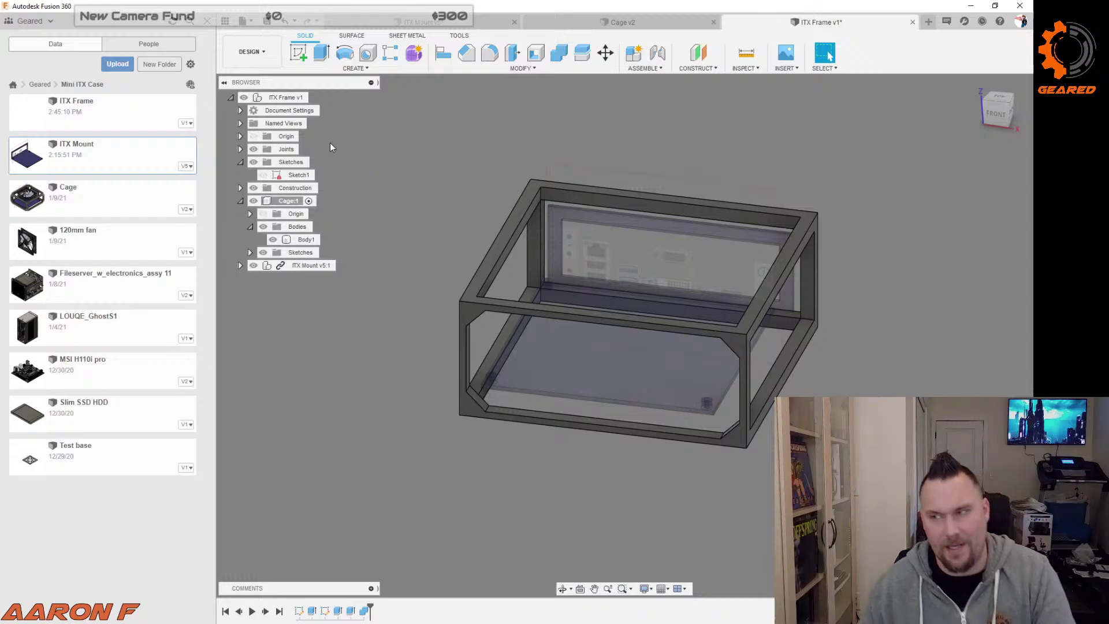
middle_click_drag(356, 172, 362, 214, "shift")
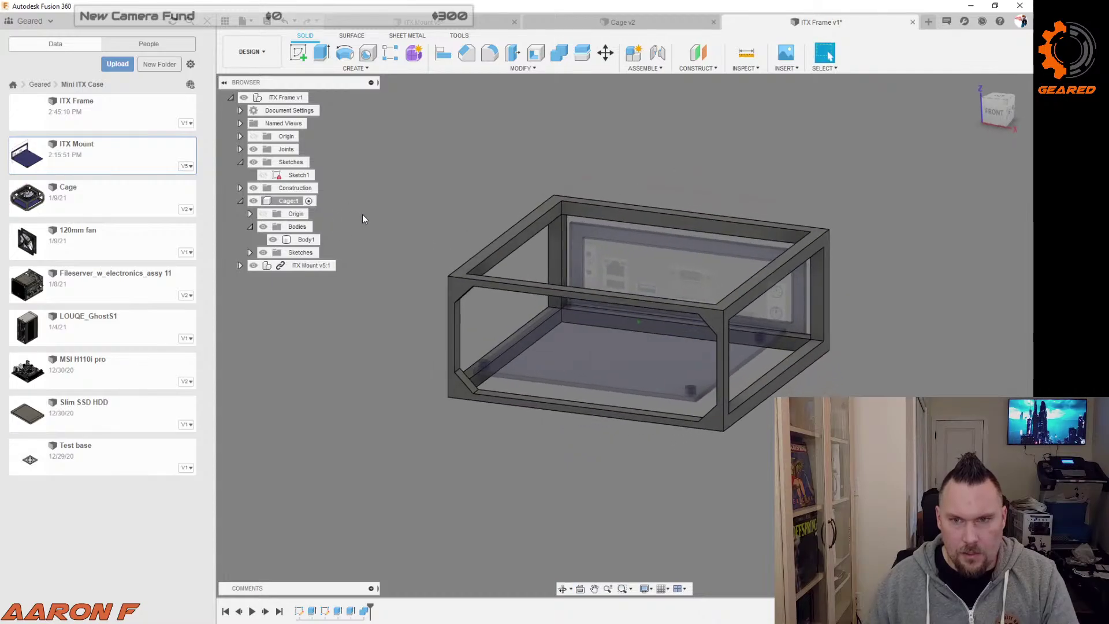
left_click(263, 174)
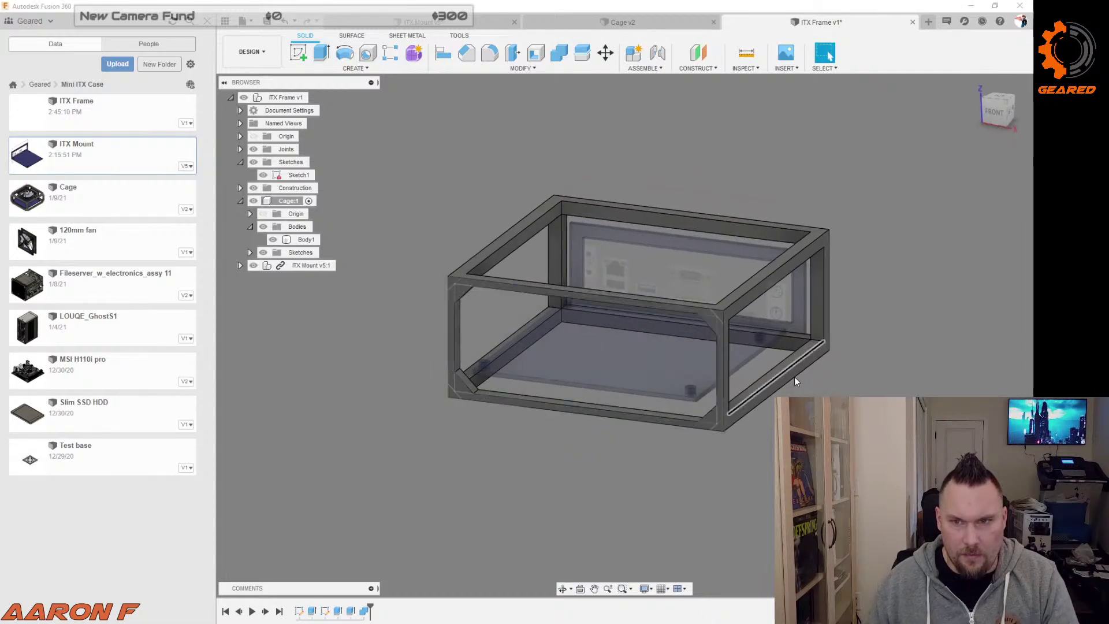
Step: Examine the cage's rectangular side face and the chamfered end frame from several angles
middle_click_drag(795, 381, 787, 349, "shift")
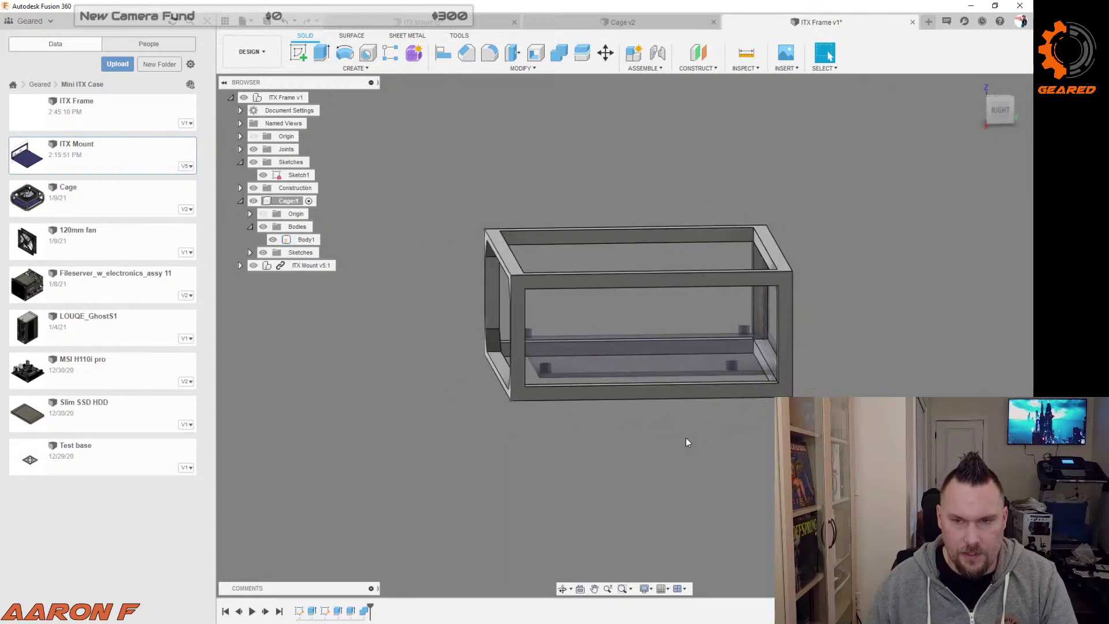
scroll(580, 319, "up", 3)
left_click(591, 444)
right_click(593, 440)
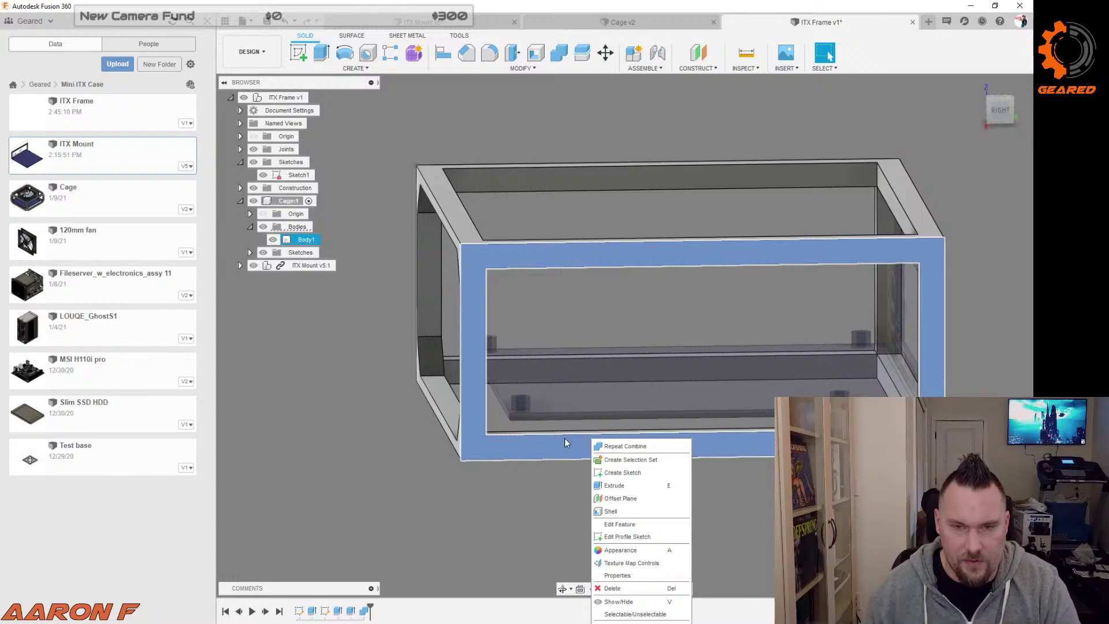
left_click(555, 471)
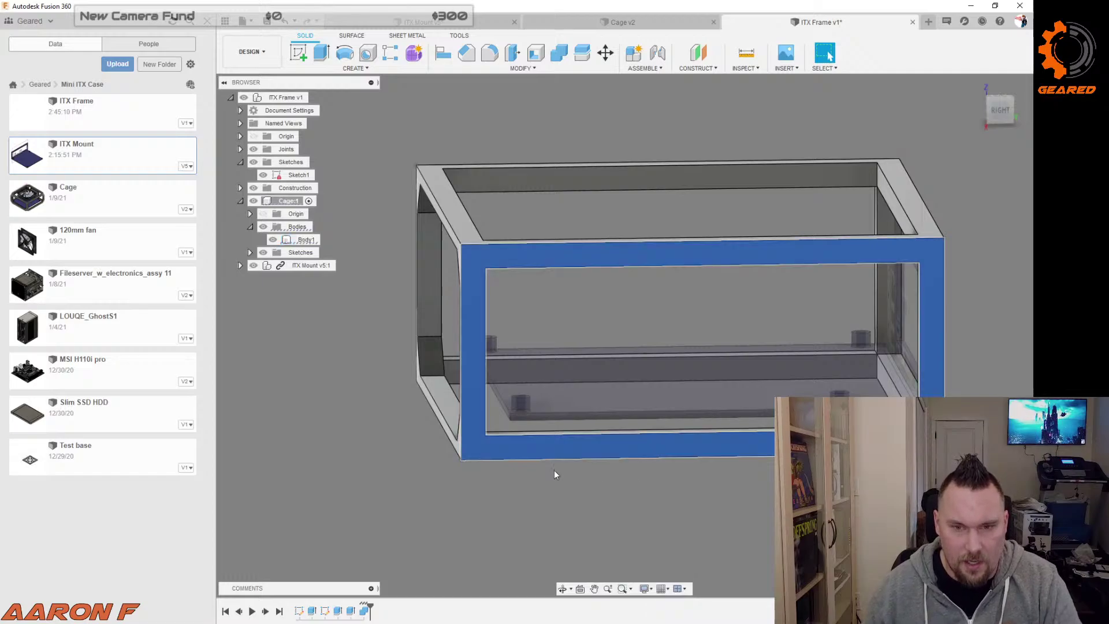
left_click(525, 463)
middle_click_drag(531, 449, 591, 410, "shift")
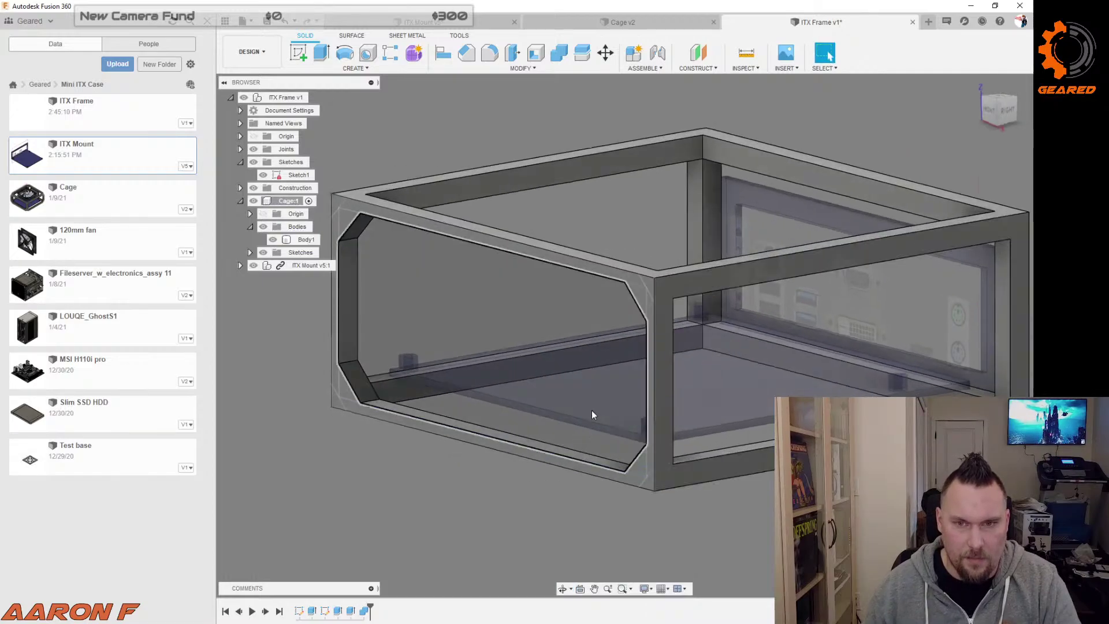
middle_click_drag(595, 310, 719, 443, "shift")
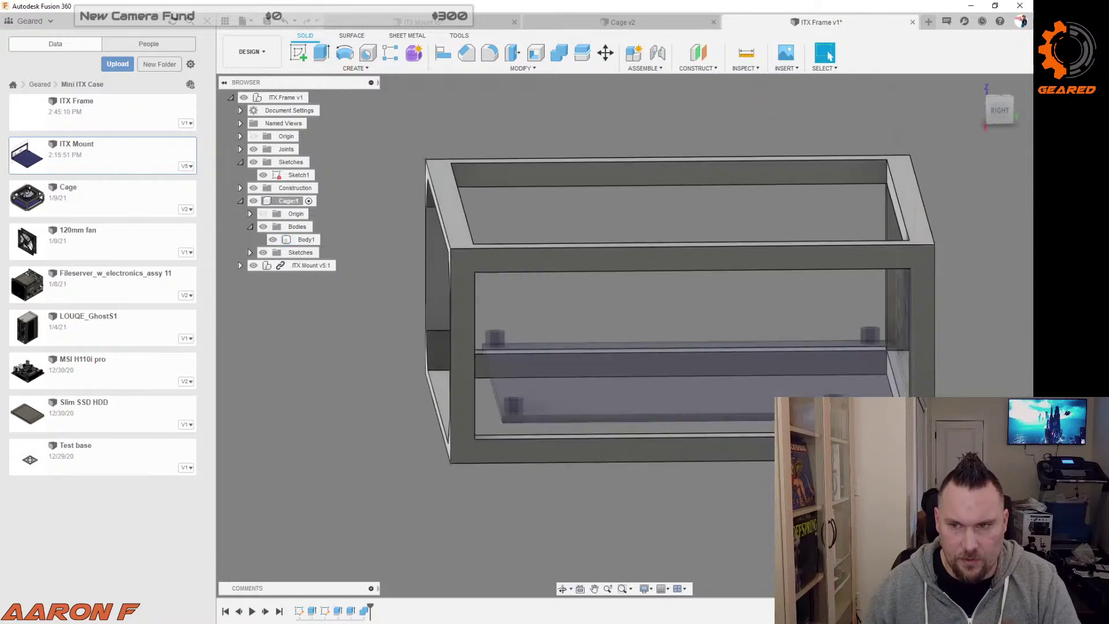
Step: Switch to the Cage v2 design and measure the diagonal corner edges at the side frame's upper-left corner
left_click(652, 21)
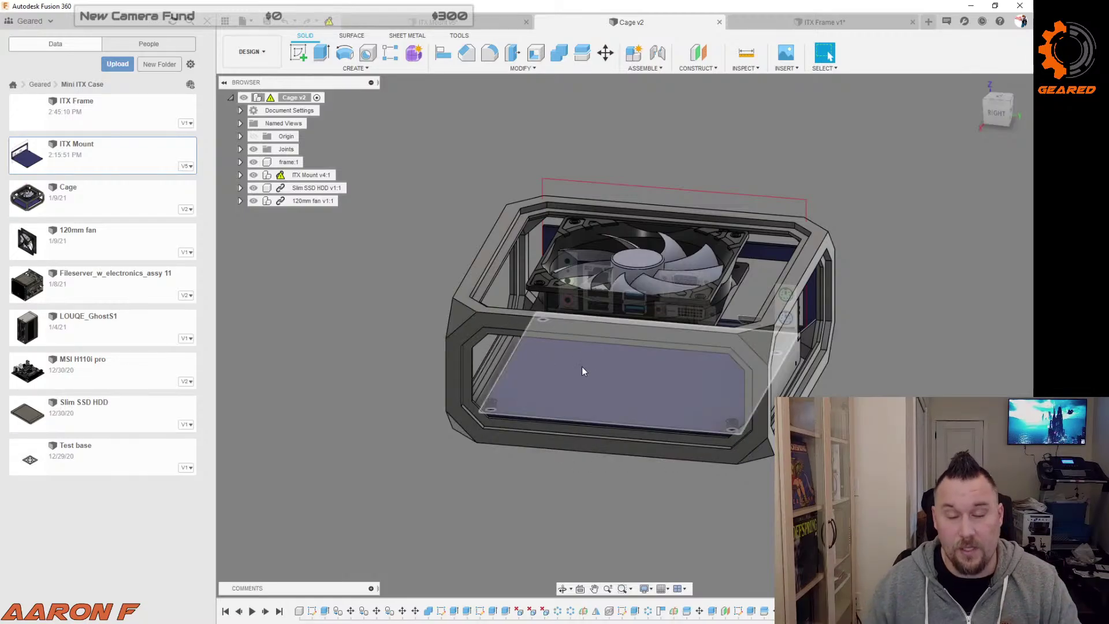
middle_click_drag(560, 389, 471, 484, "shift")
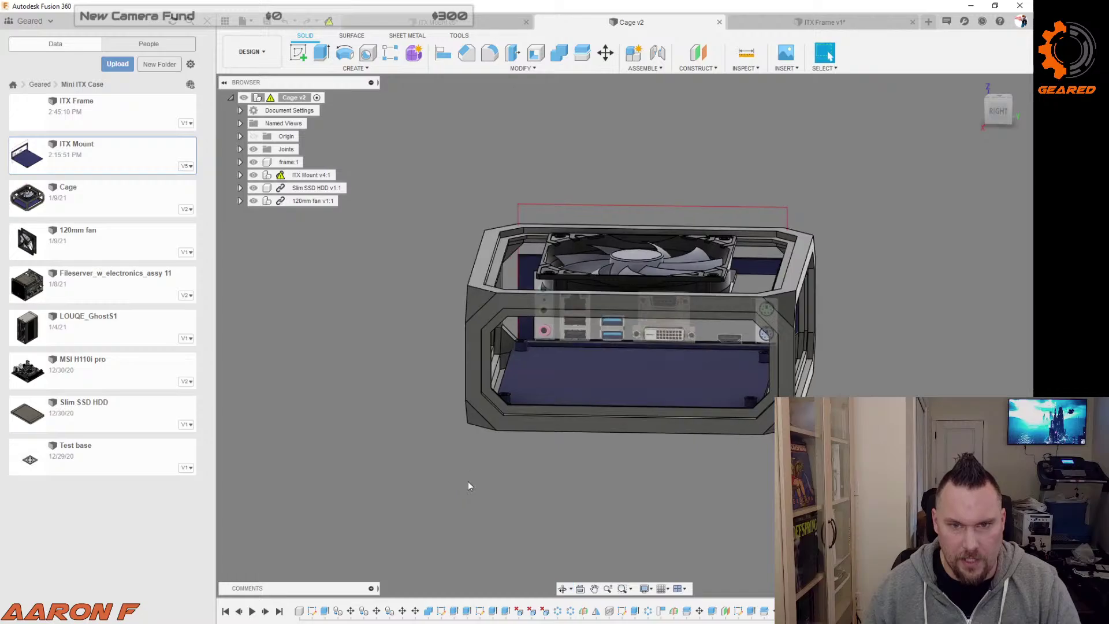
left_click(491, 415)
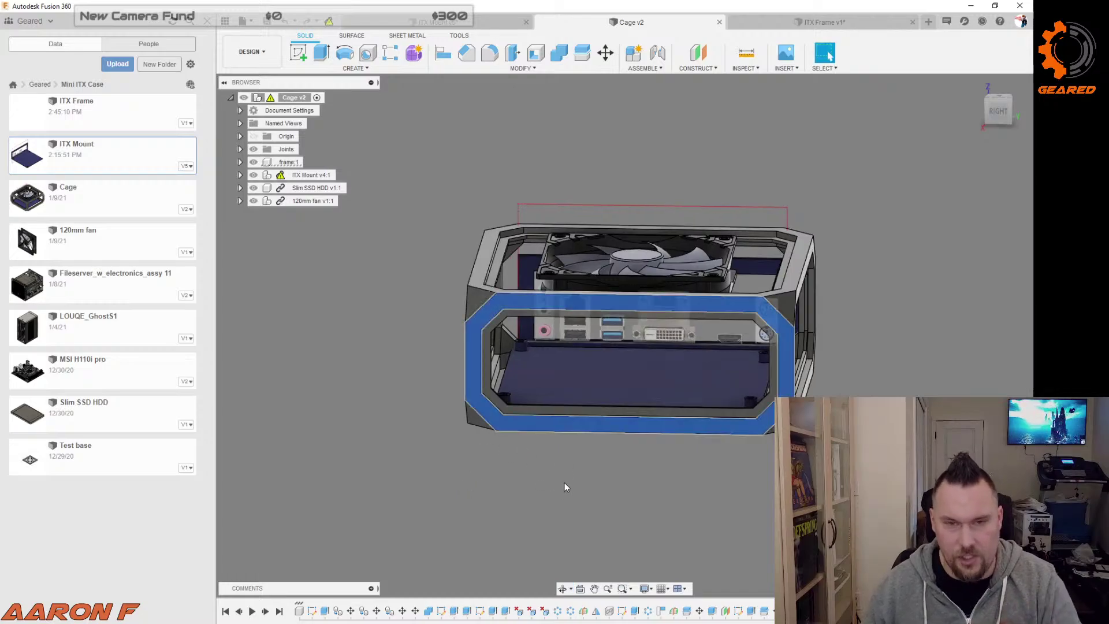
key("Escape")
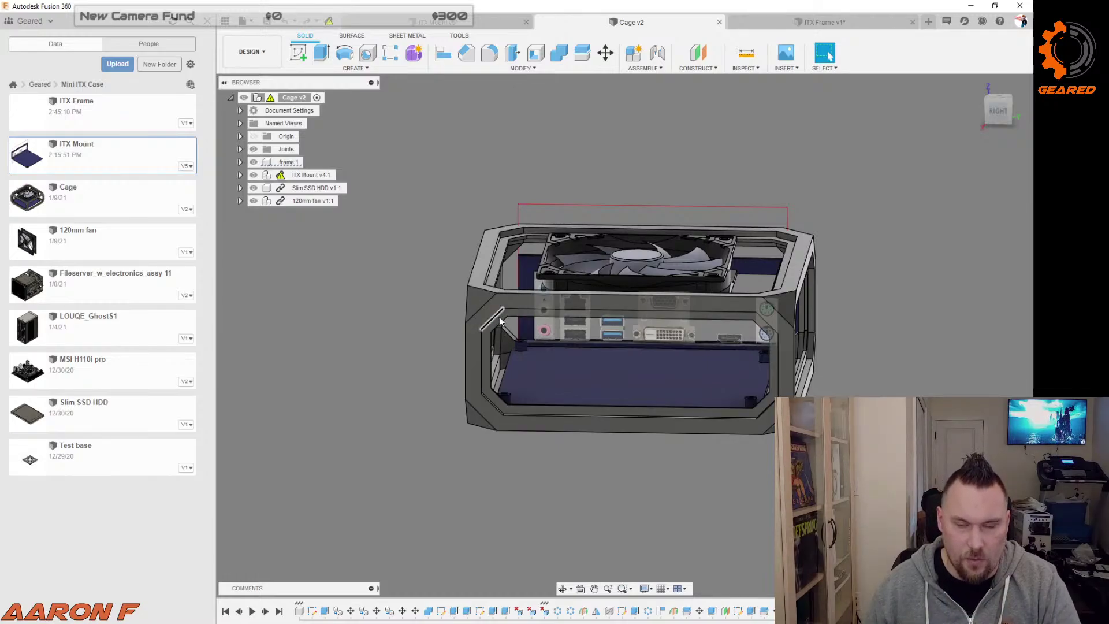
left_click(495, 315)
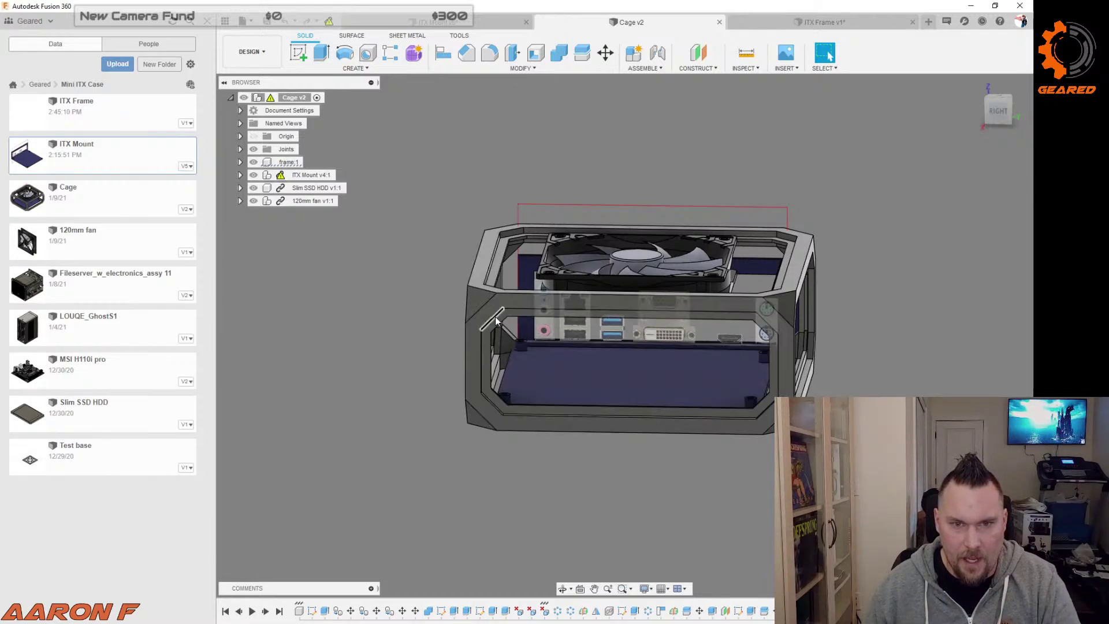
key("i")
left_click(485, 303)
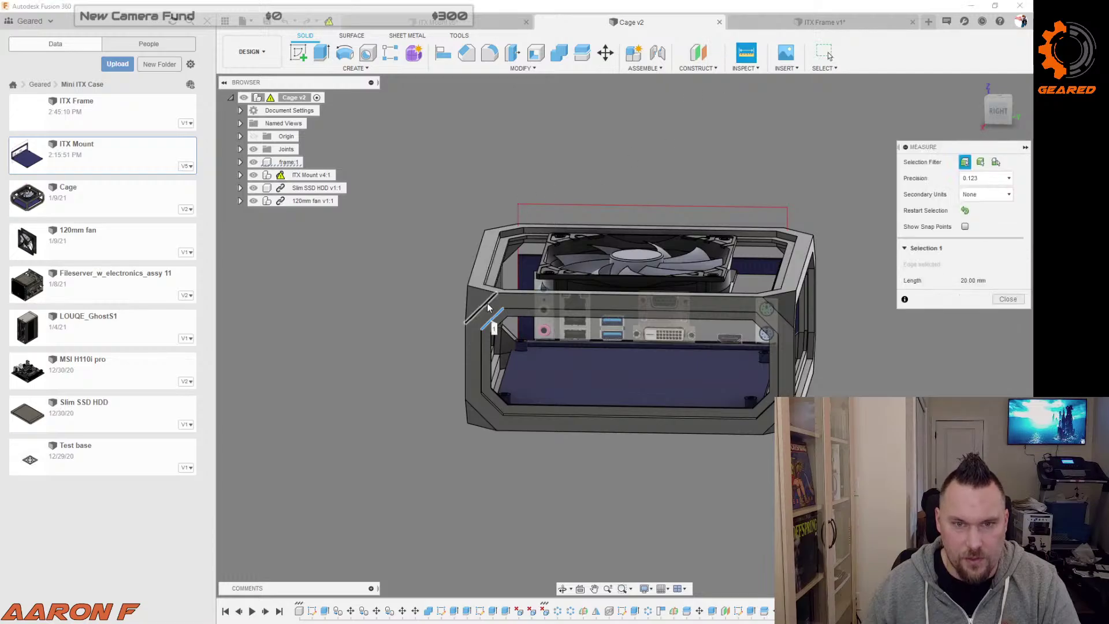
left_click(418, 353)
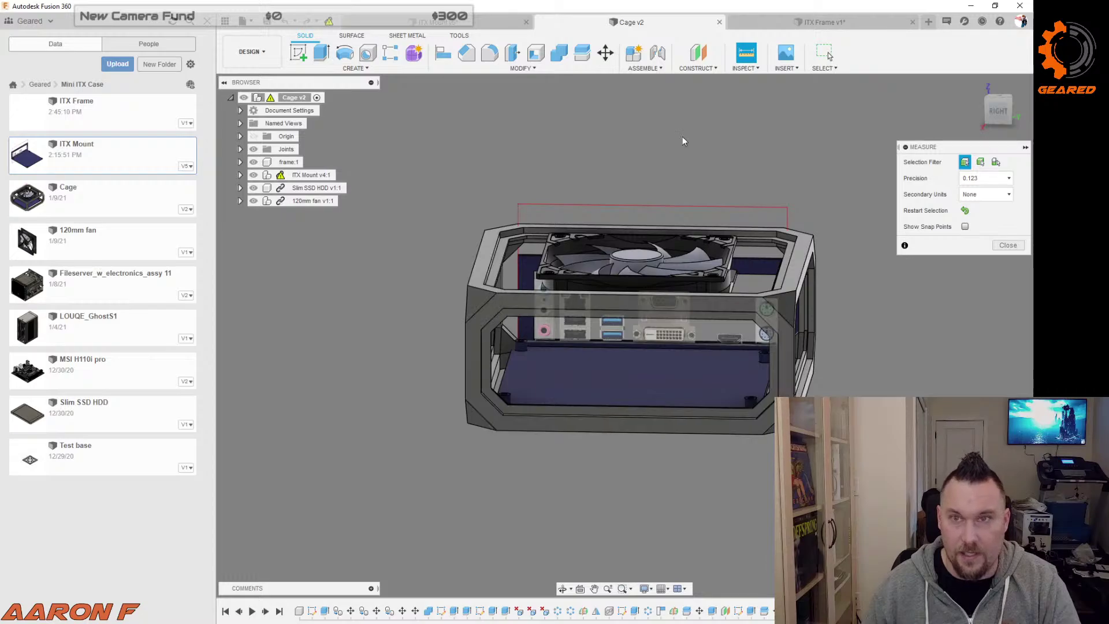
Step: Switch to the ITX Frame design and sketch a diagonal line about 27.5 mm long across the side opening's upper-left inner corner
left_click(820, 22)
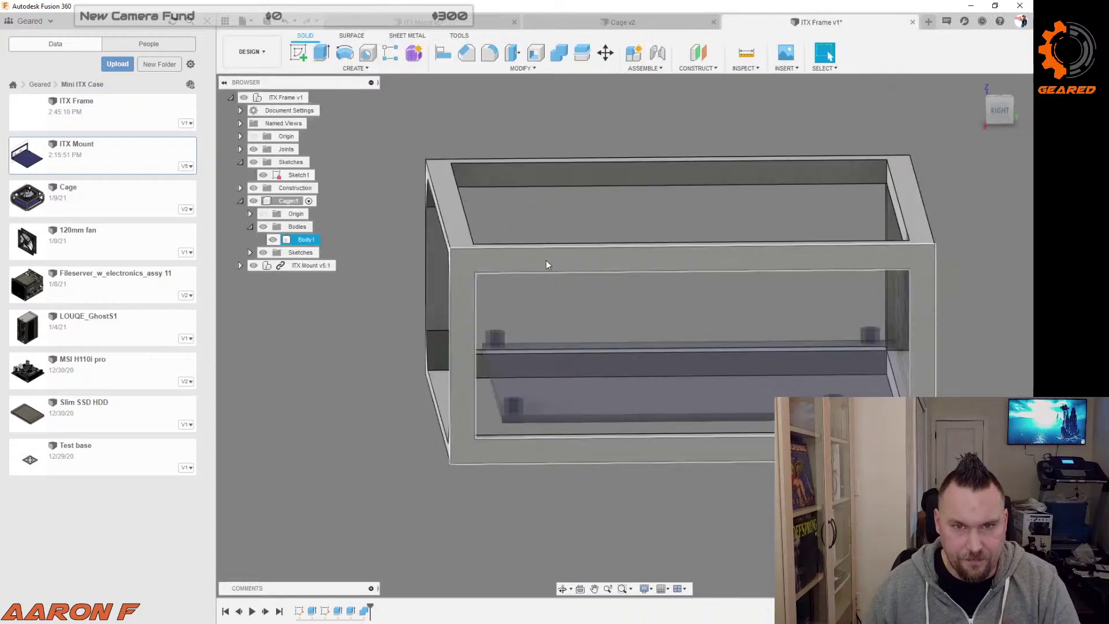
right_click(560, 261)
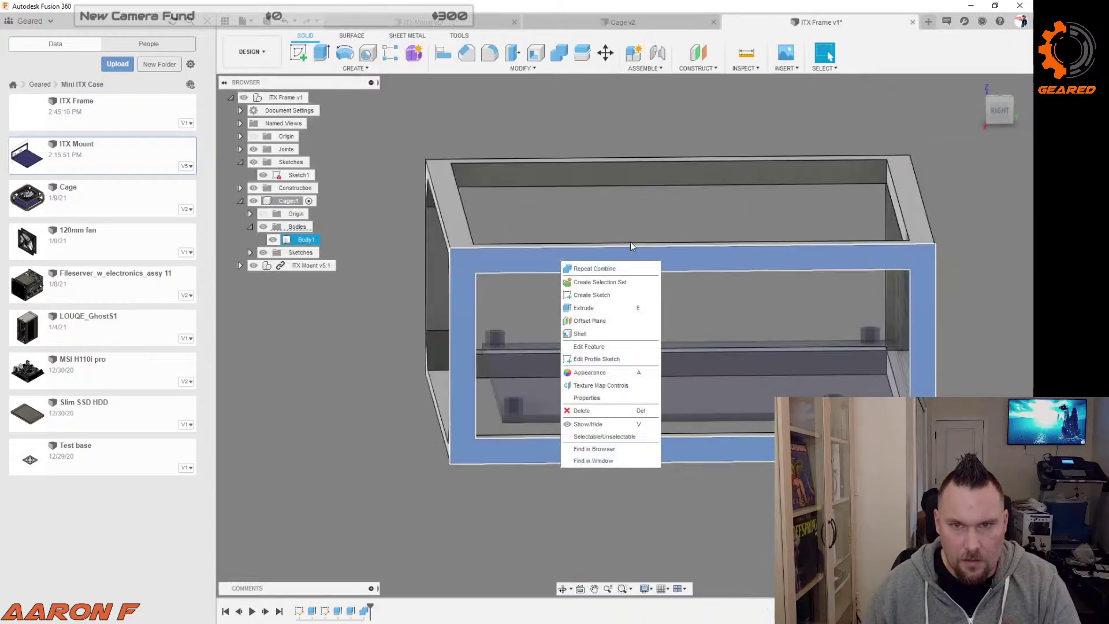
left_click(605, 295)
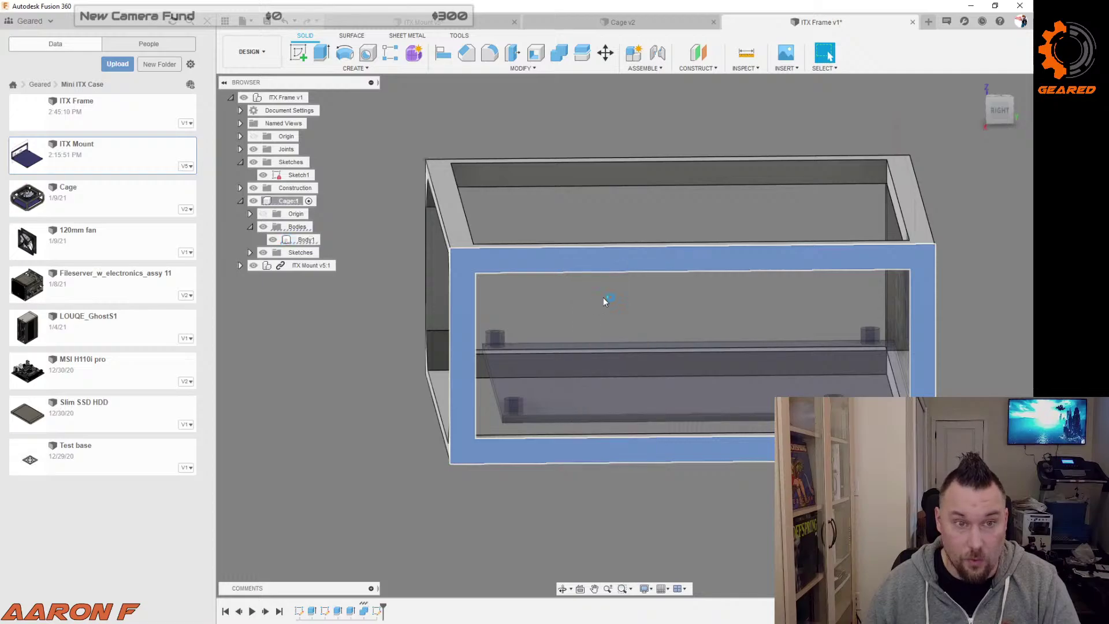
key("l")
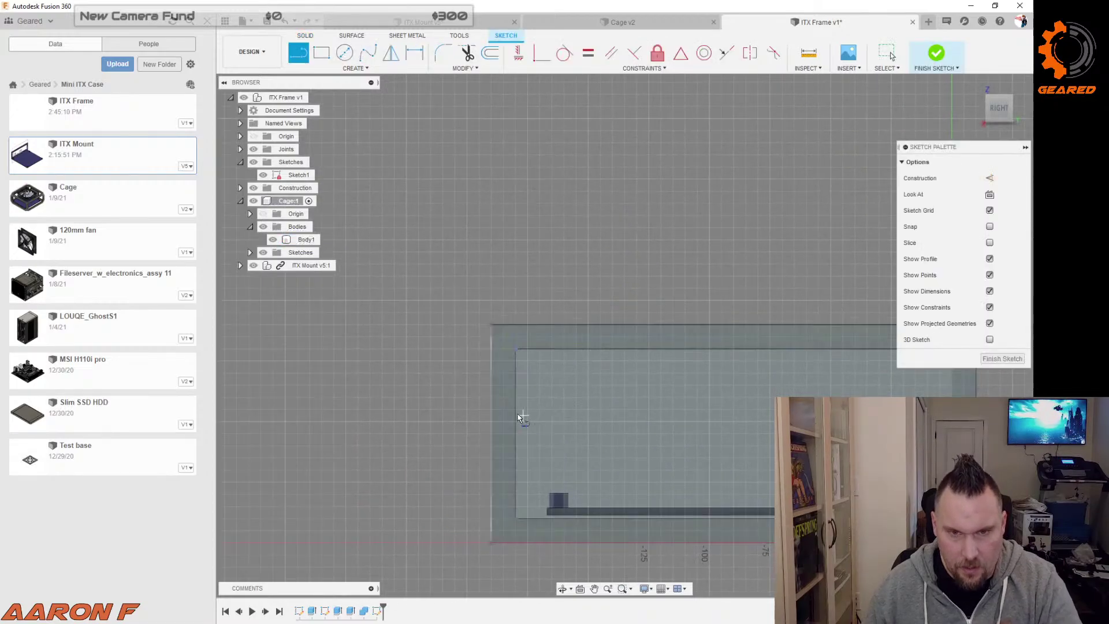
left_click(515, 396)
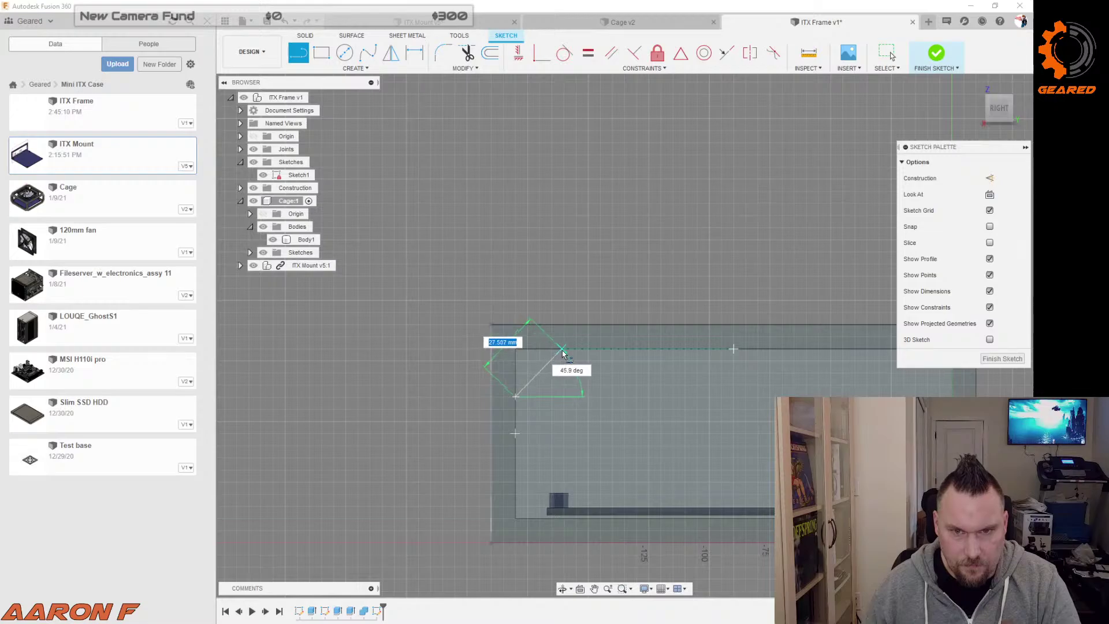
left_click(562, 349)
Step: Dimension the diagonal corner line's length and set it to 20 mm
key("d")
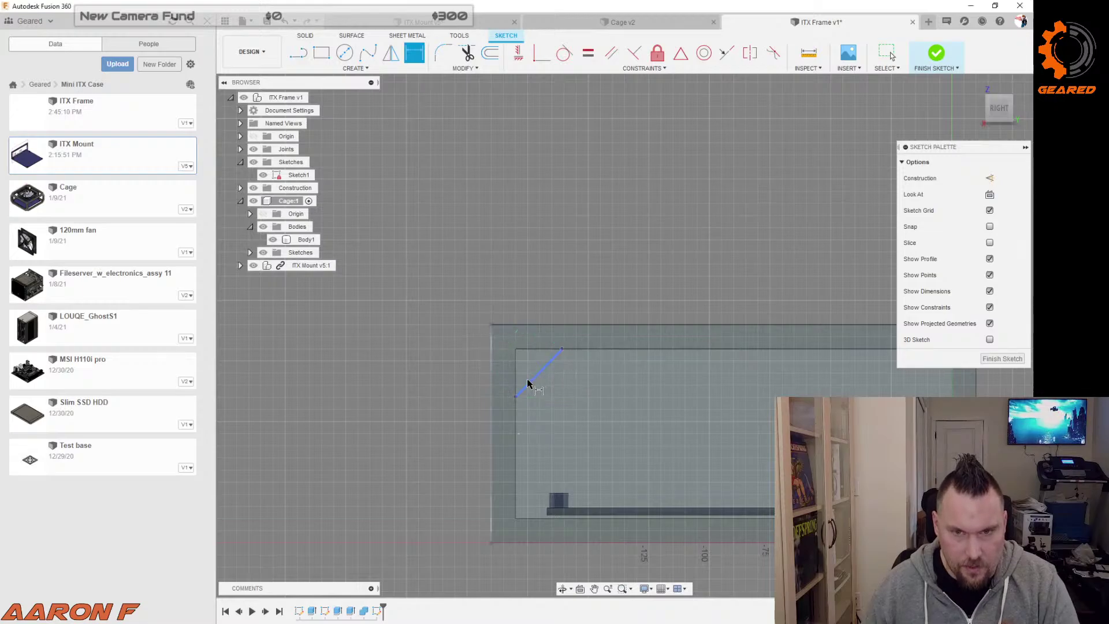
left_click(541, 375)
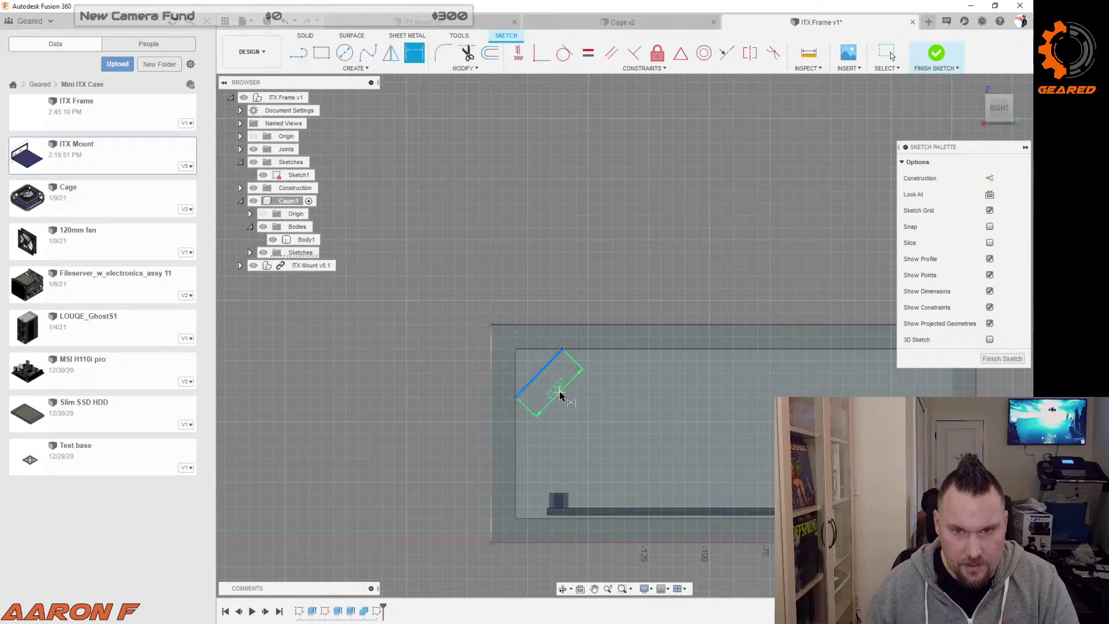
left_click(559, 393)
type("20")
key("Return")
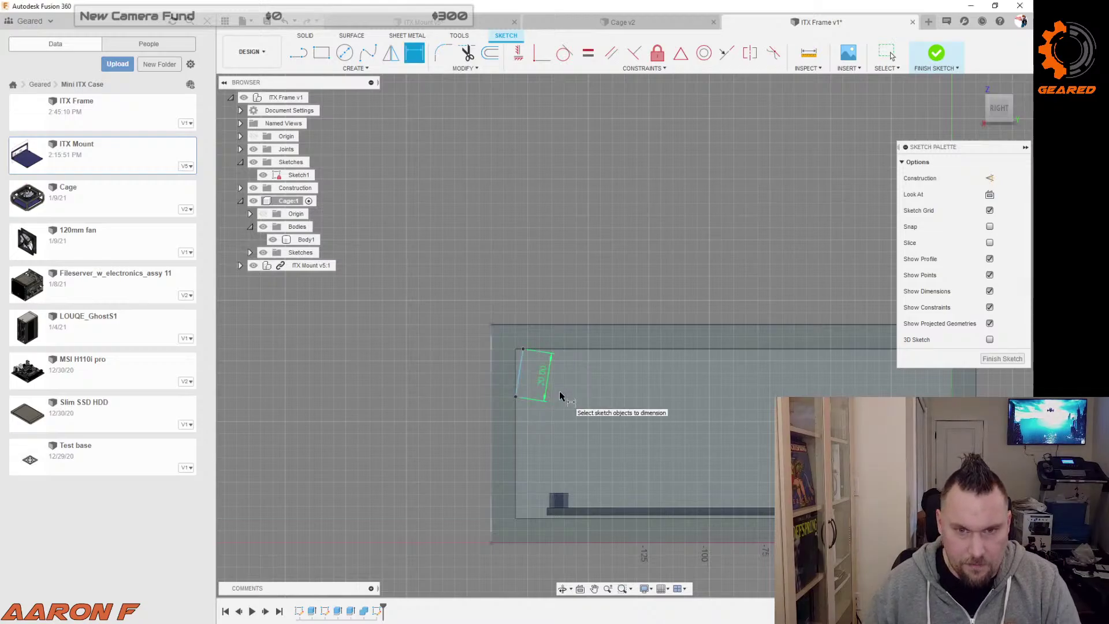
Step: Add an angle dimension between the 20 mm corner line and the opening's left vertical inner edge
left_click(519, 375)
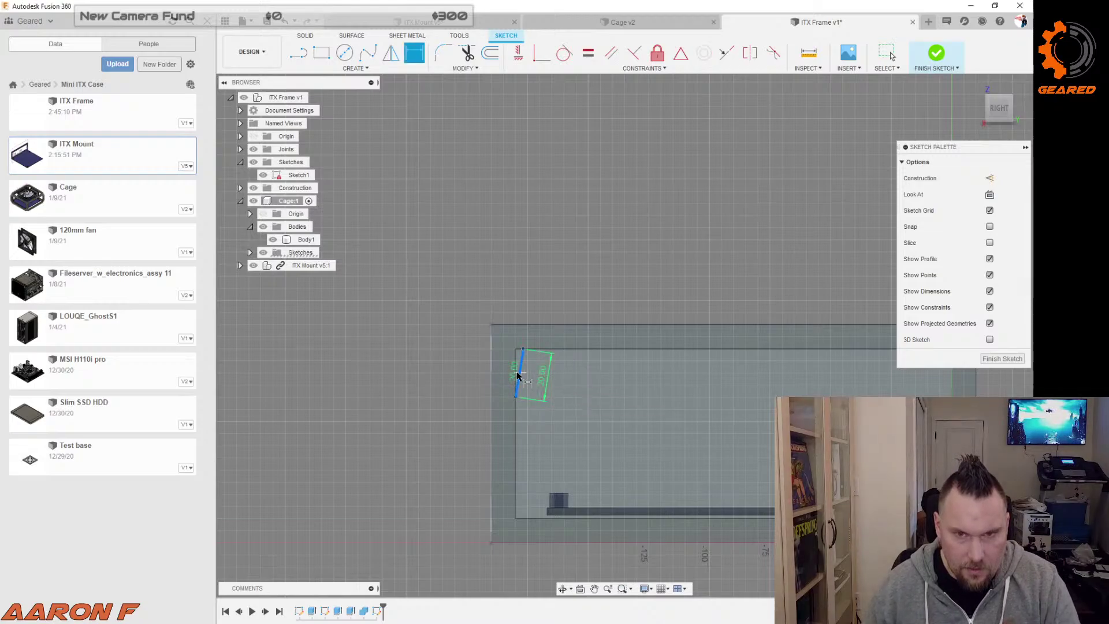
left_click(518, 374)
left_click(595, 329)
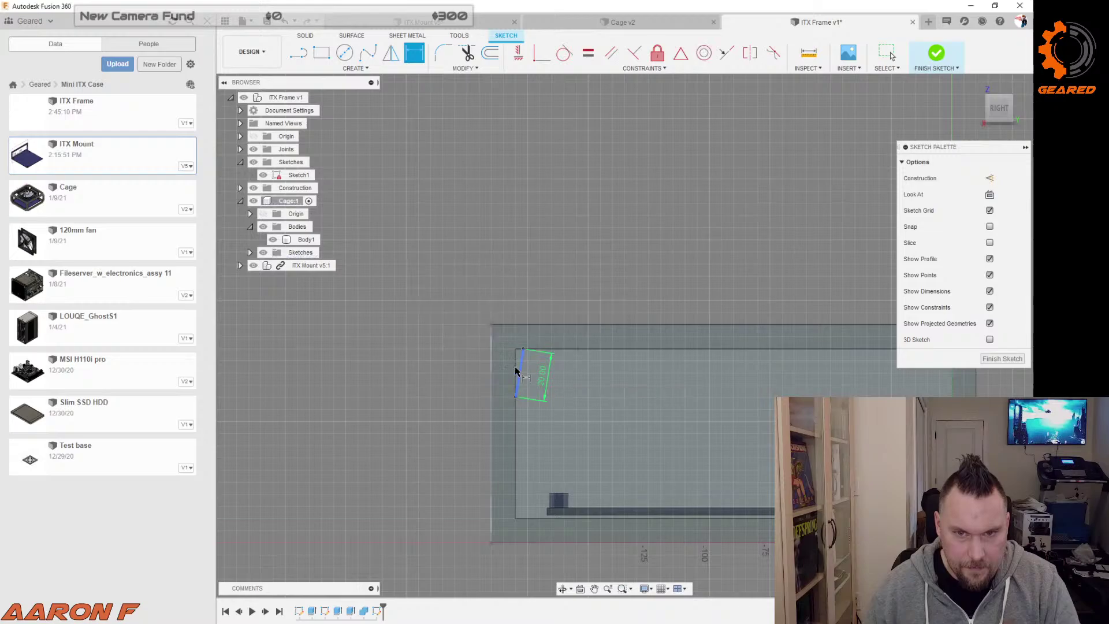
left_click(519, 368)
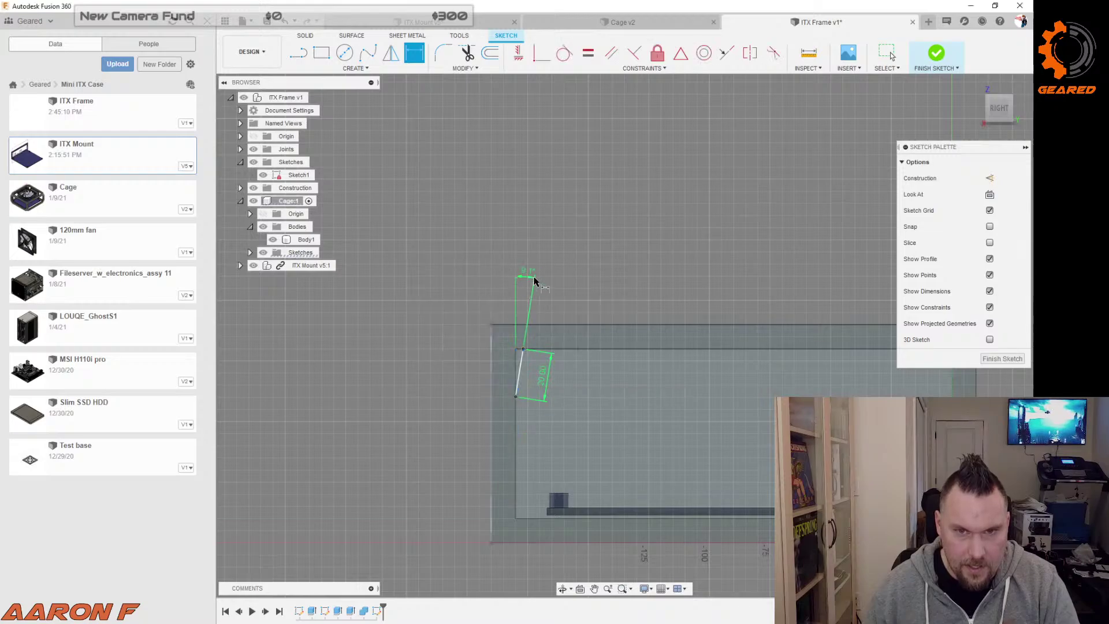
key("Escape")
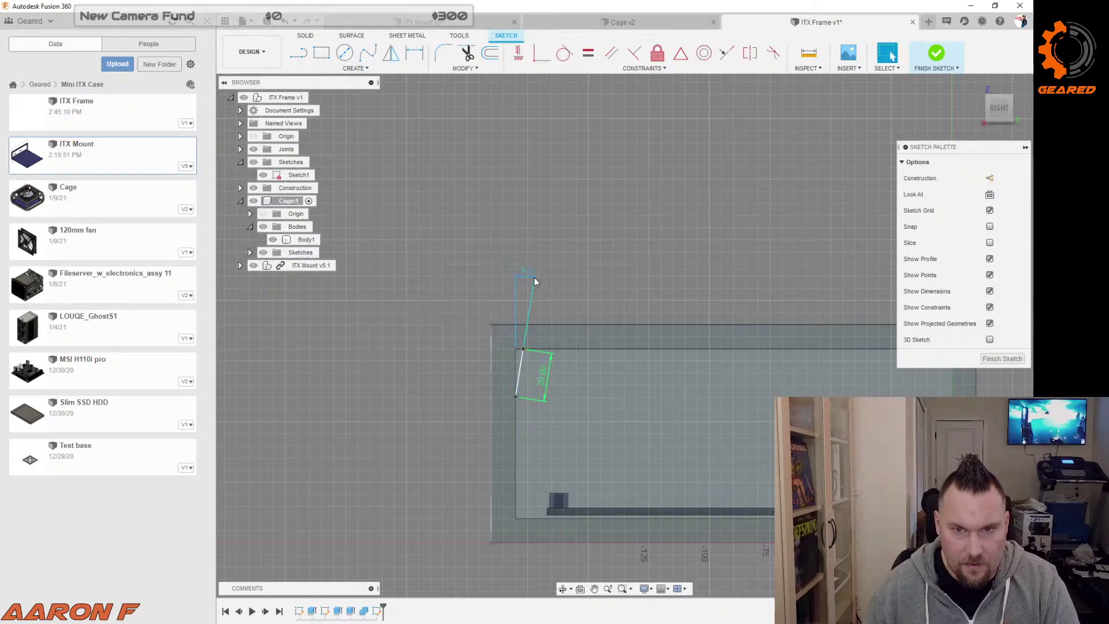
Step: Set the angle between the 20 mm corner line and the frame's vertical inner edge to 45 degrees
left_click(525, 273)
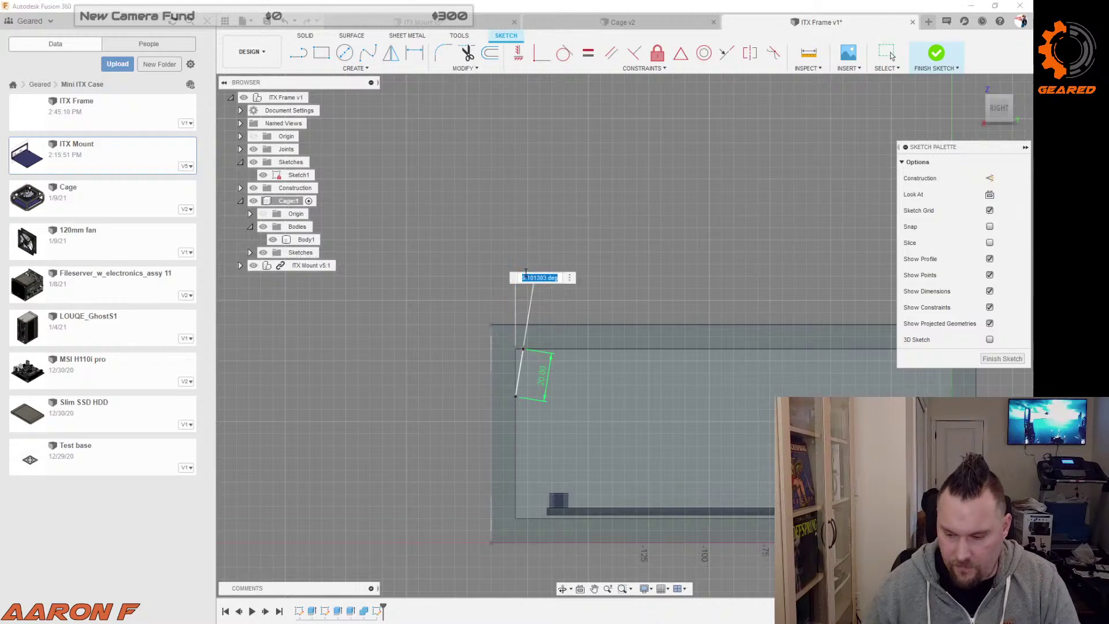
type("15")
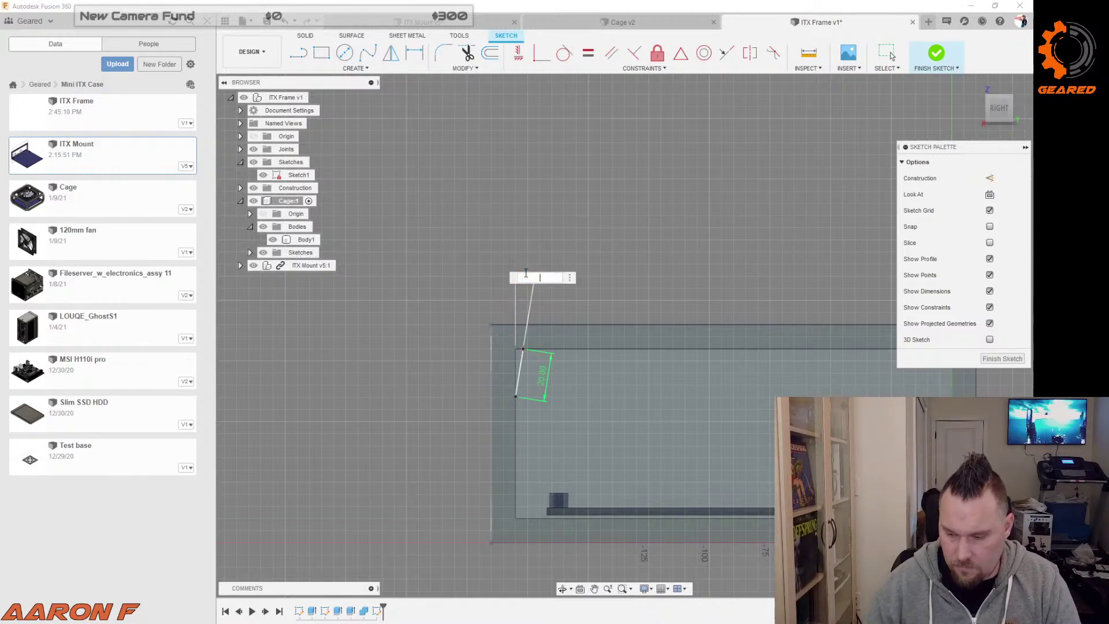
key("Return")
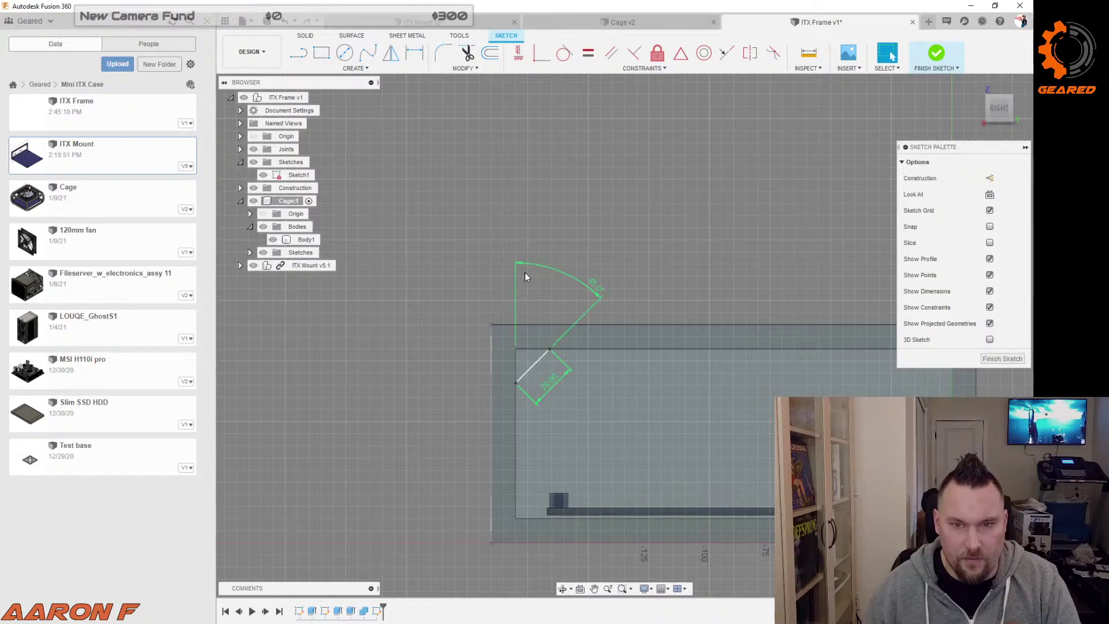
Step: Sketch diagonal lines across the lower-left and upper-right inner corners of the frame
scroll(556, 339, "down", 3)
scroll(543, 355, "up", 2)
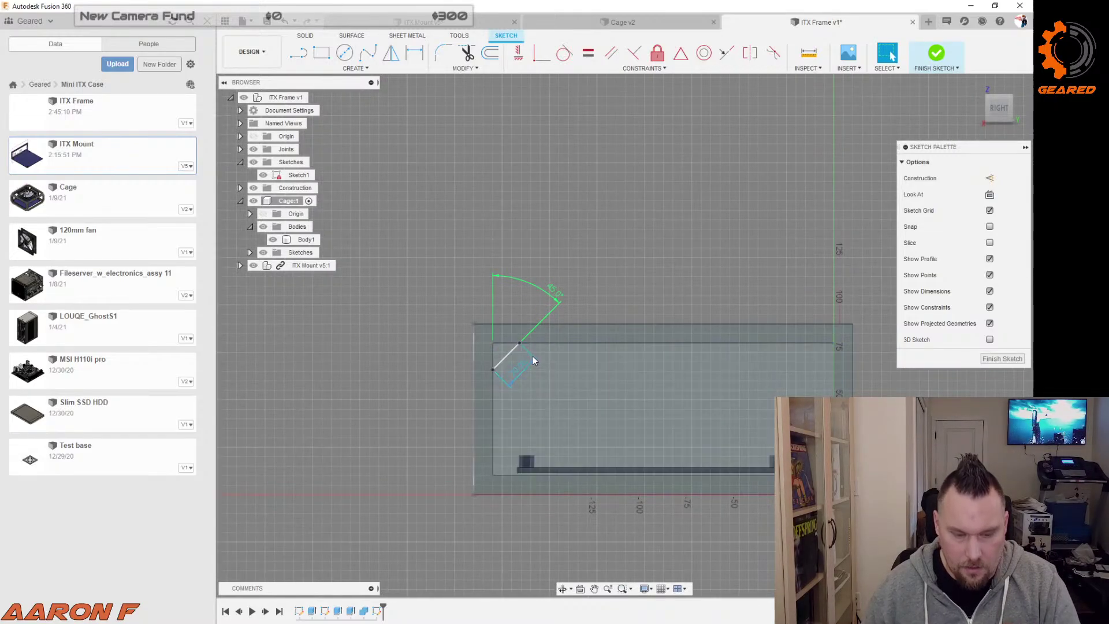
key("l")
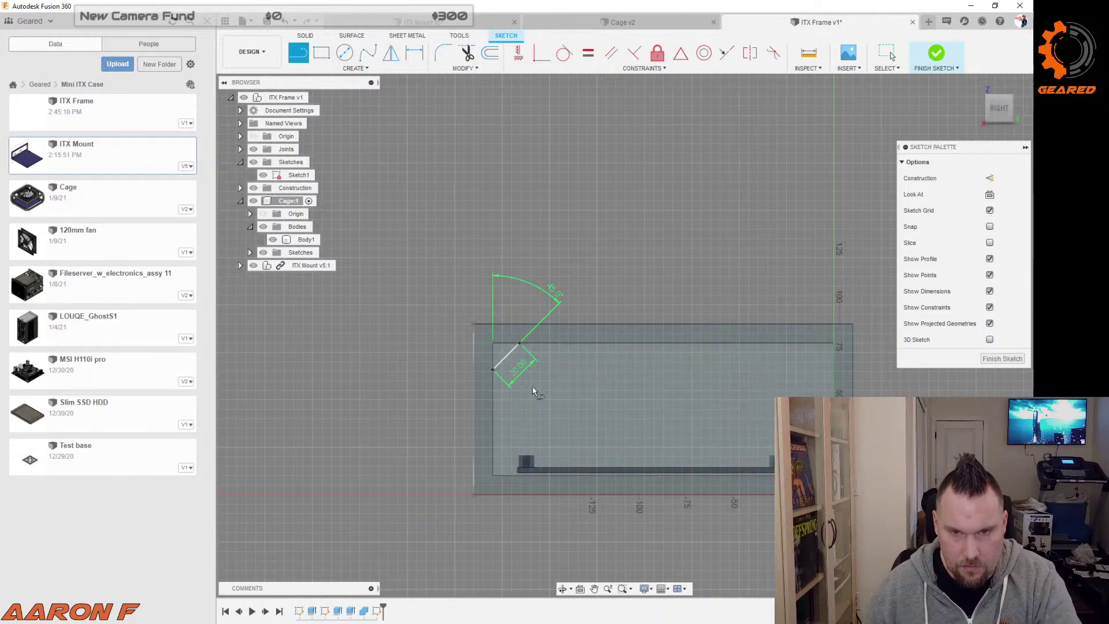
left_click(492, 445)
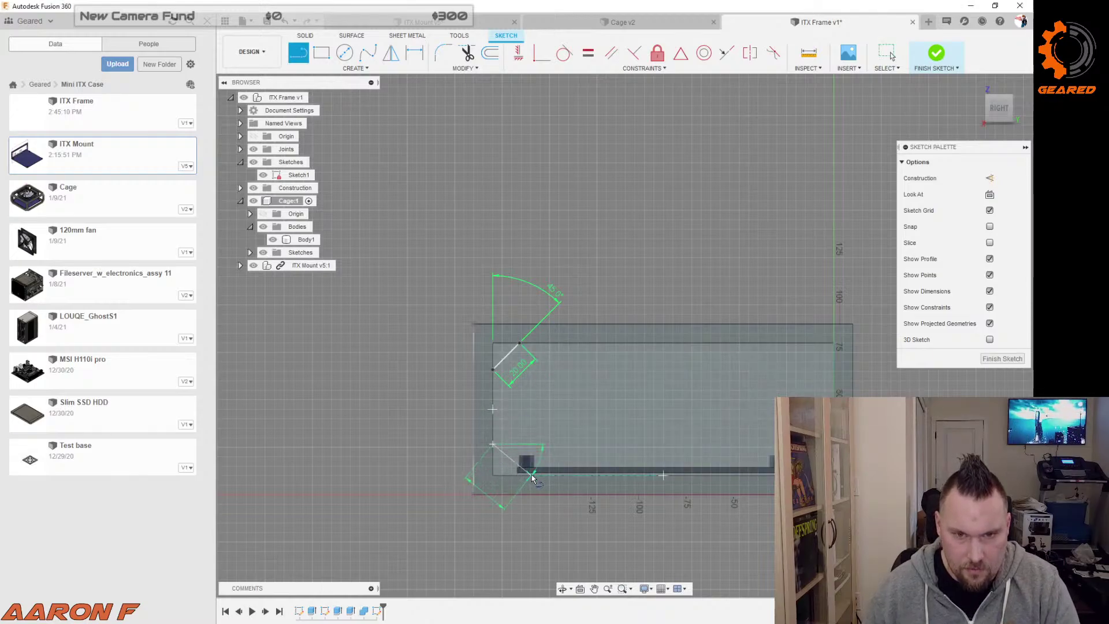
left_click(532, 475)
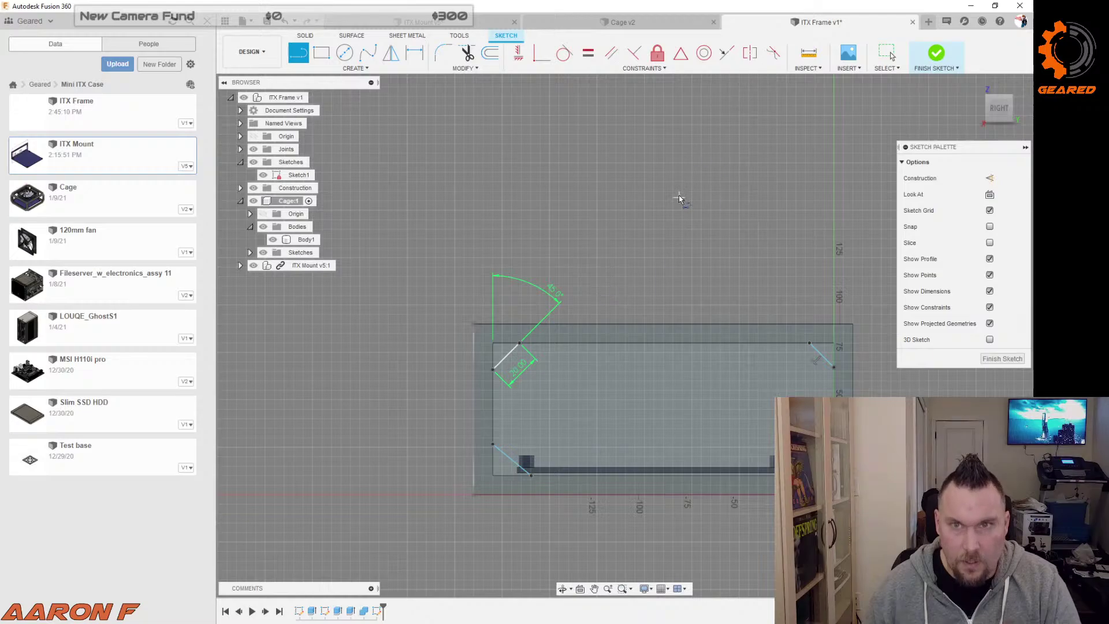
Step: Make the lower-left and upper-right inner corner lines equal in length to the dimensioned upper-left line
left_click(590, 55)
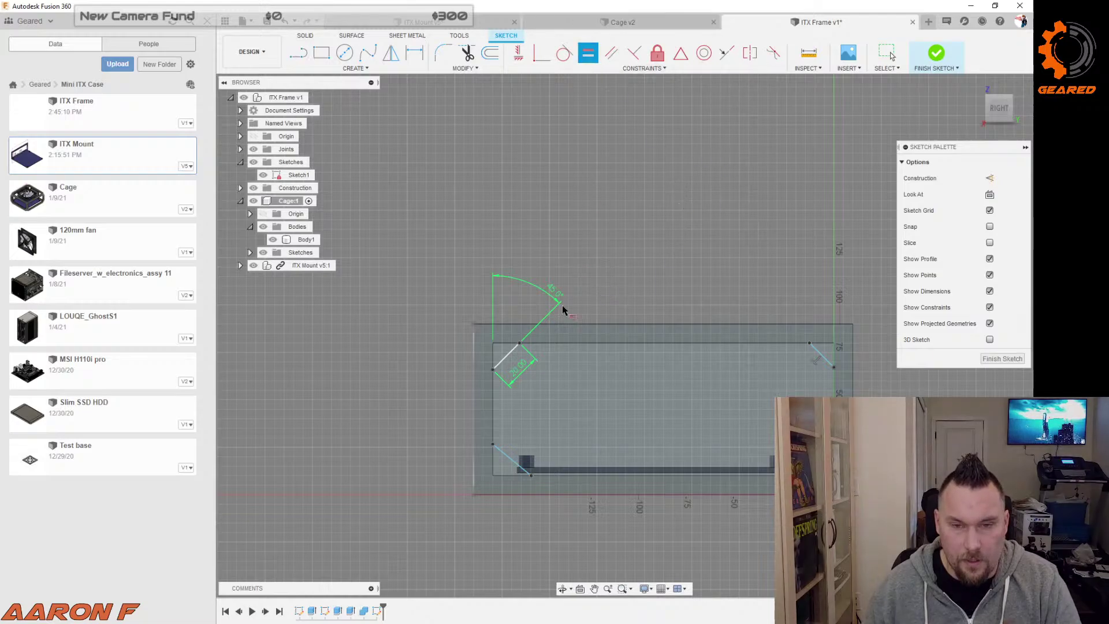
left_click(509, 359)
left_click(512, 465)
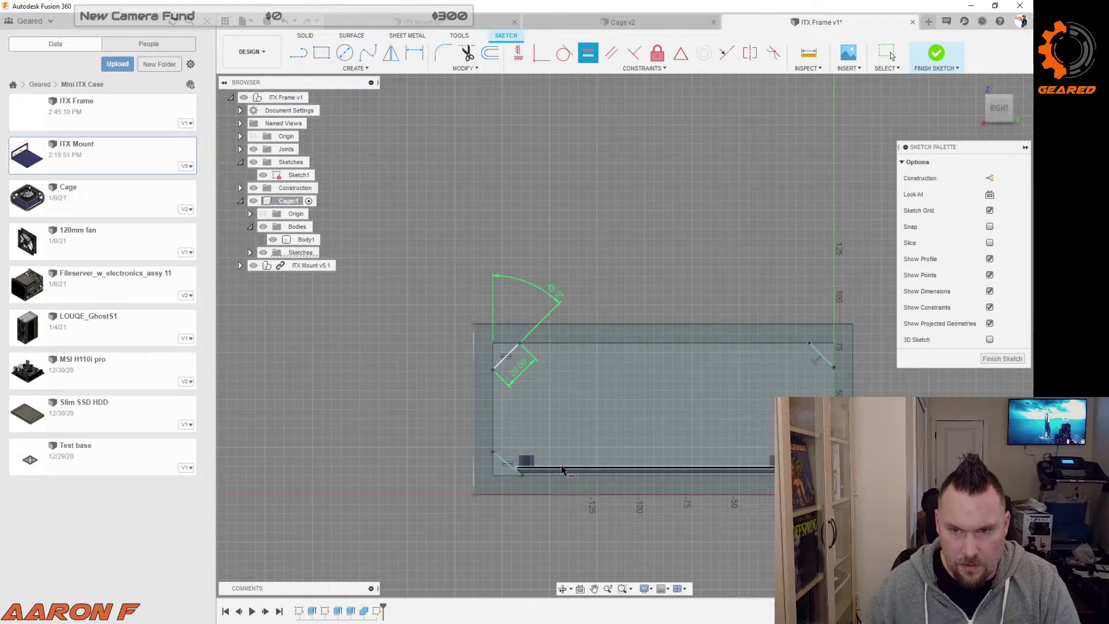
left_click(820, 361)
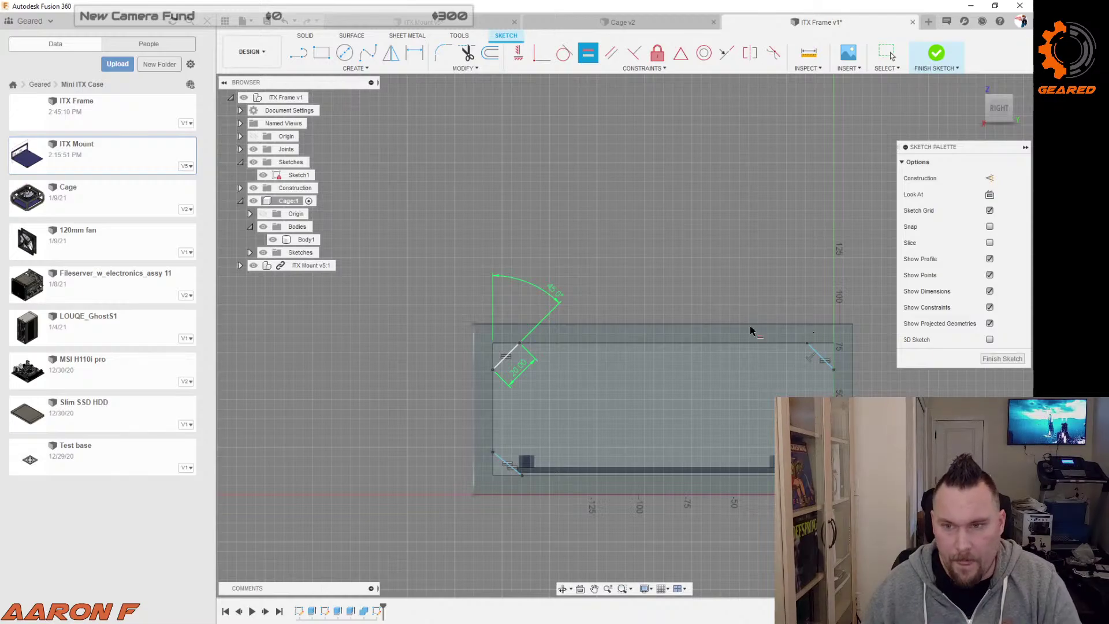
Step: Use the Parallel constraint on the inner corner lines, making the lower-left line parallel to the upper-right one
left_click(611, 52)
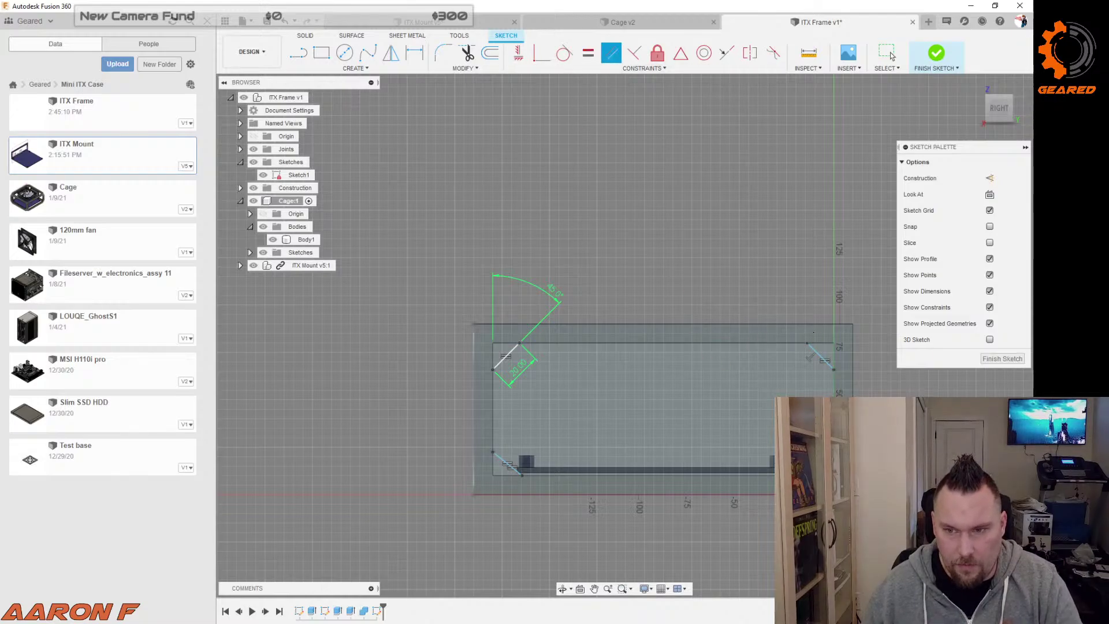
left_click(516, 355)
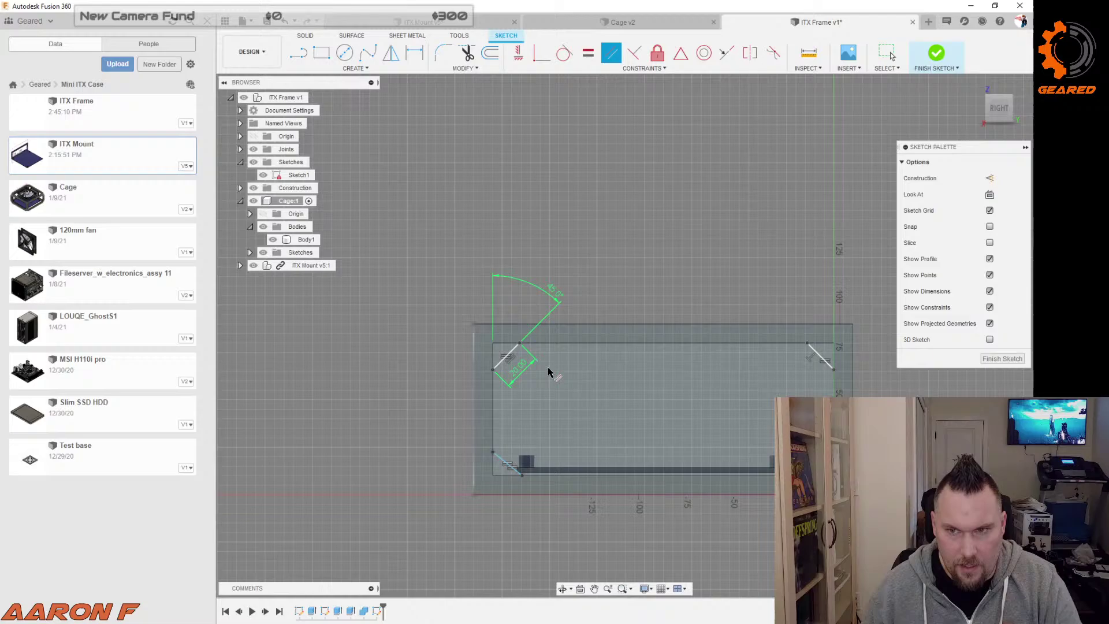
left_click(510, 467)
left_click(823, 361)
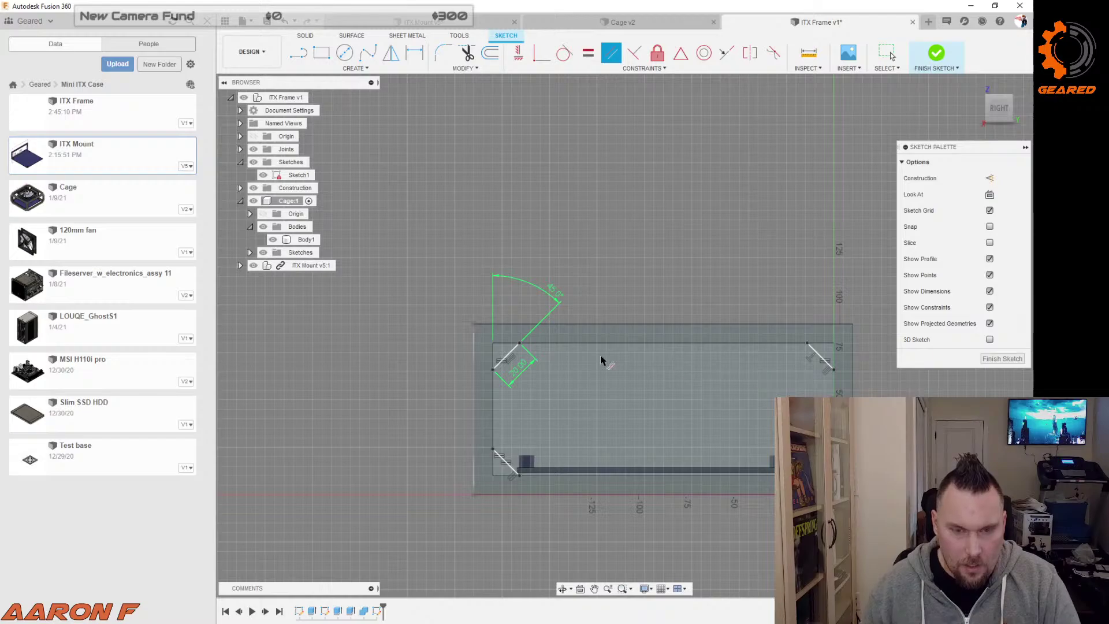
Step: Sketch a diagonal about 24 mm long across the frame's upper-left outer corner and make it parallel to the inner corner line
key("l")
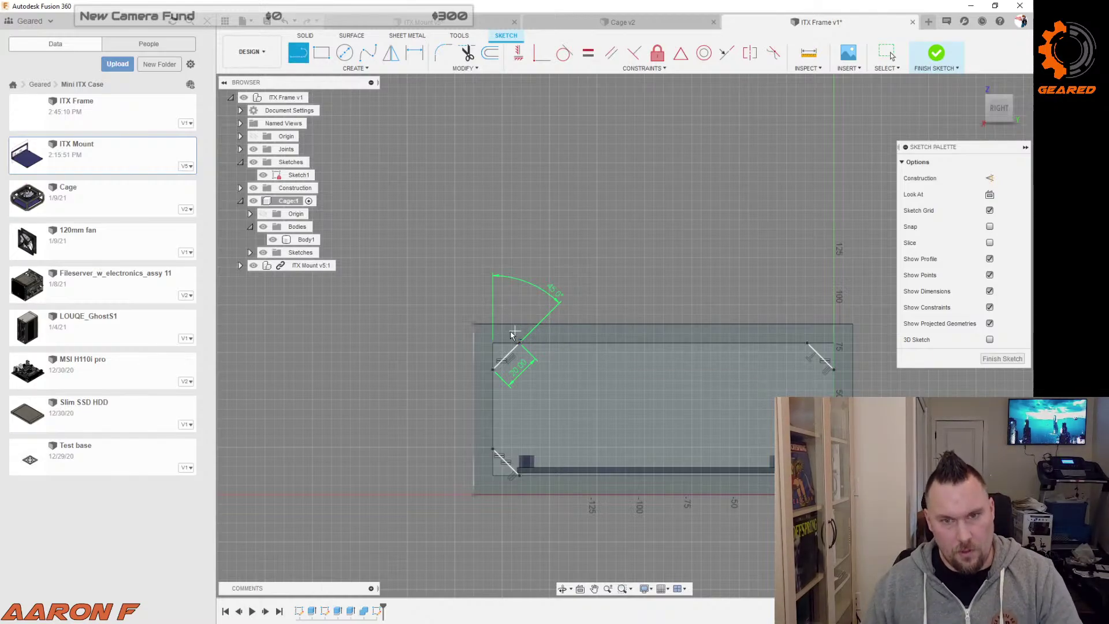
left_click(512, 324)
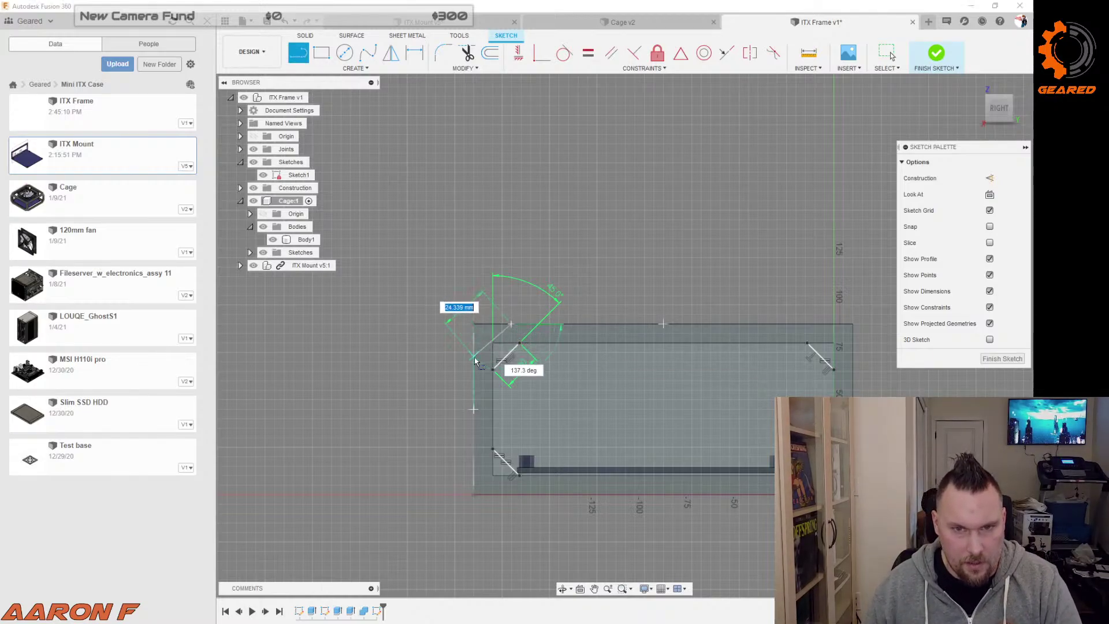
left_click(475, 361)
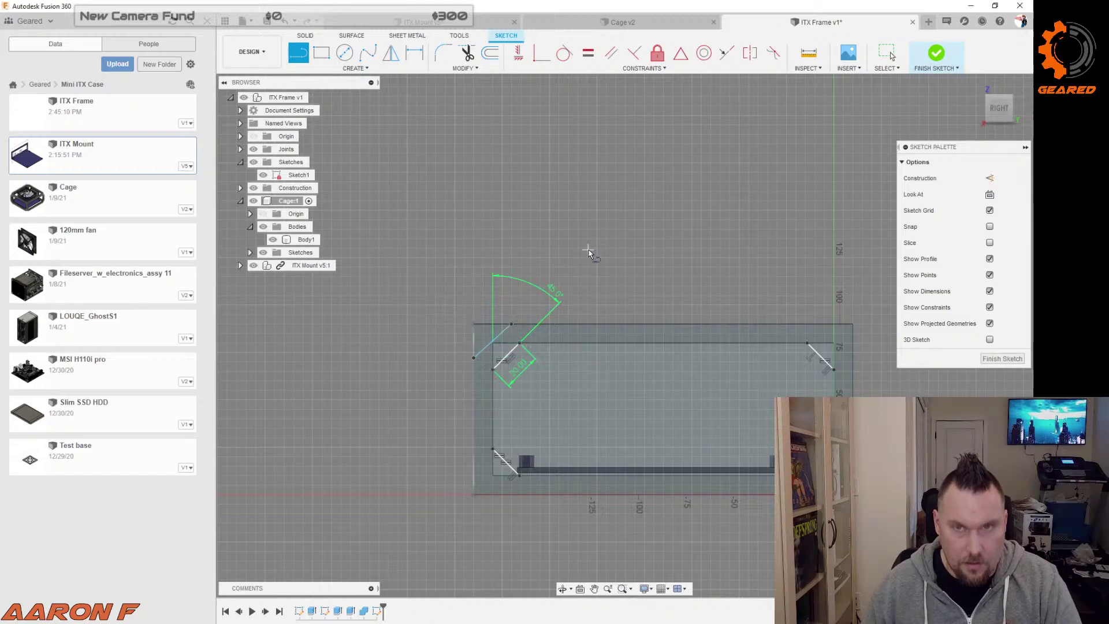
left_click(611, 53)
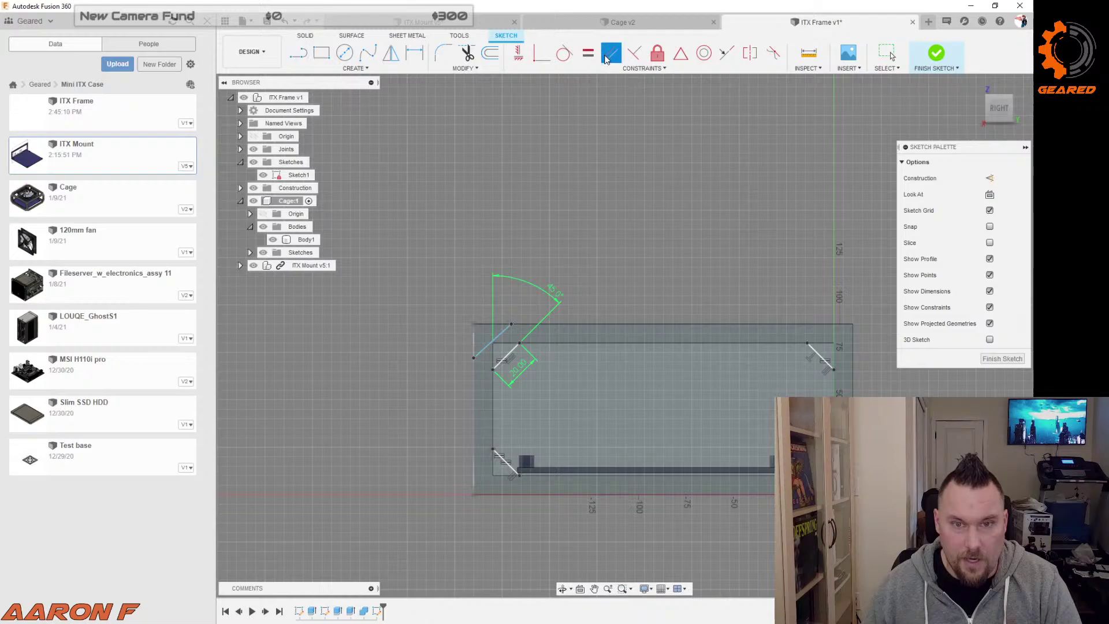
left_click(509, 327)
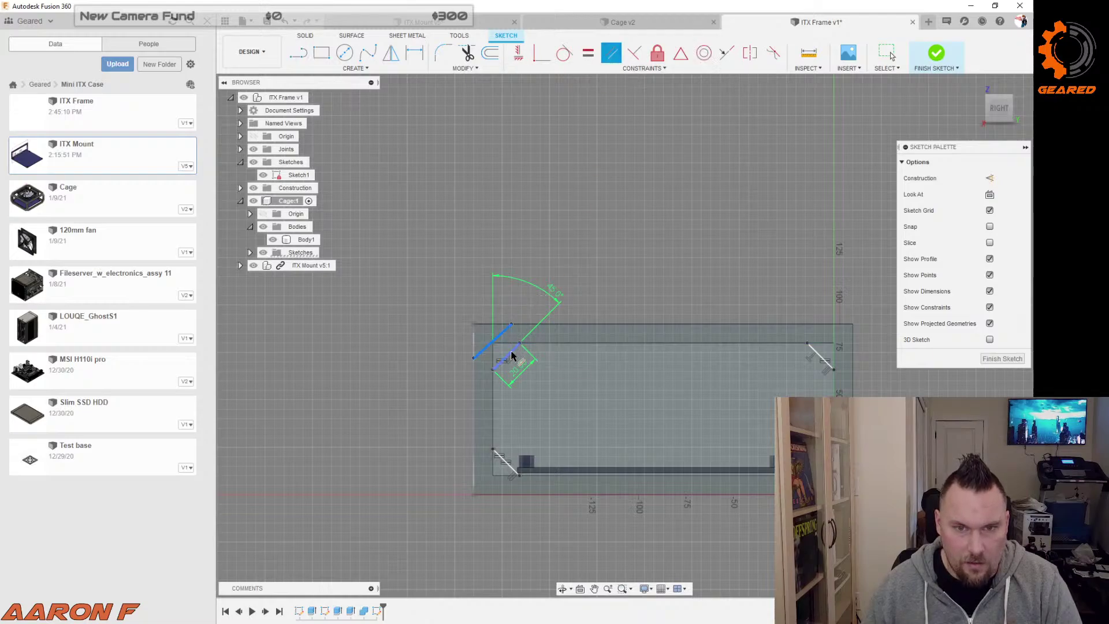
left_click(516, 350)
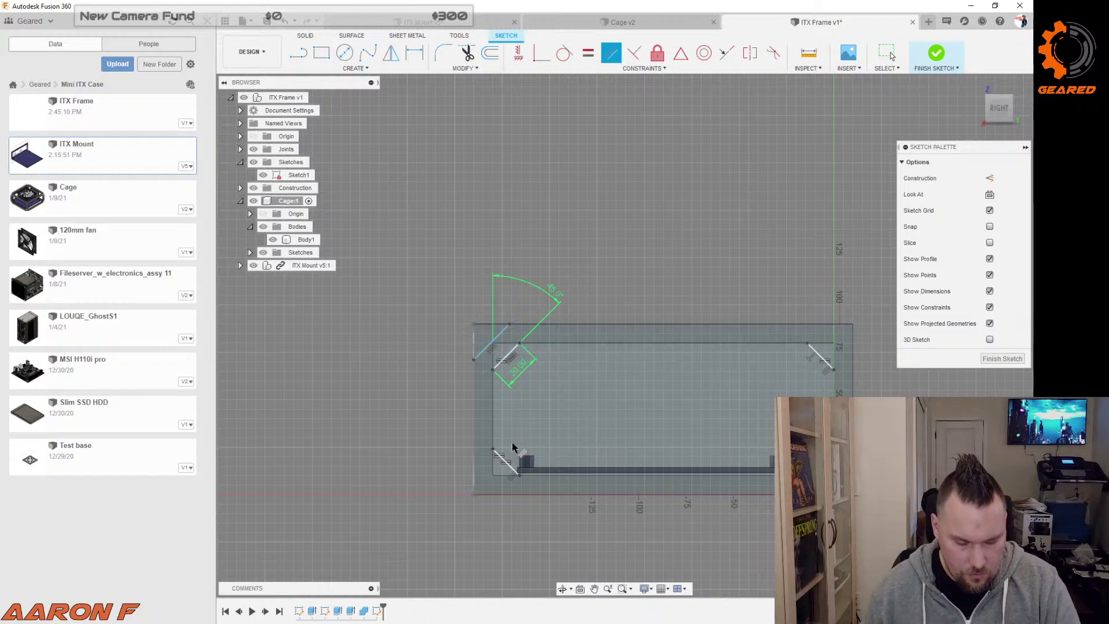
Step: Sketch diagonal lines across the lower-left and upper-right outer corners of the frame
key("l")
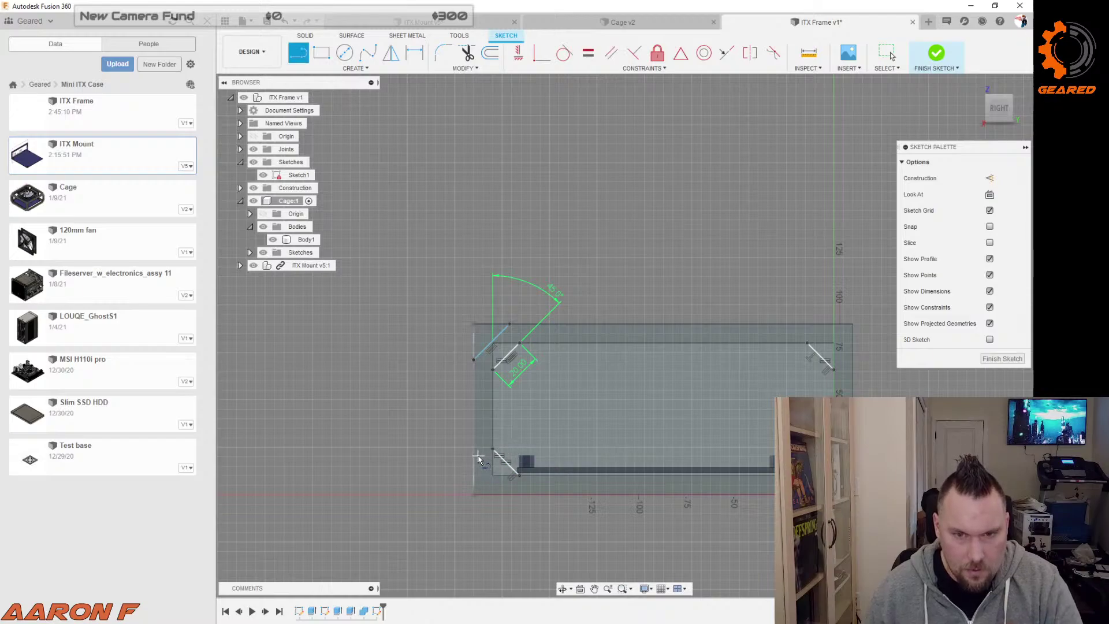
left_click(474, 457)
left_click(510, 495)
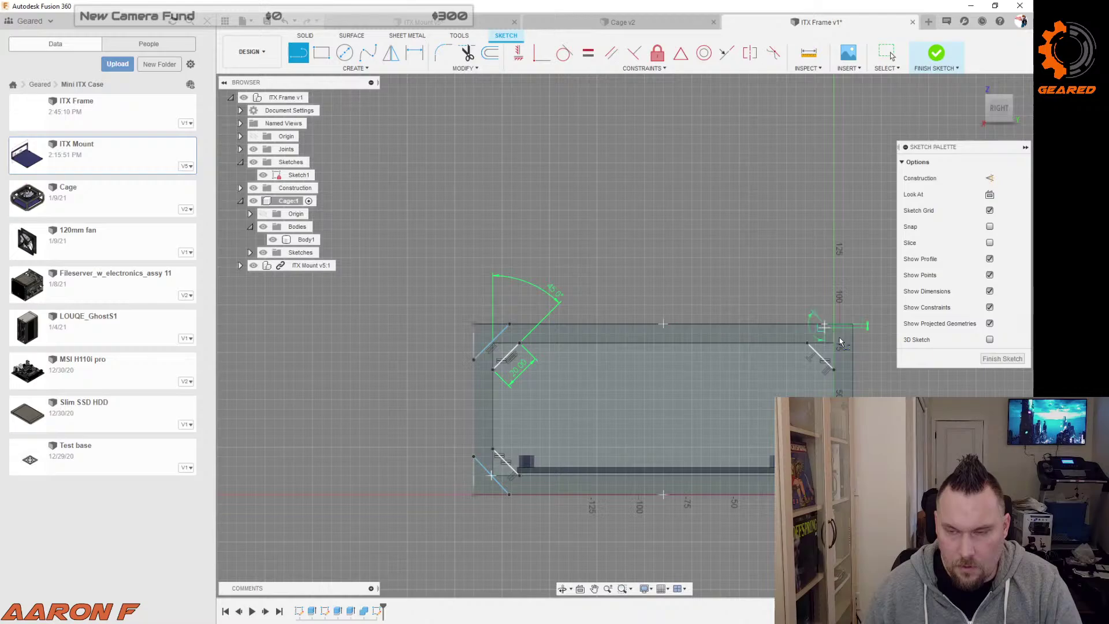
left_click(824, 324)
left_click(852, 346)
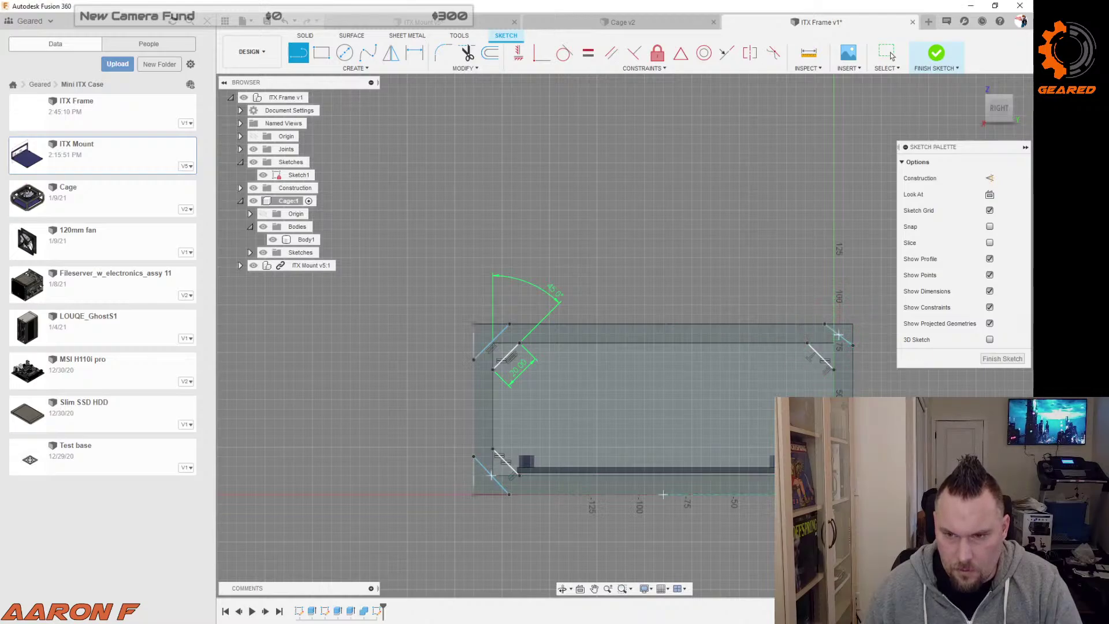
Step: Make the lower-left and upper-right outer diagonals parallel to the inner corner lines beside them
left_click(611, 53)
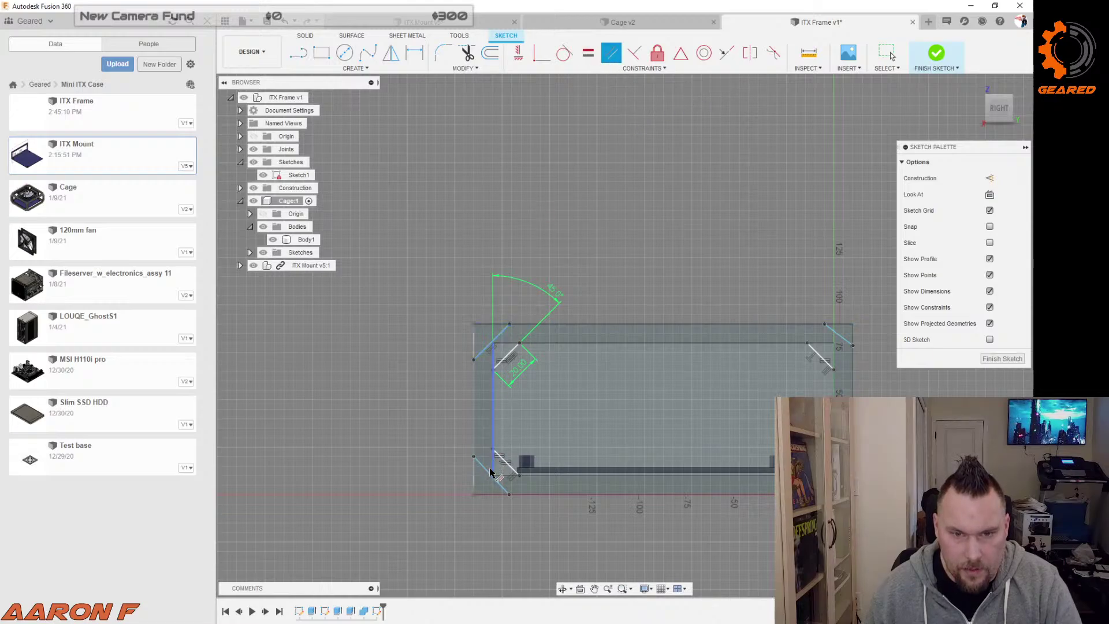
left_click(510, 460)
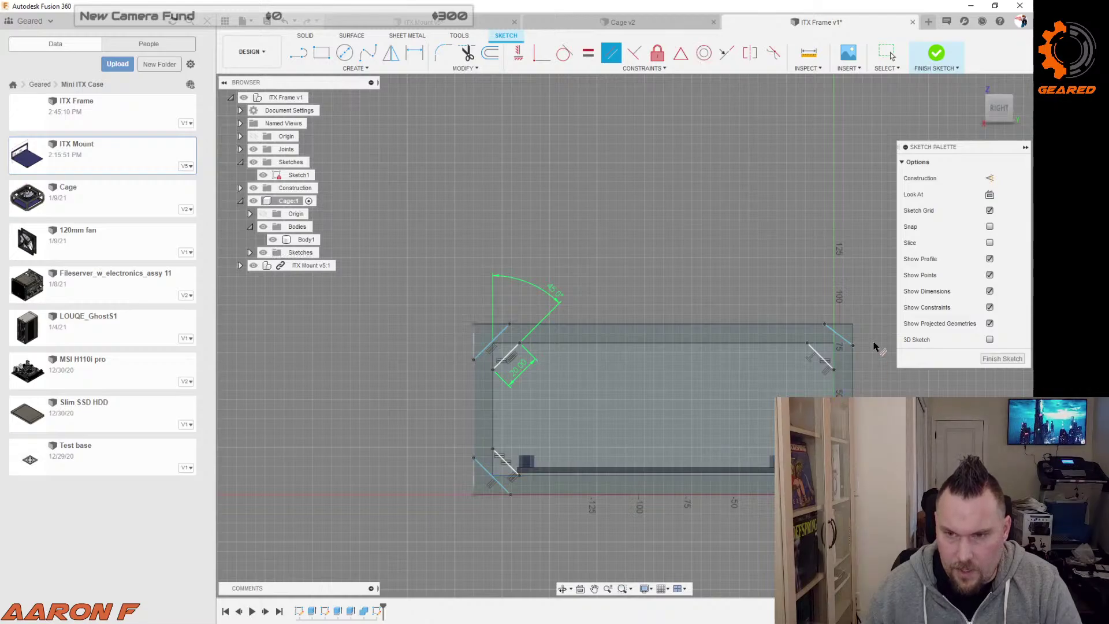
left_click(841, 337)
left_click(822, 354)
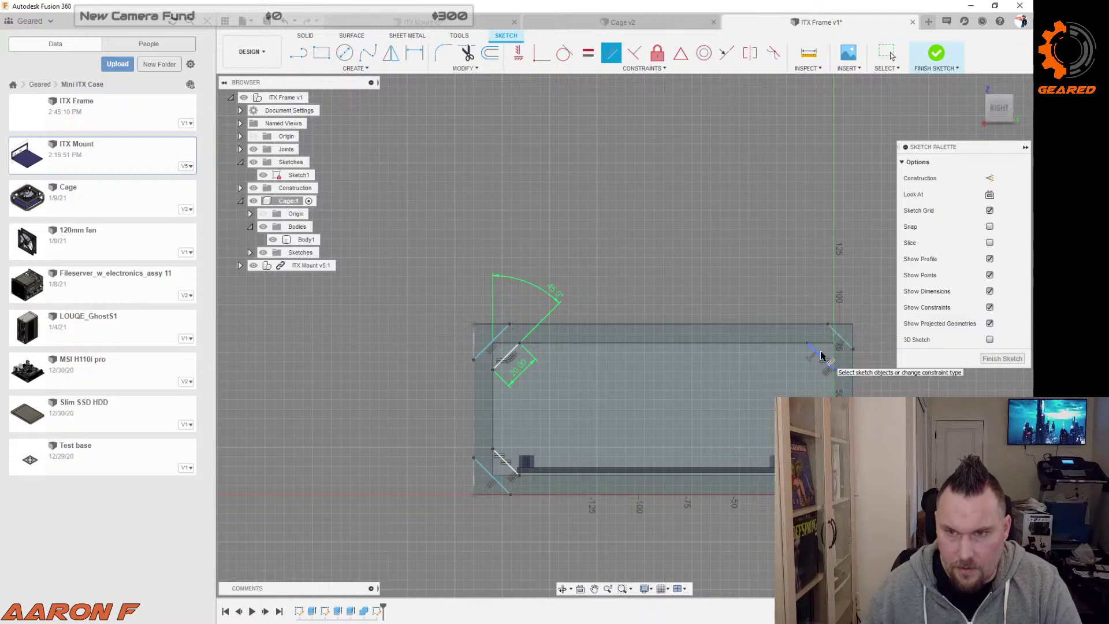
Step: Dimension the distance between the two upper-left corner lines at 10 mm
key("d")
left_click(492, 340)
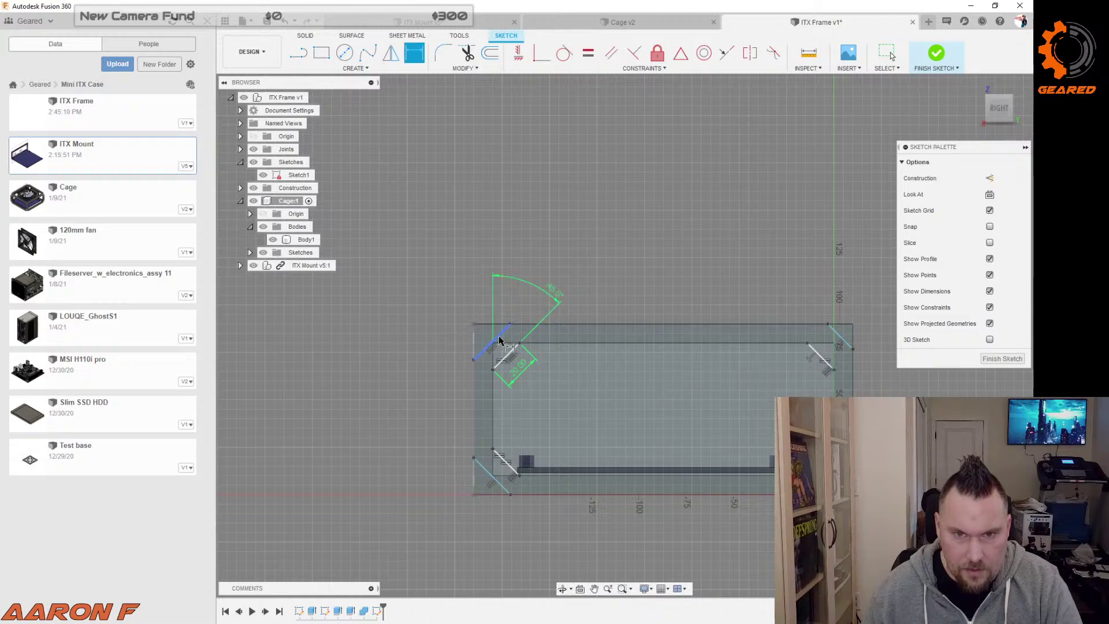
left_click(512, 350)
left_click(413, 410)
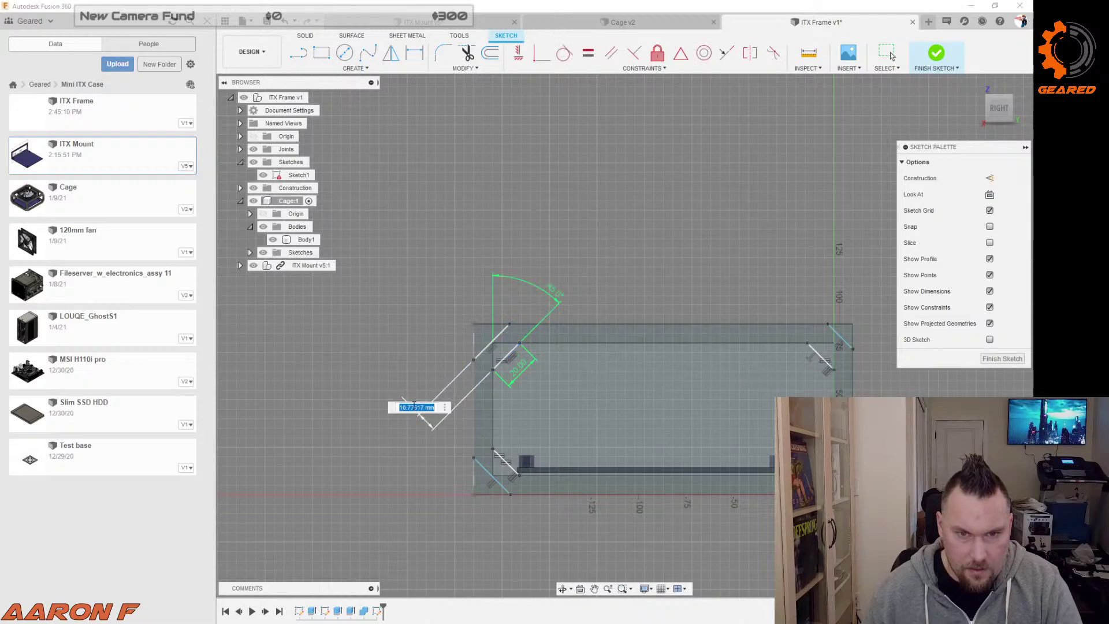
type("10")
key("Return")
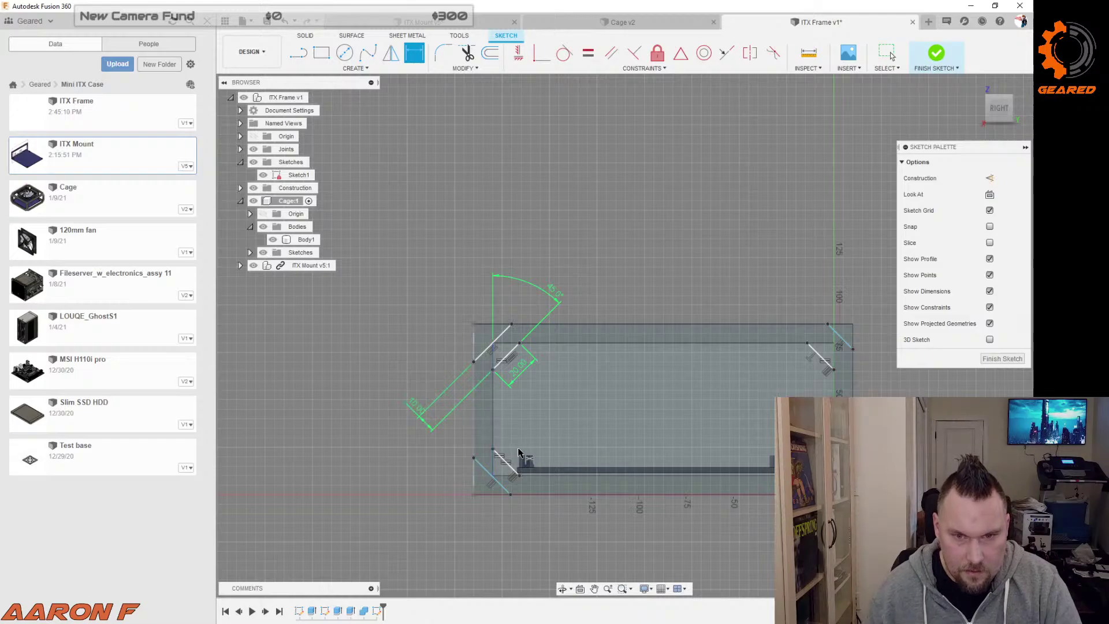
Step: Dimension the distance between the two lower-left corner lines, linking its value to the upper-left 10 mm dimension
left_click(507, 464)
left_click(489, 473)
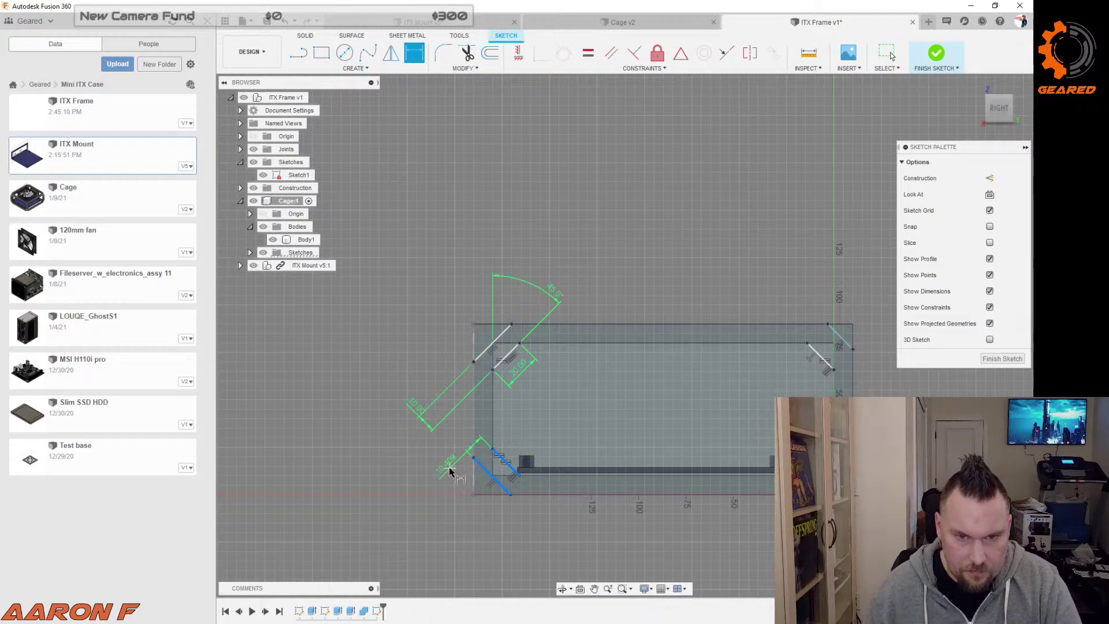
left_click(449, 463)
left_click(418, 412)
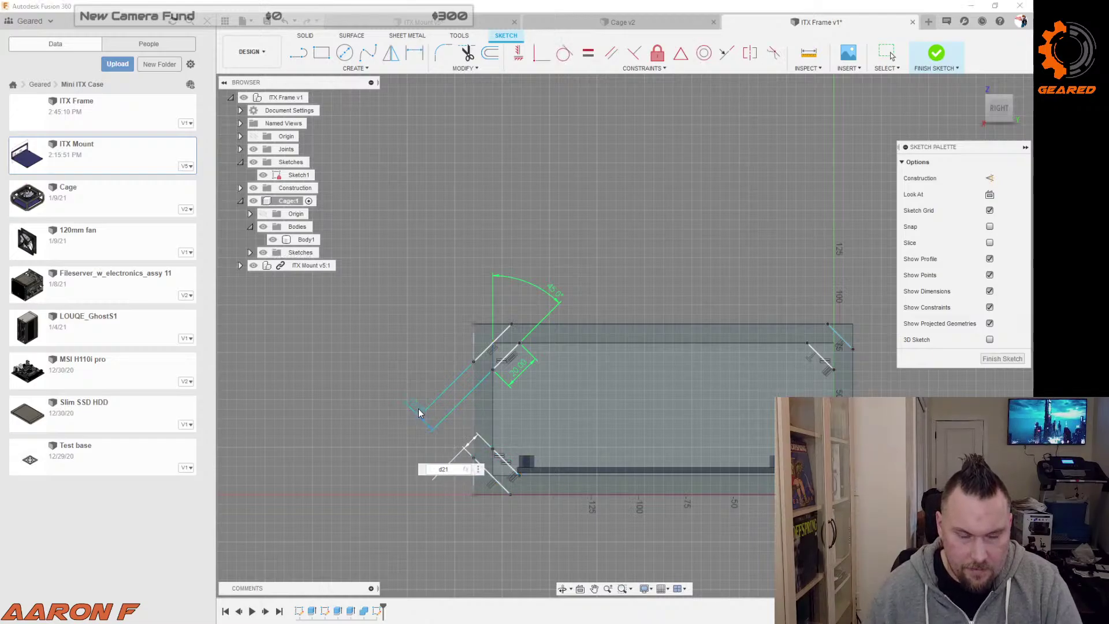
key("Return")
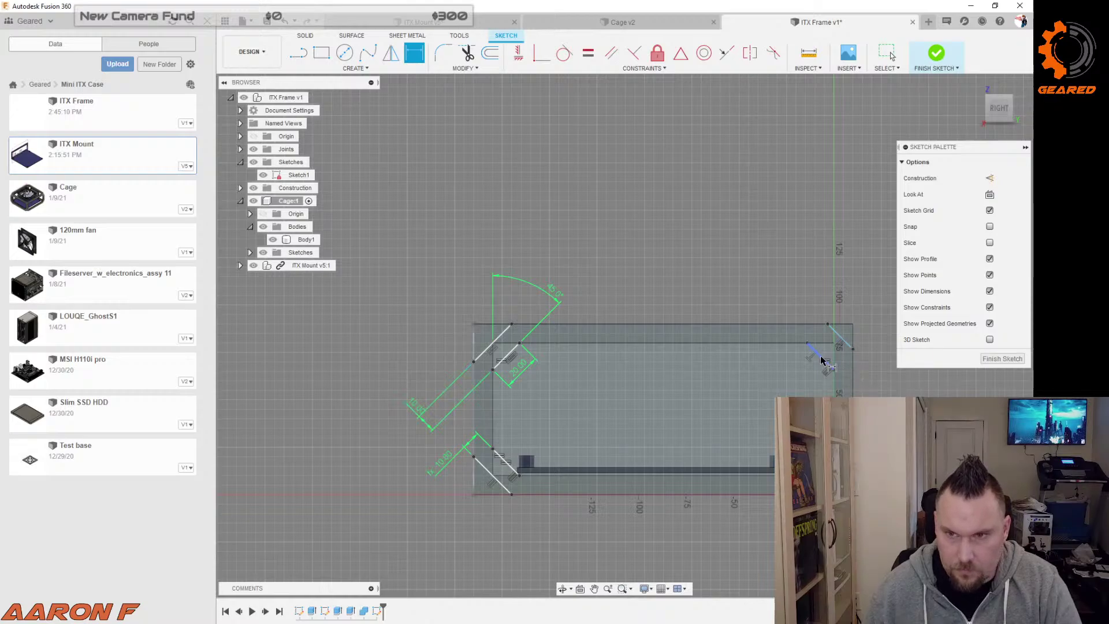
Step: Dimension the distance between the two upper-right corner lines, linking its value to the upper-left 10 mm dimension
left_click(820, 358)
left_click(843, 341)
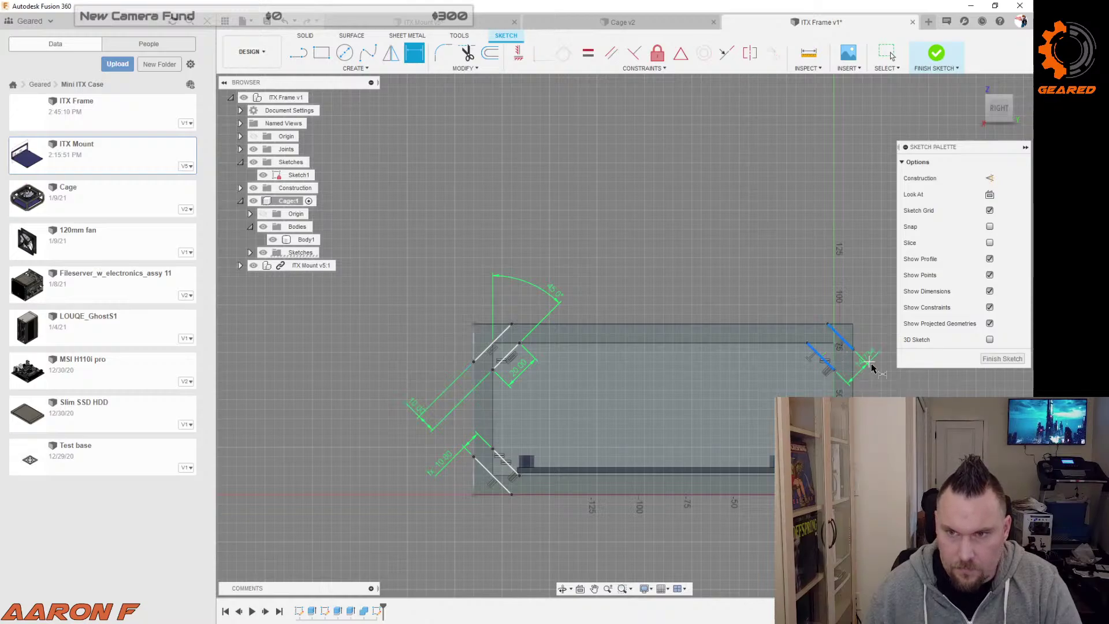
left_click(901, 392)
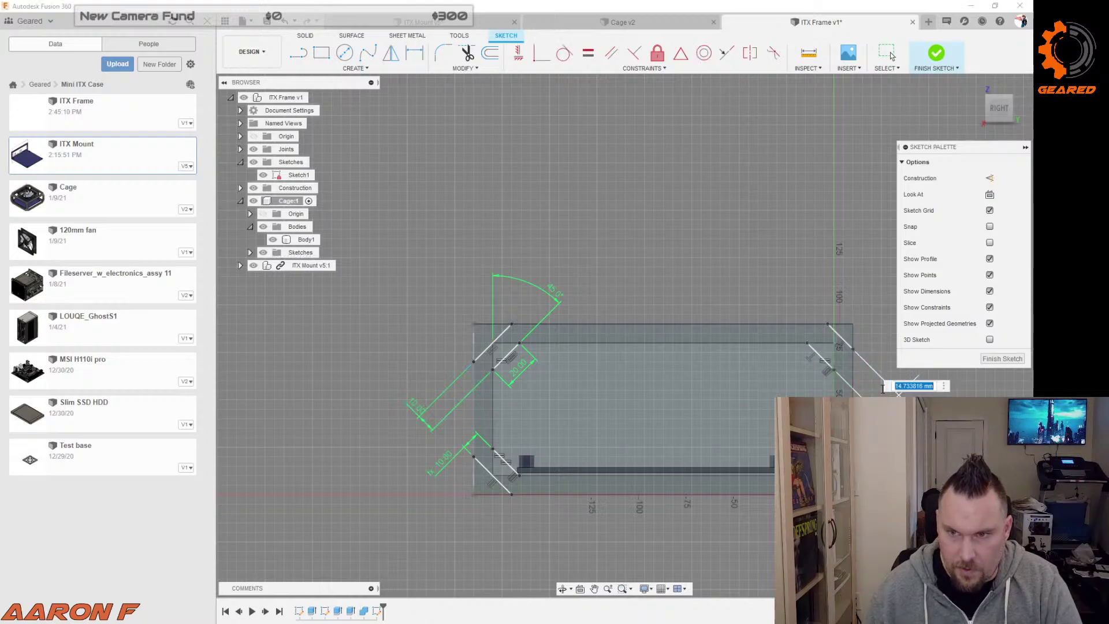
left_click(421, 406)
key("Return")
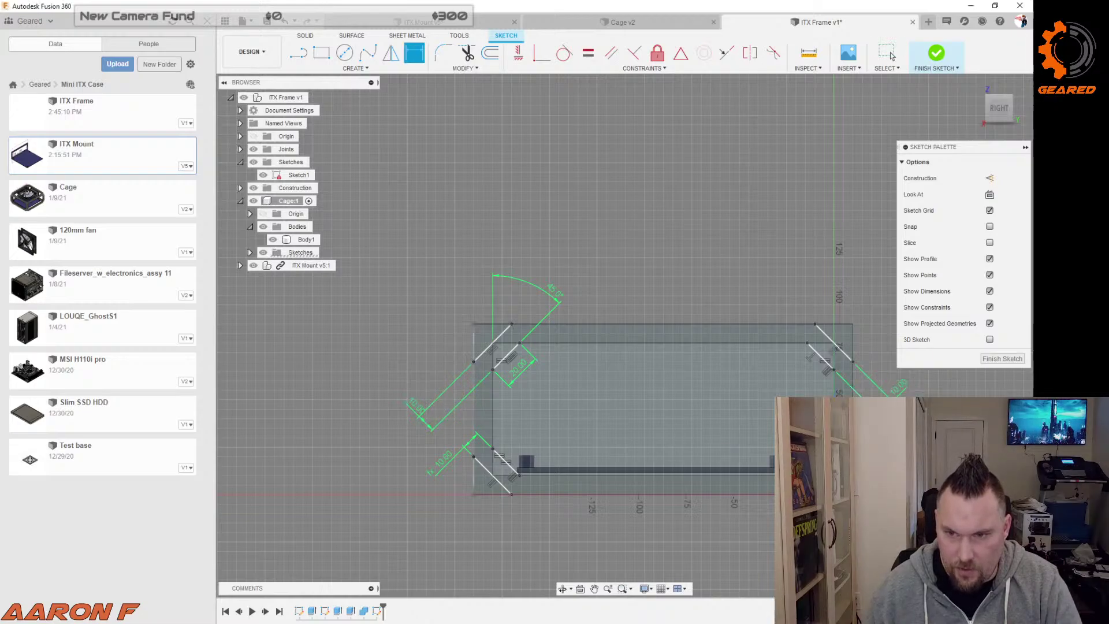
key("Escape")
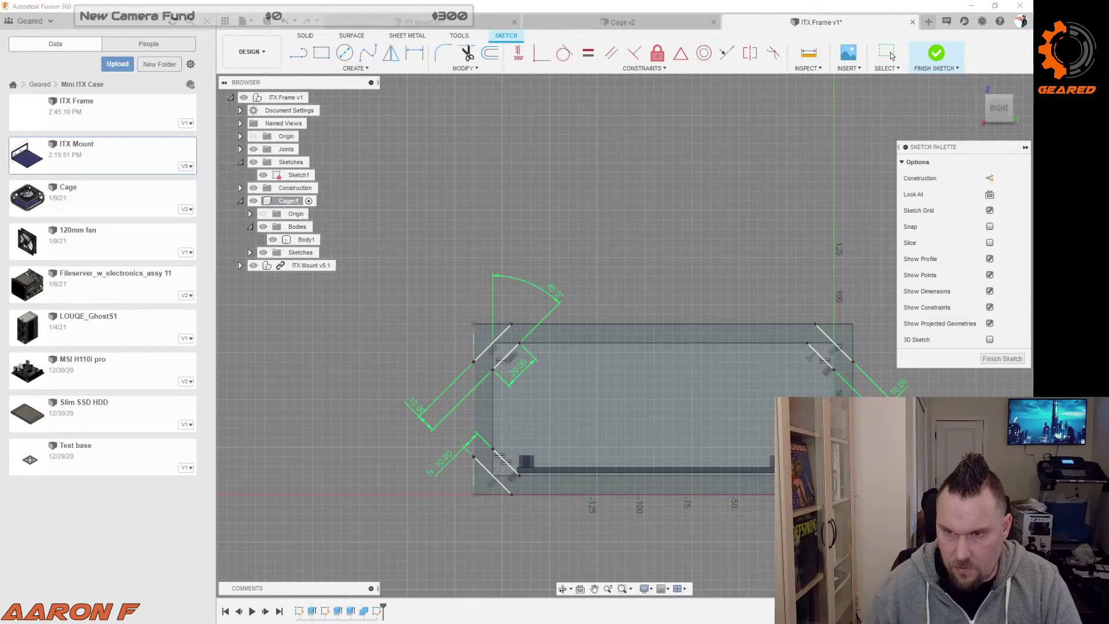
Step: Try 15 mm for the distance between the upper-left corner lines, and set it back to 10 mm
key("d")
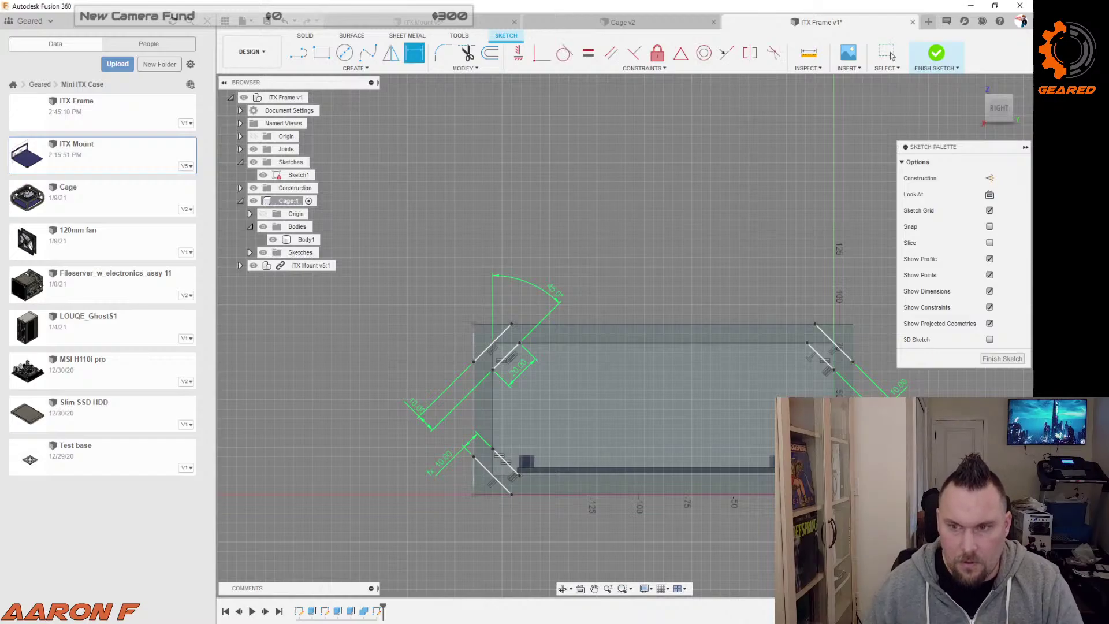
double_click(418, 406)
type("15")
key("Return")
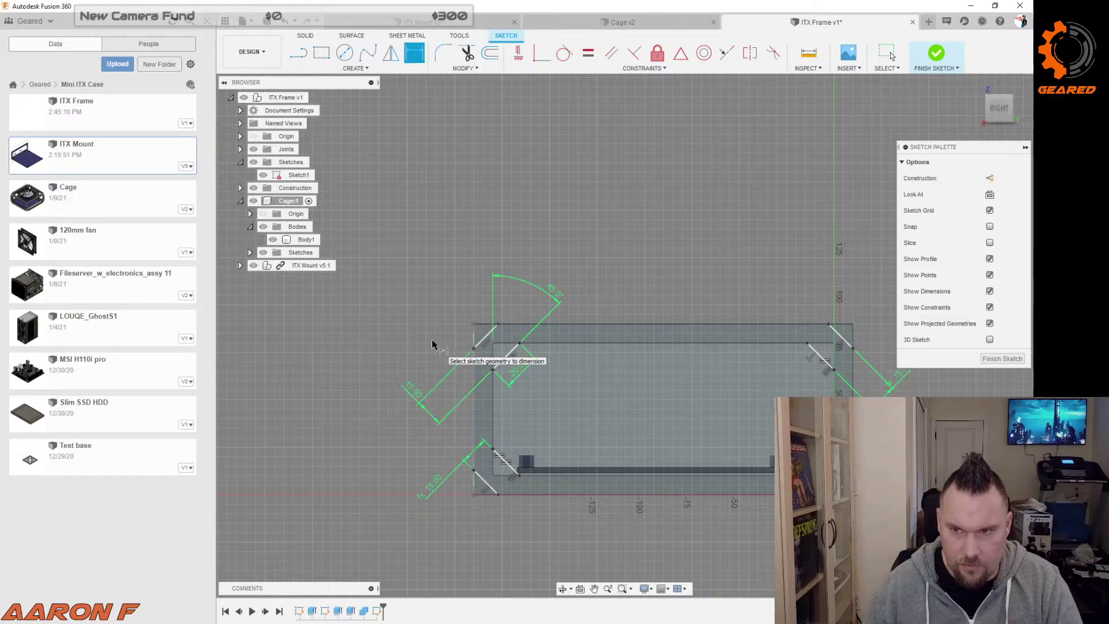
double_click(419, 393)
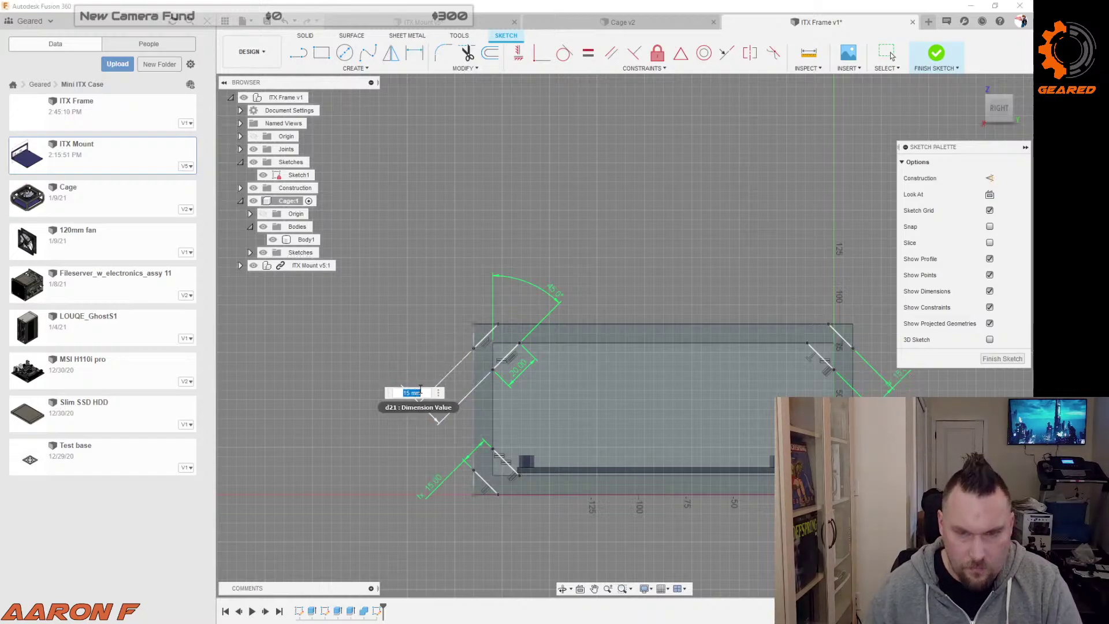
type("10")
key("Return")
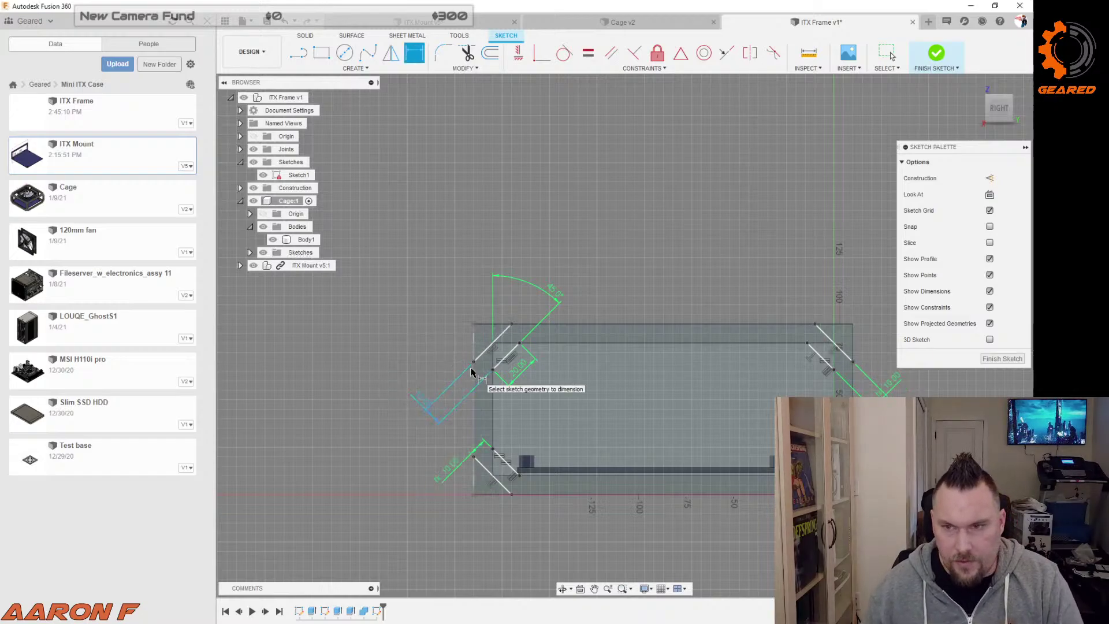
Step: Extrude the four inner corner triangles of the side-face sketch by -10 mm, joining them to the cage body
key("e")
left_click(505, 350)
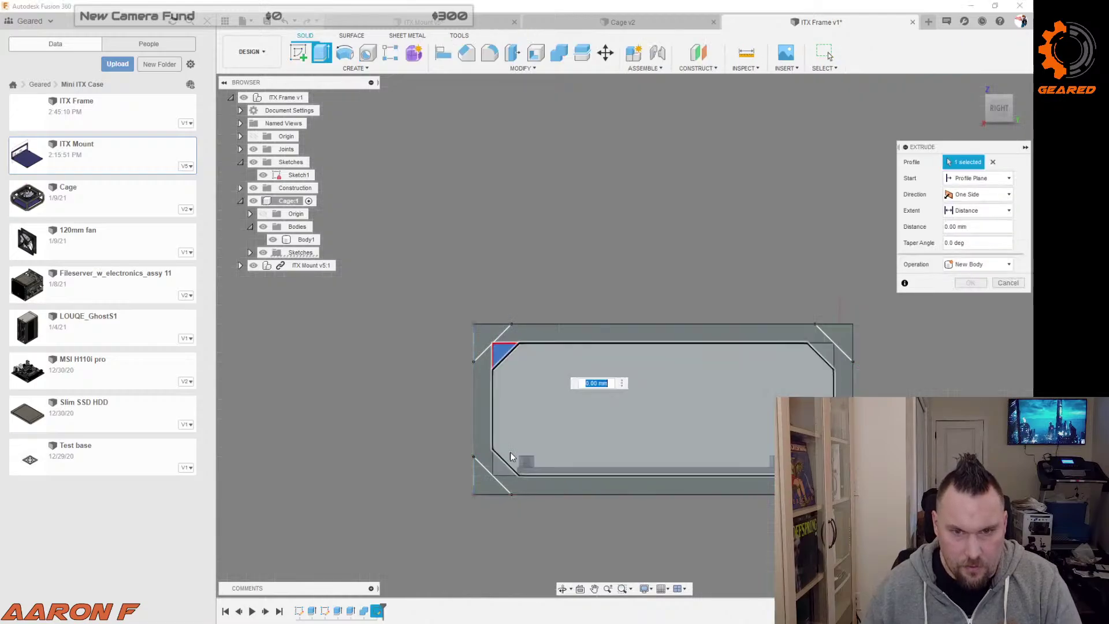
left_click(500, 466)
left_click(825, 350)
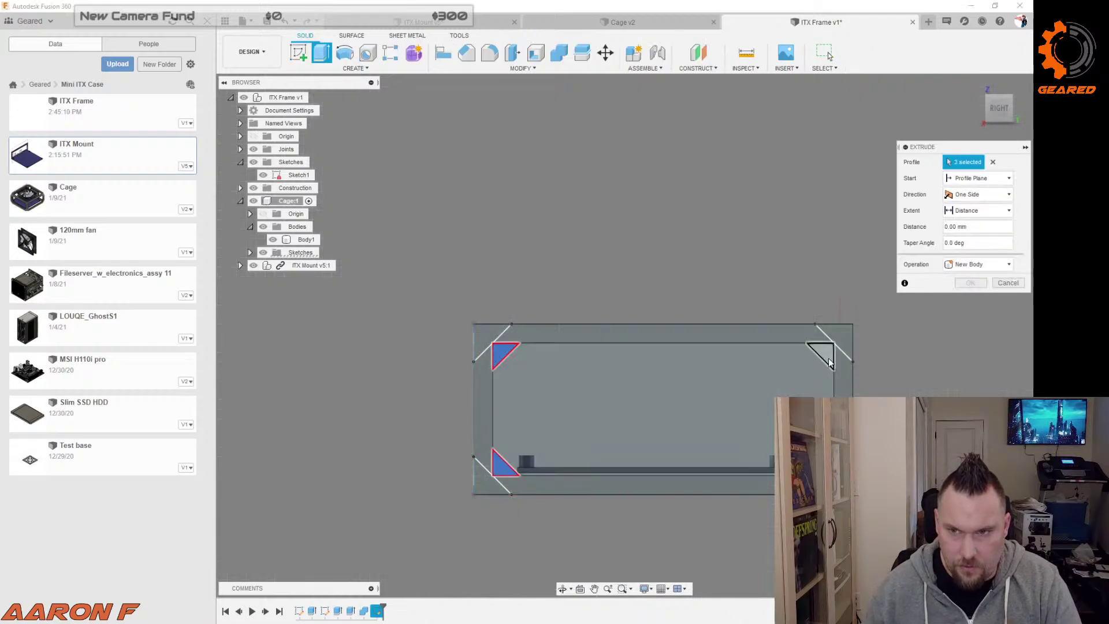
middle_click_drag(687, 361, 816, 361, "shift")
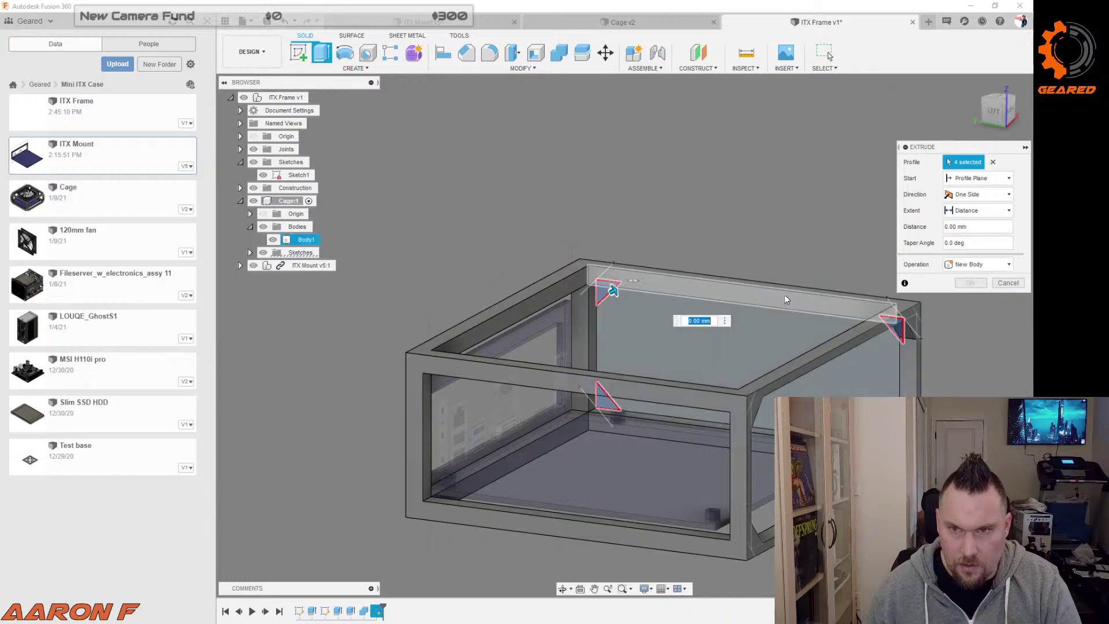
middle_click_drag(781, 286, 823, 309, "shift")
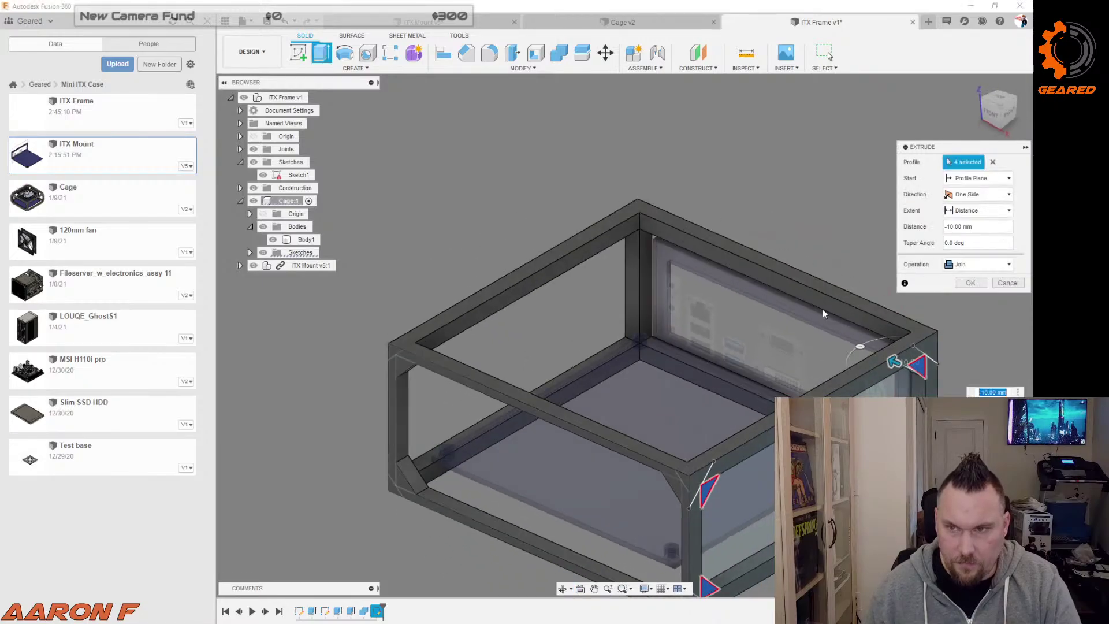
left_click(968, 288)
Step: Show Sketch3 of the cage component again so its corner profiles can be reused
scroll(836, 361, "down", 3)
middle_click_drag(898, 370, 873, 342, "shift")
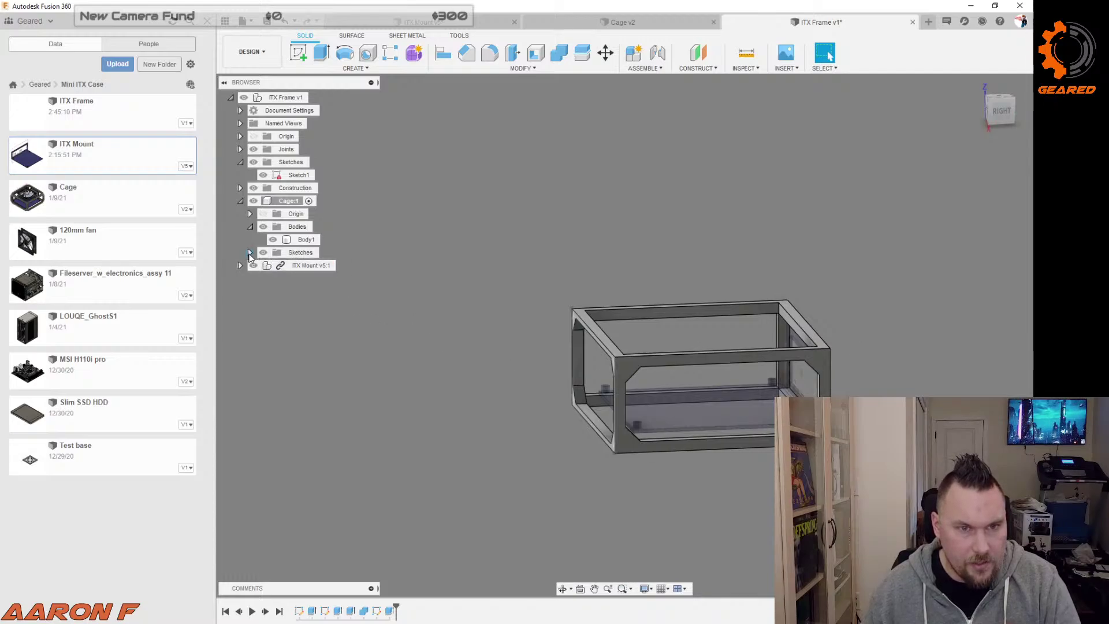
left_click(249, 254)
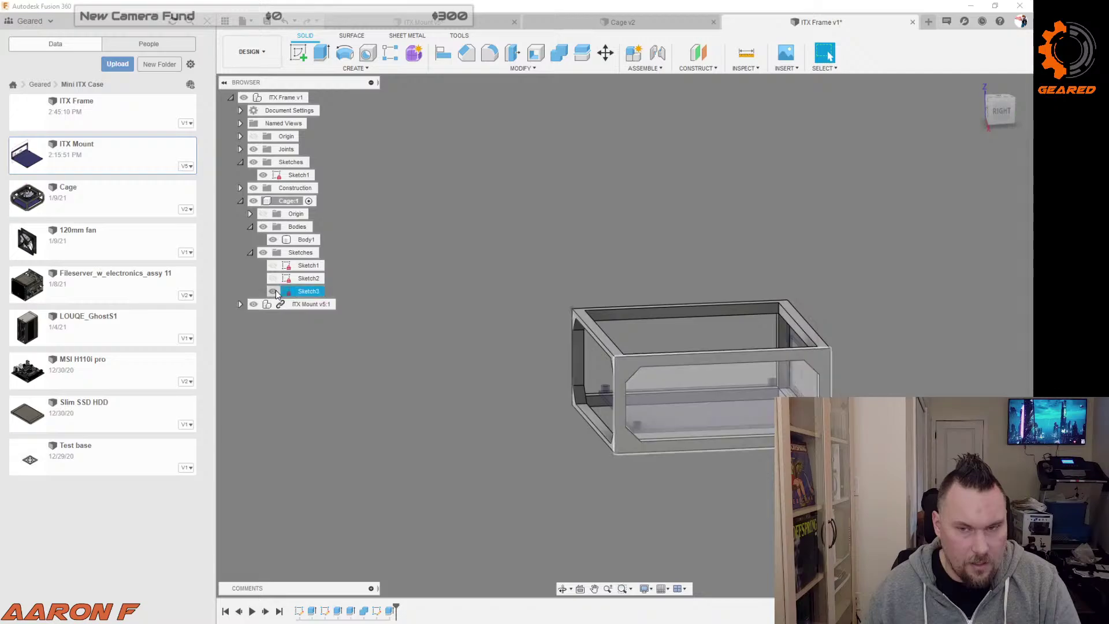
left_click(274, 292)
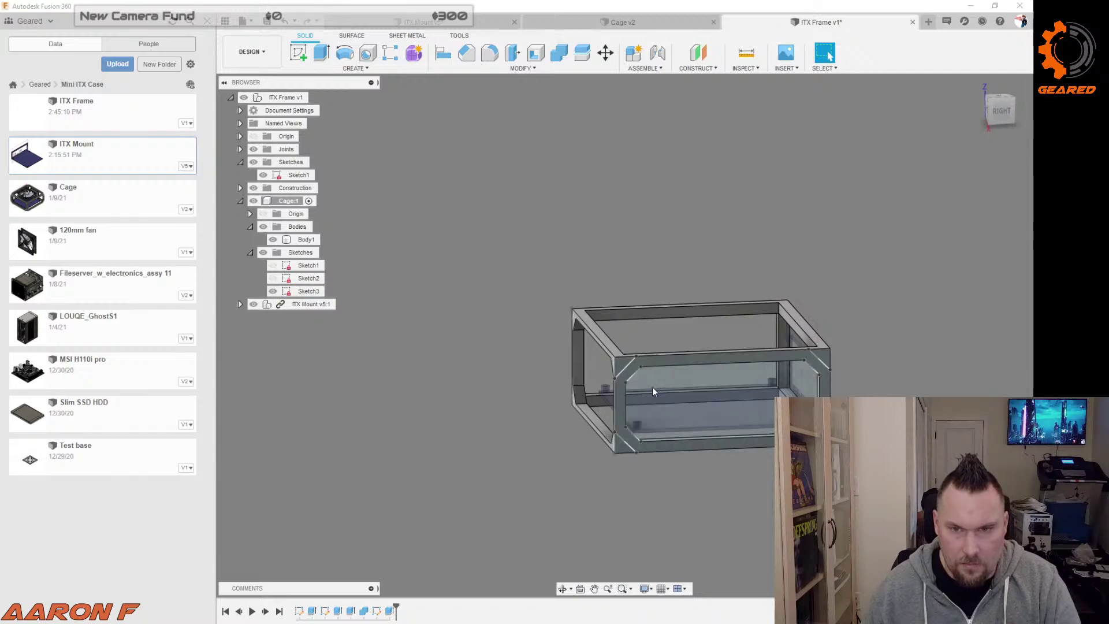
scroll(632, 376, "up", 5)
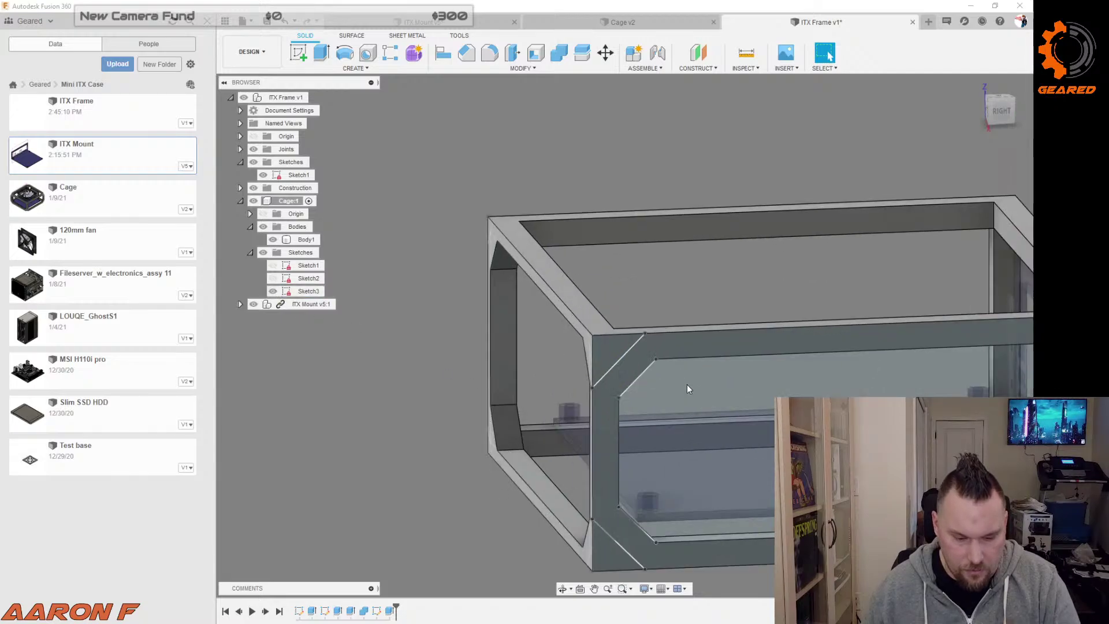
Step: Start an extrusion of the four inner corner triangles, with its start set from the inner face of the opposite side's rail
key("e")
left_click(637, 375)
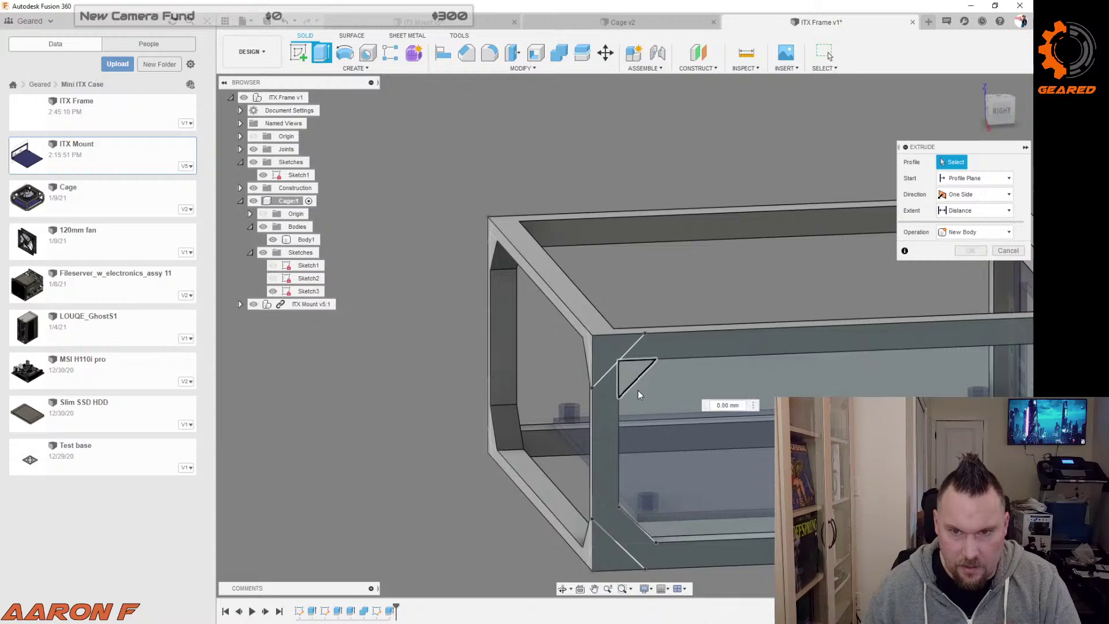
left_click(632, 525)
scroll(632, 524, "down", 3)
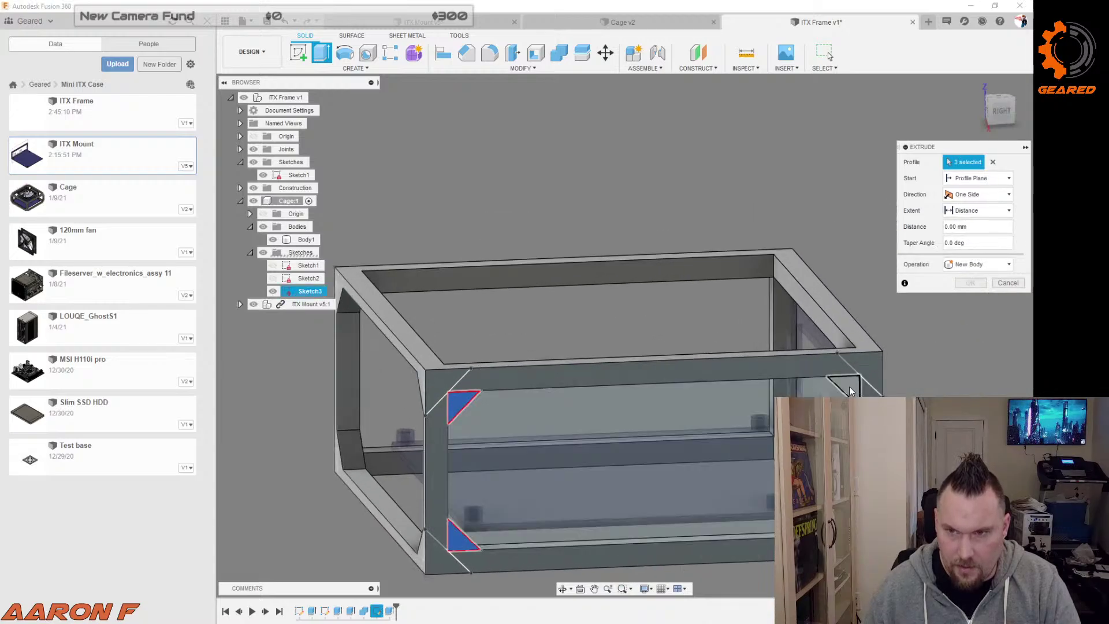
left_click(849, 391)
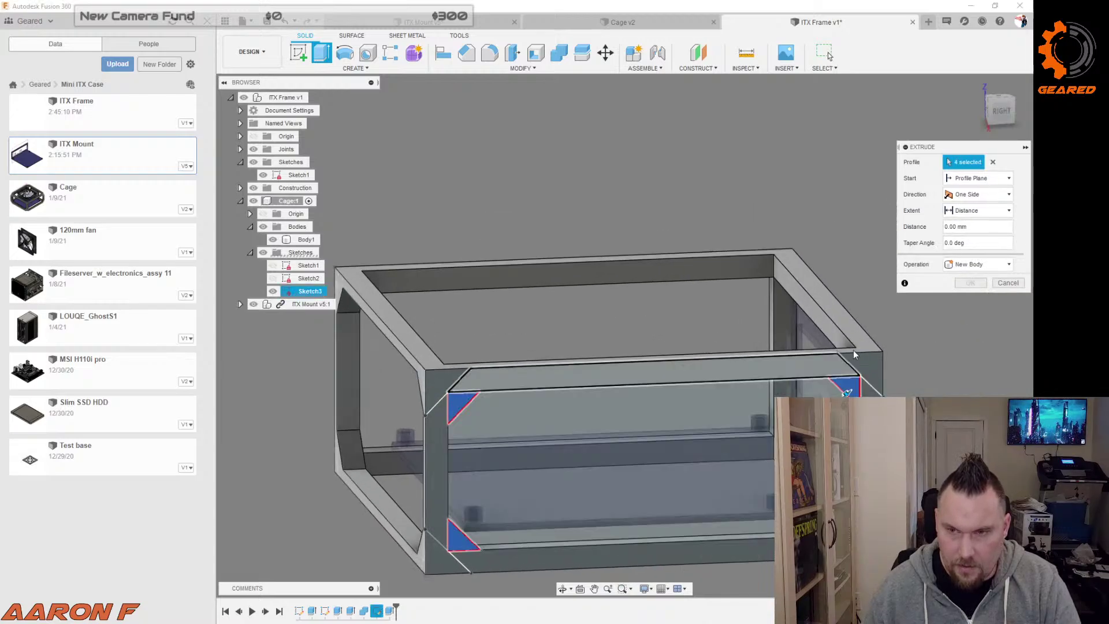
left_click(1002, 180)
left_click(972, 216)
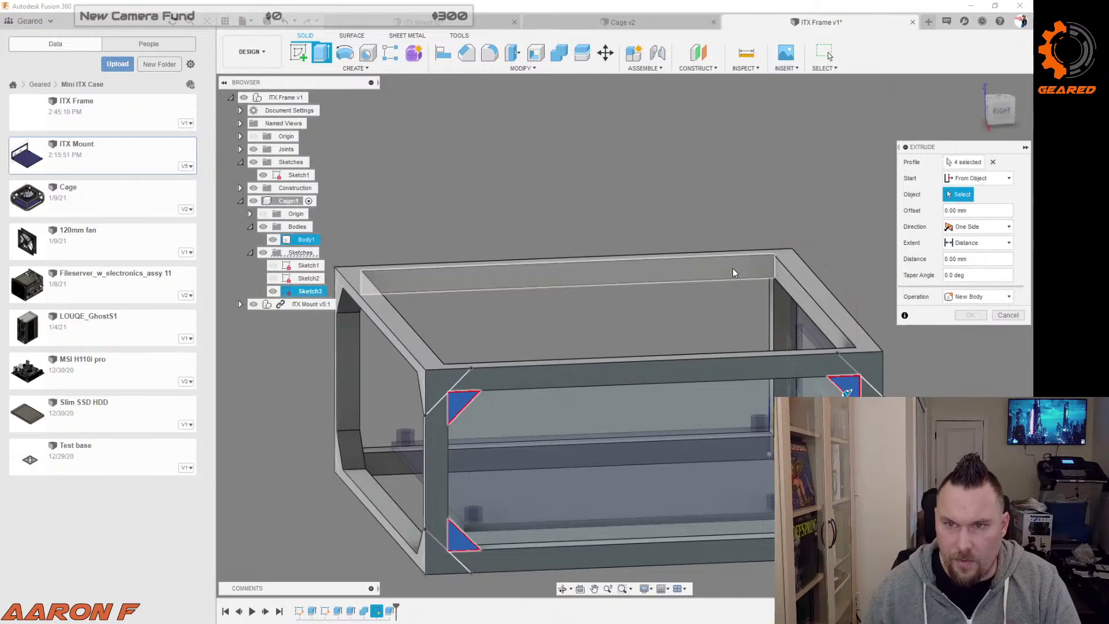
left_click(736, 264)
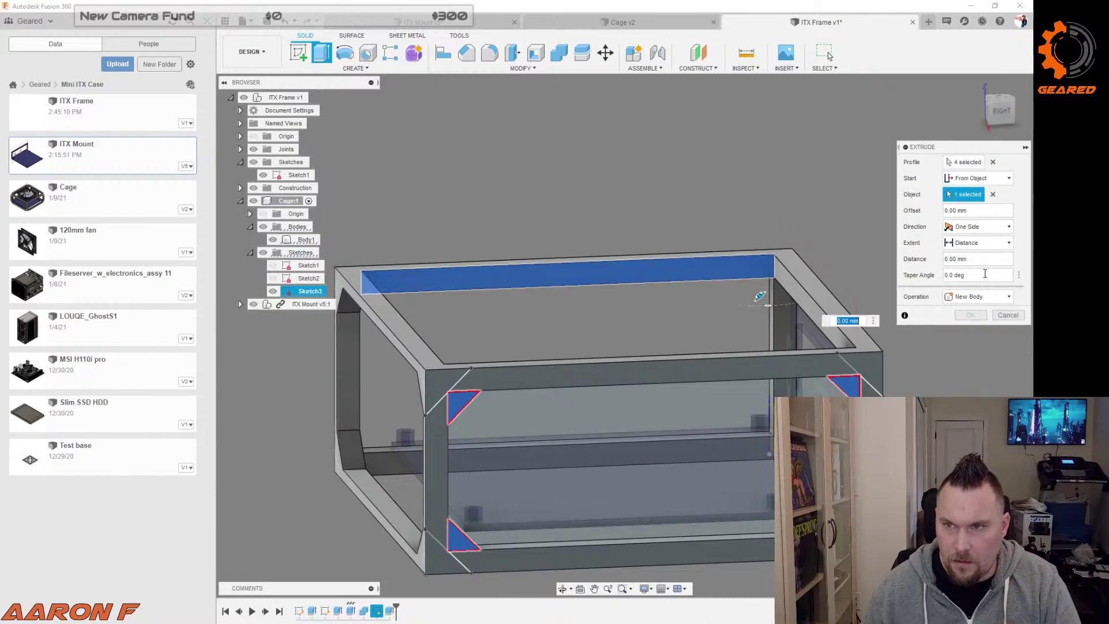
Step: Extend the corner triangle extrusion to the outer face of the opposite side and join it to the cage body
left_click(1008, 243)
left_click(976, 258)
middle_click_drag(838, 260, 739, 197, "shift")
left_click(616, 379)
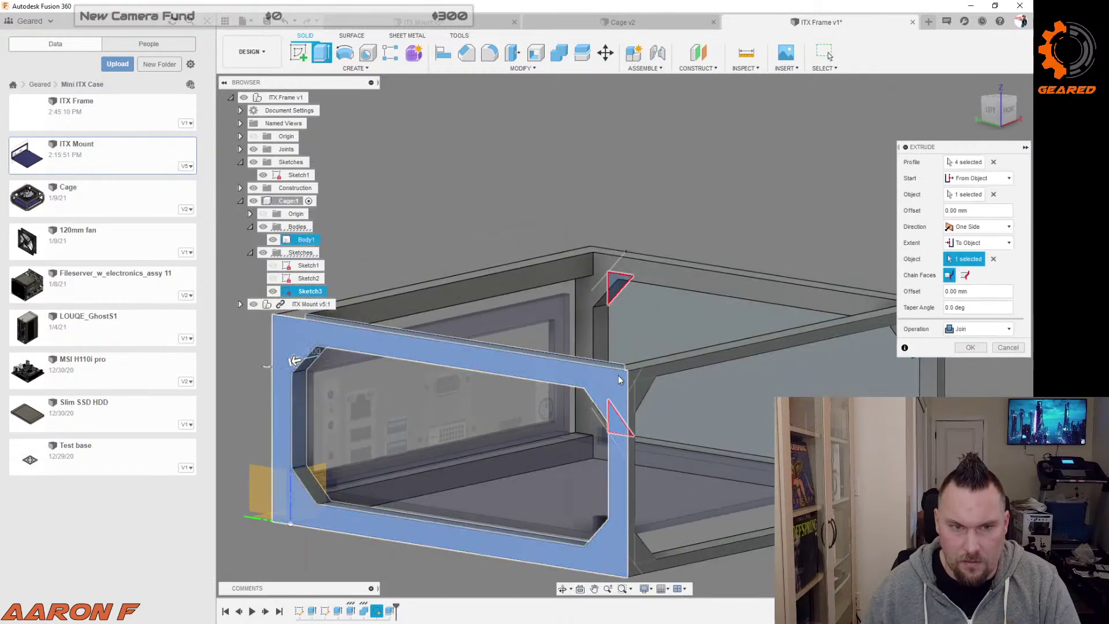
middle_click_drag(735, 283, 578, 309, "shift")
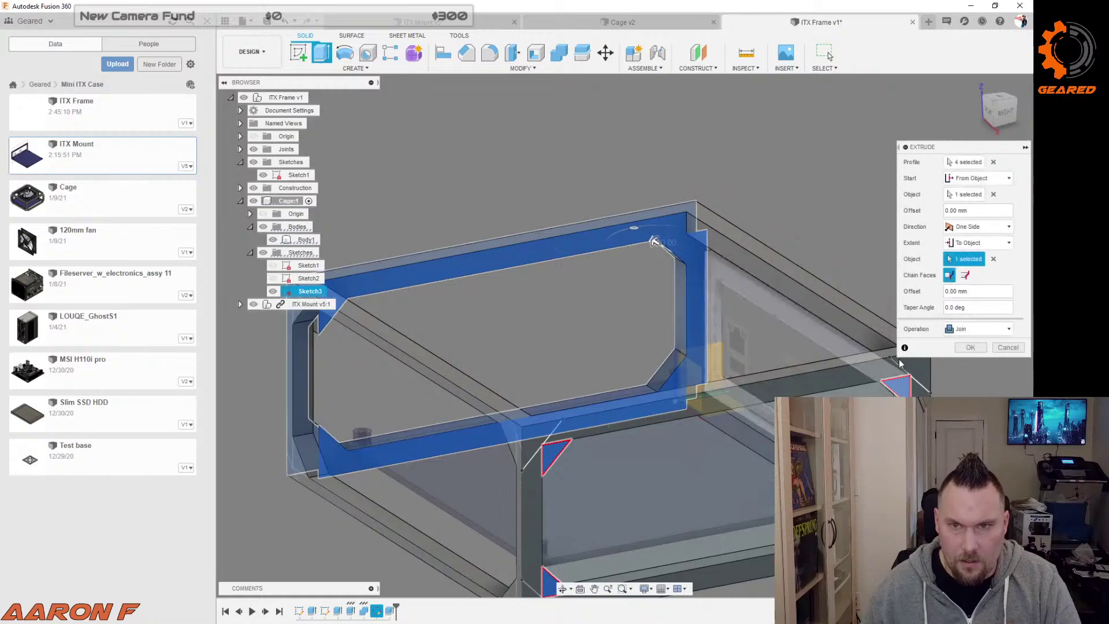
middle_click_drag(968, 352, 965, 355, "shift")
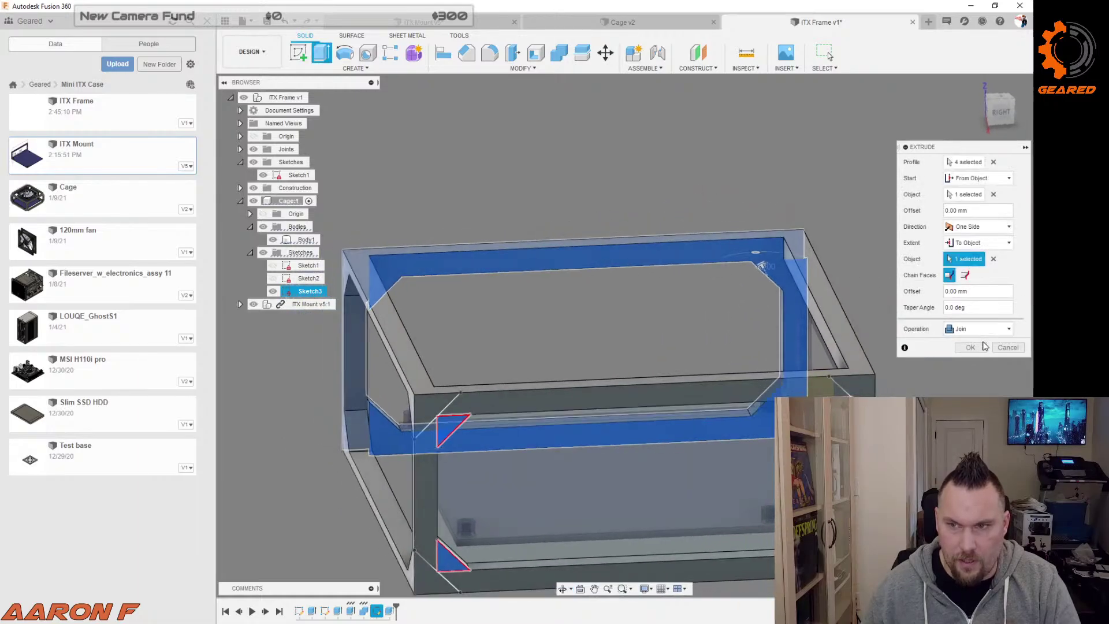
left_click(970, 347)
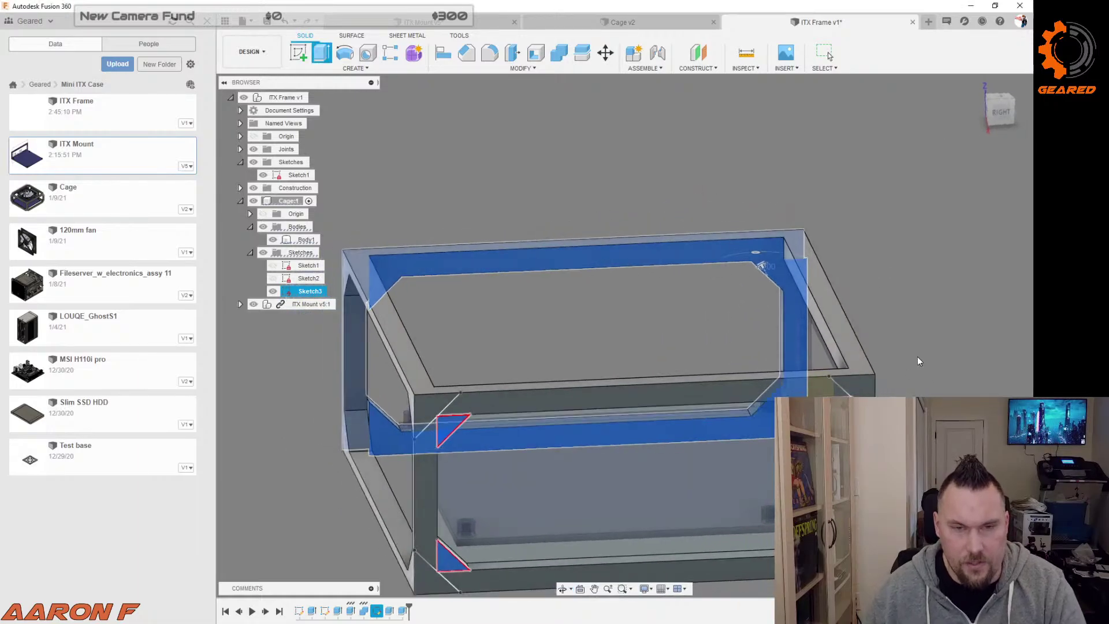
Step: Hide Sketch3 of the cage component
middle_click_drag(917, 356, 916, 342, "shift")
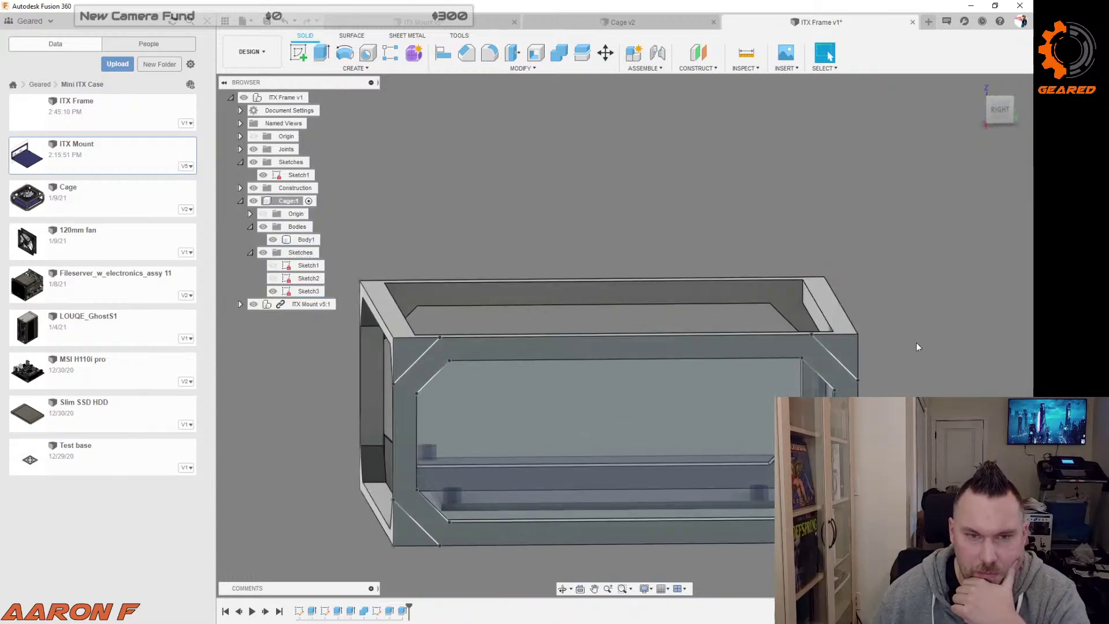
left_click(273, 292)
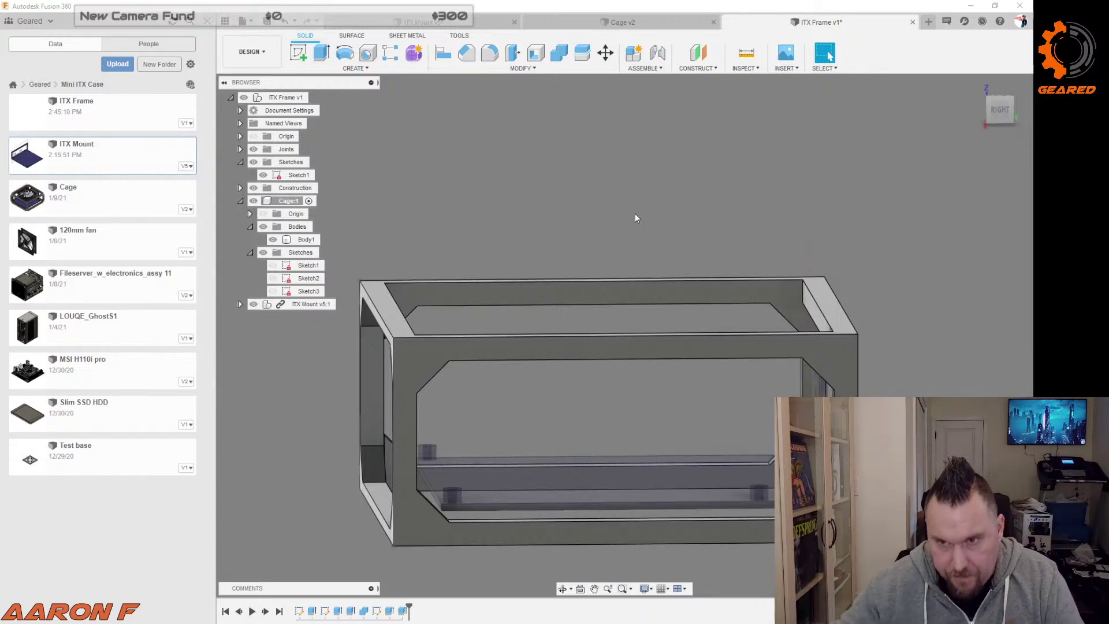
mouse_move(908, 312)
middle_mouse_down("shift")
mouse_move(920, 257)
mouse_move(917, 347)
mouse_move(913, 270)
mouse_move(913, 332)
middle_mouse_up("shift")
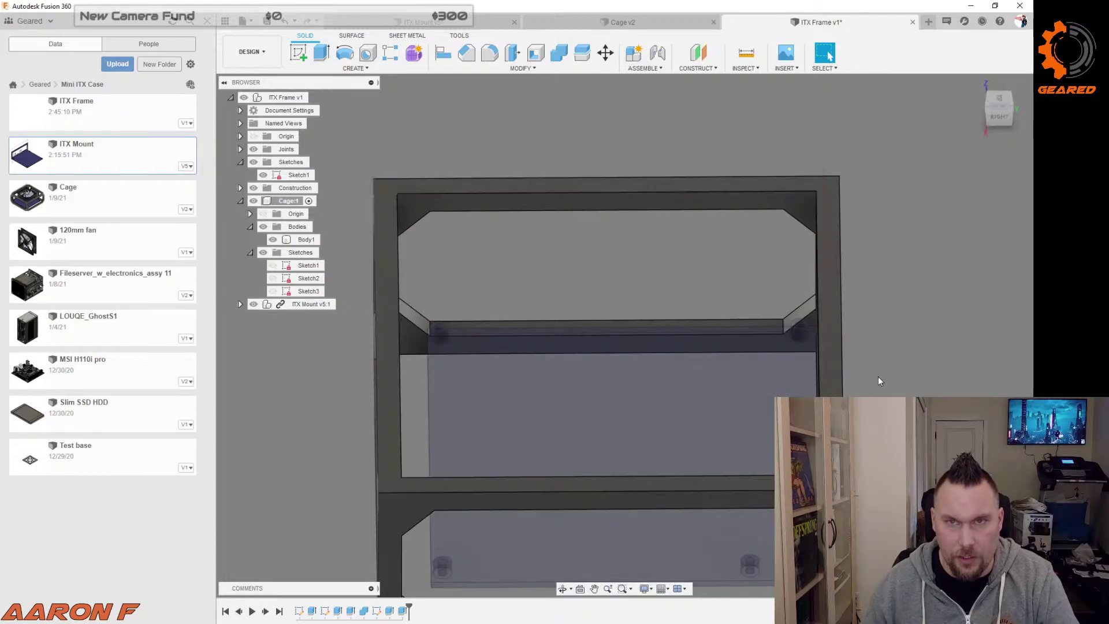
Step: Examine the corner bracing of the older frame in the Cage v2 design, and return to the ITX Frame design
left_click(666, 27)
middle_click_drag(761, 285, 855, 191, "shift")
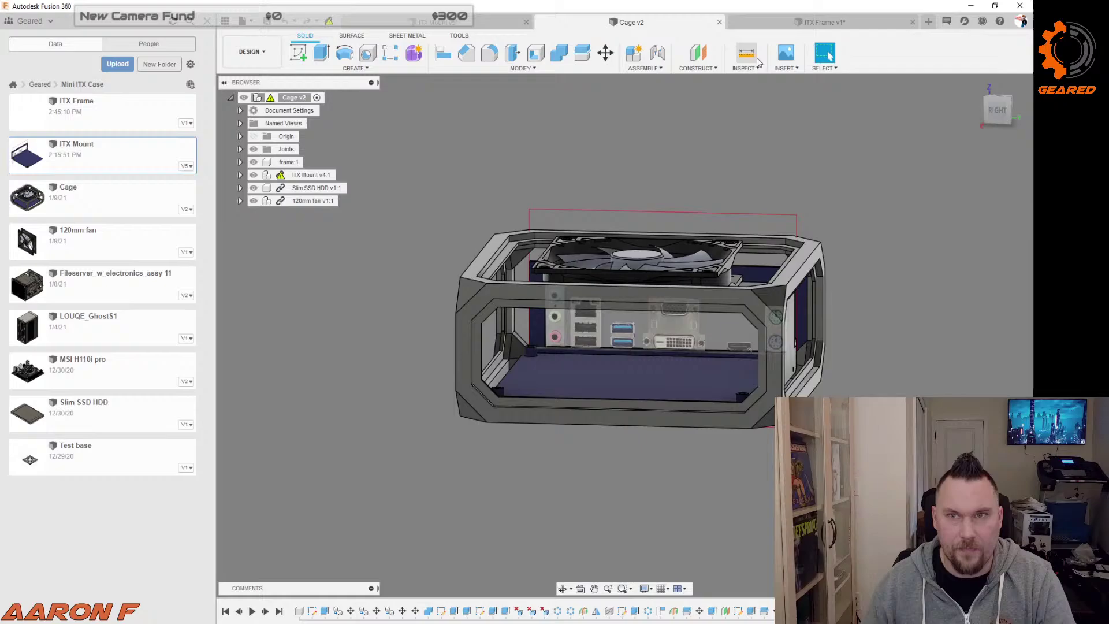
left_click(775, 23)
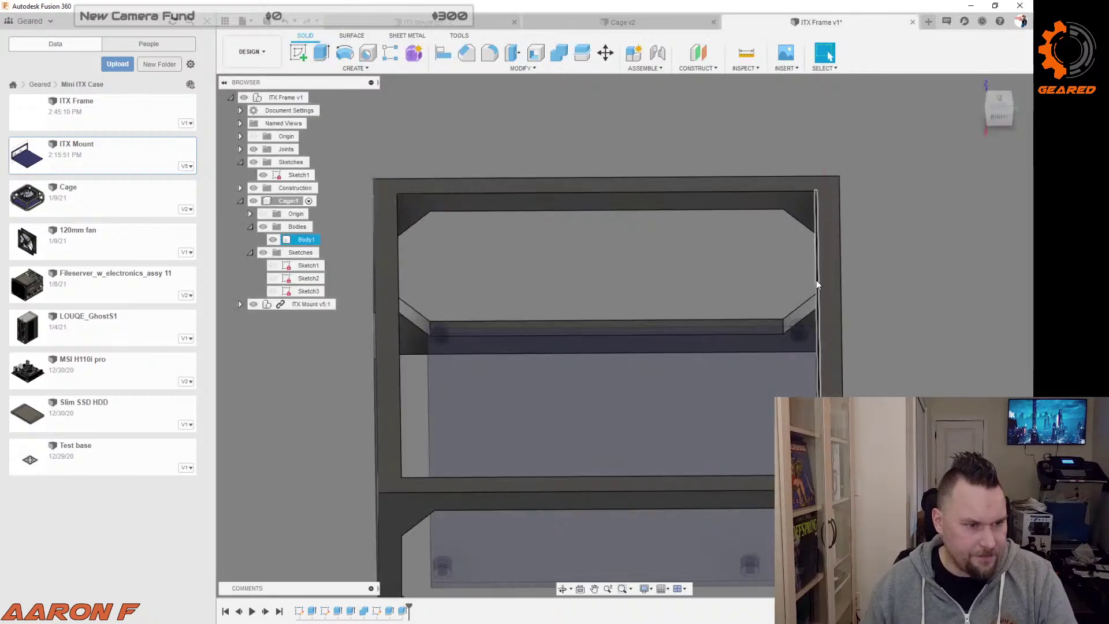
Step: Start a sketch on the cage's top face and draw a diagonal line about 22 mm long across the upper-right inner corner
middle_click_drag(880, 296, 882, 306)
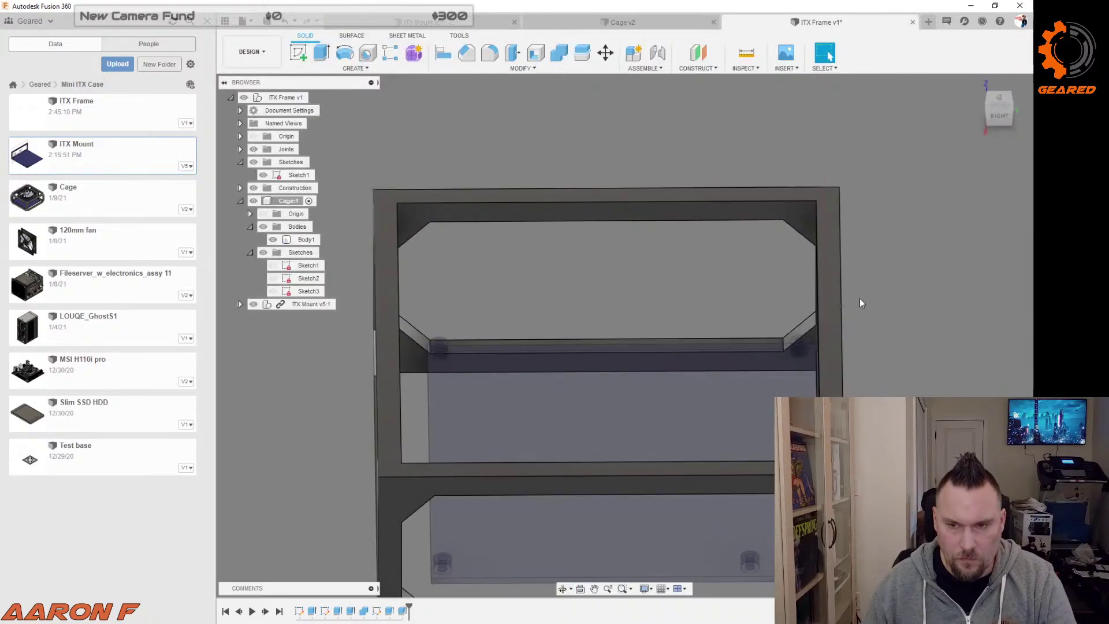
left_click(830, 370)
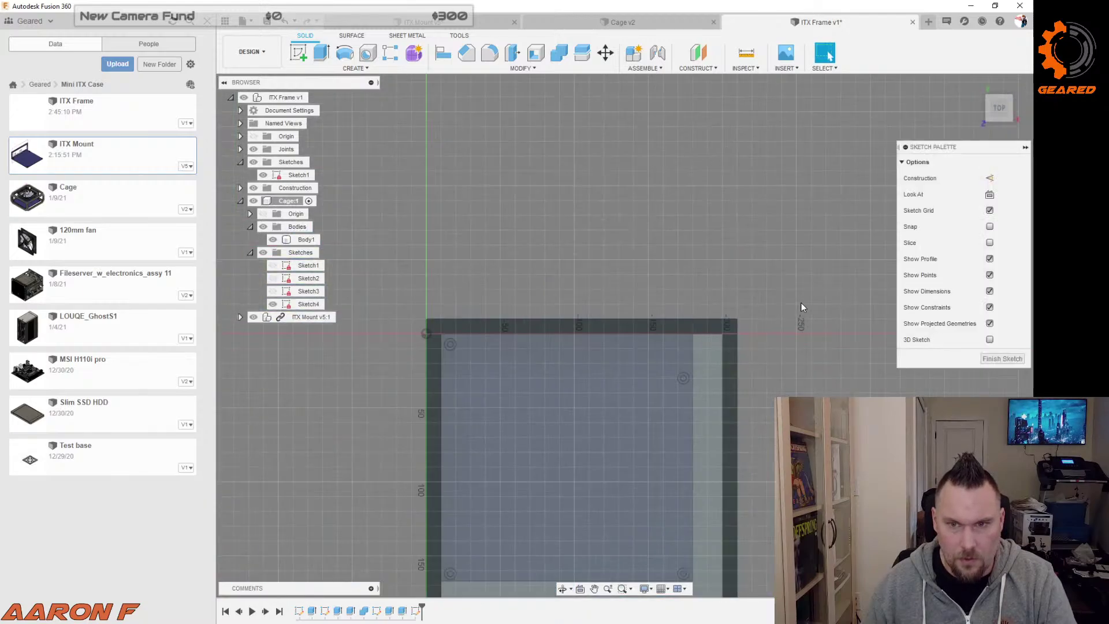
scroll(693, 335, "up", 1)
key("l")
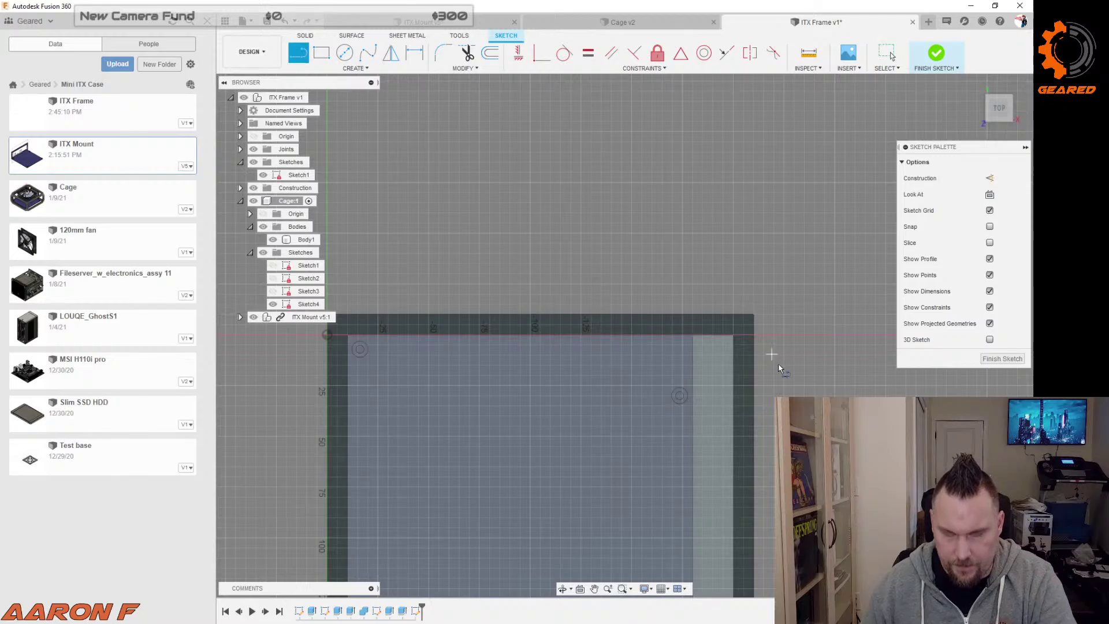
left_click(733, 368)
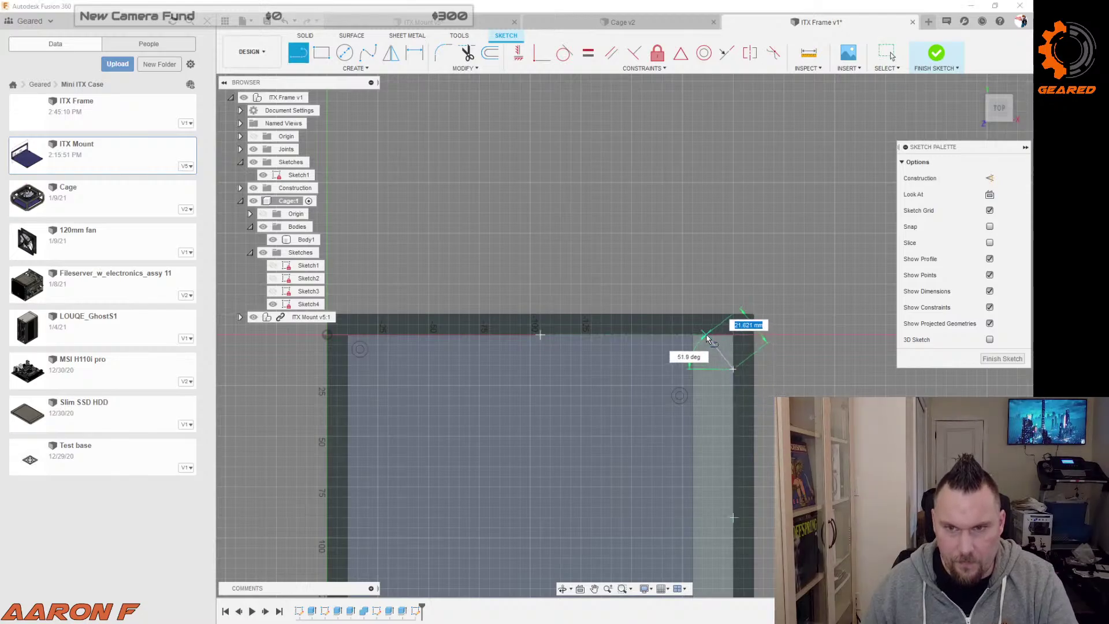
double_click(705, 334)
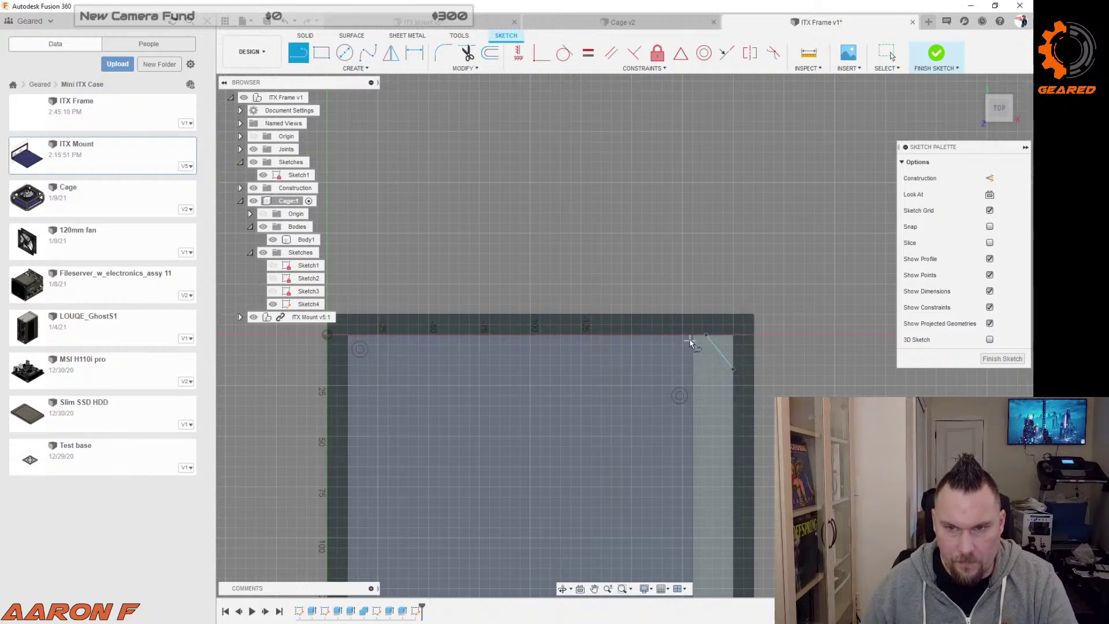
Step: Draw diagonal lines across the upper-left and lower-left inner corners of the top face, about 27 mm and 32 mm long
left_click(390, 335)
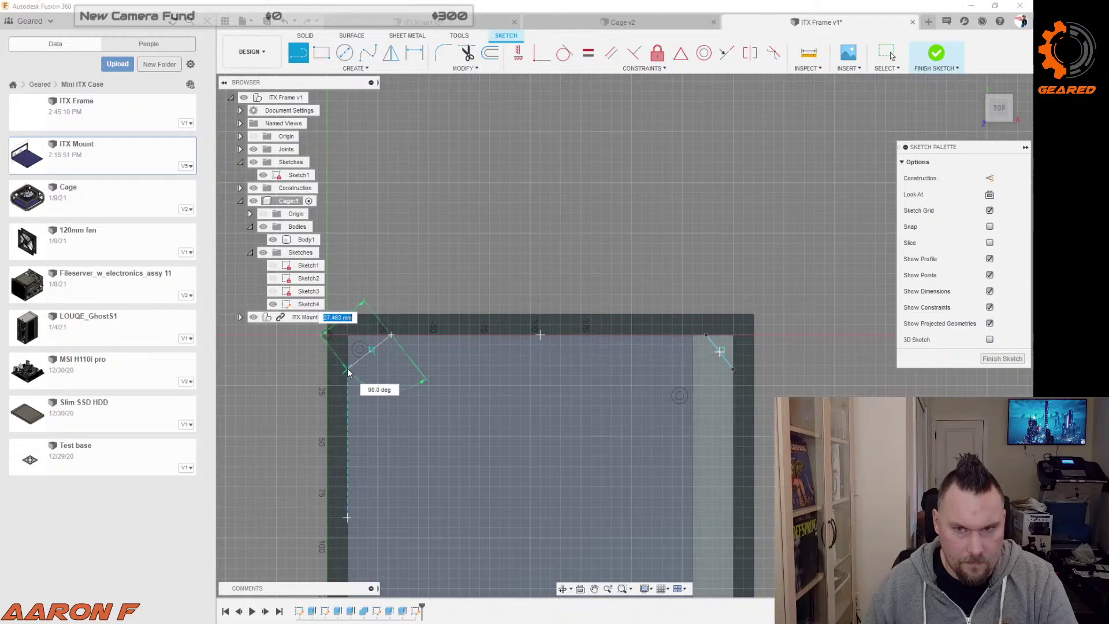
double_click(348, 369)
scroll(352, 405, "down", 3)
scroll(406, 463, "up", 2)
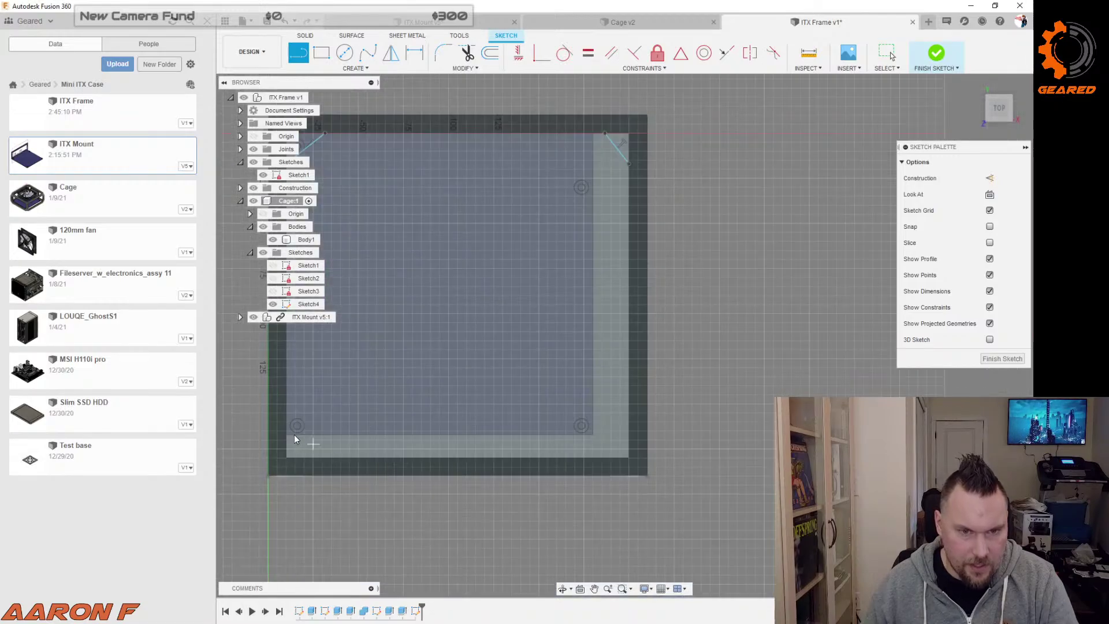
left_click(287, 413)
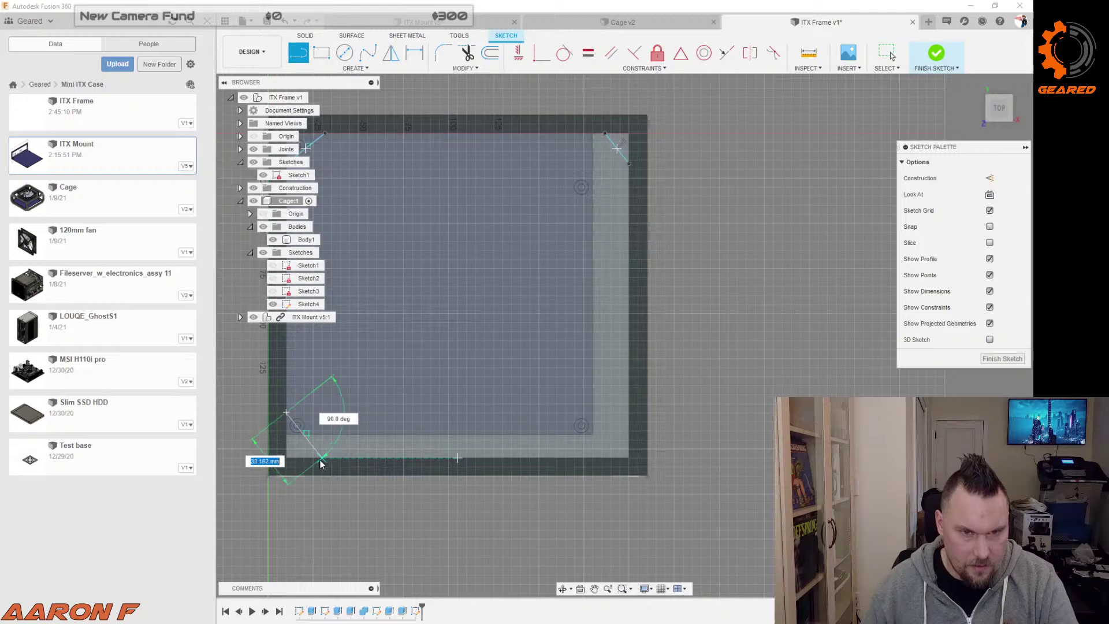
double_click(321, 459)
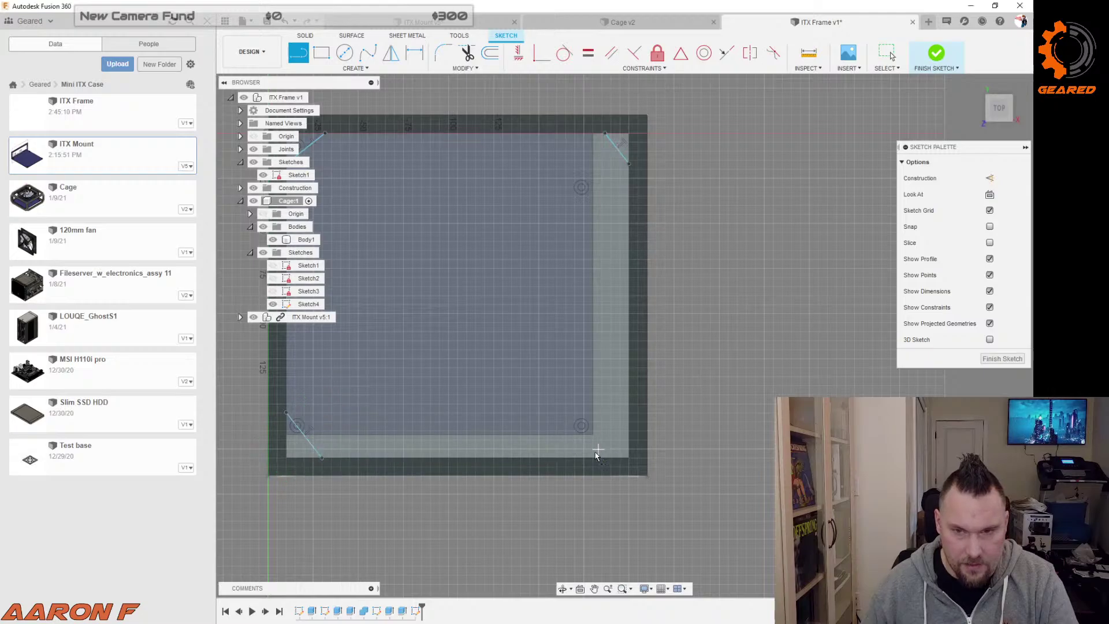
Step: Draw a diagonal line across the lower-right inner corner of the top face and dimension its length to 20 mm
left_click(570, 458)
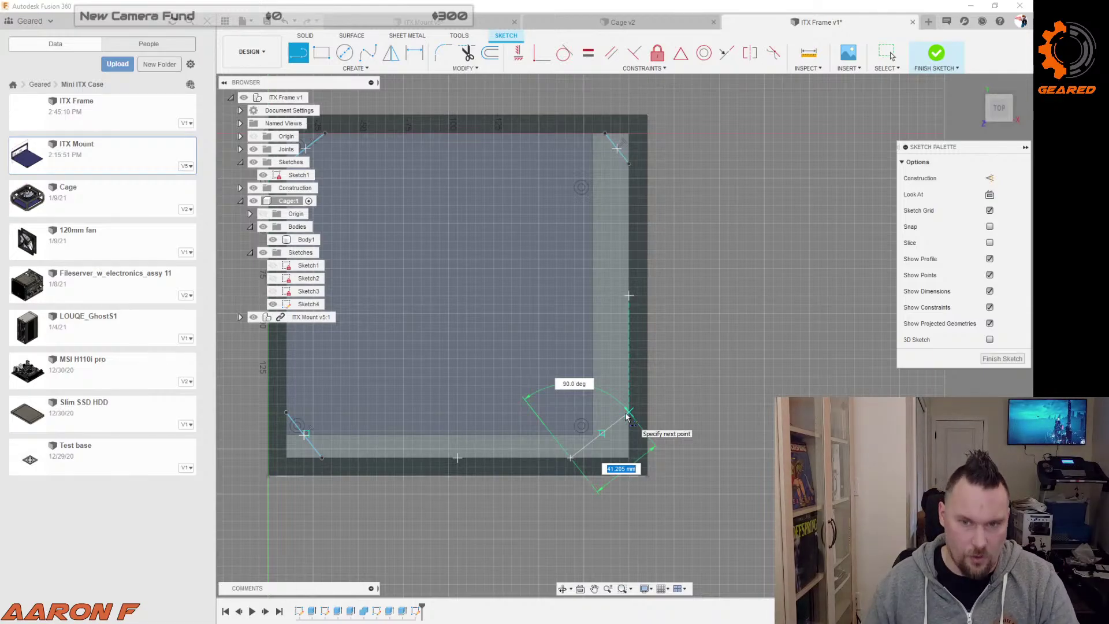
left_click(628, 414)
scroll(694, 405, "down", 1)
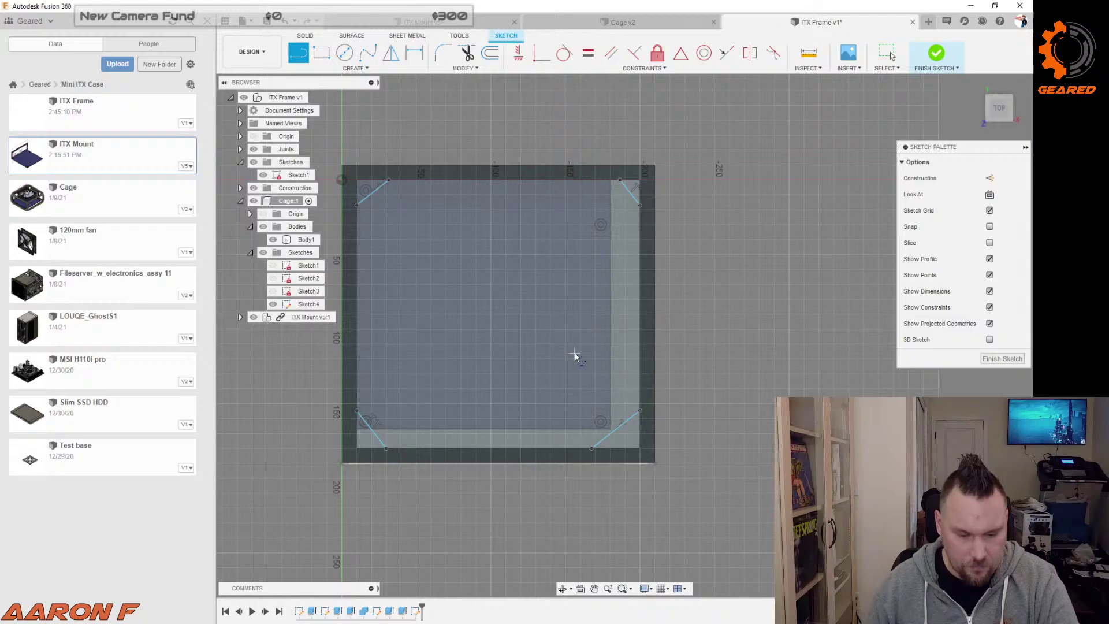
key("d")
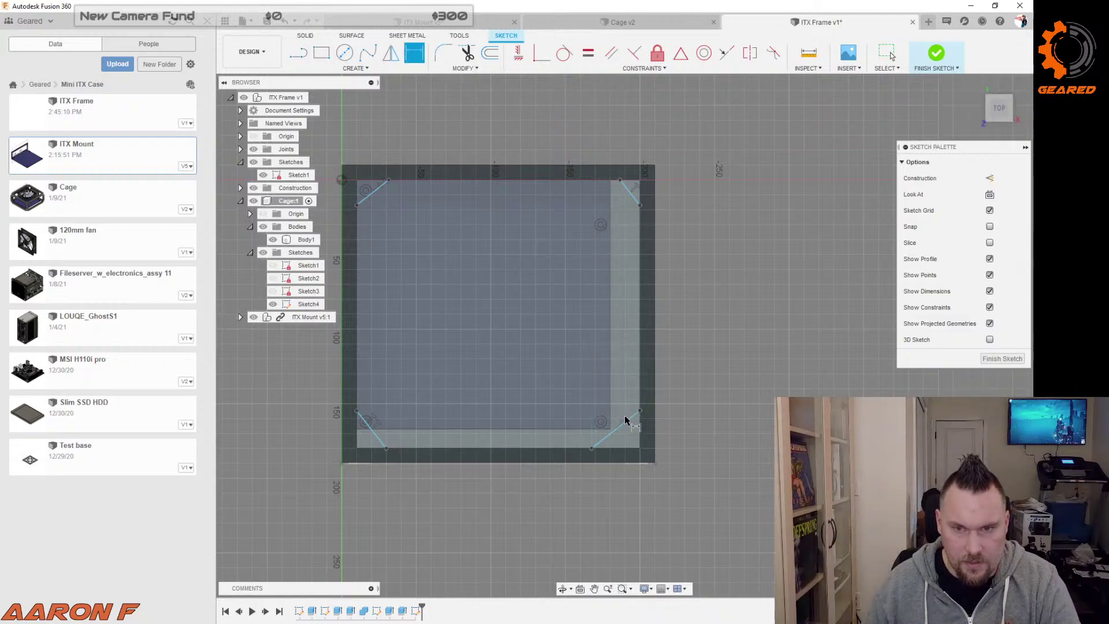
left_click(626, 421)
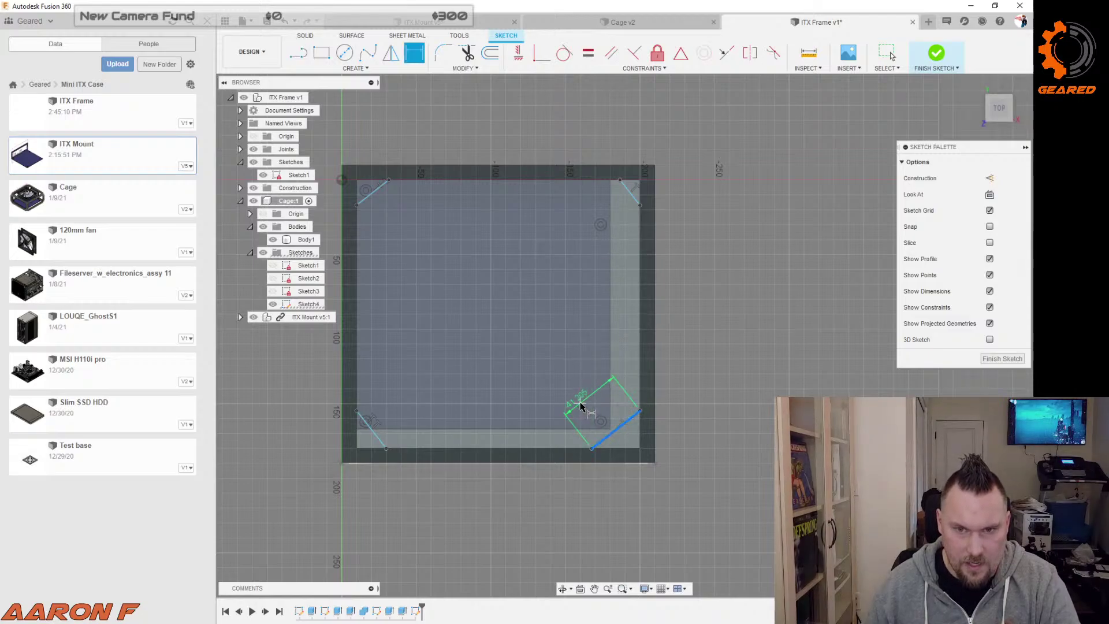
left_click(579, 403)
type("20")
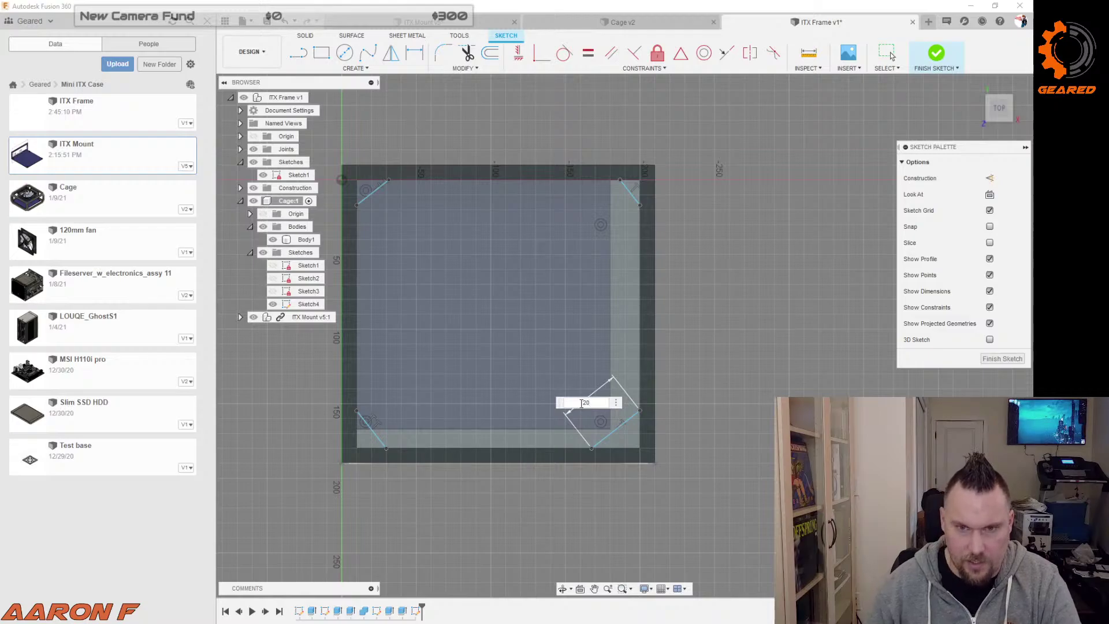
key("Return")
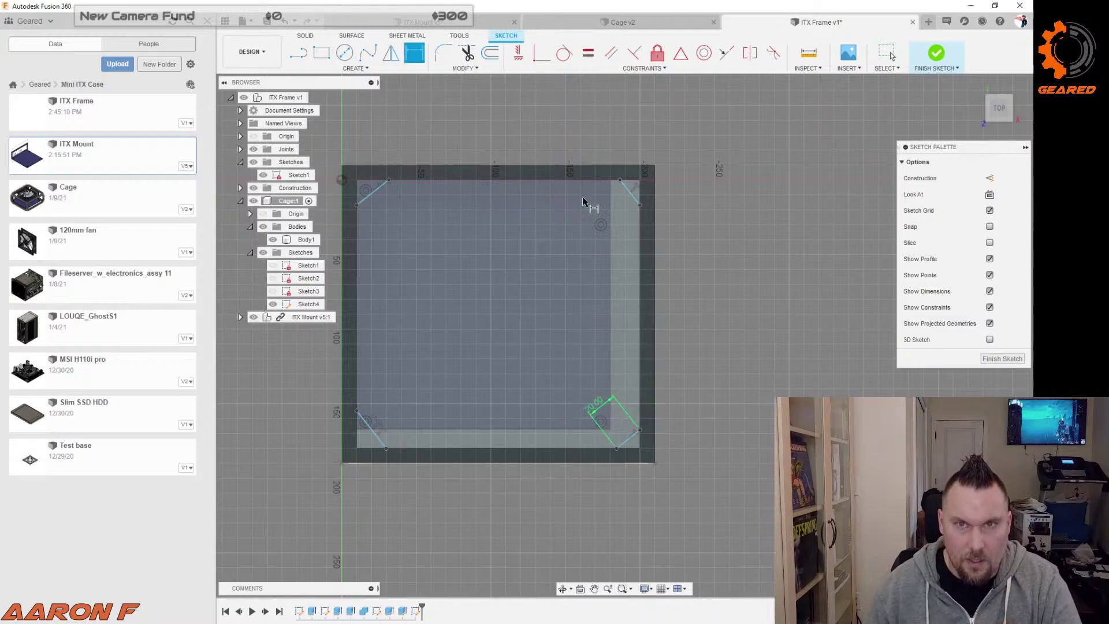
Step: Apply Equal constraints so all four diagonal corner lines of the top-face sketch share the same length
left_click(588, 58)
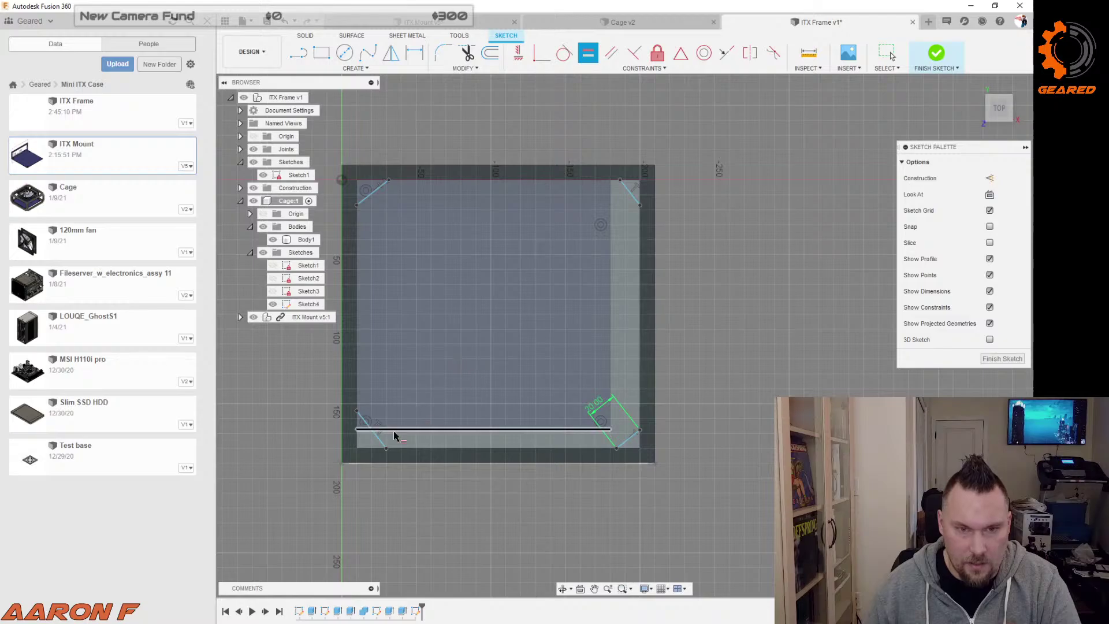
left_click(370, 428)
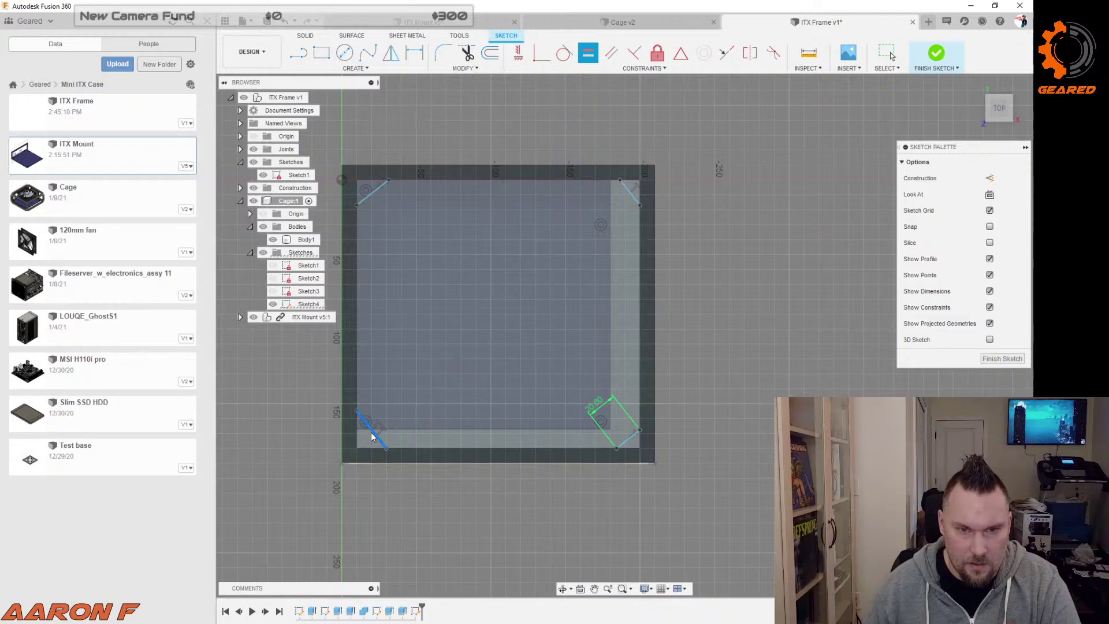
left_click(630, 440)
left_click(373, 191)
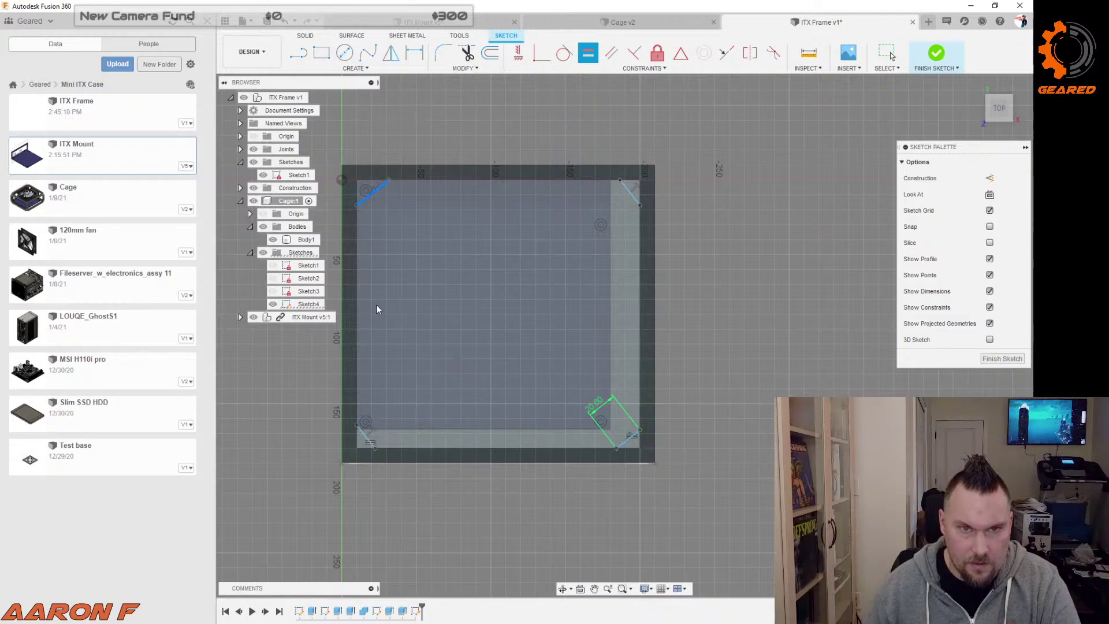
left_click(368, 439)
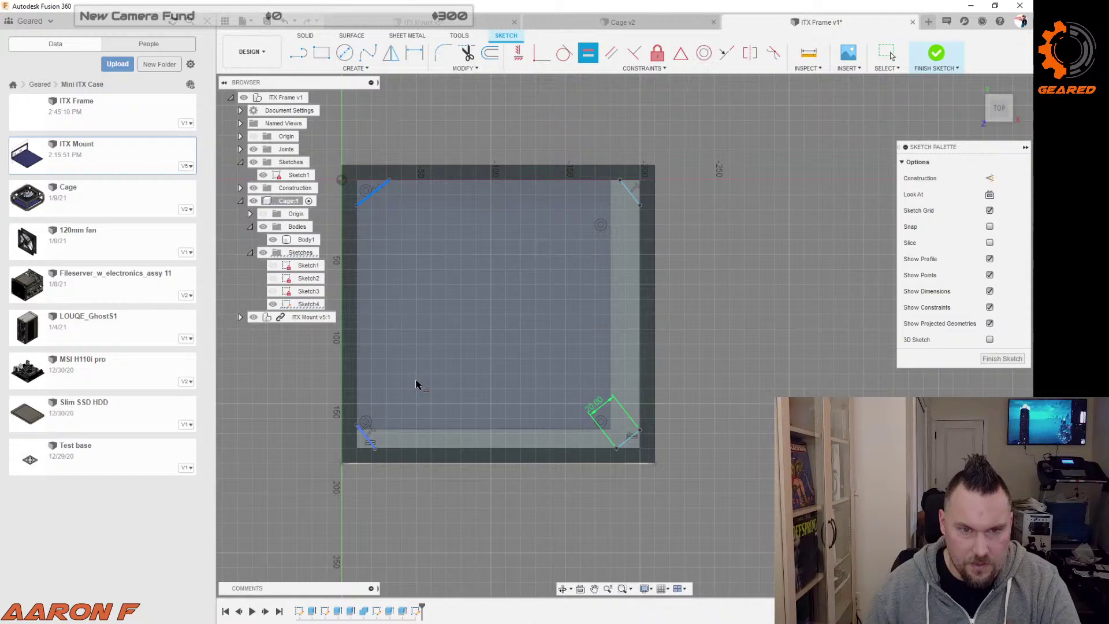
left_click(630, 198)
left_click(369, 191)
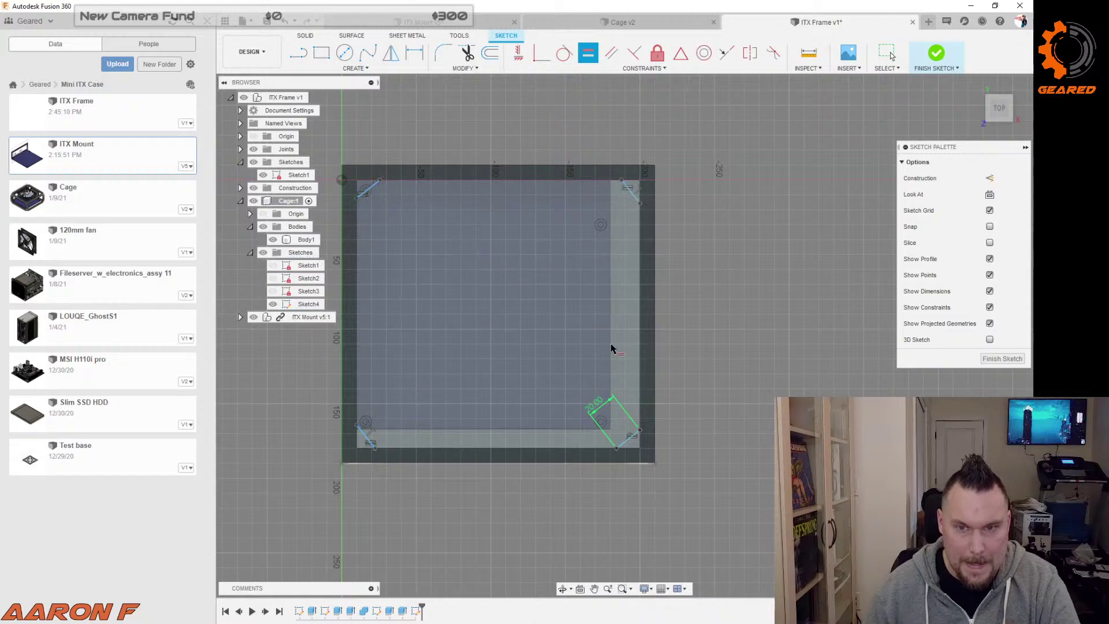
Step: Dimension the angle between the lower-right diagonal line and the frame's right inner edge to 45 degrees
scroll(627, 363, "up", 5)
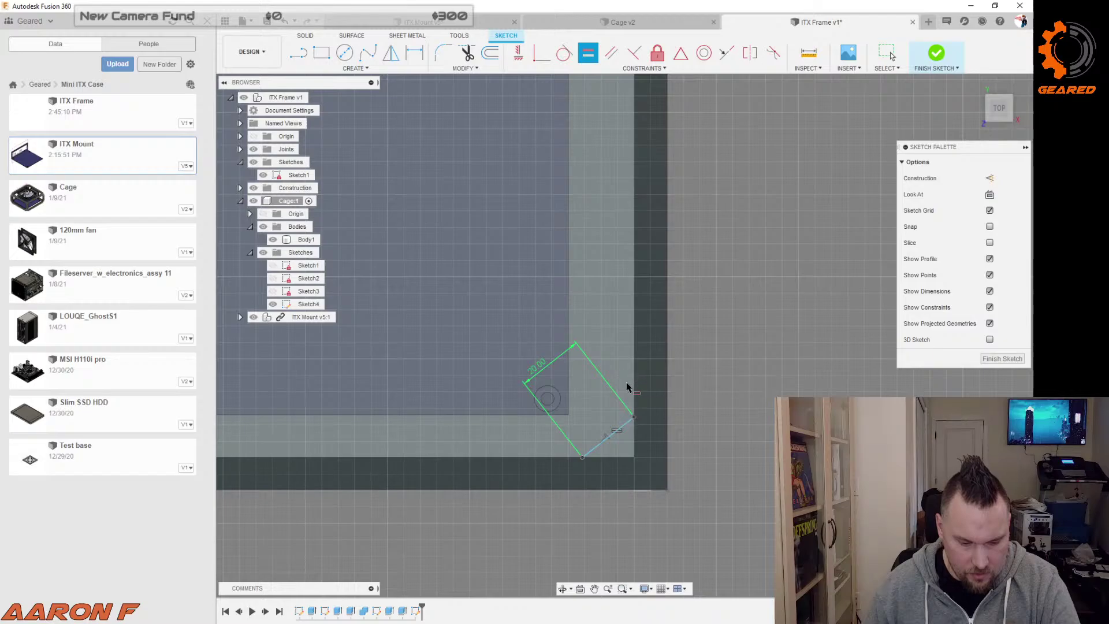
key("d")
left_click(620, 429)
left_click(635, 434)
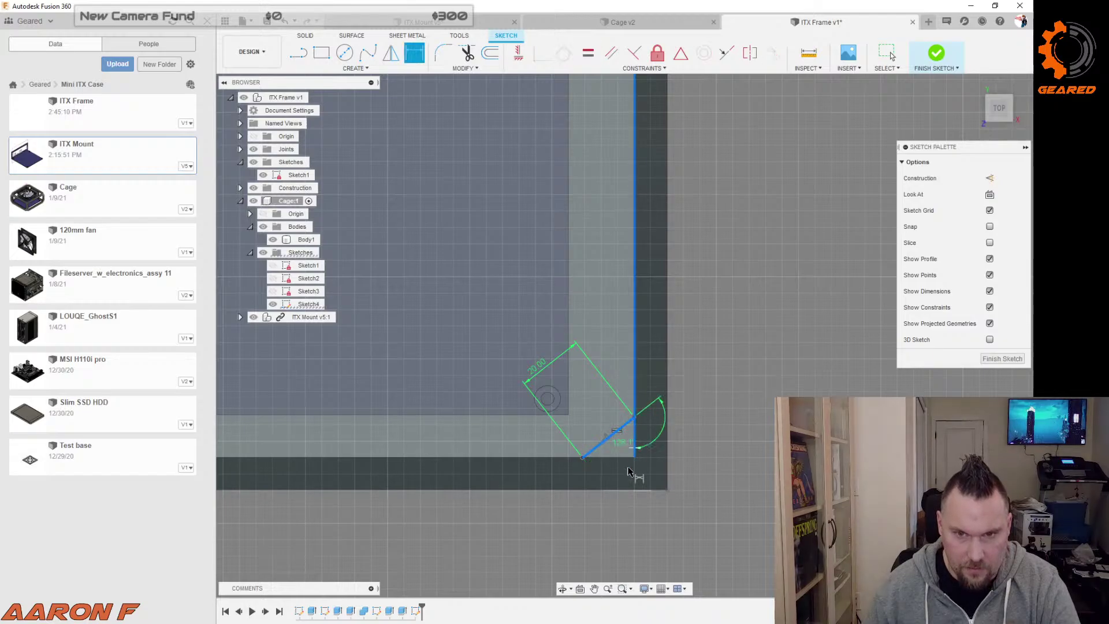
left_click(619, 510)
type("45")
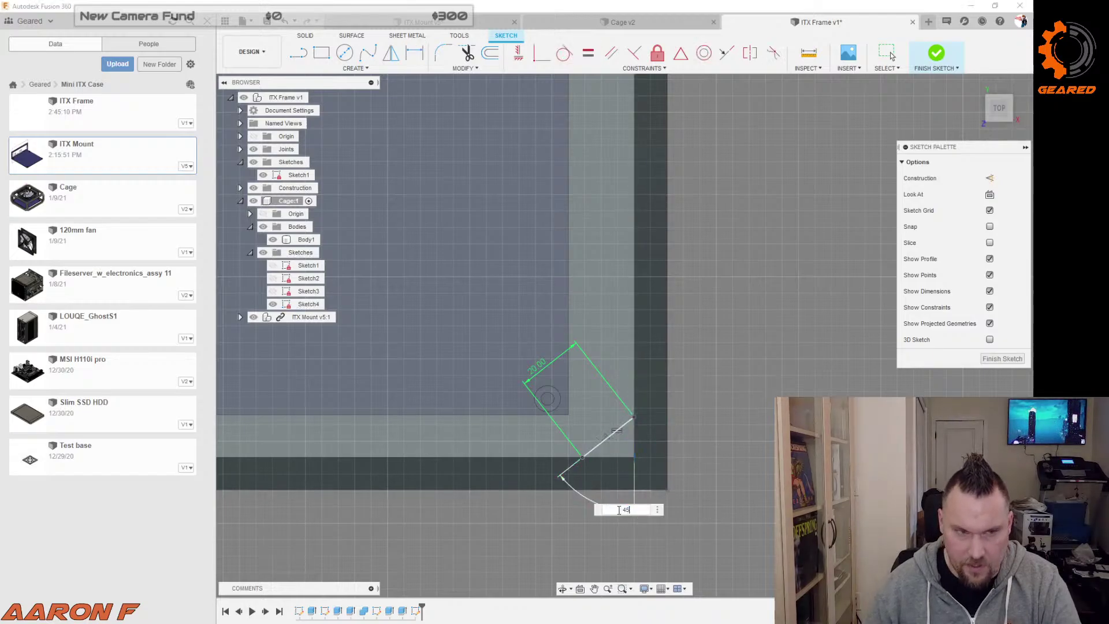
key("Return")
Step: Extrude the four triangular corner profiles of the top-face sketch into the cage body to form the corner braces
scroll(635, 427, "down", 5)
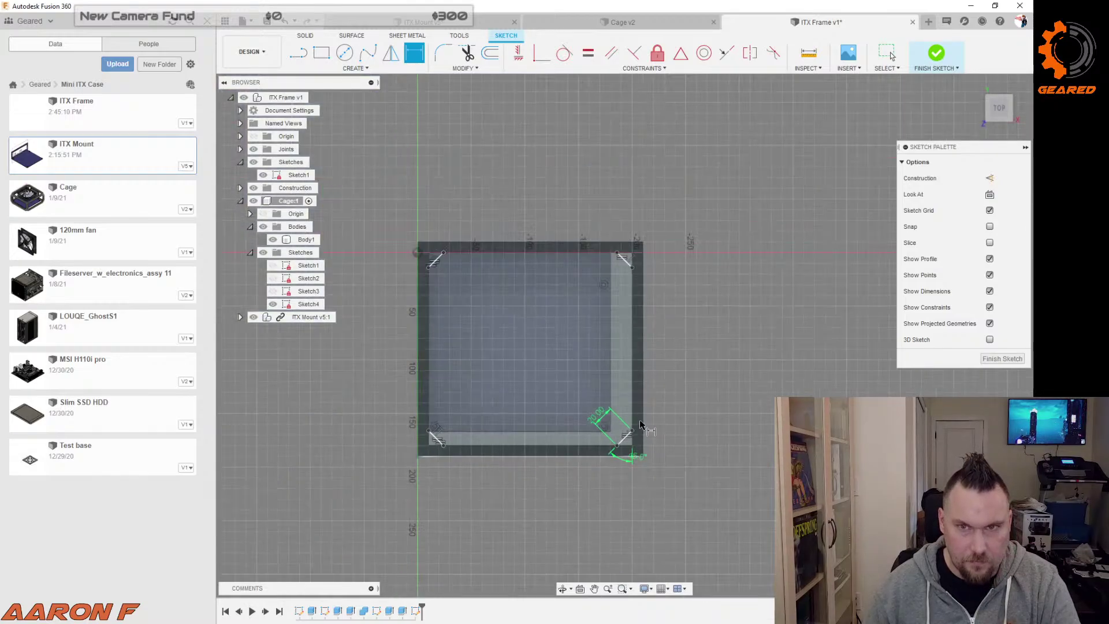
key("e")
left_click(628, 441)
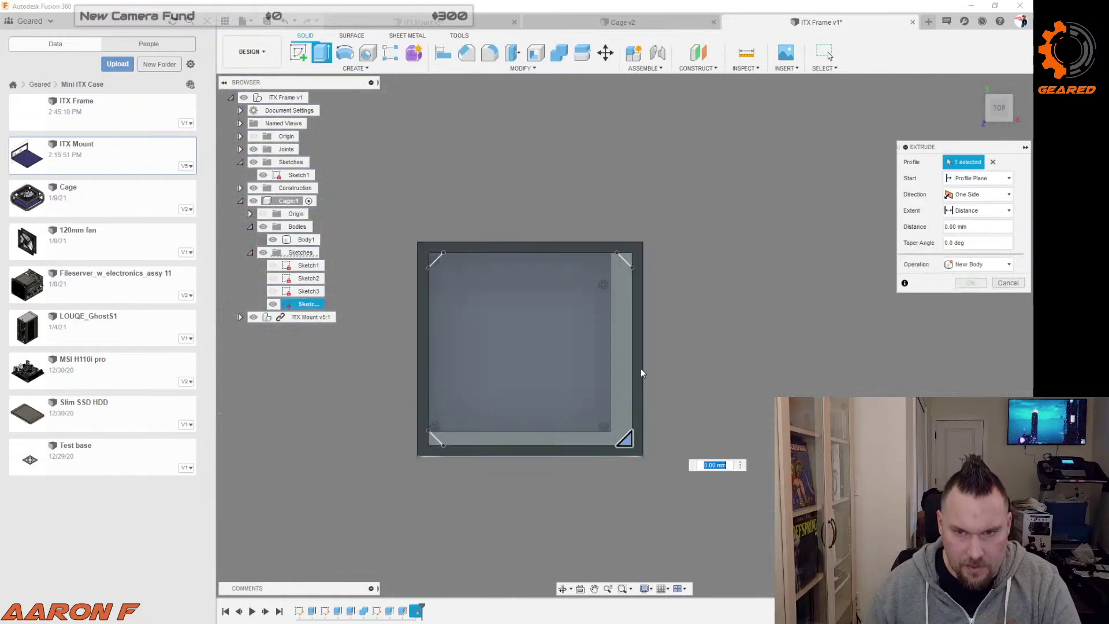
left_click(624, 260)
left_click(434, 259)
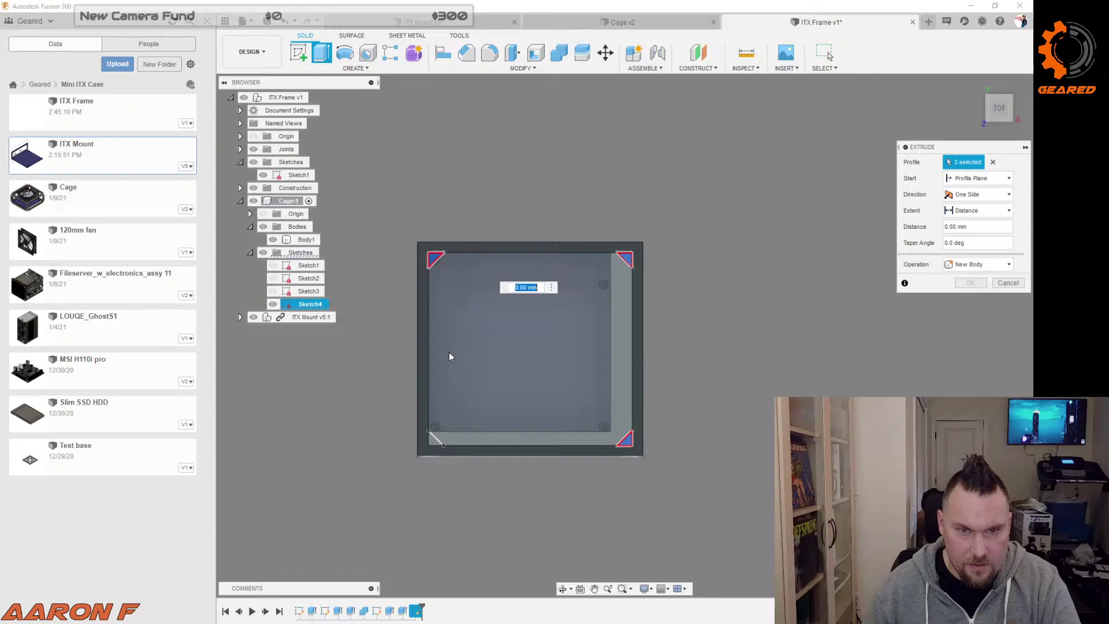
left_click(434, 439)
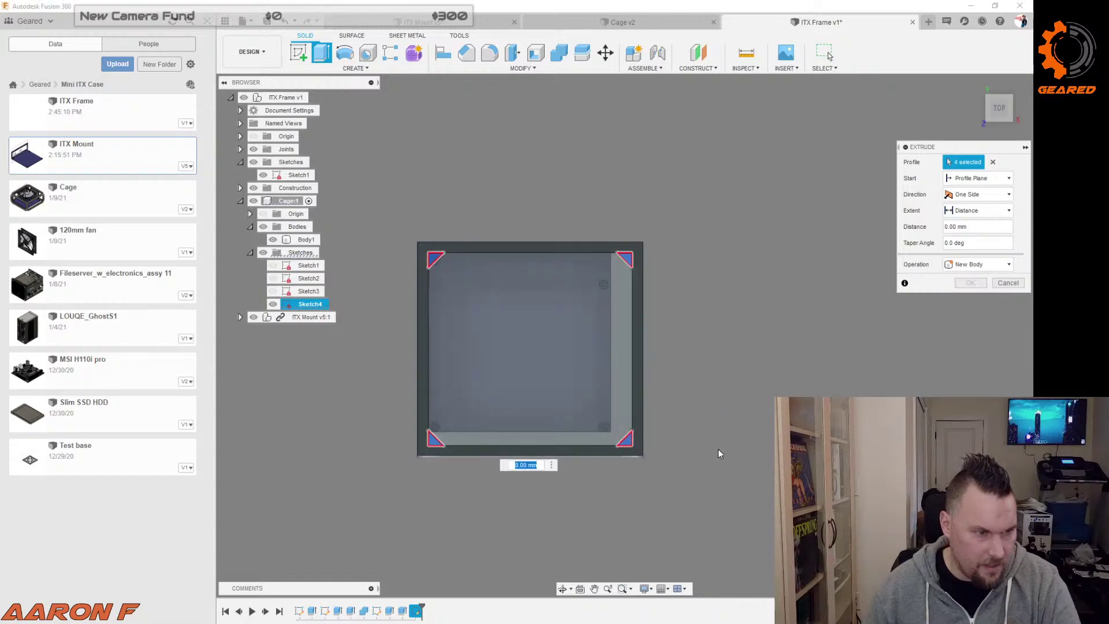
middle_click_drag(720, 463, 735, 362, "shift")
scroll(607, 300, "up", 5)
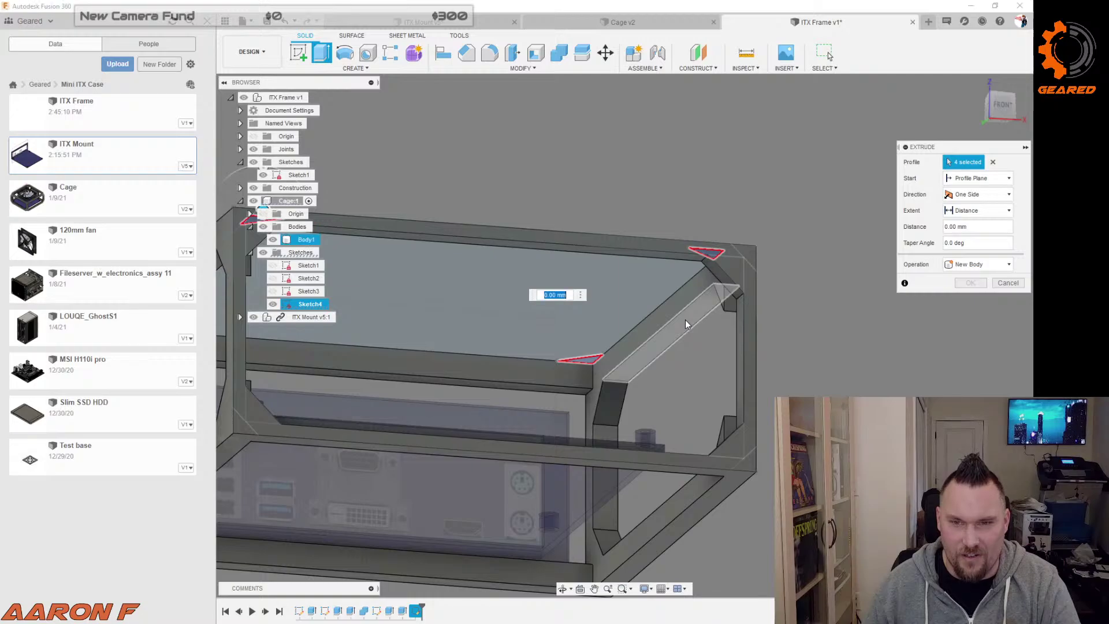
scroll(837, 366, "down", 3)
middle_click_drag(835, 365, 806, 385, "shift")
left_click(970, 283)
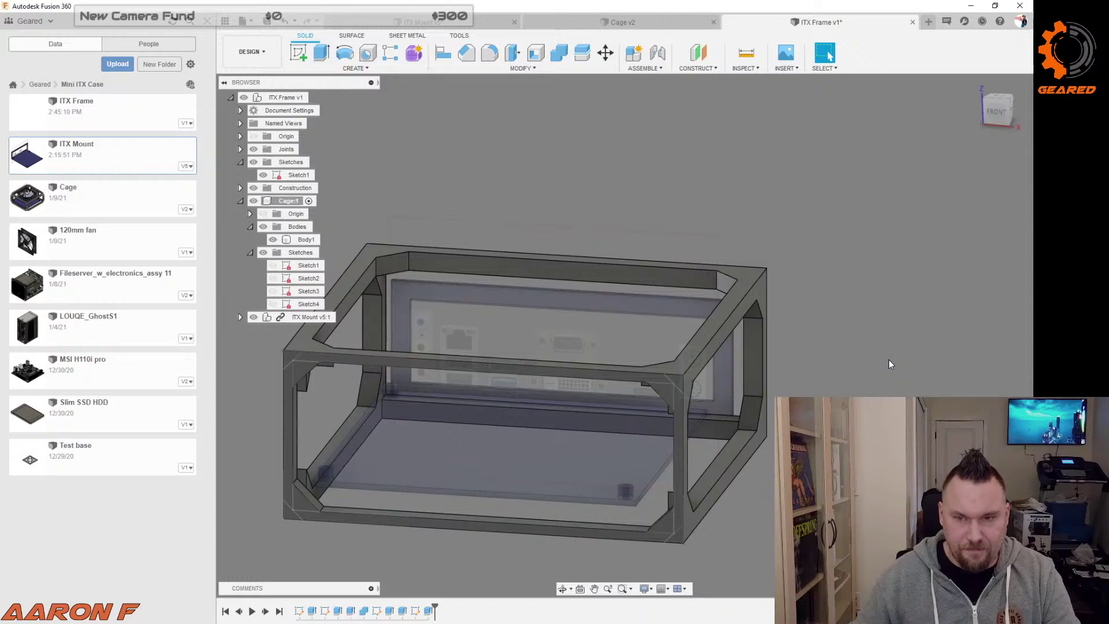
Step: Inspect the new braces at the cage's front opening and hide the top-level Sketch1
mouse_move(865, 396)
middle_mouse_down("shift")
mouse_move(836, 395)
mouse_move(844, 382)
mouse_move(867, 389)
middle_mouse_up("shift")
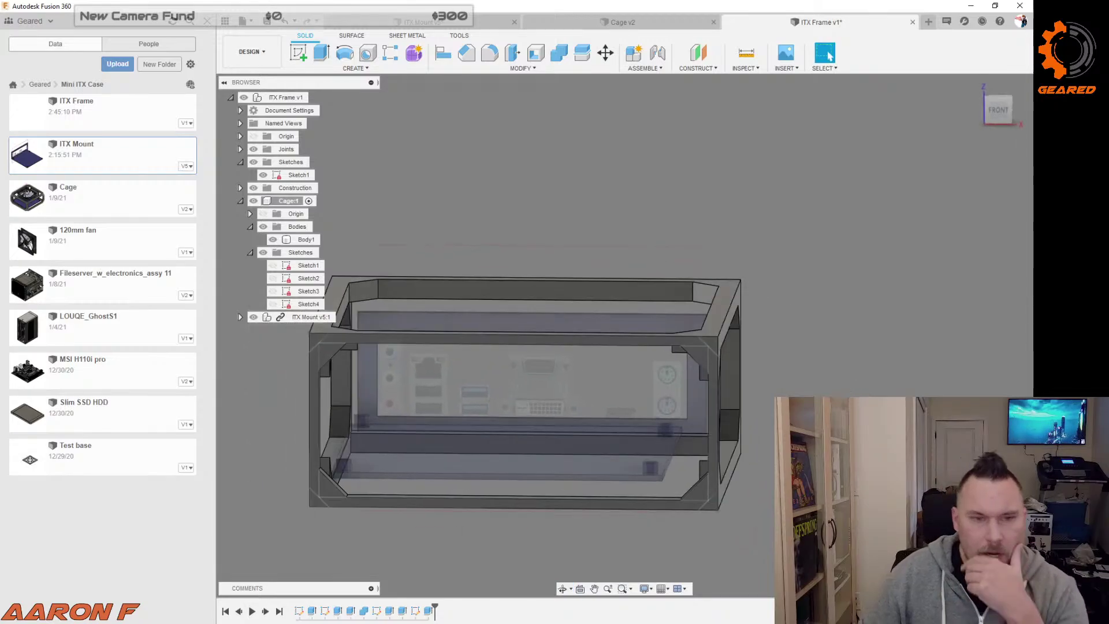
middle_click_drag(616, 388, 873, 370, "shift")
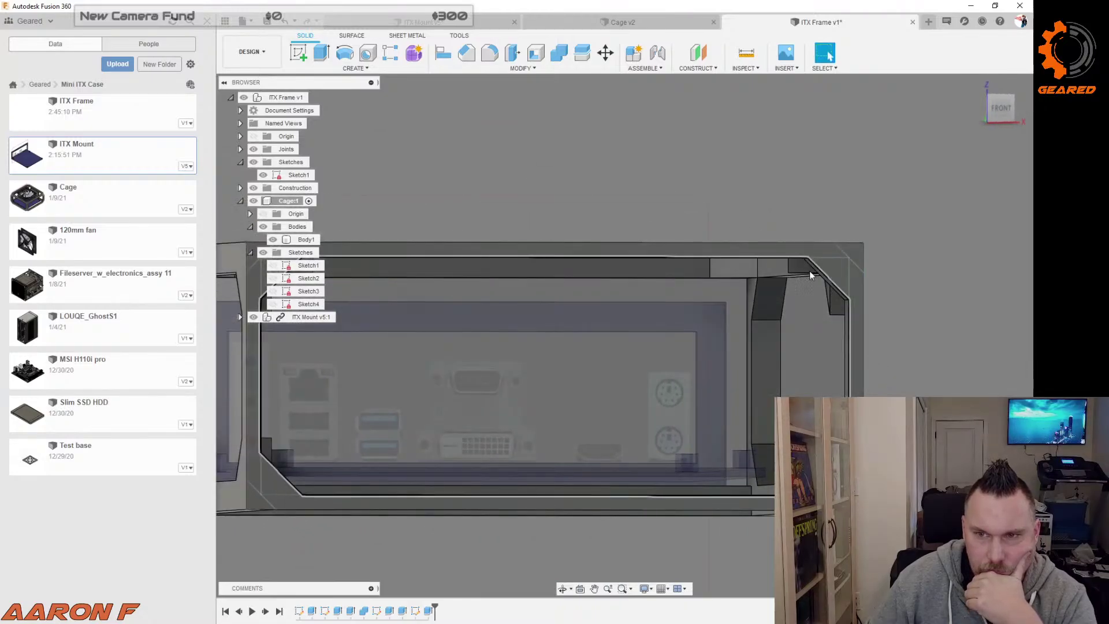
mouse_move(908, 313)
middle_mouse_down("shift")
mouse_move(893, 369)
mouse_move(873, 362)
middle_mouse_up("shift")
scroll(788, 289, "up", 3)
left_click(793, 297)
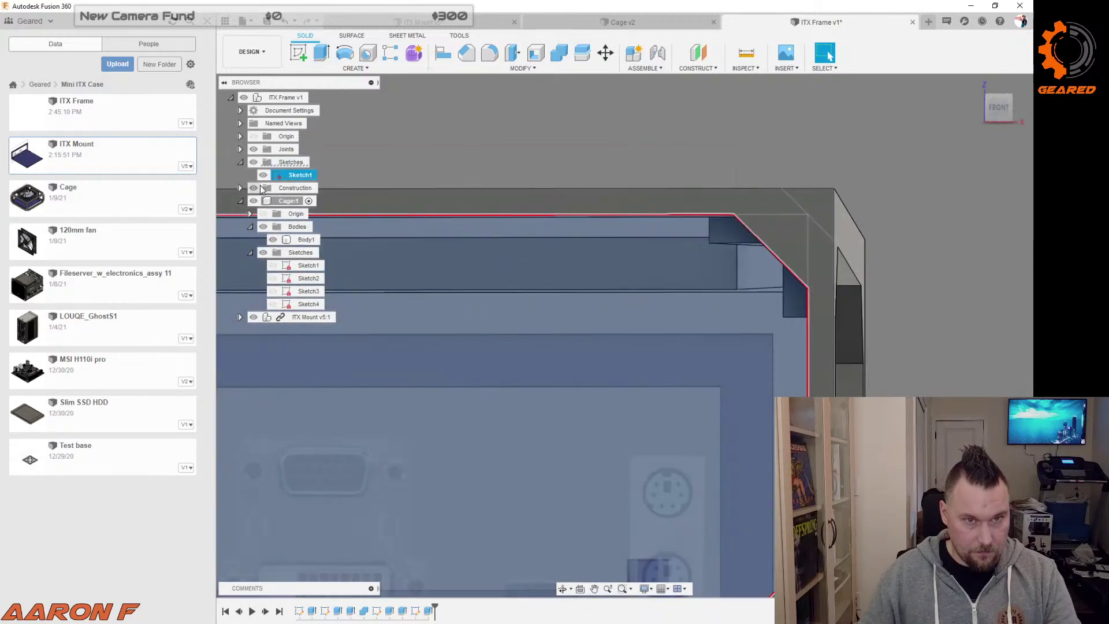
key("Escape")
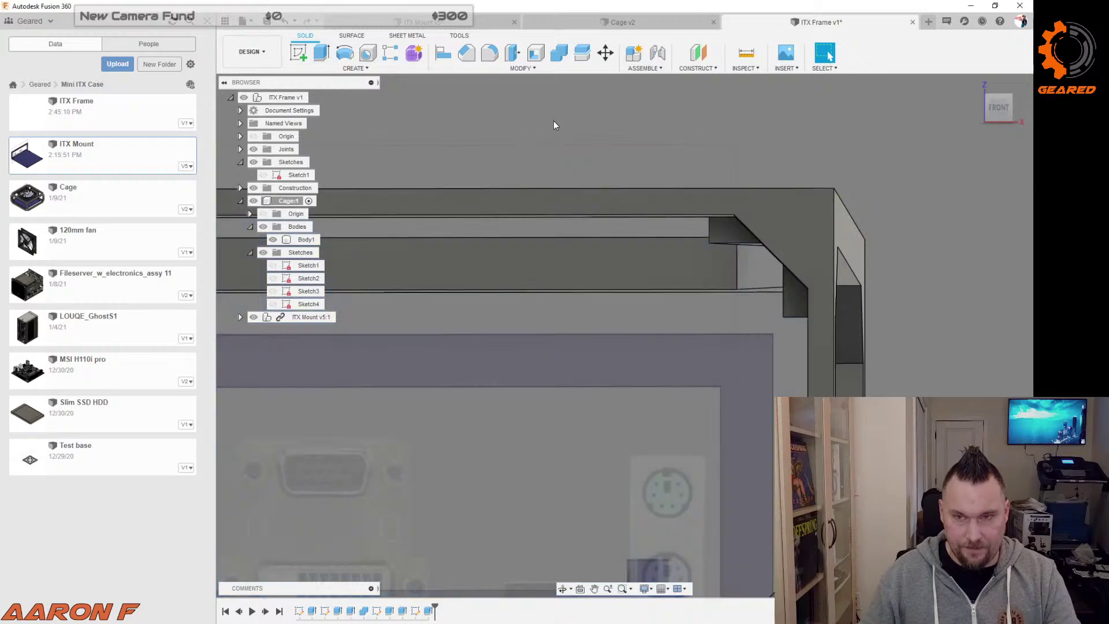
Step: Delete the faces of the brace stubs protruding inside the cage's upper front corners
middle_click_drag(553, 125, 530, 159, "shift")
scroll(806, 306, "up", 5)
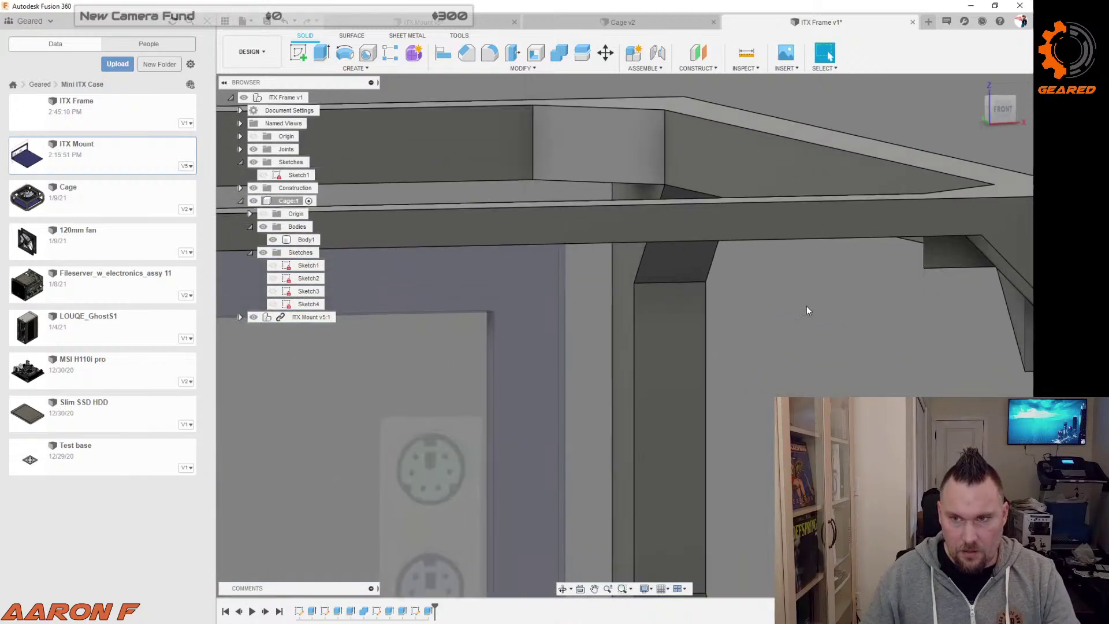
left_click(951, 253)
key("Delete")
scroll(716, 304, "down", 3)
middle_click_drag(718, 320, 717, 297, "shift")
left_click(708, 248)
key("Delete")
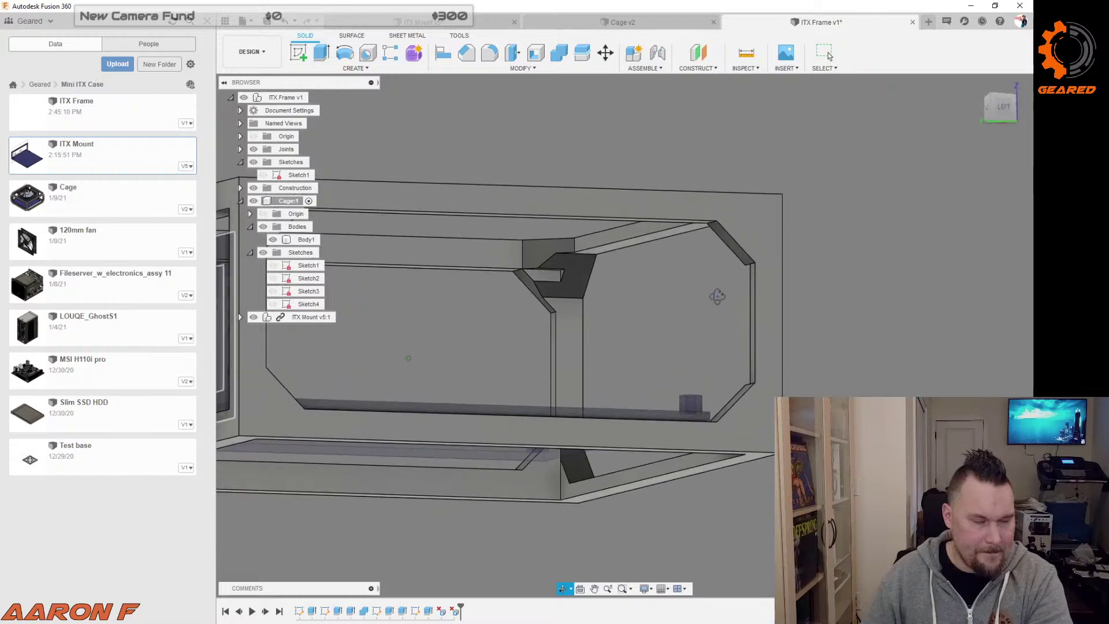
Step: Inspect the cleaned-up corner braces and the inner edges of the cage's side opening
middle_click_drag(717, 296, 611, 312, "shift")
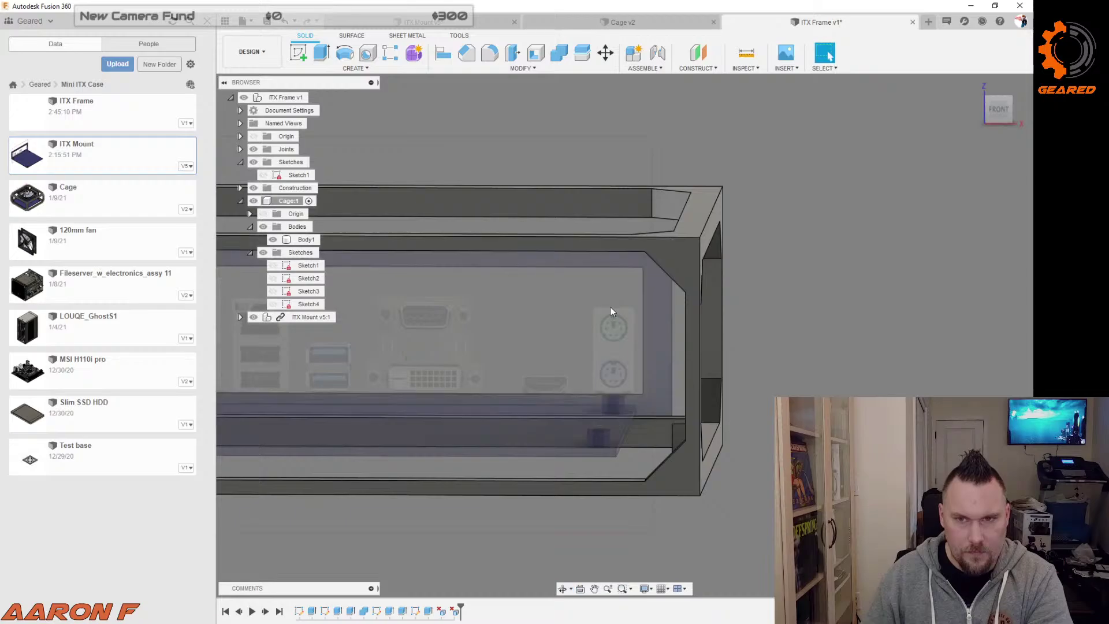
scroll(611, 312, "down", 2)
middle_click_drag(779, 300, 491, 332, "shift")
key("Escape")
scroll(487, 331, "up", 3)
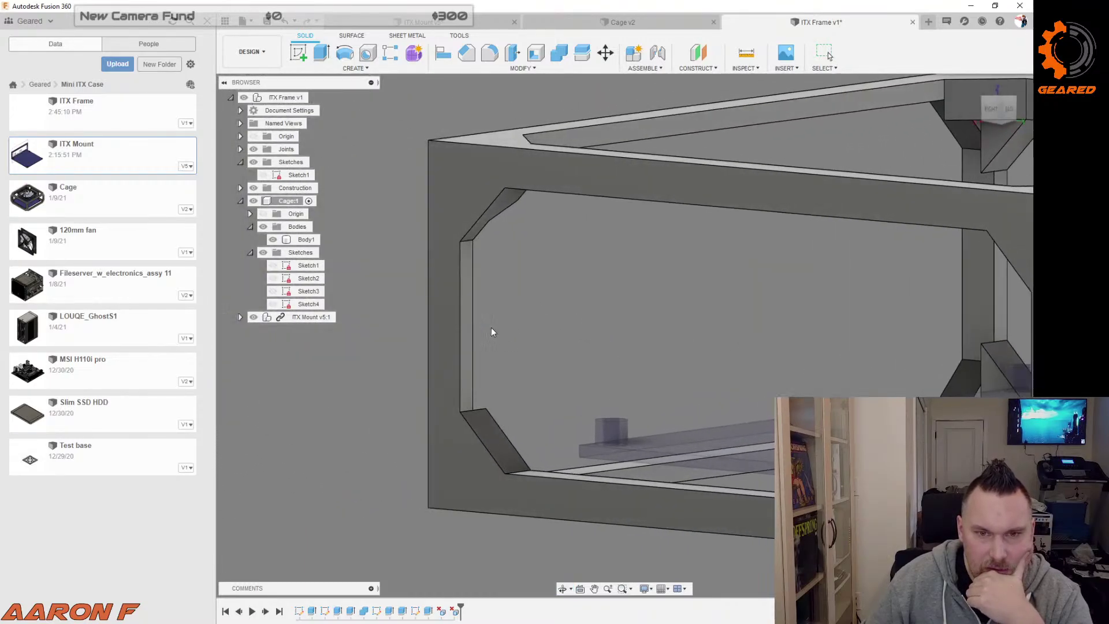
left_click(466, 309)
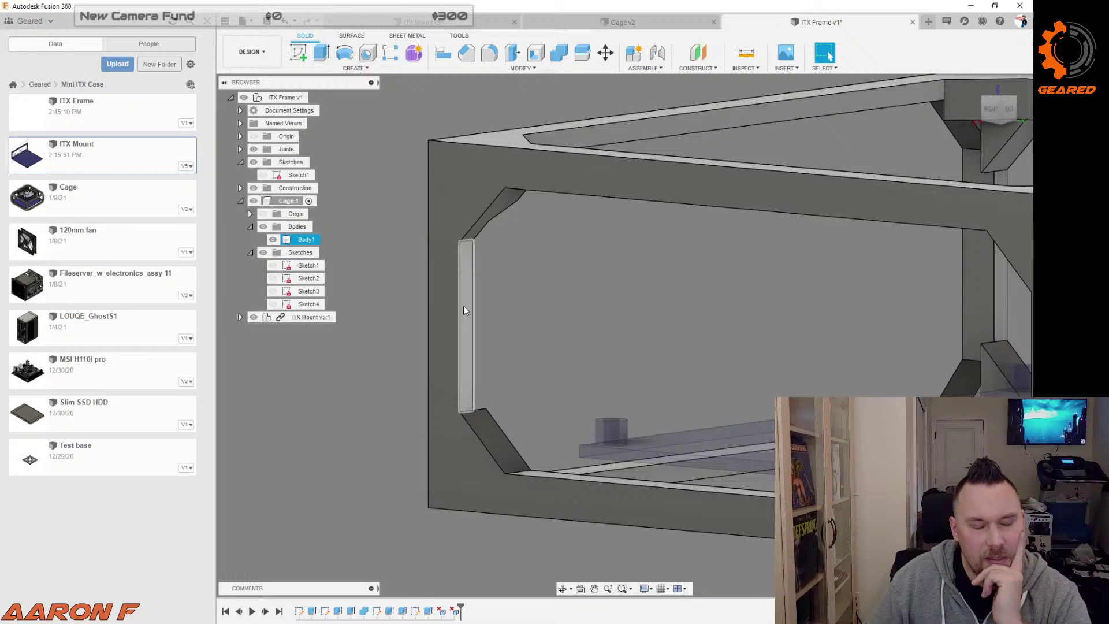
left_click(663, 242)
Step: Switch to the Cage v2 design and examine the recessed lip around the older frame's side opening
left_click(676, 23)
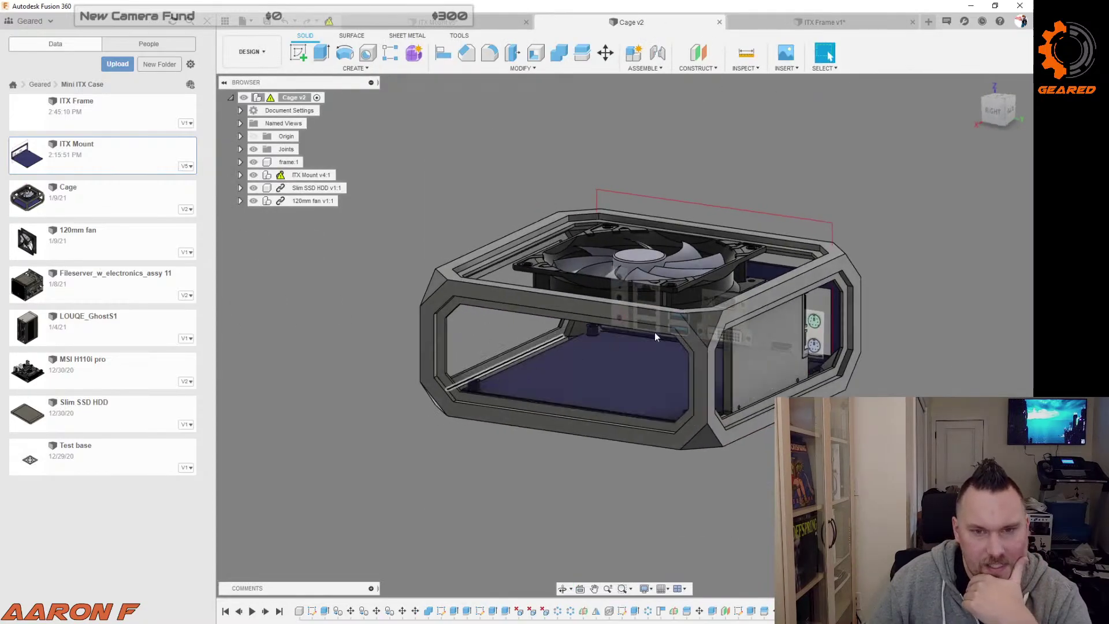
scroll(459, 352, "up", 5)
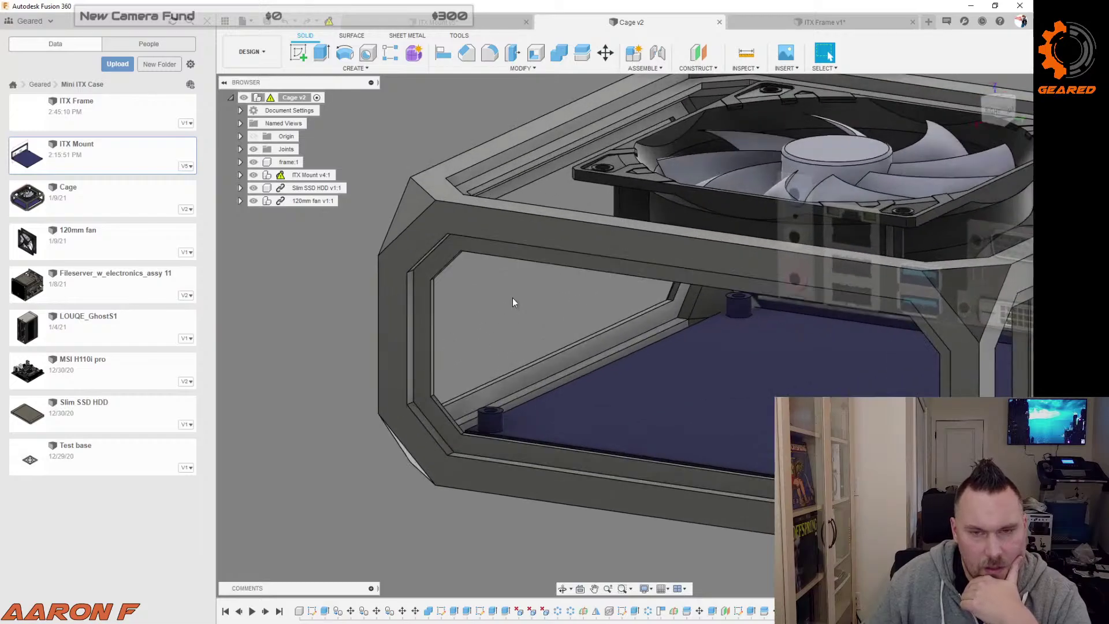
left_click(450, 255)
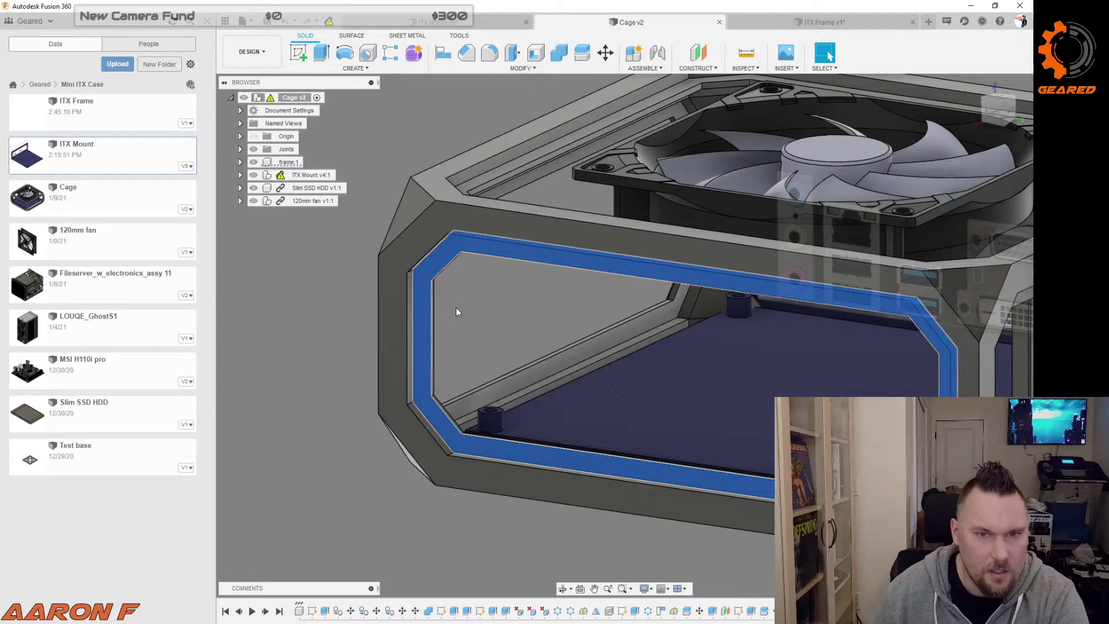
middle_click_drag(456, 307, 436, 330, "shift")
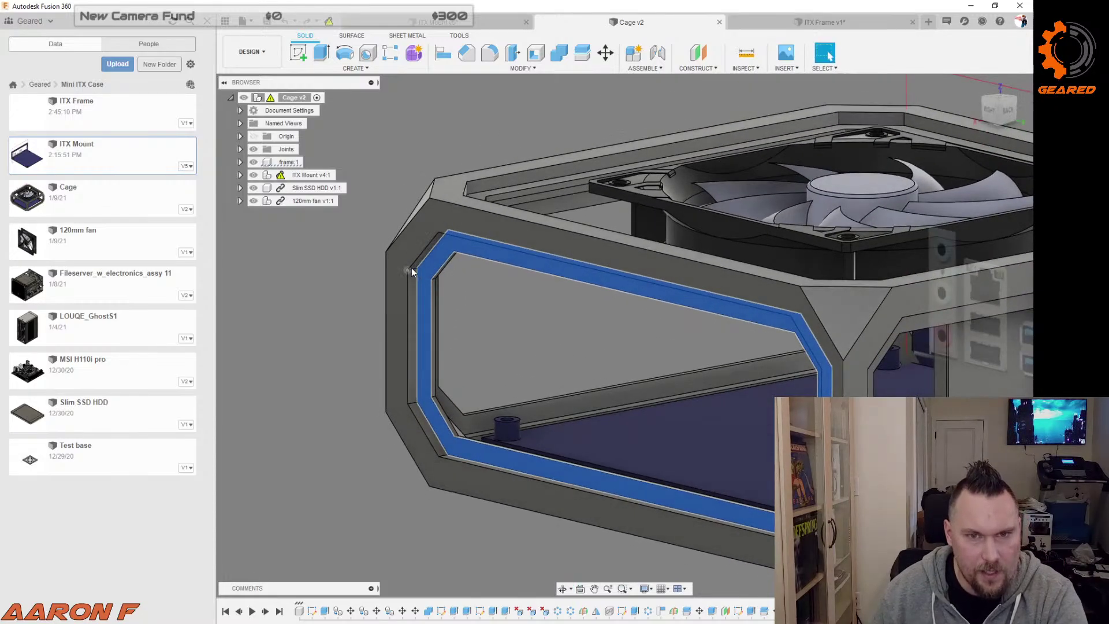
scroll(413, 283, "up", 5)
left_click(417, 268)
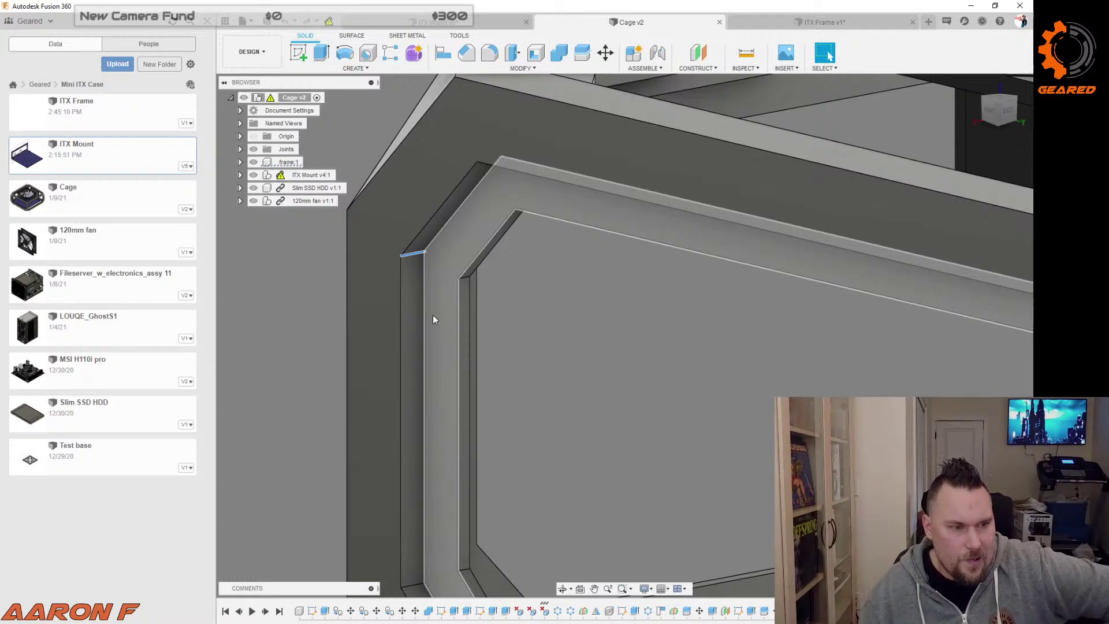
middle_click_drag(435, 320, 511, 316, "shift")
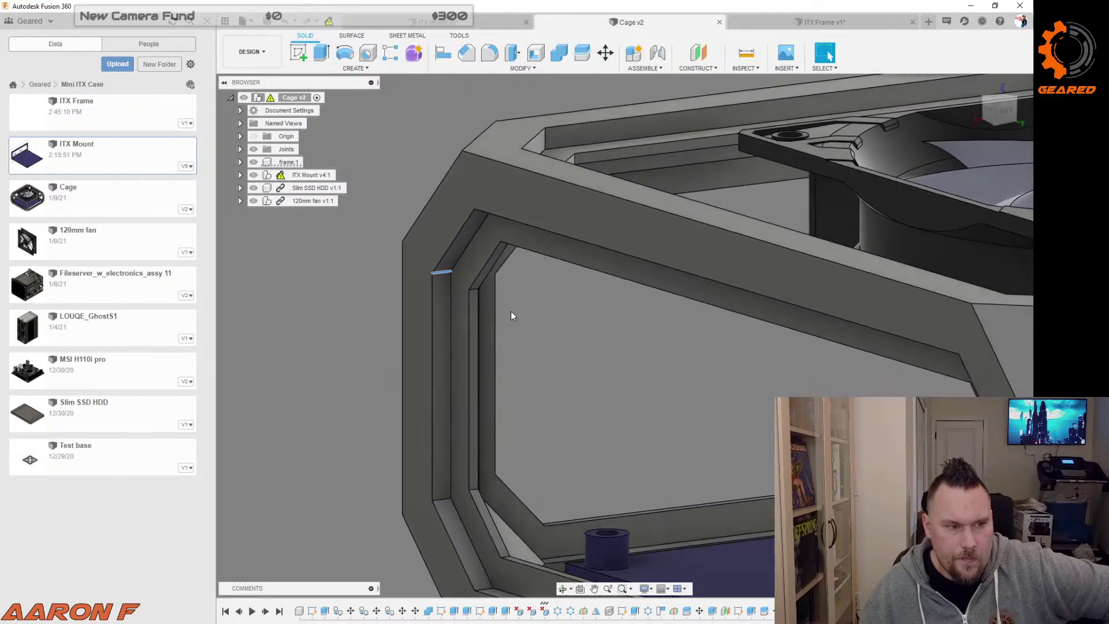
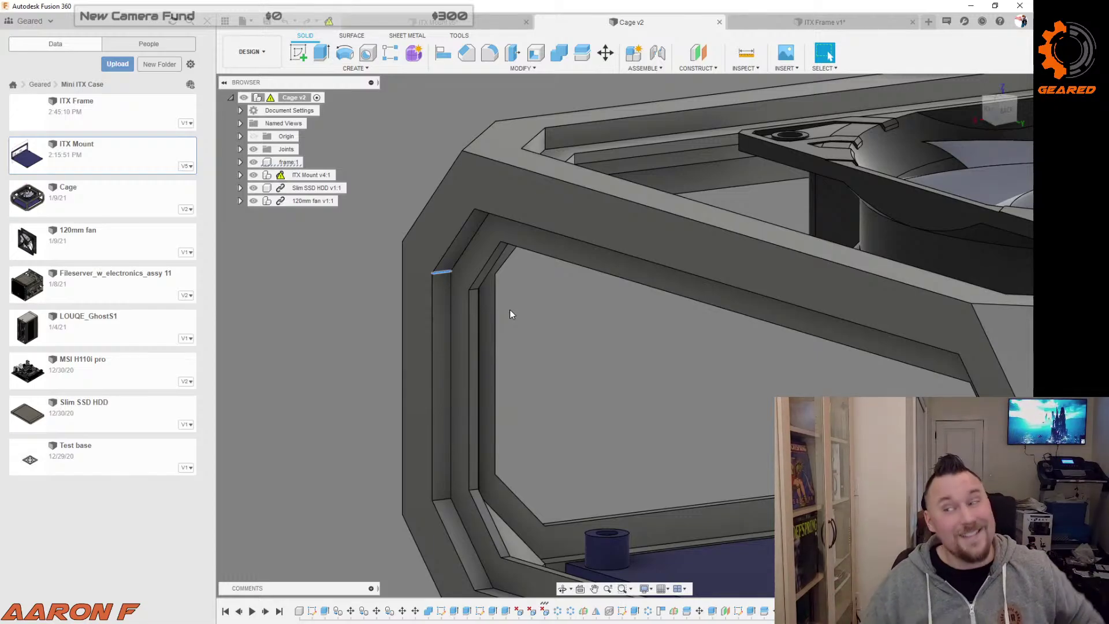
Step: Compare the chamfered outer corners and stepped inner corner braces of the Cage v2 frame from several sides
middle_click_drag(527, 314, 641, 358, "shift")
scroll(587, 332, "down", 2)
scroll(527, 327, "up", 2)
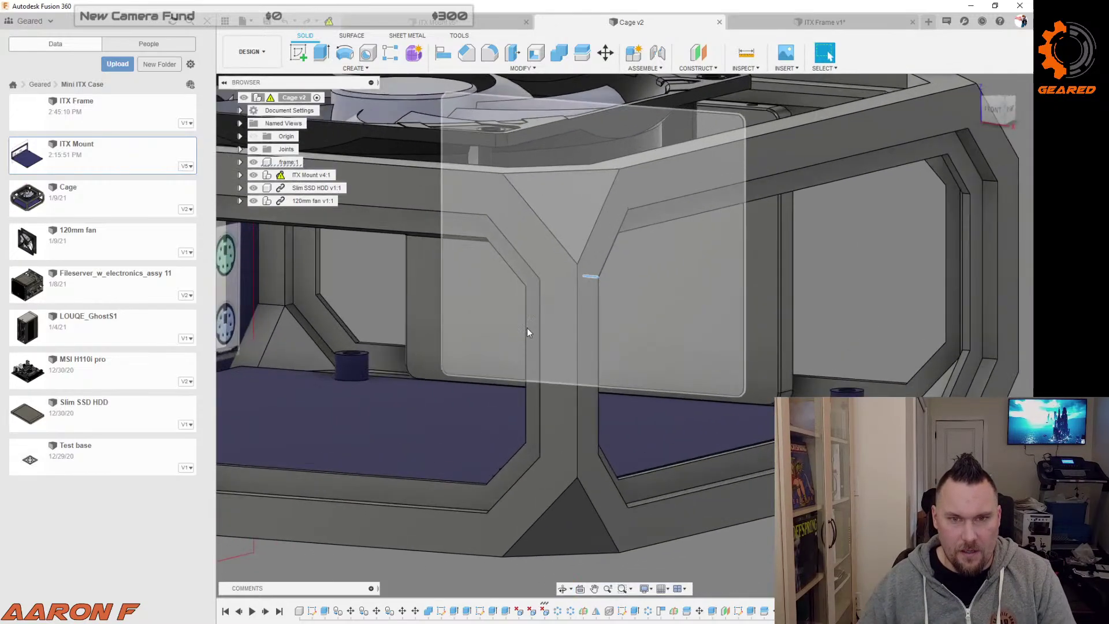
scroll(554, 331, "down", 1)
scroll(555, 336, "down", 1)
middle_click_drag(555, 335, 648, 339, "shift")
scroll(613, 338, "down", 3)
scroll(613, 338, "up", 2)
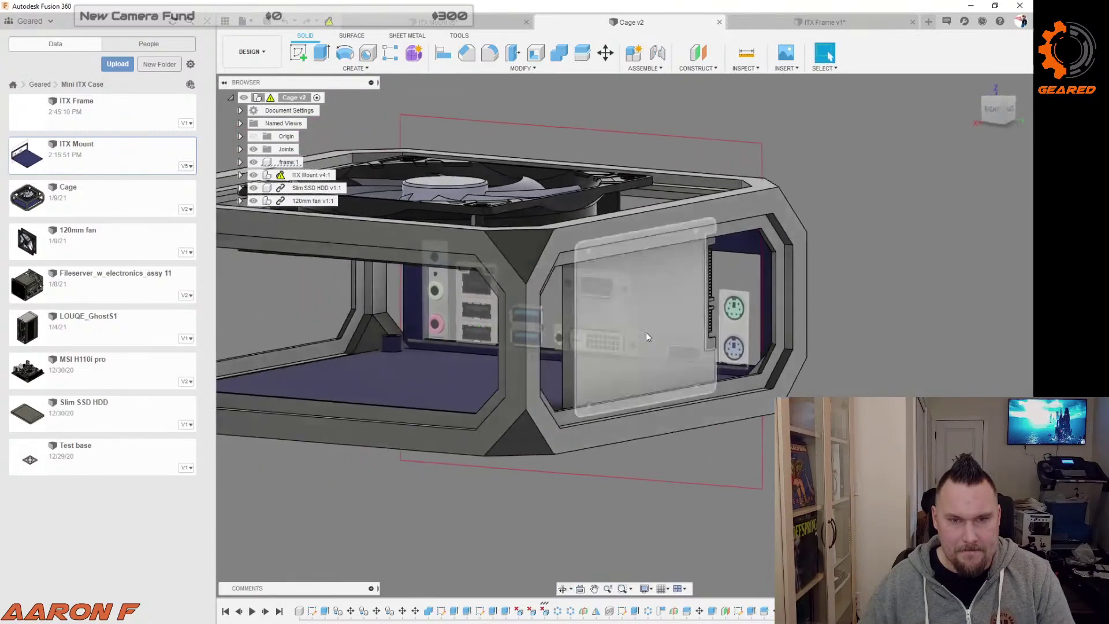
scroll(385, 333, "down", 2)
scroll(385, 333, "up", 3)
middle_click_drag(396, 317, 424, 323, "shift")
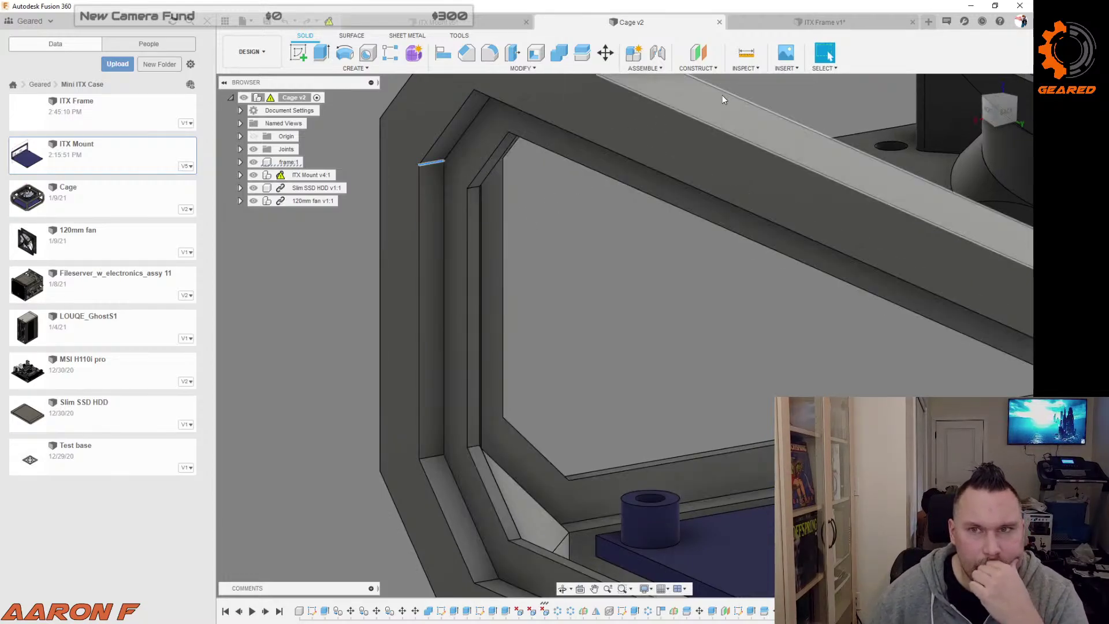
Step: Return to the ITX Frame design, check the inner post face of the side opening, and show the cage's Sketch4
left_click(775, 23)
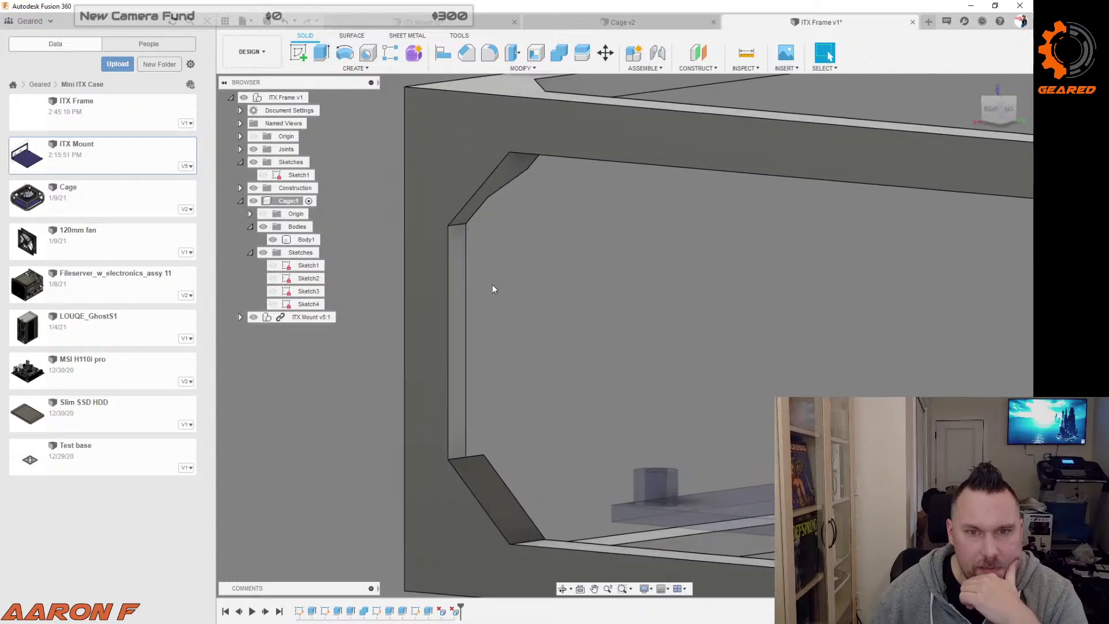
right_click(457, 288)
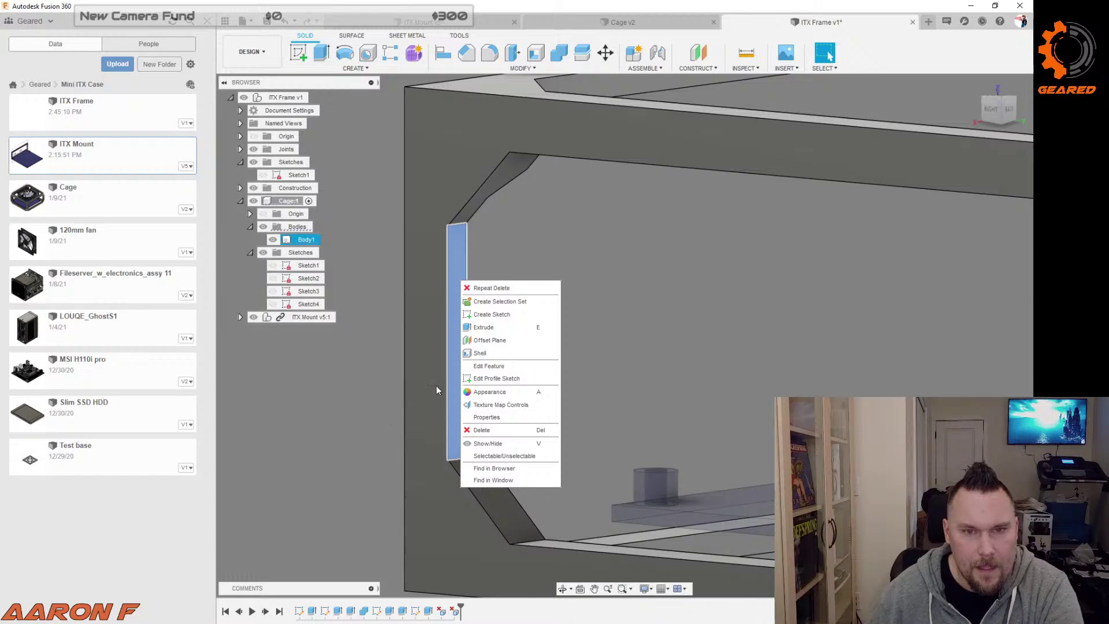
left_click(369, 411)
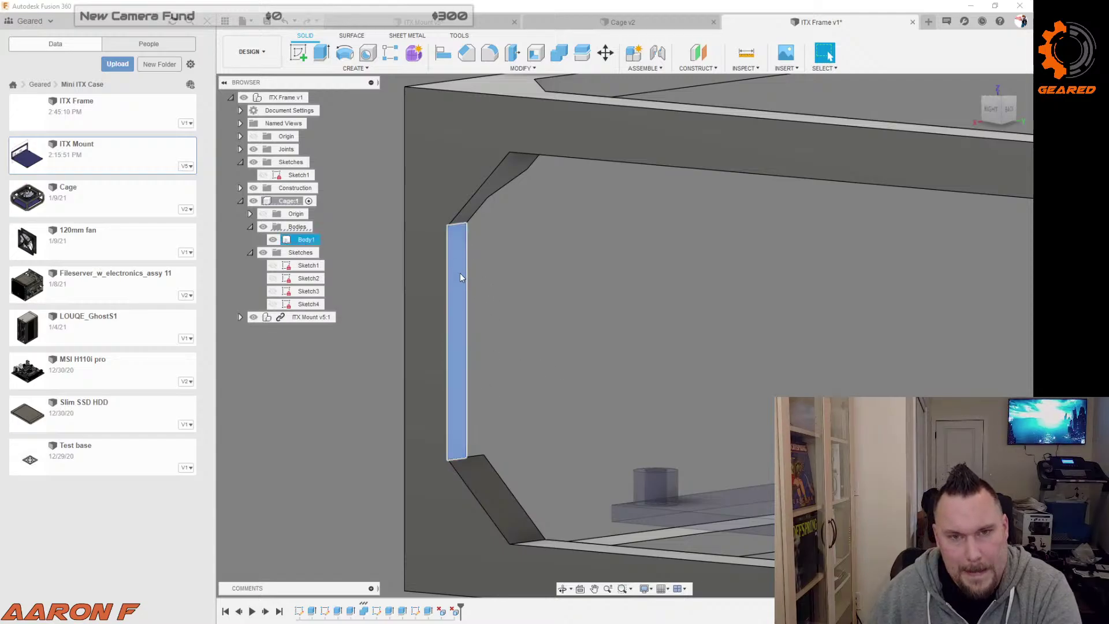
middle_click_drag(545, 311, 601, 345, "shift")
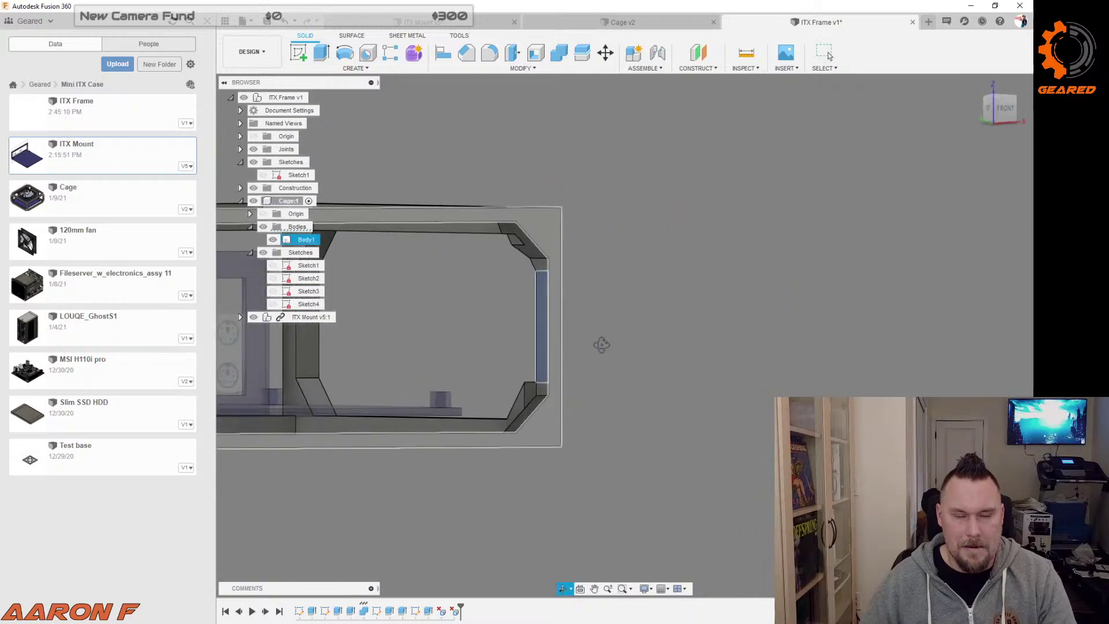
scroll(649, 342, "down", 2)
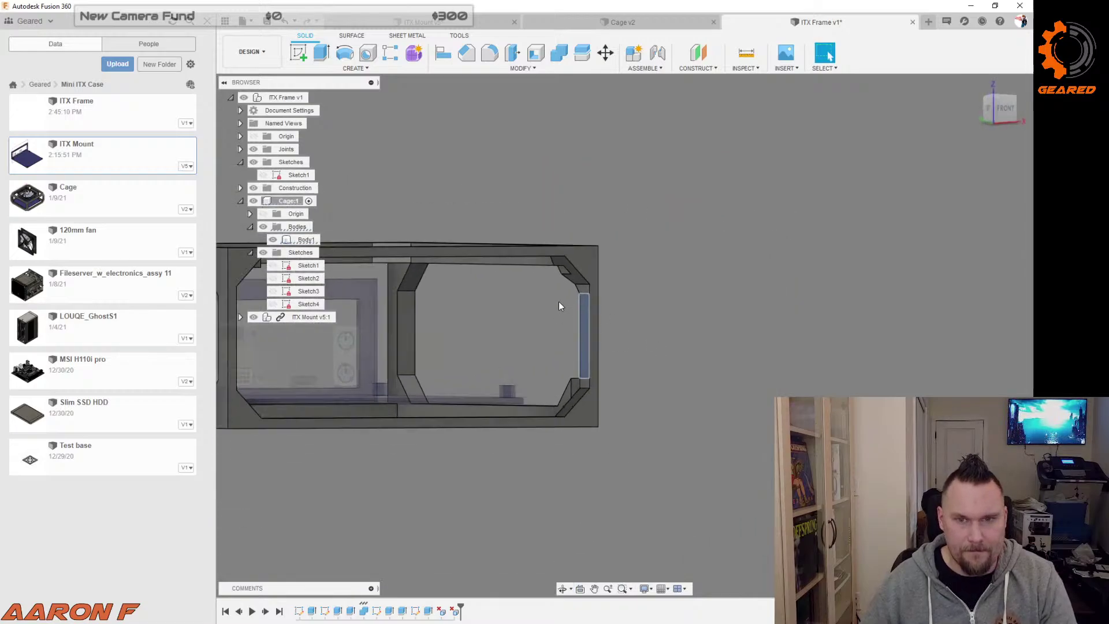
scroll(560, 302, "up", 2)
middle_click_drag(620, 341, 577, 230, "shift")
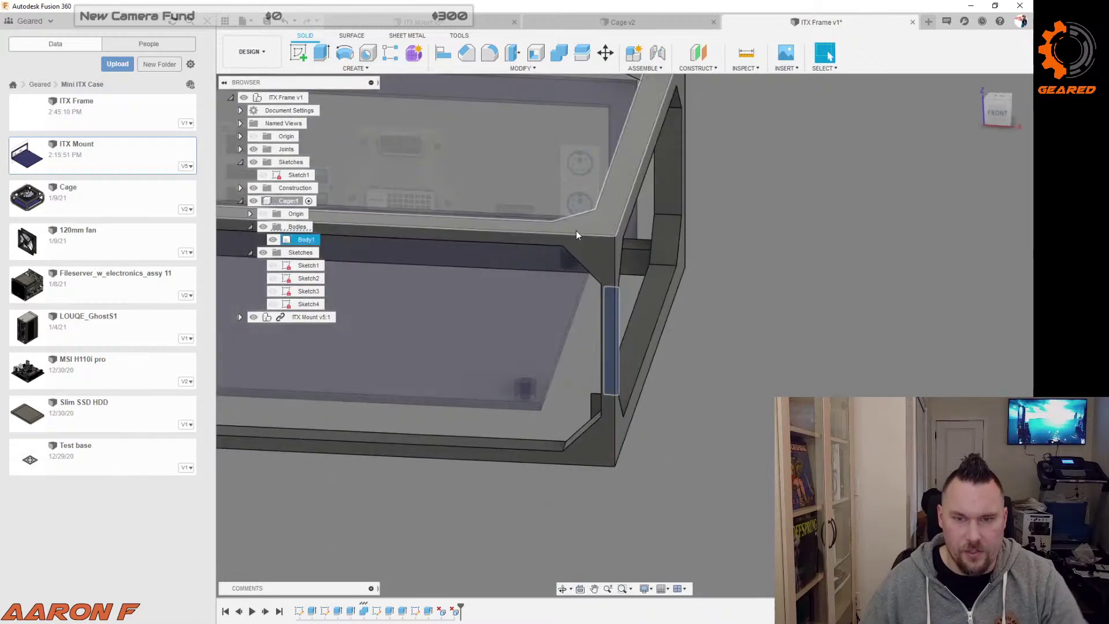
left_click(273, 304)
key("r")
left_click(616, 223)
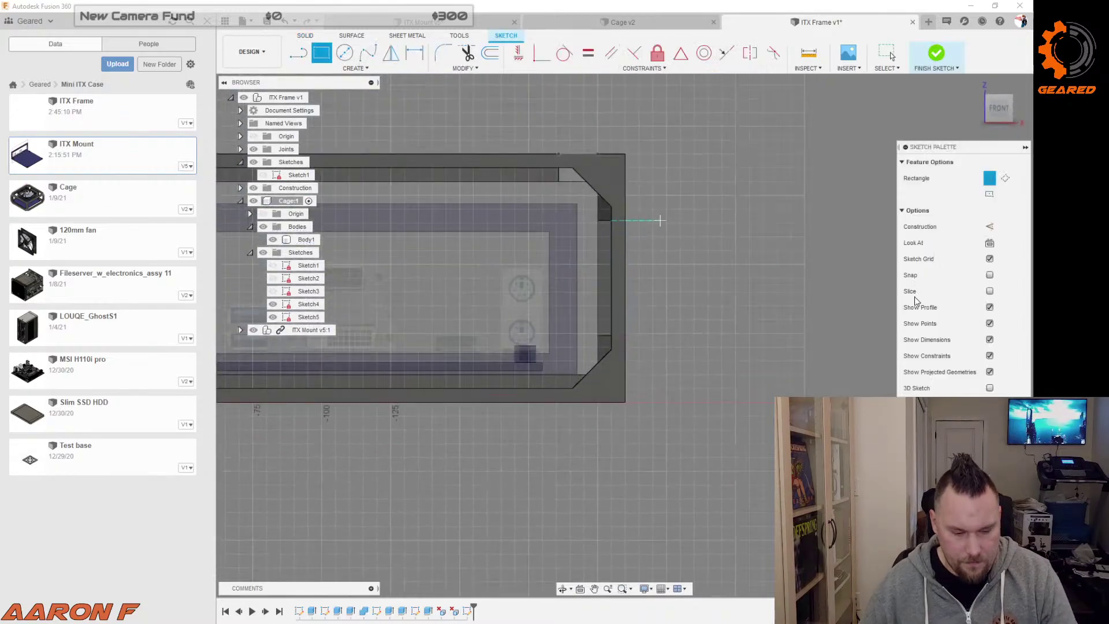
middle_click_drag(860, 257, 809, 312, "shift")
scroll(808, 312, "down", 3)
key("ctrl+z")
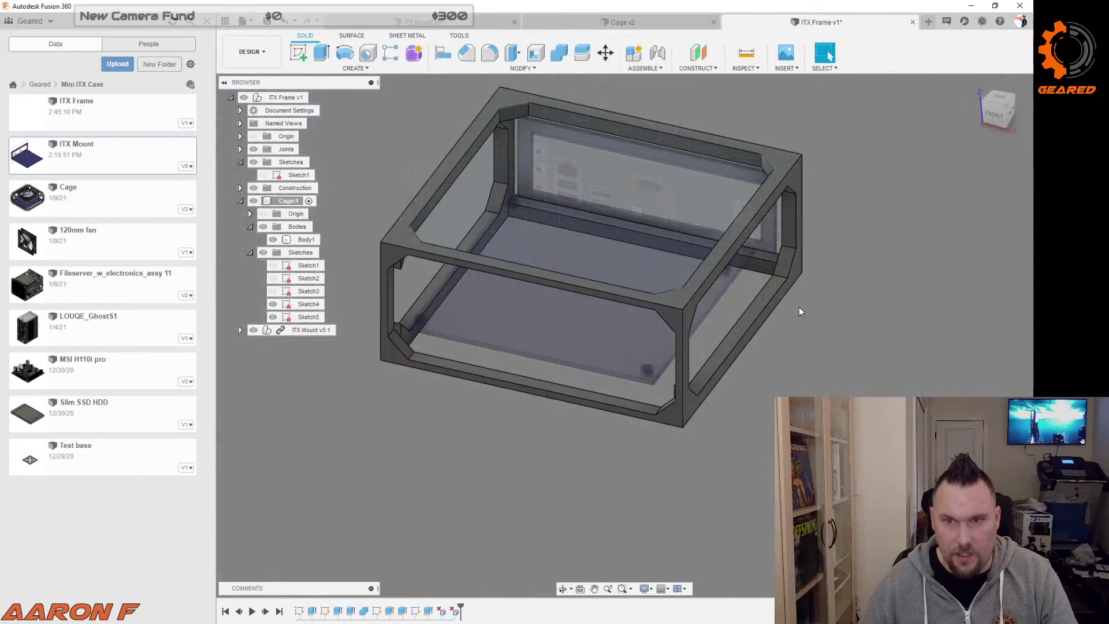
left_click(294, 308)
double_click(293, 308)
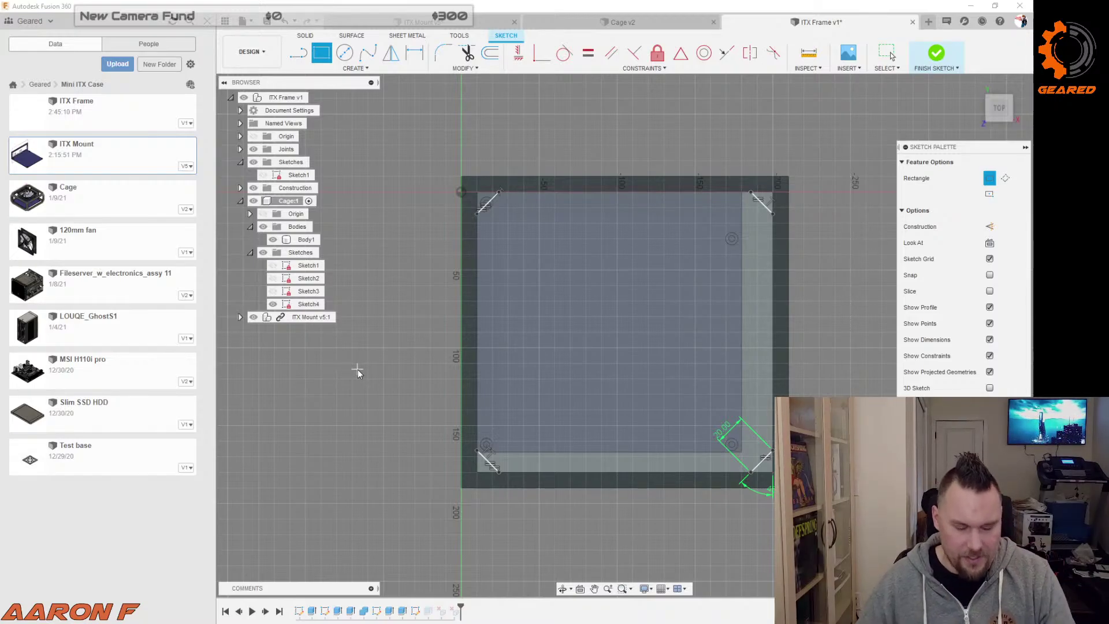
key("Escape")
key("Escape")
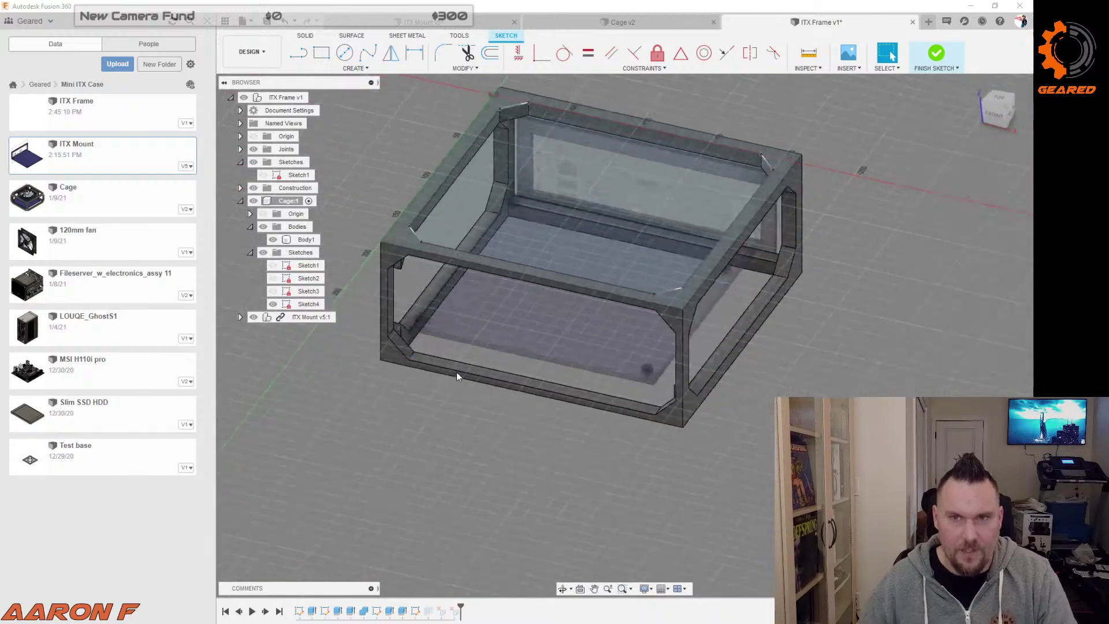
Step: Start an Extrude with the four triangular corner profiles of Sketch4 around the cage's upper opening
scroll(671, 293, "up", 2)
left_click(670, 293)
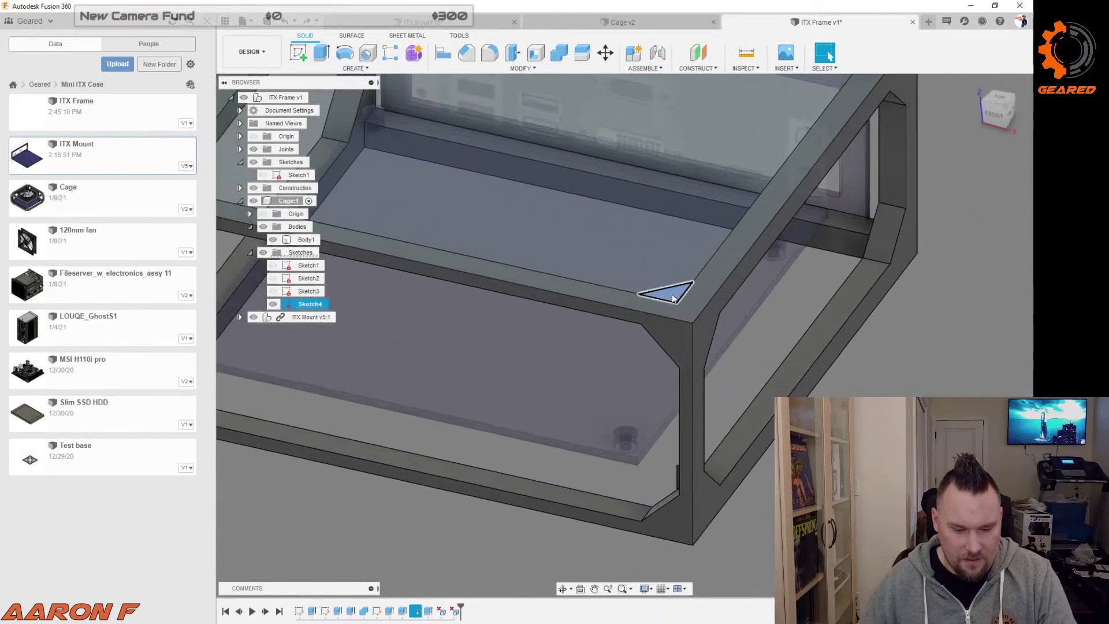
key("e")
scroll(510, 258, "down", 2)
scroll(509, 257, "up", 1)
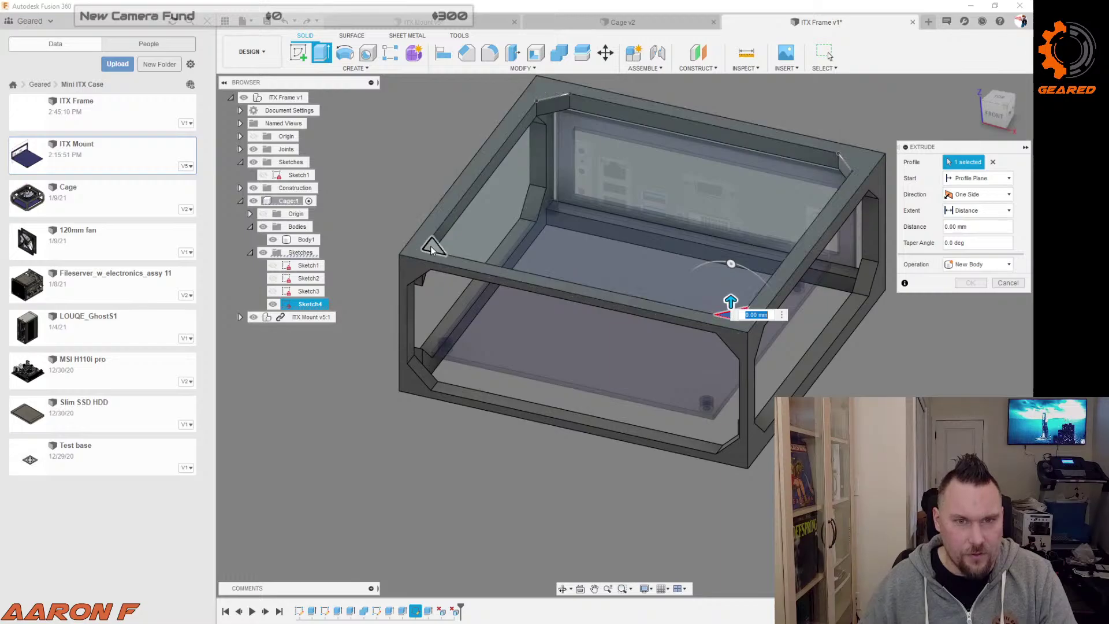
left_click(432, 245)
left_click(553, 93)
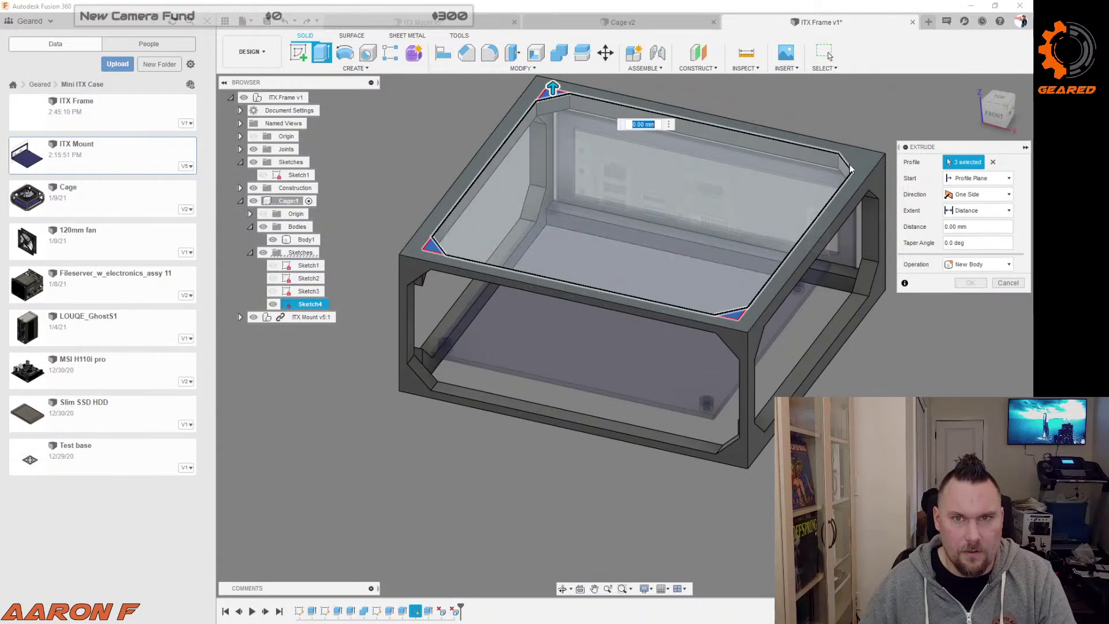
left_click(852, 162)
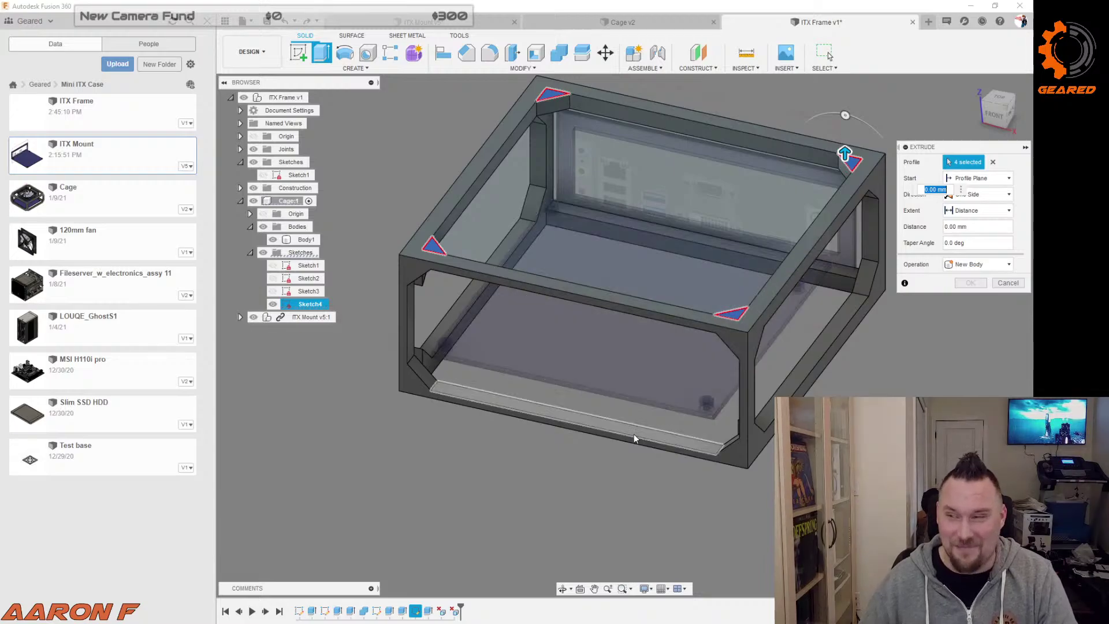
Step: Extrude the corner triangles from the upper face of the lower side rail to the cage's underside, joined to the body
middle_click_drag(594, 449, 687, 384, "shift")
left_click(994, 178)
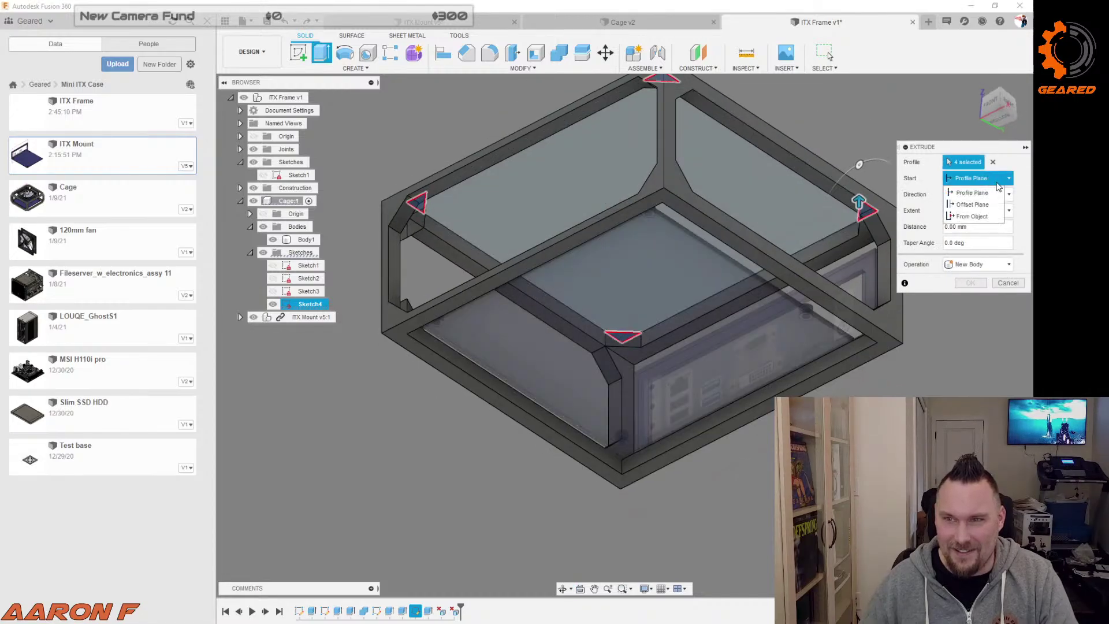
left_click(972, 217)
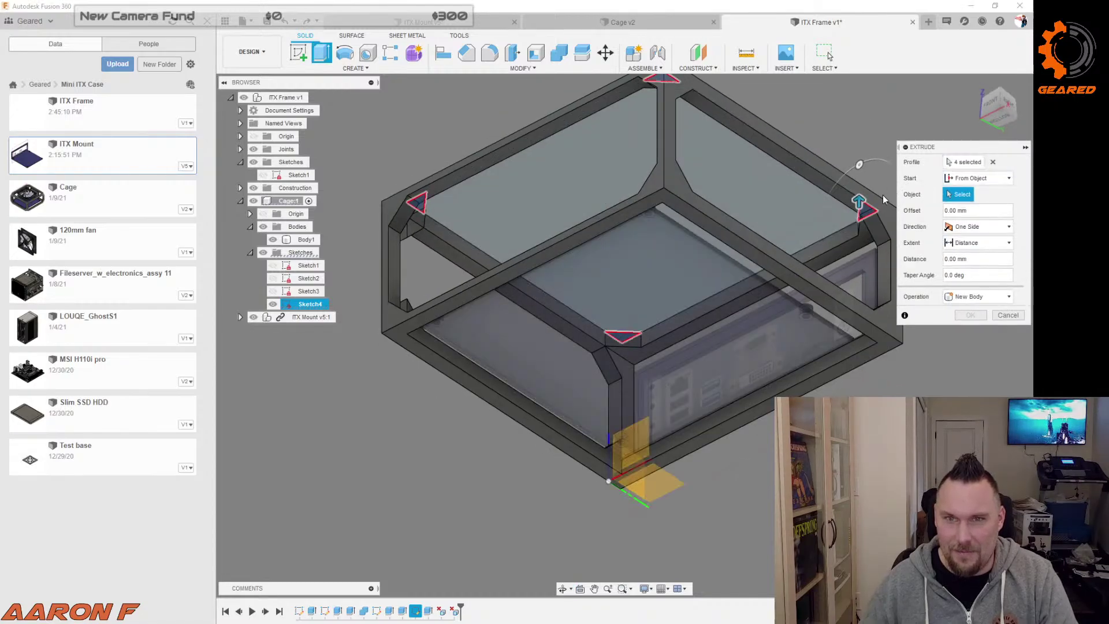
middle_click_drag(857, 138, 850, 210, "shift")
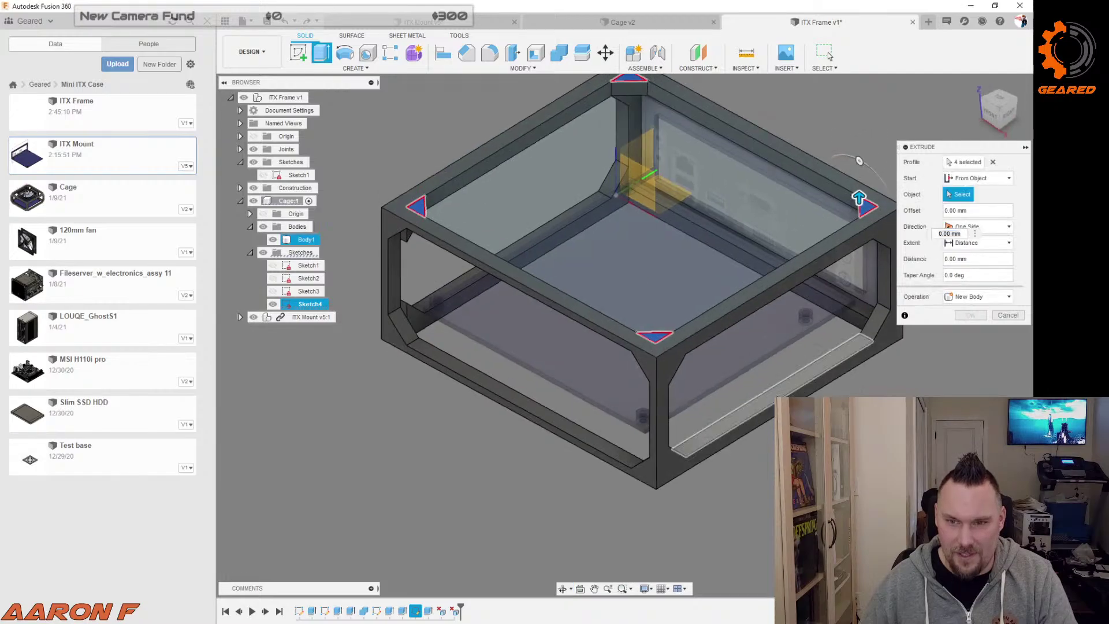
left_click(836, 368)
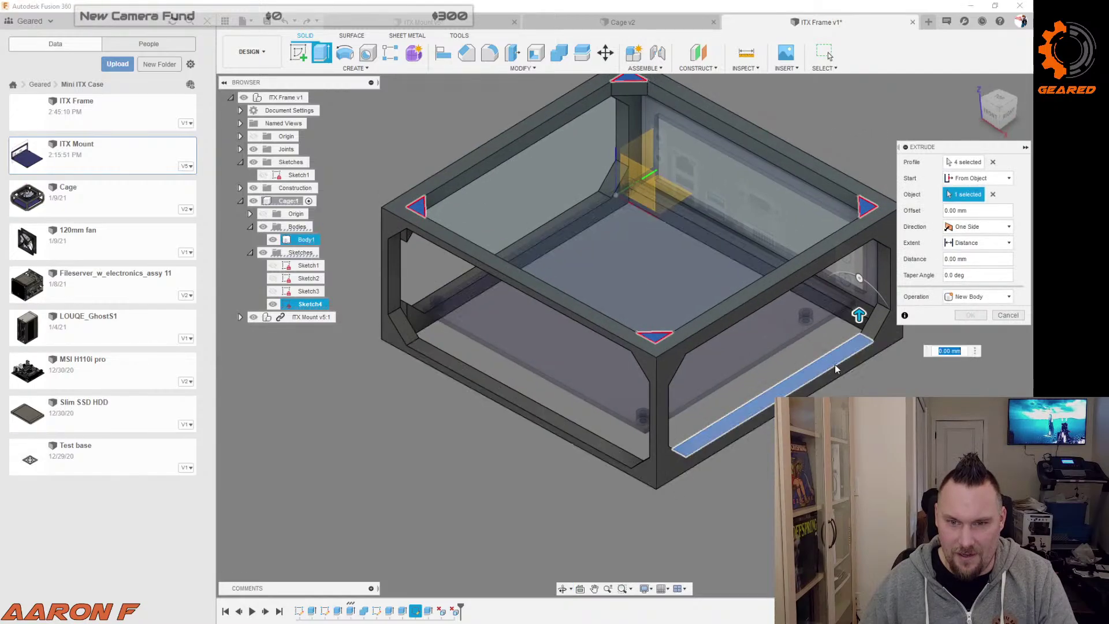
left_click(1008, 248)
left_click(976, 270)
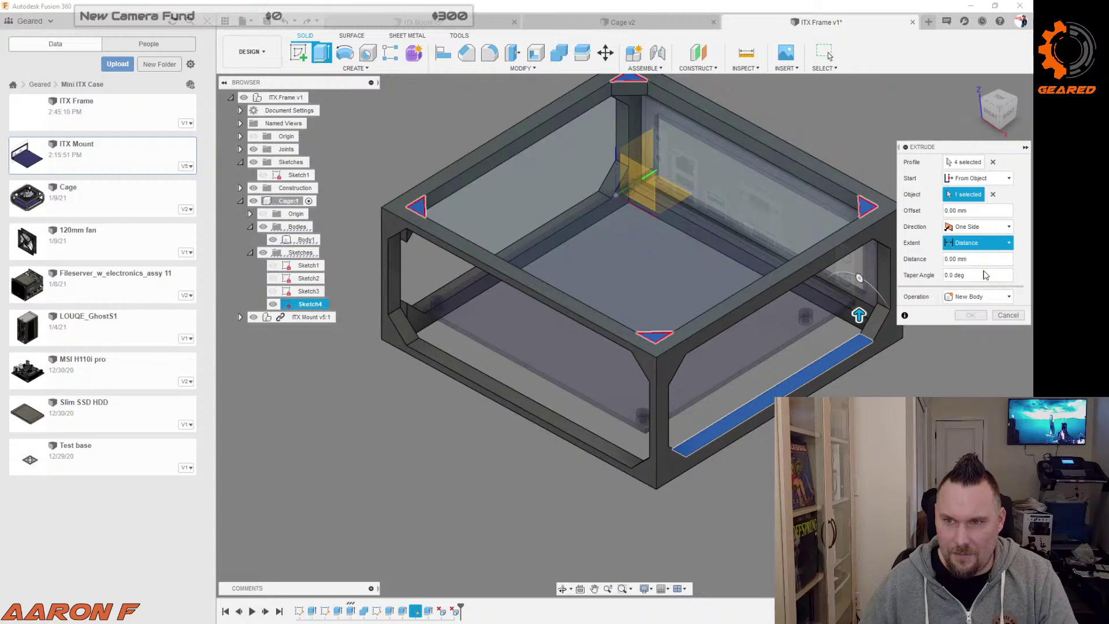
middle_click_drag(976, 270, 890, 369, "shift")
left_click(884, 339)
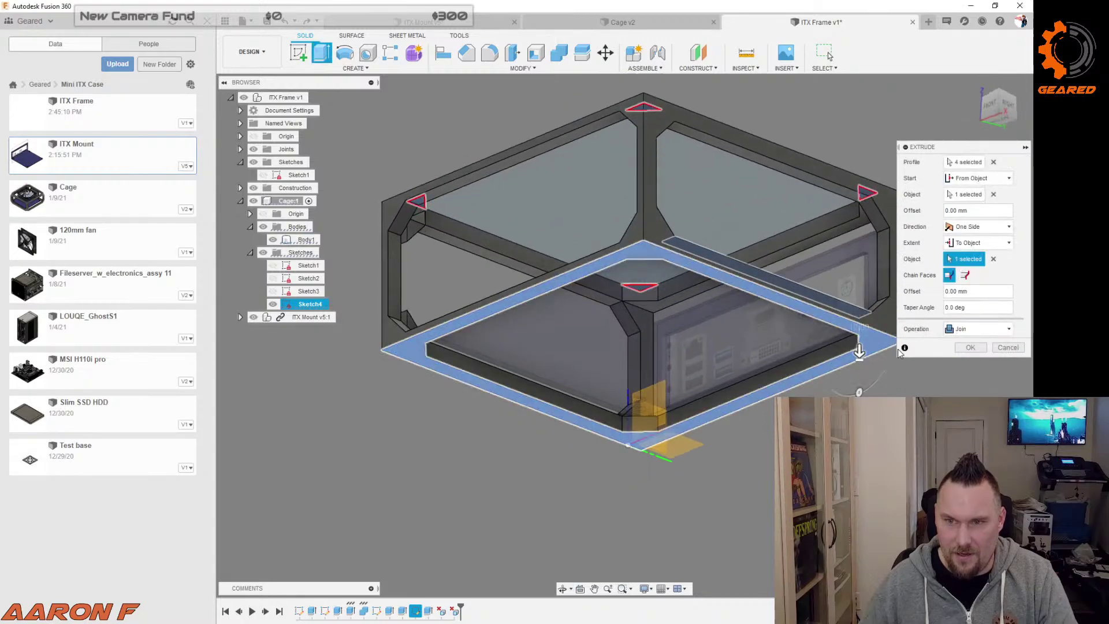
left_click(971, 347)
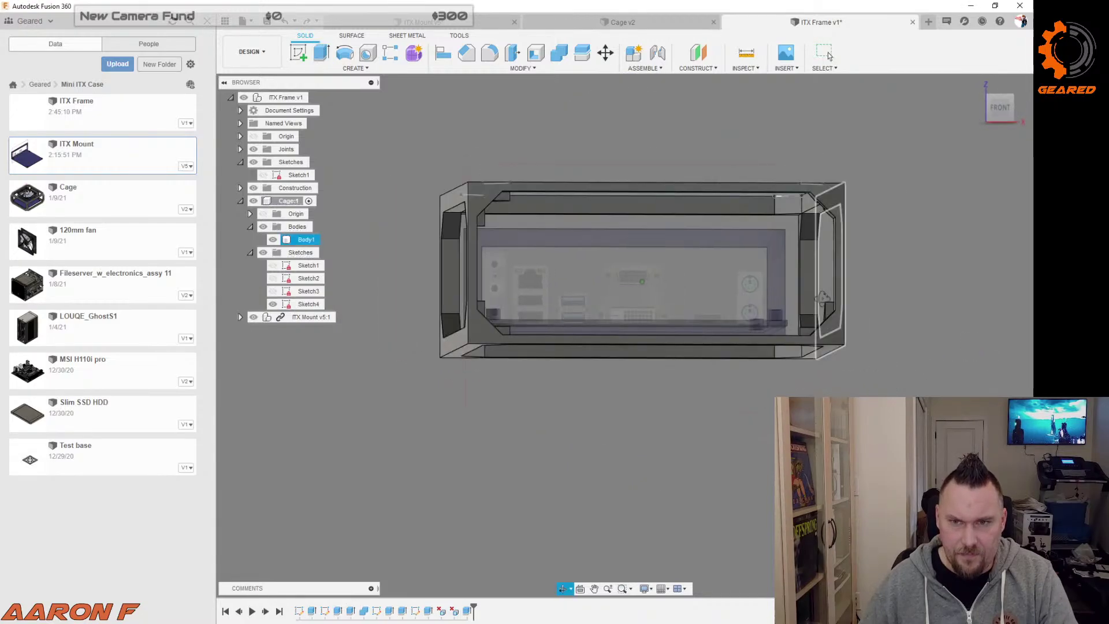
scroll(879, 290, "up", 2)
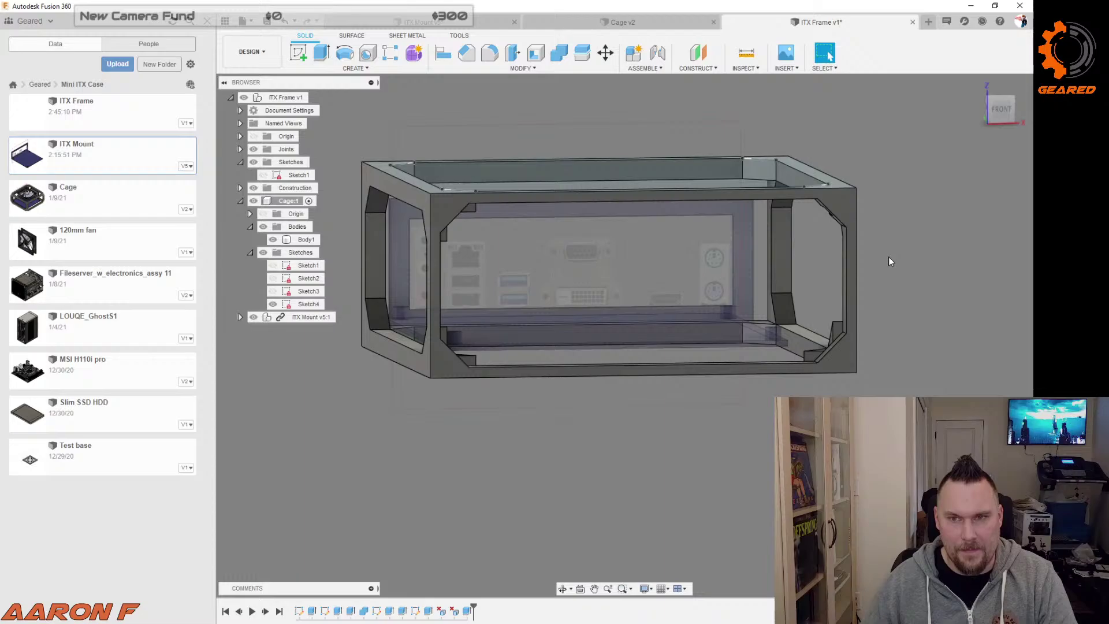
middle_click_drag(888, 257, 896, 255, "shift")
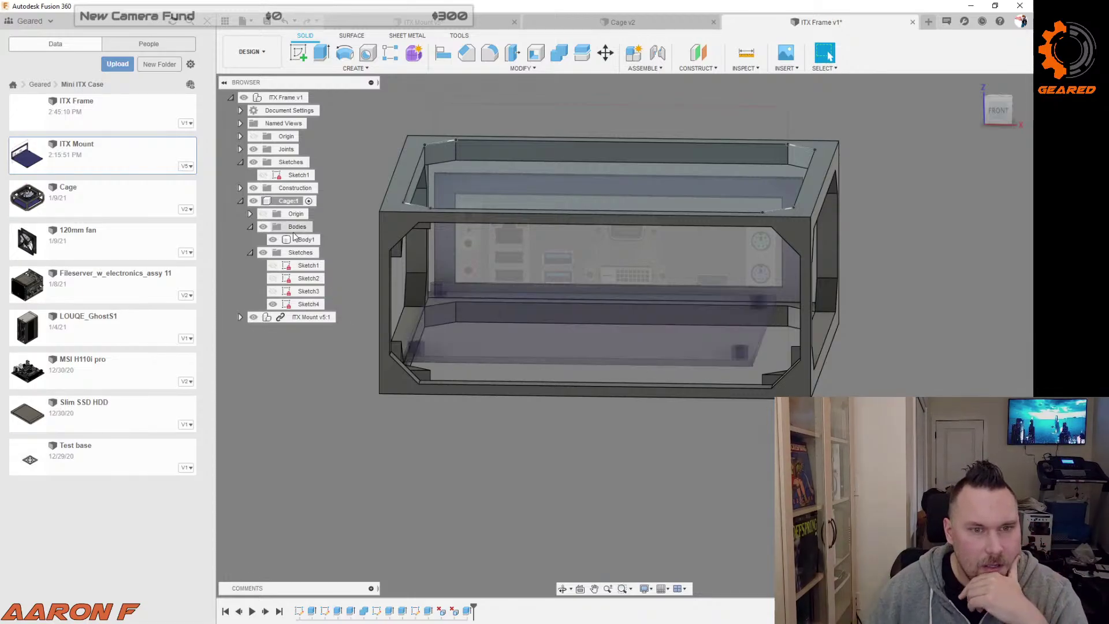
Step: Show the top-level Sketch1 and set the offset between its outer and inner frame rectangles to 10 mm
left_click(264, 177)
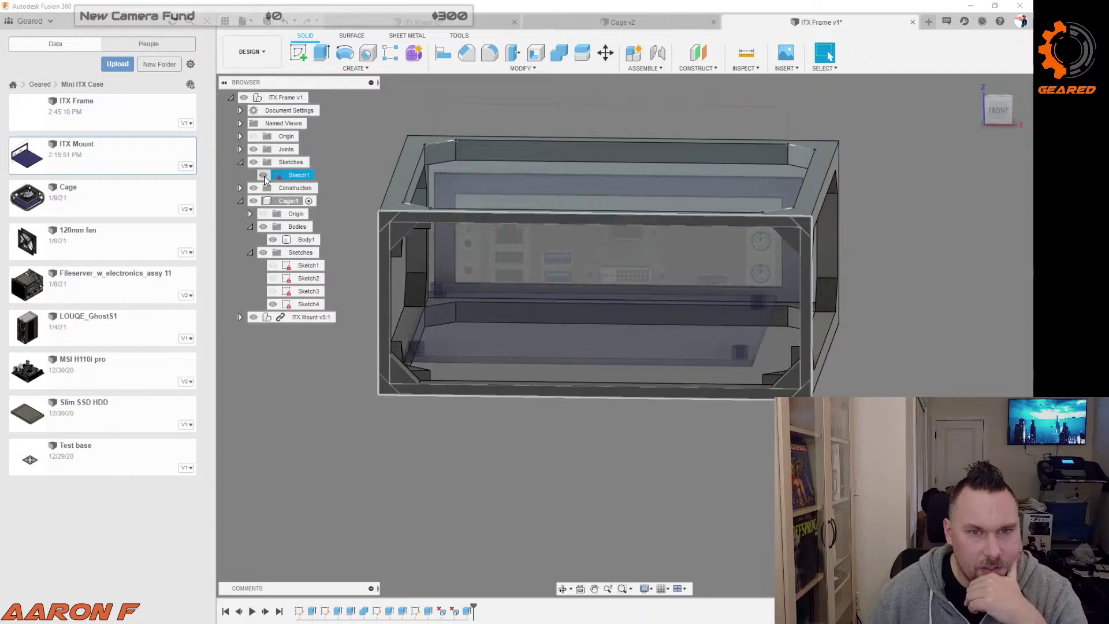
double_click(283, 173)
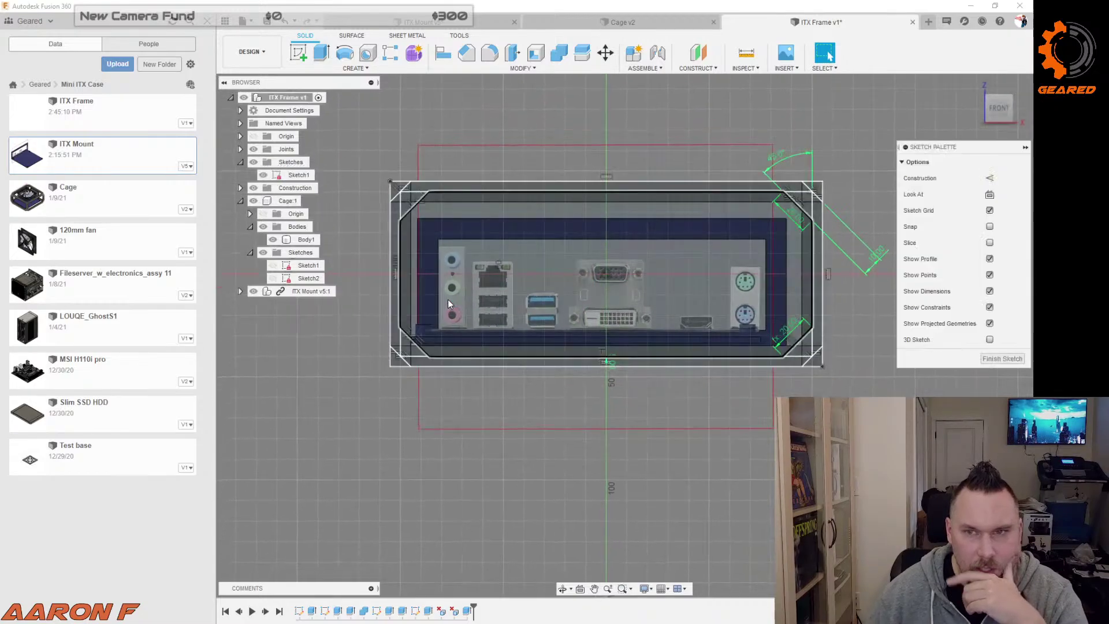
left_click(614, 365)
scroll(614, 364, "up", 5)
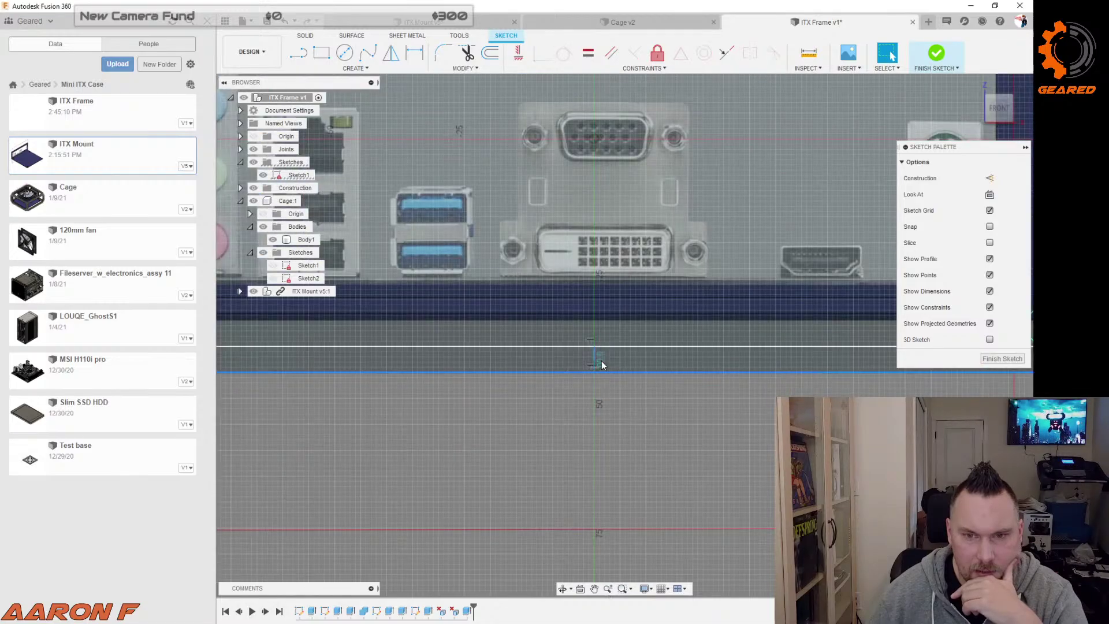
type("o-10")
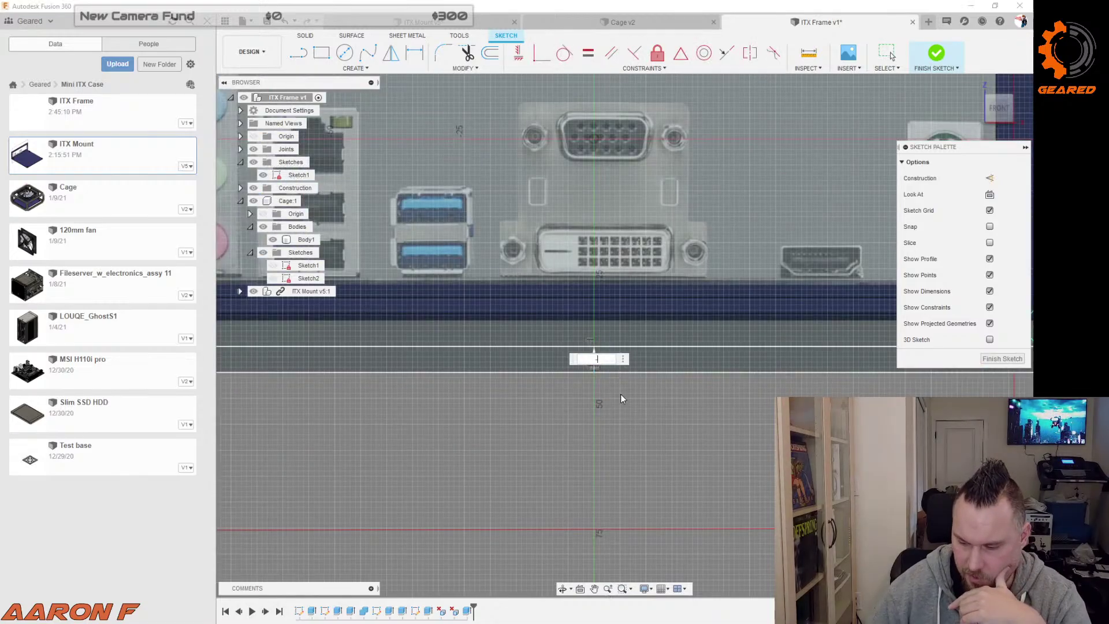
key("Return")
scroll(627, 390, "down", 5)
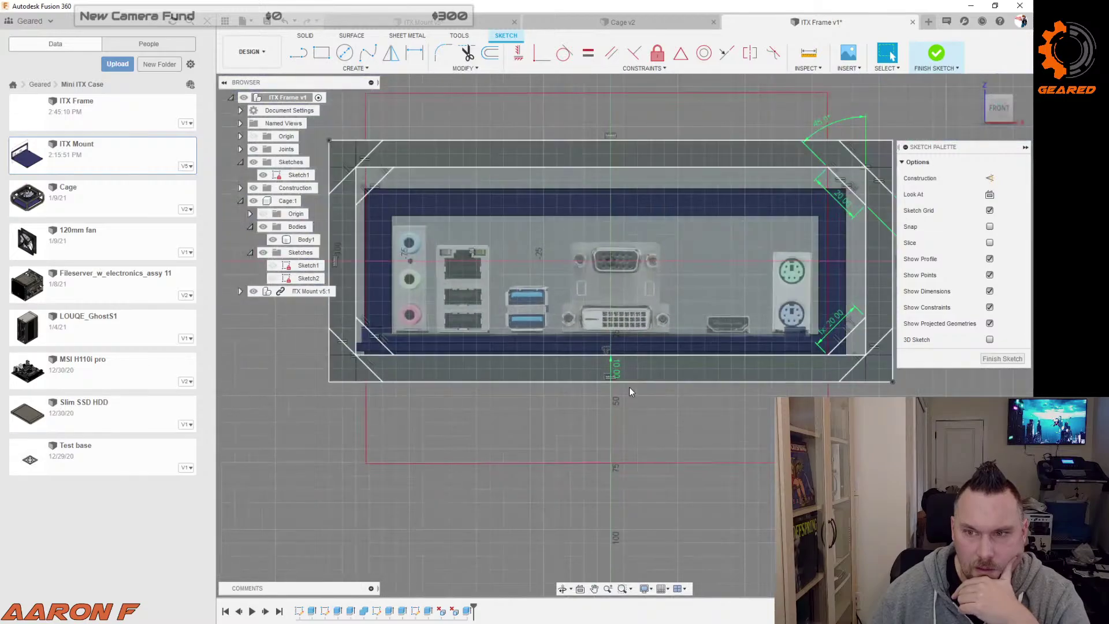
left_click(660, 365)
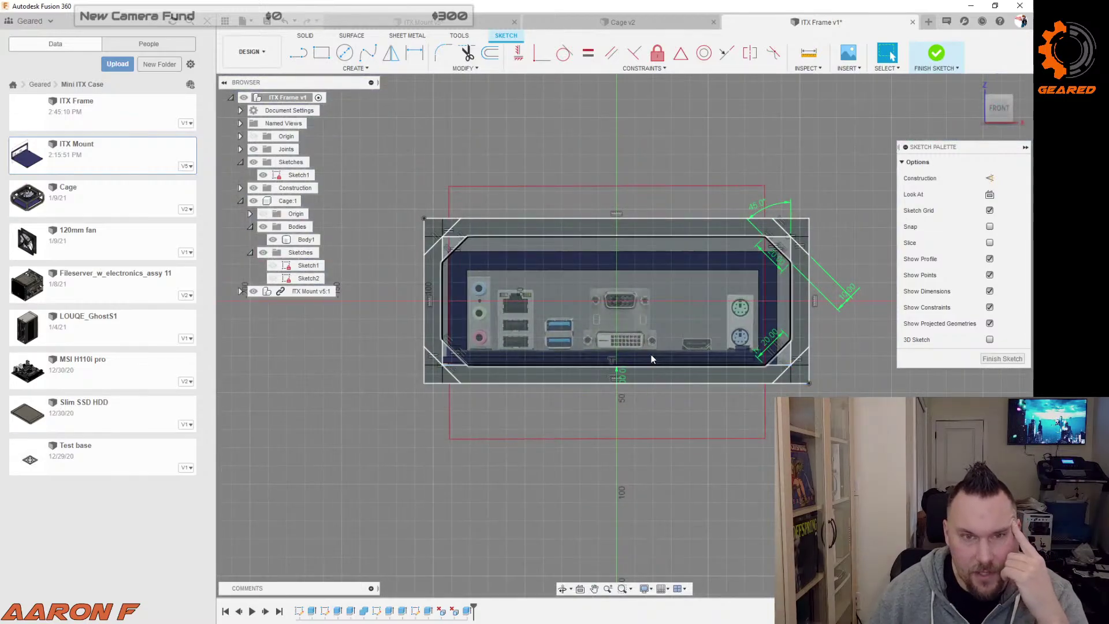
left_click(792, 288)
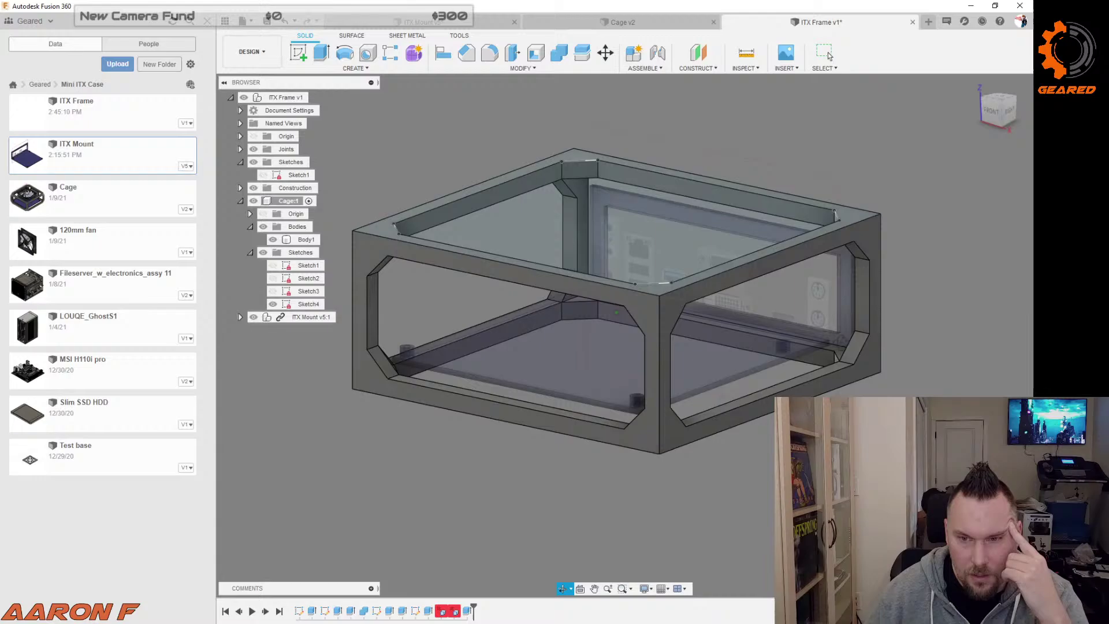
middle_click_drag(841, 342, 919, 338, "shift")
scroll(737, 282, "up", 5)
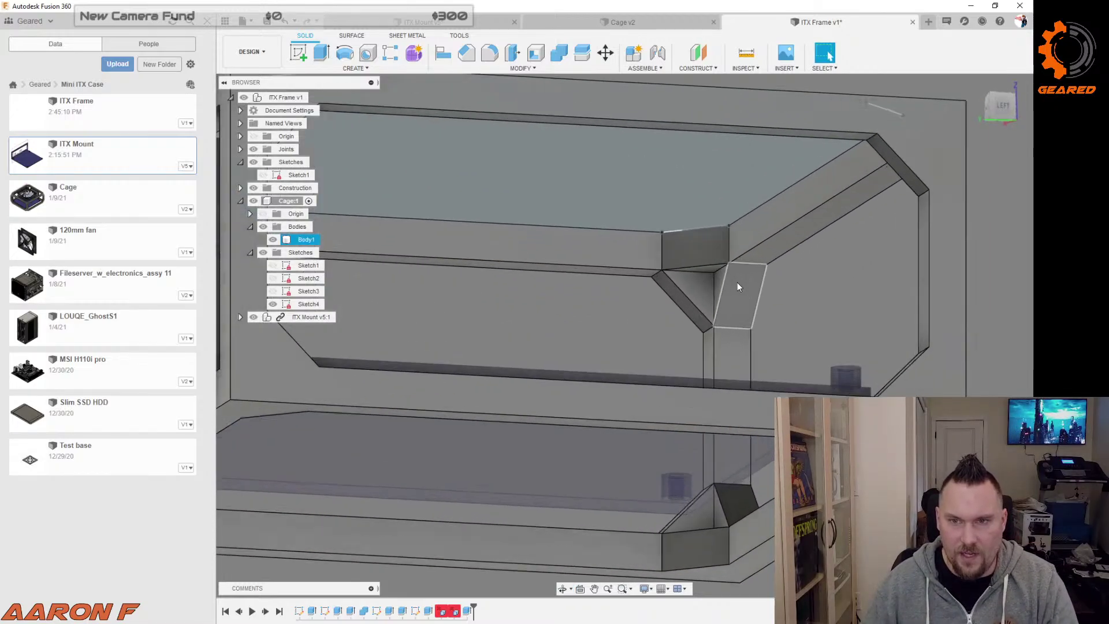
Step: Examine the cage's corner braces from the front, the front corner and above
scroll(765, 285, "down", 5)
middle_click_drag(869, 272, 776, 306, "shift")
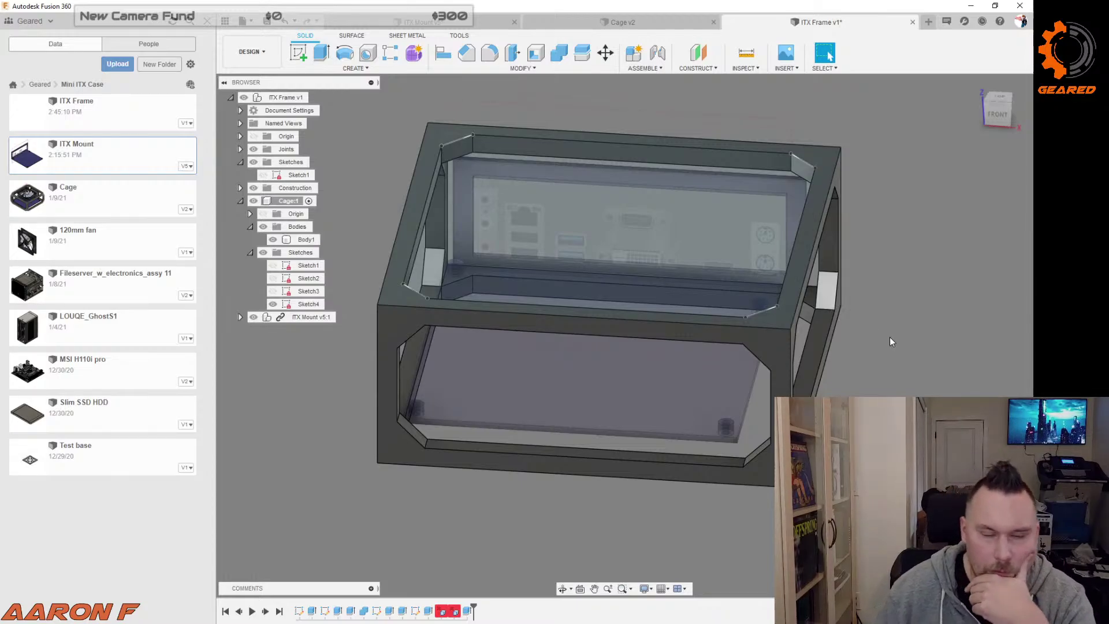
middle_click_drag(889, 337, 722, 326, "shift")
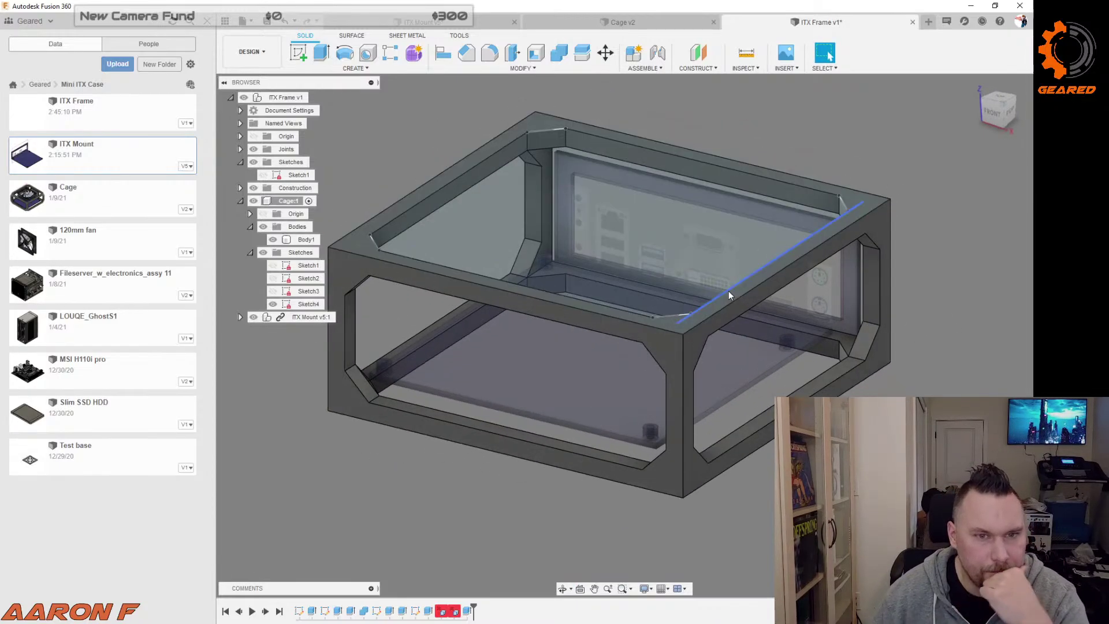
scroll(751, 289, "down", 2)
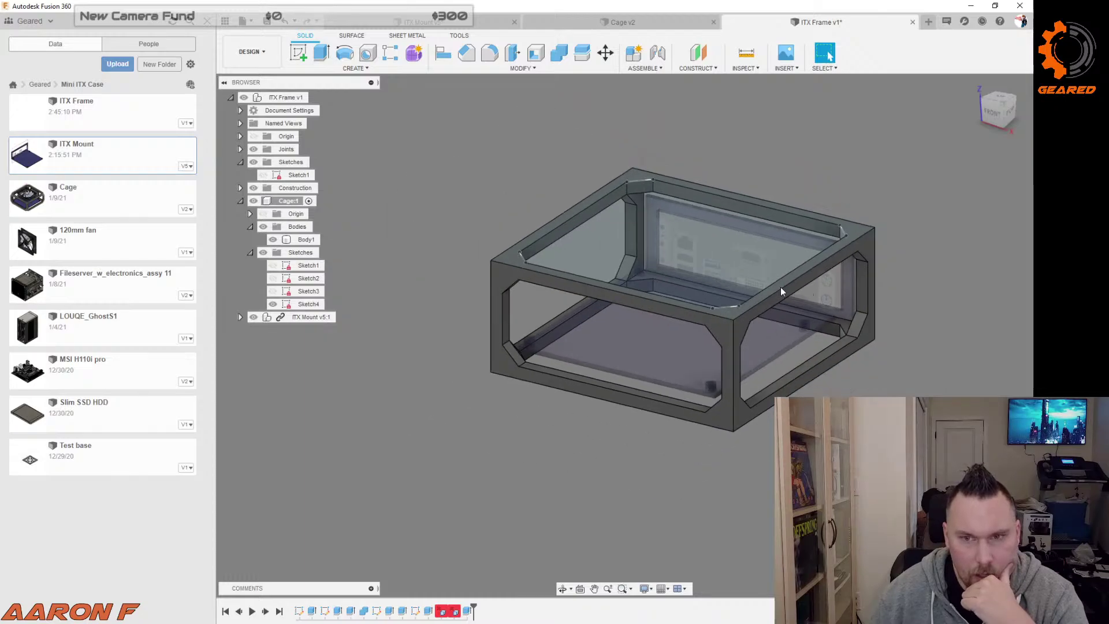
scroll(465, 256, "up", 5)
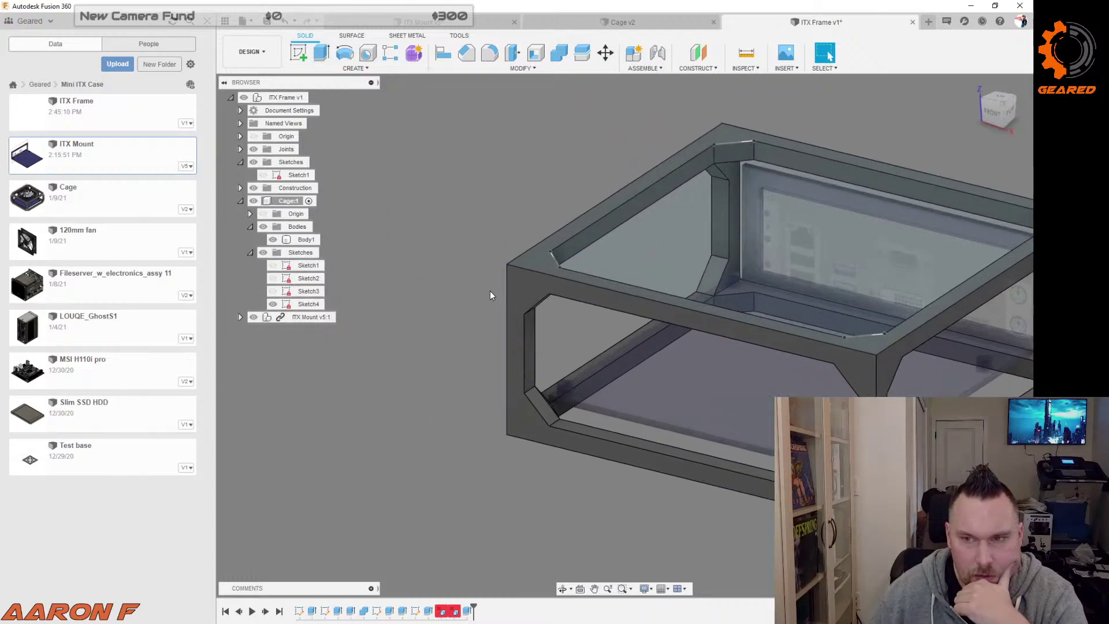
middle_click_drag(494, 267, 528, 314, "shift")
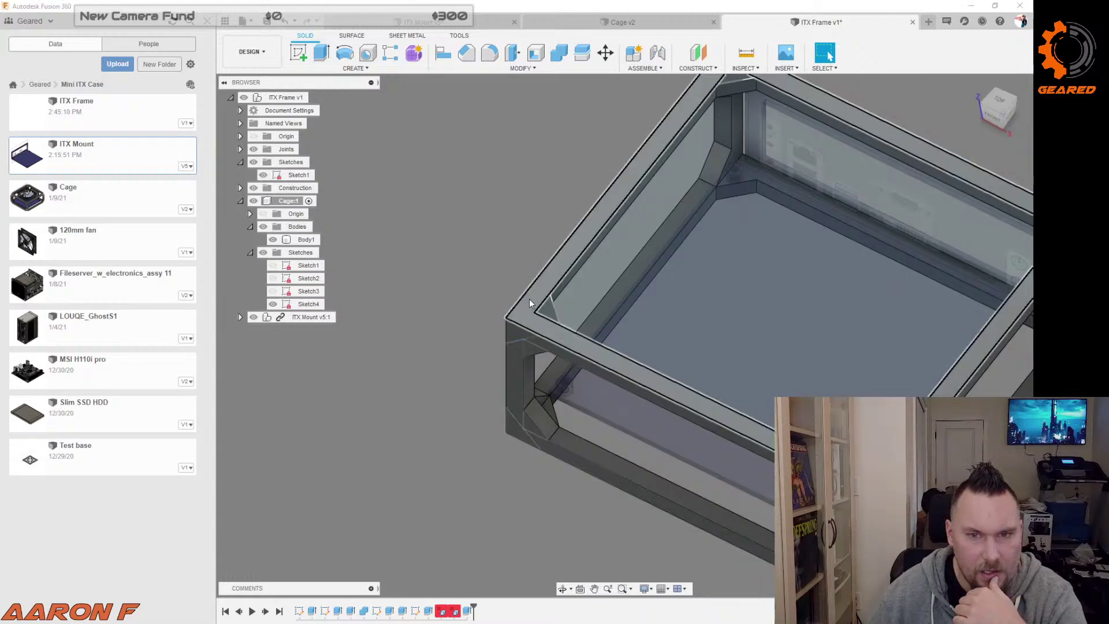
middle_click_drag(502, 312, 500, 352, "shift")
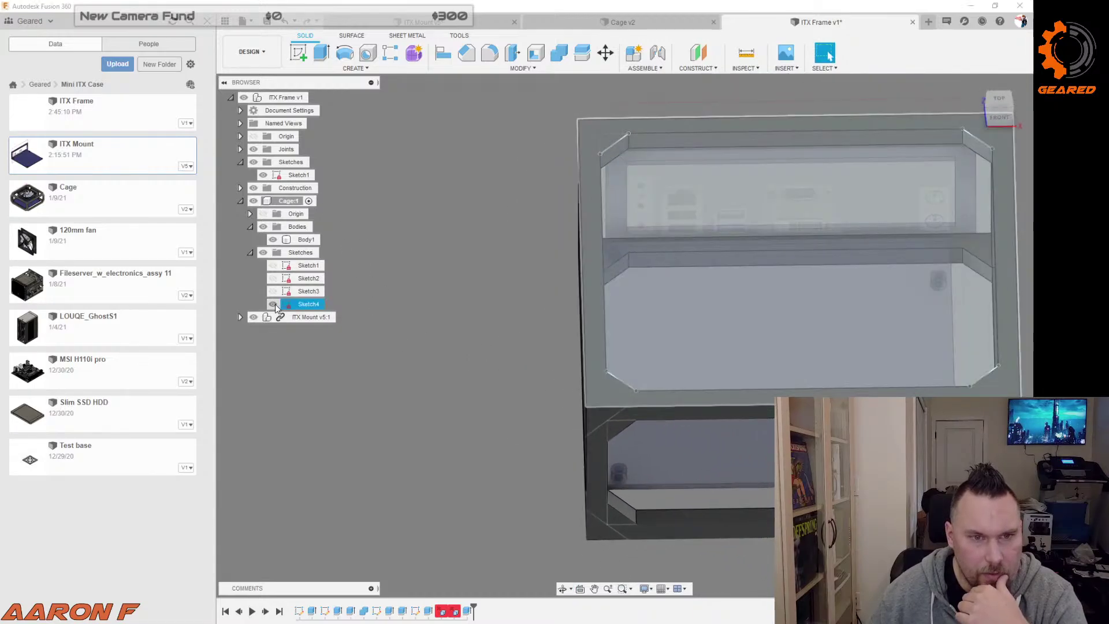
Step: Hide the cage's Sketch4, start a new sketch on the cage's upper face, and enable the 3D Sketch option
left_click(274, 304)
scroll(380, 322, "down", 3)
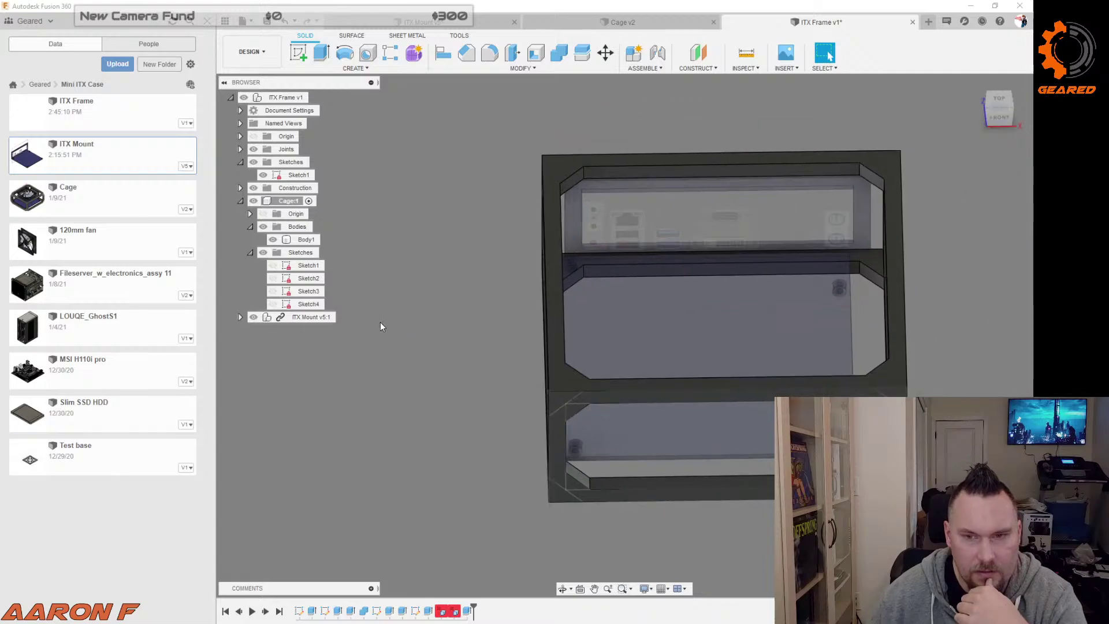
scroll(503, 399, "up", 5)
scroll(508, 396, "up", 1)
left_click(573, 355)
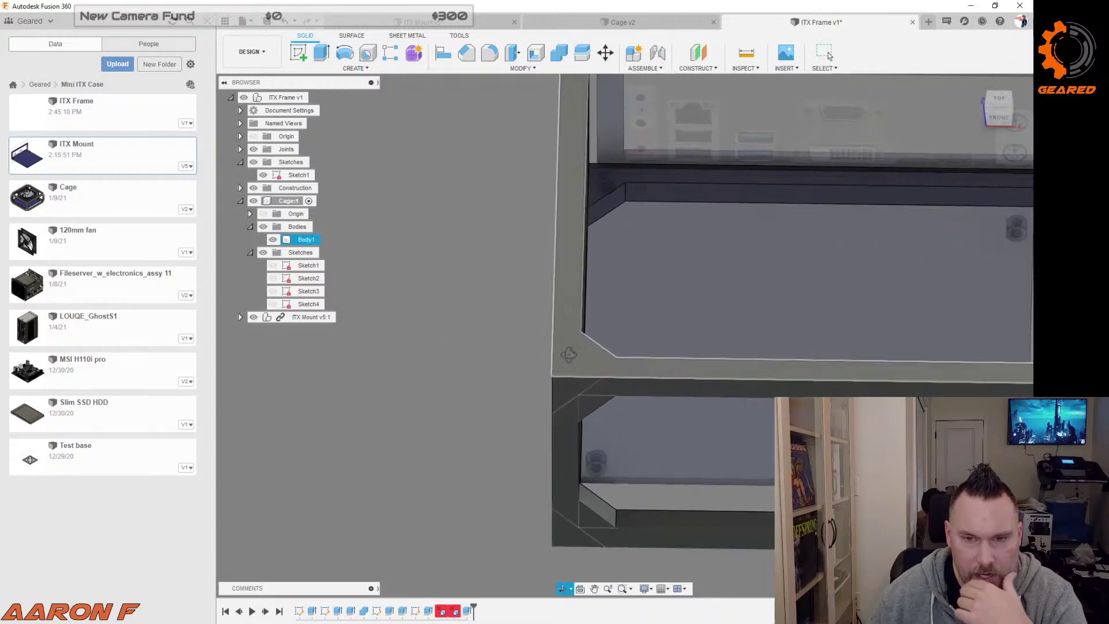
right_click(573, 351)
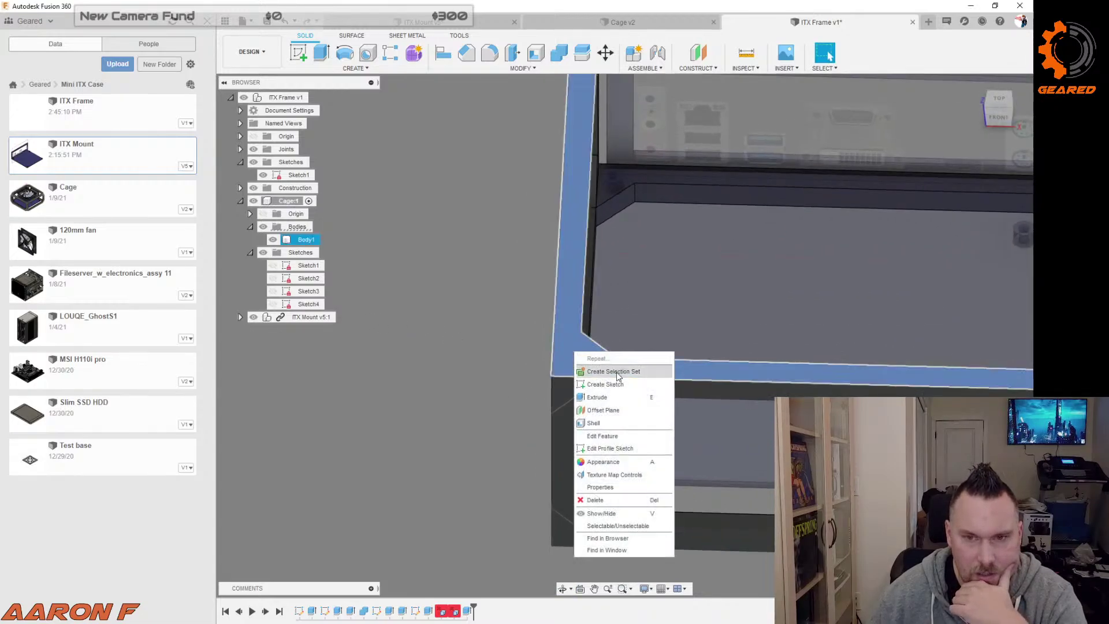
left_click(627, 391)
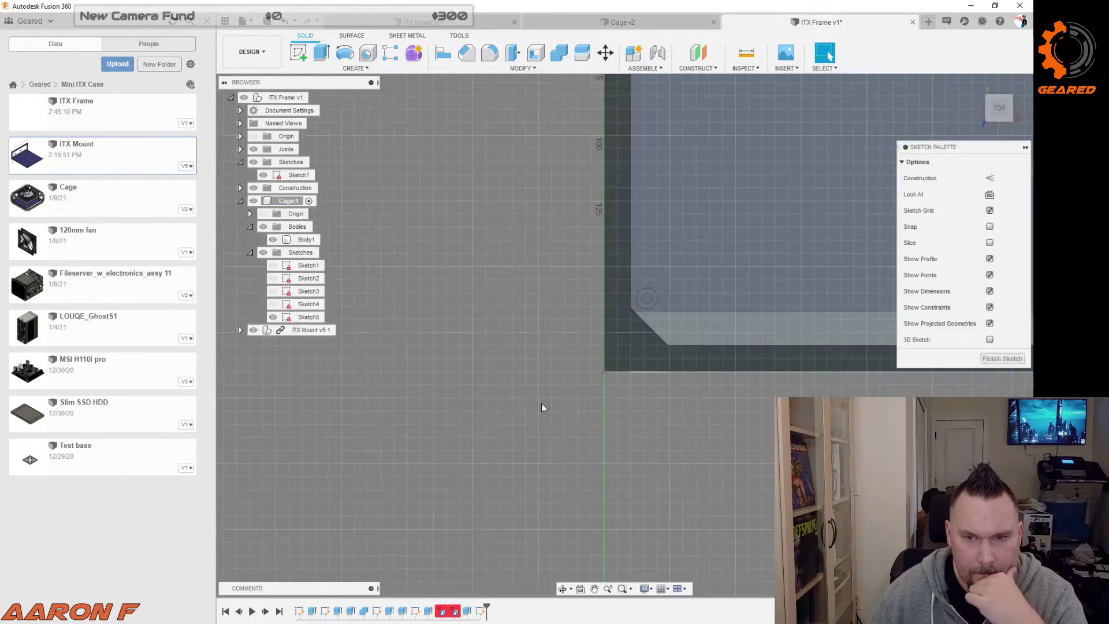
scroll(506, 369, "down", 3)
scroll(581, 327, "up", 3)
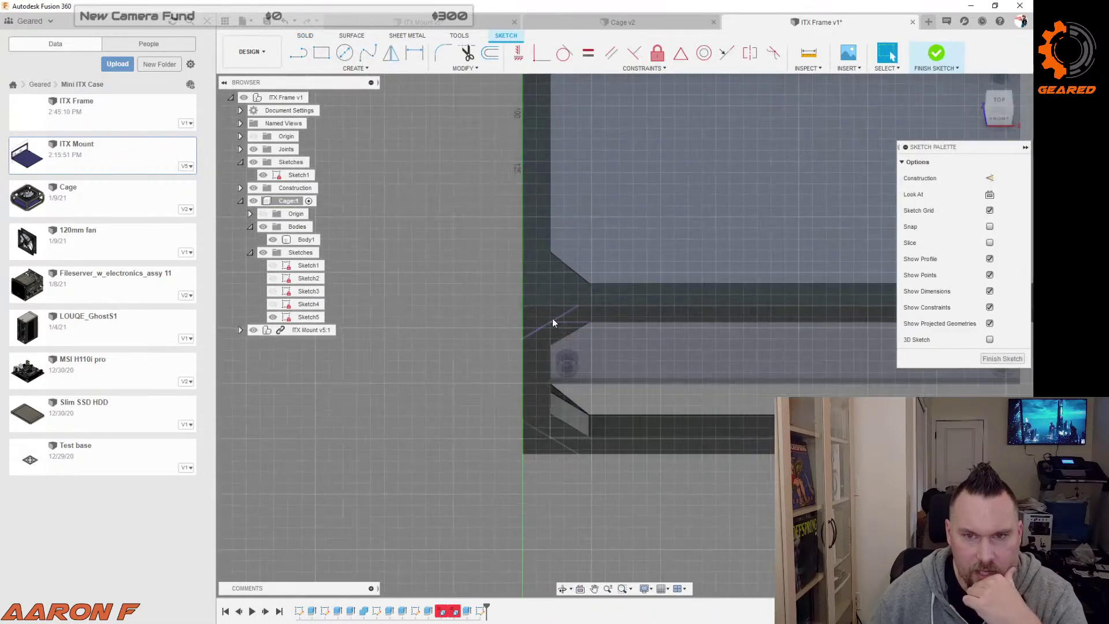
left_click(991, 340)
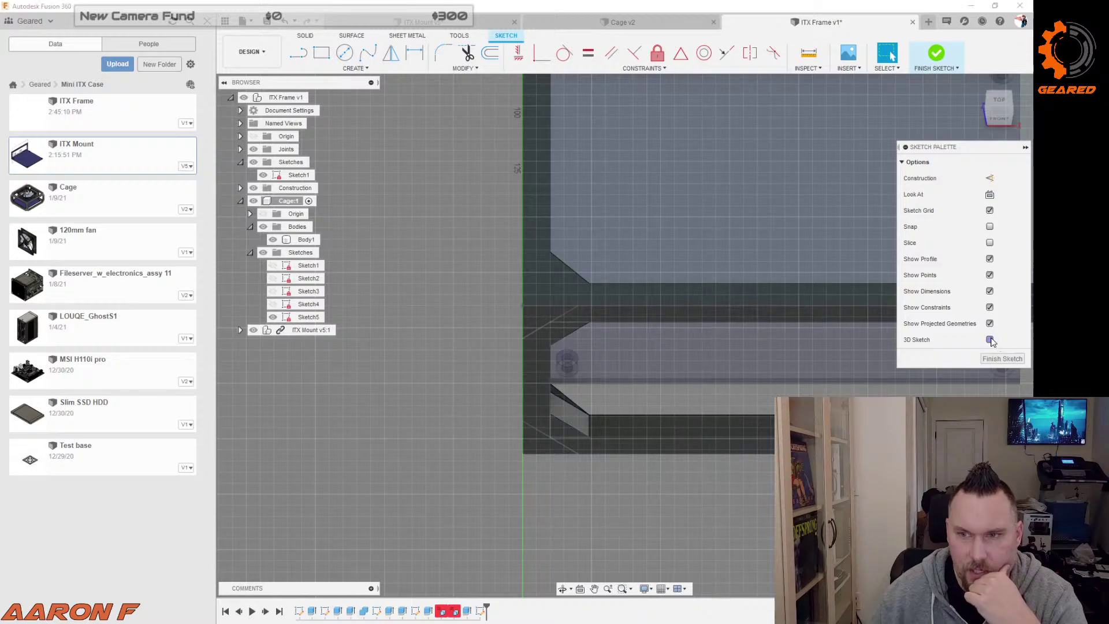
scroll(609, 383, "down", 2)
middle_click_drag(488, 375, 538, 372, "shift")
middle_click_drag(657, 307, 635, 324, "shift")
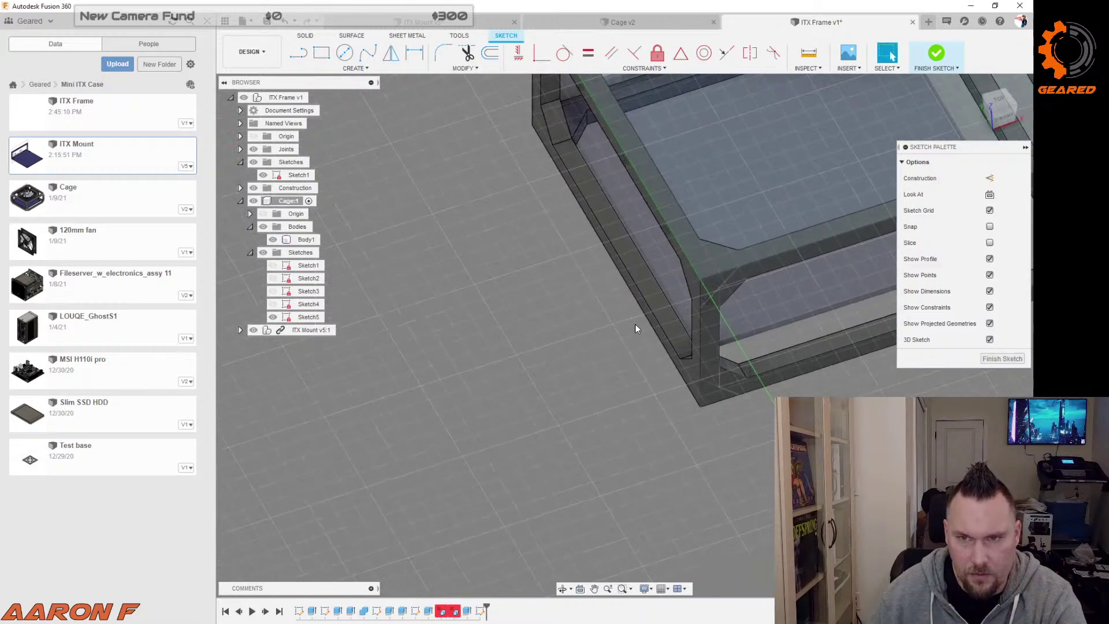
key("p")
left_click(725, 284)
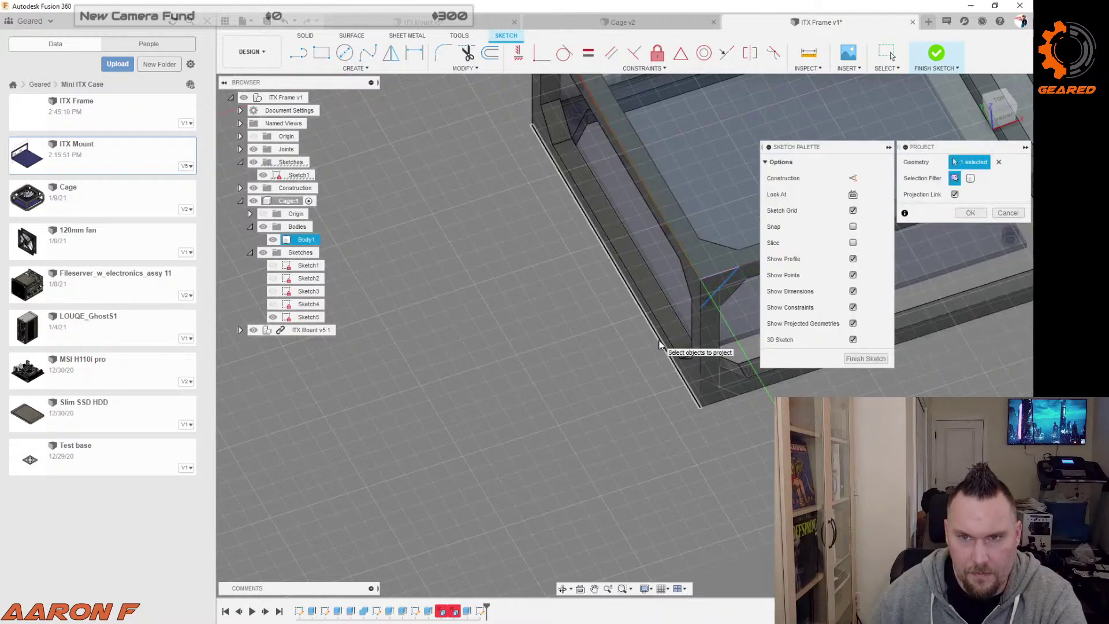
middle_click_drag(688, 321, 583, 376, "shift")
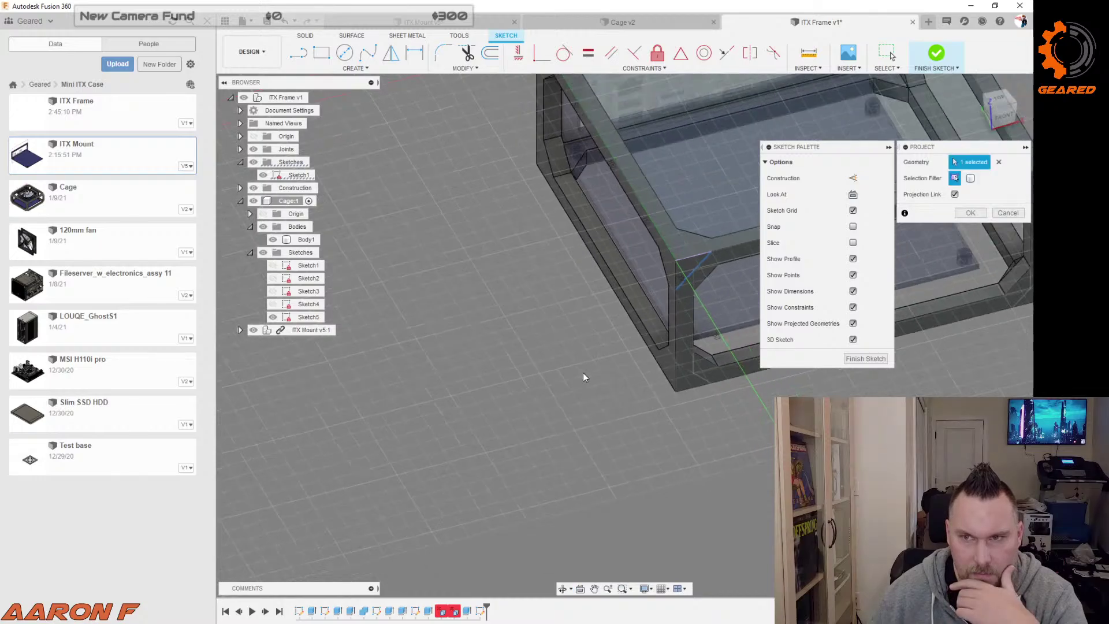
scroll(583, 374, "down", 2)
left_click(1009, 212)
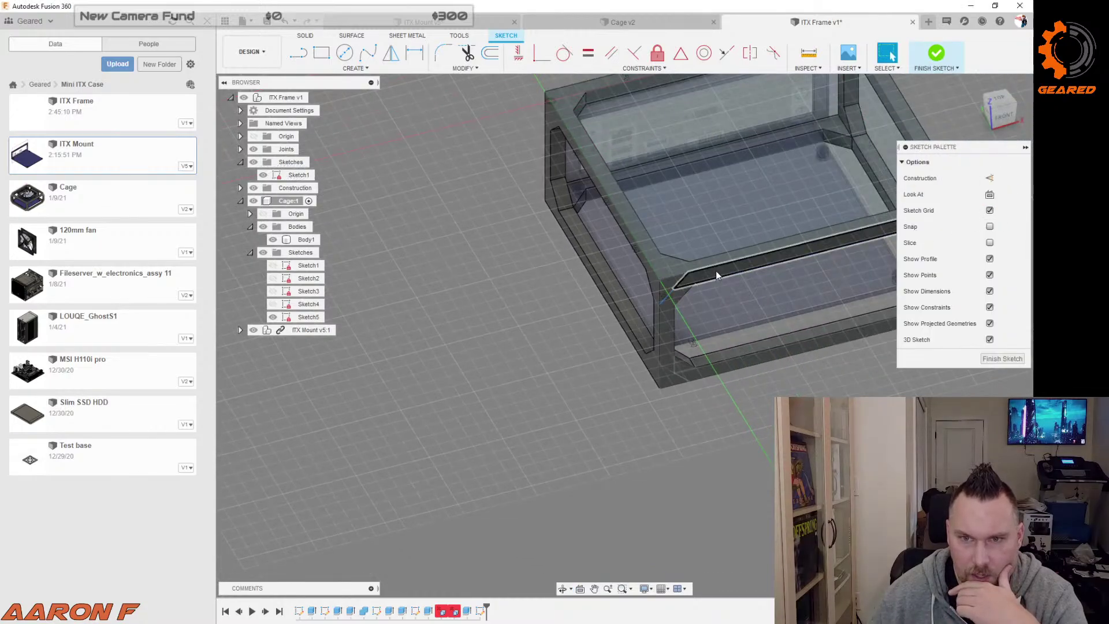
scroll(698, 277, "up", 2)
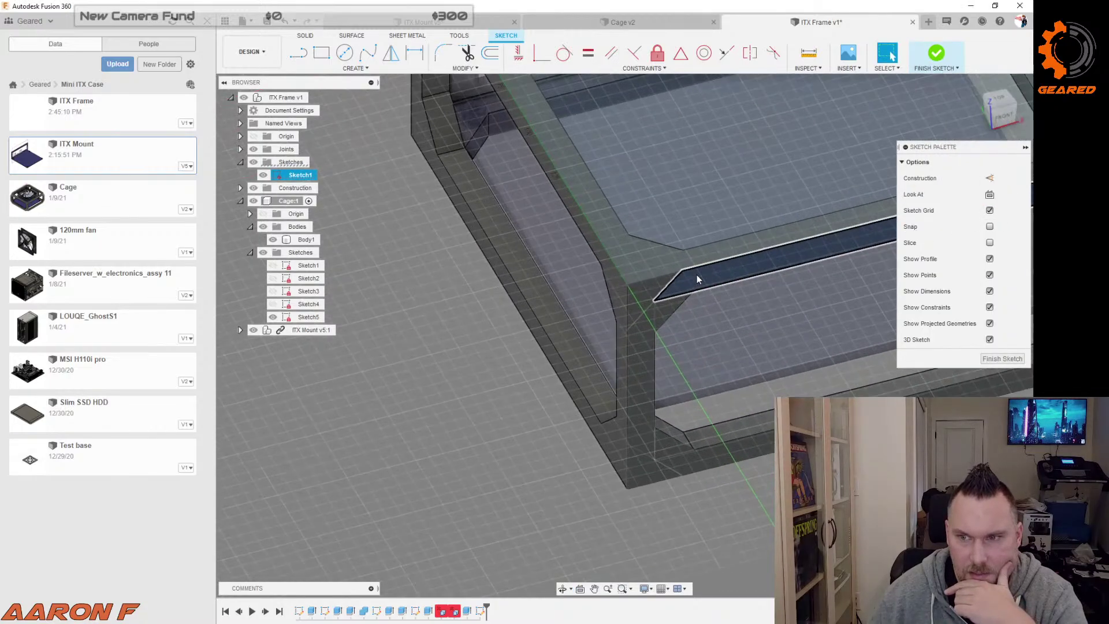
left_click(697, 275)
key("Escape")
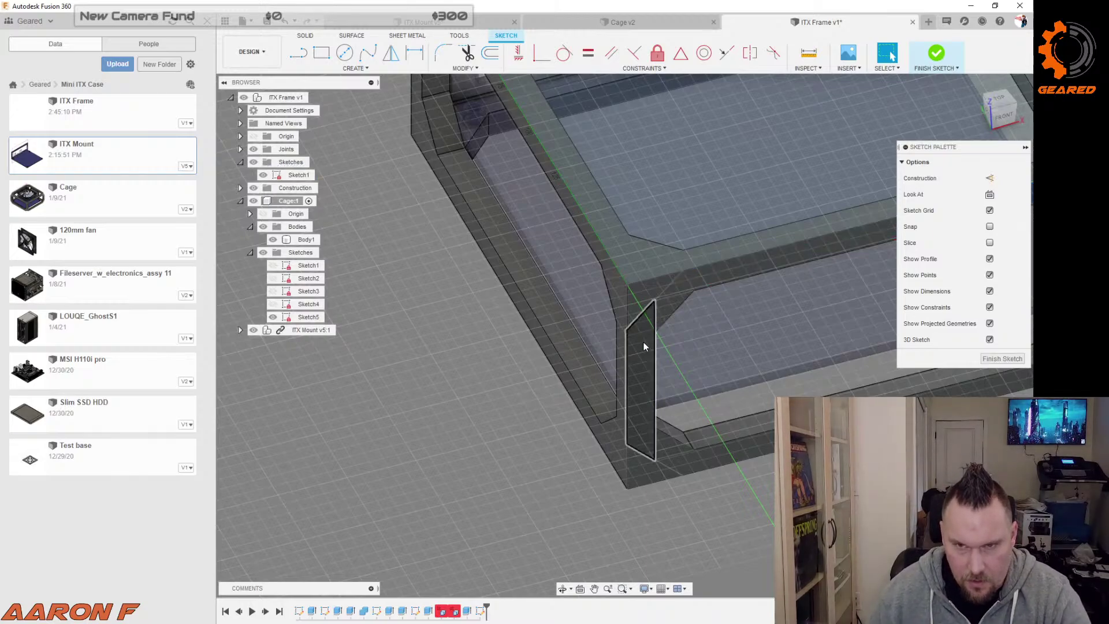
Step: Try to sketch 3D corner lines across the upper corner of the cage's side face
key("l")
mouse_move(578, 358)
middle_mouse_down("shift")
mouse_move(587, 355)
mouse_move(583, 372)
middle_mouse_up("shift")
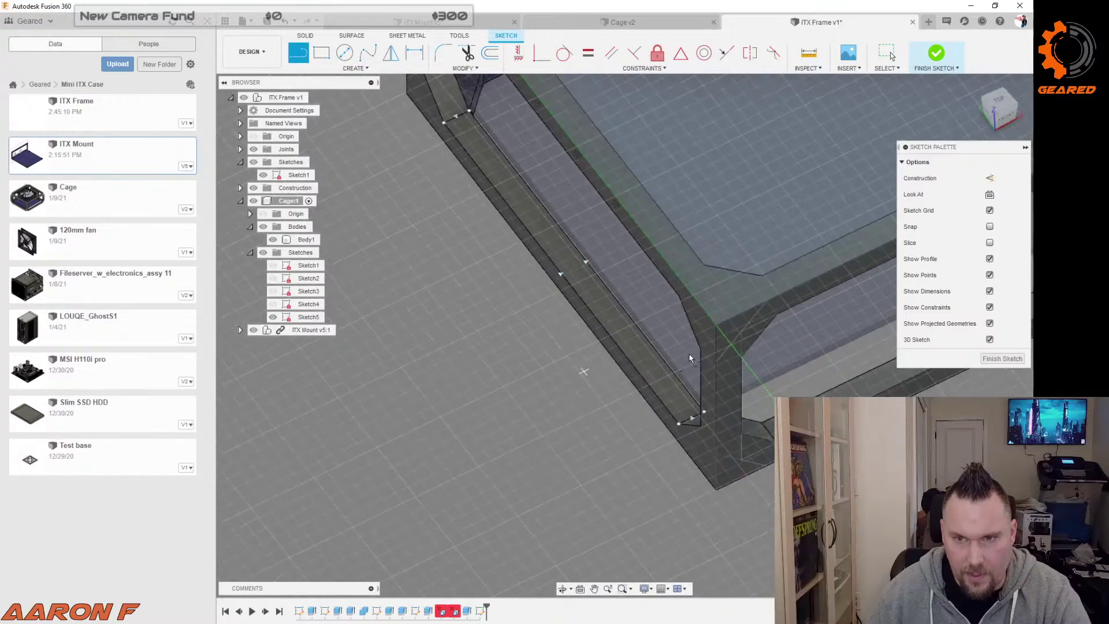
left_click(702, 338)
middle_click_drag(702, 338, 722, 318, "shift")
scroll(607, 335, "down", 2)
scroll(748, 293, "up", 7)
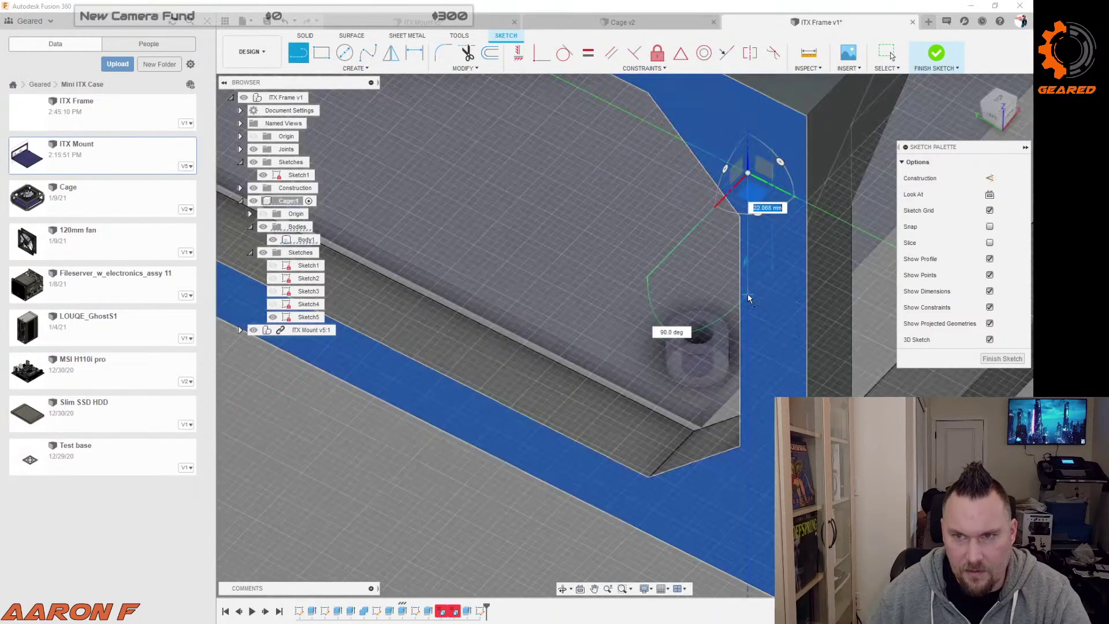
scroll(753, 309, "down", 2)
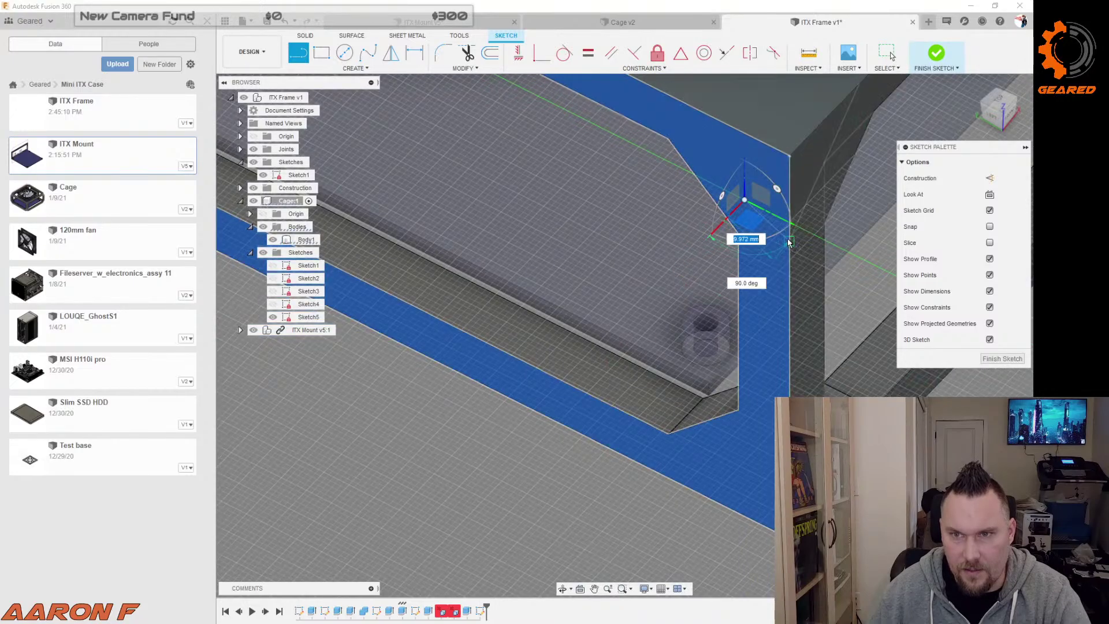
left_click(789, 247)
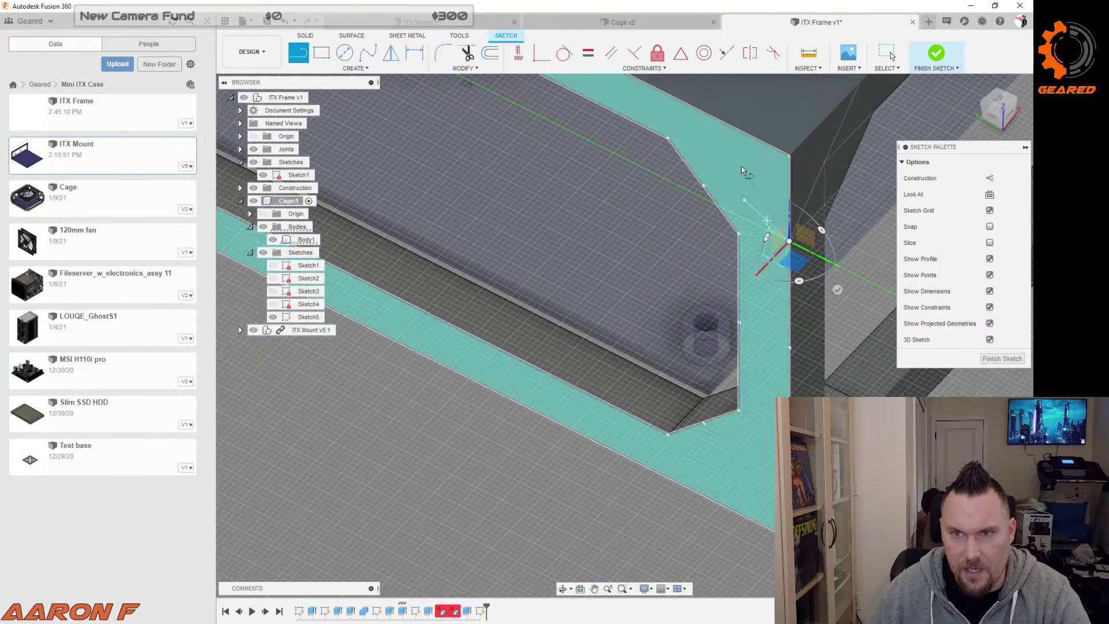
left_click(718, 122)
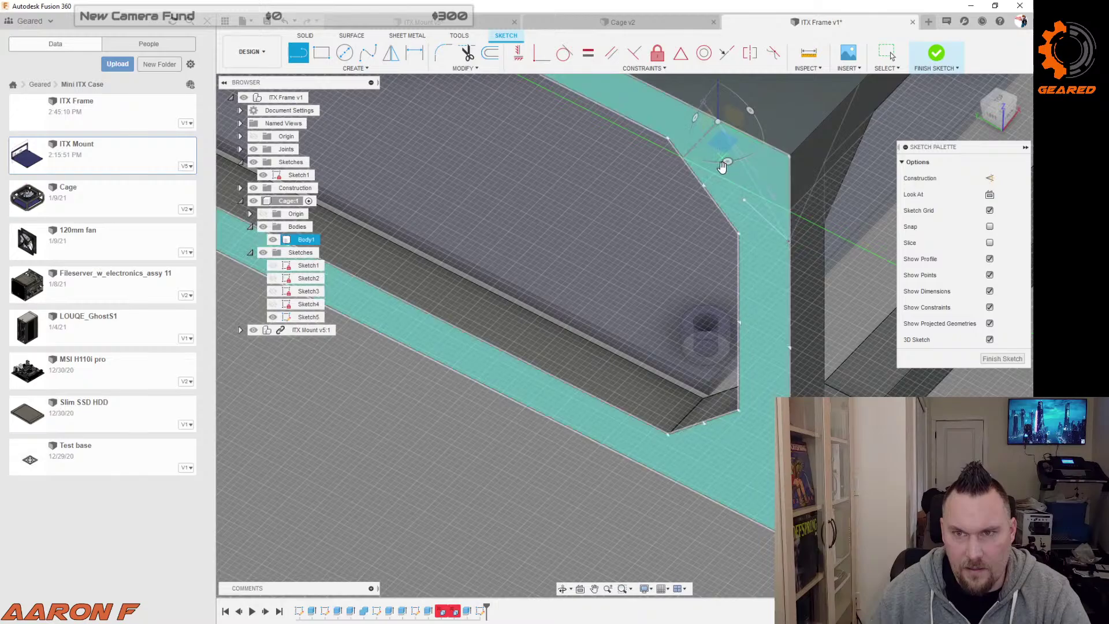
mouse_move(691, 155)
middle_mouse_down("shift")
mouse_move(666, 178)
mouse_move(654, 168)
mouse_move(753, 186)
mouse_move(771, 198)
mouse_move(756, 213)
mouse_move(781, 212)
mouse_move(783, 226)
mouse_move(722, 227)
mouse_move(693, 272)
mouse_move(624, 314)
mouse_move(713, 168)
mouse_move(770, 211)
mouse_move(745, 185)
middle_mouse_up("shift")
key("l")
key("Escape")
left_click(773, 232)
key("l")
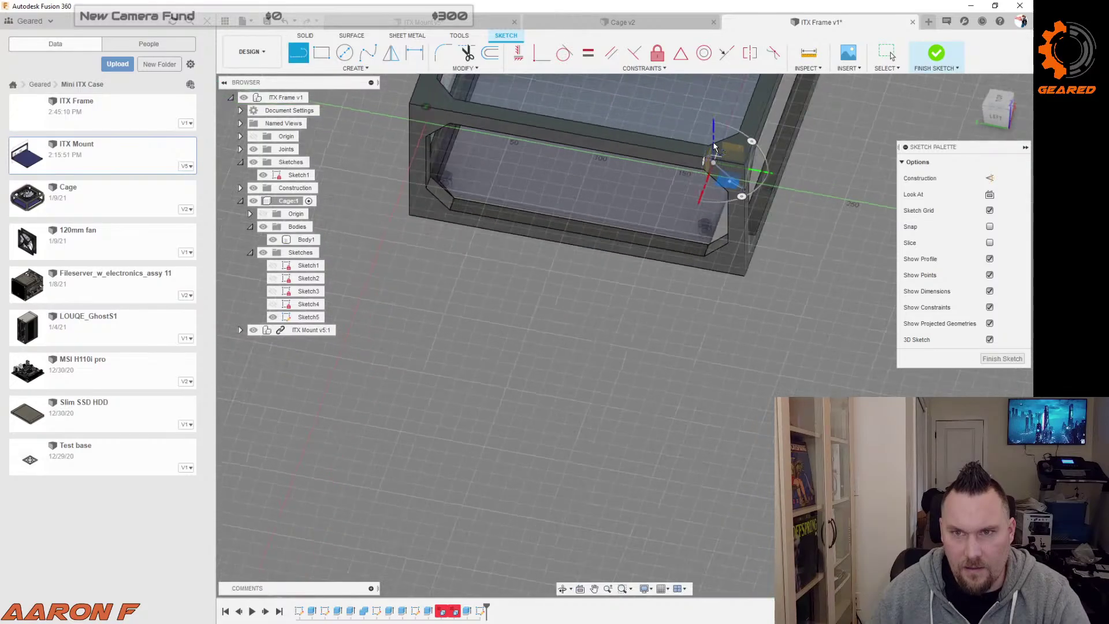
Step: Try to apply a perpendicular constraint to the sketched corner lines, and remove those lines from the sketch
scroll(664, 161, "up", 5)
left_click(542, 53)
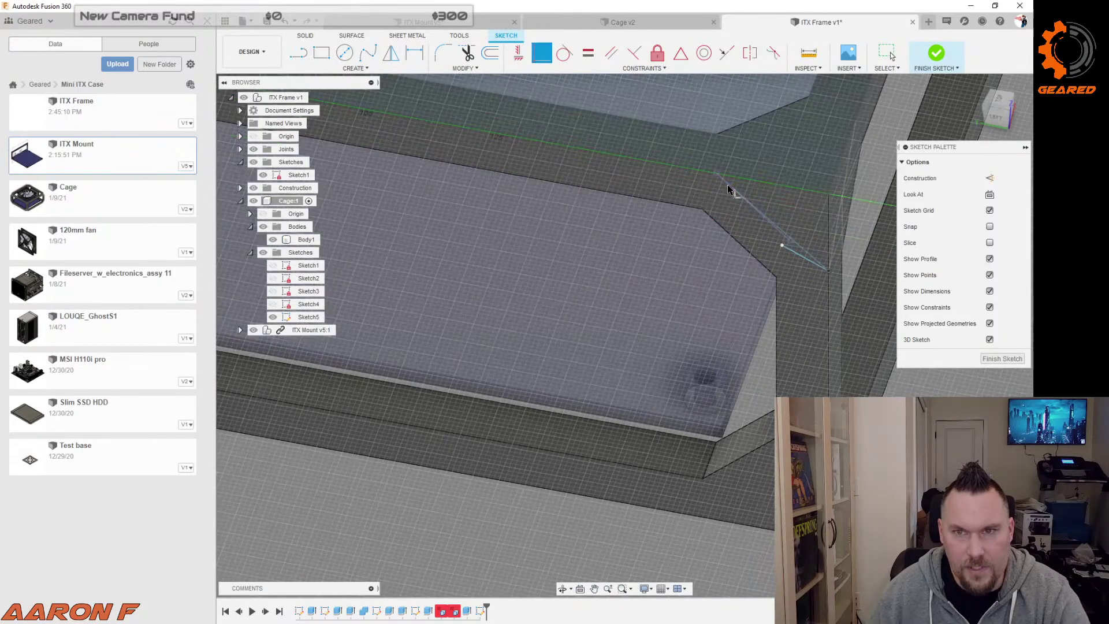
mouse_move(724, 184)
middle_mouse_down("shift")
mouse_move(755, 169)
mouse_move(733, 220)
middle_mouse_up("shift")
left_click(682, 291)
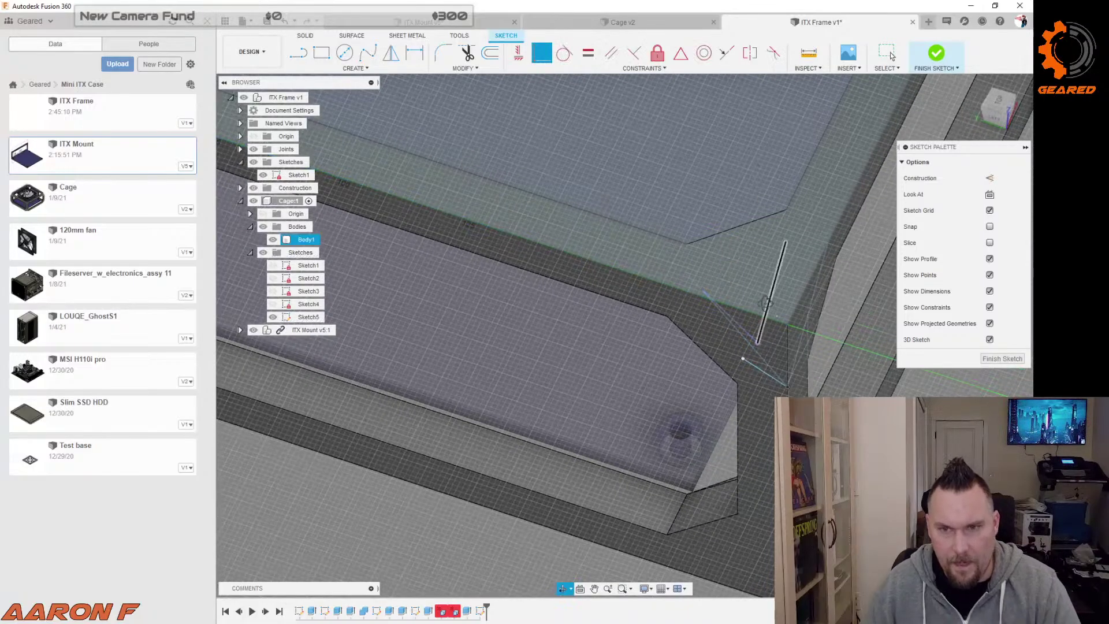
middle_click_drag(755, 282, 736, 299, "shift")
scroll(736, 297, "down", 3)
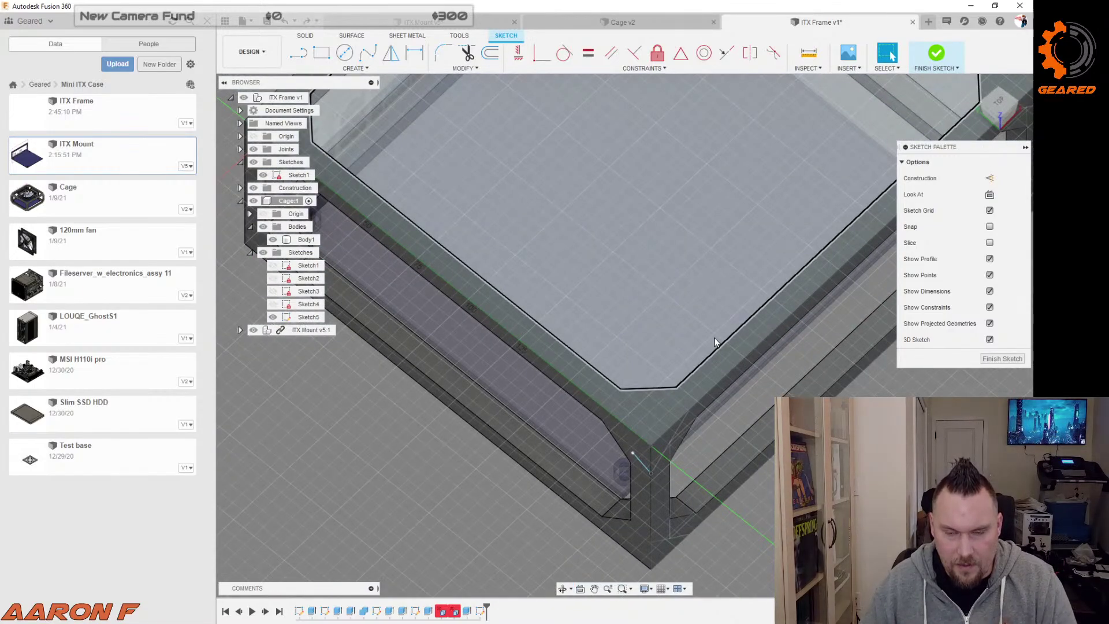
middle_click_drag(712, 335, 708, 355, "shift")
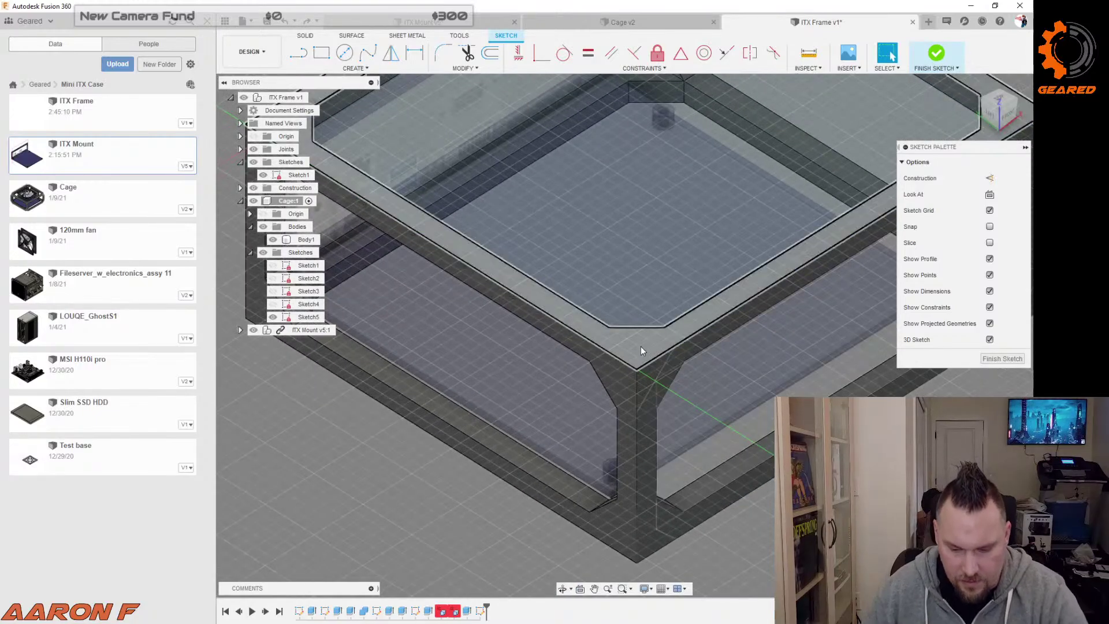
Step: Sketch two connected 3D lines across the cage's outer corner, from the vertical edge to the upper side edge and on to the existing diagonal's upper end
key("l")
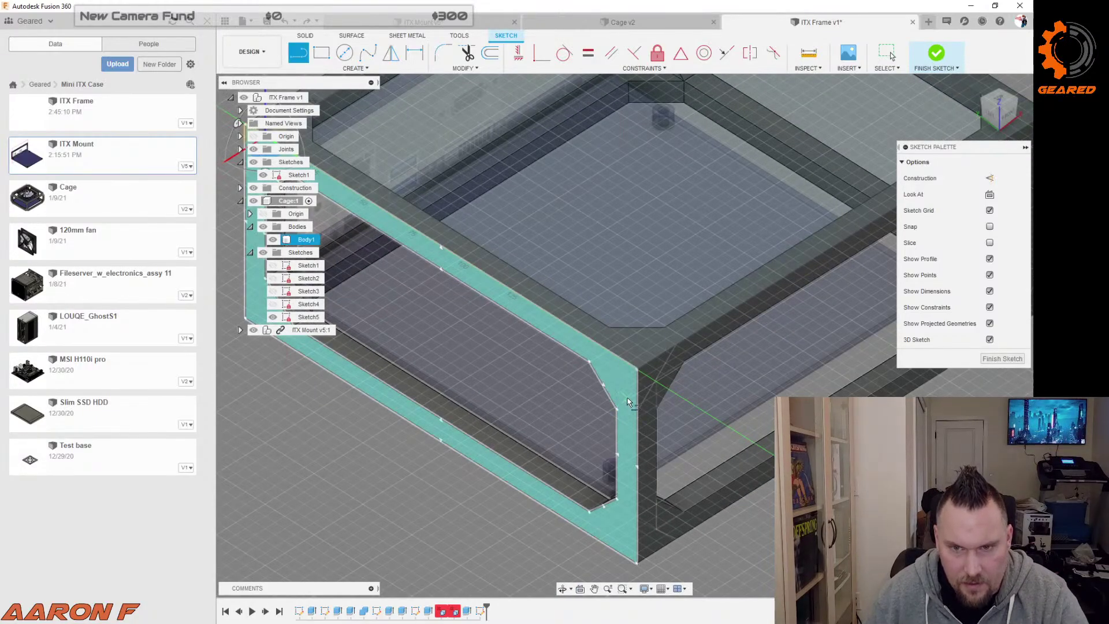
key("Escape")
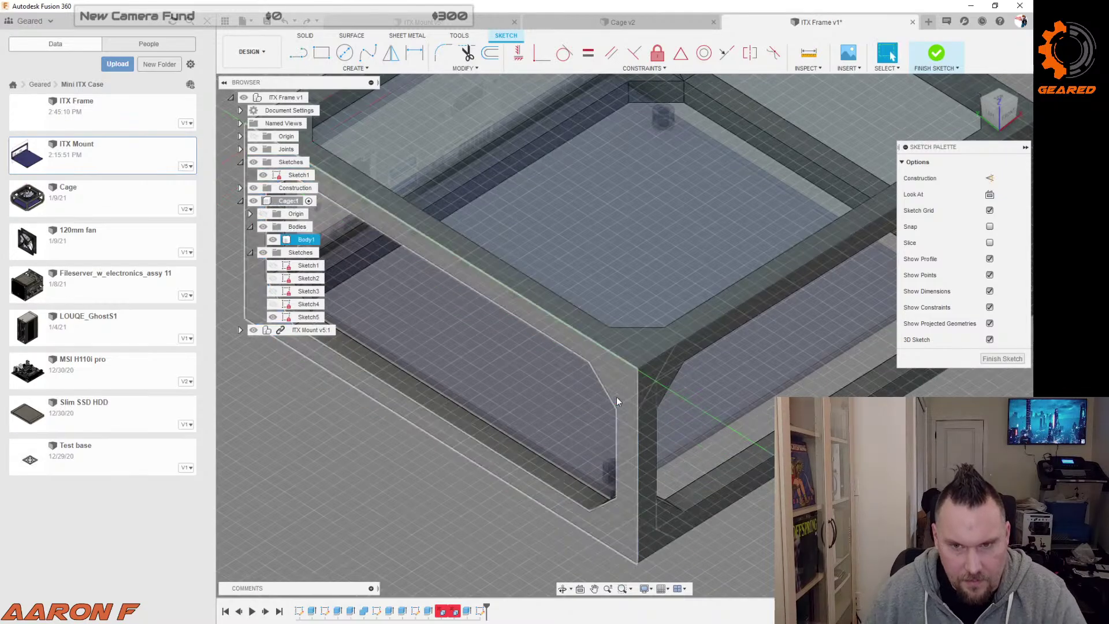
scroll(632, 406, "up", 3)
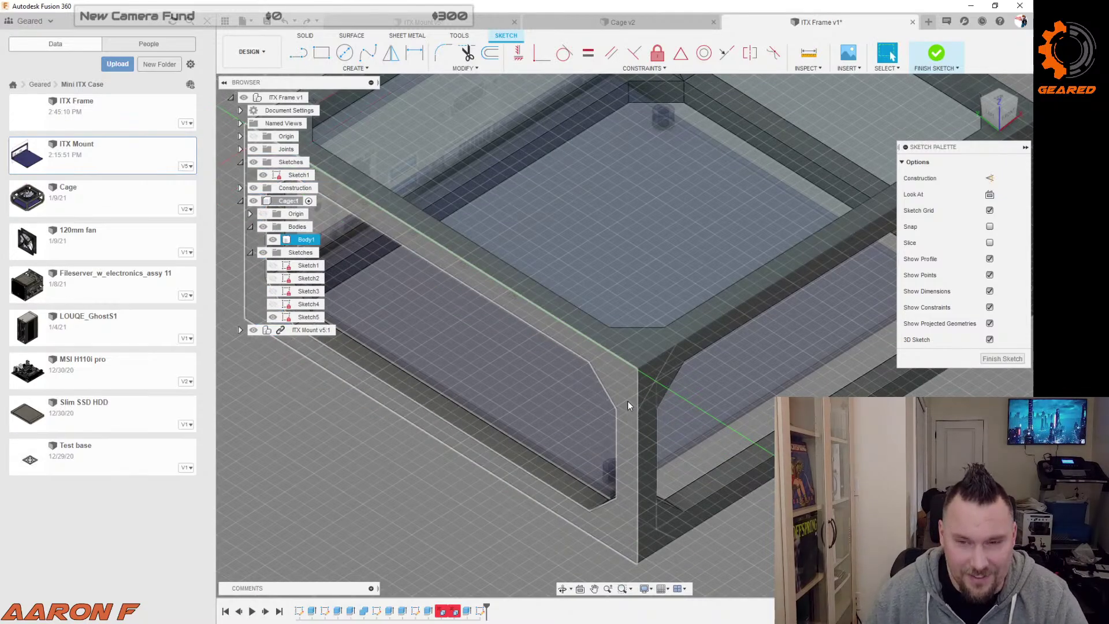
key("l")
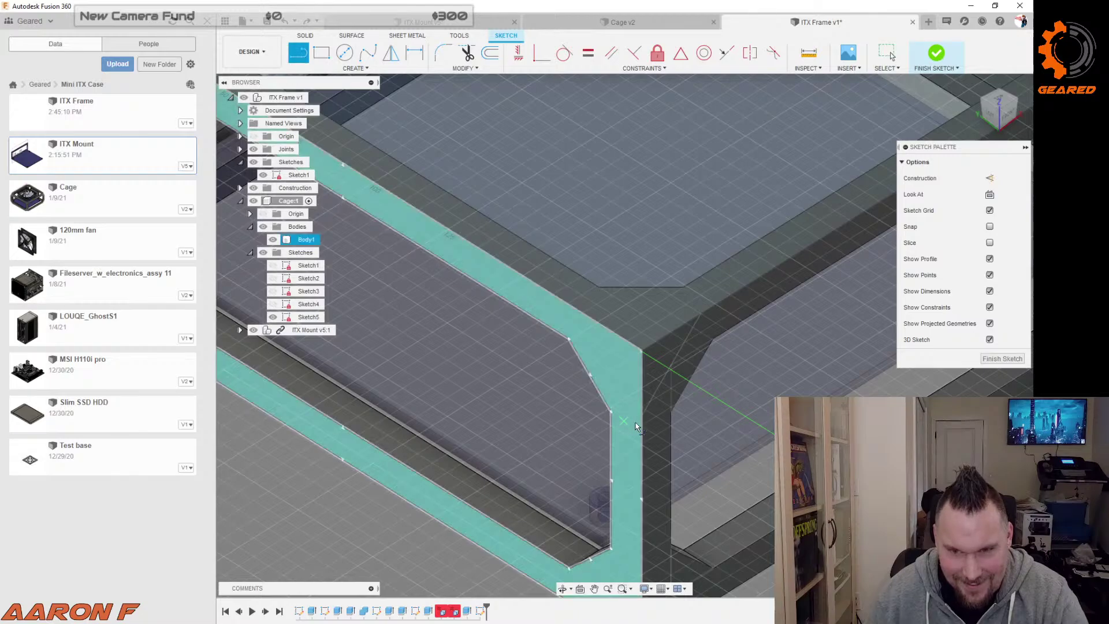
left_click(641, 417)
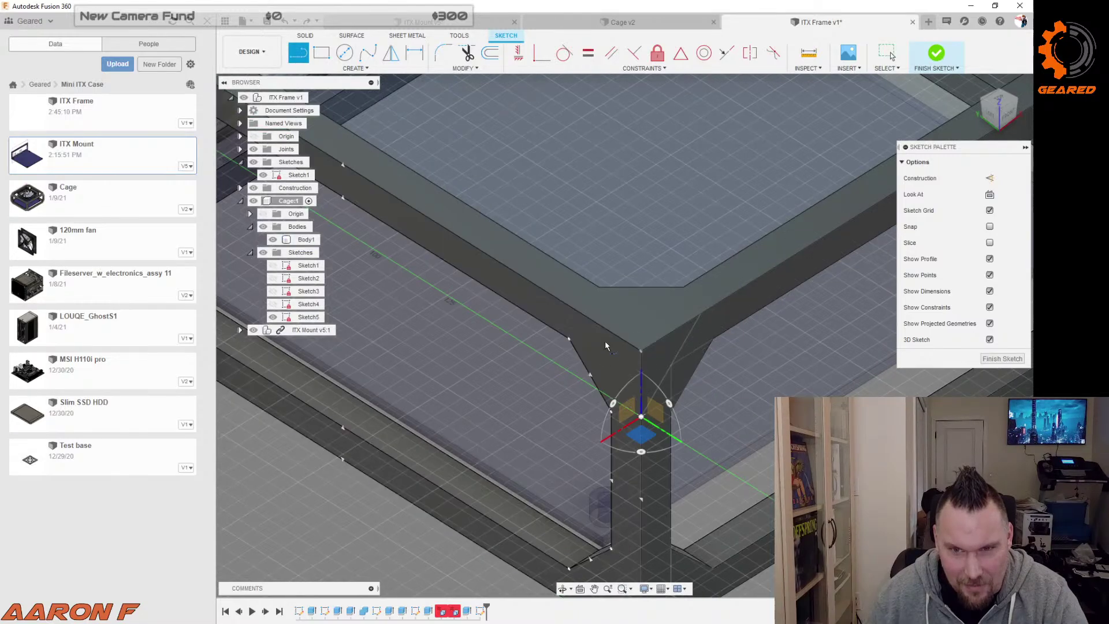
left_click(584, 320)
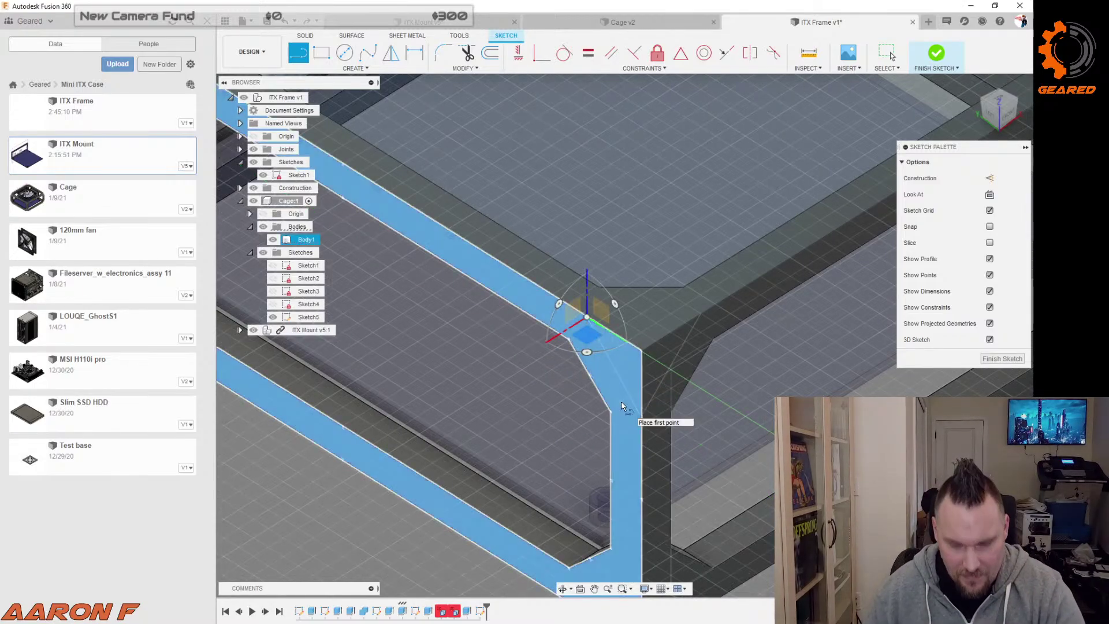
left_click(701, 314)
left_click(587, 317)
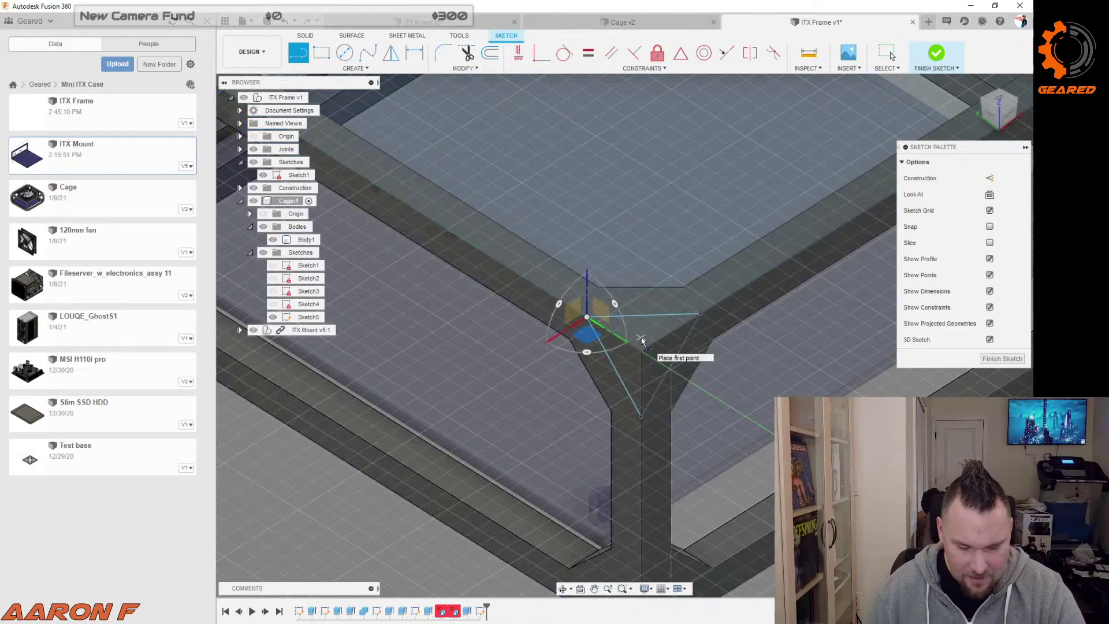
key("Escape")
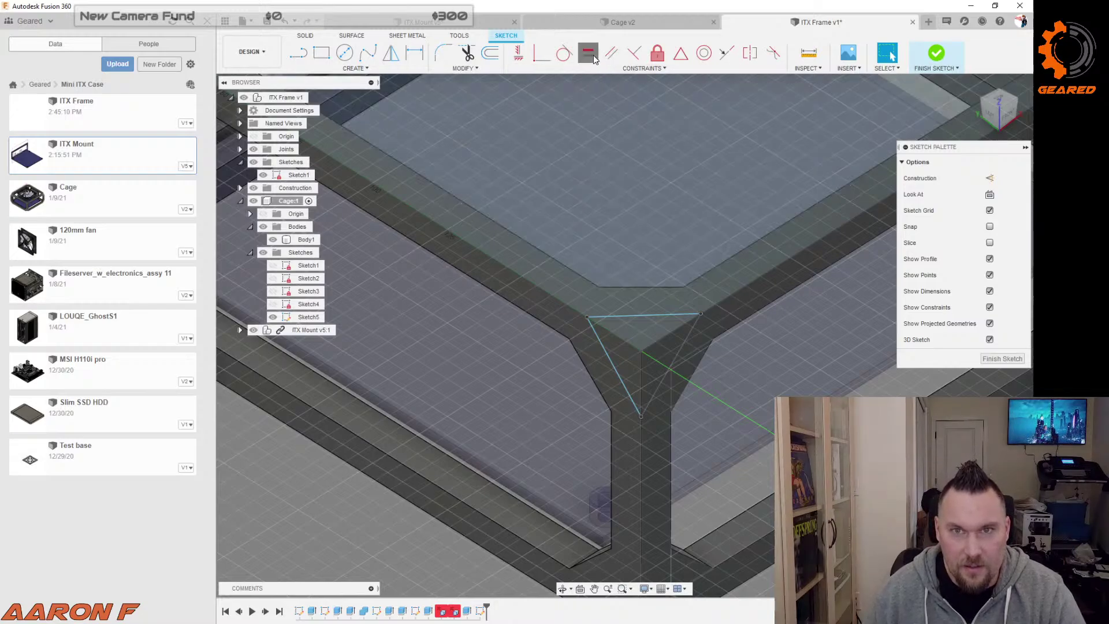
Step: Apply an Equal constraint between the new side-face line and the existing diagonal line of the corner triangle
left_click(589, 54)
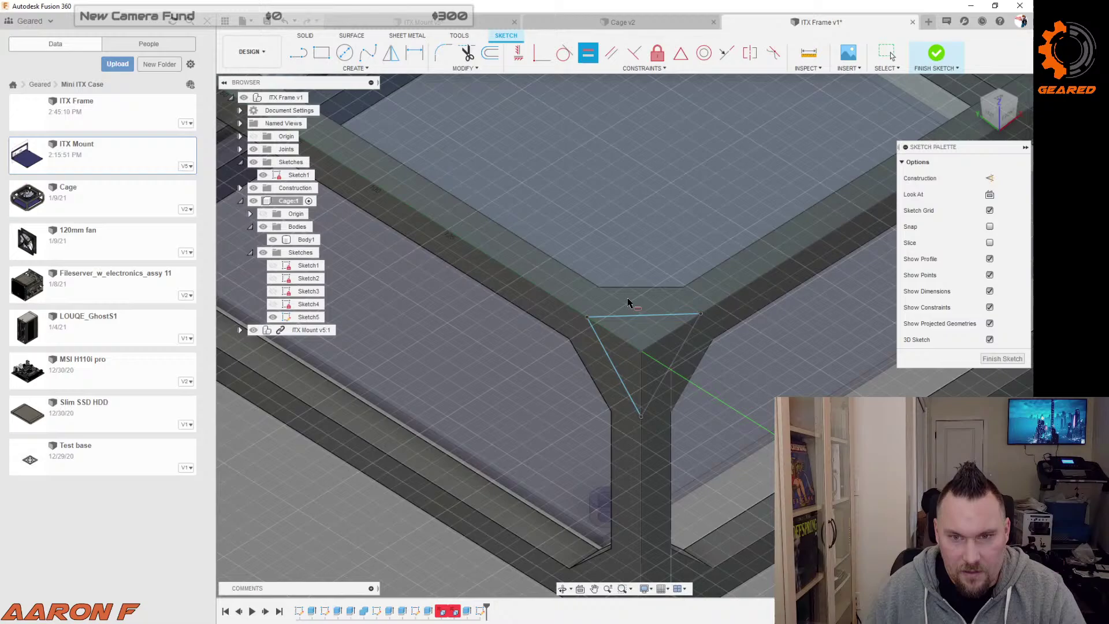
left_click(616, 368)
left_click(660, 383)
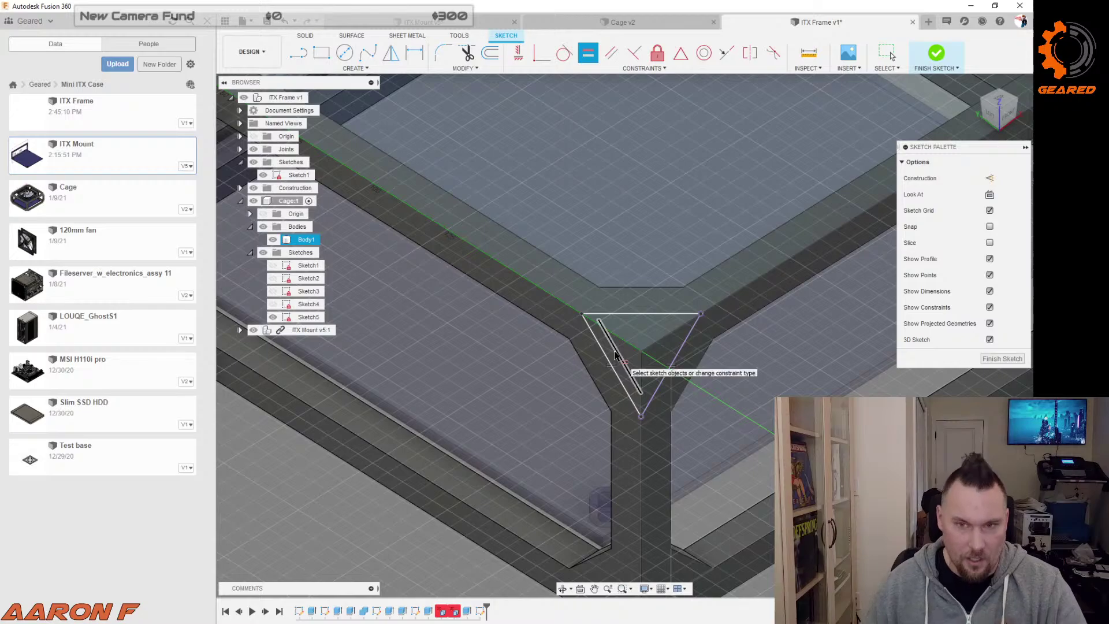
scroll(621, 290, "down", 3)
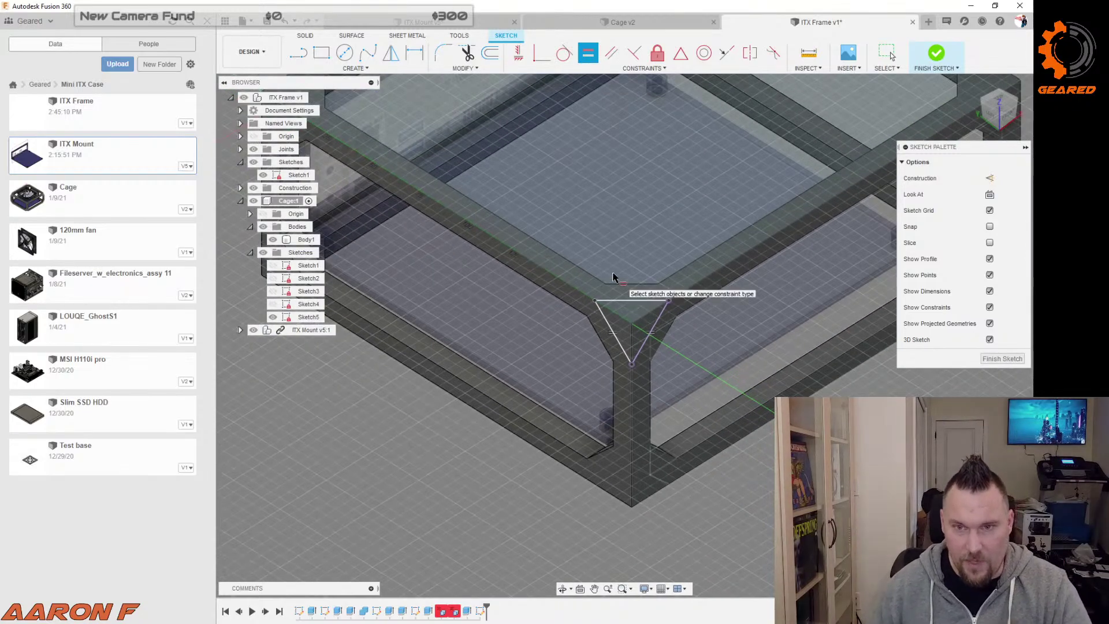
scroll(625, 317, "down", 4)
scroll(643, 318, "up", 2)
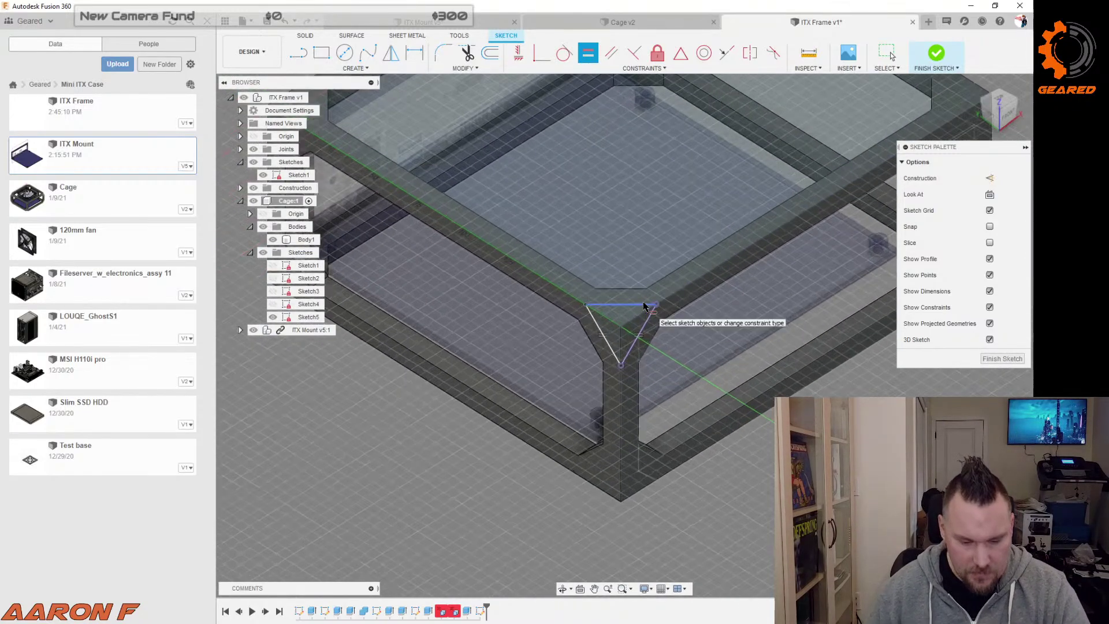
Step: Extrude the triangular corner profile outward 125 mm as a cut to slice off the cage's outer corner
key("e")
left_click(630, 328)
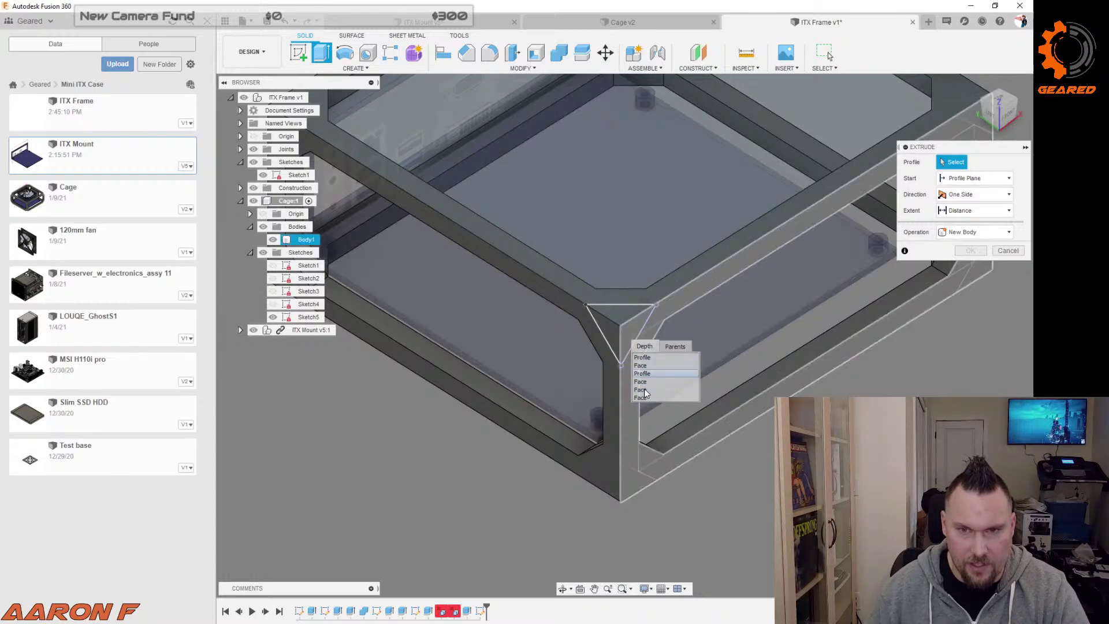
left_click(642, 373)
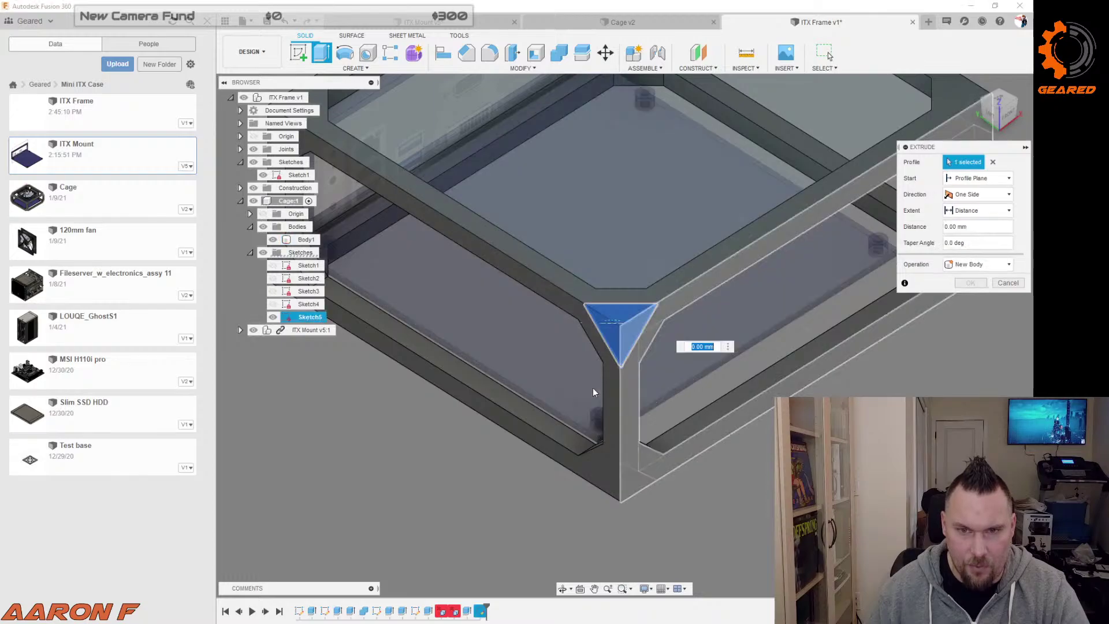
middle_click_drag(643, 374, 640, 387, "shift")
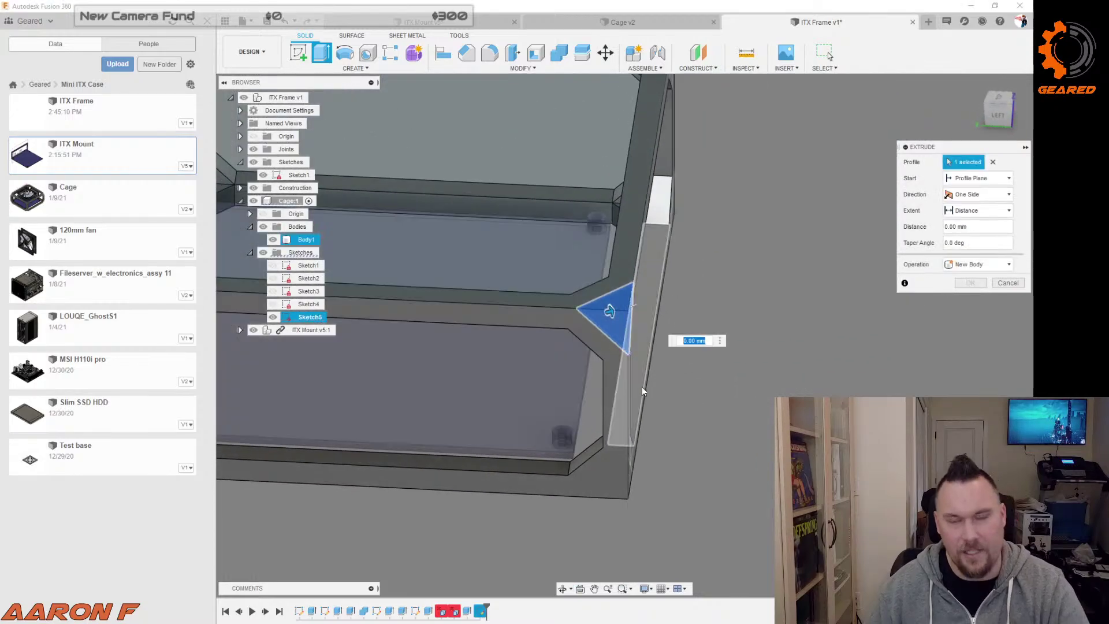
type("125")
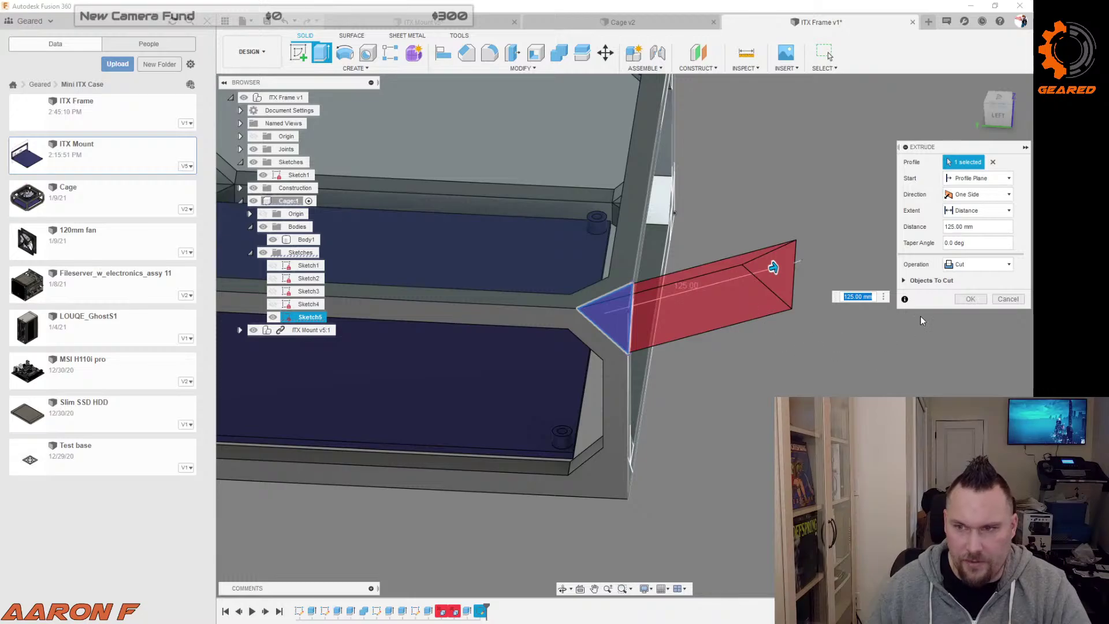
left_click(960, 298)
middle_click_drag(812, 332, 785, 299, "shift")
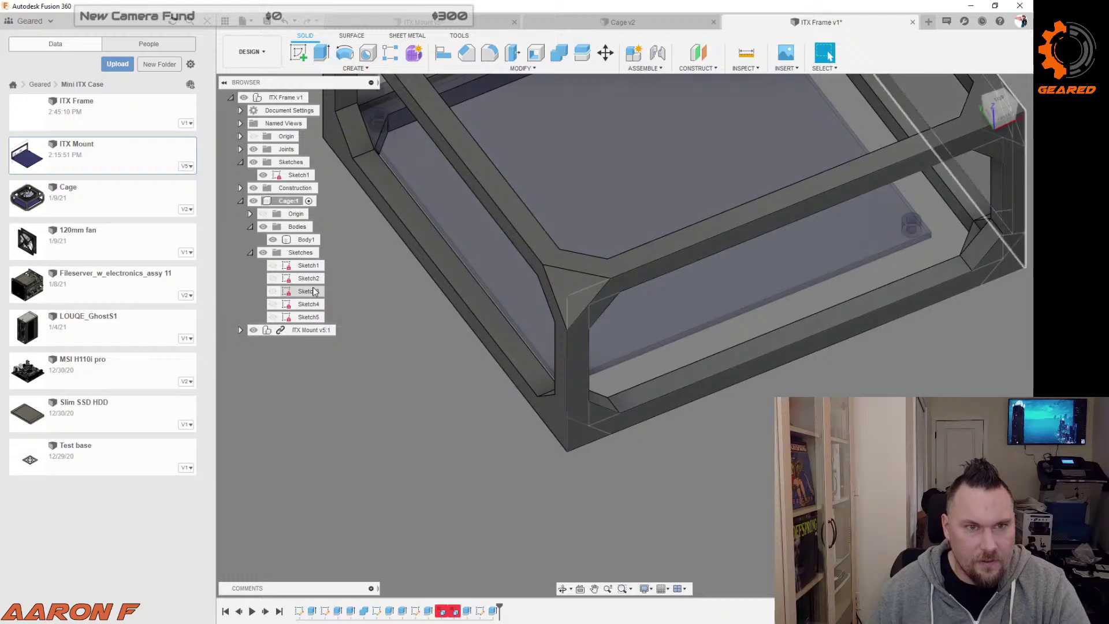
Step: Hide the top-level Sketch1 and inspect the cut corner of the cage
left_click(263, 175)
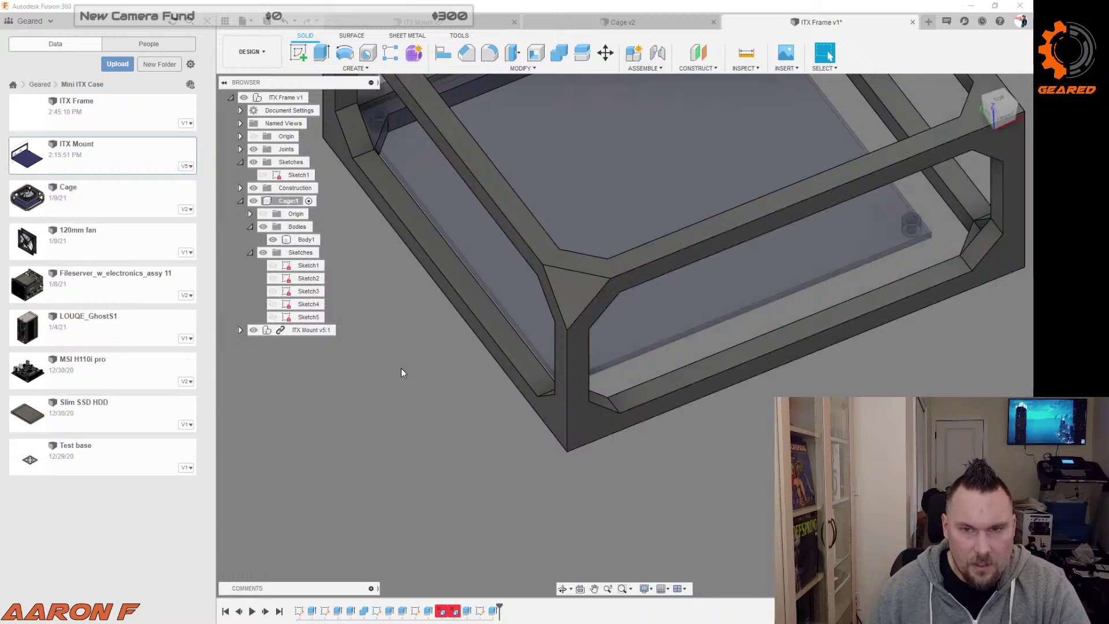
scroll(401, 369, "down", 5)
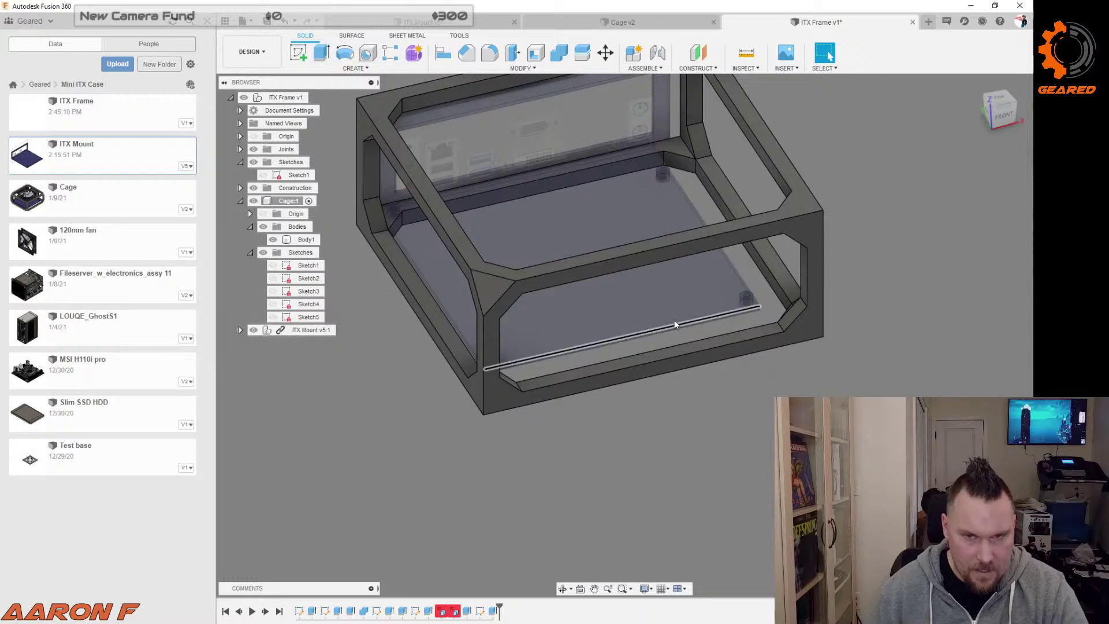
middle_click_drag(730, 341, 867, 341, "shift")
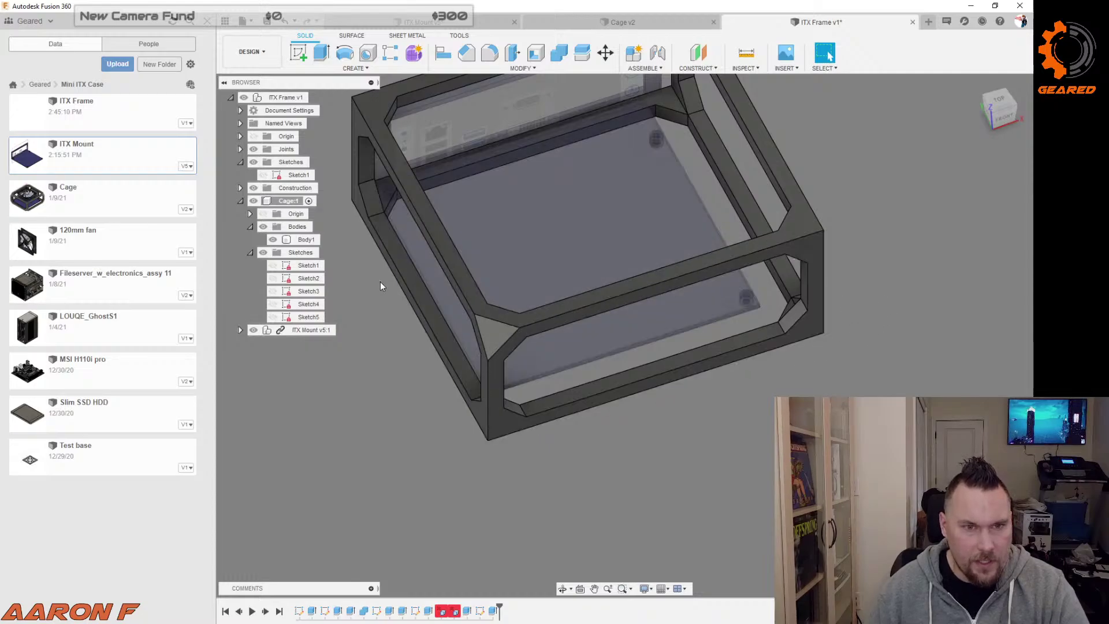
Step: Show the cage's Sketch5 and reopen it for editing
left_click(276, 318)
scroll(511, 332, "down", 3)
middle_click_drag(700, 184, 694, 206, "shift")
scroll(503, 232, "up", 3)
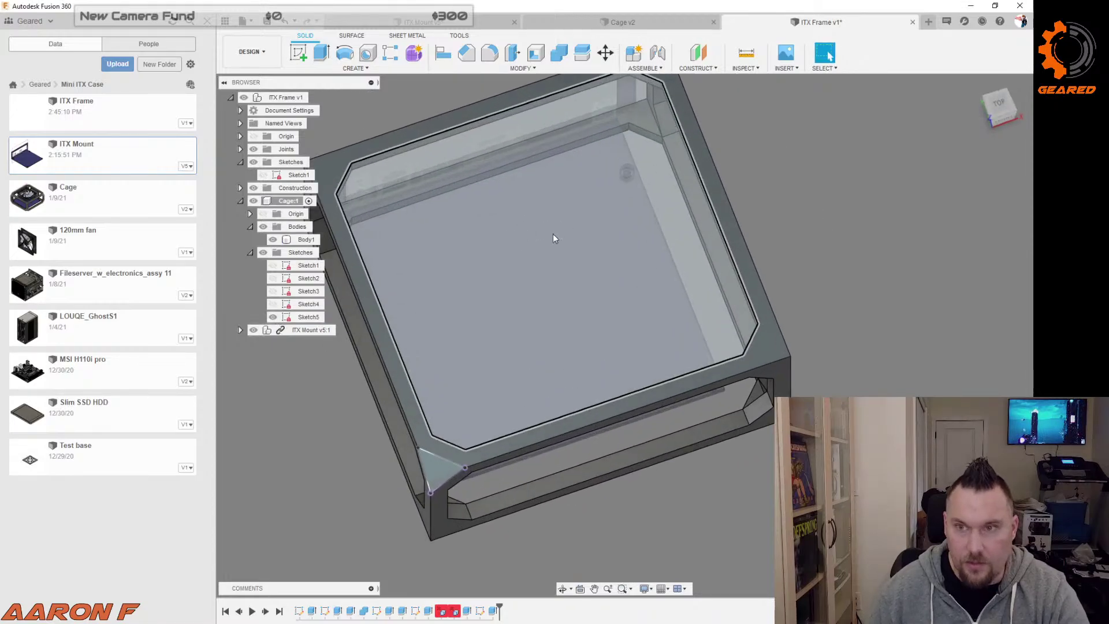
right_click(303, 317)
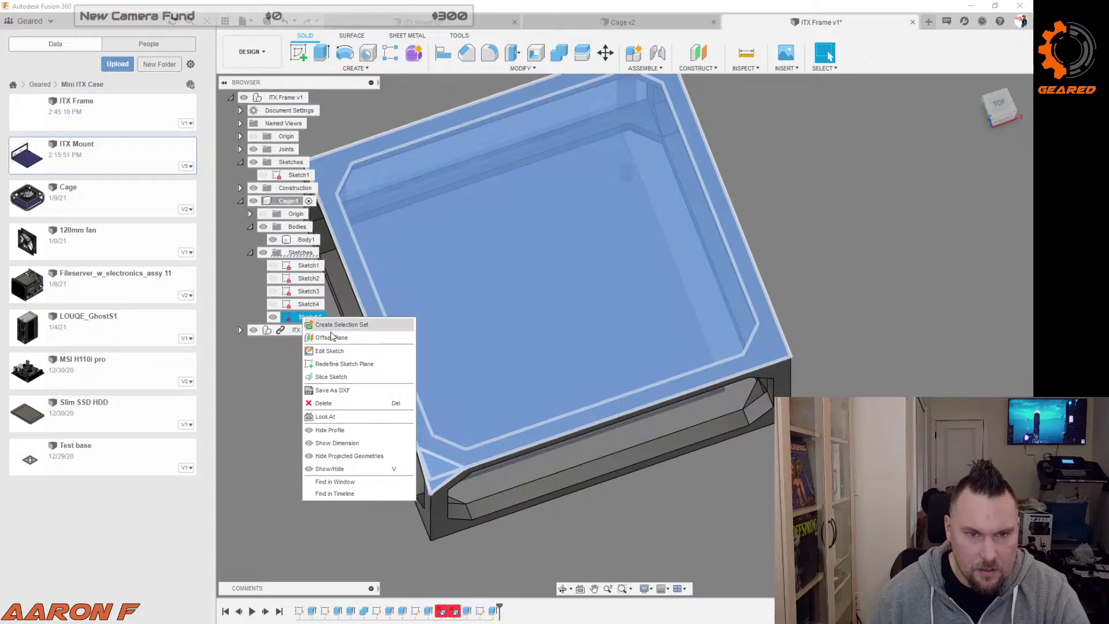
left_click(372, 351)
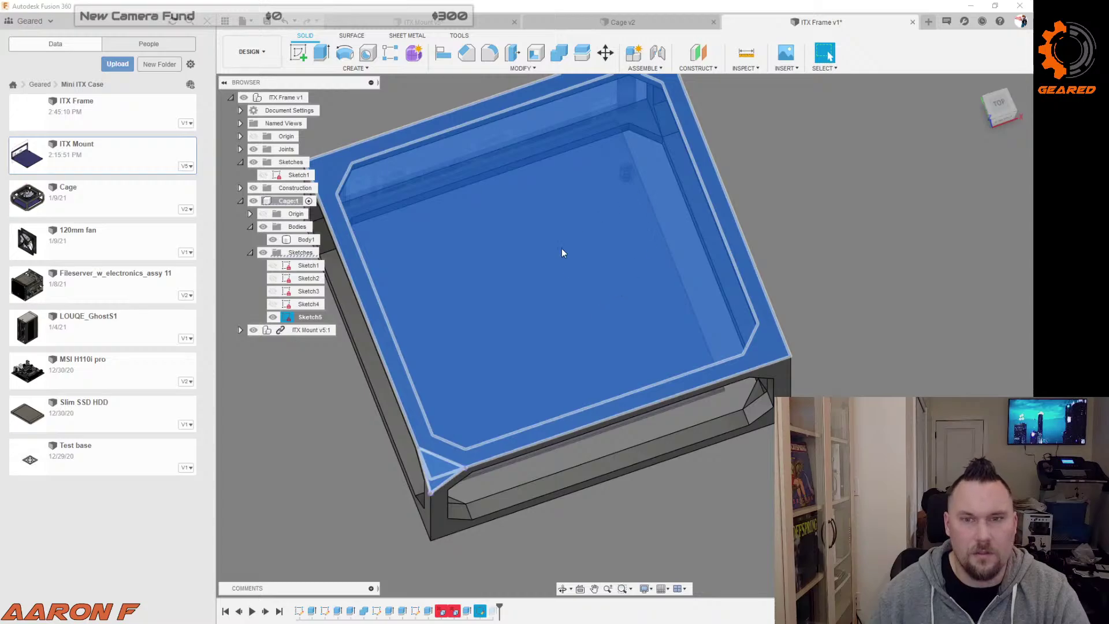
Step: Sketch a line across the upper opening between the midpoints of its two opposite side edges
key("l")
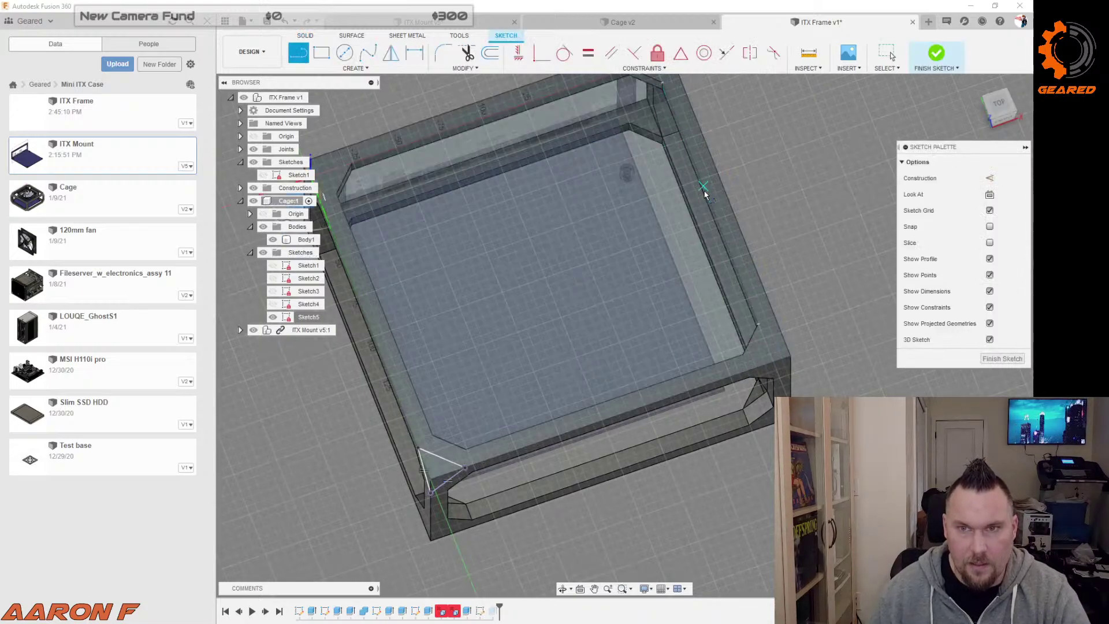
middle_click_drag(711, 209, 723, 236, "shift")
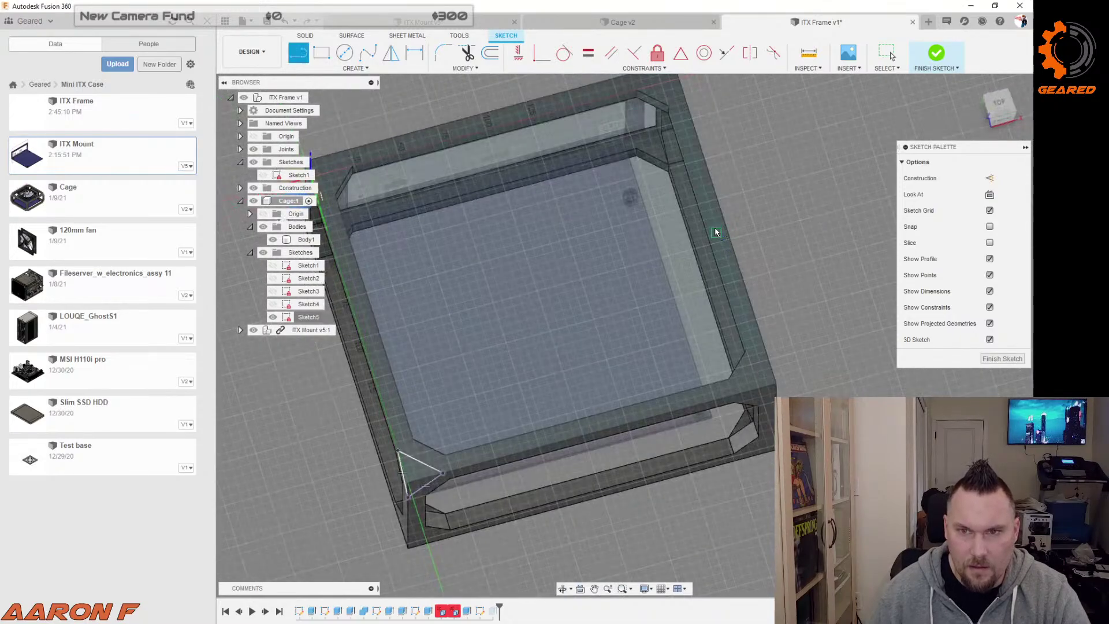
scroll(715, 232, "up", 5)
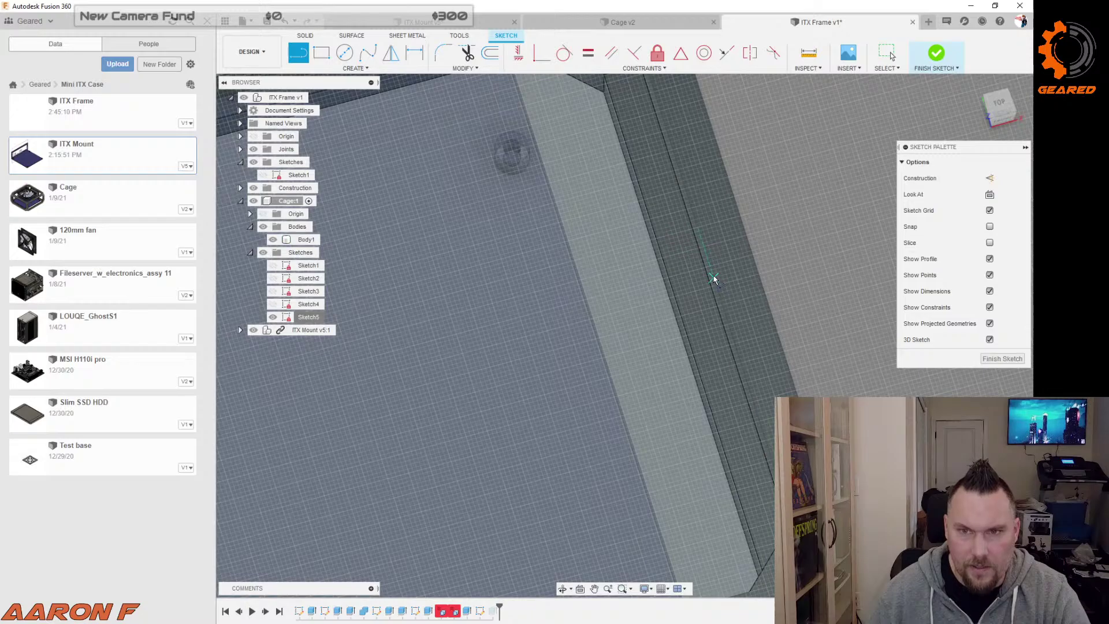
left_click(699, 229)
scroll(699, 229, "down", 5)
scroll(474, 317, "down", 2)
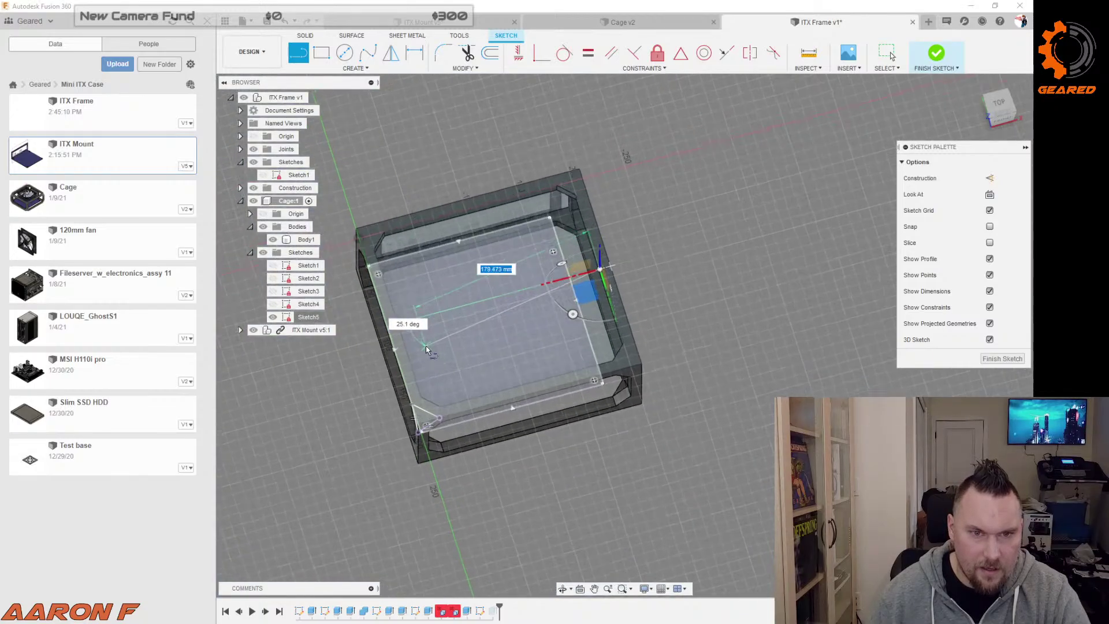
scroll(370, 335, "up", 4)
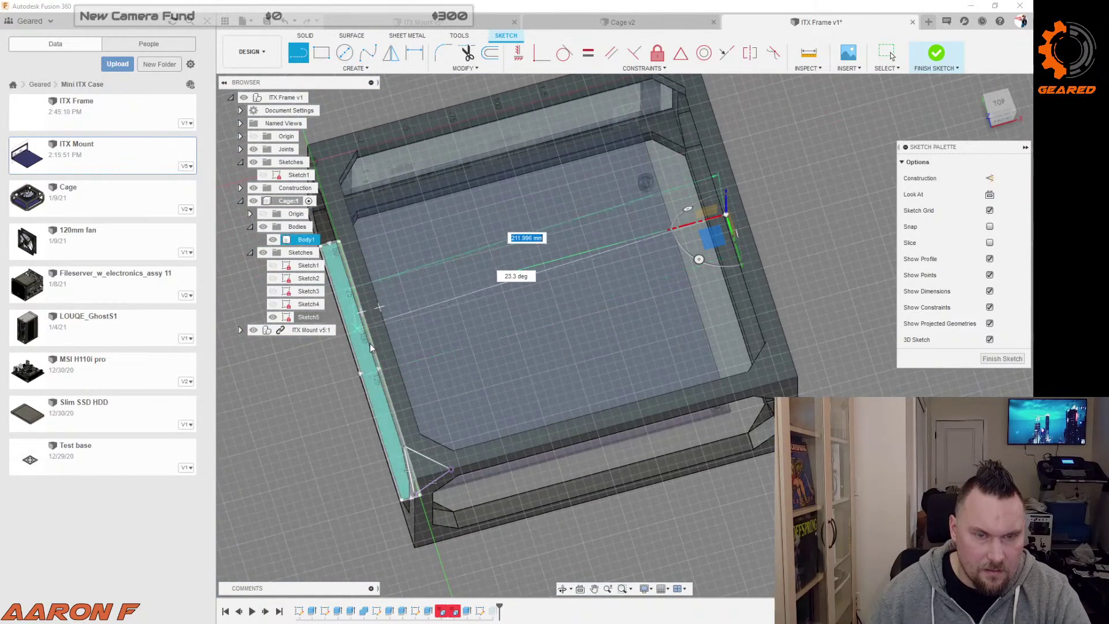
middle_click_drag(369, 344, 436, 266, "shift")
scroll(468, 214, "down", 2)
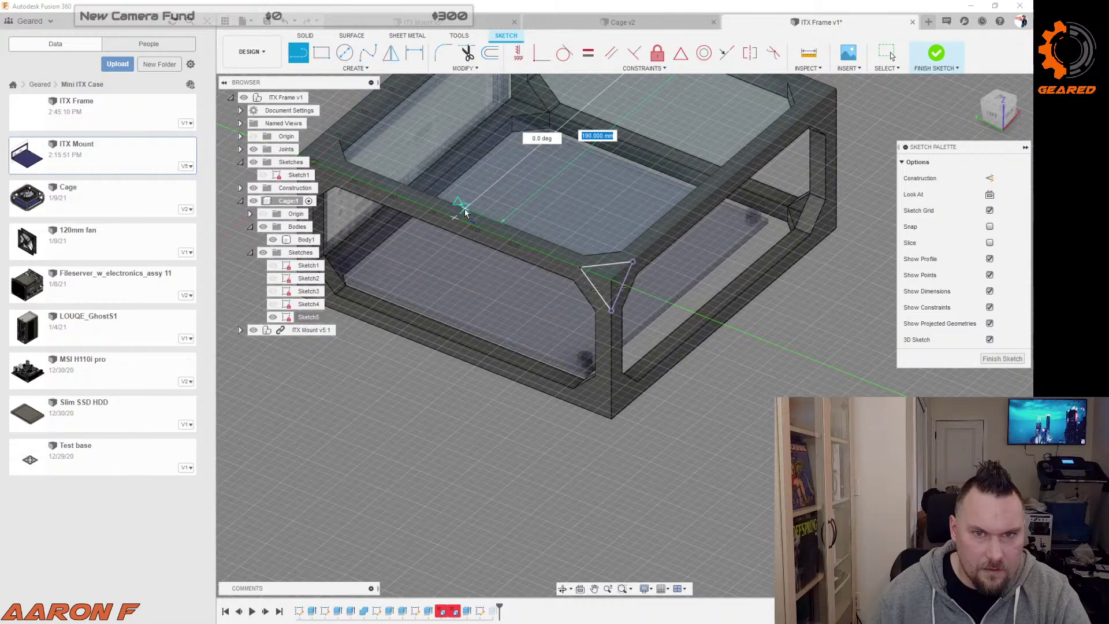
left_click(467, 212)
scroll(708, 367, "down", 3)
middle_click_drag(705, 363, 675, 362, "shift")
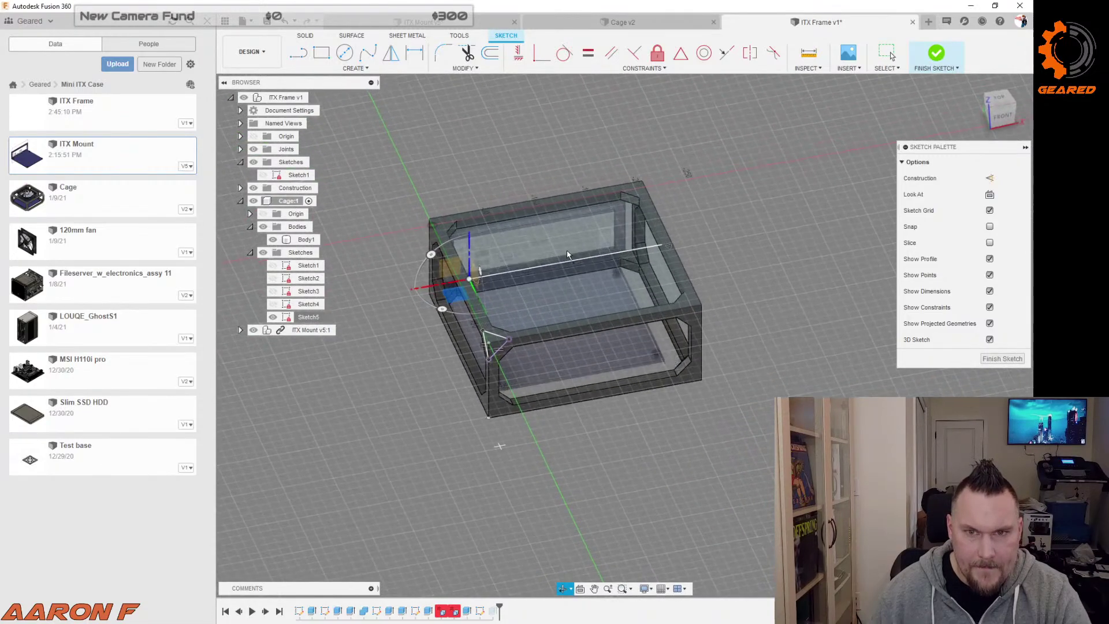
Step: Sketch a short vertical line up from the midpoint of the line across the opening, and finish the sketch
key("l")
scroll(546, 281, "up", 5)
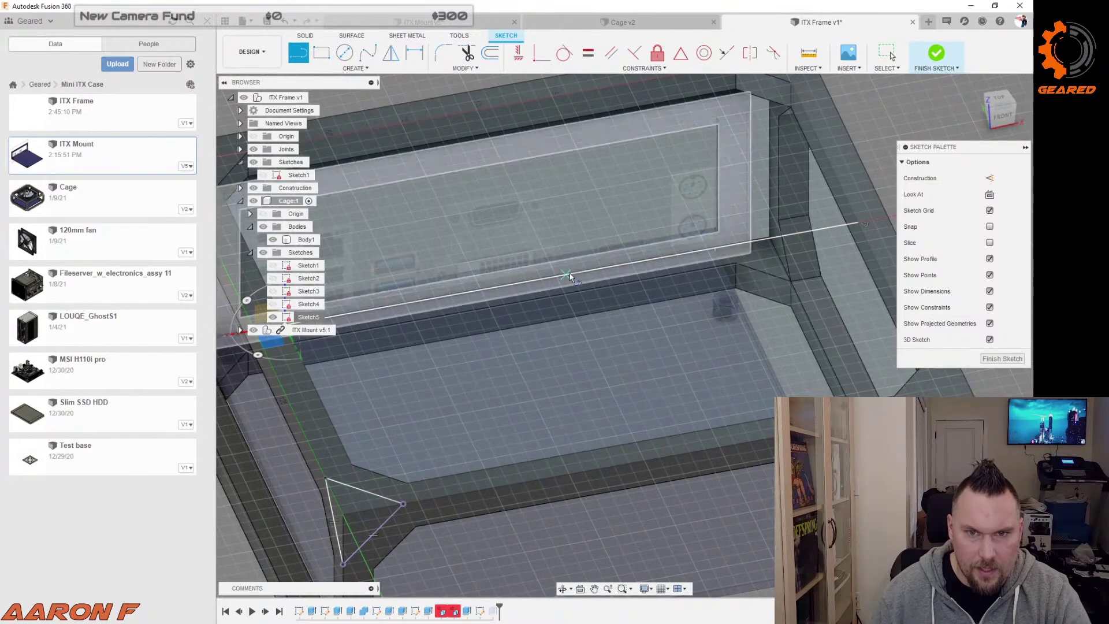
left_click(572, 275)
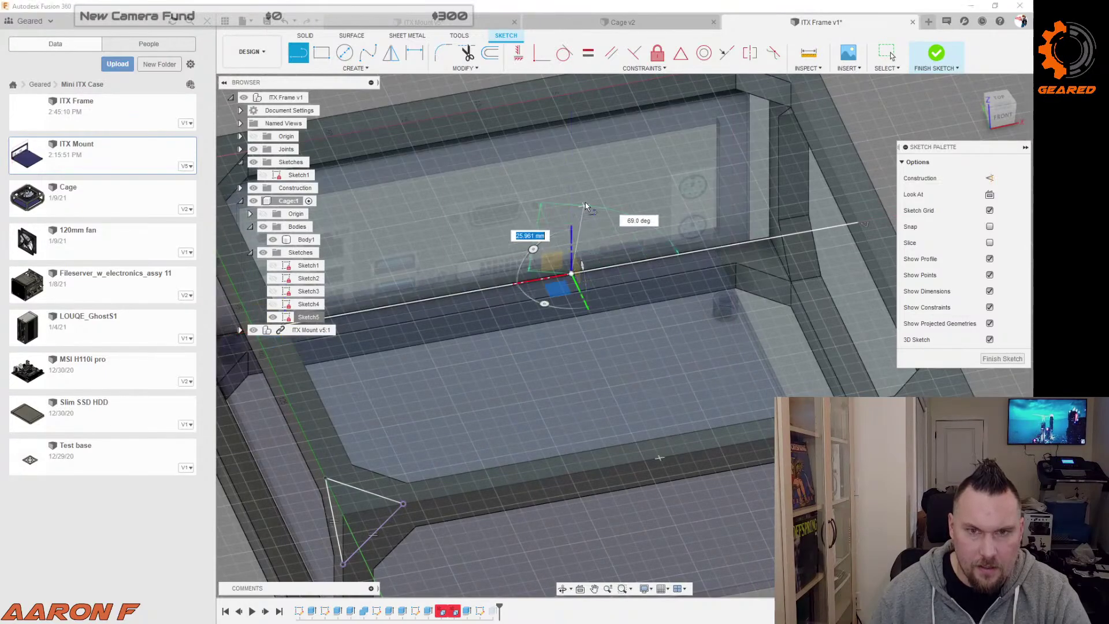
left_click(570, 232)
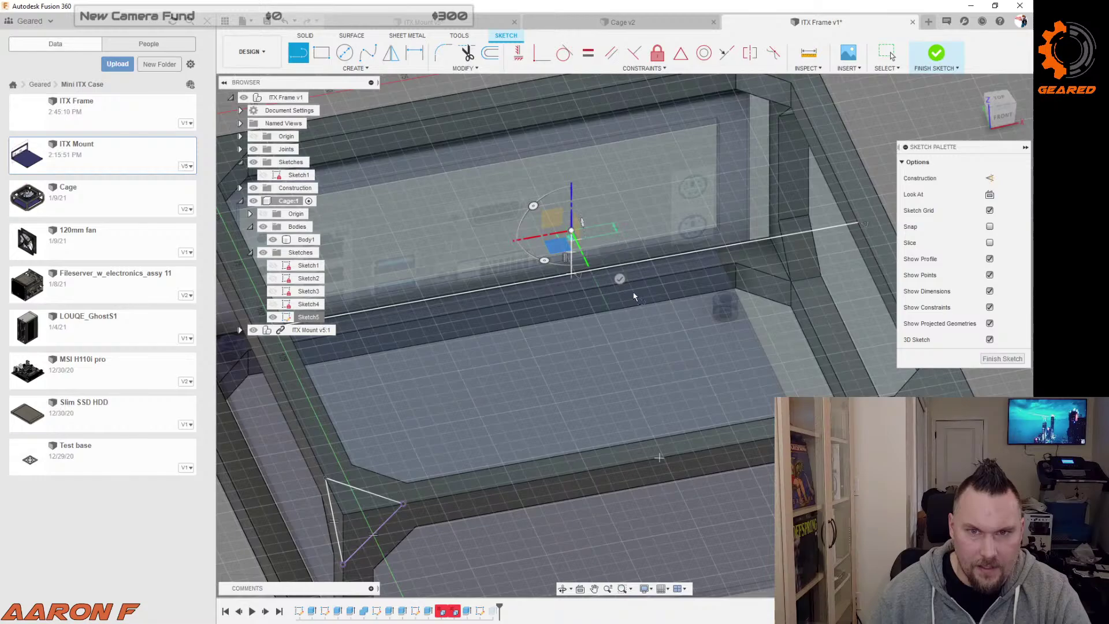
left_click(993, 360)
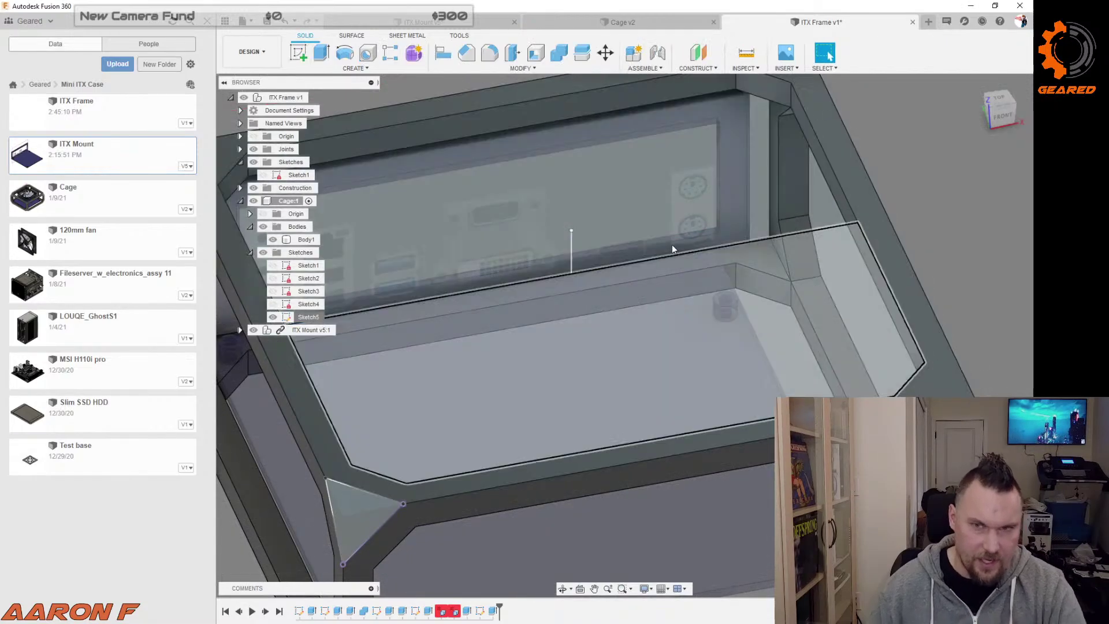
scroll(597, 262, "down", 5)
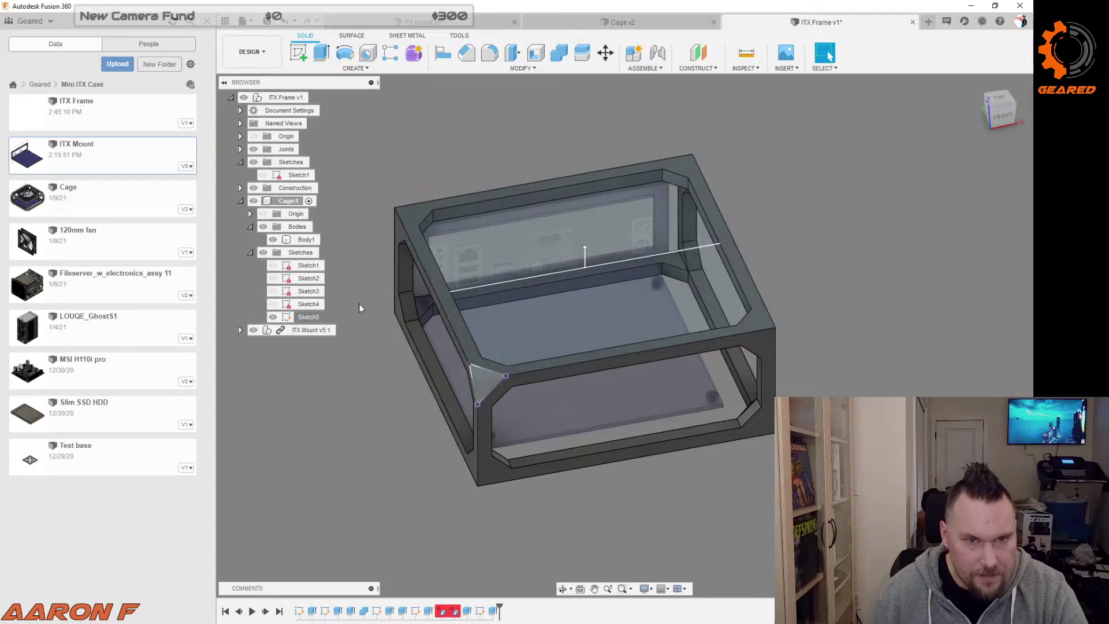
Step: Circular-pattern the triangular cut corner face around the short vertical centre line of Sketch5, full circle with a quantity of 4
left_click(273, 318)
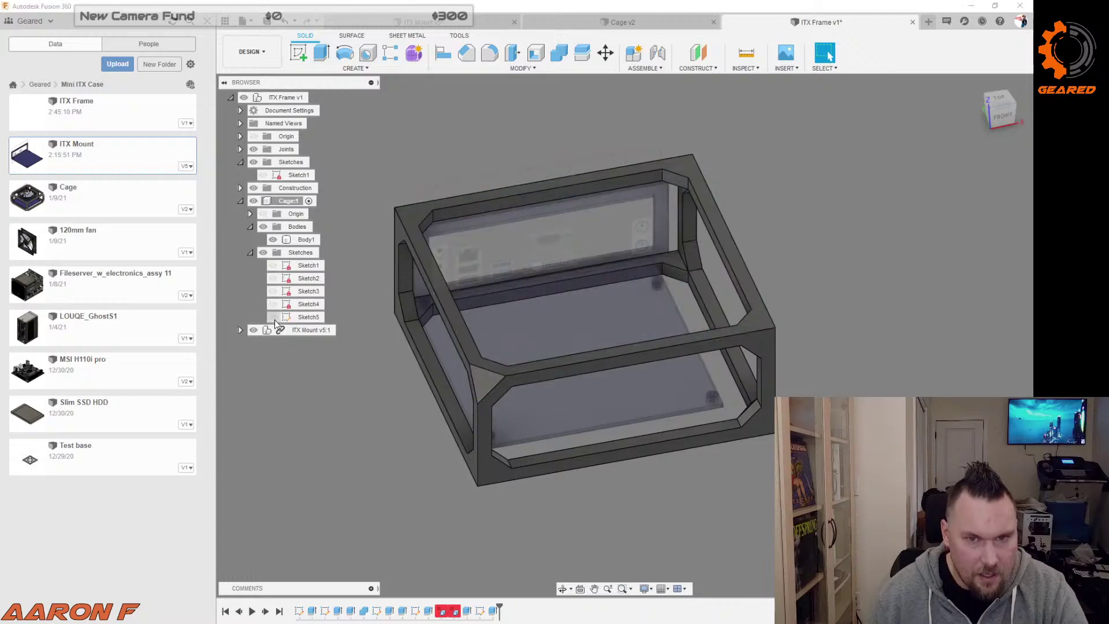
left_click(486, 370)
left_click(362, 69)
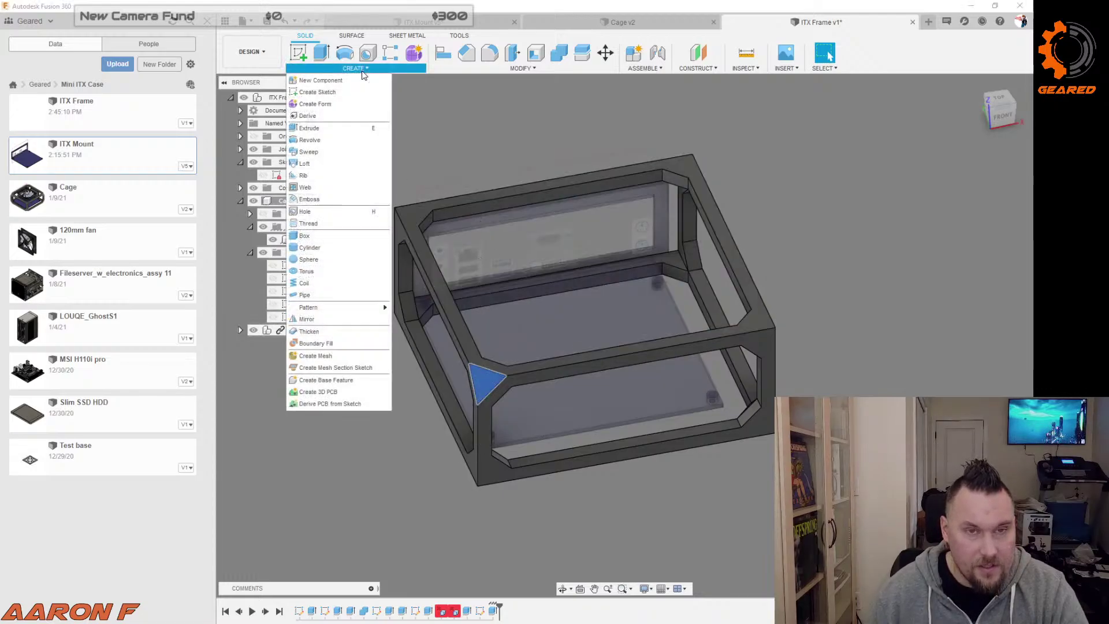
mouse_move(331, 311)
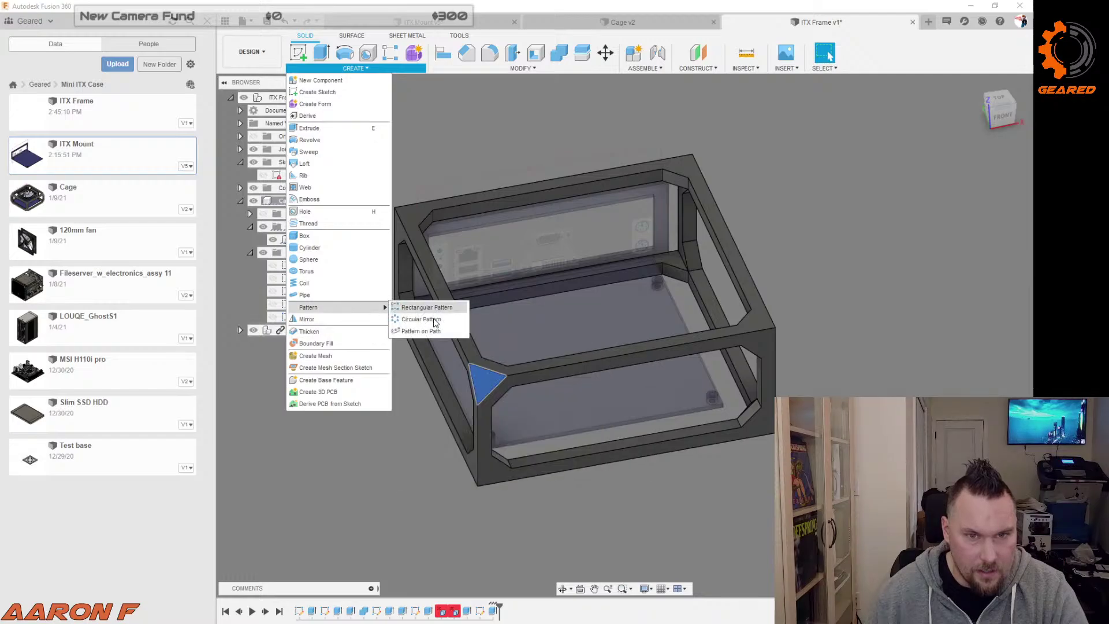
left_click(431, 322)
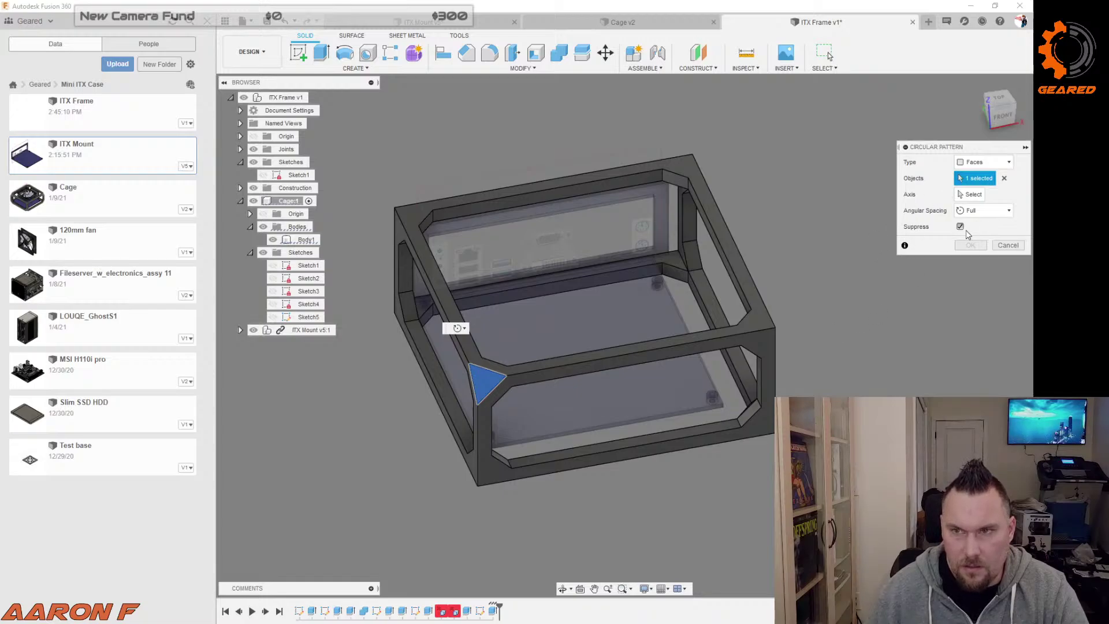
left_click(980, 195)
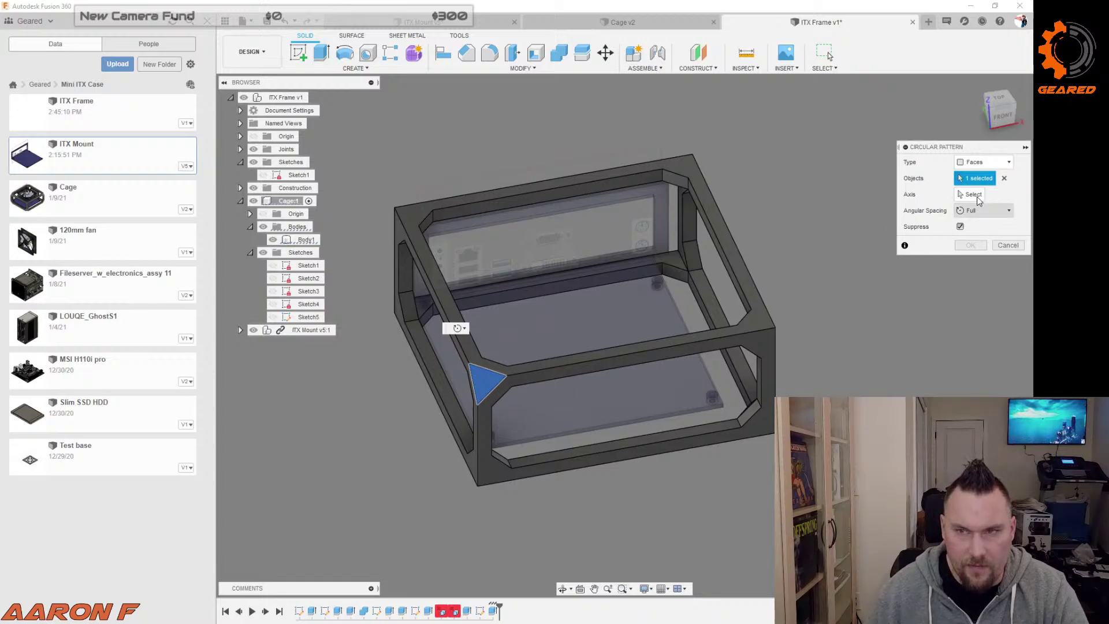
left_click(274, 319)
left_click(586, 258)
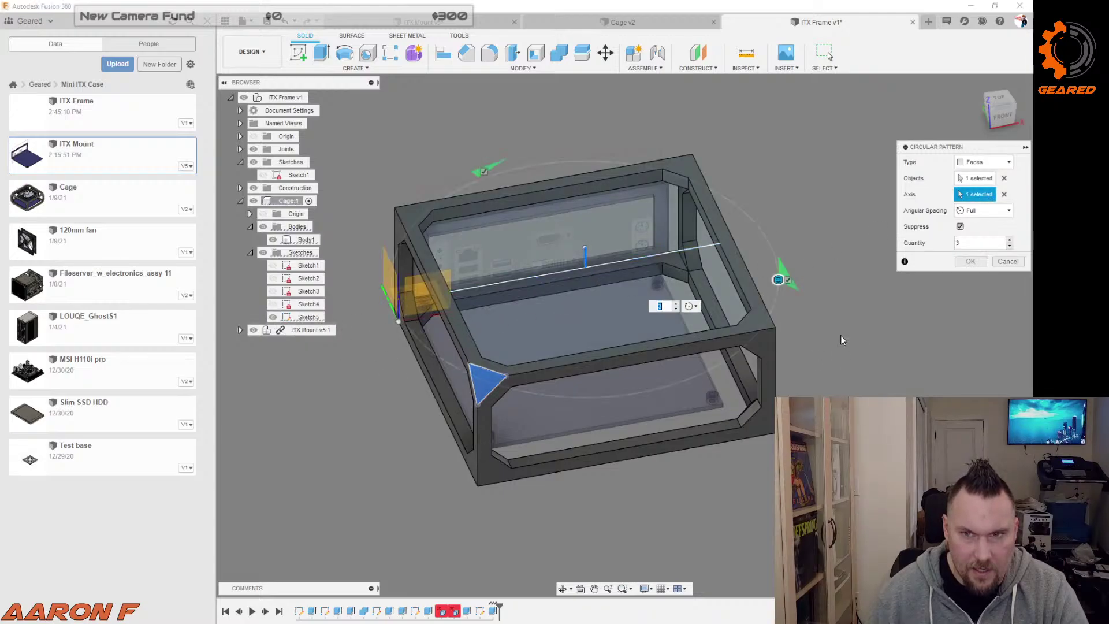
left_click(1009, 240)
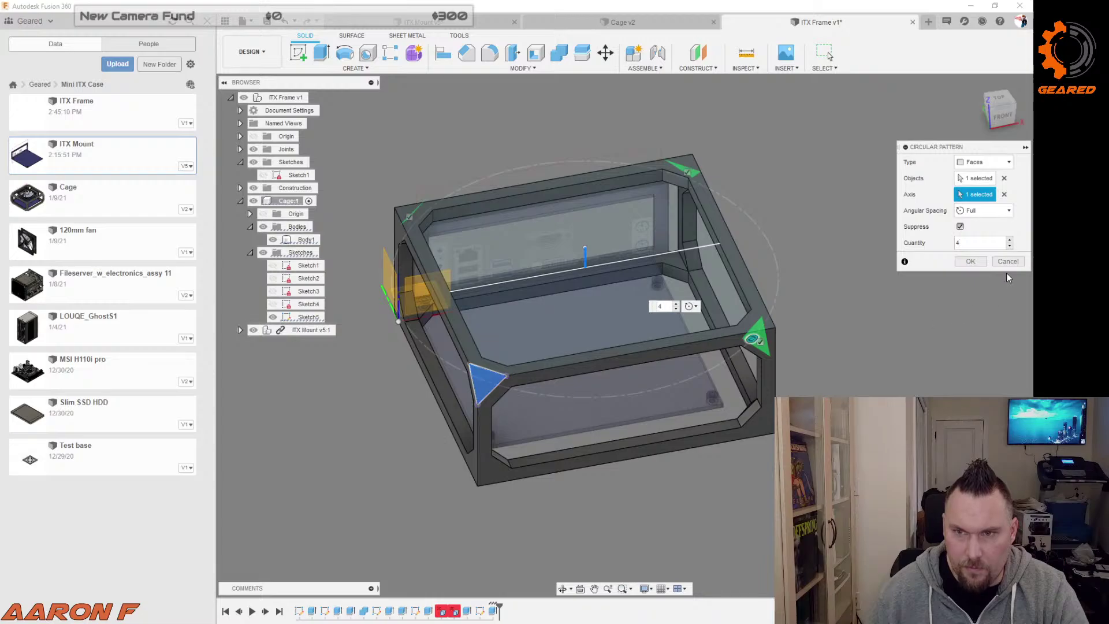
left_click(971, 261)
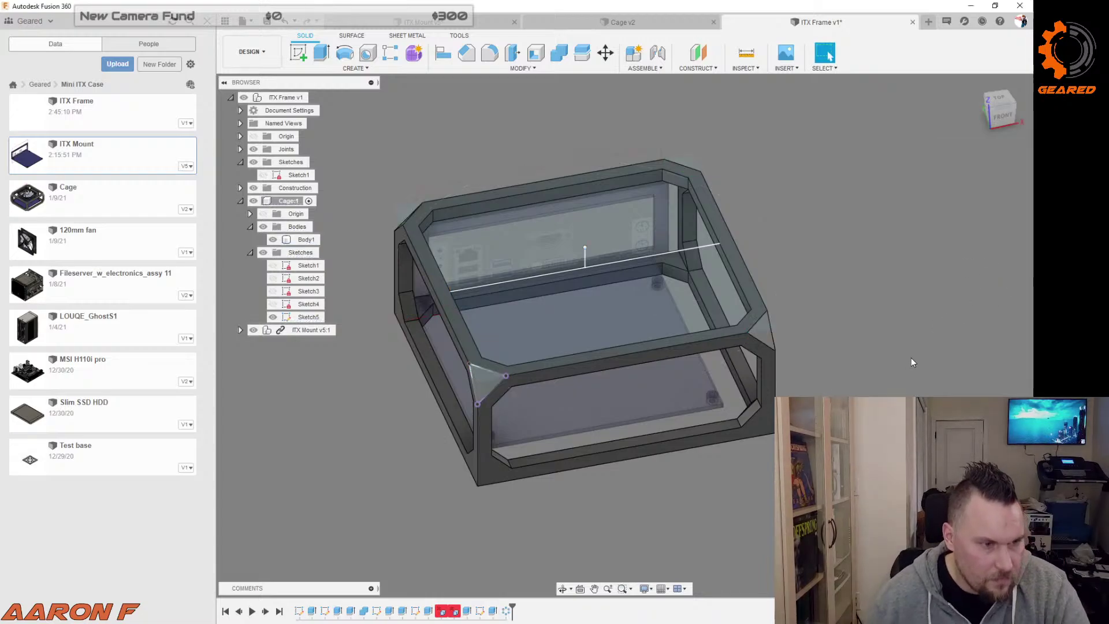
middle_click_drag(911, 358, 881, 343, "shift")
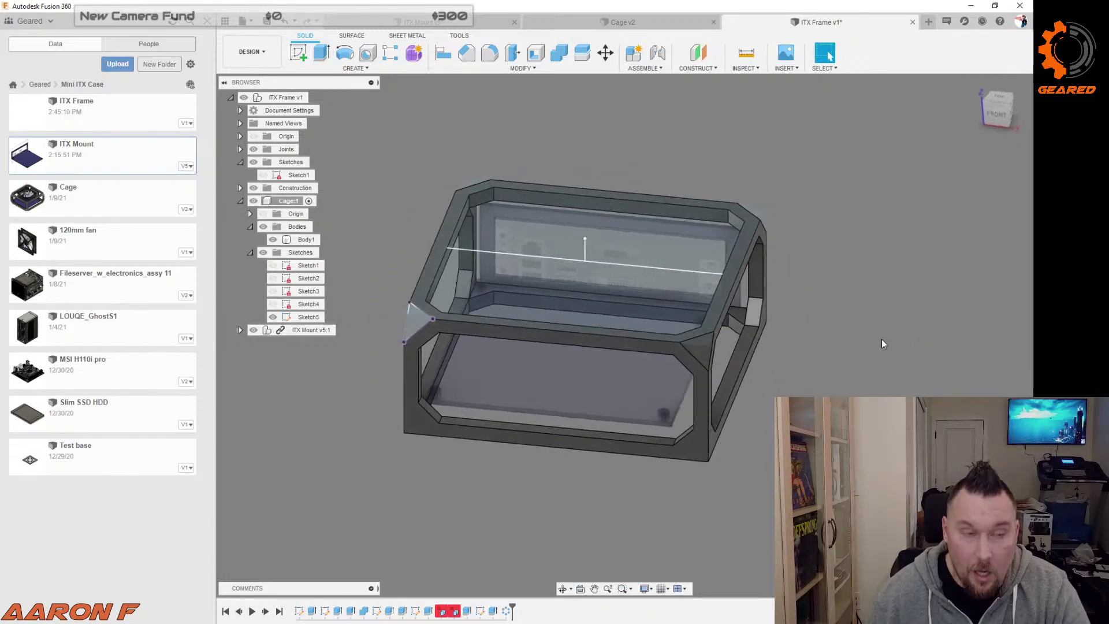
Step: Switch to the Cage v2 design and examine its chamfered corners and side frame faces from several angles
left_click(632, 24)
scroll(716, 246, "down", 8)
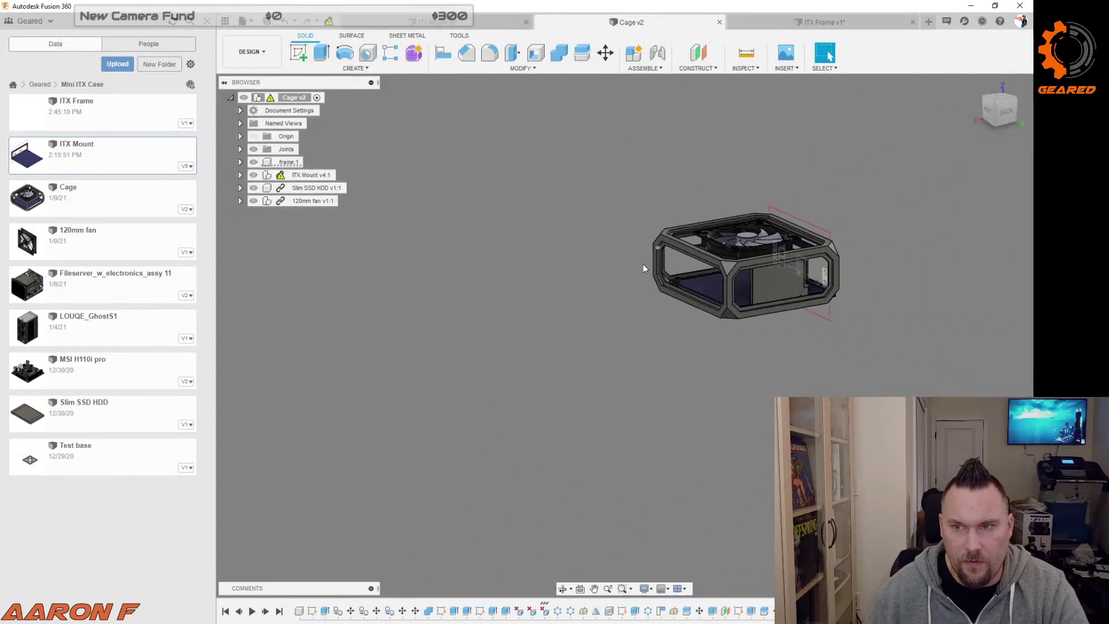
scroll(643, 264, "up", 5)
scroll(732, 252, "down", 3)
scroll(716, 226, "up", 3)
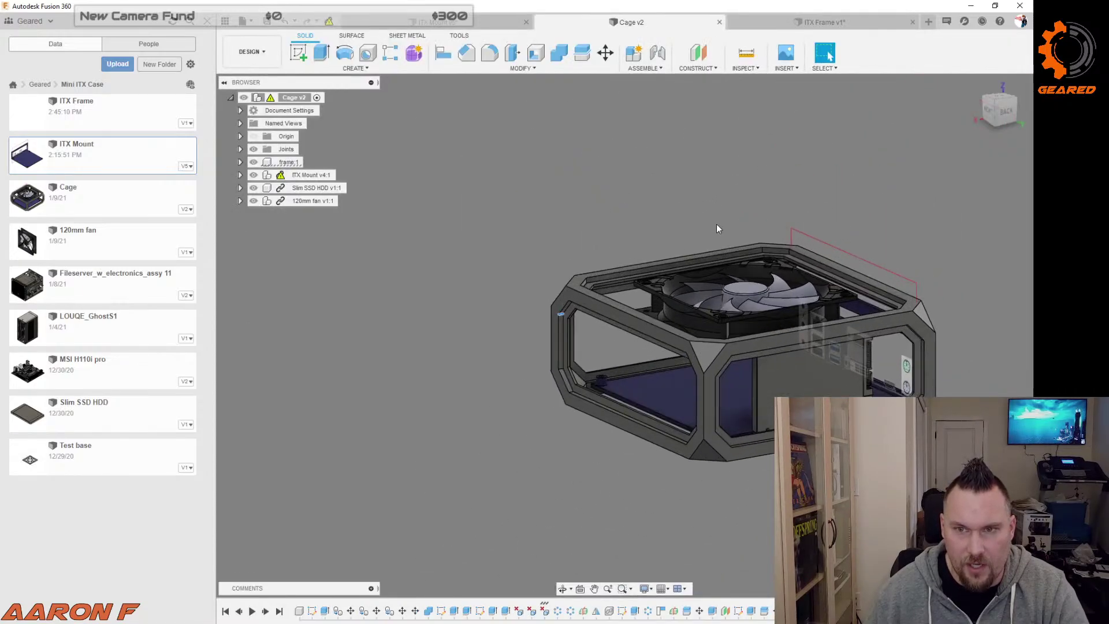
middle_click_drag(751, 299, 633, 273)
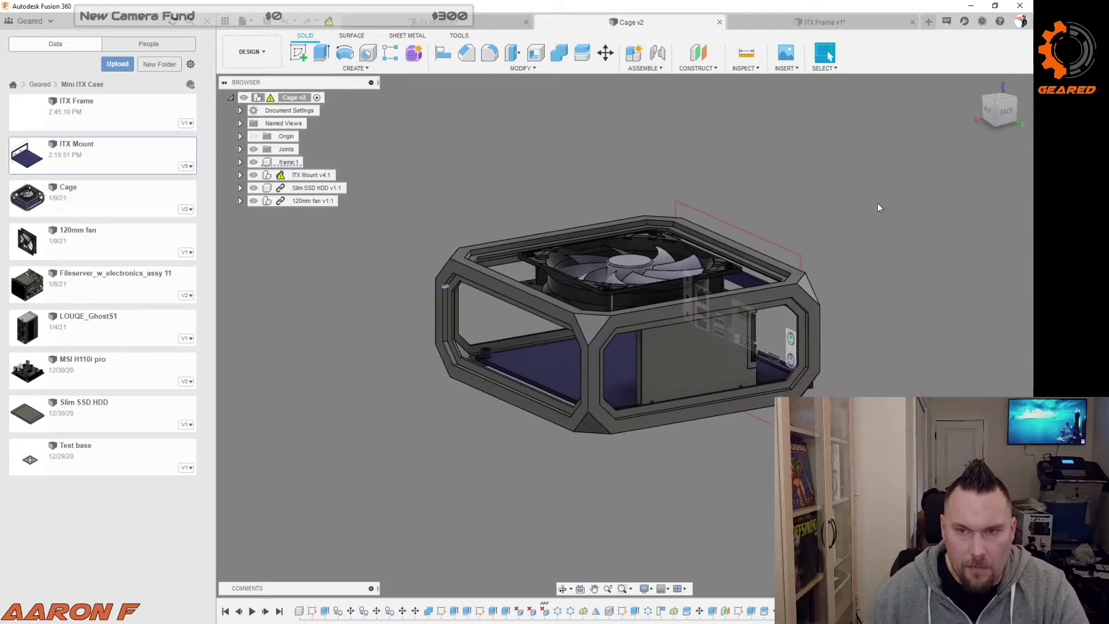
middle_click_drag(606, 178, 727, 215, "shift")
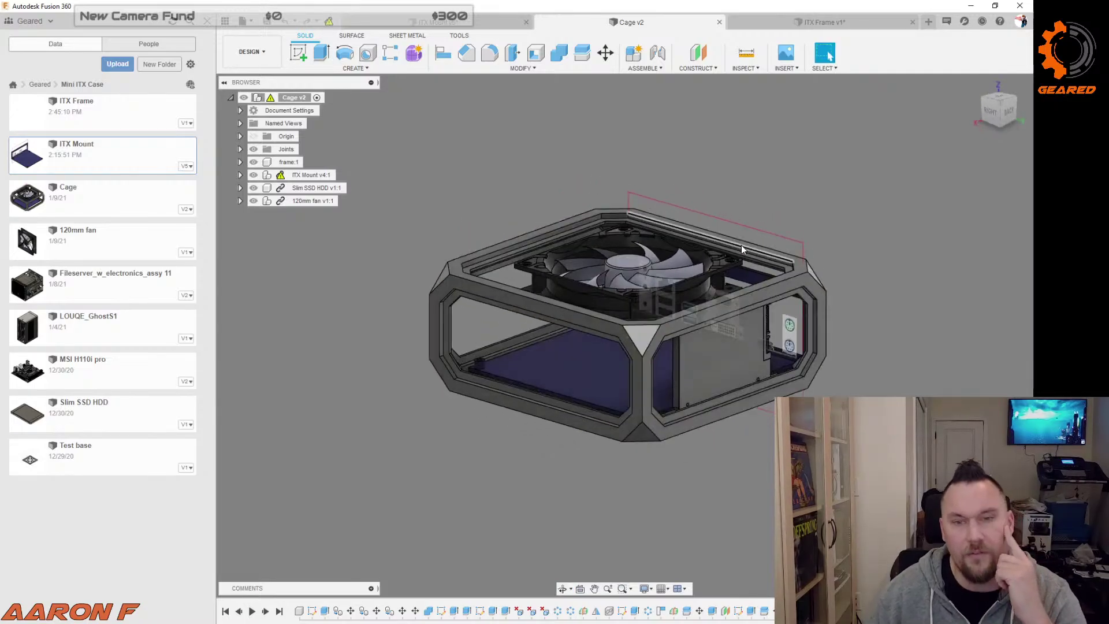
middle_click_drag(809, 254, 667, 297, "shift")
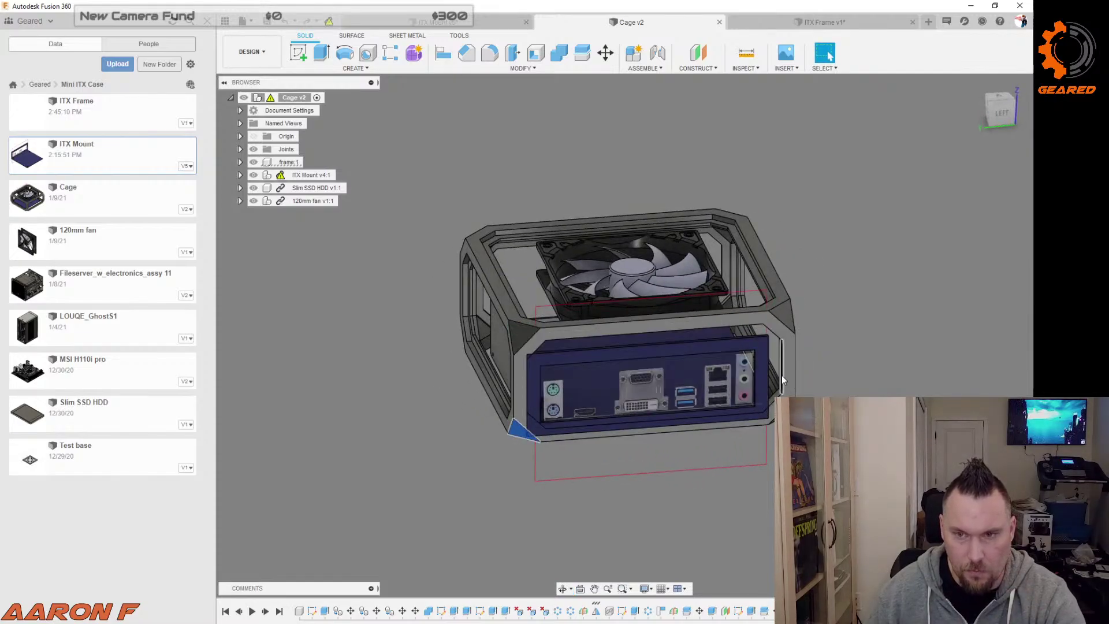
middle_click_drag(503, 378, 667, 353, "shift")
middle_click_drag(567, 348, 649, 353, "shift")
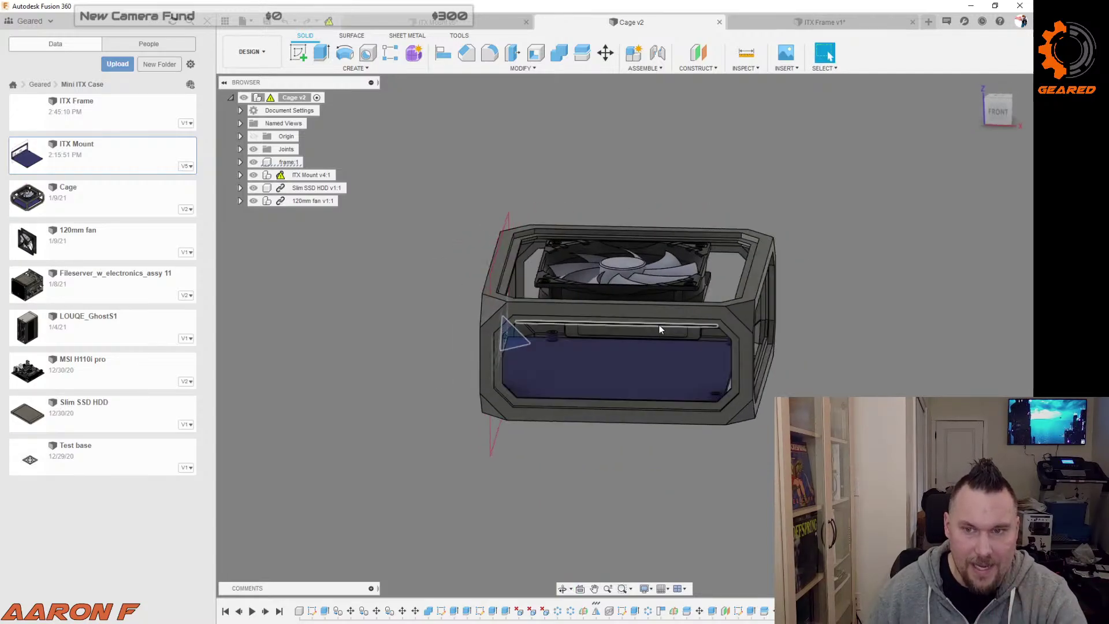
left_click(671, 311)
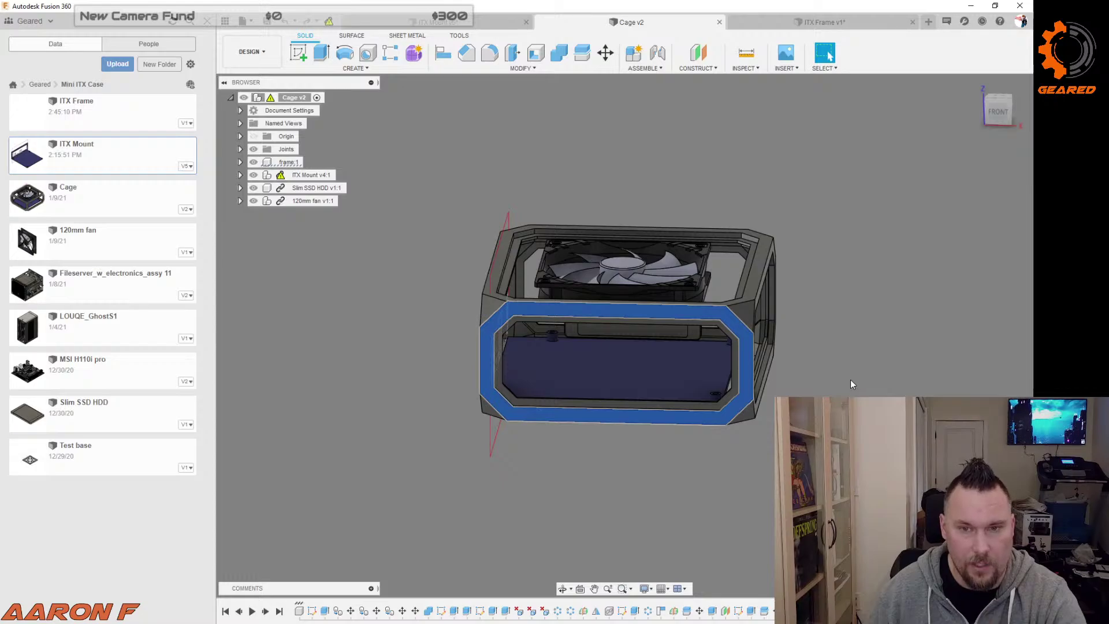
middle_click_drag(850, 384, 741, 358, "shift")
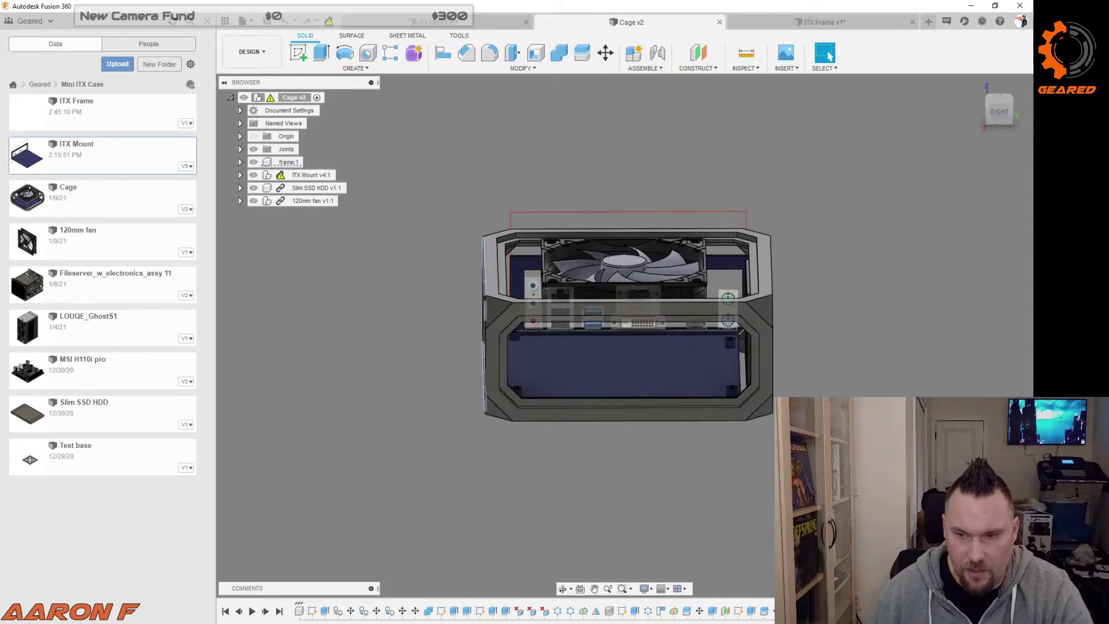
Step: View the shockwave_s_head.png reference image, minimize it, and examine the Cage v2 frame again
left_click_drag(301, 153, 558, 157)
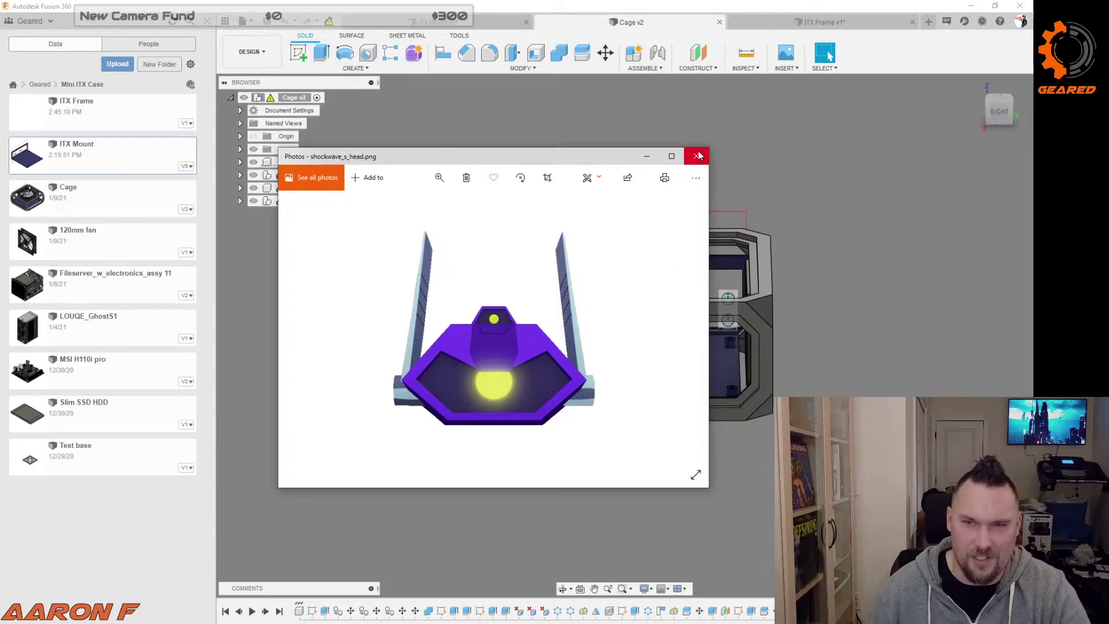
left_click(647, 156)
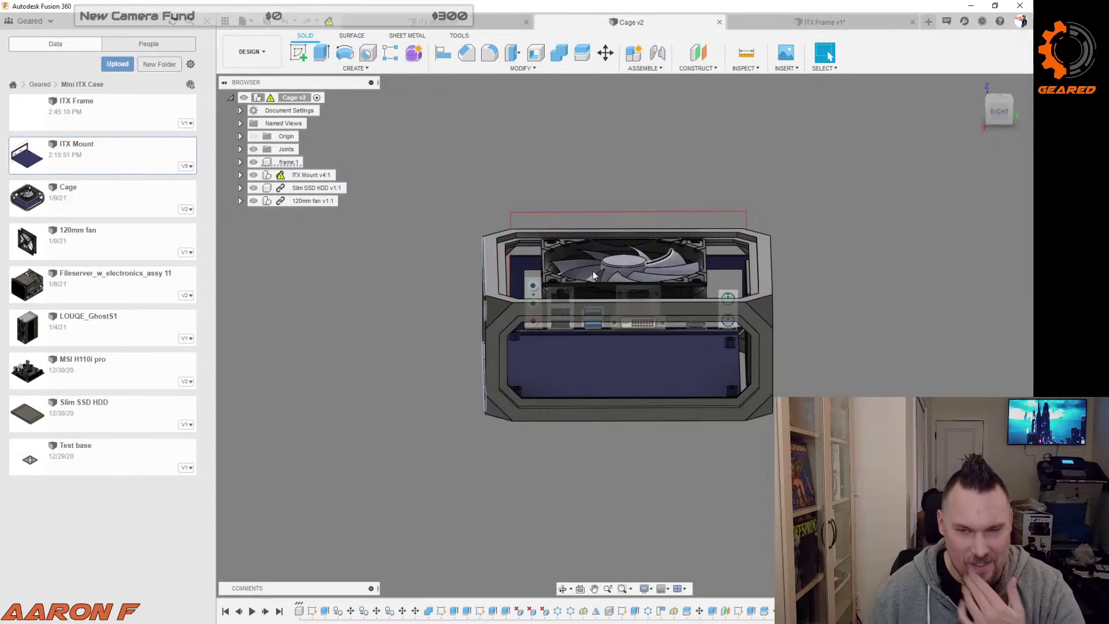
scroll(589, 270, "down", 2)
middle_click_drag(721, 222, 683, 241, "shift")
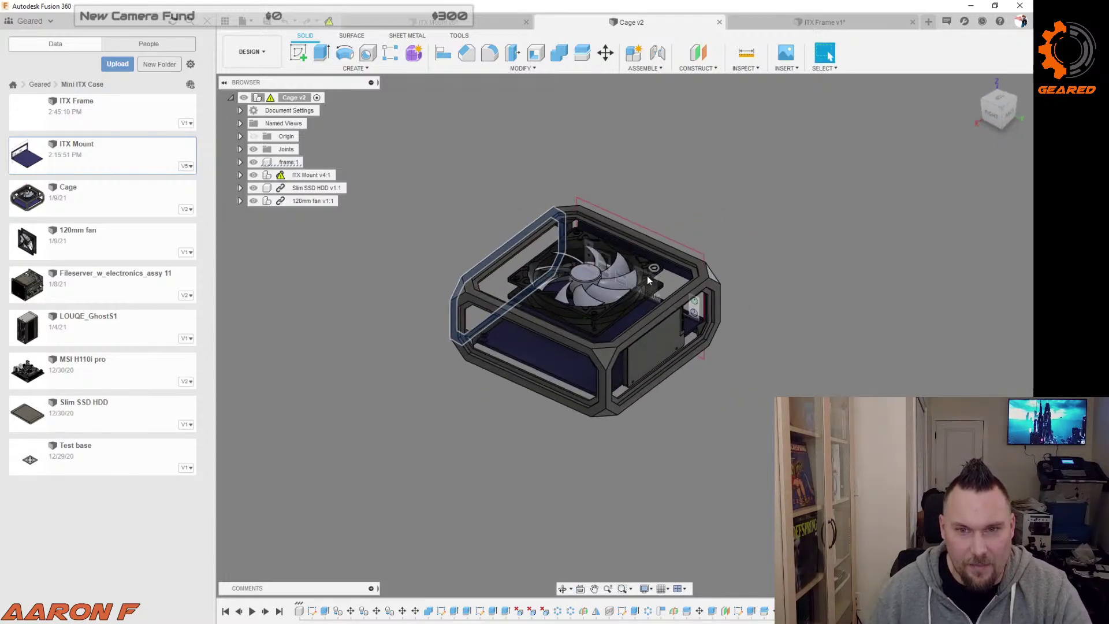
middle_click_drag(640, 333, 689, 303, "shift")
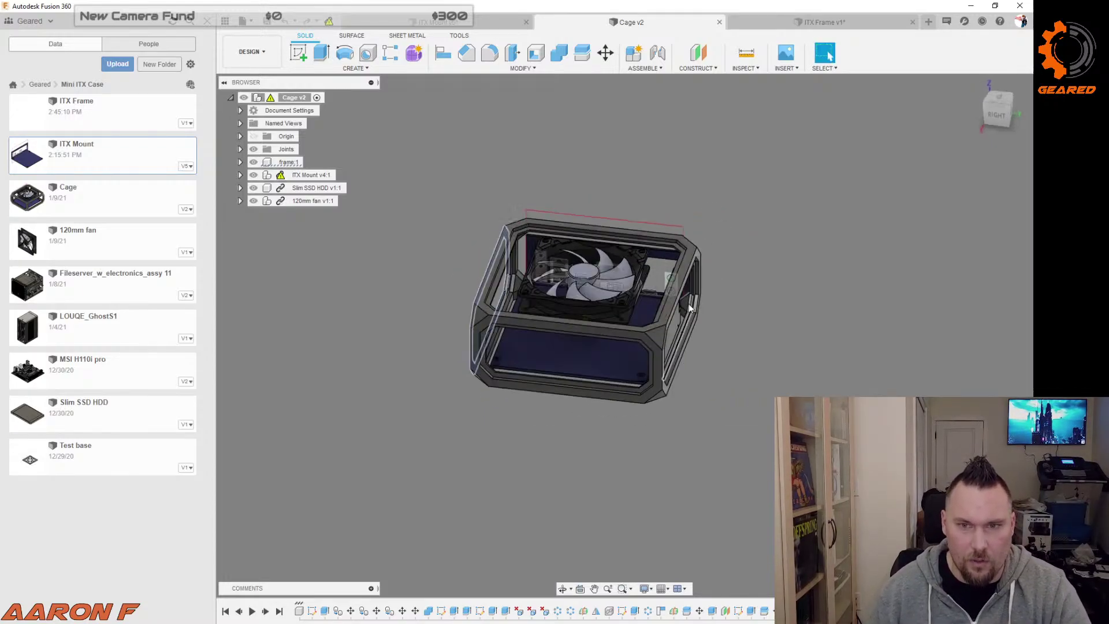
Step: Return to the ITX Frame design and hide the cage's Sketch5
left_click(757, 25)
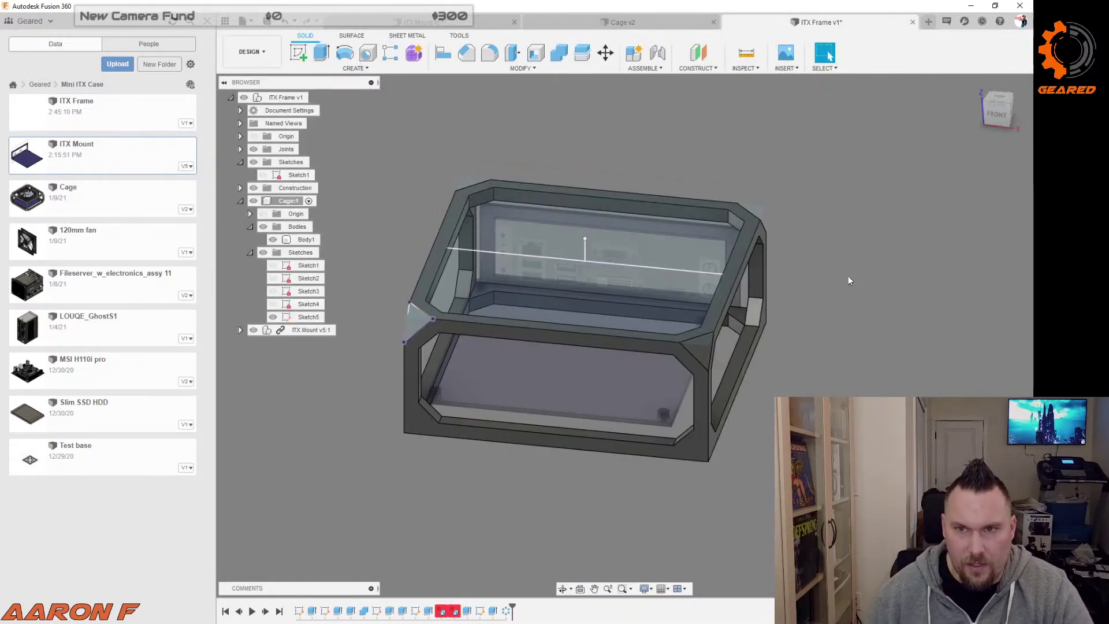
middle_click_drag(848, 281, 772, 192, "shift")
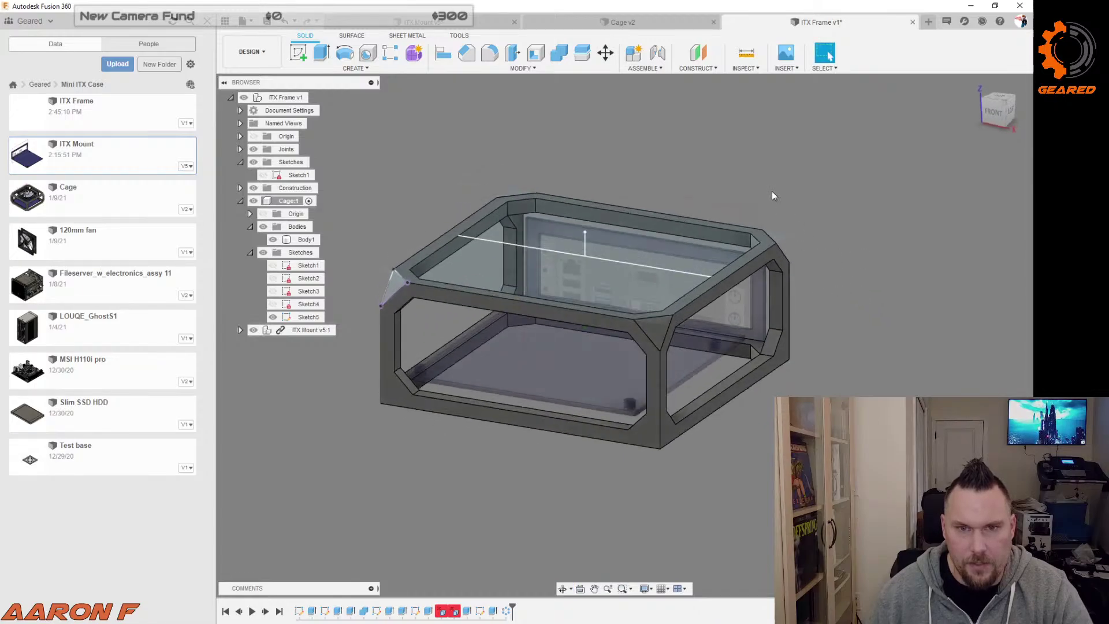
left_click(272, 317)
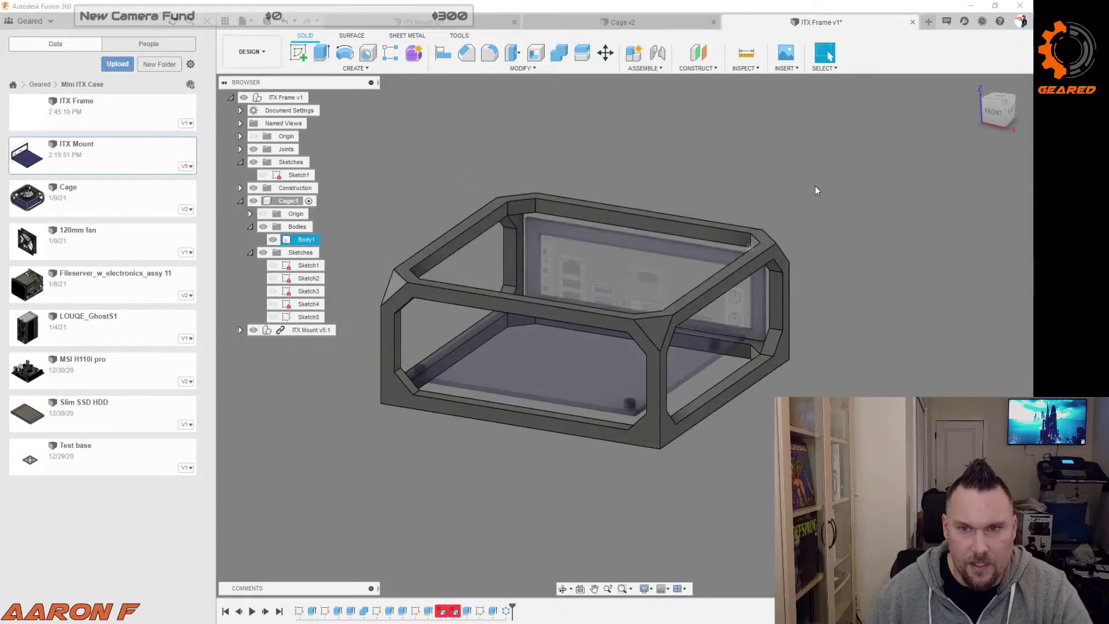
Step: Construct a midplane between the upper and lower outer faces of the cage
left_click(701, 69)
left_click(722, 115)
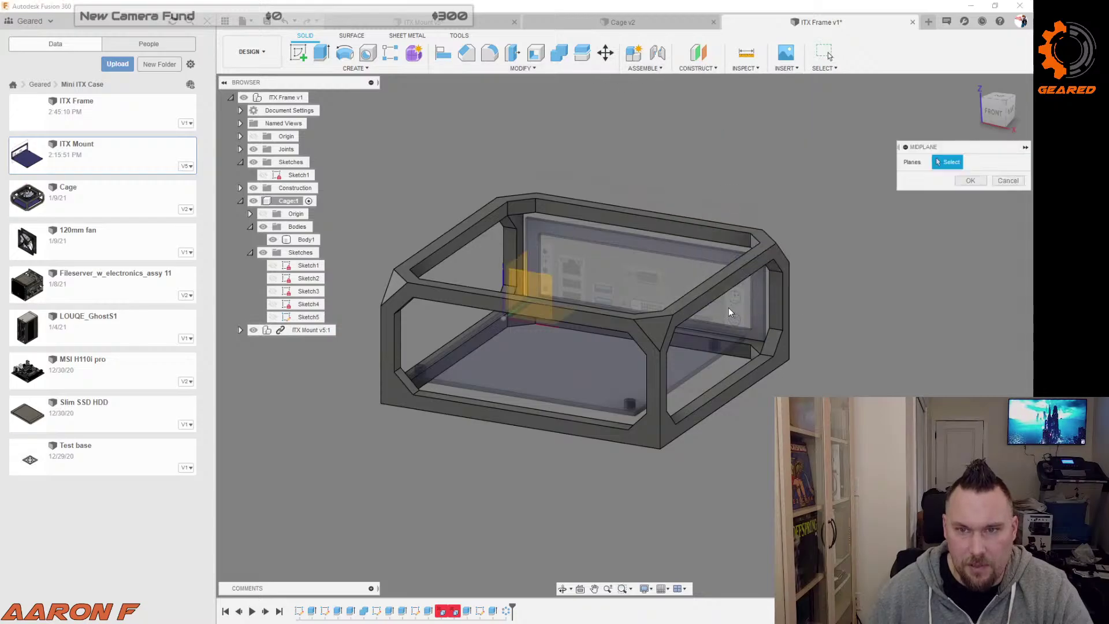
left_click(712, 287)
middle_click_drag(751, 317, 723, 327, "shift")
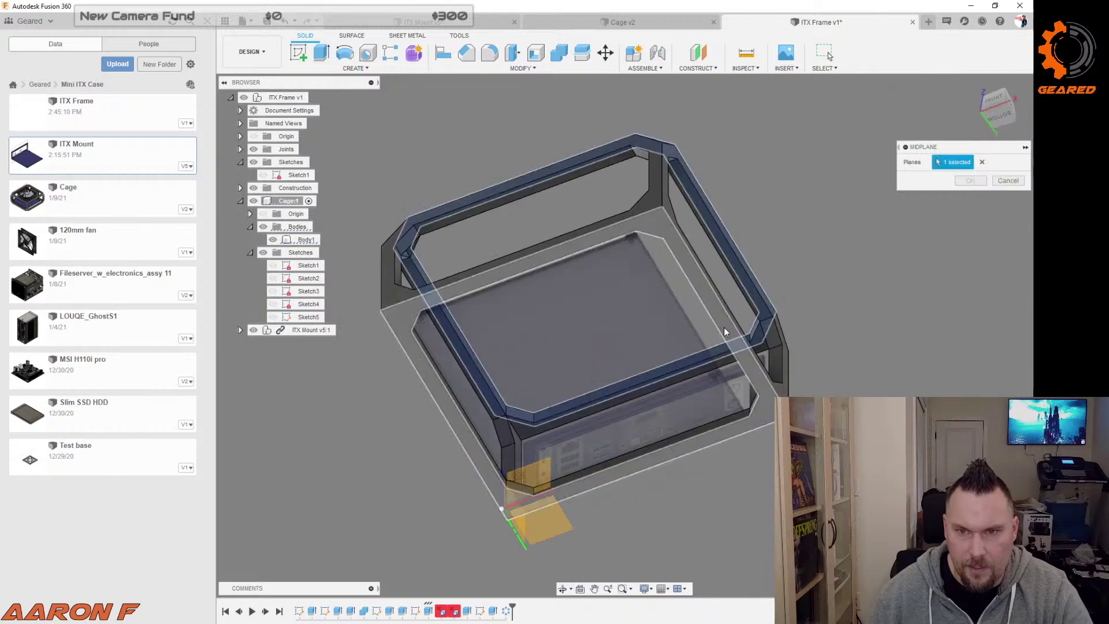
left_click(723, 327)
middle_click_drag(872, 293, 896, 315, "shift")
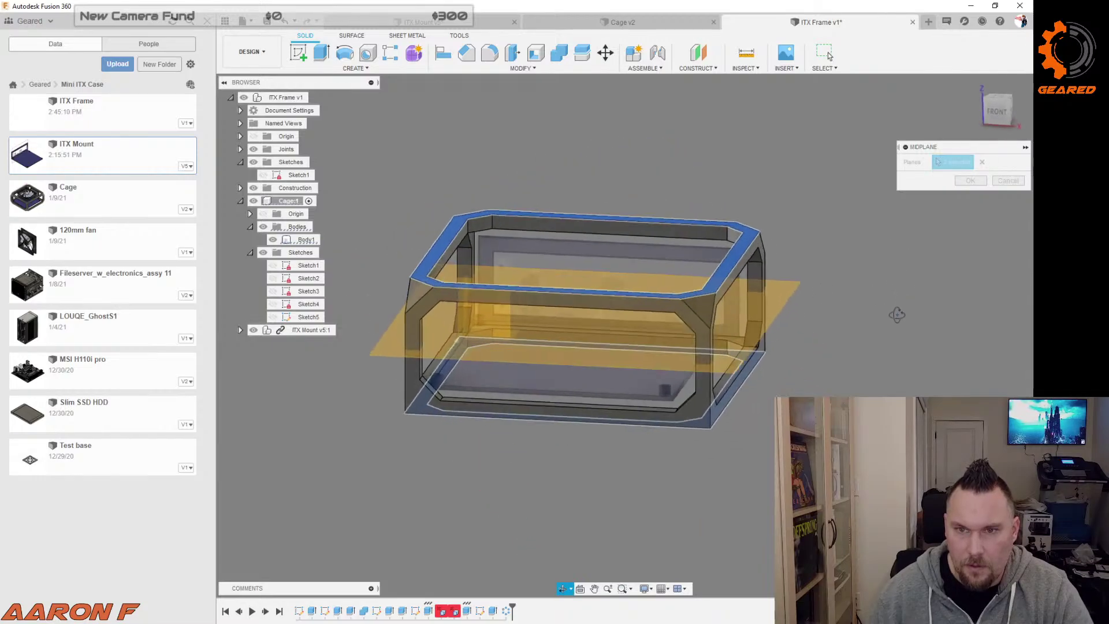
left_click(970, 181)
middle_click_drag(876, 251, 882, 267, "shift")
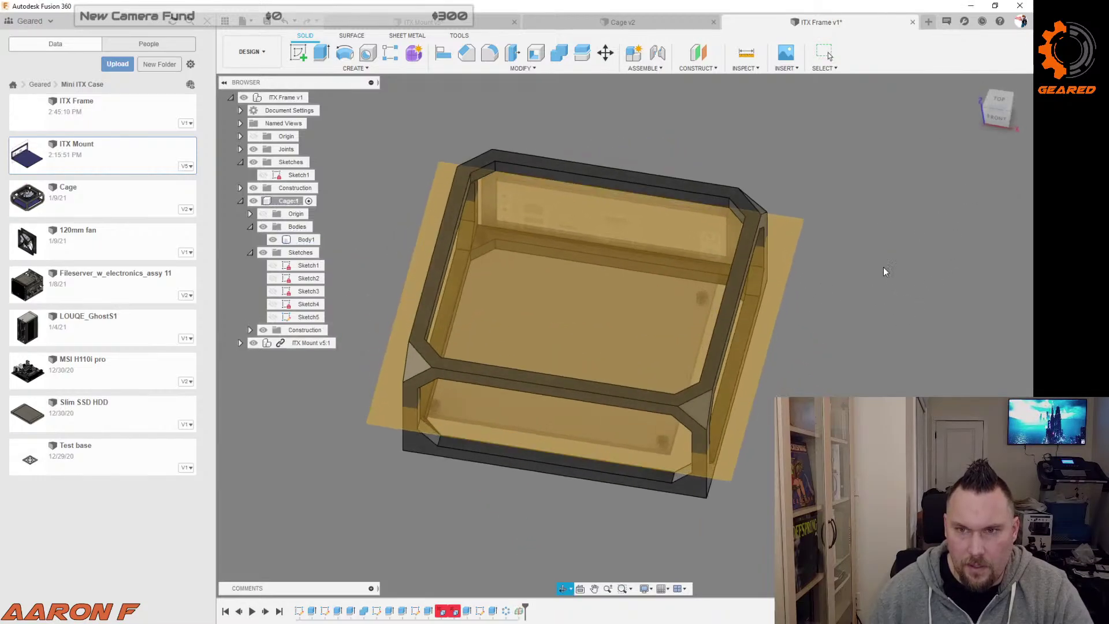
Step: Edit the circular pattern of the corner cut to suppress its instances at the two rear corners
left_click(355, 68)
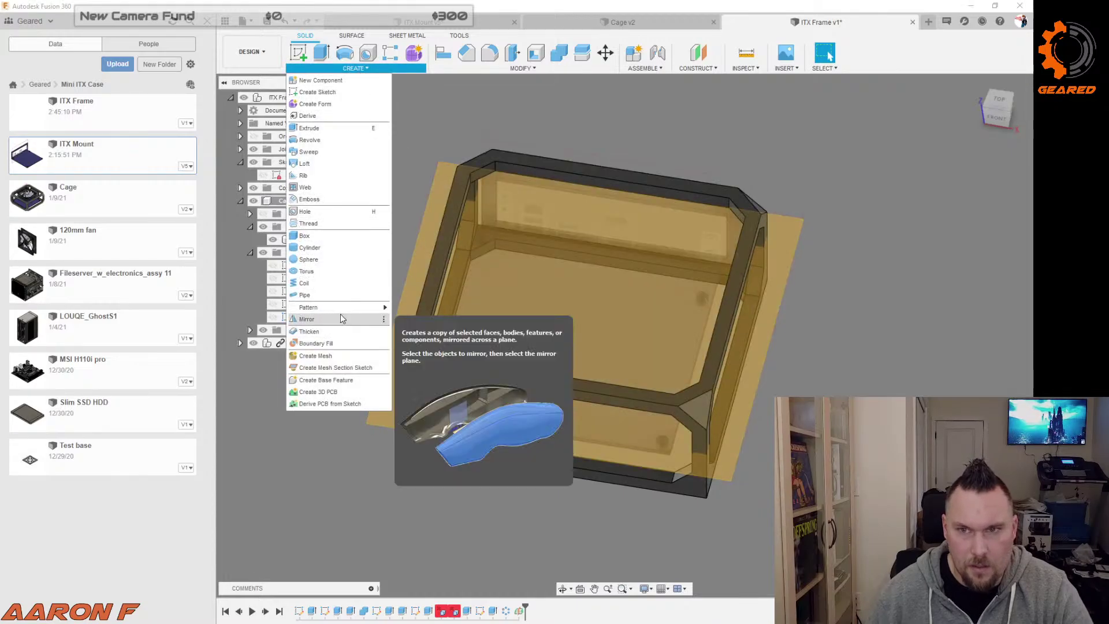
middle_click_drag(862, 123, 893, 124, "shift")
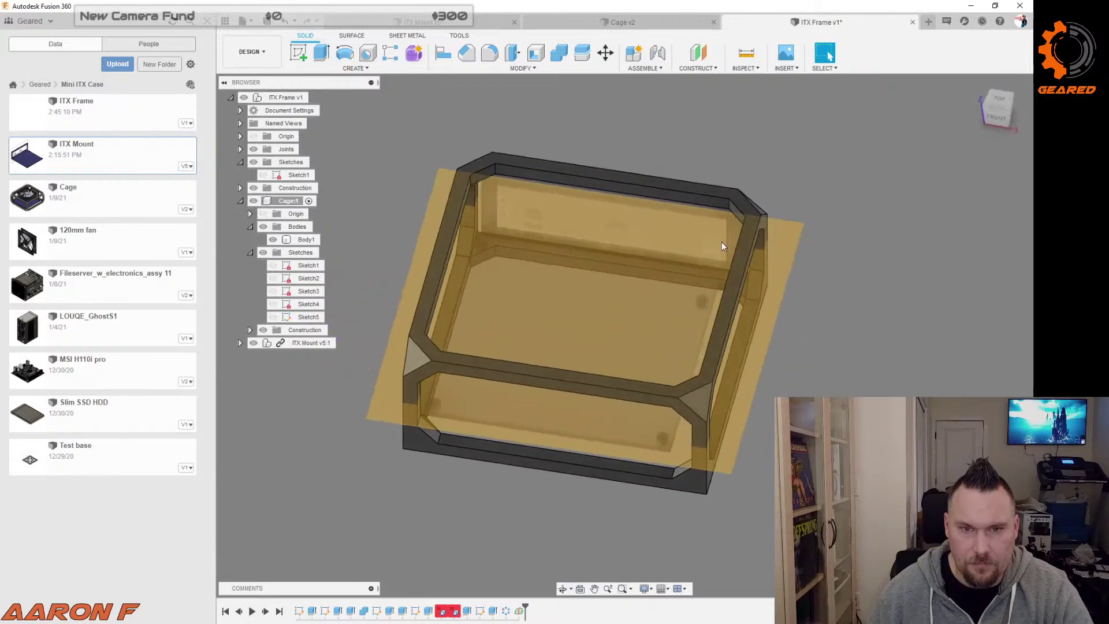
right_click(507, 613)
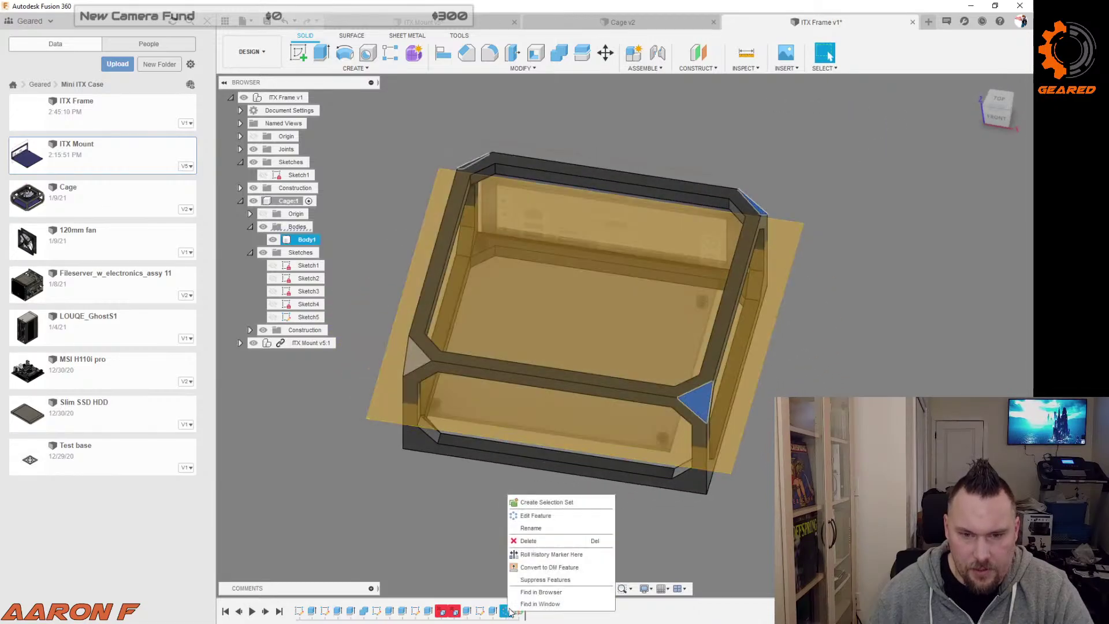
left_click(549, 518)
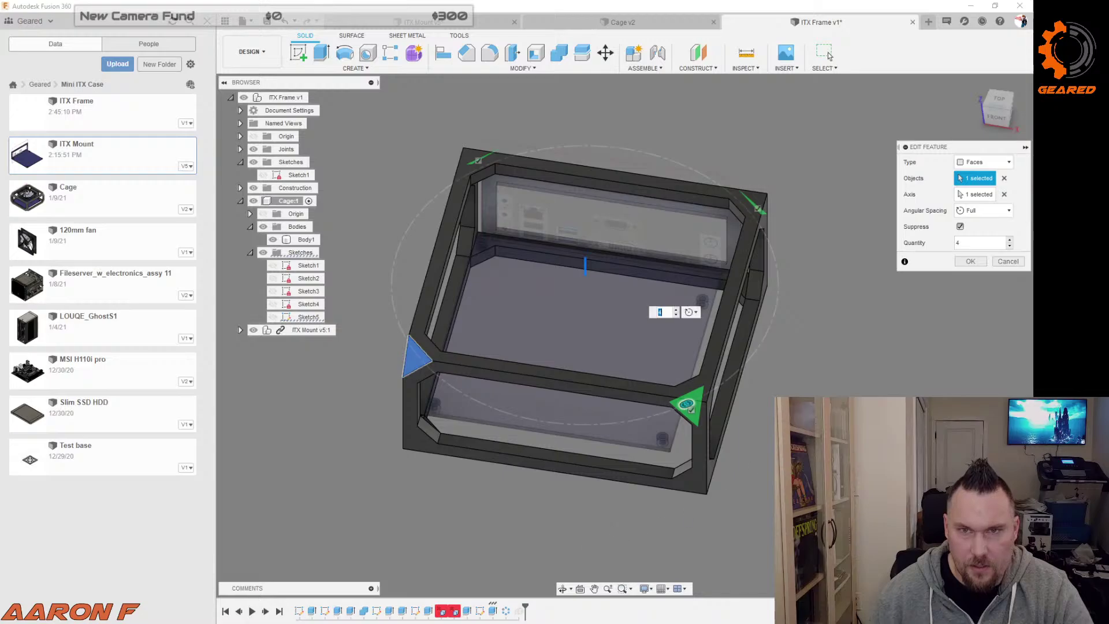
middle_click_drag(728, 527, 749, 523, "shift")
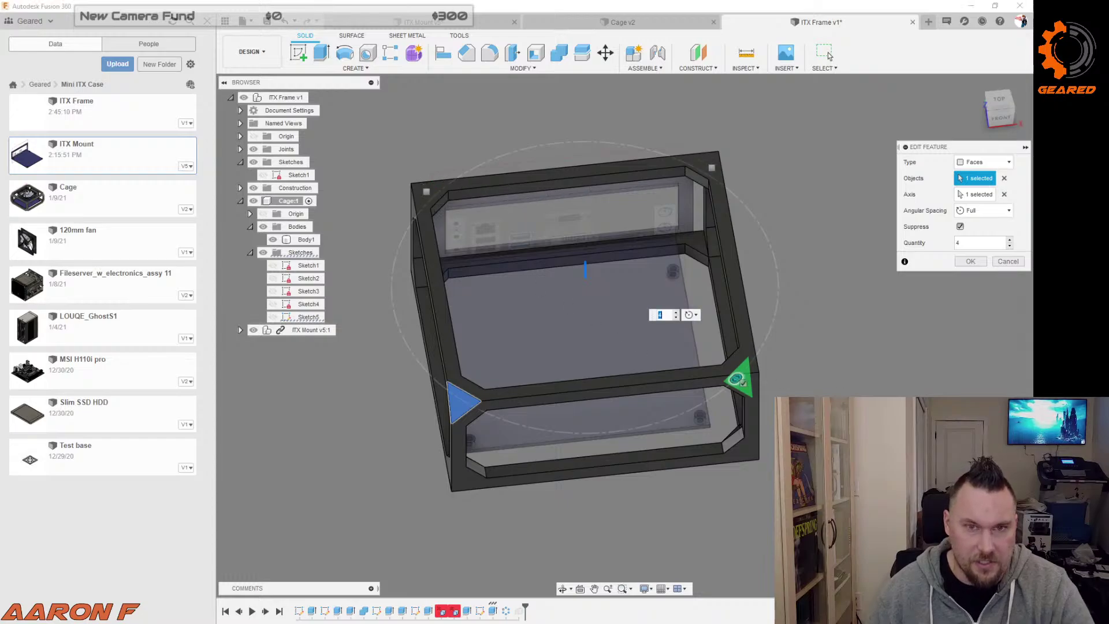
left_click(971, 261)
middle_click_drag(968, 269, 881, 337, "shift")
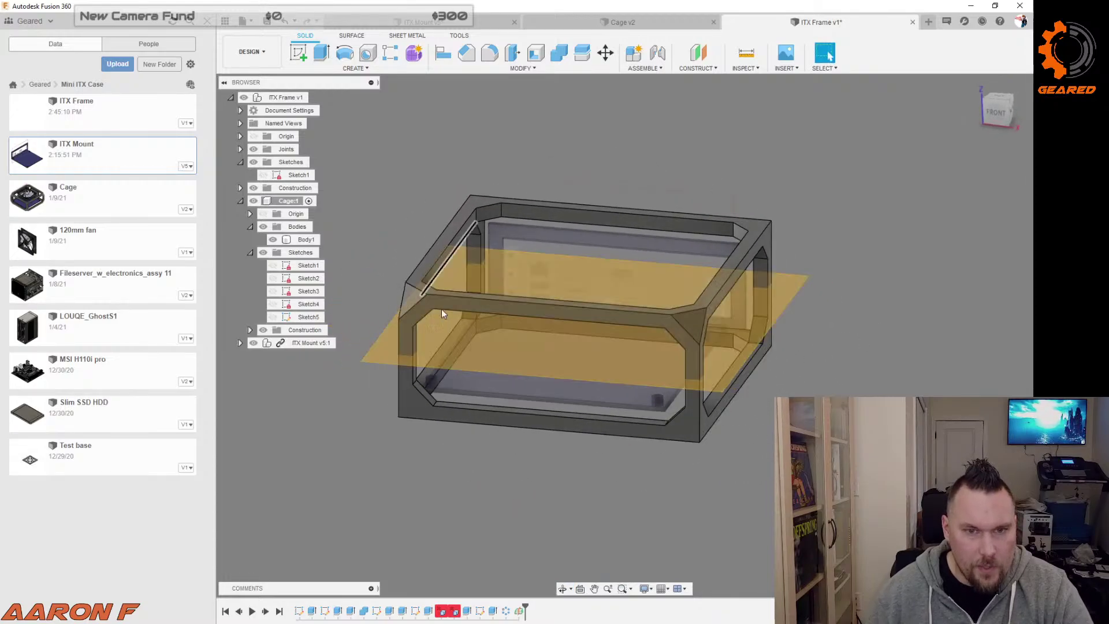
Step: Mirror the two triangular corner-cut faces at the cage's upper front corners across the horizontal midplane to the lower front corners
left_click(410, 294)
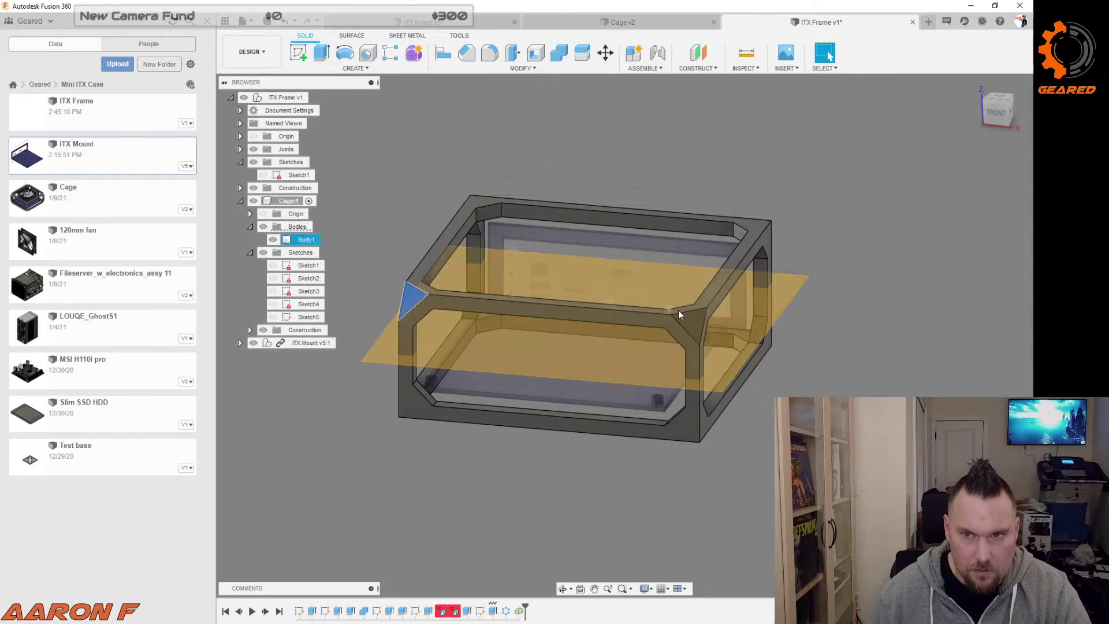
left_click(691, 321)
left_click(411, 69)
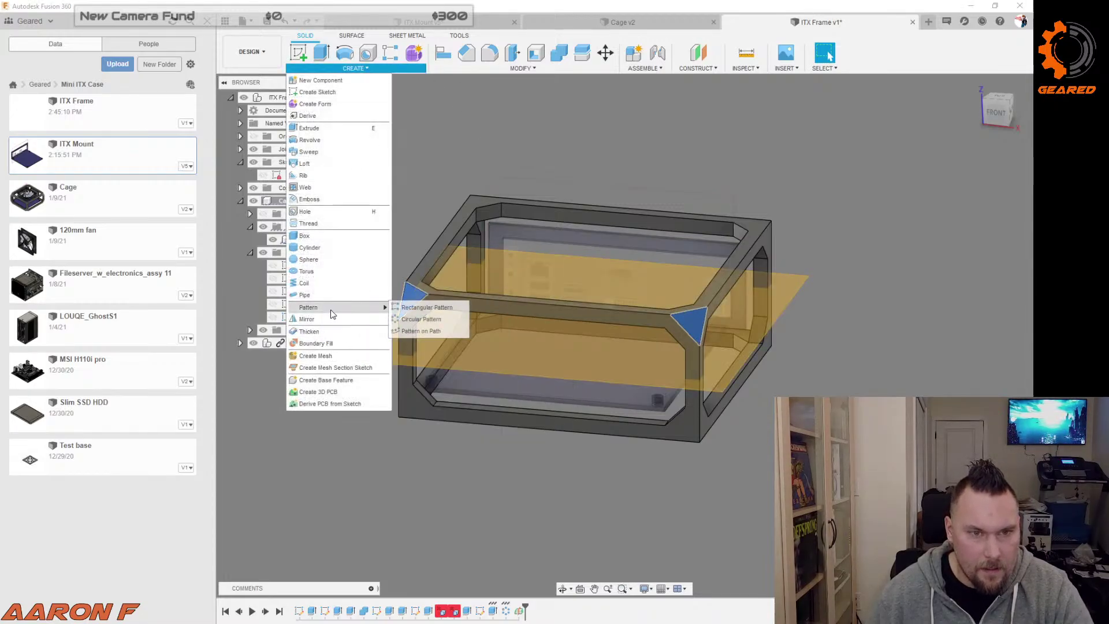
left_click(331, 320)
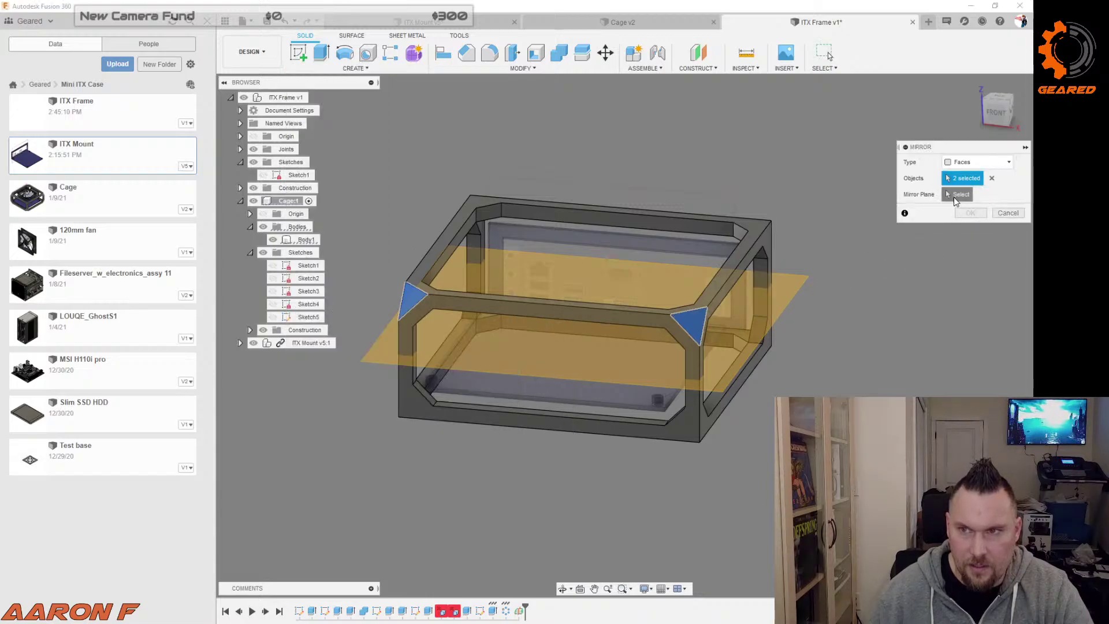
left_click(954, 195)
left_click(757, 324)
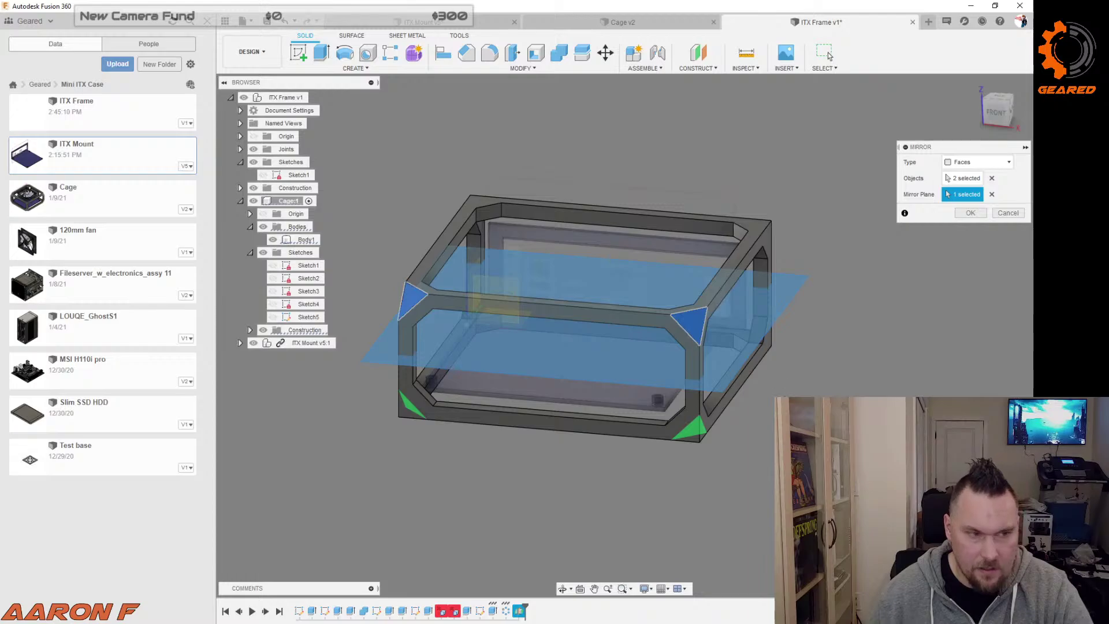
left_click(996, 113)
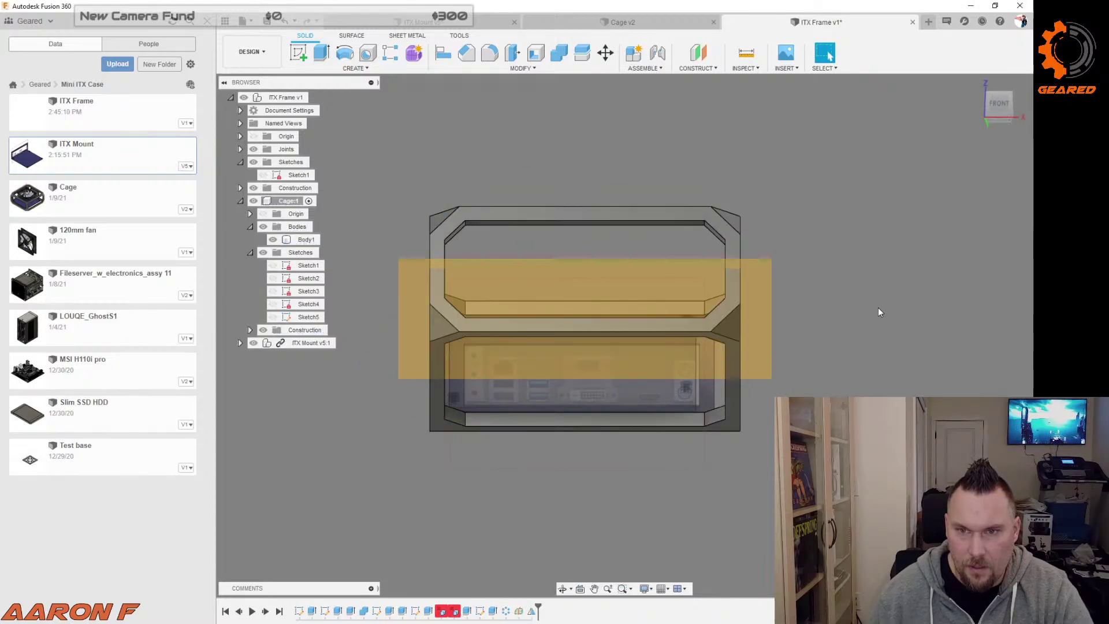
middle_click_drag(873, 330, 863, 325, "shift")
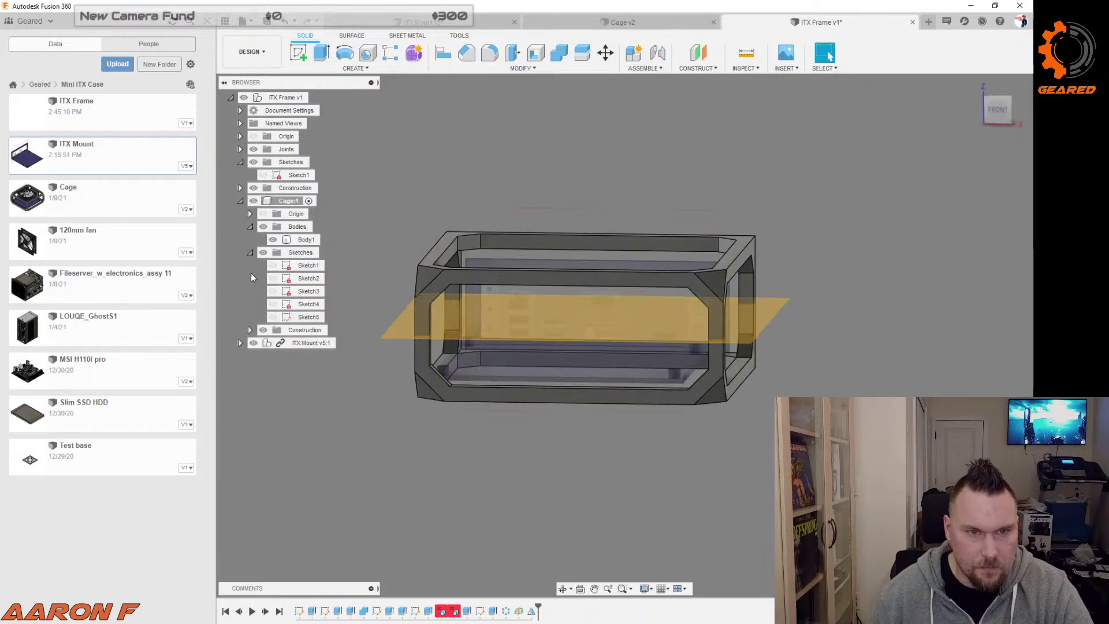
right_click(279, 343)
left_click(268, 344)
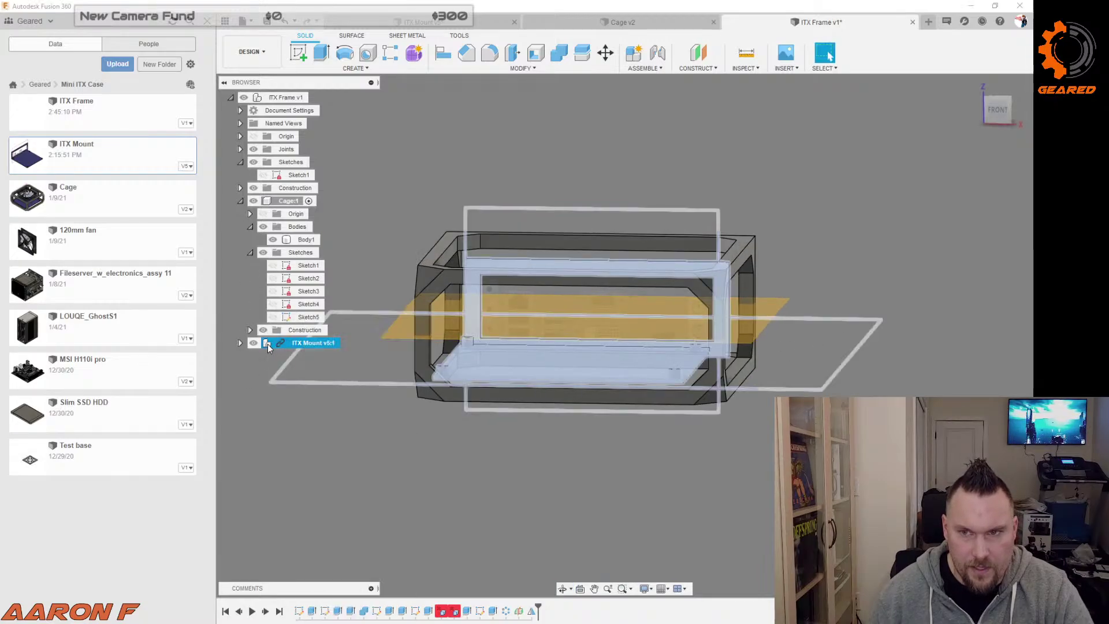
right_click(268, 344)
left_click(485, 433)
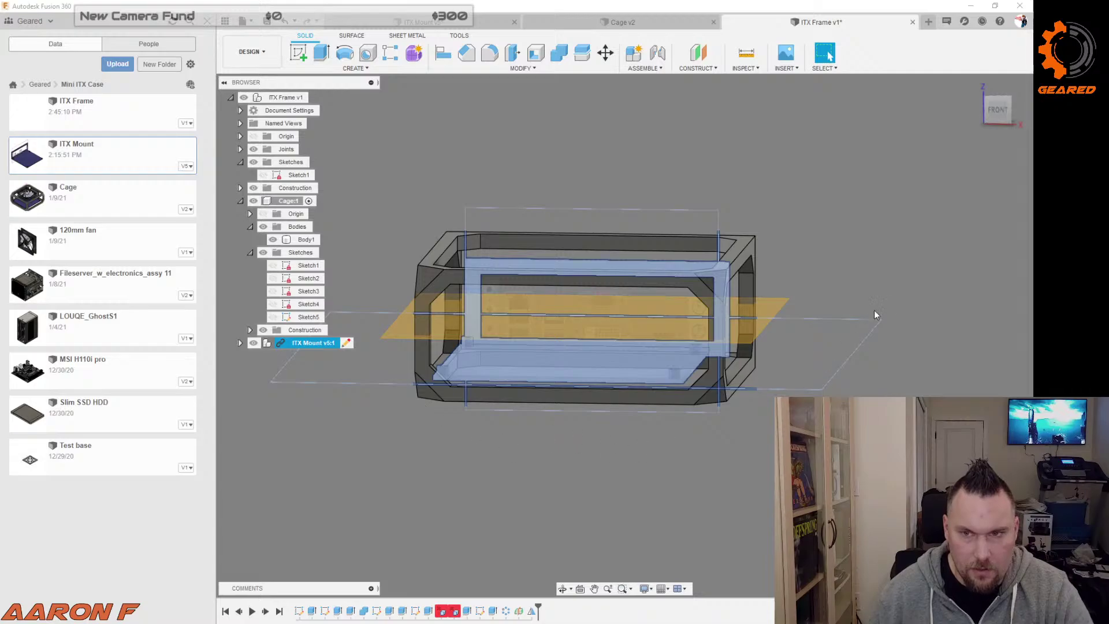
left_click(907, 266)
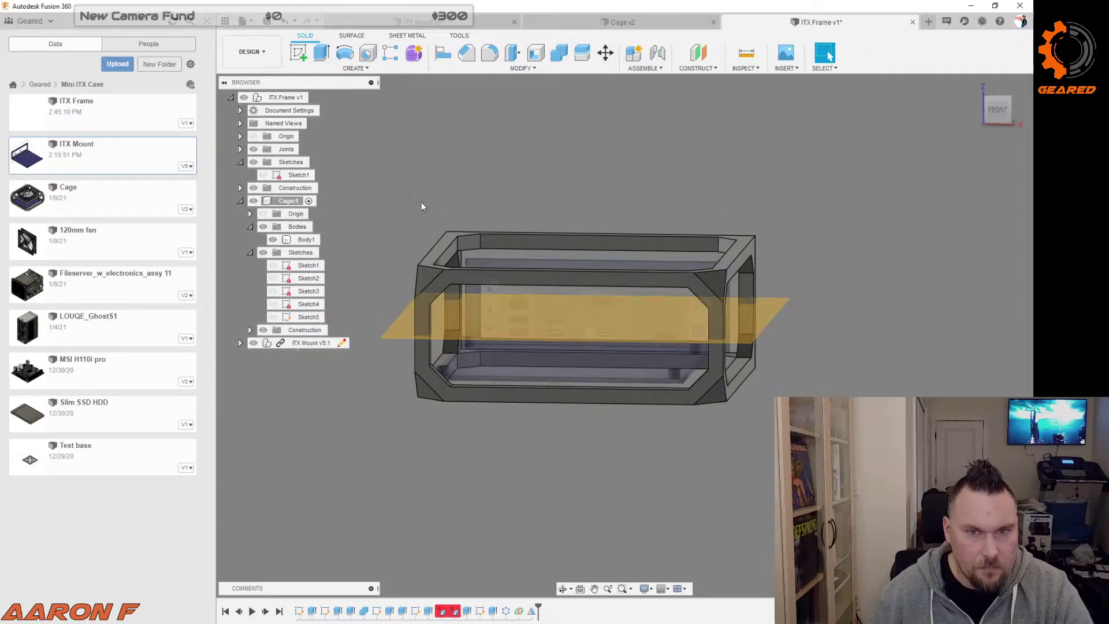
Step: Examine the cage from the rear, sides and front to compare its cut and uncut corners
middle_click_drag(782, 172, 674, 178, "shift")
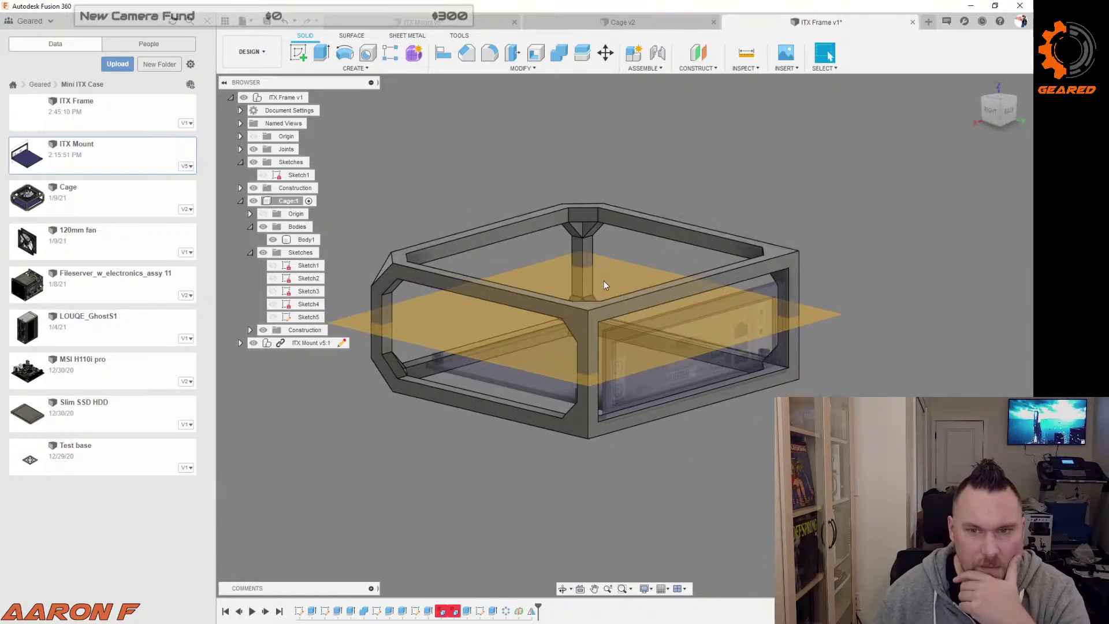
left_click(595, 303)
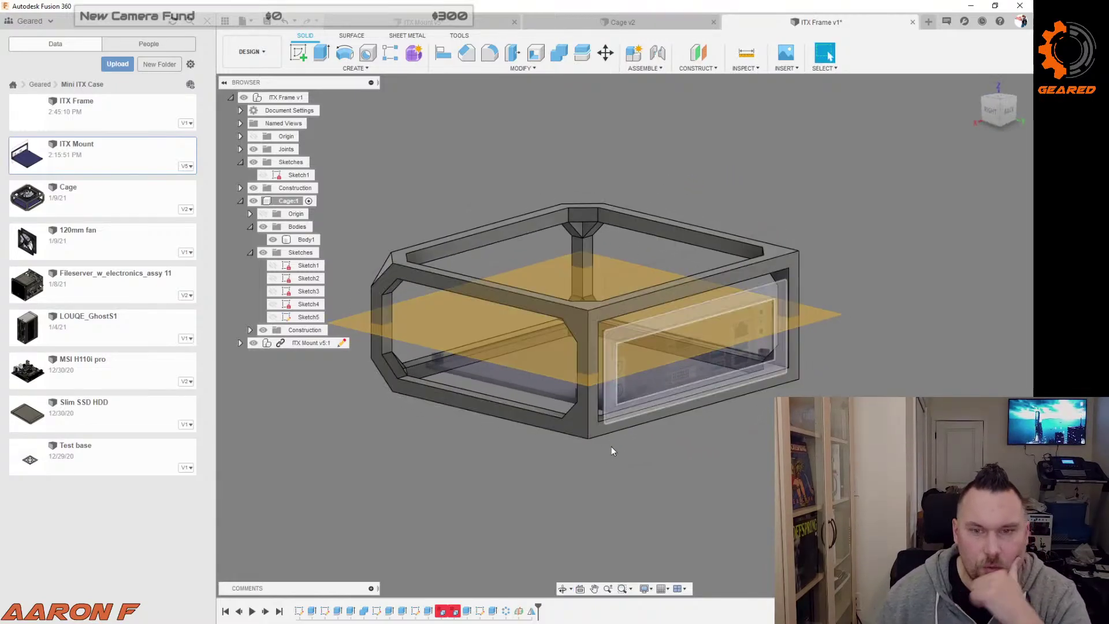
left_click(622, 430)
middle_click_drag(622, 431, 552, 468, "shift")
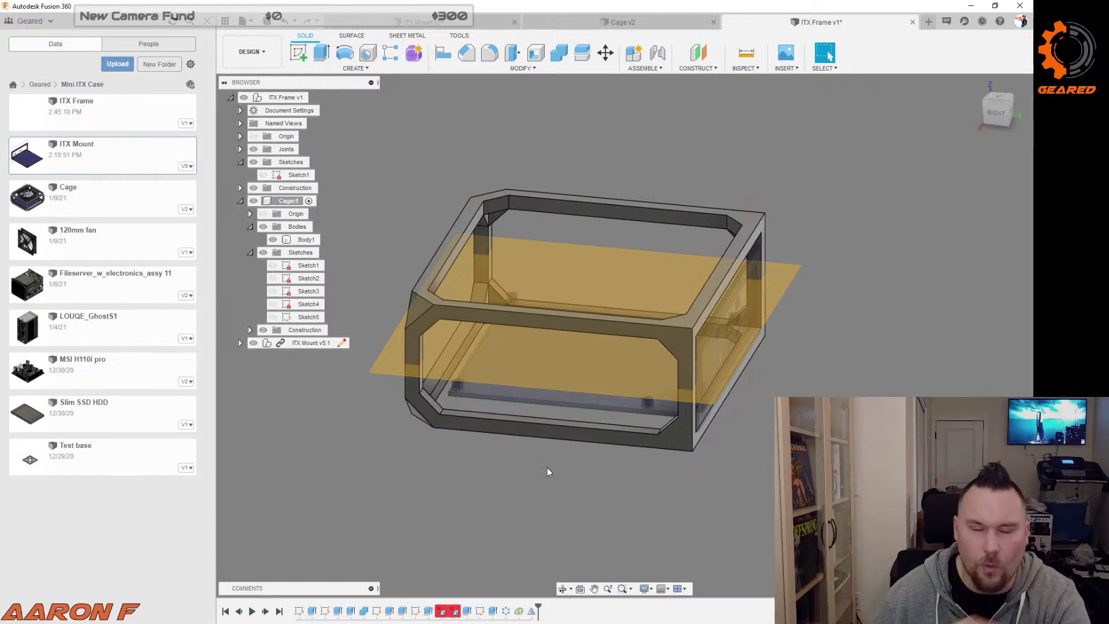
middle_click_drag(547, 470, 646, 458, "shift")
middle_click_drag(543, 423, 500, 381, "shift")
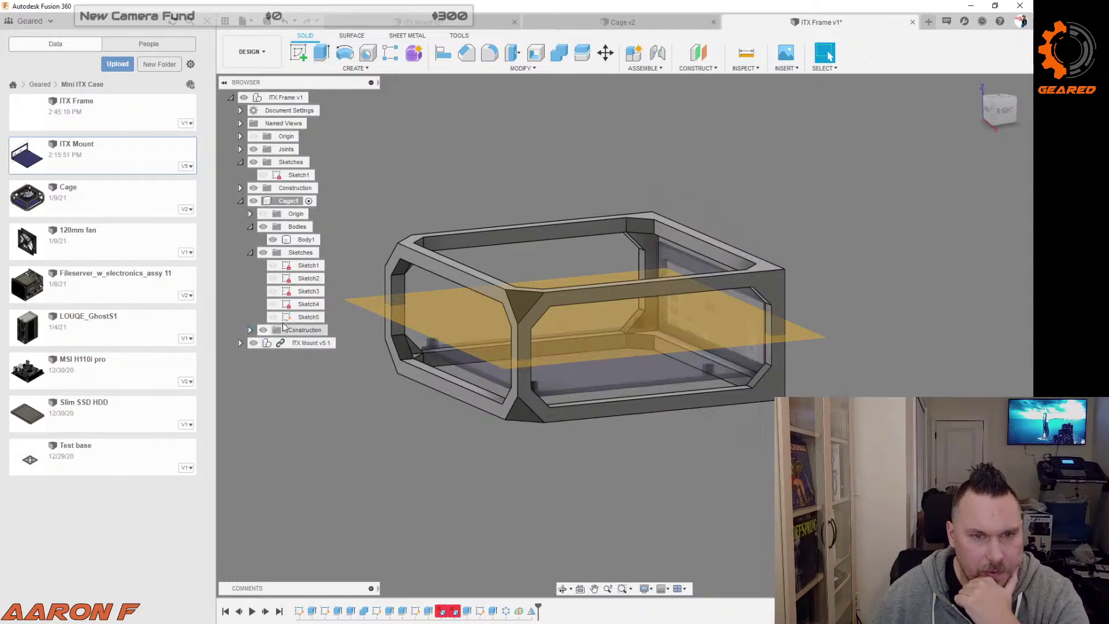
Step: Hide the cage's horizontal midplane and inspect the frame's corners without it
left_click(250, 332)
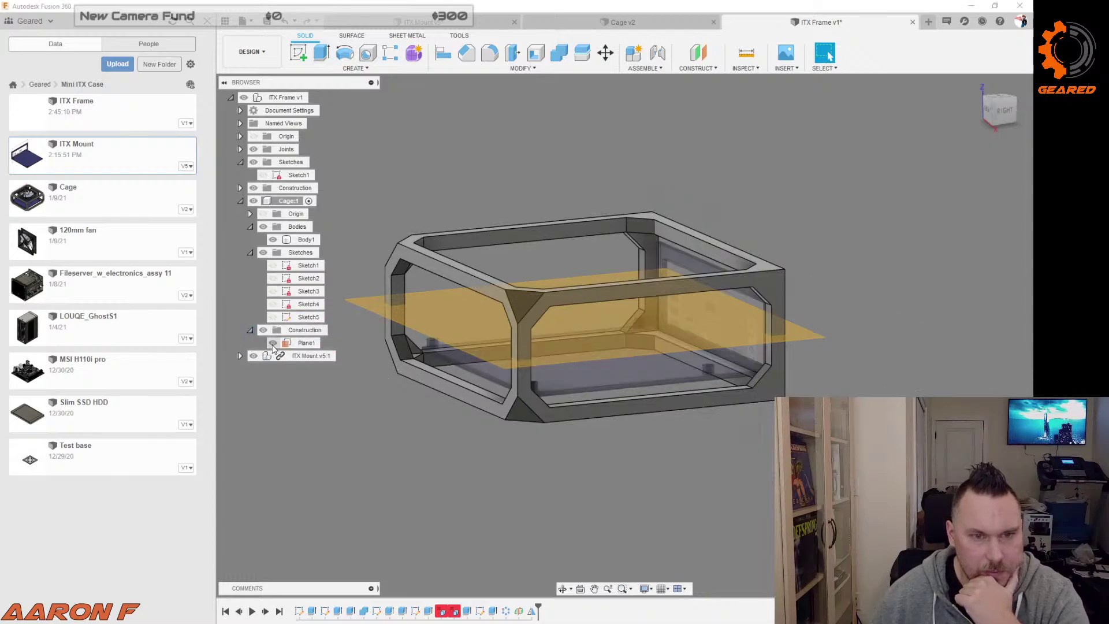
left_click(273, 343)
mouse_move(408, 455)
middle_mouse_down("shift")
mouse_move(405, 445)
mouse_move(448, 441)
mouse_move(421, 453)
middle_mouse_up("shift")
scroll(424, 382, "down", 2)
scroll(435, 399, "up", 5)
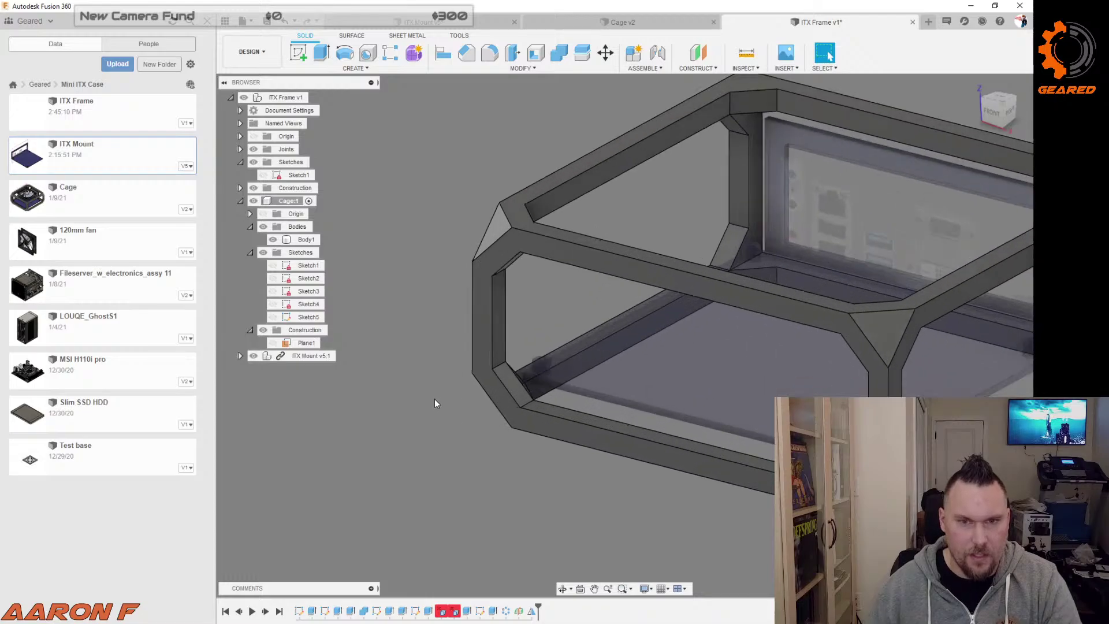
scroll(434, 399, "down", 3)
scroll(697, 335, "up", 2)
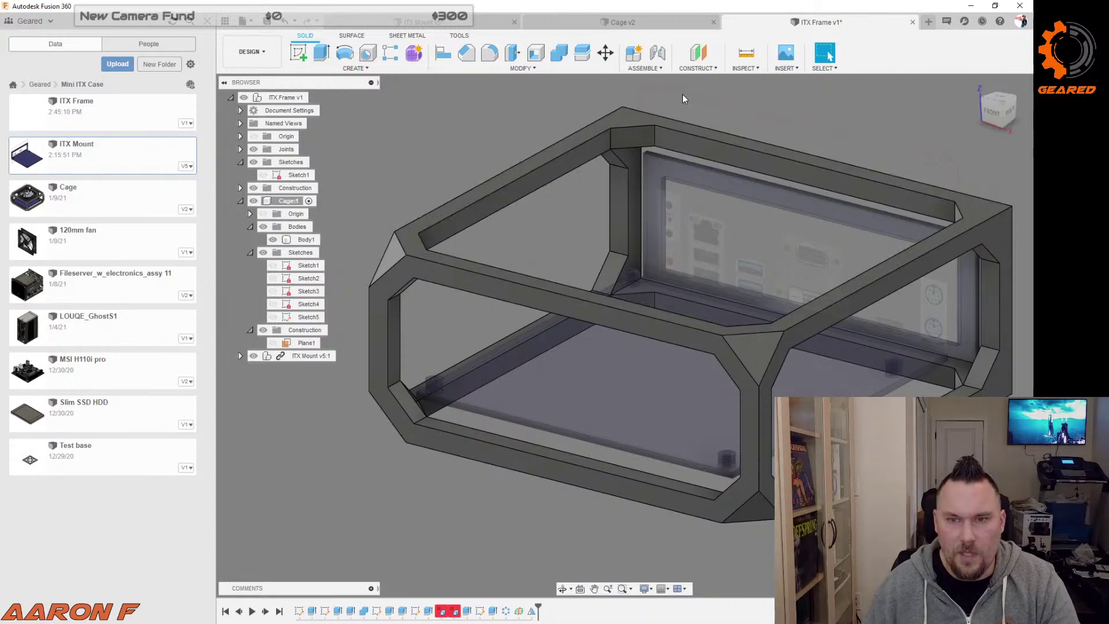
middle_click_drag(683, 104, 712, 162, "shift")
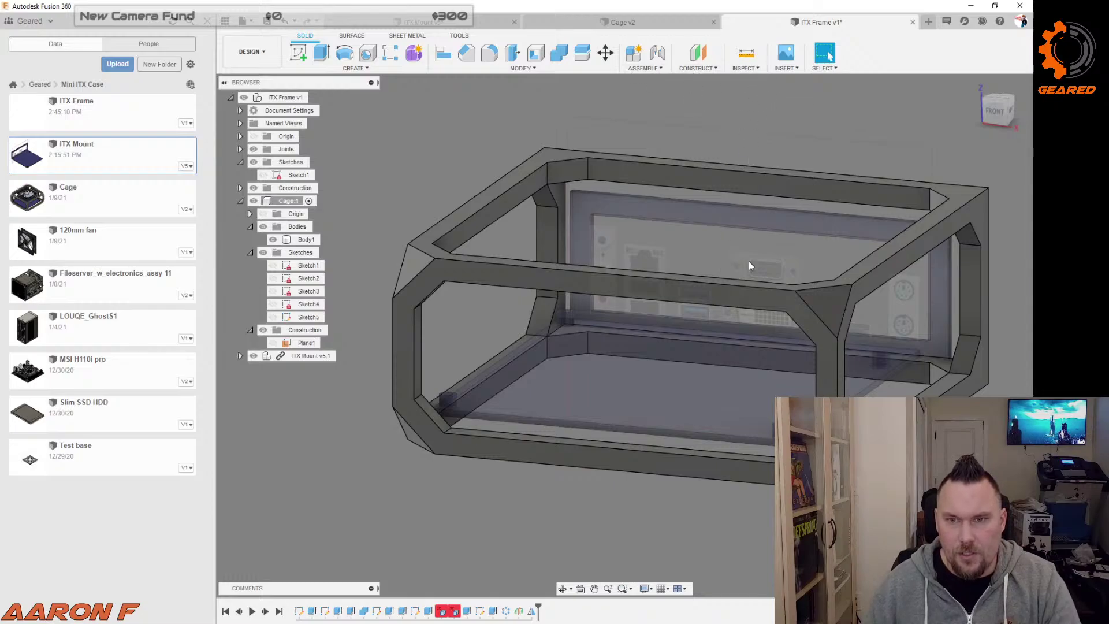
middle_click_drag(748, 261, 785, 232, "shift")
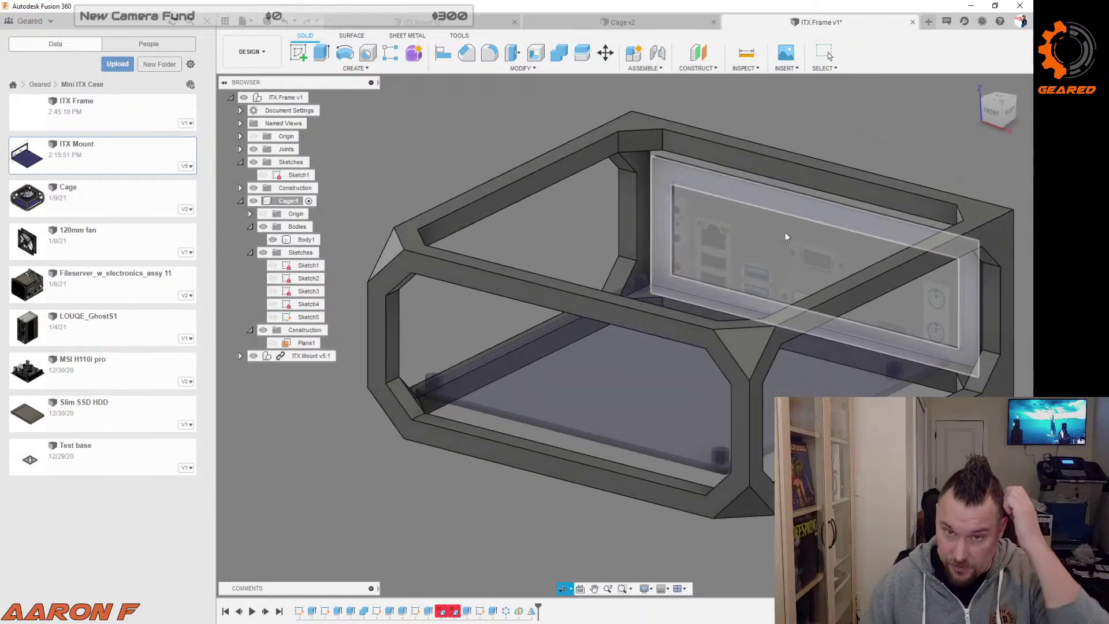
Step: Construct an offset plane 15 mm outward from the cage's front face
left_click(682, 327)
left_click(708, 67)
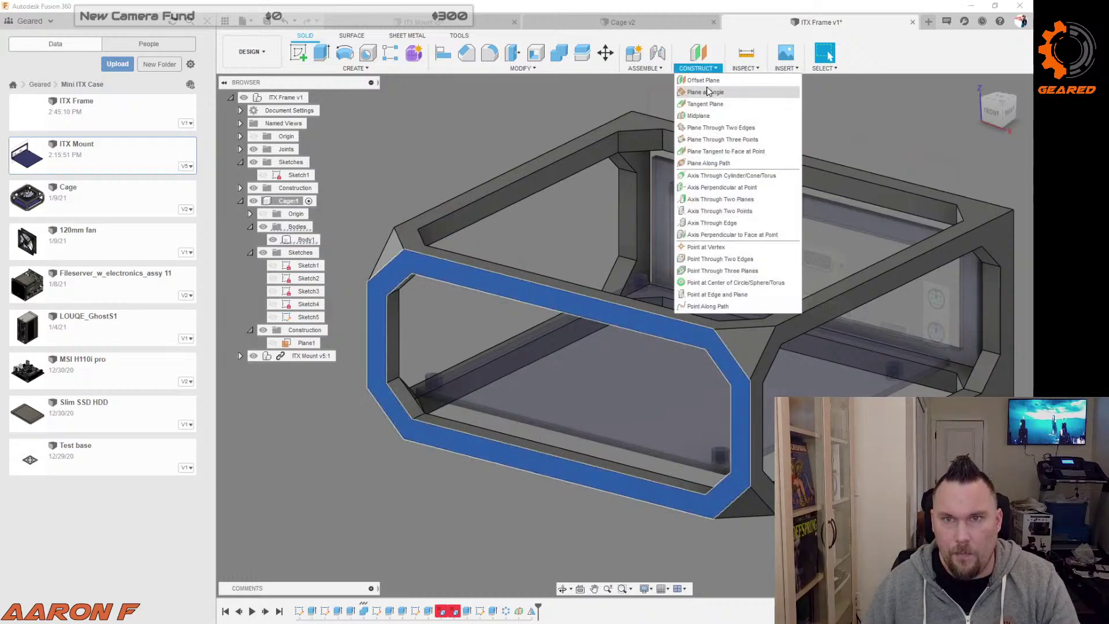
left_click(709, 84)
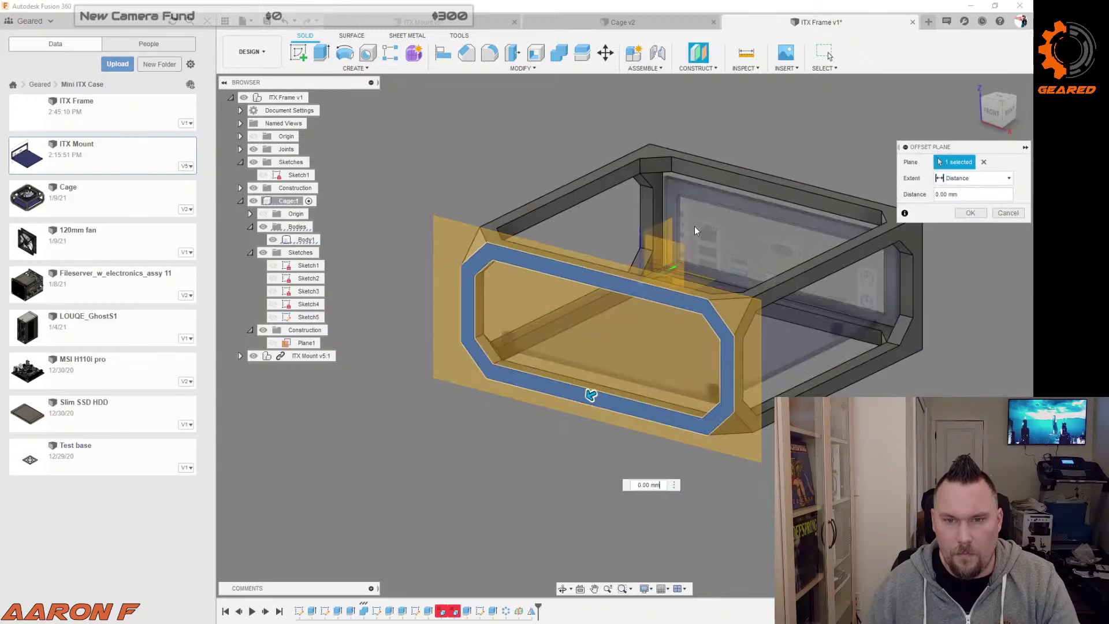
middle_click_drag(694, 227, 636, 254, "shift")
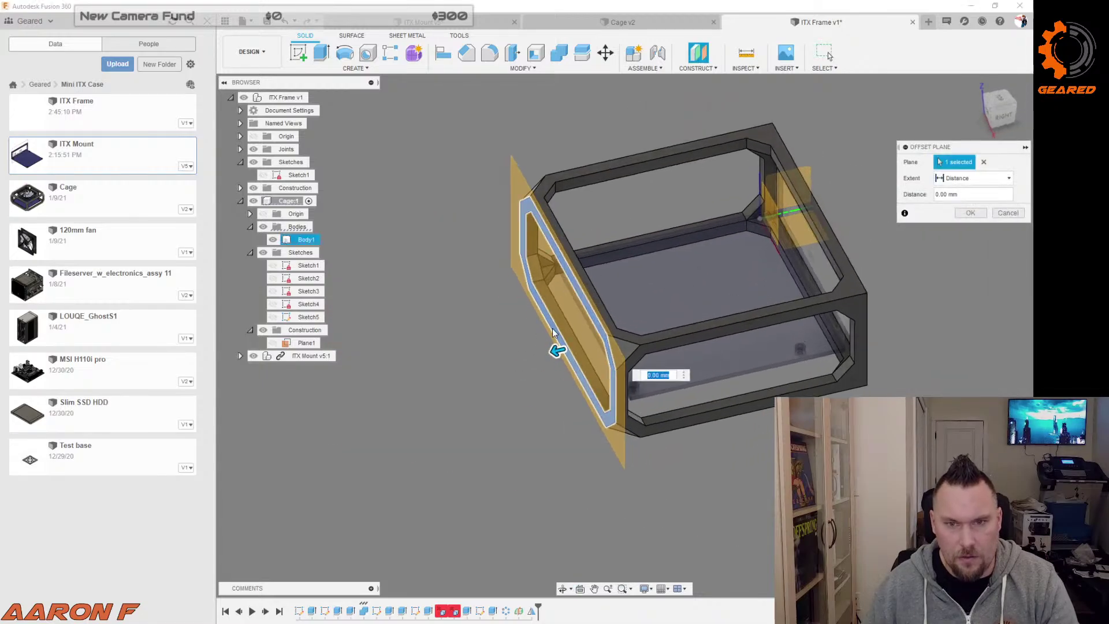
left_click_drag(557, 350, 532, 356)
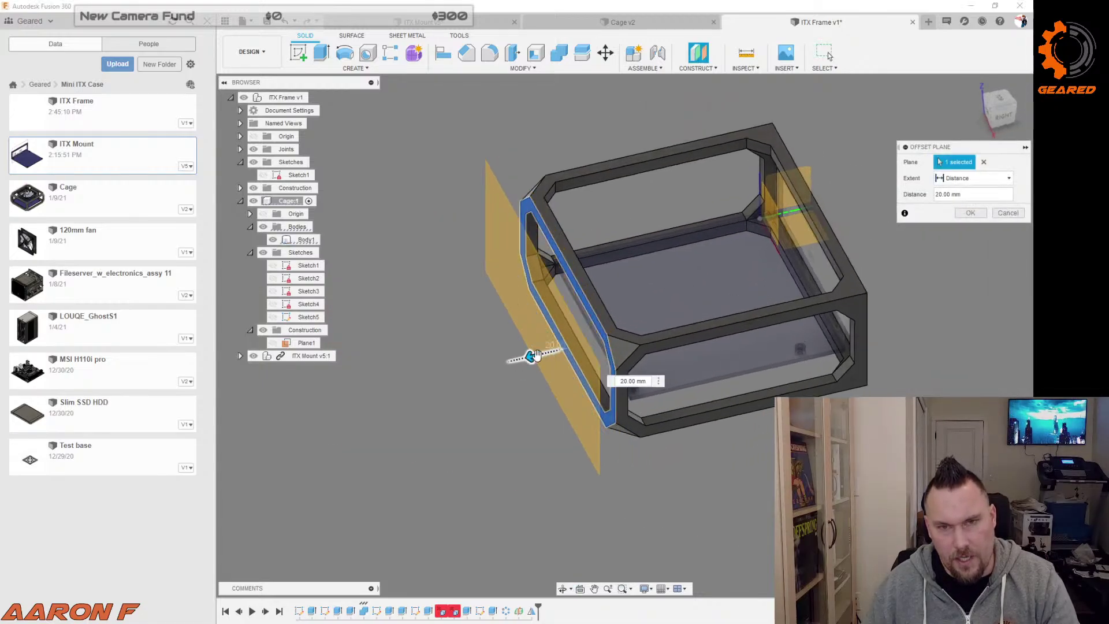
scroll(663, 285, "up", 4)
middle_click_drag(663, 286, 651, 265, "shift")
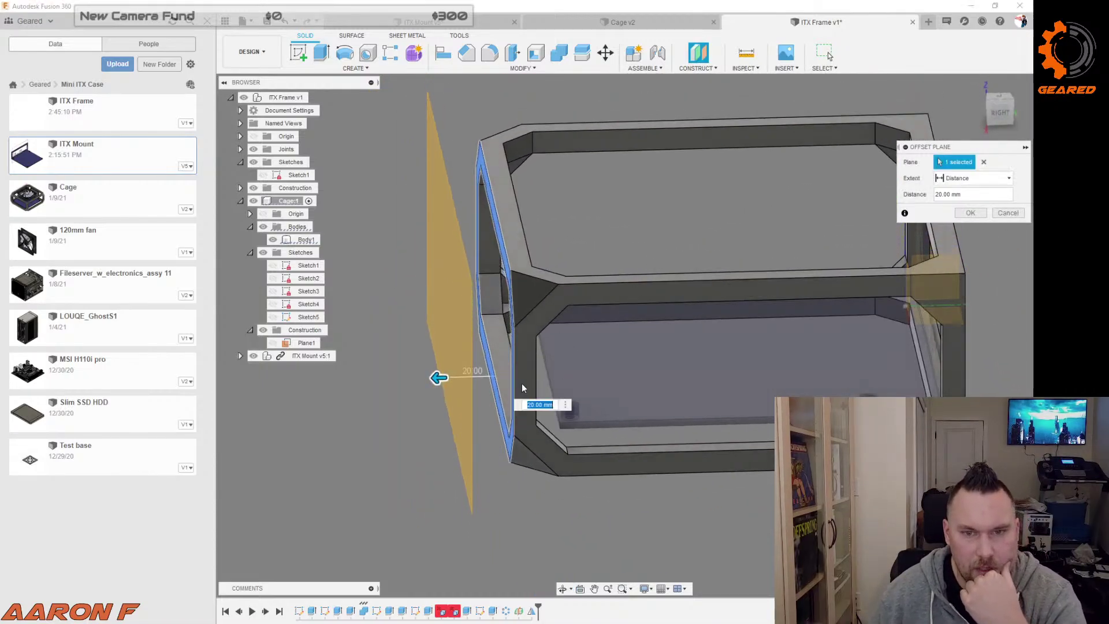
type("15")
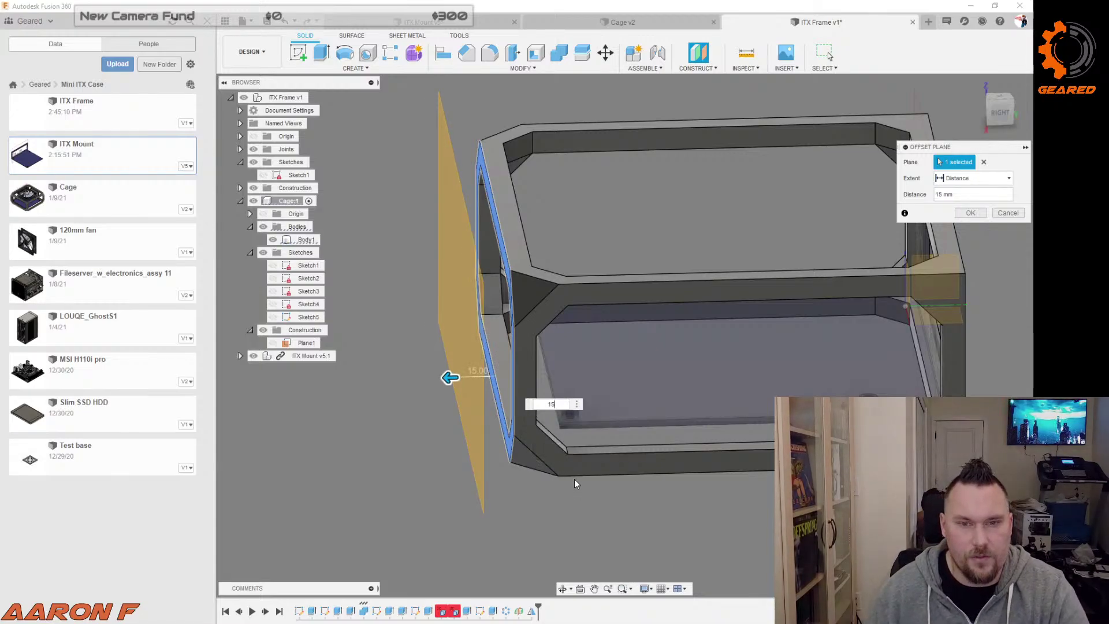
middle_click_drag(574, 479, 616, 465, "shift")
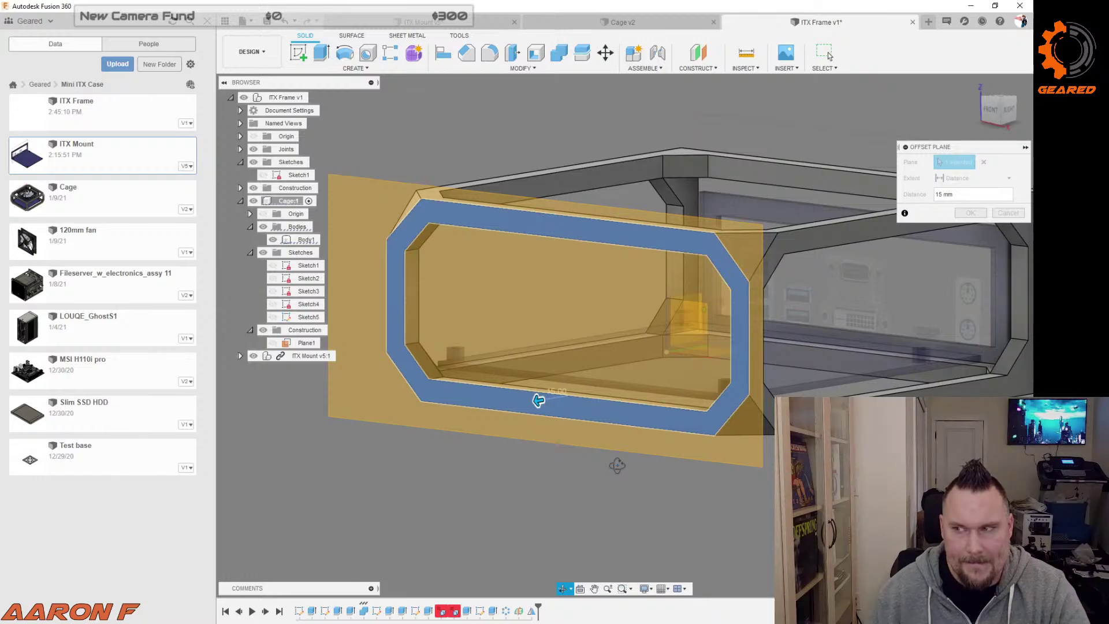
middle_click_drag(616, 465, 570, 473, "shift")
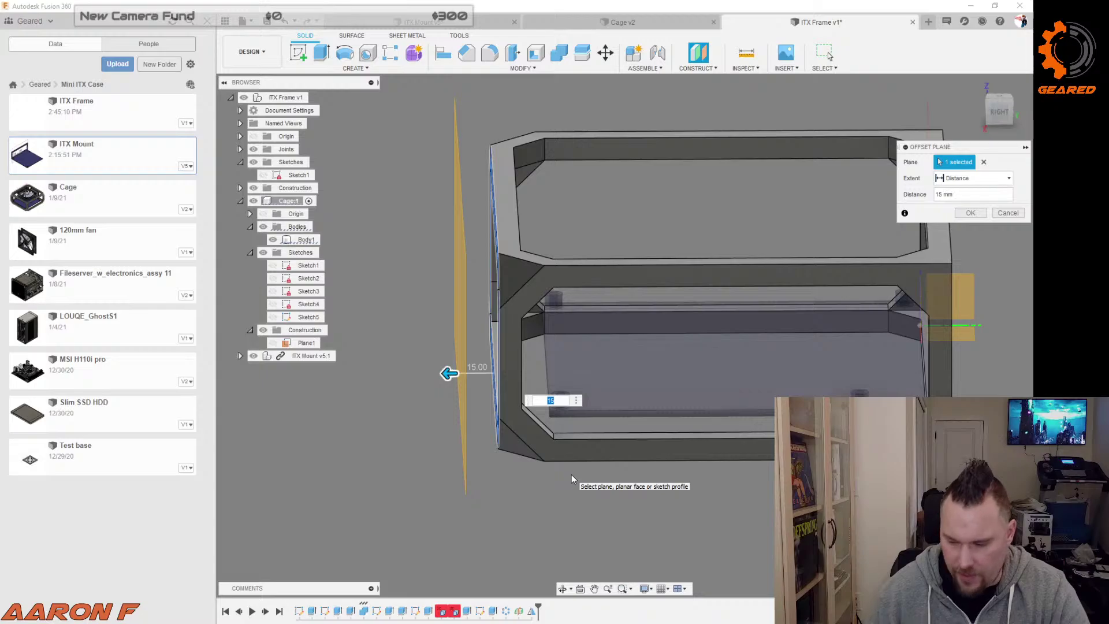
key("Return")
Step: Hide the new offset plane in front of the cage
middle_click_drag(432, 437, 464, 470, "shift")
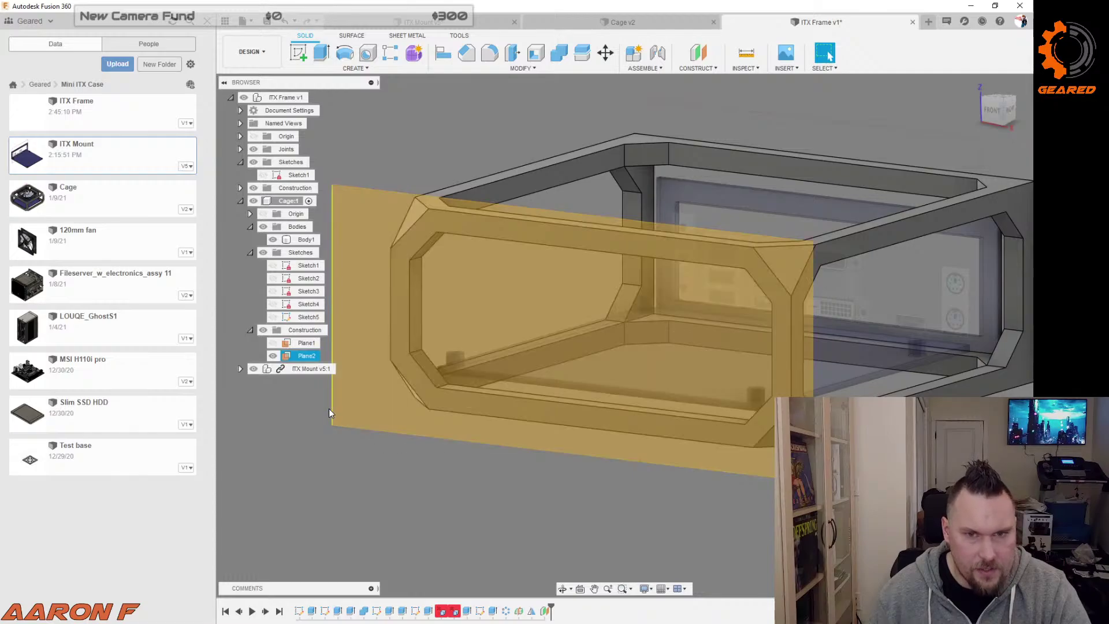
left_click(434, 404)
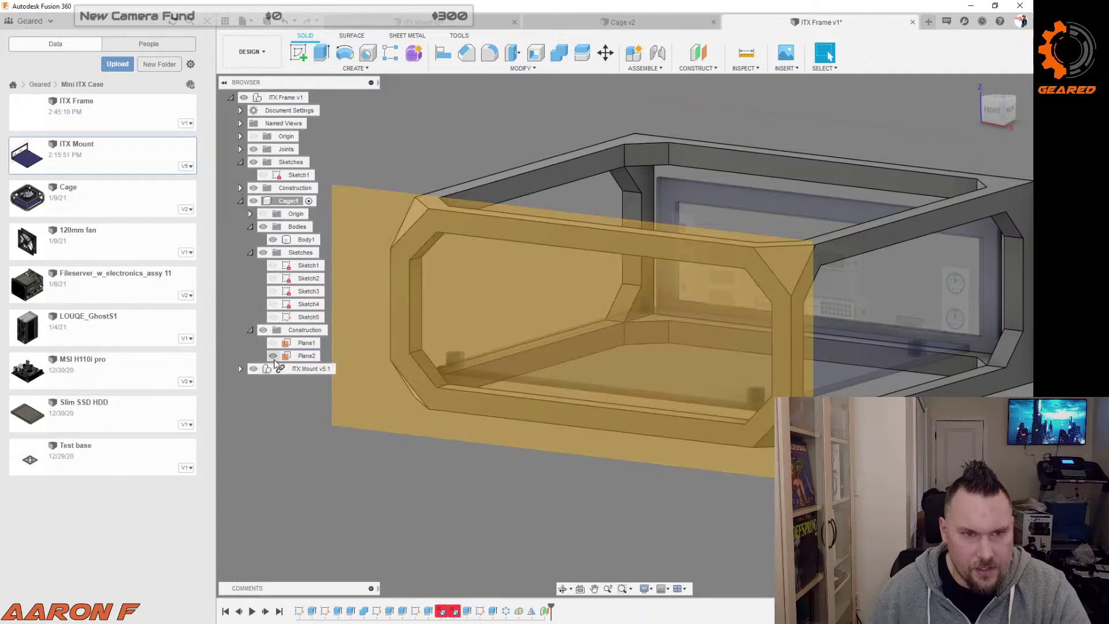
left_click(273, 355)
Step: Start a sketch on the cage's front face with 3D Sketch turned off, and look straight at the sketch plane
middle_click_drag(360, 484, 388, 483, "shift")
scroll(488, 365, "up", 5)
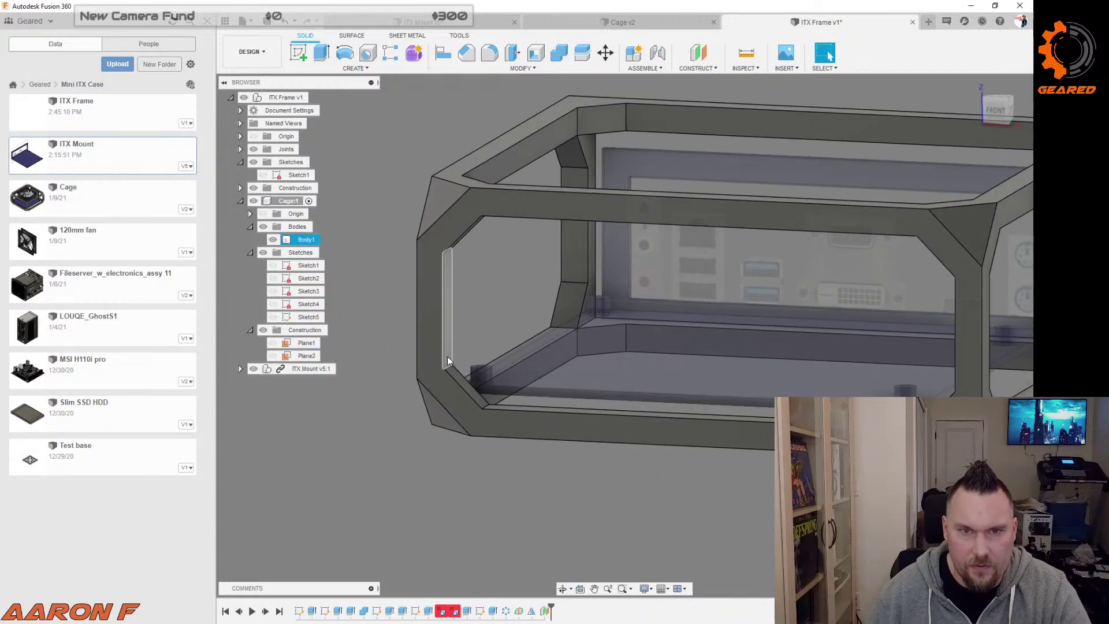
scroll(522, 396, "down", 3)
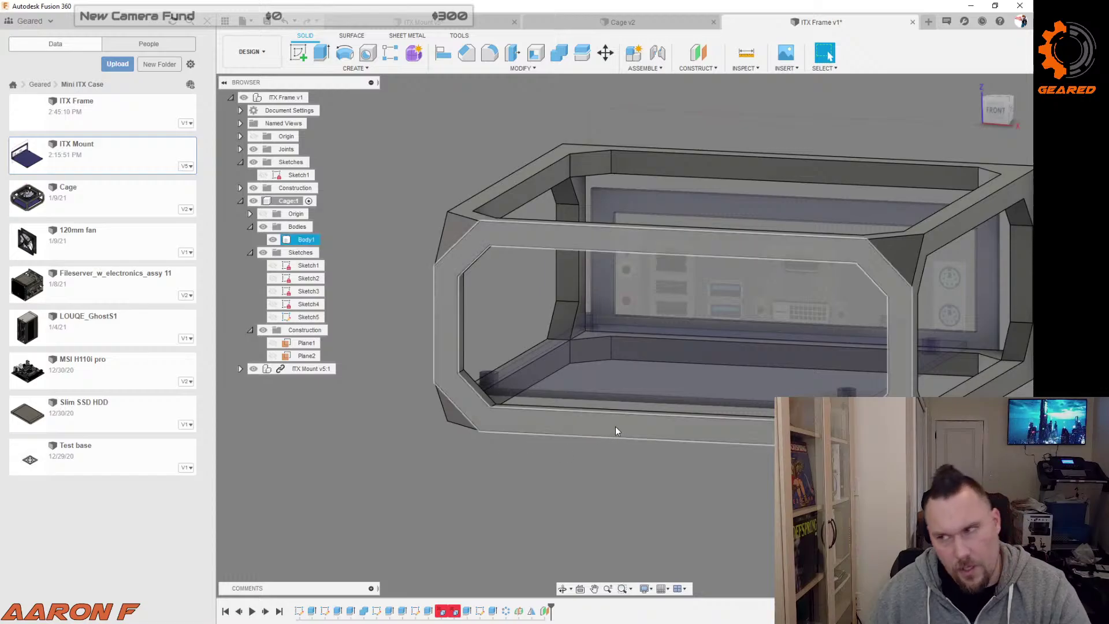
right_click(615, 427)
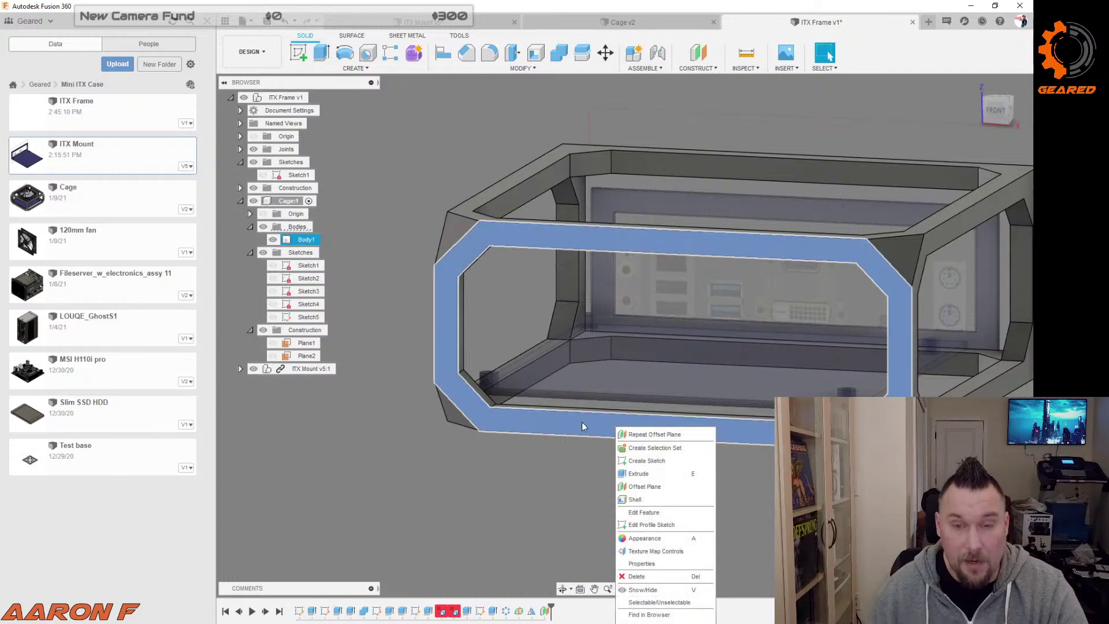
left_click(674, 461)
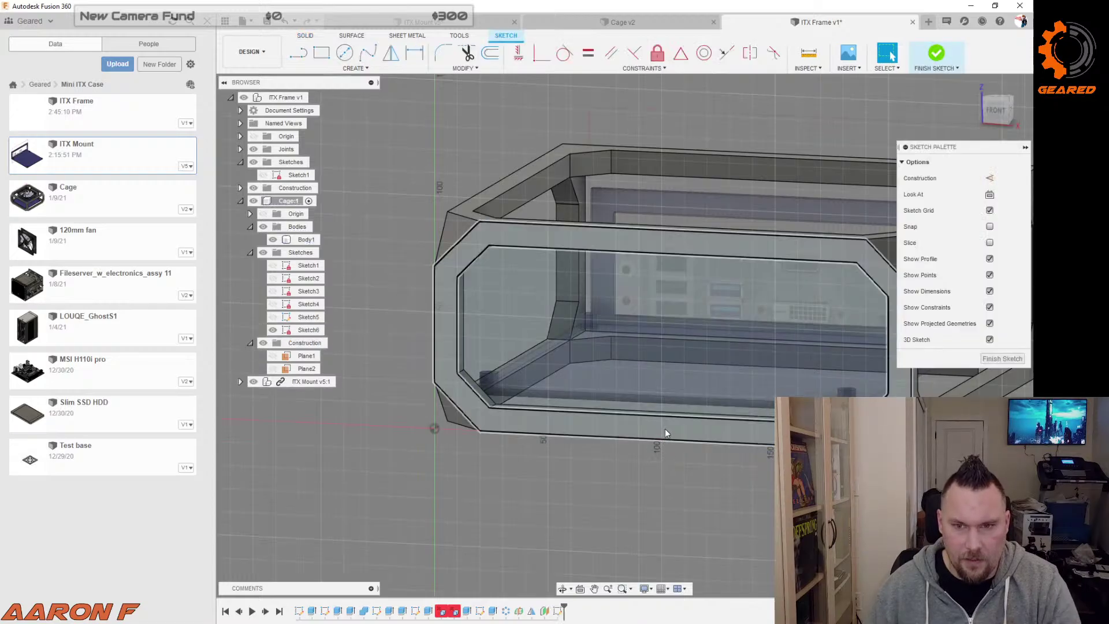
left_click(990, 340)
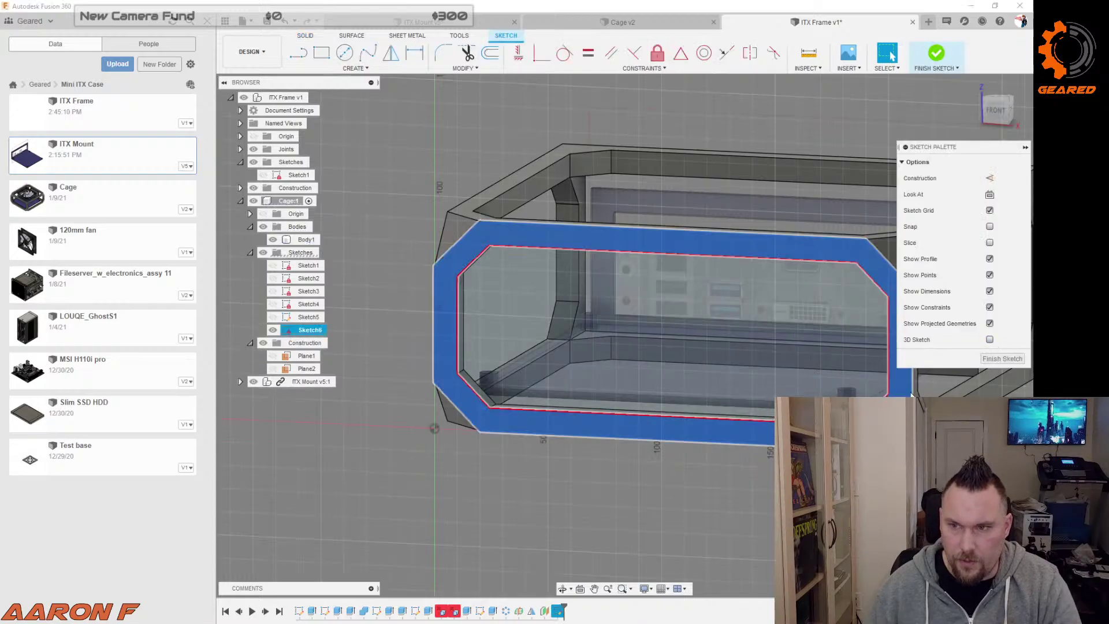
left_click(989, 226)
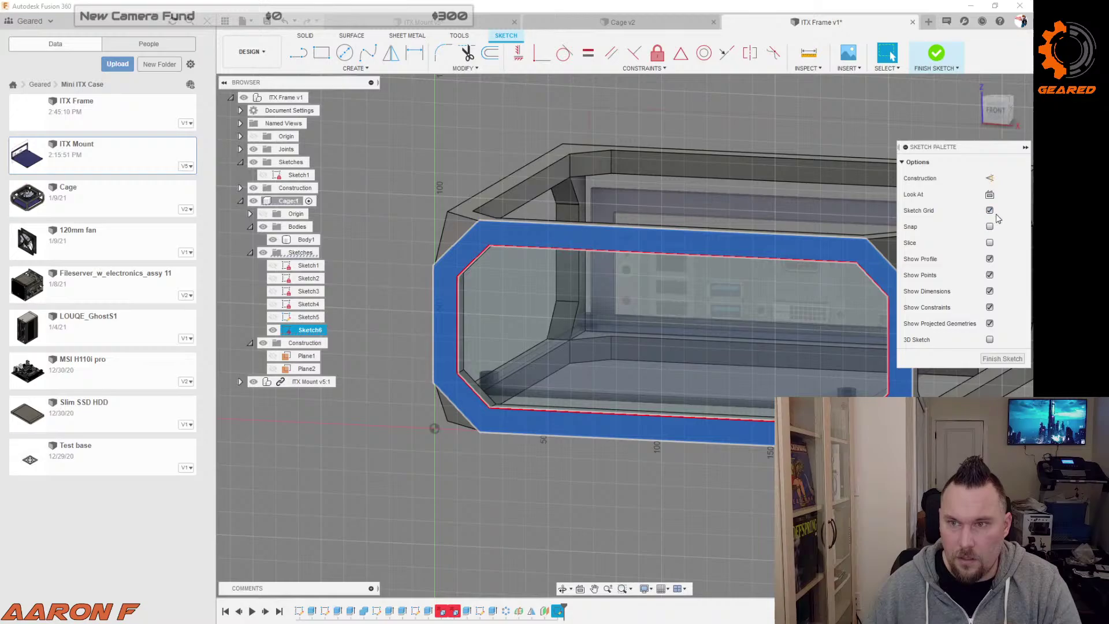
left_click(990, 195)
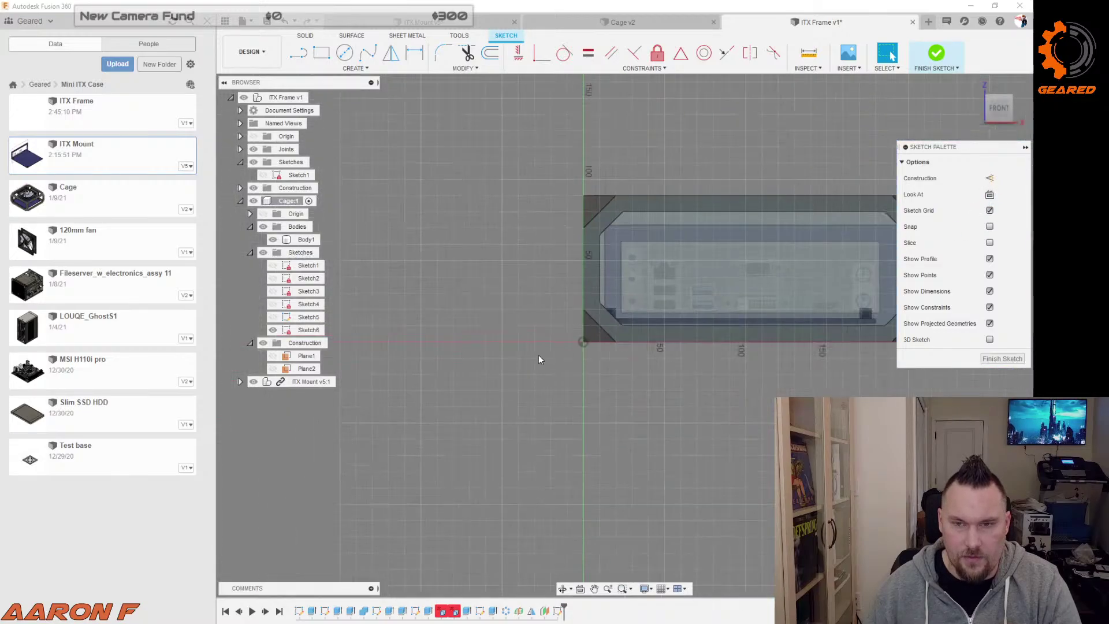
Step: Offset the inner octagonal outline of the cage's front opening 10 mm inward in the sketch
left_click(789, 204)
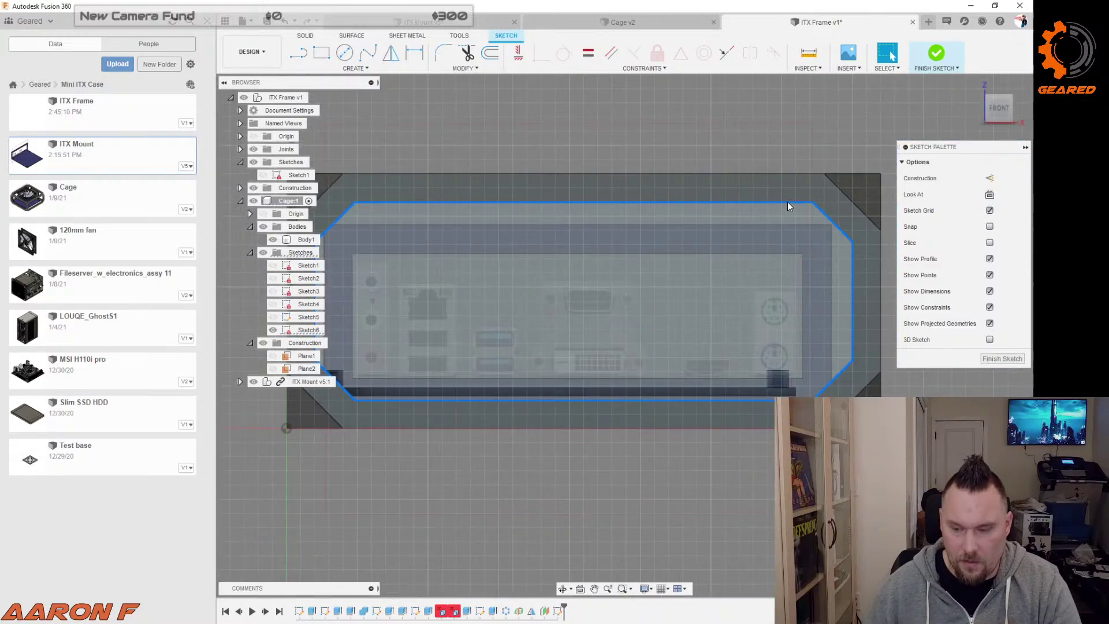
key("o")
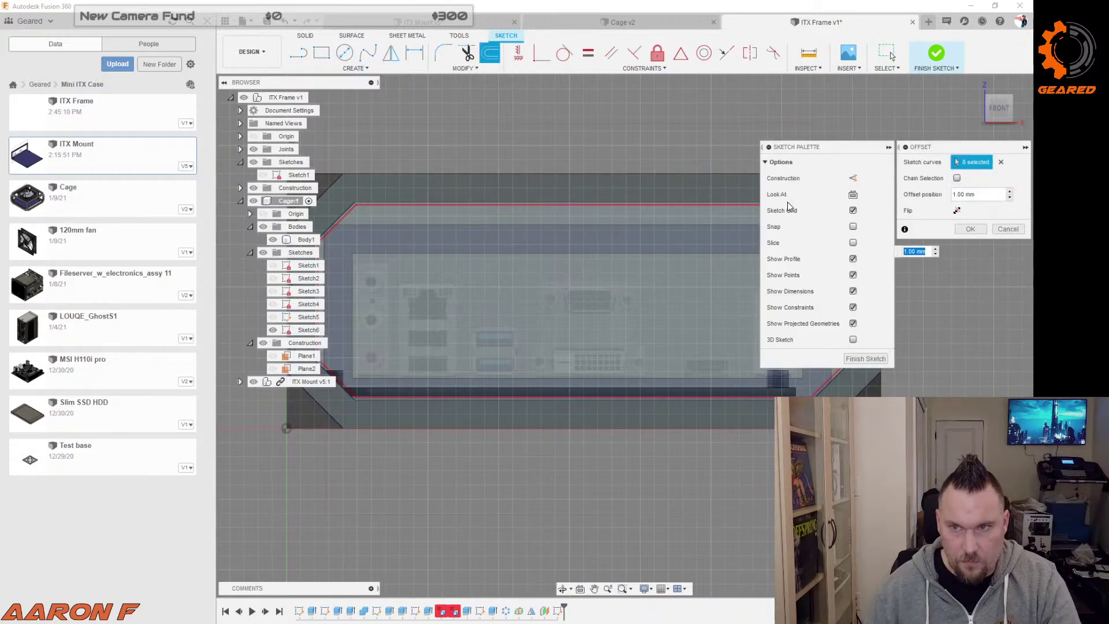
scroll(632, 331, "down", 3)
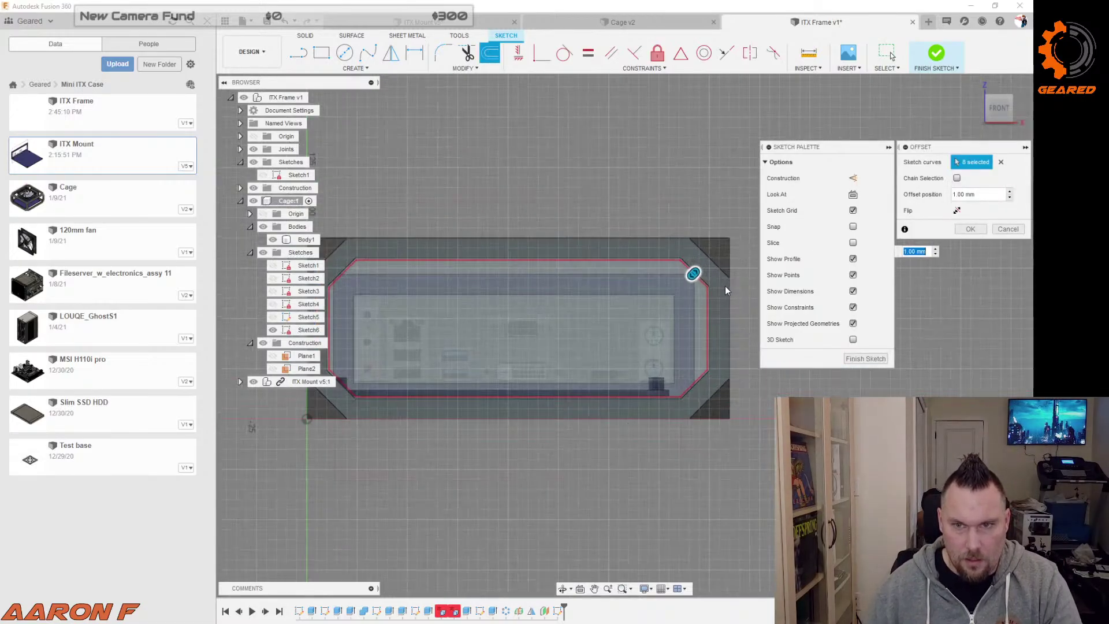
left_click_drag(693, 273, 682, 286)
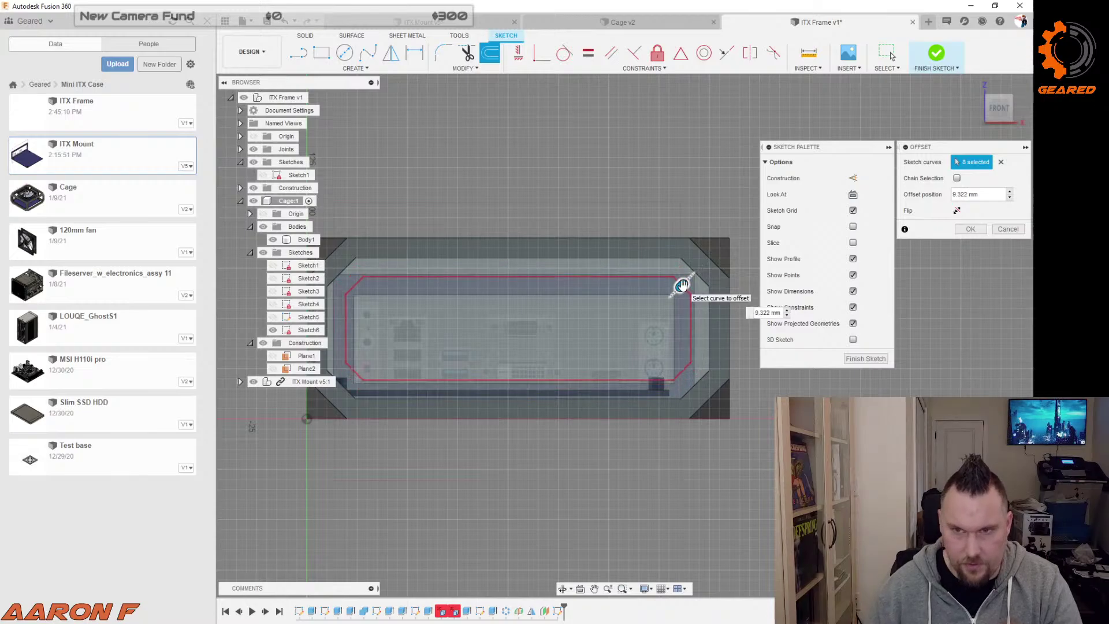
double_click(775, 312)
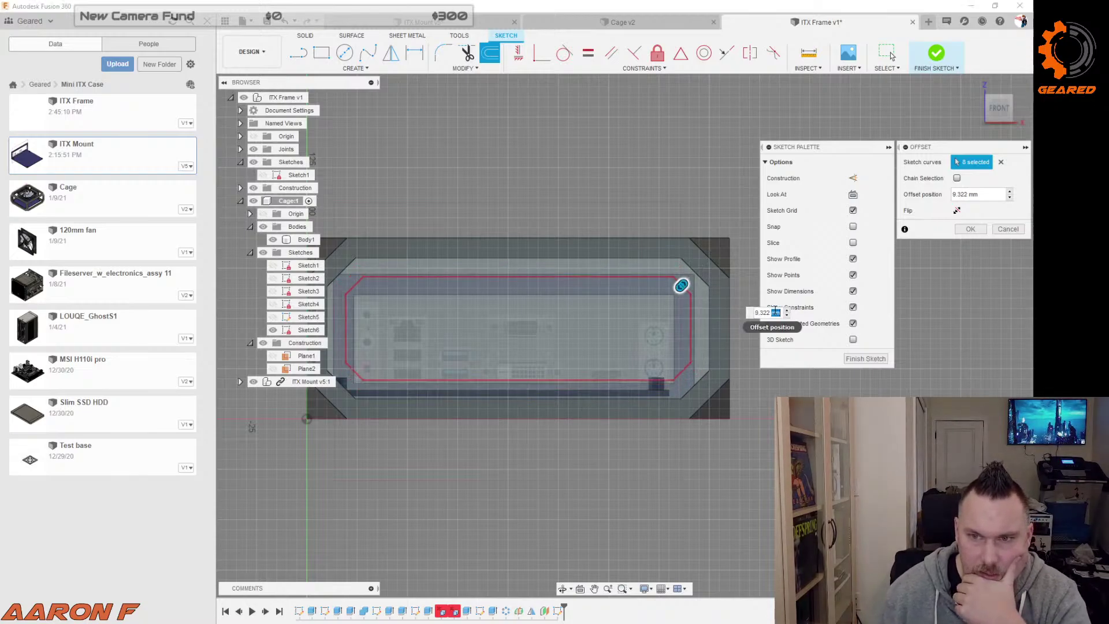
triple_click(776, 312)
type("10")
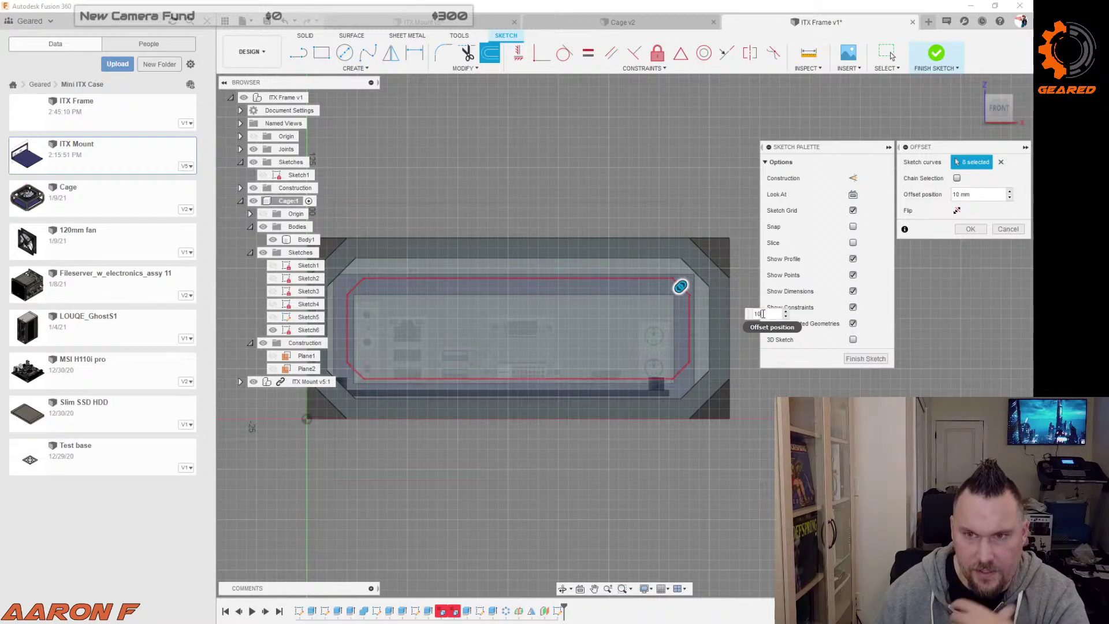
key("Return")
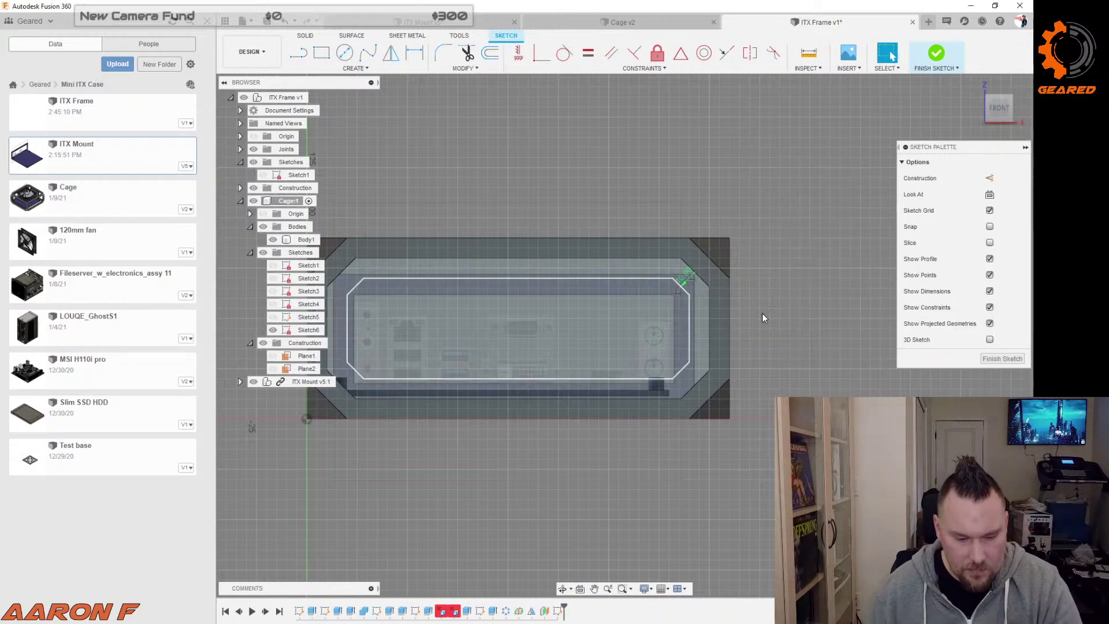
Step: Extrude the ring between the front opening and its offset outline by -3 mm, starting from a -4 mm offset plane, joined to the cage
key("e")
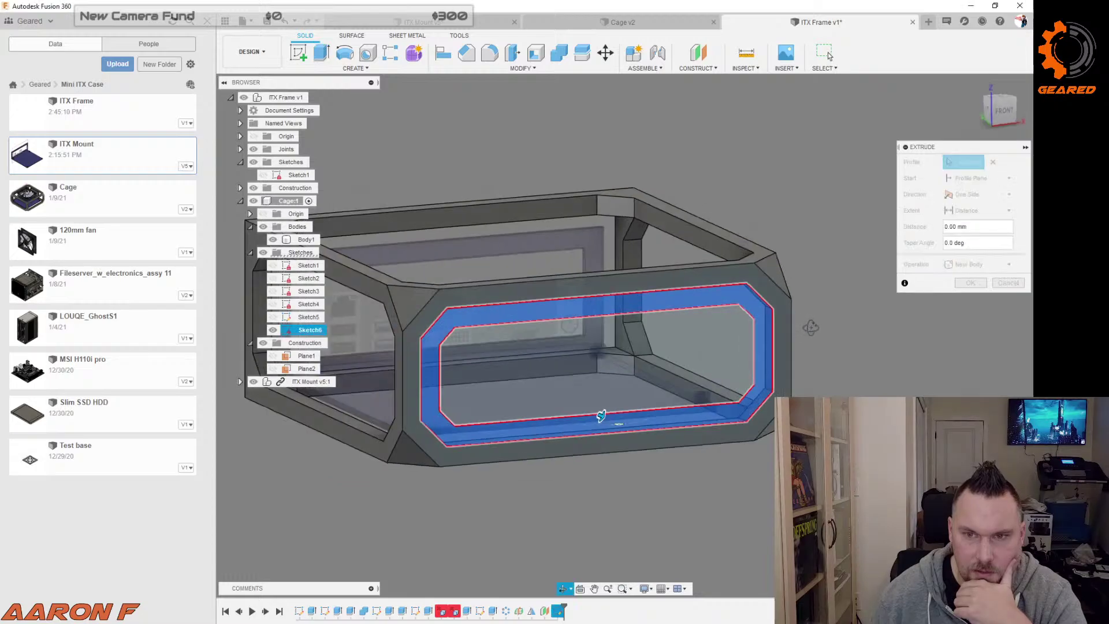
type("-3")
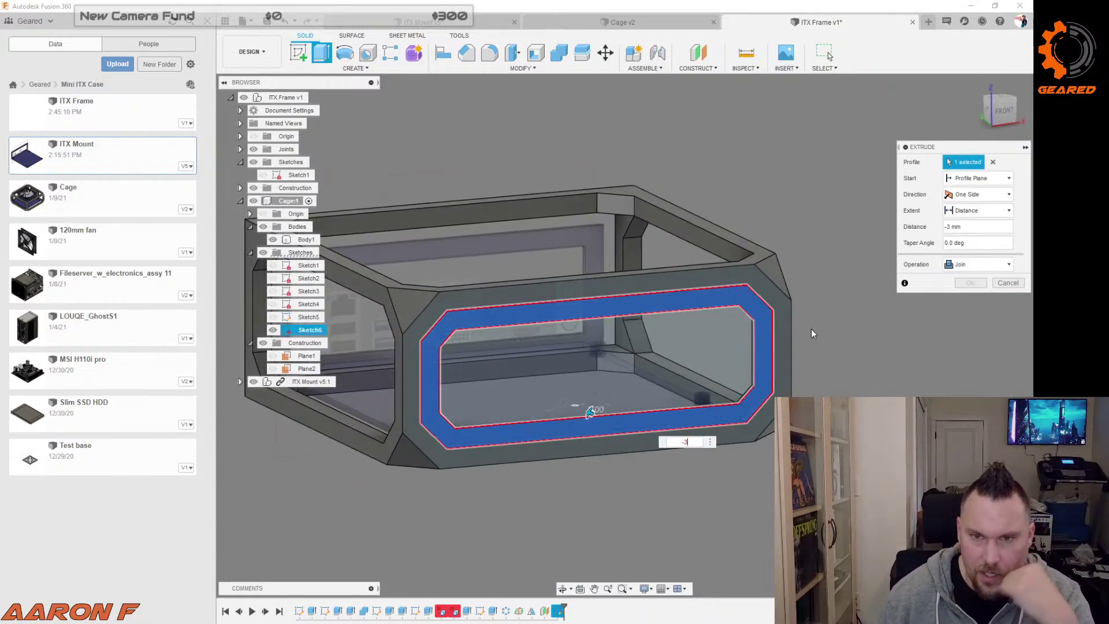
middle_click_drag(802, 338, 891, 348, "shift")
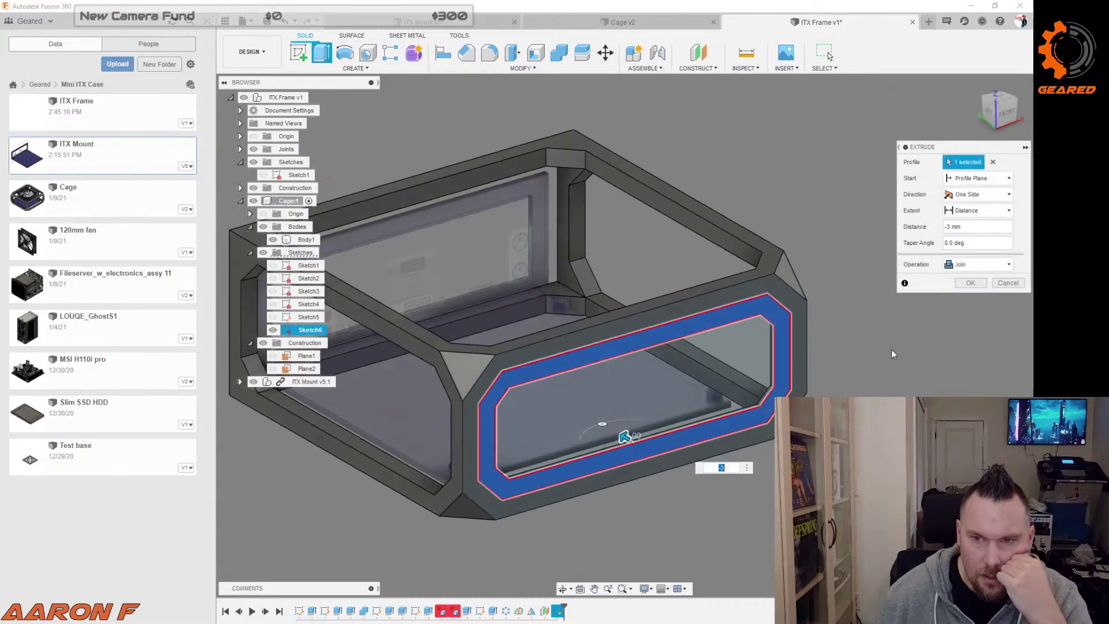
left_click(1002, 179)
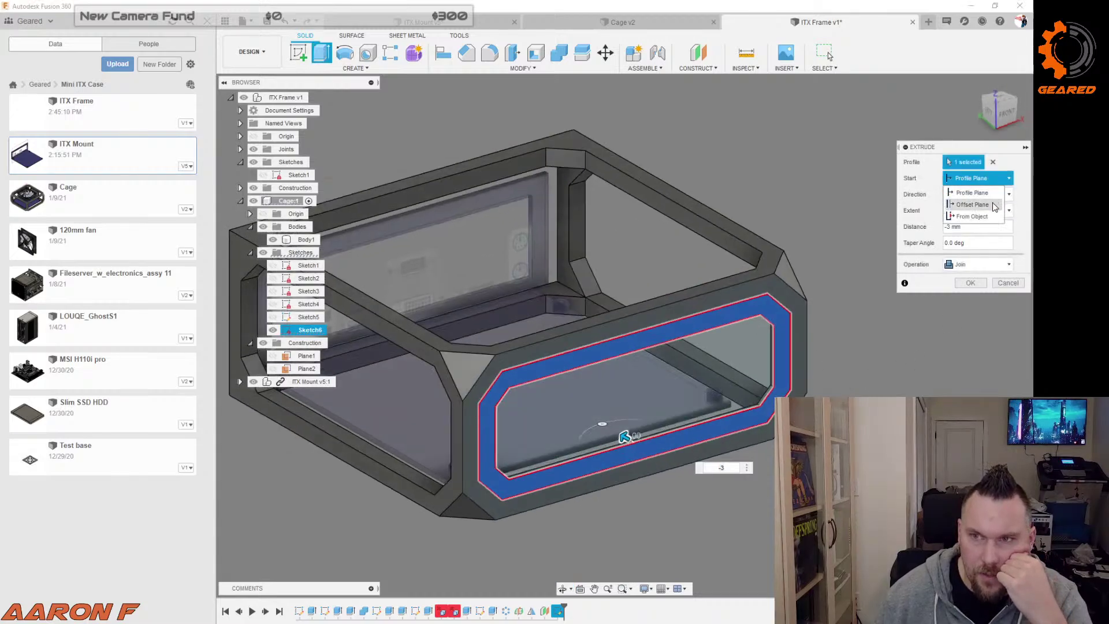
left_click(972, 205)
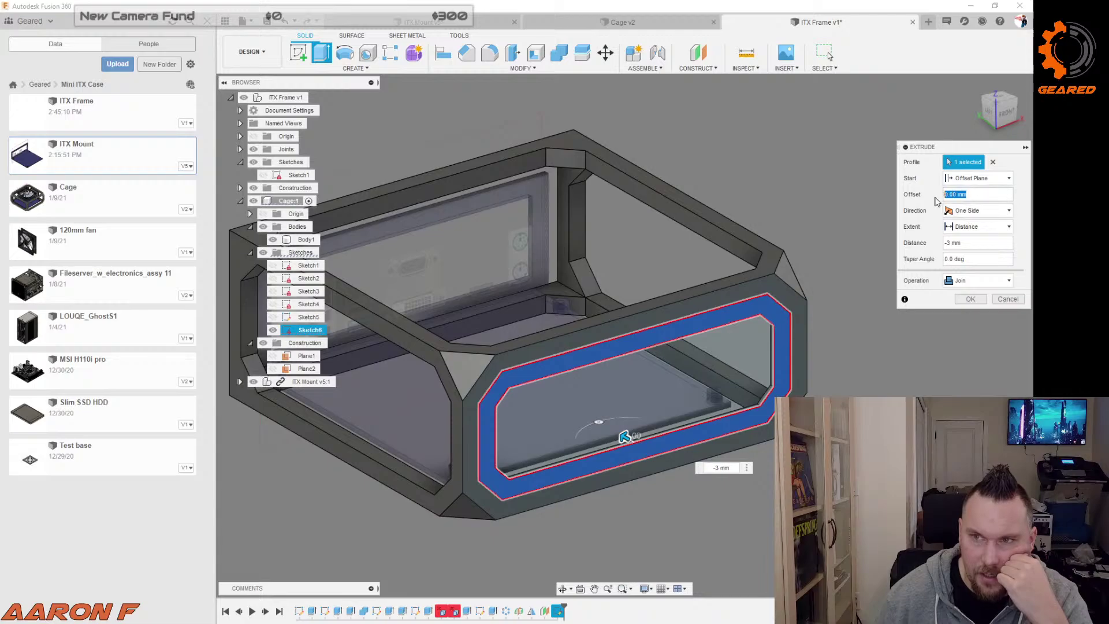
type("-")
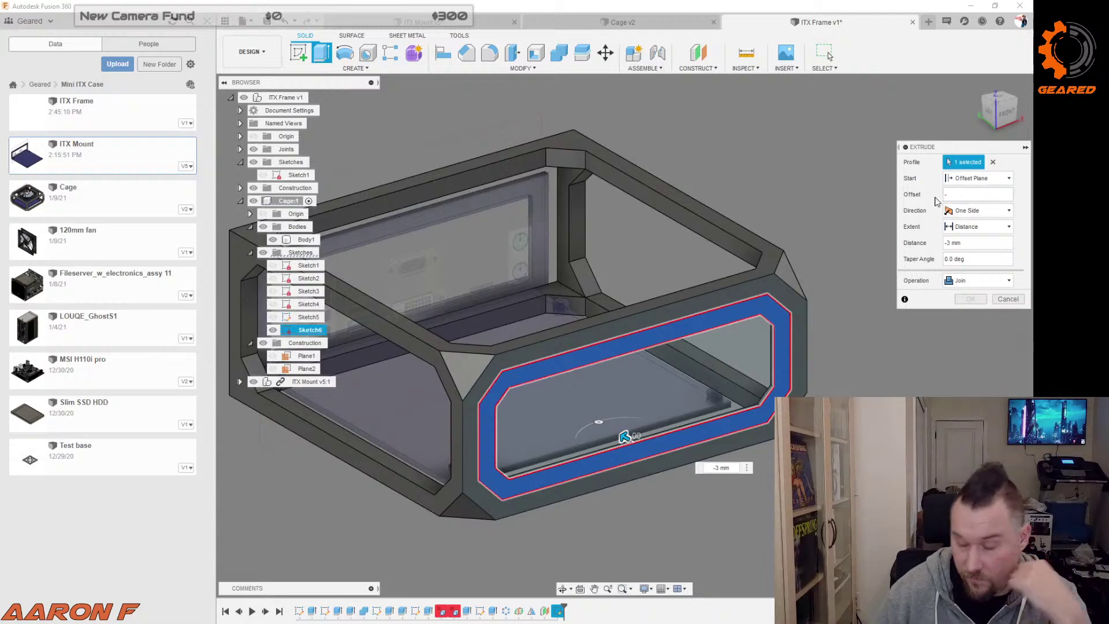
type("4")
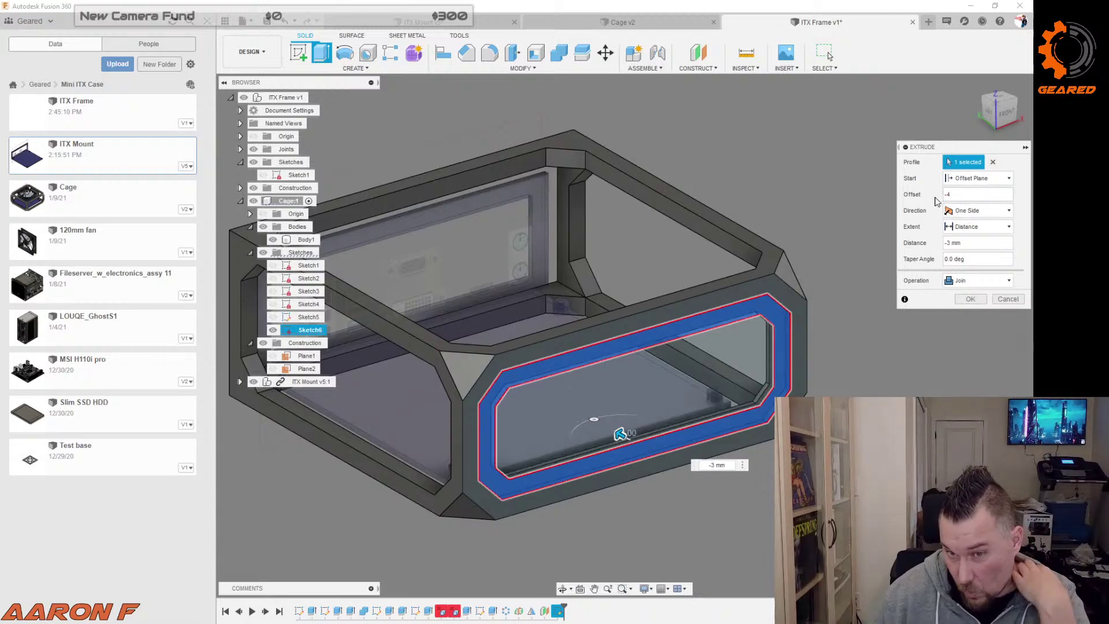
key("Return")
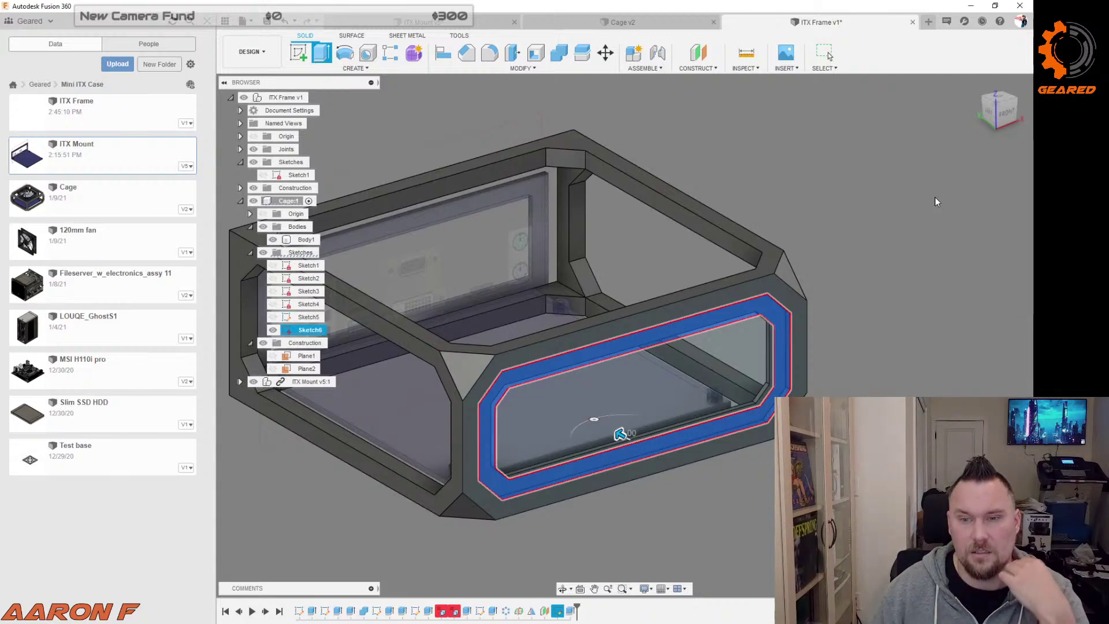
mouse_move(907, 241)
middle_mouse_down("shift")
mouse_move(923, 363)
mouse_move(945, 356)
mouse_move(794, 354)
middle_mouse_up("shift")
scroll(856, 351, "down", 2)
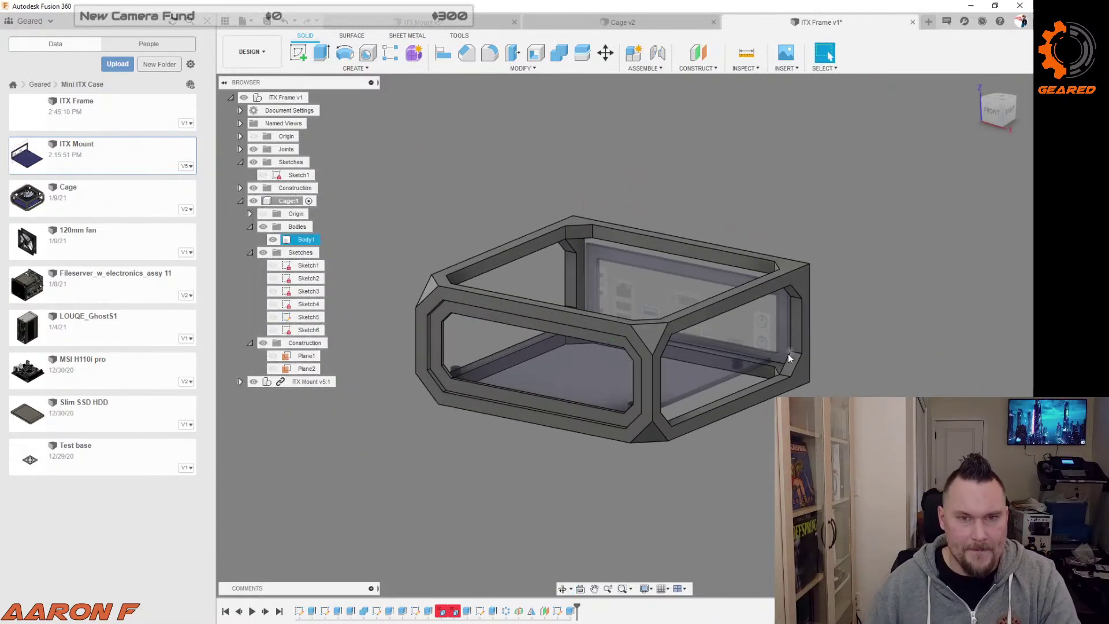
Step: Show the offset plane in front of the cage and start a new sketch on it
left_click(273, 369)
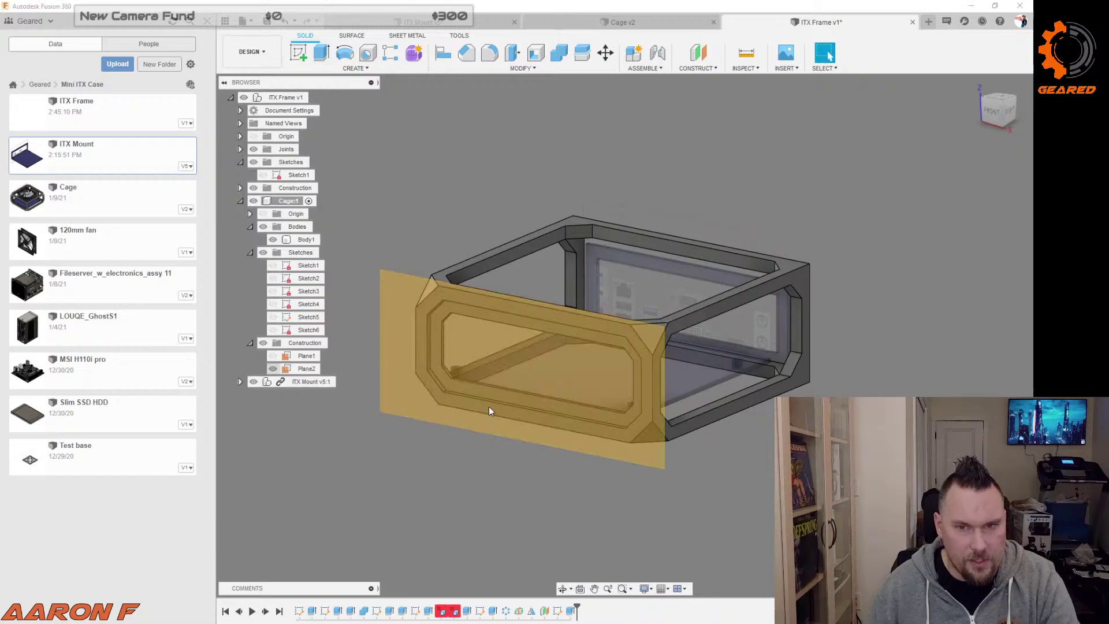
right_click(517, 376)
left_click(555, 410)
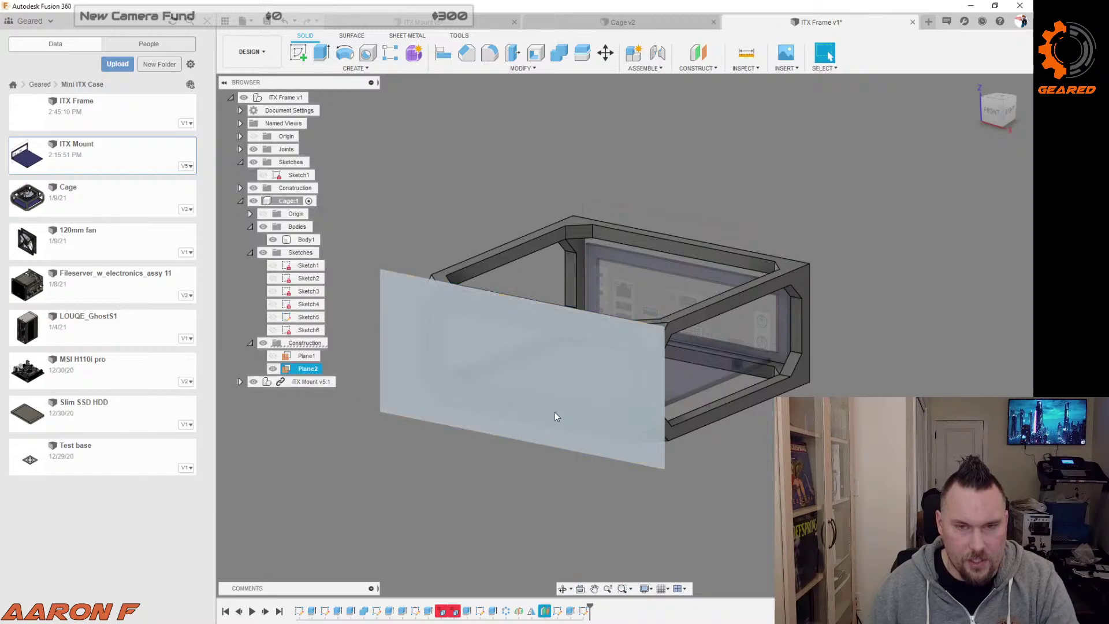
scroll(538, 320, "up", 4)
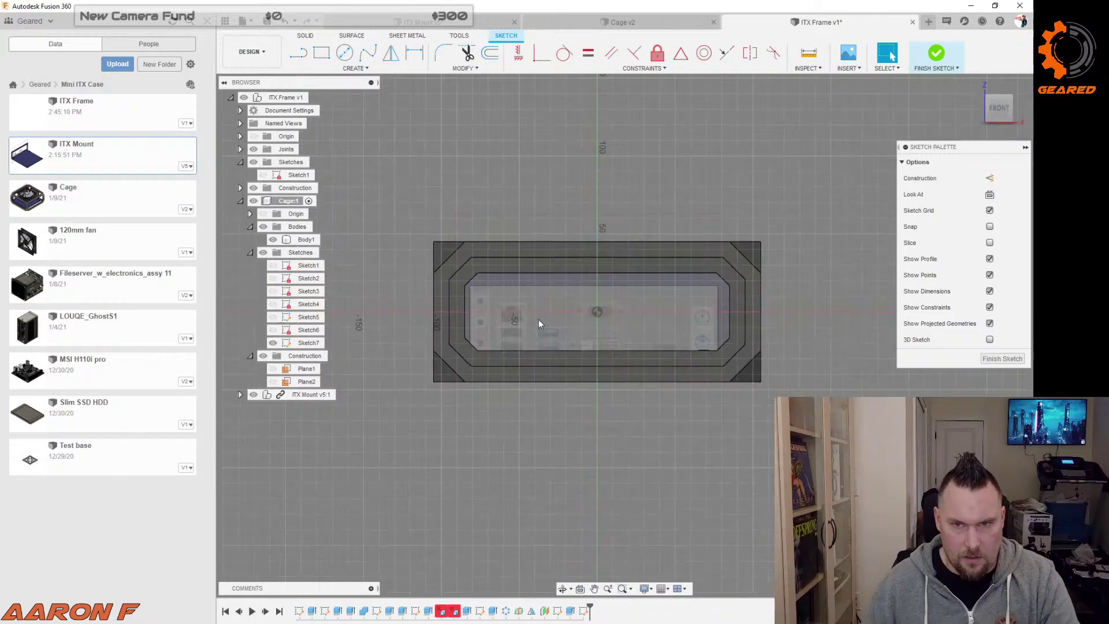
scroll(639, 300, "up", 1)
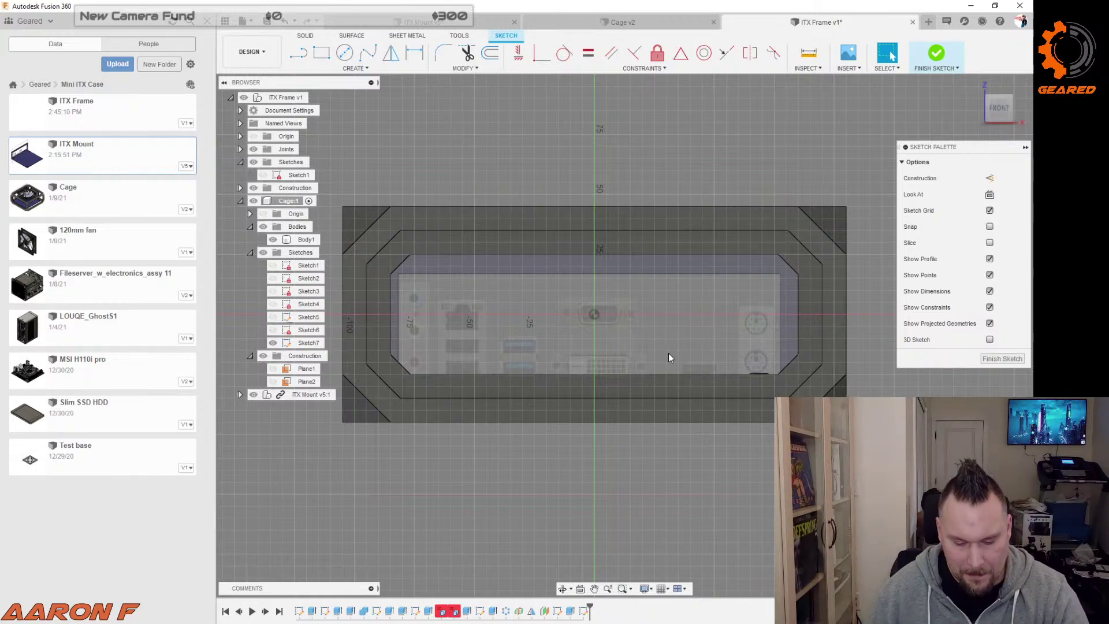
Step: Draw a center rectangle from the sketch origin over the cage's front opening, and look straight at the sketch plane
key("r")
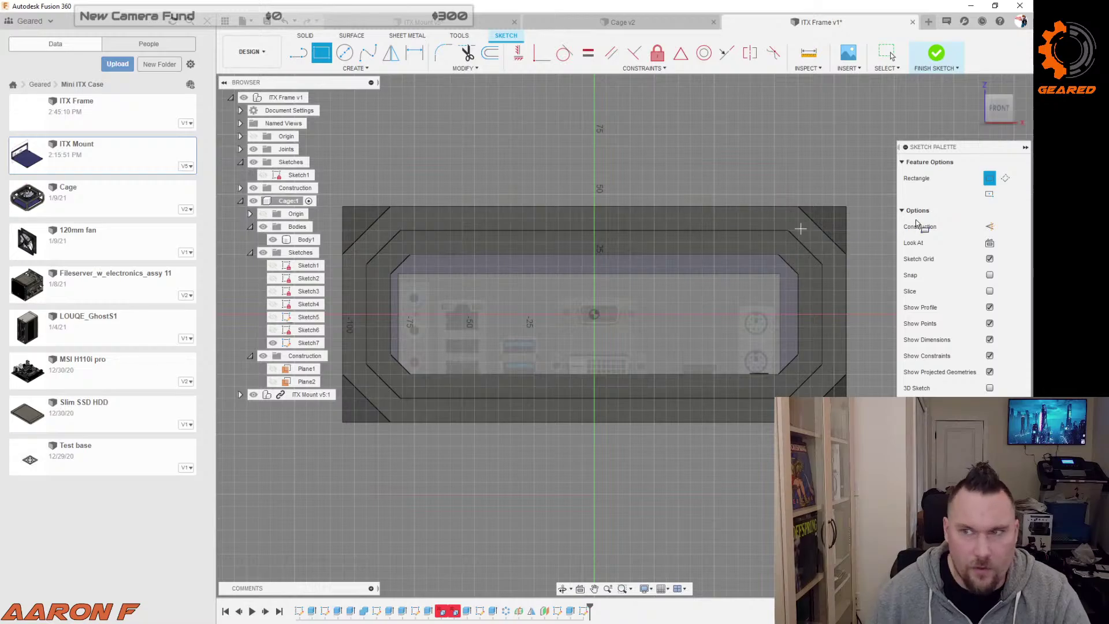
left_click(989, 194)
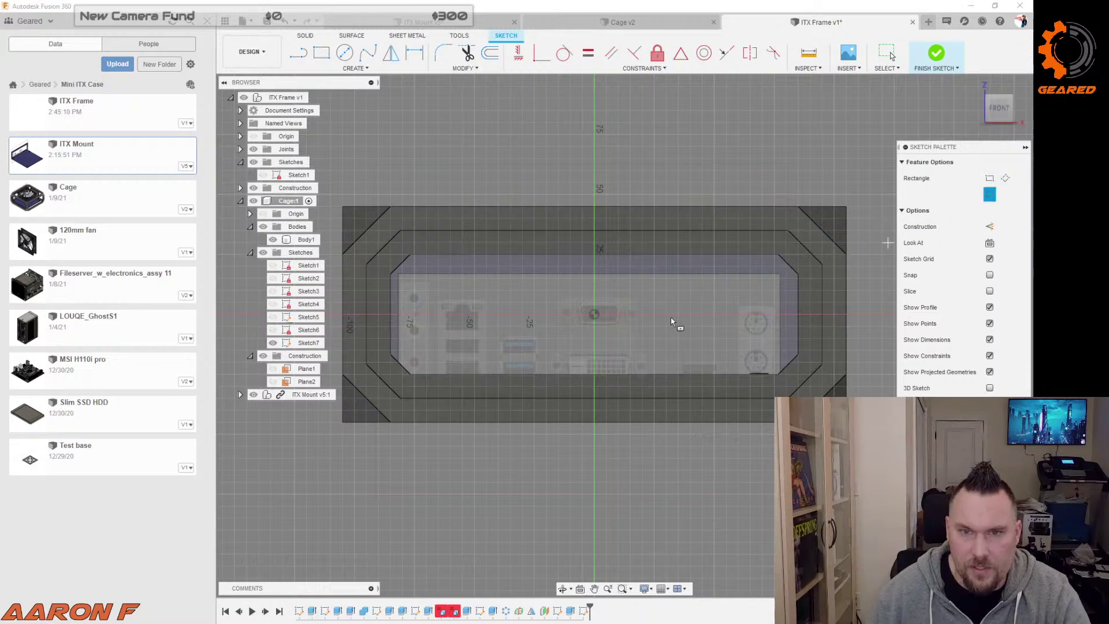
left_click(594, 315)
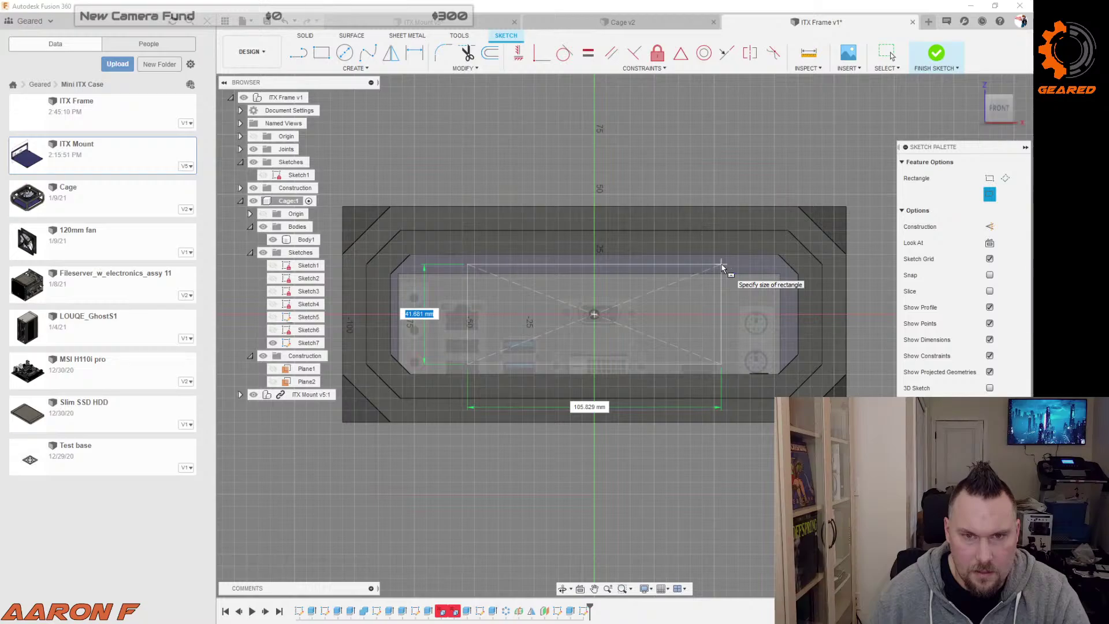
left_click(732, 236)
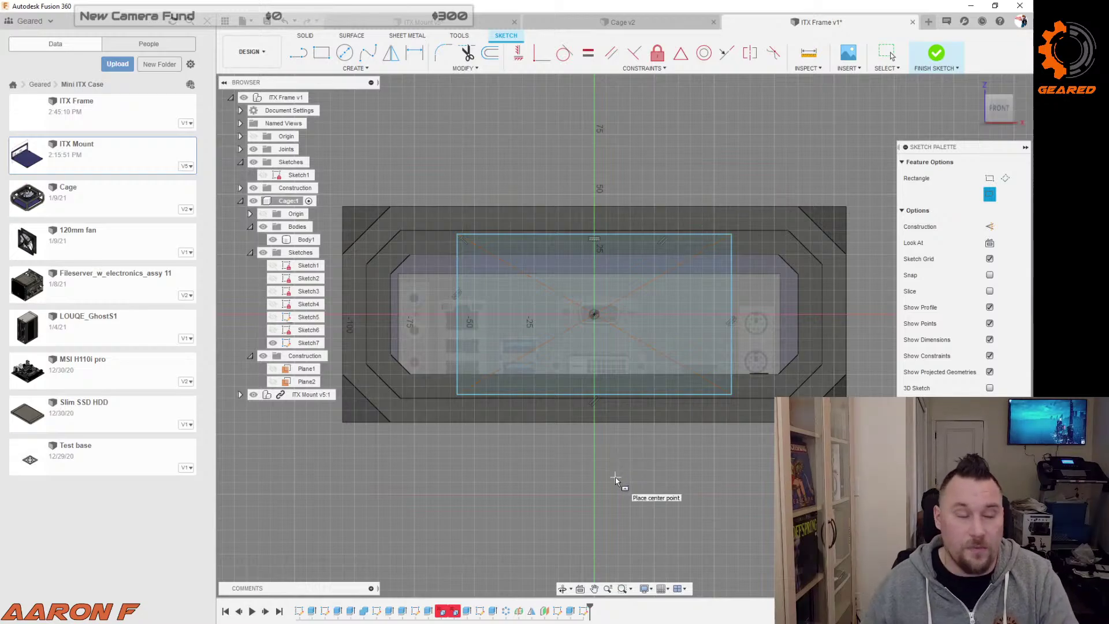
middle_click_drag(639, 464, 637, 477, "shift")
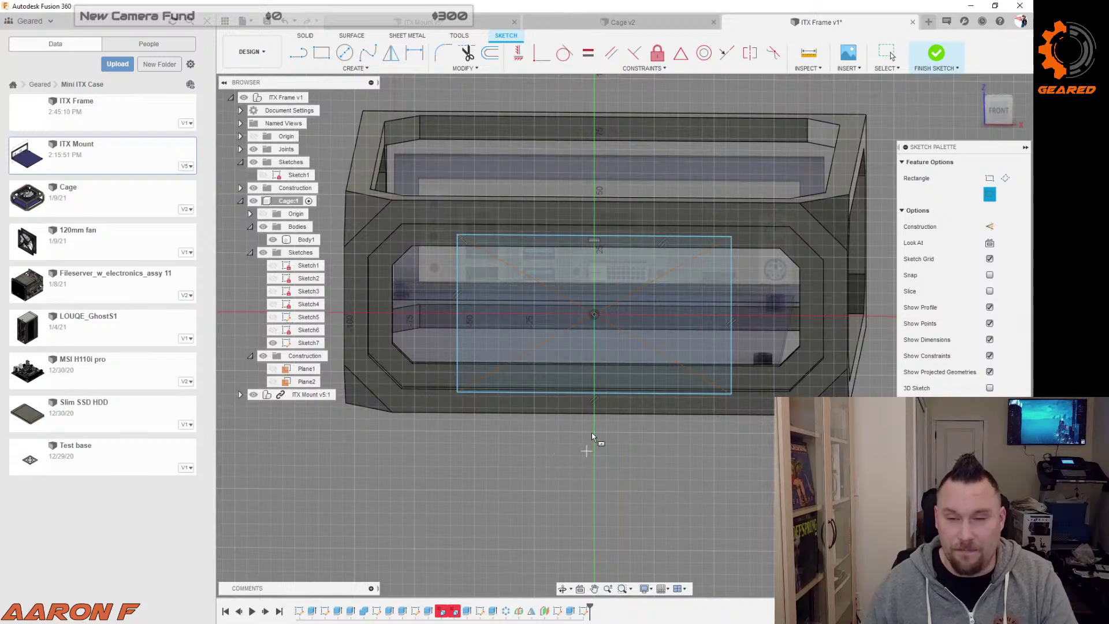
scroll(648, 402, "up", 1)
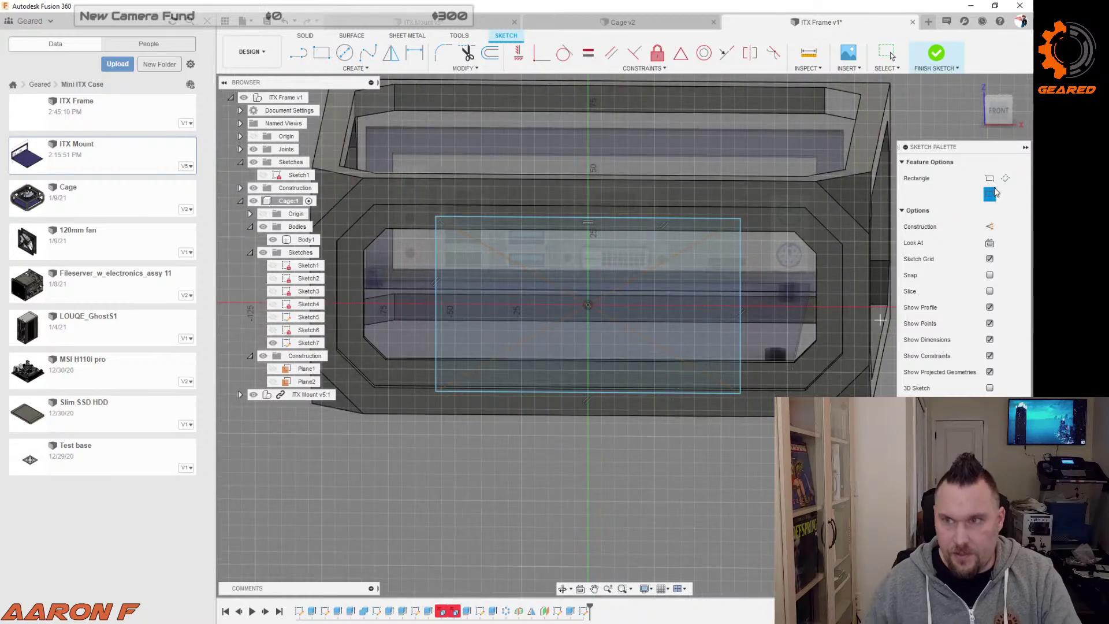
left_click(990, 244)
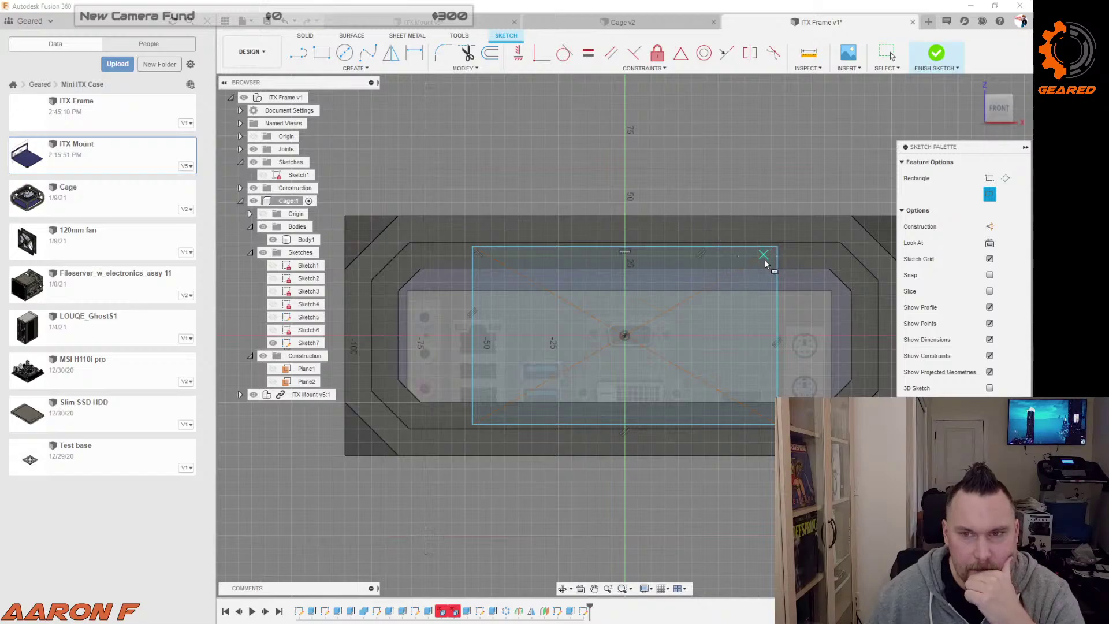
Step: Project the upper horizontal edge of the cage's front opening into the sketch
key("p")
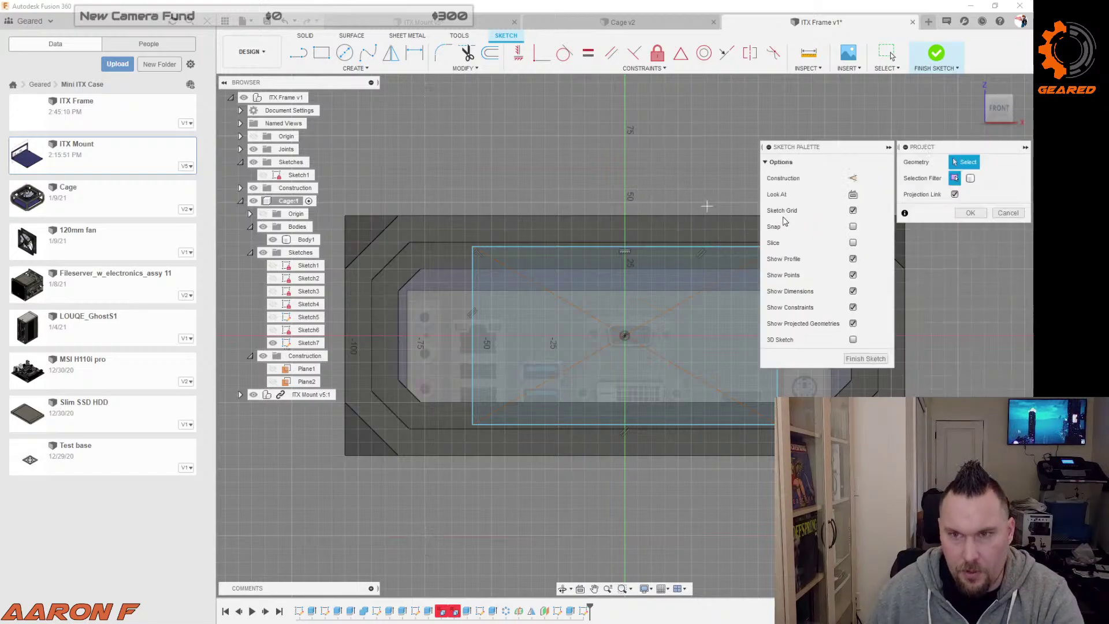
left_click(449, 243)
left_click(970, 213)
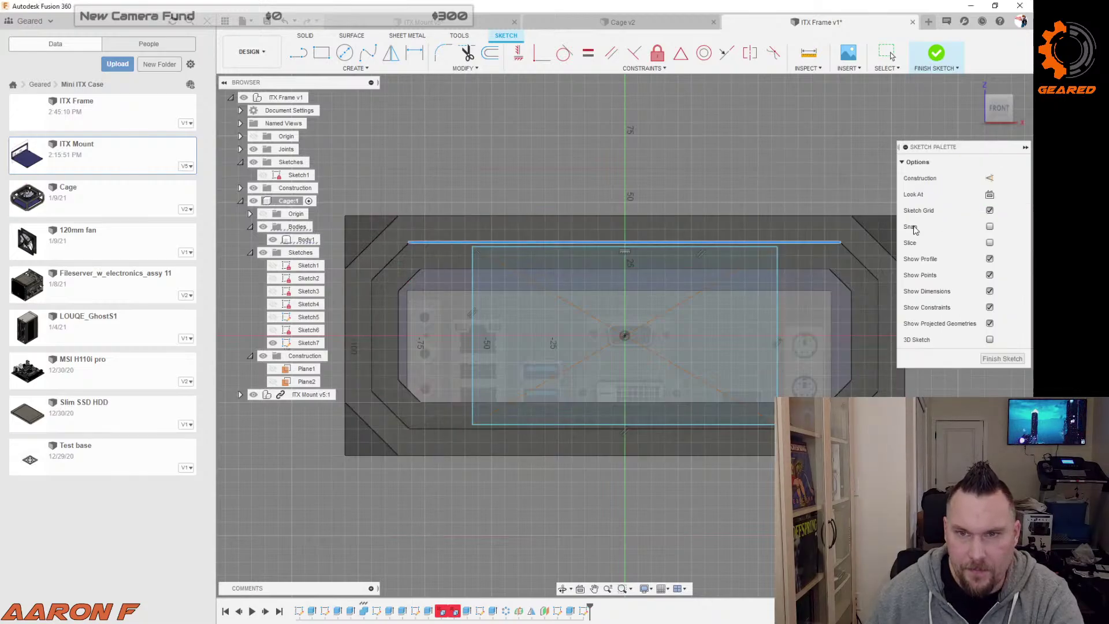
Step: Dimension the rectangle's upper side 5 mm from the projected edge of the opening
scroll(774, 247, "up", 5)
key("d")
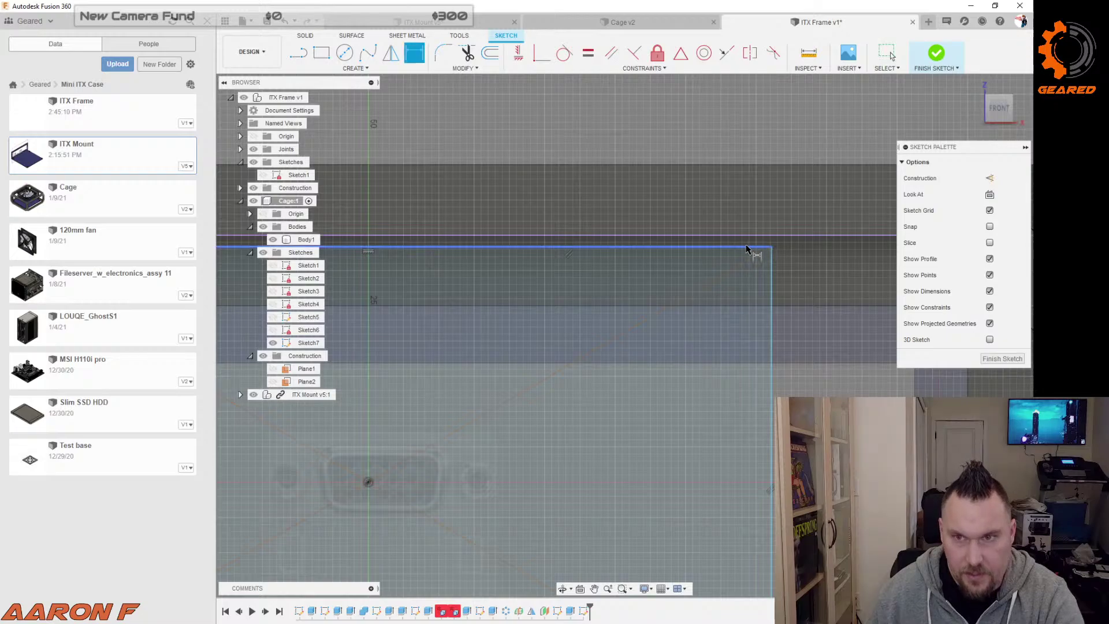
left_click(743, 239)
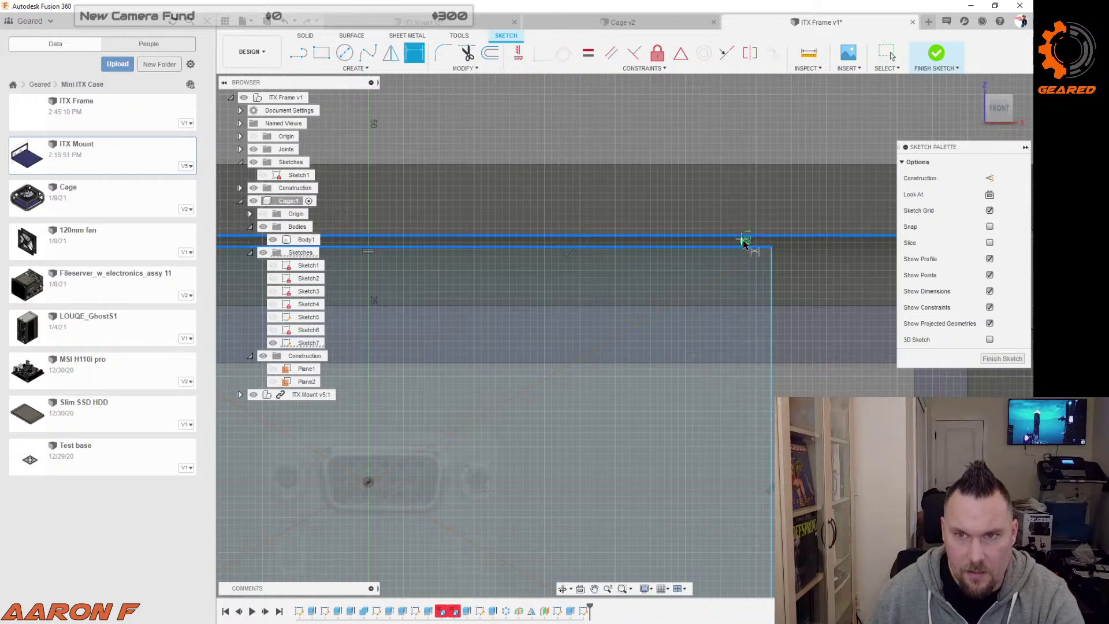
left_click(811, 248)
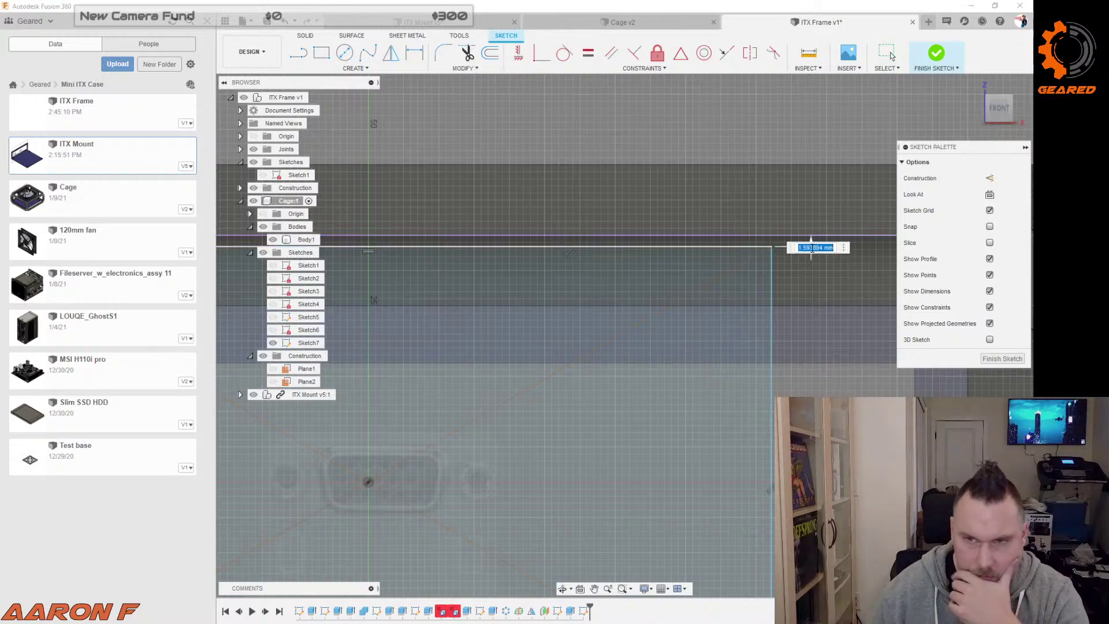
type("5")
key("Return")
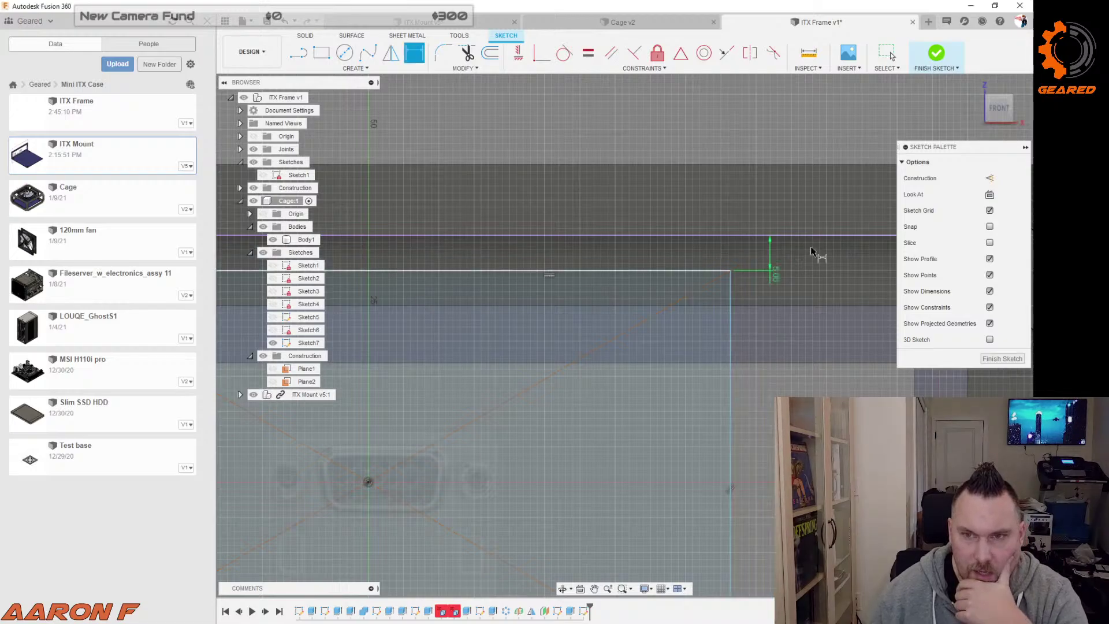
Step: Dimension the rectangle's upper side to a length of 100 mm
scroll(790, 262, "down", 4)
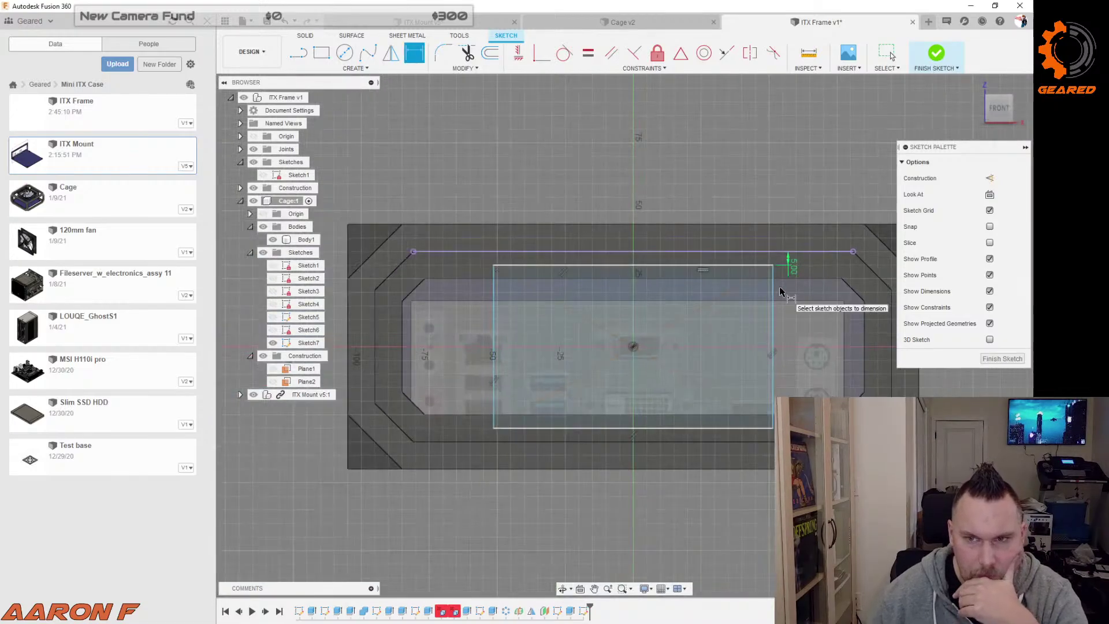
left_click(727, 267)
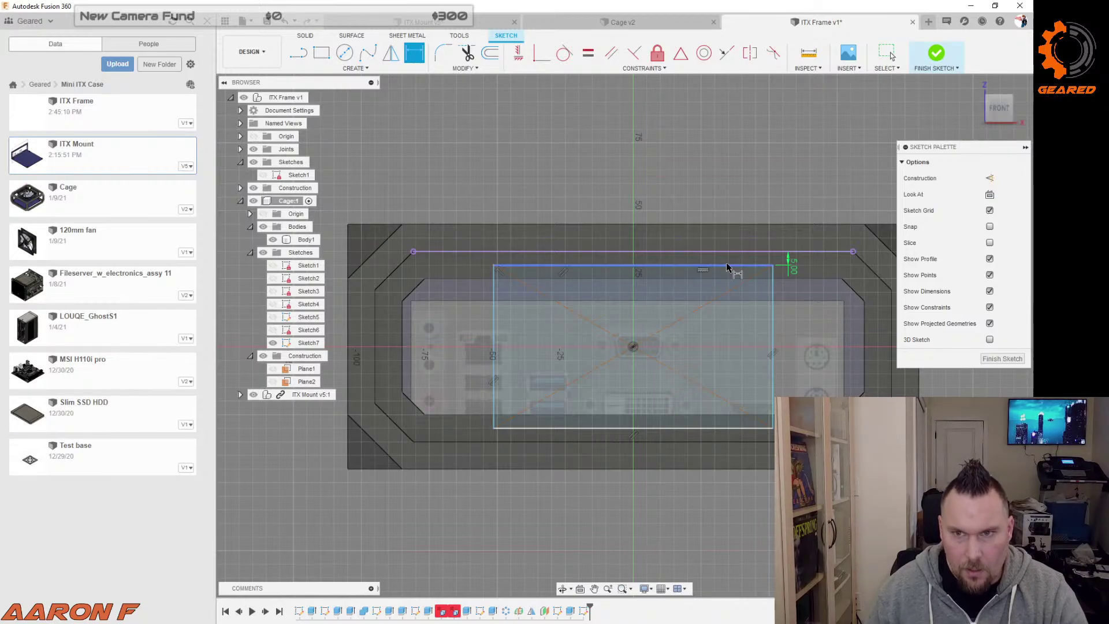
left_click(722, 190)
type("100")
key("Return")
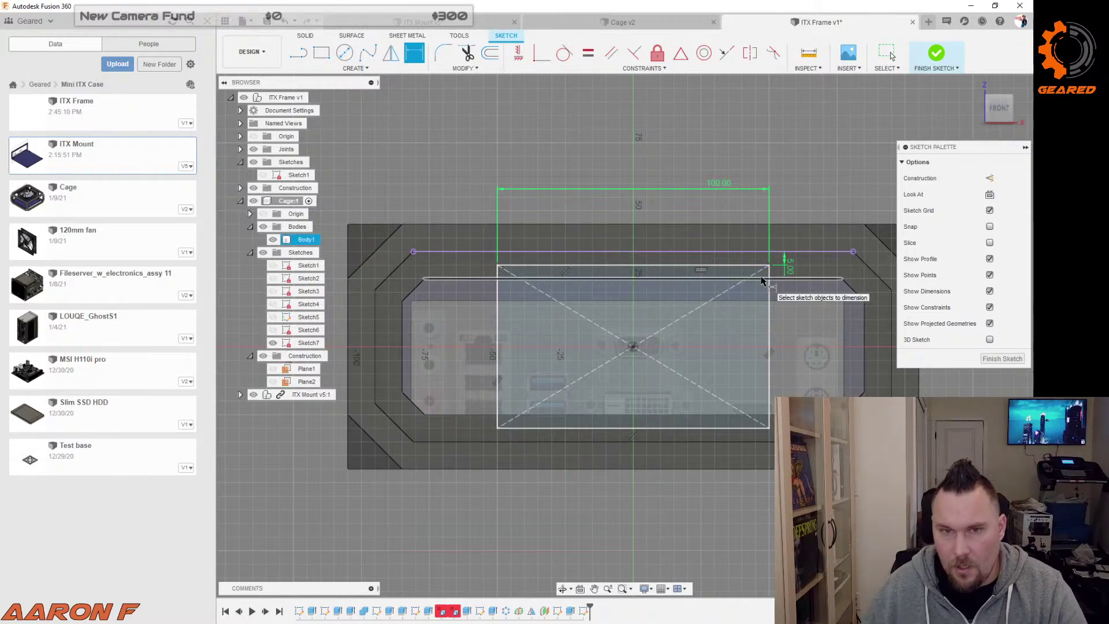
Step: Draw two connected lines from the corners of each vertical side of the rectangle, forming an outward-pointing tip on both ends
key("l")
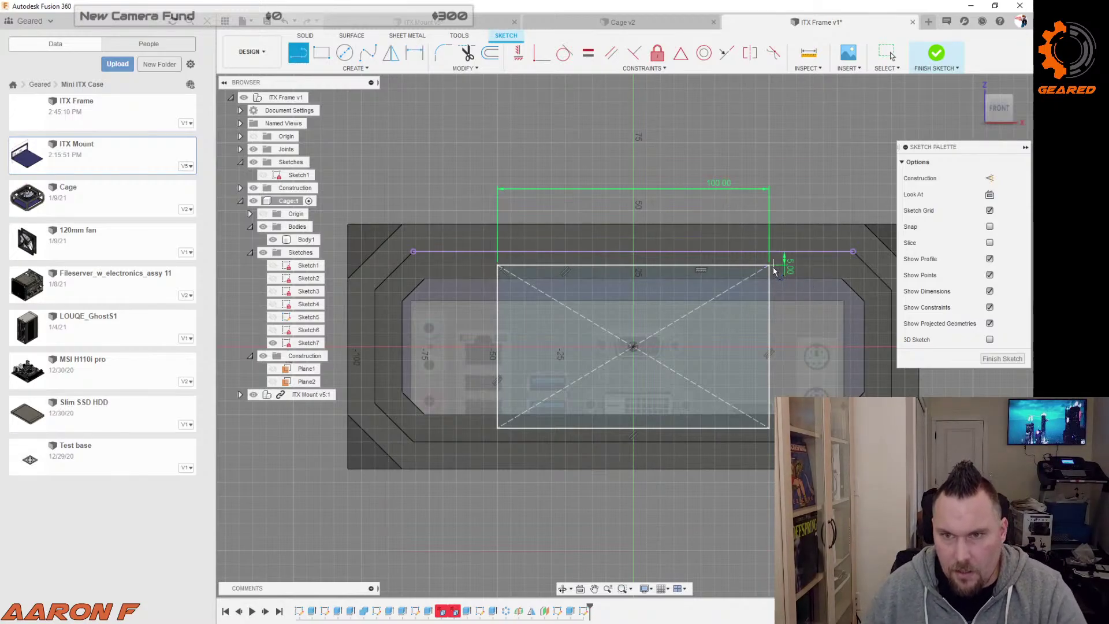
left_click(769, 265)
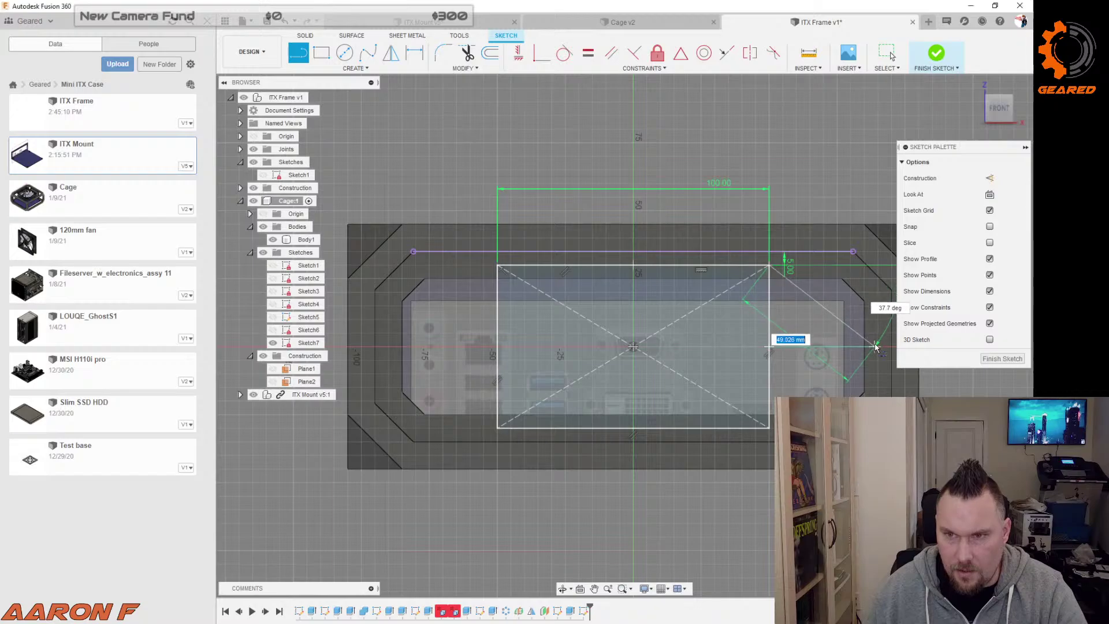
left_click(874, 347)
double_click(769, 428)
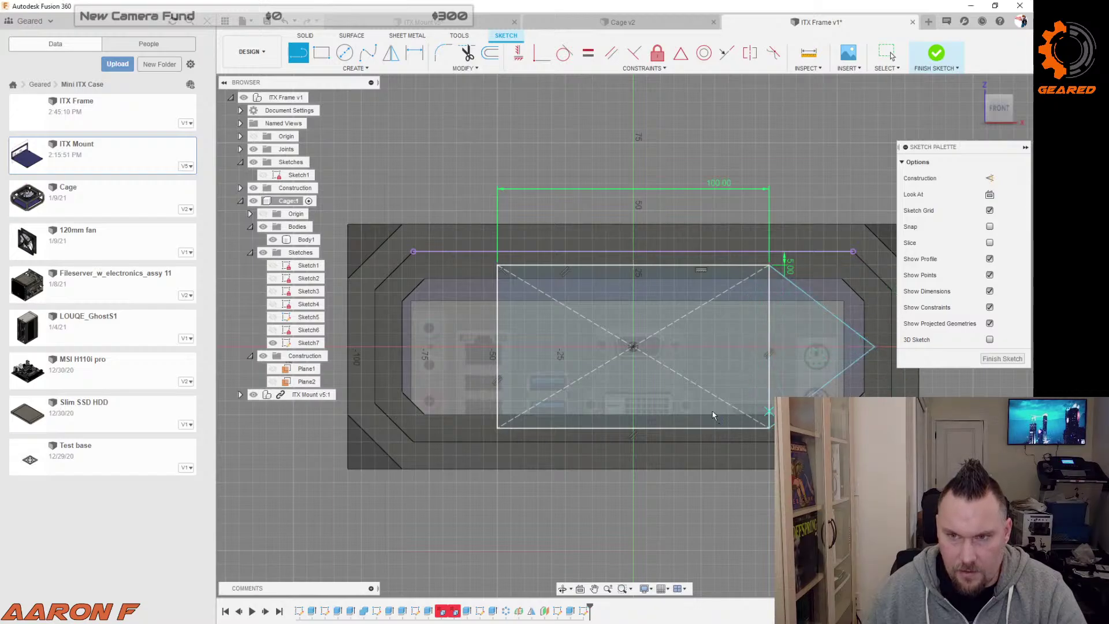
left_click(497, 266)
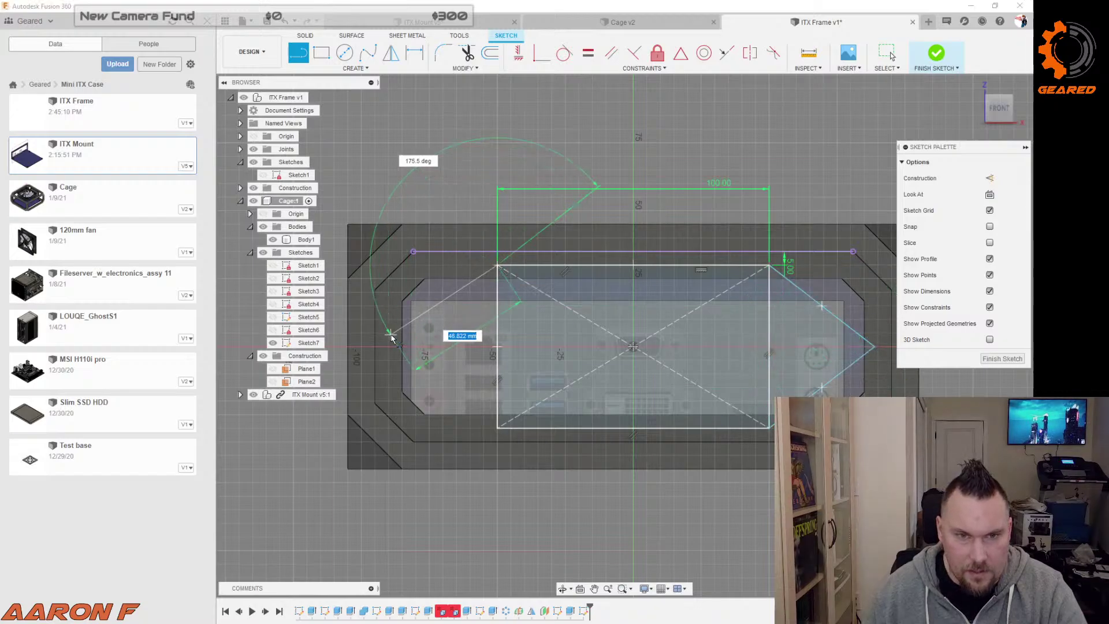
left_click(391, 335)
double_click(499, 430)
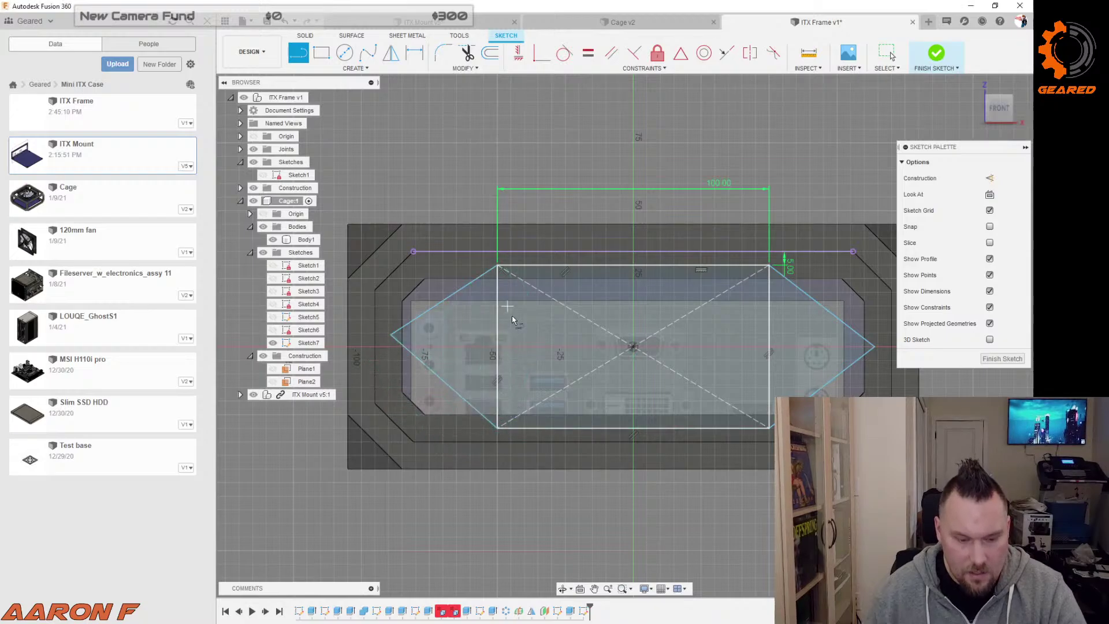
Step: Apply horizontal constraints aligning the left and right tips with the midpoints of the rectangle's adjacent vertical sides
left_click(518, 59)
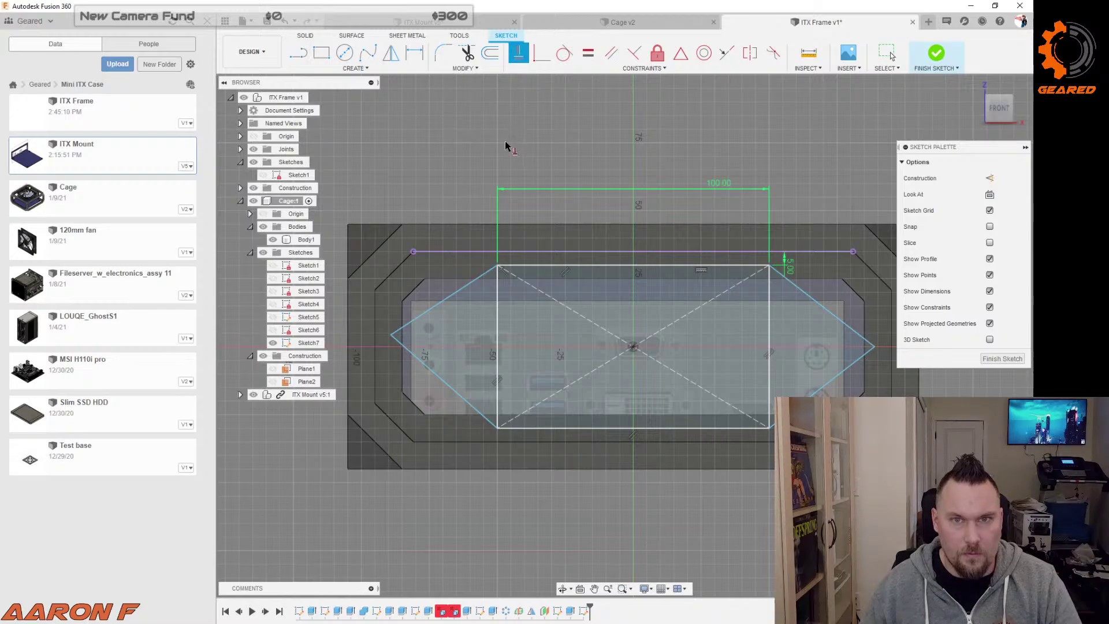
left_click(391, 335)
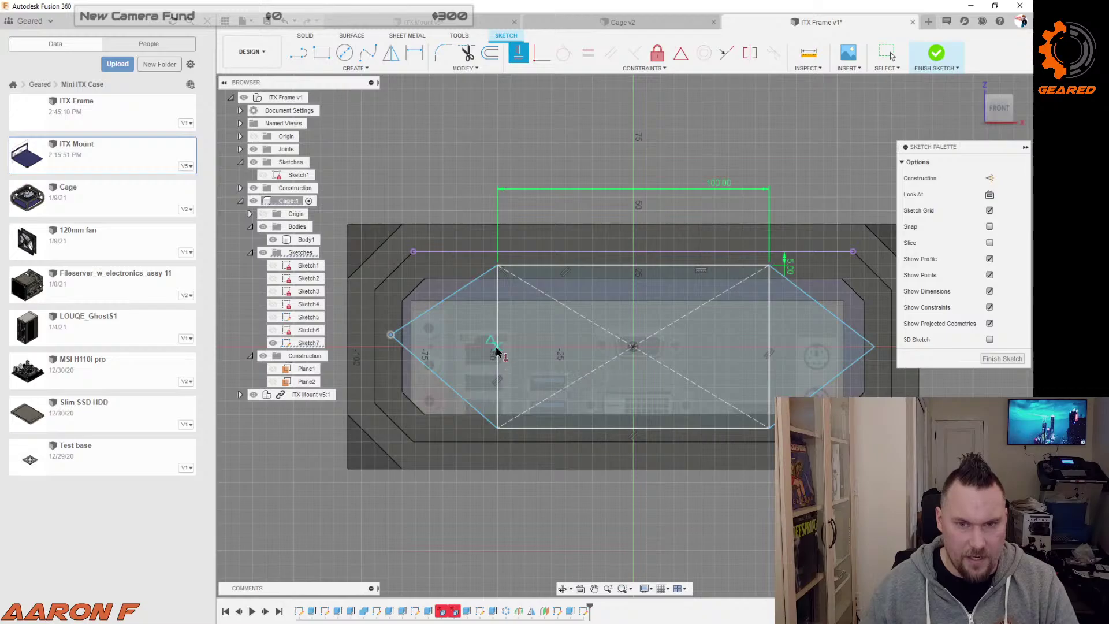
left_click(497, 347, "shift")
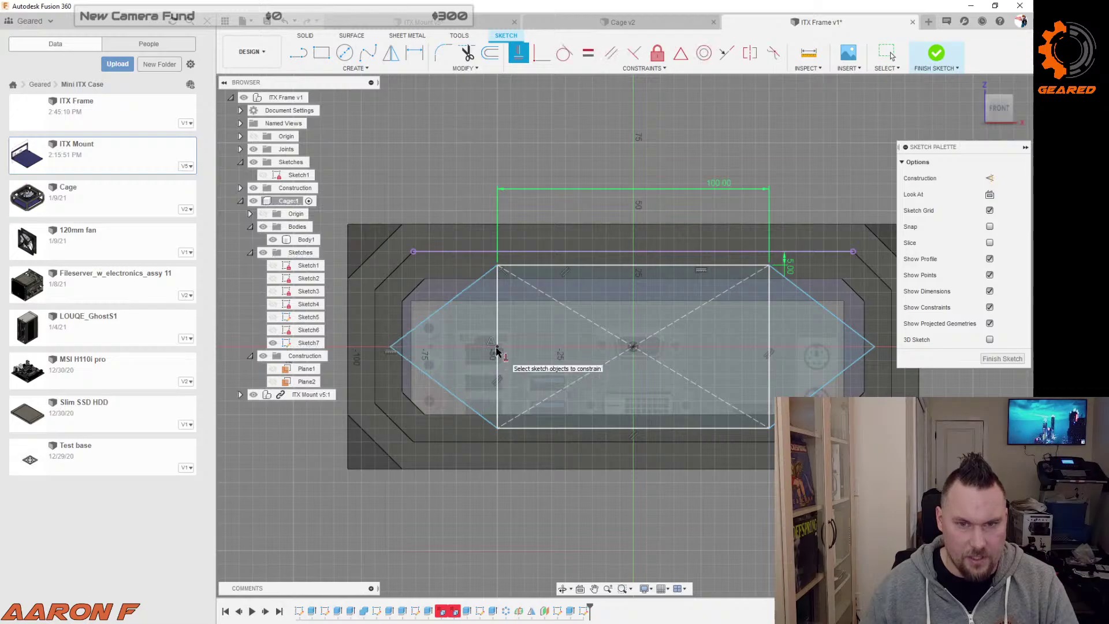
left_click(874, 347)
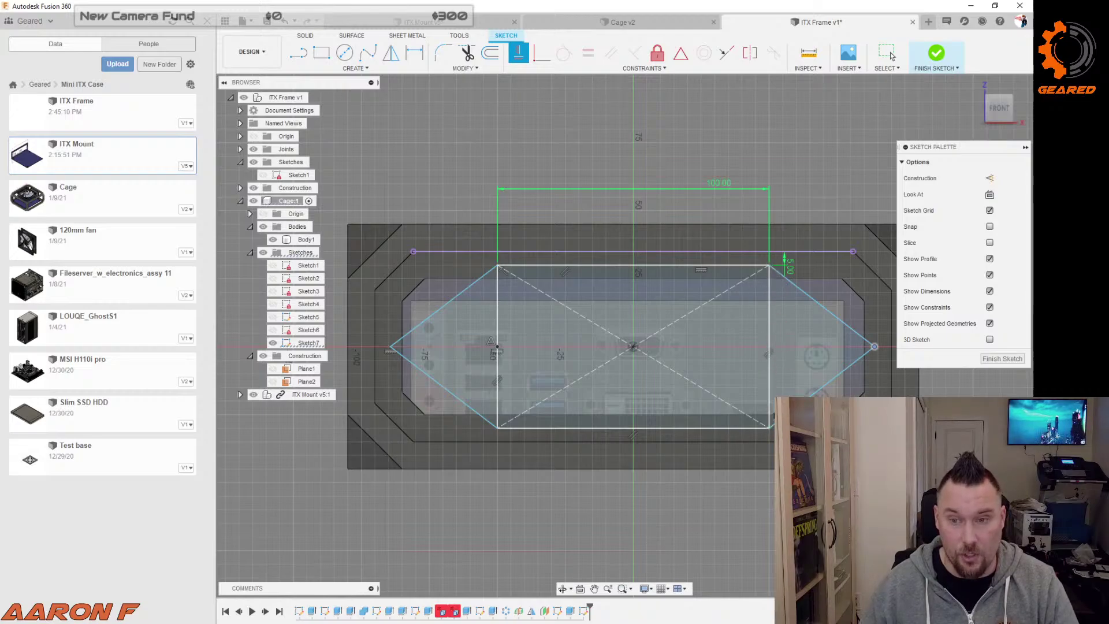
left_click(769, 348)
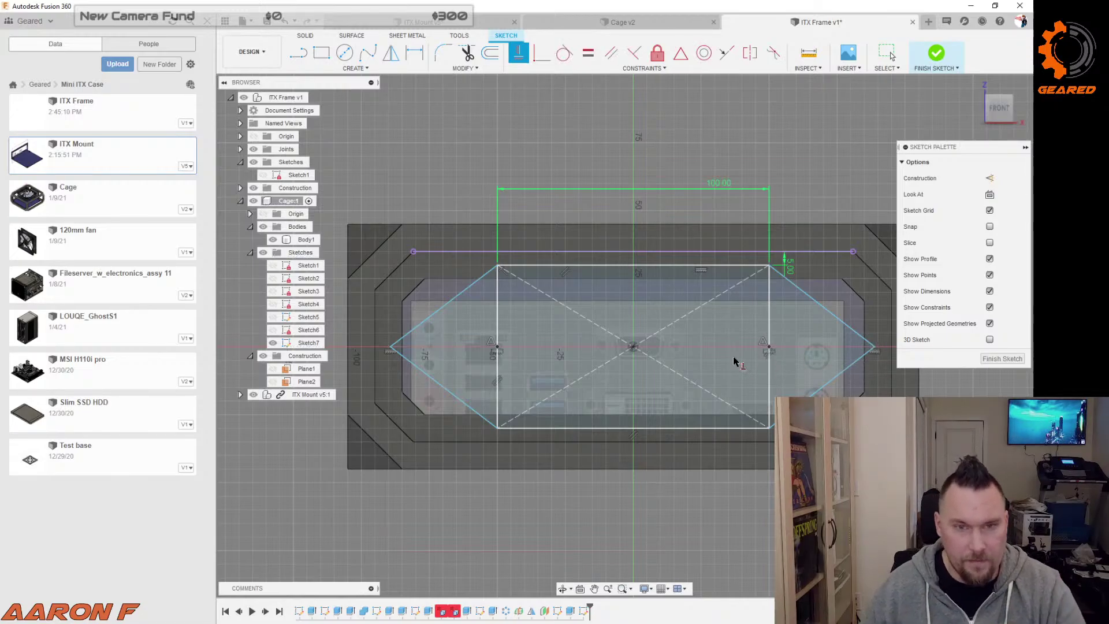
Step: Make the upper slanted lines on both ends equal in length, and pull the right tip inward toward the rectangle
scroll(711, 338, "down", 2)
scroll(711, 338, "up", 1)
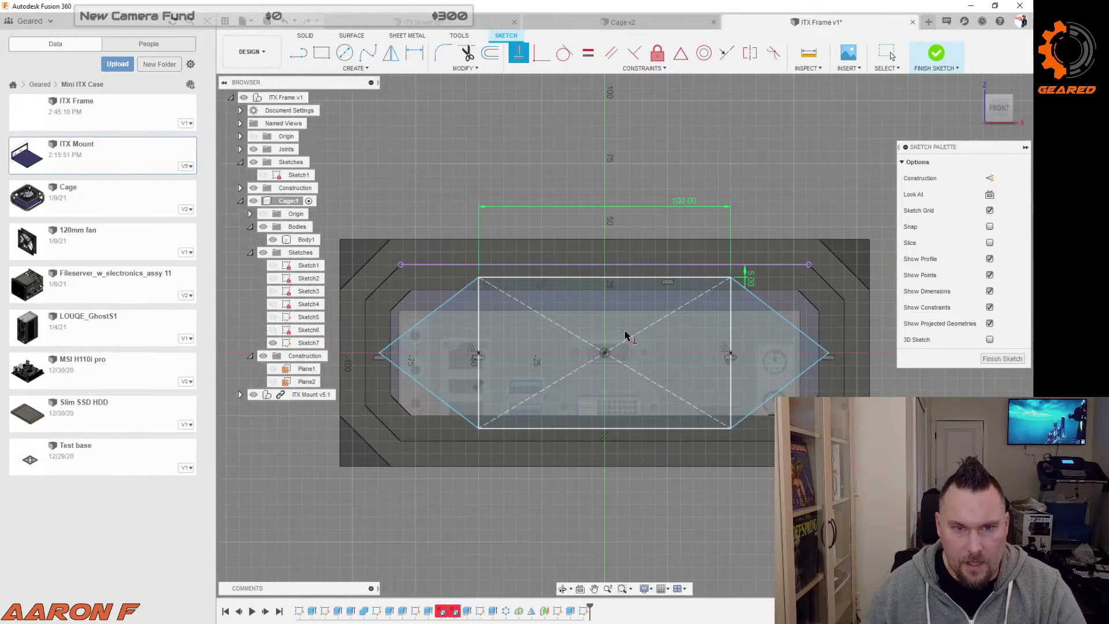
left_click(588, 52)
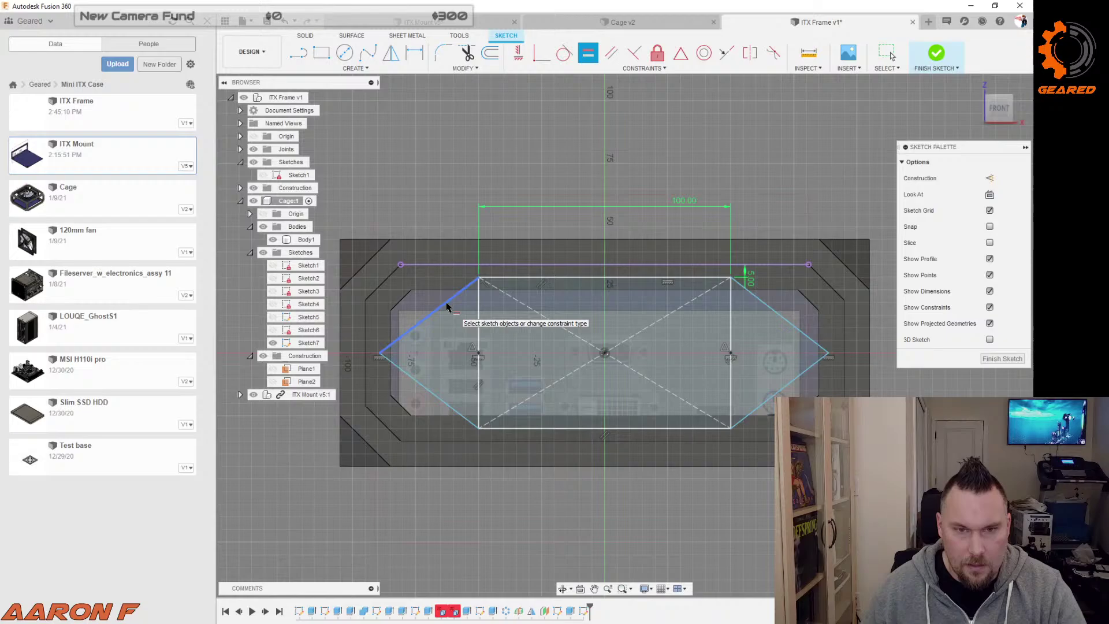
left_click(448, 306)
left_click(760, 302)
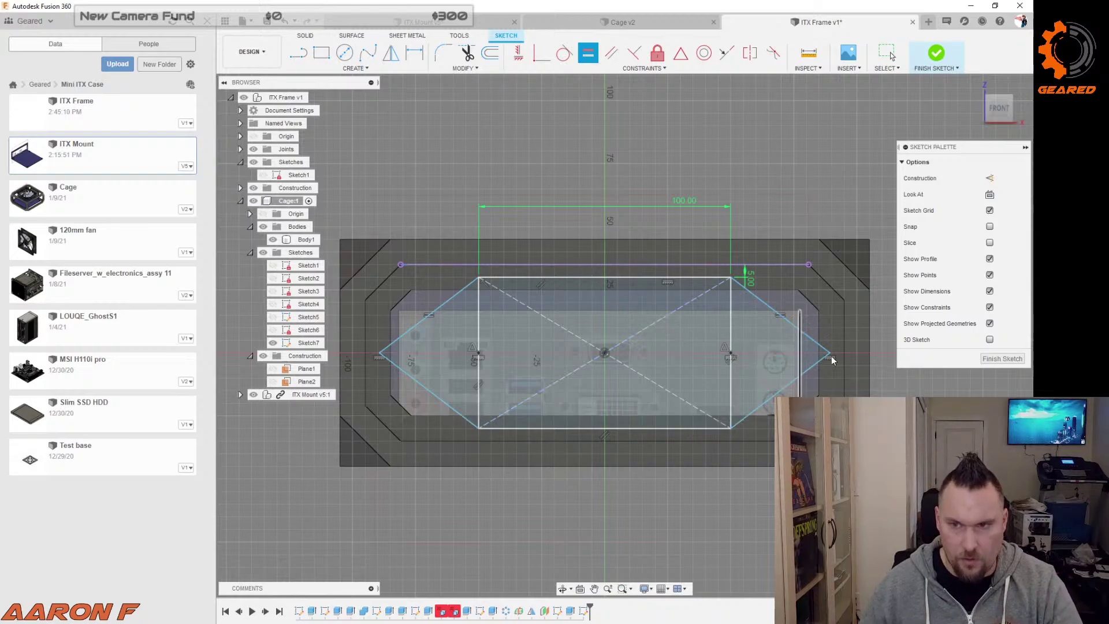
key("Escape")
left_click_drag(831, 353, 805, 355)
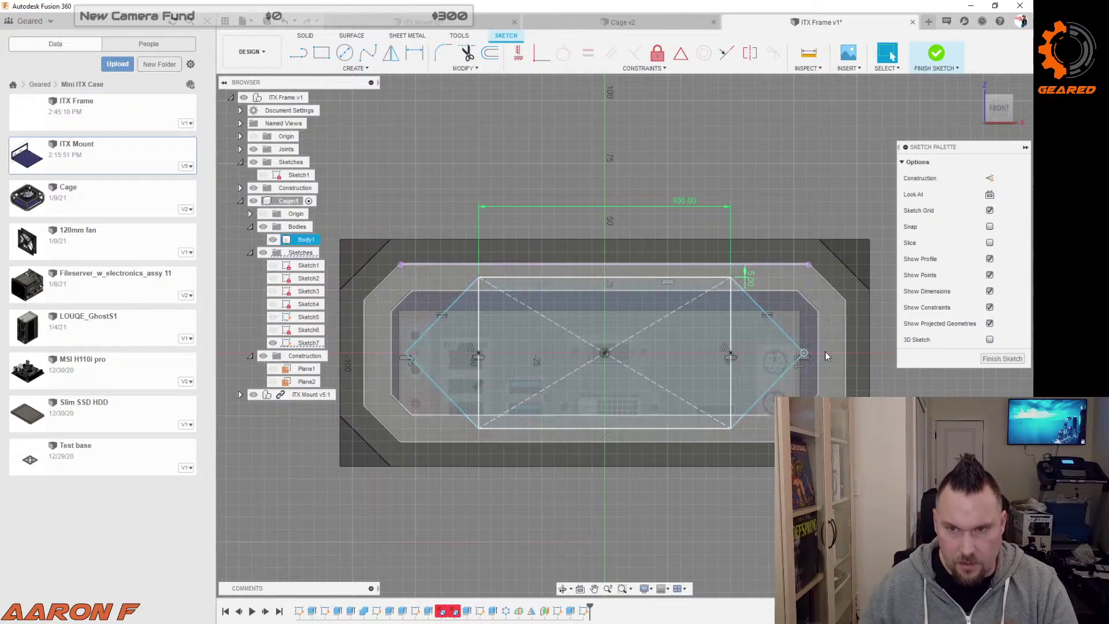
Step: Project the right vertical edge of the cage's front opening into the sketch
left_click(847, 362)
key("p")
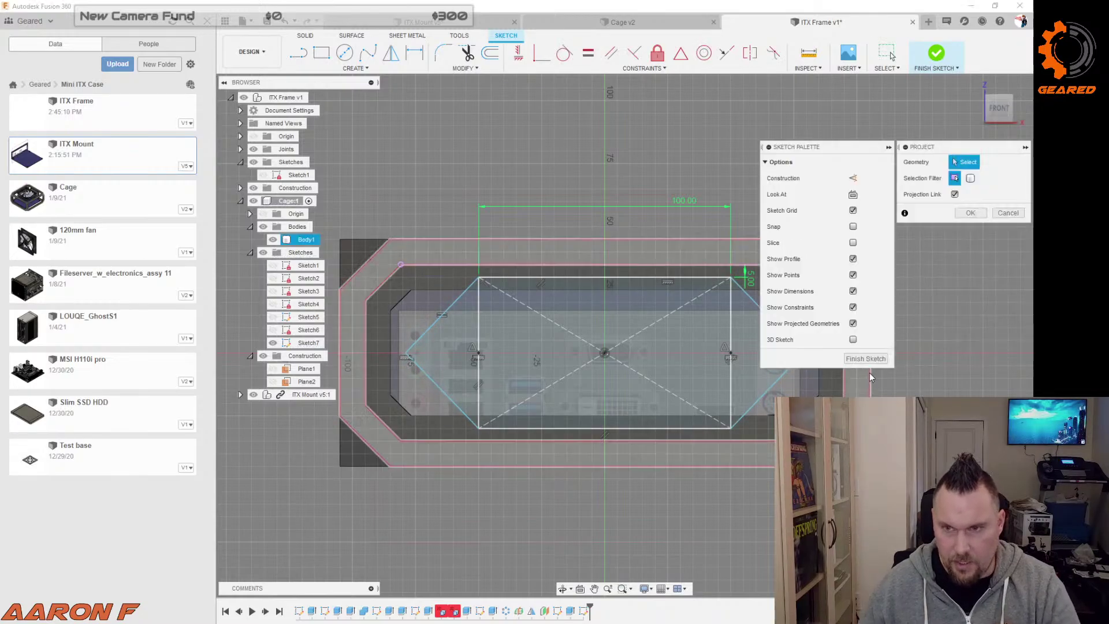
scroll(785, 379, "down", 5)
scroll(714, 361, "up", 5)
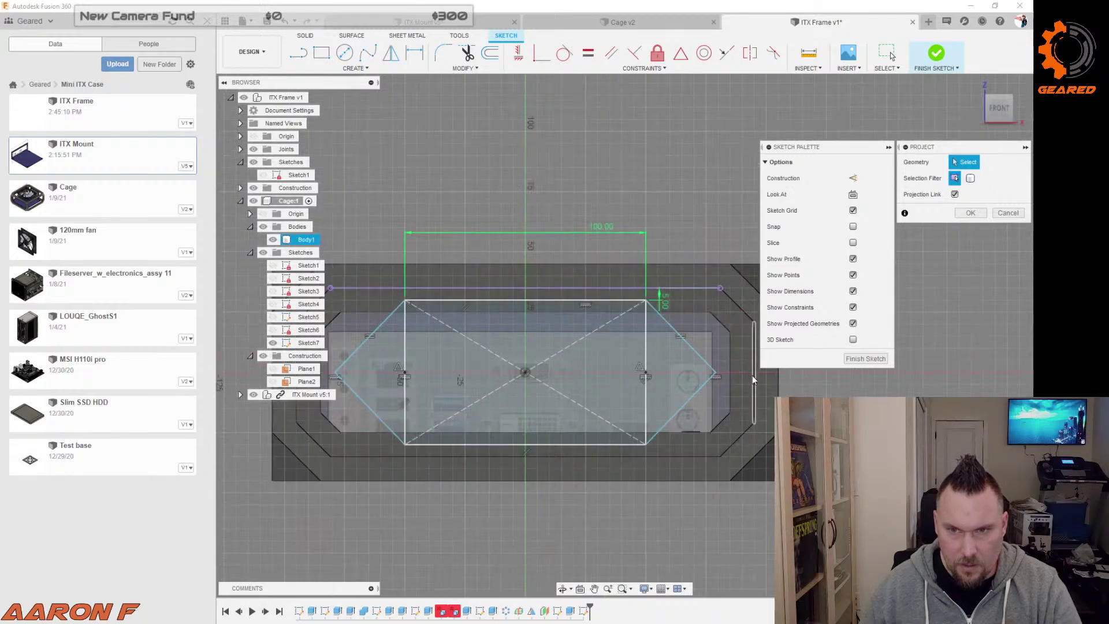
left_click(754, 375)
key("Return")
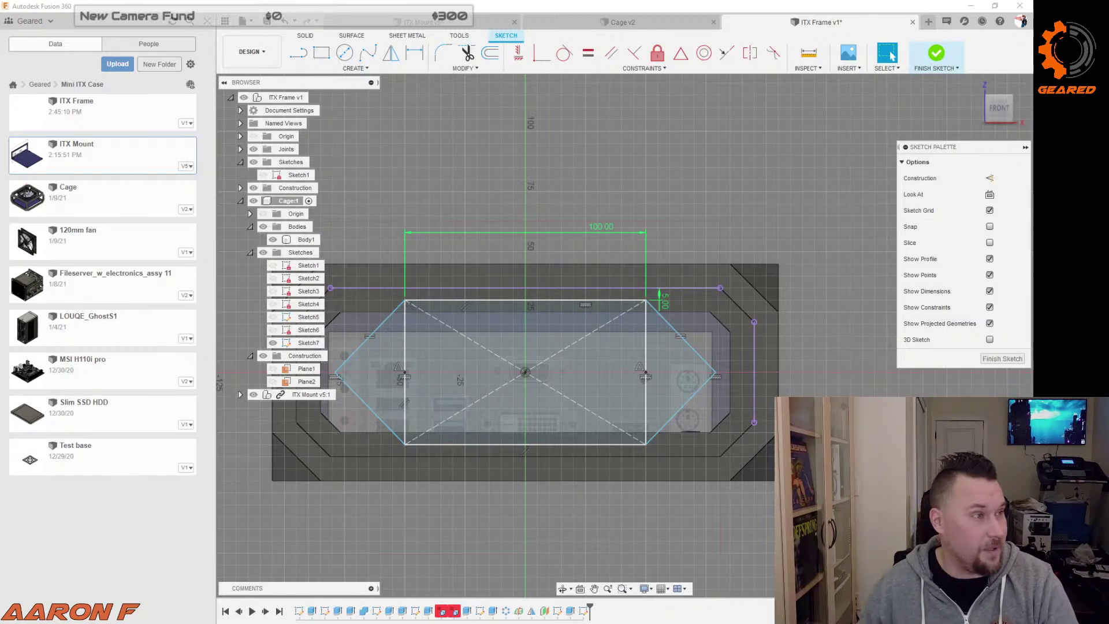
Step: Switch to the browser to view the Collecticon Toys Shockwave product page, and close its window
key("alt+Tab")
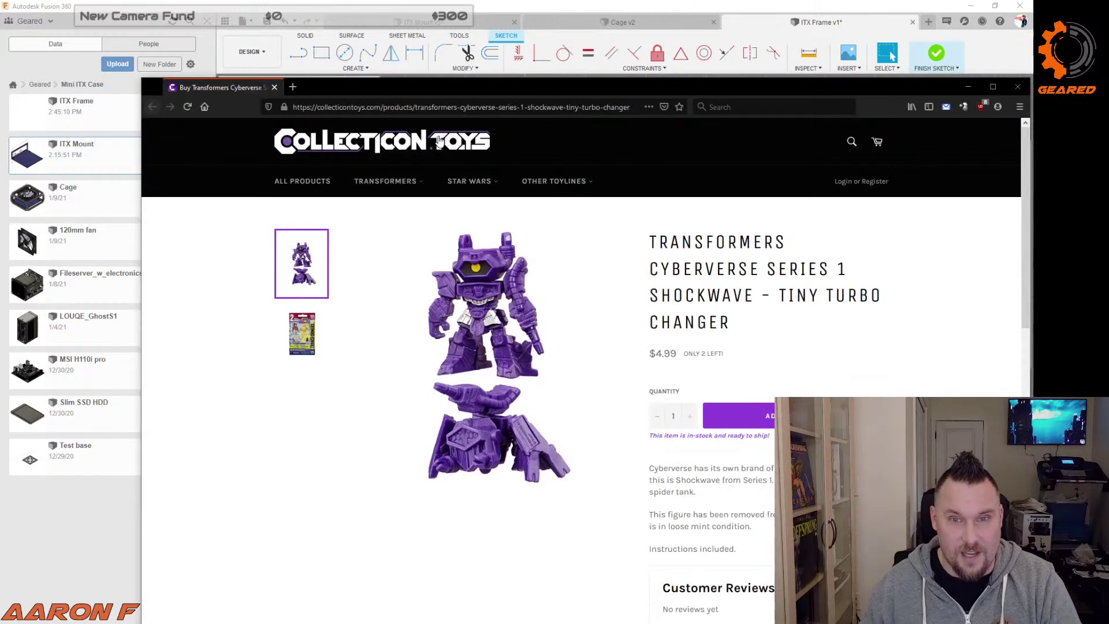
left_click_drag(505, 89, 504, 45)
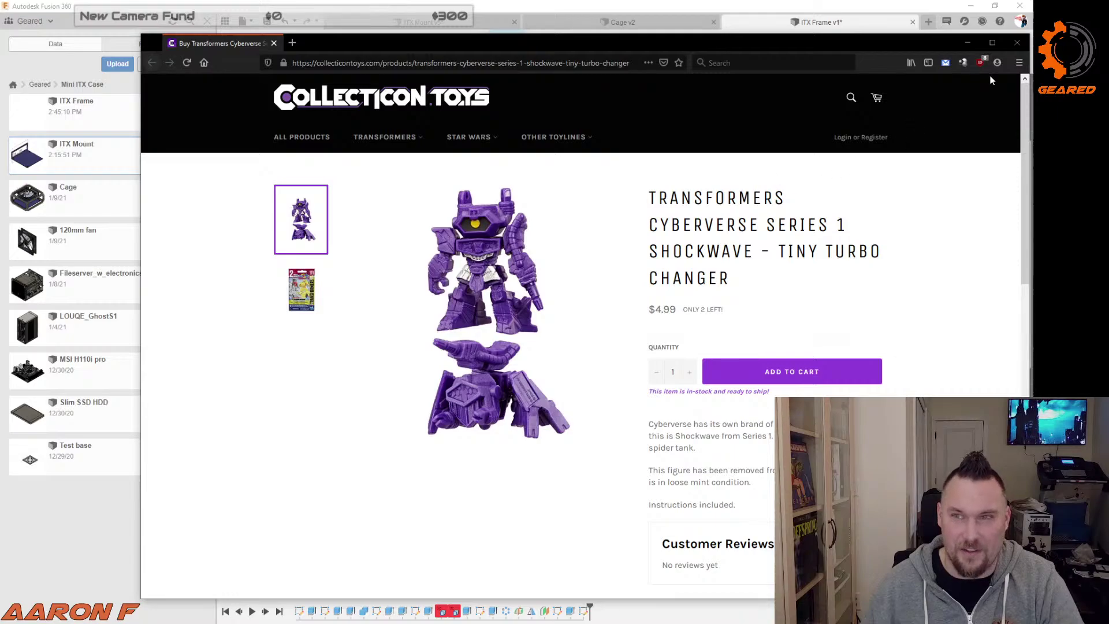
left_click(1018, 43)
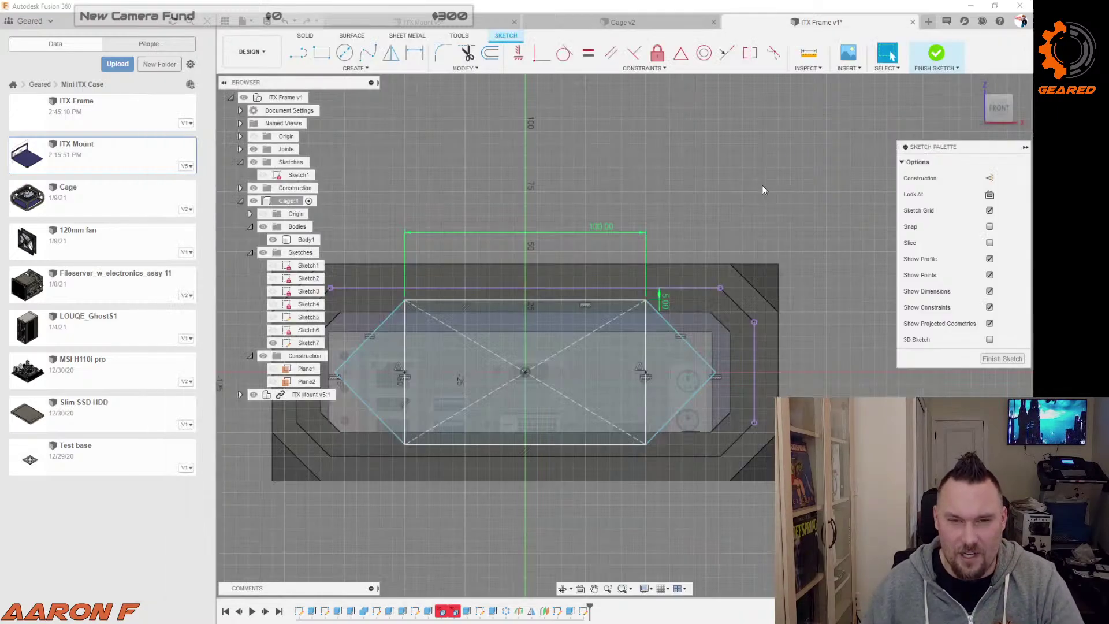
scroll(799, 202, "down", 3)
scroll(712, 210, "up", 5)
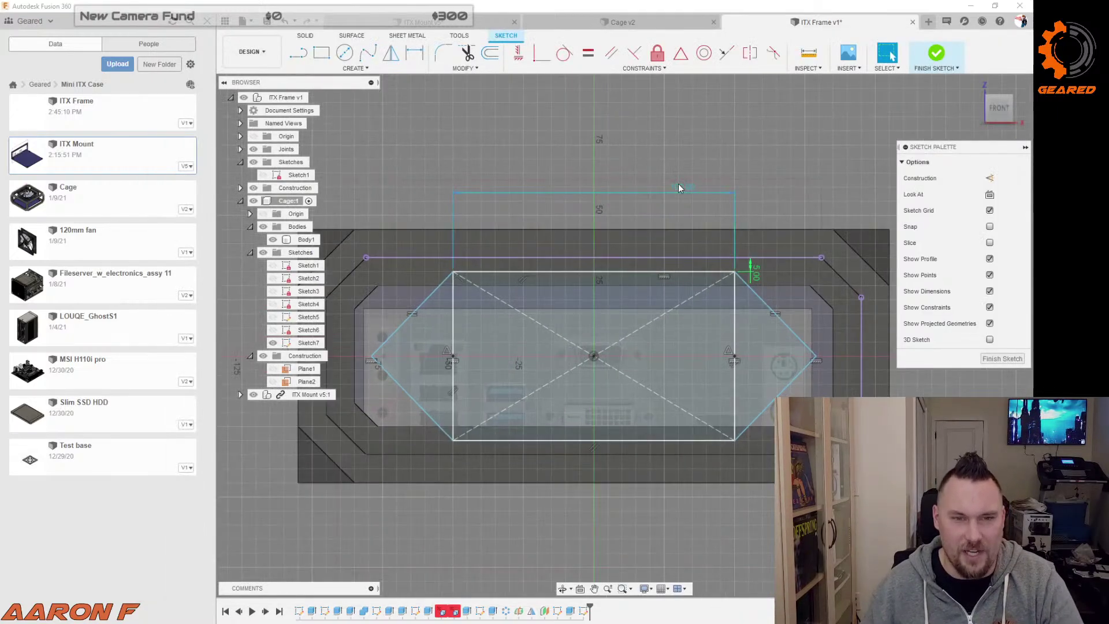
scroll(679, 188, "down", 2)
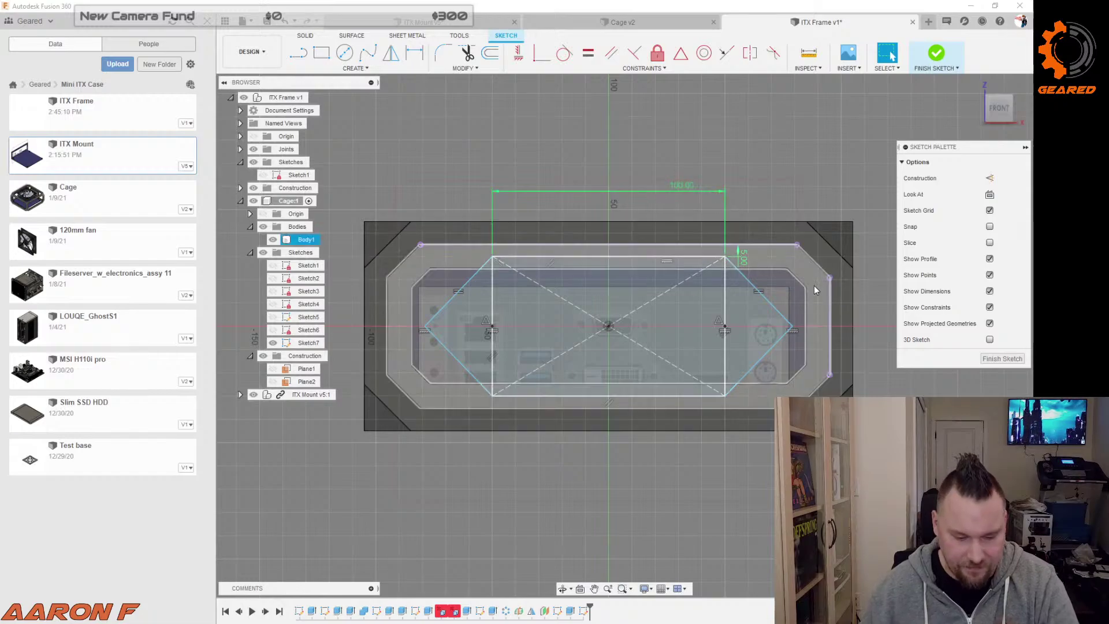
scroll(820, 328, "up", 2)
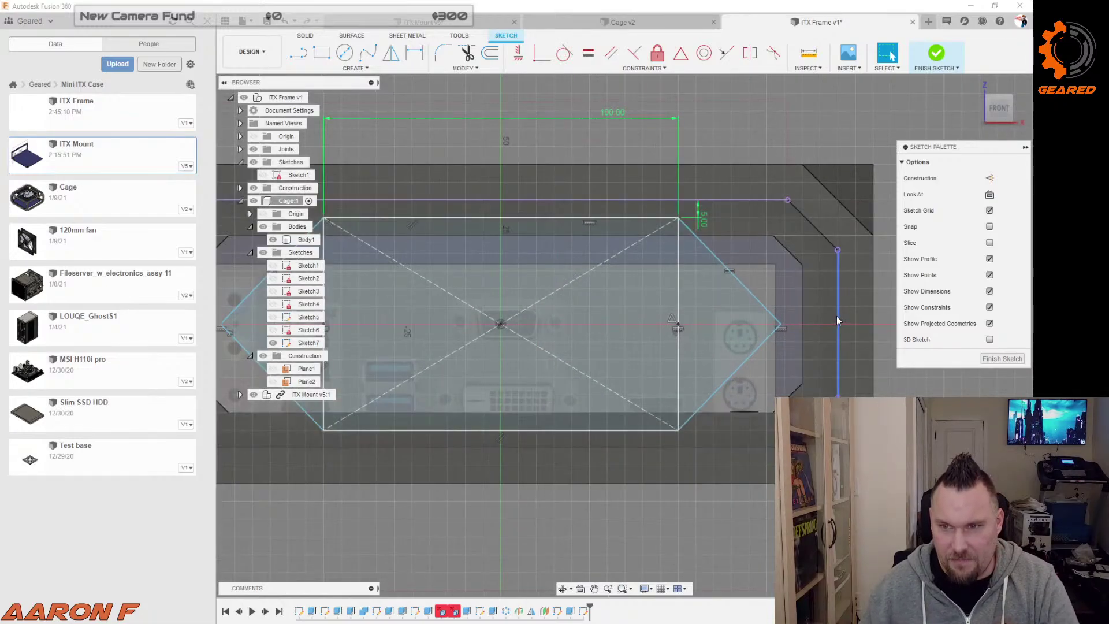
left_click(838, 322)
key("d")
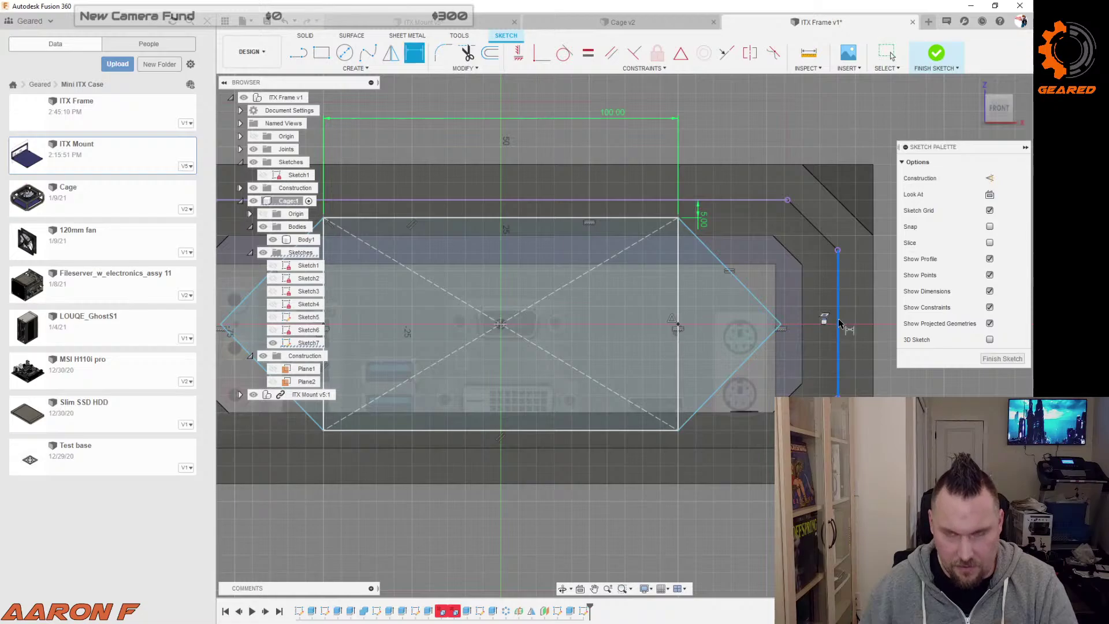
left_click(781, 324)
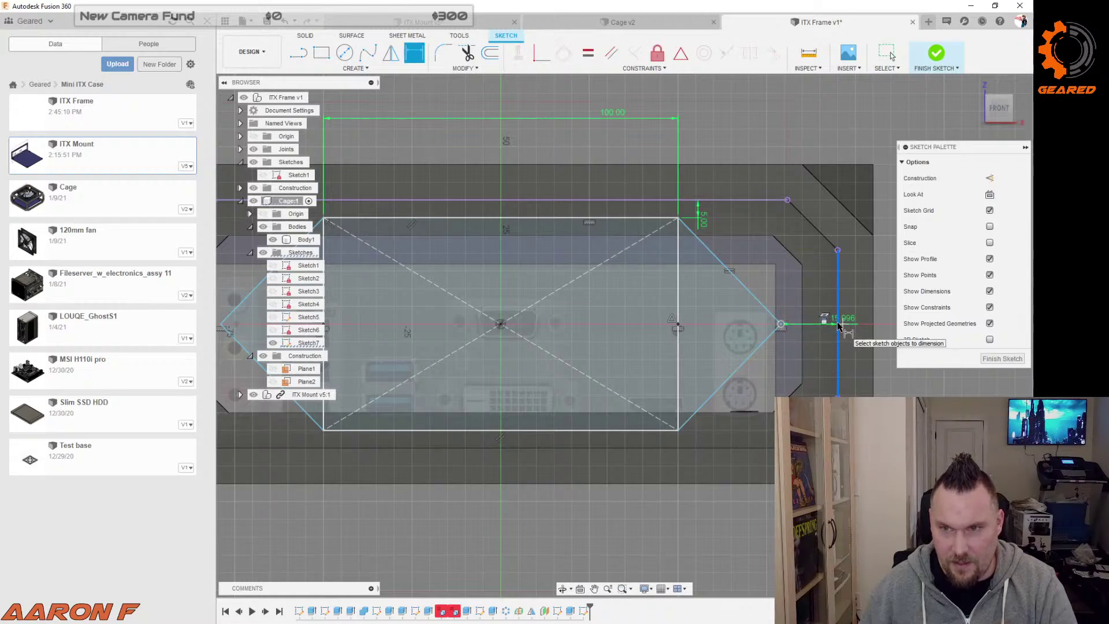
key("Escape")
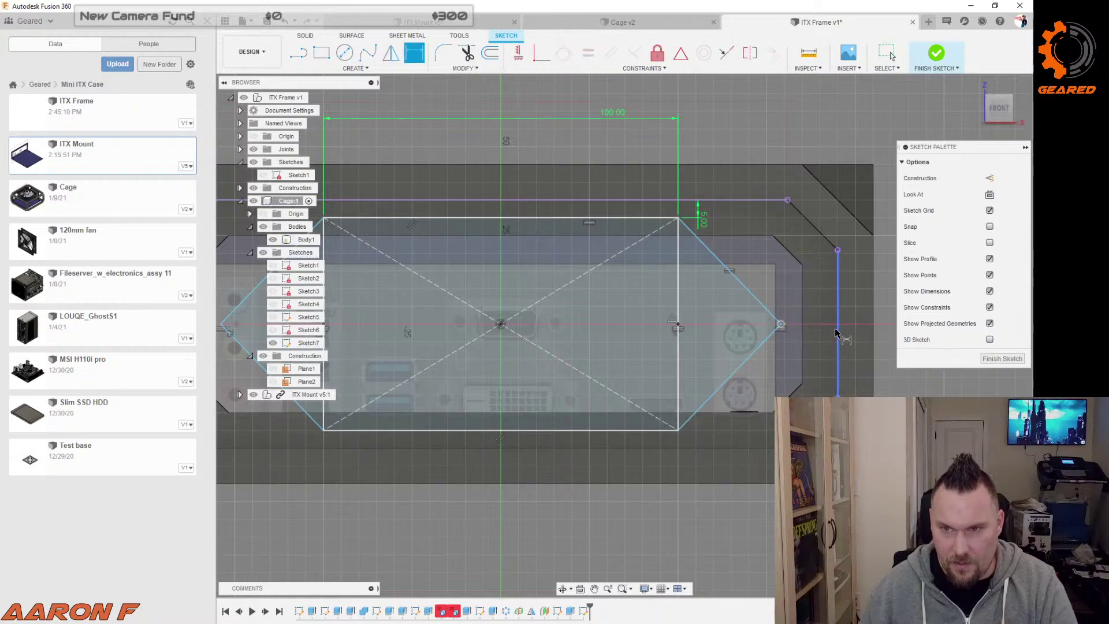
Step: Dimension the right tip from the projected vertical edge, and reduce the distance so the tip reaches the inner opening's side
left_click(837, 337)
left_click(781, 325)
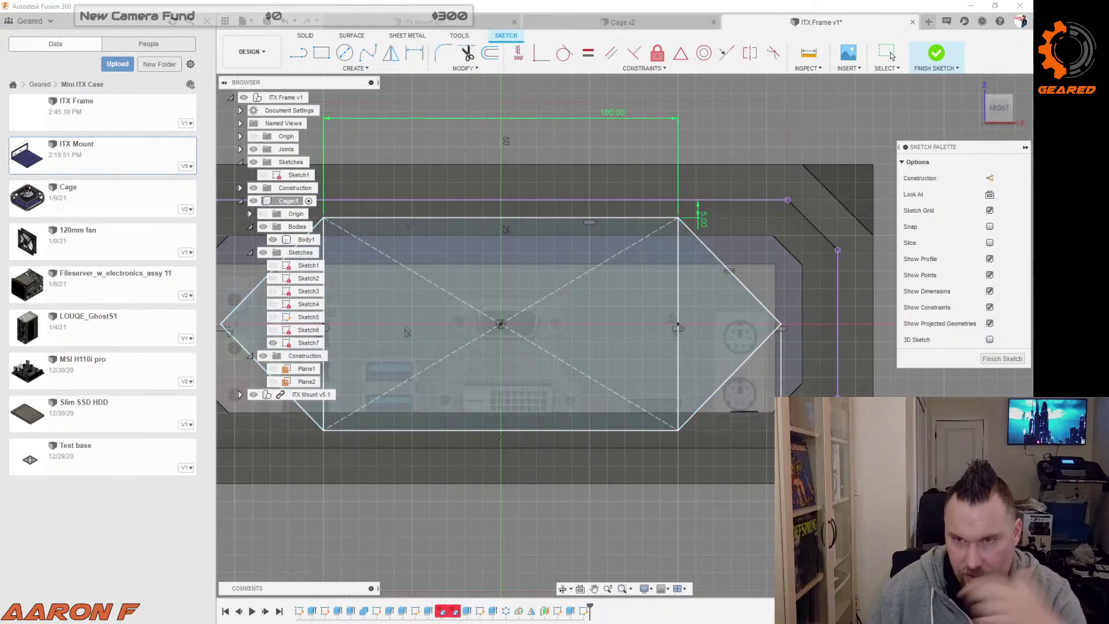
key("d")
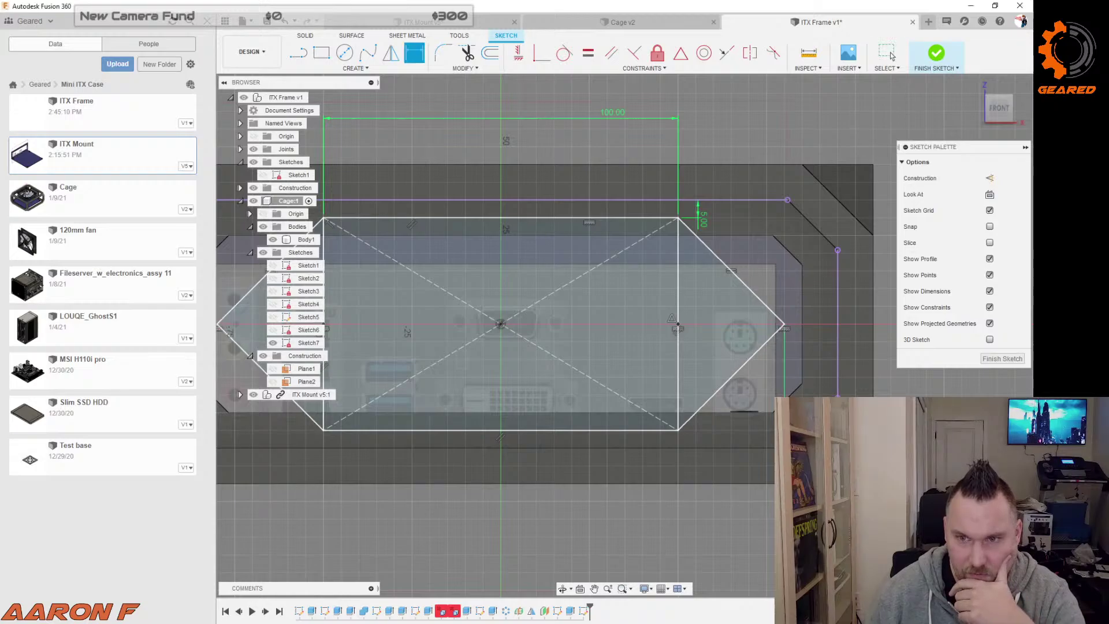
scroll(808, 383, "down", 2)
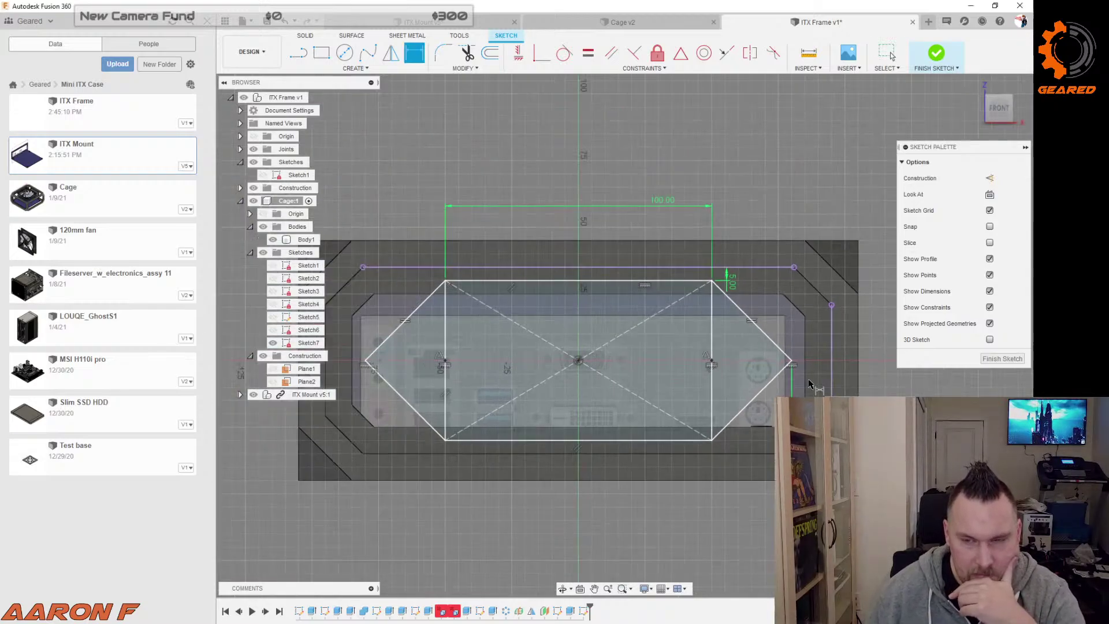
key("Escape")
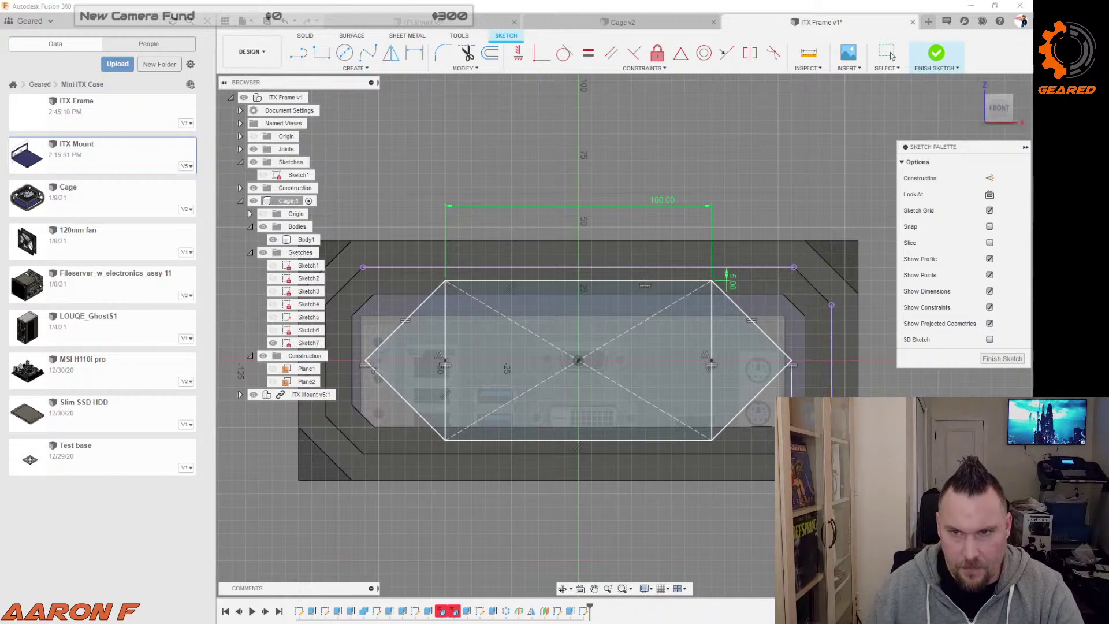
key("Return")
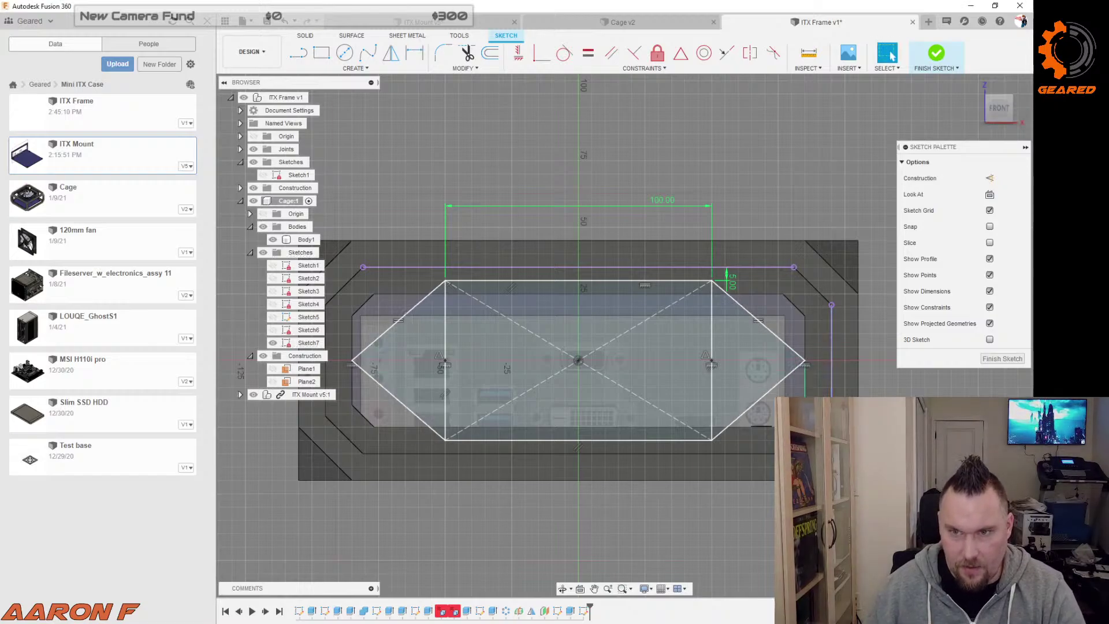
Step: Start an inward offset of the six outer lines of the pointed profile at 5 mm
left_click(760, 323)
left_click(769, 392, "shift")
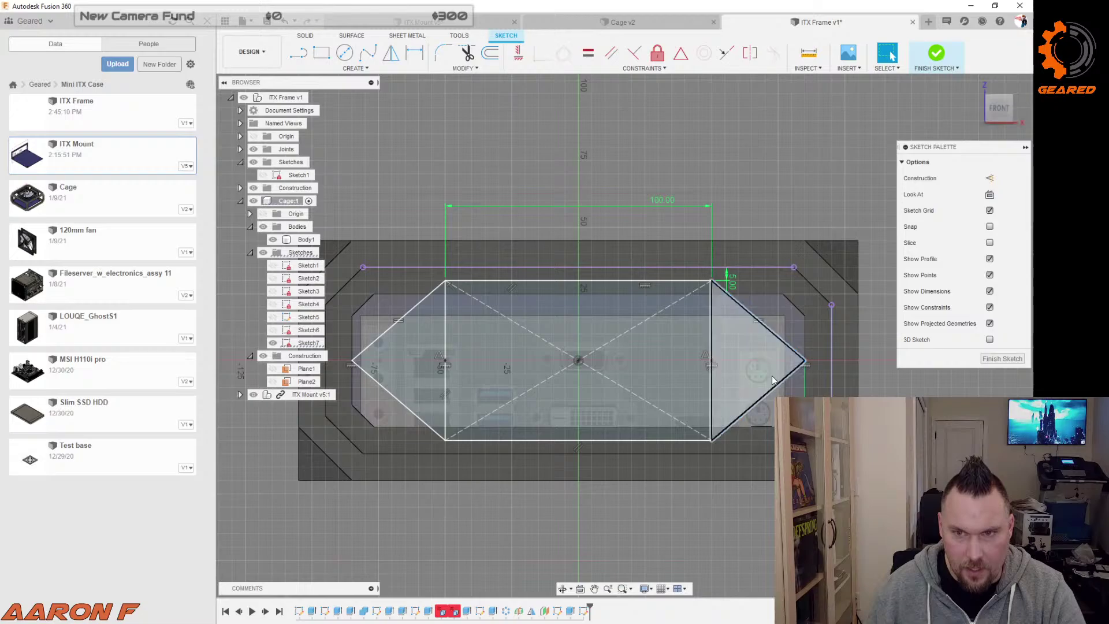
left_click(873, 348)
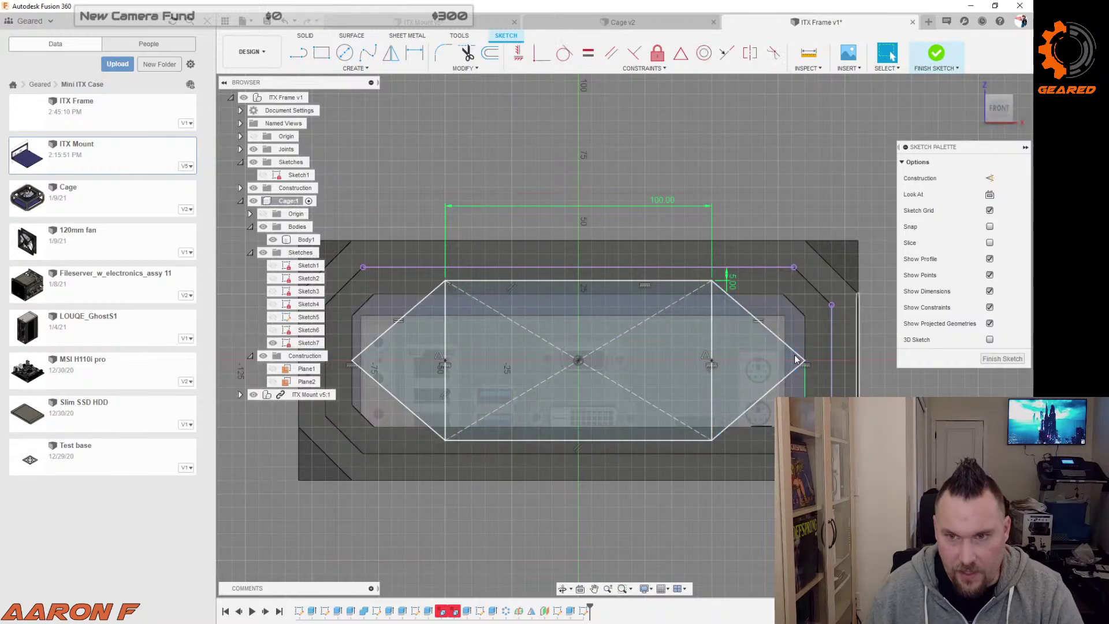
left_click(745, 316)
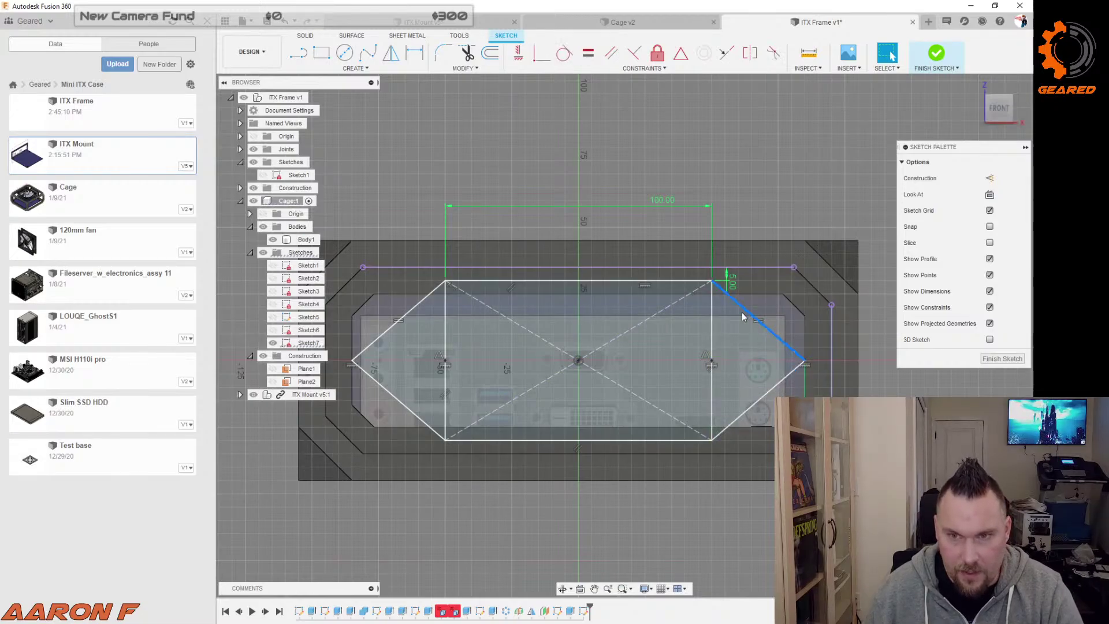
left_click(699, 283, "shift")
left_click(428, 297, "shift")
left_click(428, 425, "shift")
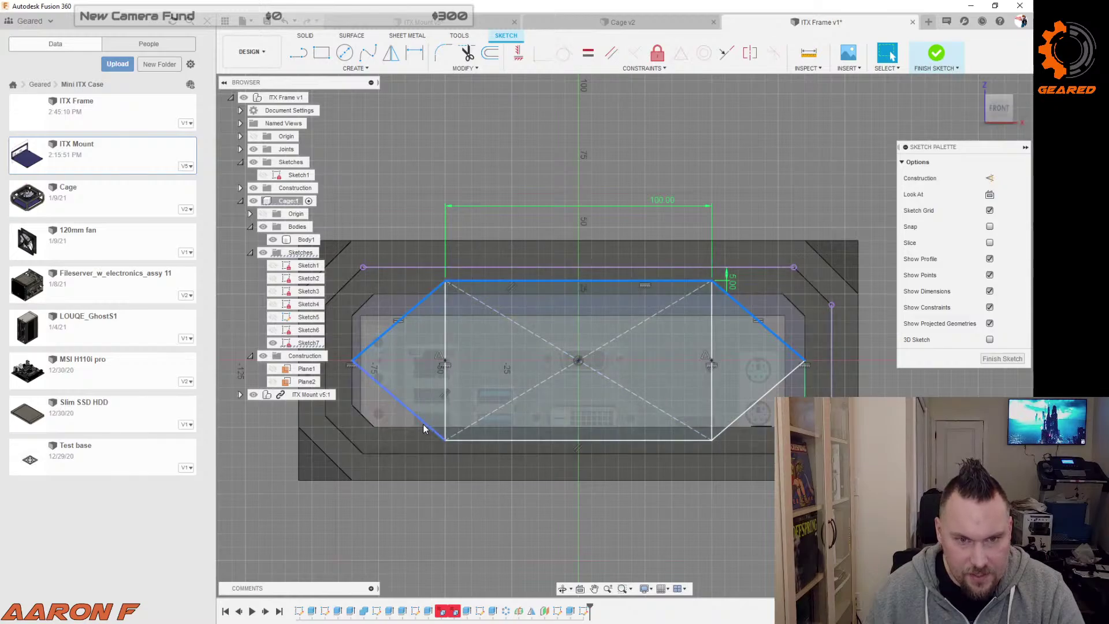
left_click(483, 439, "shift")
left_click(736, 421, "shift")
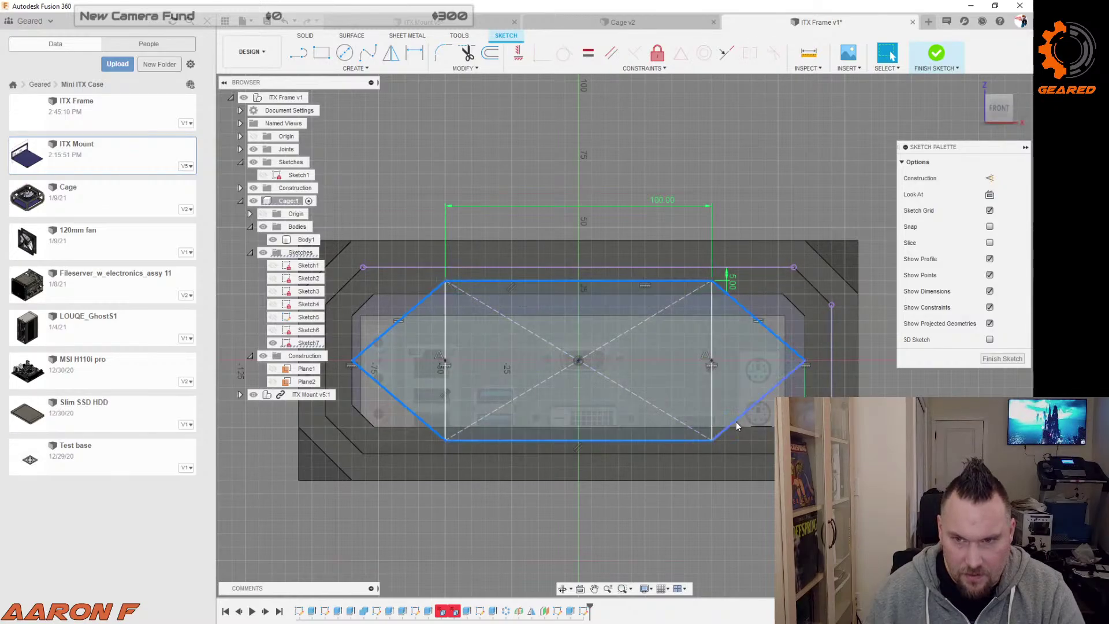
key("o")
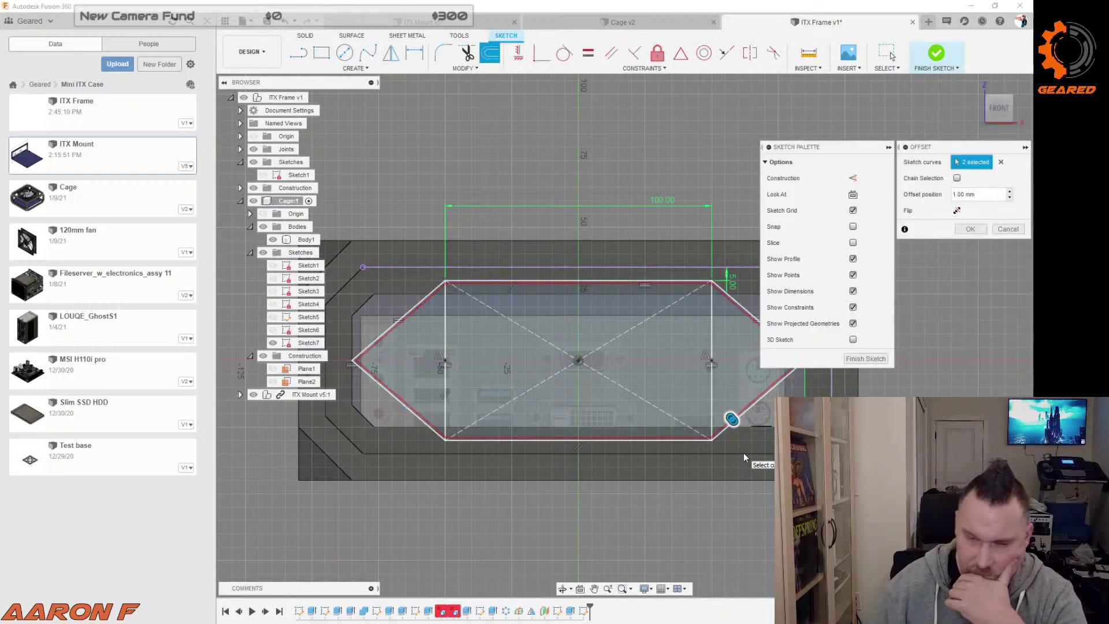
type("5")
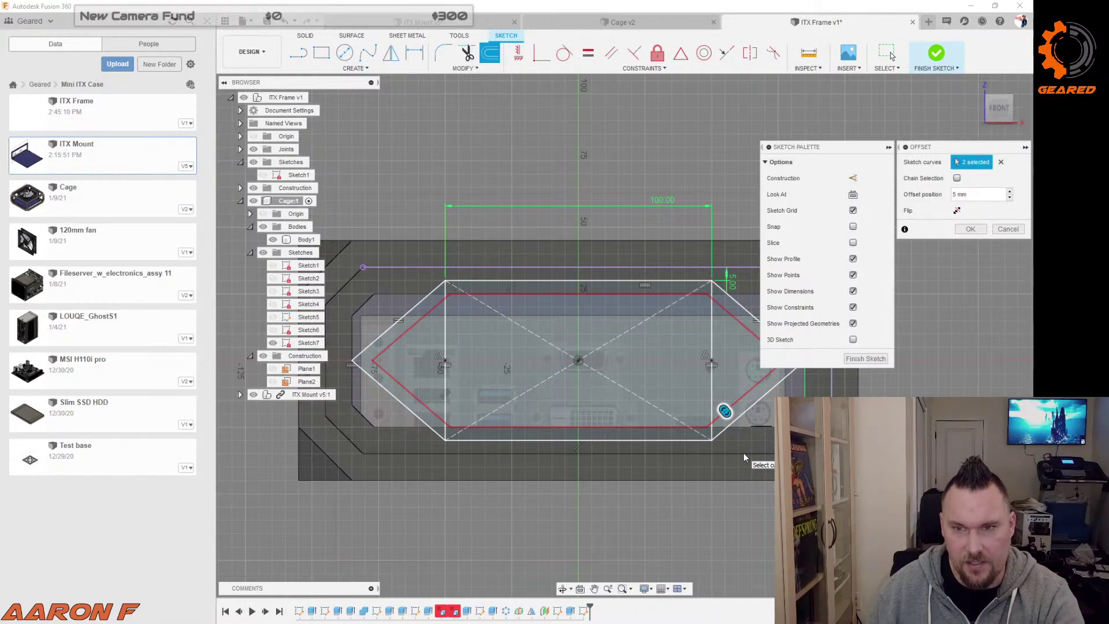
Step: Set the profile's inward offset to 4 mm and apply it
scroll(730, 439, "down", 3)
scroll(723, 437, "up", 1)
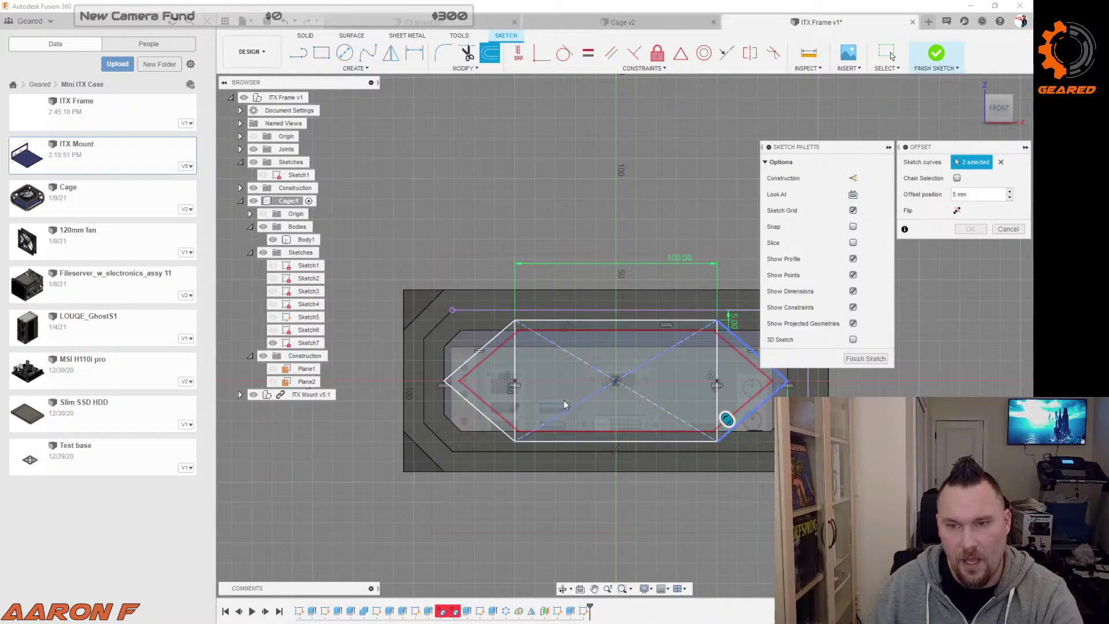
scroll(563, 400, "down", 1)
scroll(760, 400, "up", 2)
scroll(749, 407, "up", 1)
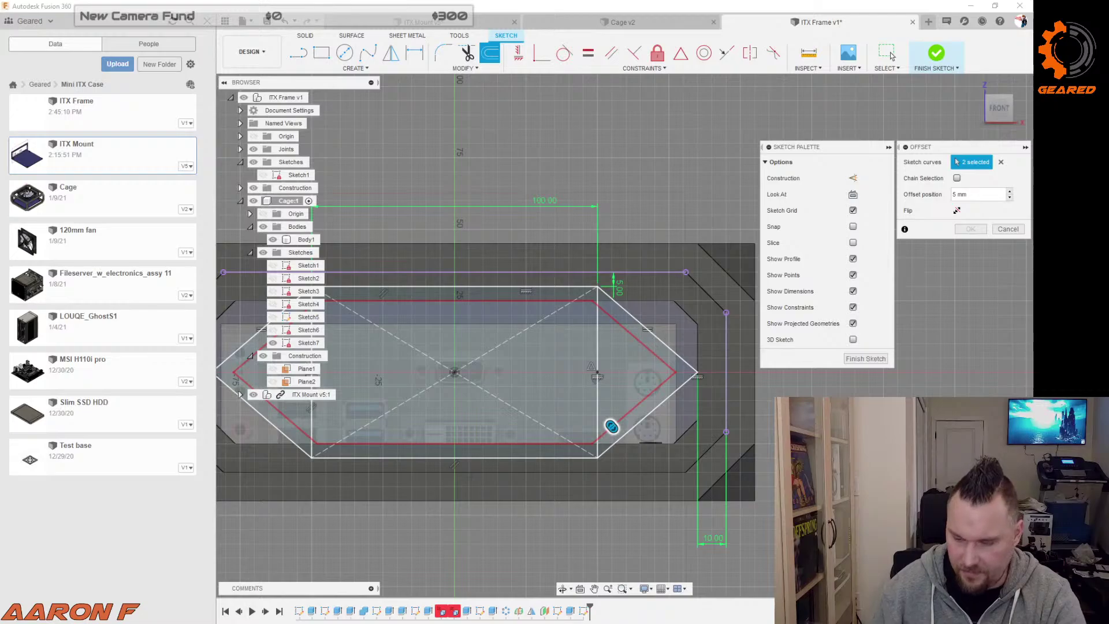
type("4")
key("Return")
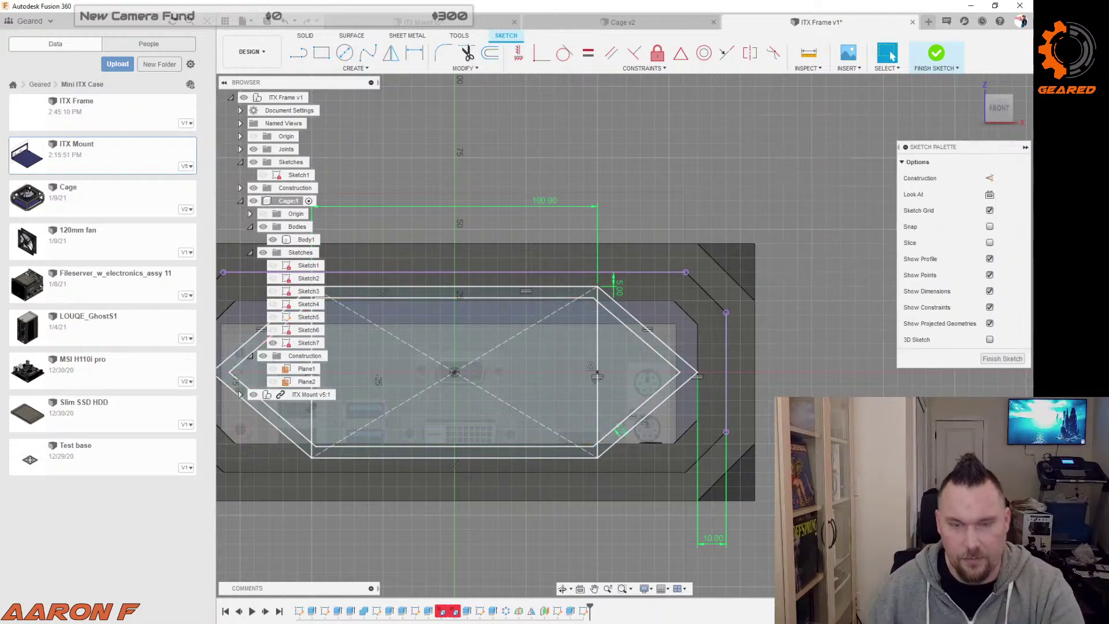
Step: Finish the sketch and extrude the recessed ring face around the cage's front opening 3 mm as a new body
middle_click_drag(797, 323, 811, 366, "shift")
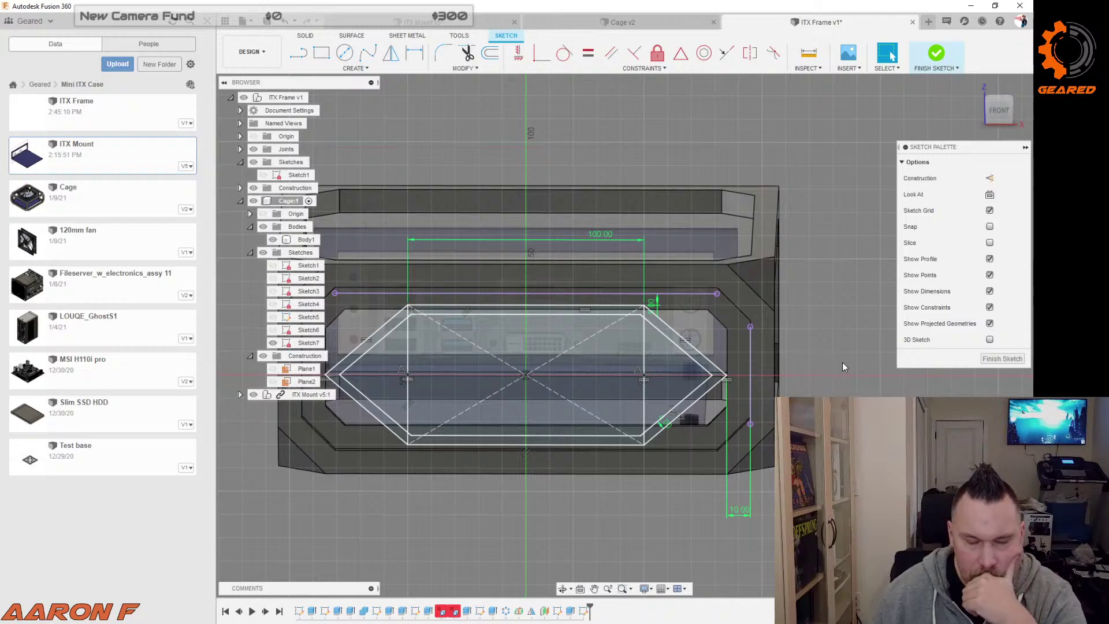
mouse_move(842, 362)
middle_mouse_down("shift")
mouse_move(849, 354)
mouse_move(831, 371)
middle_mouse_up("shift")
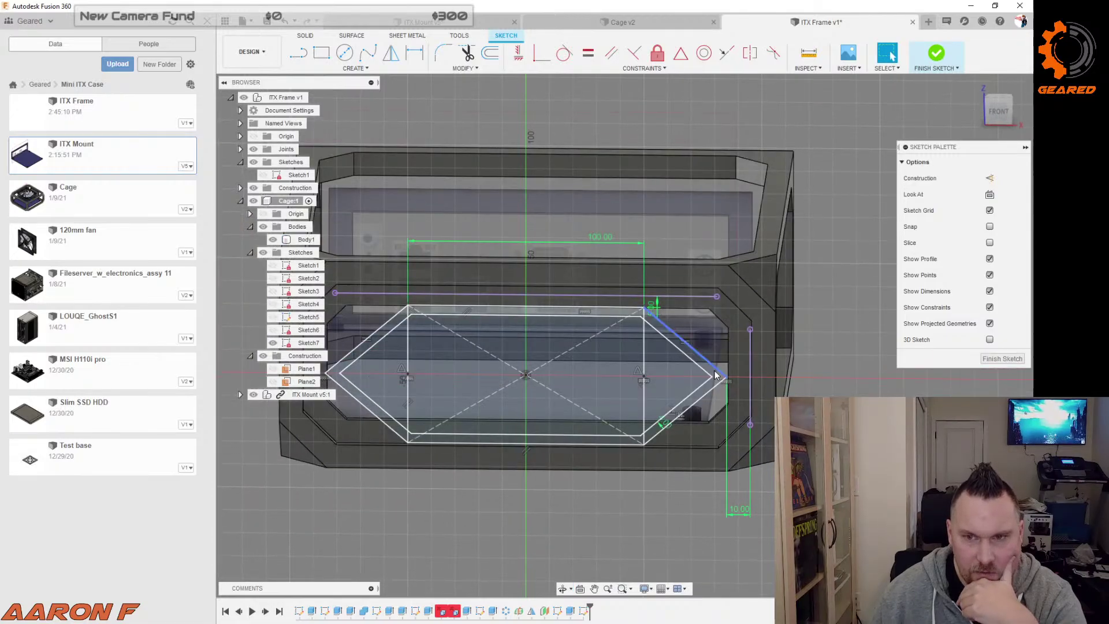
left_click(712, 371)
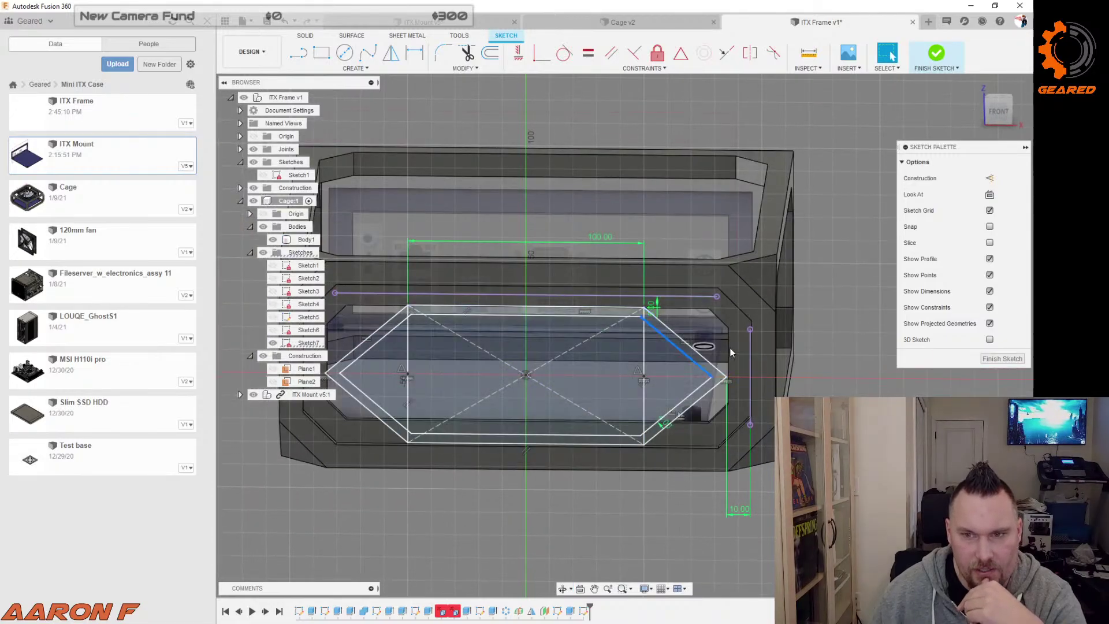
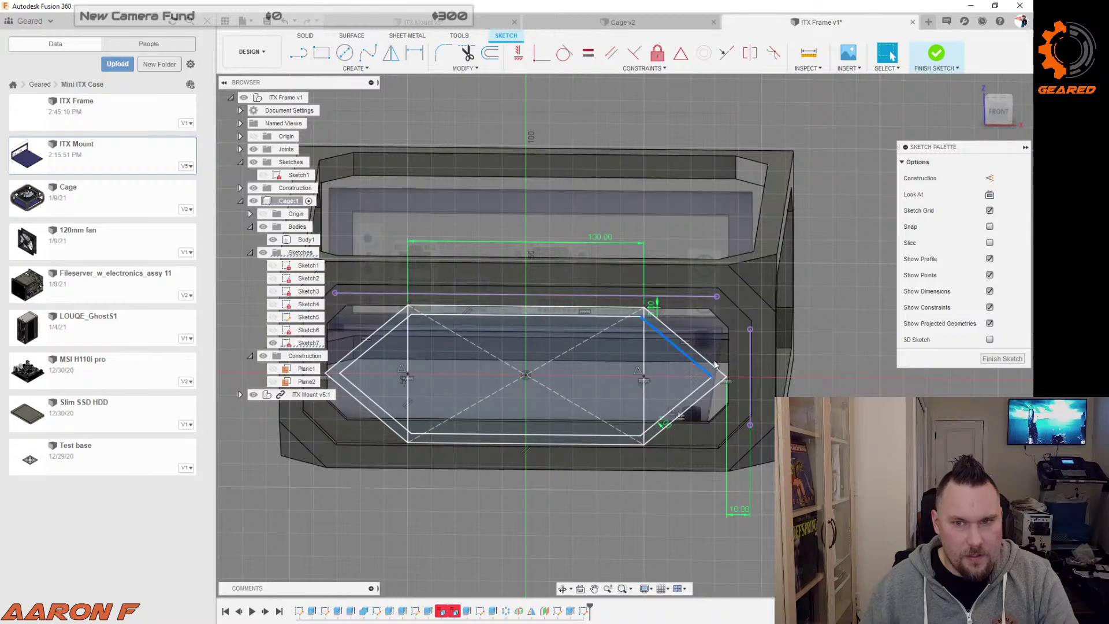
left_click(739, 347)
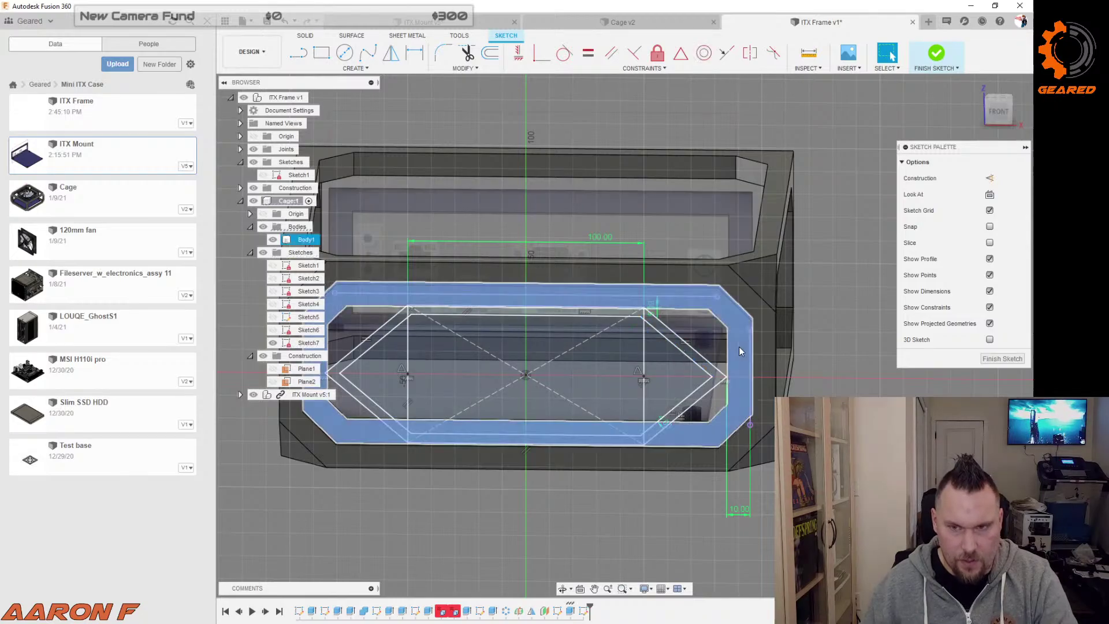
left_click(1002, 359)
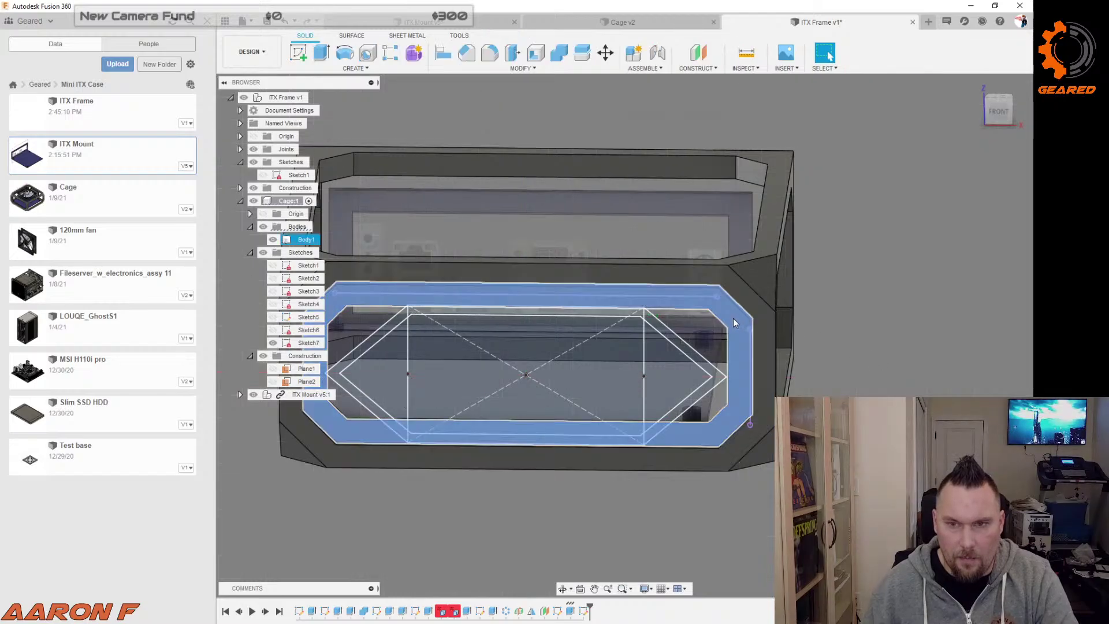
key("e")
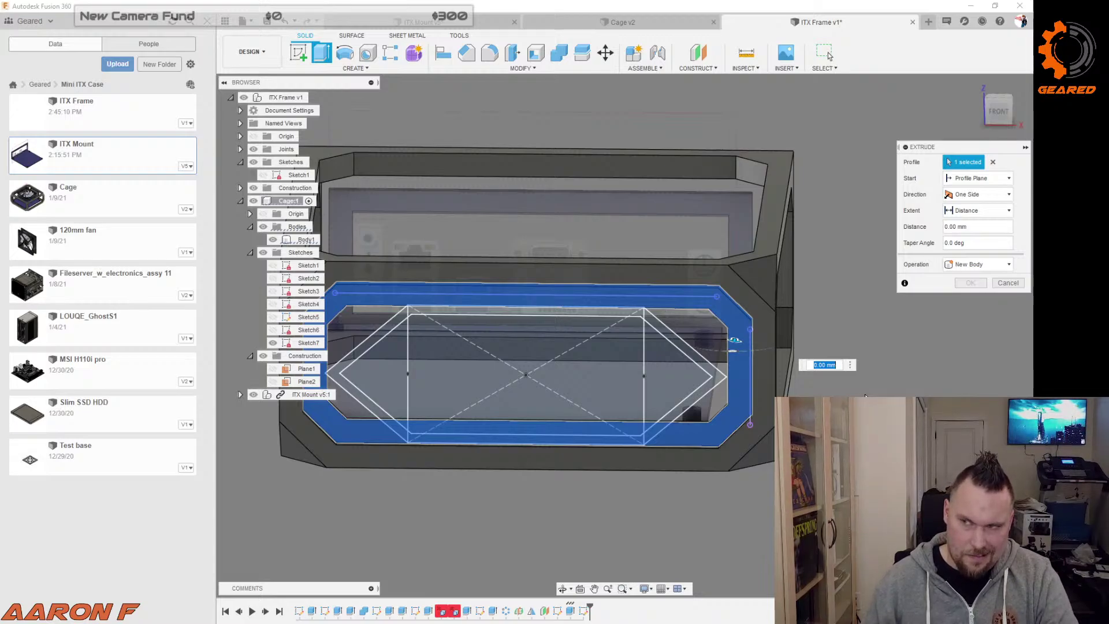
type("3")
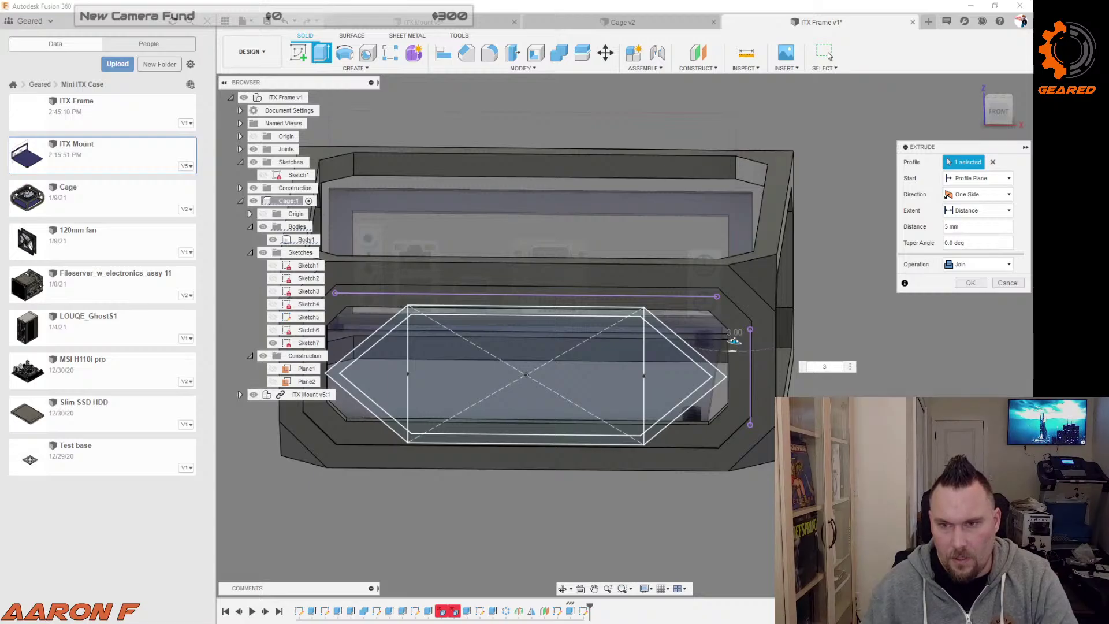
left_click(989, 264)
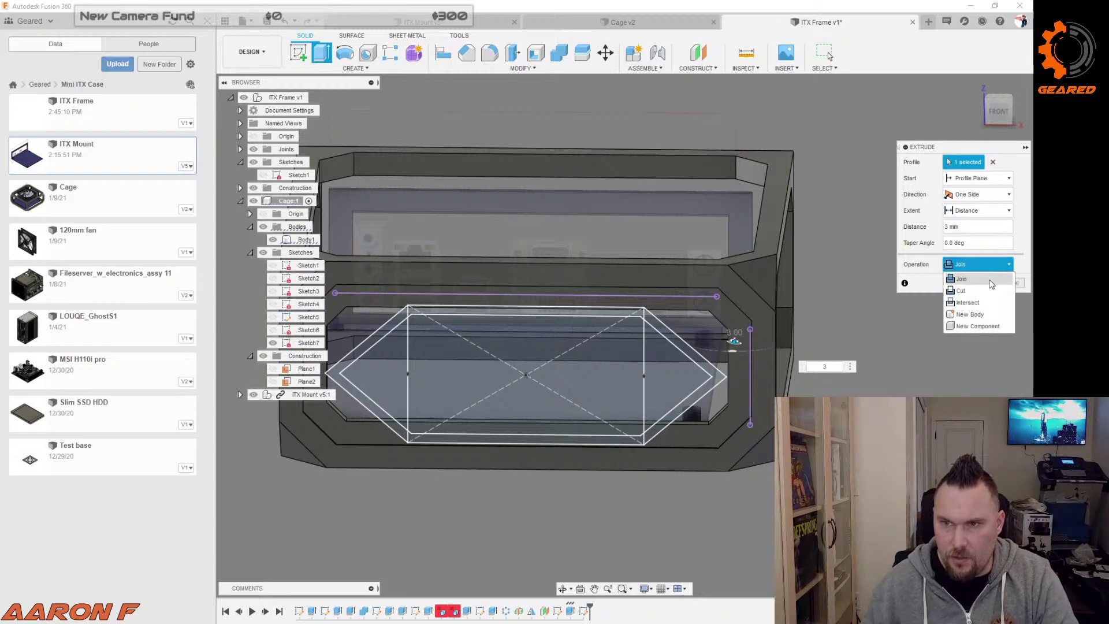
left_click(976, 315)
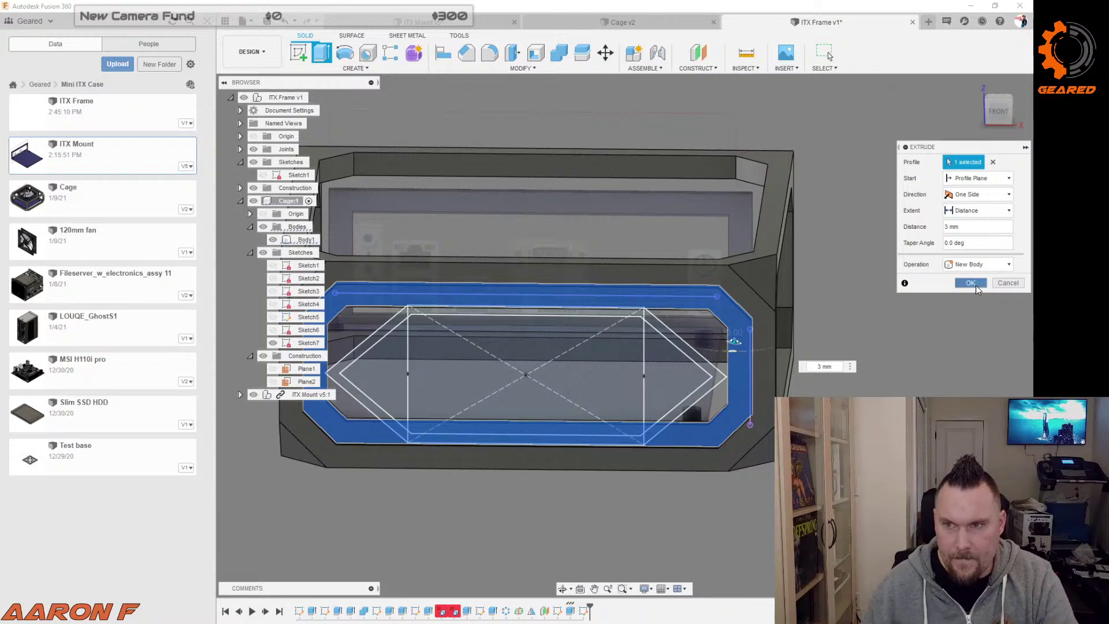
left_click(973, 283)
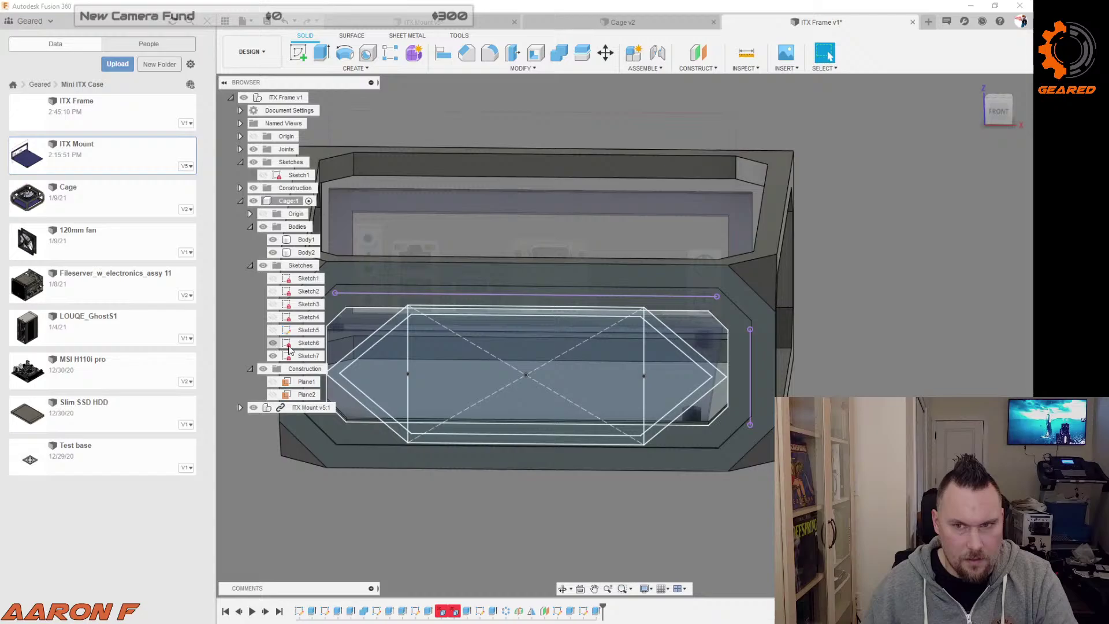
Step: Hide Sketch6, and switch Sketch7 off and back on to inspect the new ring around the front opening
mouse_move(886, 351)
middle_mouse_down("shift")
mouse_move(926, 340)
mouse_move(857, 352)
mouse_move(882, 352)
middle_mouse_up("shift")
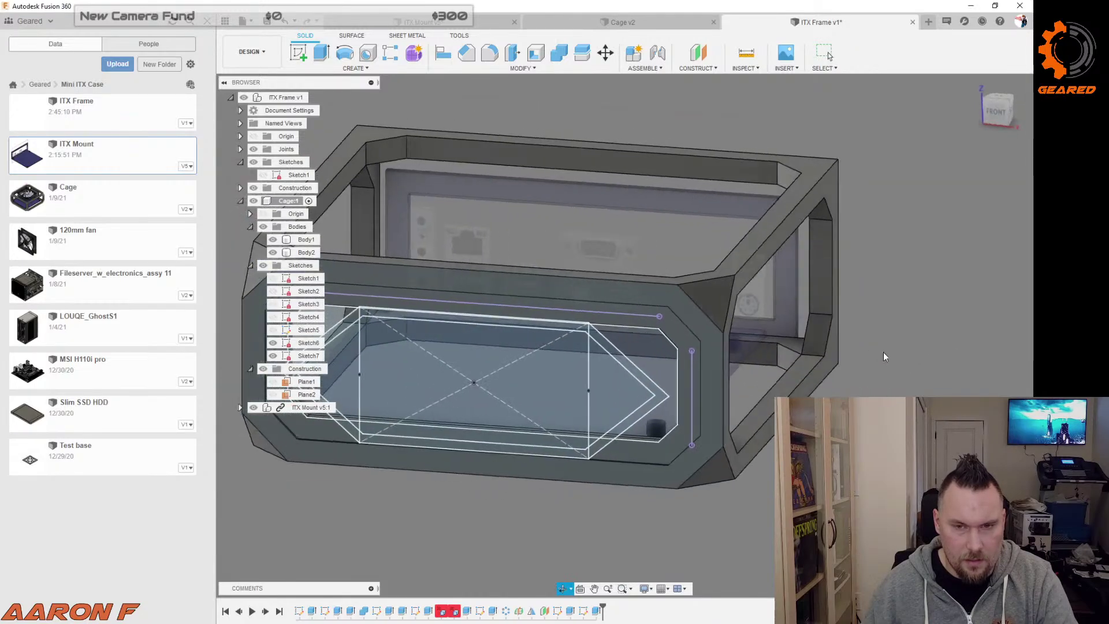
left_click(273, 343)
middle_click_drag(778, 374, 813, 370, "shift")
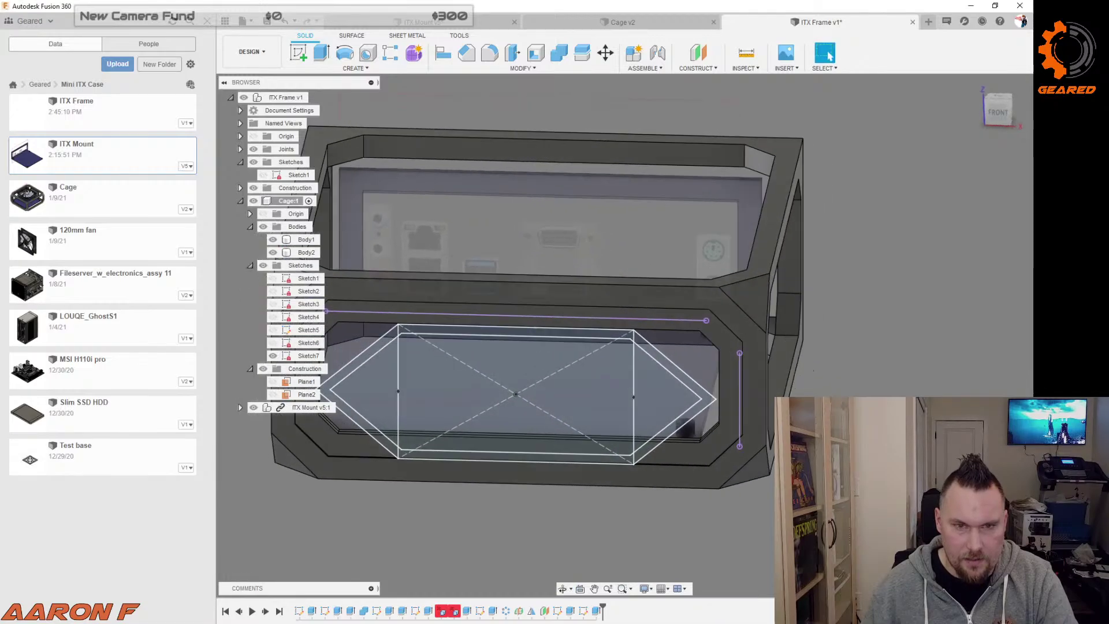
left_click(273, 356)
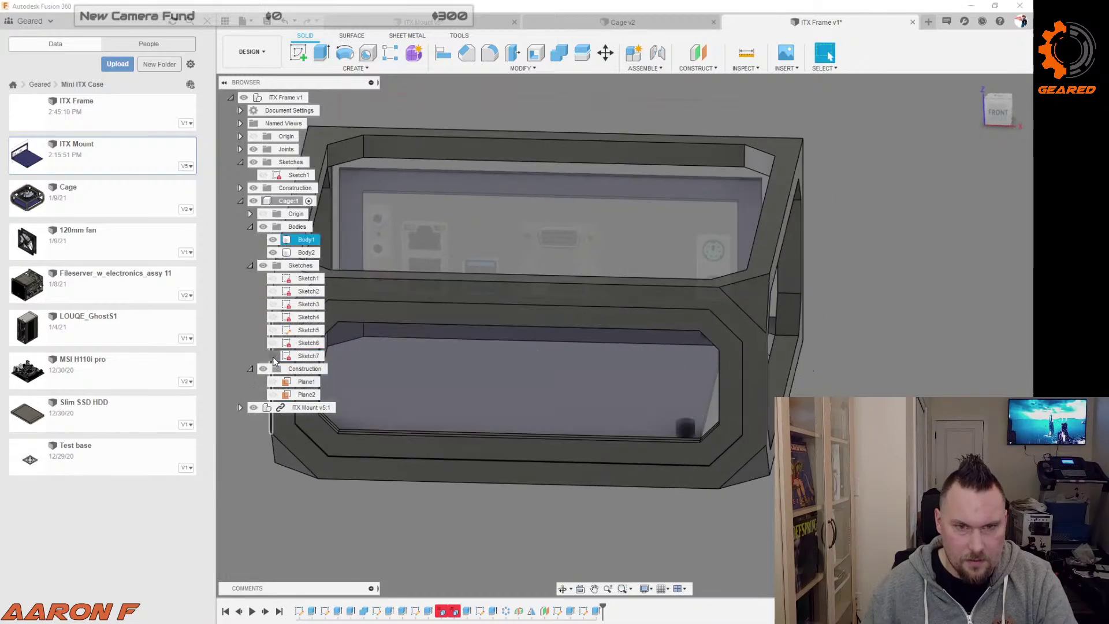
left_click(272, 356)
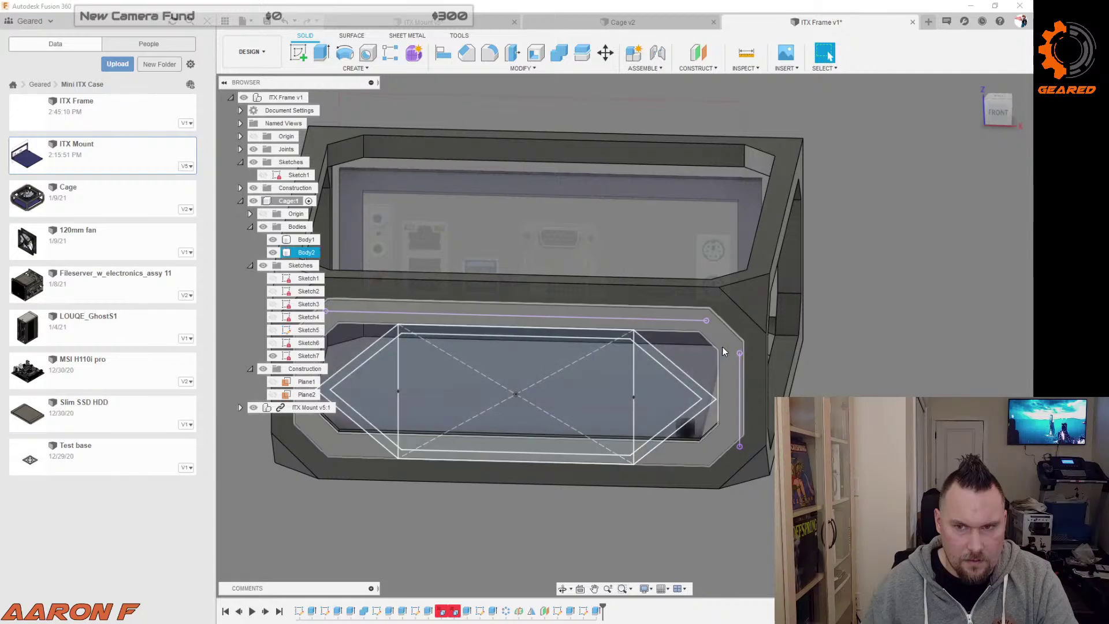
Step: Create a sketch on the new ring body's front face, select its ring-shaped profile, and finish the sketch
left_click(724, 350)
right_click(725, 349)
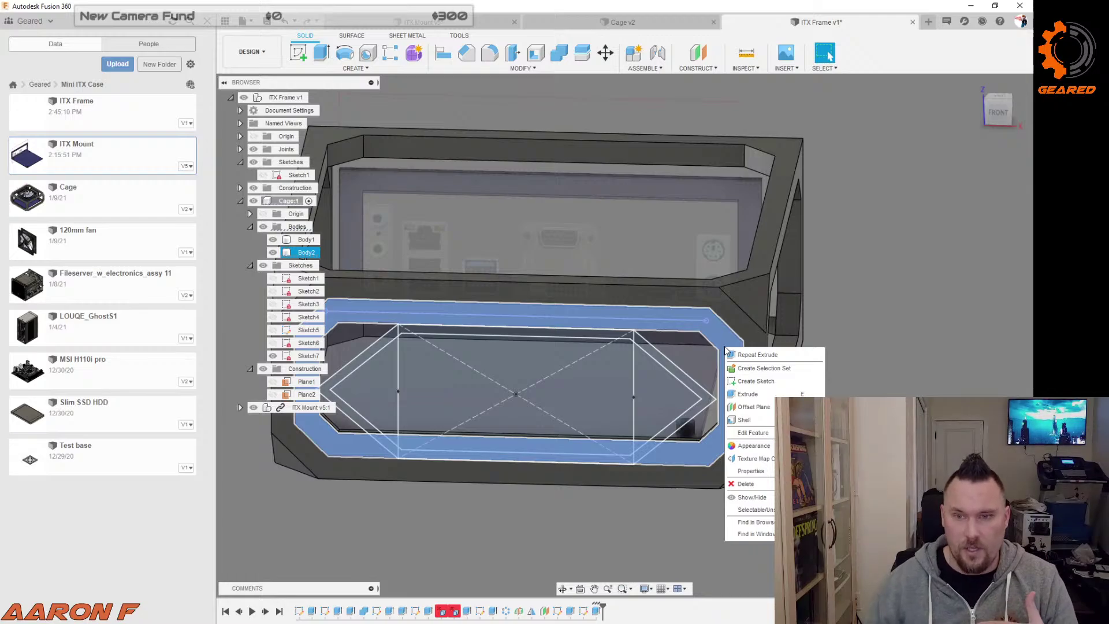
left_click(758, 382)
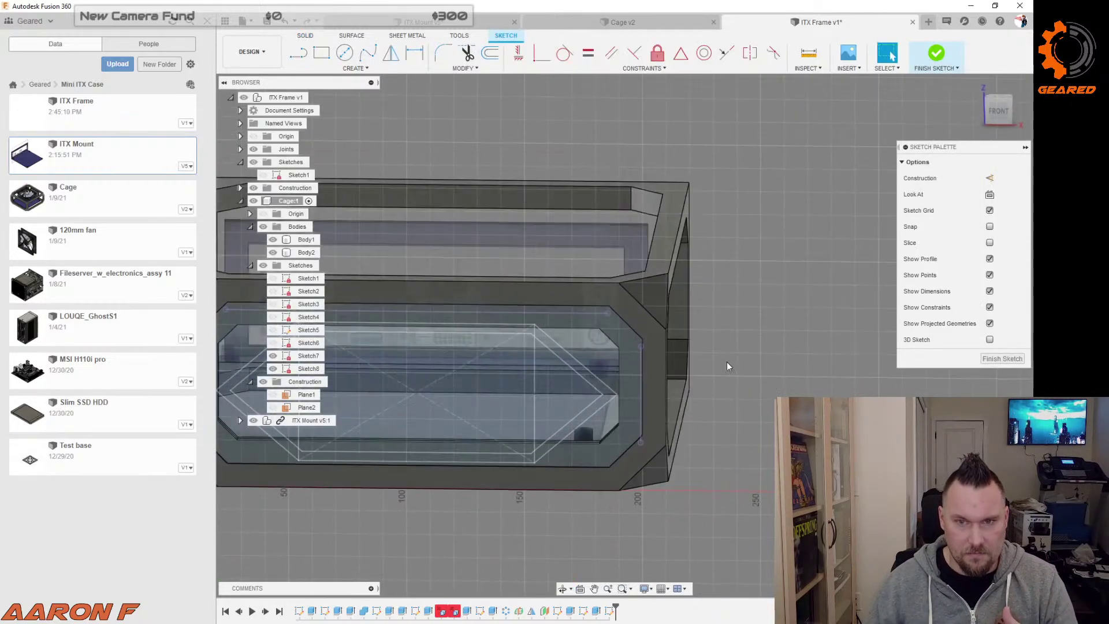
left_click(637, 358)
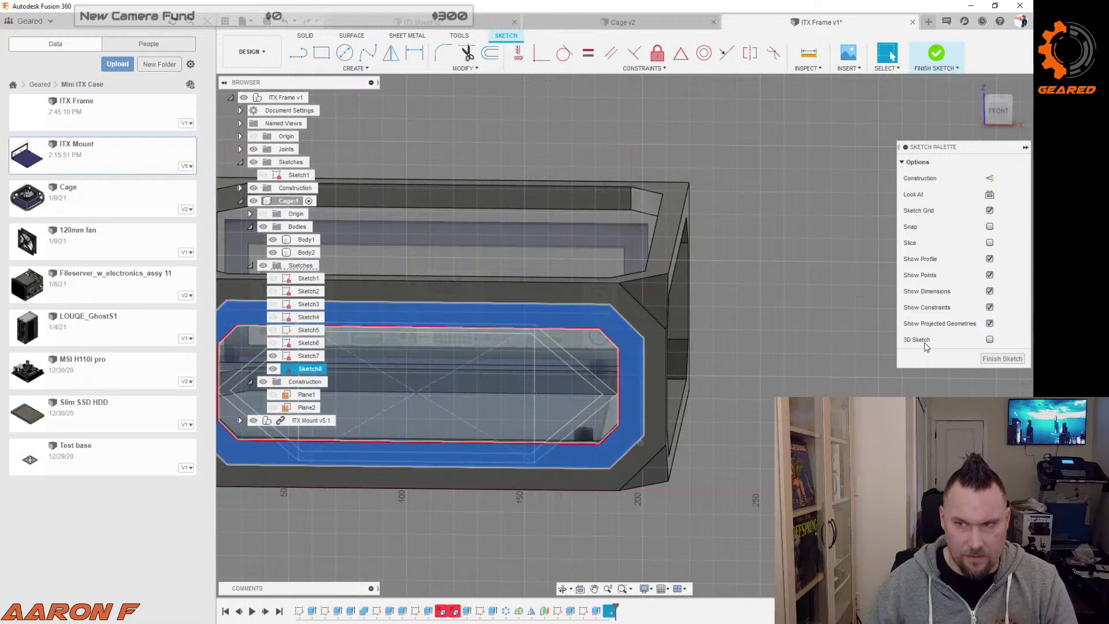
left_click(1004, 358)
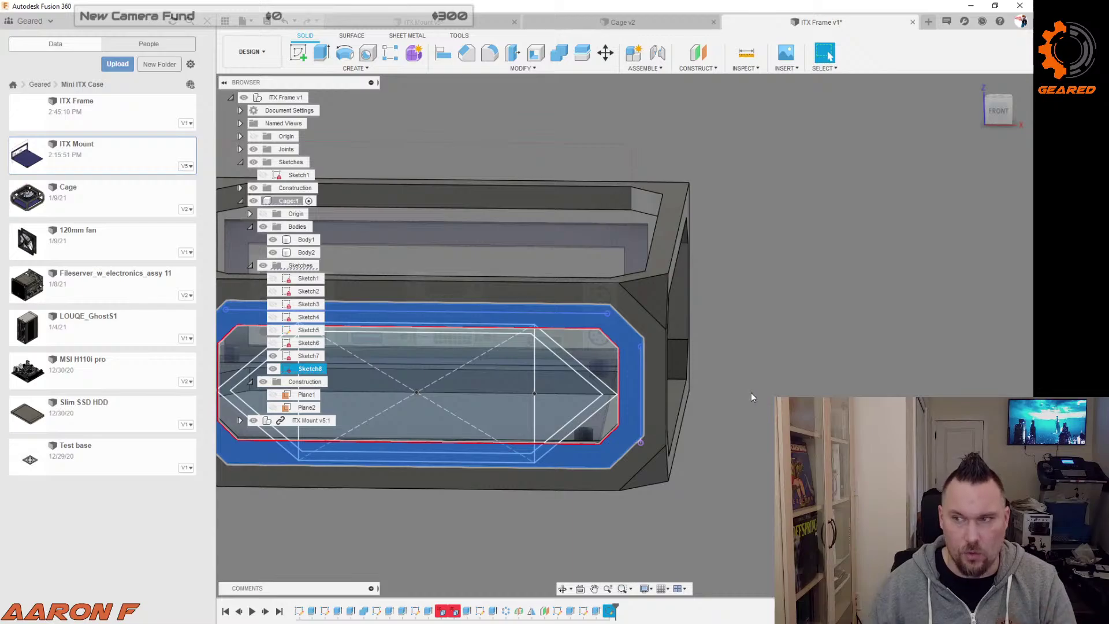
Step: Start a Loft and select the ring-shaped face around the cage's front opening as the first profile
middle_click_drag(751, 396, 705, 393, "shift")
scroll(726, 330, "down", 5)
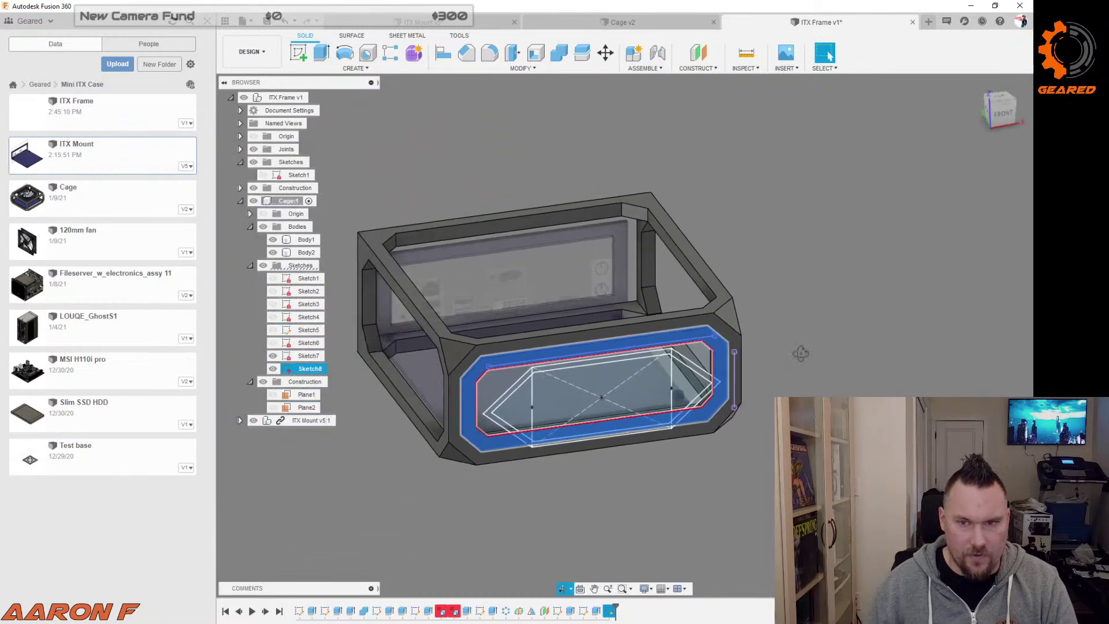
middle_click_drag(726, 330, 706, 442, "shift")
left_click(695, 446)
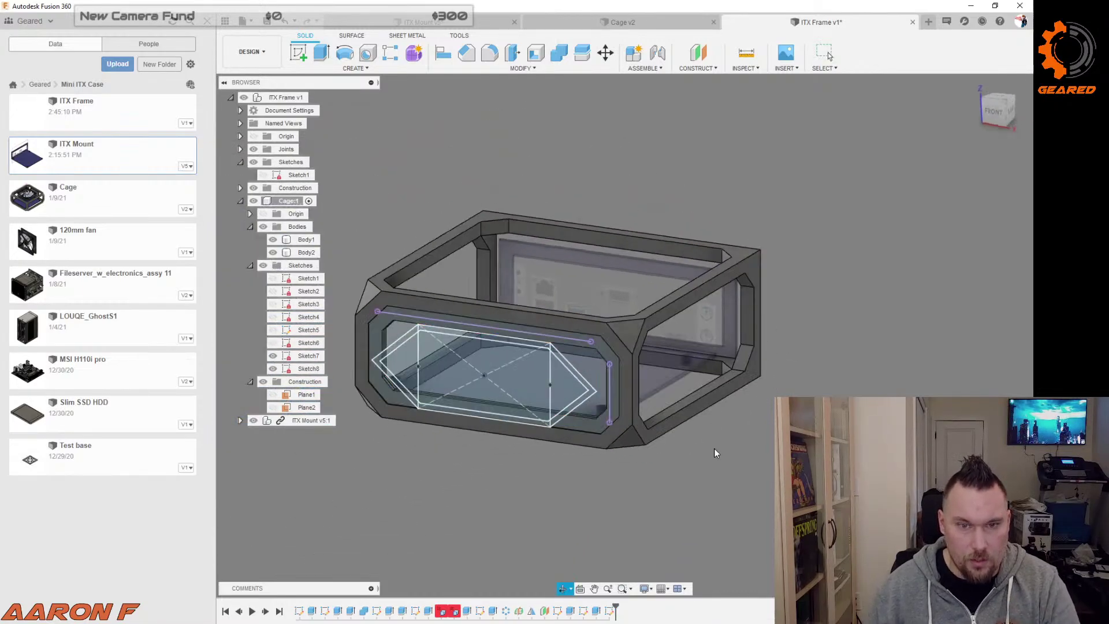
right_click(714, 449)
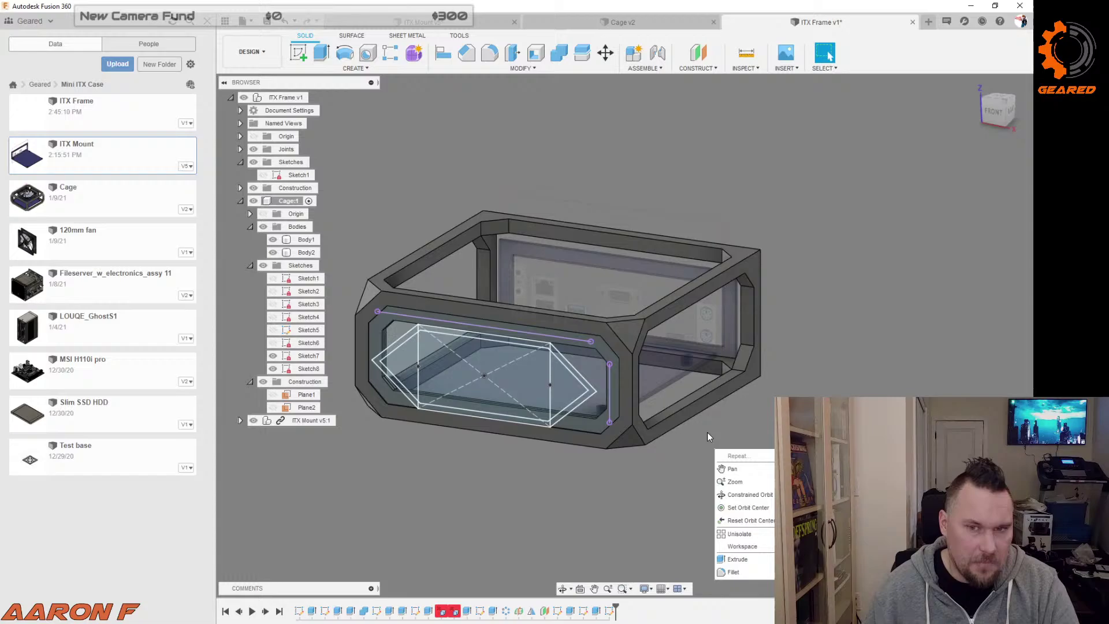
left_click(465, 122)
left_click(365, 69)
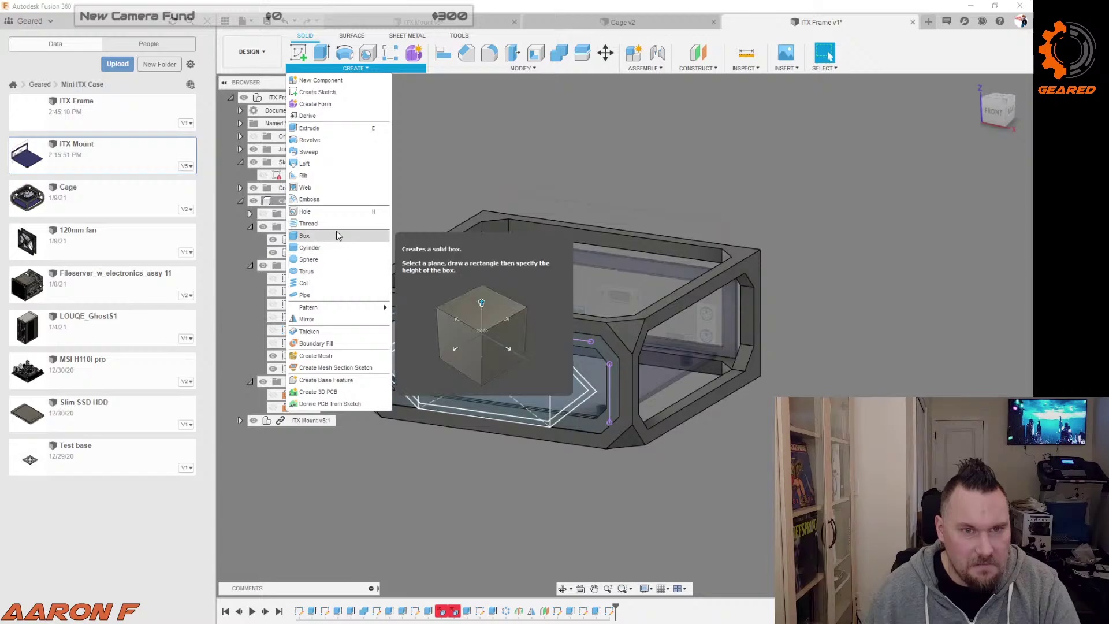
left_click(316, 165)
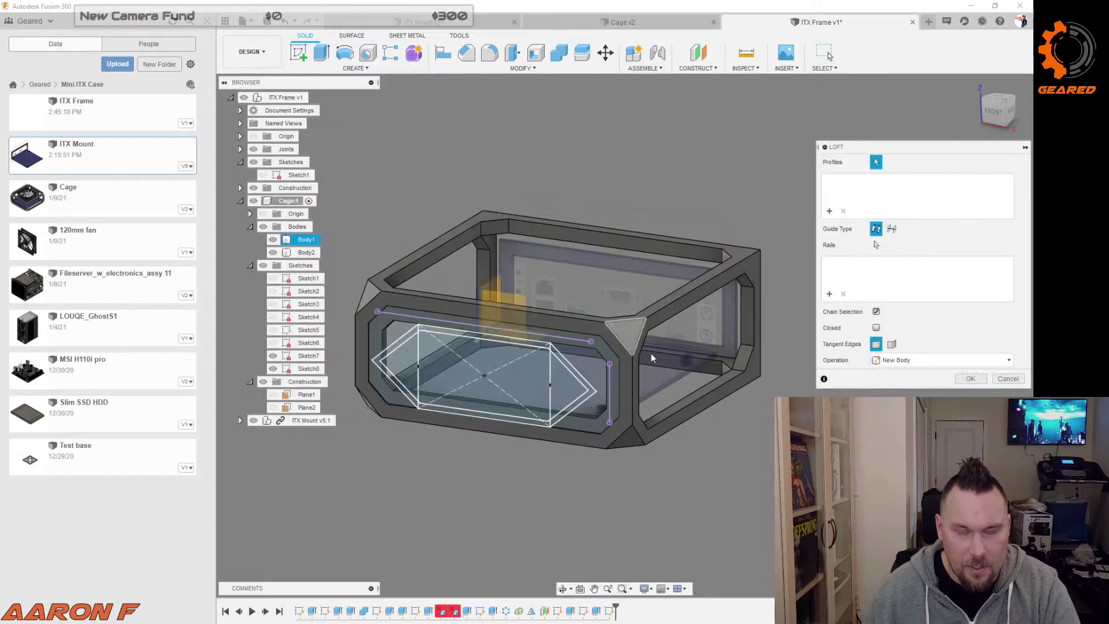
left_click(595, 392)
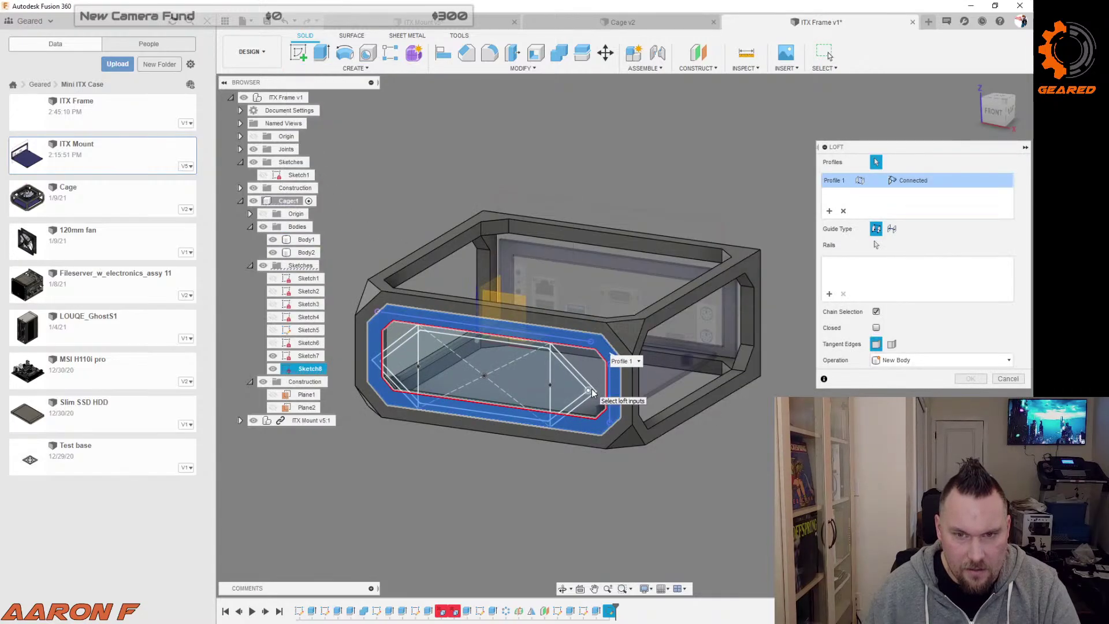
Step: Add the narrow band of the pointed six-sided outline in Sketch7 as the second loft profile
scroll(586, 384, "up", 5)
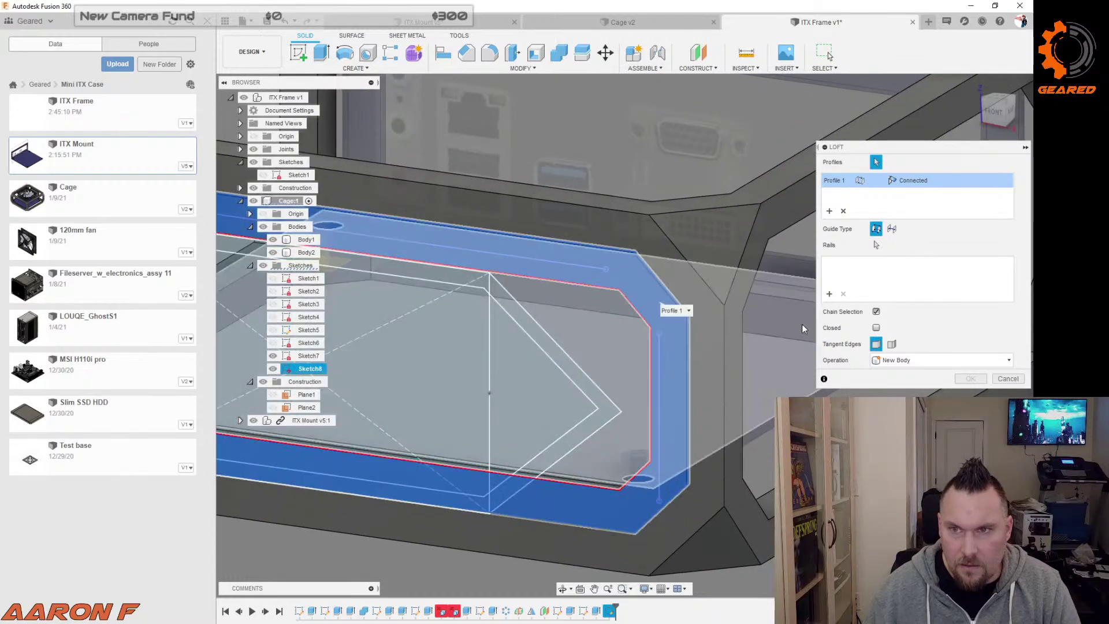
scroll(621, 335, "down", 5)
scroll(678, 317, "up", 5)
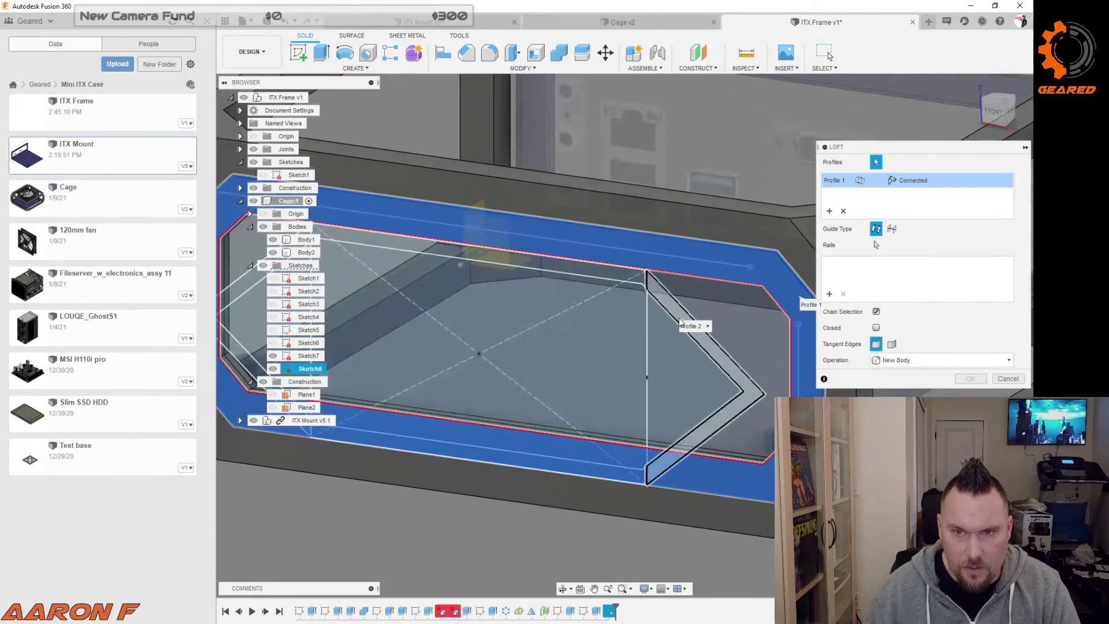
left_click(679, 322)
scroll(670, 314, "down", 4)
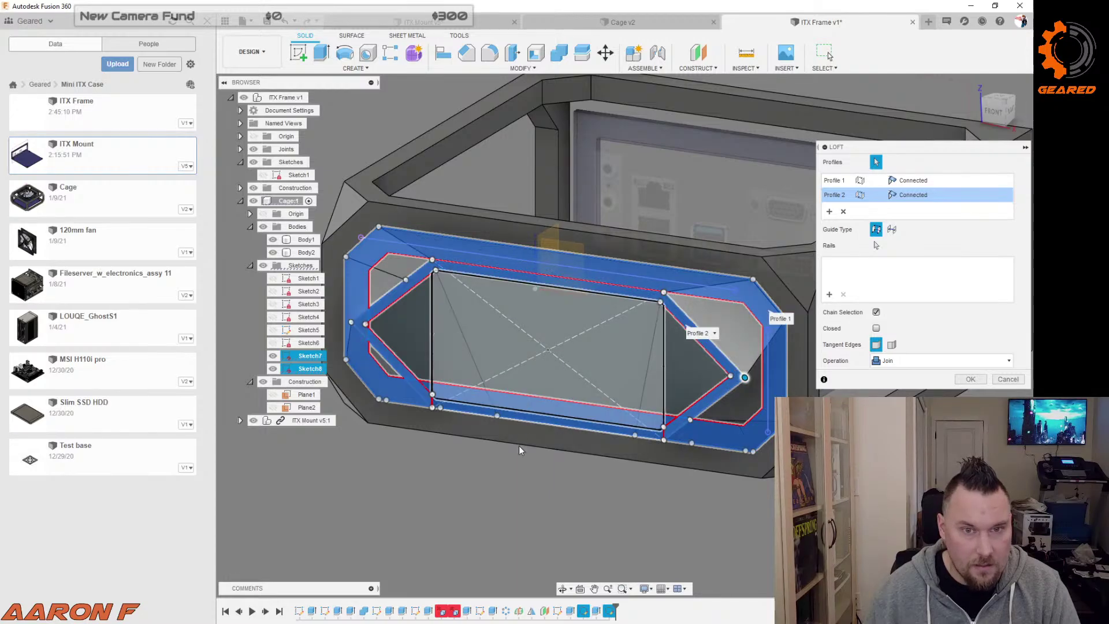
Step: Examine the loft preview from the front and from above, and try to apply it with the Join operation
middle_click_drag(519, 445, 581, 489, "shift")
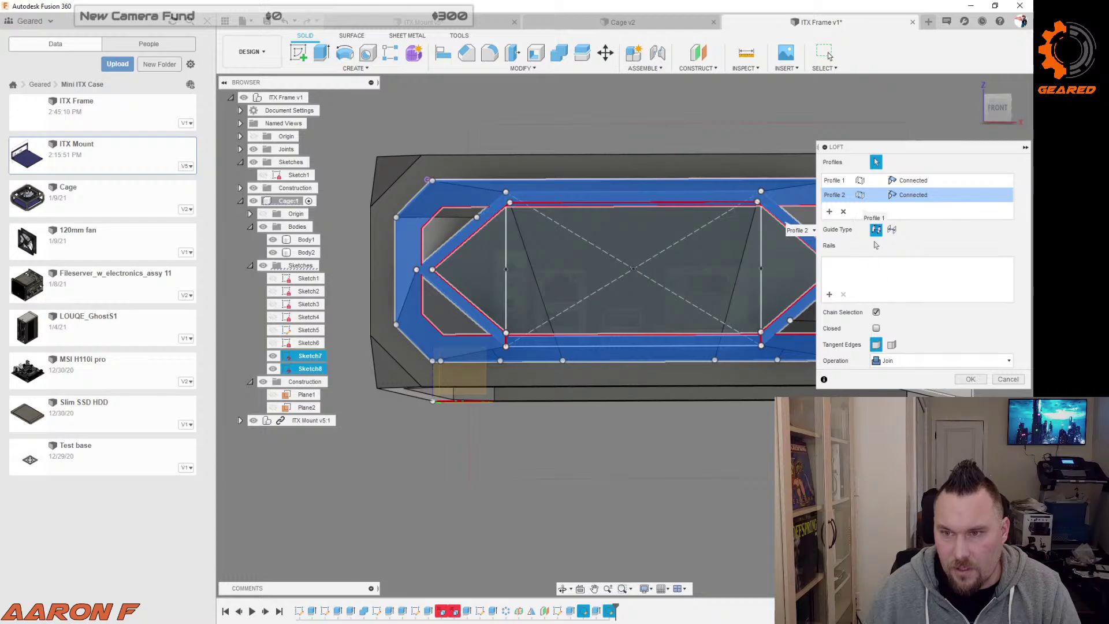
left_click(934, 199)
left_click(962, 199)
scroll(682, 277, "down", 3)
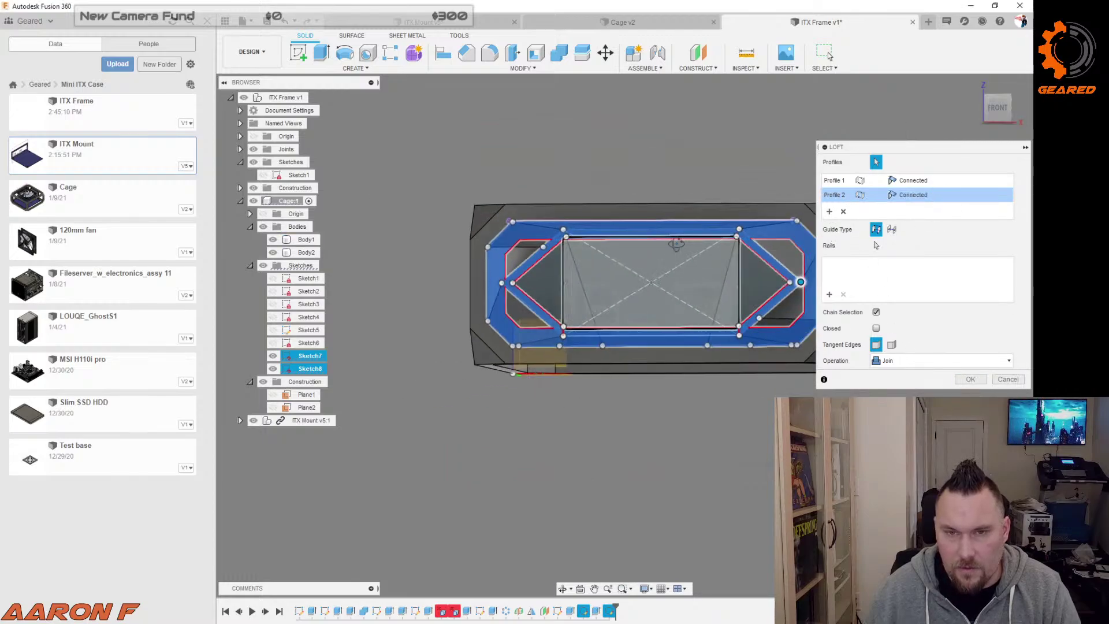
middle_click_drag(675, 245, 674, 281, "shift")
left_click(971, 379)
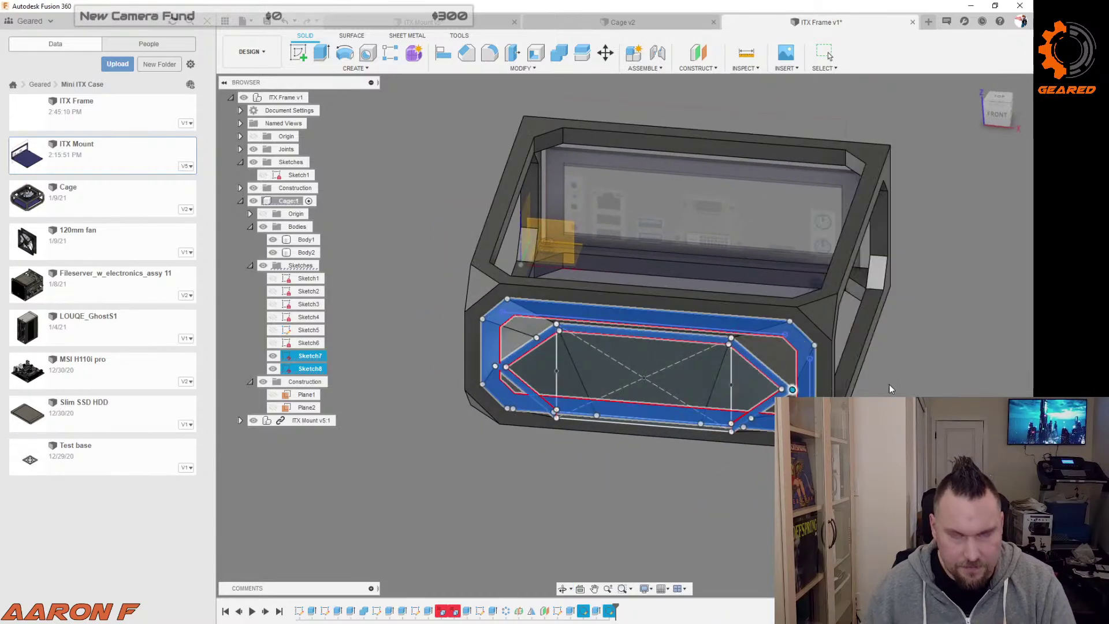
Step: Select the V-shaped band region at the right-hand point of the six-sided profile in Sketch7
mouse_move(785, 479)
middle_mouse_down("shift")
mouse_move(761, 488)
mouse_move(763, 476)
middle_mouse_up("shift")
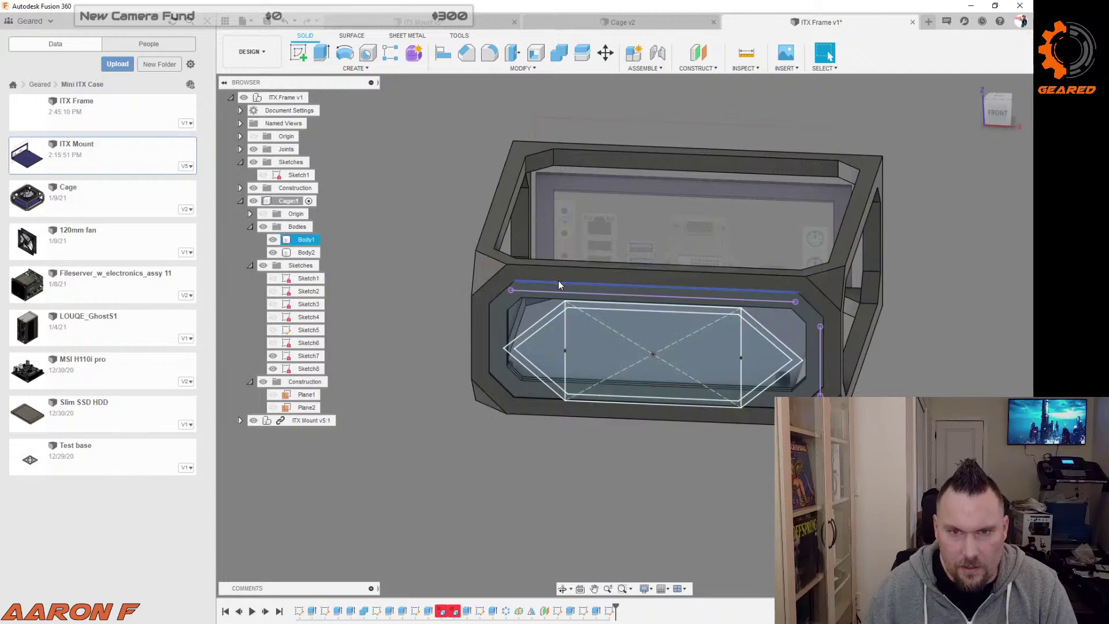
left_click(788, 354)
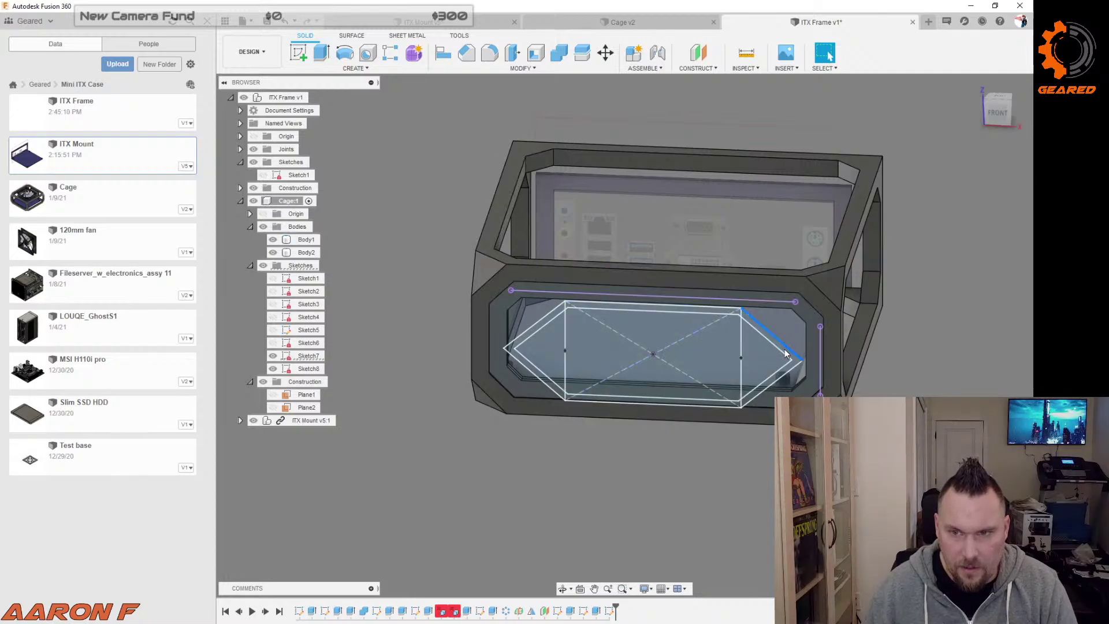
scroll(794, 364, "up", 5)
left_click(786, 341)
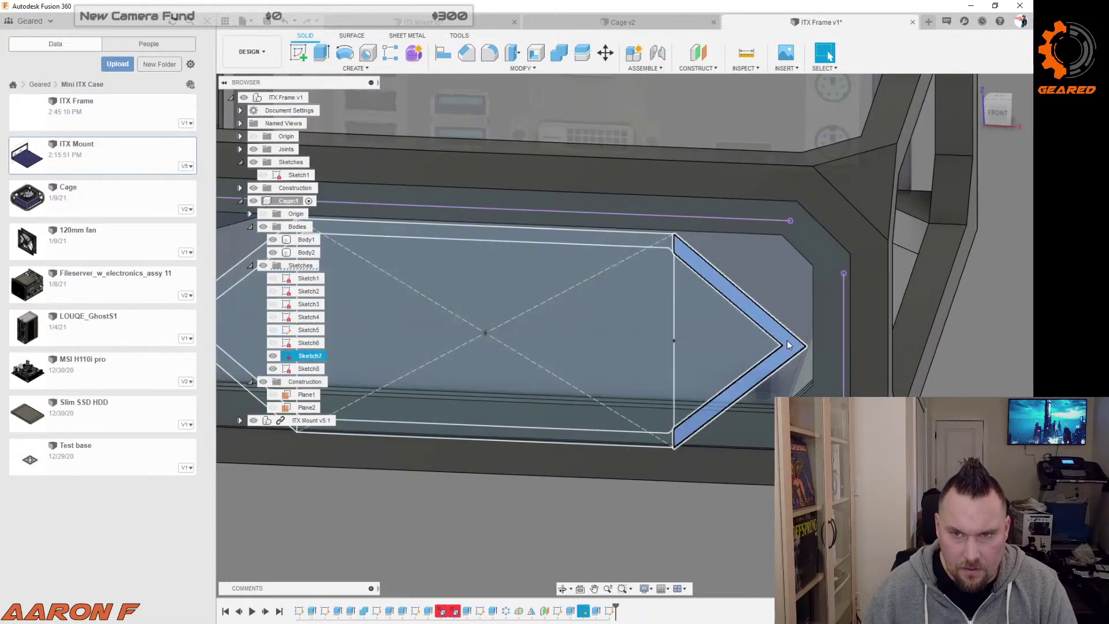
Step: Try to loft the hexagonal ring profiles of Sketch7 to the octagonal ring profile of Sketch8 as a new body
left_click(688, 269)
scroll(677, 283, "down", 5)
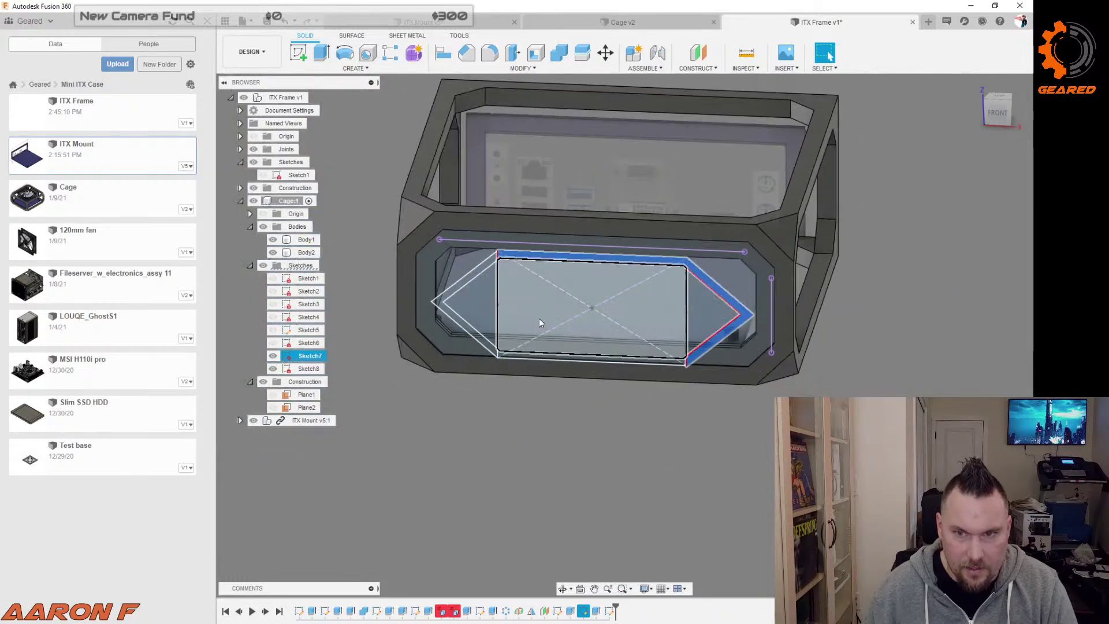
scroll(539, 318, "up", 5)
left_click(478, 398)
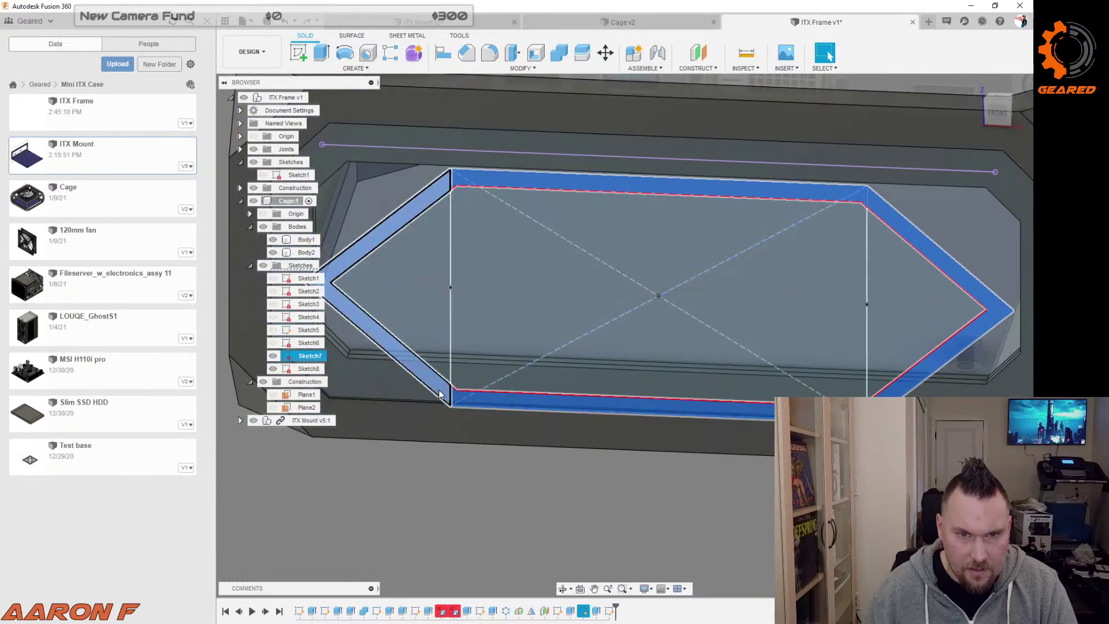
left_click(439, 395)
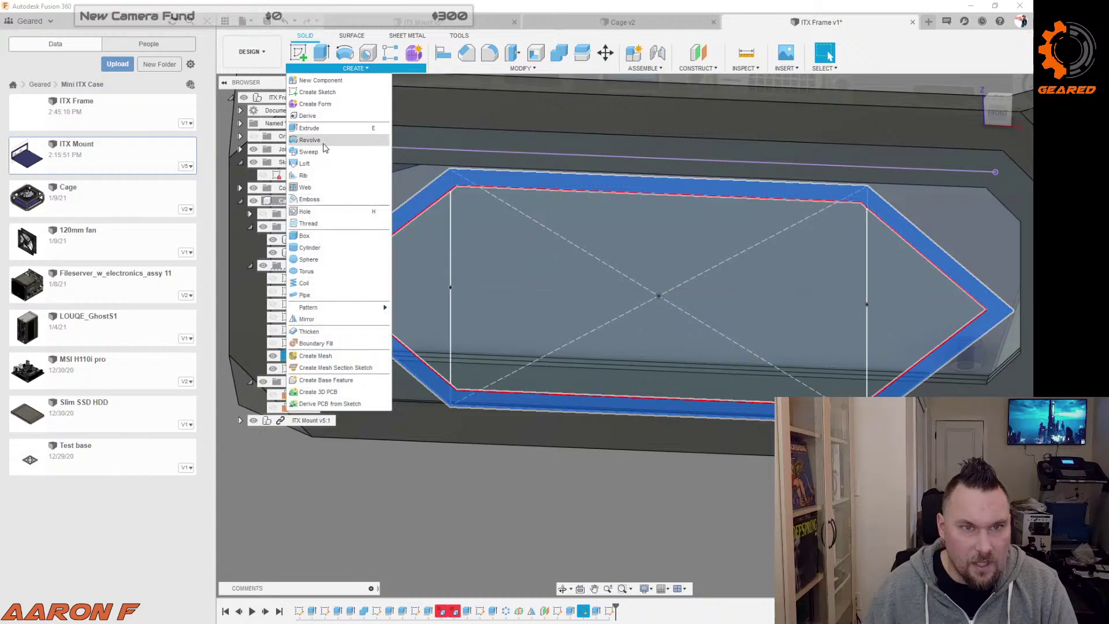
left_click(306, 164)
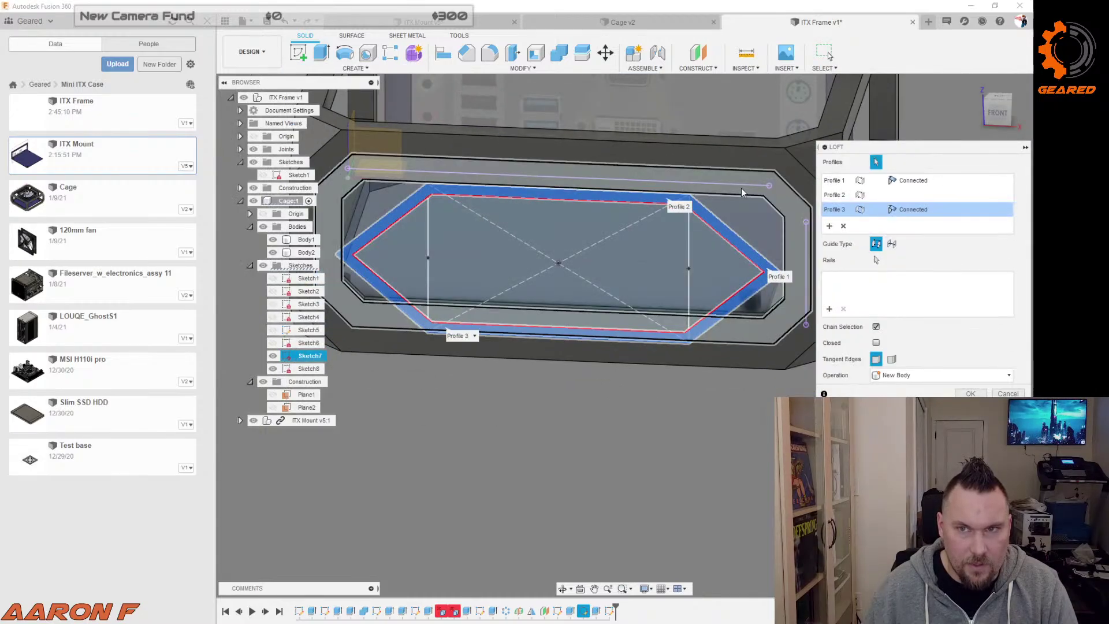
left_click(779, 195)
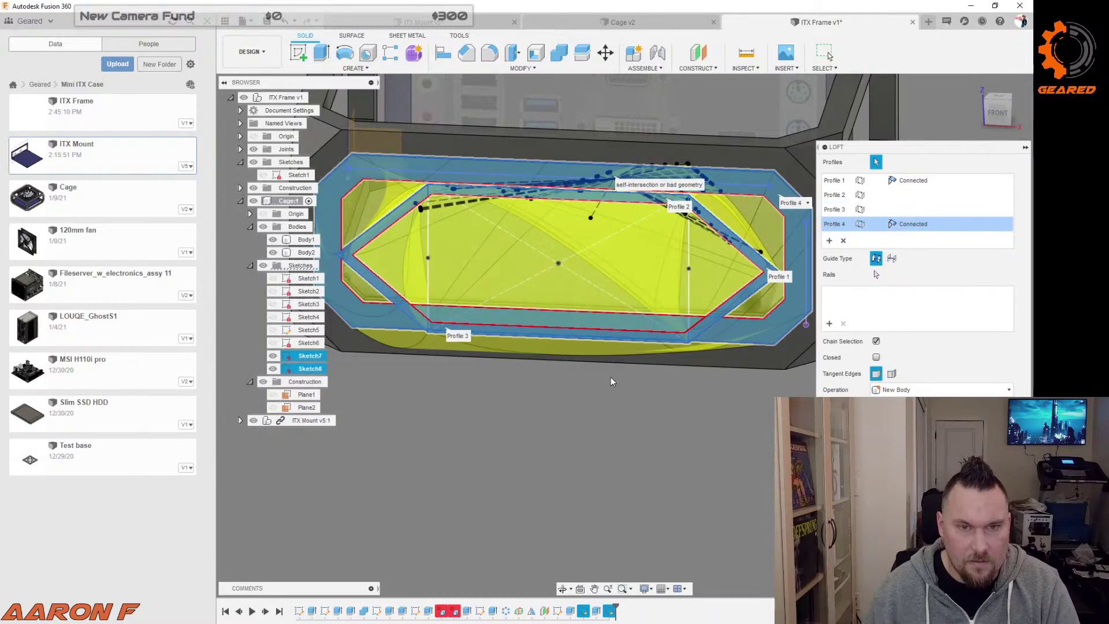
middle_click_drag(612, 384, 581, 368, "shift")
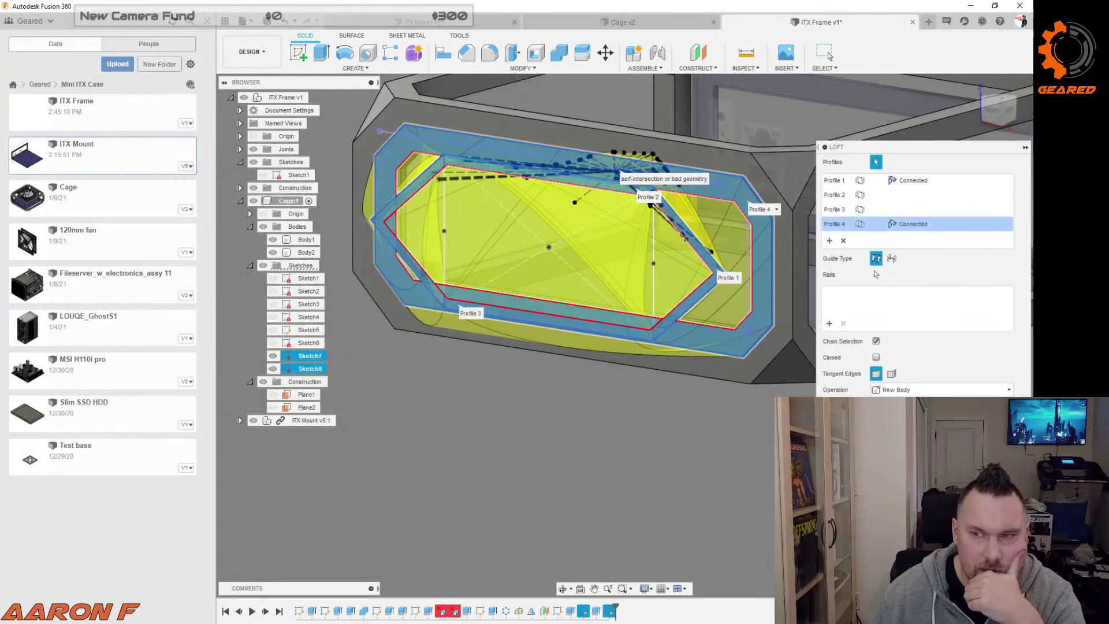
key("Escape")
Step: Select the segments of the Sketch7 hexagonal ring all the way around again, starting at its pointed side segment
middle_click_drag(849, 404, 756, 410, "shift")
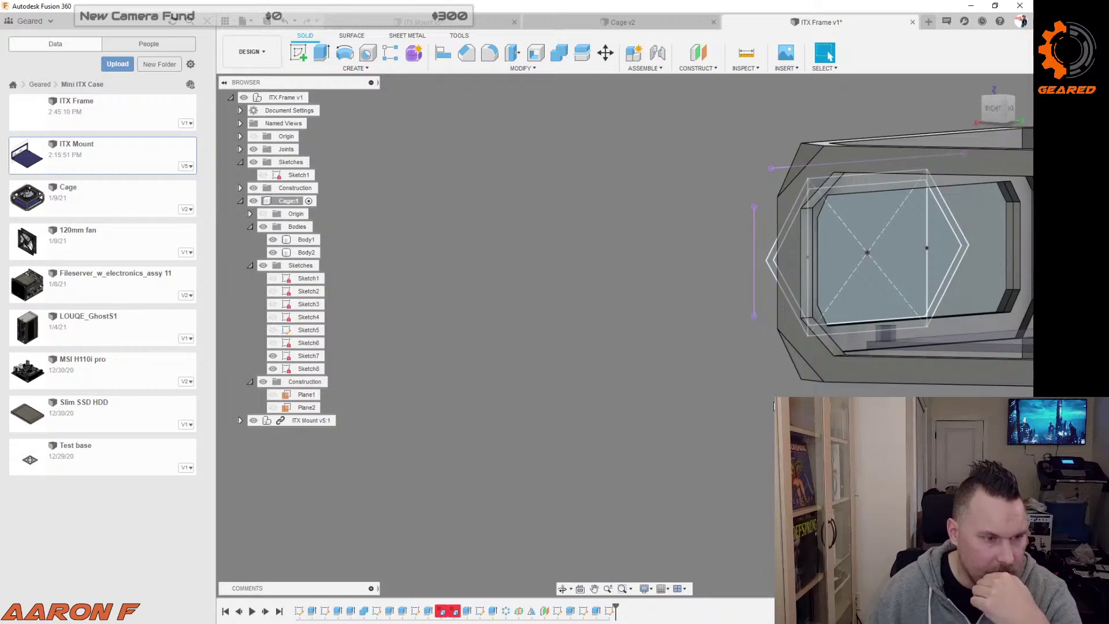
scroll(679, 350, "down", 2)
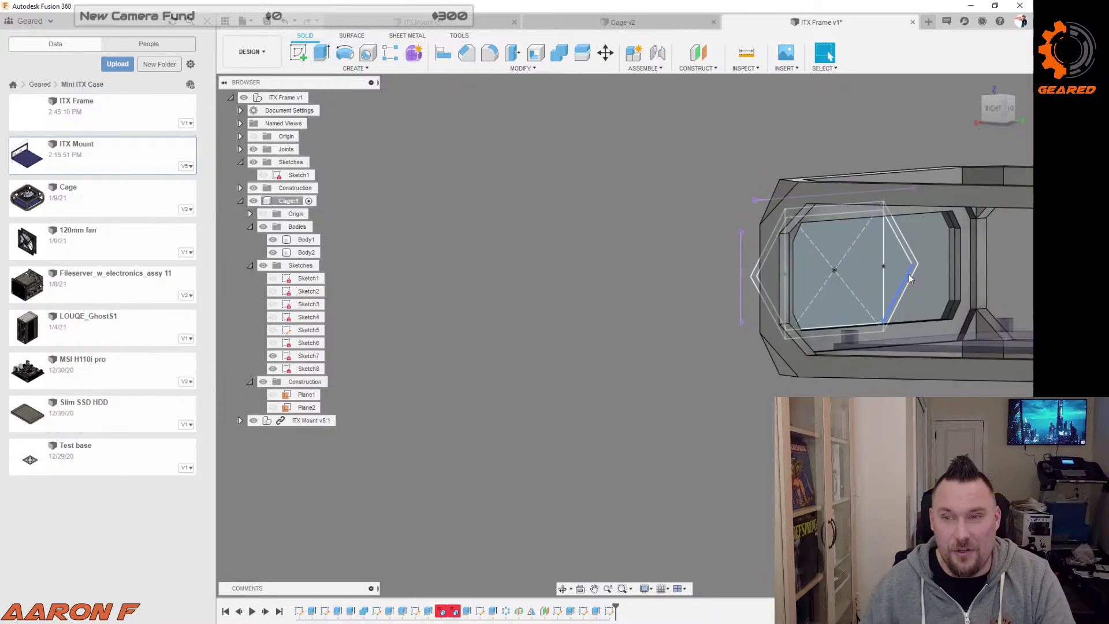
scroll(910, 279, "up", 2)
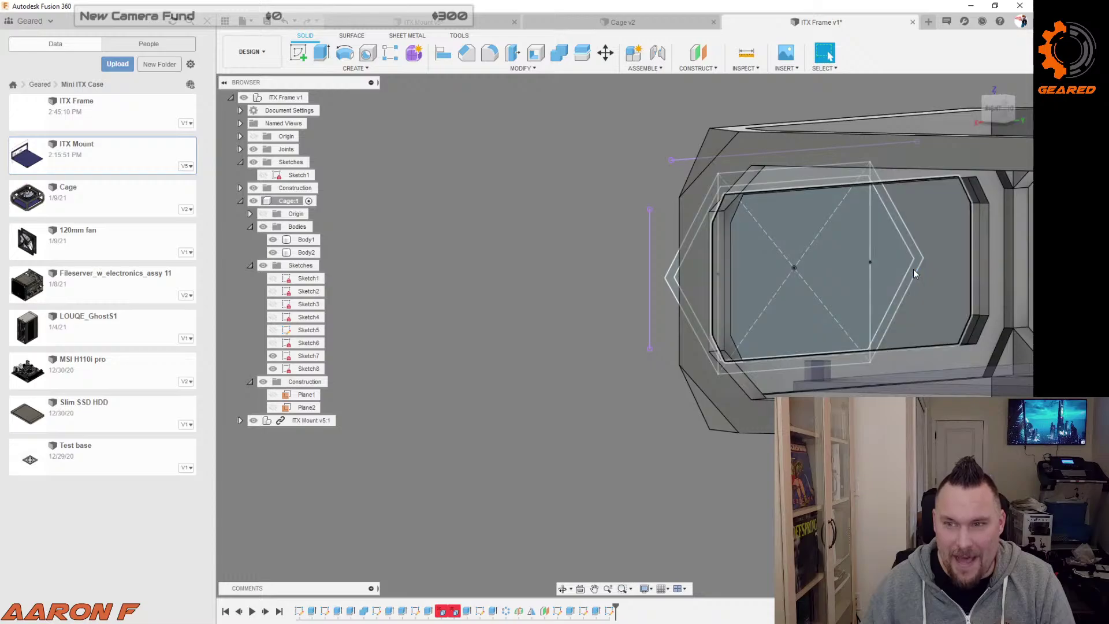
scroll(914, 273, "up", 3)
left_click(914, 274)
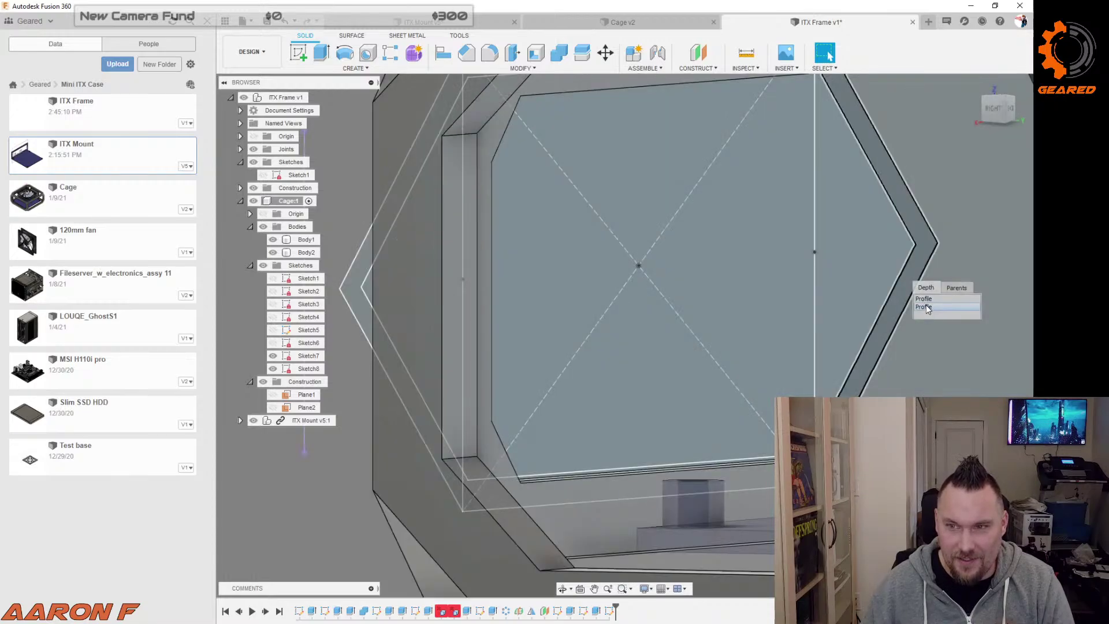
left_click(924, 306)
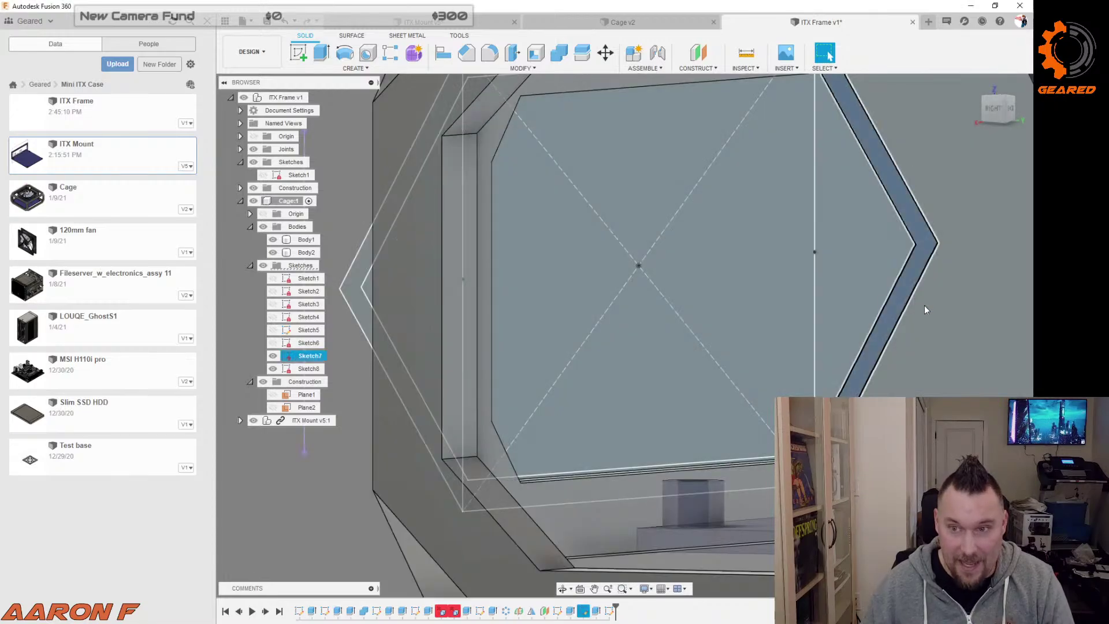
scroll(924, 306, "down", 3)
left_click(855, 333)
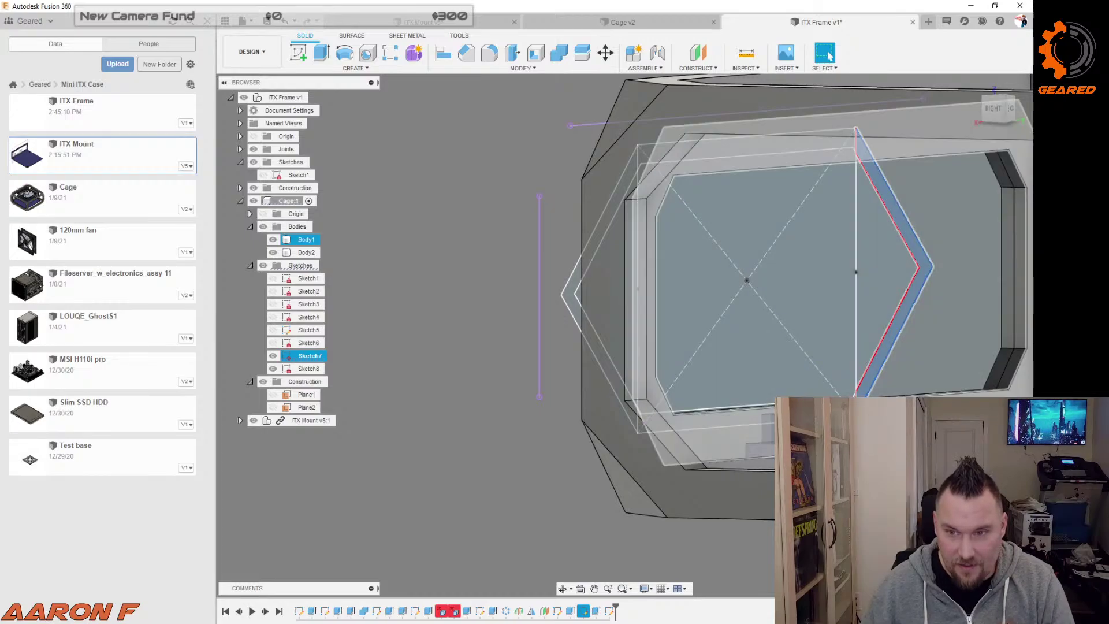
middle_click_drag(809, 407, 858, 421, "shift")
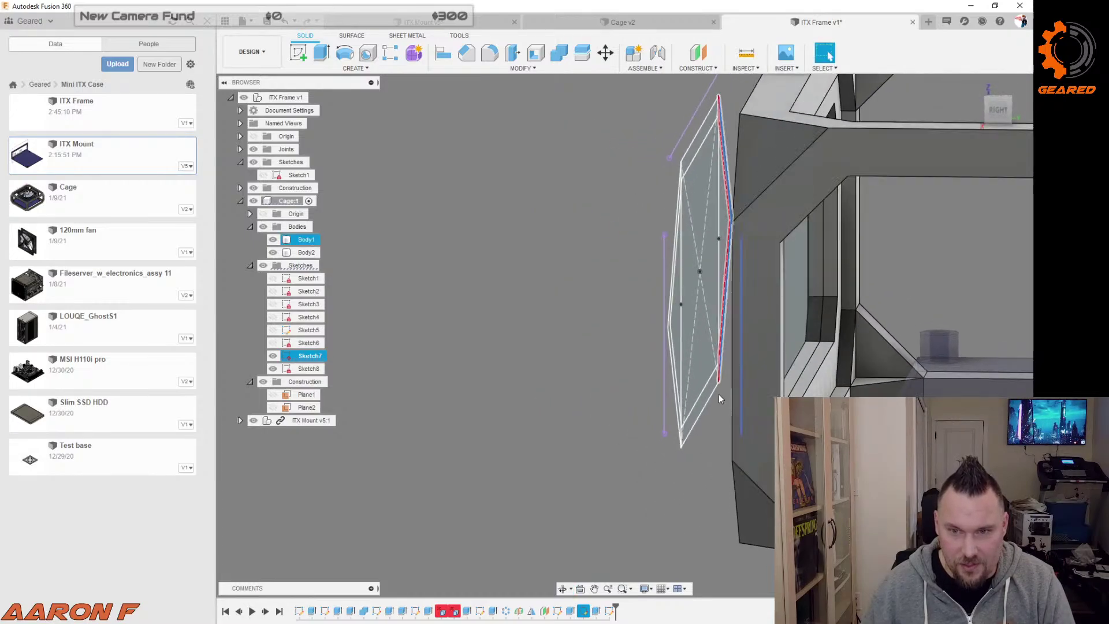
left_click(705, 398)
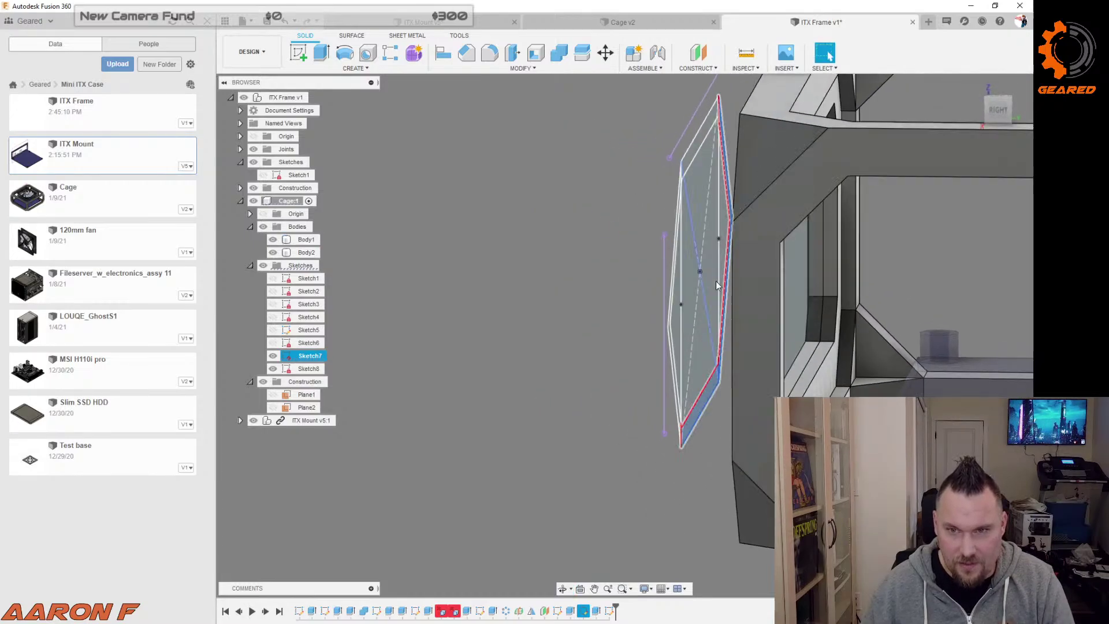
left_click(693, 150, "ctrl")
middle_click_drag(721, 190, 706, 207, "shift")
scroll(602, 365, "up", 4)
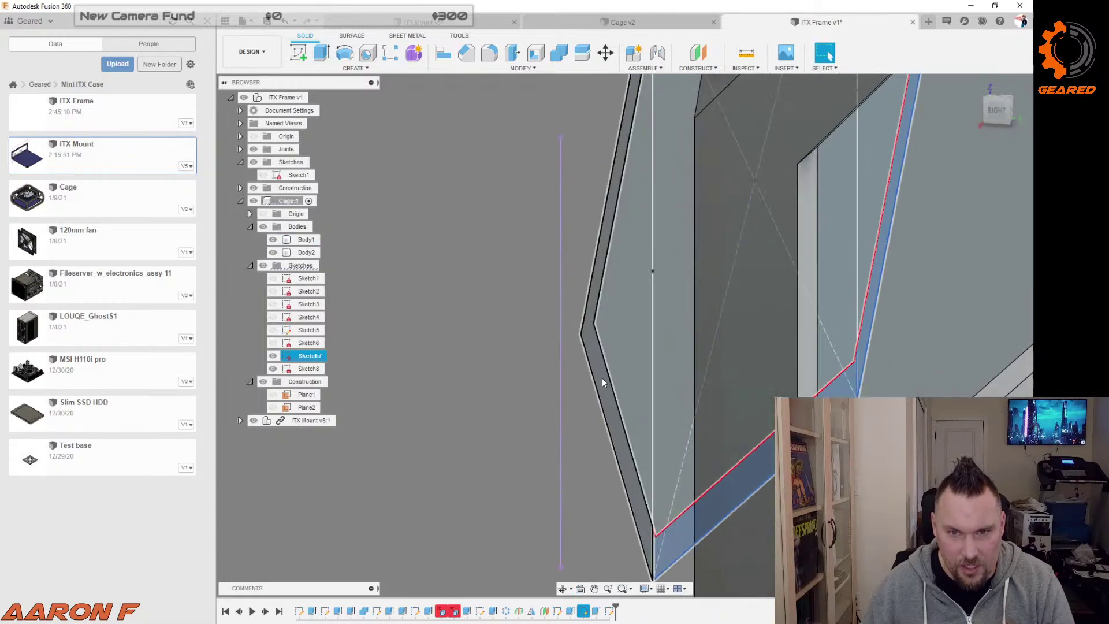
left_click(601, 378, "ctrl")
scroll(614, 374, "down", 8)
middle_click_drag(536, 396, 615, 381, "shift")
Step: Start a new-body loft from the selected hexagonal ring segments and add the Sketch8 octagonal ring as Profile 4
left_click(355, 68)
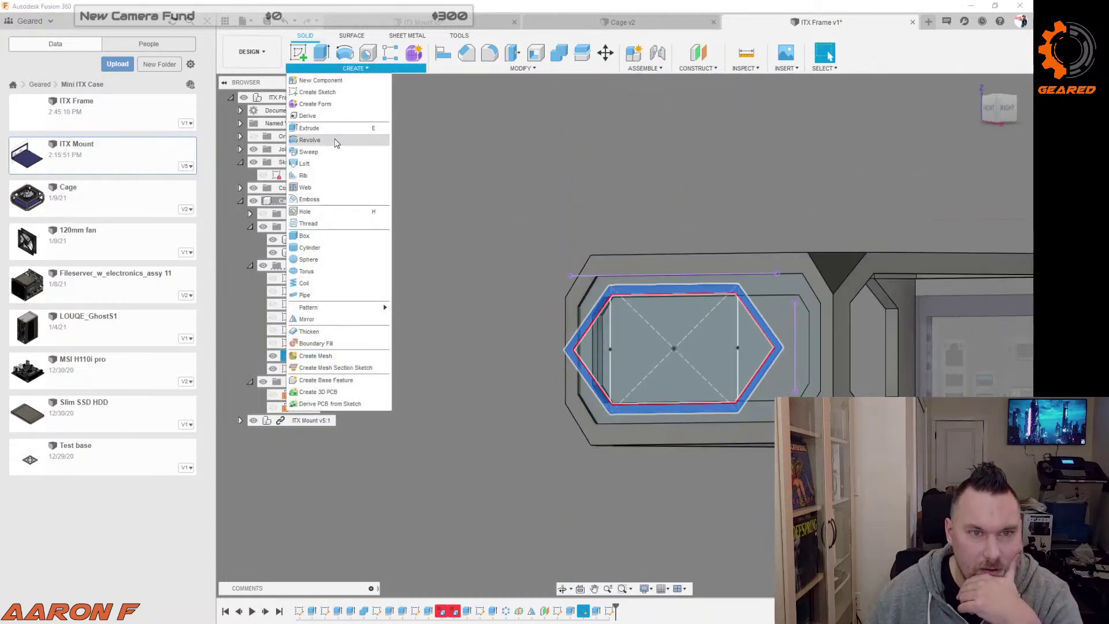
left_click(312, 164)
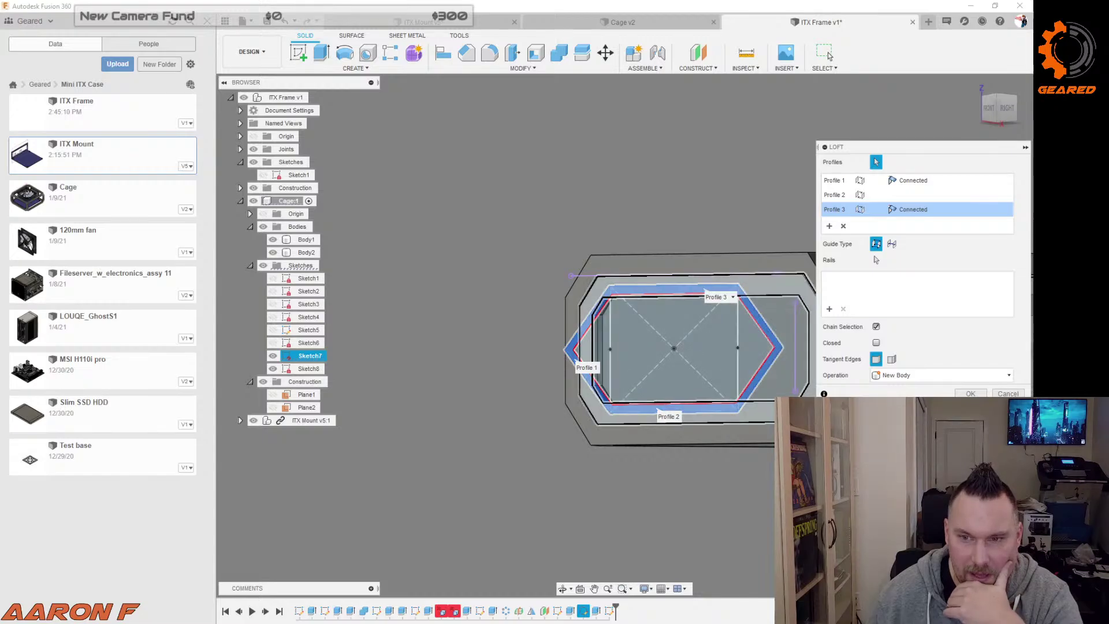
left_click(751, 427)
middle_click_drag(520, 462, 750, 446, "shift")
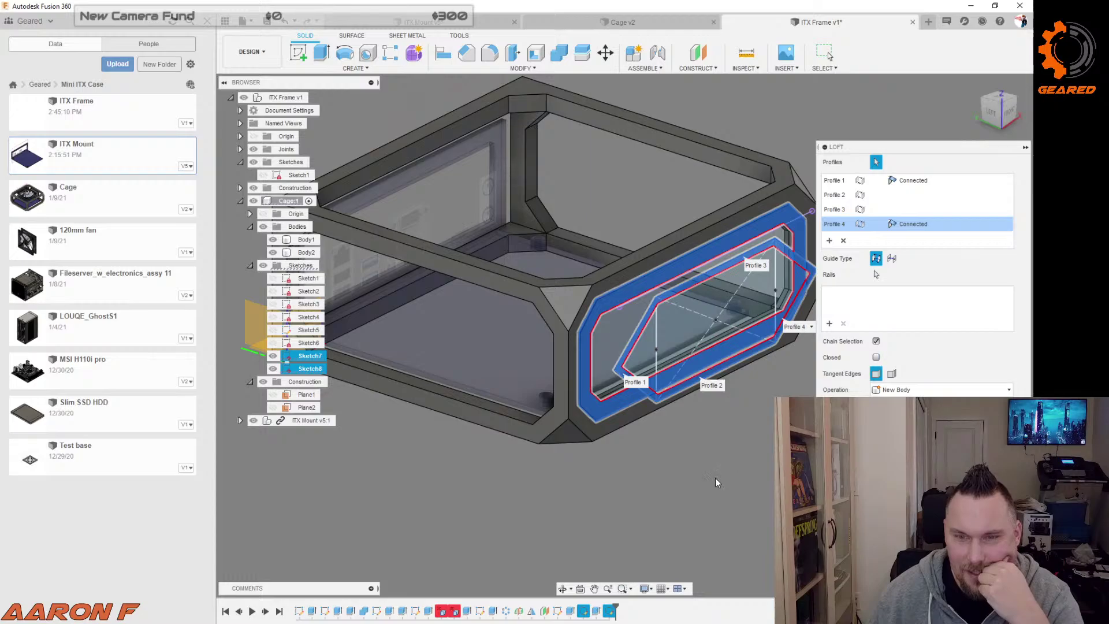
mouse_move(715, 477)
middle_mouse_down("shift")
mouse_move(718, 453)
mouse_move(664, 448)
mouse_move(742, 421)
mouse_move(747, 432)
middle_mouse_up("shift")
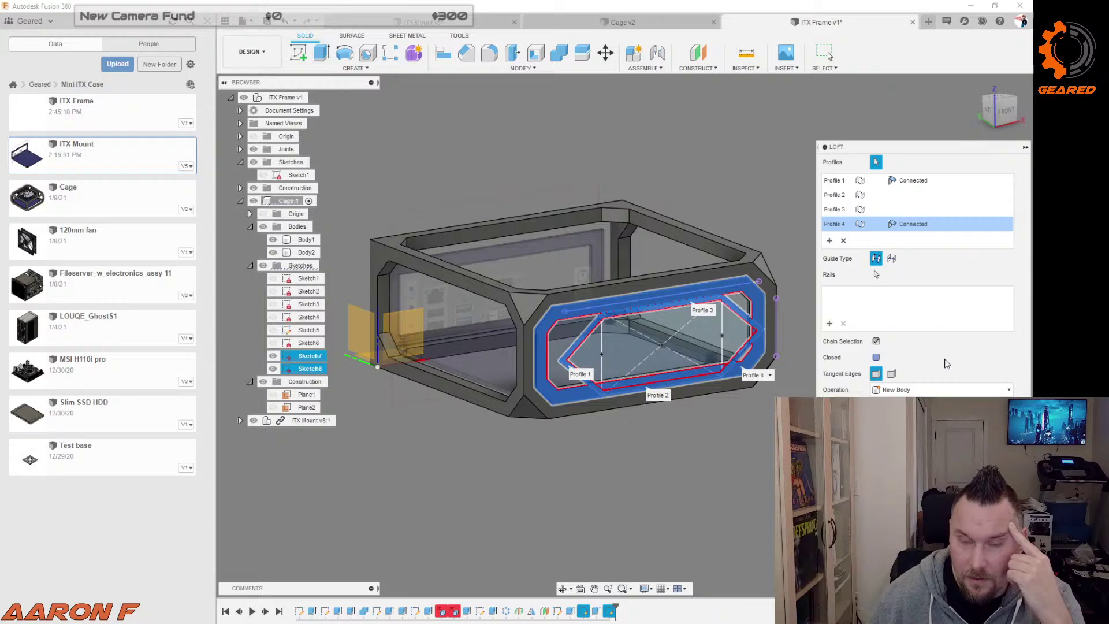
Step: Try the loft's Closed option, inspect the shape from another angle, and turn the option back off
left_click(876, 358)
middle_click_drag(653, 398, 698, 312, "shift")
left_click(876, 358)
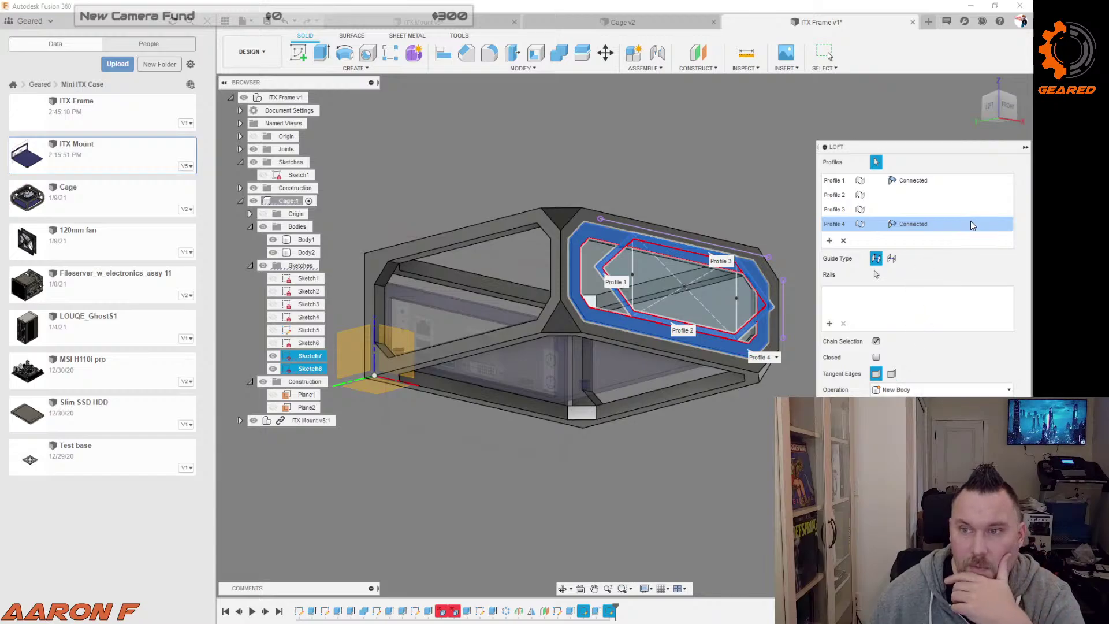
Step: Set the loft end conditions of Profile 4 and Profile 1 to Direction
left_click(942, 225)
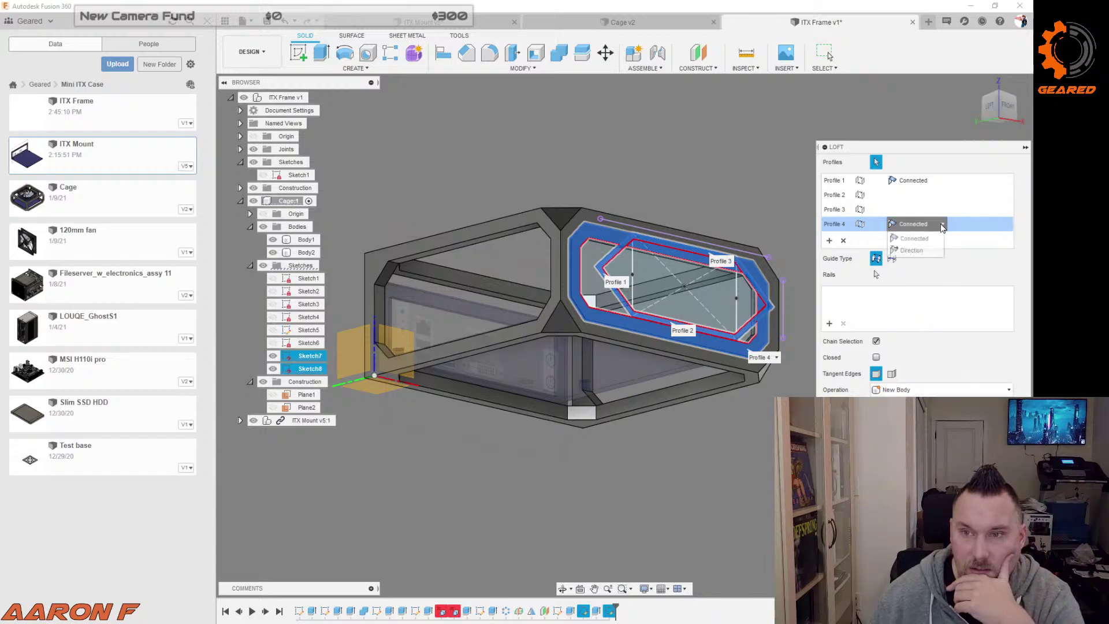
left_click(913, 250)
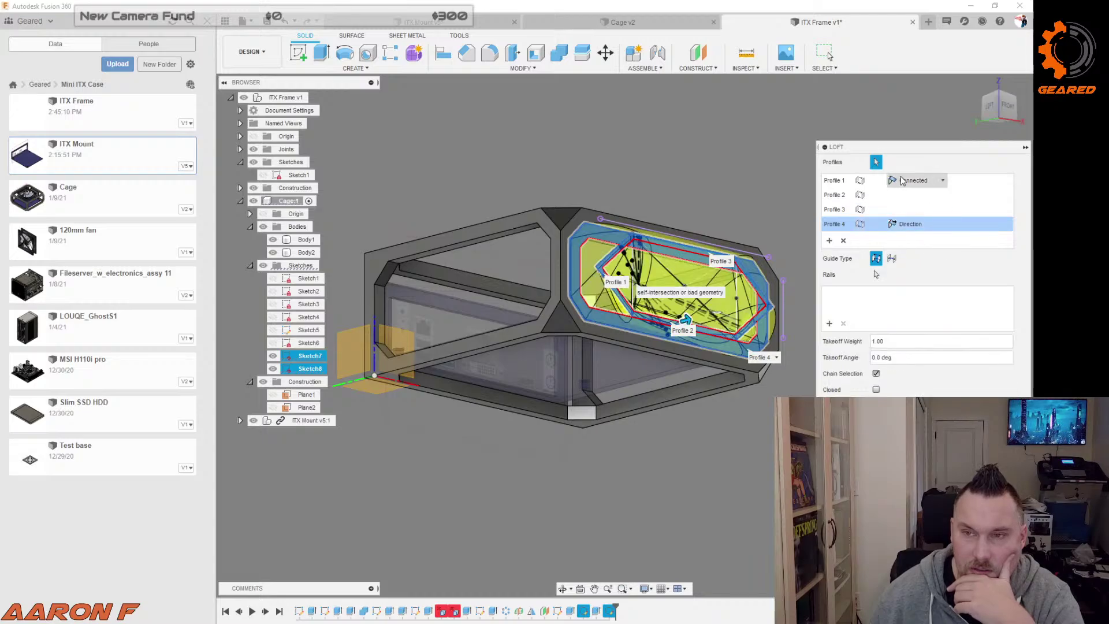
left_click(939, 181)
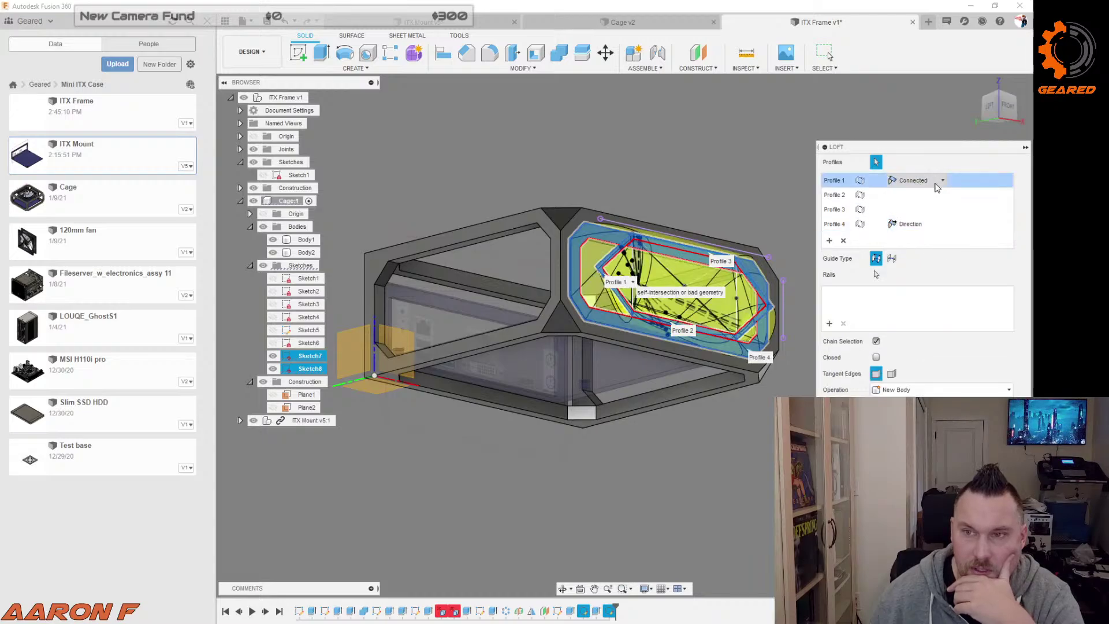
left_click(939, 182)
left_click(912, 206)
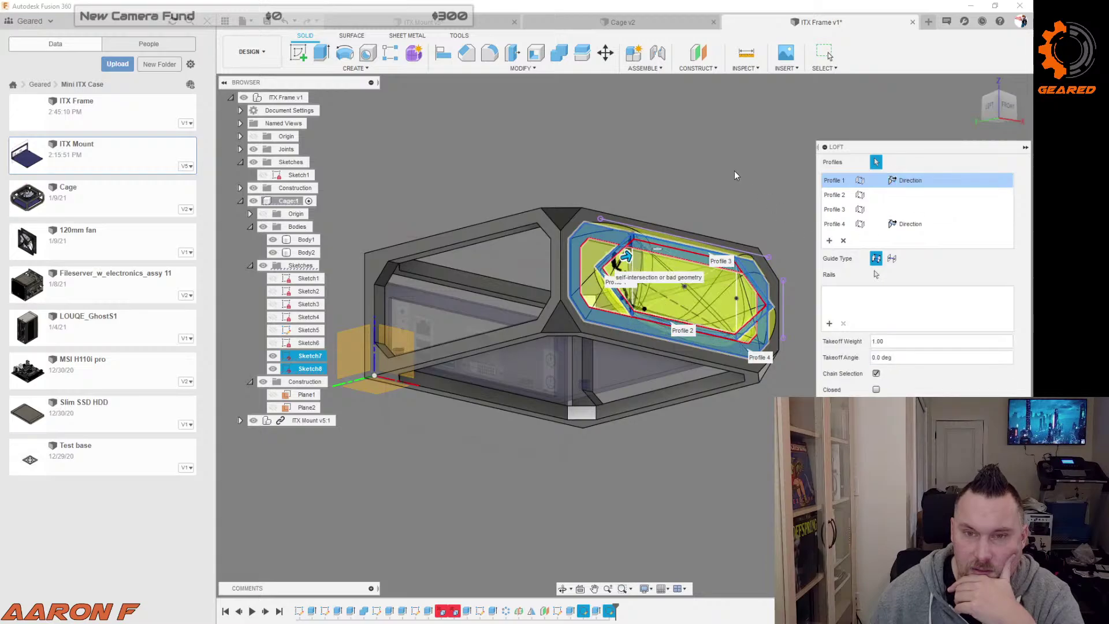
middle_click_drag(734, 171, 746, 201, "shift")
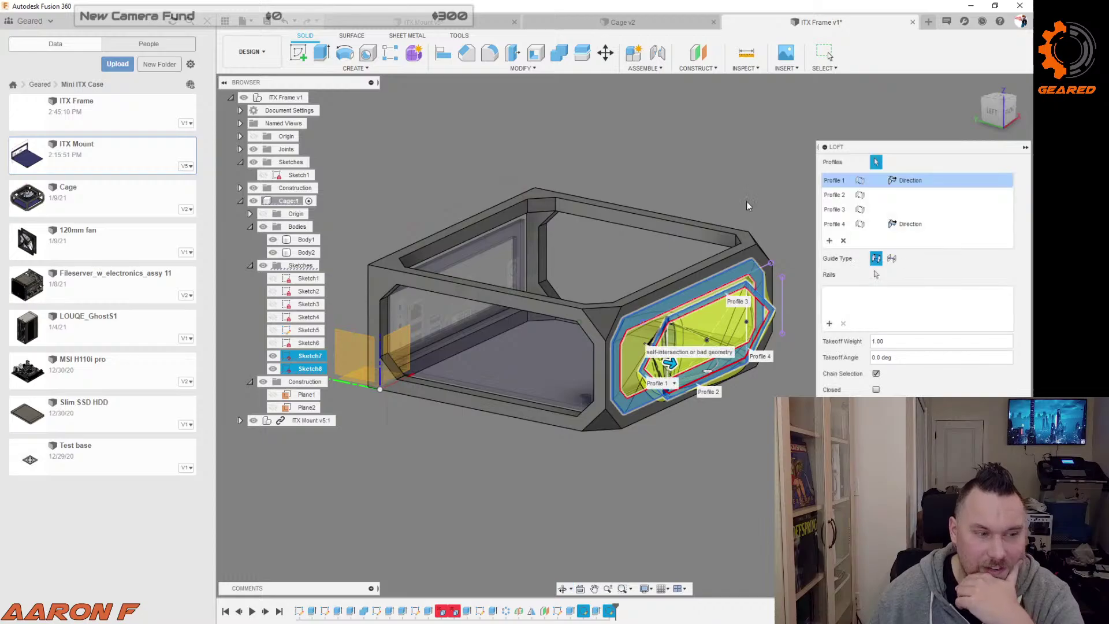
Step: Return Profile 1 of the loft to Connected and keep Profile 4 on Direction
left_click(944, 181)
left_click(940, 205)
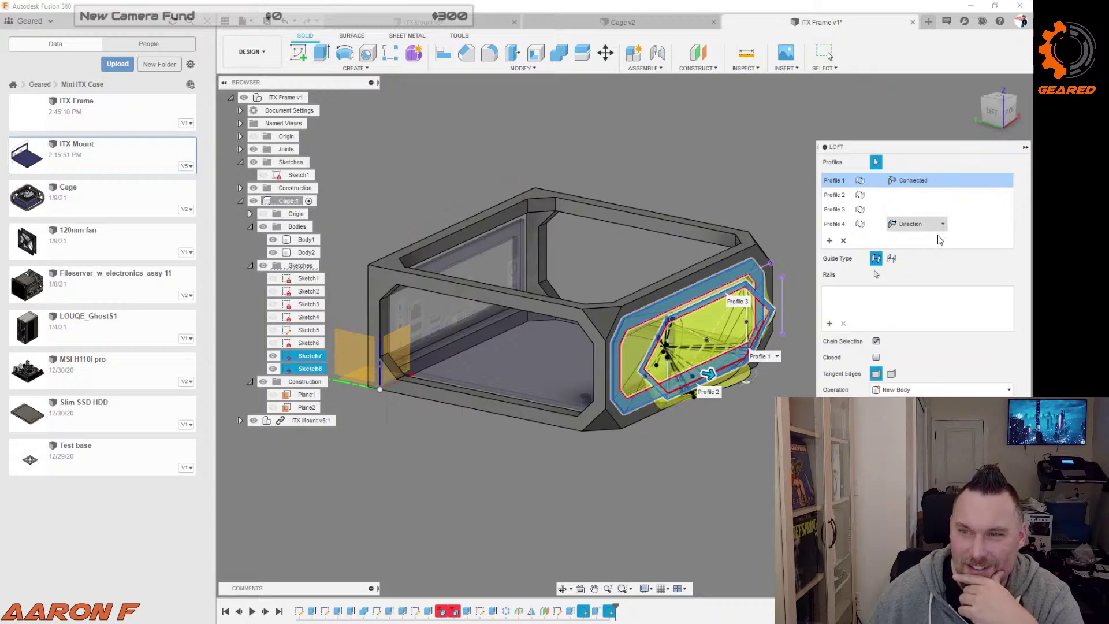
left_click(935, 224)
left_click(919, 249)
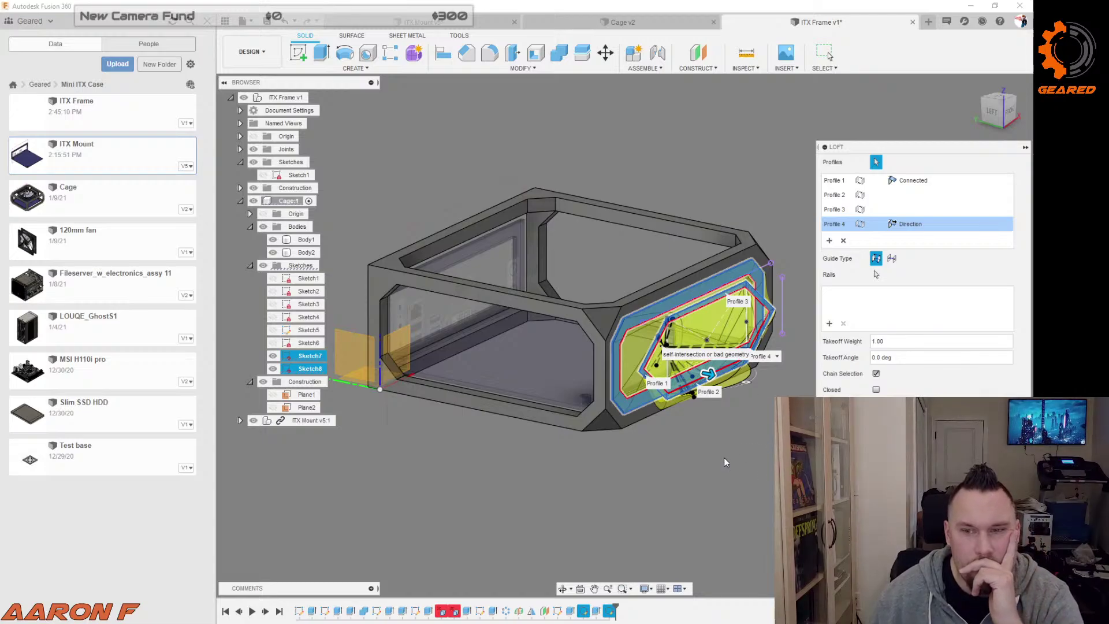
Step: Raise the takeoff weight of loft Profile 4 to 9.00 and inspect the resulting preview at the frame opening
middle_click_drag(727, 462, 698, 442, "shift")
middle_click_drag(676, 396, 718, 443, "shift")
left_click_drag(705, 378, 806, 426)
middle_click_drag(630, 413, 666, 376, "shift")
scroll(667, 375, "up", 5)
scroll(653, 383, "down", 3)
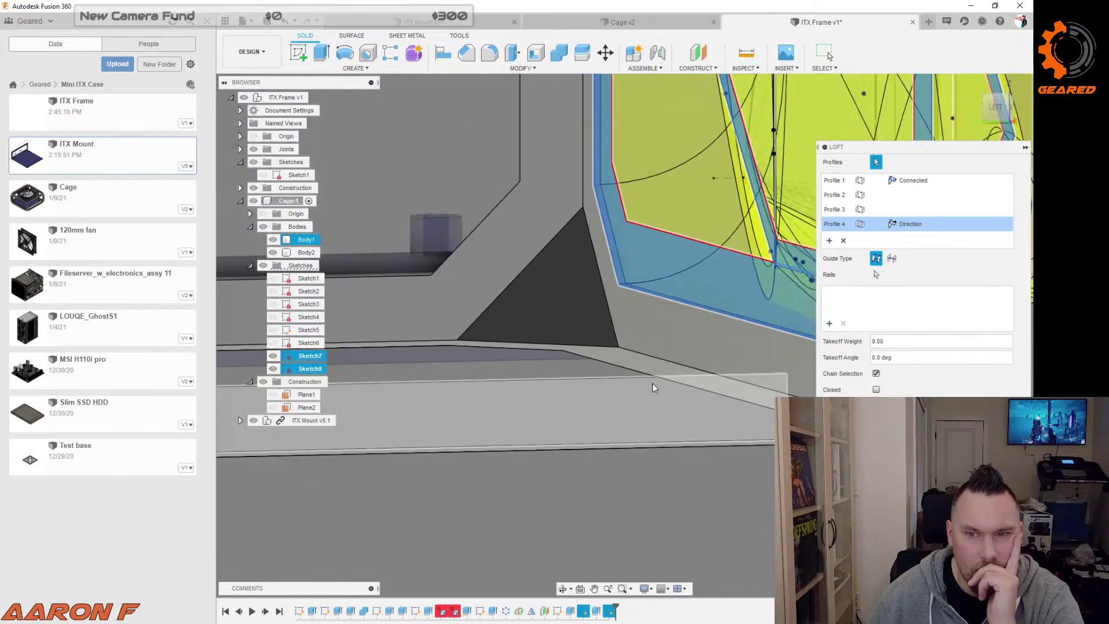
scroll(624, 382, "down", 3)
scroll(595, 383, "down", 4)
scroll(713, 335, "up", 4)
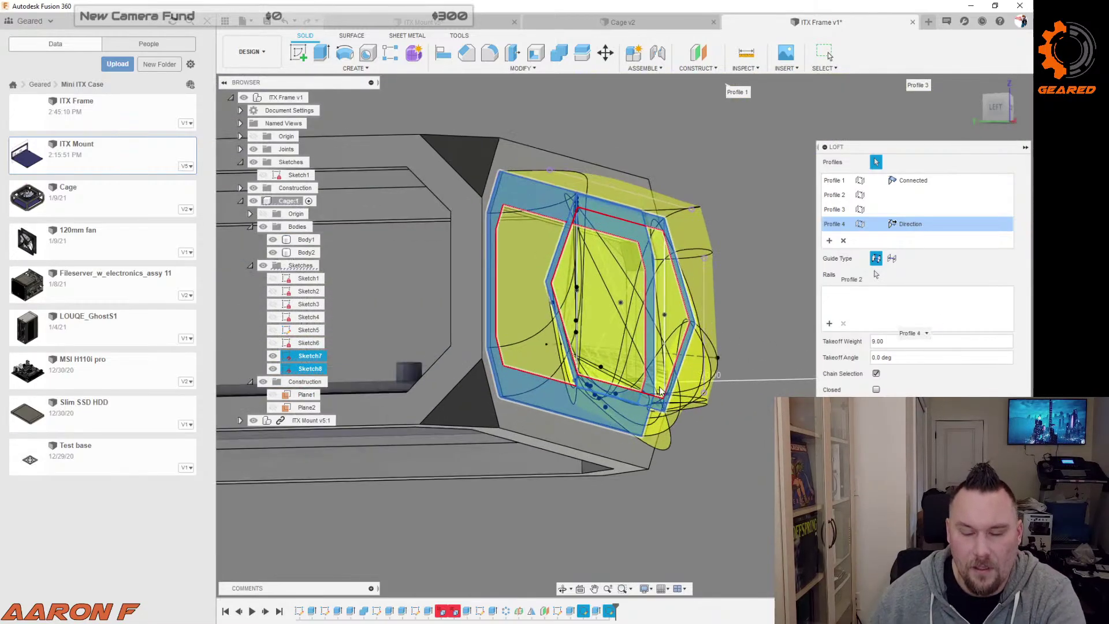
Step: Reduce the takeoff weight of Profile 4 to 0.50, inspect the preview, and try to complete the loft
middle_click_drag(722, 337, 752, 434, "shift")
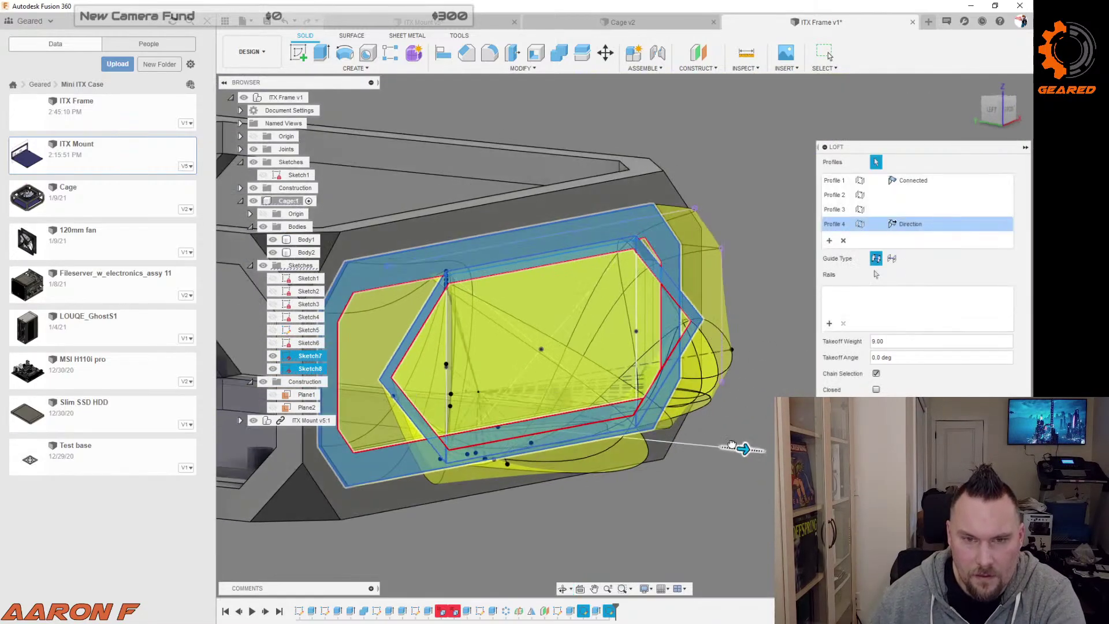
left_click_drag(700, 437, 515, 418)
mouse_move(682, 484)
middle_mouse_down("shift")
mouse_move(700, 472)
mouse_move(691, 470)
middle_mouse_up("shift")
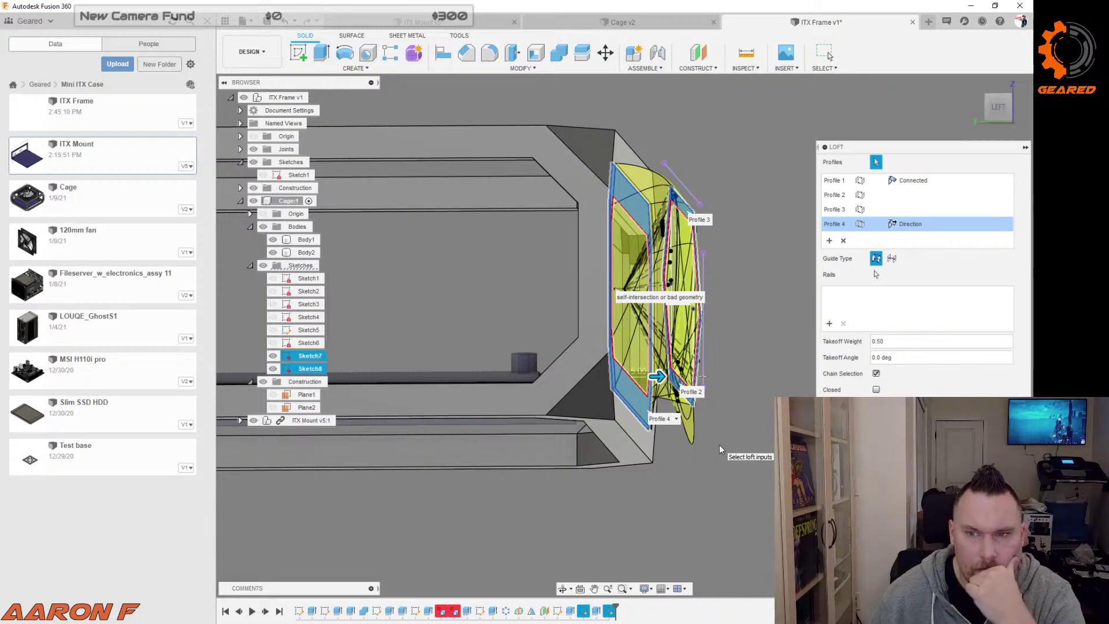
middle_click_drag(726, 443, 734, 450, "shift")
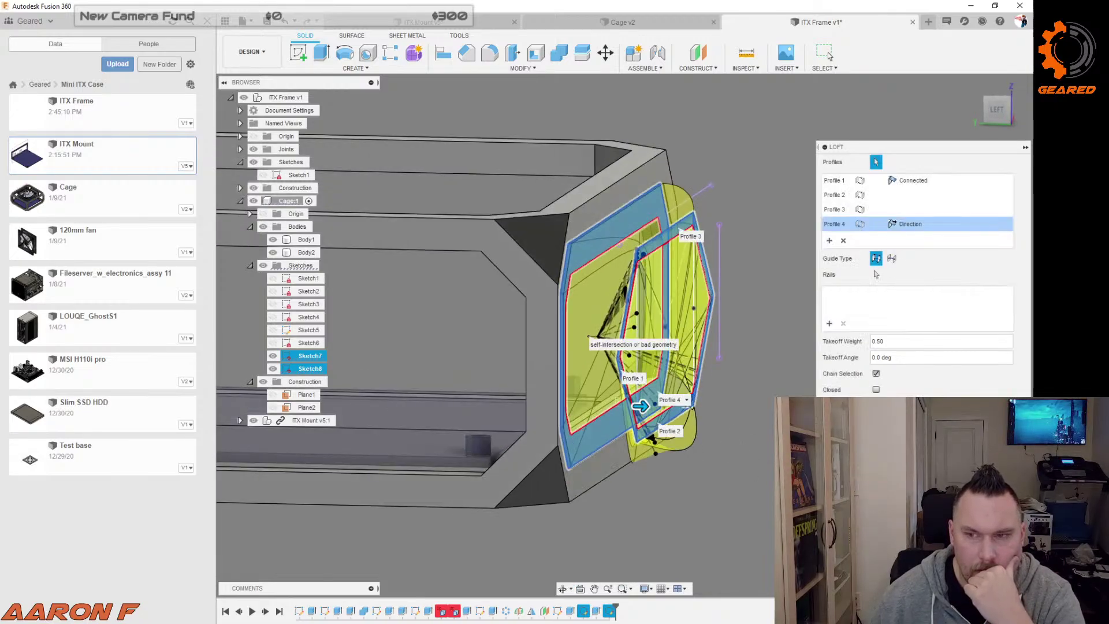
key("Return")
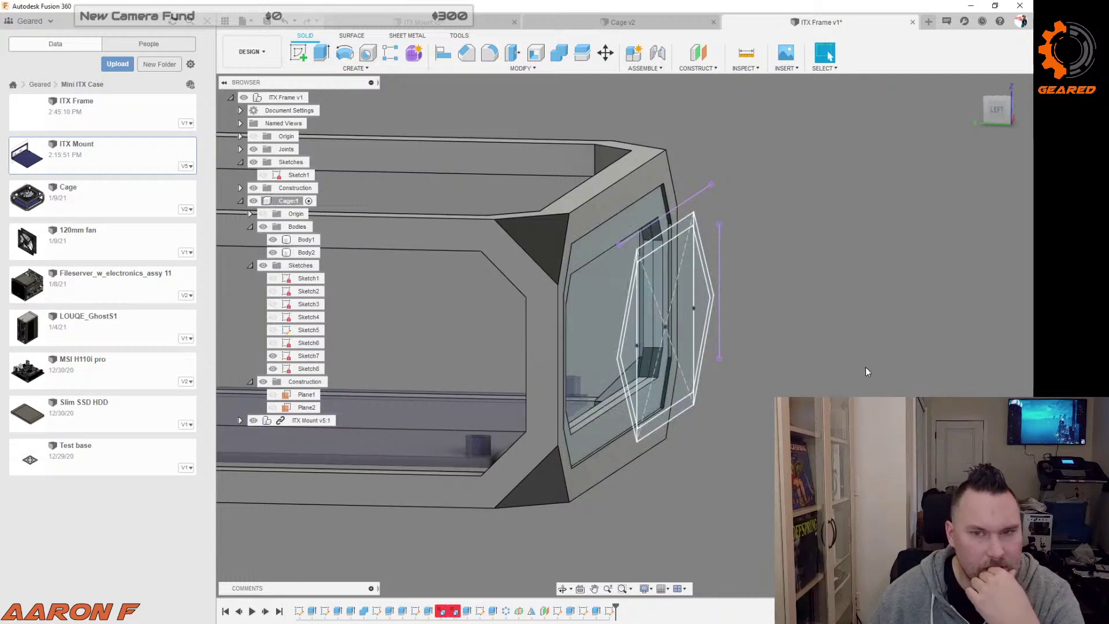
Step: Hide Sketch7 and open Sketch8 for editing
mouse_move(866, 366)
middle_mouse_down("shift")
mouse_move(751, 378)
mouse_move(768, 398)
middle_mouse_up("shift")
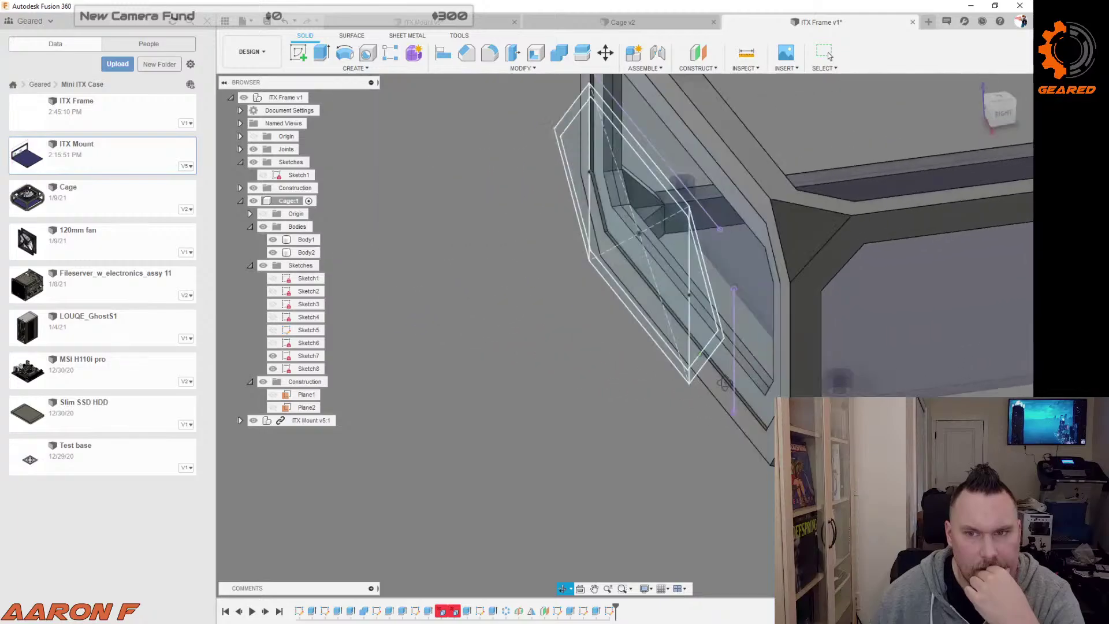
left_click(770, 405)
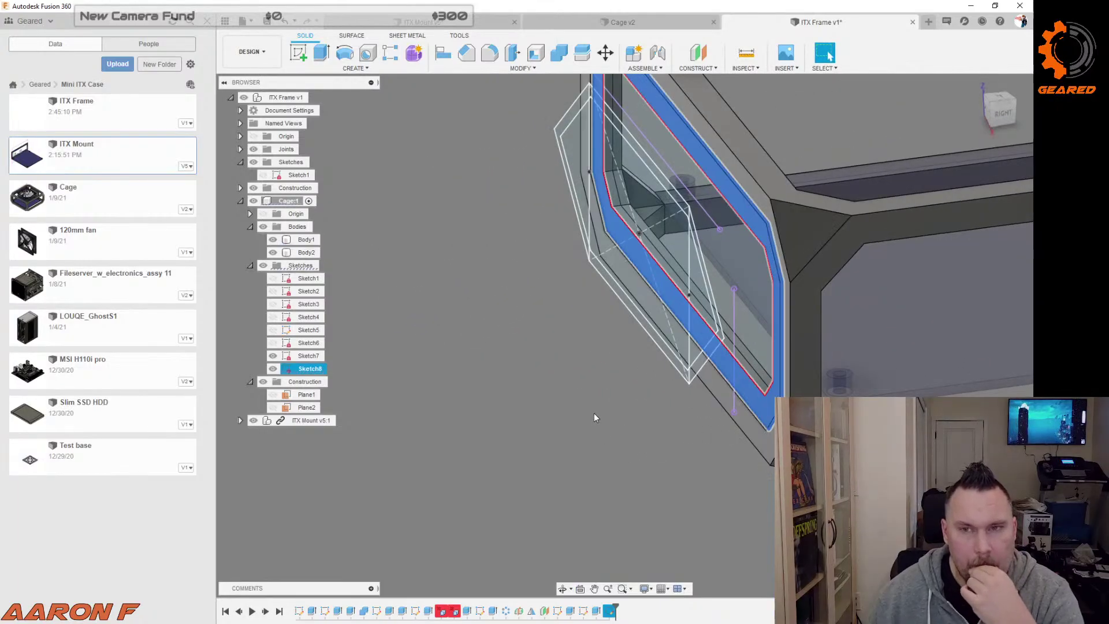
left_click(540, 398)
middle_click_drag(539, 398, 595, 396, "shift")
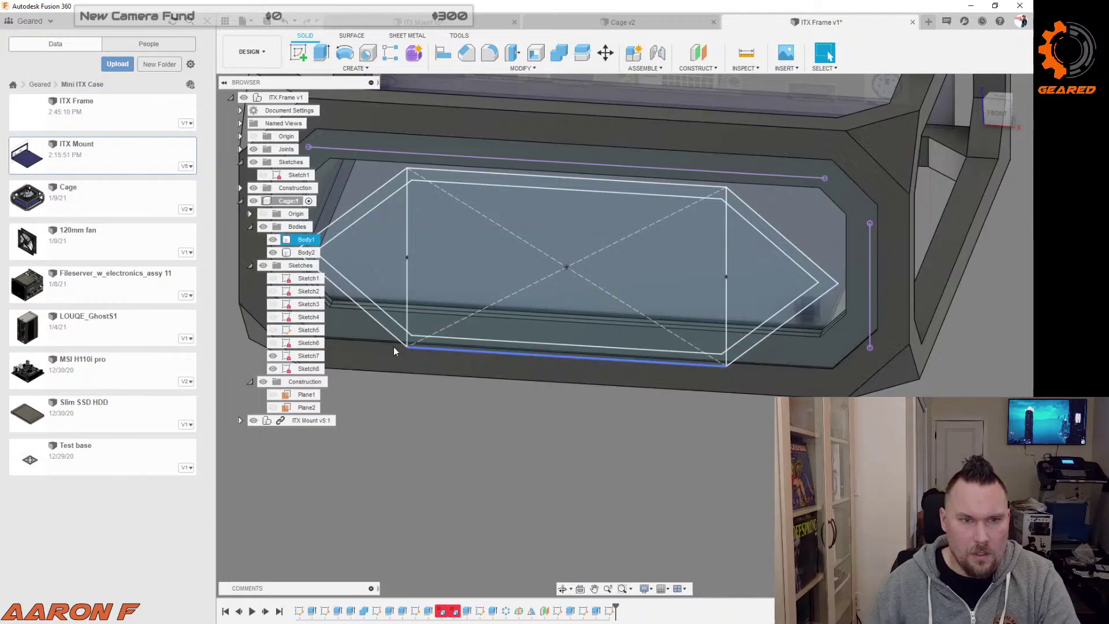
left_click(274, 357)
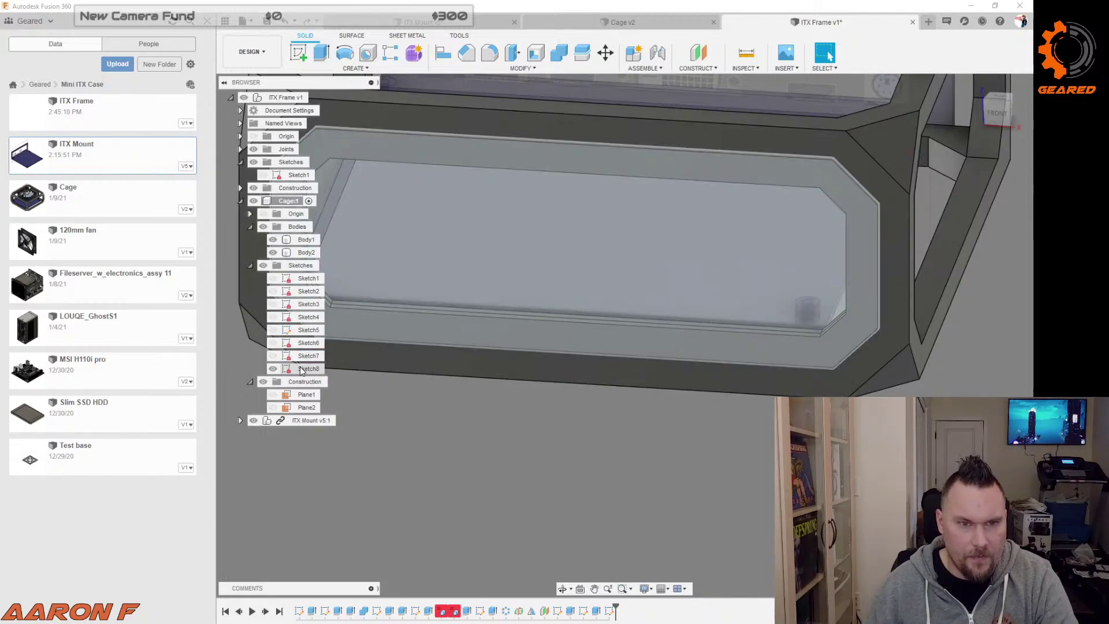
right_click(300, 369)
left_click(347, 402)
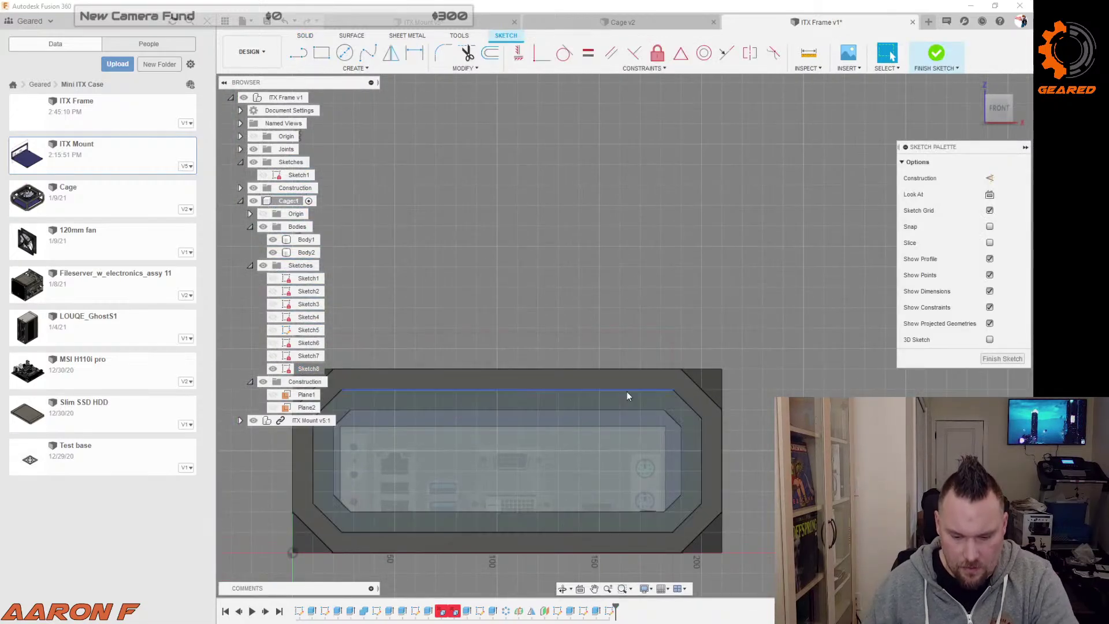
Step: Draw two short vertical lines across the octagonal ring near its right end, one through the upper band and one through the lower band
left_click(651, 409)
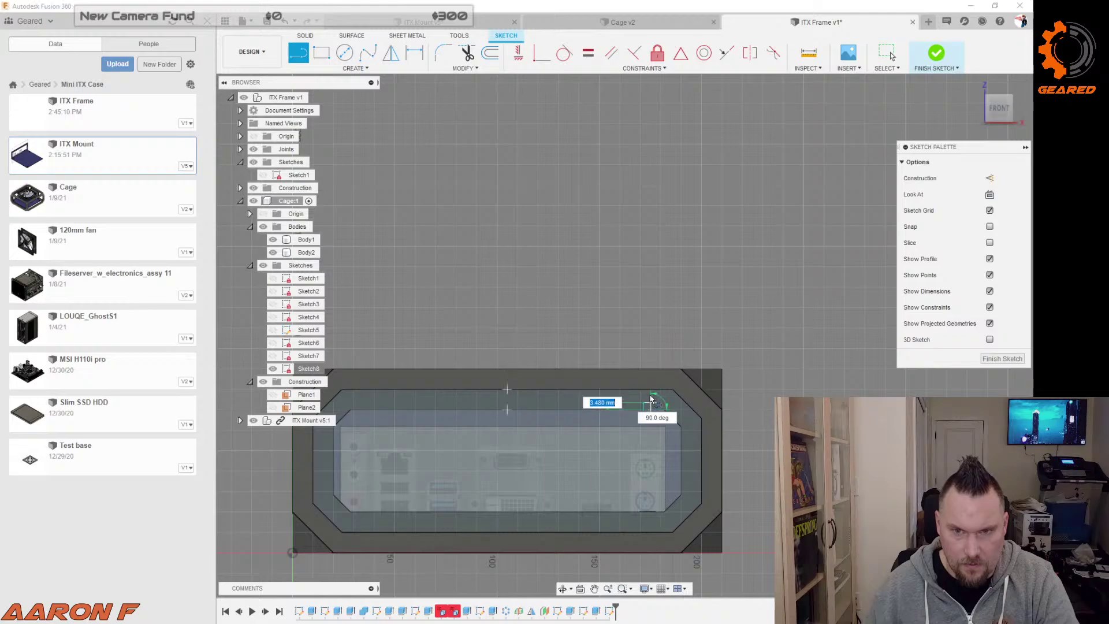
left_click(650, 394)
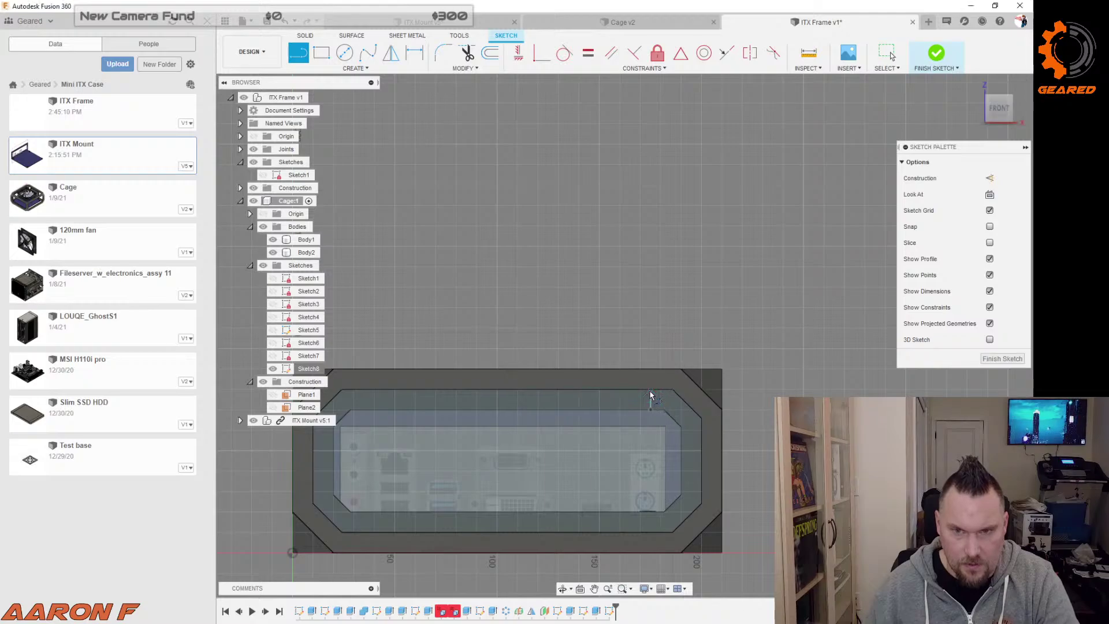
left_click(645, 513)
left_click(644, 532)
Step: Draw two matching short vertical lines across the upper and lower bands of the octagonal ring near its left end
scroll(646, 523, "down", 3)
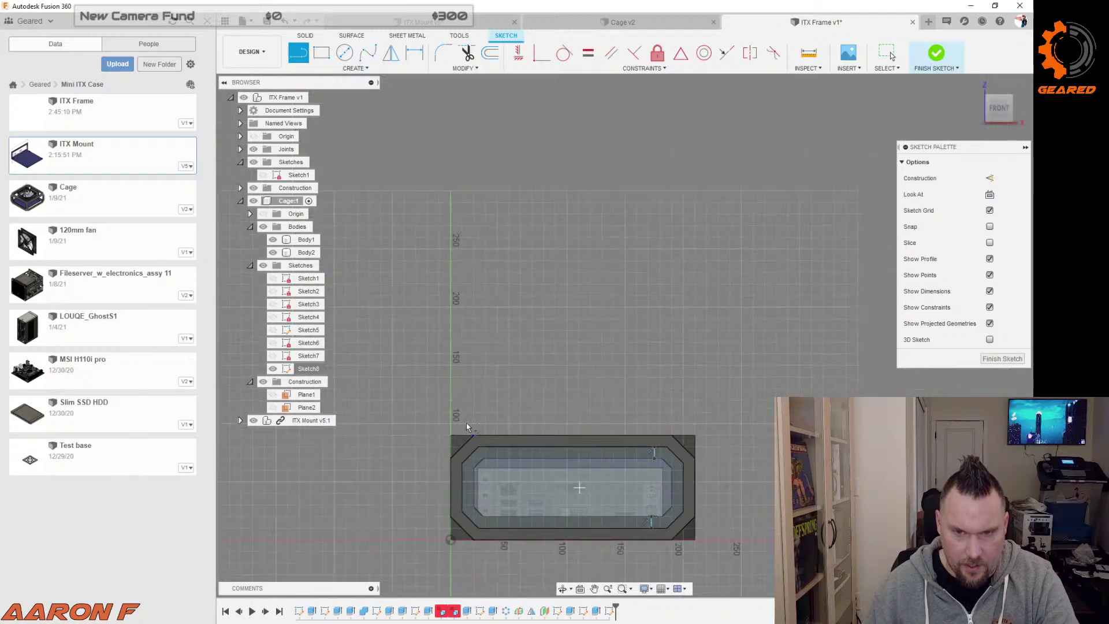
scroll(466, 428, "up", 5)
left_click(524, 492)
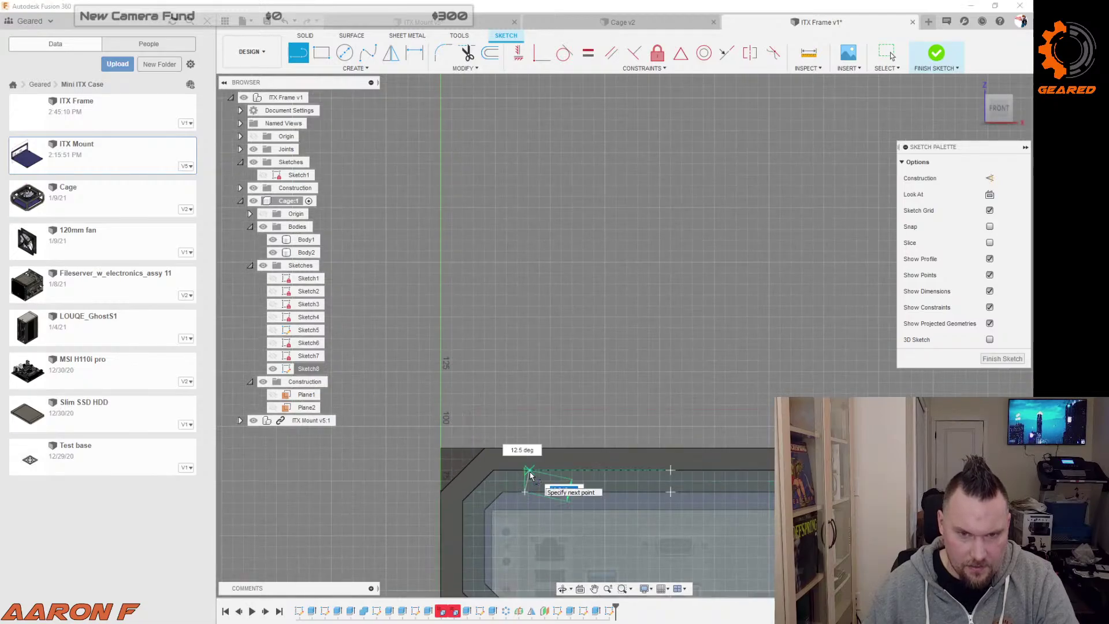
left_click(525, 469)
scroll(532, 537, "down", 3)
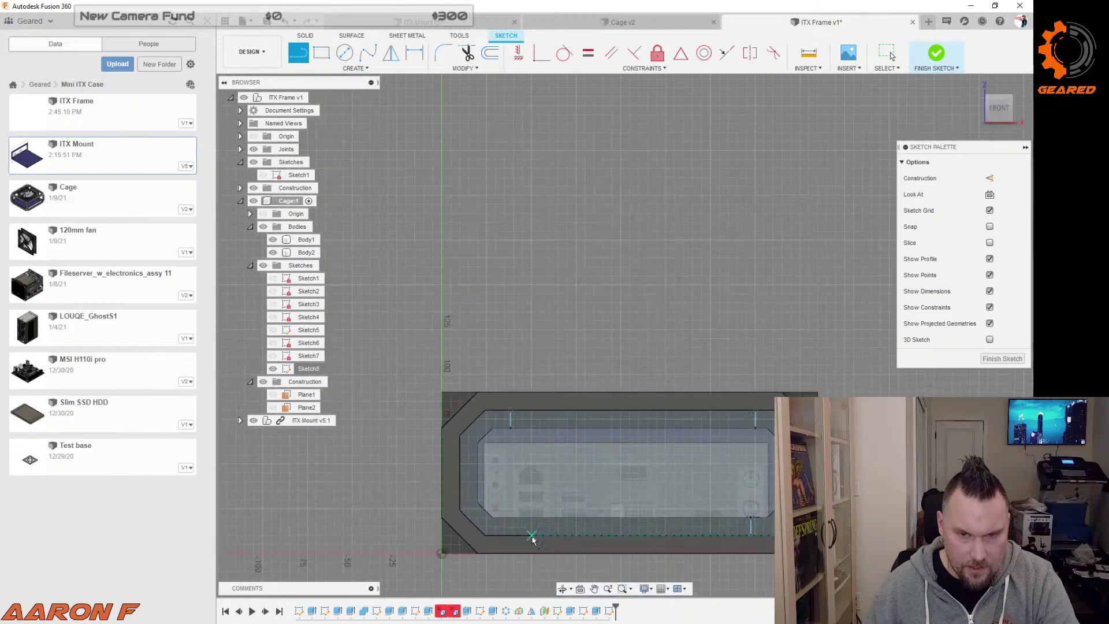
left_click(491, 530)
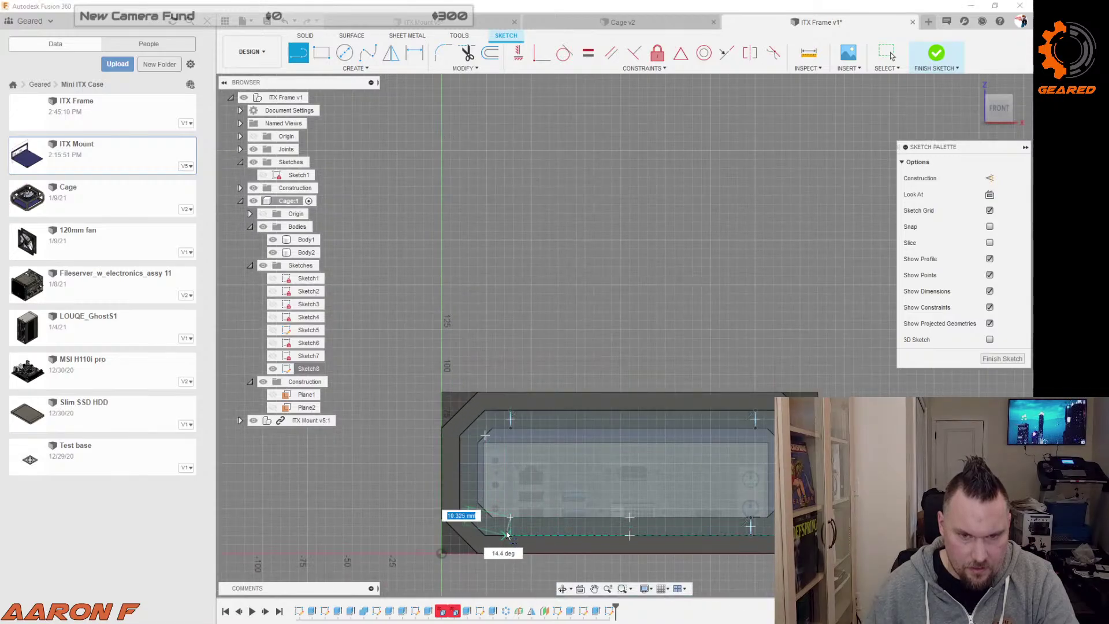
key("Escape")
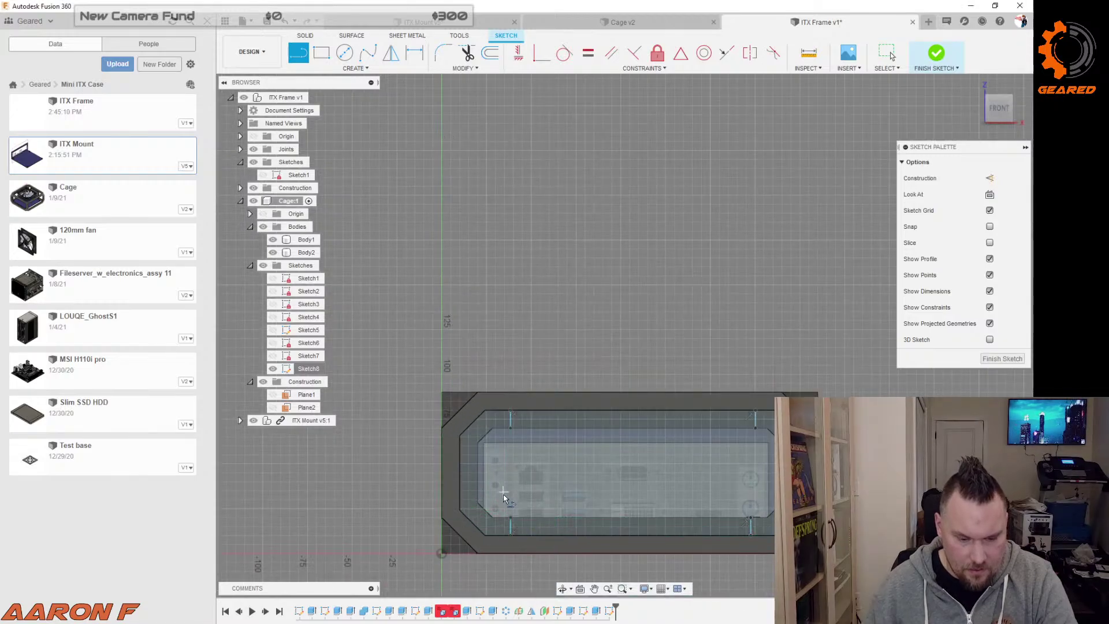
Step: Dimension the lower-left dividing line 10 mm from the inner octagon's corner and align the upper-left line with it using a Horizontal/Vertical constraint
key("d")
left_click(510, 518)
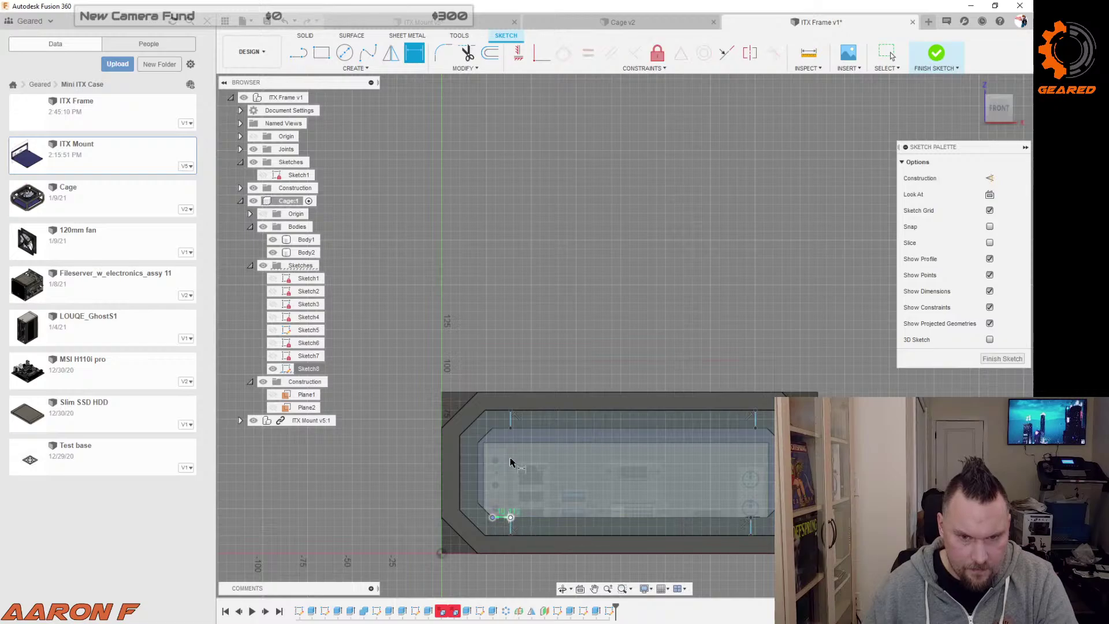
left_click(505, 563)
type("10")
key("Return")
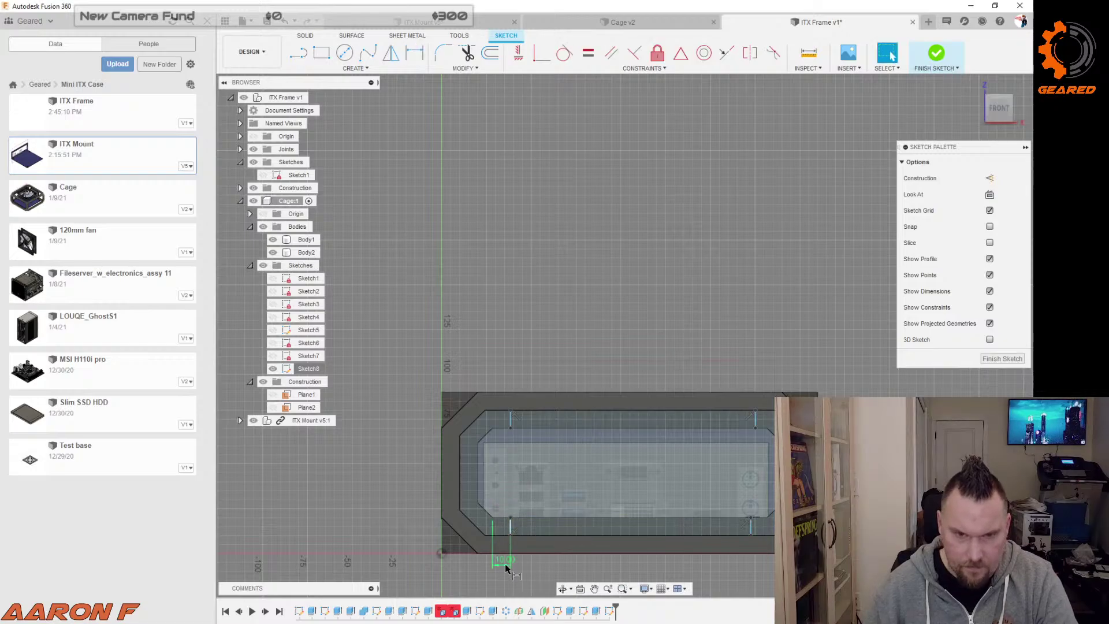
left_click(518, 55)
left_click(510, 517)
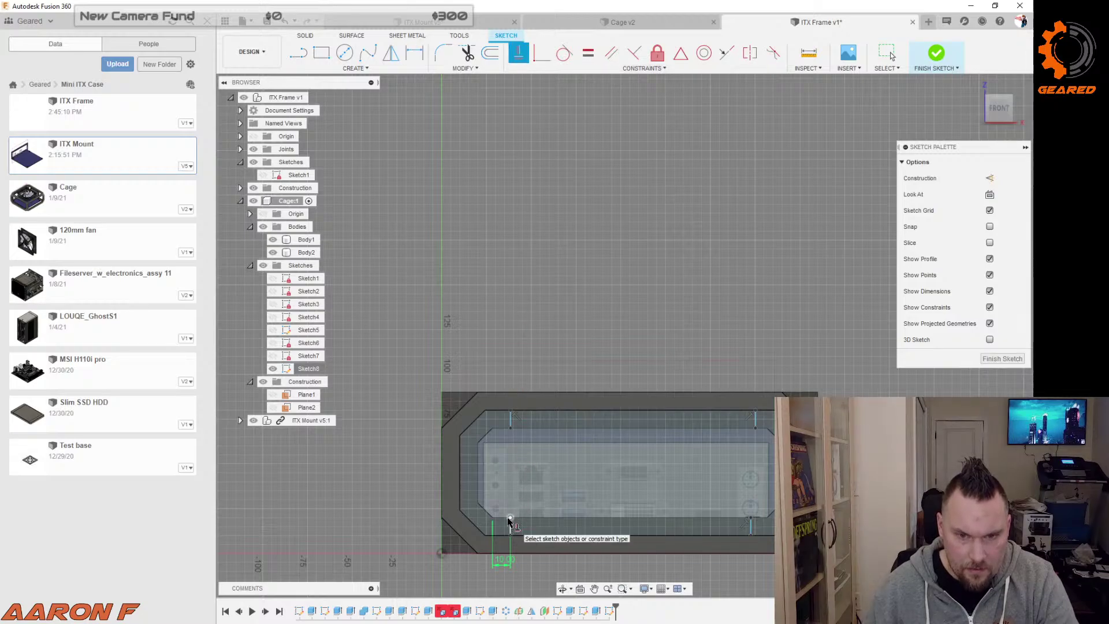
left_click(512, 428)
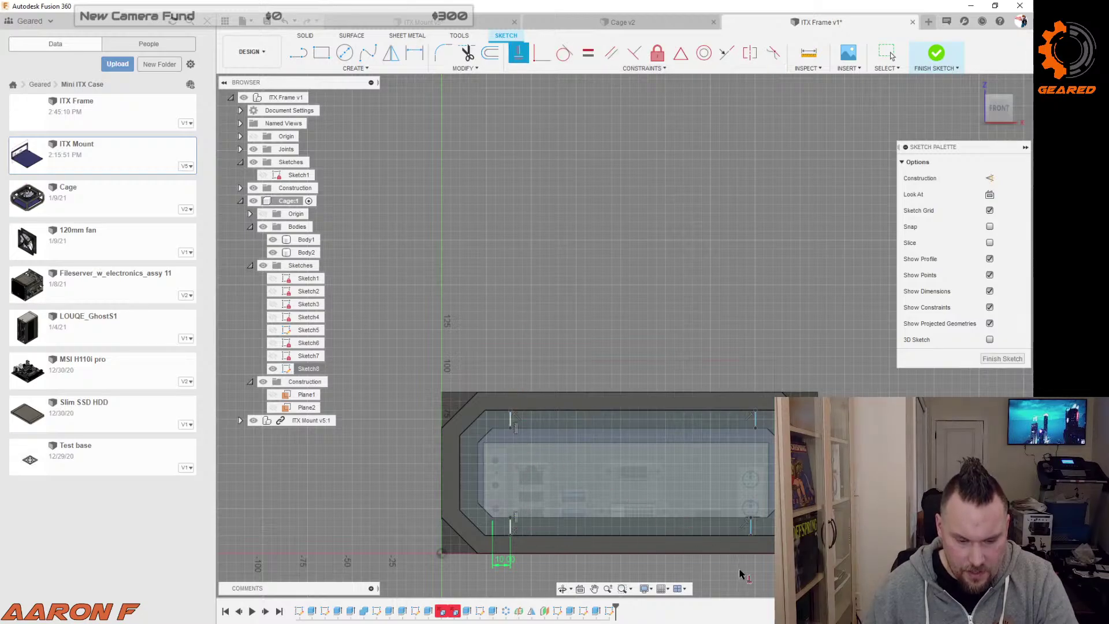
Step: Link the lower-right dividing line's corner offset to the left 10 mm dimension, align the upper-right line vertically with it, and finish the sketch
key("d")
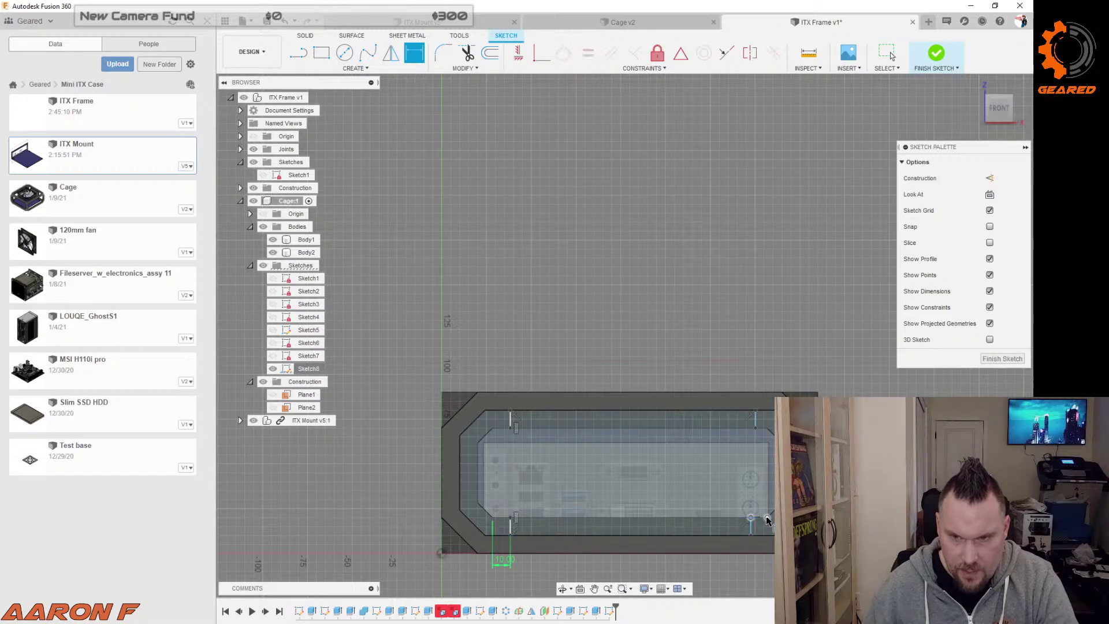
left_click(768, 568)
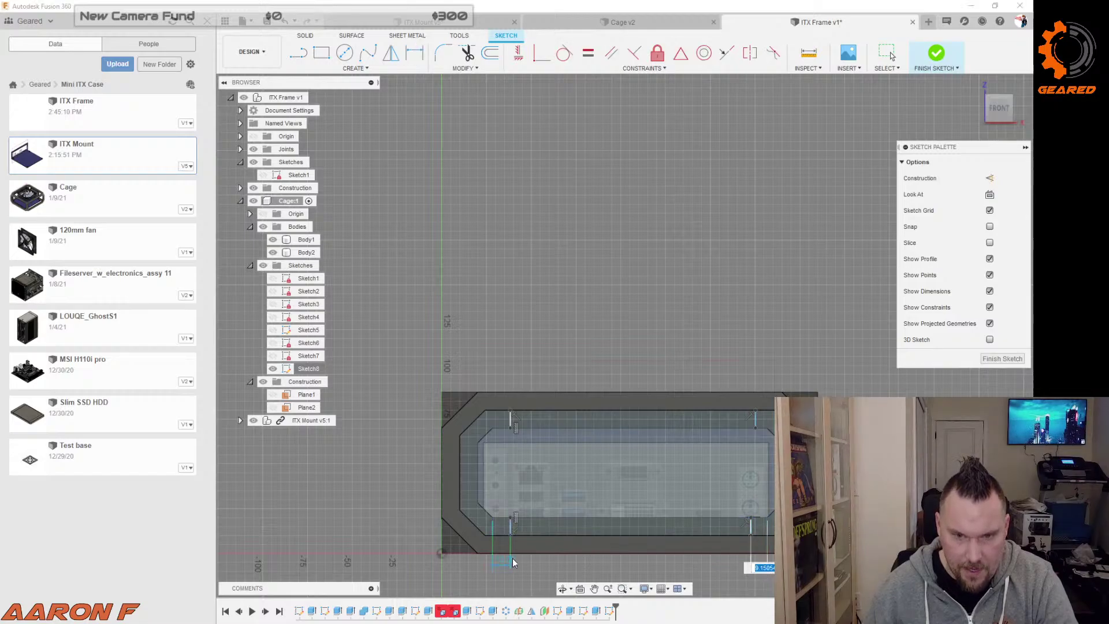
key("Return")
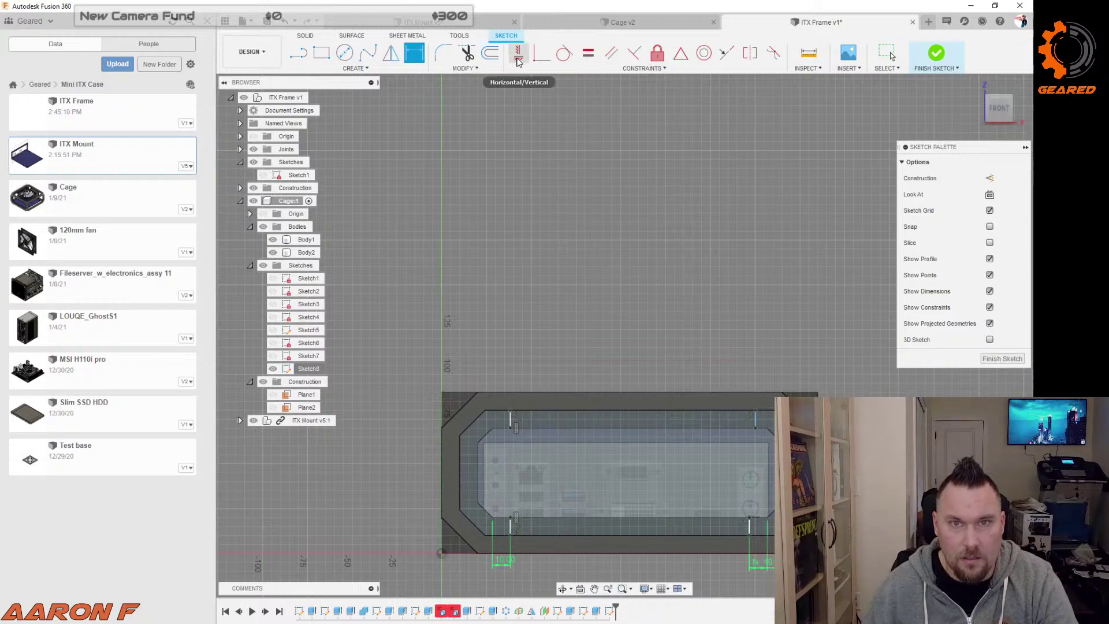
left_click(749, 520)
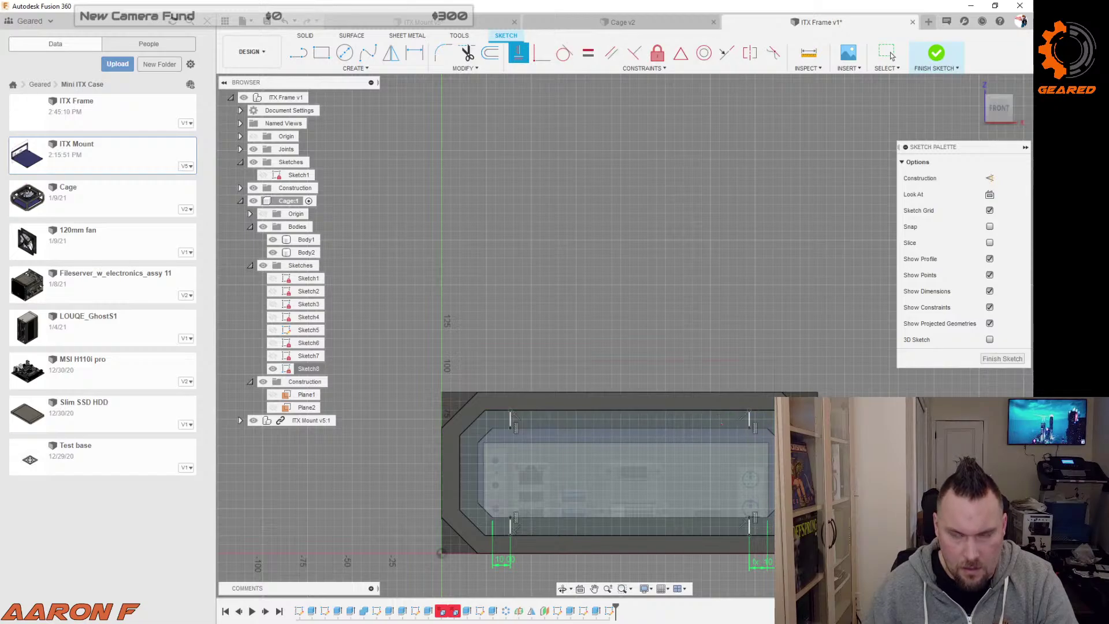
left_click(999, 360)
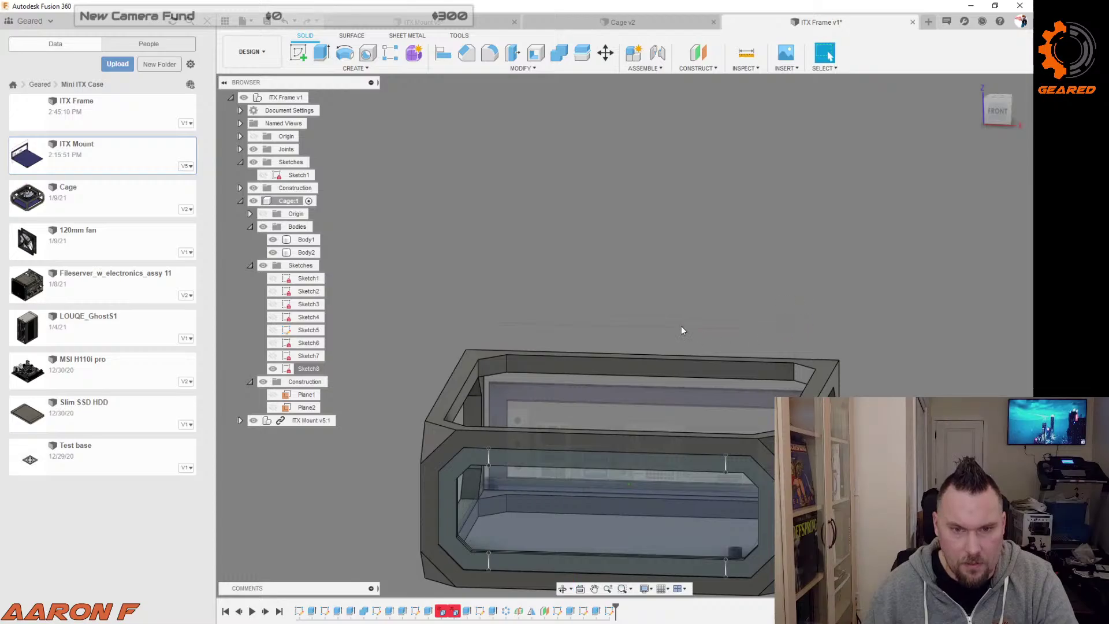
Step: Show Sketch7 and start a loft from the right V-shaped section of its hexagonal ring to the right C-shaped section of Sketch8
scroll(682, 326, "down", 3)
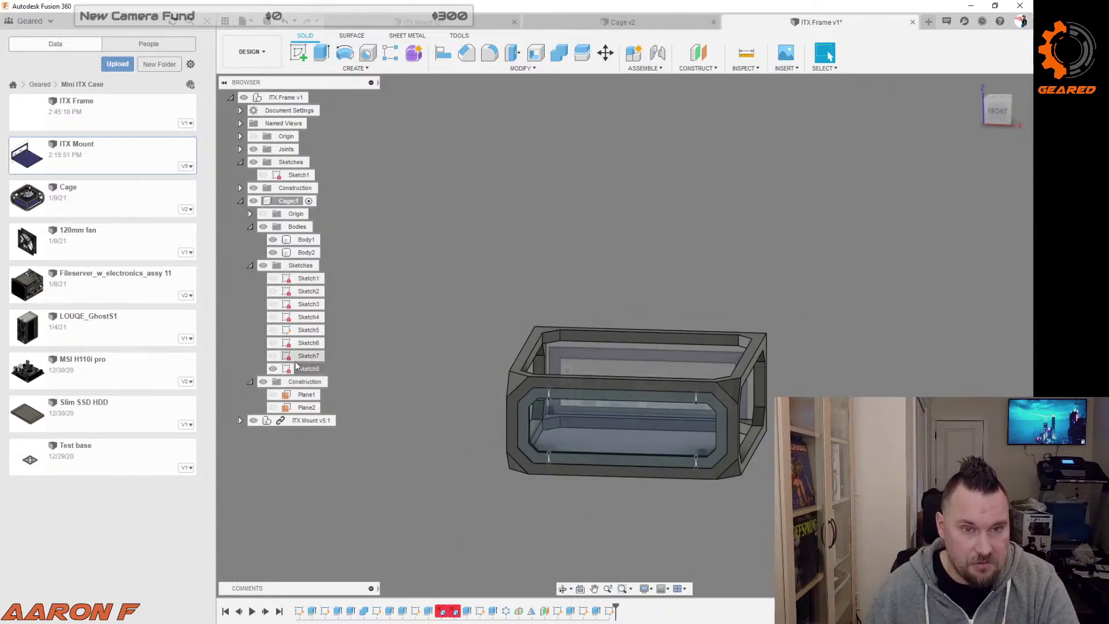
left_click(273, 356)
scroll(655, 425, "up", 5)
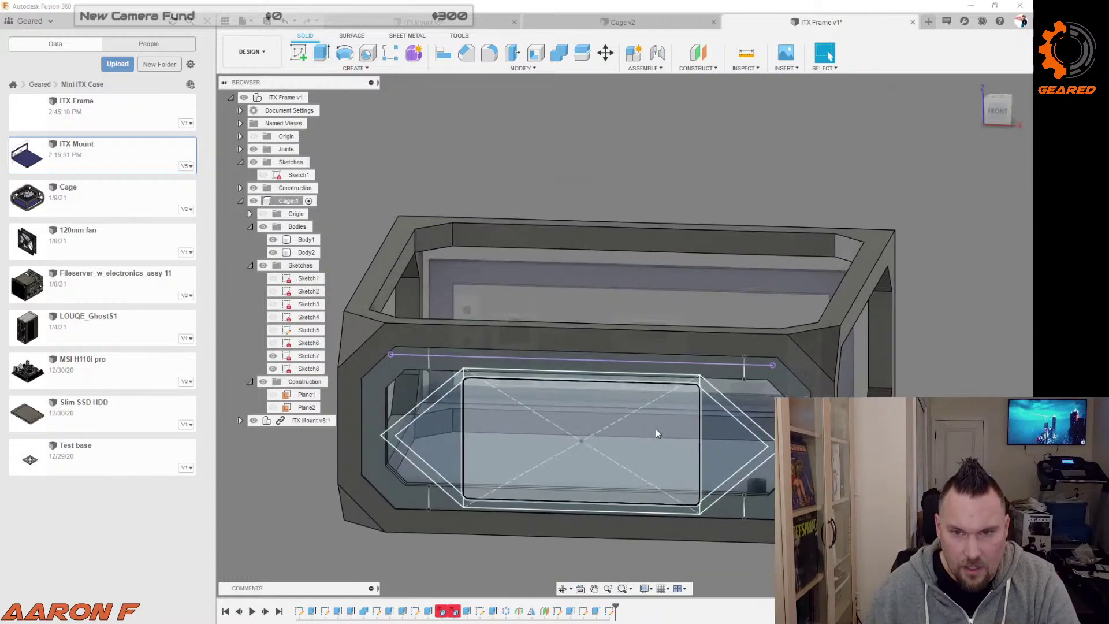
left_click(711, 391)
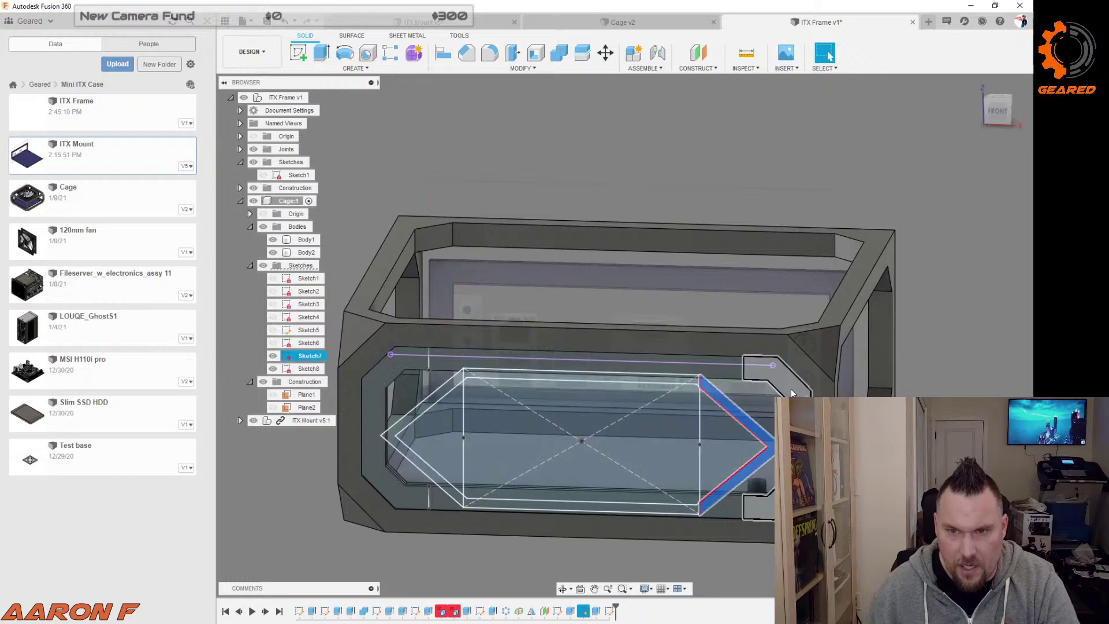
left_click(355, 68)
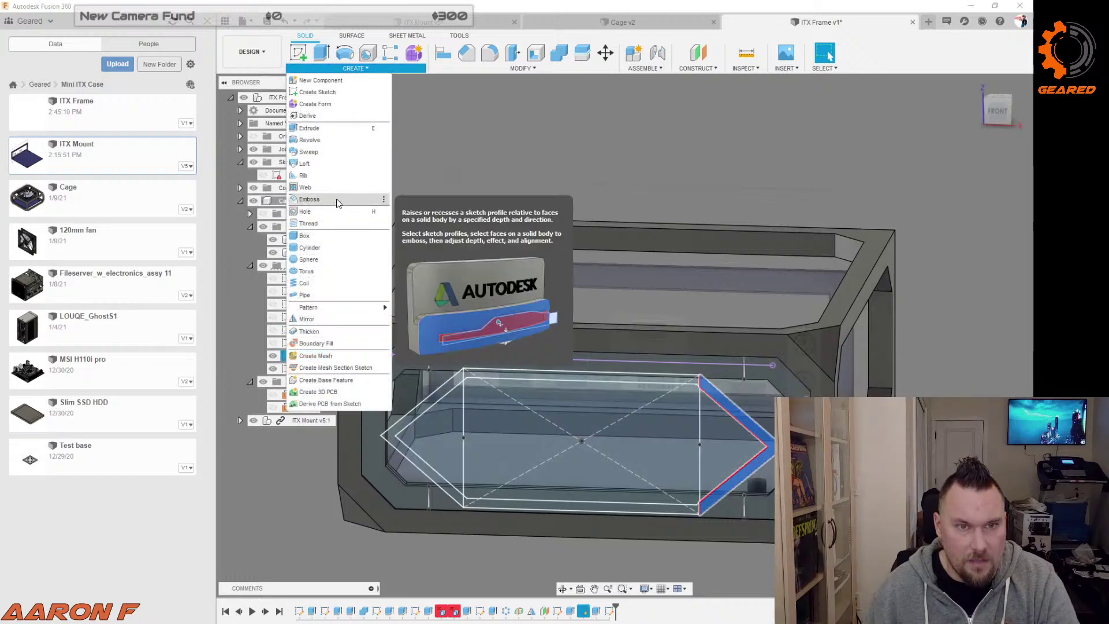
left_click(305, 164)
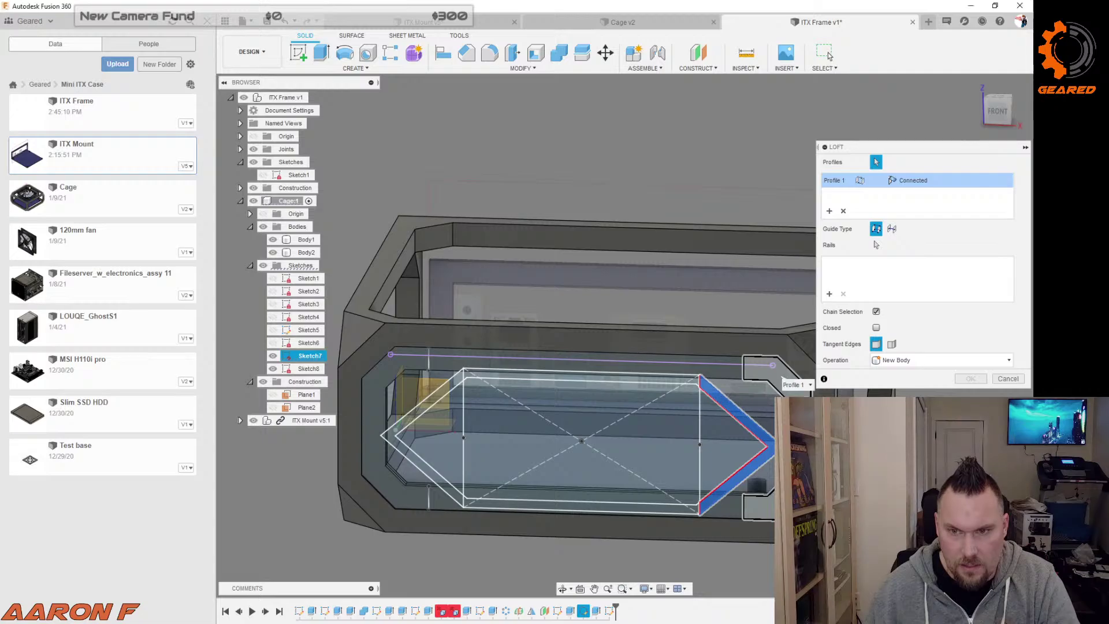
left_click(782, 377)
Step: Try adding the left C-shaped section of Sketch8 and the left V-shaped section of Sketch7 as loft Profiles 3 and 4
mouse_move(809, 446)
middle_mouse_down("shift")
mouse_move(629, 399)
mouse_move(620, 375)
mouse_move(716, 407)
mouse_move(794, 413)
mouse_move(800, 433)
middle_mouse_up("shift")
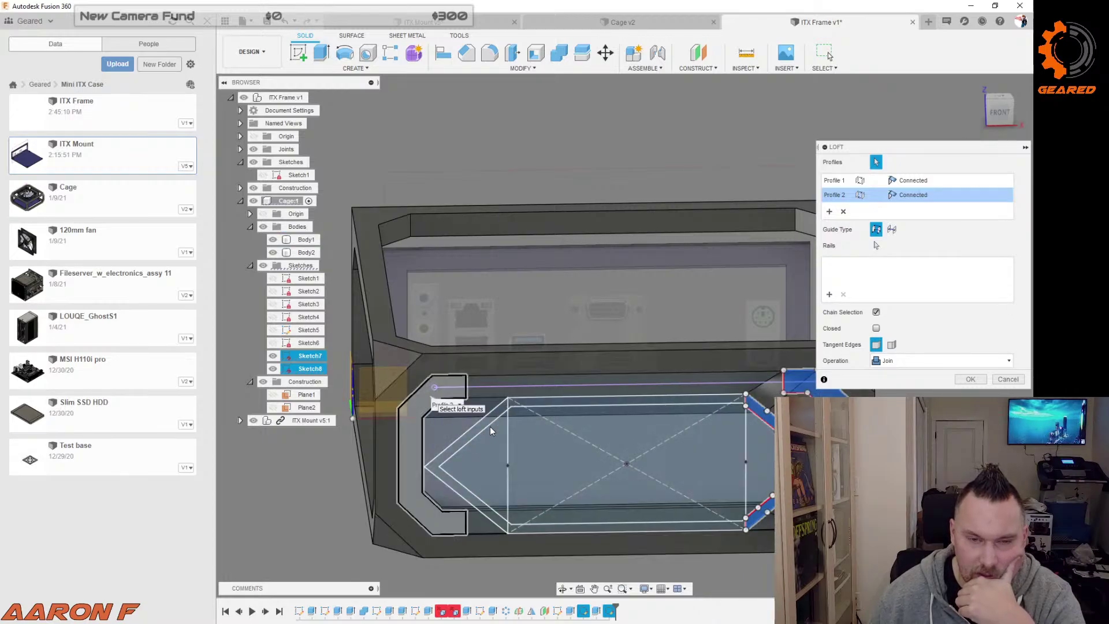
left_click(462, 440)
middle_click_drag(526, 447, 504, 448, "shift")
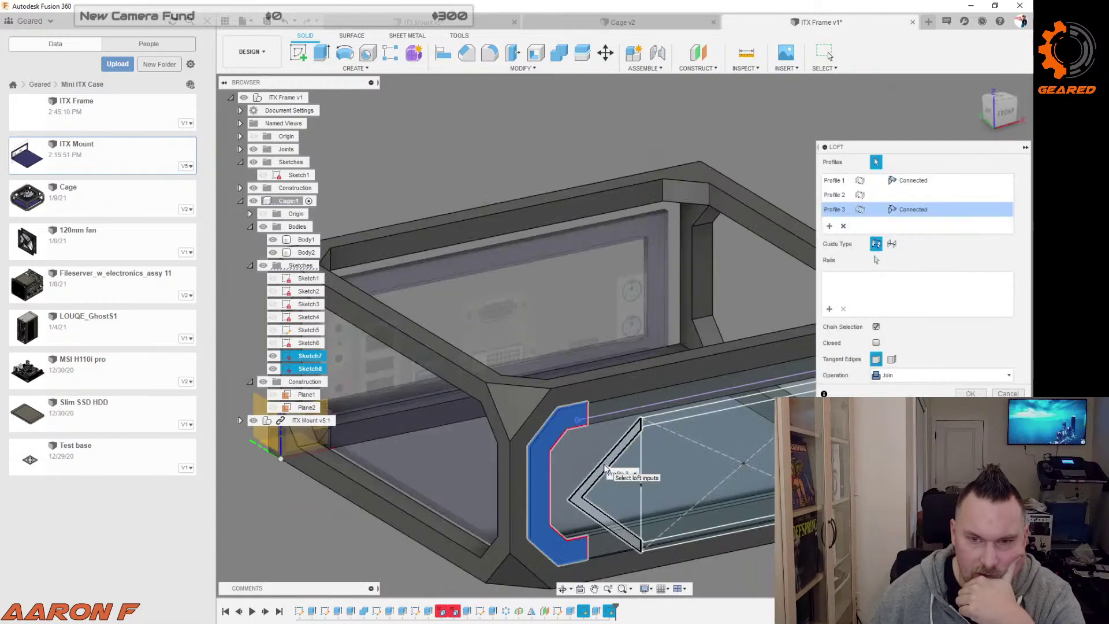
left_click(558, 430)
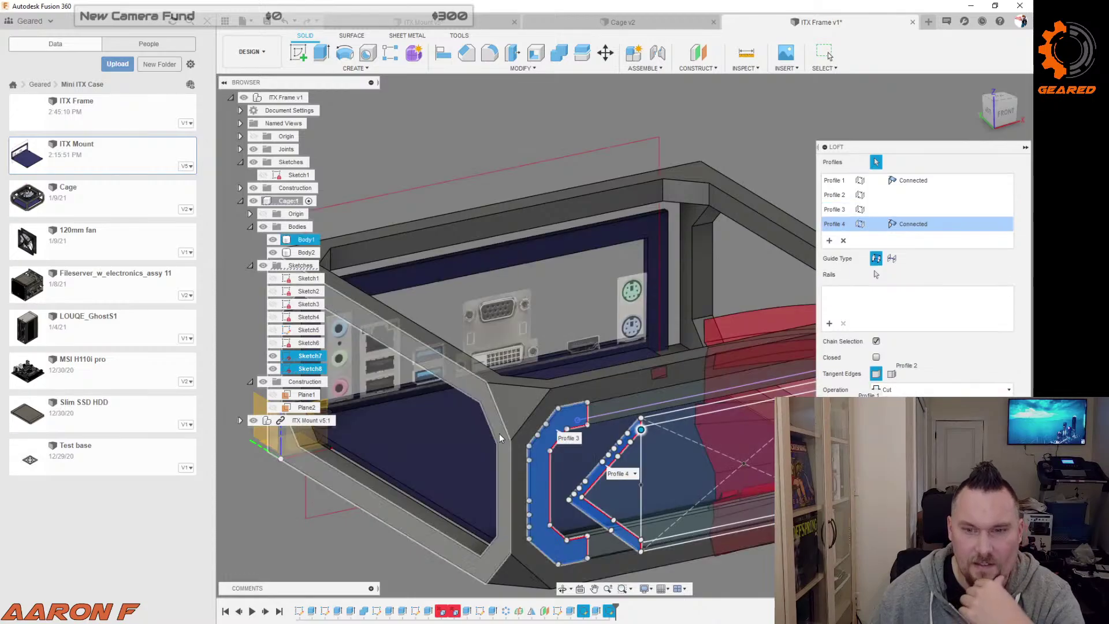
Step: Remove Profiles 4 and 3 from the loft, leaving only the two right-hand sections
scroll(595, 430, "down", 3)
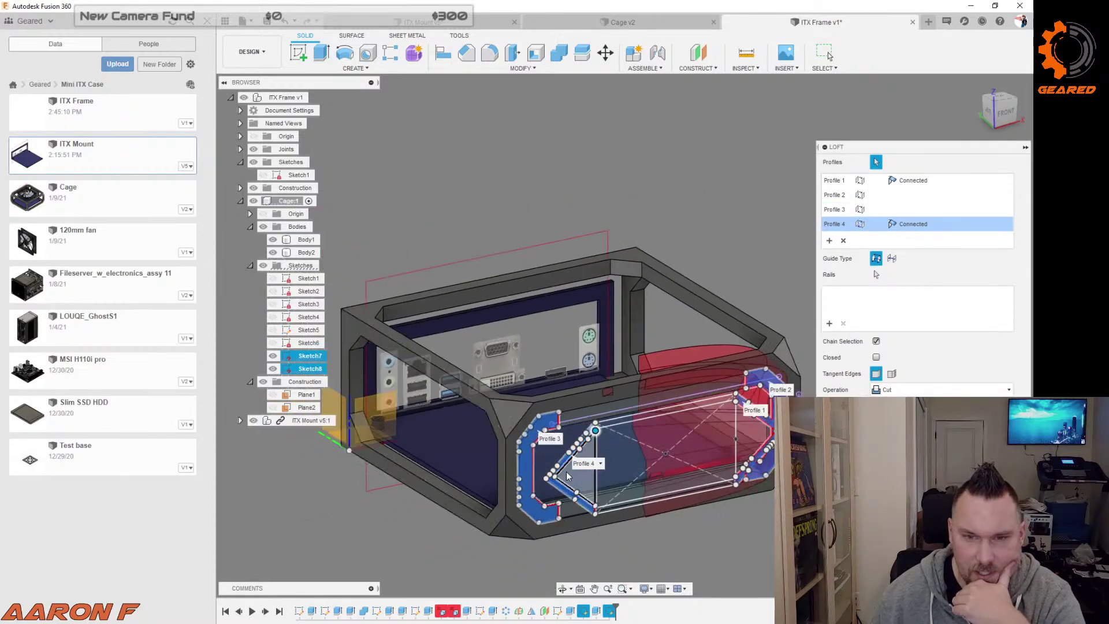
scroll(546, 477, "up", 3)
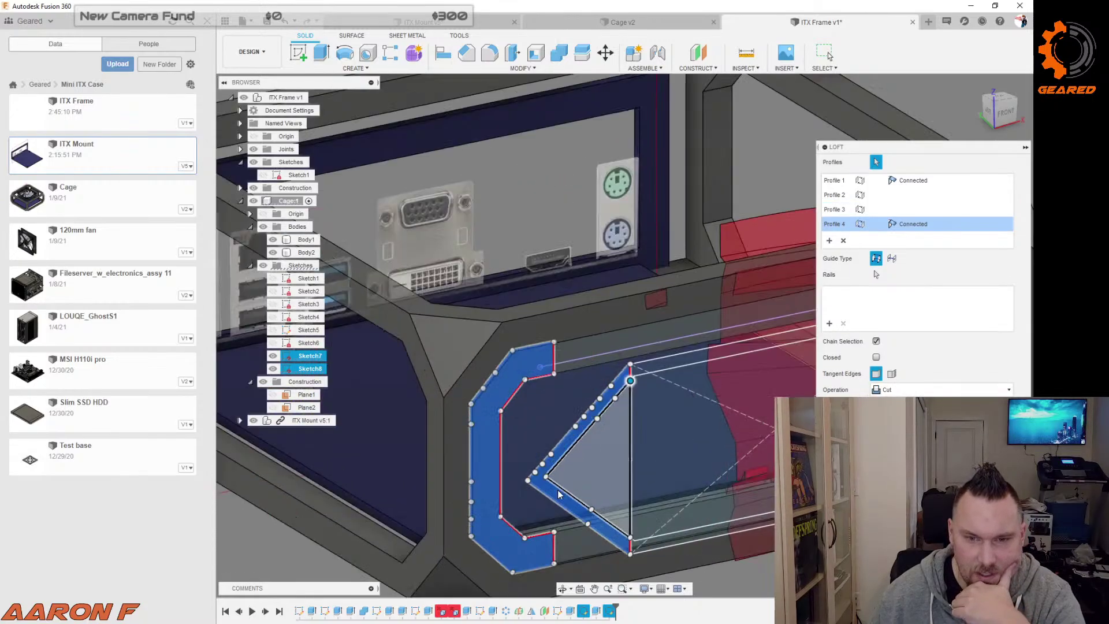
left_click(476, 442)
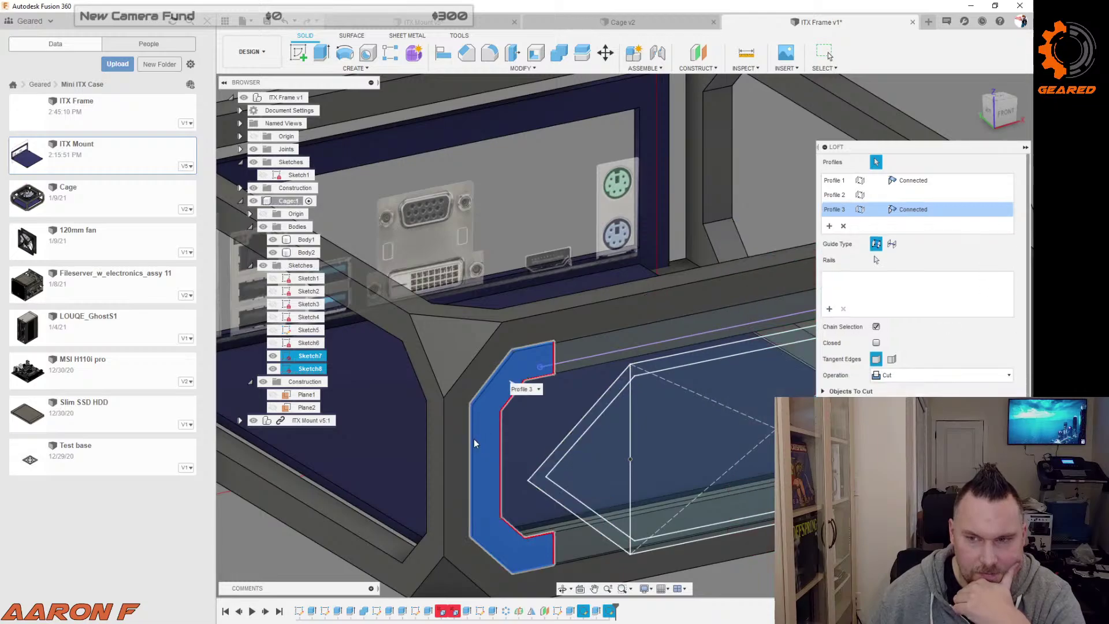
left_click(477, 434)
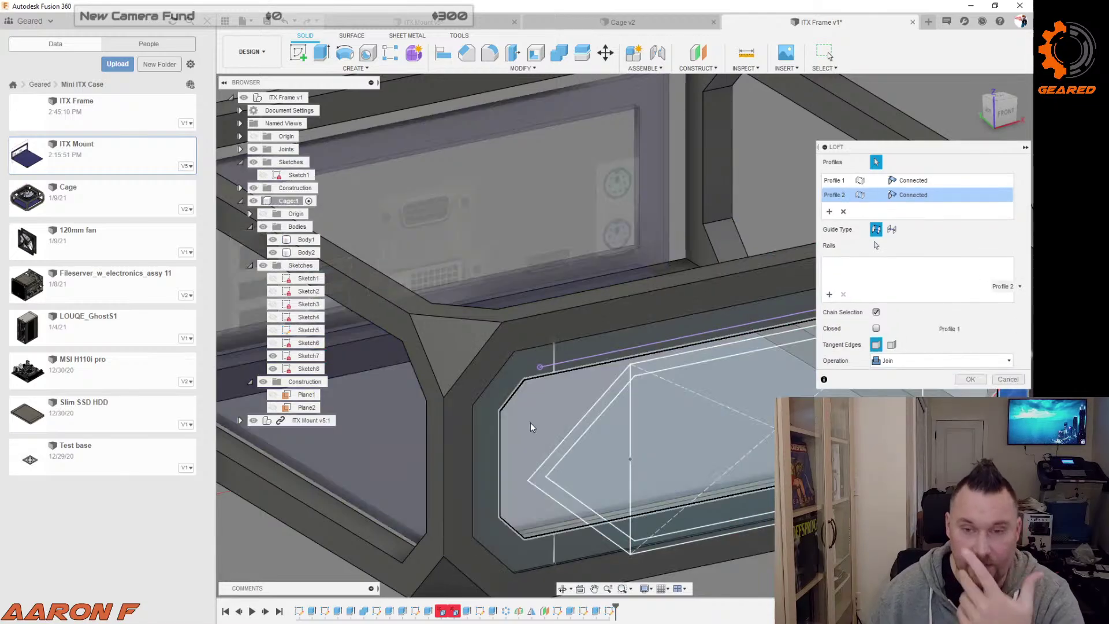
Step: Hide Body1 so the loft preview at the right end of the ring can be inspected without the frame
scroll(530, 422, "down", 3)
middle_click_drag(577, 413, 451, 418, "shift")
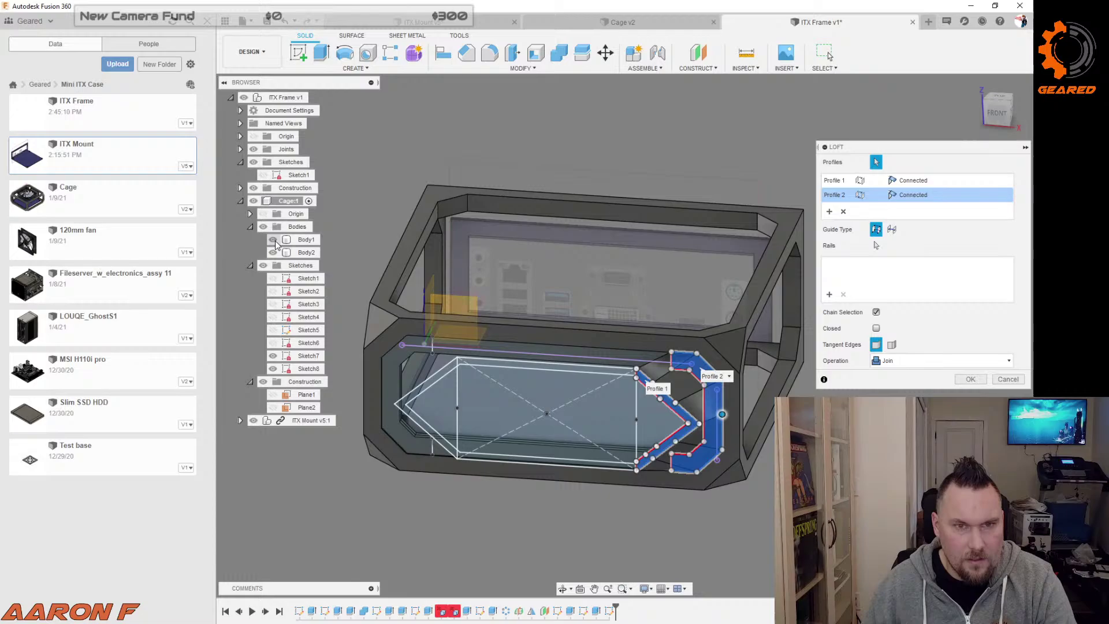
left_click(274, 240)
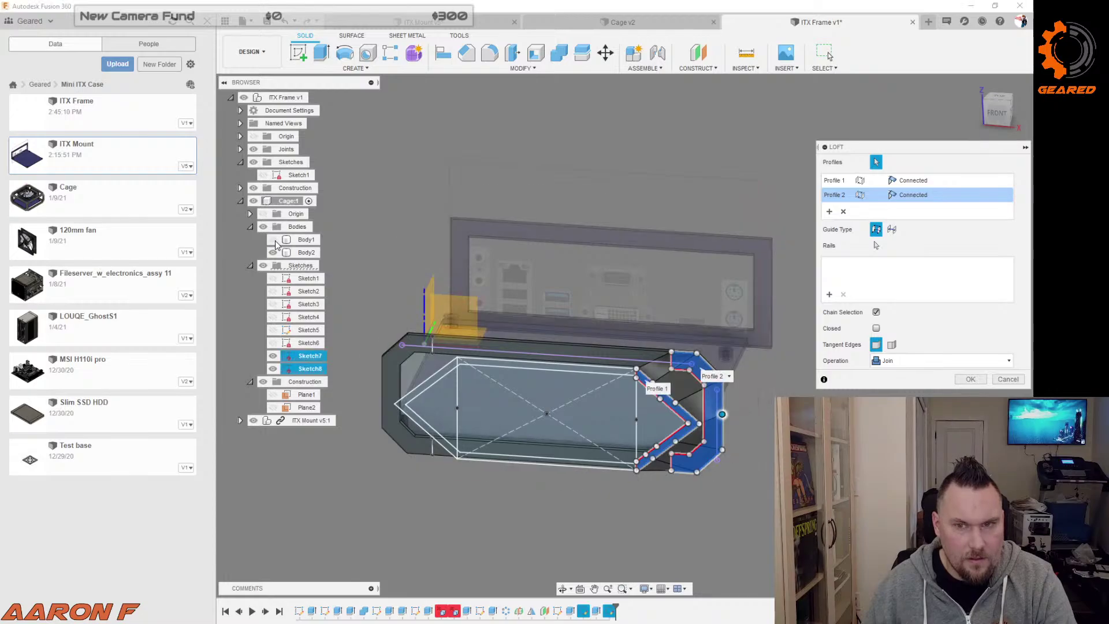
Step: Complete the Join loft between the two right-hand sections and inspect the resulting shape at the ring's right end
middle_click_drag(690, 409, 627, 433, "shift")
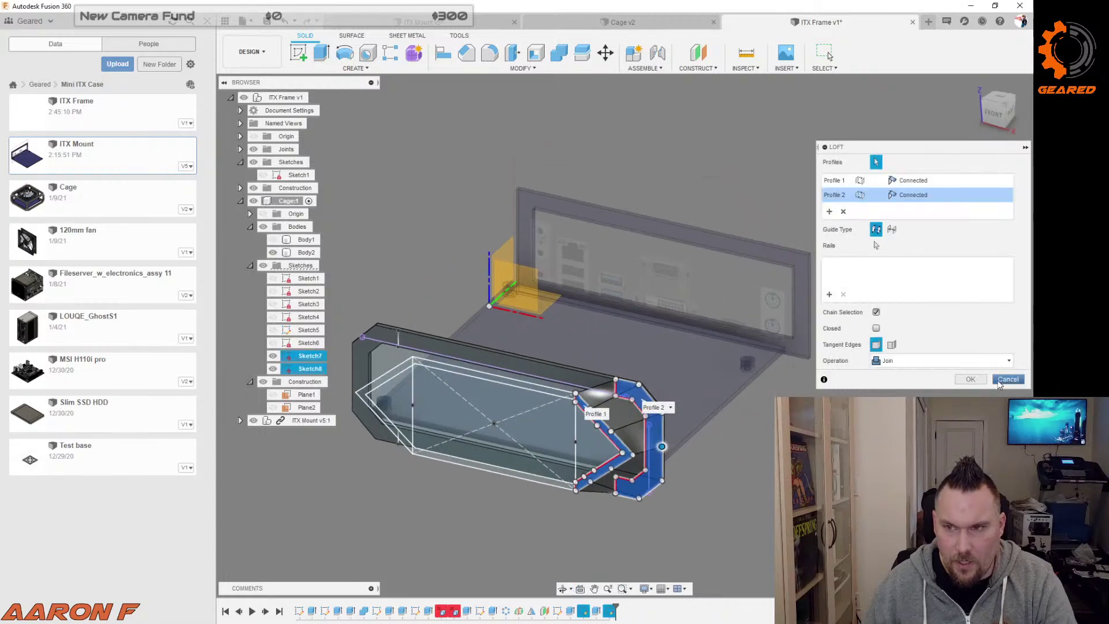
left_click(1007, 380)
middle_click_drag(861, 471, 893, 421, "shift")
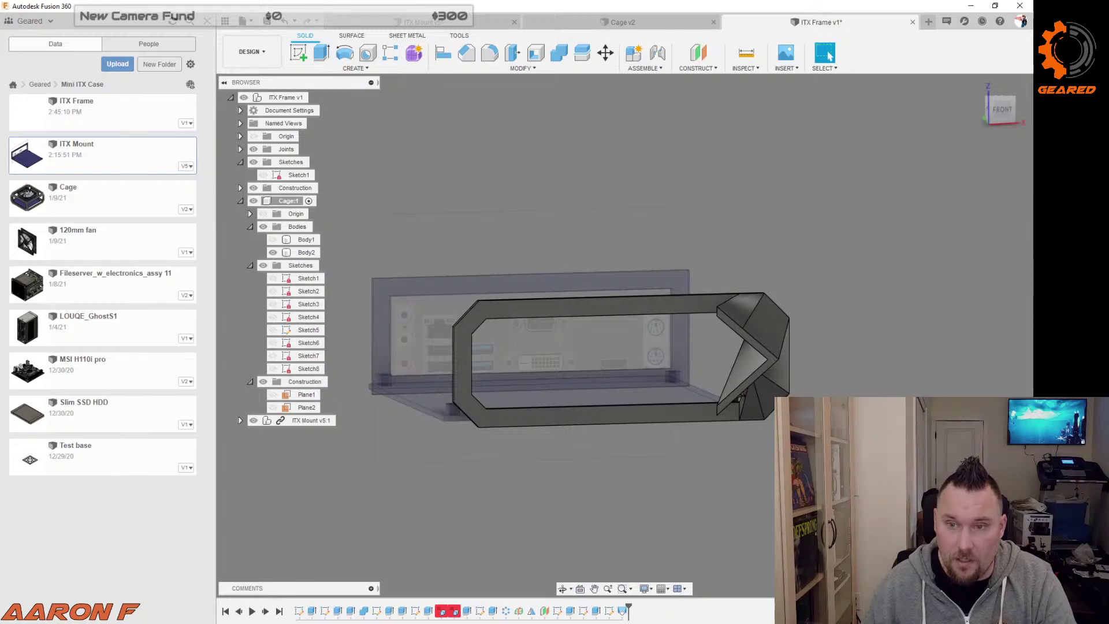
scroll(768, 371, "up", 3)
mouse_move(768, 371)
middle_mouse_down("shift")
mouse_move(777, 430)
mouse_move(785, 380)
middle_mouse_up("shift")
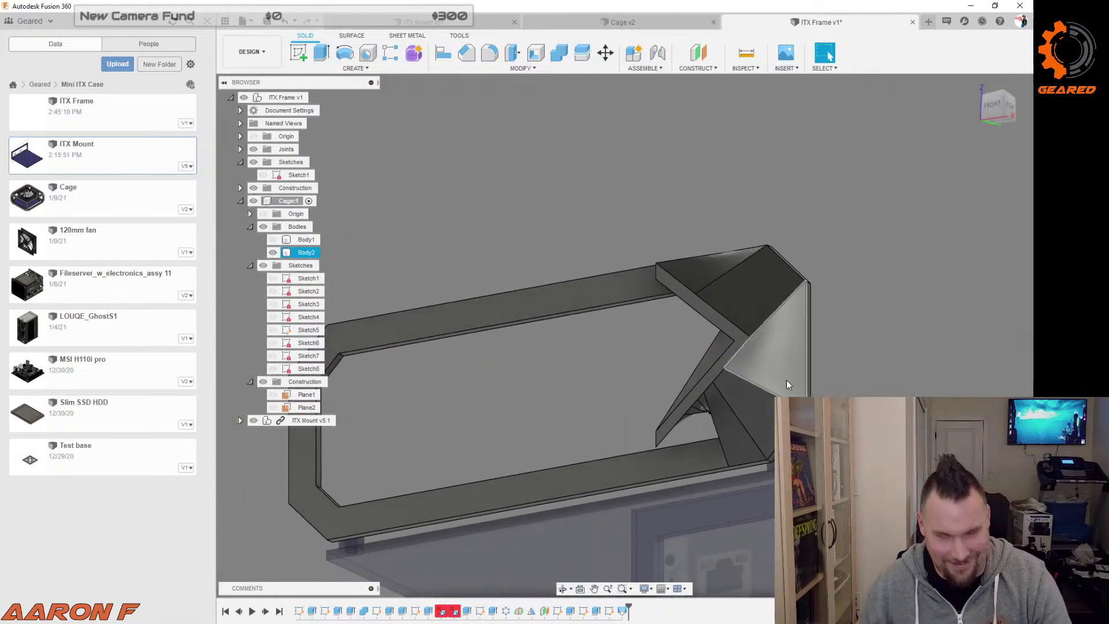
Step: Edit the right-end loft and move its mapping points to matching corners of the V-shaped and C-shaped profiles to remove the twist
right_click(624, 613)
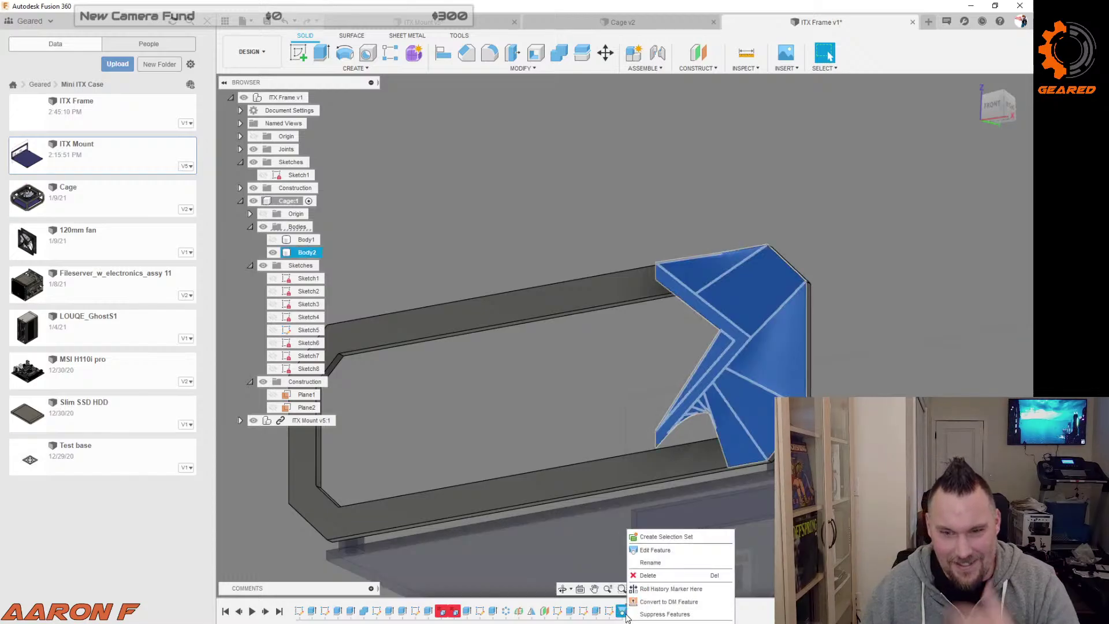
left_click(672, 553)
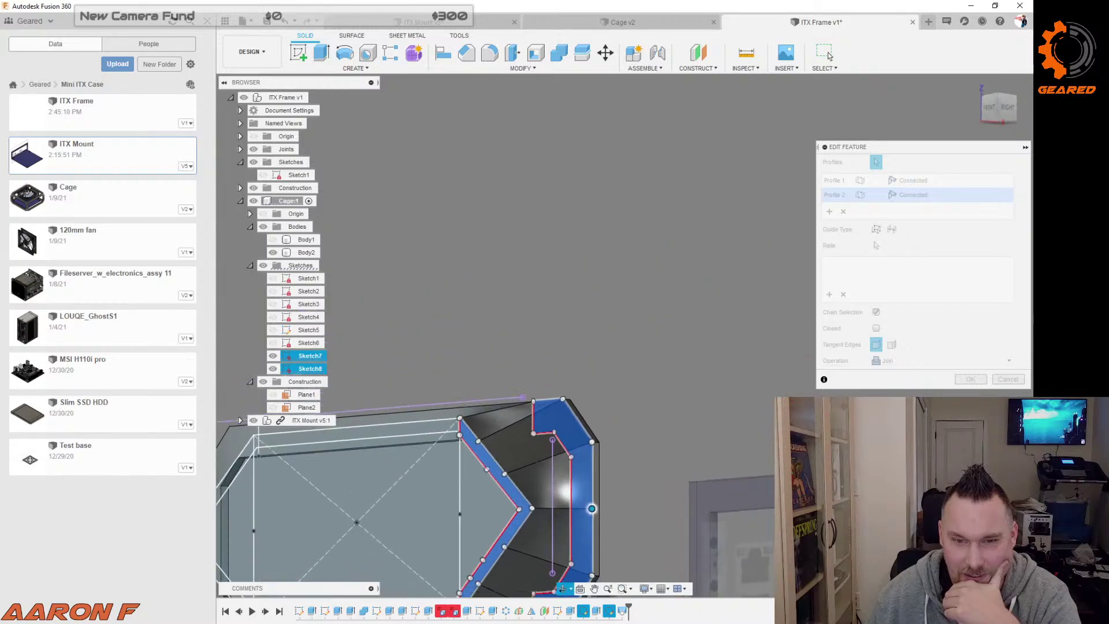
middle_click_drag(653, 520, 697, 351, "shift")
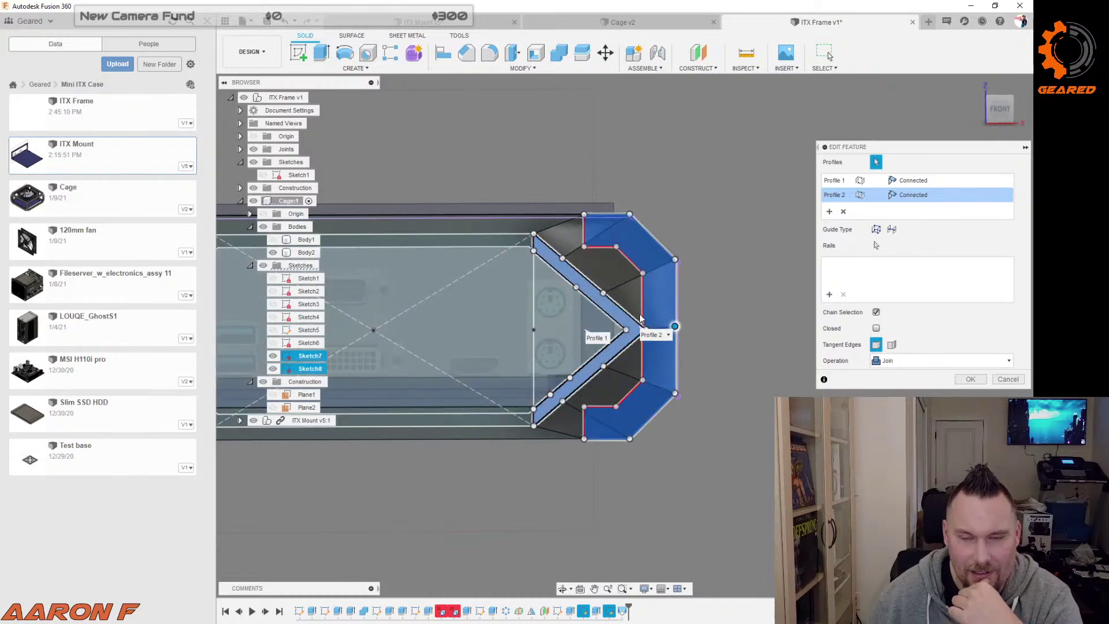
mouse_move(722, 358)
middle_mouse_down("shift")
mouse_move(735, 386)
mouse_move(749, 385)
middle_mouse_up("shift")
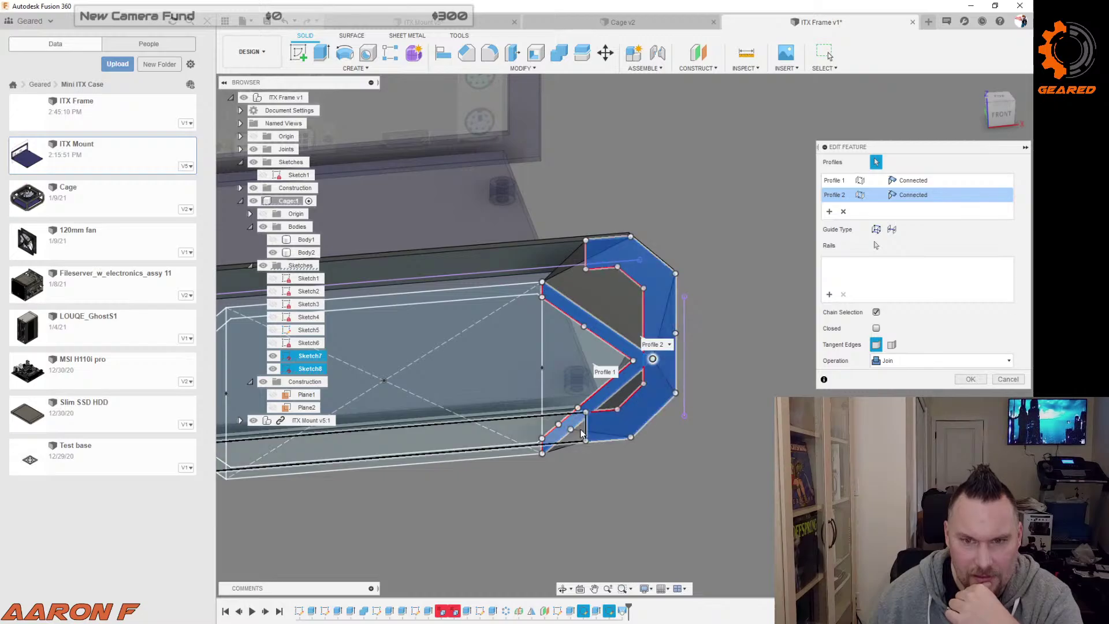
middle_click_drag(679, 439, 687, 415, "shift")
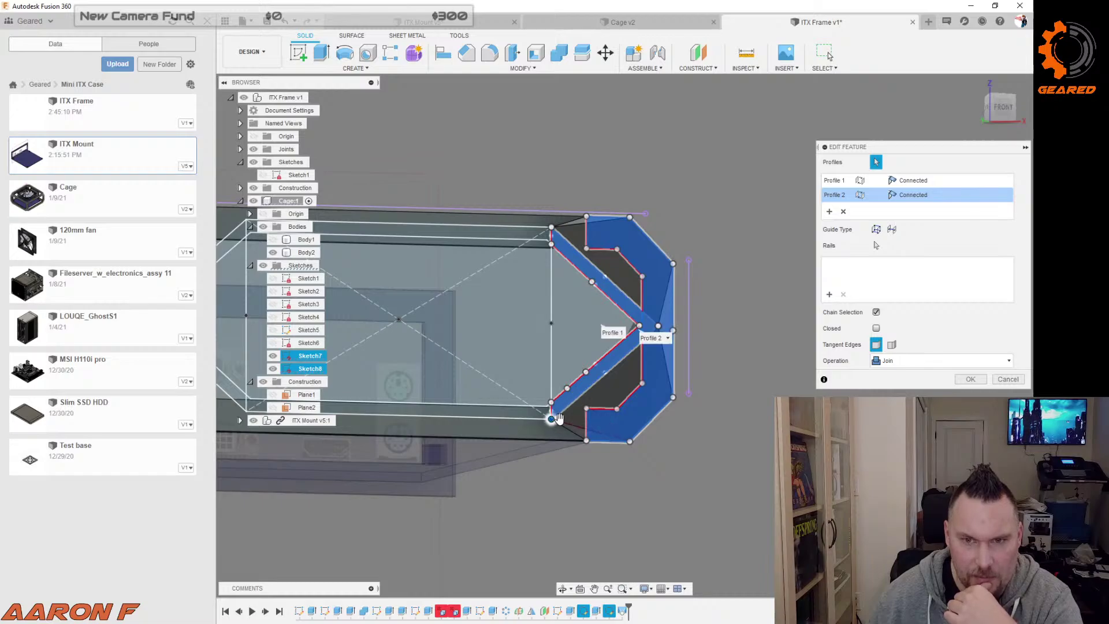
middle_click_drag(556, 419, 727, 439, "shift")
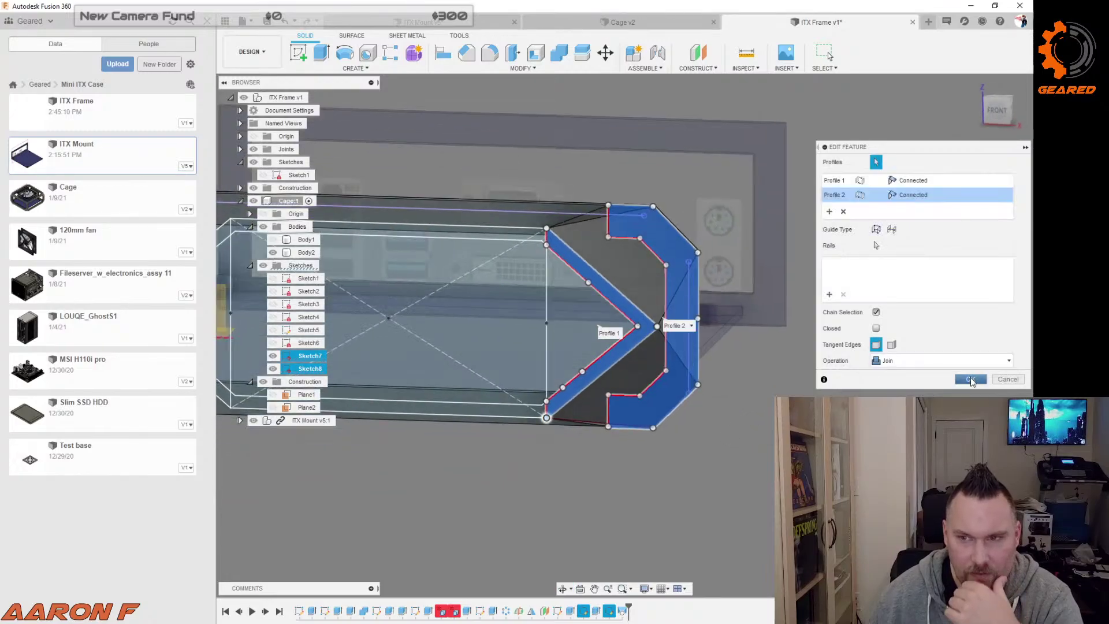
left_click(971, 379)
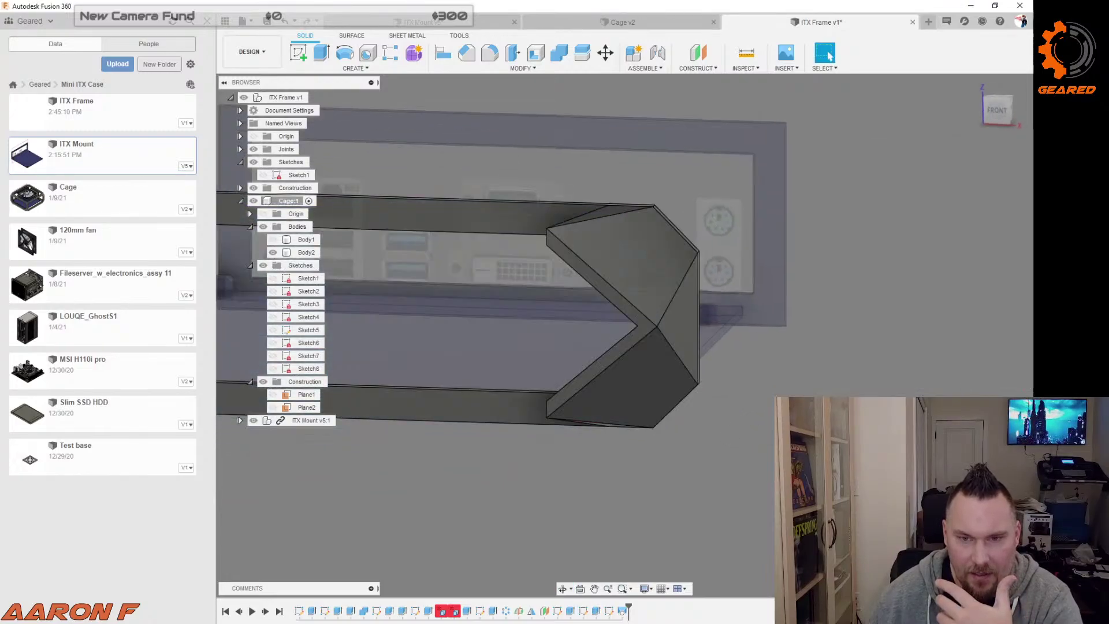
Step: Show Body1 and inspect how the corrected right-end loft sits within the frame
mouse_move(681, 358)
middle_mouse_down("shift")
mouse_move(687, 422)
mouse_move(683, 360)
middle_mouse_up("shift")
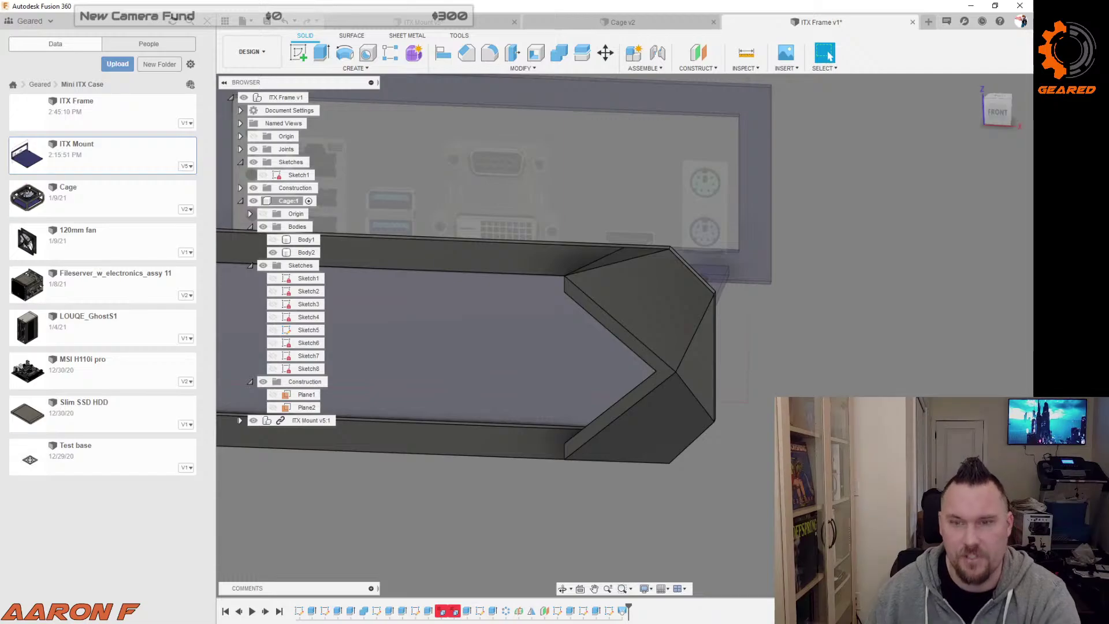
mouse_move(684, 359)
middle_mouse_down("shift")
mouse_move(728, 374)
mouse_move(685, 358)
middle_mouse_up("shift")
scroll(727, 374, "down", 4)
middle_click_drag(832, 438, 780, 485, "shift")
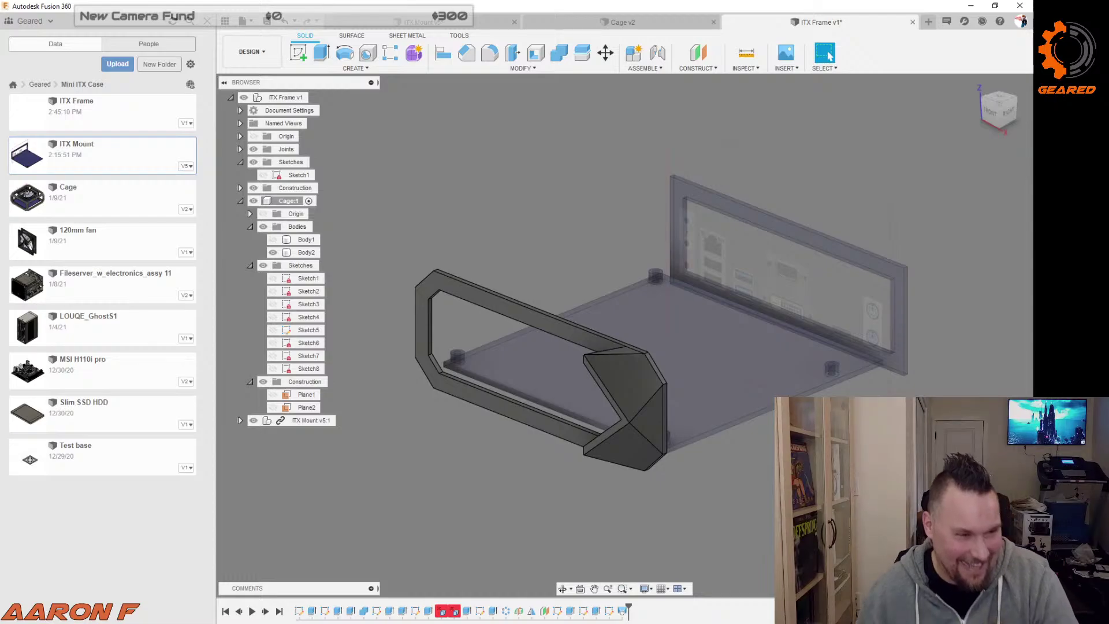
middle_click_drag(780, 485, 660, 400, "shift")
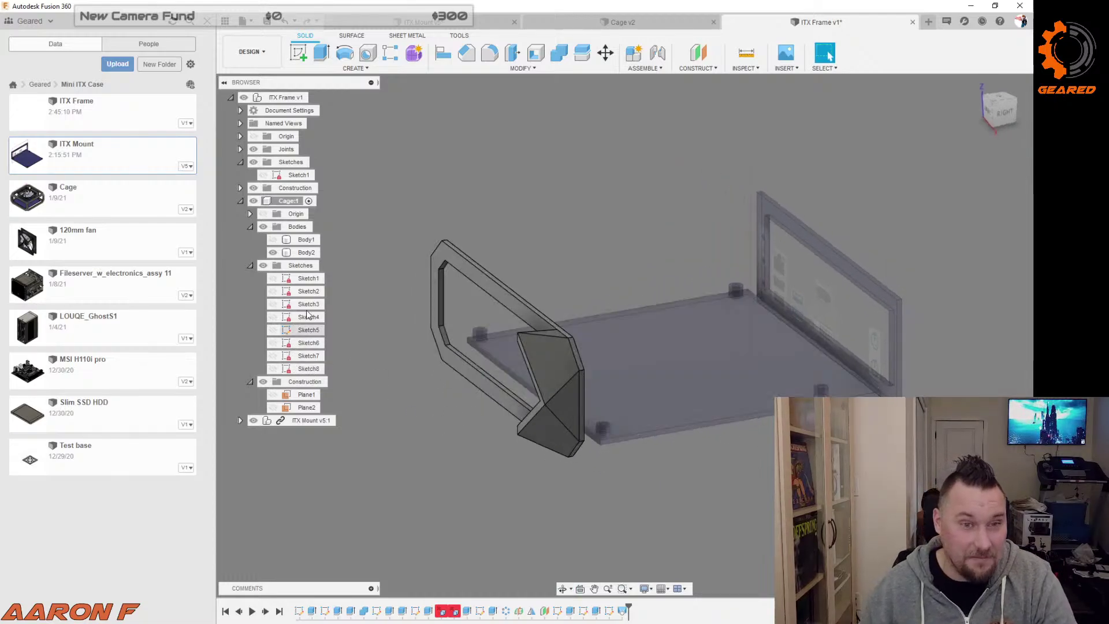
left_click(272, 240)
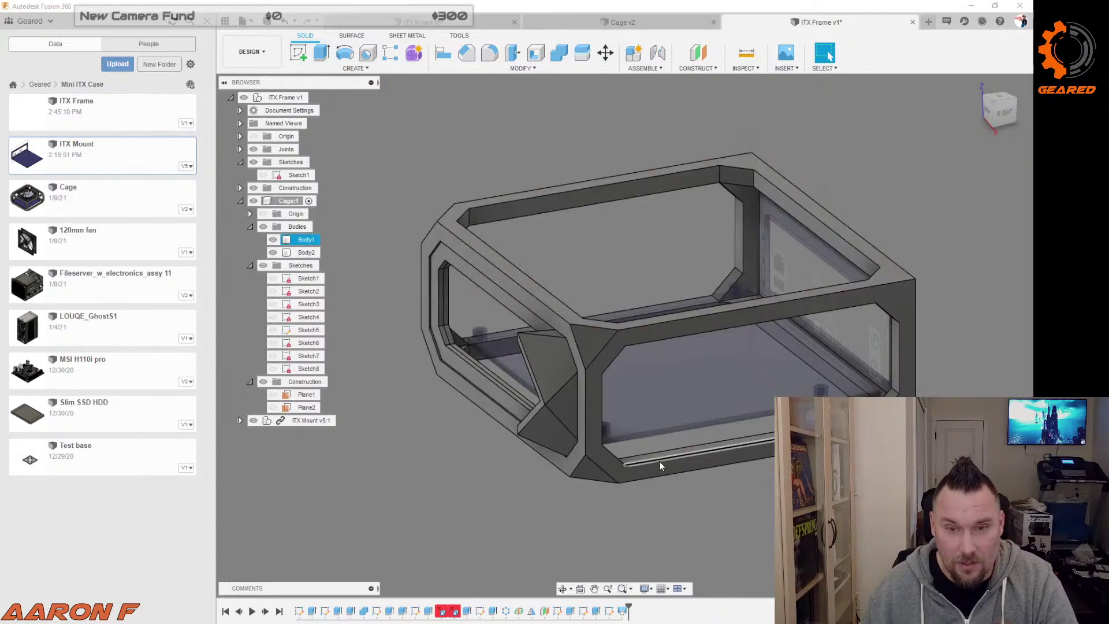
middle_click_drag(659, 461, 584, 515, "shift")
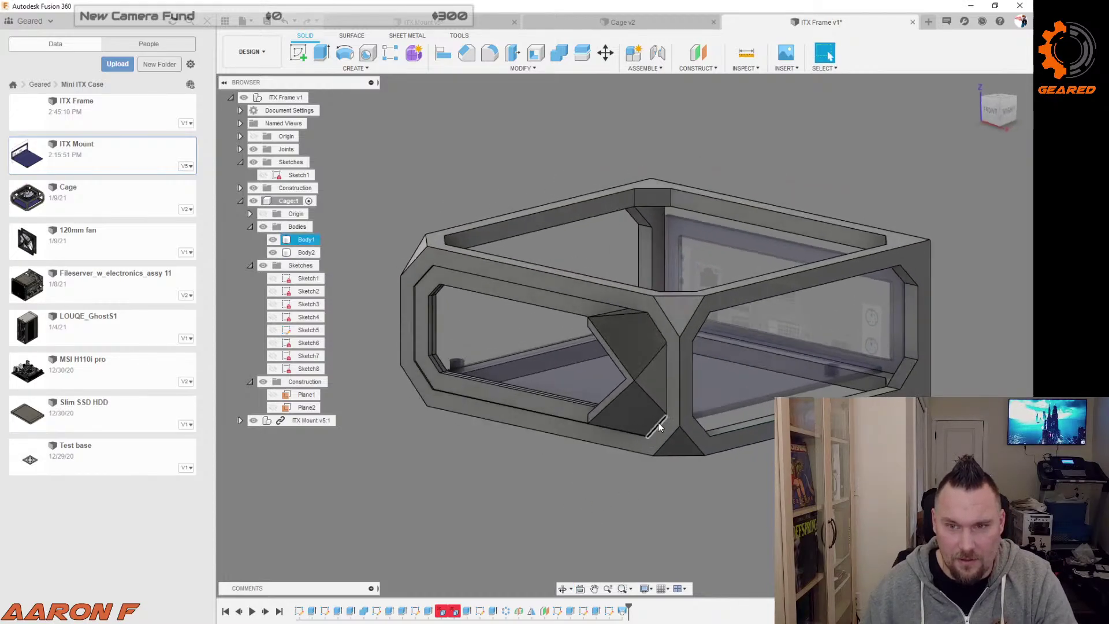
Step: Create a midplane between the frame's right and left outer side faces
left_click(685, 403)
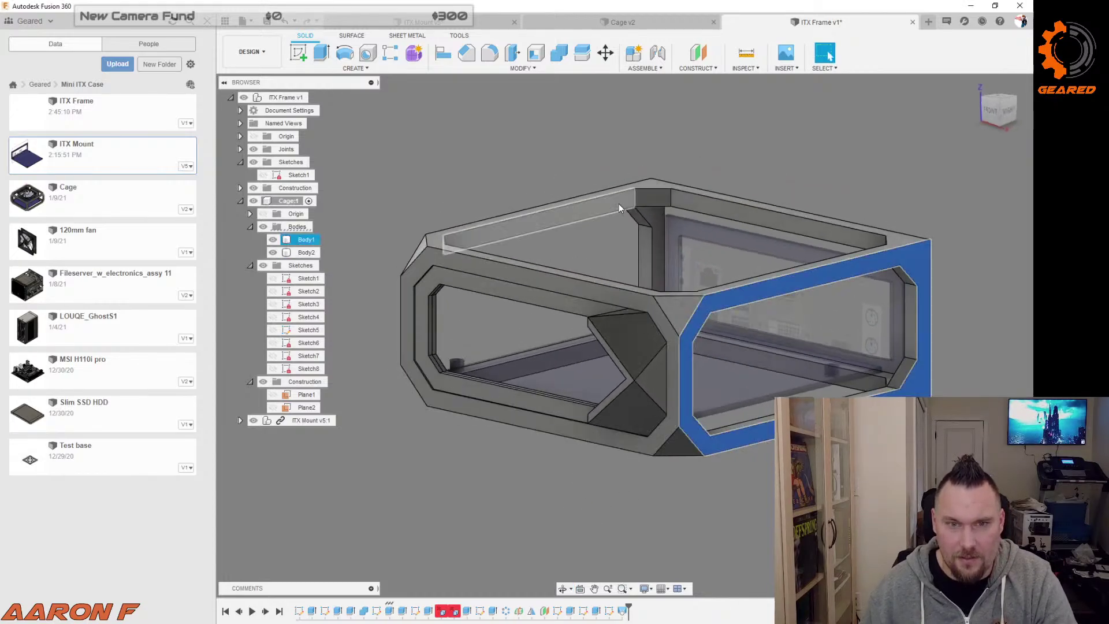
left_click(642, 68)
left_click(714, 70)
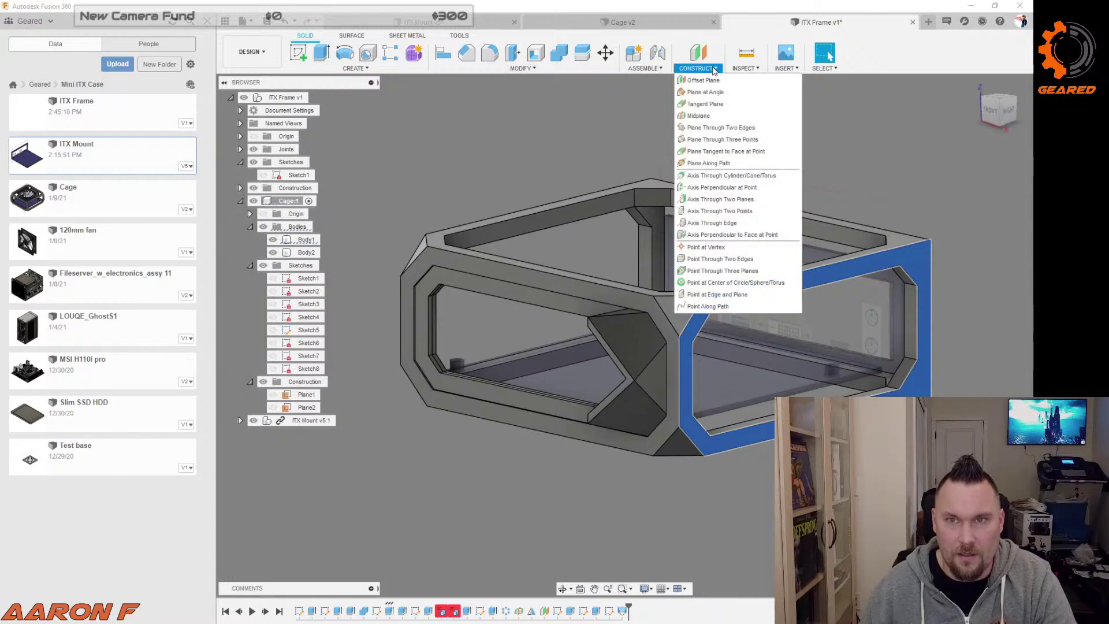
left_click(700, 116)
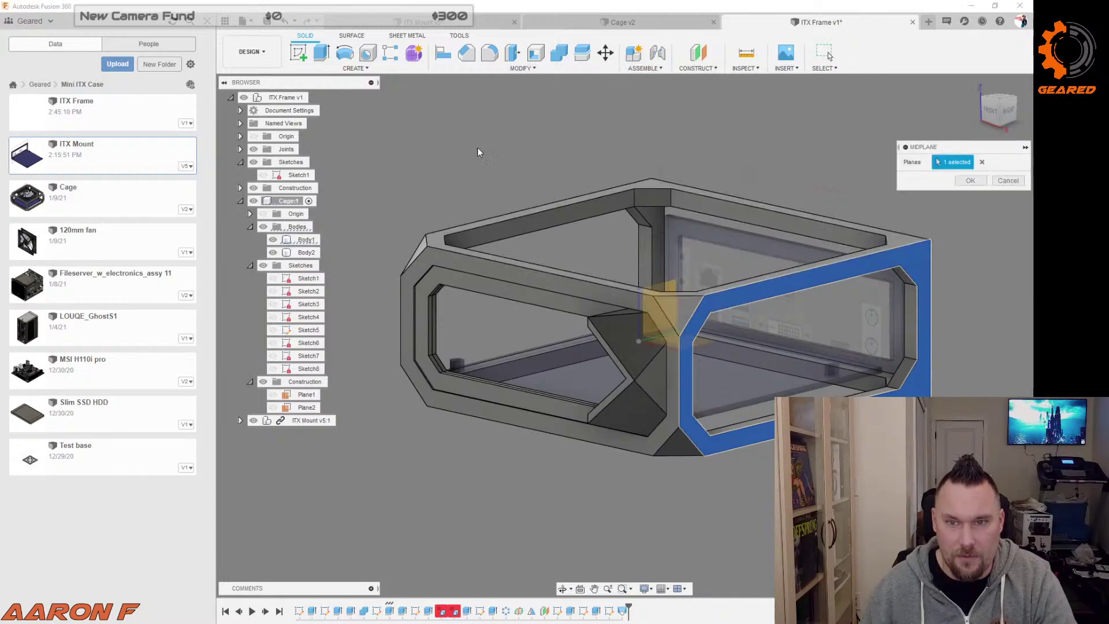
middle_click_drag(477, 148, 535, 152, "shift")
left_click(532, 295)
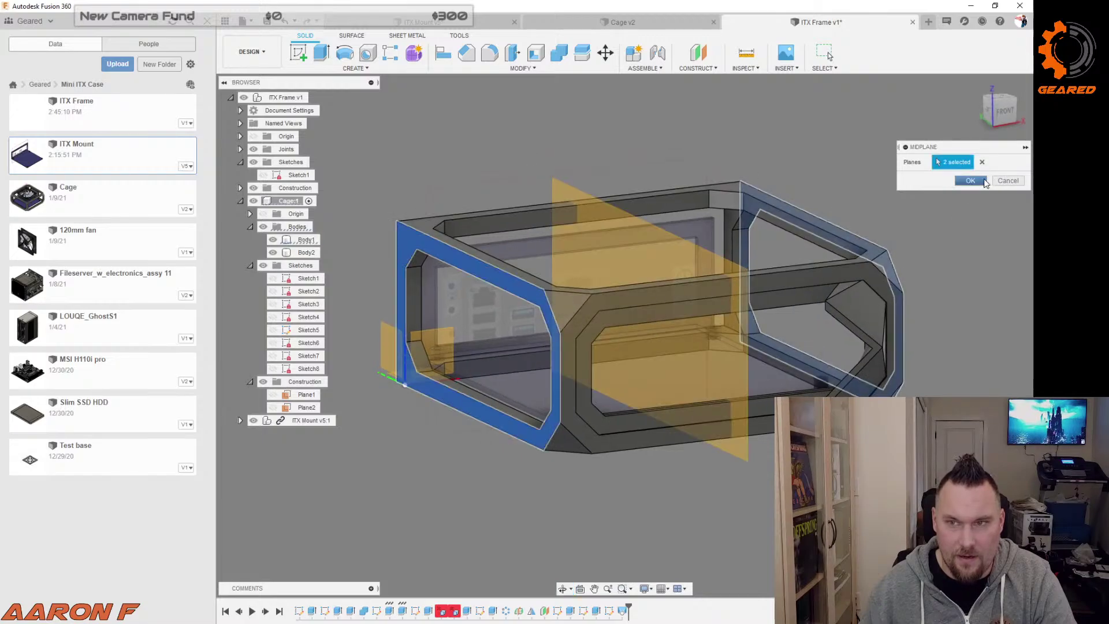
left_click(970, 181)
Step: Mirror the right-end loft as a feature across the new midplane with the Adjust compute option, hiding Body1 to check the preview
middle_click_drag(875, 167, 595, 217, "shift")
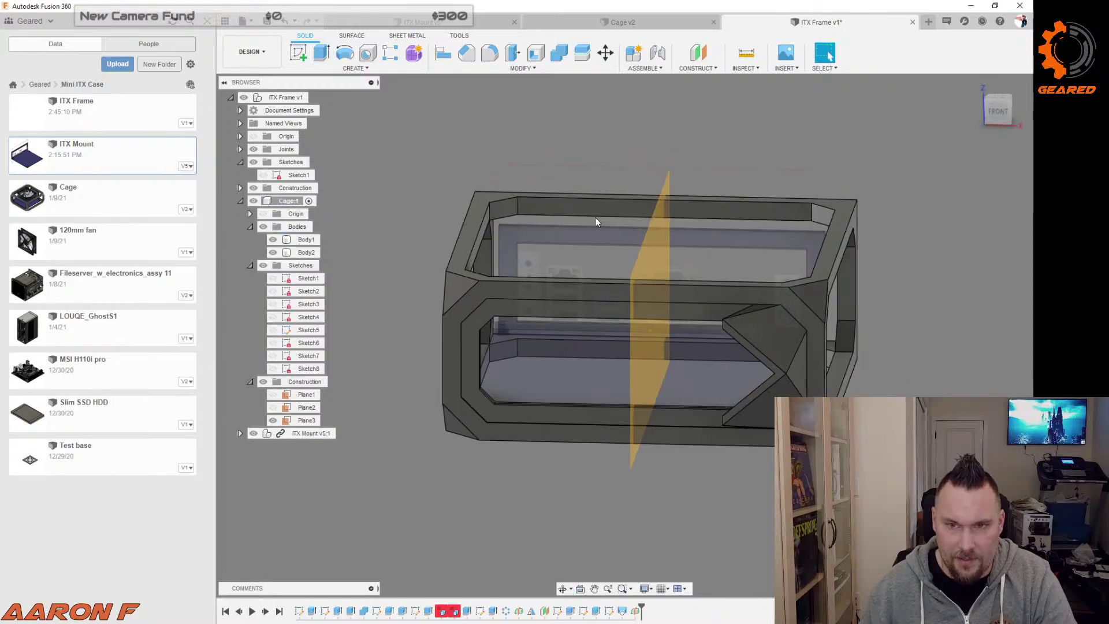
left_click(355, 68)
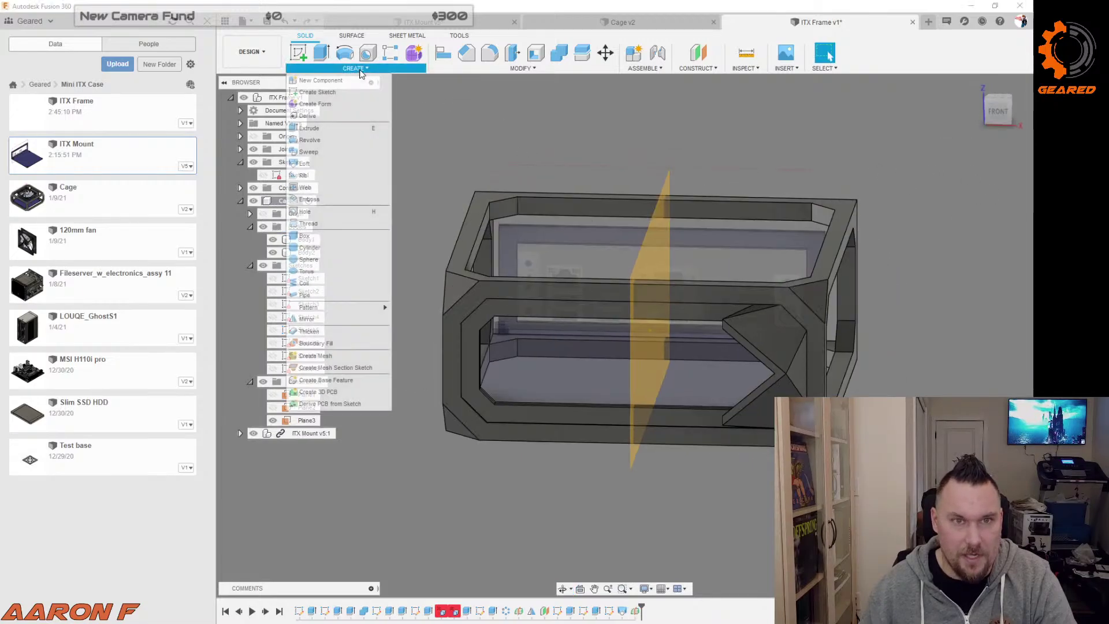
left_click(329, 312)
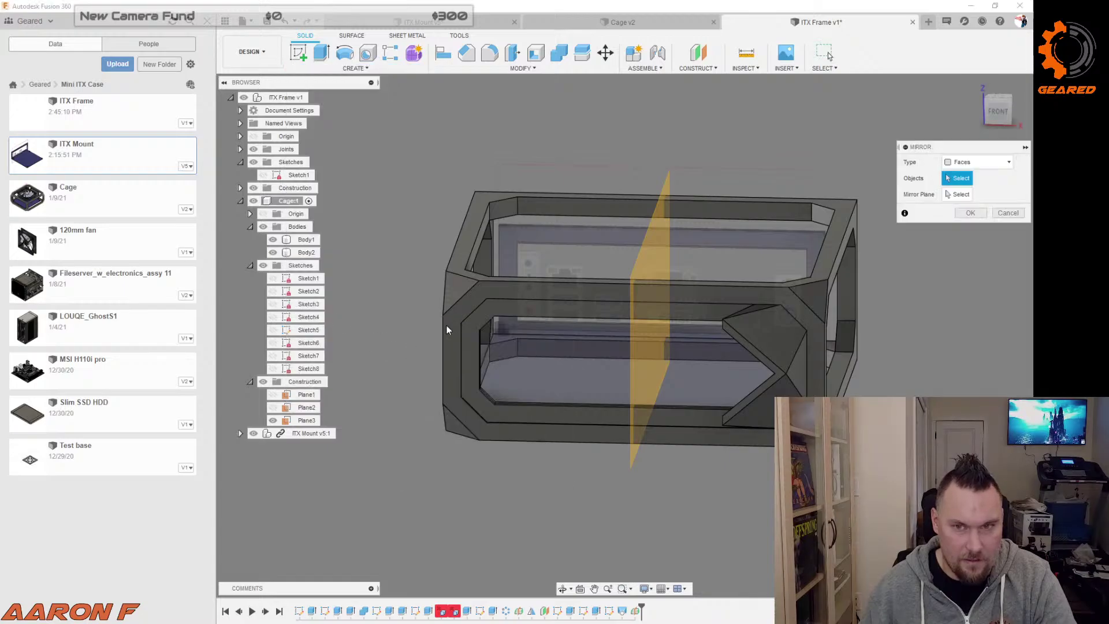
left_click(632, 606)
left_click(982, 162)
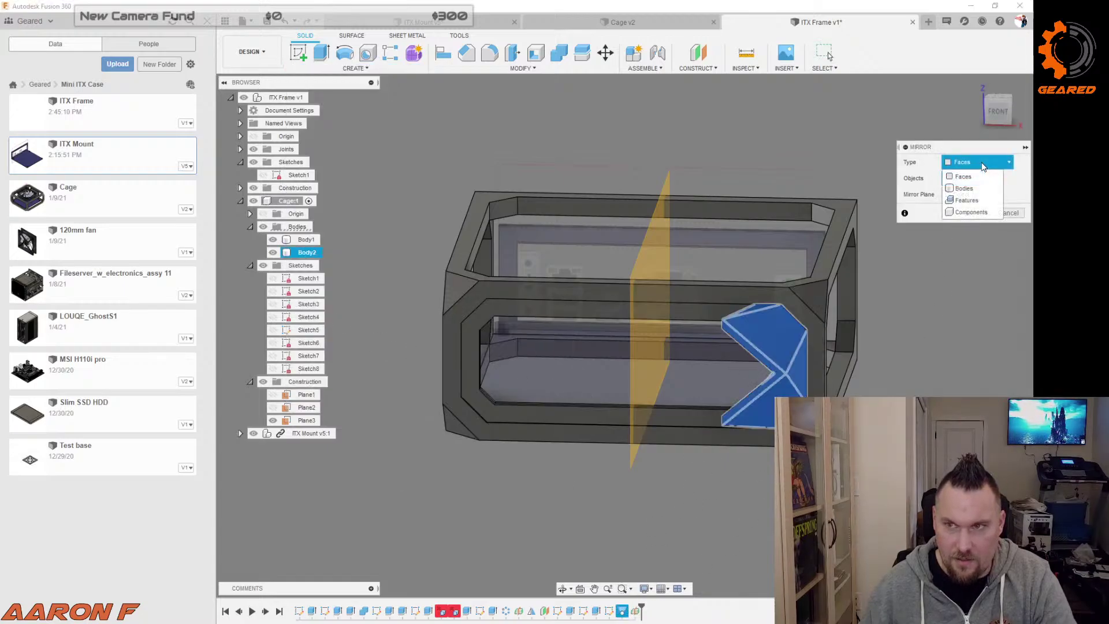
left_click(977, 196)
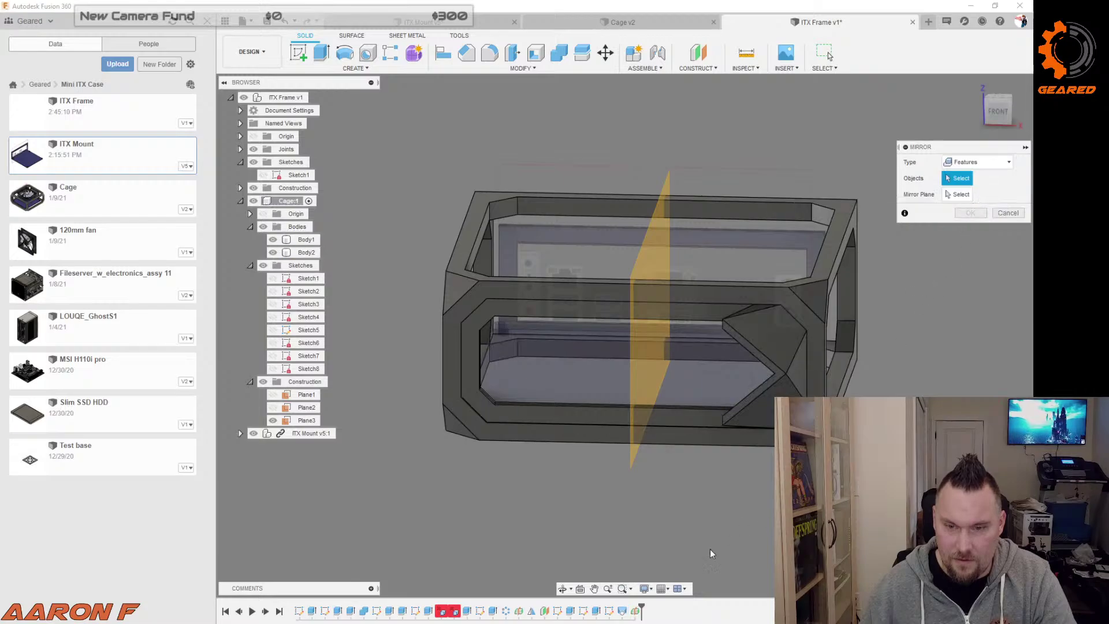
left_click(622, 610)
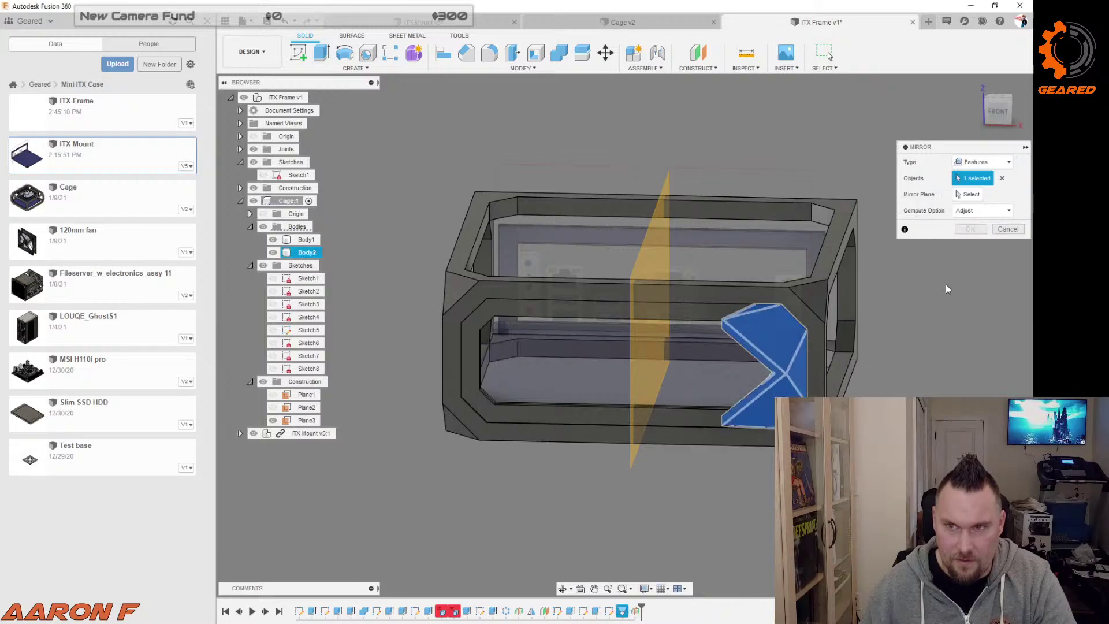
left_click(666, 250)
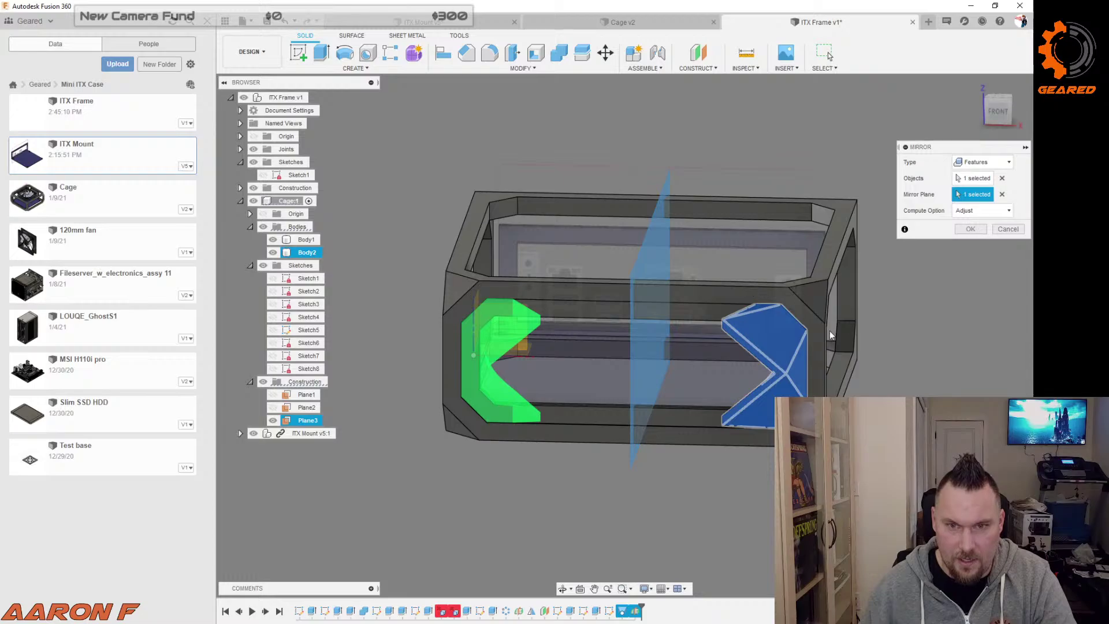
left_click(273, 239)
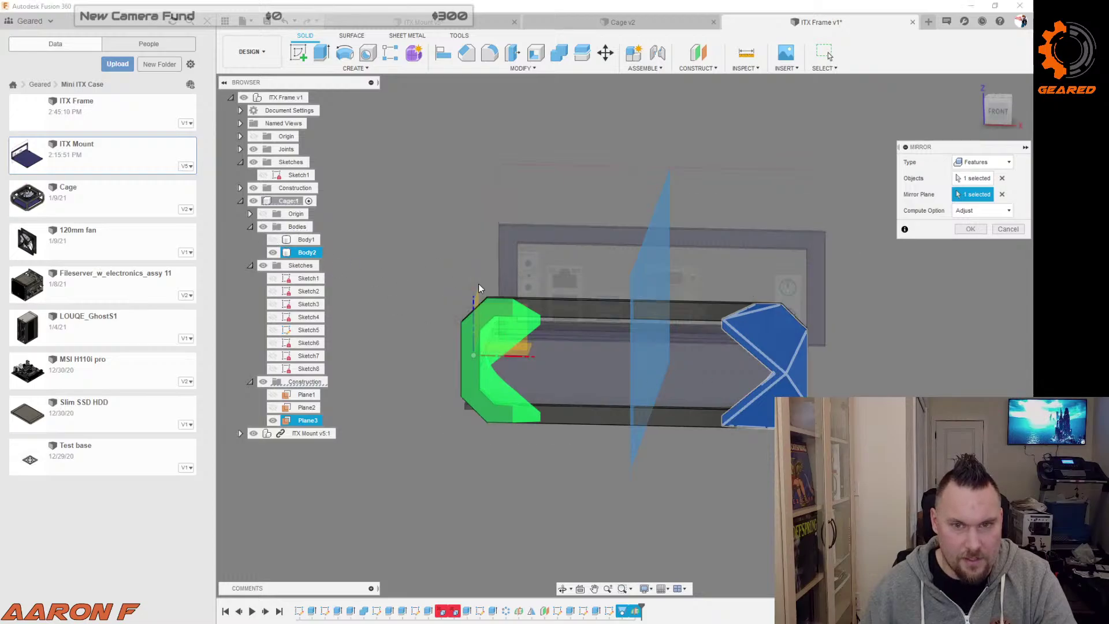
middle_click_drag(955, 338, 451, 361, "shift")
left_click(972, 230)
Step: Hide construction Plane3 and inspect the lofted ends on both sides of the ring
left_click(940, 290)
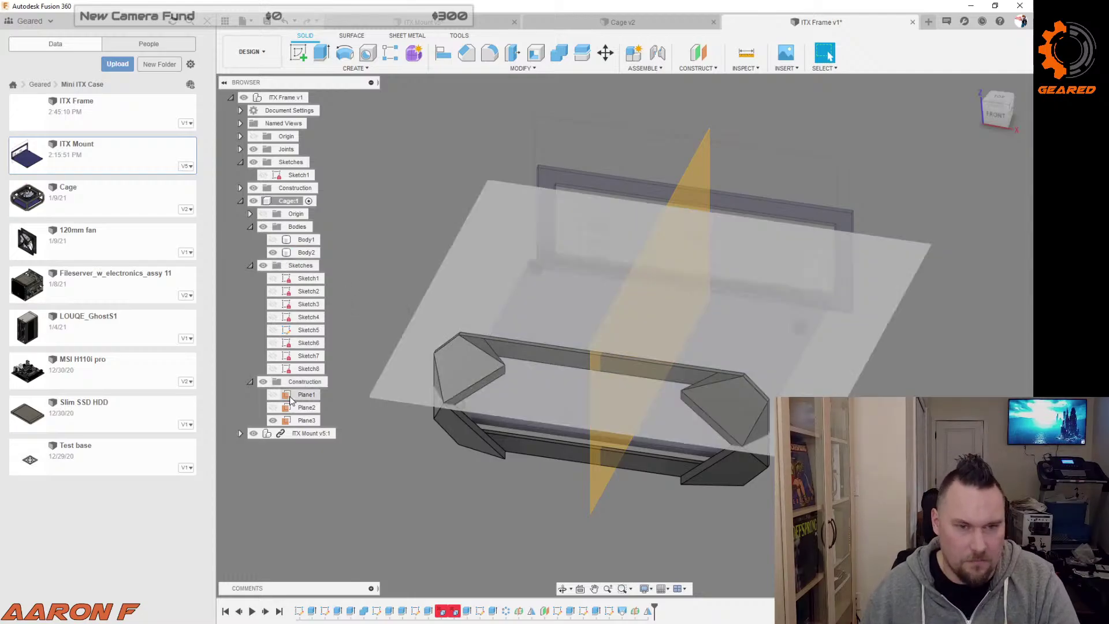
left_click(274, 420)
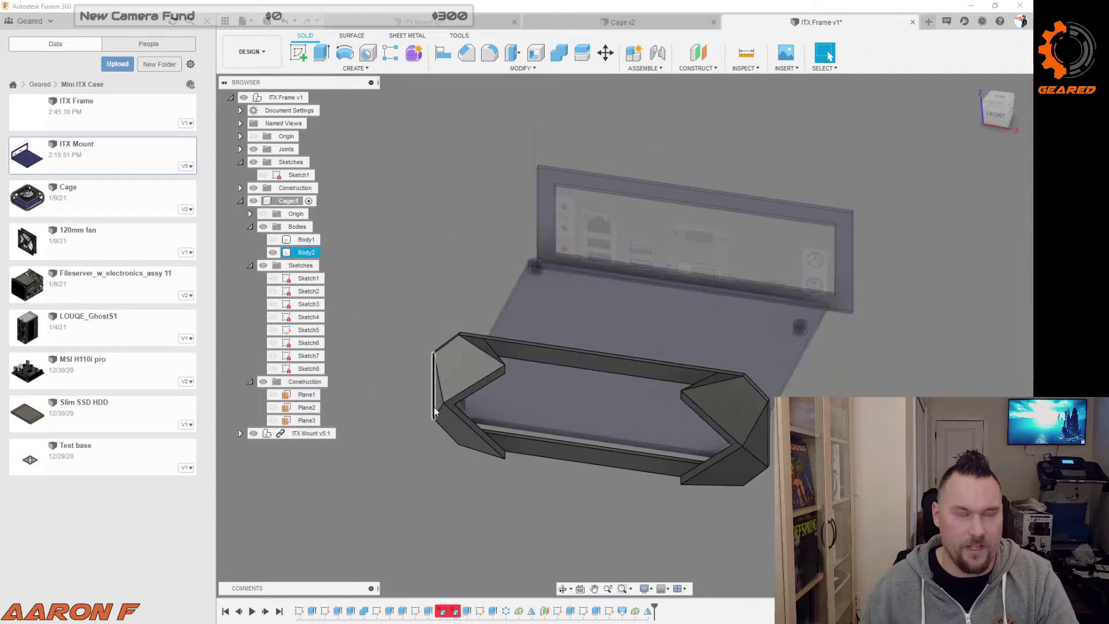
middle_click_drag(878, 346, 861, 380, "shift")
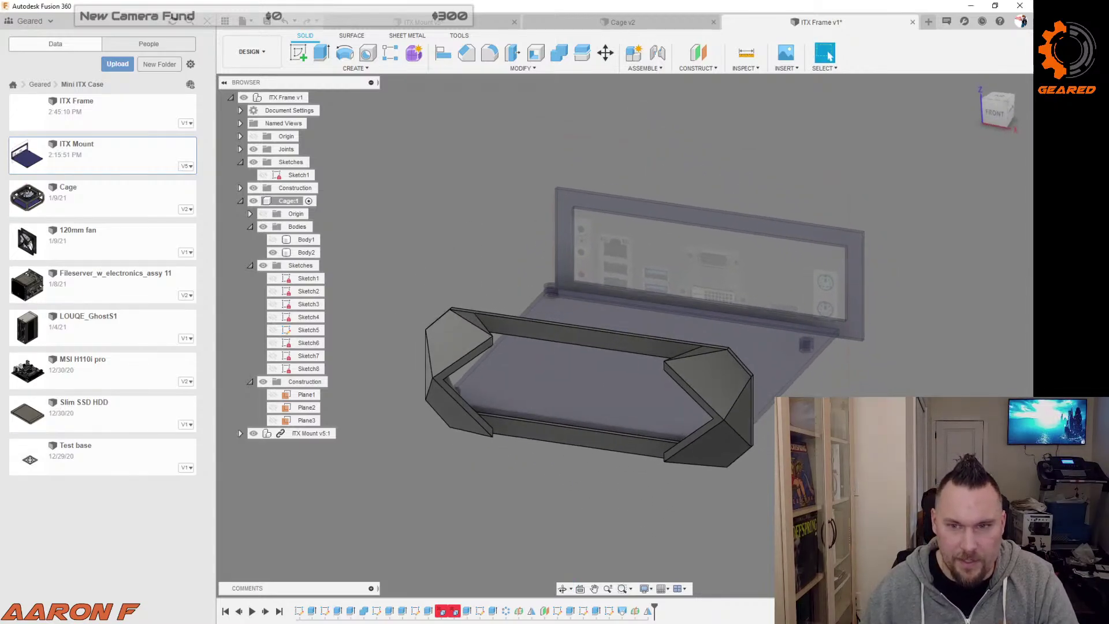
middle_click_drag(722, 358, 630, 433, "shift")
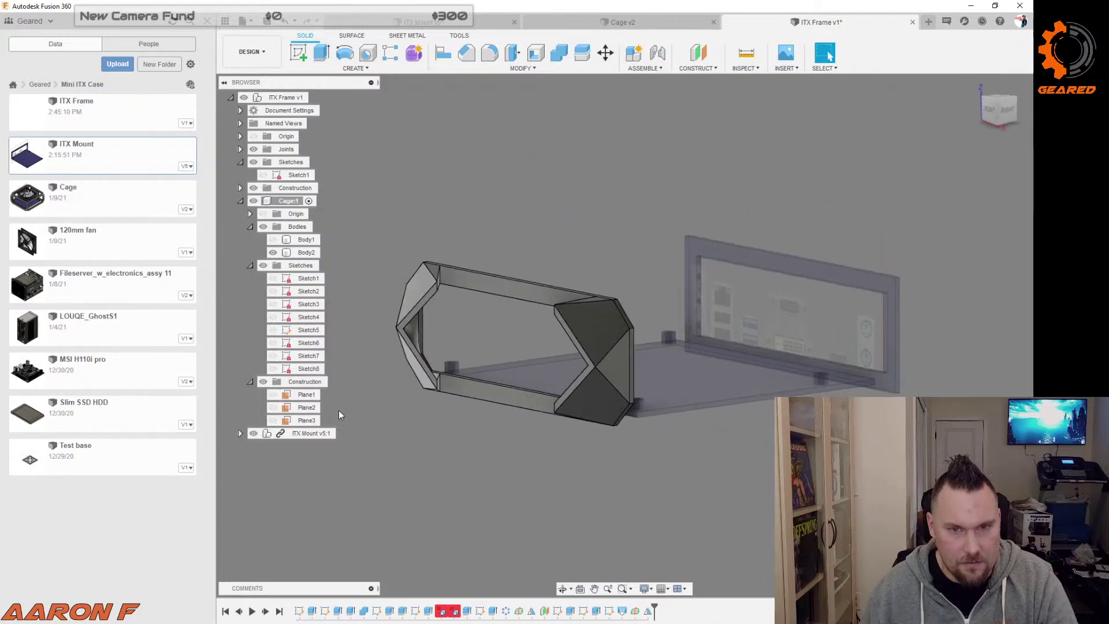
Step: Show Sketch7 and Sketch8 and loft between their long upper strip profiles to bridge the top of the front surround
left_click(273, 355)
left_click(272, 369)
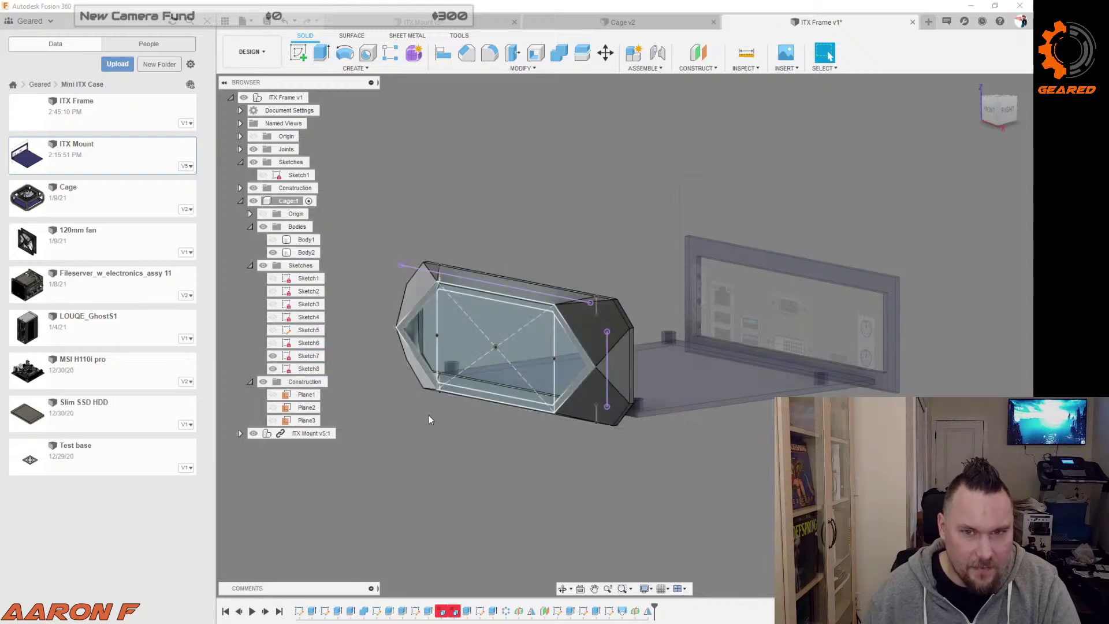
scroll(531, 292, "up", 3)
scroll(636, 284, "down", 3)
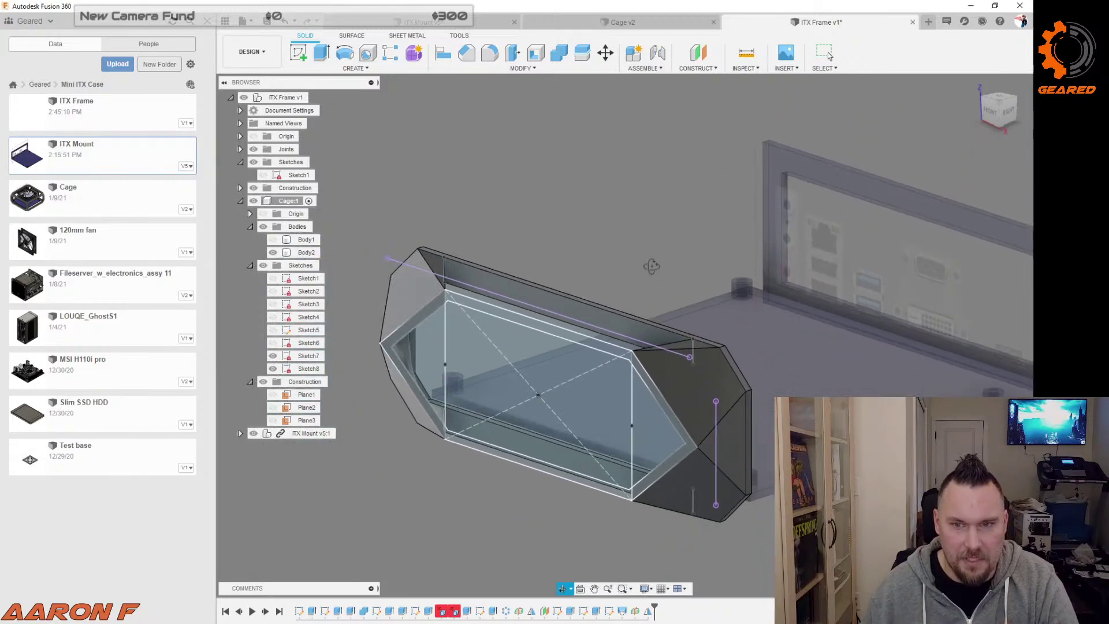
left_click(338, 69)
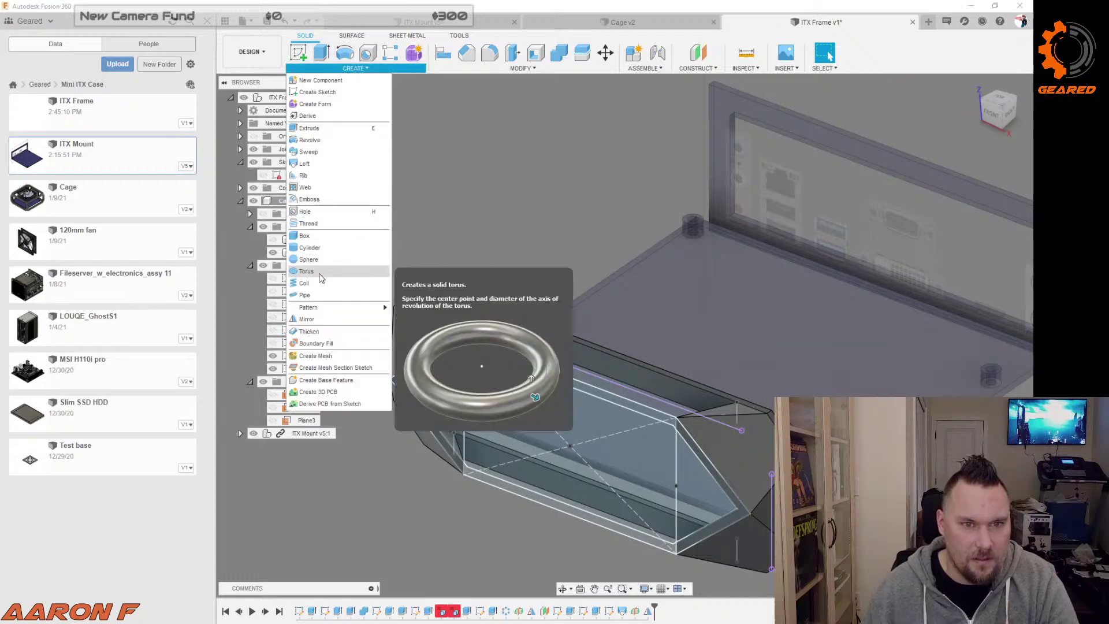
left_click(324, 164)
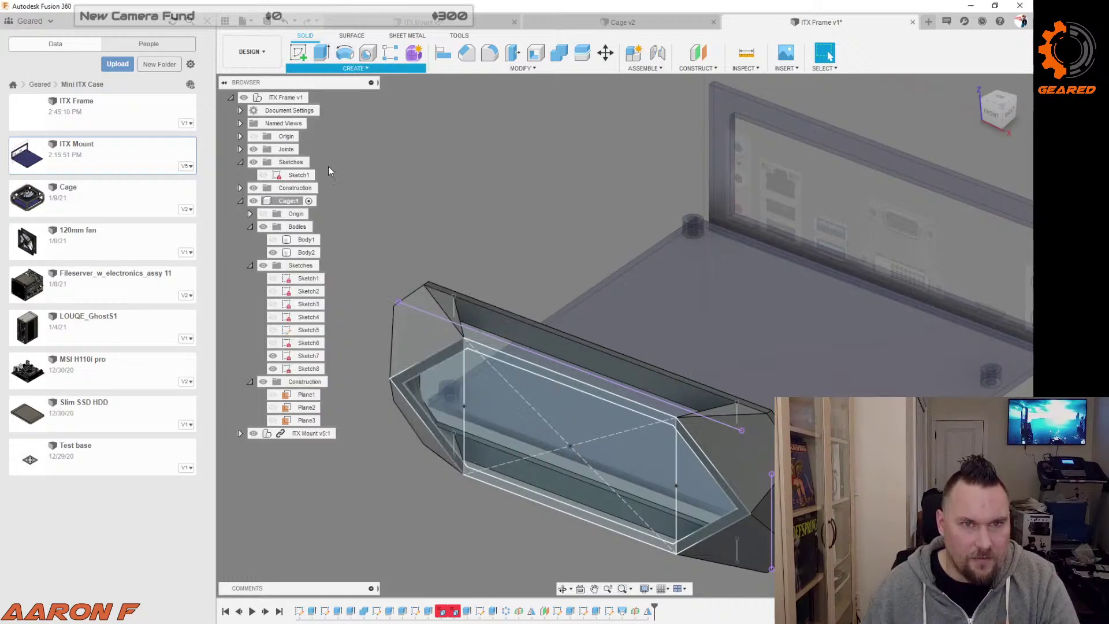
left_click(563, 350)
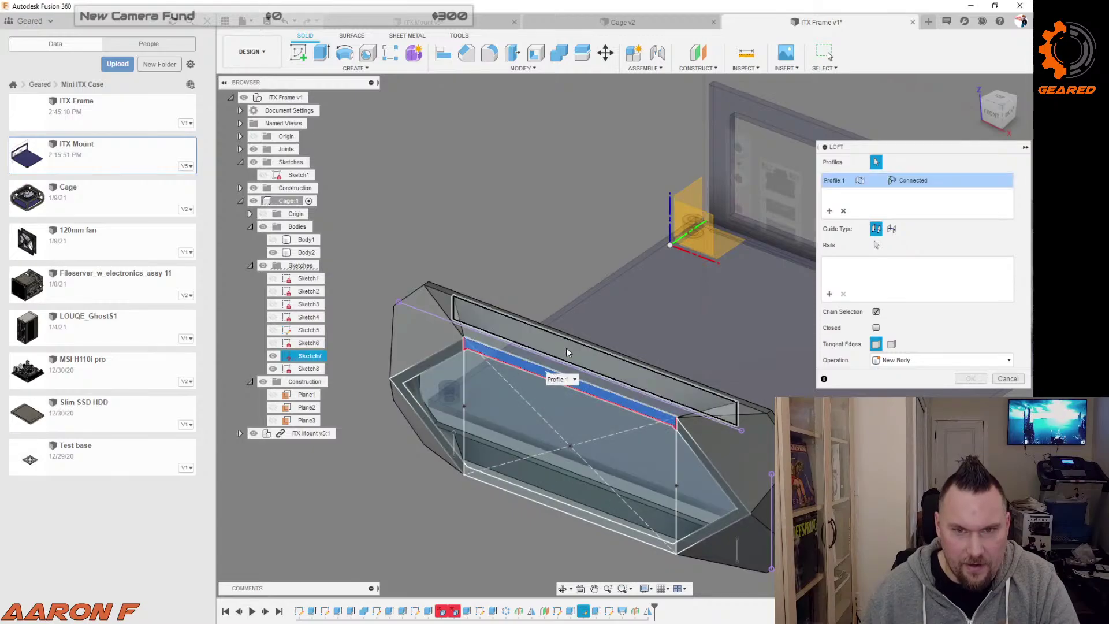
left_click(537, 326)
middle_click_drag(536, 323, 645, 284, "shift")
left_click(961, 380)
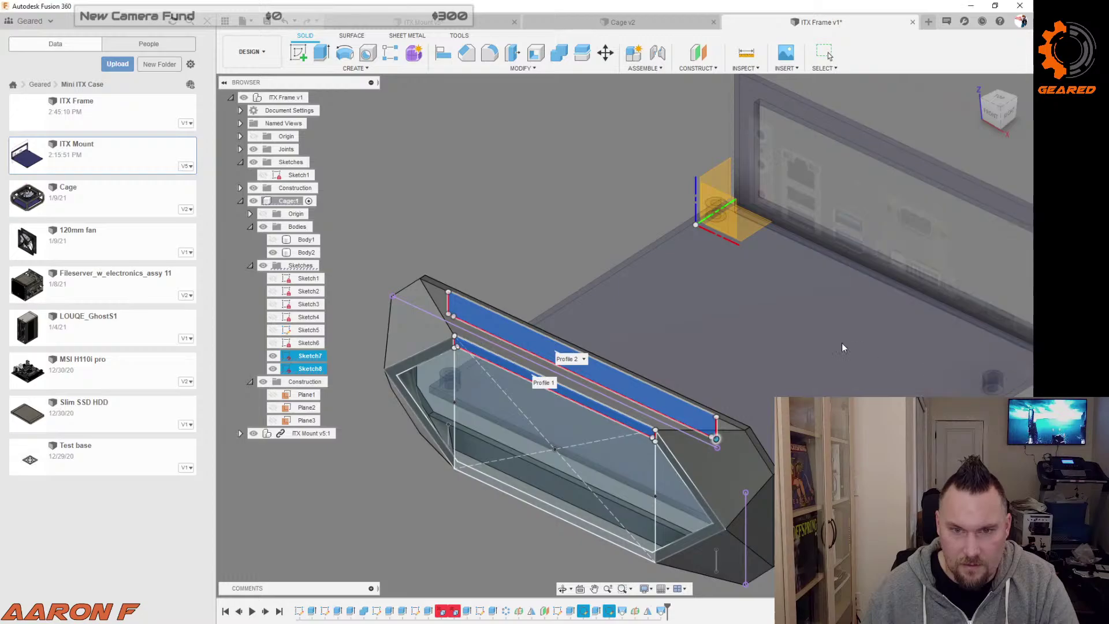
Step: Inspect the upper loft from the front and hide Sketch7 and Sketch8
middle_click_drag(511, 217, 393, 137, "shift")
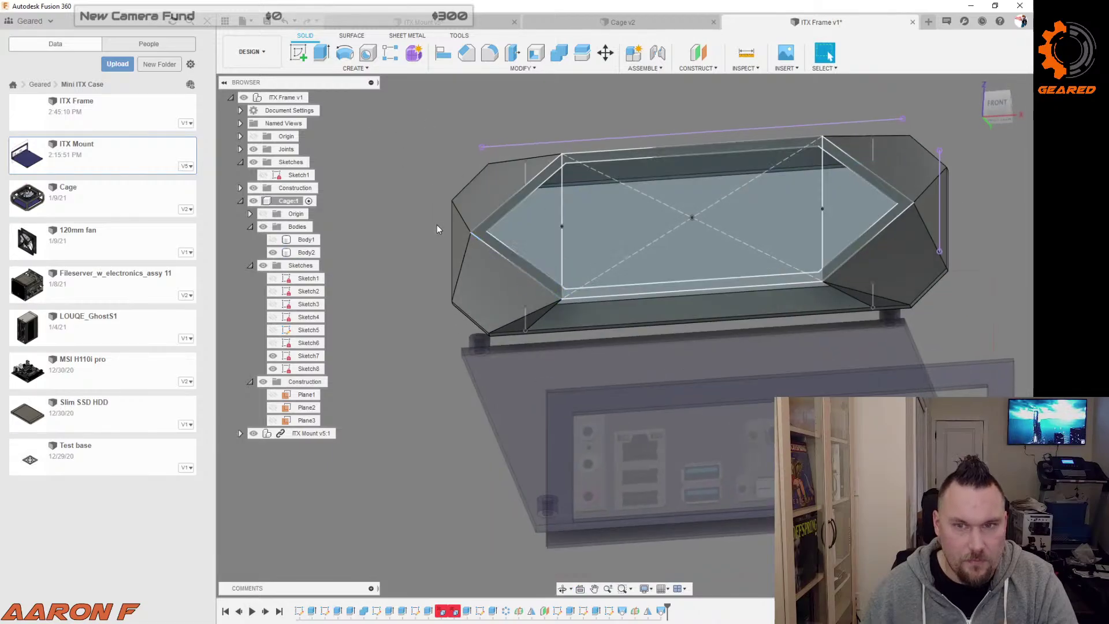
middle_click_drag(403, 235, 403, 250, "shift")
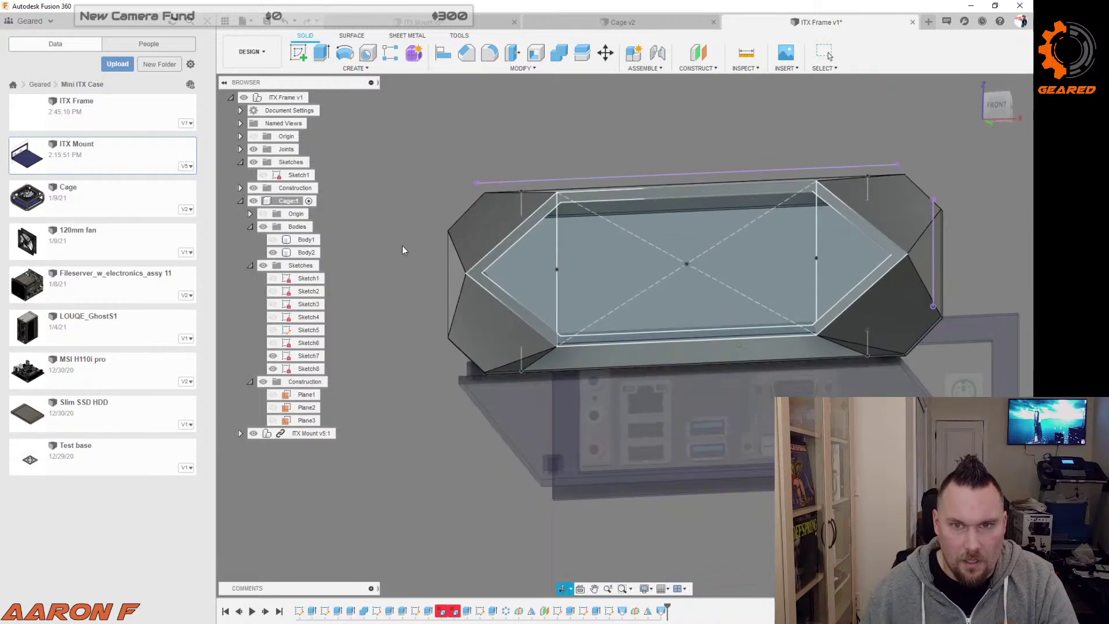
left_click(290, 368)
middle_click_drag(391, 357, 396, 360, "shift")
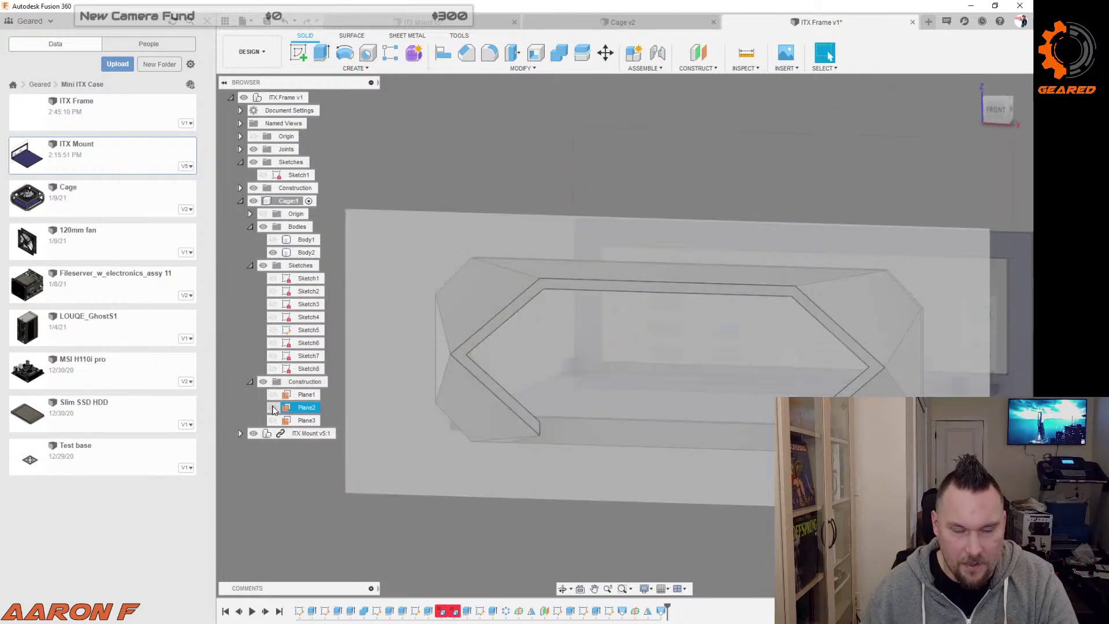
Step: Mirror the upper loft as a feature across Plane1 with the Adjust compute option, showing the plane only for the selection
left_click(273, 395)
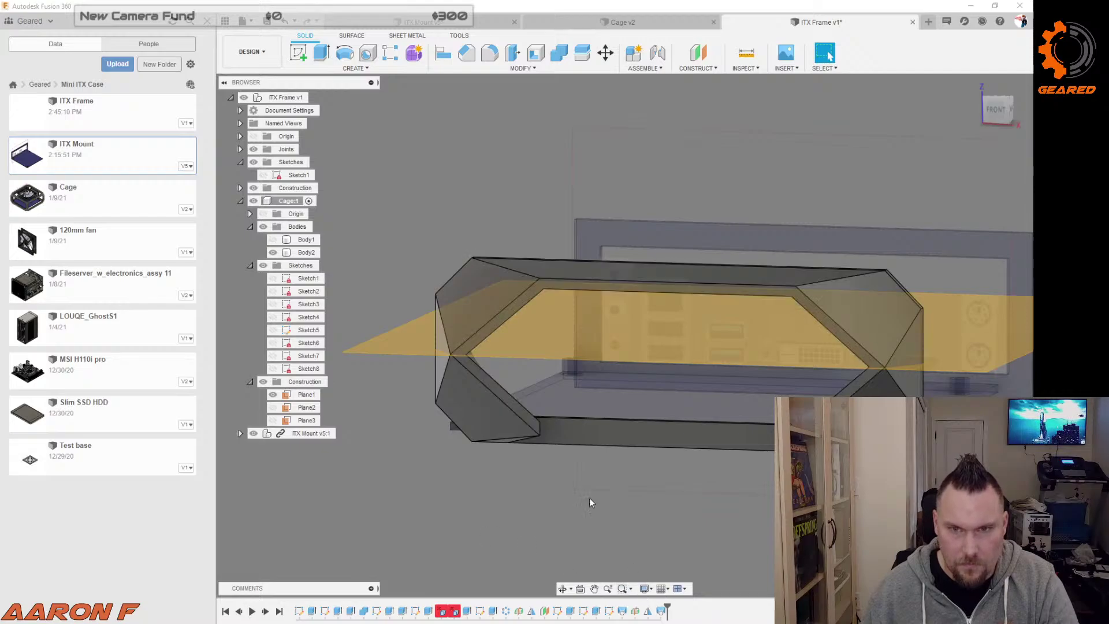
left_click(363, 71)
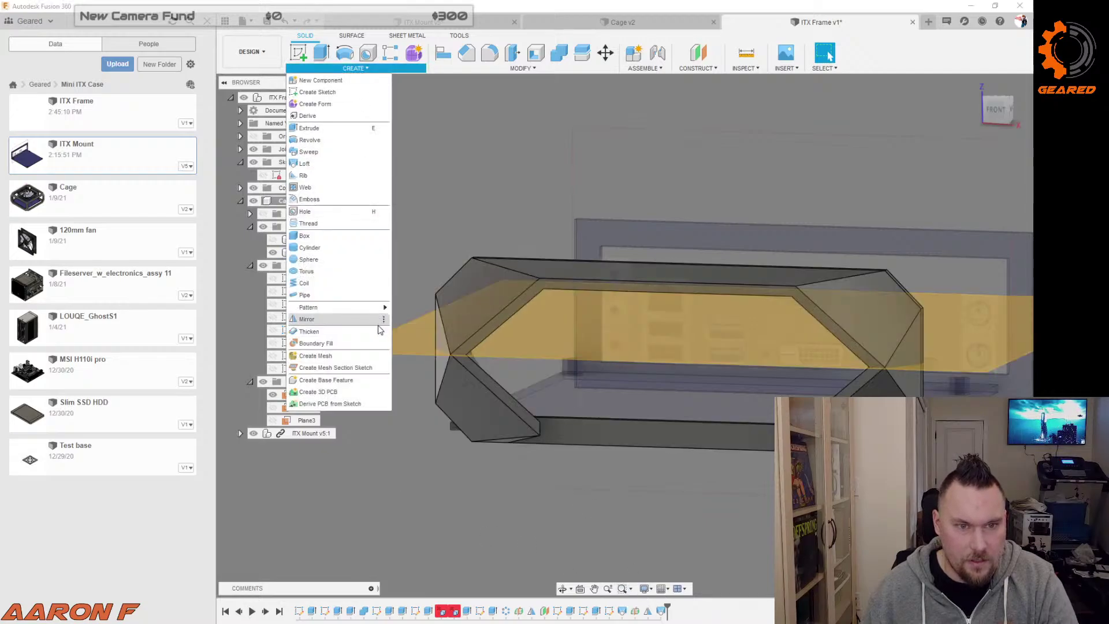
left_click(347, 320)
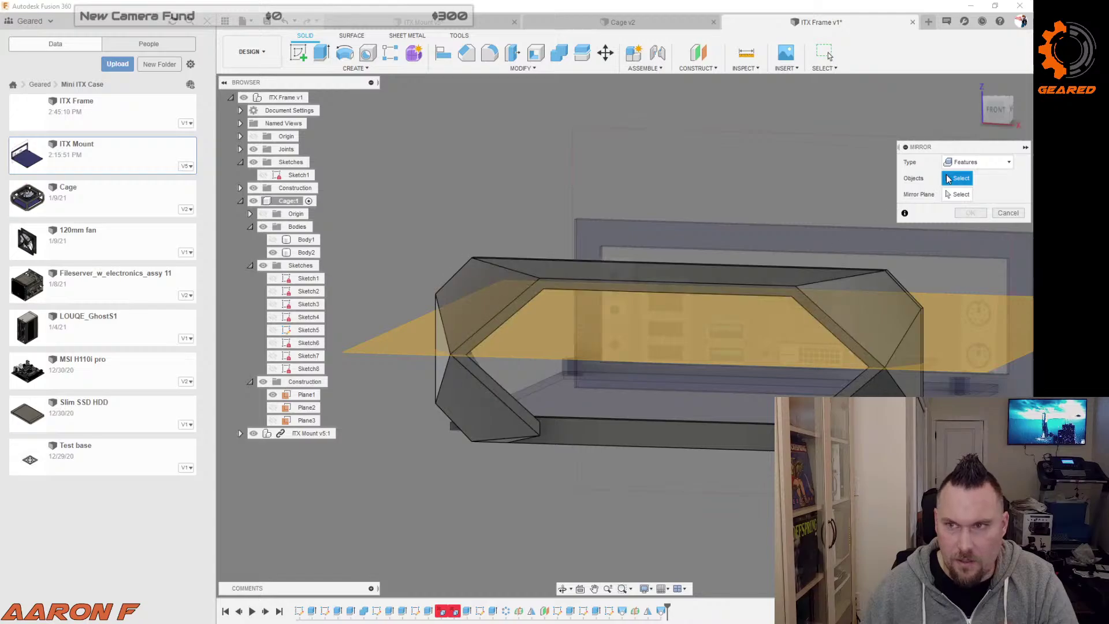
left_click(661, 611)
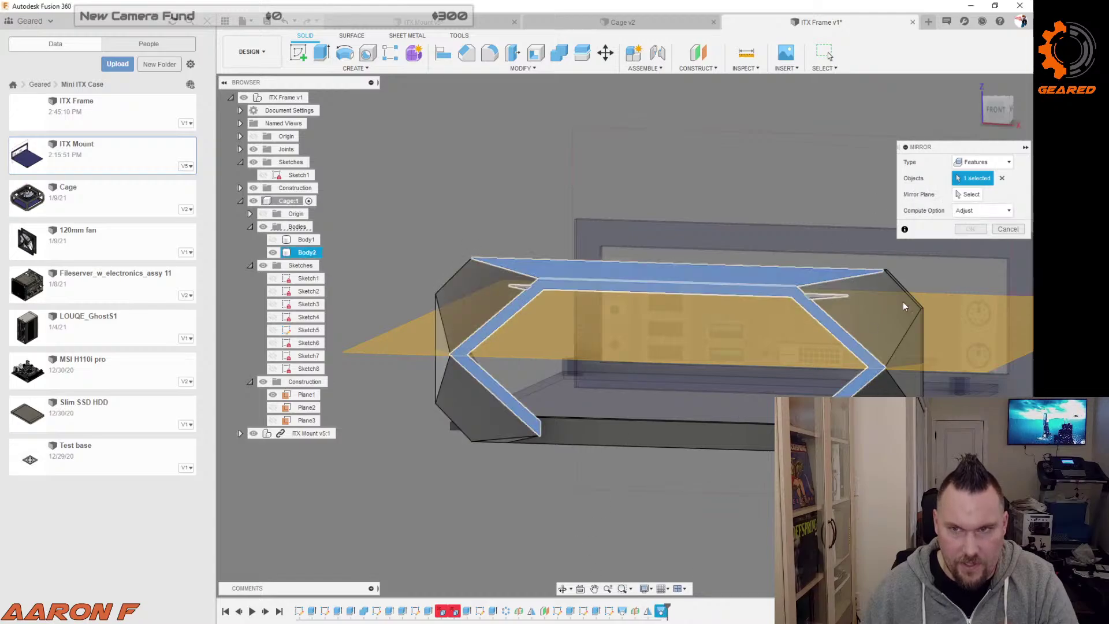
left_click(968, 194)
left_click(761, 323)
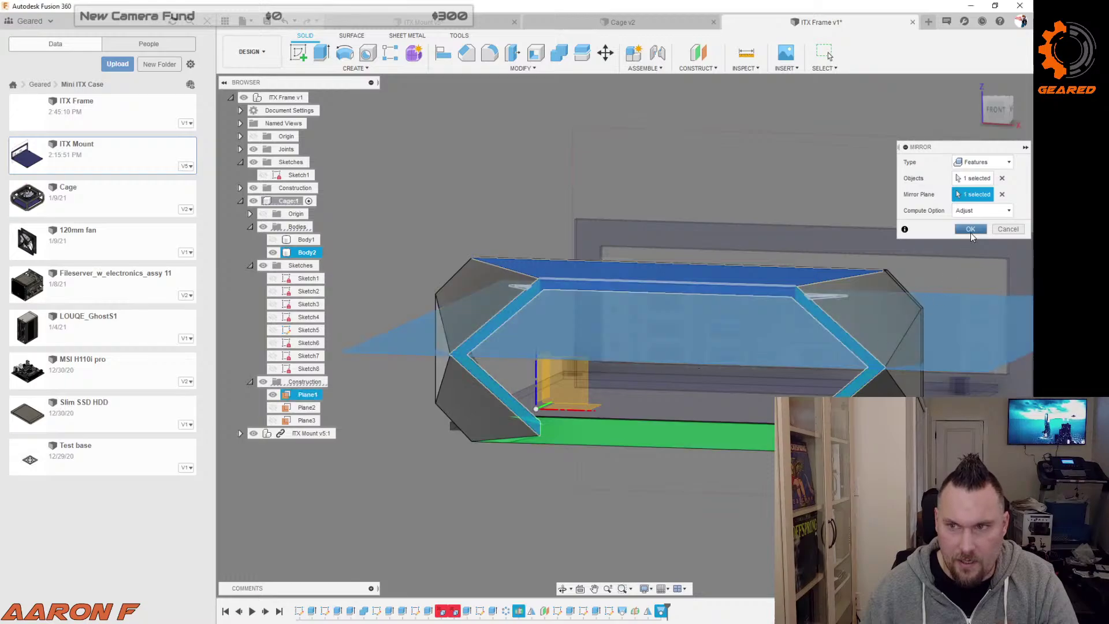
left_click(971, 230)
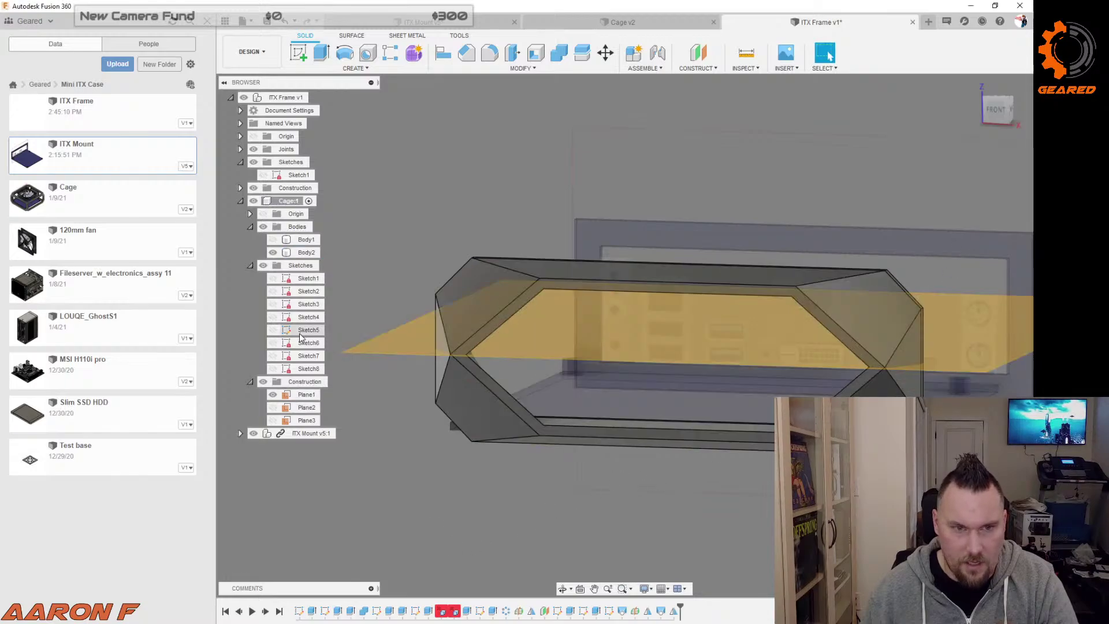
left_click(273, 395)
Step: Show Body1 and inspect how the completed lofted surround fits inside the front of the case frame
mouse_move(674, 490)
middle_mouse_down("shift")
mouse_move(663, 478)
mouse_move(685, 469)
mouse_move(701, 480)
mouse_move(631, 483)
mouse_move(709, 488)
middle_mouse_up("shift")
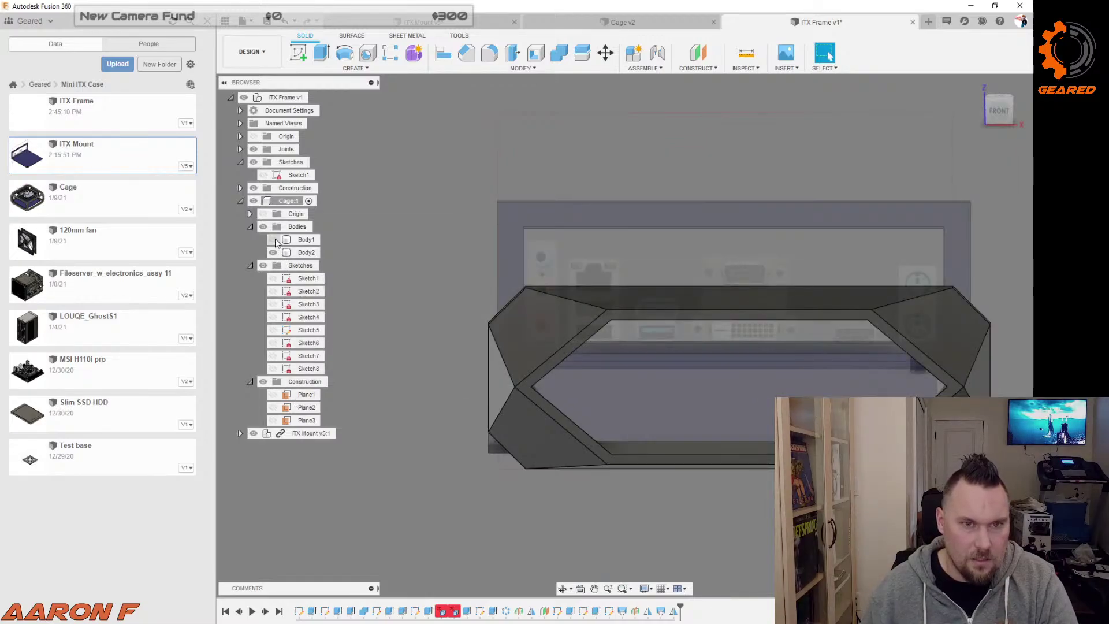
left_click(272, 240)
scroll(417, 346, "down", 5)
middle_click_drag(831, 326, 789, 310, "shift")
scroll(789, 310, "up", 4)
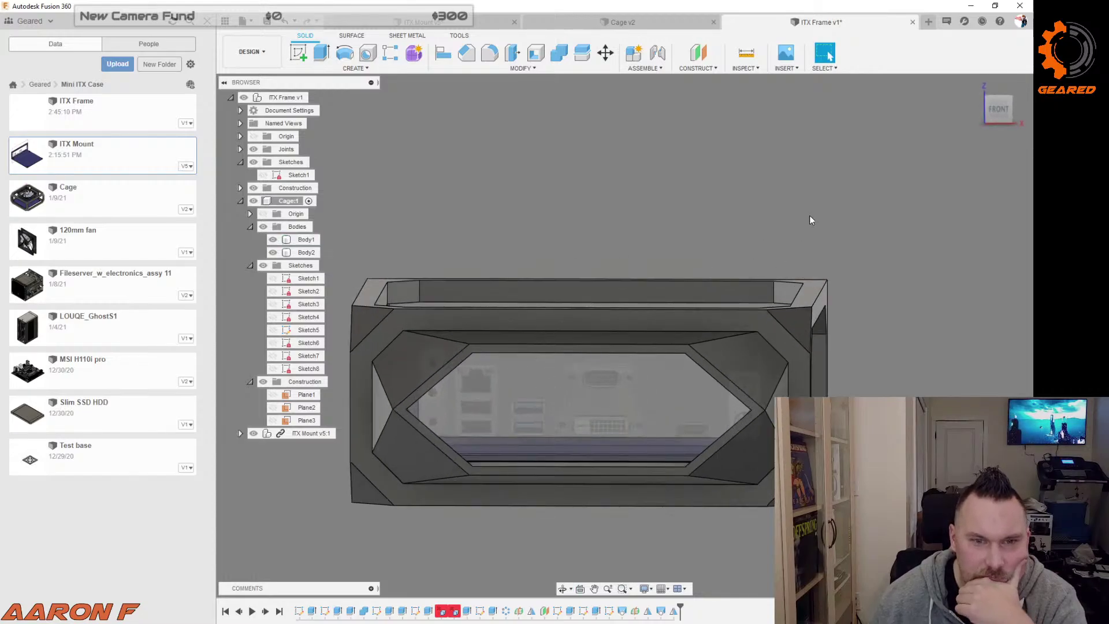
scroll(809, 215, "down", 2)
middle_click_drag(809, 215, 803, 202, "shift")
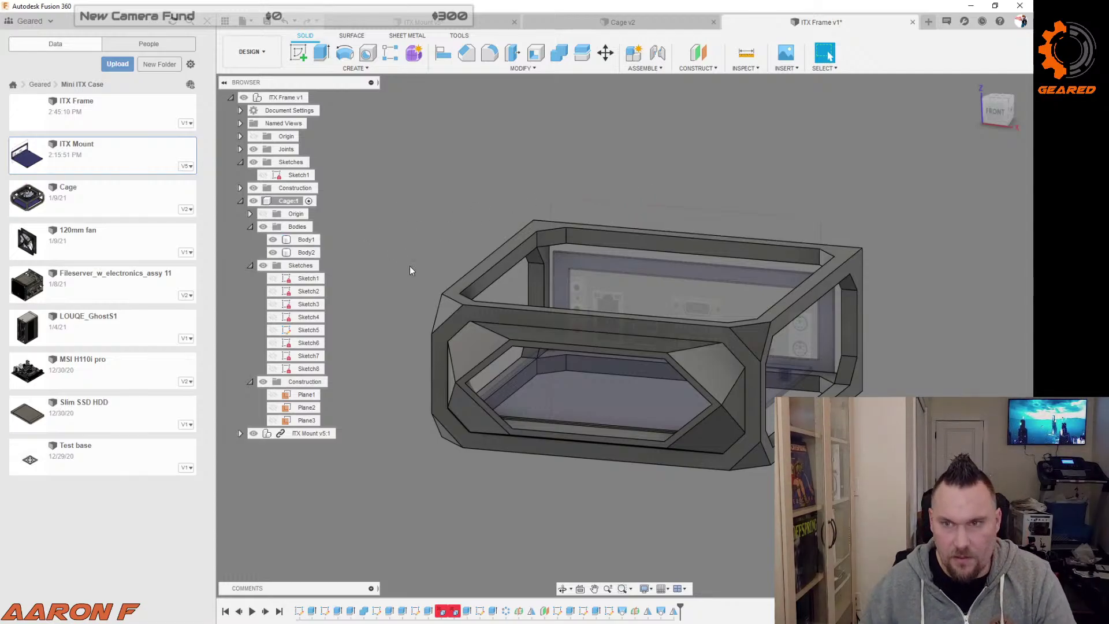
Step: Apply the favorite appearances purple Opaque(48,59,150) to the frame Body1 and green Opaque(68,150,72) to the front surround Body2
key("a")
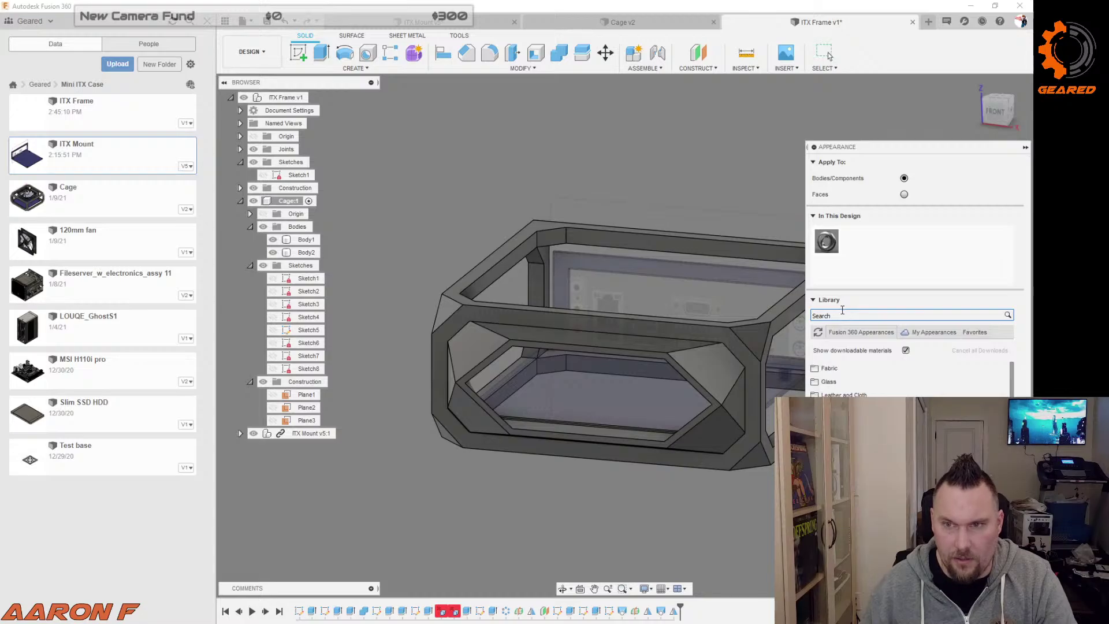
left_click(866, 314)
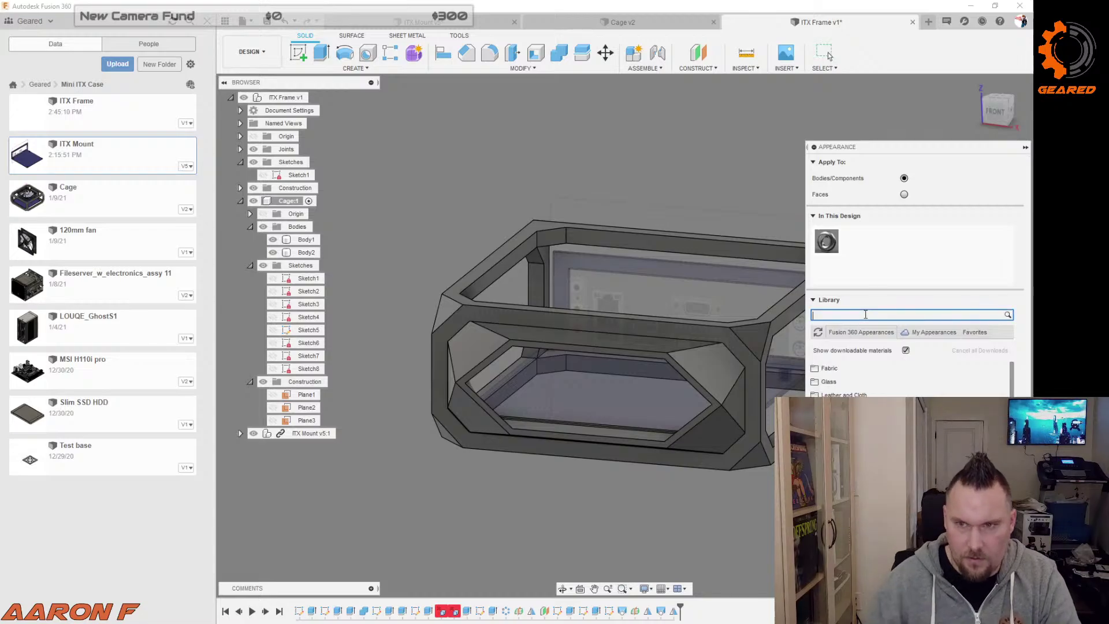
left_click(983, 333)
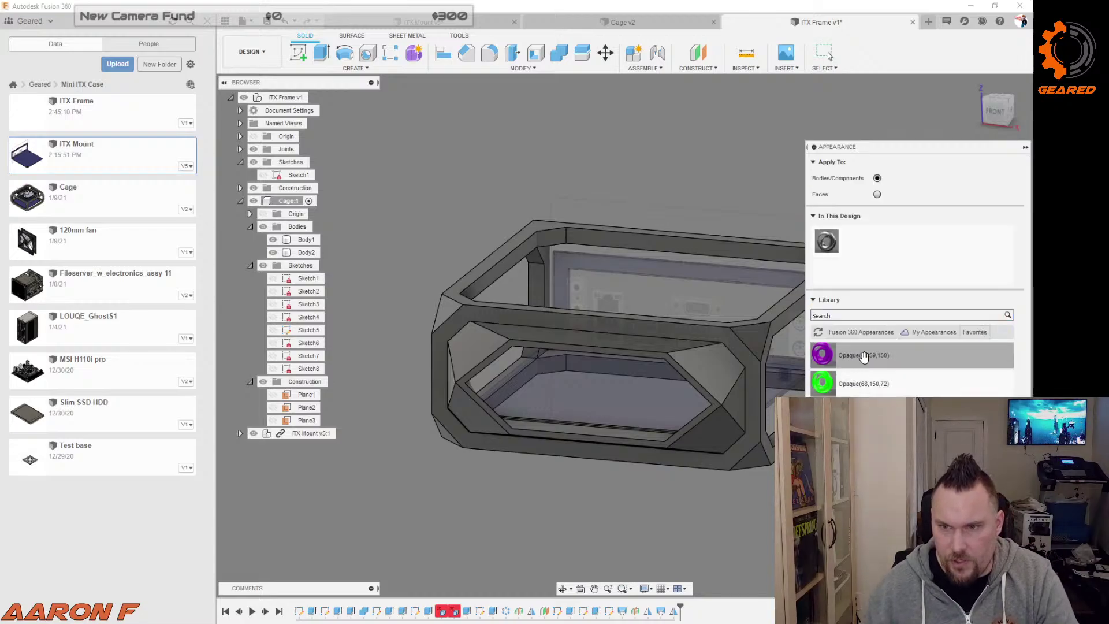
left_click_drag(823, 355, 747, 358)
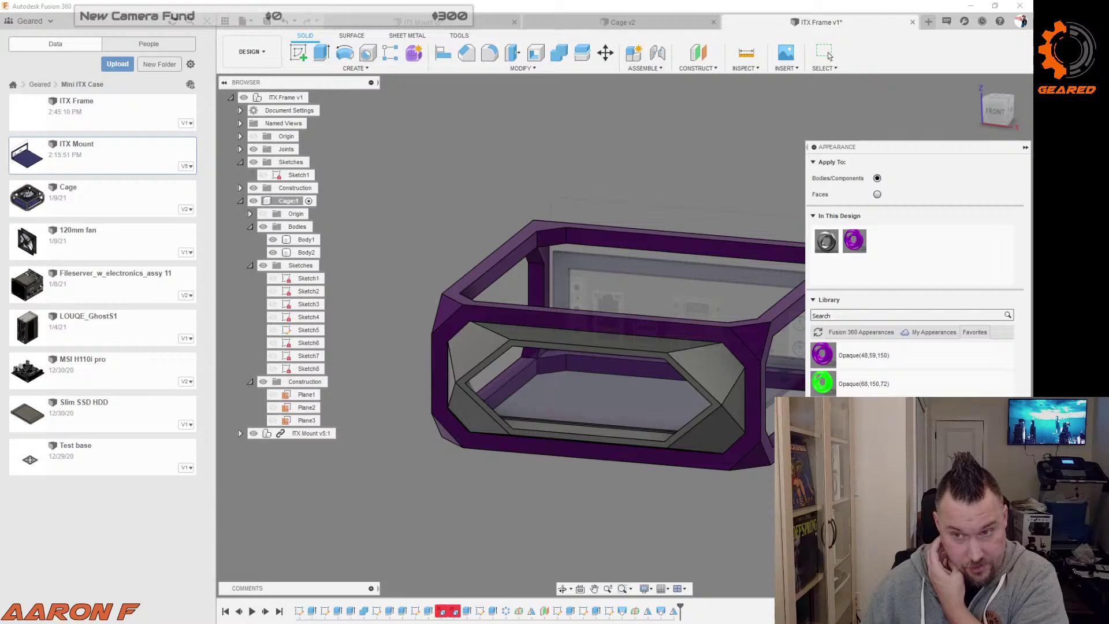
left_click_drag(823, 412, 729, 381)
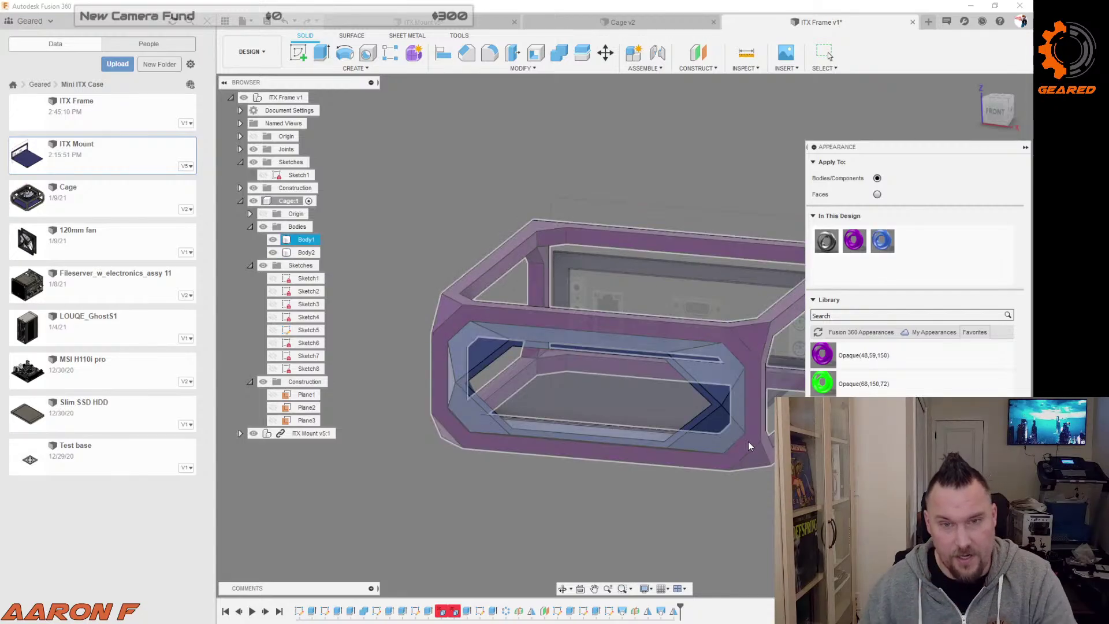
left_click_drag(823, 383, 727, 390)
key("Escape")
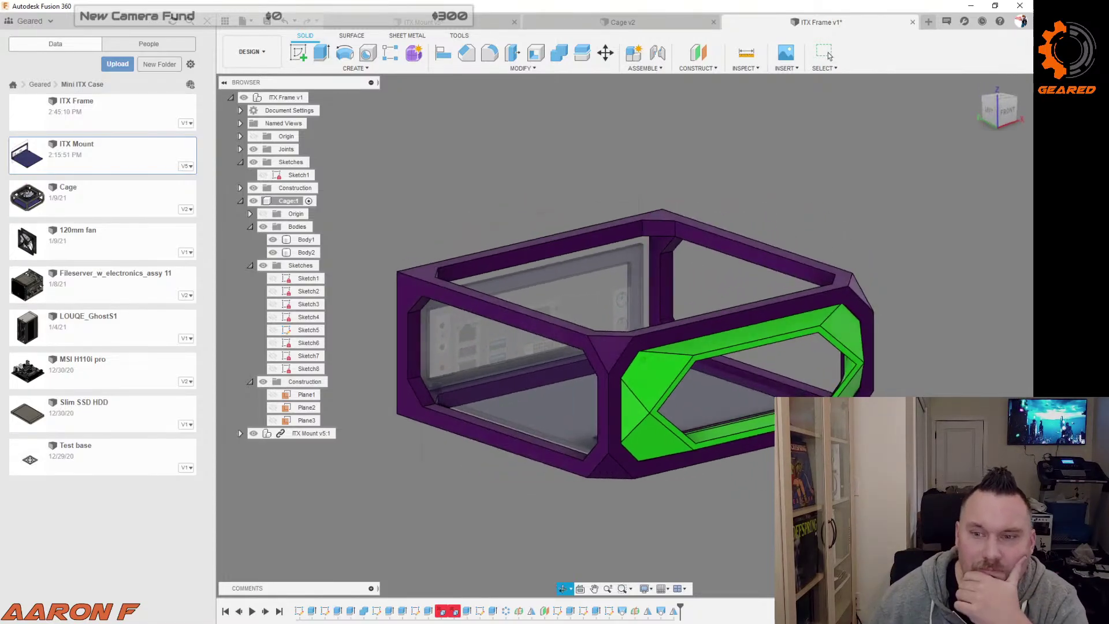
Step: Compare the coloured case front with the reference image shockwave_s_head.png in Photos
middle_click_drag(643, 359, 439, 315, "shift")
left_click(828, 55)
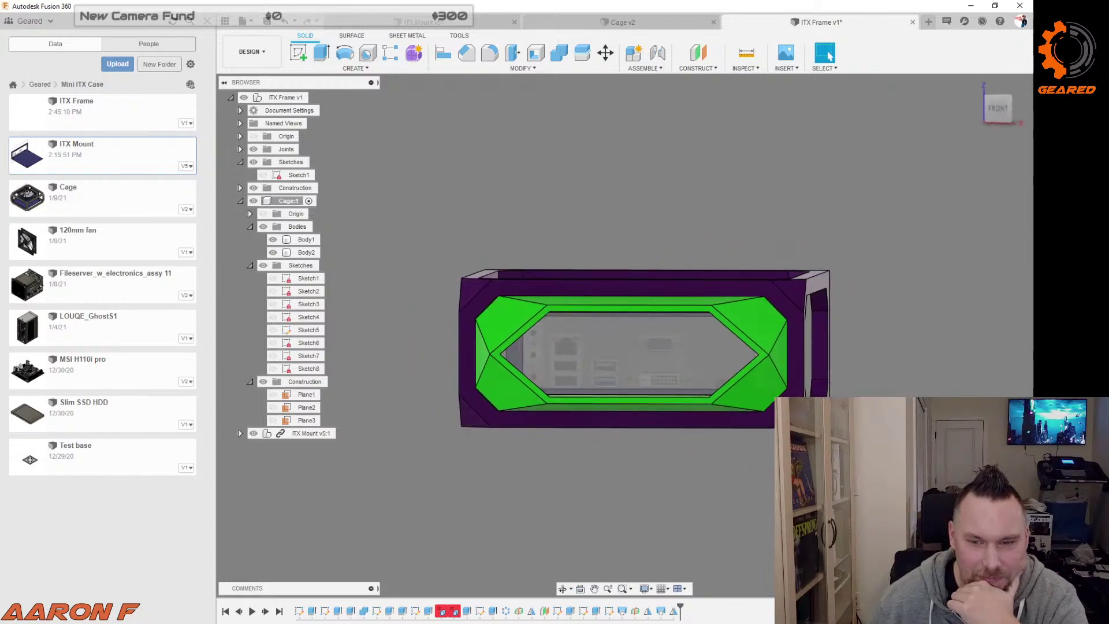
key("alt+Tab")
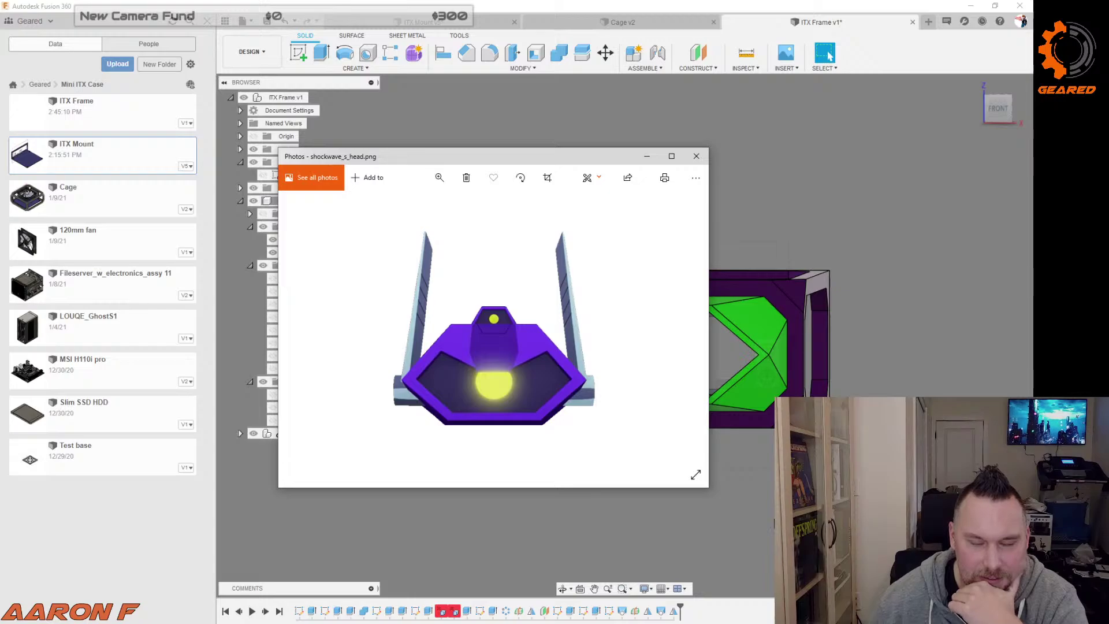
key("alt+Tab")
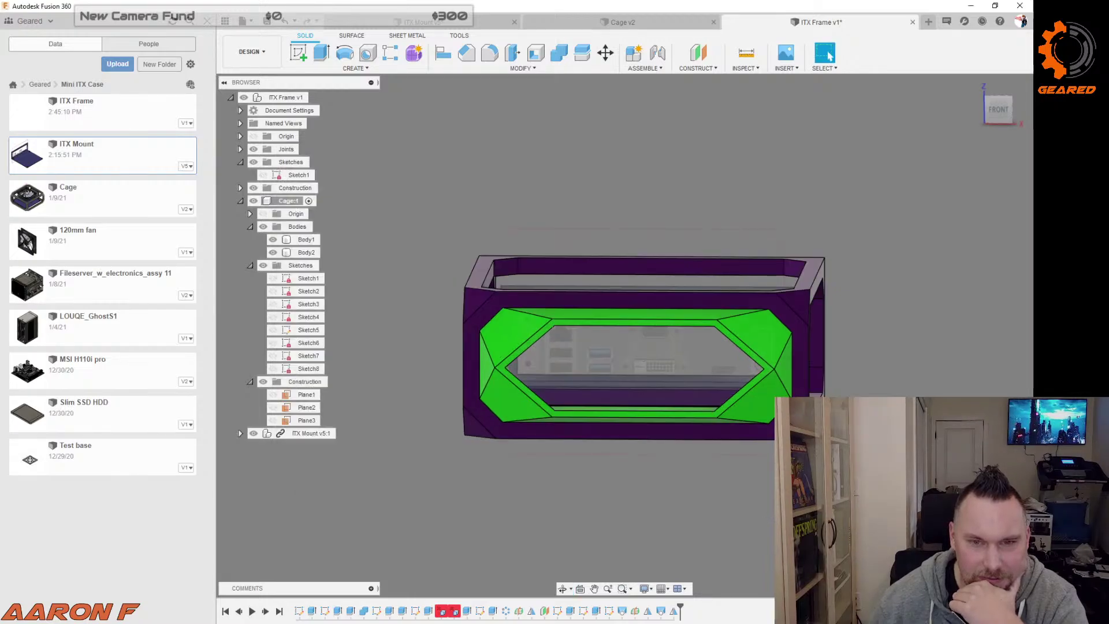
middle_click_drag(800, 536, 752, 530, "shift")
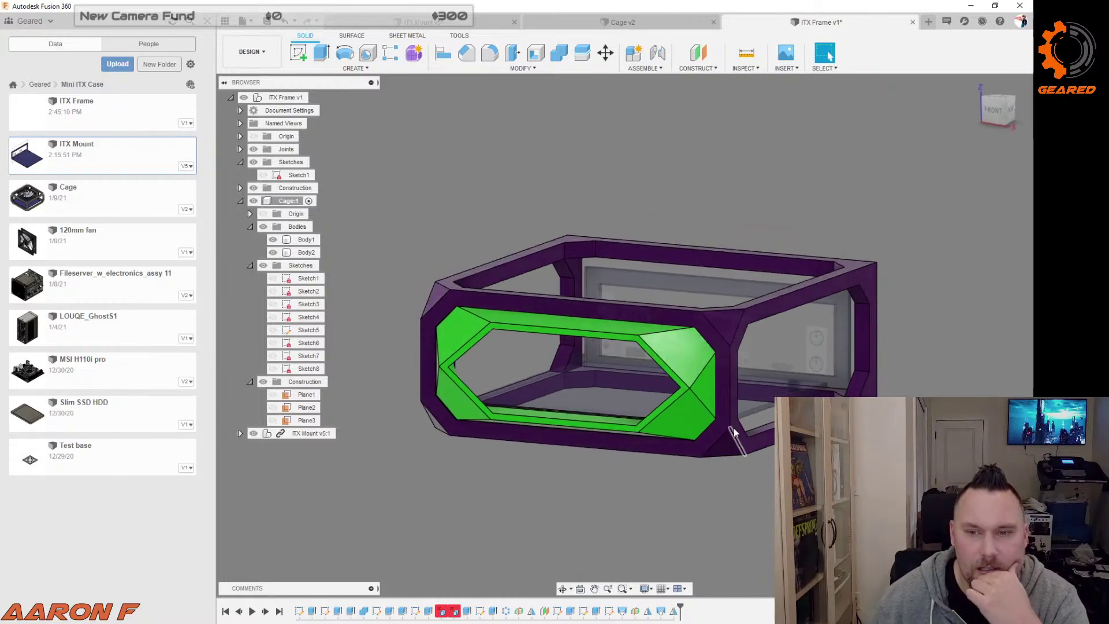
Step: Examine the coloured case from the front, side and rear, checking the surround's fit and its lower corner facets
middle_click_drag(688, 408, 728, 493, "shift")
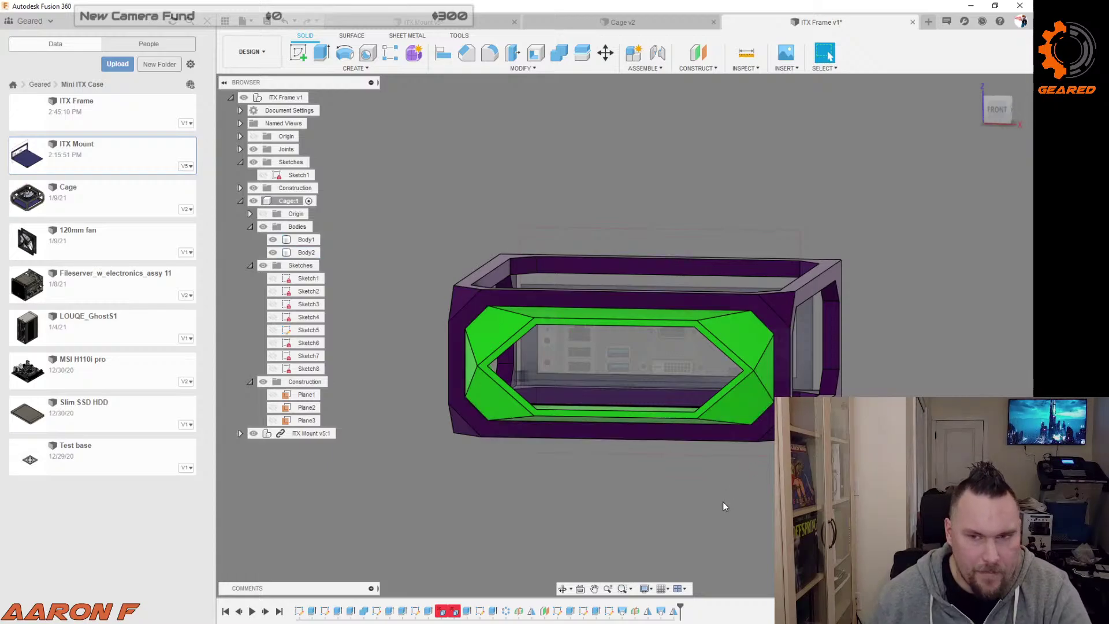
middle_click_drag(672, 489, 636, 495, "shift")
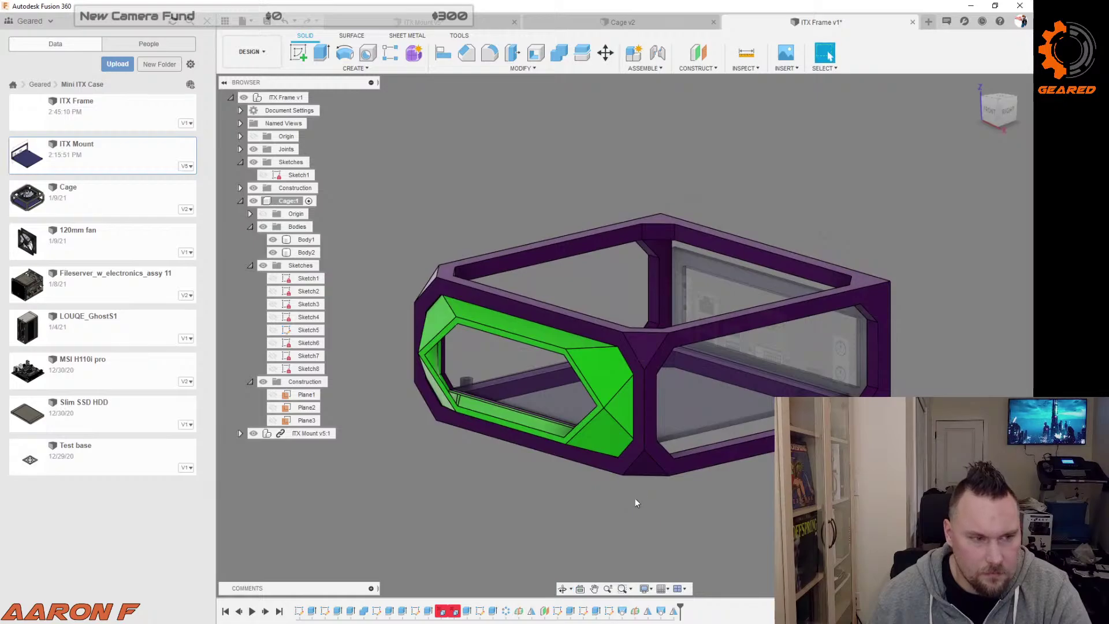
middle_click_drag(636, 502, 557, 497, "shift")
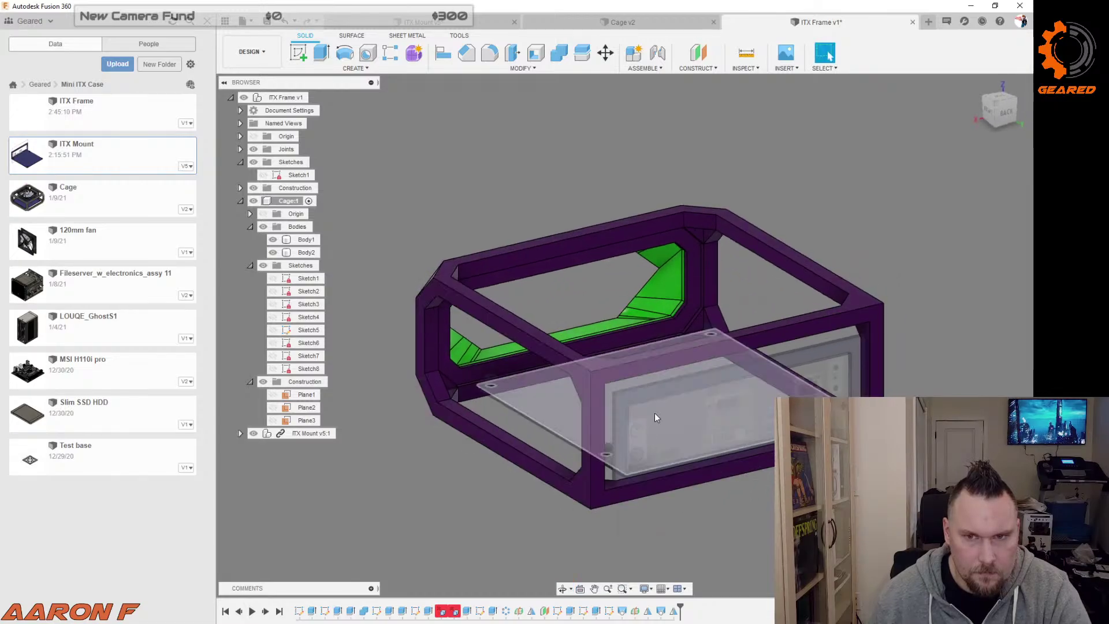
scroll(654, 411, "up", 3)
scroll(615, 422, "down", 5)
middle_click_drag(572, 421, 647, 458, "shift")
scroll(636, 460, "up", 5)
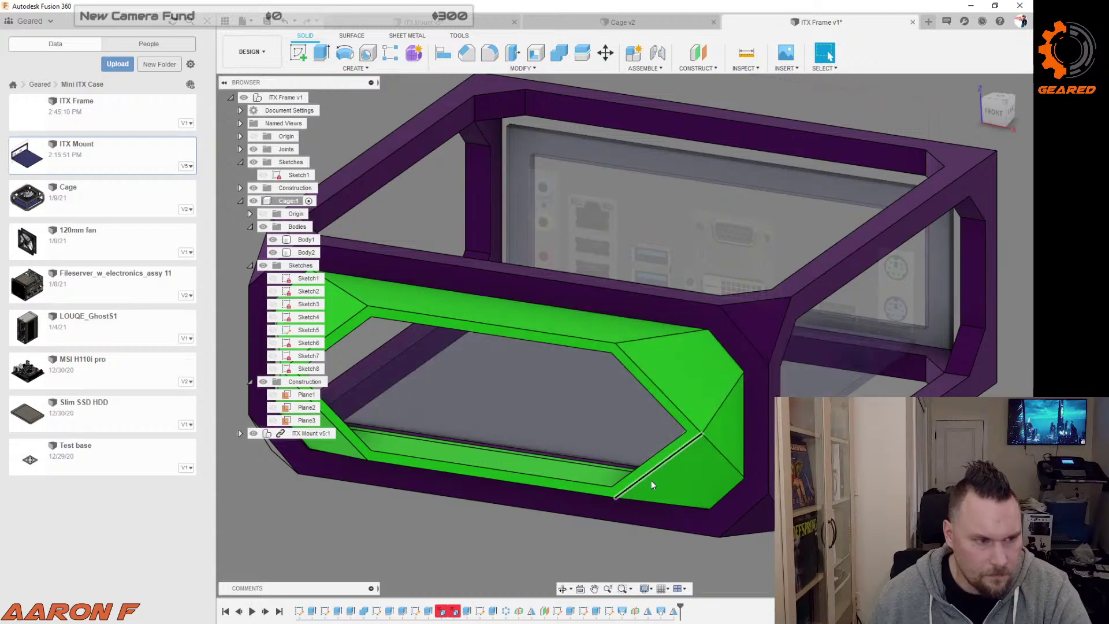
Step: Select the surround's front hexagonal ring face and examine it within the whole front view
left_click(659, 460)
right_click(657, 458)
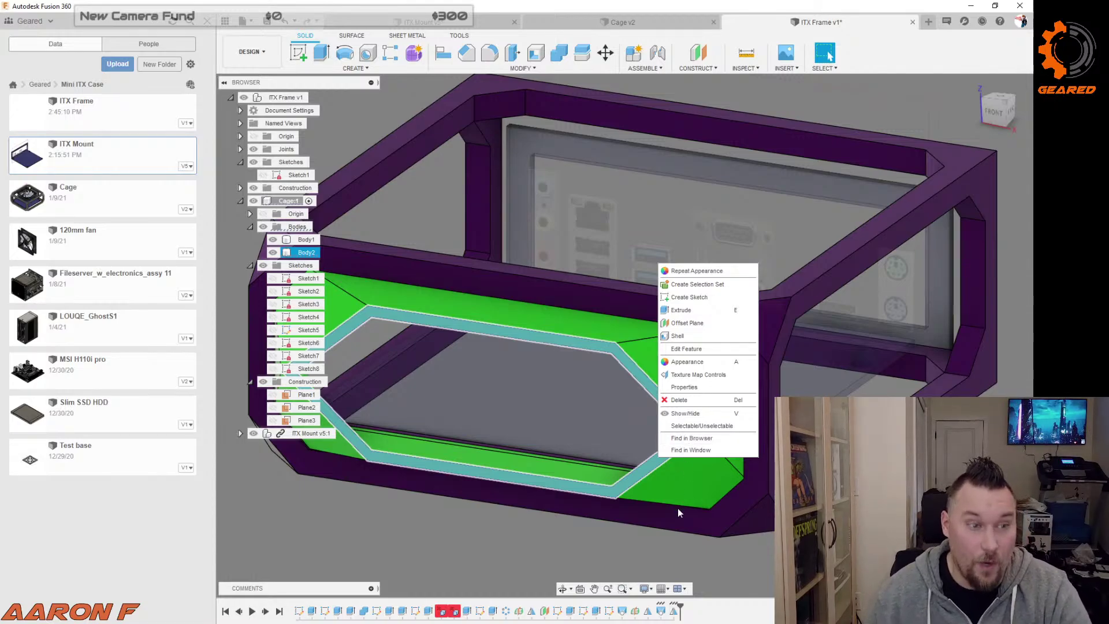
left_click(584, 546)
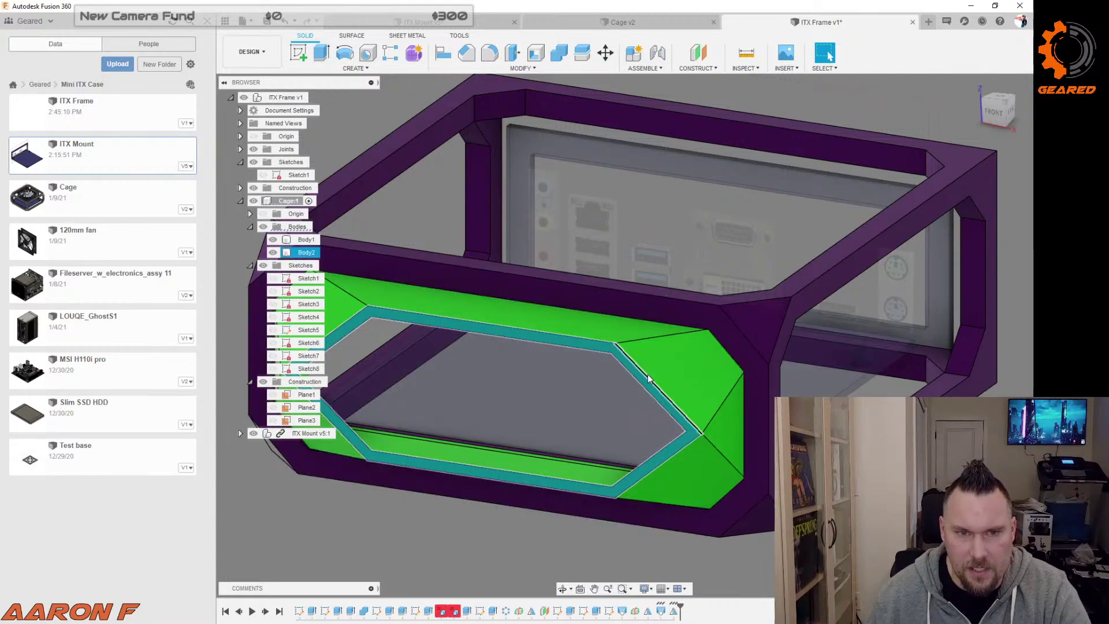
middle_click_drag(834, 454, 858, 436, "shift")
scroll(858, 436, "down", 3)
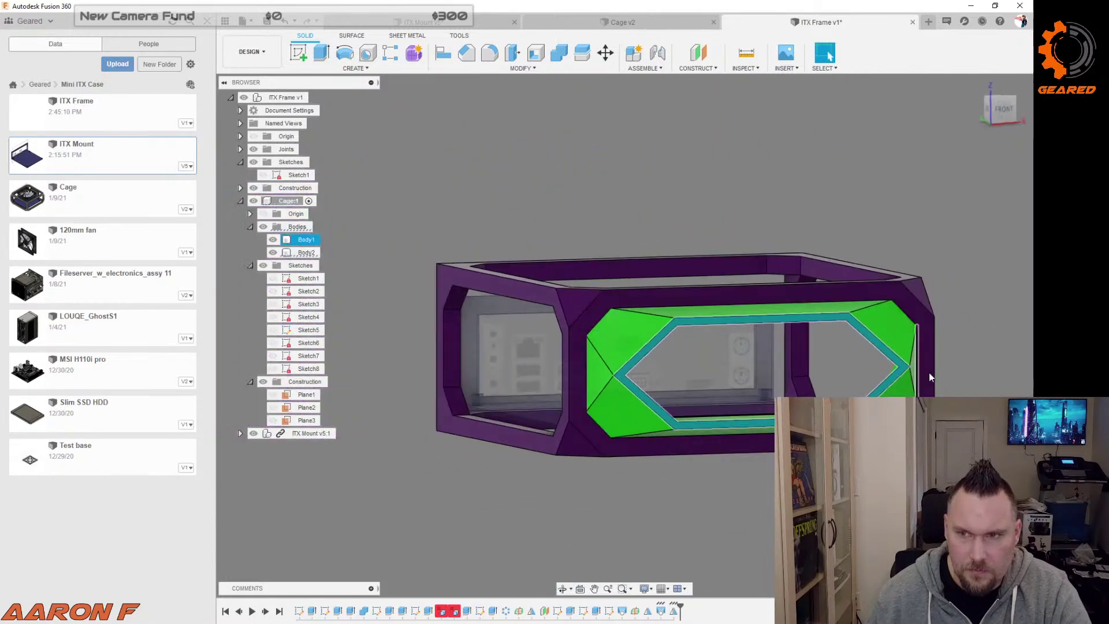
scroll(928, 374, "up", 5)
key("e")
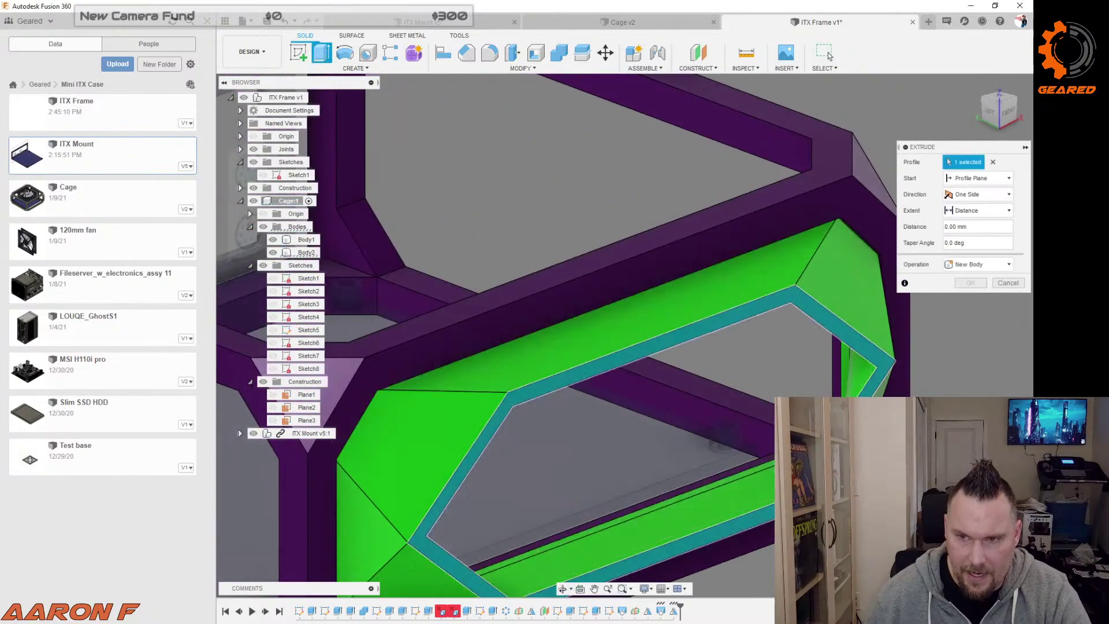
type("-5")
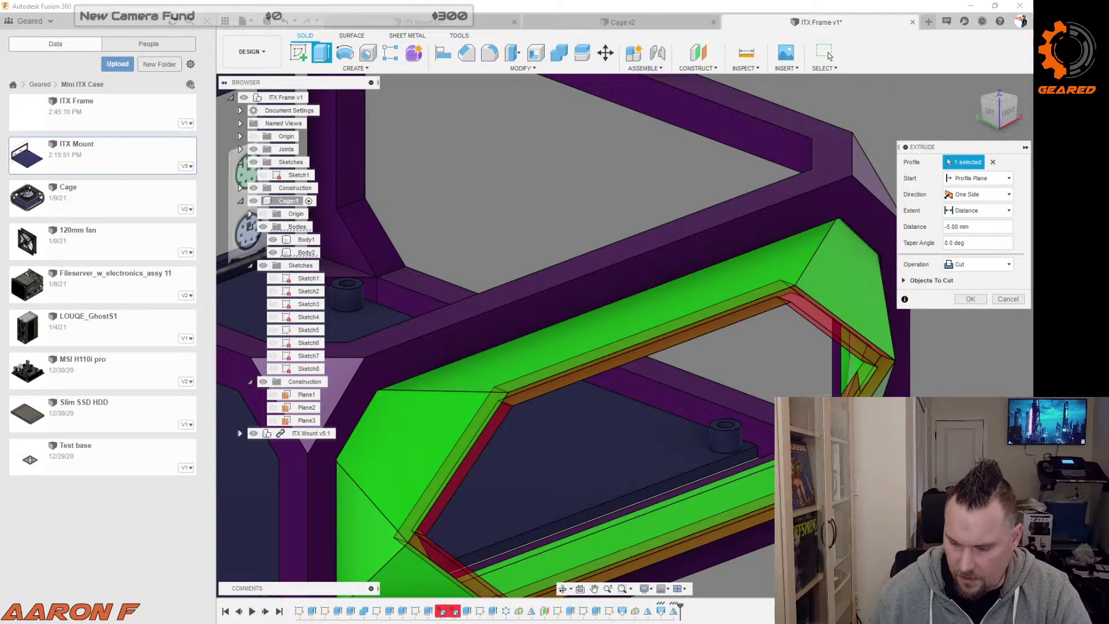
type("3")
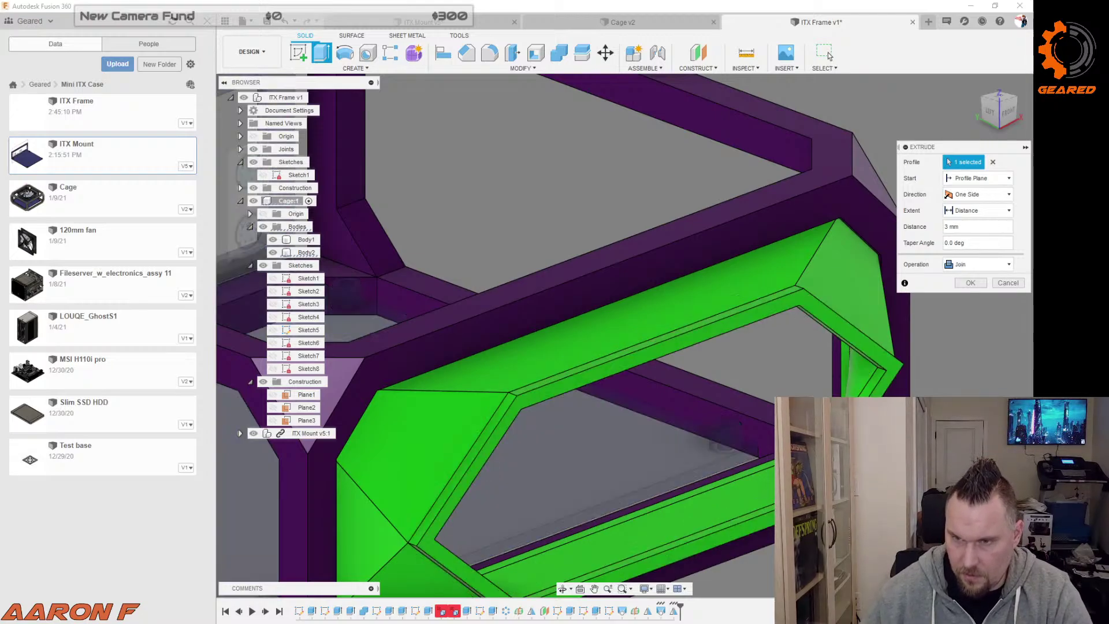
type("-3")
left_click(981, 264)
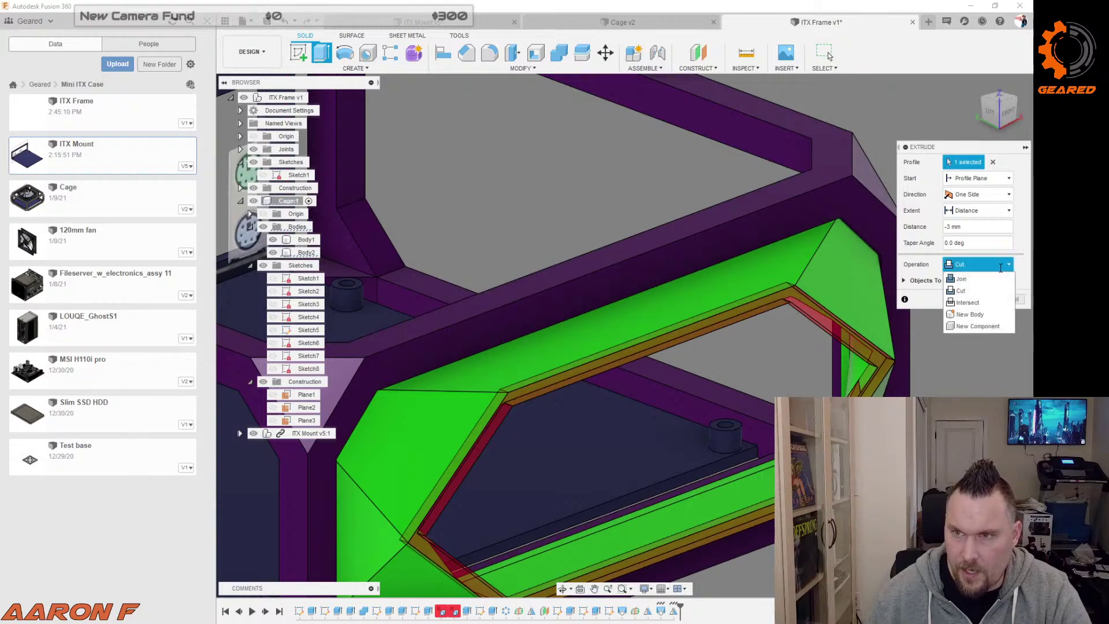
left_click(971, 276)
middle_click_drag(963, 378, 1009, 346, "shift")
scroll(722, 386, "down", 4)
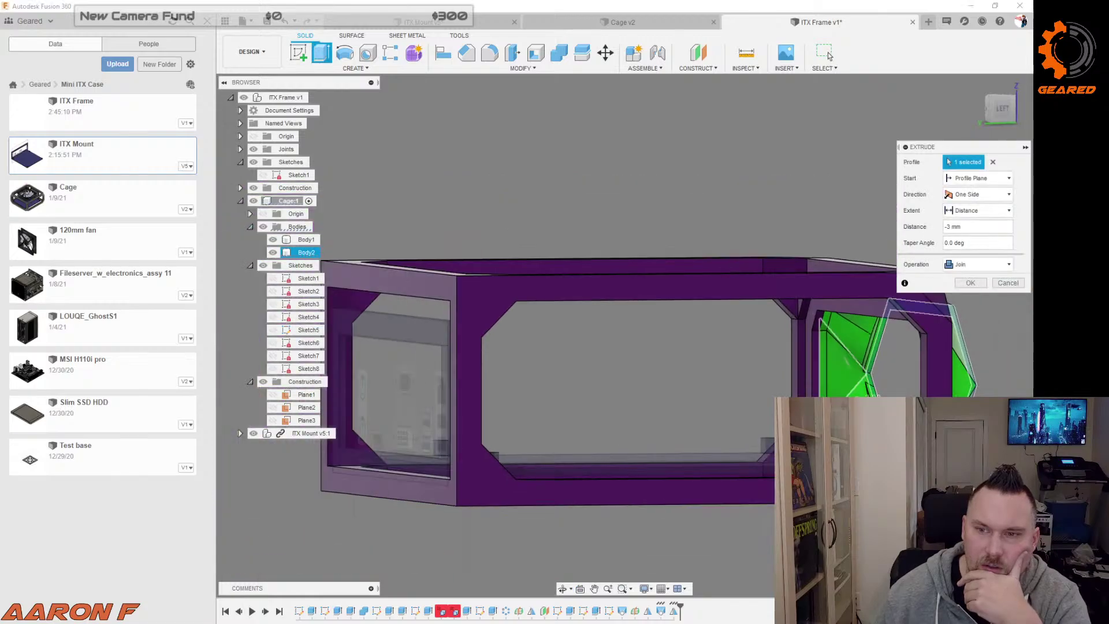
middle_click_drag(491, 384, 905, 353, "shift")
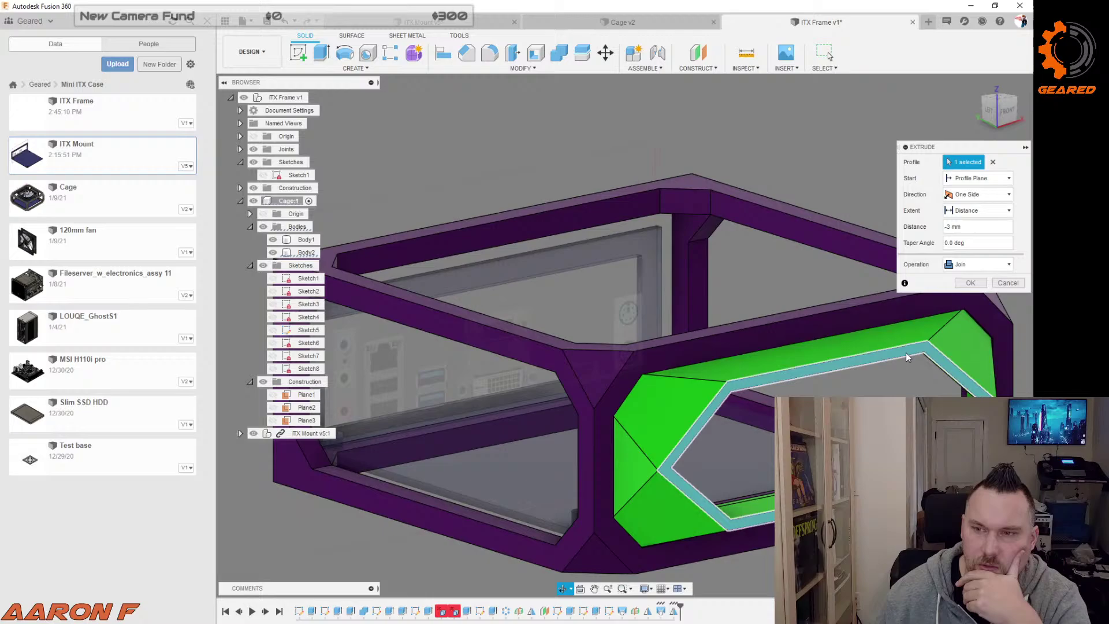
left_click(1008, 283)
Step: Examine the case front from several angles, hiding the surround Body2 to inspect the frame's front opening on its own
middle_click_drag(774, 355, 843, 406, "shift")
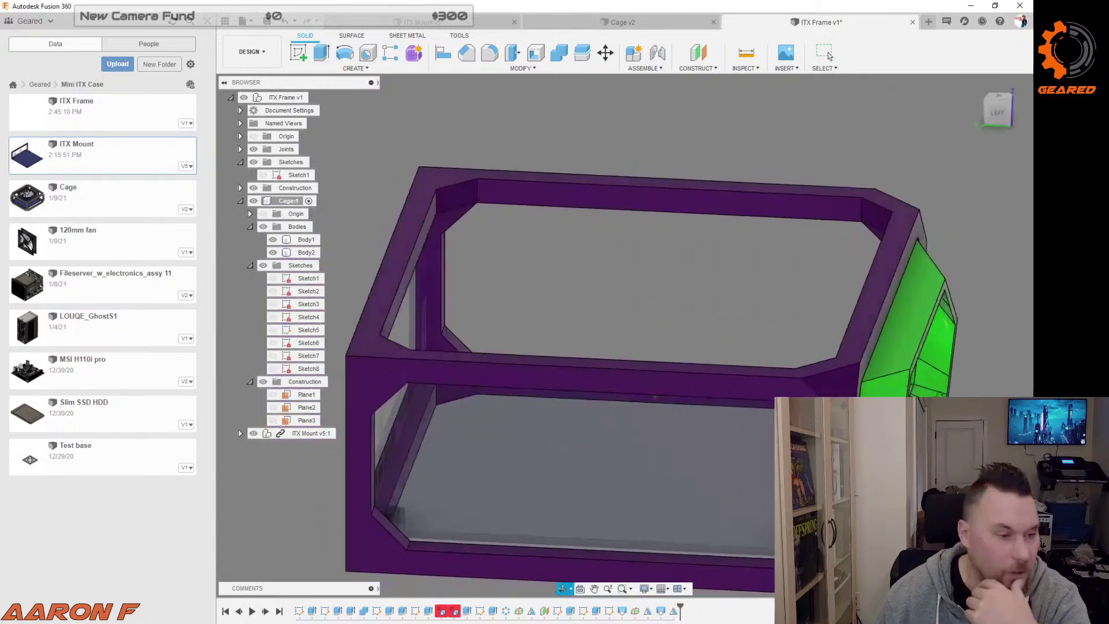
middle_click_drag(940, 395, 845, 387, "shift")
left_click(820, 387)
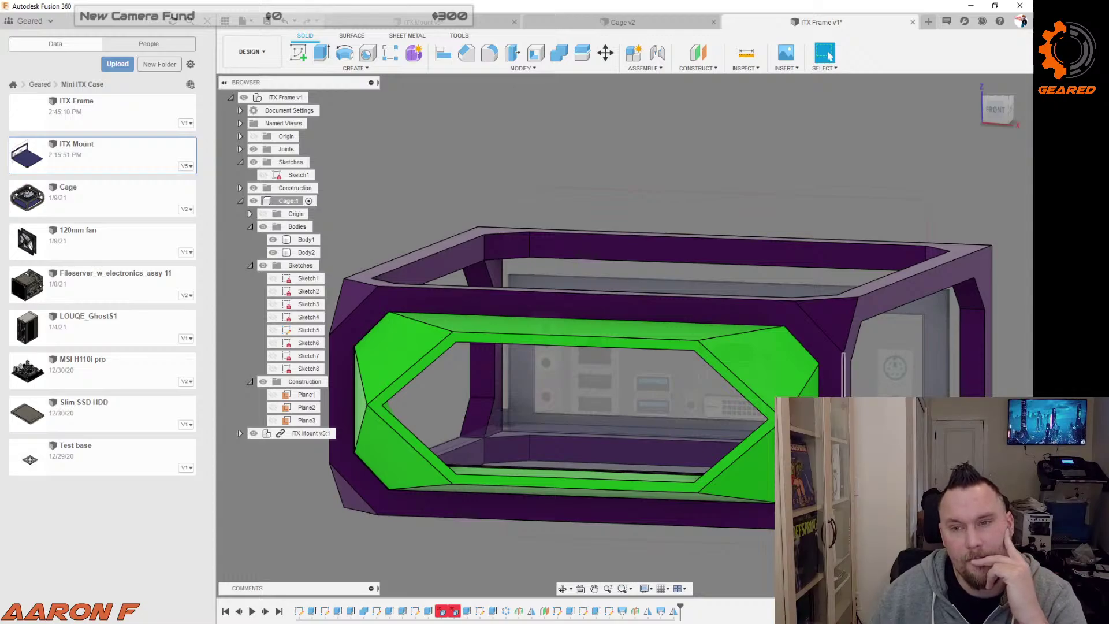
middle_click_drag(428, 271, 429, 353, "shift")
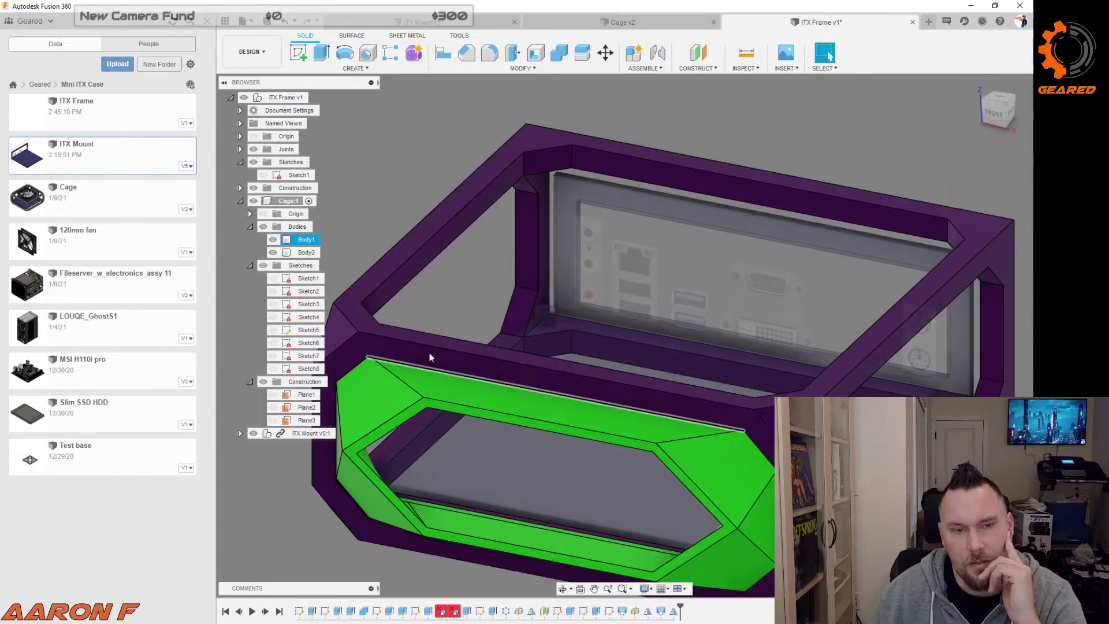
left_click(272, 252)
scroll(461, 339, "down", 3)
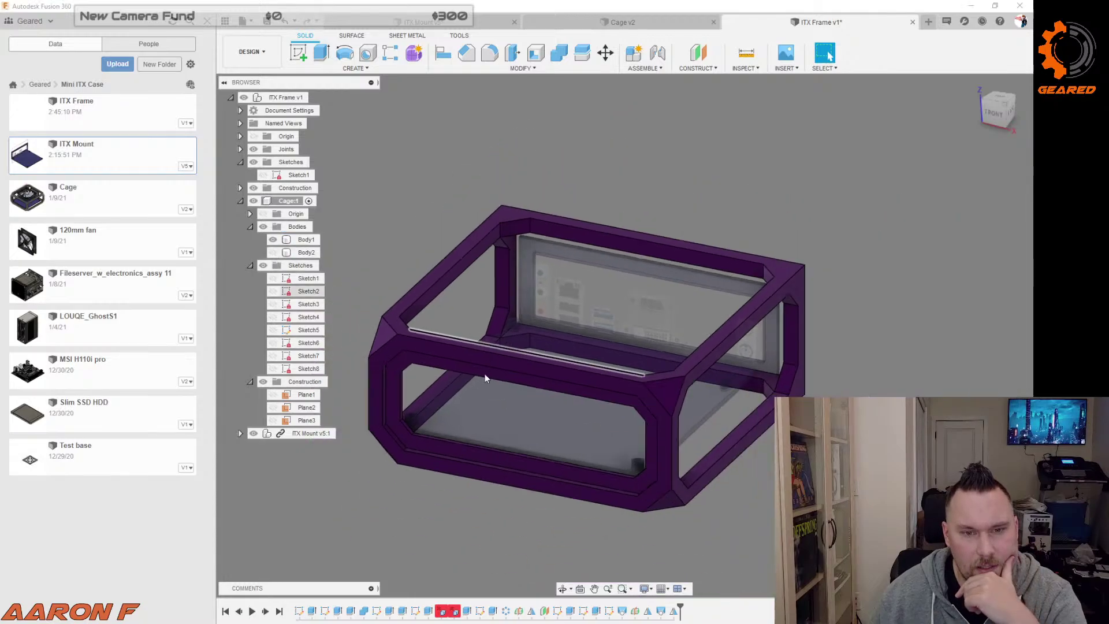
middle_click_drag(484, 373, 691, 417, "shift")
scroll(762, 462, "up", 5)
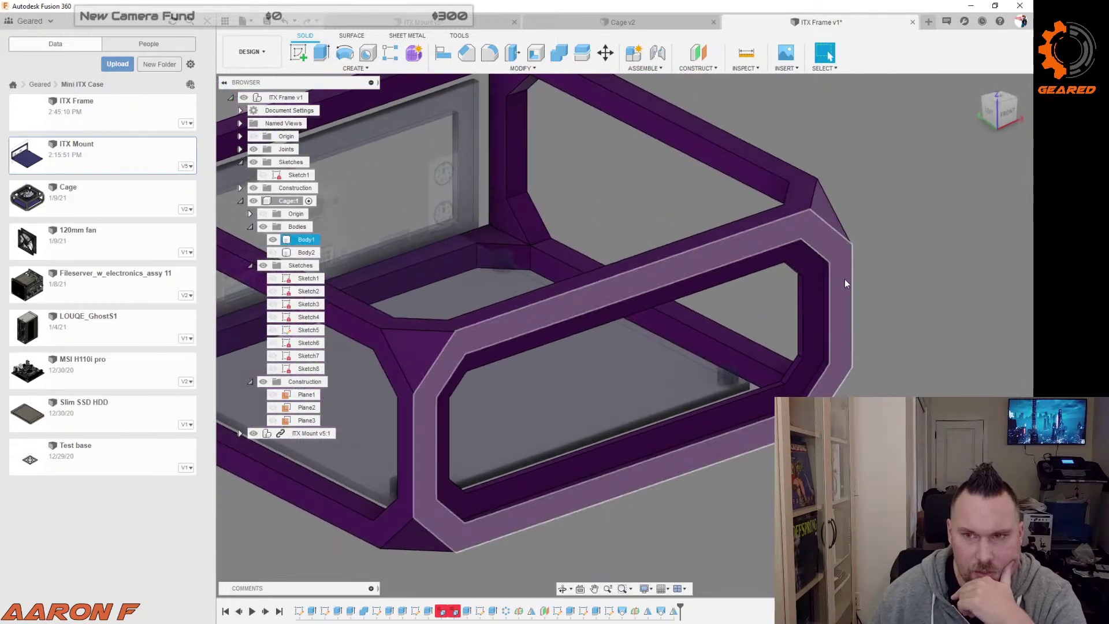
middle_click_drag(788, 335, 779, 357, "shift")
scroll(747, 388, "down", 4)
scroll(773, 315, "up", 2)
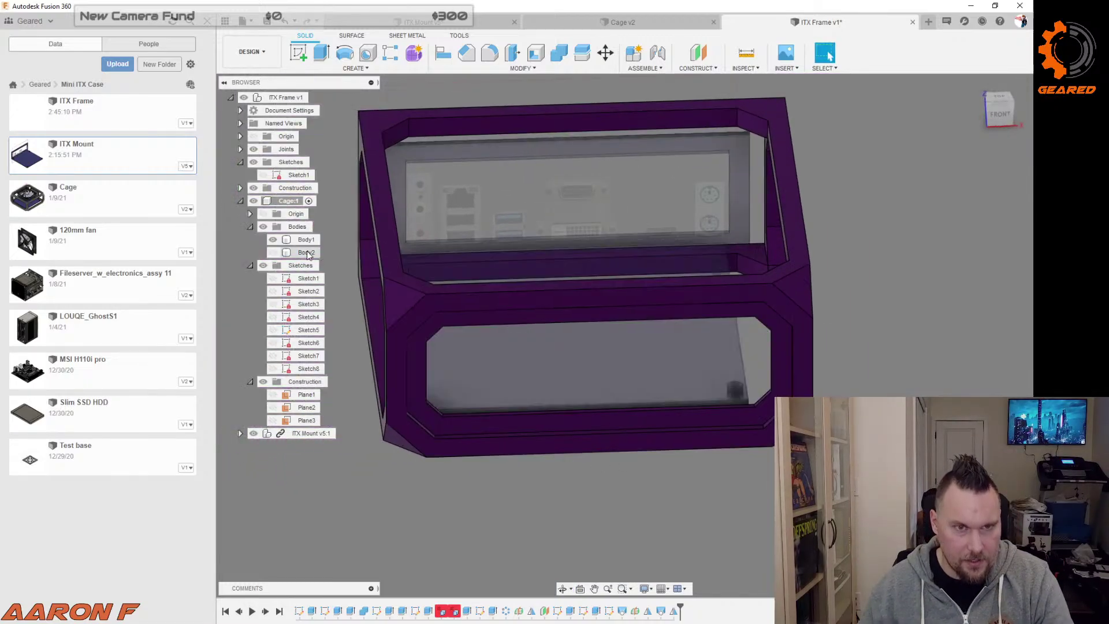
Step: Show the surround Body2 again and check where Plane2 and Sketch6 from the design history lie on the case front
left_click(275, 254)
left_click(273, 253)
middle_click_drag(781, 289, 754, 316, "shift")
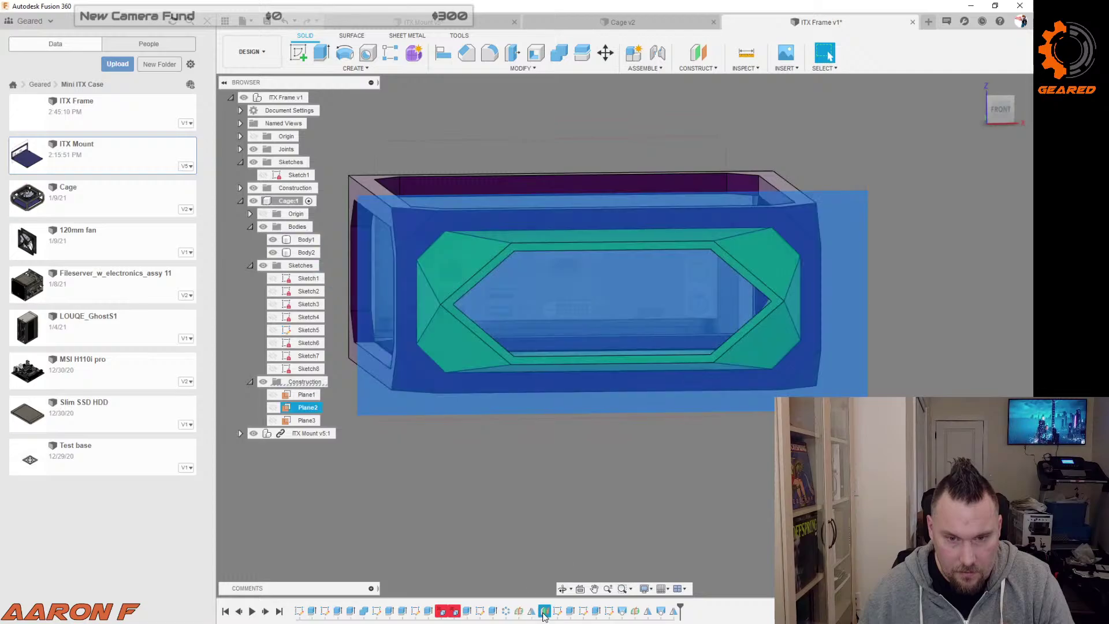
left_click(544, 616)
middle_click_drag(754, 448, 653, 560, "shift")
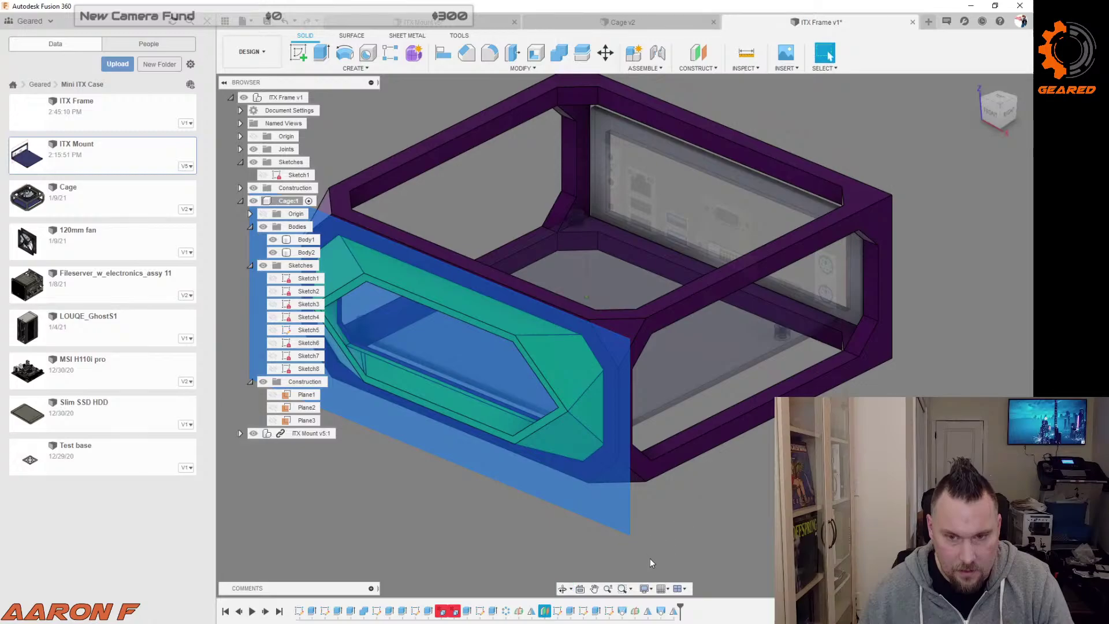
left_click(560, 612)
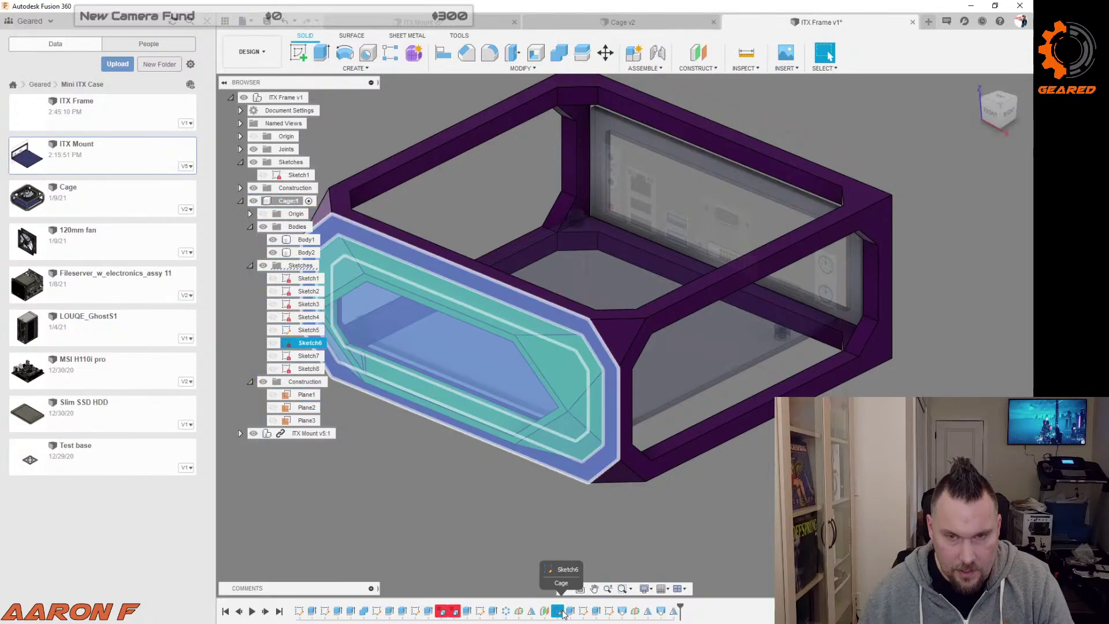
left_click(706, 525)
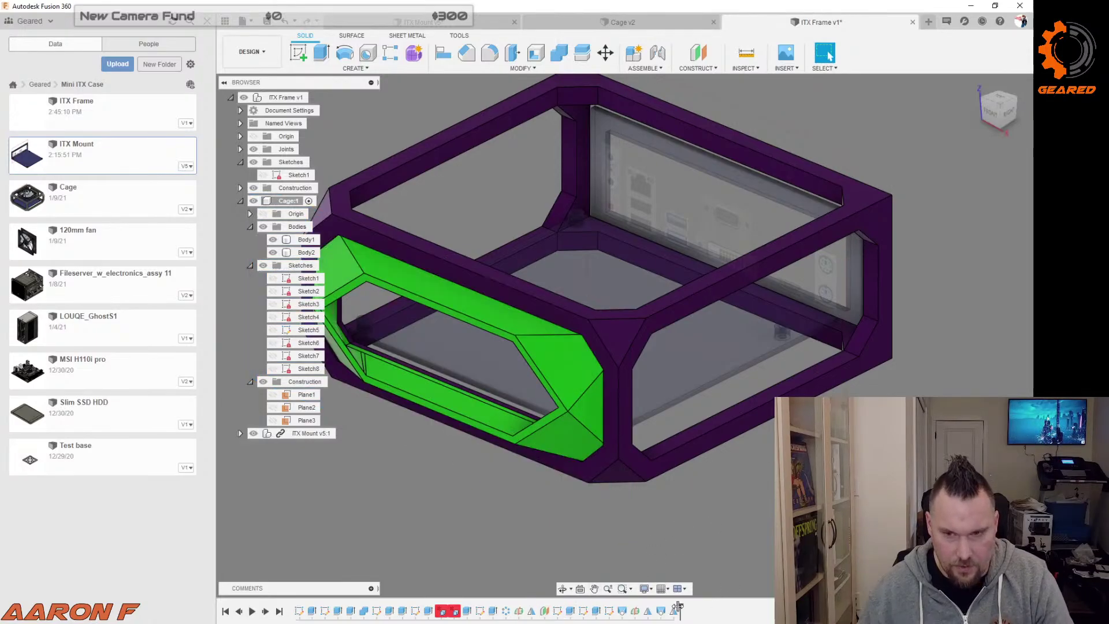
Step: Roll the design history back to just after the front ring extrusion Extrude9 and examine that ring on the frame
left_click_drag(679, 606, 576, 609)
scroll(659, 545, "down", 3)
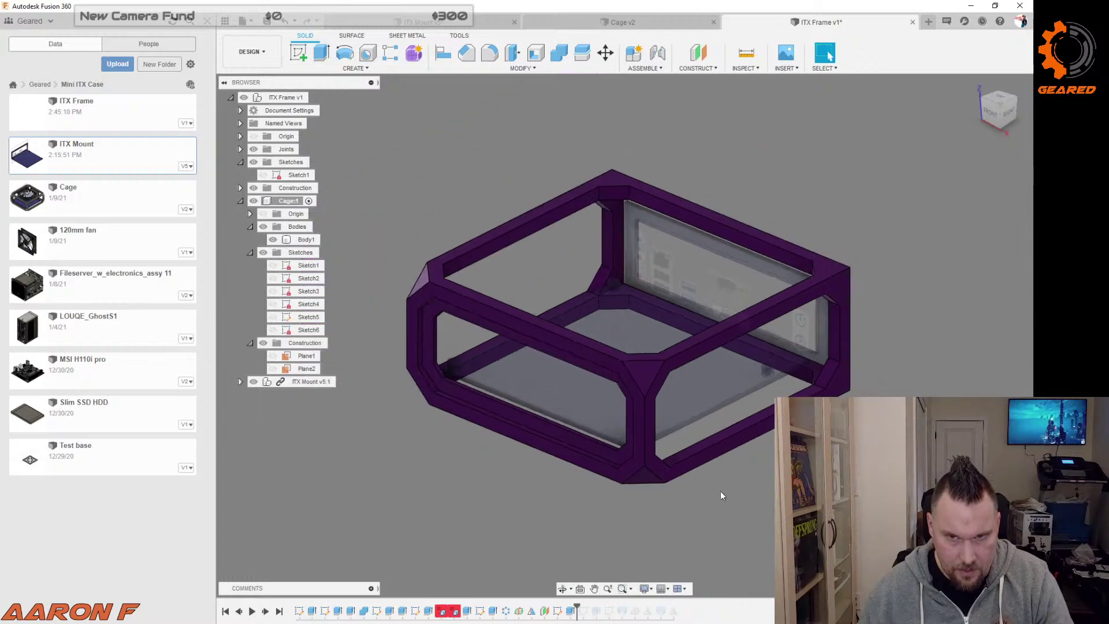
scroll(593, 576, "down", 5)
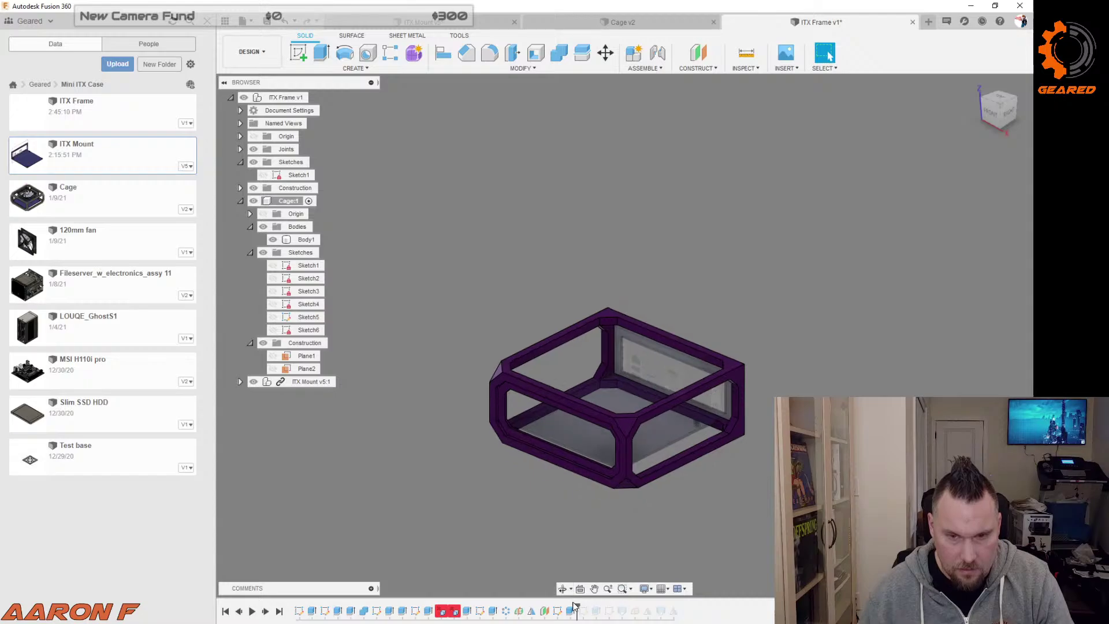
scroll(642, 420, "up", 5)
scroll(616, 518, "up", 3)
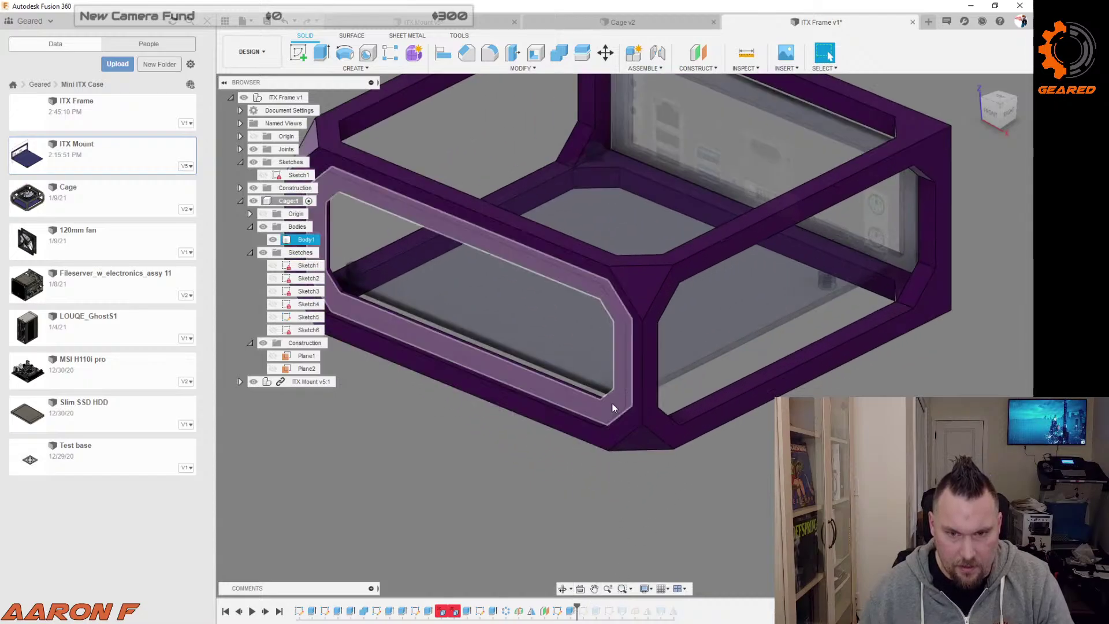
left_click(570, 611)
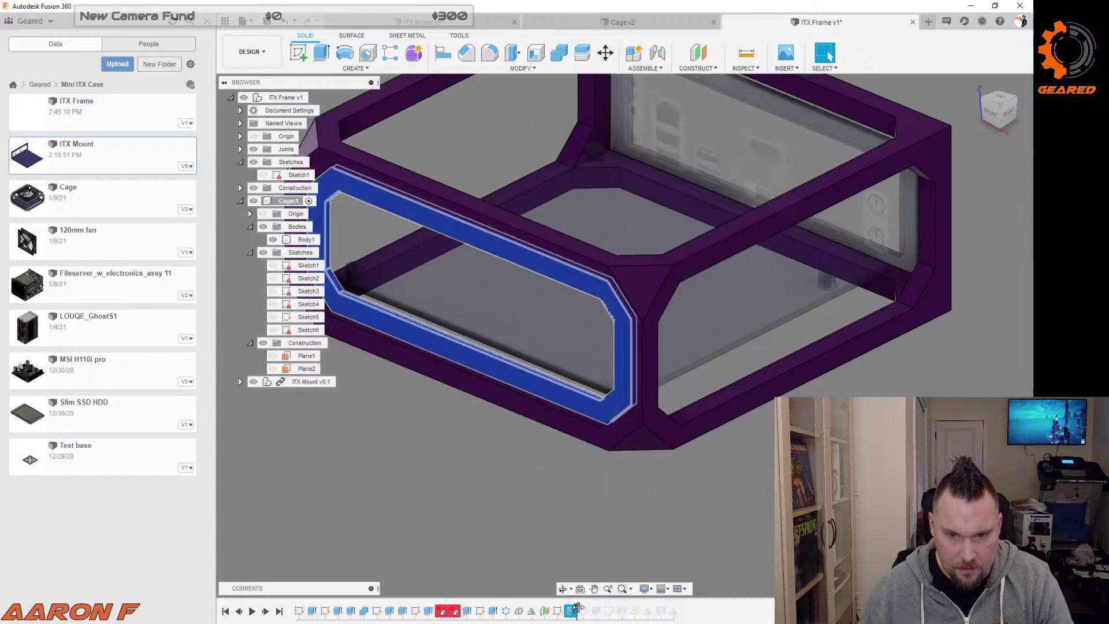
right_click(571, 612)
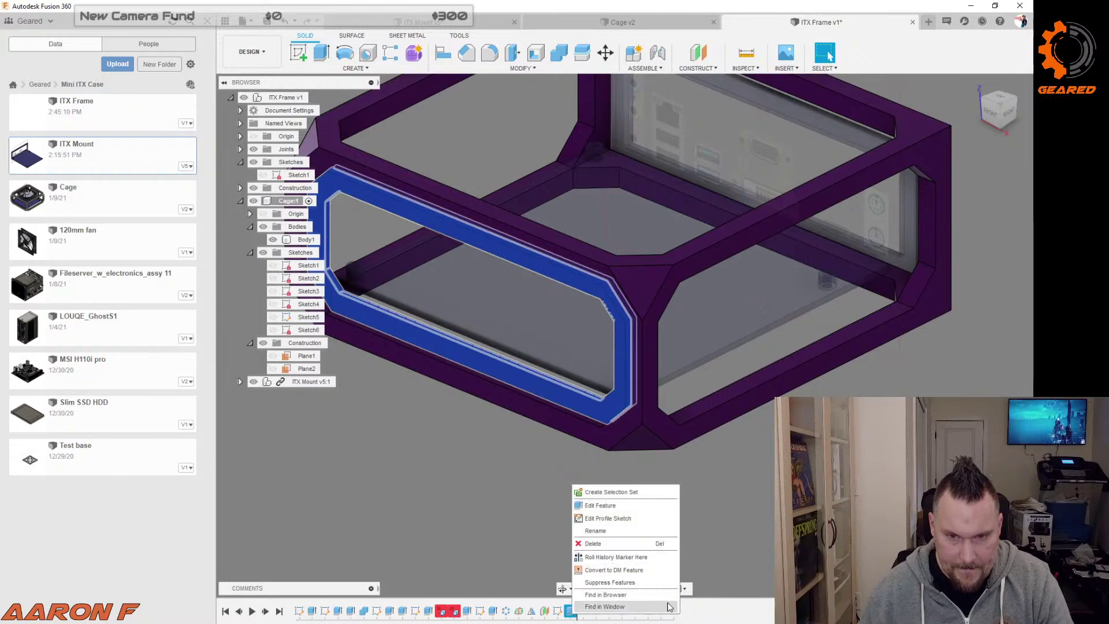
left_click(692, 617)
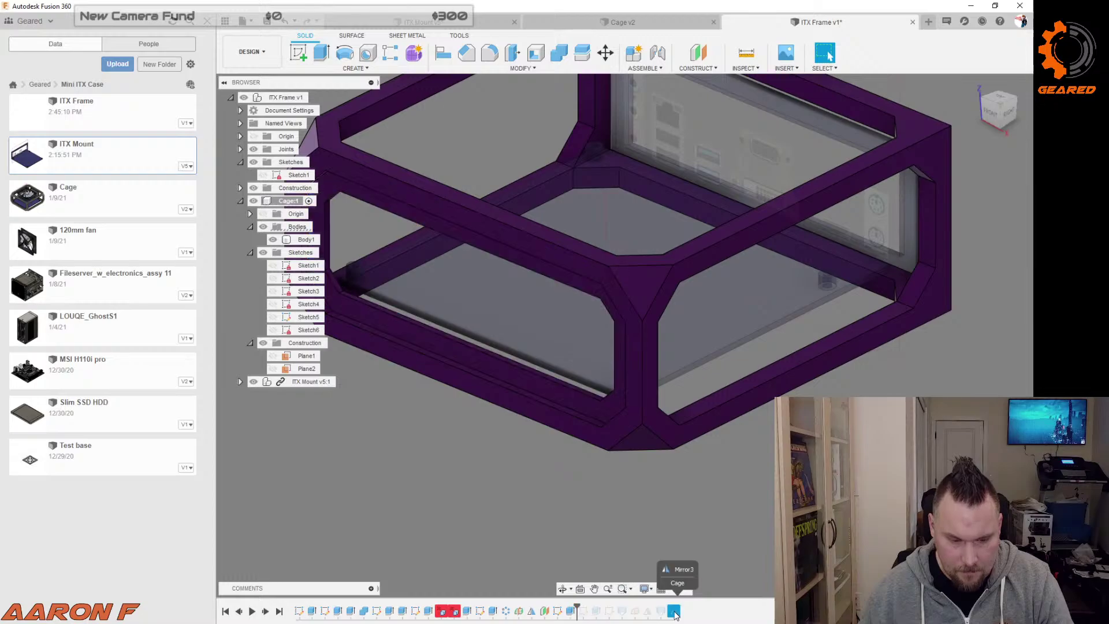
Step: Roll the history forward to include Sketch7 and delete all the features that follow it, including the lofts and Mirror3
left_click_drag(677, 614, 579, 614)
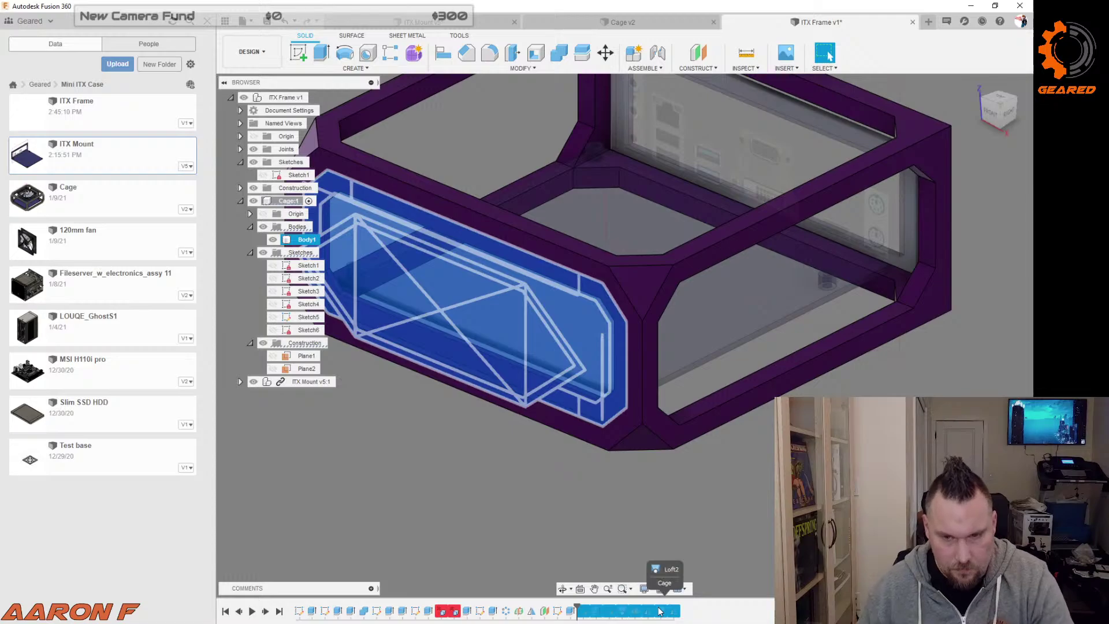
left_click(620, 616)
left_click_drag(578, 606, 590, 607)
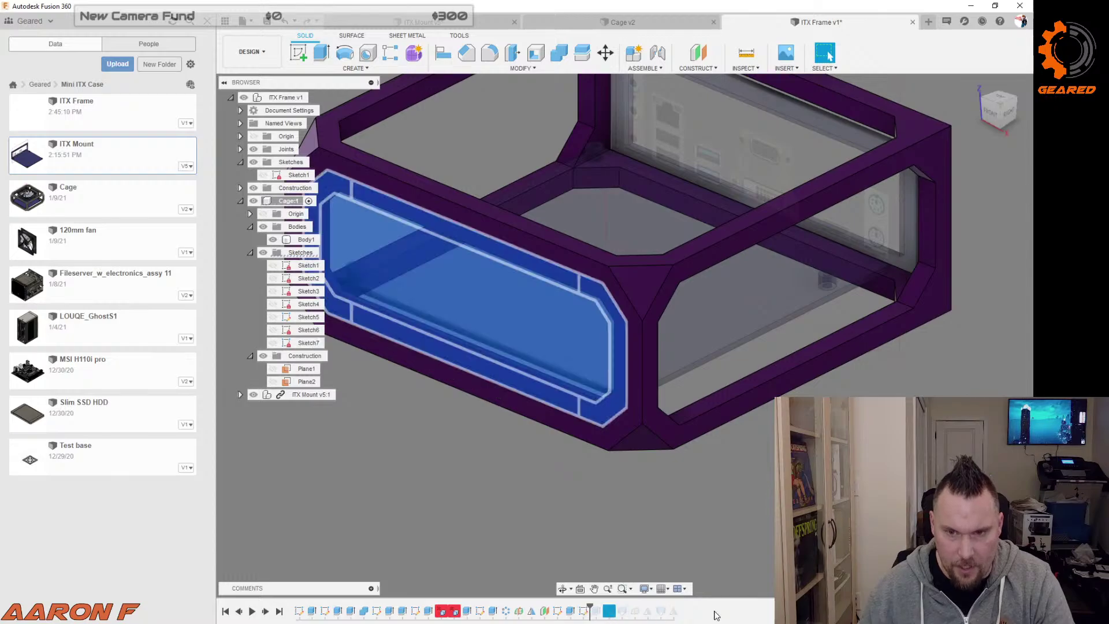
left_click_drag(674, 614, 595, 615)
key("Delete")
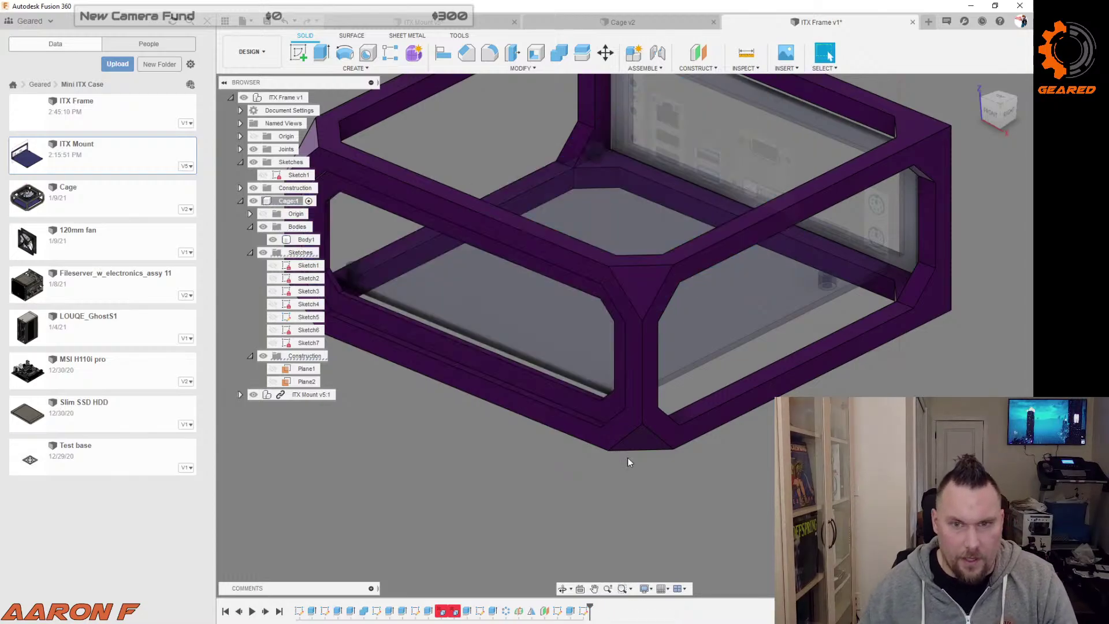
Step: Edit the front ring extrusion Extrude9 so that it starts from the profile plane instead of an offset plane
middle_click_drag(627, 457, 572, 609, "shift")
left_click(569, 614)
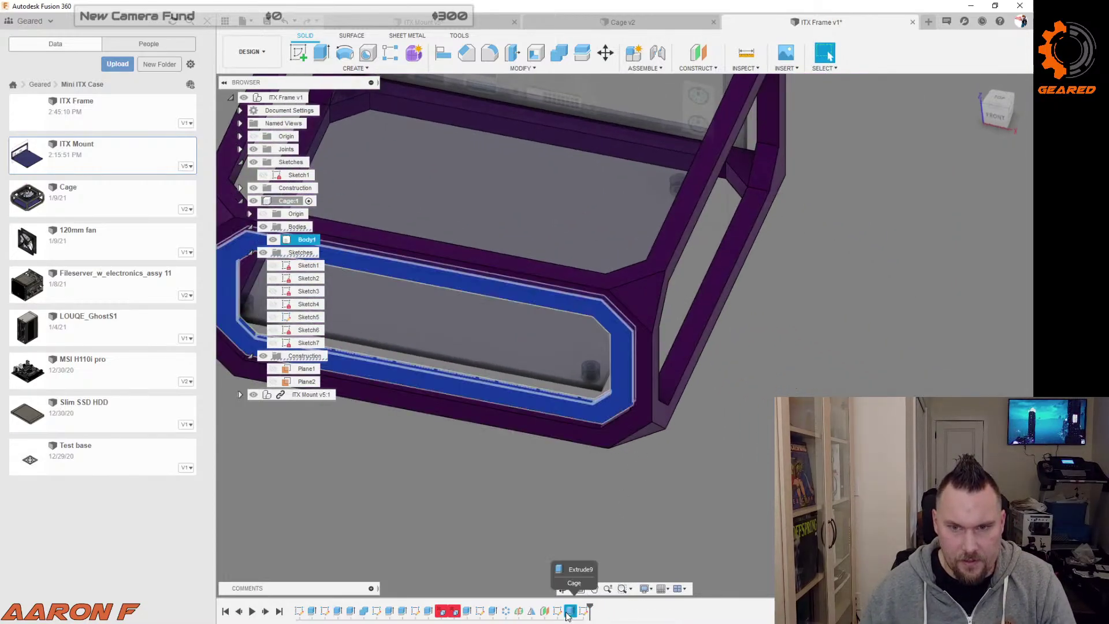
scroll(692, 435, "down", 3)
scroll(670, 441, "up", 4)
middle_click_drag(657, 447, 626, 549, "shift")
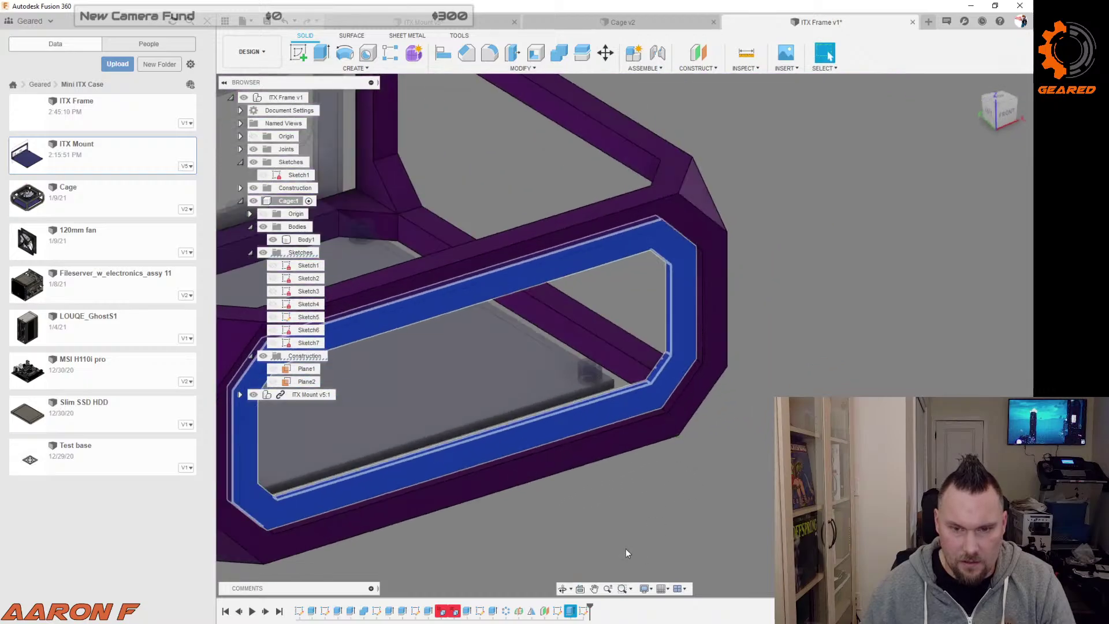
right_click(570, 614)
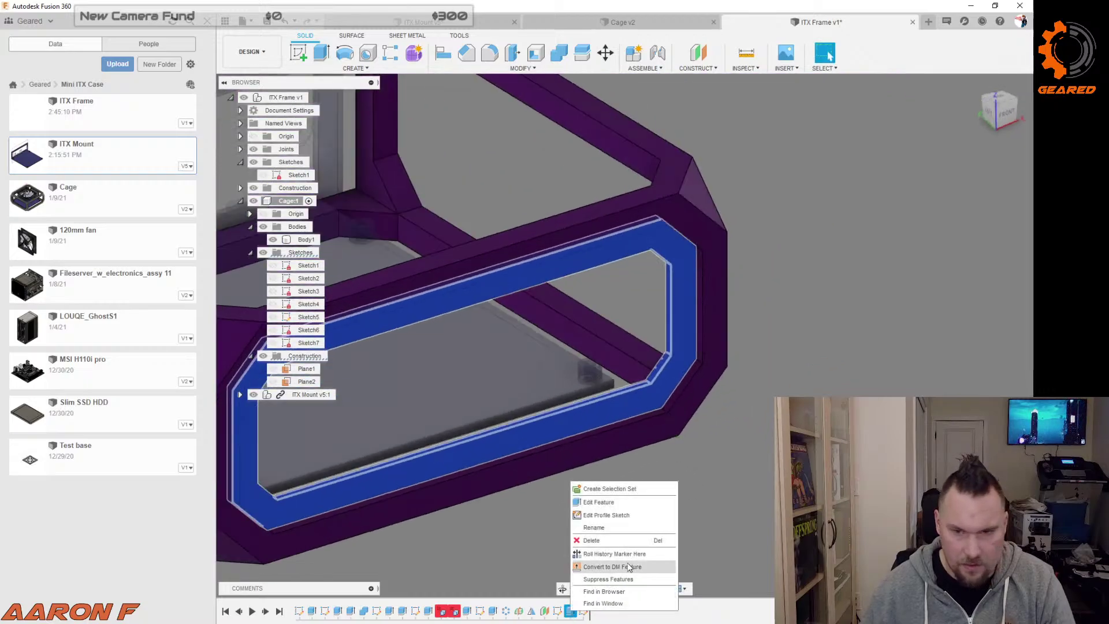
left_click(636, 502)
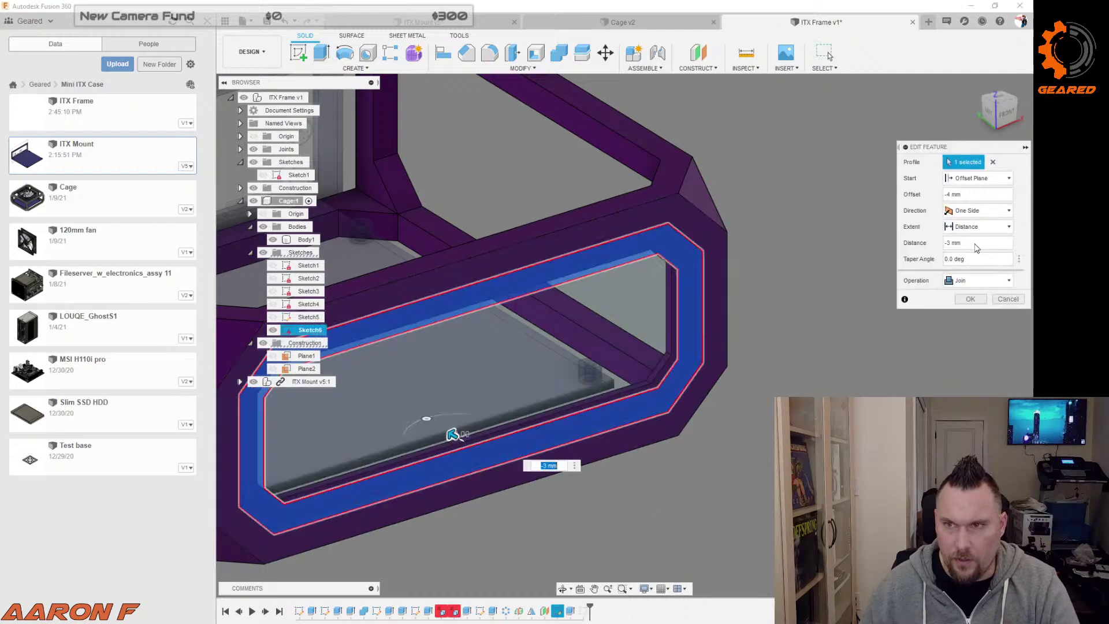
left_click(1008, 179)
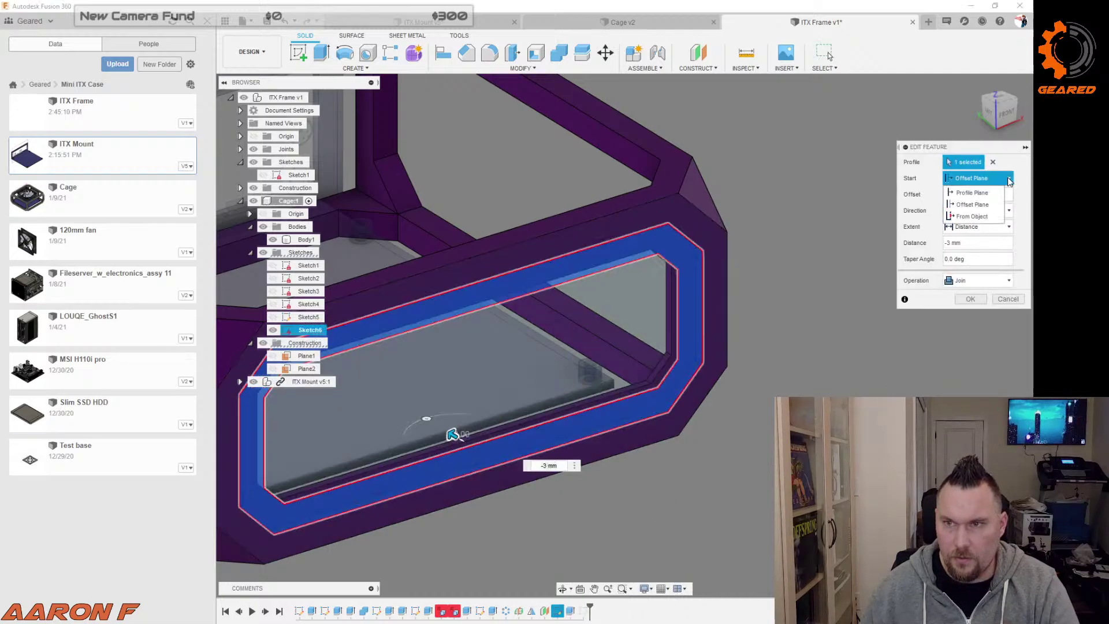
left_click(972, 192)
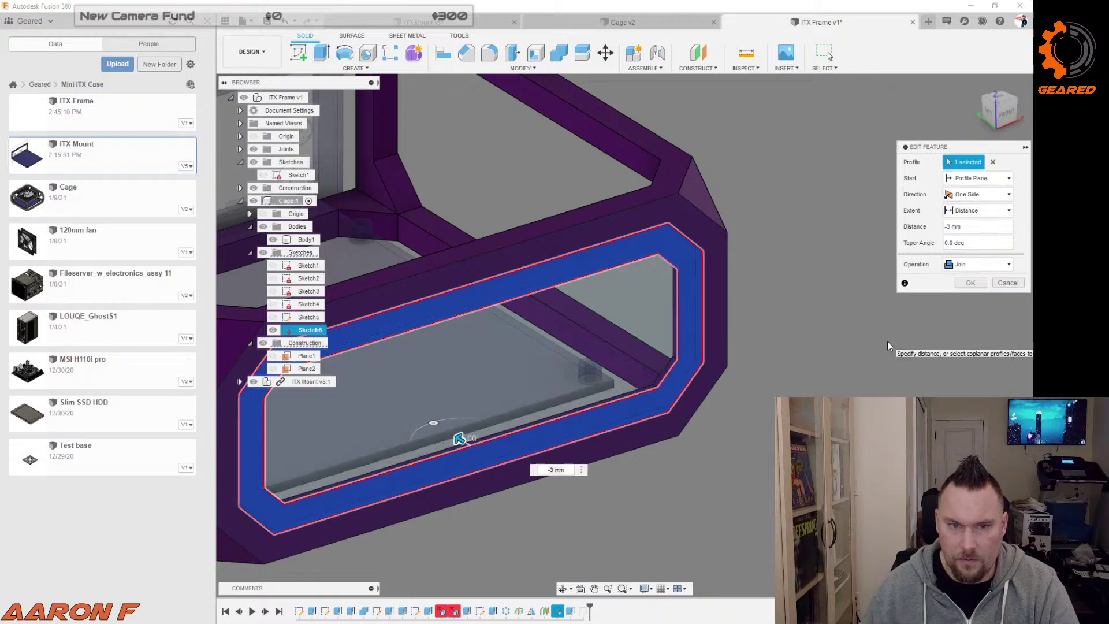
mouse_move(861, 363)
middle_mouse_down("shift")
mouse_move(825, 379)
mouse_move(696, 360)
middle_mouse_up("shift")
left_click(970, 282)
Step: Check the frame's front face, then the placement of Sketch7 and the construction planes Plane1 and Plane2
left_click(738, 379)
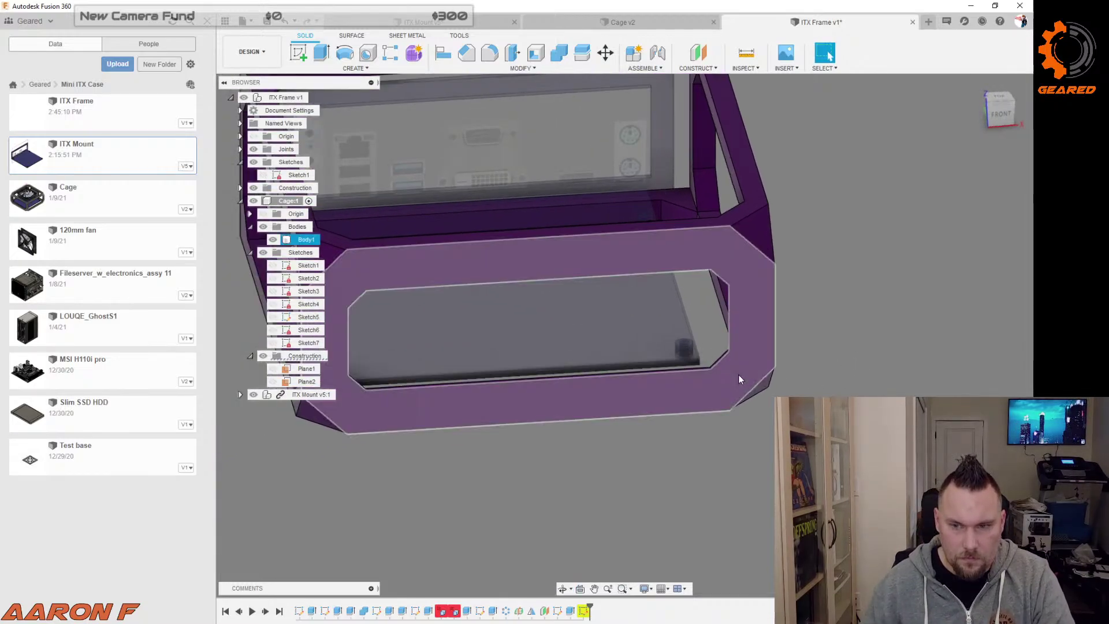
key("Escape")
left_click(584, 610)
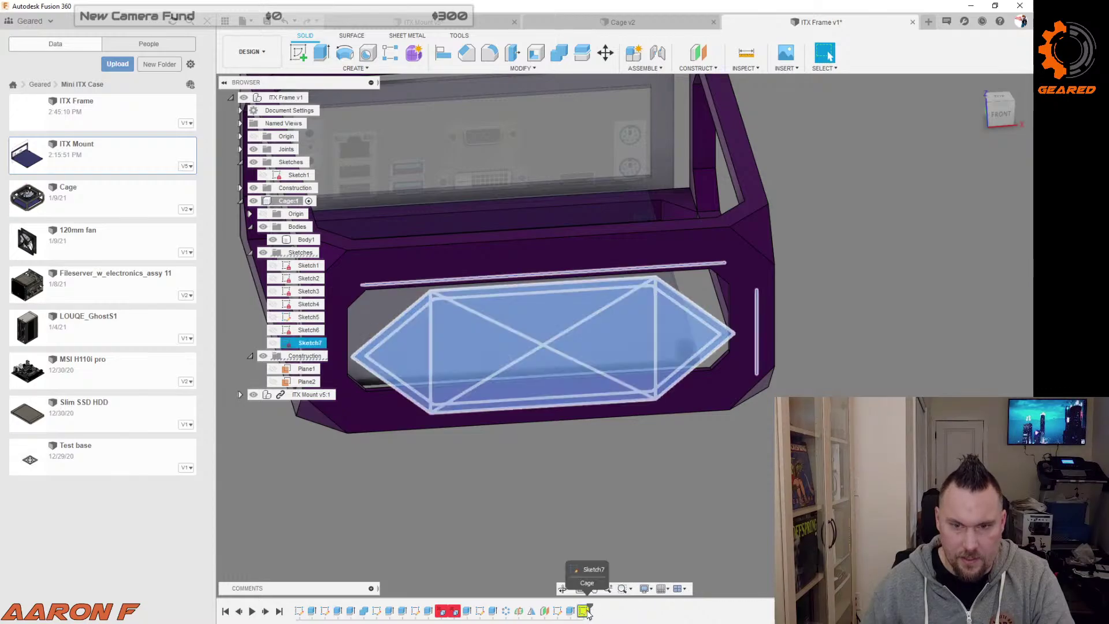
left_click(768, 492)
middle_click_drag(768, 493, 760, 500, "shift")
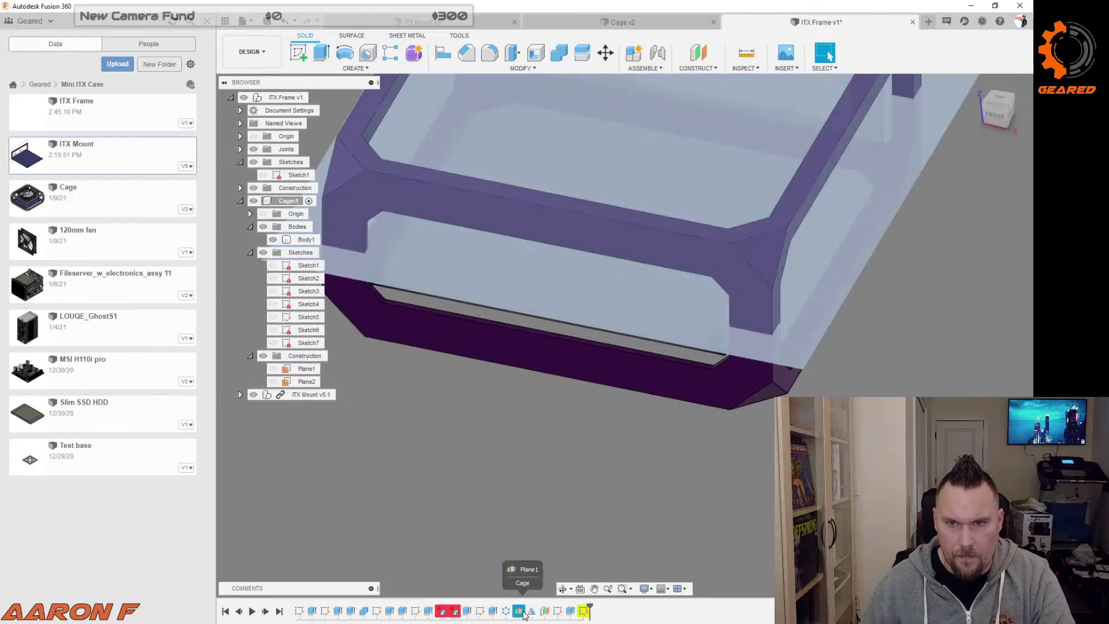
left_click(546, 612)
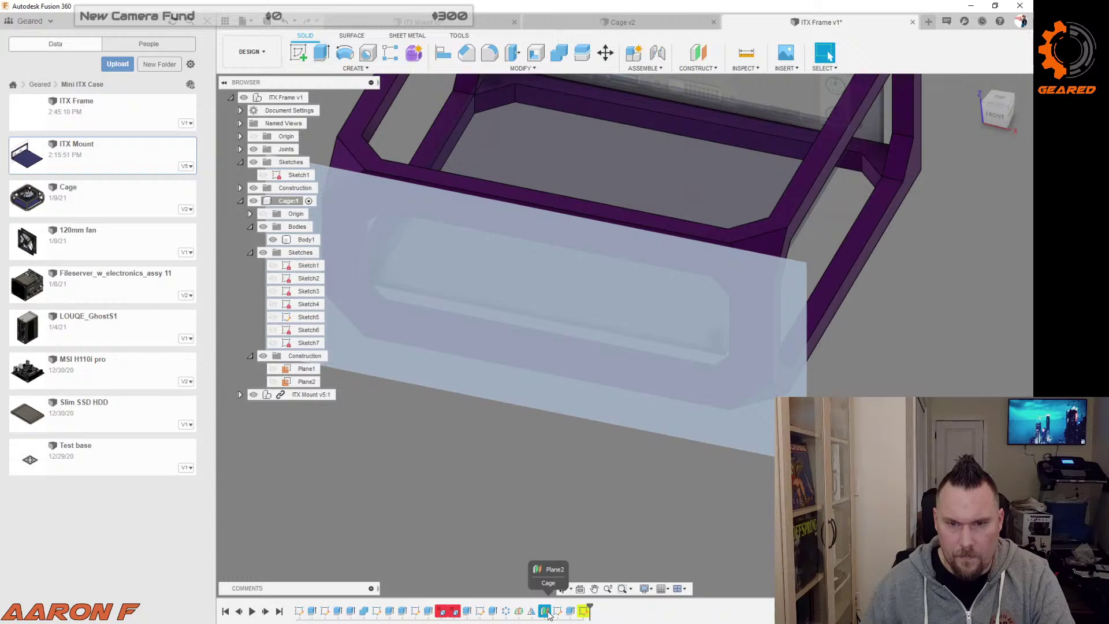
Step: Check the offset definition of Plane2 and the placement of Sketch7 relative to the front ring
right_click(549, 612)
left_click(583, 512)
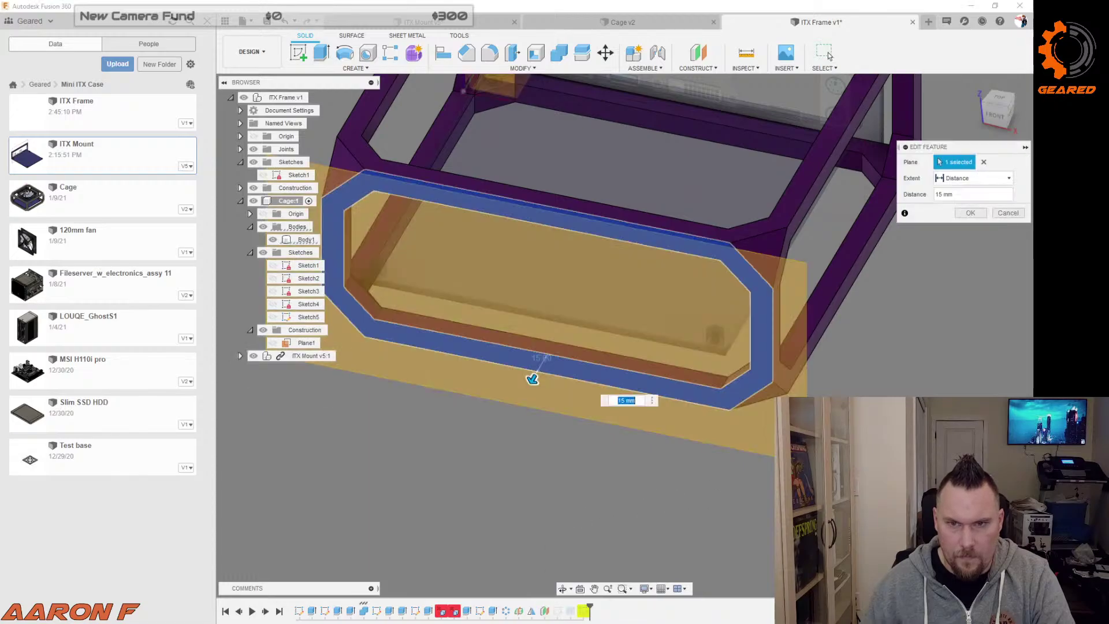
middle_click_drag(907, 514, 807, 490, "shift")
left_click(1000, 214)
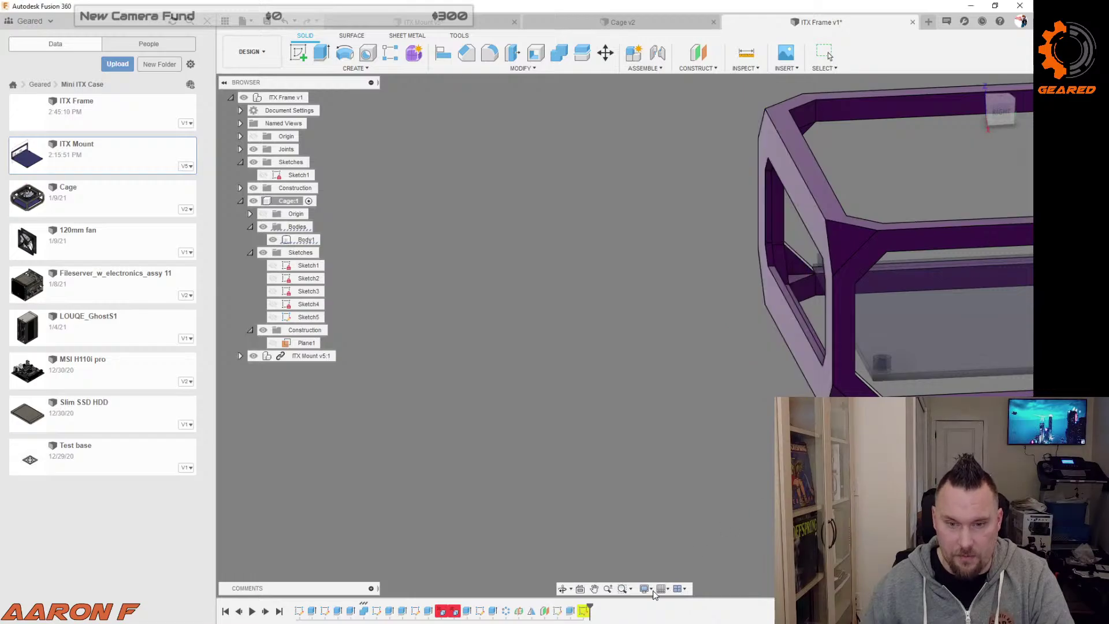
left_click(583, 612)
mouse_move(681, 497)
middle_mouse_down("shift")
mouse_move(710, 487)
mouse_move(808, 500)
middle_mouse_up("shift")
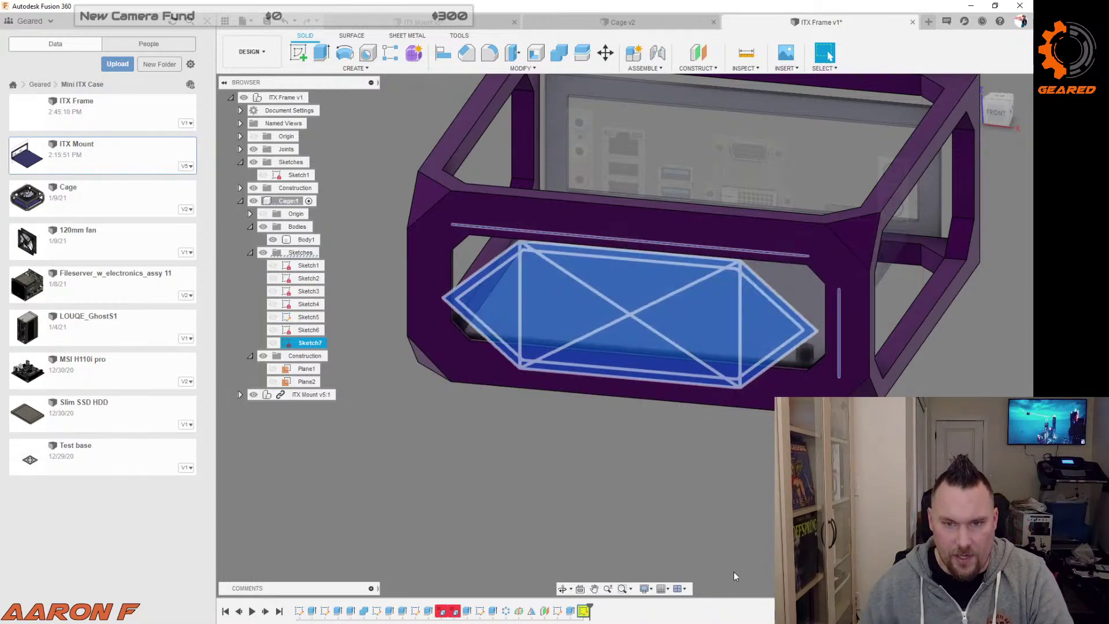
left_click(684, 515)
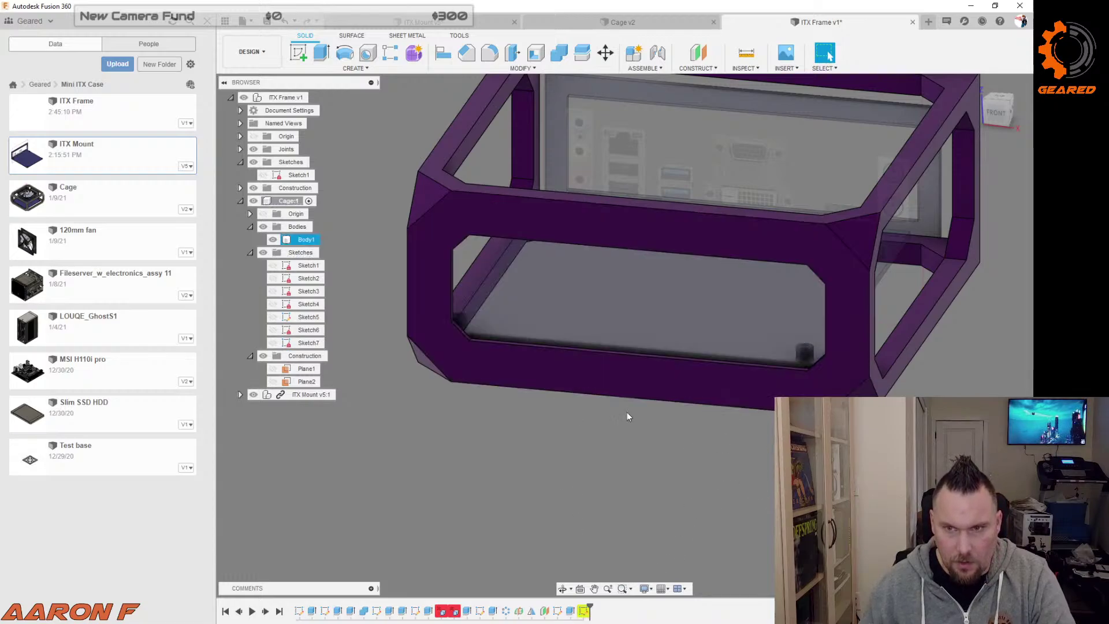
Step: Create a new sketch on the front face of the cage's front ring
right_click(830, 383)
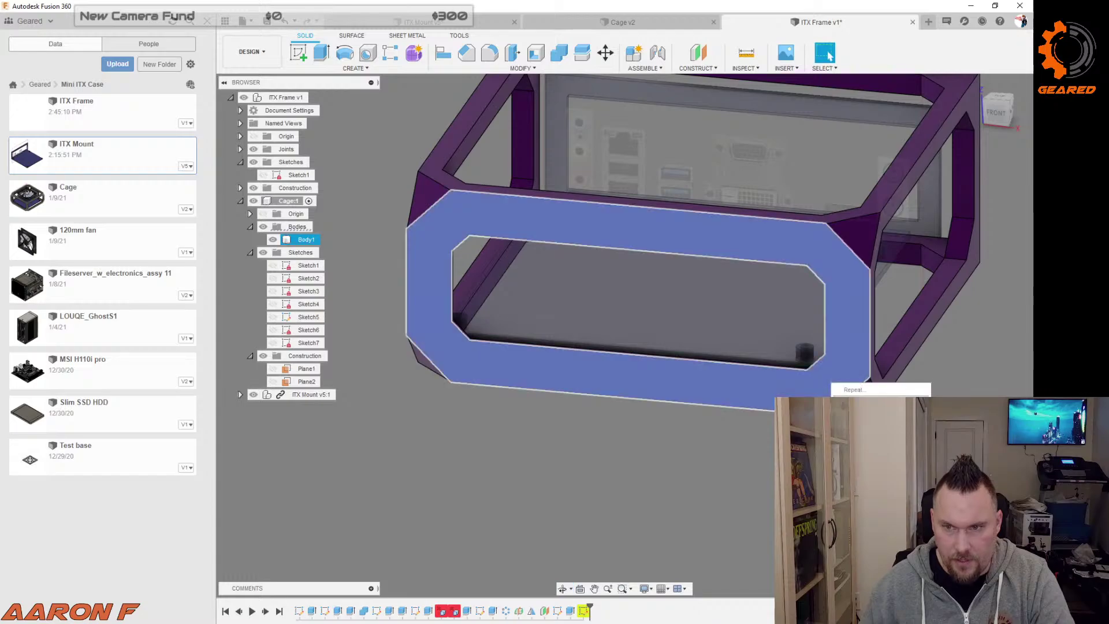
left_click(861, 428)
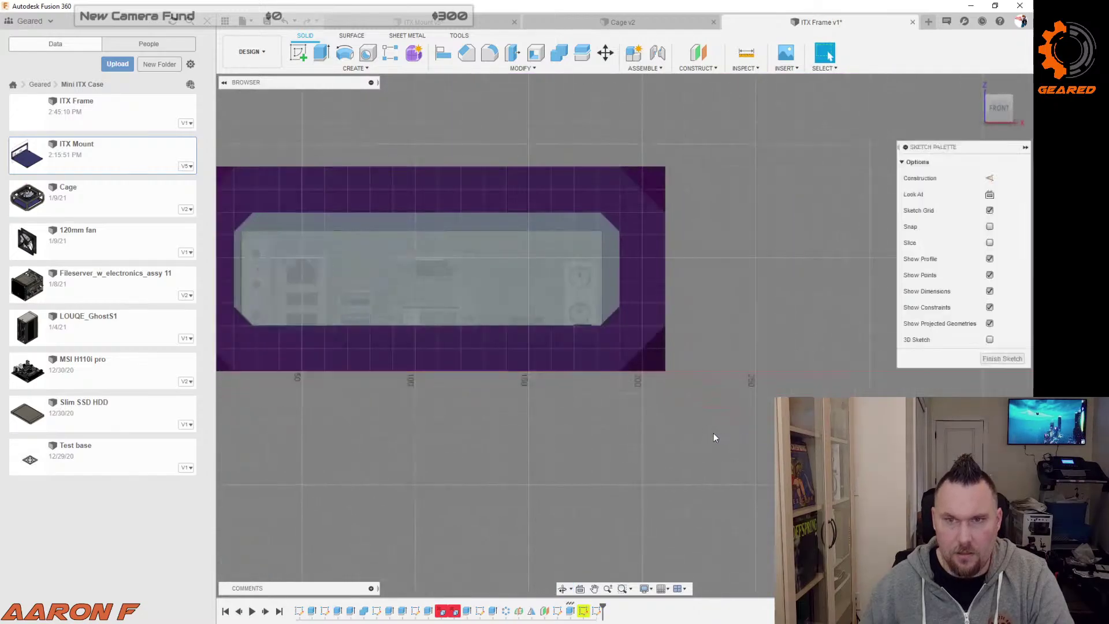
scroll(715, 435, "down", 3)
scroll(645, 426, "up", 3)
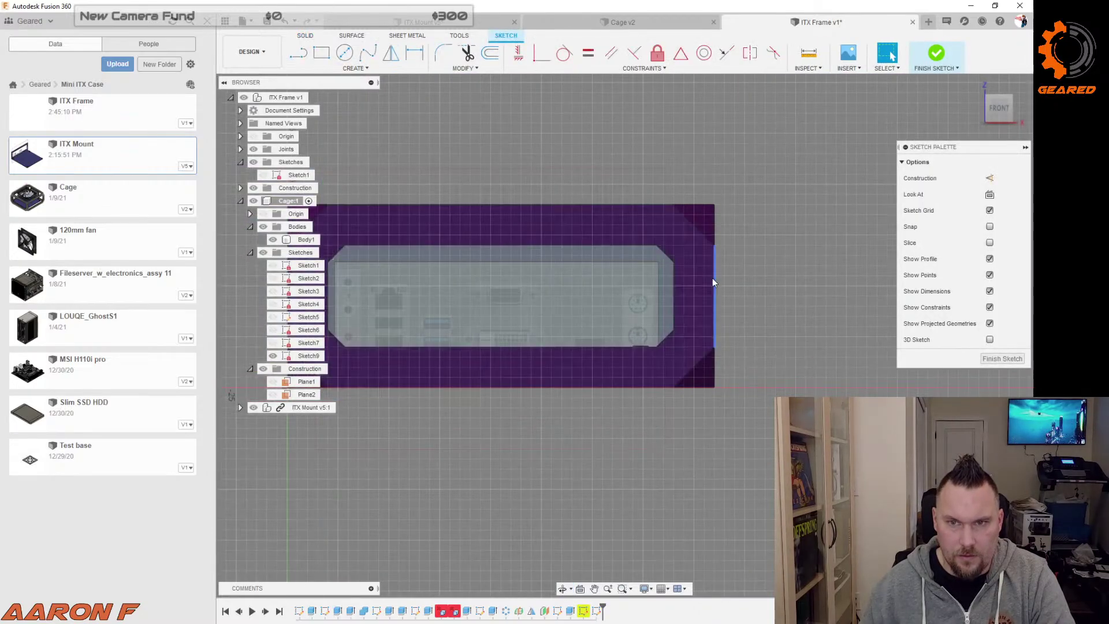
Step: Offset the front ring's chamfered outer outline 3 mm inward in the new sketch
left_click(713, 286)
key("o")
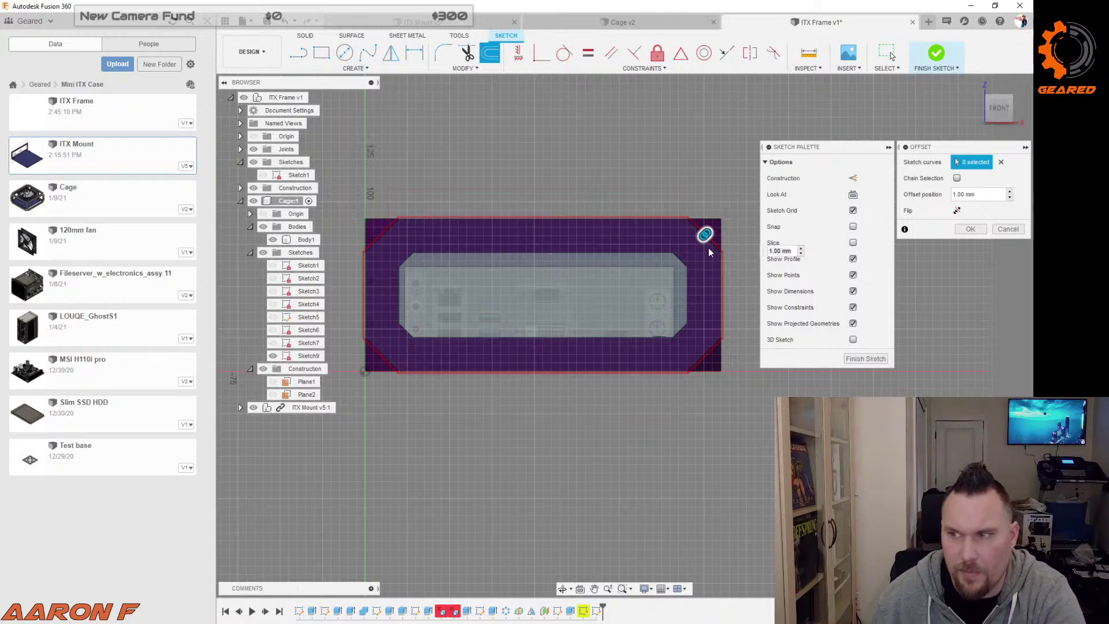
scroll(706, 234, "up", 3)
left_click_drag(703, 231, 695, 240)
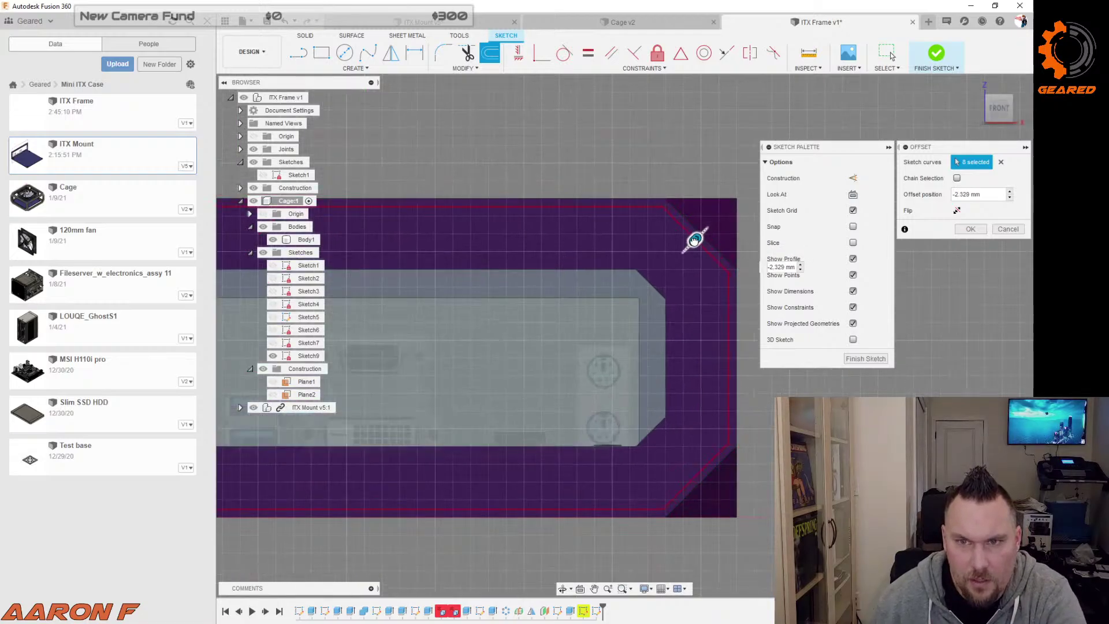
type("3")
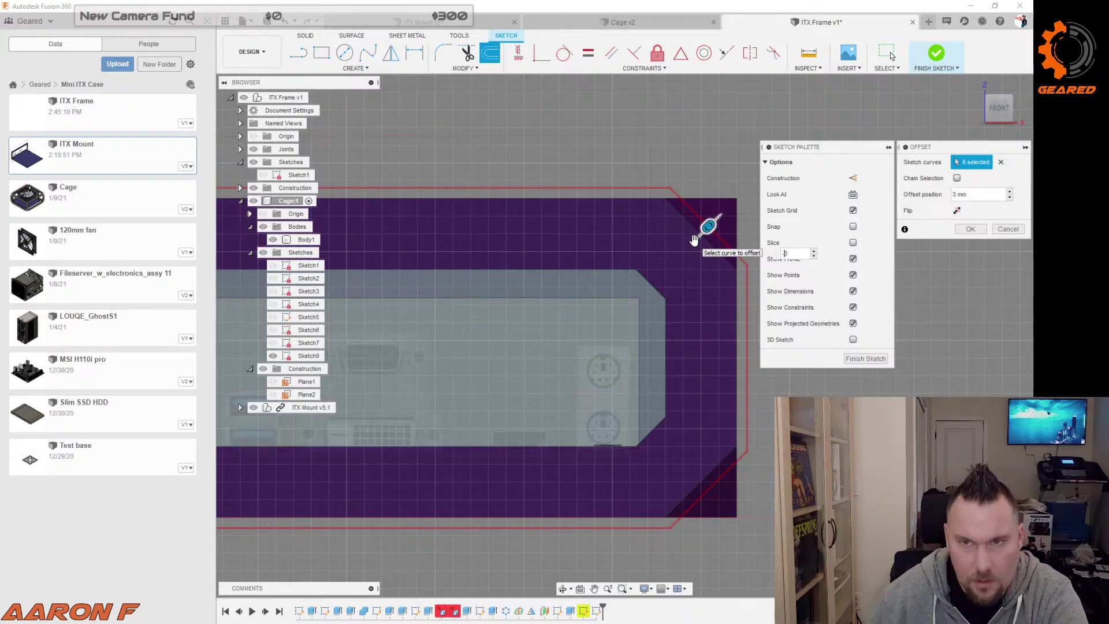
type("-")
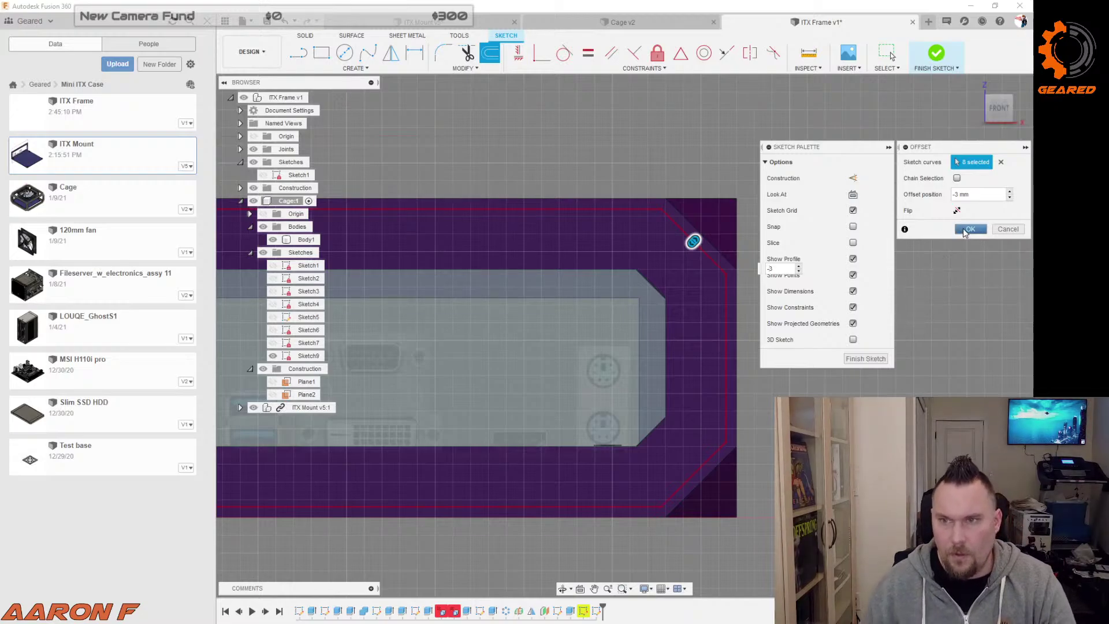
left_click(966, 231)
scroll(849, 315, "down", 2)
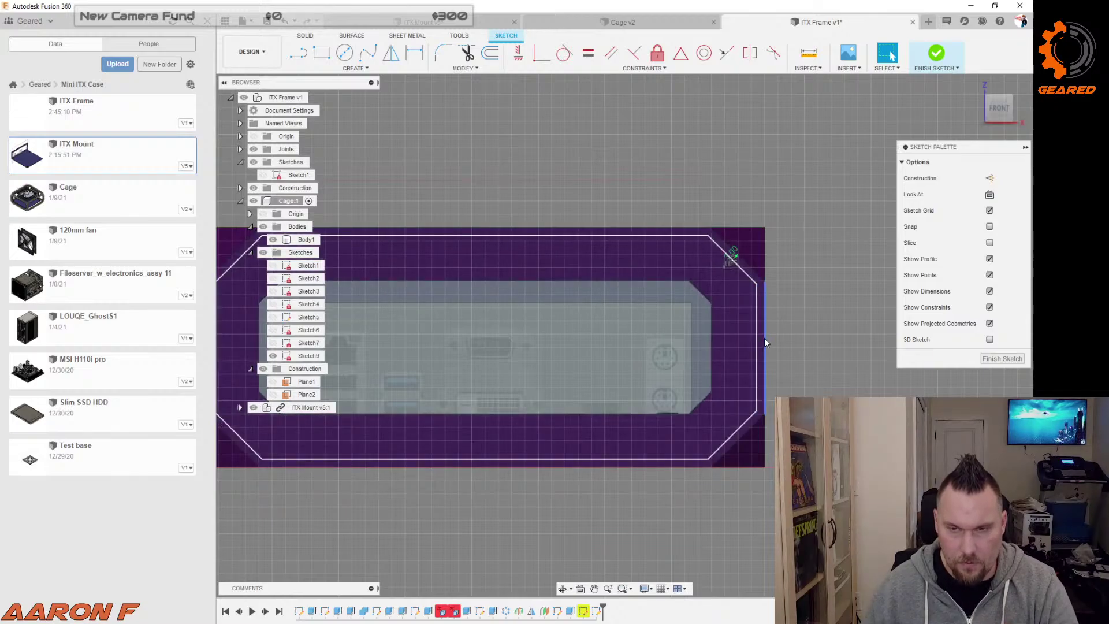
left_click(765, 343)
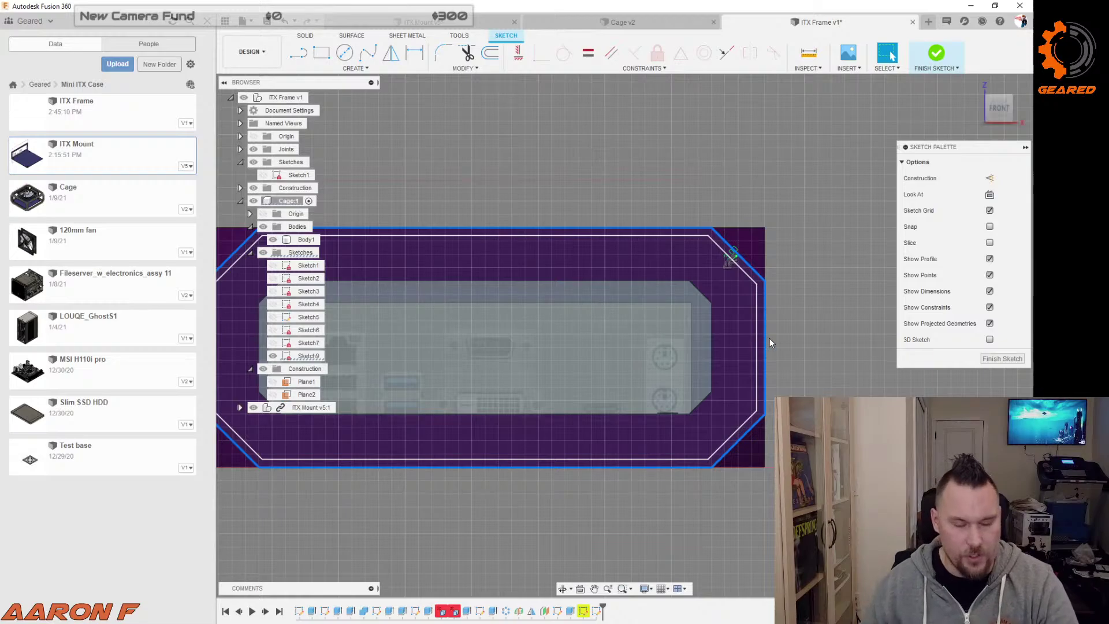
left_click(756, 346)
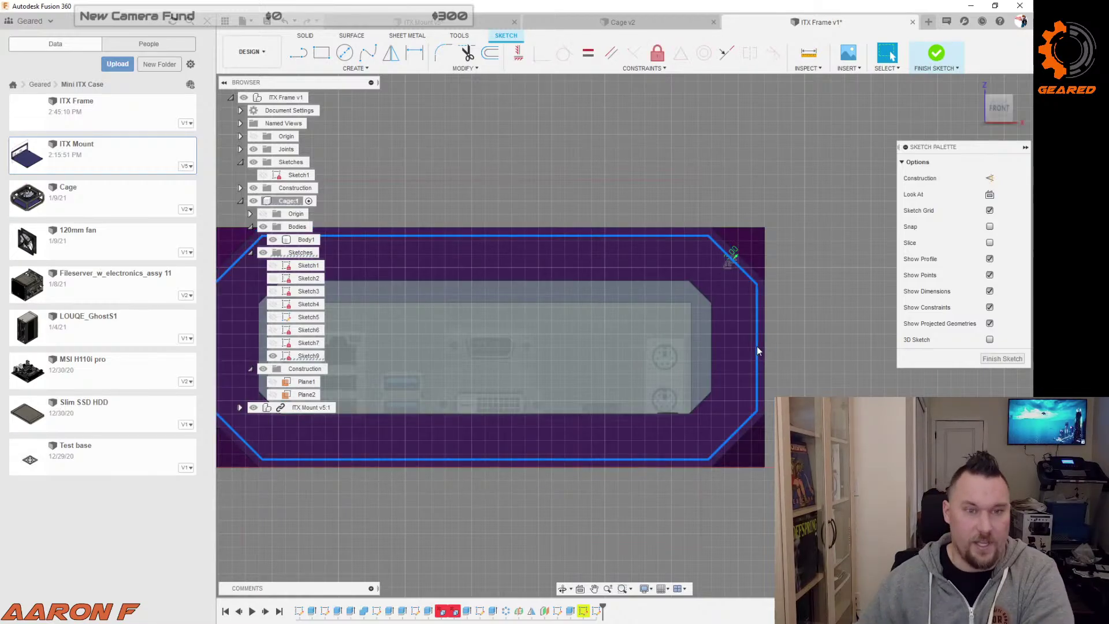
key("o")
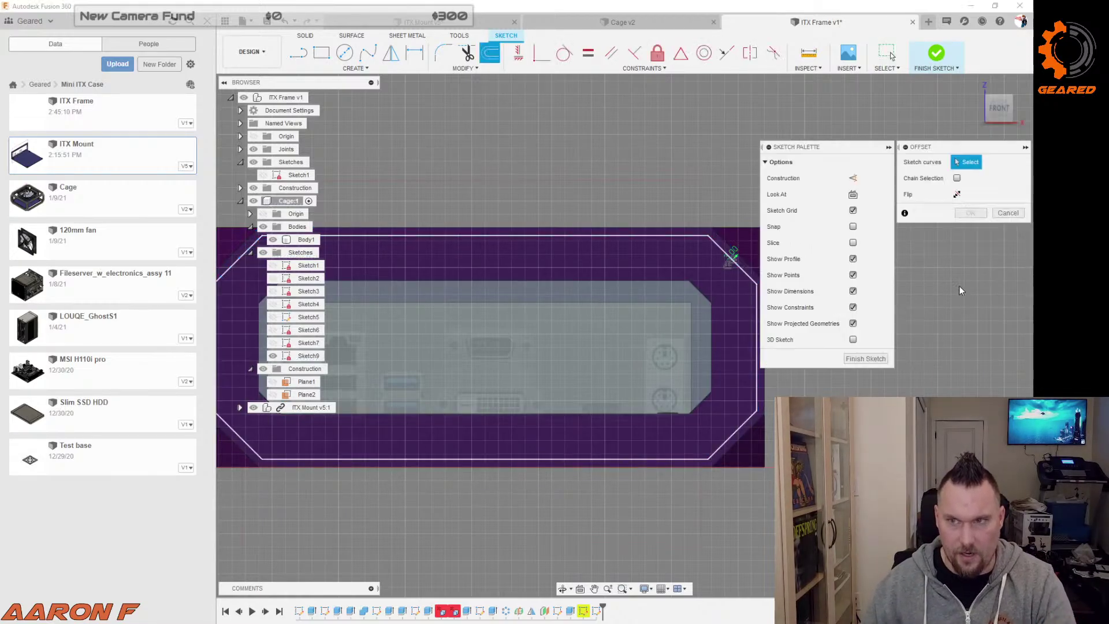
key("Escape")
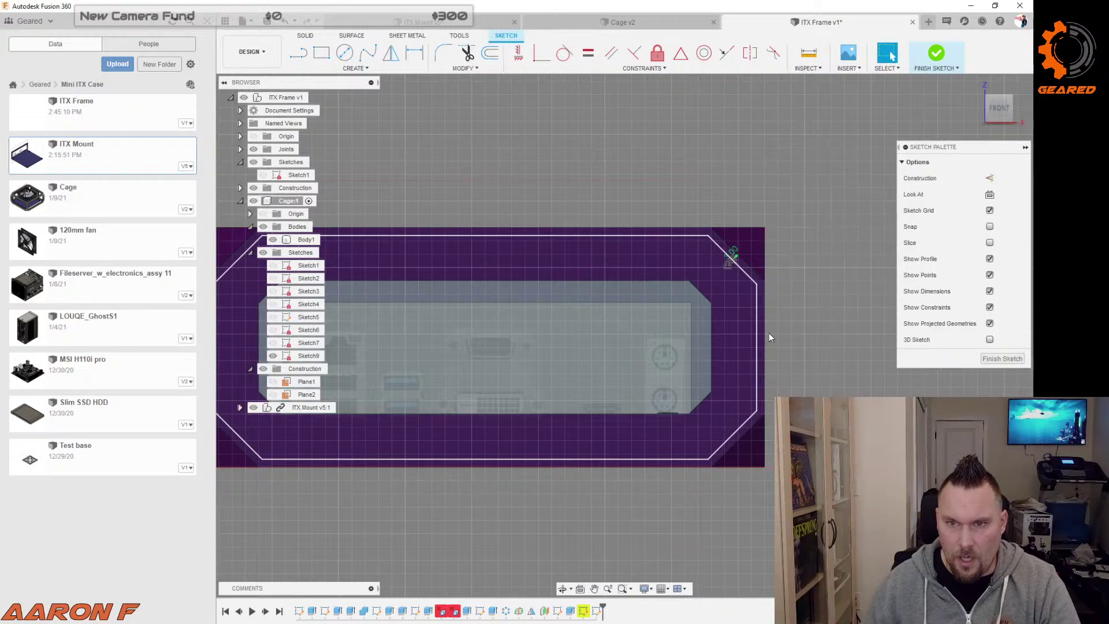
Step: Offset the front ring's outer outline 8 mm inward to add a second inner outline
left_click(765, 331)
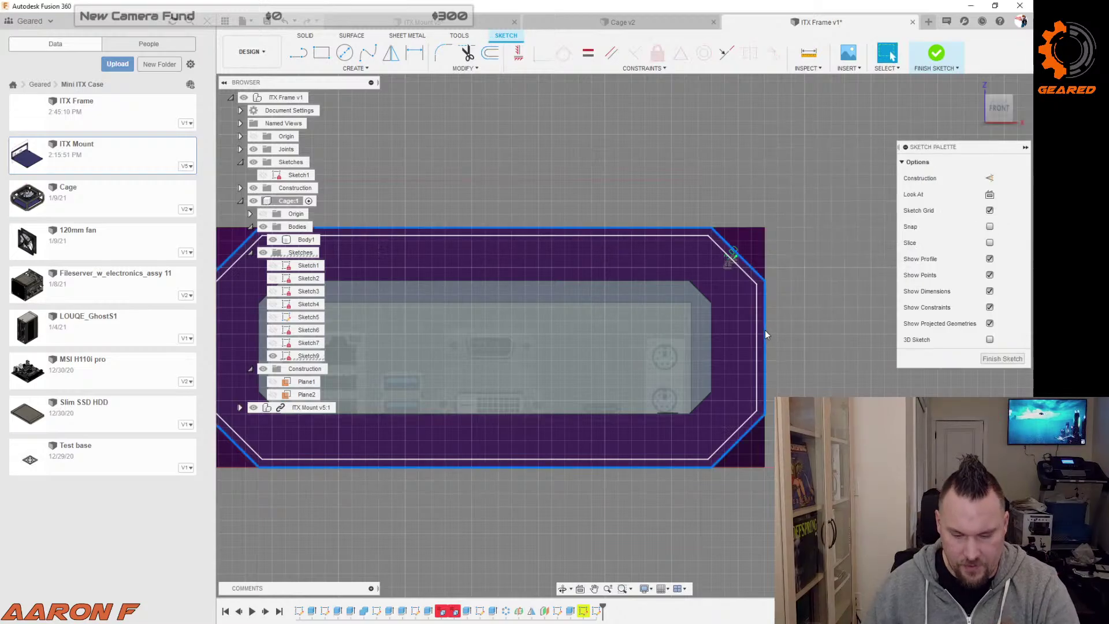
key("o")
left_click_drag(731, 260, 722, 270)
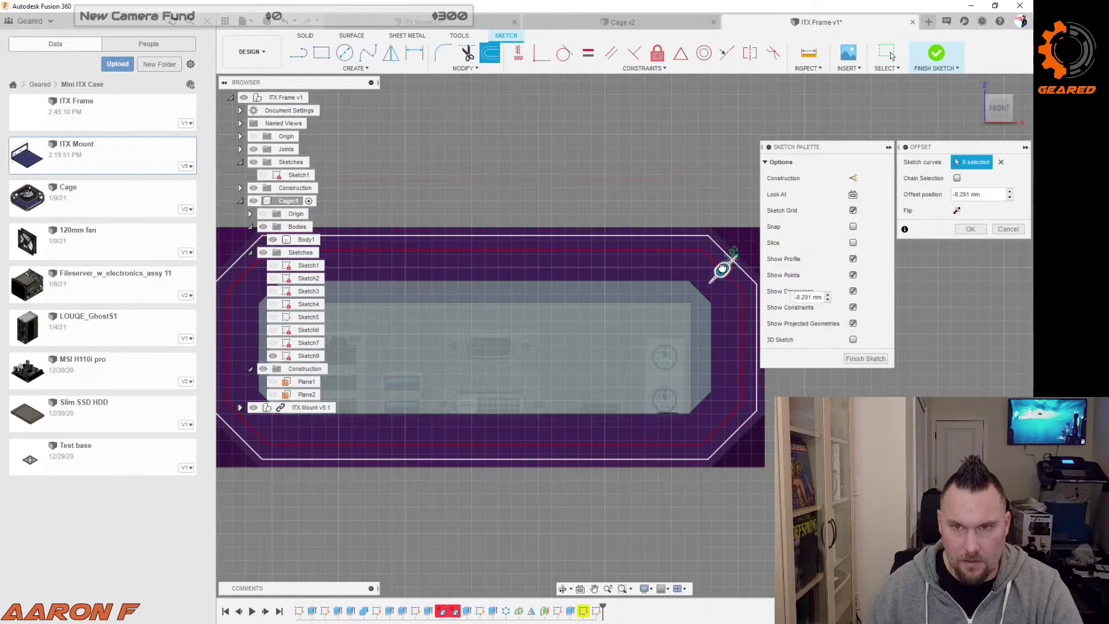
left_click(807, 298)
type("-8")
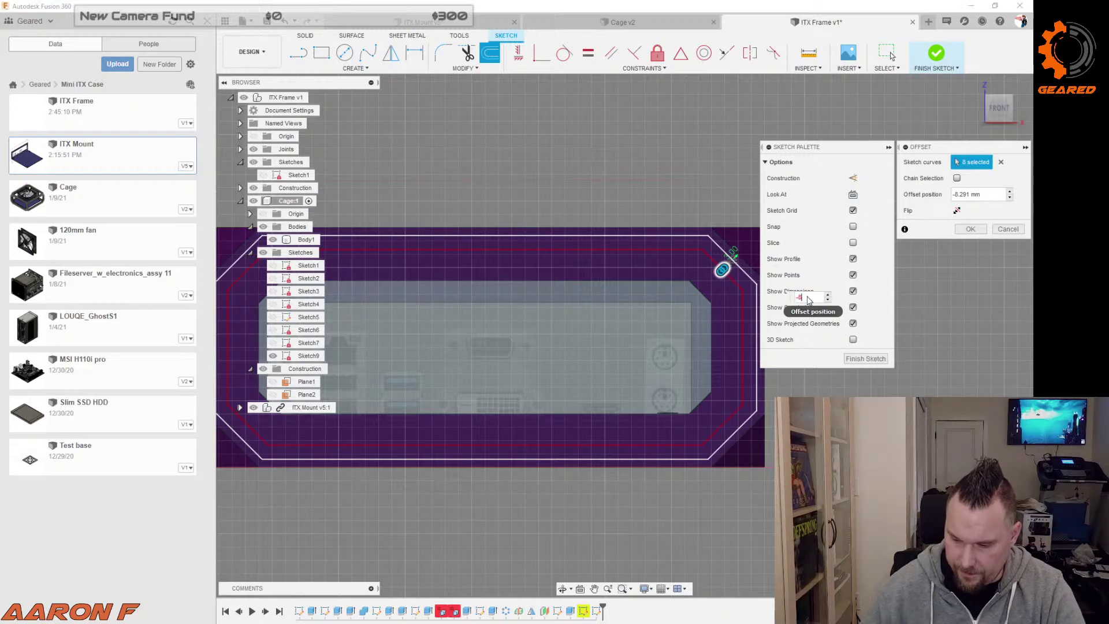
key("Return")
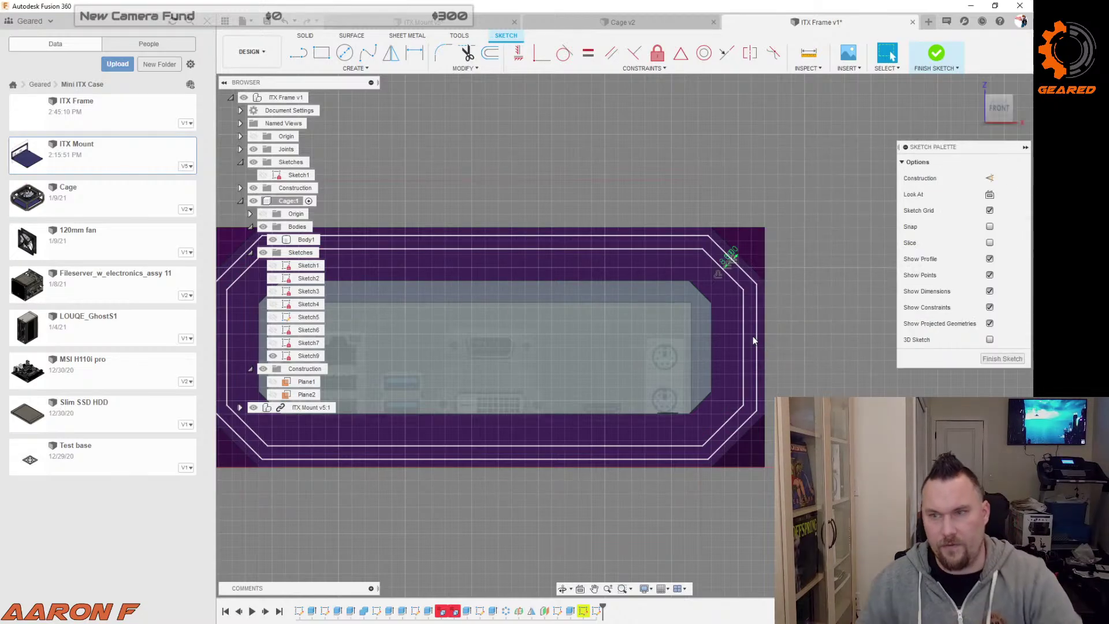
Step: Show Sketch7 and hide Sketch9, the front-face sketch holding the two offset outlines
middle_click_drag(821, 317, 815, 324, "shift")
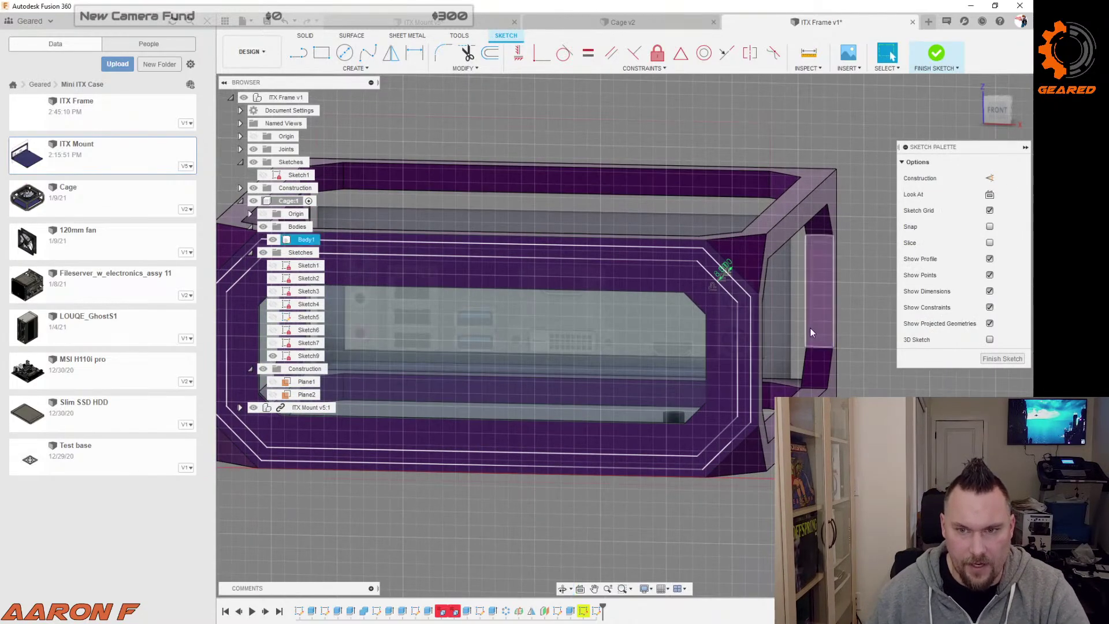
scroll(810, 327, "down", 5)
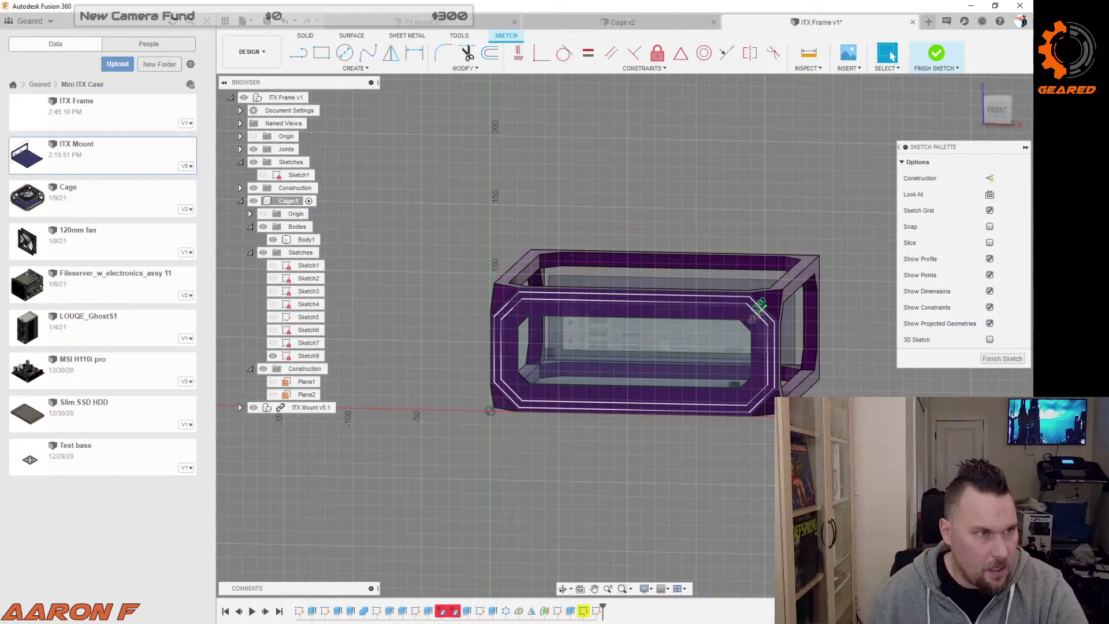
scroll(765, 377, "up", 5)
scroll(766, 377, "down", 3)
scroll(653, 317, "up", 1)
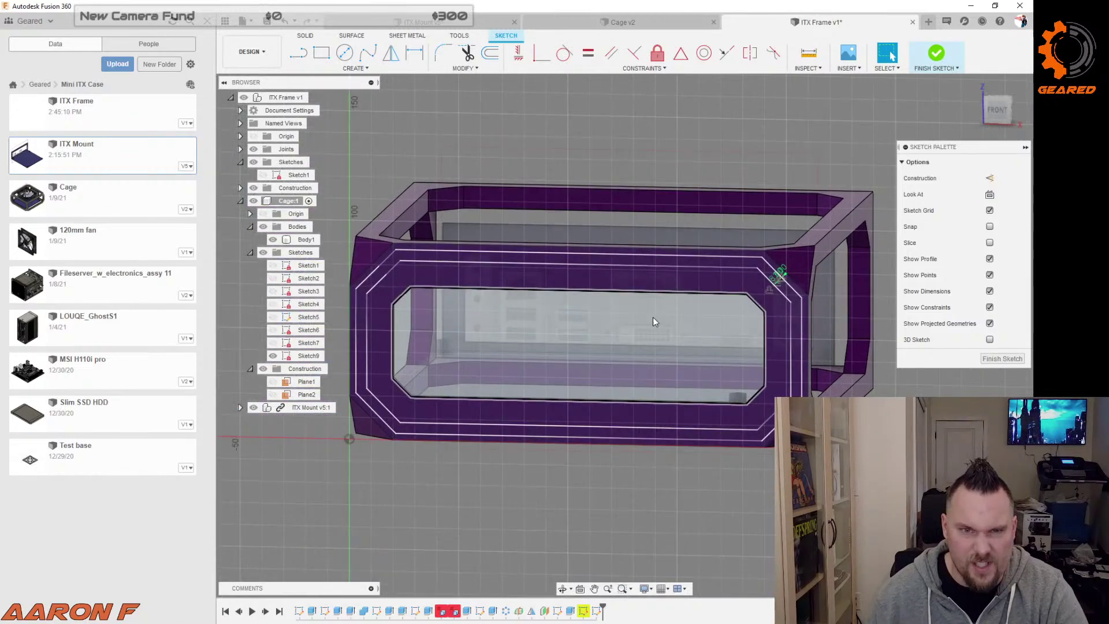
scroll(653, 317, "up", 1)
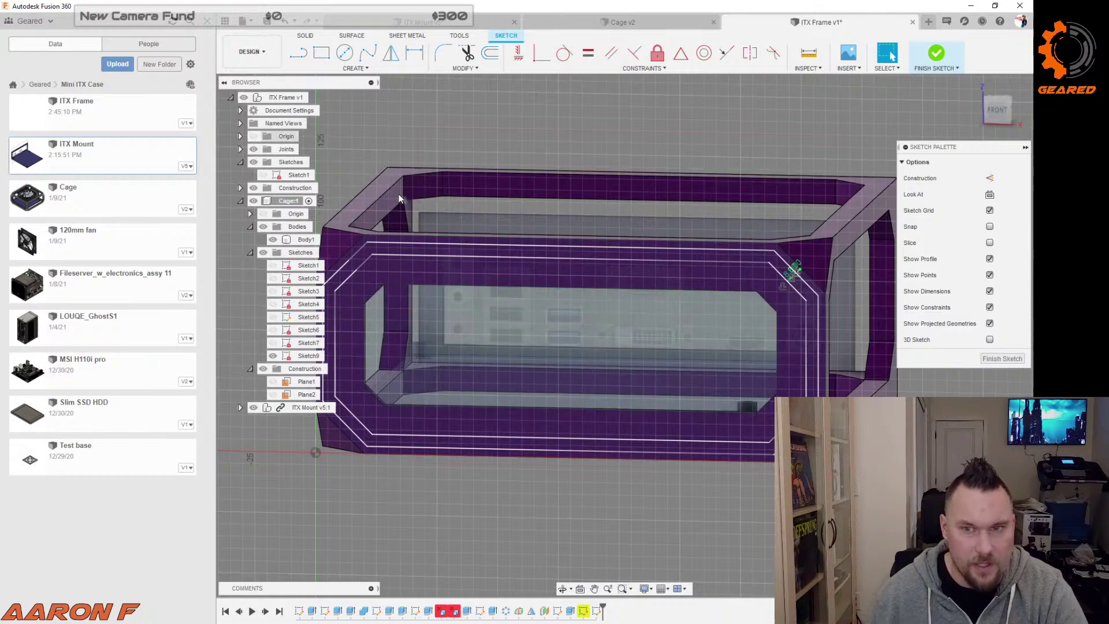
left_click(272, 343)
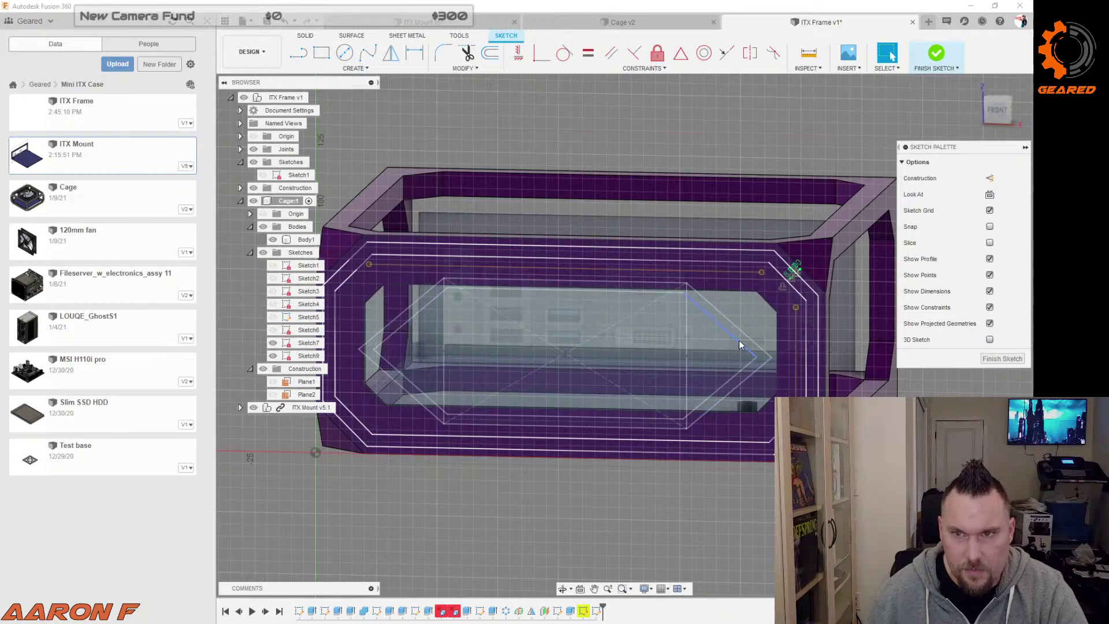
left_click(306, 354)
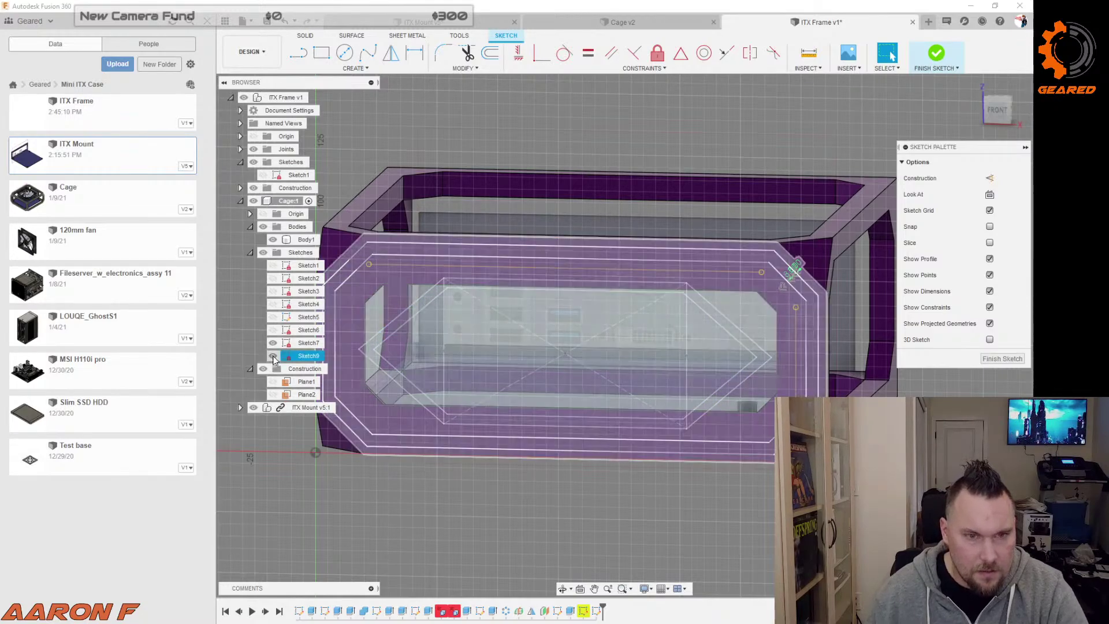
left_click(274, 356)
left_click(309, 343)
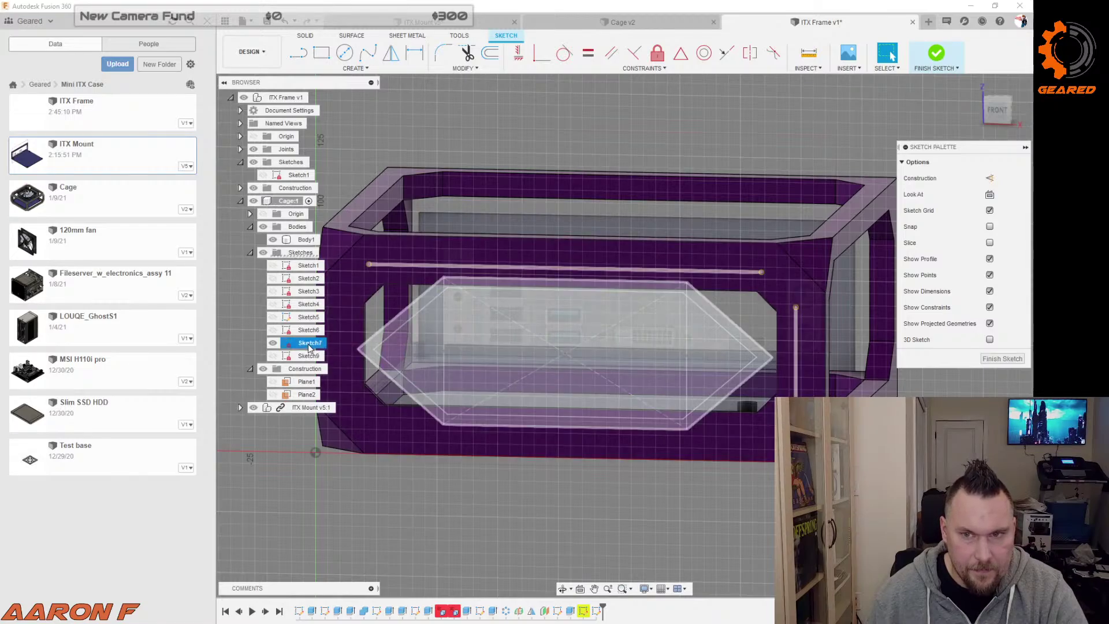
left_click(302, 355)
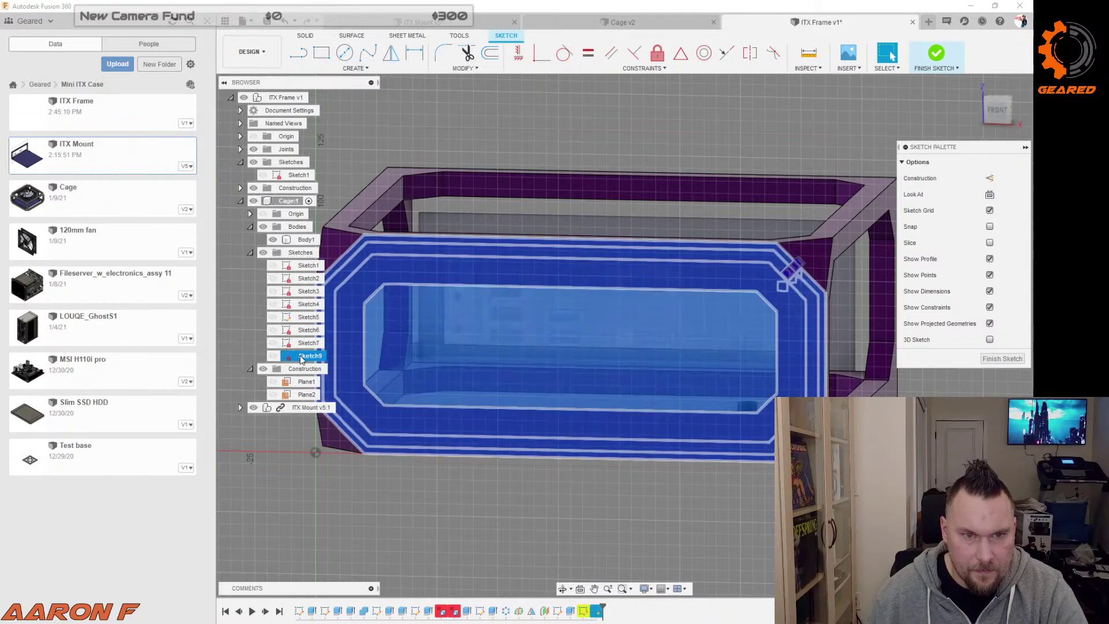
Step: Examine the frame's front ring without the sketches, and with Sketch7's elongated hexagon shown against it
right_click(301, 358)
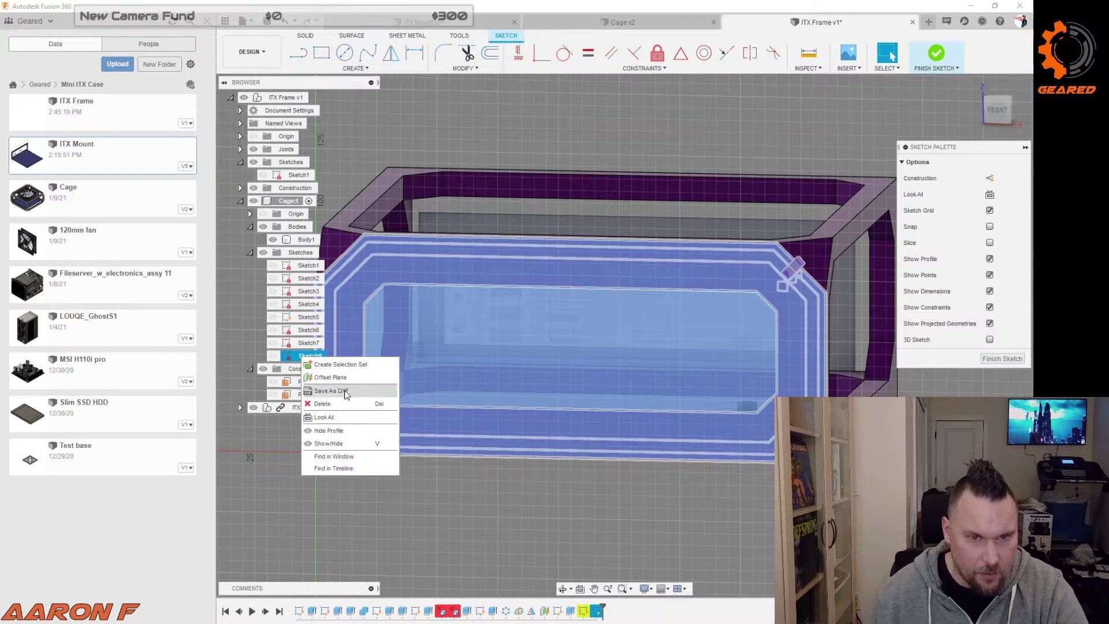
left_click(569, 479)
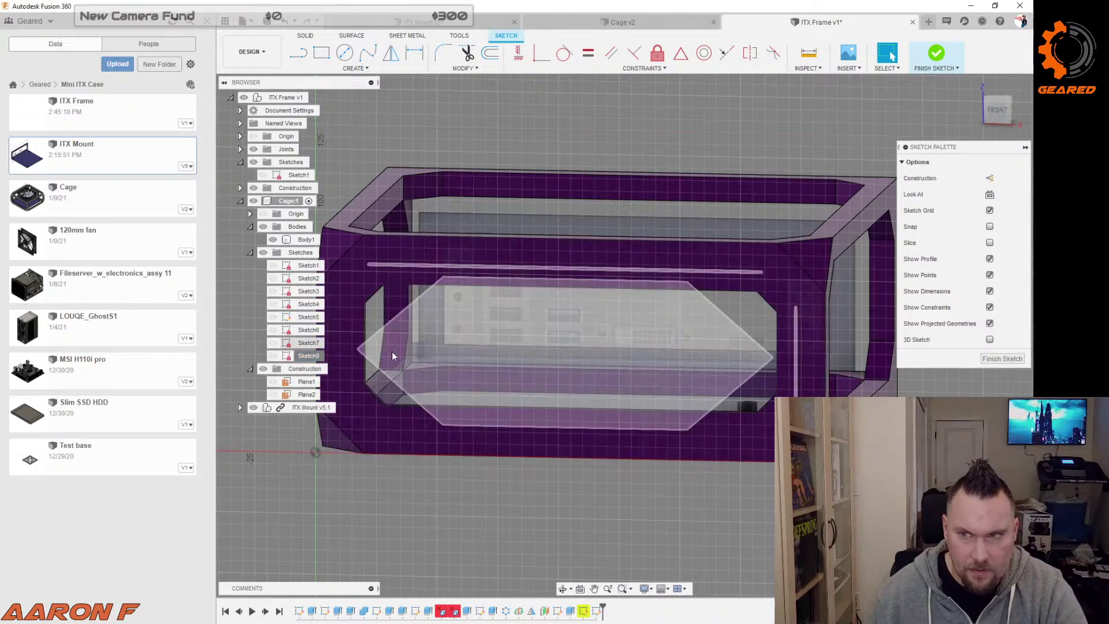
scroll(650, 335, "up", 2)
left_click(651, 334)
scroll(751, 303, "up", 3)
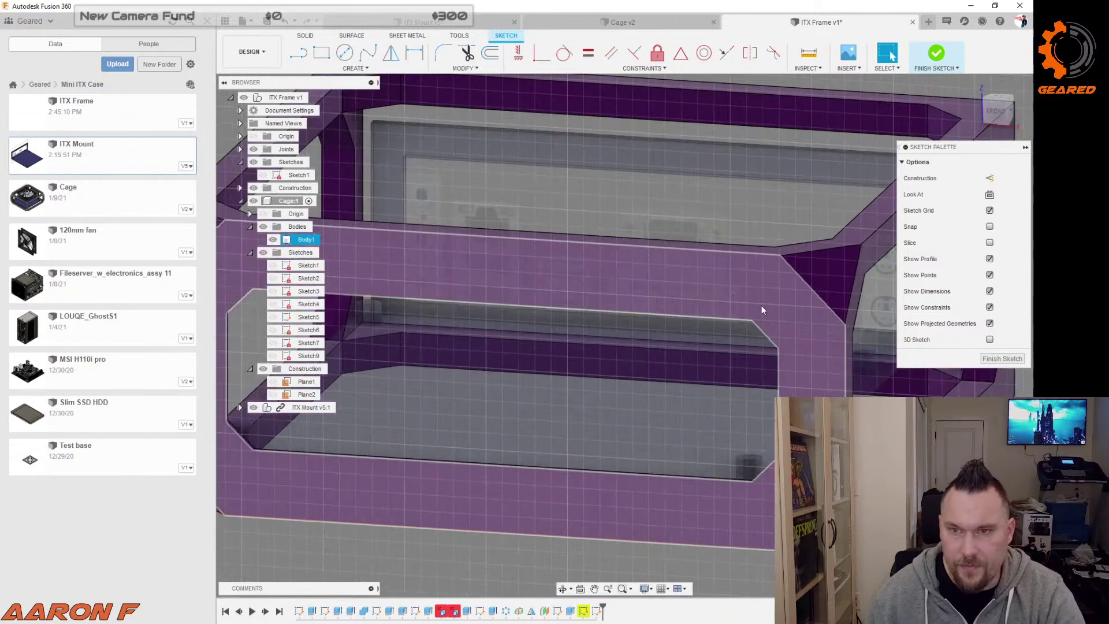
scroll(762, 310, "down", 3)
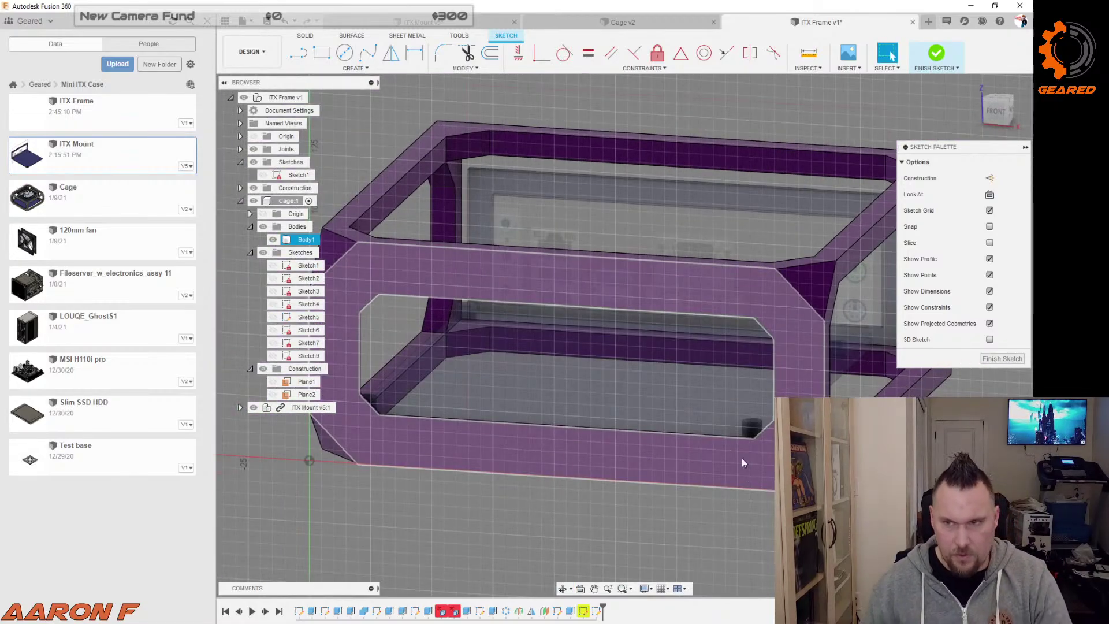
left_click(716, 507)
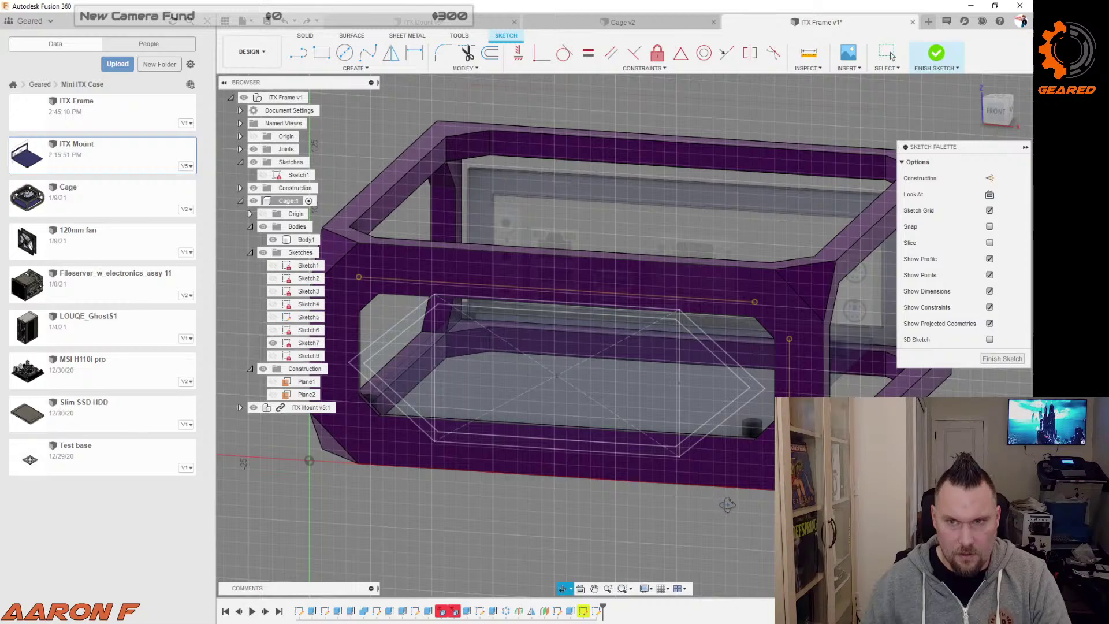
middle_click_drag(716, 507, 727, 504, "shift")
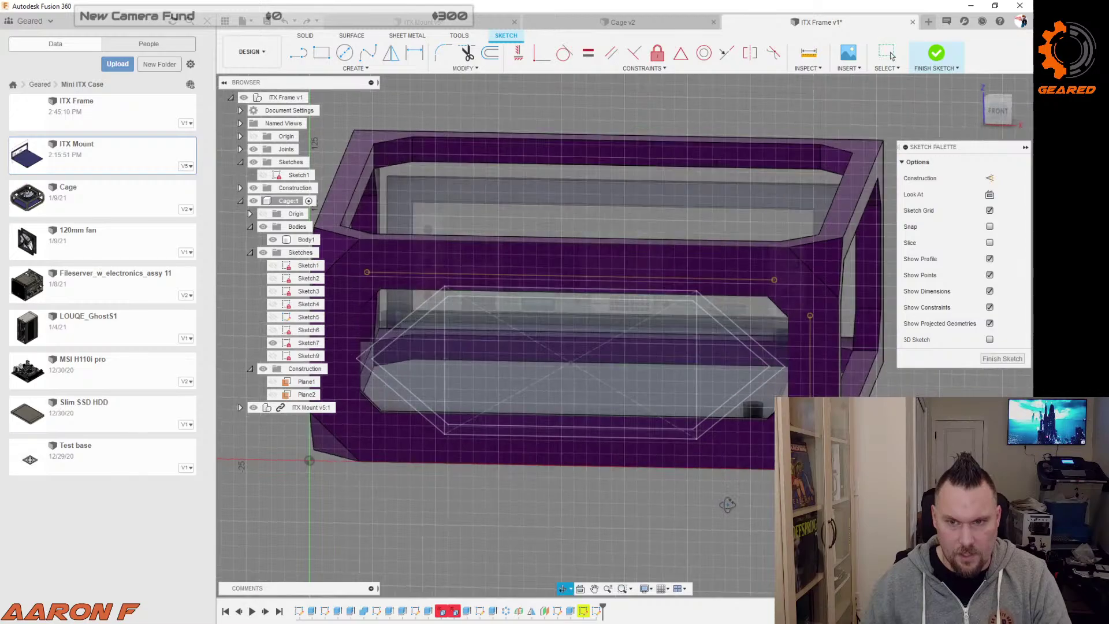
Step: Leave the current sketch edit, hide Sketch7, and reopen Sketch9 with its two offset outlines for editing
left_click(597, 612)
right_click(598, 613)
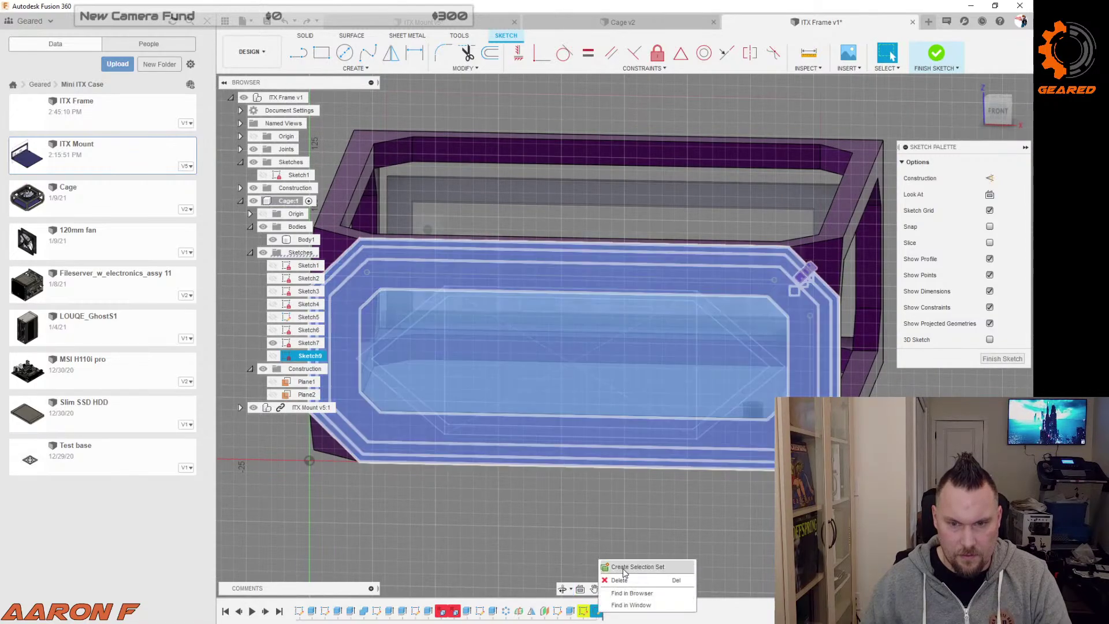
left_click(592, 532)
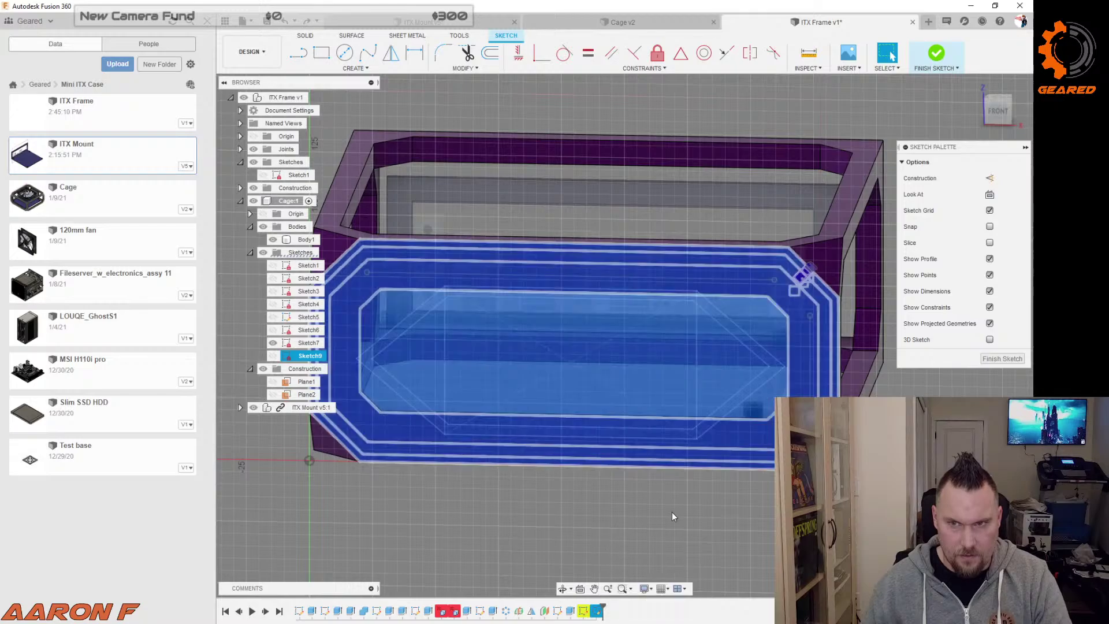
left_click(1004, 358)
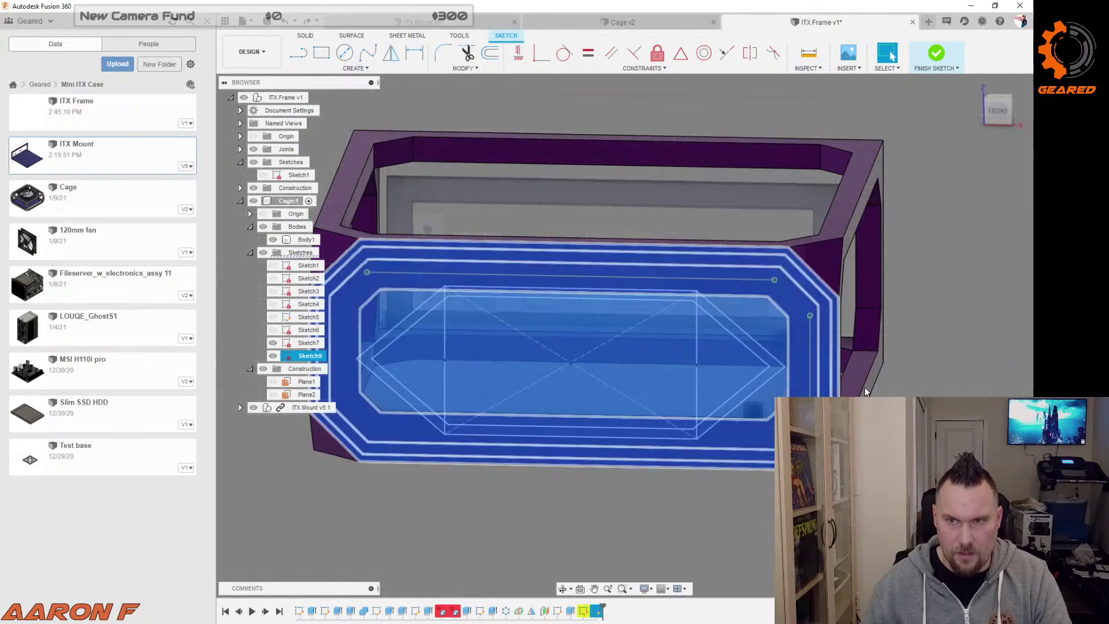
left_click(273, 356)
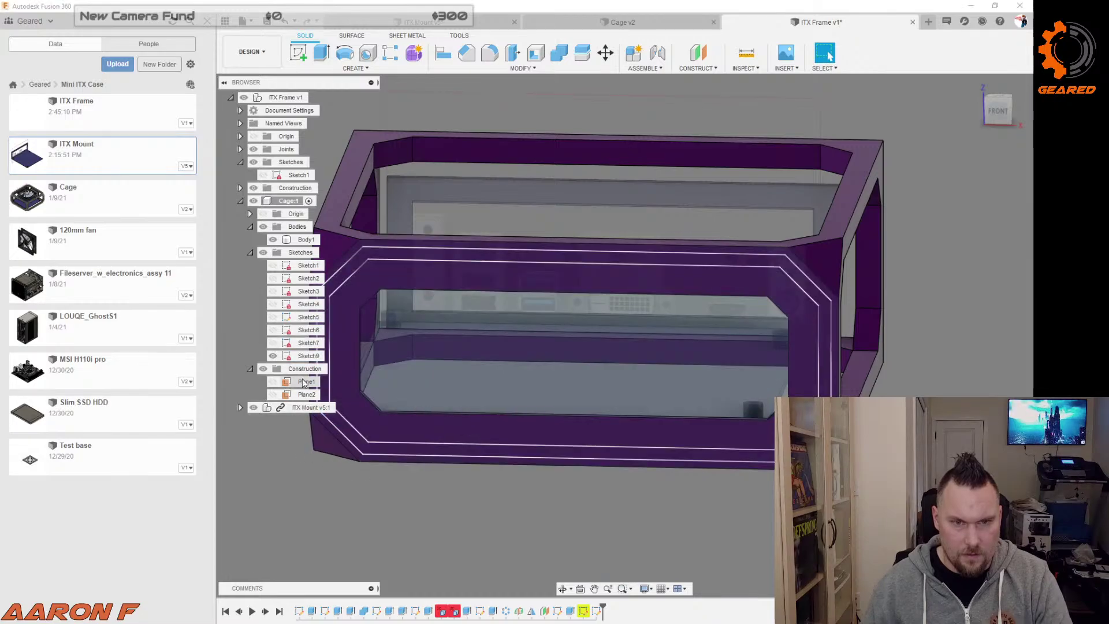
right_click(306, 355)
left_click(345, 392)
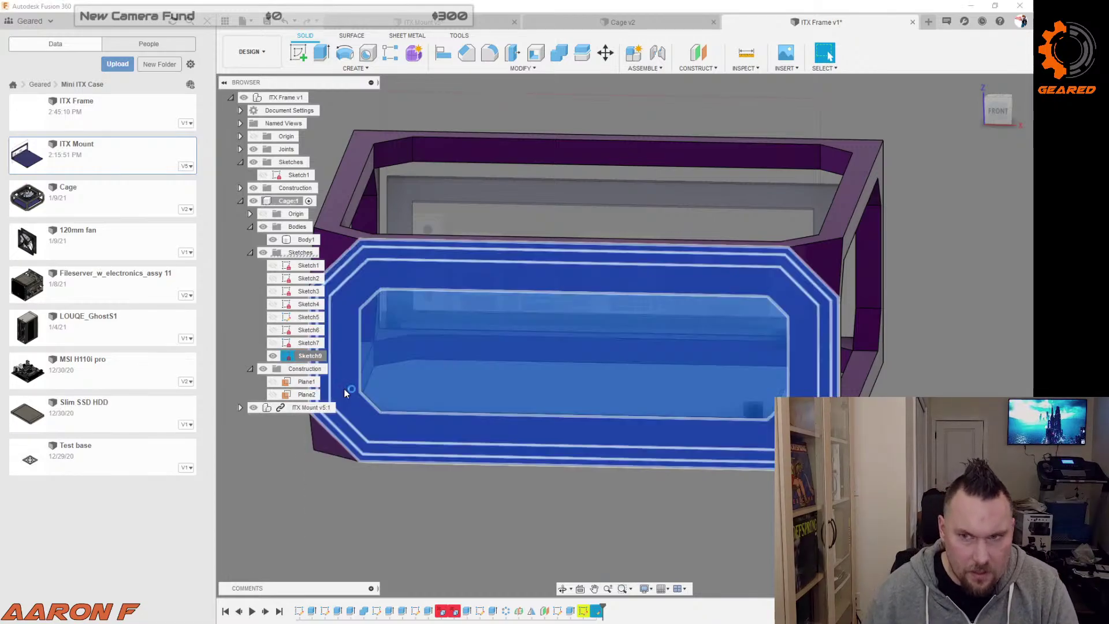
Step: Draw short vertical lines joining the two offset outlines near the right corners, across both the top and bottom bands
scroll(791, 250, "up", 5)
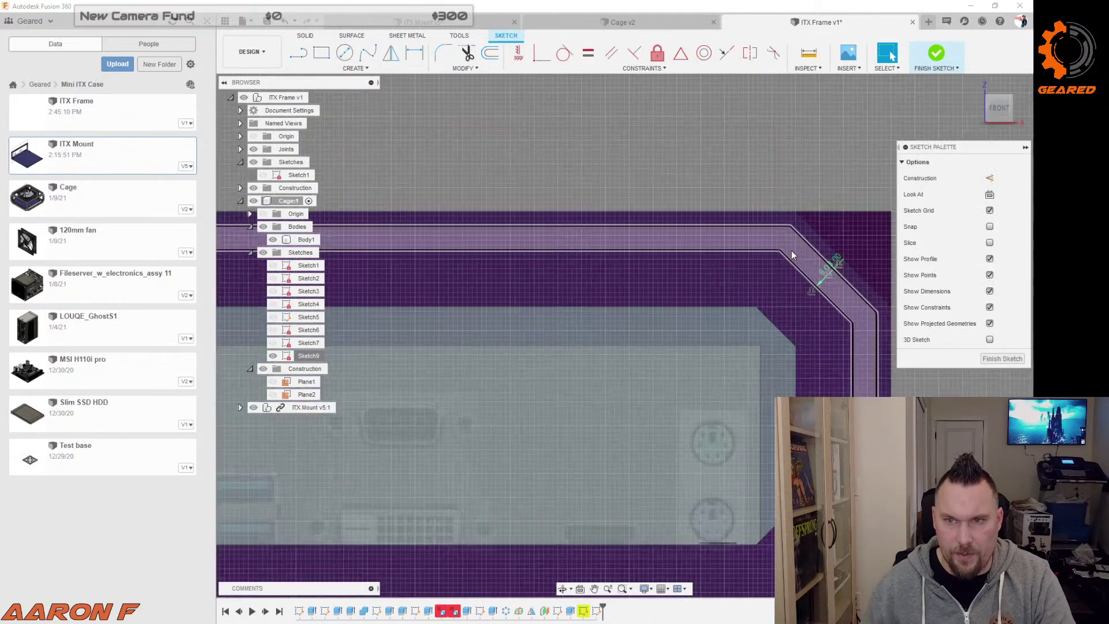
key("l")
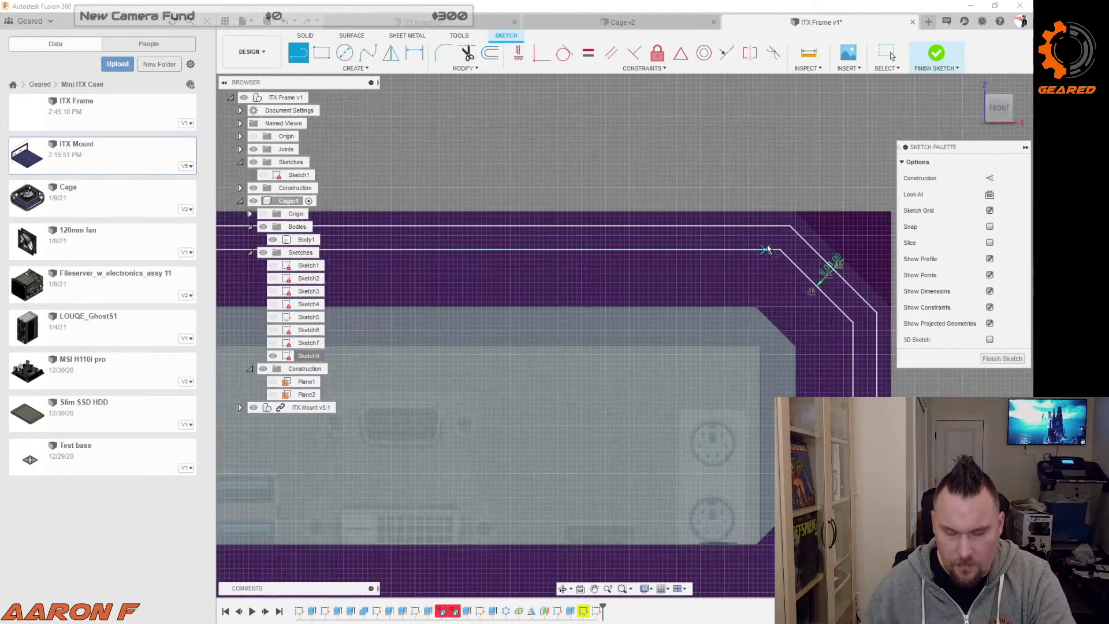
left_click(762, 250)
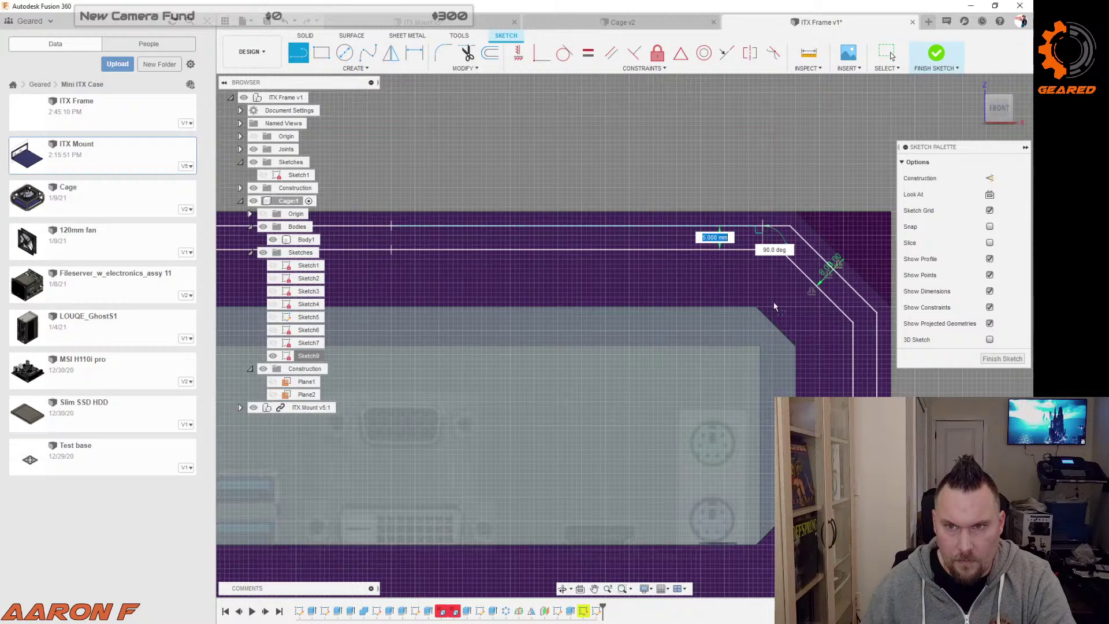
scroll(774, 306, "down", 3)
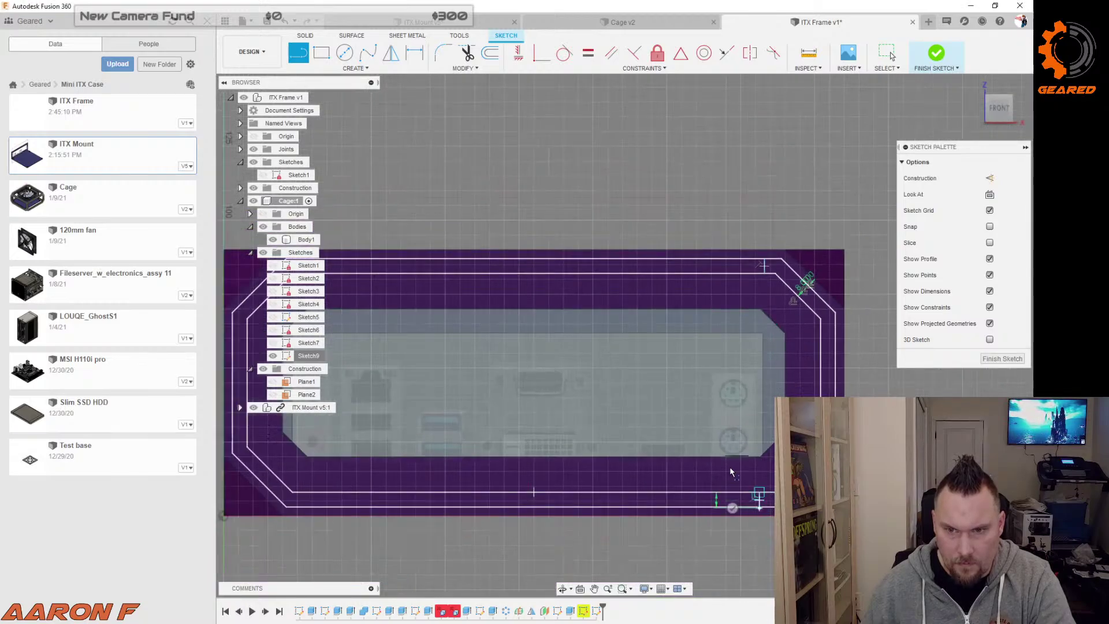
scroll(694, 440, "down", 6)
scroll(514, 430, "up", 7)
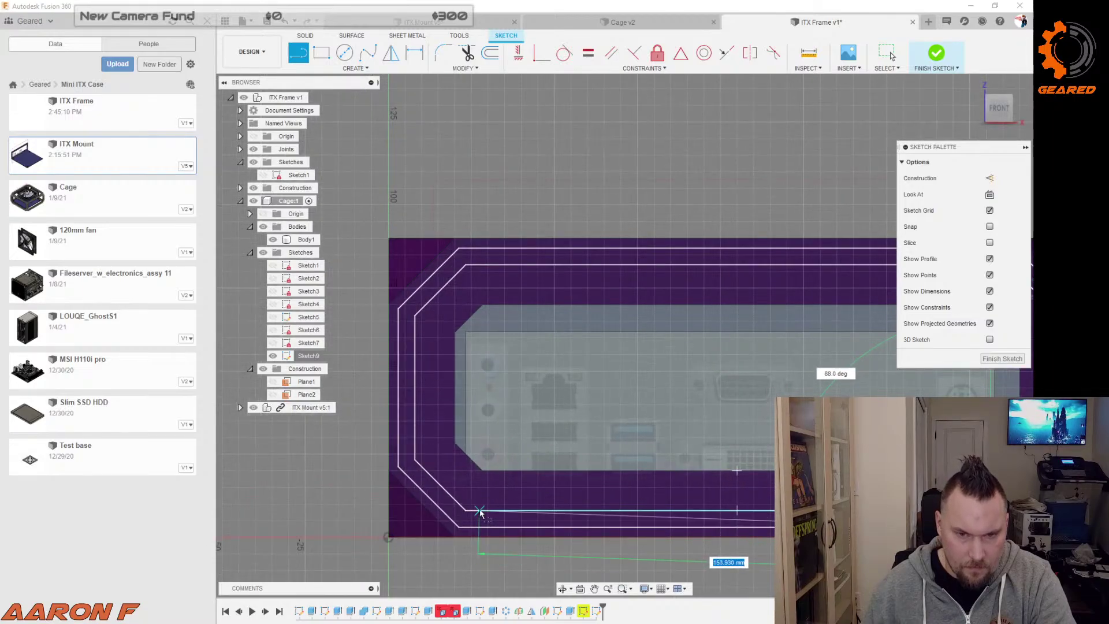
Step: Draw matching short lines across the bottom and top bands near the outlines' left corners, separate from the previous line chain
key("Escape")
key("l")
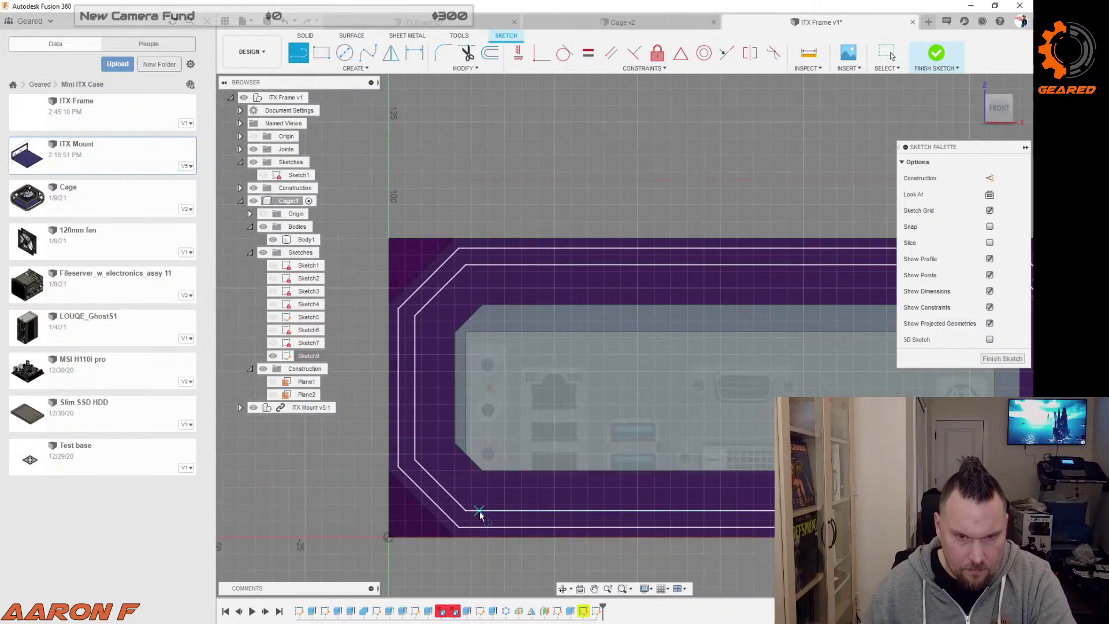
left_click(480, 512)
left_click(479, 527)
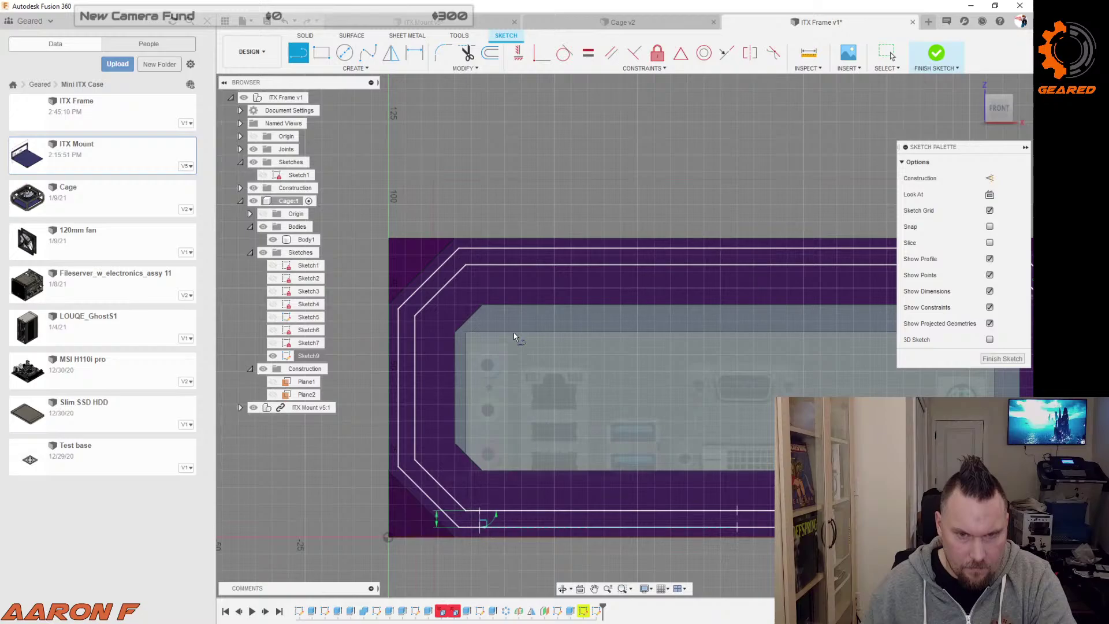
left_click(476, 265)
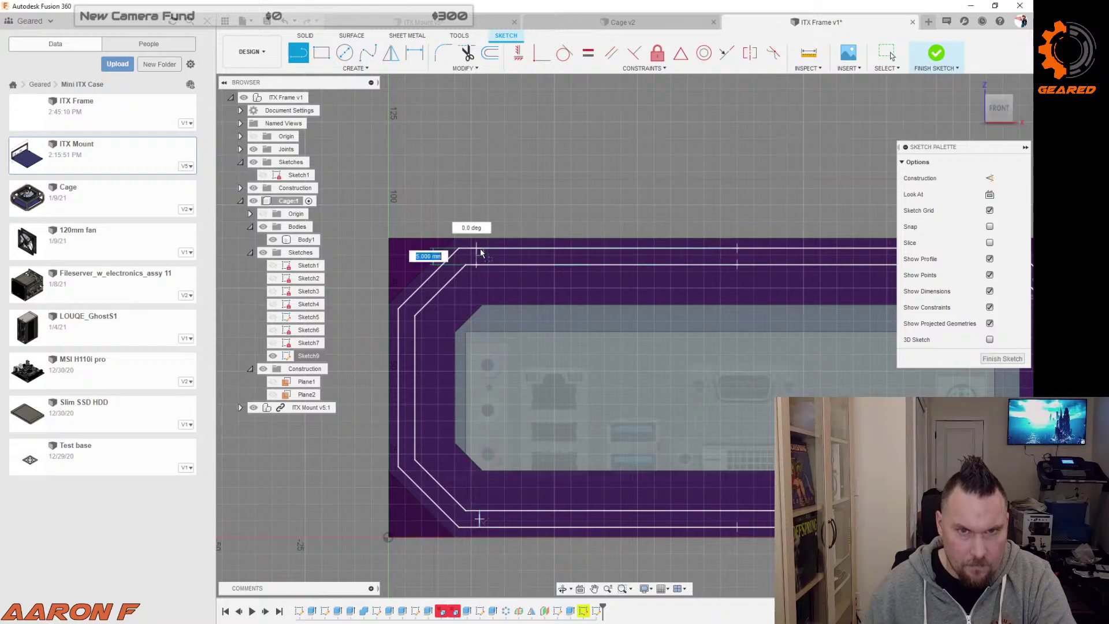
left_click(478, 249)
Step: Dimension the lower-left connecting line 5 mm from the inner outline's lower-left corner
left_click(518, 53)
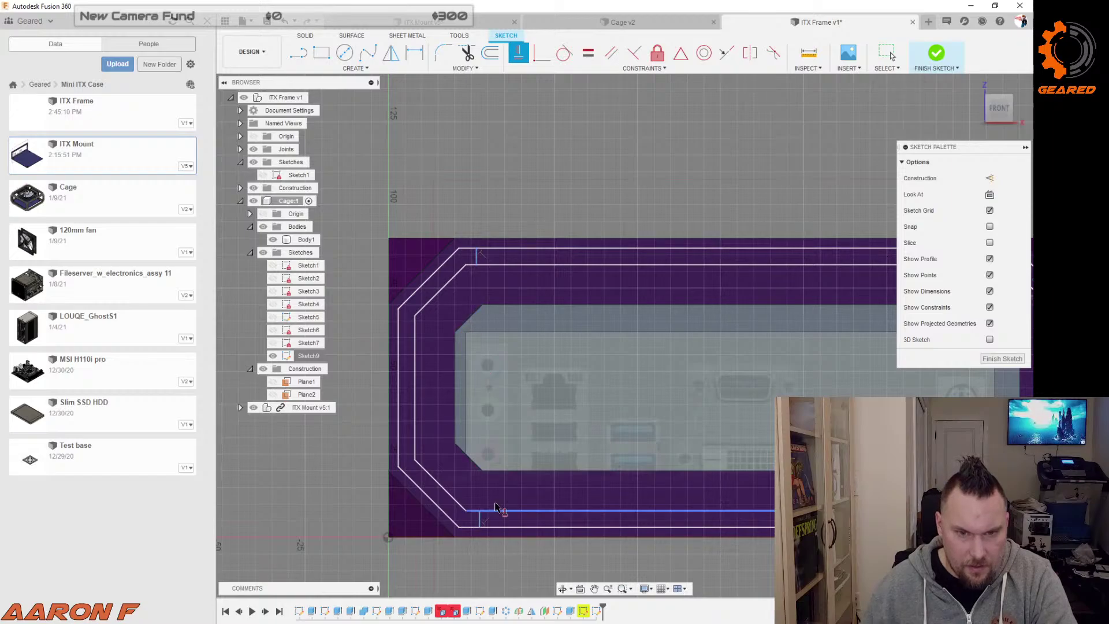
key("d")
left_click(464, 511)
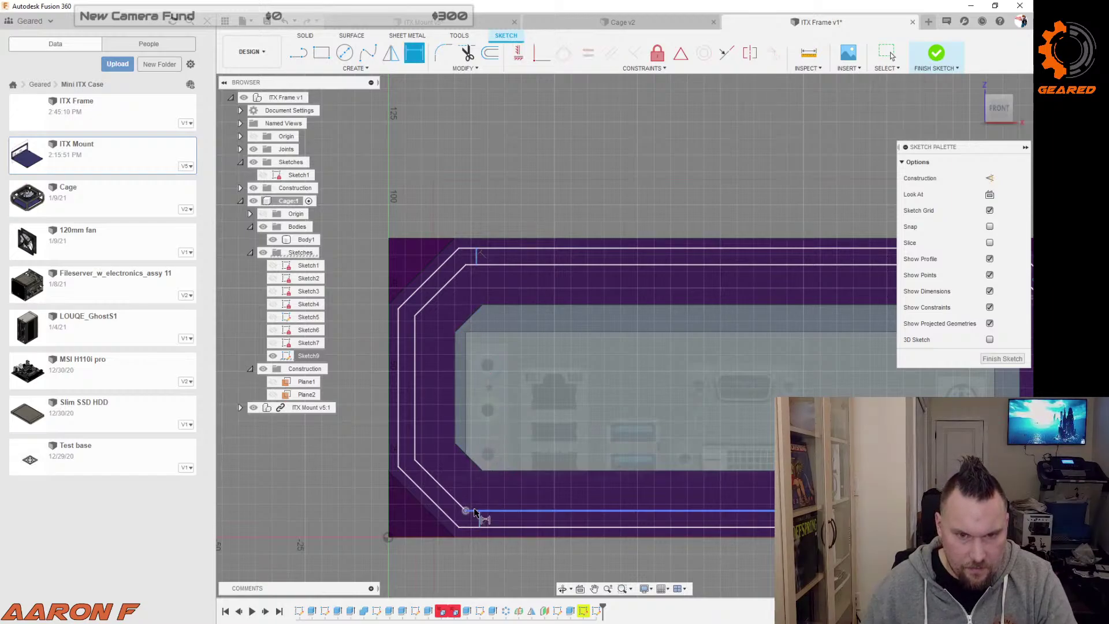
left_click(495, 437)
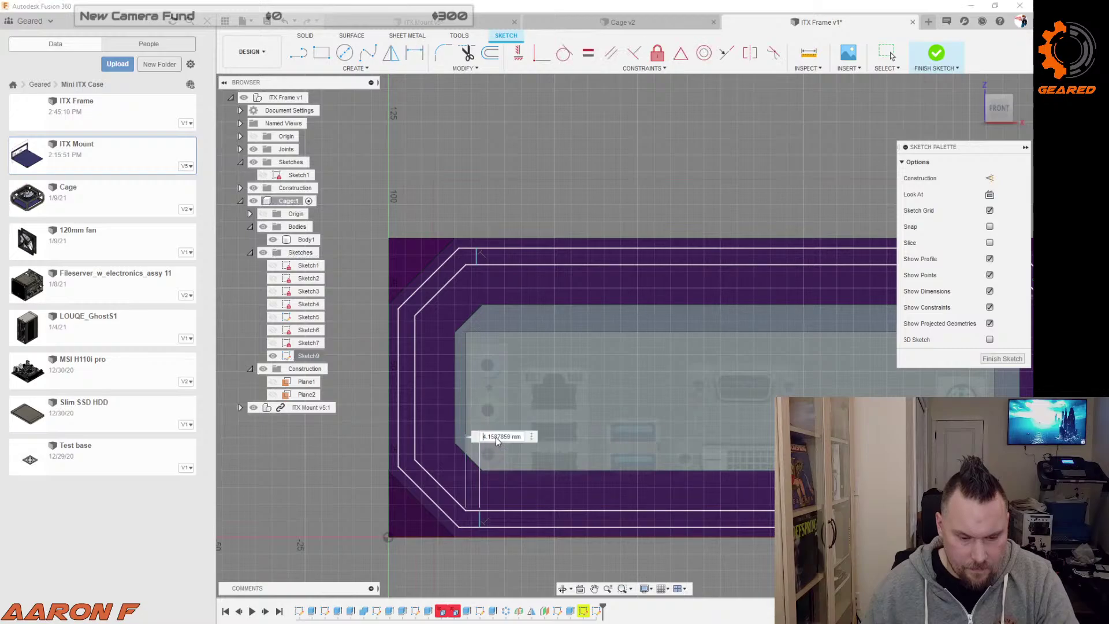
key("Return")
Step: Constrain the upper connecting lines to align vertically with the lower ones at both ends of the outlines
scroll(505, 438, "down", 4)
scroll(704, 434, "up", 3)
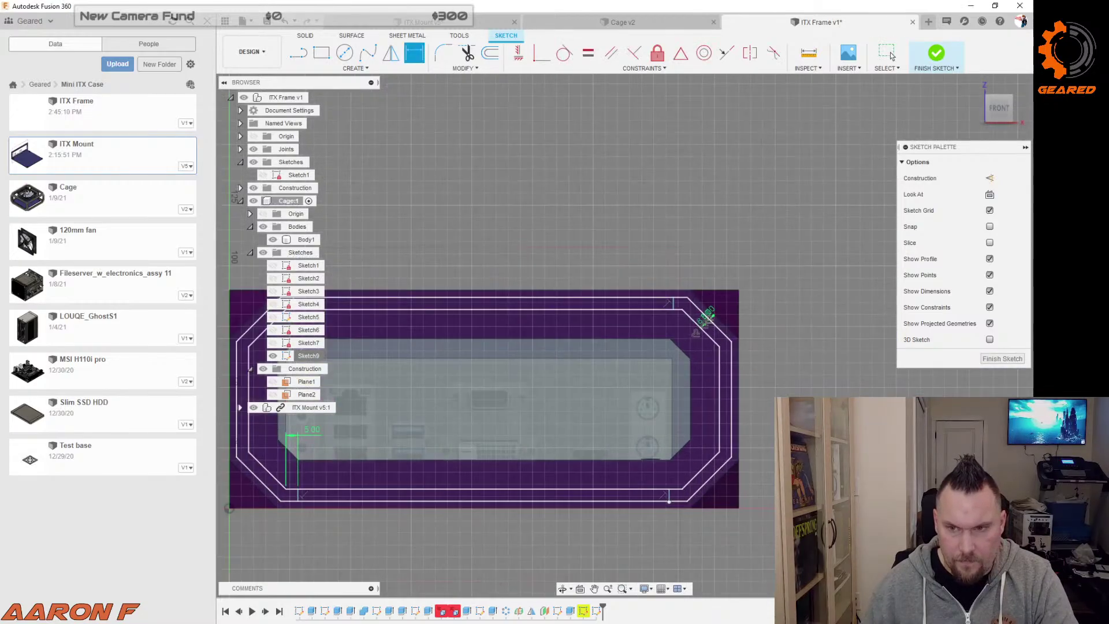
left_click(519, 52)
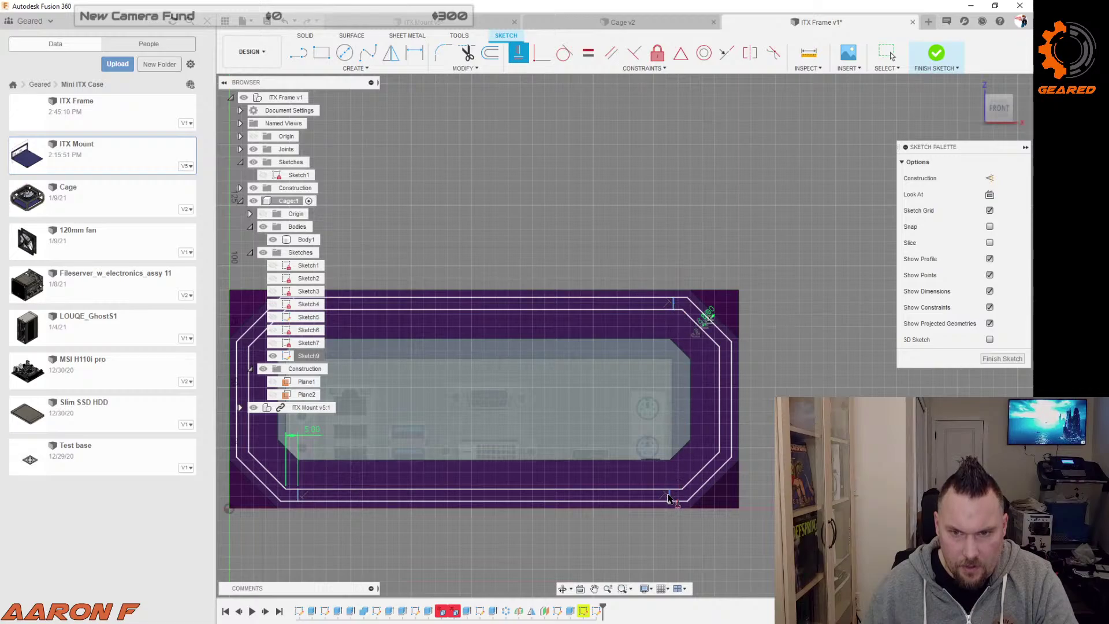
key("Escape")
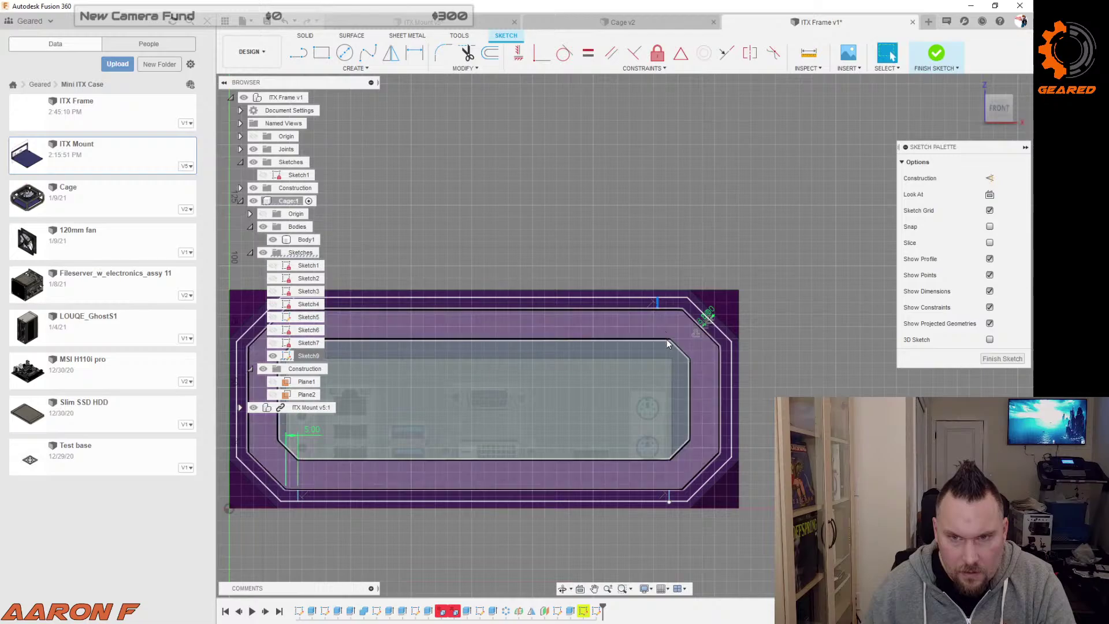
scroll(660, 315, "up", 3)
key("Return")
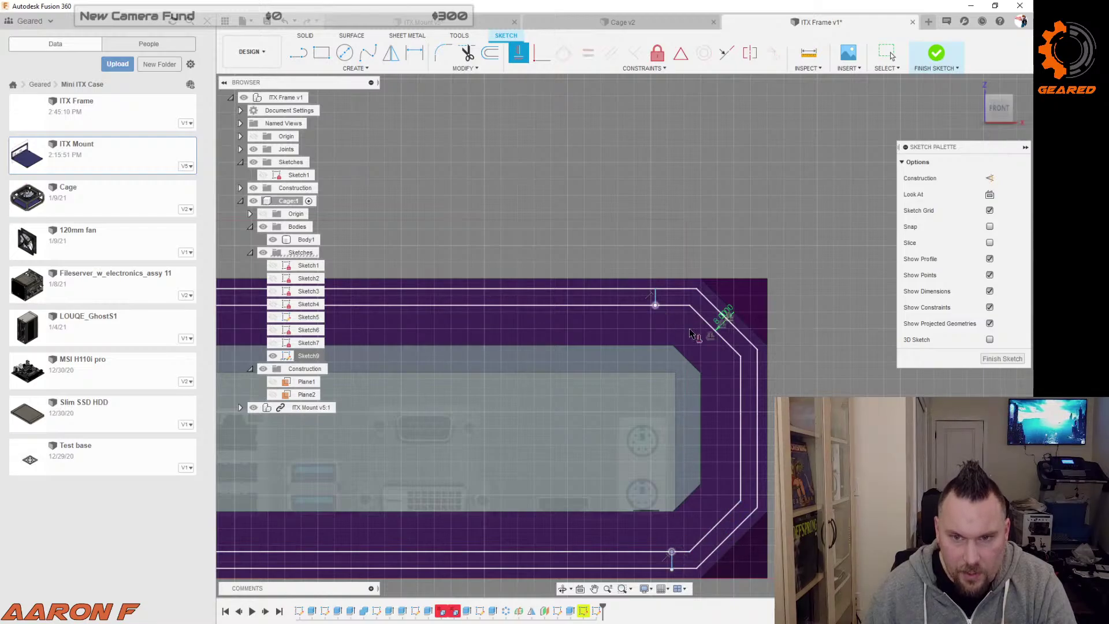
scroll(715, 394, "down", 3)
scroll(413, 423, "up", 3)
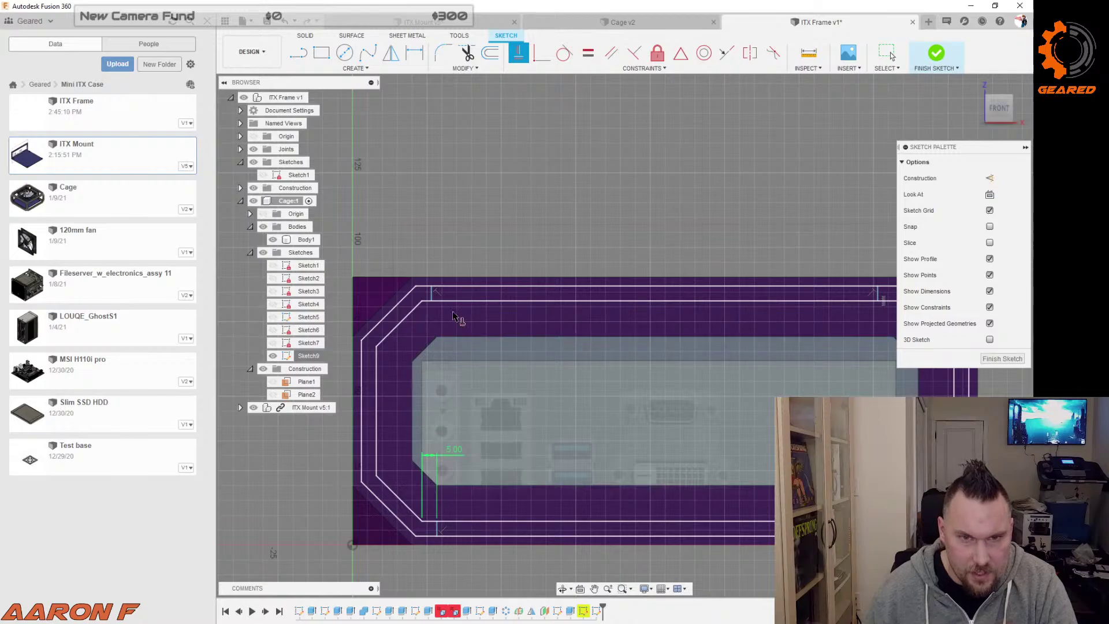
left_click(432, 300)
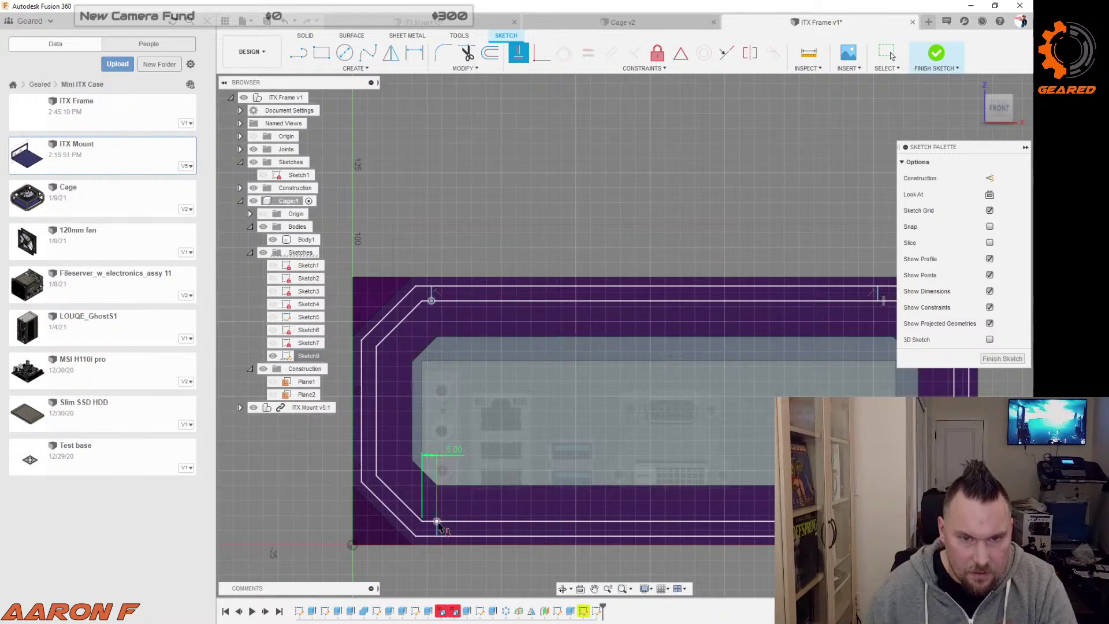
left_click(438, 522)
scroll(506, 449, "down", 3)
scroll(729, 388, "up", 2)
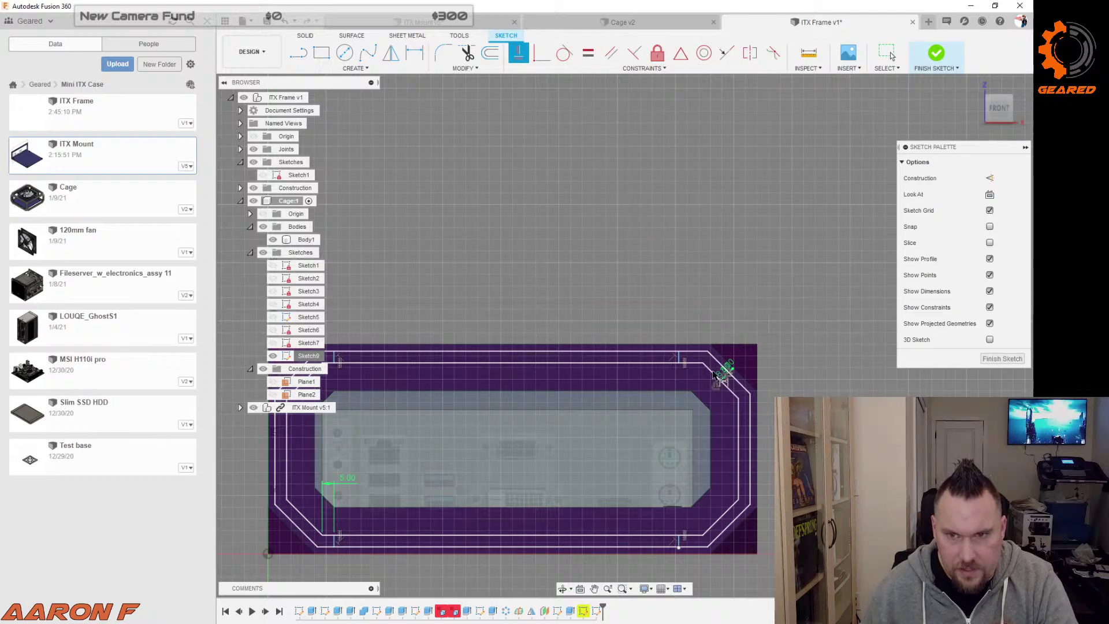
Step: Dimension the lower-right connecting line 5 mm from the inner outline's lower-right corner and finish the sketch
key("d")
left_click(702, 535)
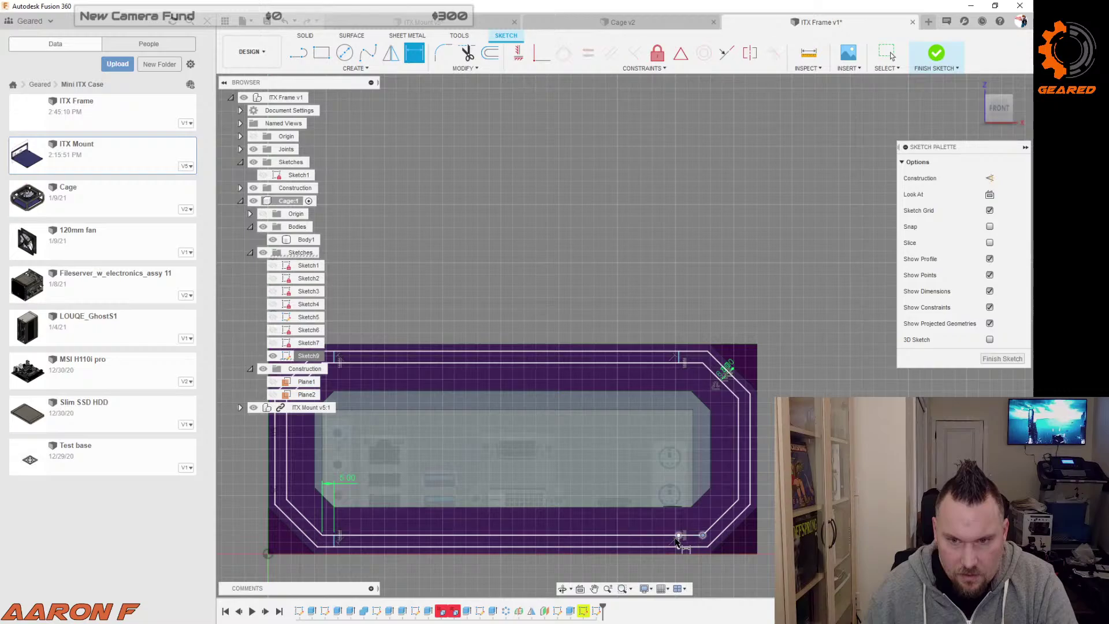
left_click(666, 496)
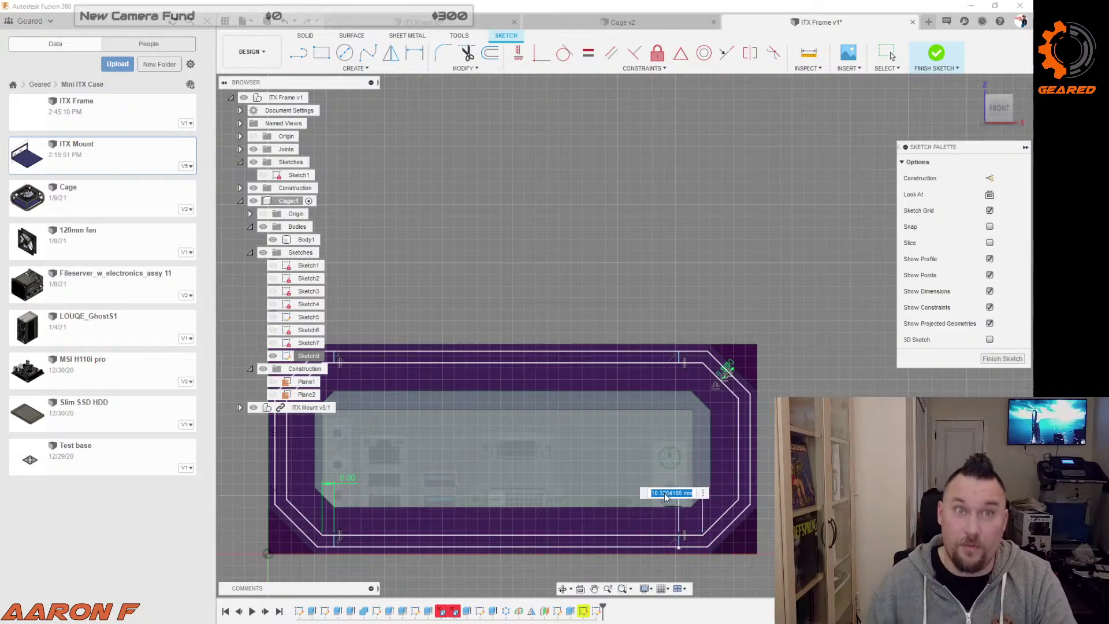
type("5")
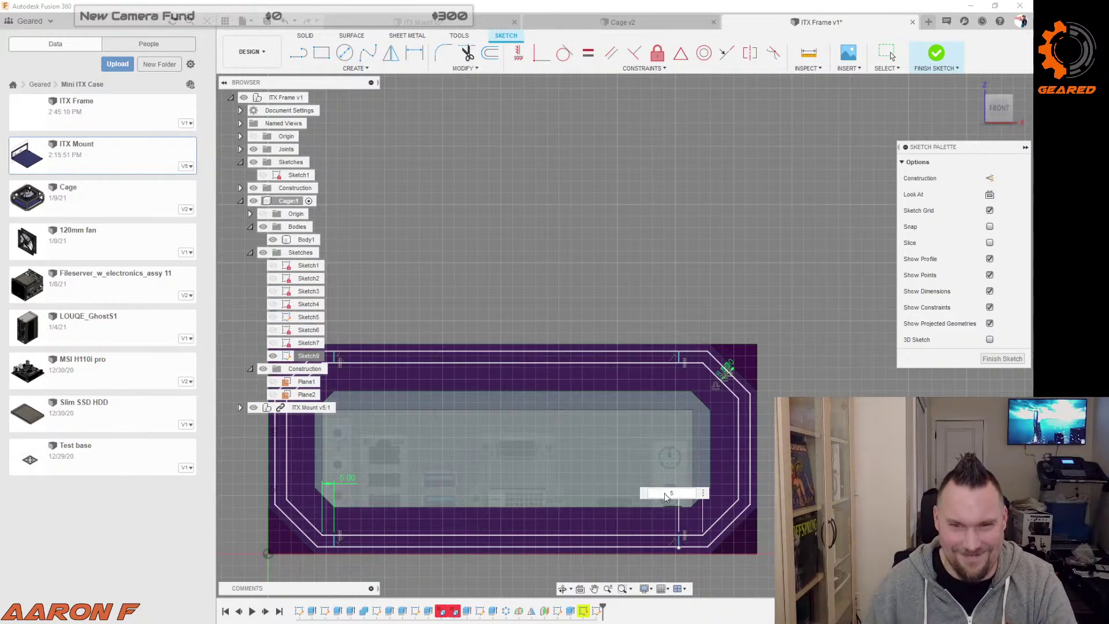
key("Return")
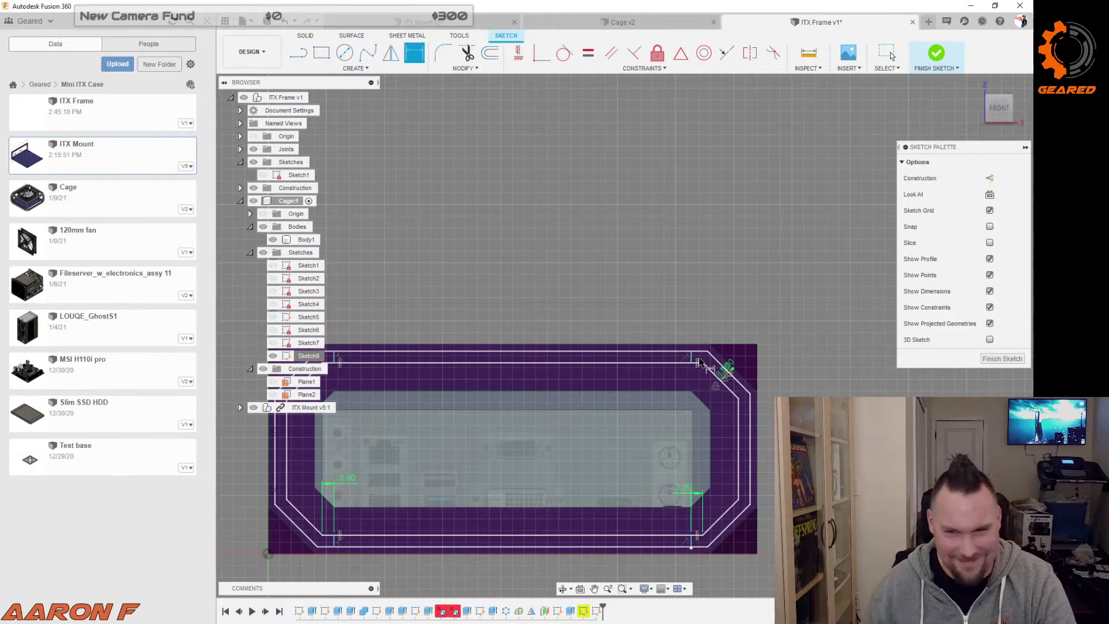
scroll(806, 341, "down", 2)
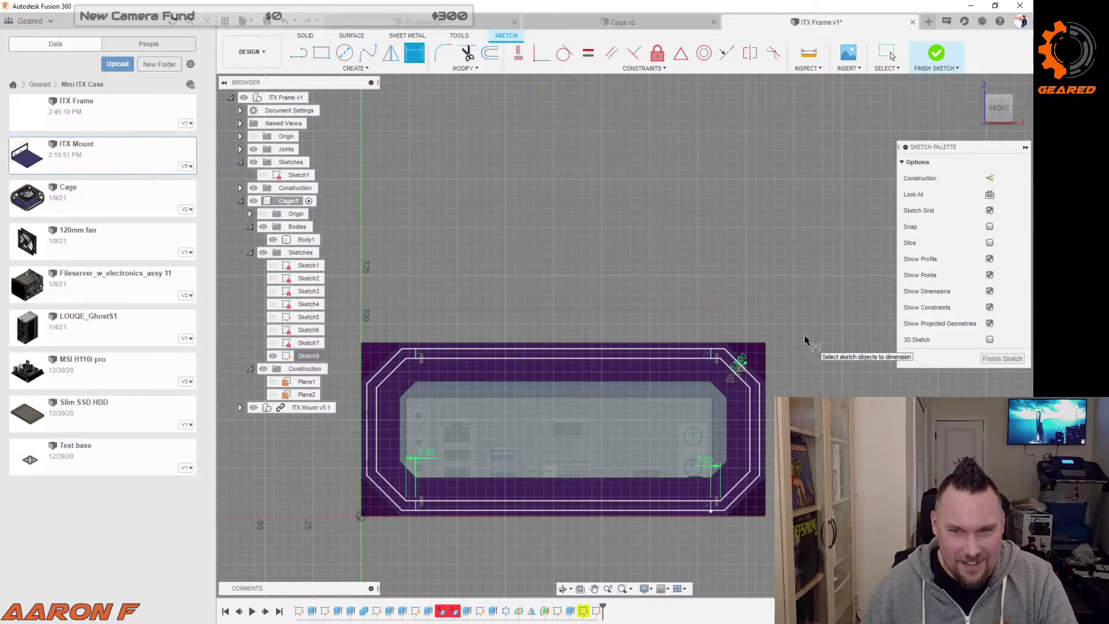
left_click(997, 359)
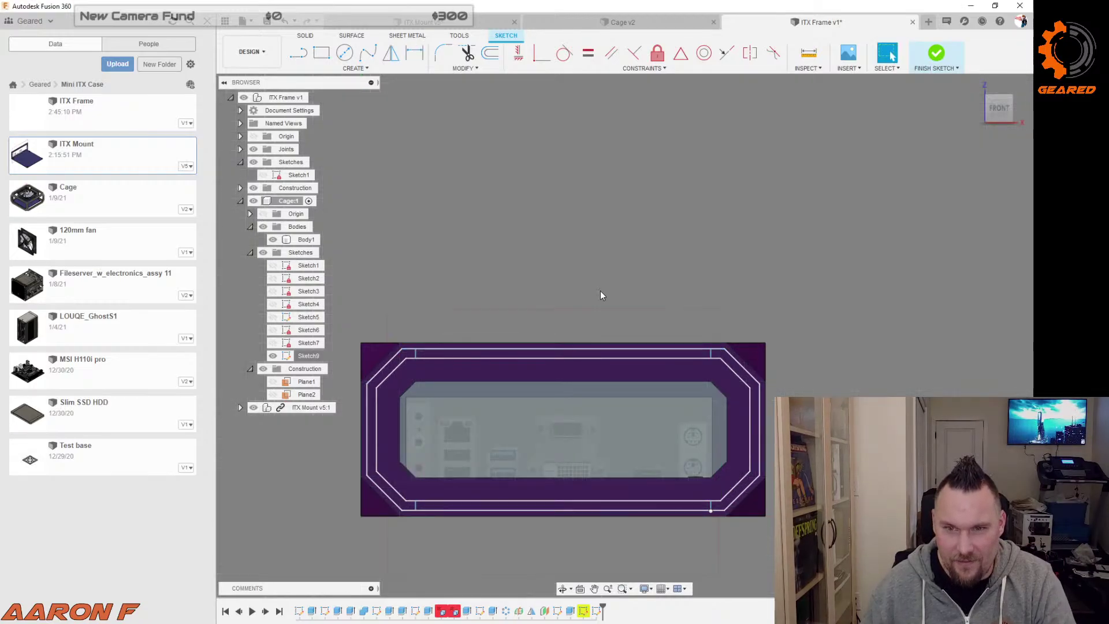
Step: Show Sketch7's hexagonal profile together with the offset outlines
left_click(274, 343)
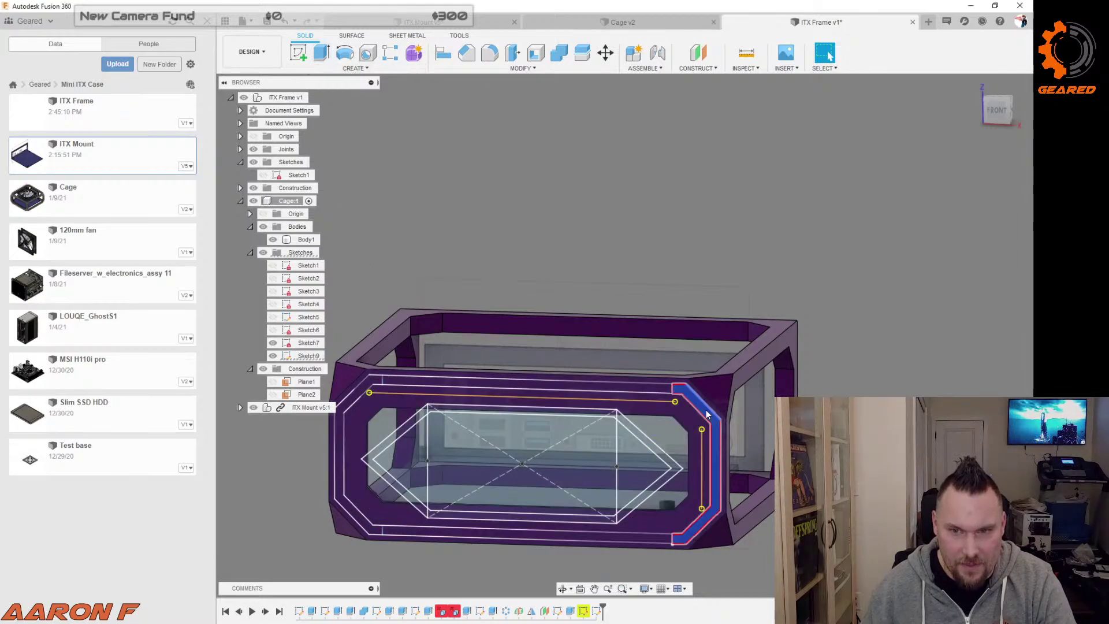
Step: Try to loft the outlines' right end section to the right pointed section of Sketch7's hexagonal band
left_click(357, 68)
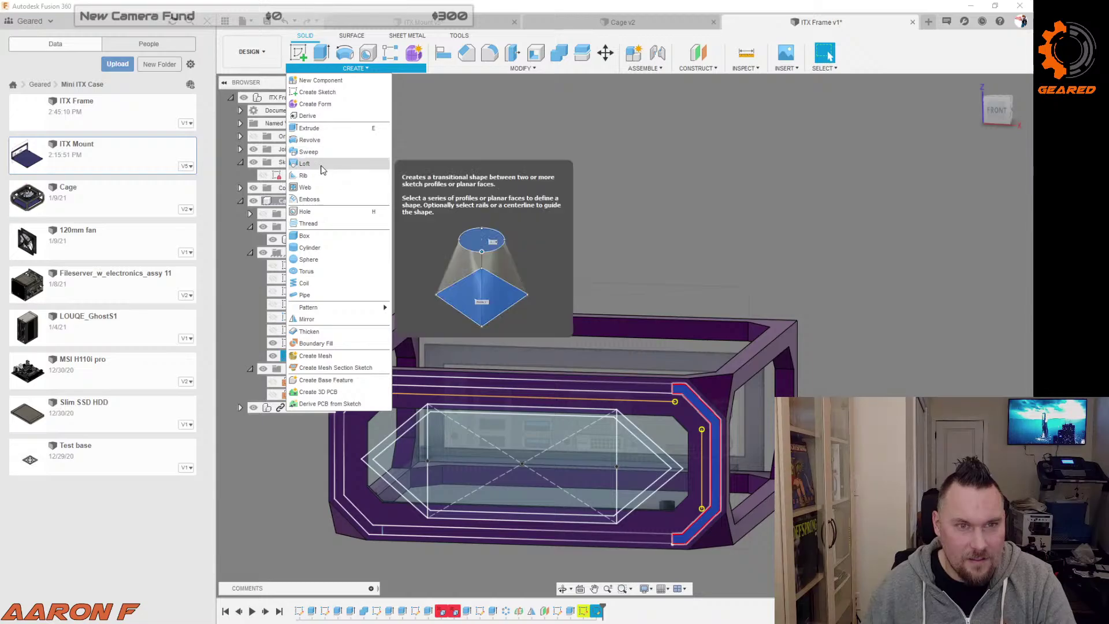
left_click(321, 165)
left_click(672, 468)
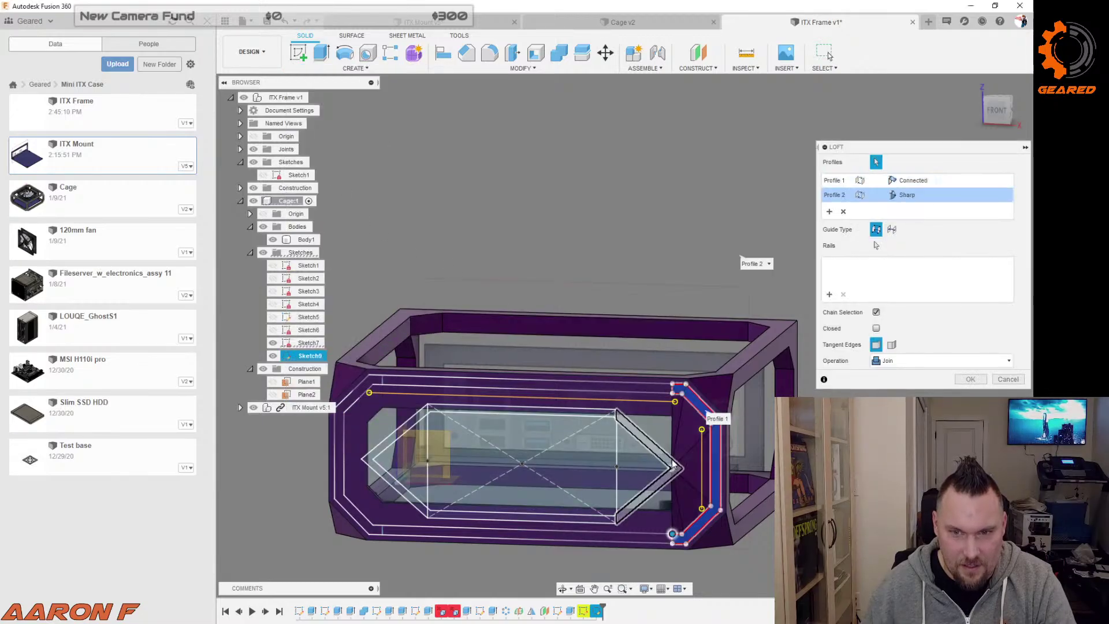
left_click(671, 468)
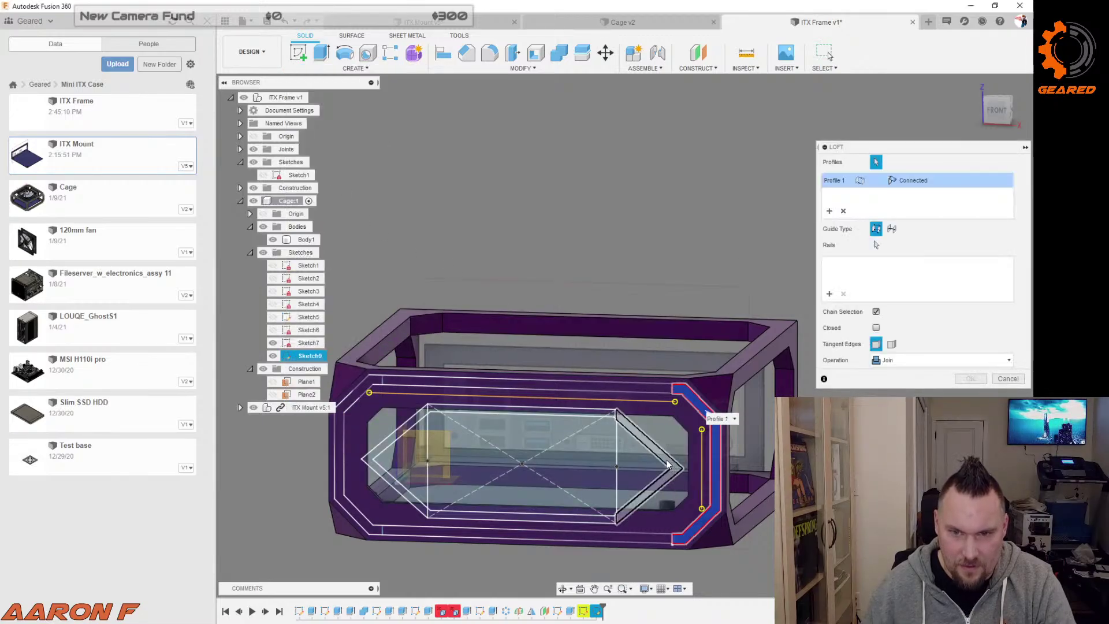
left_click(668, 465)
Step: Try to move the loft's lower outer mapping point onto the bottom corner of the pointed profile
scroll(635, 338, "up", 5)
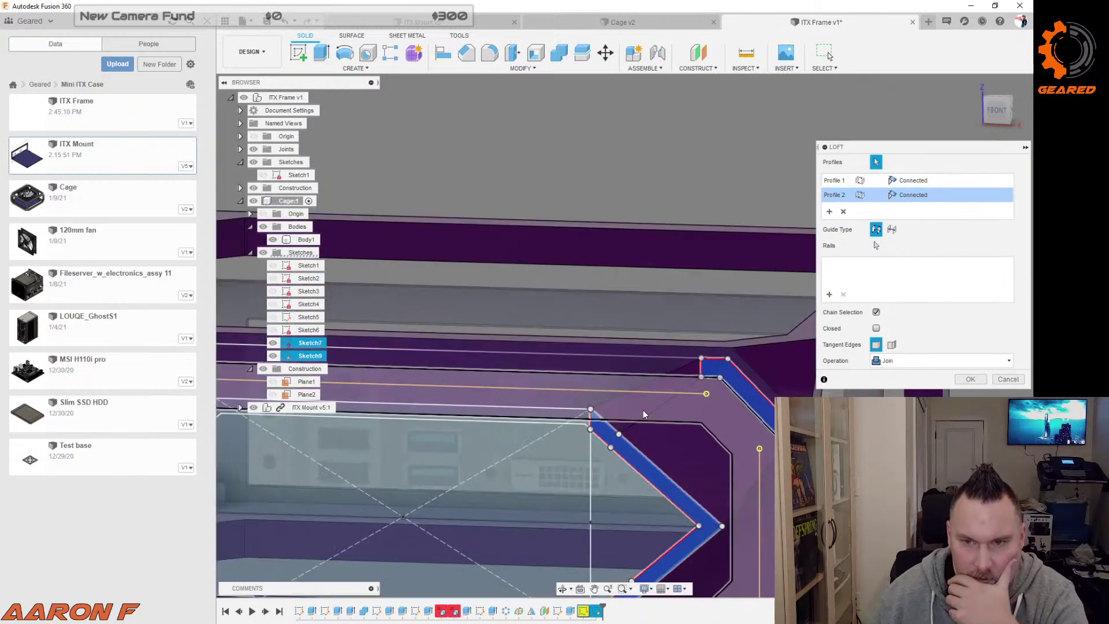
scroll(628, 419, "down", 4)
scroll(627, 417, "up", 3)
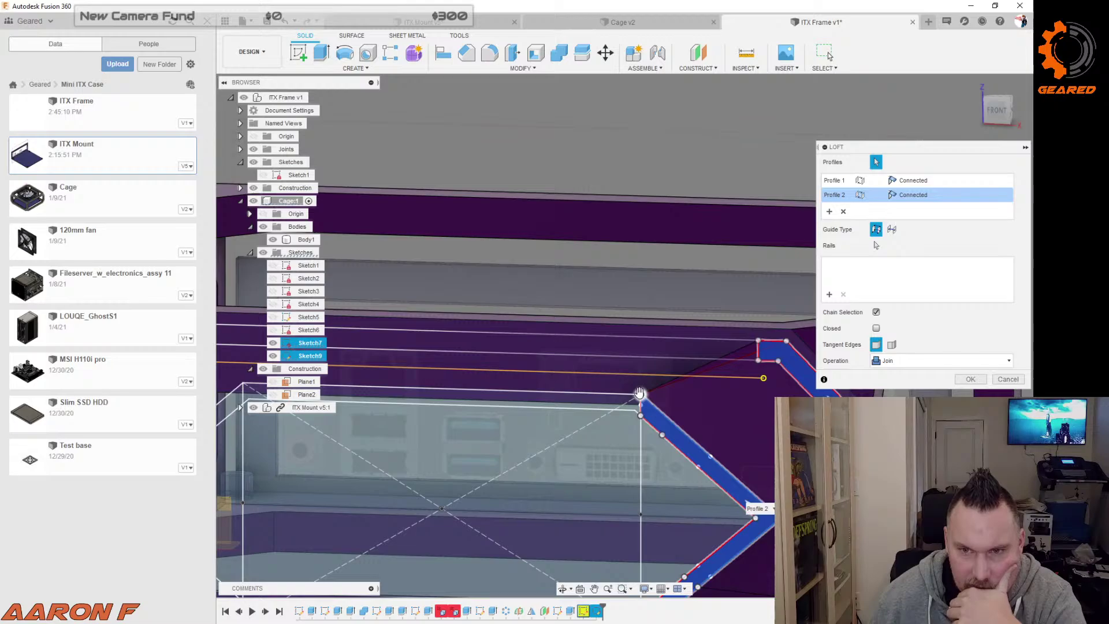
scroll(761, 454, "down", 3)
scroll(730, 554, "up", 3)
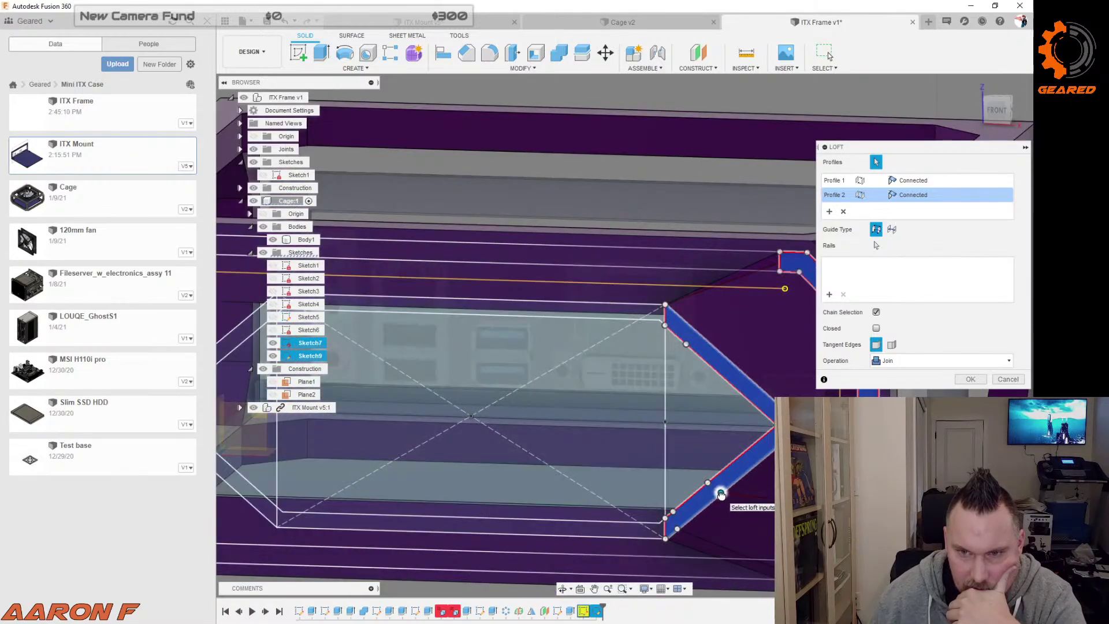
scroll(721, 494, "down", 4)
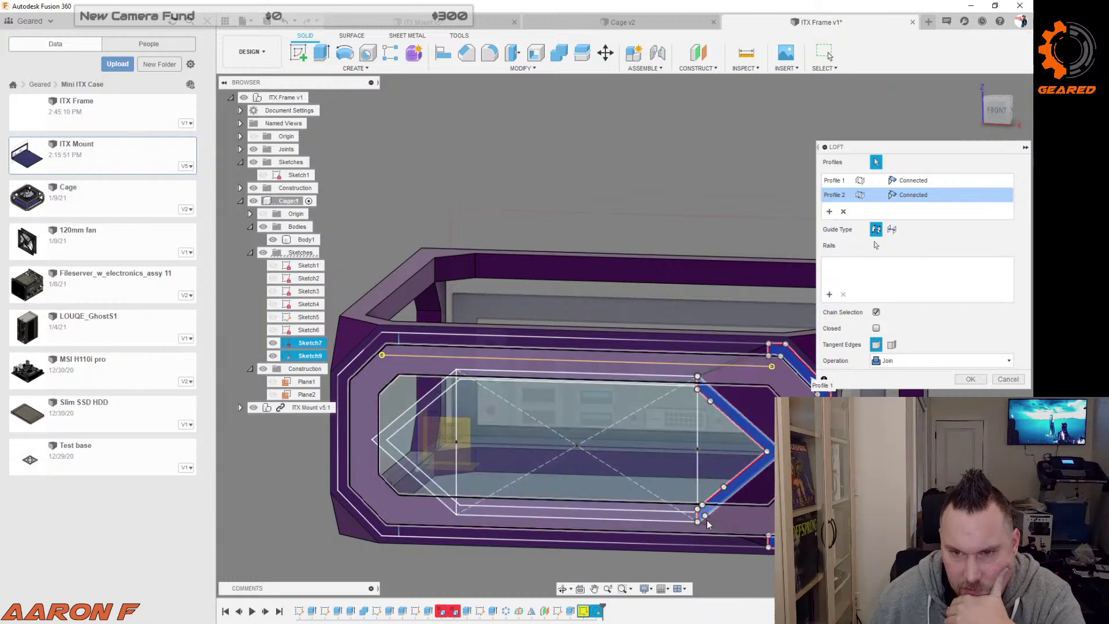
scroll(711, 523, "up", 3)
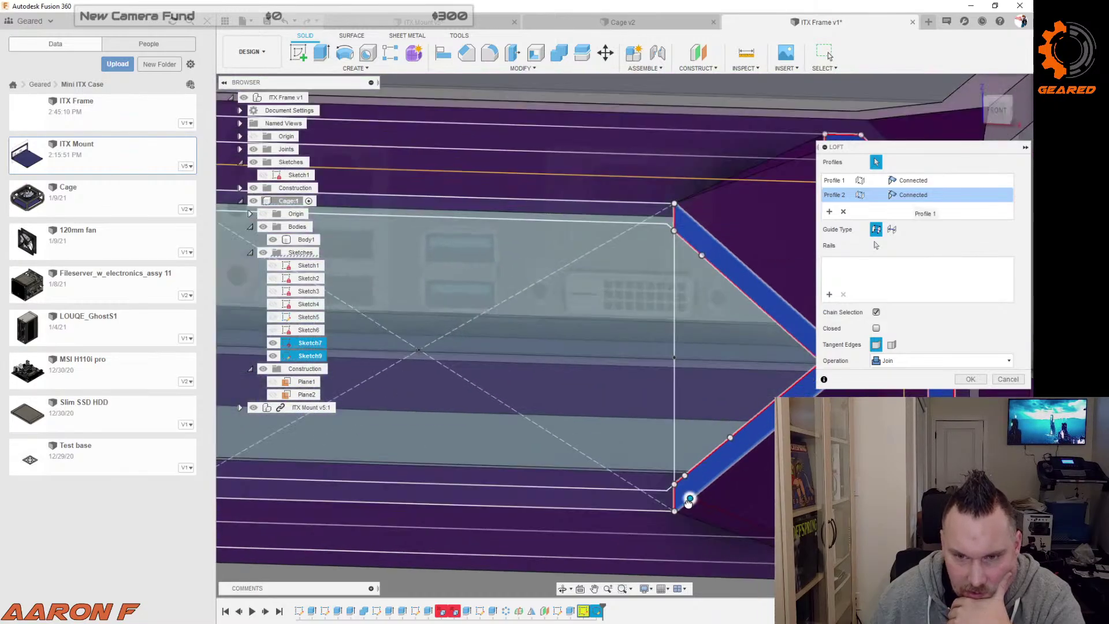
left_click_drag(688, 501, 683, 505)
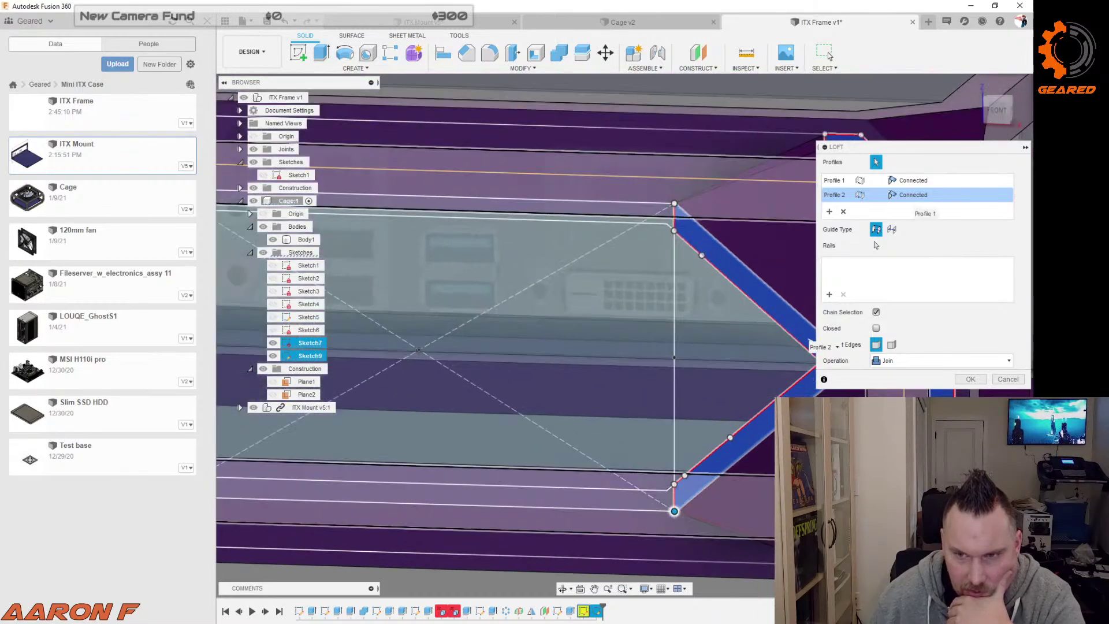
scroll(782, 478, "down", 3)
Step: Try the loft with its operation set to New Body and hide Body1 to inspect the preview from behind
middle_click_drag(855, 480, 653, 456, "shift")
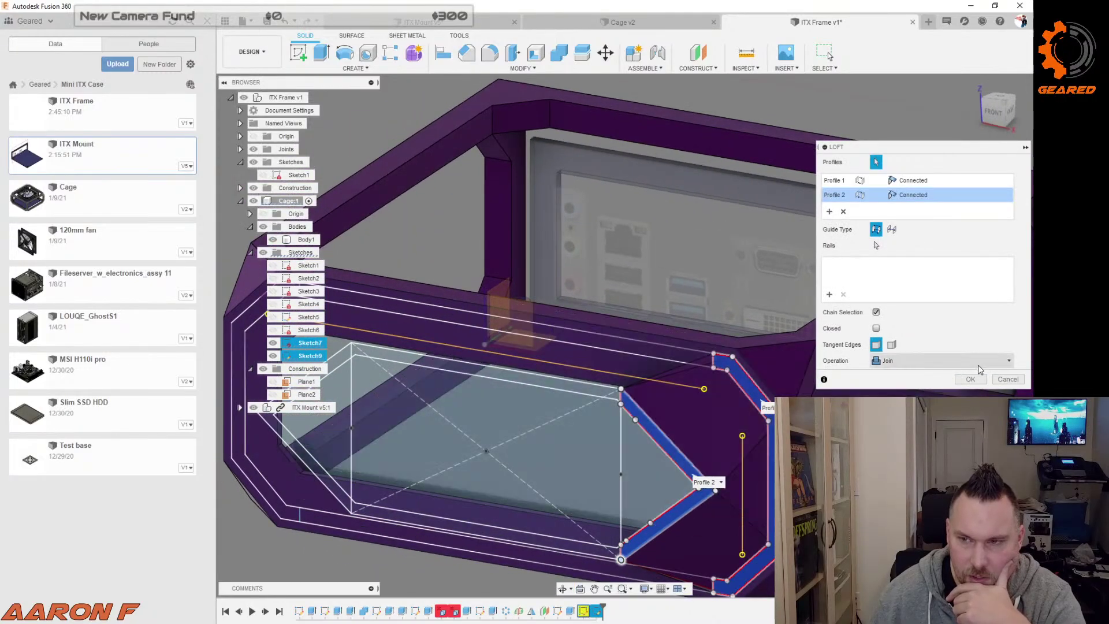
left_click(939, 361)
left_click(890, 411)
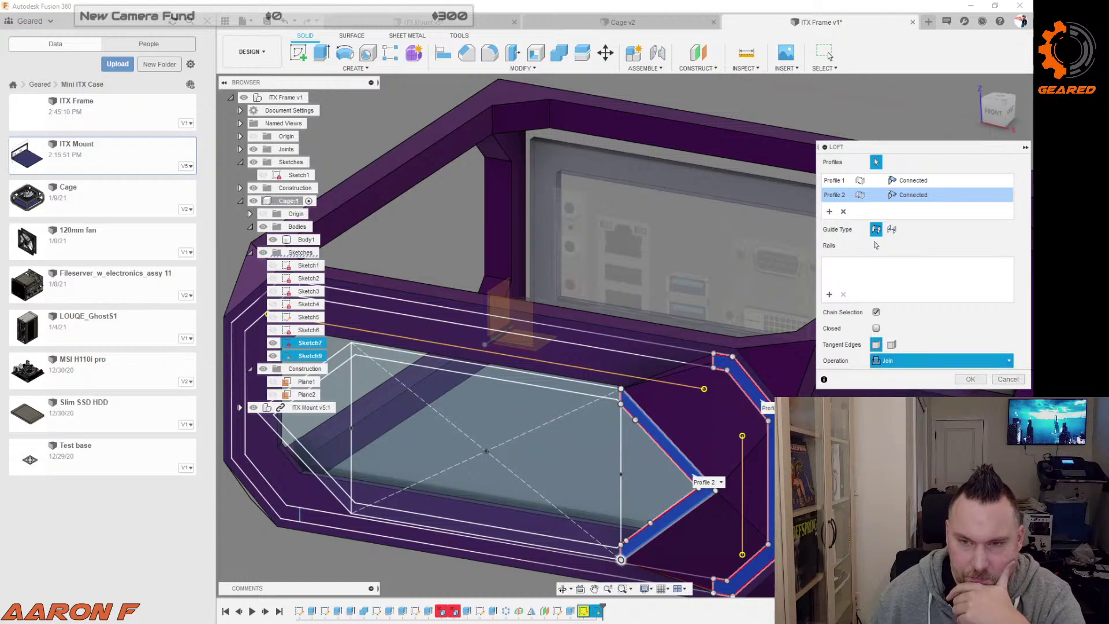
middle_click_drag(716, 463, 669, 288, "shift")
scroll(604, 325, "up", 5)
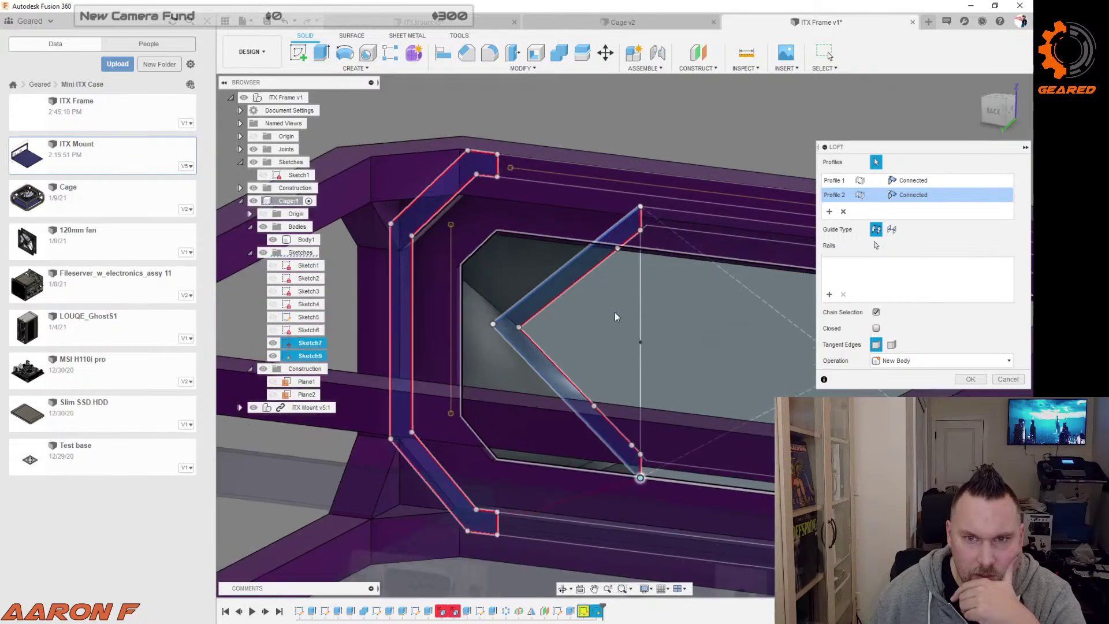
middle_click_drag(614, 312, 356, 314, "shift")
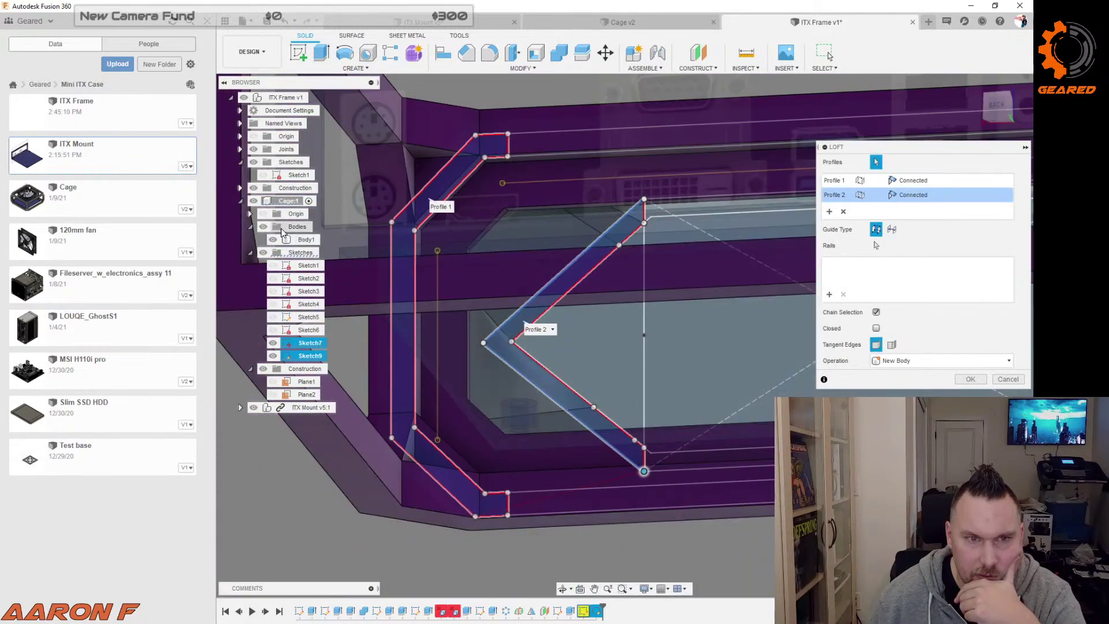
left_click(273, 239)
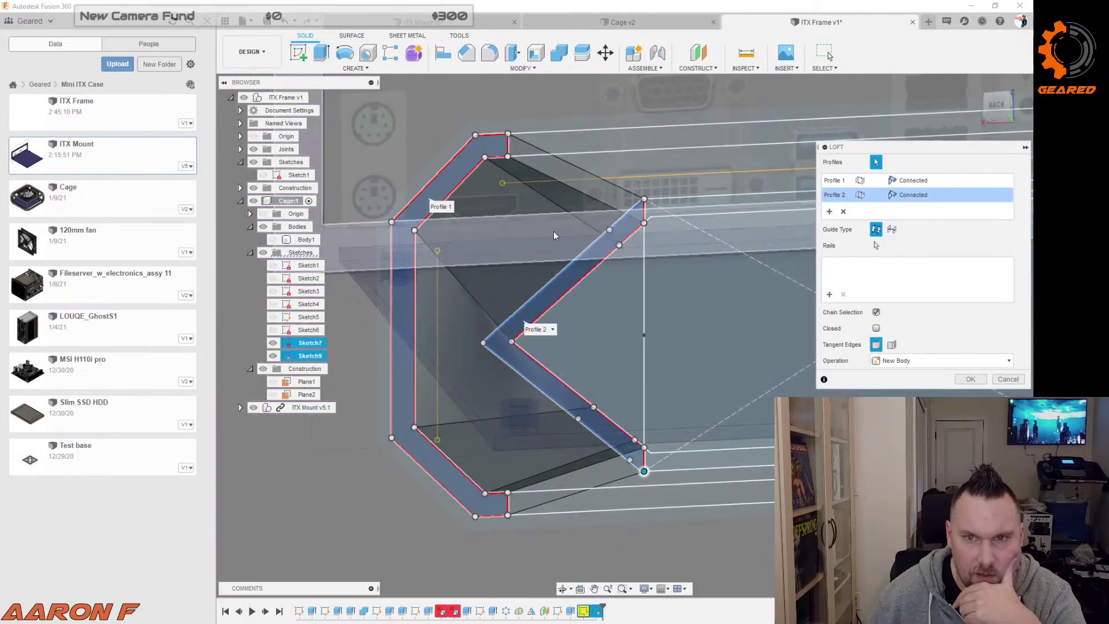
Step: Try to shift the lower inner mapping point to the midpoint of the pointed profile's lower inner edge
scroll(615, 249, "up", 3)
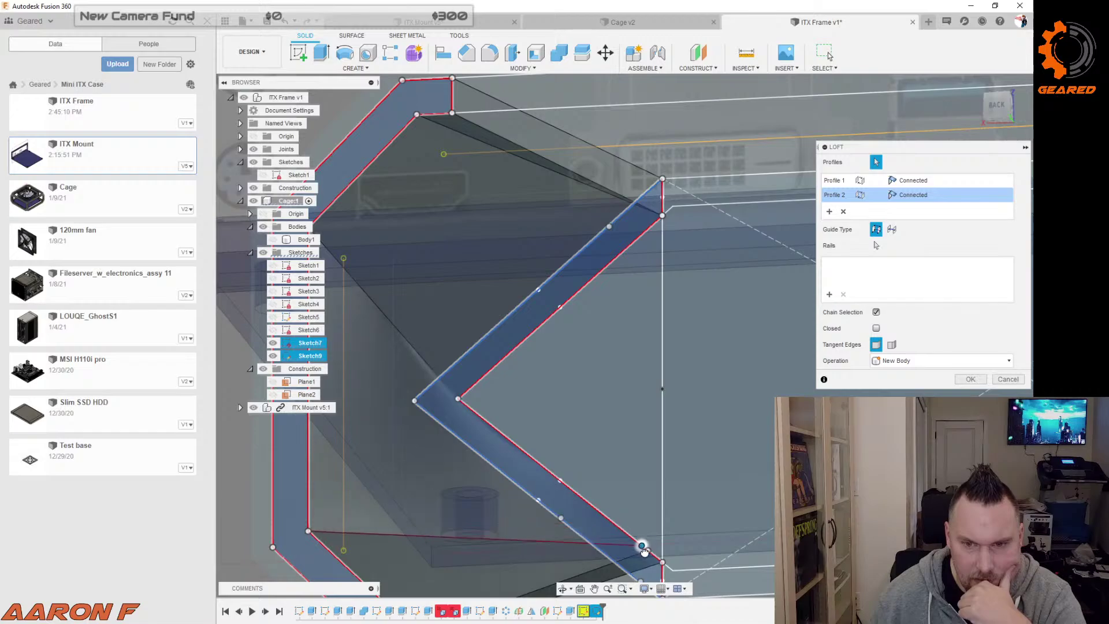
left_click_drag(645, 552, 649, 556)
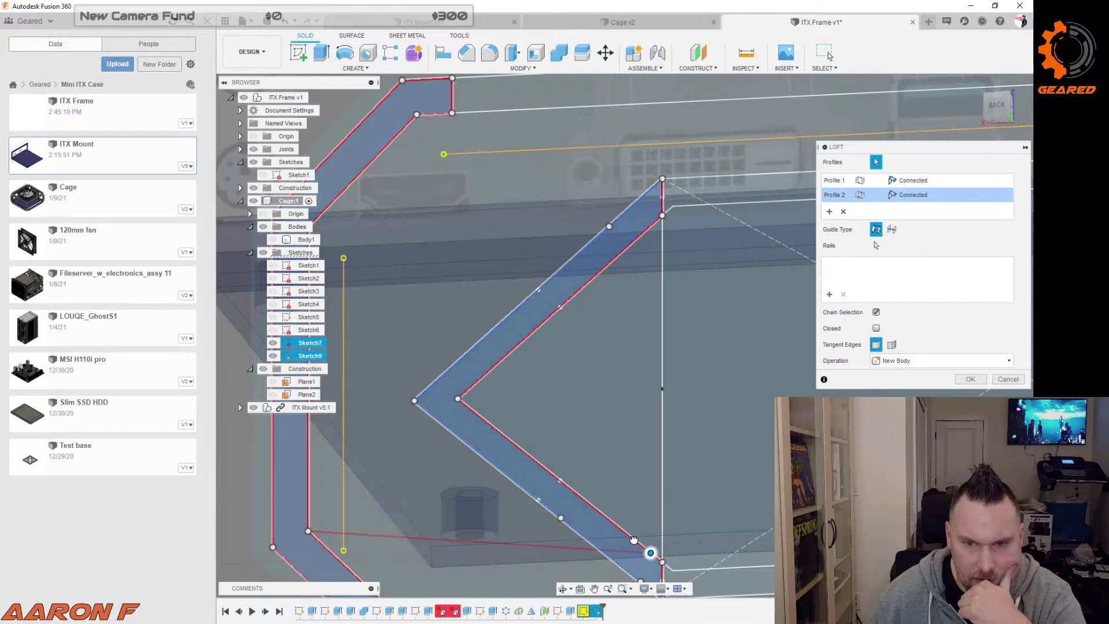
middle_click_drag(634, 539, 696, 525, "shift")
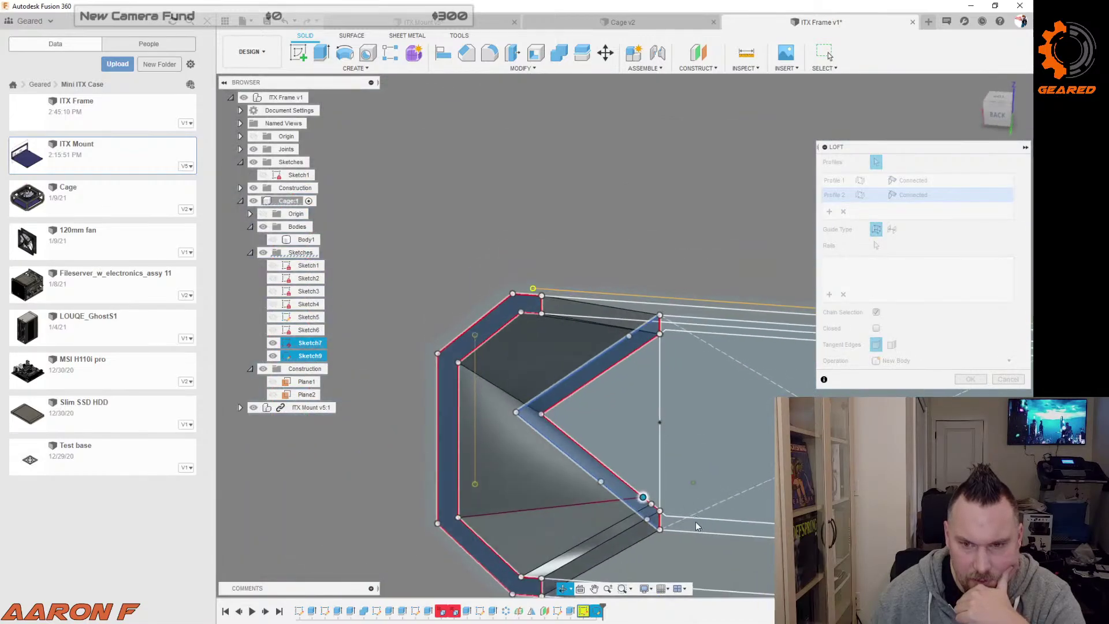
scroll(643, 498, "up", 6)
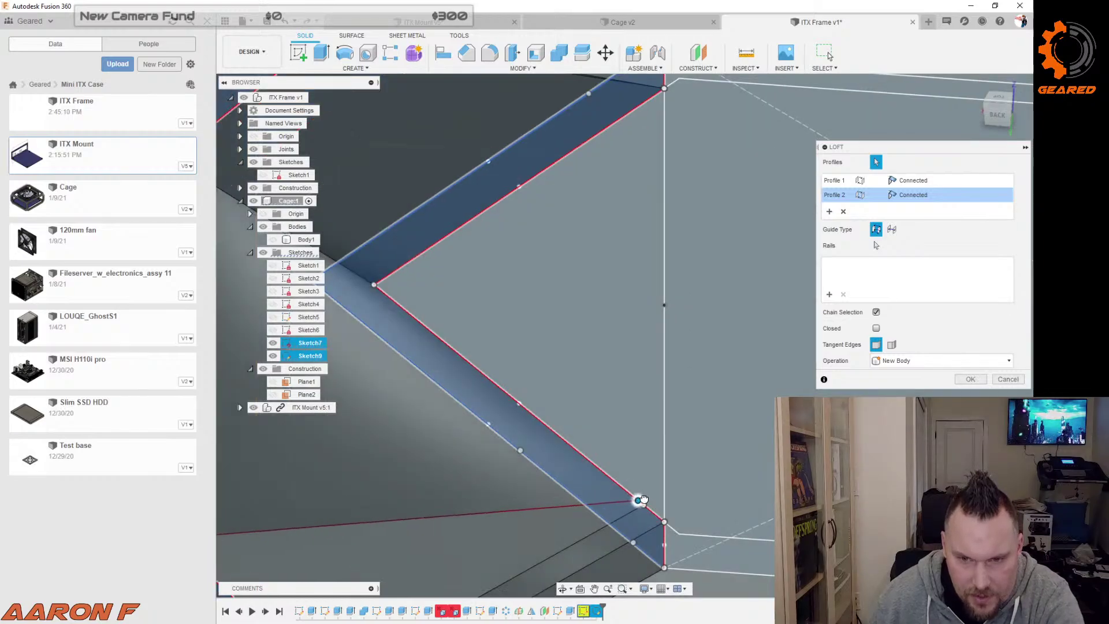
left_click_drag(643, 499, 512, 404)
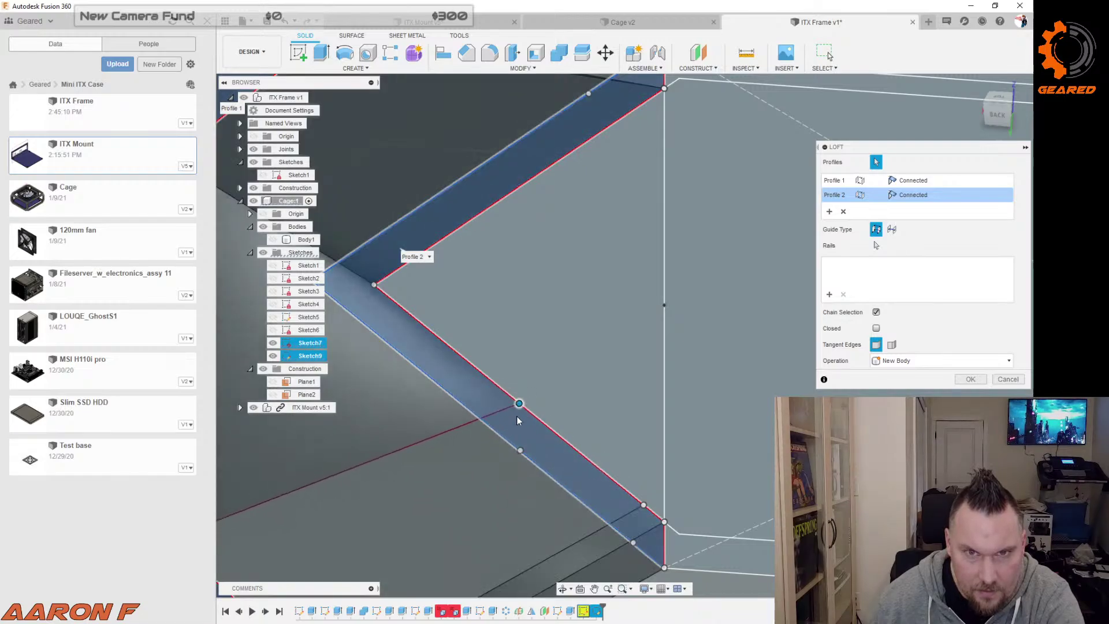
Step: Try to shift the upper inner mapping point to the midpoint of the pointed profile's upper inner edge
scroll(518, 420, "down", 3)
scroll(568, 318, "up", 2)
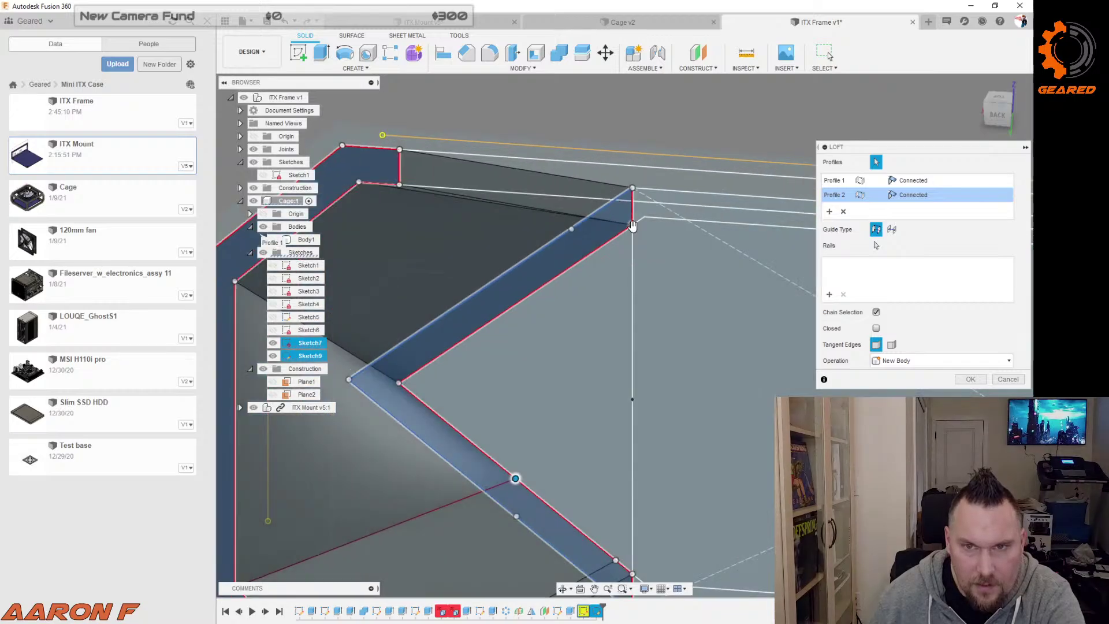
left_click_drag(609, 235, 570, 265)
middle_click_drag(570, 264, 617, 317, "shift")
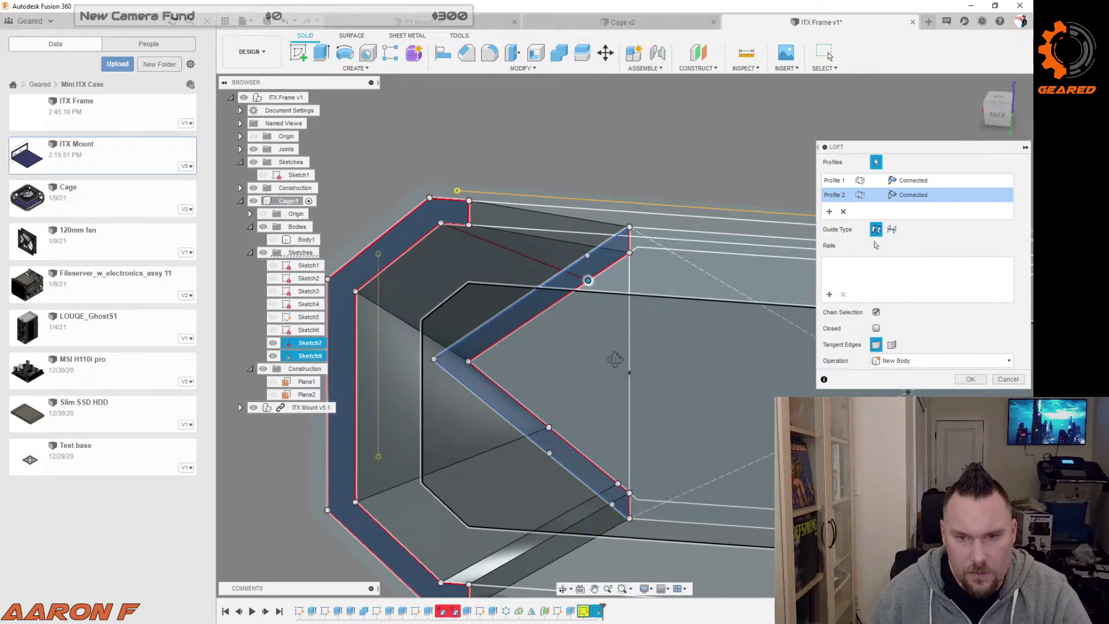
middle_click_drag(640, 364, 602, 316, "shift")
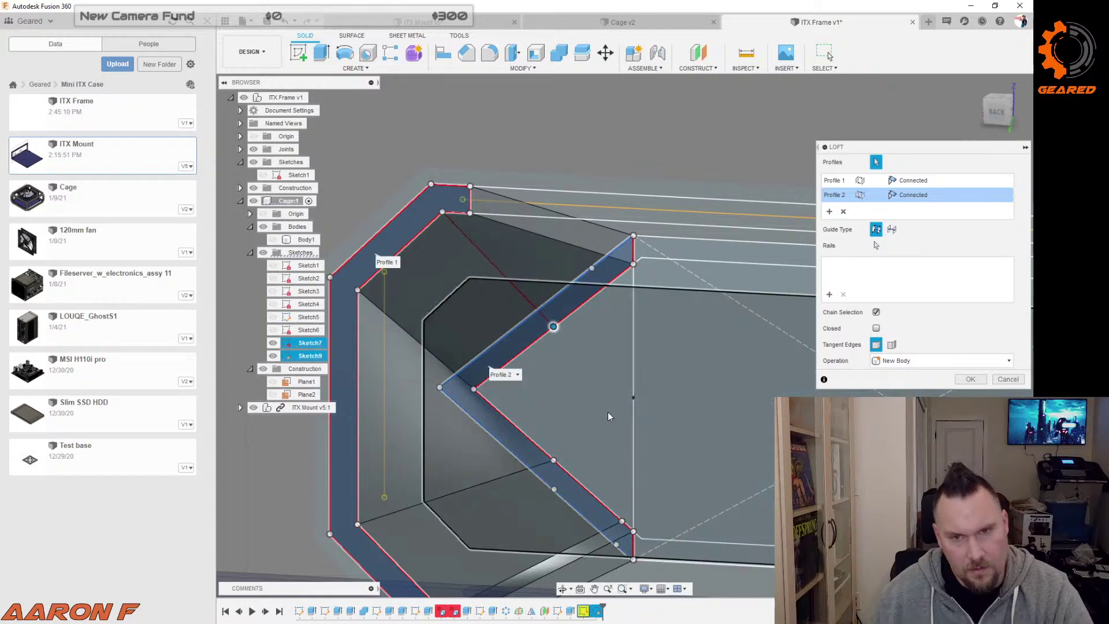
Step: Try to regroup both lower inner mapping points around the middle of the pointed profile's lower inner edge, and cancel the loft
scroll(593, 392, "down", 1)
scroll(593, 393, "down", 3)
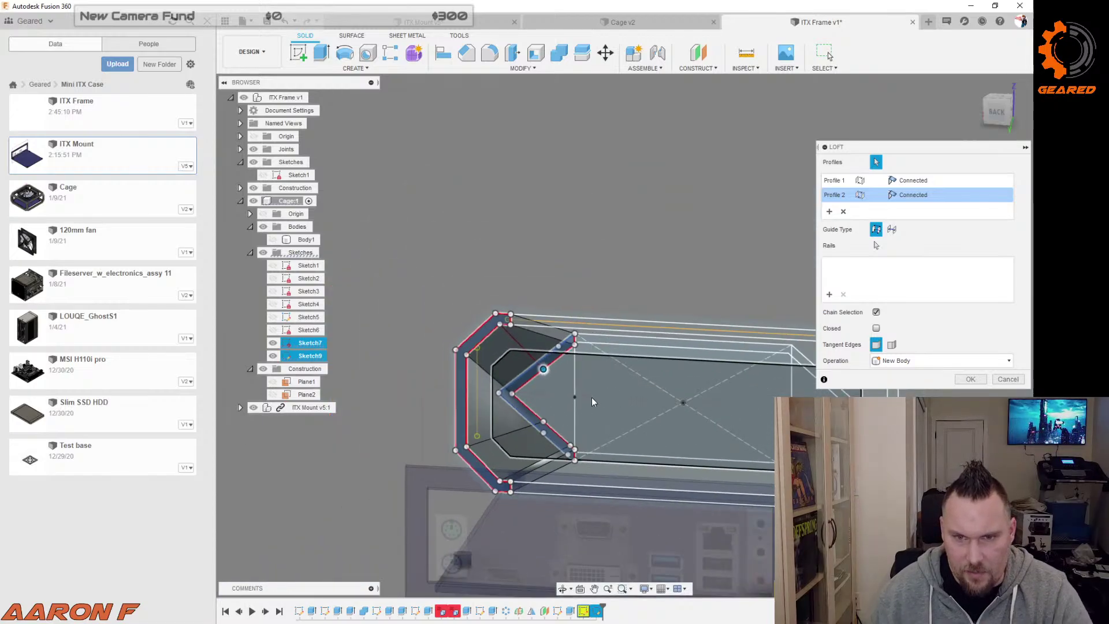
mouse_move(592, 397)
middle_mouse_down("shift")
mouse_move(574, 388)
mouse_move(604, 396)
middle_mouse_up("shift")
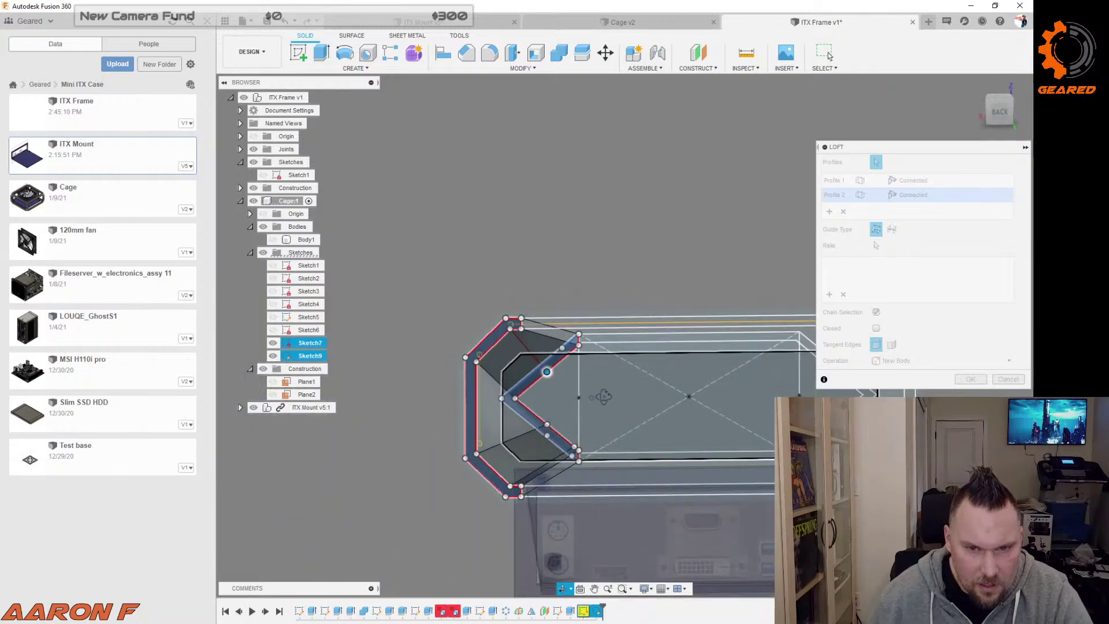
scroll(541, 411, "up", 2)
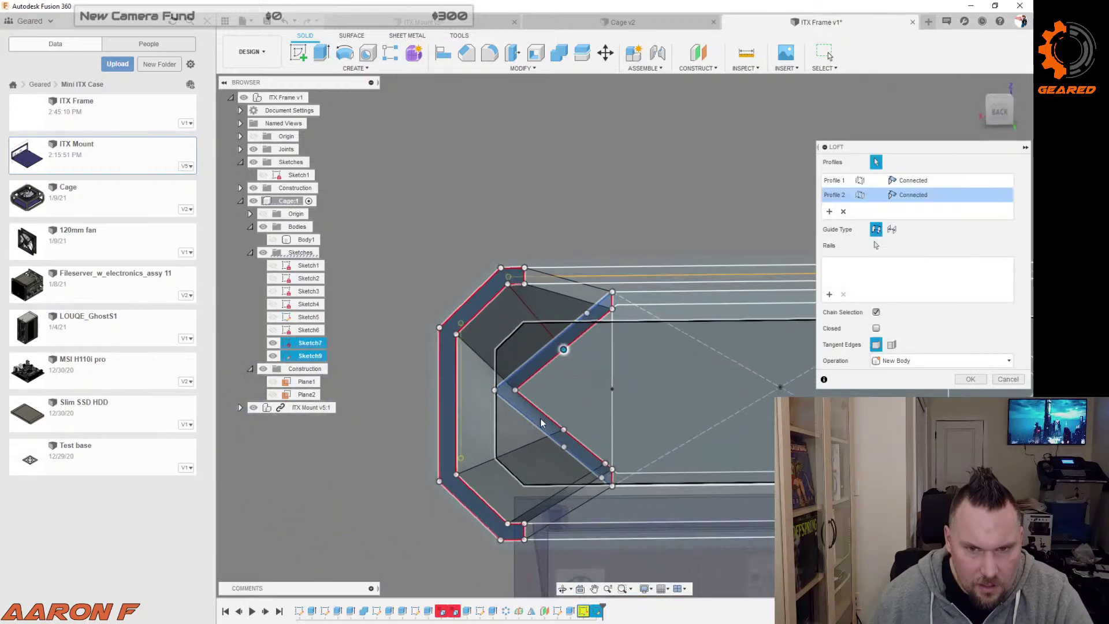
scroll(541, 422, "up", 3)
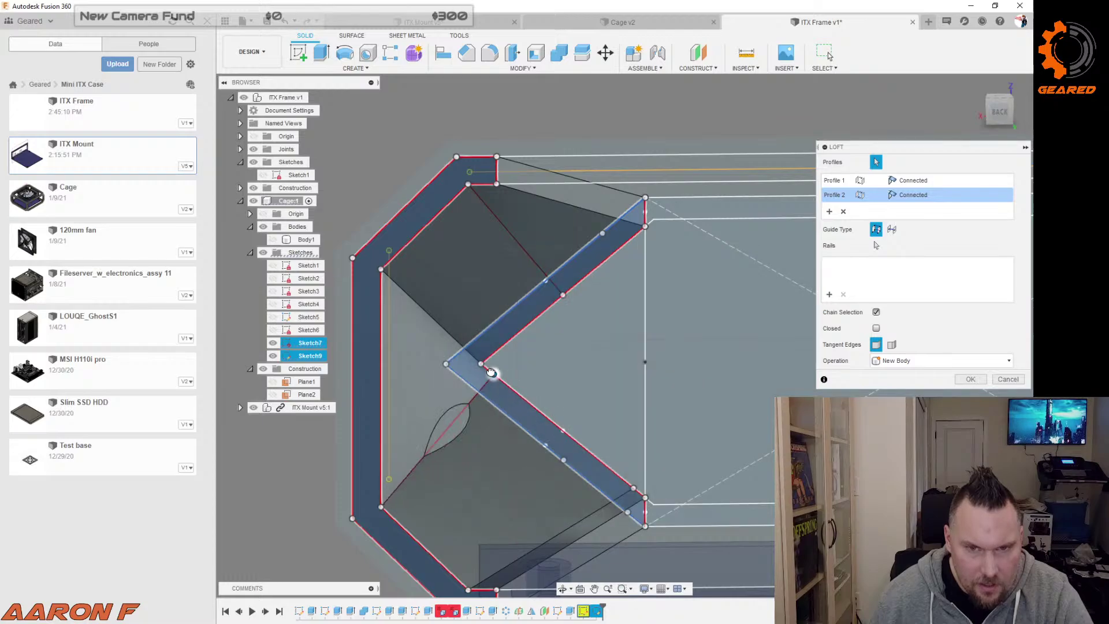
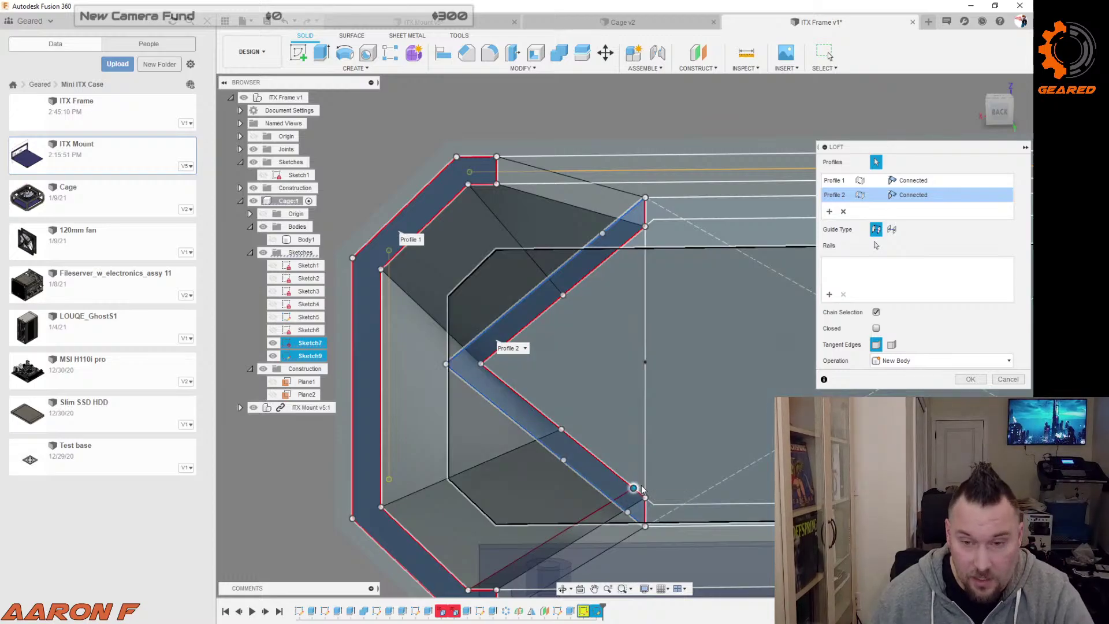
left_click_drag(641, 489, 561, 430)
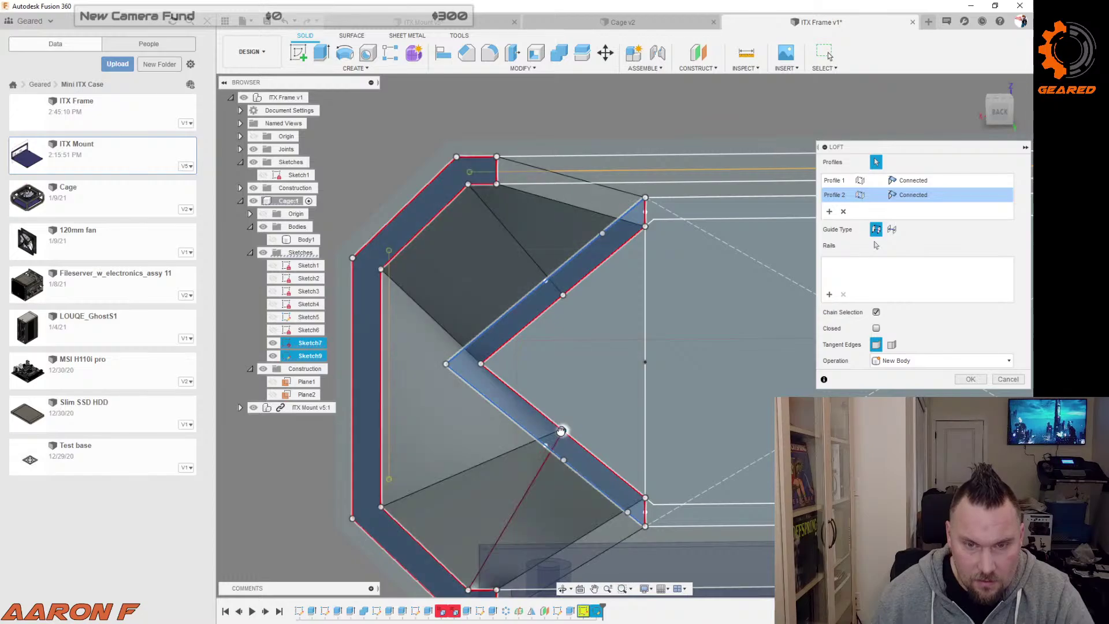
scroll(578, 420, "up", 3)
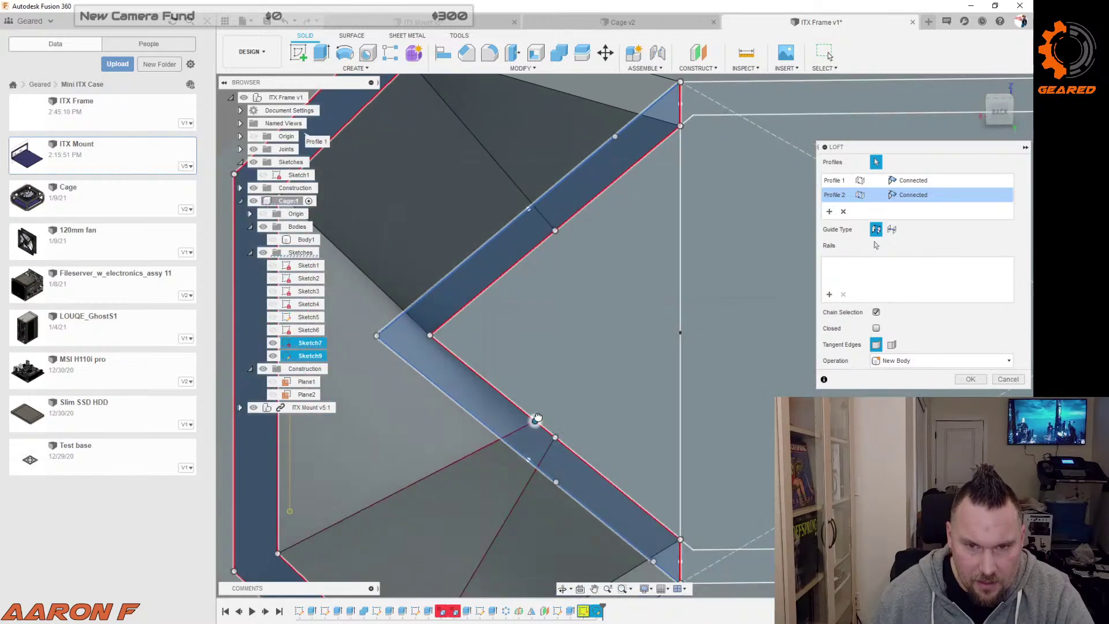
scroll(537, 418, "down", 4)
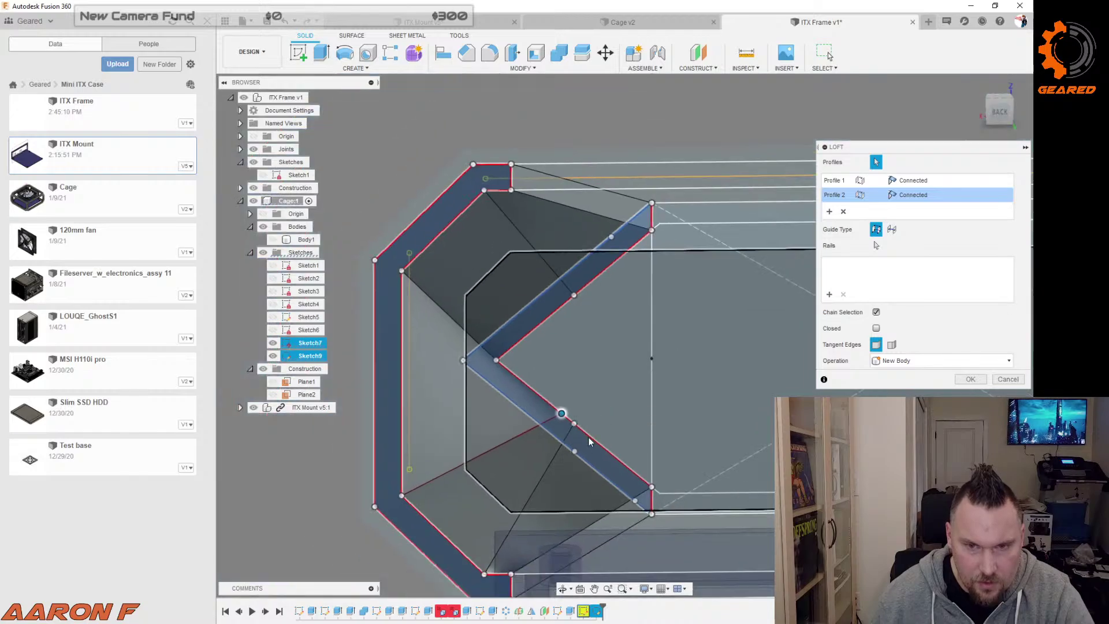
middle_click_drag(588, 437, 588, 390, "shift")
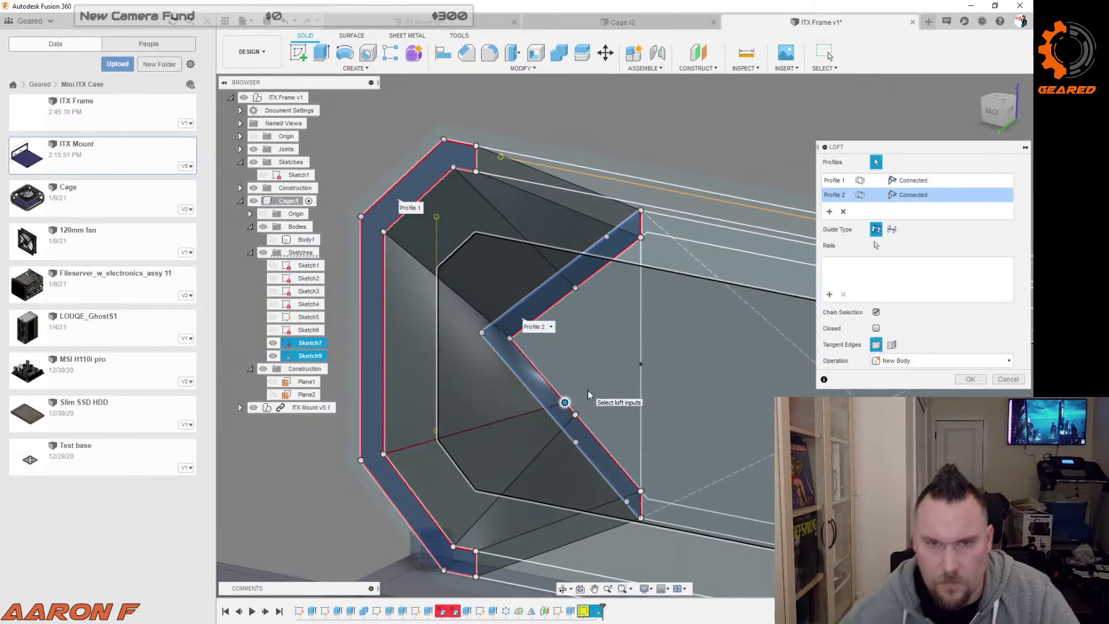
left_click(1009, 376)
scroll(816, 377, "down", 3)
middle_click_drag(815, 376, 741, 382, "shift")
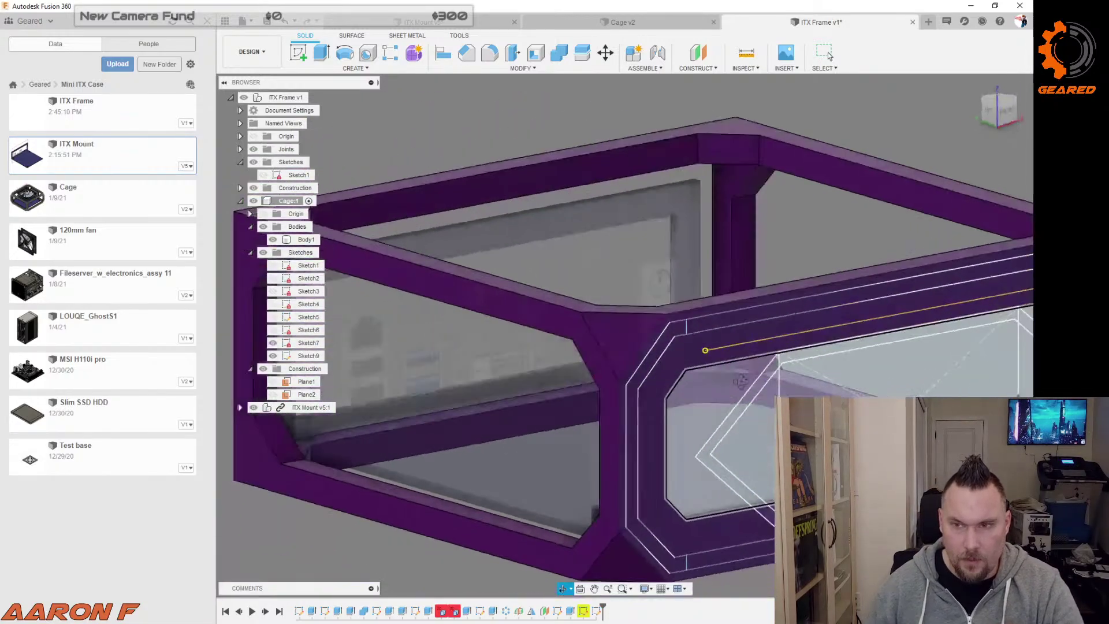
scroll(716, 405, "down", 4)
scroll(935, 425, "up", 3)
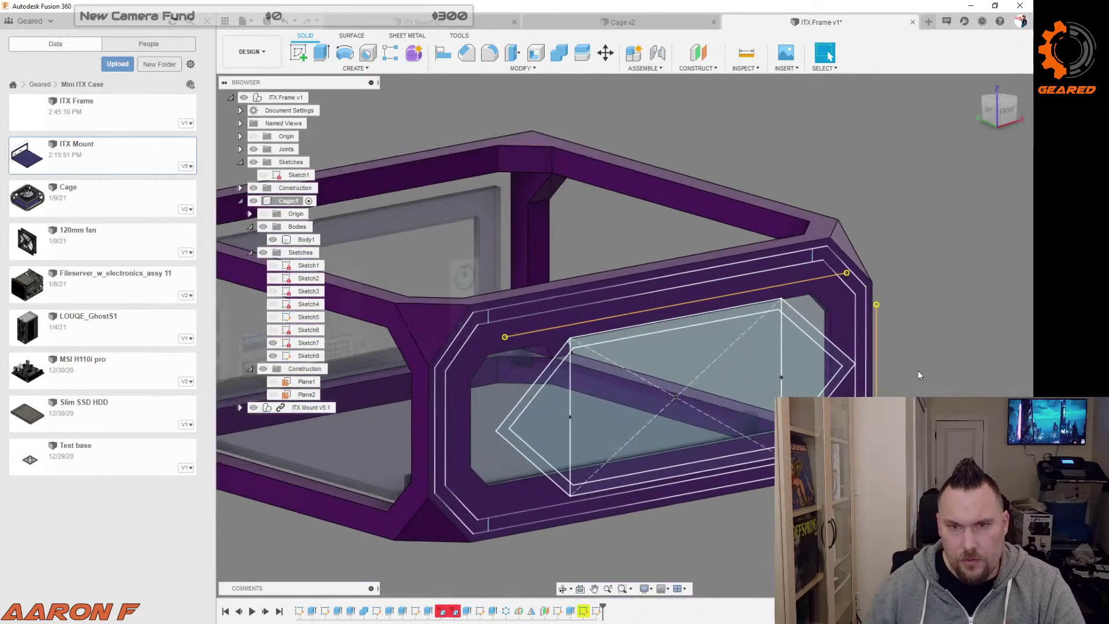
scroll(917, 359, "up", 2)
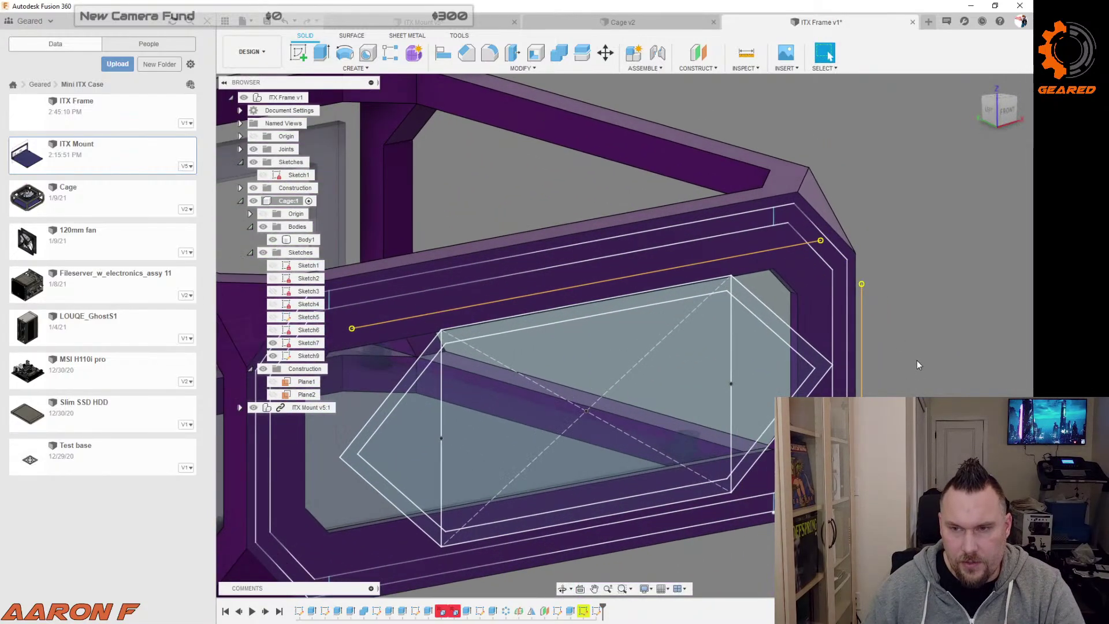
Step: Extrude the four sections of Sketch7's hexagonal ring 1 mm as a new body
left_click(822, 364)
key("e")
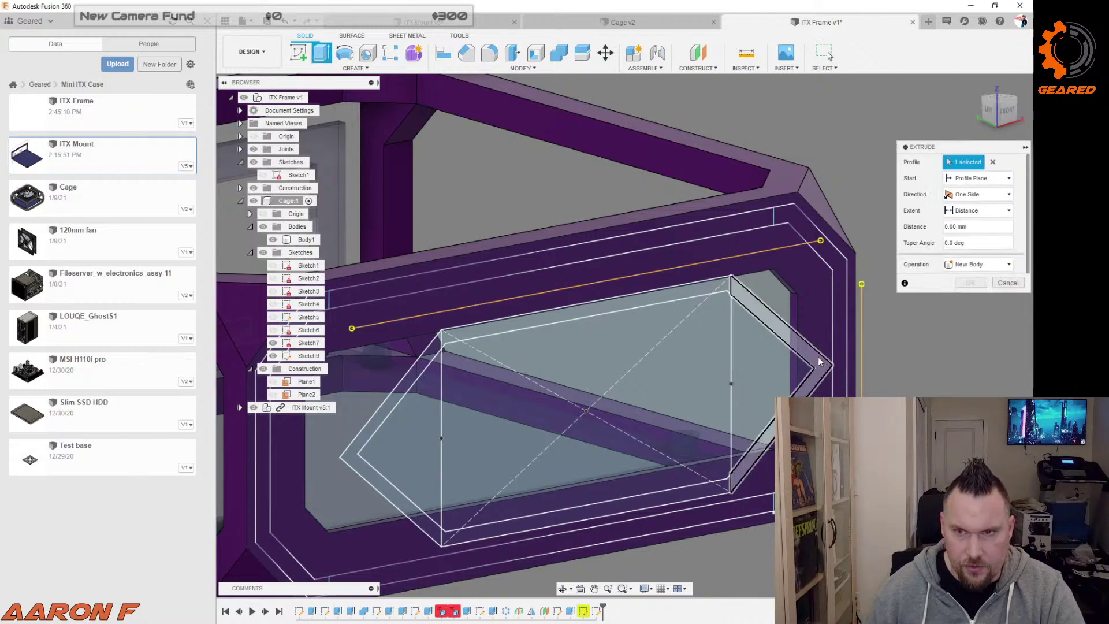
left_click(424, 360)
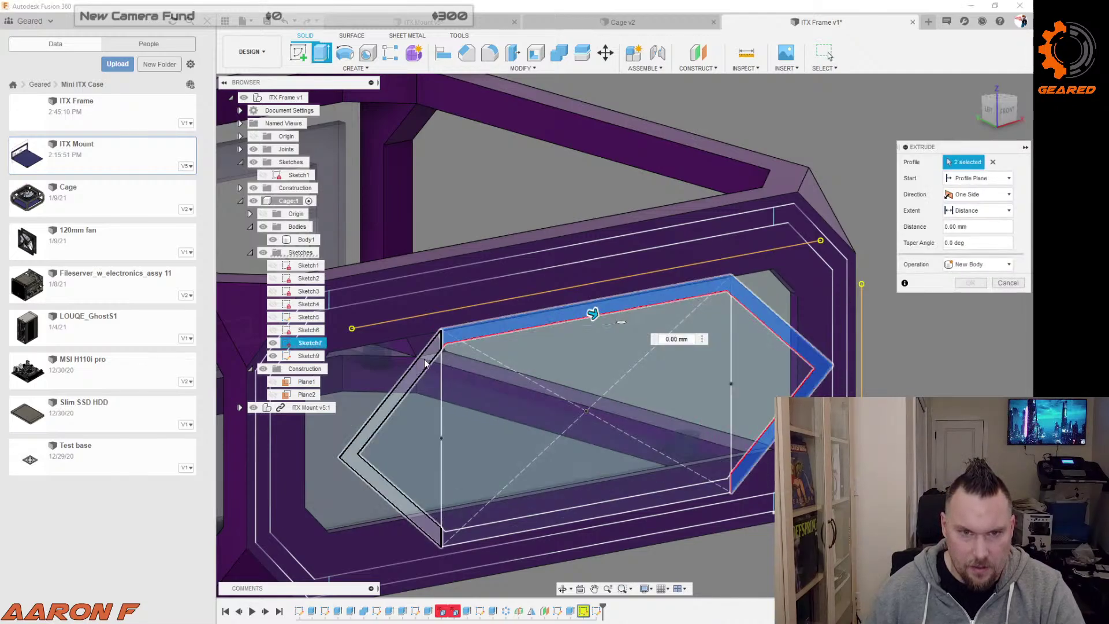
left_click(512, 526)
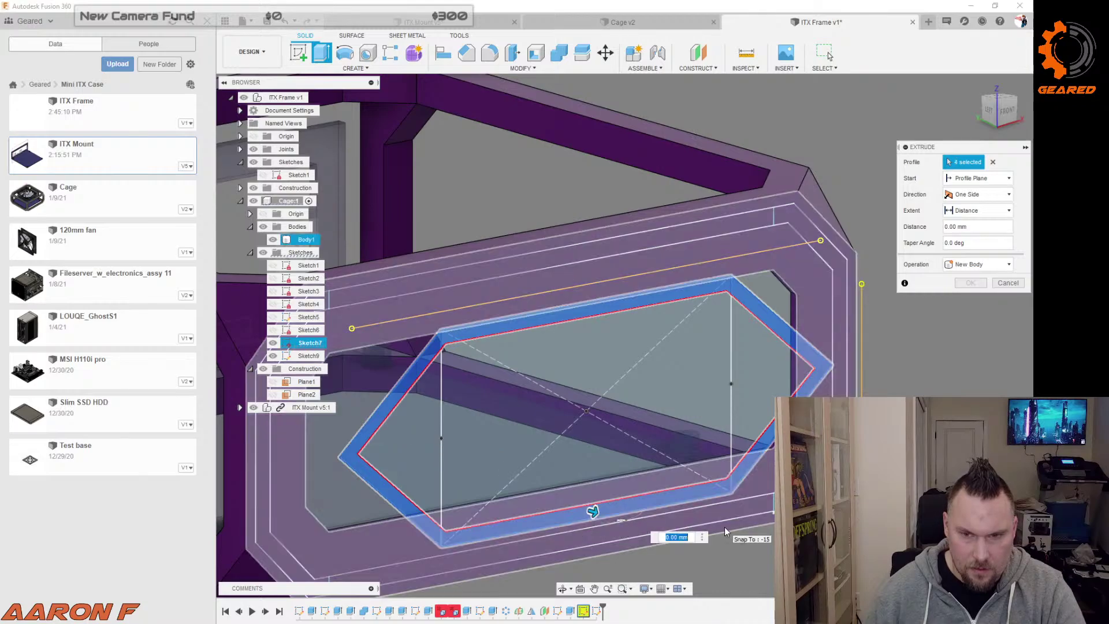
type("1")
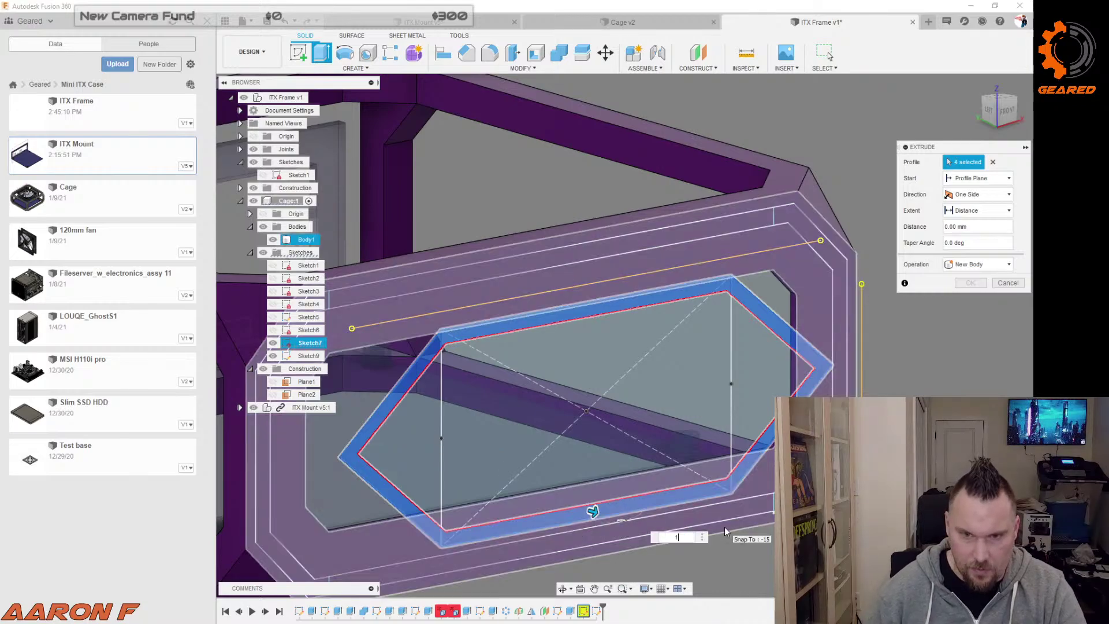
left_click(970, 283)
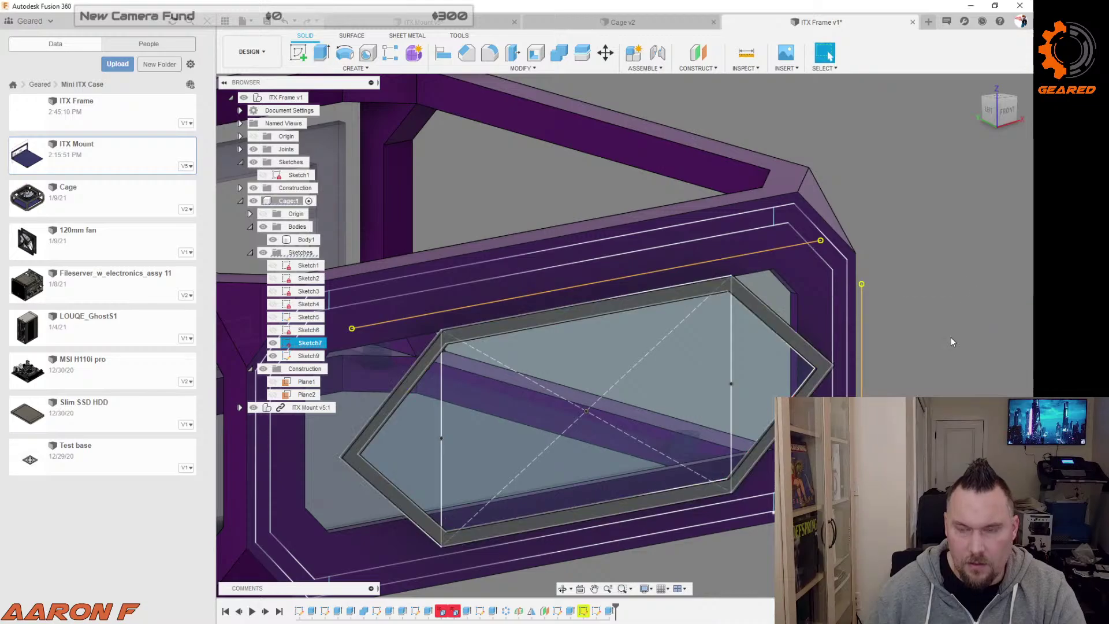
Step: Start a loft from the offset outlines' right end section to the right pointed section of Sketch7's hexagonal ring
middle_click_drag(951, 348, 809, 359, "shift")
mouse_move(862, 391)
middle_mouse_down("shift")
mouse_move(823, 388)
mouse_move(877, 393)
middle_mouse_up("shift")
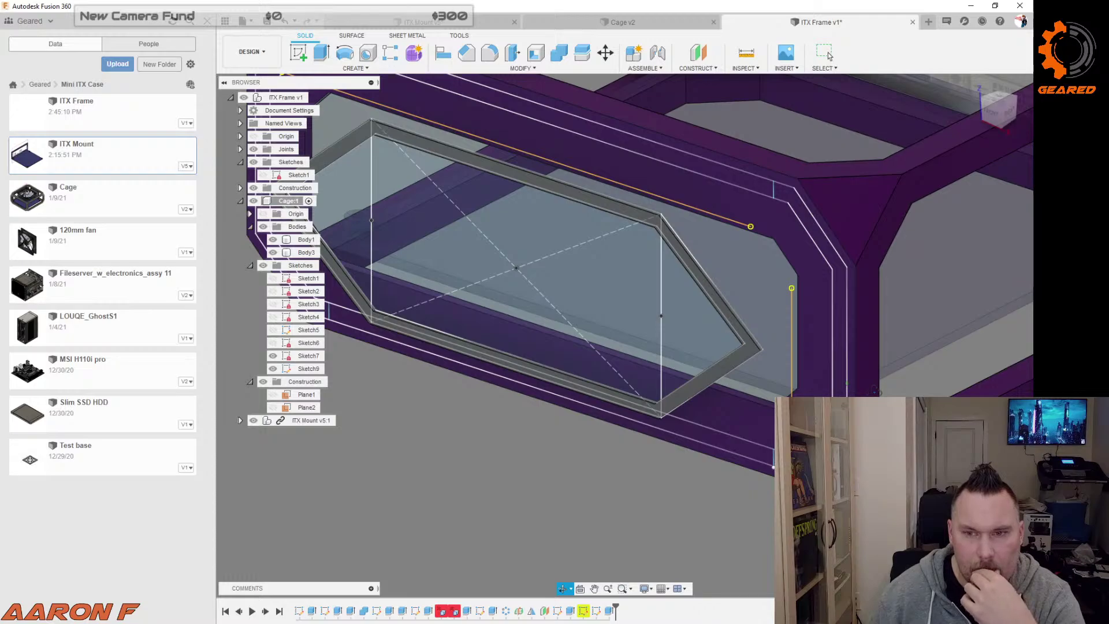
middle_click_drag(876, 392, 886, 392, "shift")
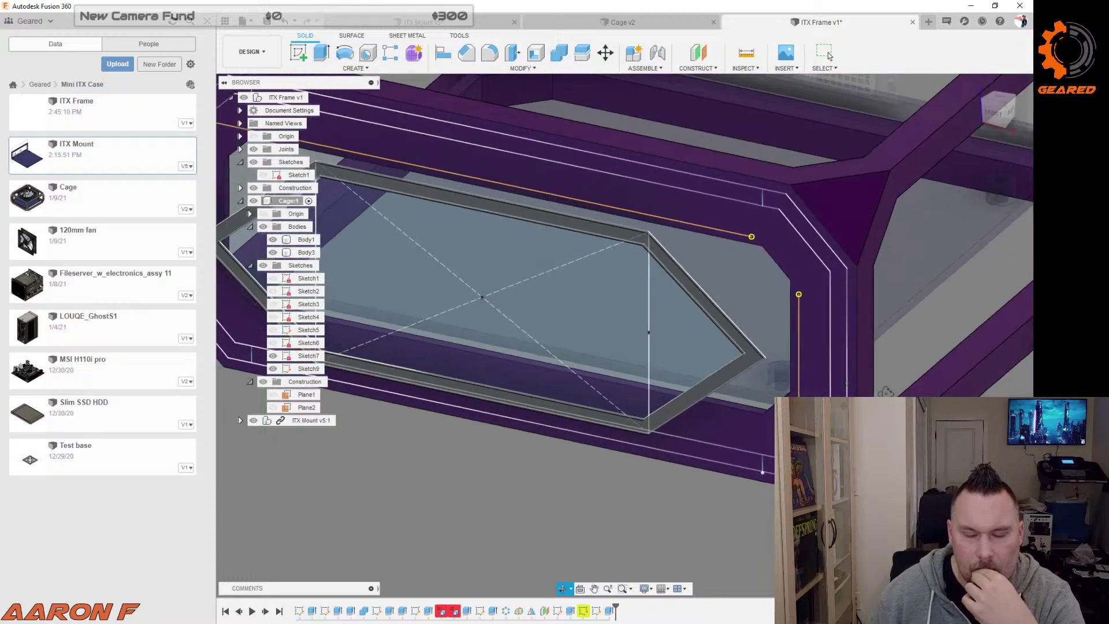
left_click(832, 319)
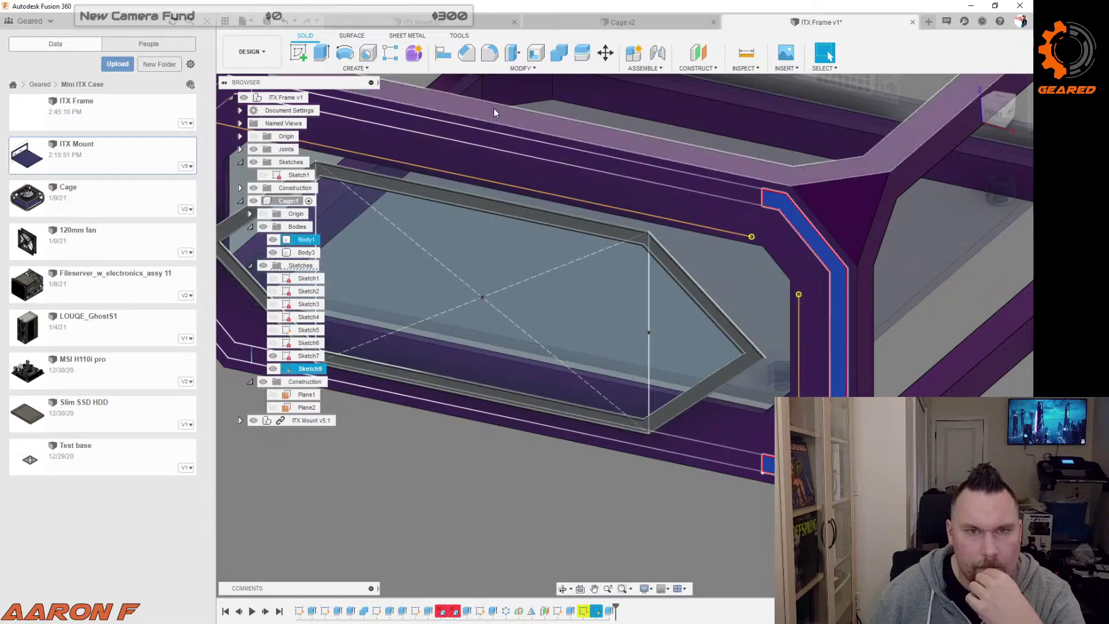
left_click(357, 68)
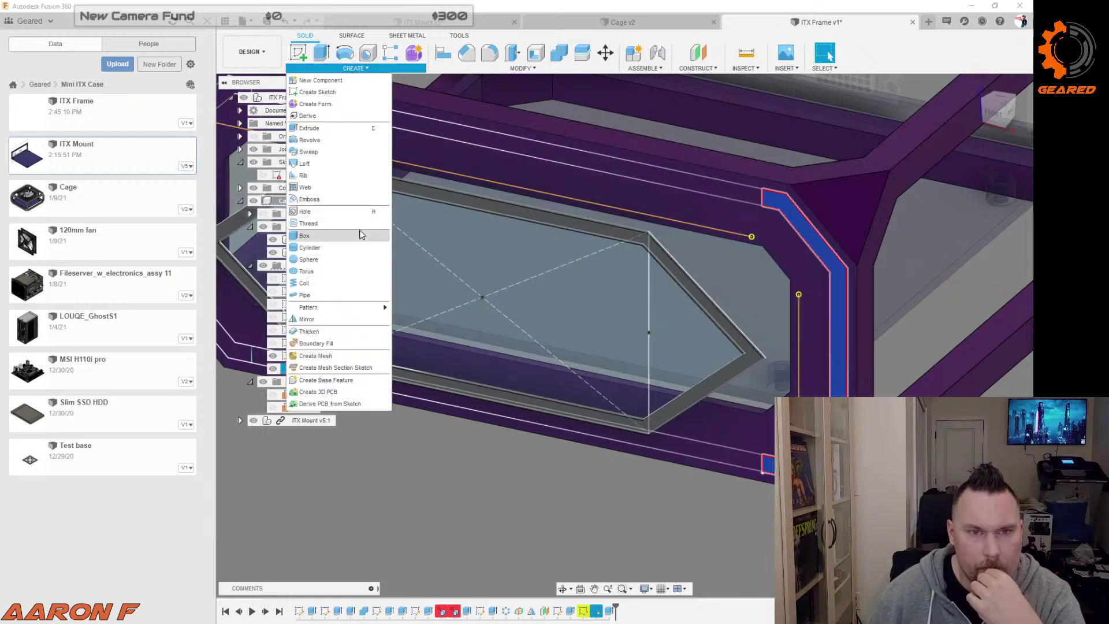
left_click(334, 164)
middle_click_drag(795, 305, 664, 306, "shift")
scroll(544, 280, "down", 3)
scroll(759, 269, "up", 5)
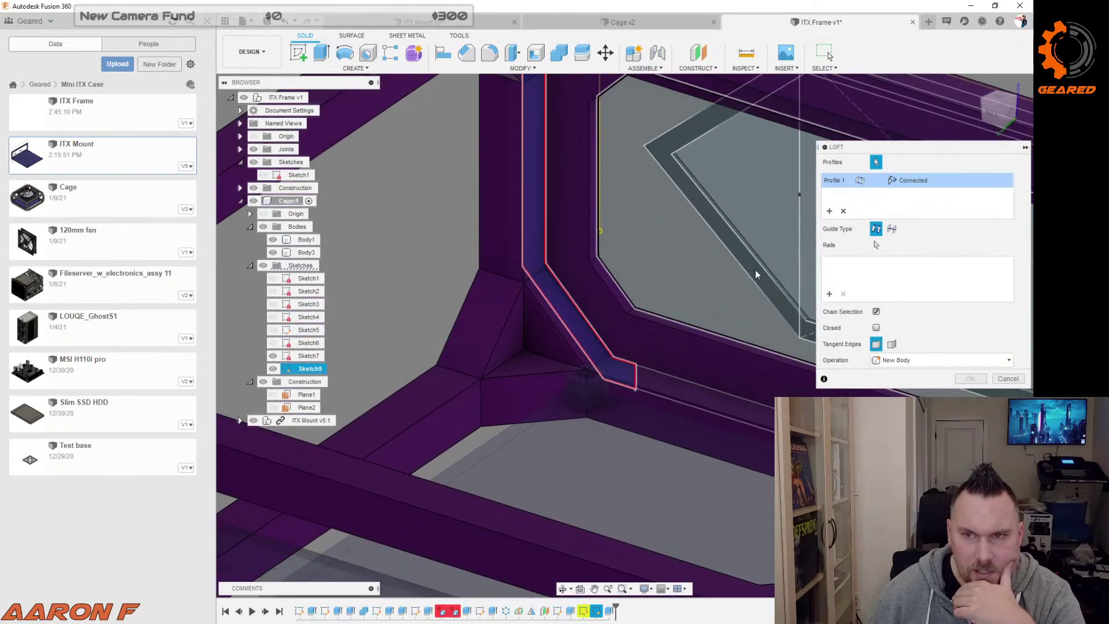
middle_click_drag(752, 260, 788, 258, "shift")
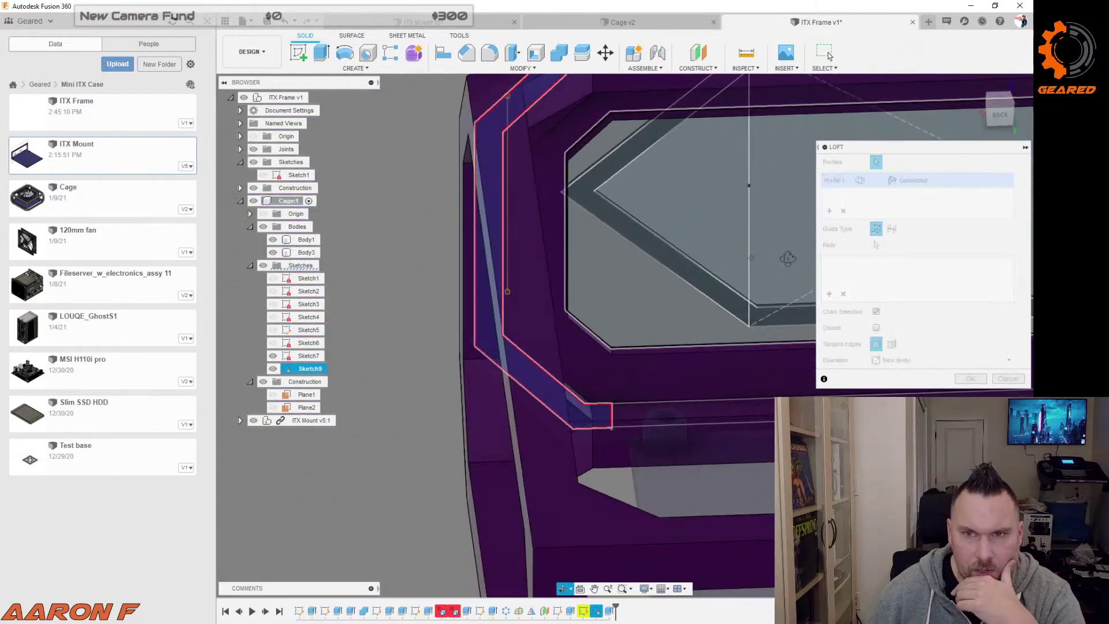
left_click(708, 281)
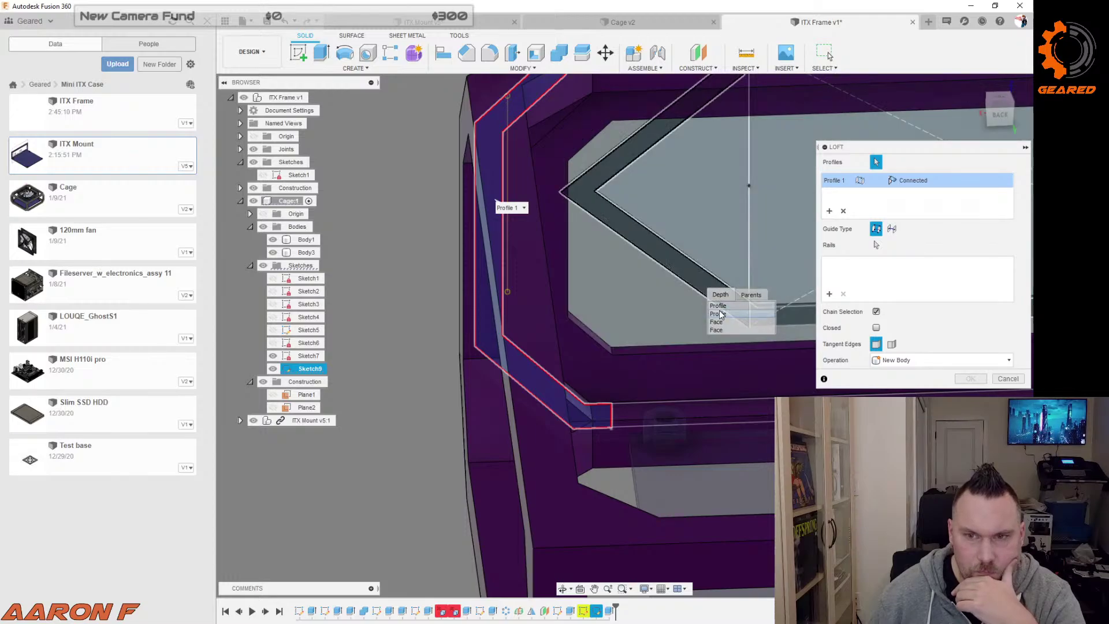
left_click(719, 314)
Step: Set the loft's operation to New Body and hide Body1 to expose the preview
middle_click_drag(719, 310, 758, 281, "shift")
scroll(473, 148, "up", 3)
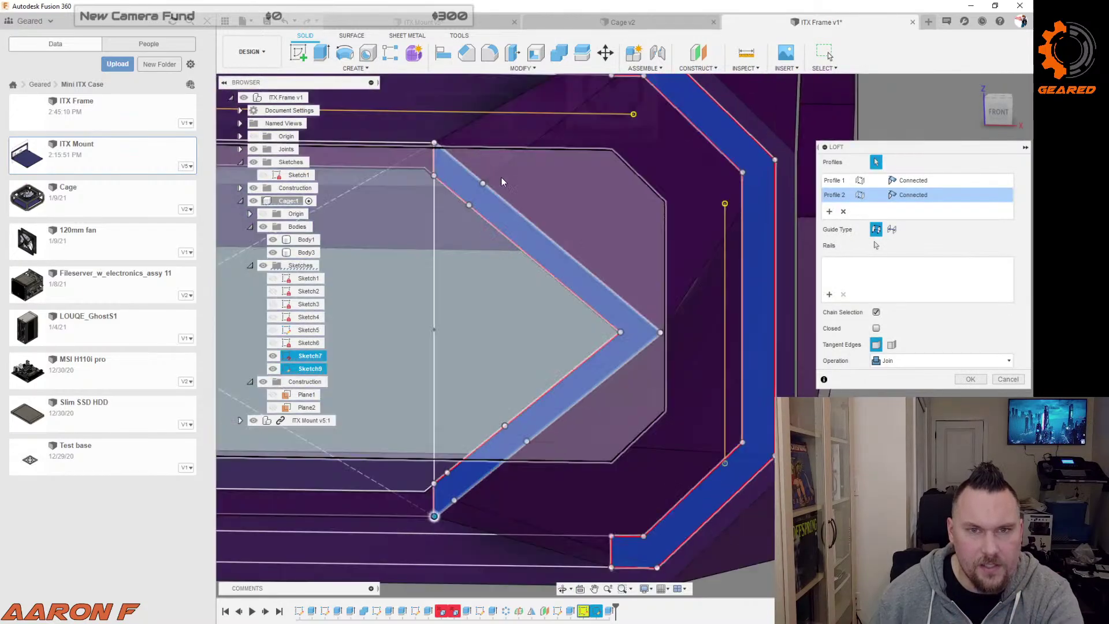
middle_click_drag(501, 181, 460, 162, "shift")
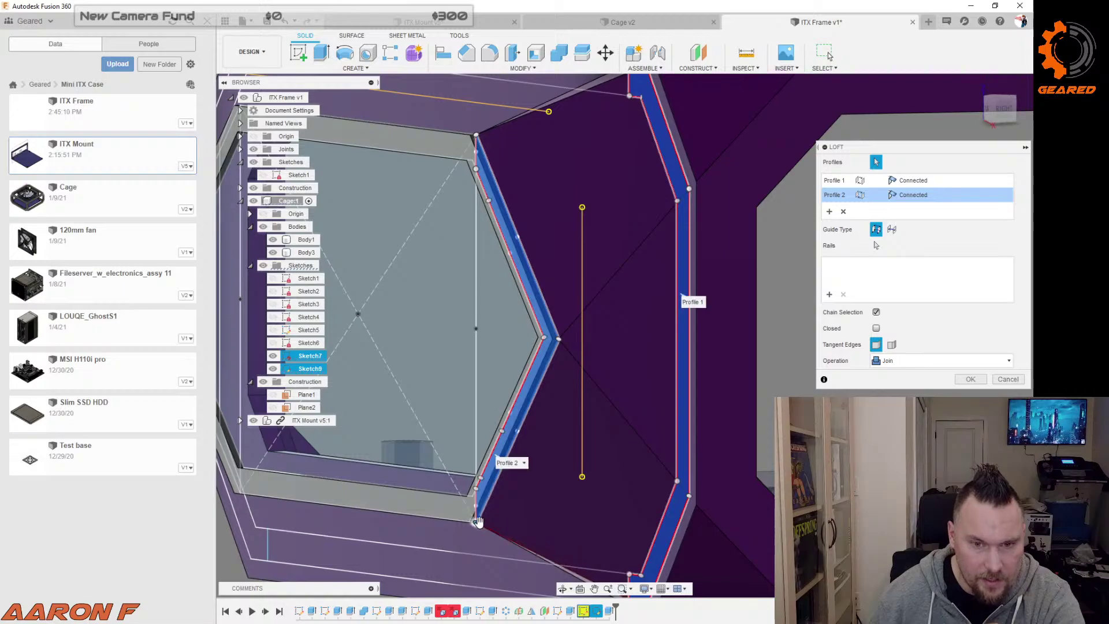
scroll(563, 342, "down", 3)
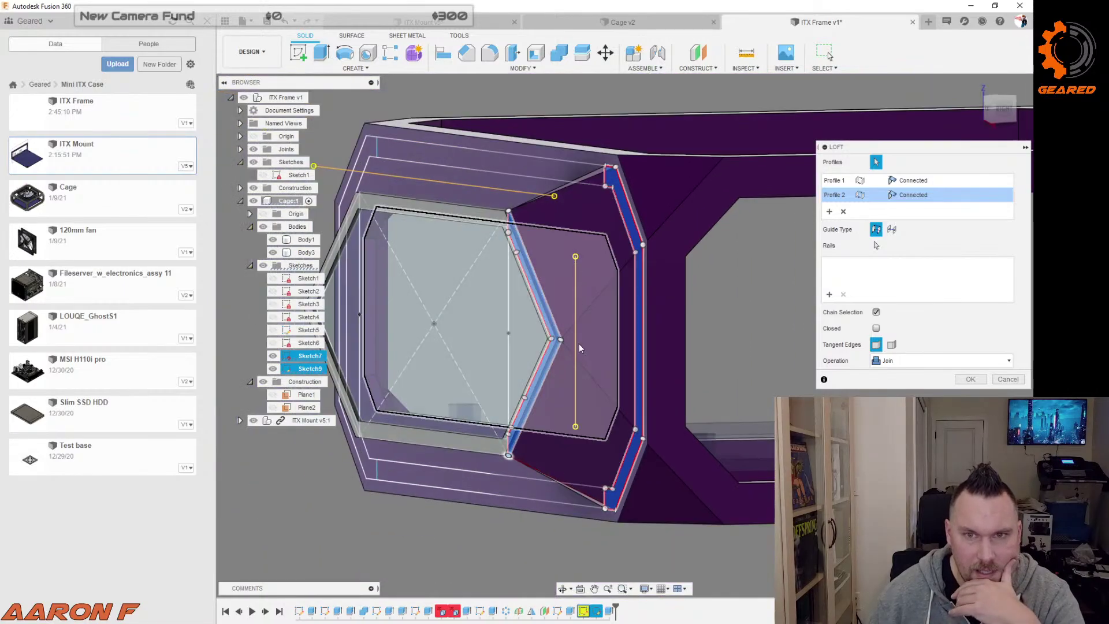
mouse_move(579, 344)
middle_mouse_down("shift")
mouse_move(768, 327)
mouse_move(564, 352)
middle_mouse_up("shift")
left_click(984, 363)
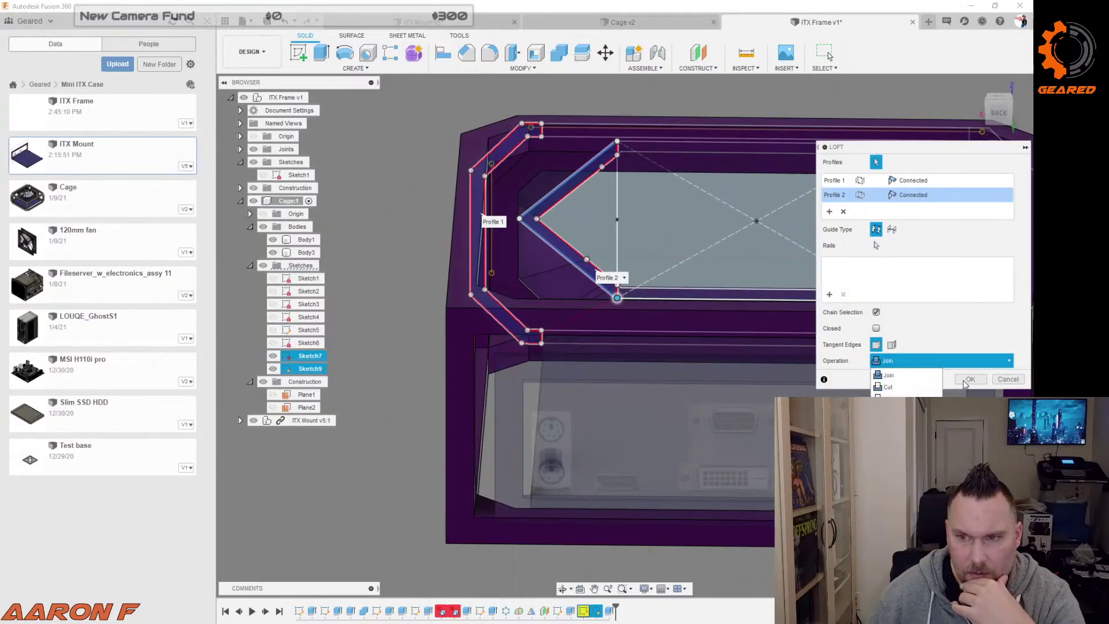
left_click(892, 410)
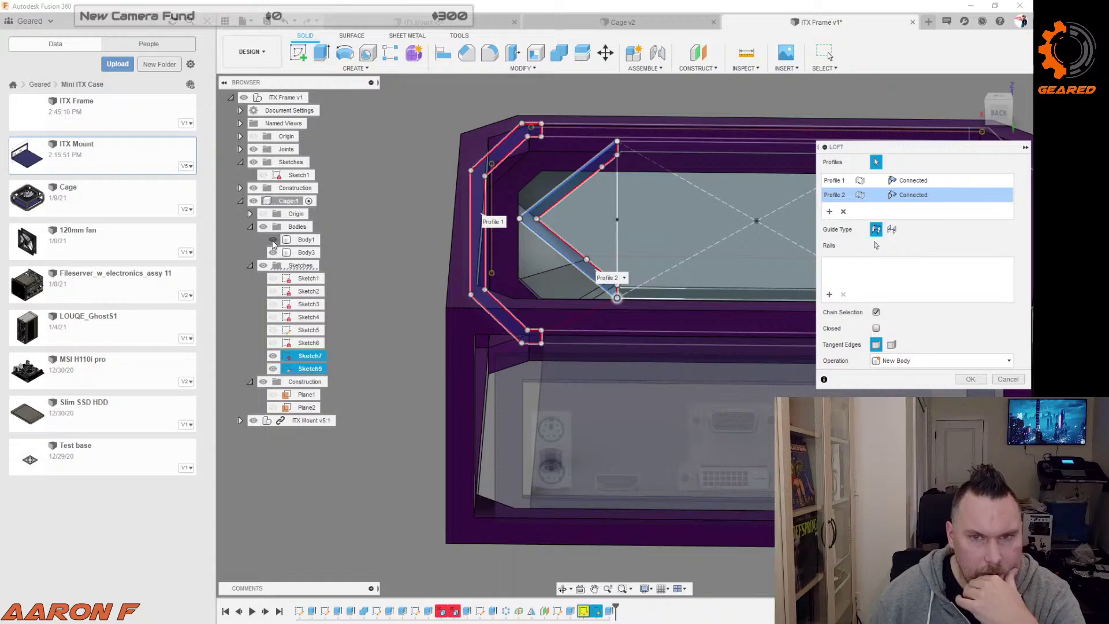
left_click(273, 240)
middle_click_drag(434, 351, 452, 347, "shift")
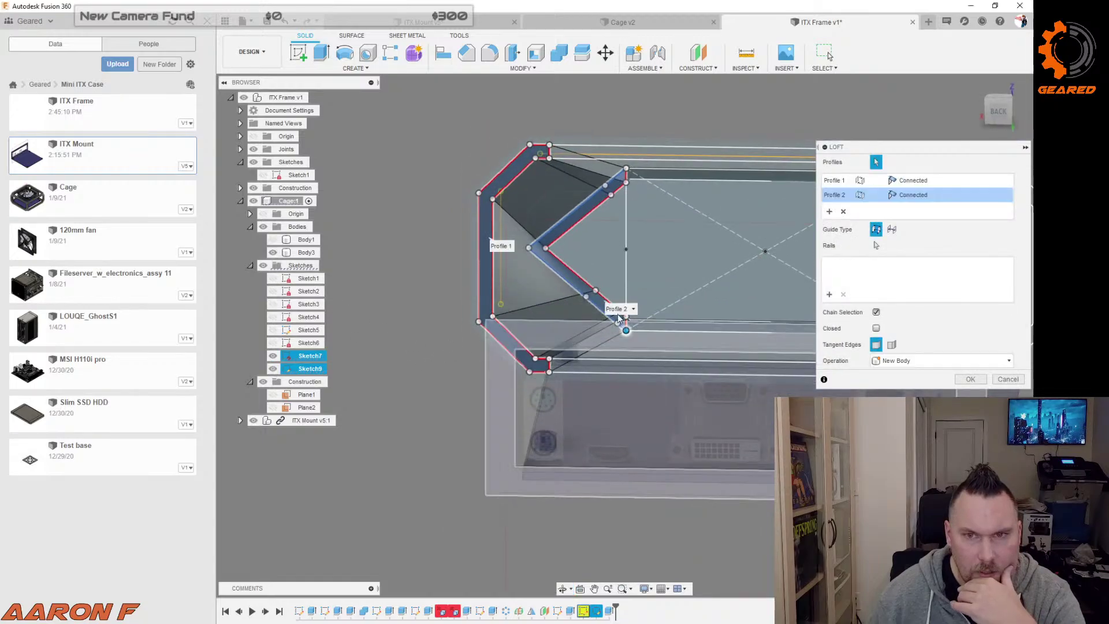
Step: Move the two lower inner mapping points onto the pointed profile's lower inner corner
middle_click_drag(619, 317, 604, 308, "shift")
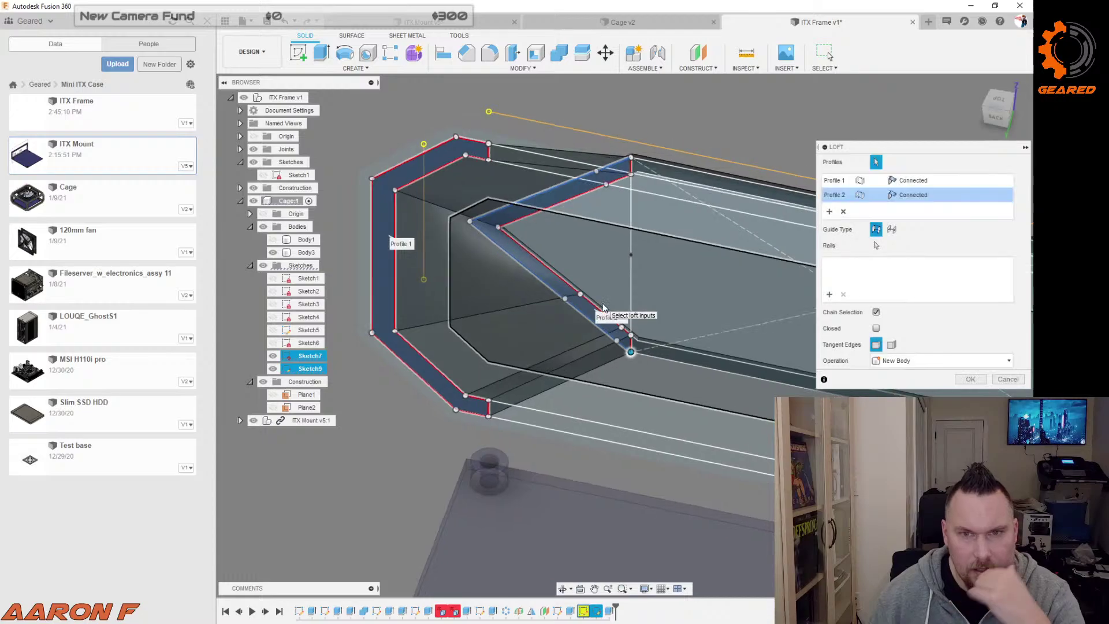
scroll(603, 308, "up", 3)
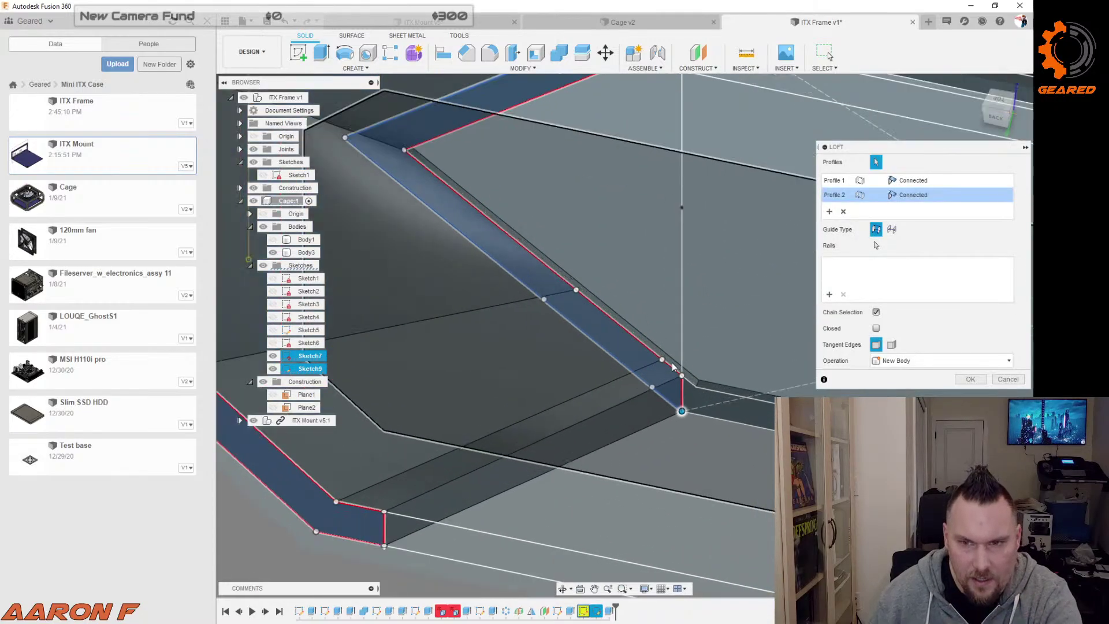
scroll(671, 362, "up", 2)
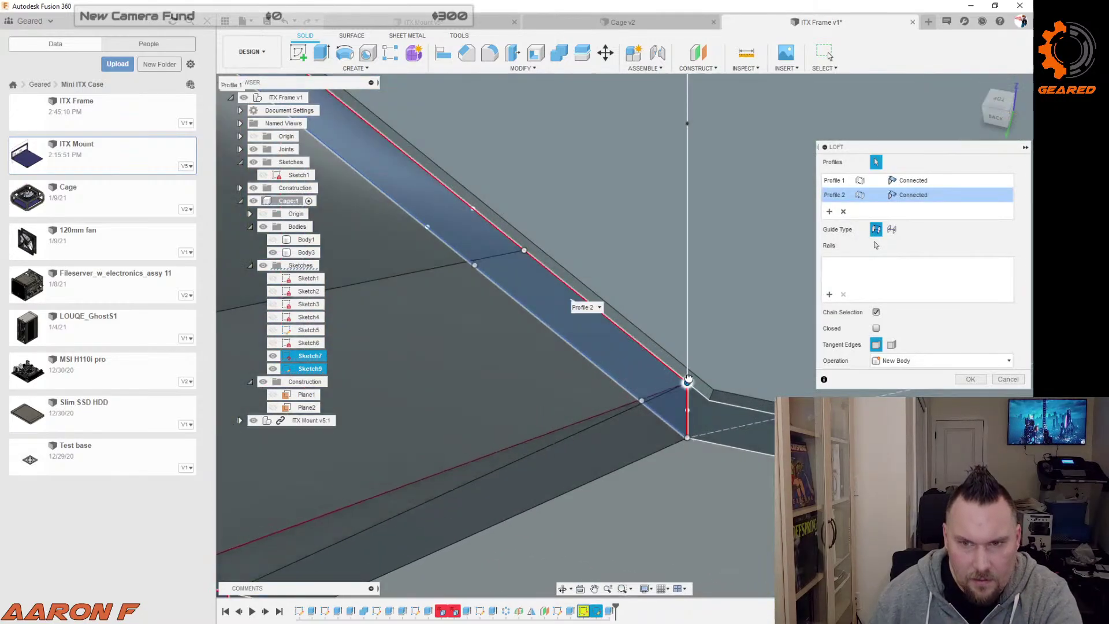
scroll(686, 376, "down", 3)
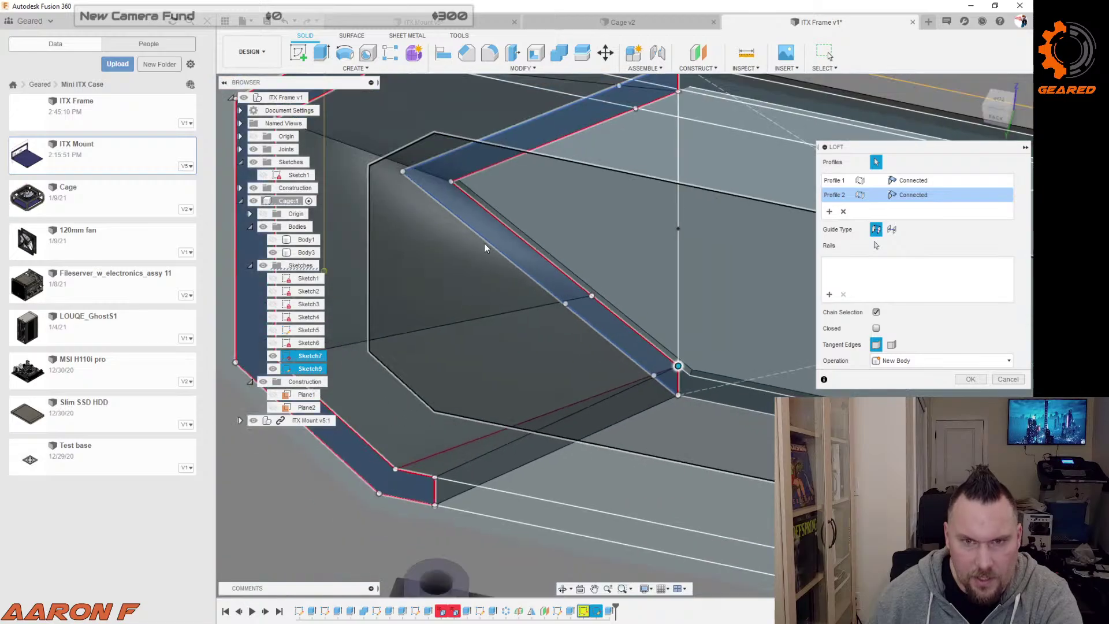
scroll(583, 291, "up", 2)
left_click_drag(591, 293, 689, 366)
Step: Move the upper inner and inner tip mapping points onto the pointed profile's upper inner corner, and create the loft
scroll(658, 332, "down", 3)
scroll(643, 229, "up", 4)
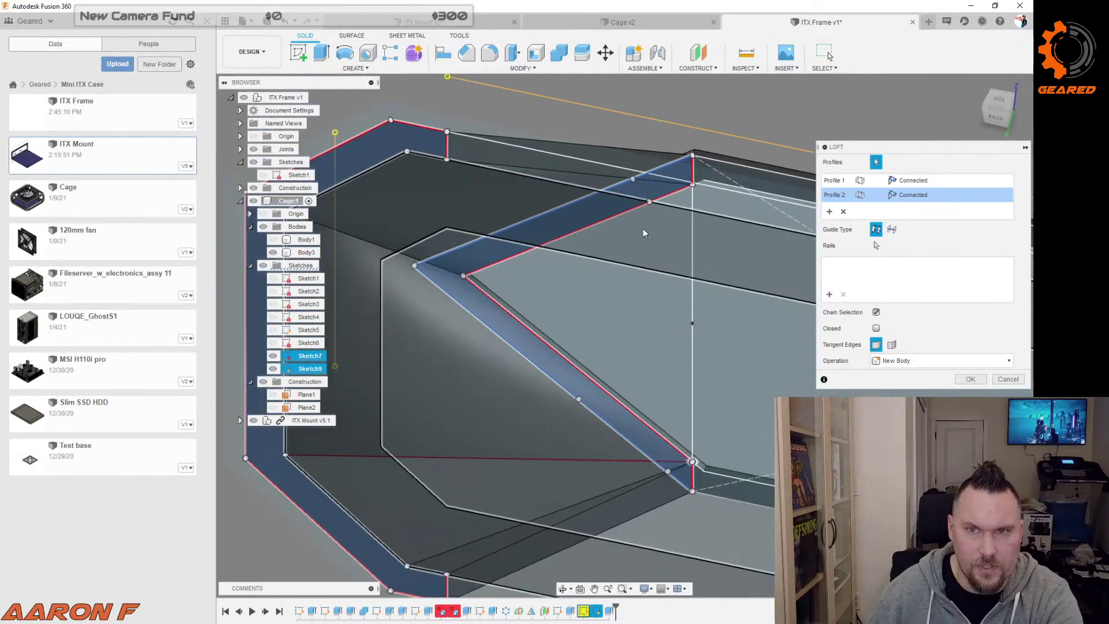
middle_click_drag(643, 229, 660, 199, "shift")
left_click_drag(651, 199, 697, 165)
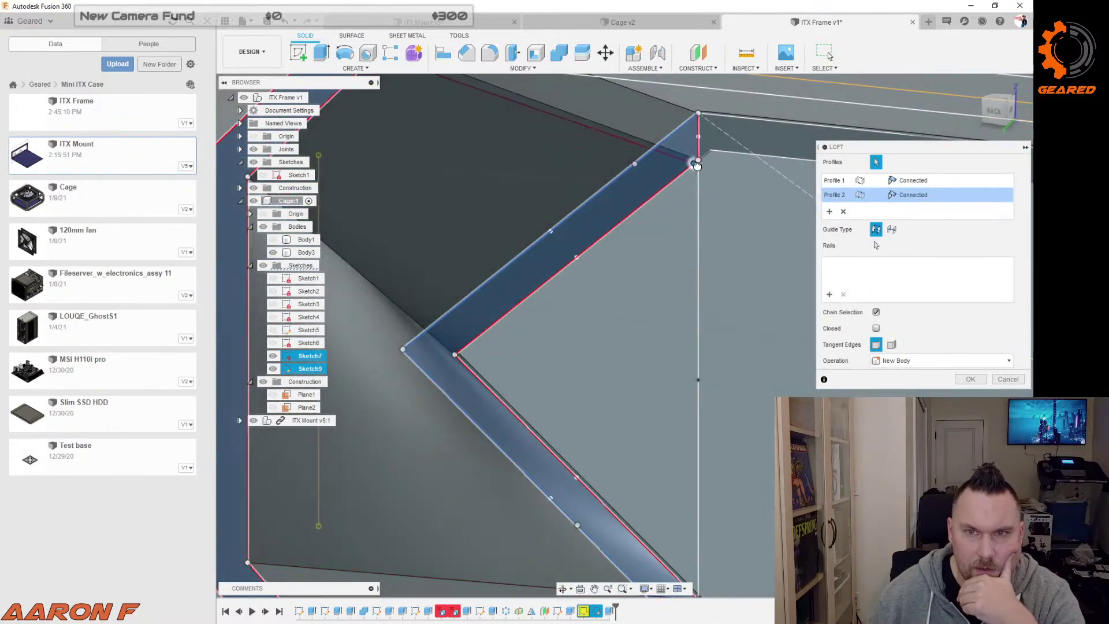
scroll(637, 259, "down", 3)
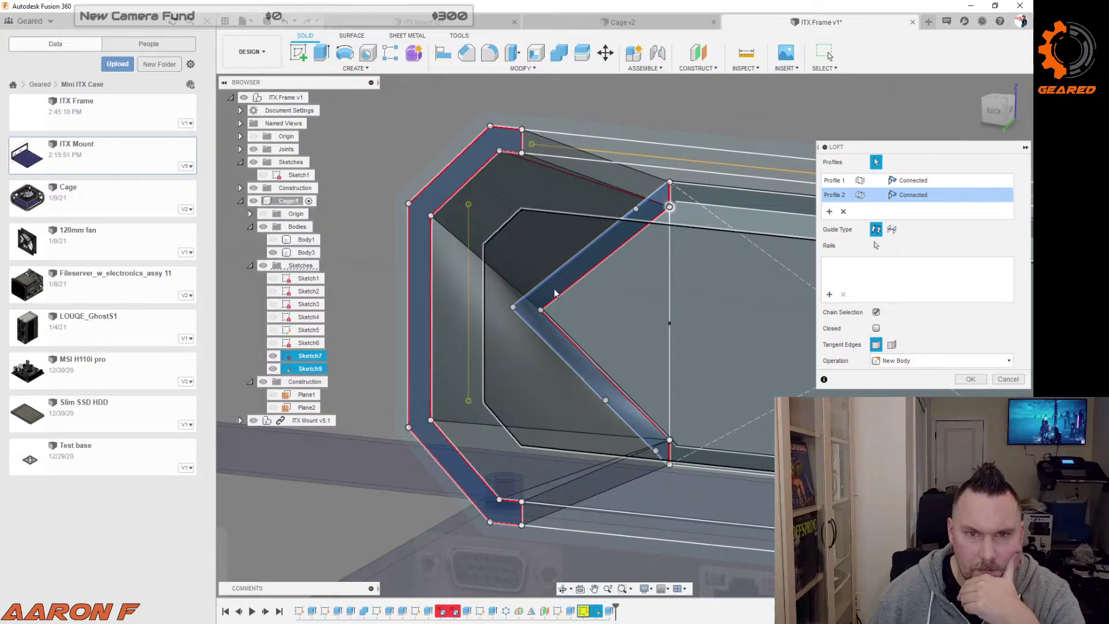
left_click_drag(541, 311, 666, 216)
middle_click_drag(653, 238, 570, 328, "shift")
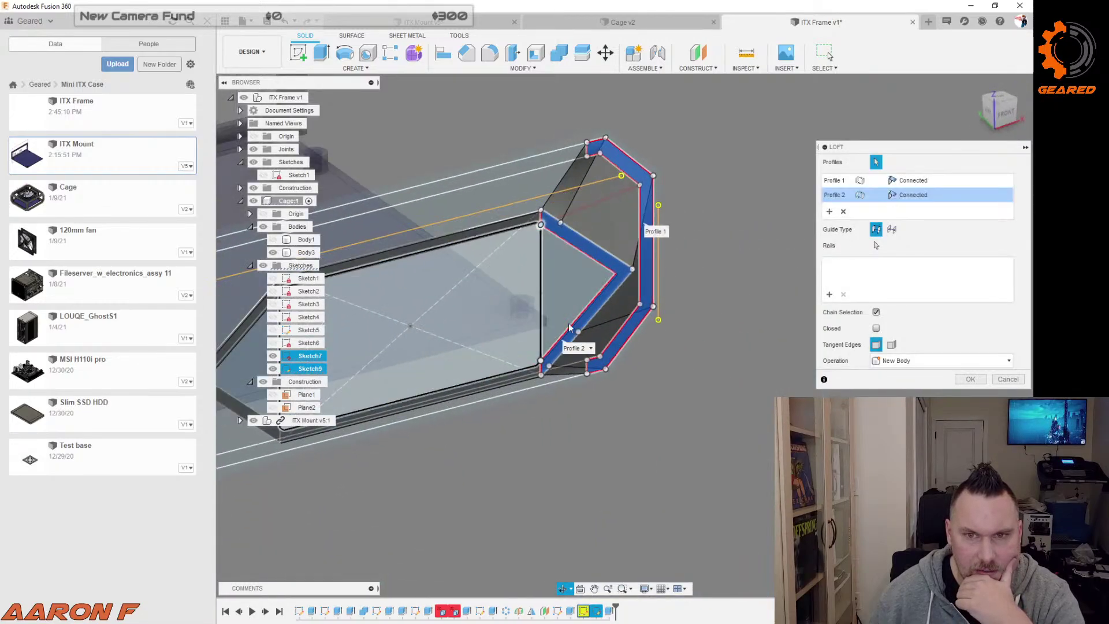
left_click(971, 379)
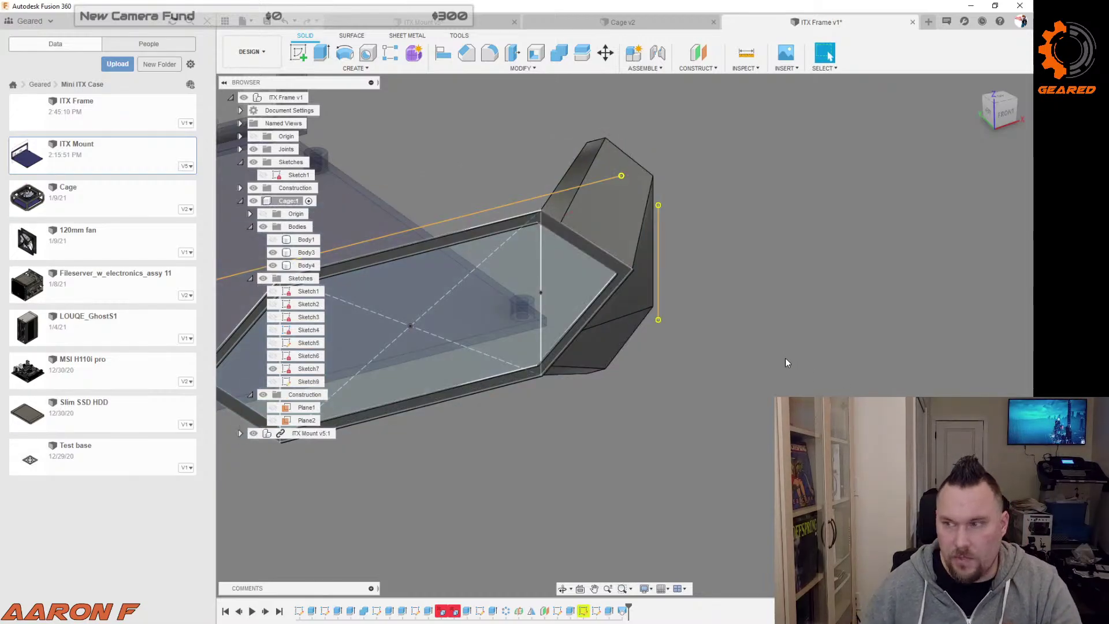
Step: Edit the loft so the upper and lower outer mapping points sit on the pointed profile's outer corners
middle_click_drag(785, 358, 715, 327, "shift")
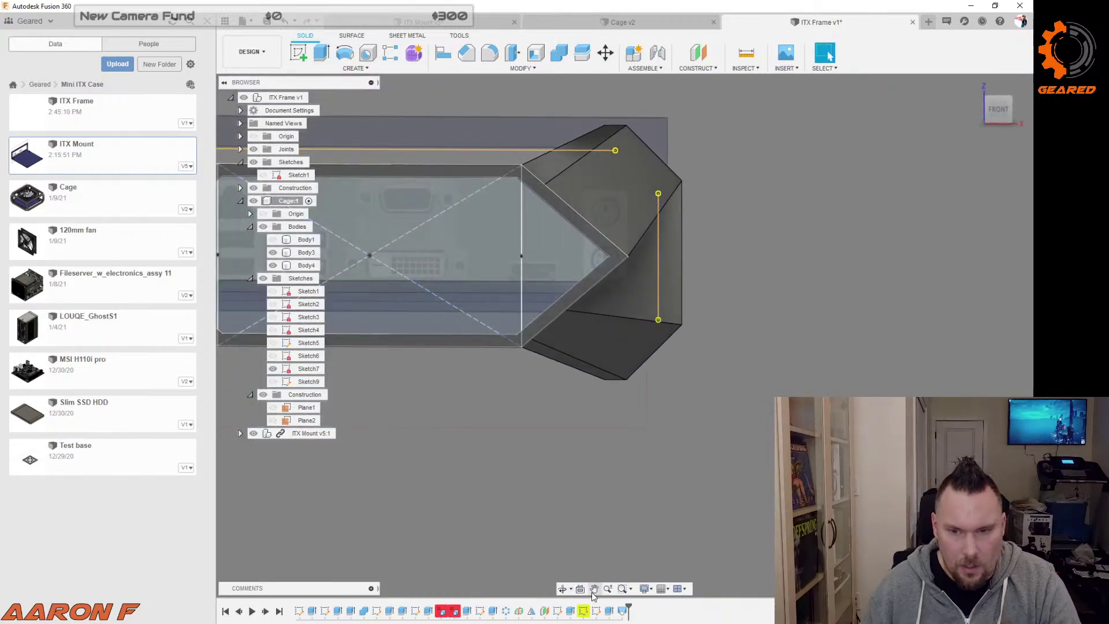
right_click(621, 611)
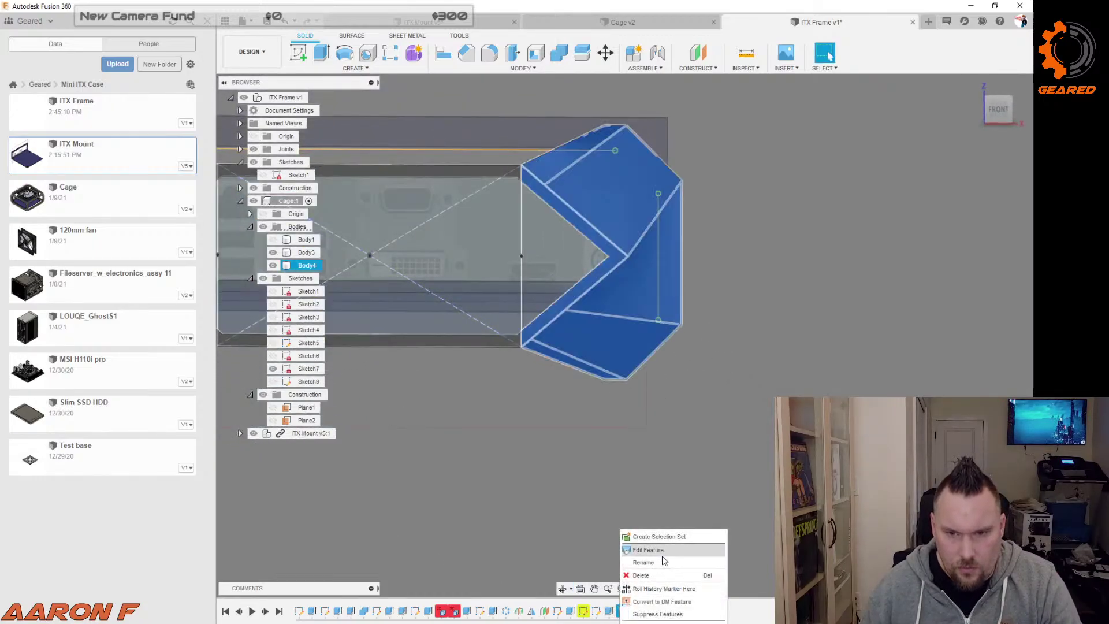
left_click(663, 557)
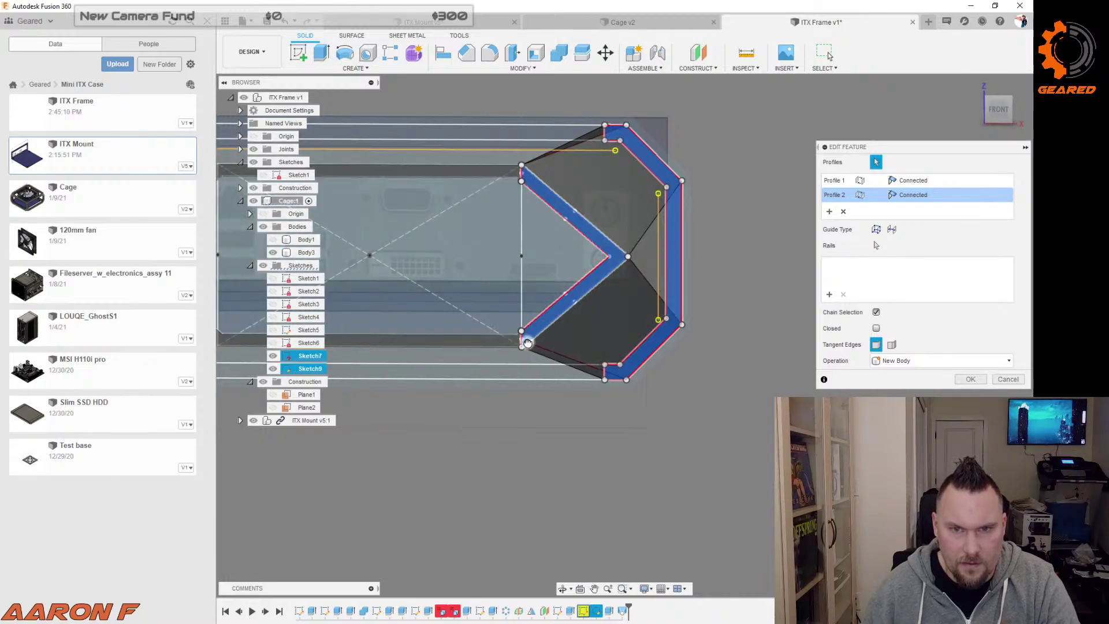
middle_click_drag(742, 379, 726, 389, "shift")
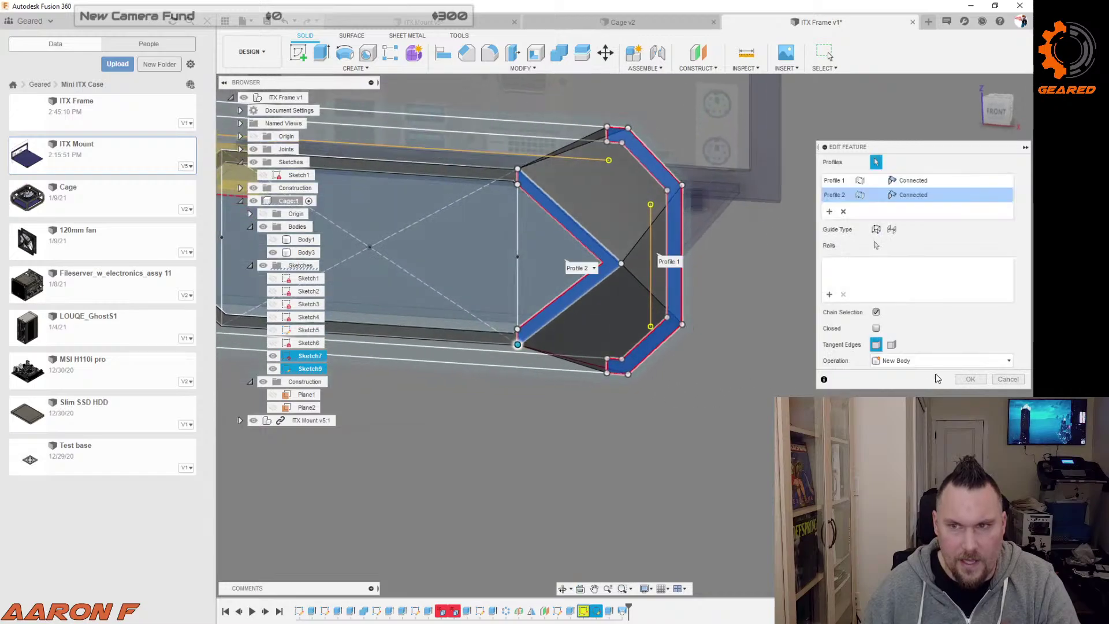
left_click(970, 380)
Step: Inspect the lofted surround from above the front, temporarily showing Body1 to compare it with the cage
left_click(996, 112)
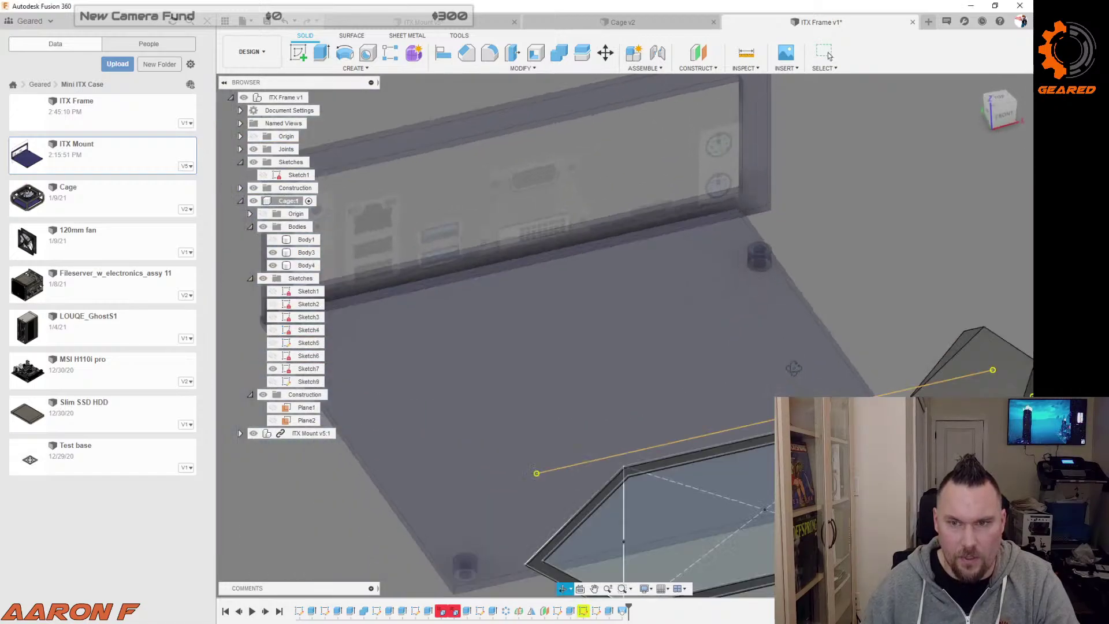
scroll(726, 364, "down", 2)
middle_click_drag(727, 364, 773, 439, "shift")
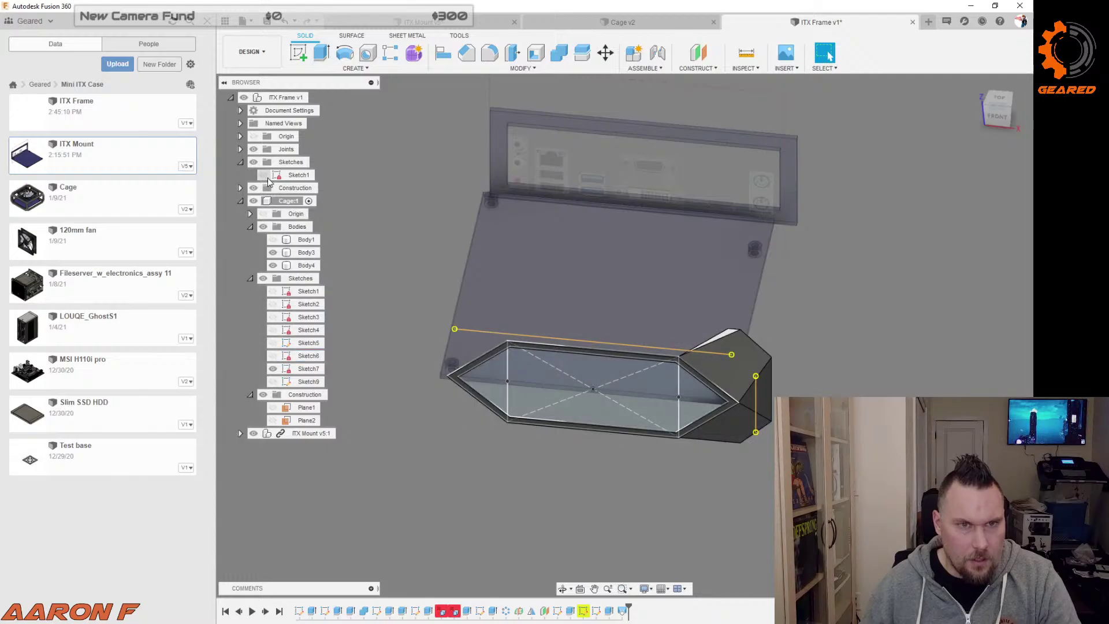
left_click(272, 239)
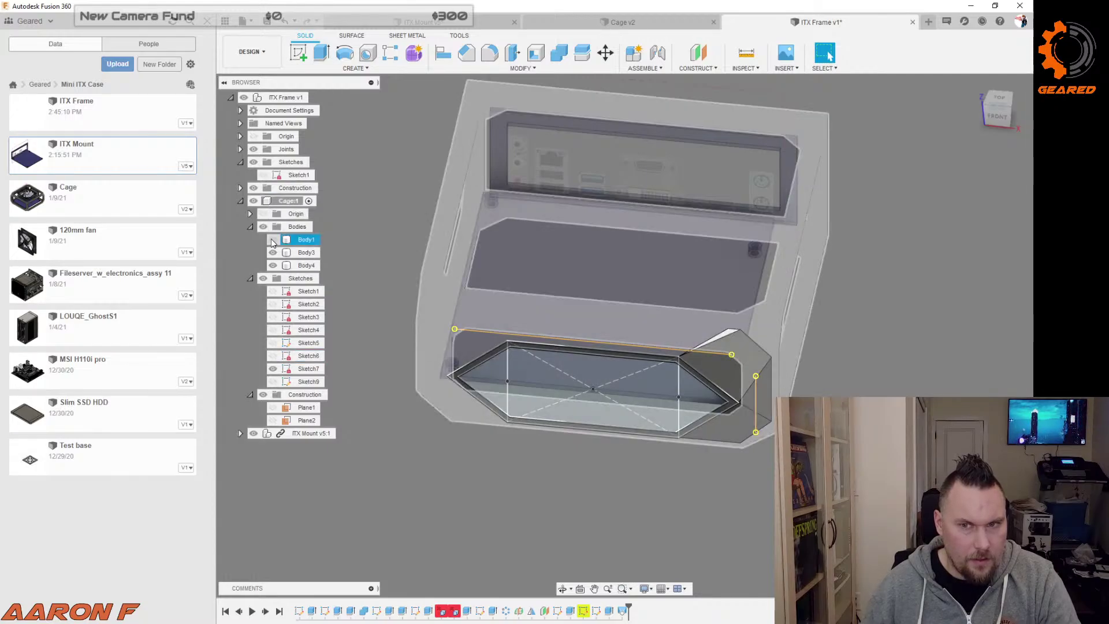
left_click(272, 239)
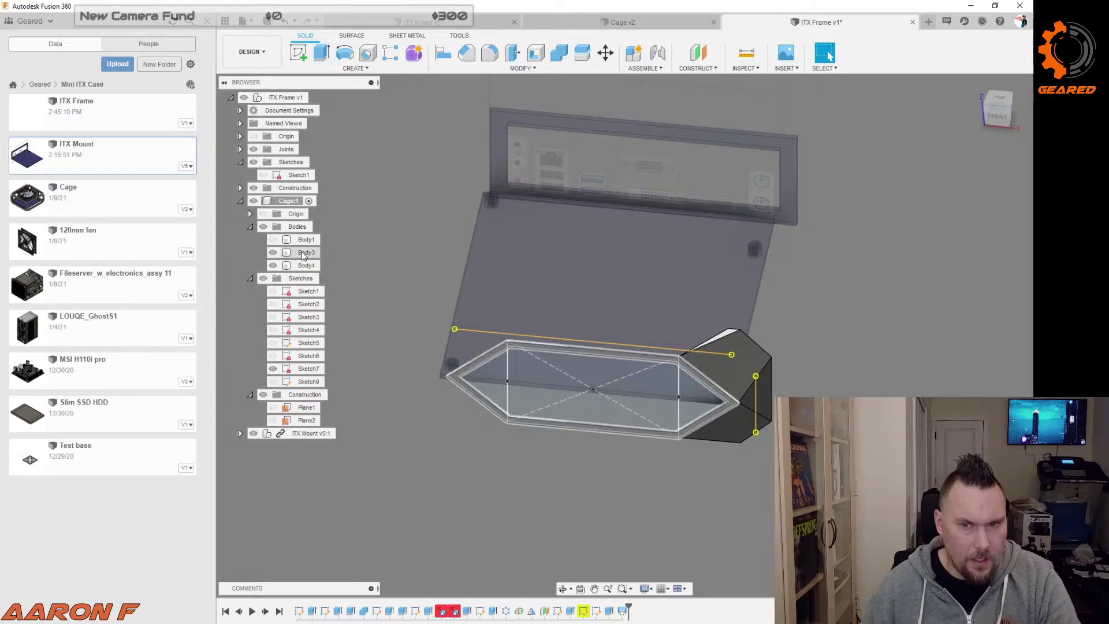
Step: Hide Body3 and Sketch7 and show Body1 to leave the lofted end piece visible with the cage
left_click(302, 253)
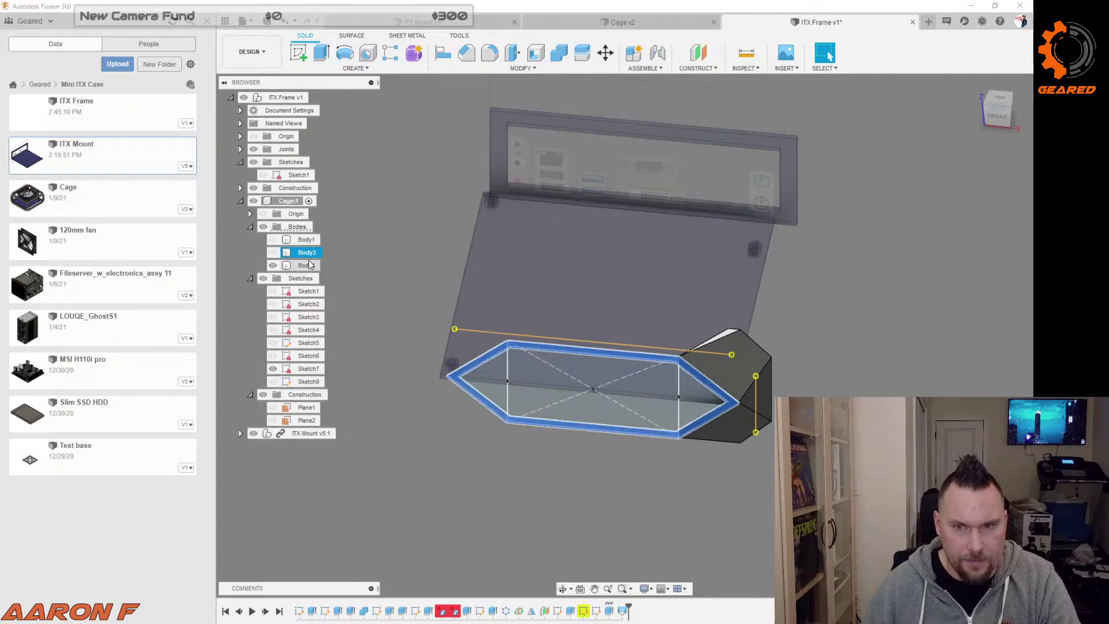
left_click(273, 240)
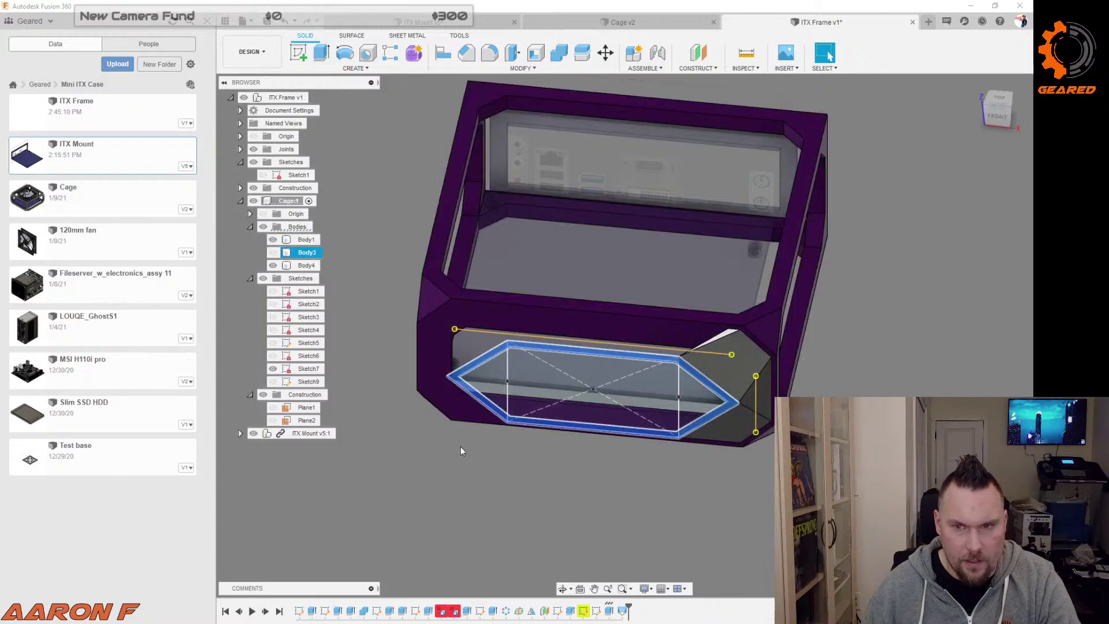
left_click(461, 448)
left_click(274, 368)
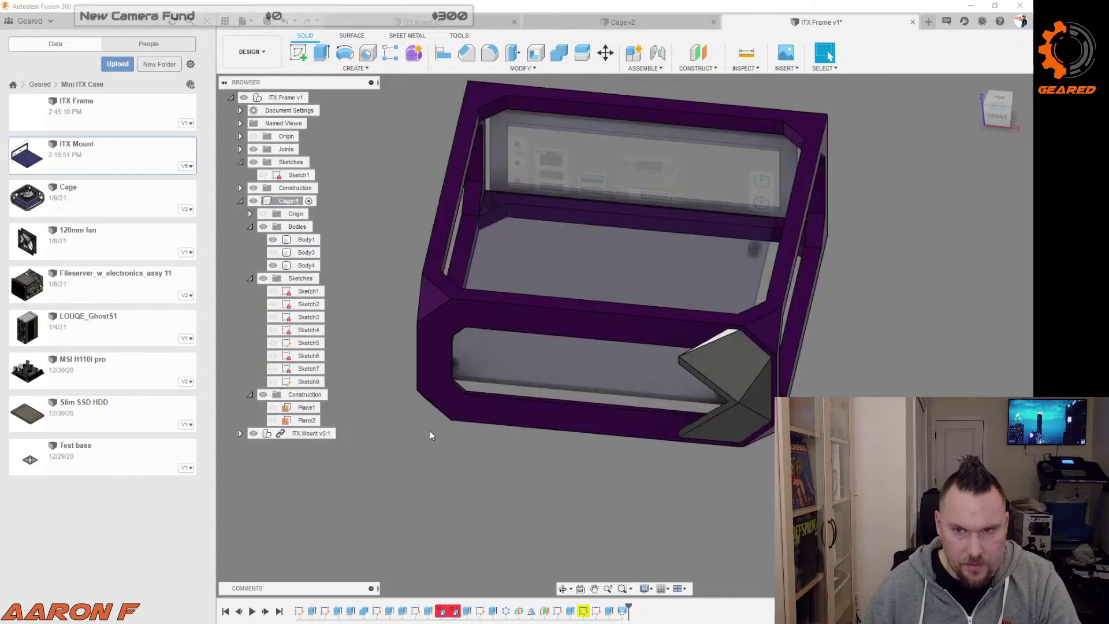
mouse_move(429, 432)
middle_mouse_down("shift")
mouse_move(441, 416)
mouse_move(549, 435)
mouse_move(490, 438)
middle_mouse_up("shift")
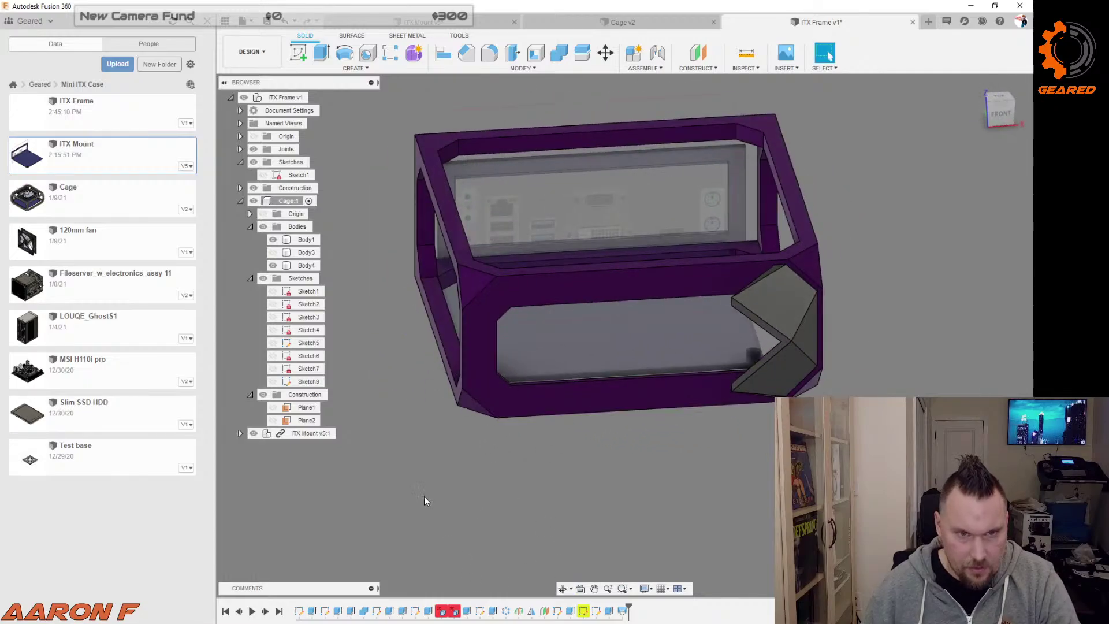
Step: Show Plane1 and create a midplane between the cage's two opposite outer side faces
left_click(272, 408)
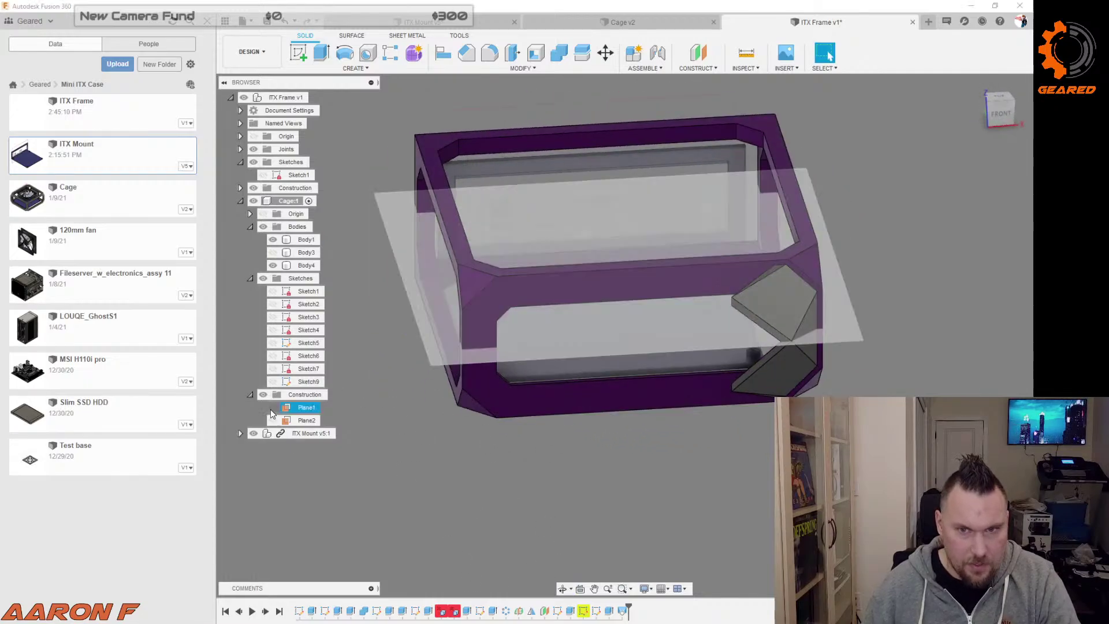
middle_click_drag(315, 454, 455, 483, "shift")
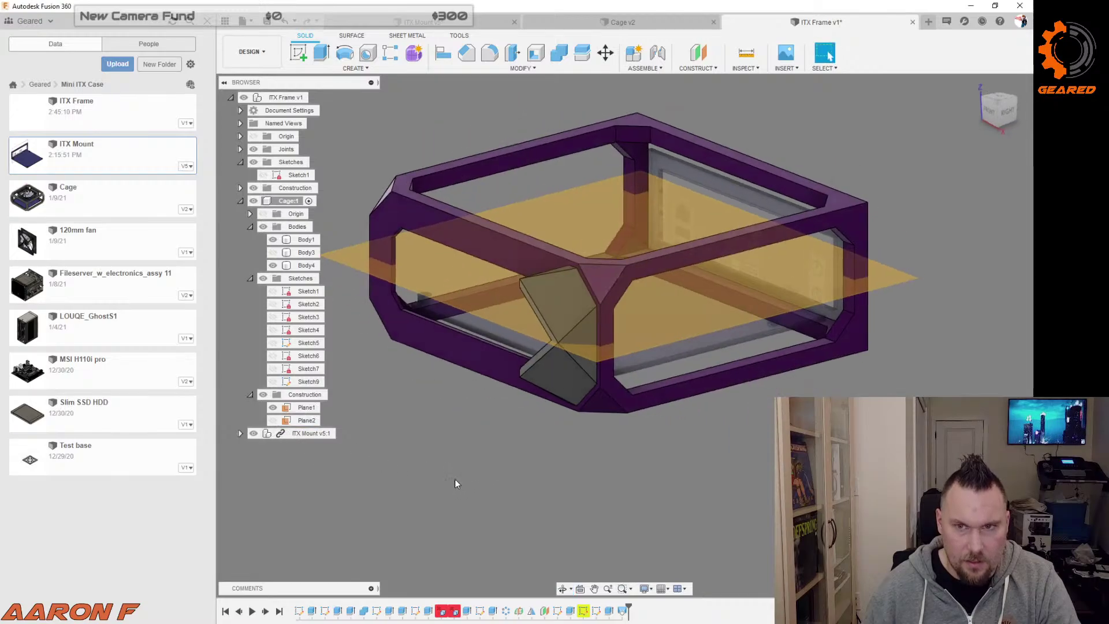
left_click(700, 70)
left_click(718, 117)
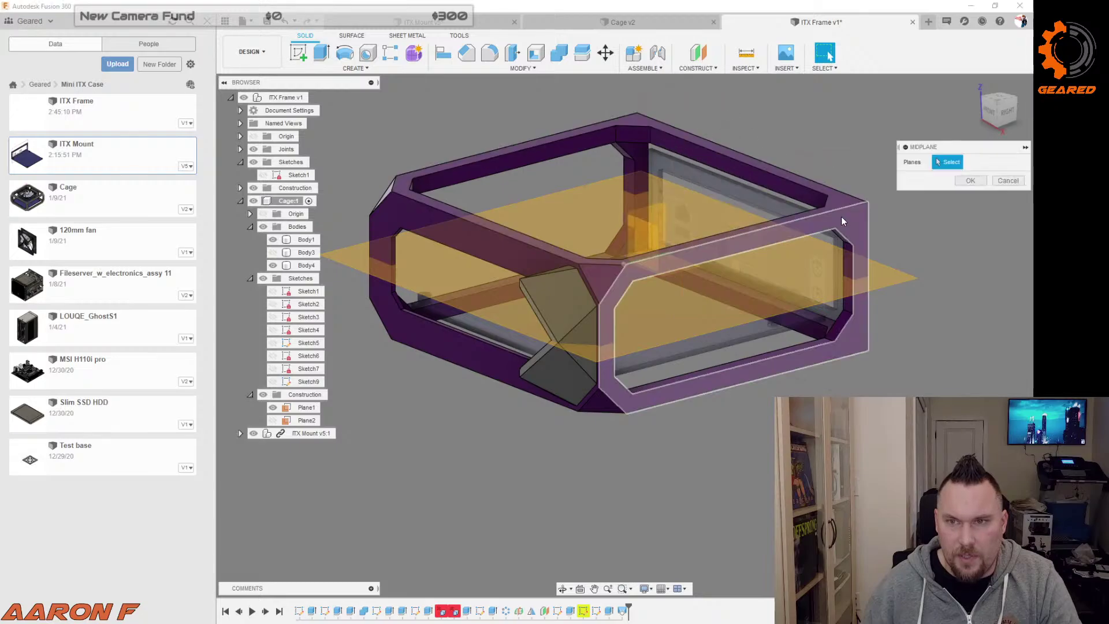
left_click(841, 216)
middle_click_drag(626, 140, 566, 306, "shift")
left_click(563, 304)
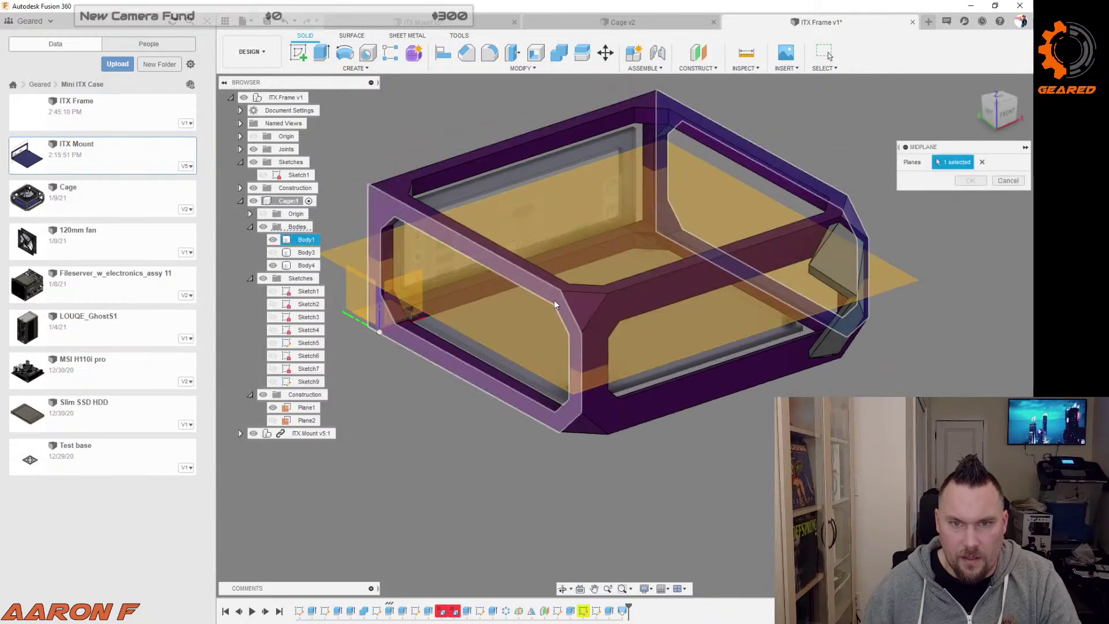
left_click(969, 183)
middle_click_drag(955, 224, 928, 237, "shift")
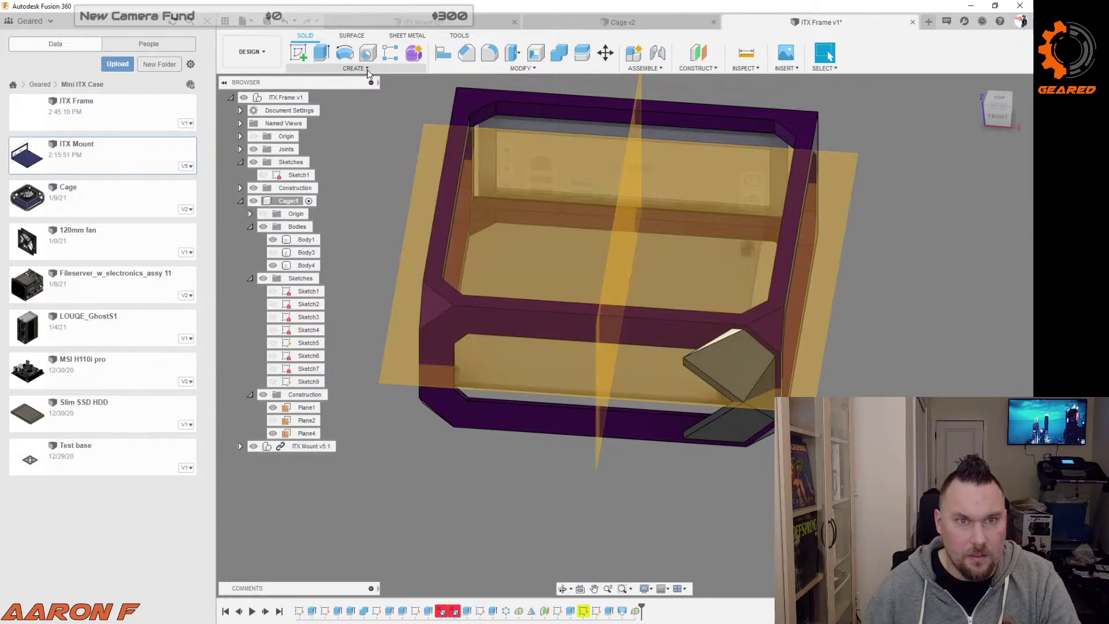
Step: Mirror the end-piece loft feature across the new midplane onto the front's opposite end, and hide Body1
left_click(368, 71)
left_click(364, 320)
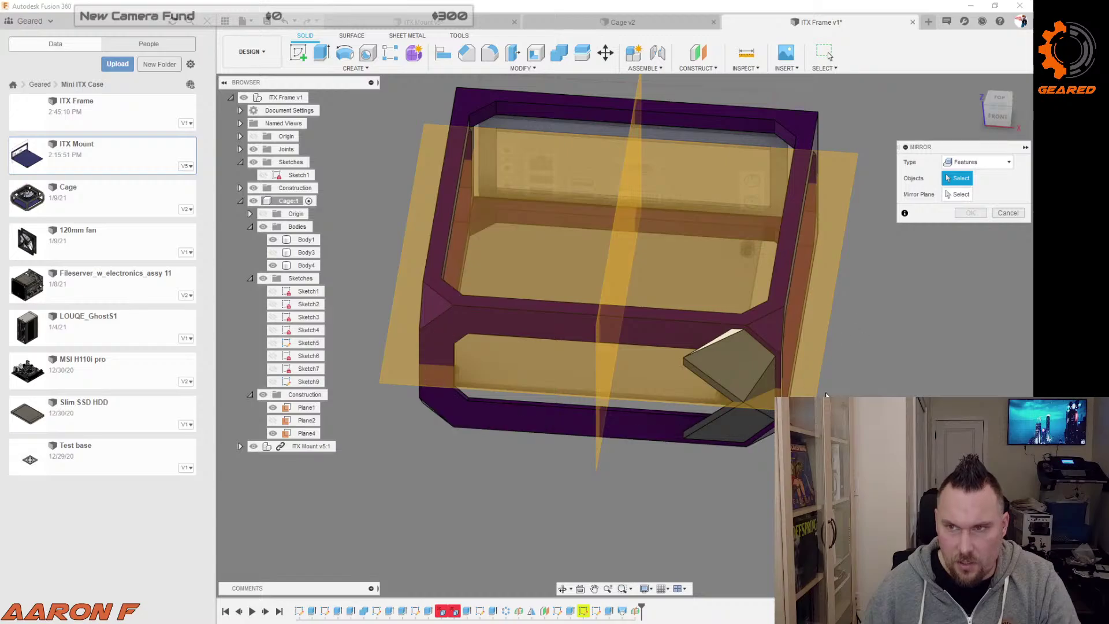
left_click(623, 611)
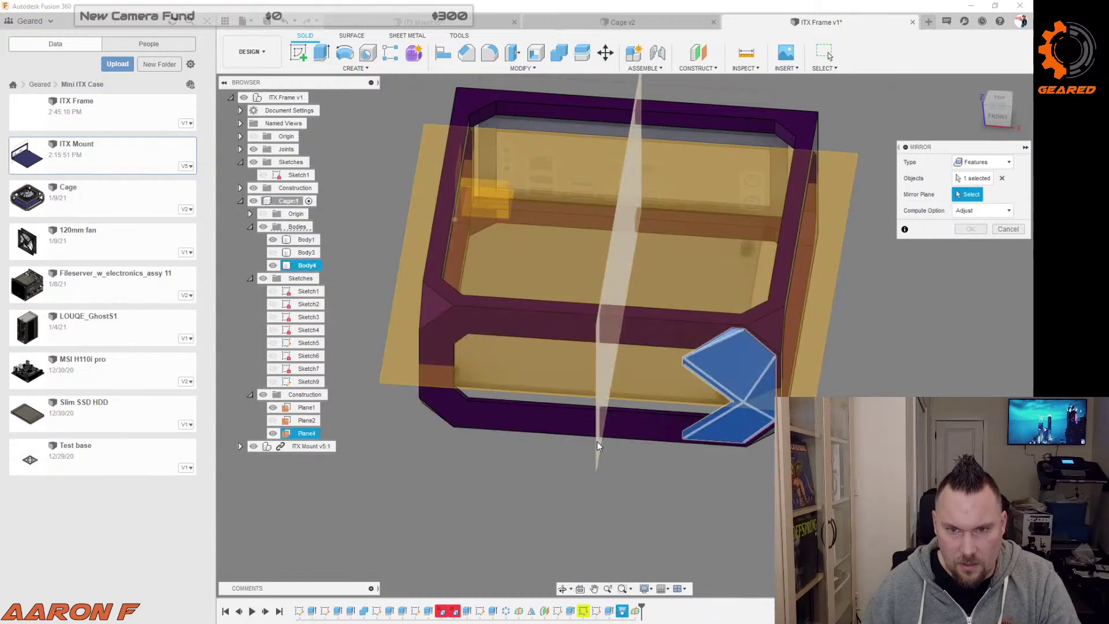
left_click(597, 442)
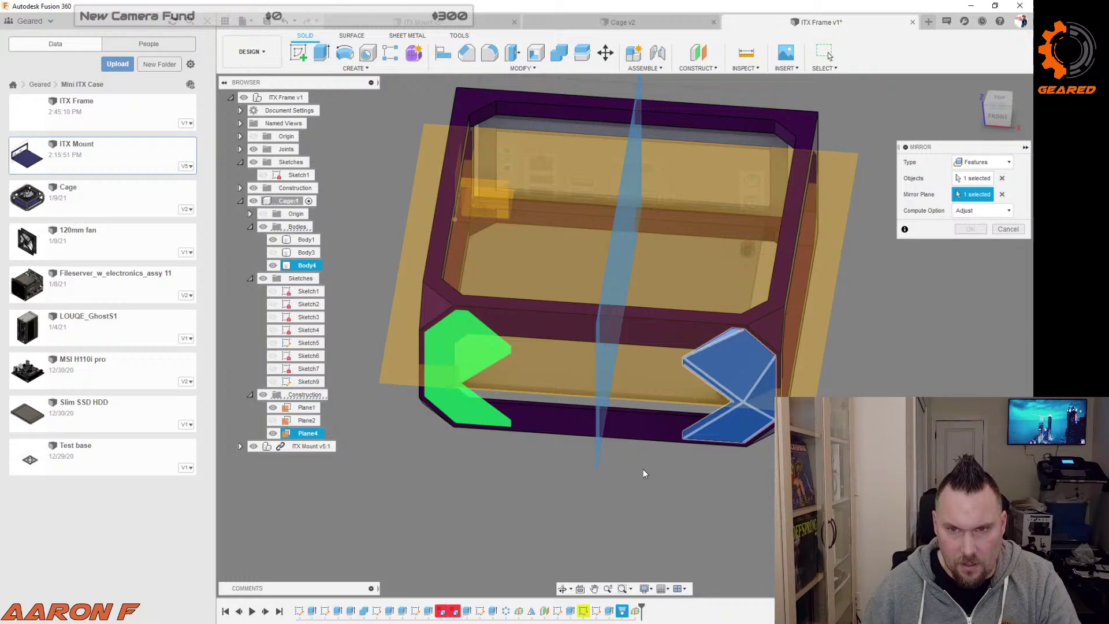
left_click(274, 240)
left_click(970, 229)
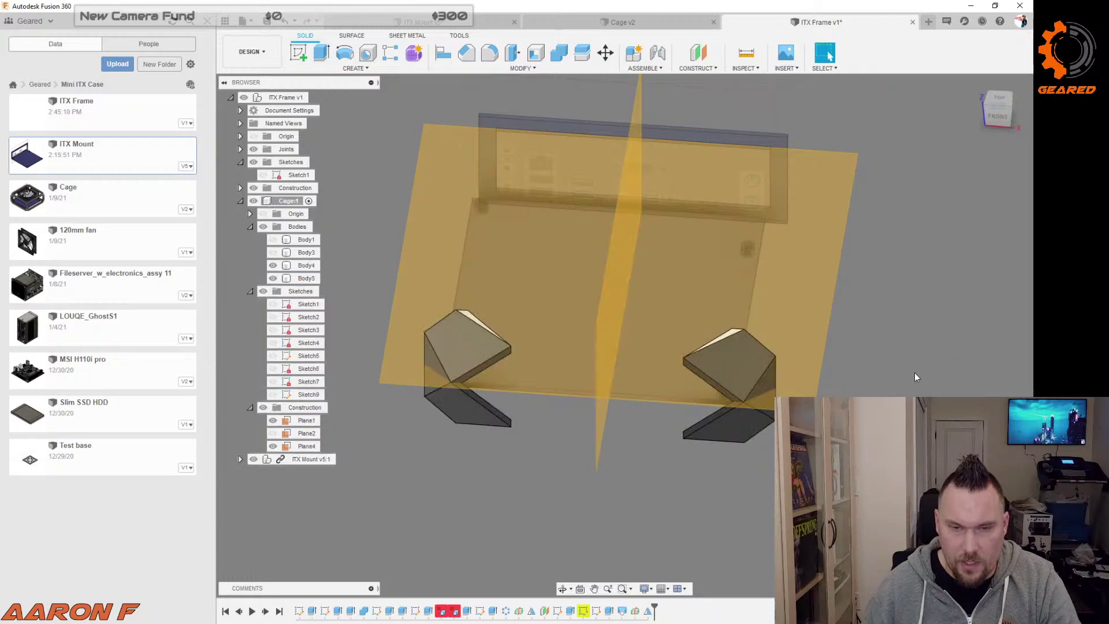
Step: Show Body1 and the Sketch7 and Sketch9 outlines over the two mirrored end pieces
mouse_move(627, 480)
middle_mouse_down("shift")
mouse_move(635, 470)
mouse_move(624, 461)
middle_mouse_up("shift")
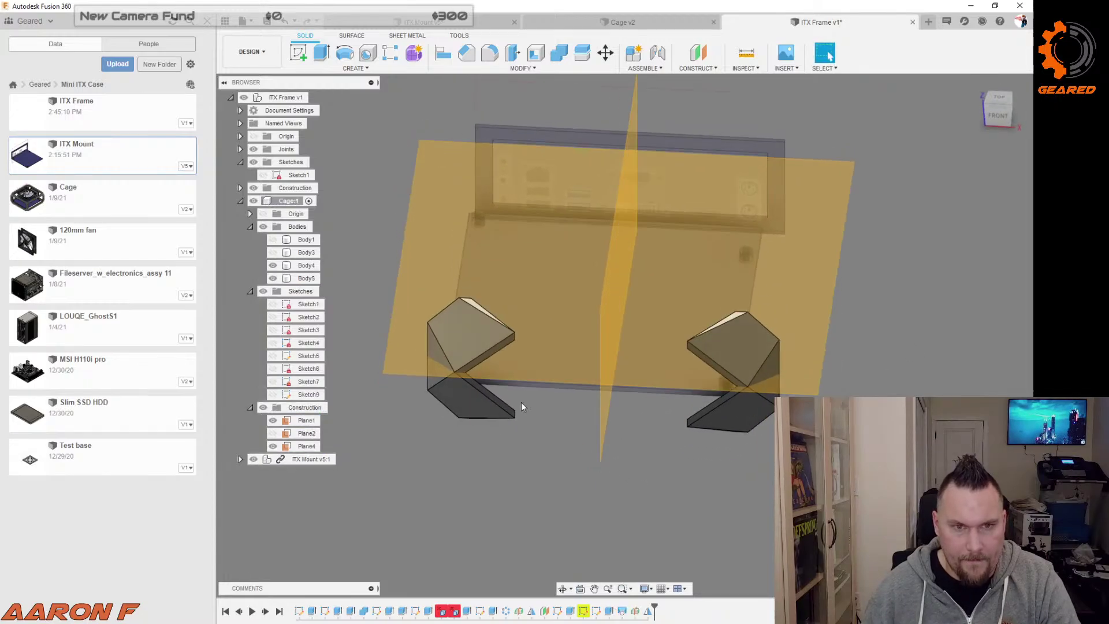
left_click(273, 239)
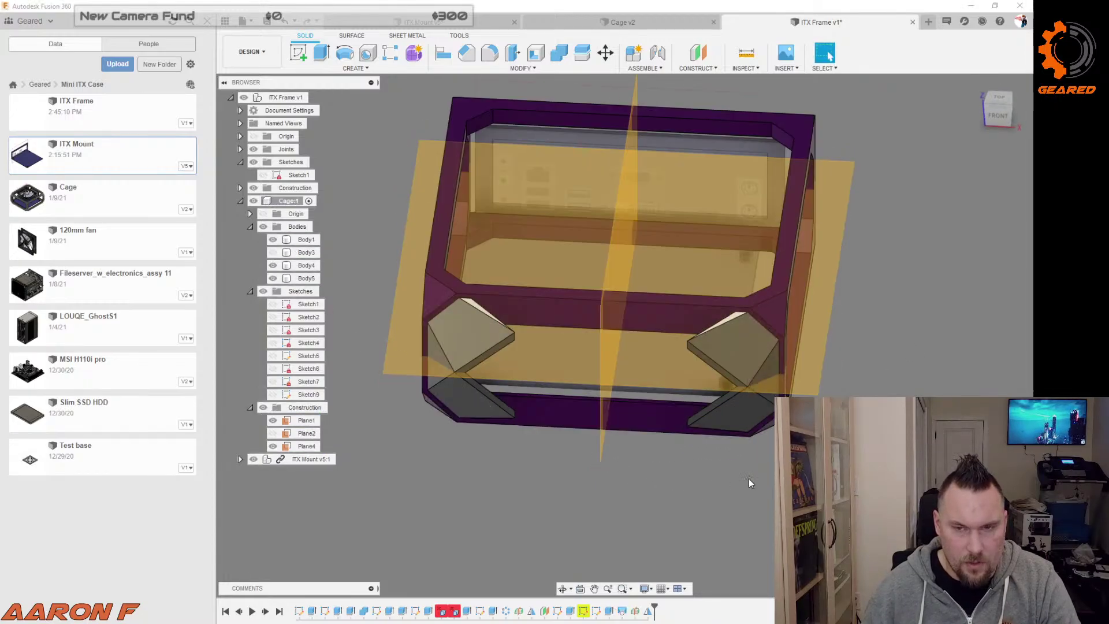
middle_click_drag(748, 478, 743, 477, "shift")
middle_click_drag(682, 345, 580, 445, "shift")
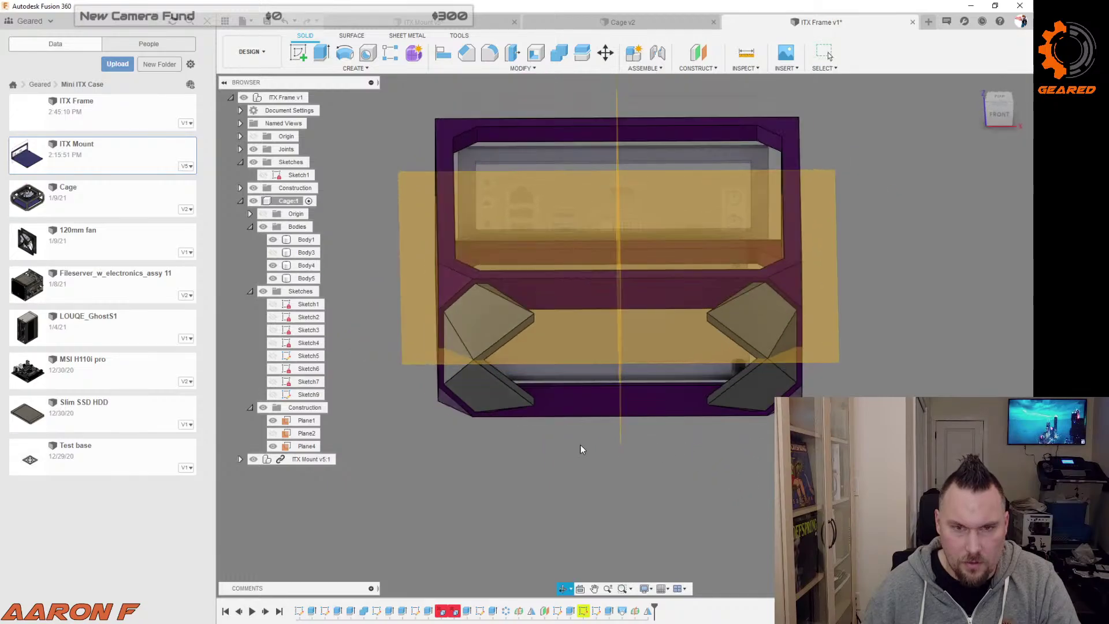
left_click(274, 394)
middle_click_drag(631, 467, 674, 468, "shift")
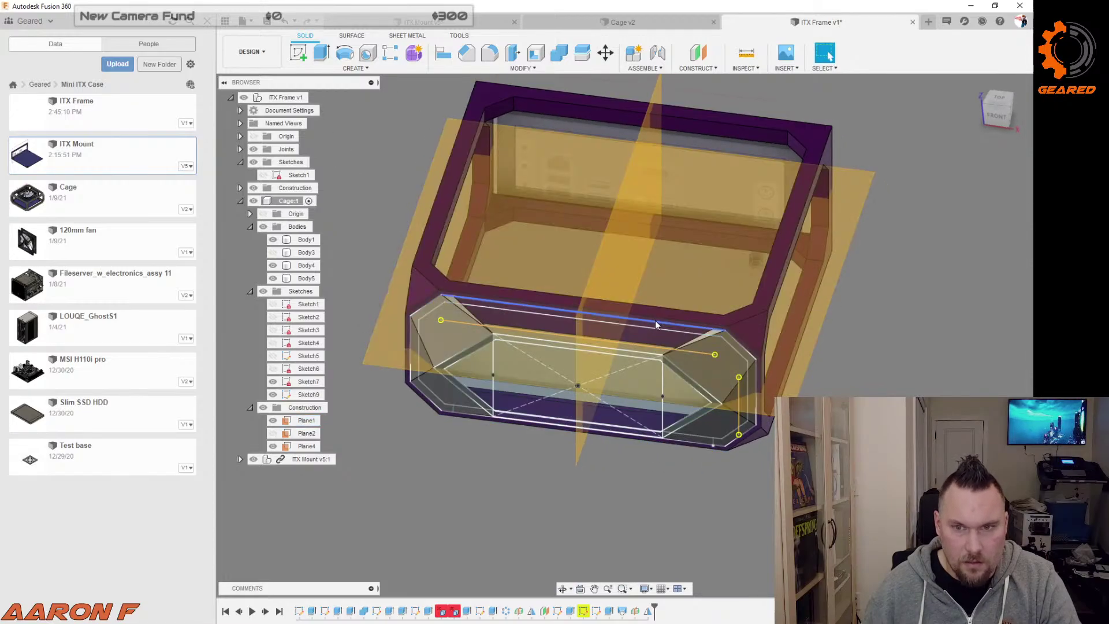
Step: Try to loft Sketch9's upper strip to Sketch7's upper strip as a joined bridge between the end pieces, with Body1 hidden
scroll(665, 328, "up", 3)
left_click(663, 325)
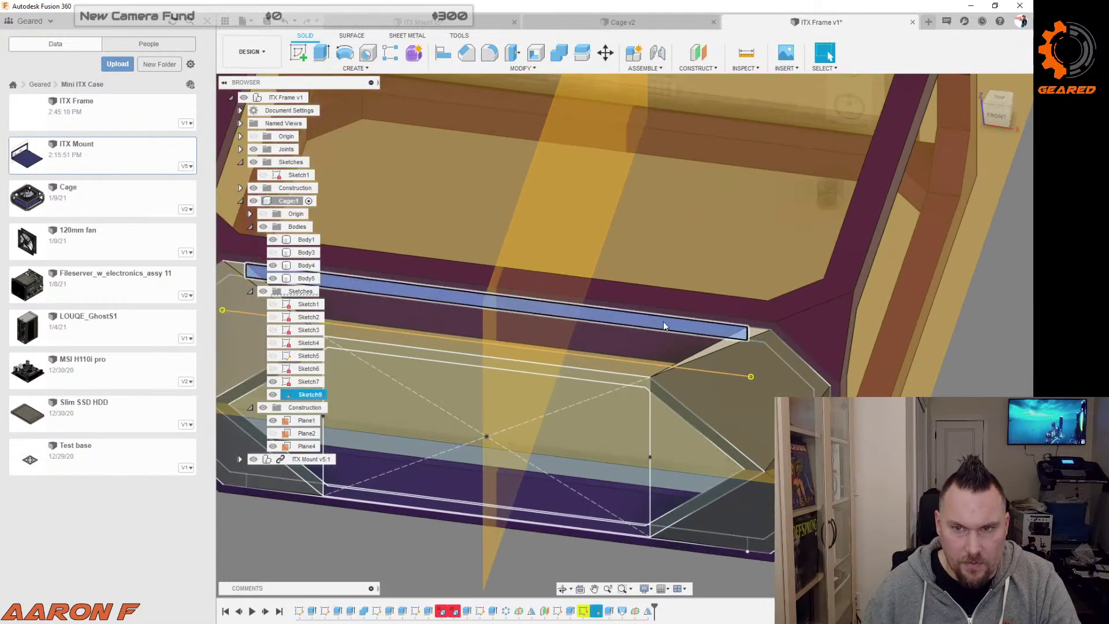
left_click(354, 68)
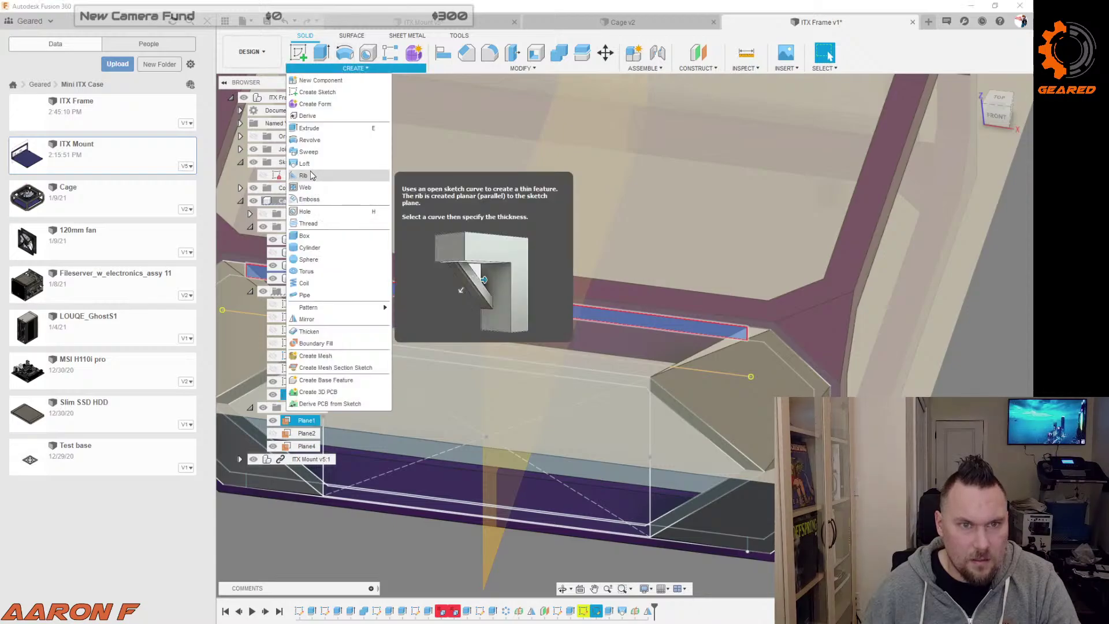
left_click(306, 164)
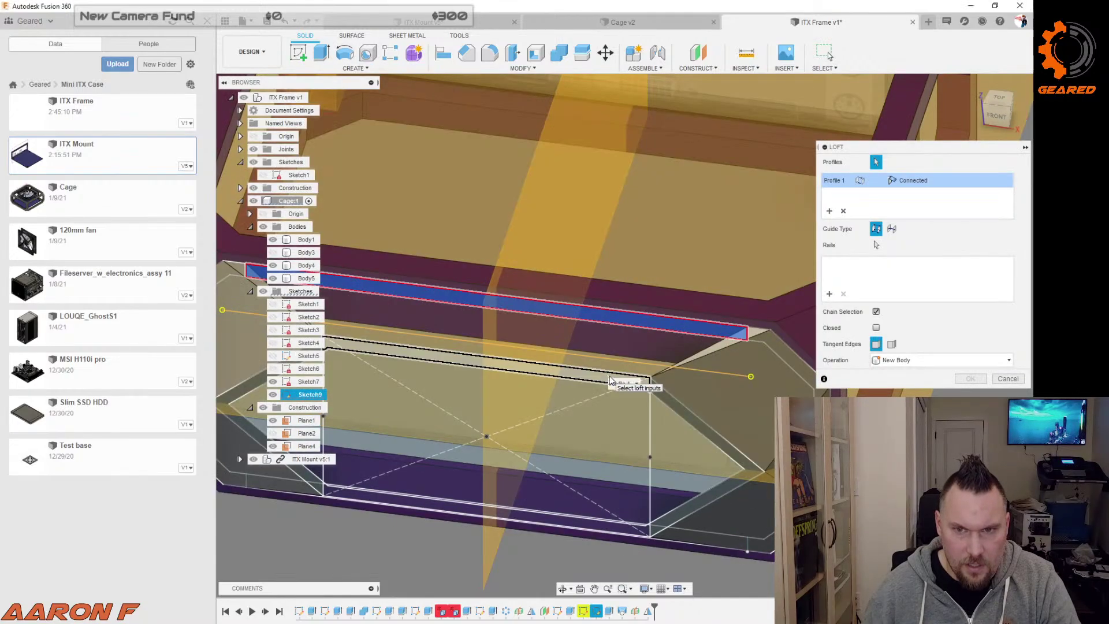
left_click(611, 382)
mouse_move(654, 379)
middle_mouse_down("shift")
mouse_move(734, 336)
mouse_move(702, 347)
middle_mouse_up("shift")
left_click(272, 240)
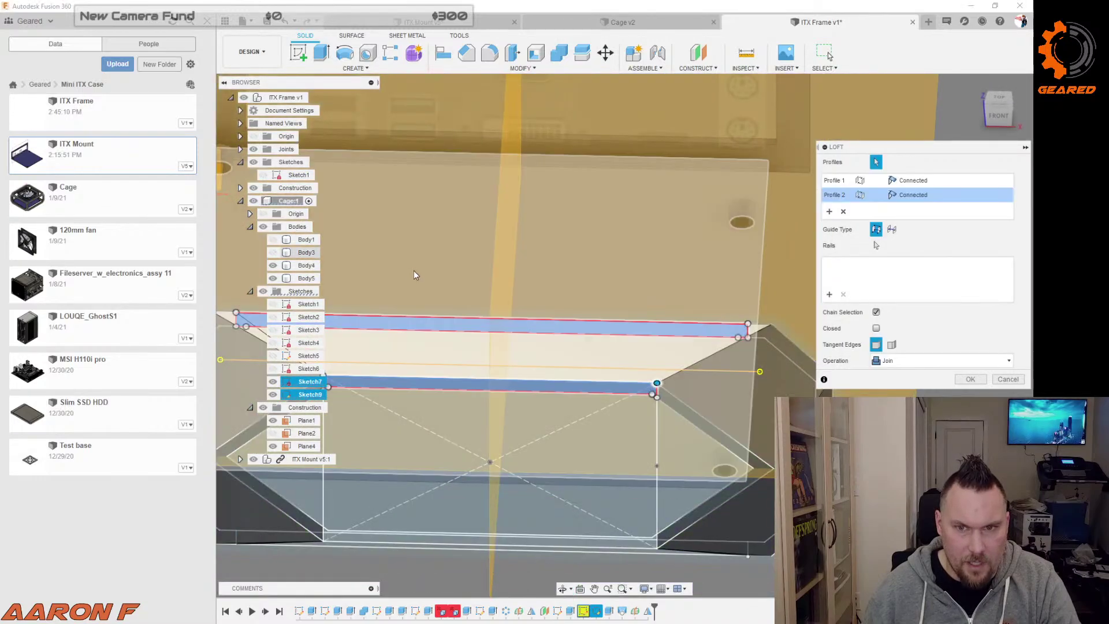
Step: Hide Plane4 and Plane1 to get a clear view of the two loft profiles
middle_click_drag(413, 271, 469, 366, "shift")
middle_click_drag(529, 436, 589, 436, "shift")
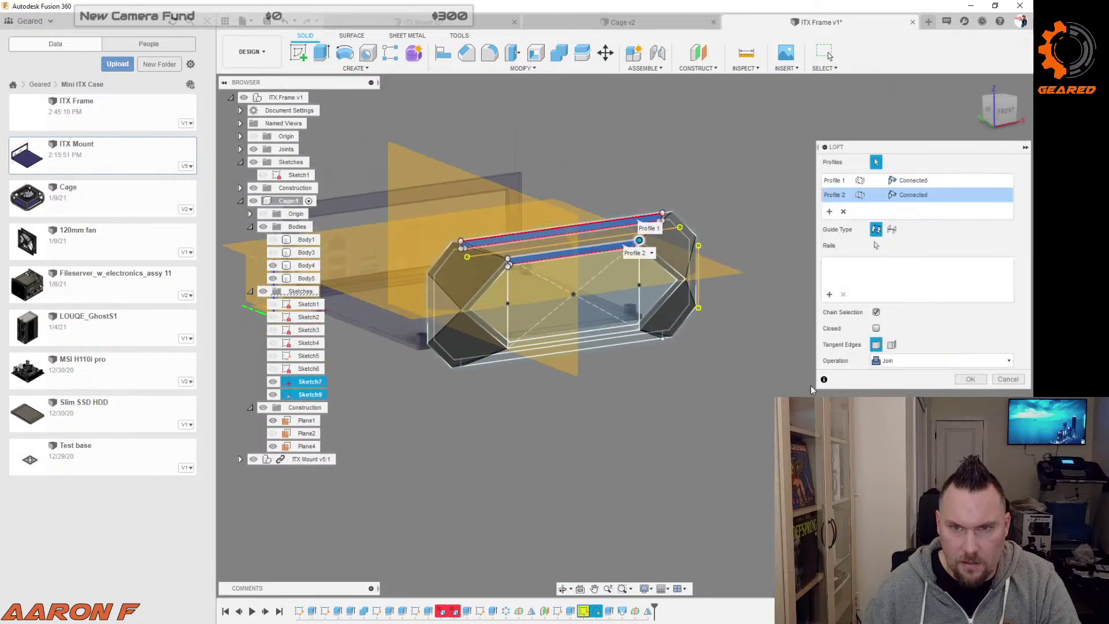
middle_click_drag(751, 353, 736, 371, "shift")
scroll(629, 251, "up", 4)
scroll(700, 335, "up", 3)
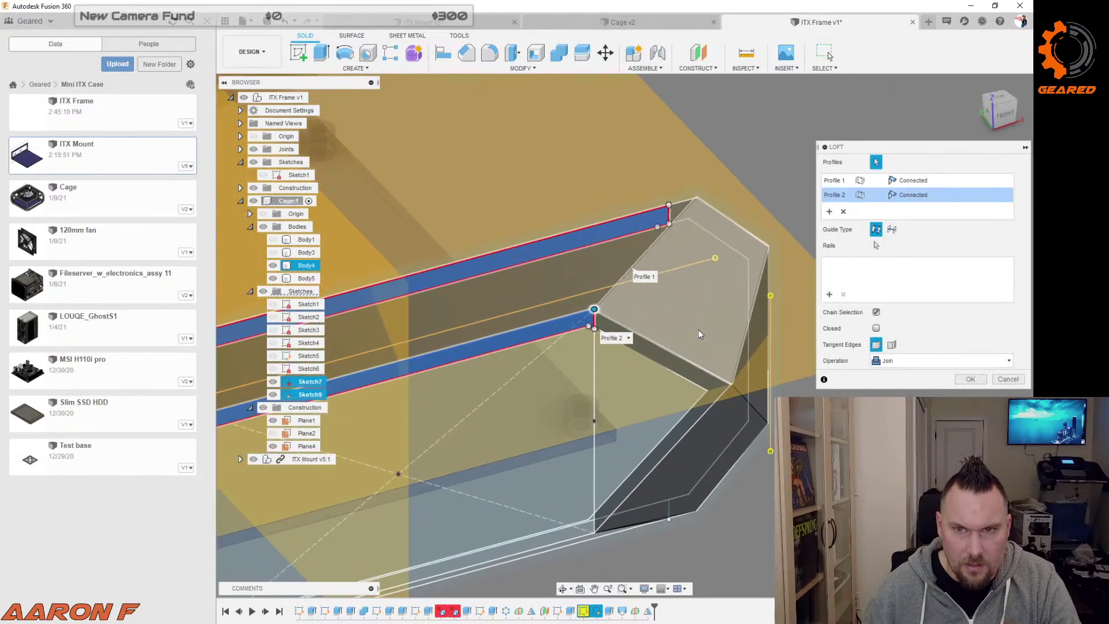
scroll(708, 328, "down", 5)
middle_click_drag(709, 328, 627, 355, "shift")
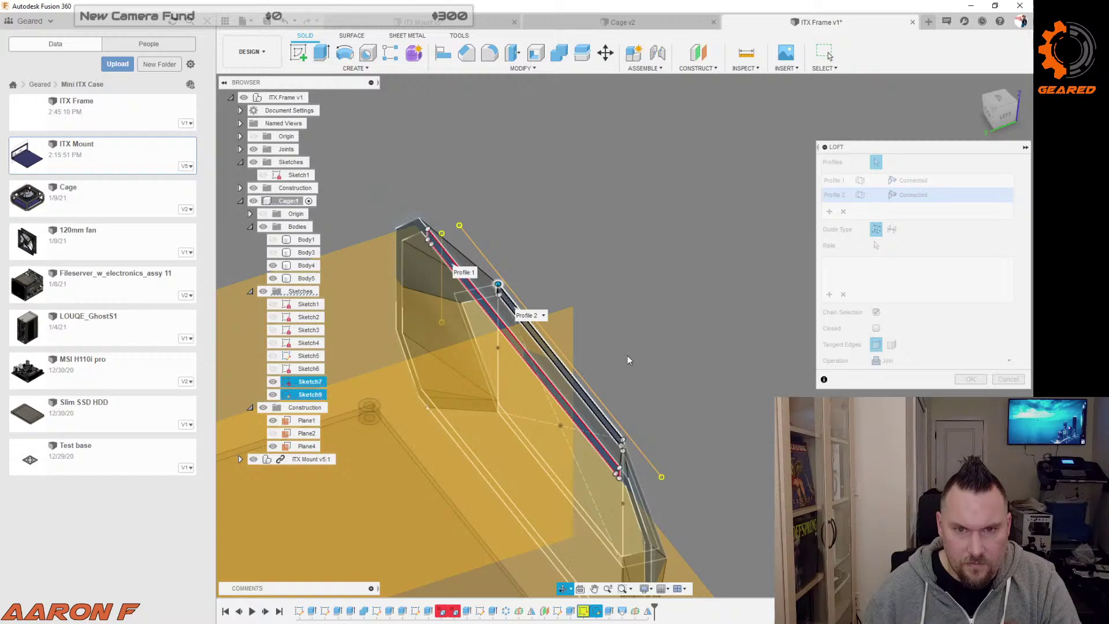
left_click(274, 446)
left_click(272, 420)
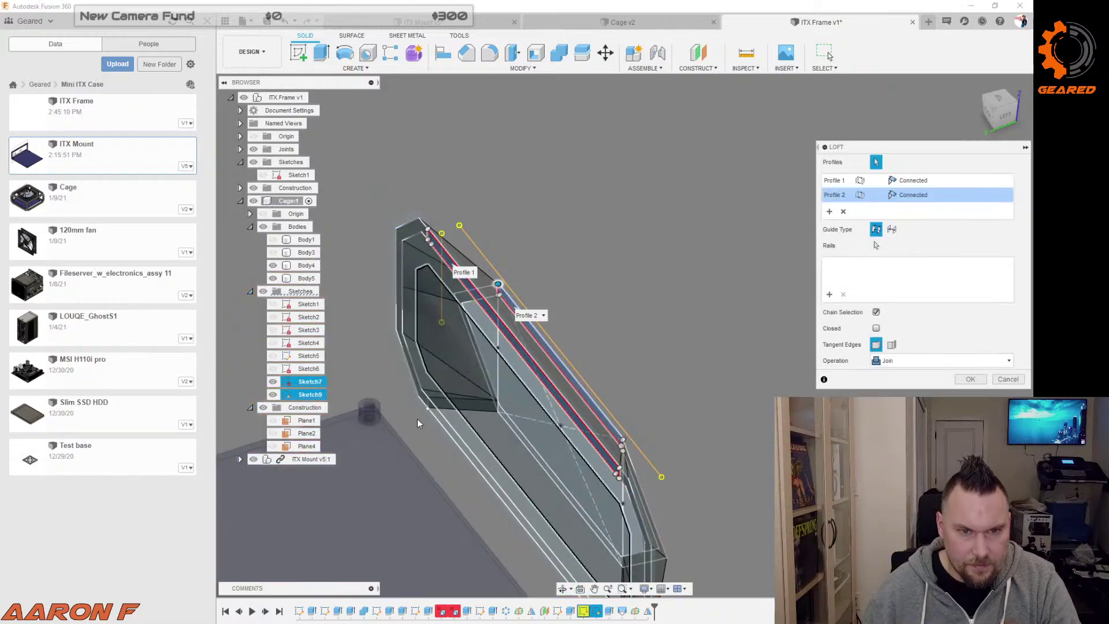
Step: Examine how the ends of the upper loft strips line up with the corners of both end pieces, from front and back
middle_click_drag(646, 338, 530, 341, "shift")
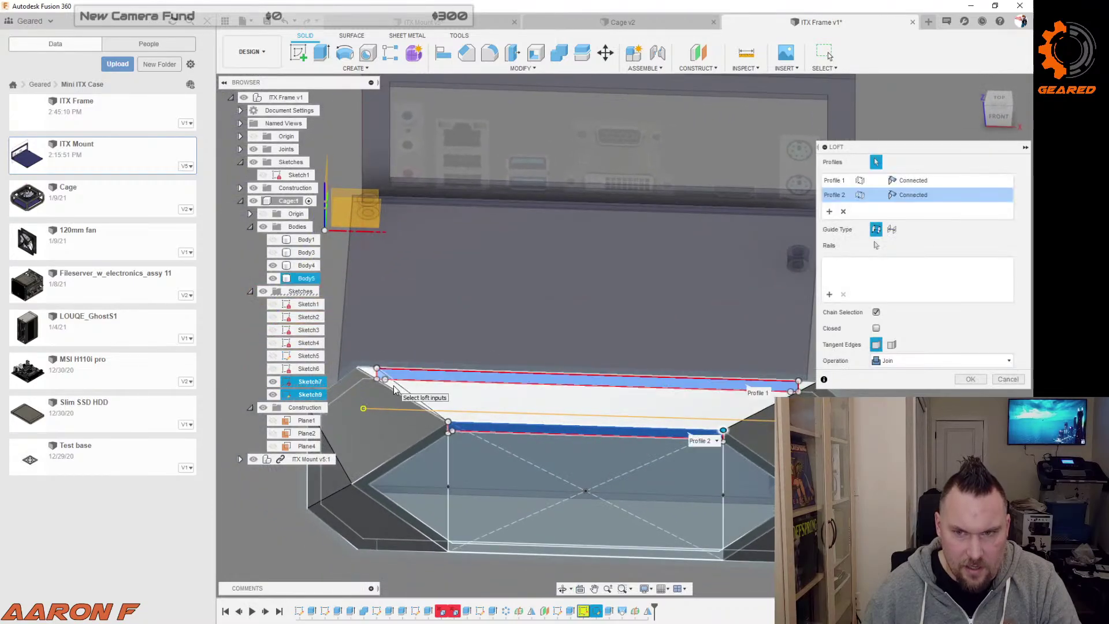
scroll(756, 413, "up", 5)
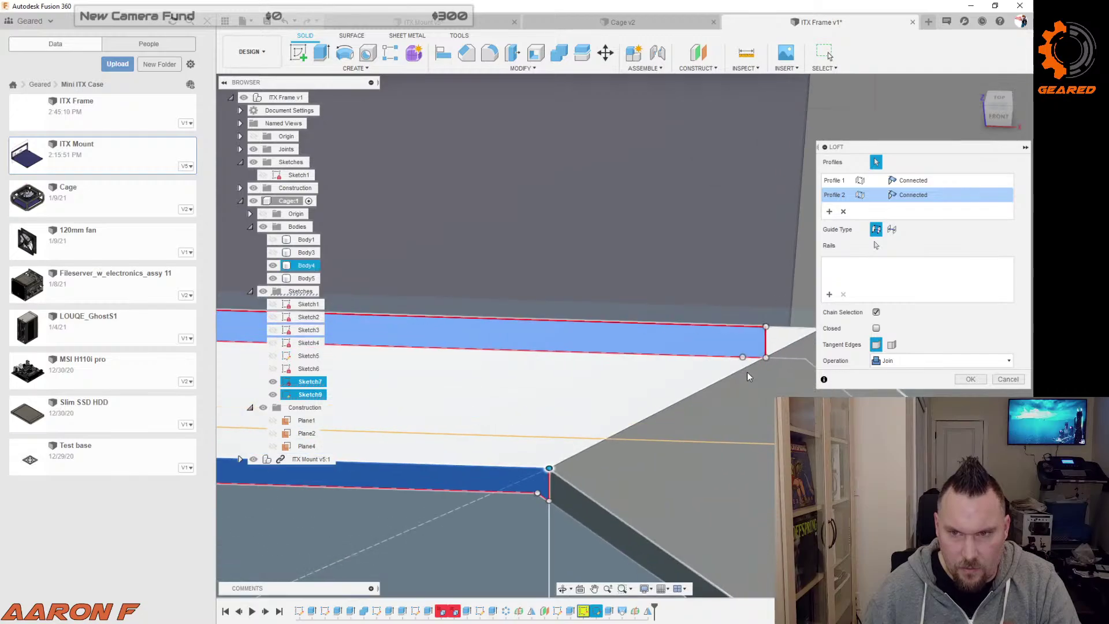
scroll(746, 376, "down", 5)
middle_click_drag(559, 386, 625, 349, "shift")
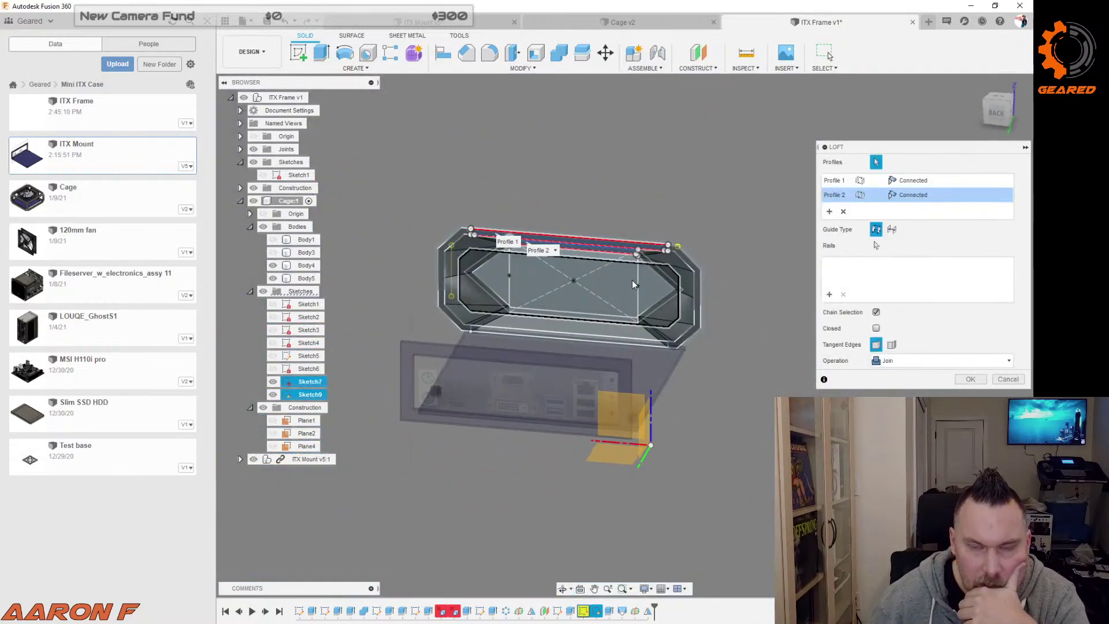
scroll(632, 278, "up", 5)
middle_click_drag(668, 304, 536, 294, "shift")
scroll(531, 318, "up", 5)
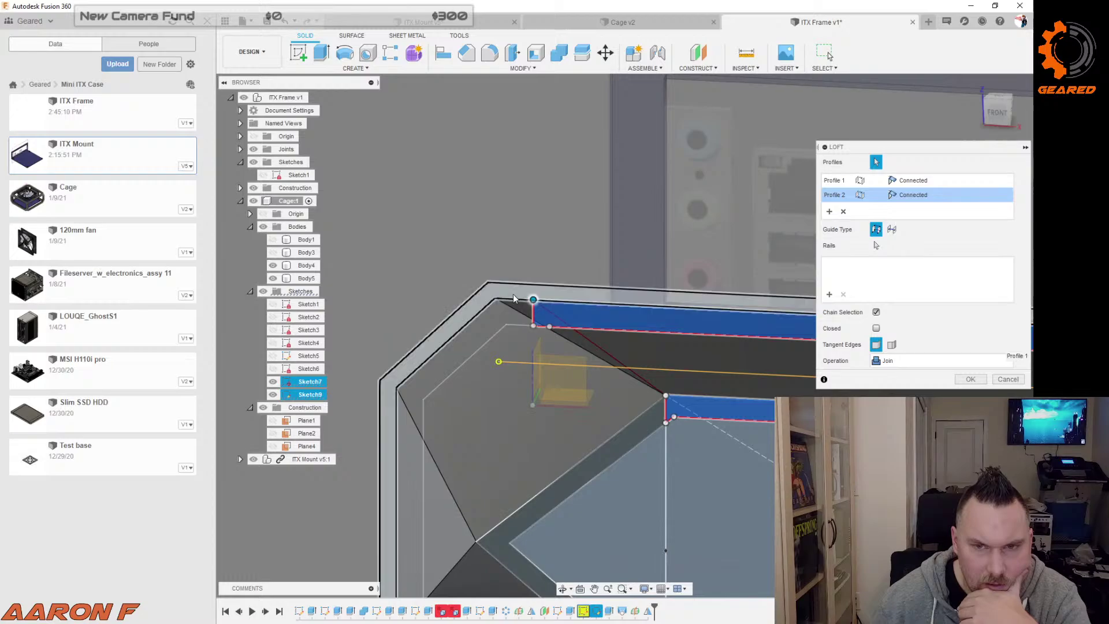
scroll(511, 297, "down", 5)
scroll(755, 326, "up", 5)
middle_click_drag(756, 322, 716, 367, "shift")
scroll(719, 366, "down", 5)
scroll(445, 373, "up", 6)
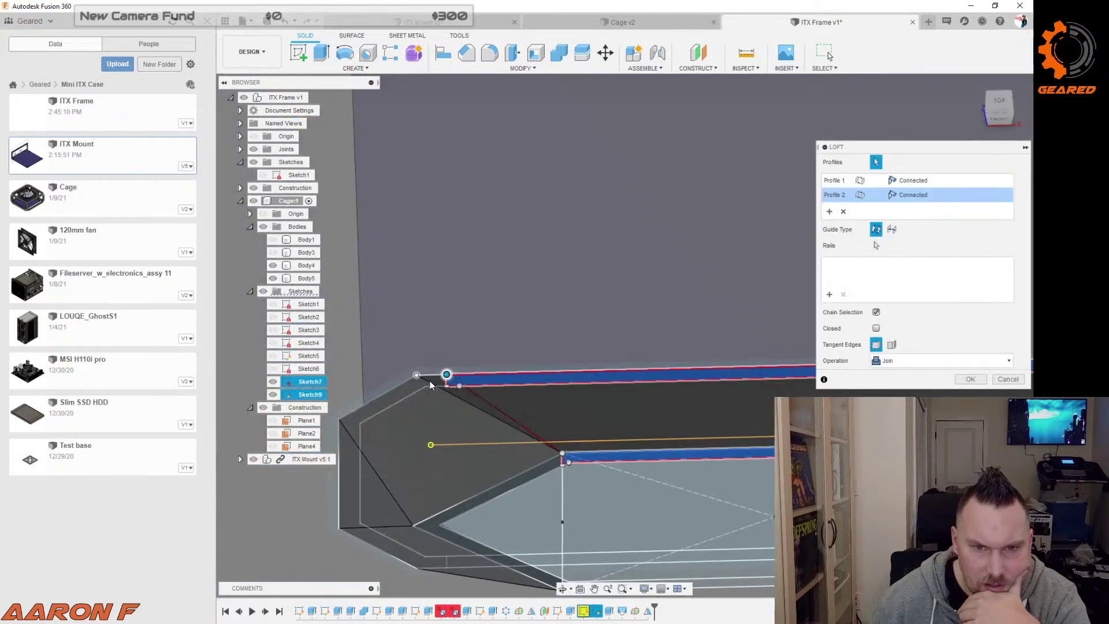
scroll(515, 373, "down", 3)
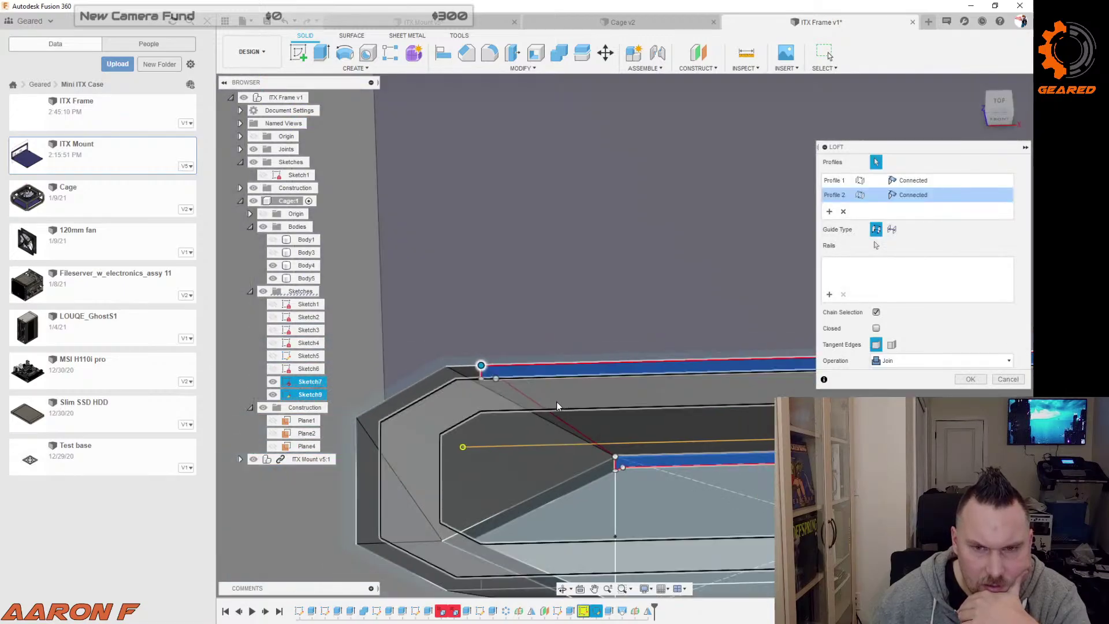
Step: Try adding a third profile near the end piece's upper corner, and abandon the loft
left_click(517, 386)
scroll(569, 386, "down", 4)
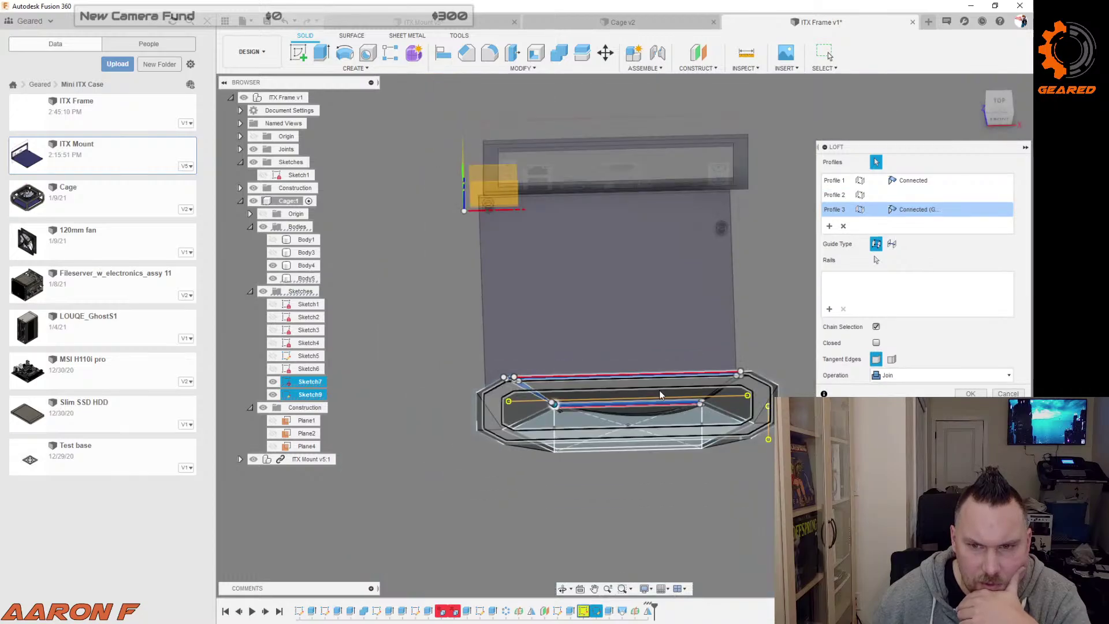
scroll(725, 380, "up", 3)
middle_click_drag(670, 386, 843, 367, "shift")
left_click(970, 408)
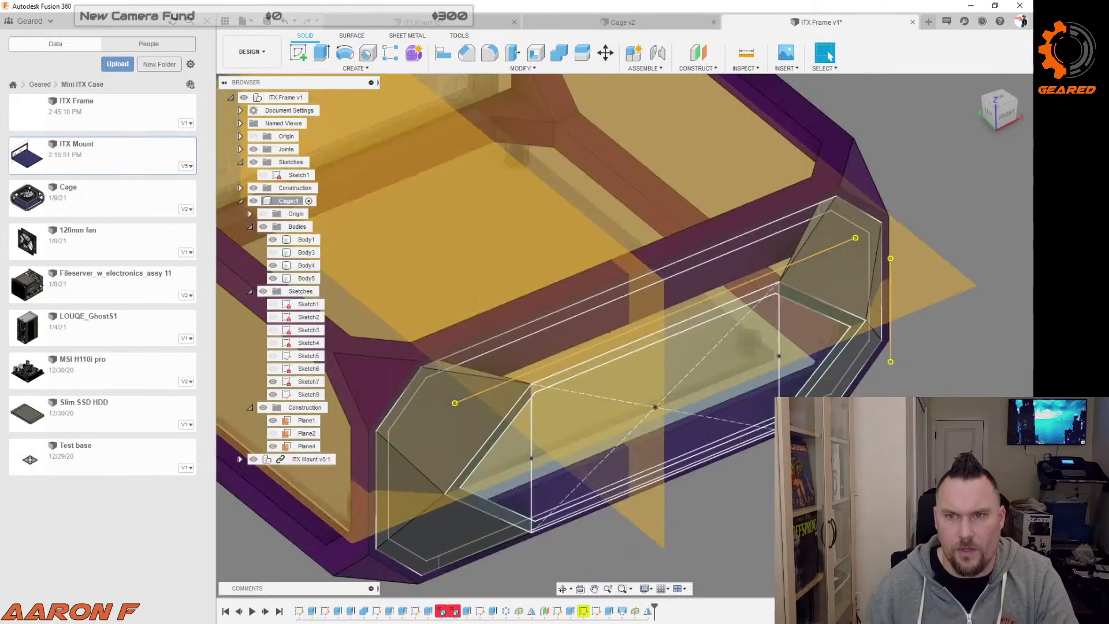
Step: Hide Body1 and loft Sketch9's upper strip to Sketch7's upper strip, joined to the two end pieces
middle_click_drag(624, 359, 592, 369, "shift")
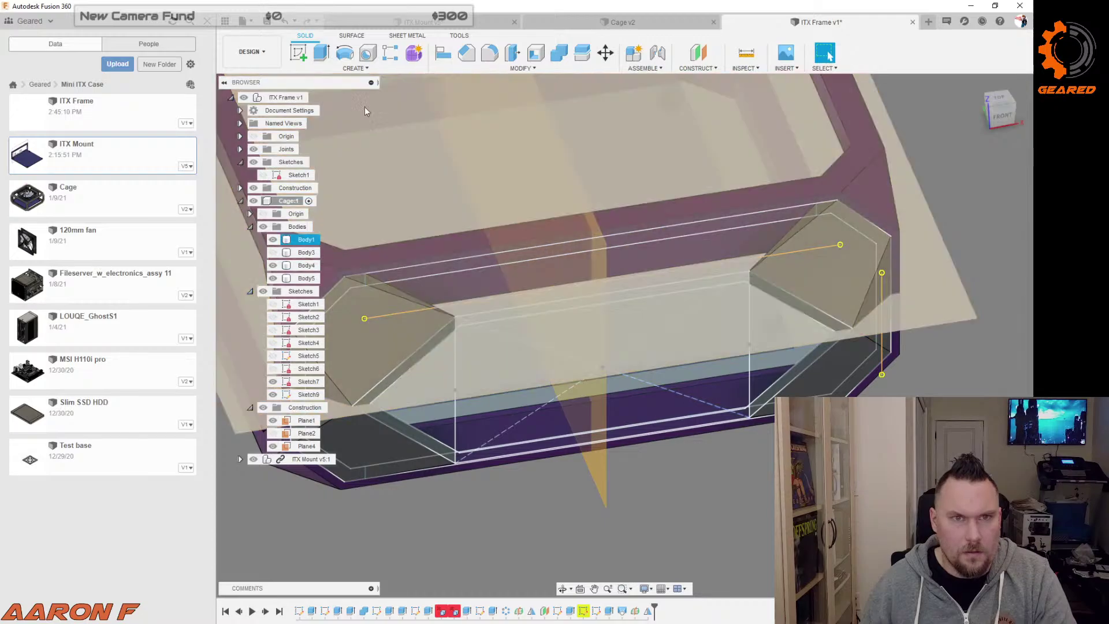
left_click(529, 255)
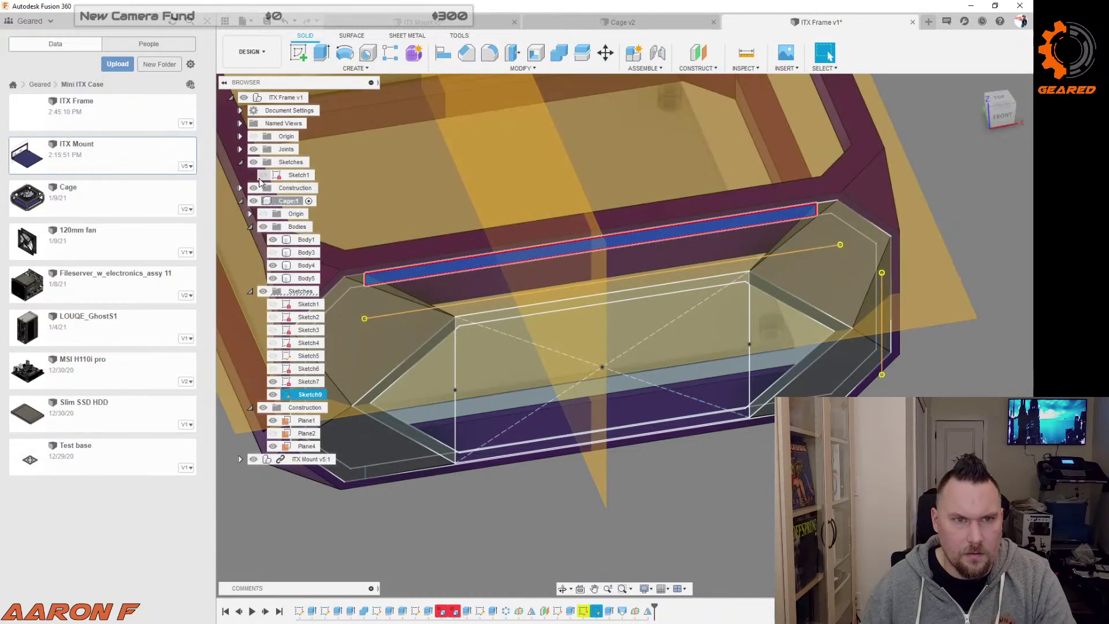
left_click(273, 239)
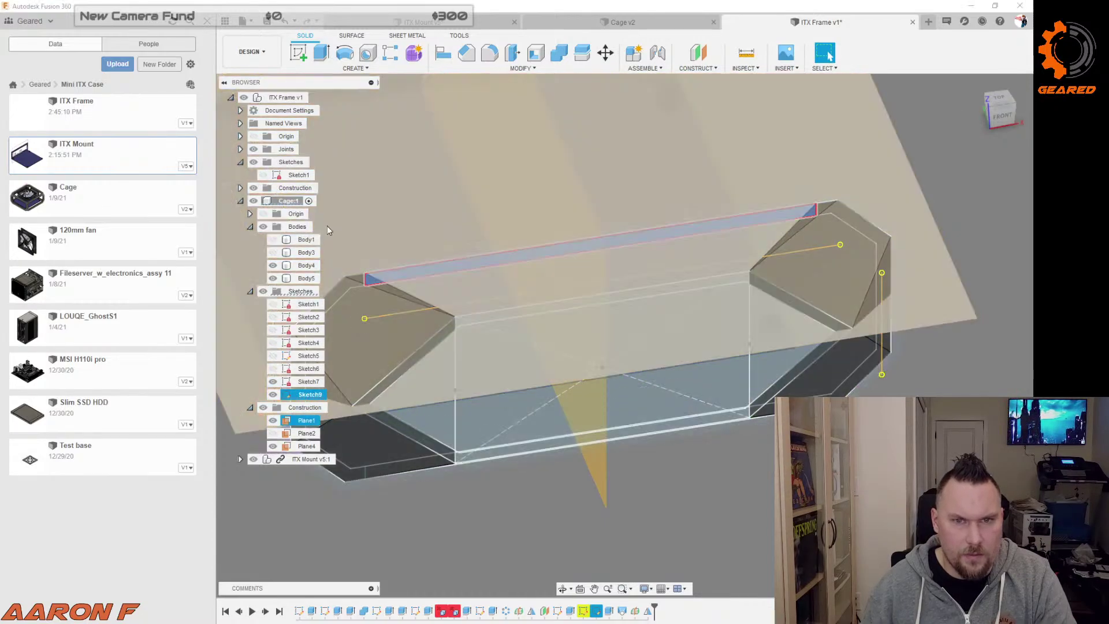
left_click(354, 68)
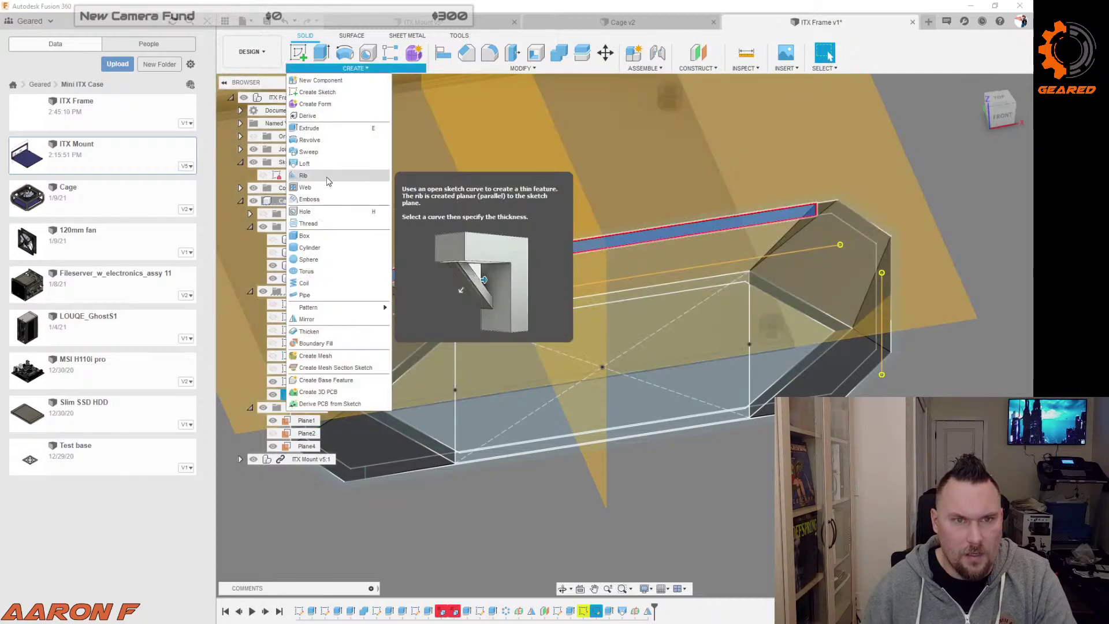
left_click(305, 163)
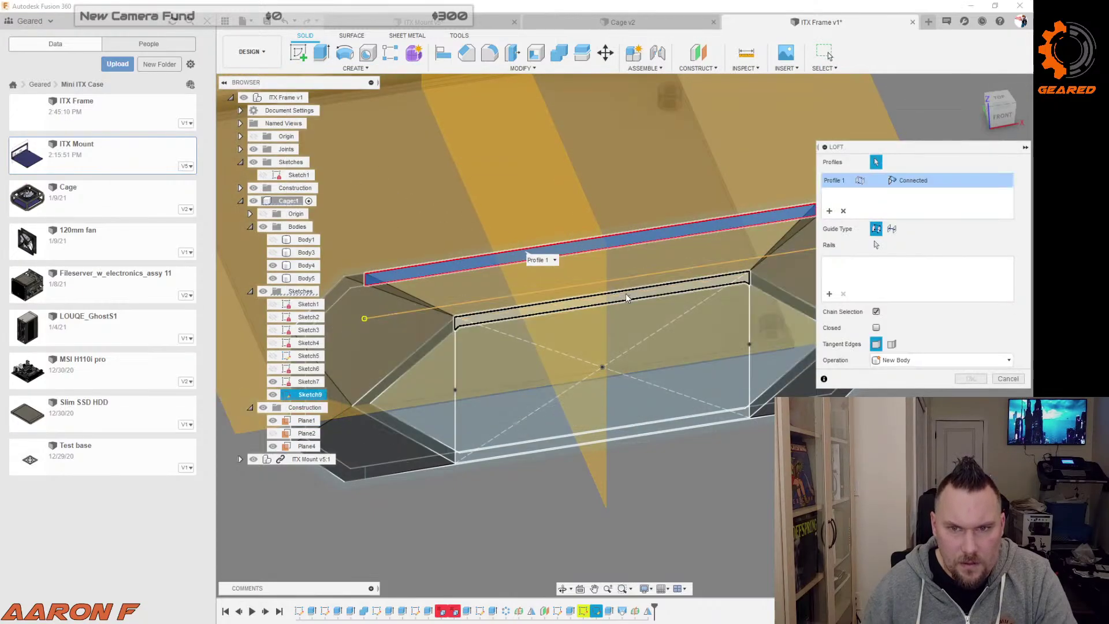
left_click(628, 298)
scroll(598, 369, "down", 2)
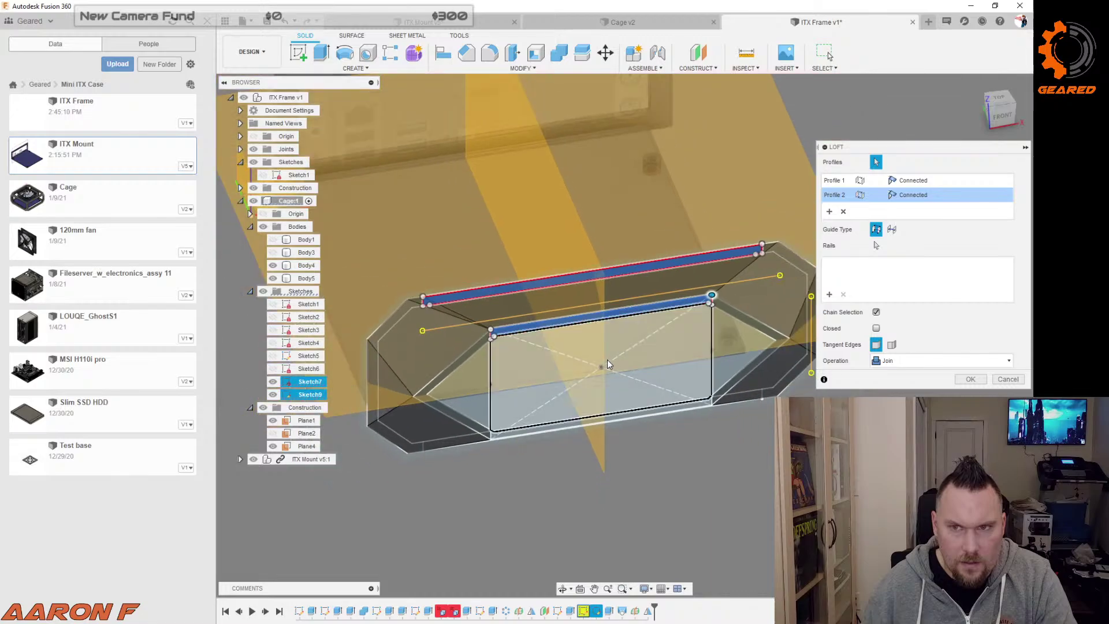
middle_click_drag(691, 365, 643, 435, "shift")
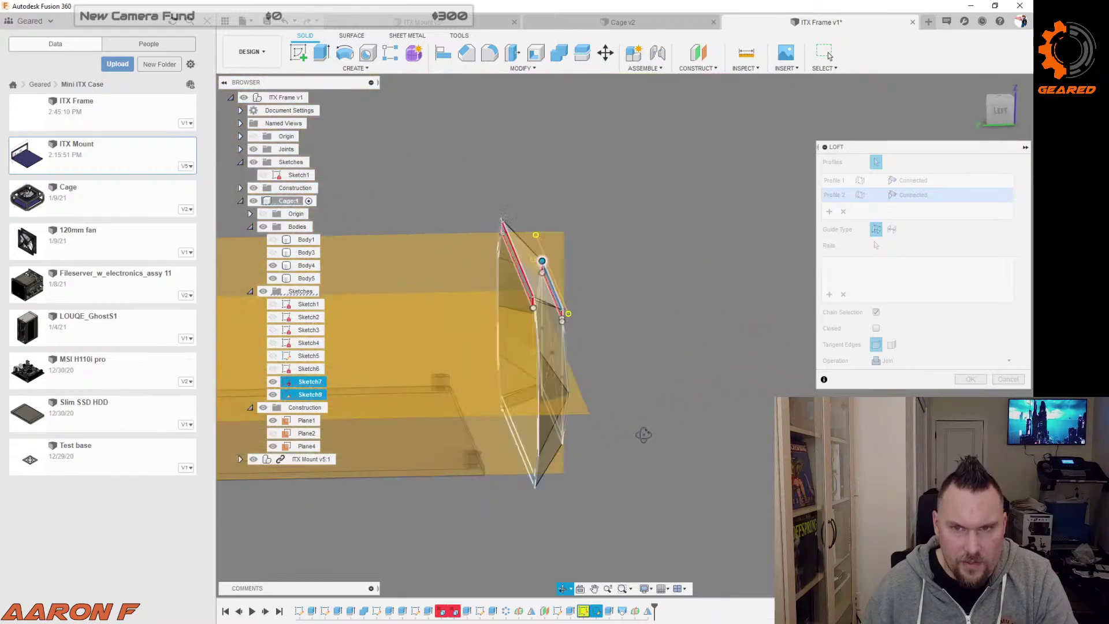
left_click(969, 378)
Step: Mirror the upper strip's loft feature across Plane1 to form the lower strip, with the Adjust compute option
middle_click_drag(792, 303, 740, 302, "shift")
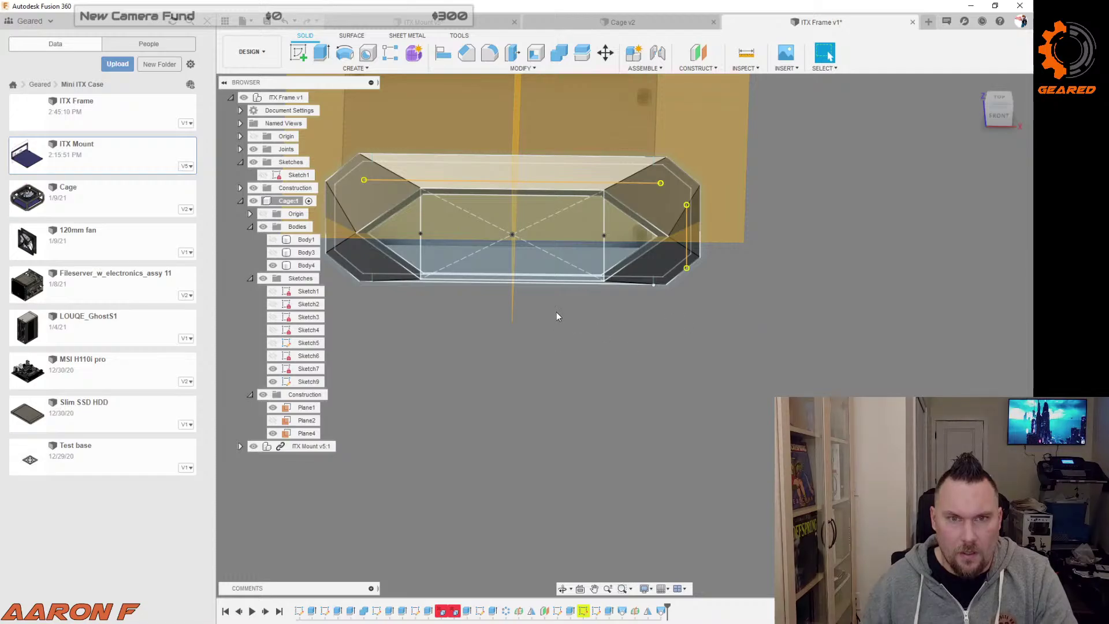
left_click(306, 407)
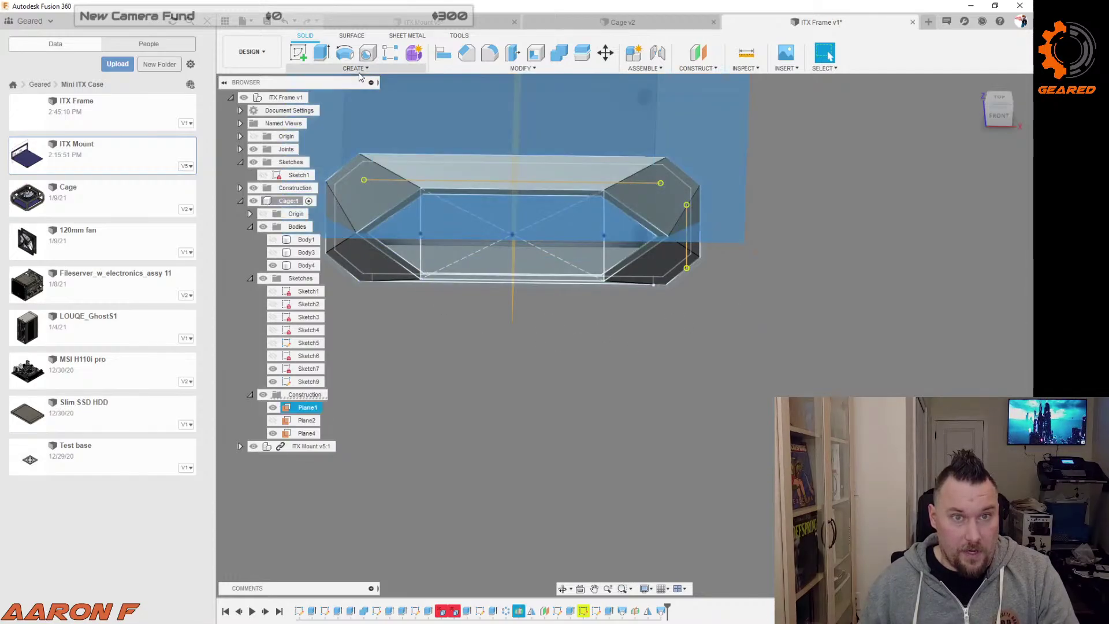
left_click(355, 68)
left_click(339, 322)
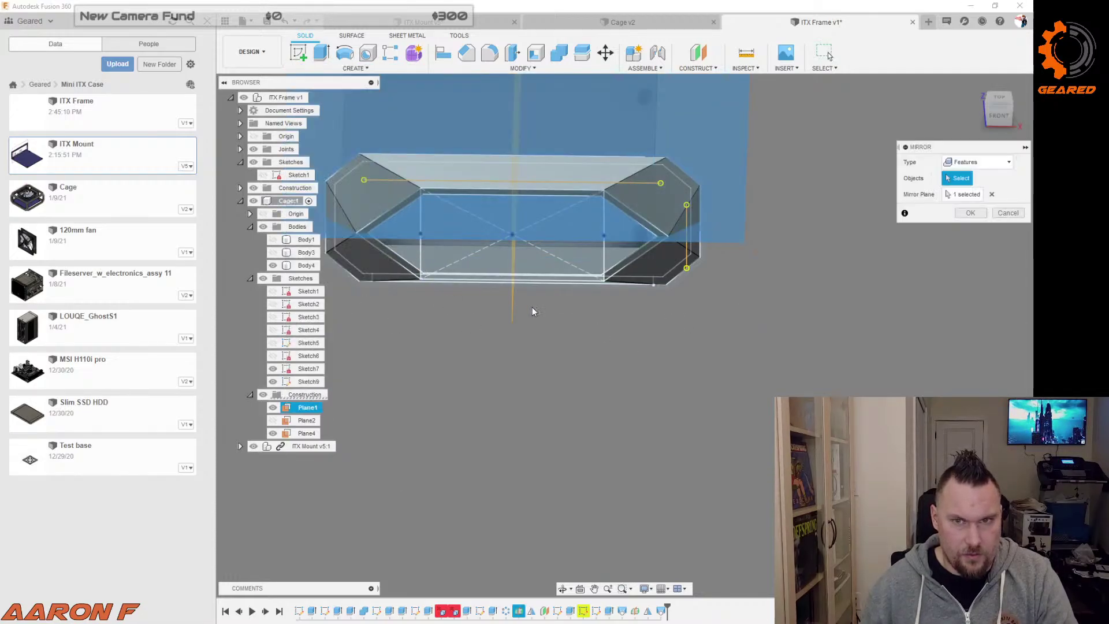
left_click(976, 194)
middle_click_drag(809, 289, 785, 312, "shift")
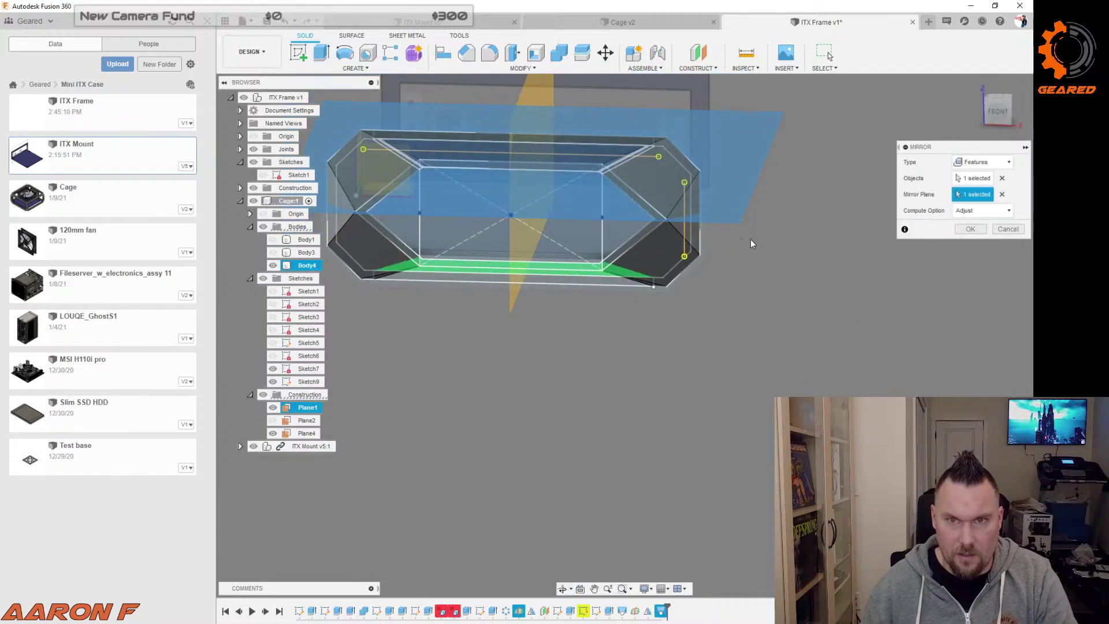
left_click(1001, 179)
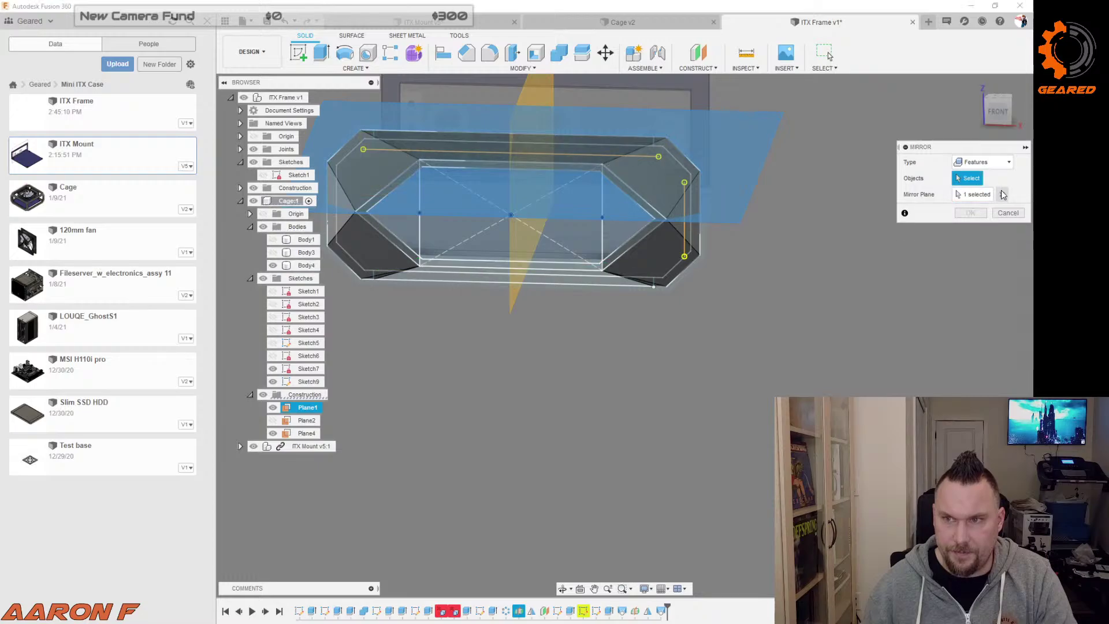
left_click(1002, 194)
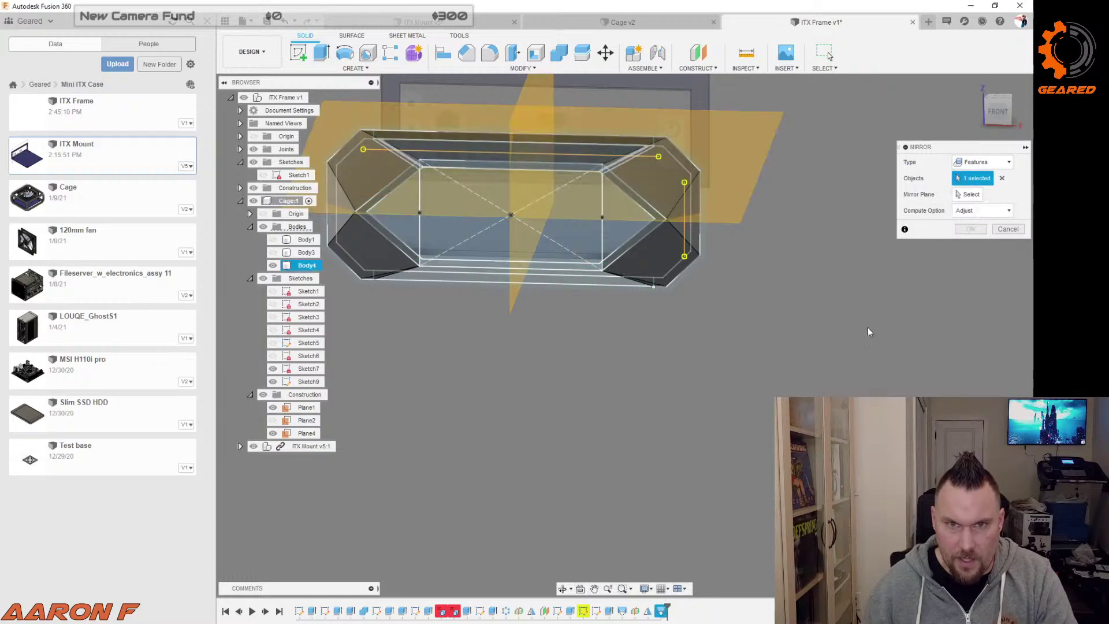
left_click(758, 167)
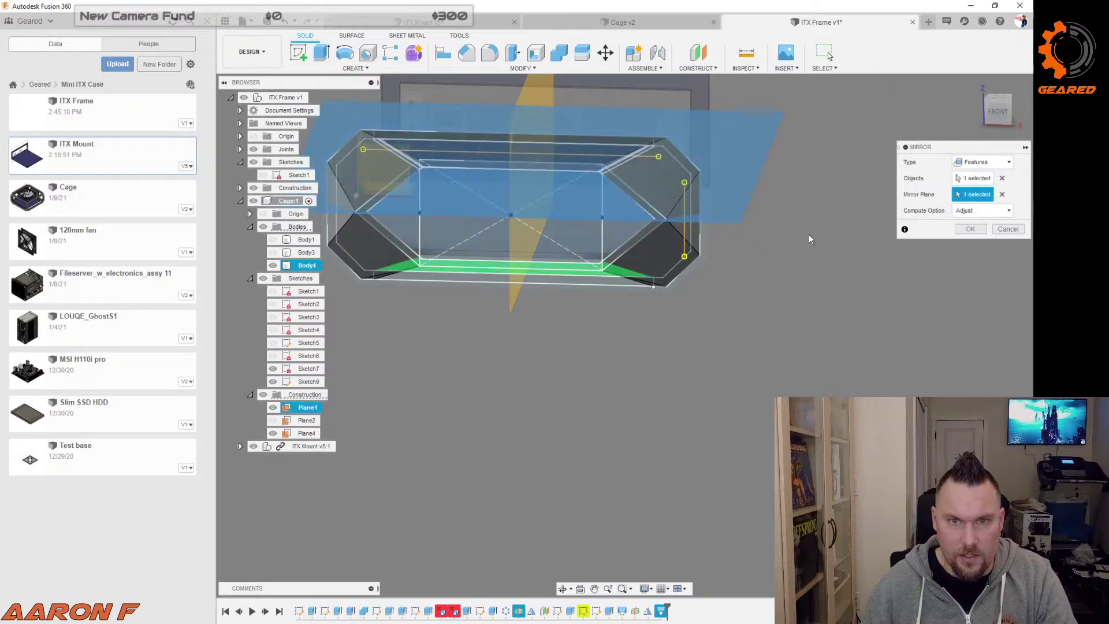
left_click(970, 229)
Step: Hide Plane1, Plane4, Sketch7 and Sketch9, and show Body1 again
middle_click_drag(810, 374, 574, 467, "shift")
left_click(273, 408)
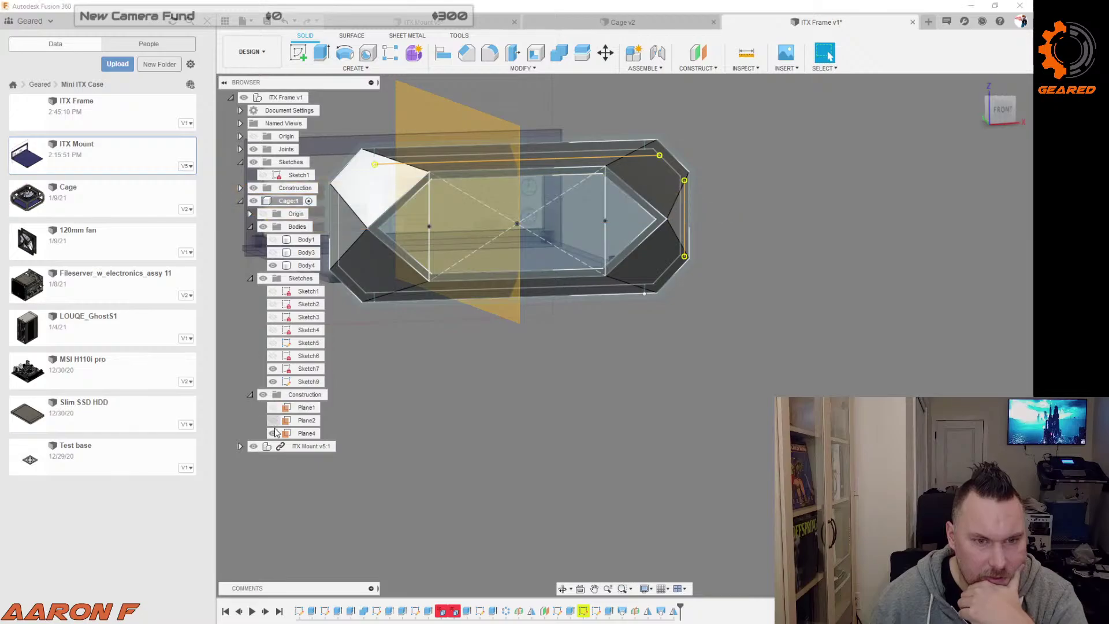
left_click(273, 434)
left_click(273, 239)
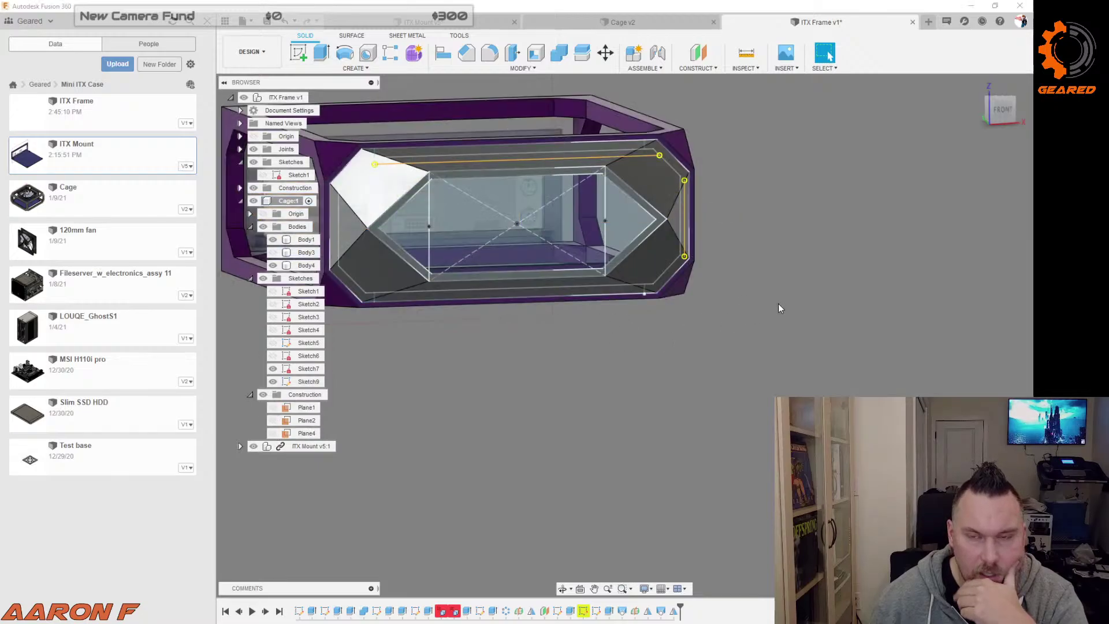
middle_click_drag(779, 305, 733, 332, "shift")
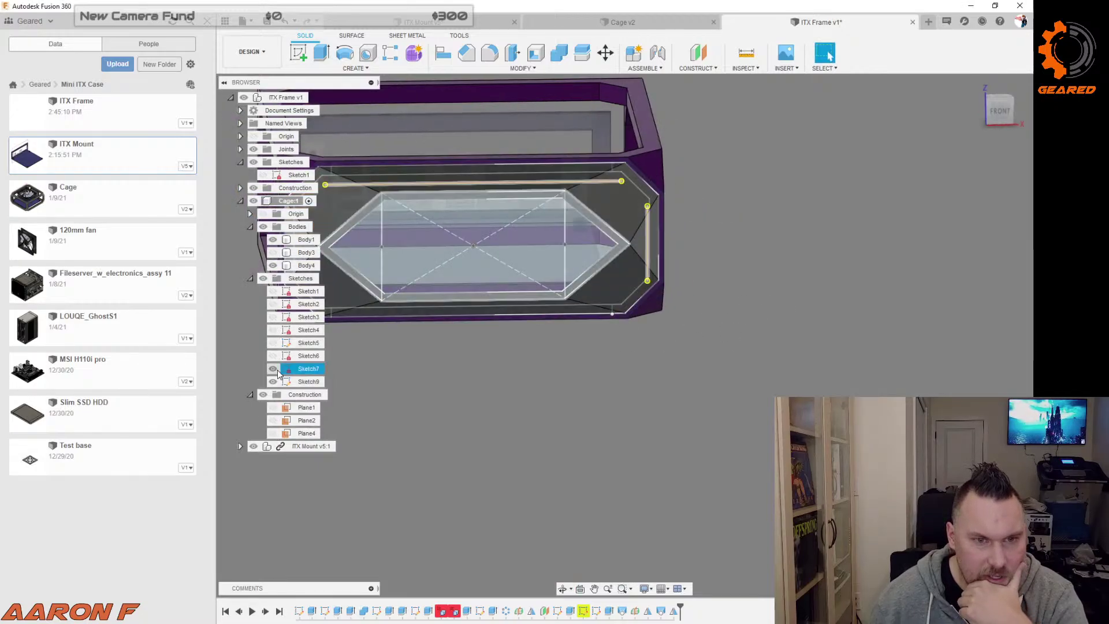
middle_click_drag(663, 367, 567, 373, "shift")
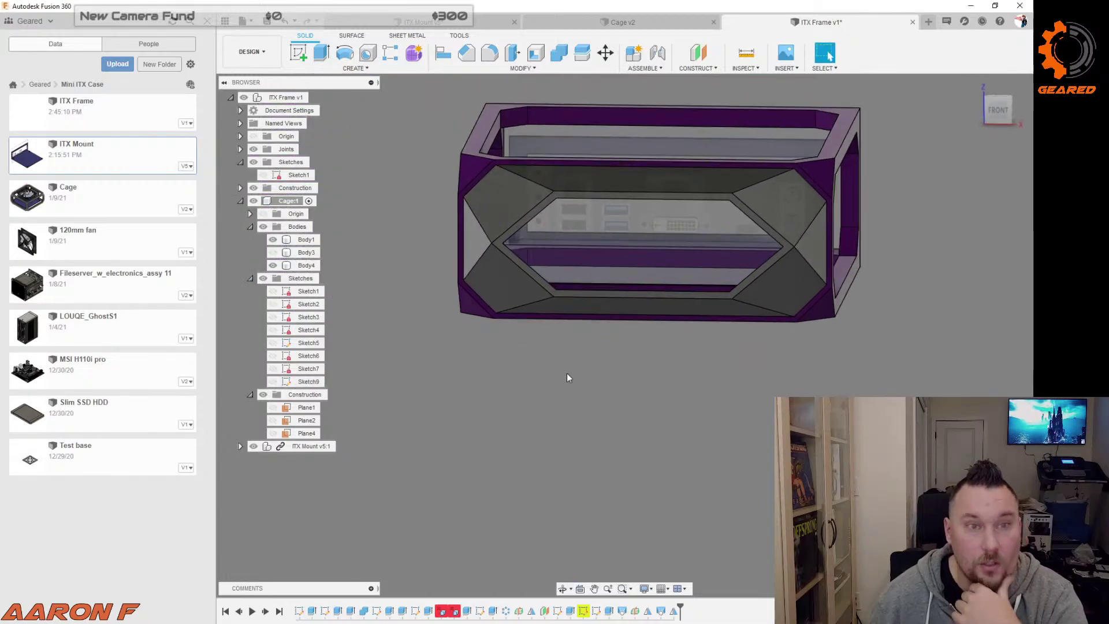
Step: Examine the completed front surround on the purple frame from the front, the sides and the back
middle_click_drag(639, 377, 758, 358, "shift")
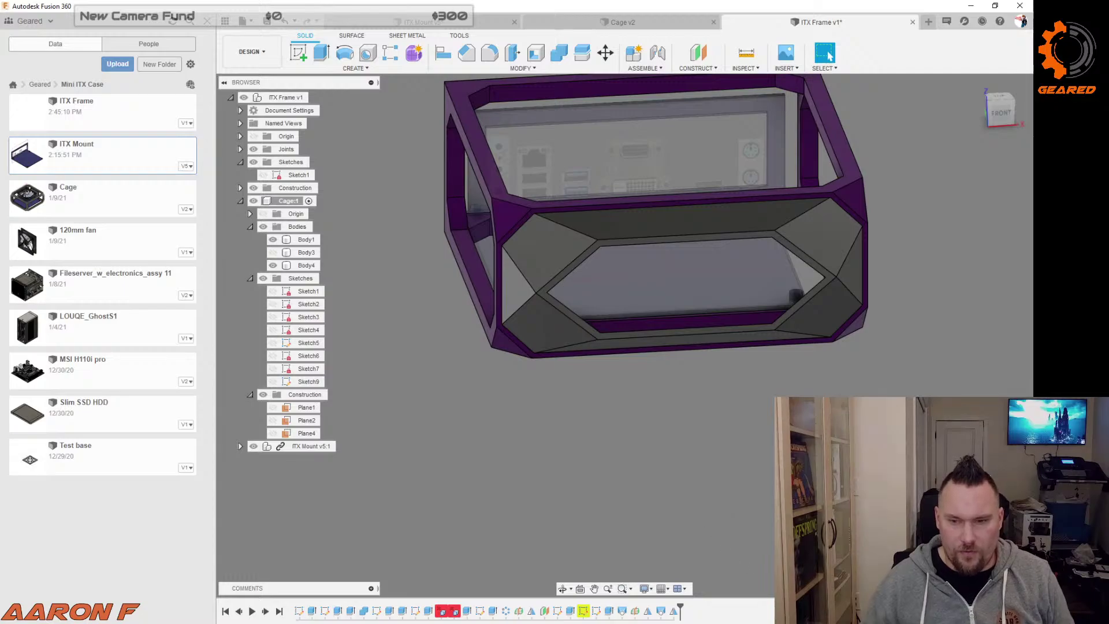
key("alt+Tab")
key("alt+Tab")
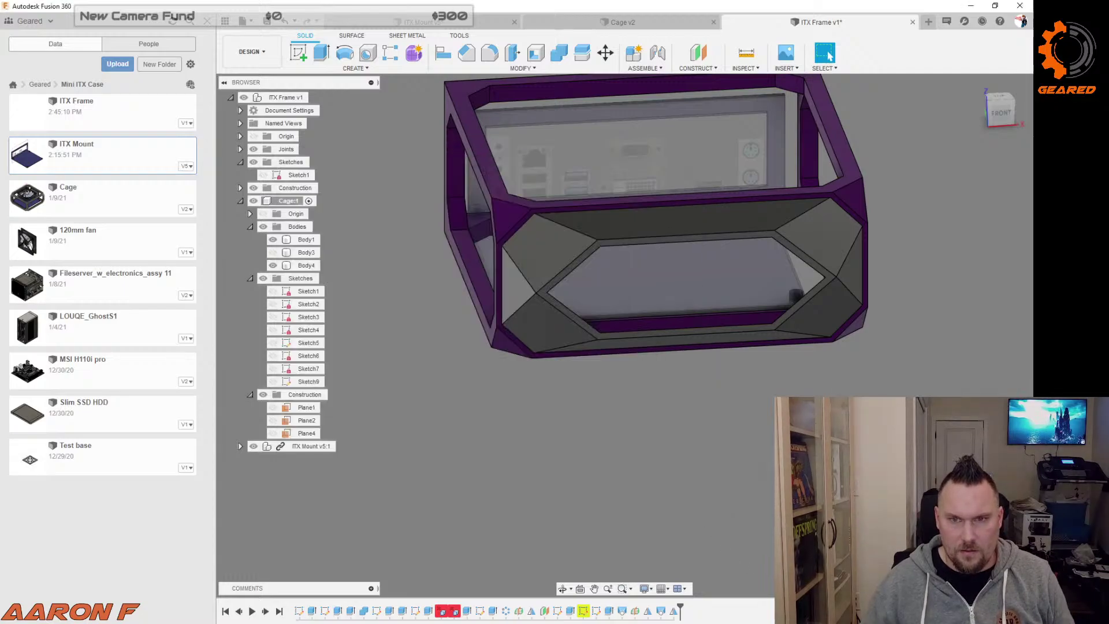
middle_click_drag(629, 288, 597, 313, "shift")
middle_click_drag(624, 451, 636, 465, "shift")
middle_click_drag(774, 376, 707, 453, "shift")
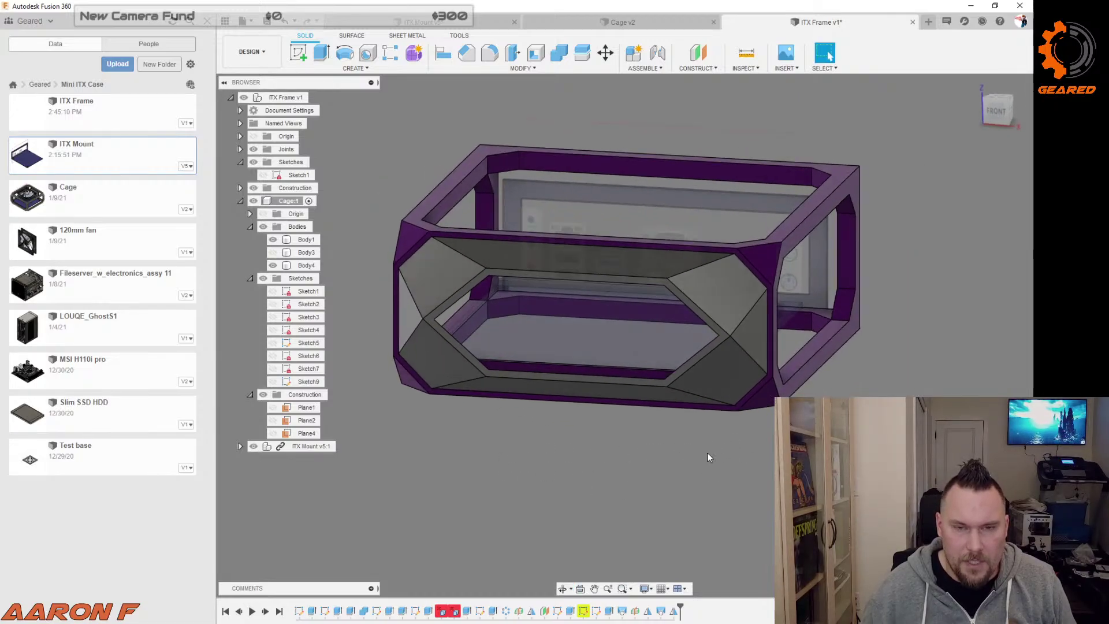
scroll(585, 445, "up", 3)
middle_click_drag(620, 463, 604, 397, "shift")
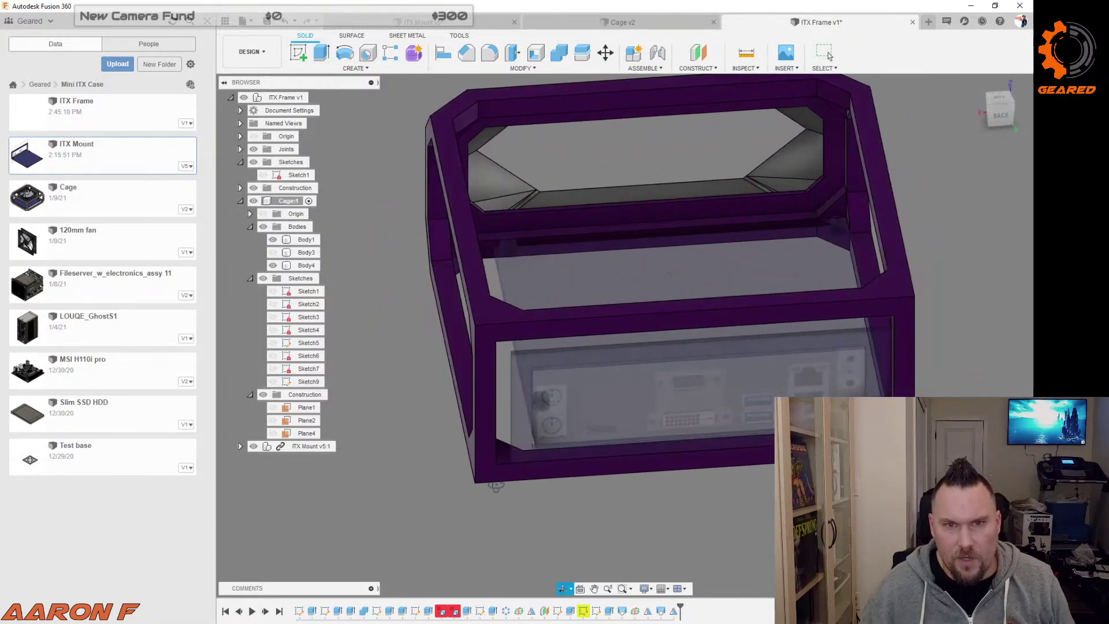
Step: Hide Body1 and delete the sliver faces at both ends of the lower strip on Body4's back side
scroll(601, 241, "up", 5)
scroll(540, 208, "up", 1)
scroll(509, 384, "down", 5)
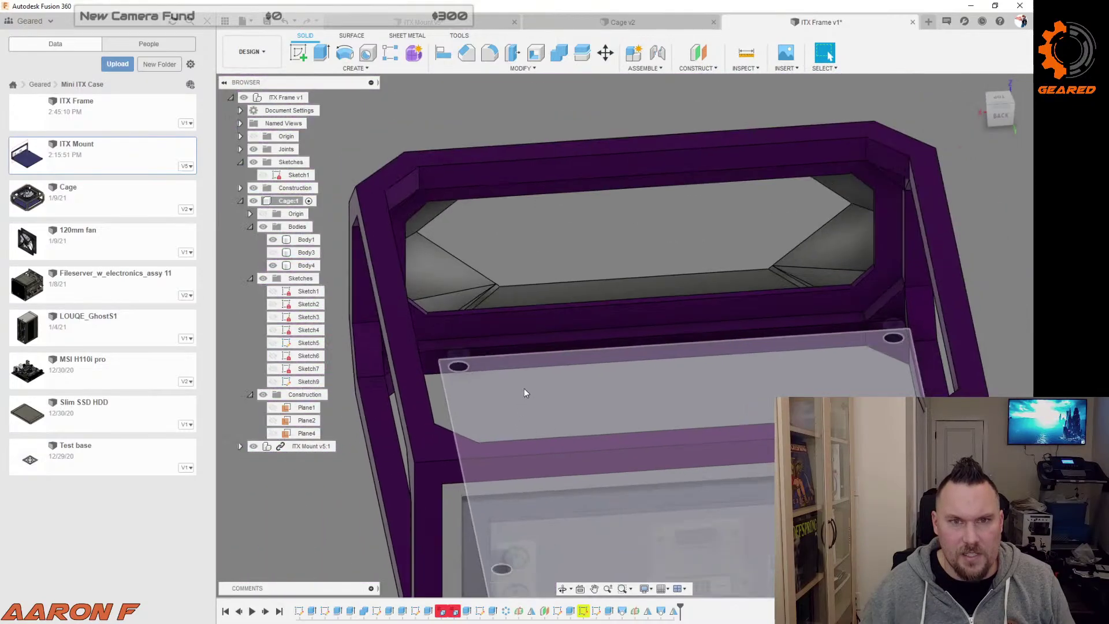
scroll(501, 289, "up", 5)
left_click(273, 240)
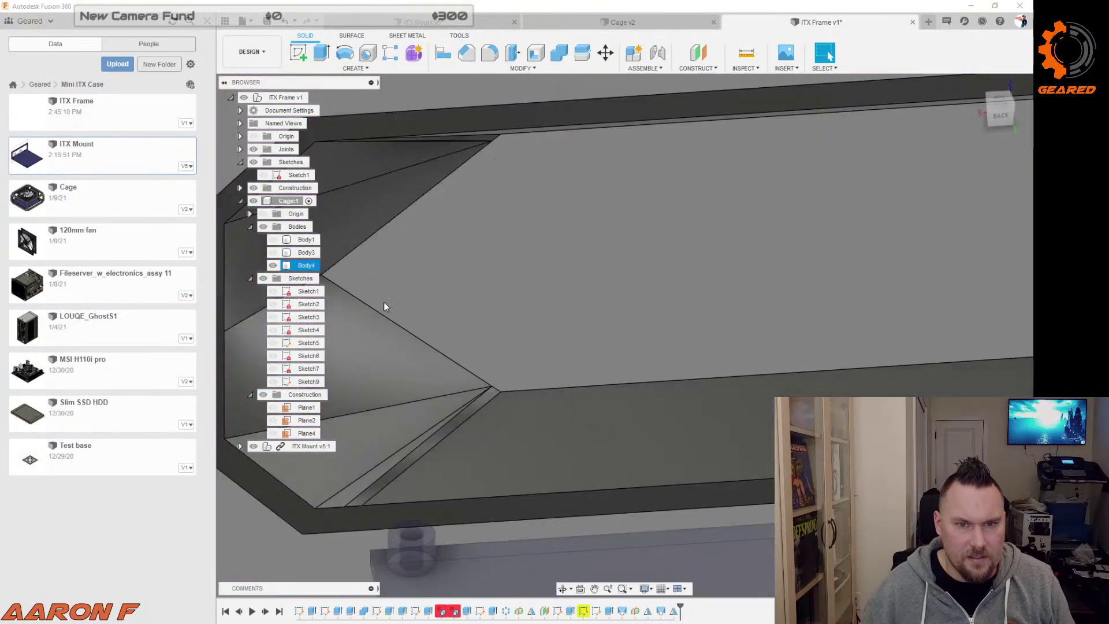
middle_click_drag(385, 305, 480, 416, "shift")
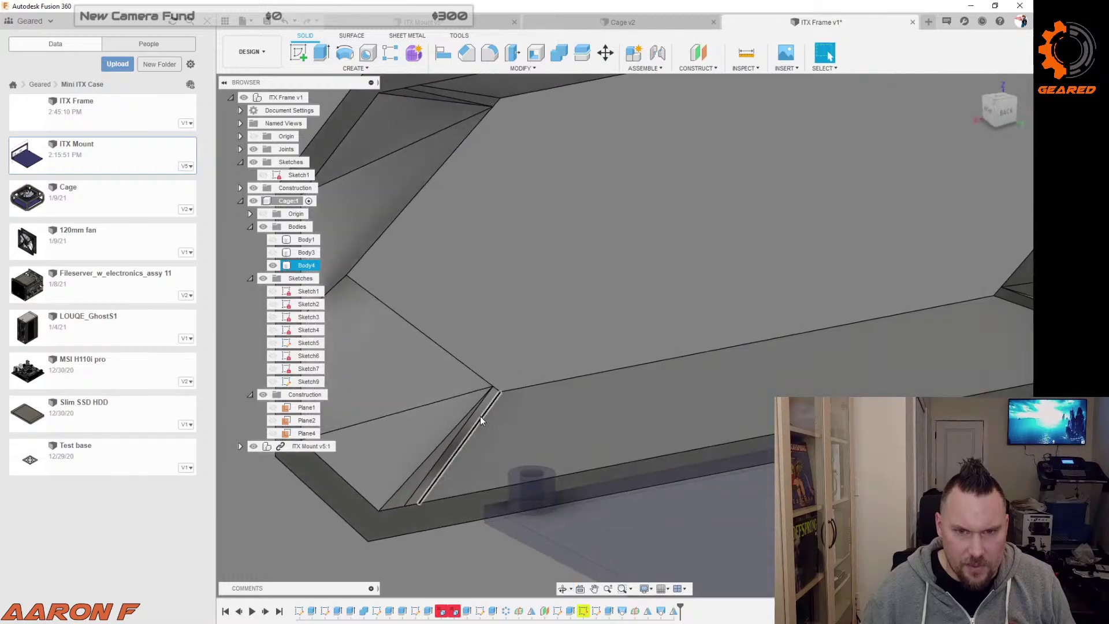
left_click(469, 427)
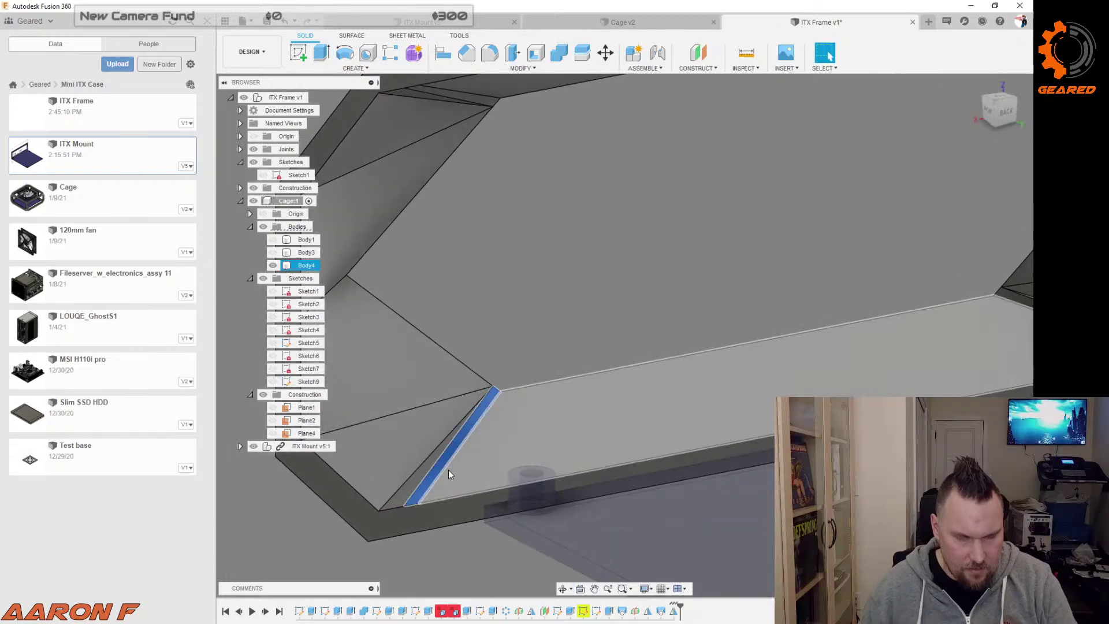
middle_click_drag(484, 476, 751, 433, "shift")
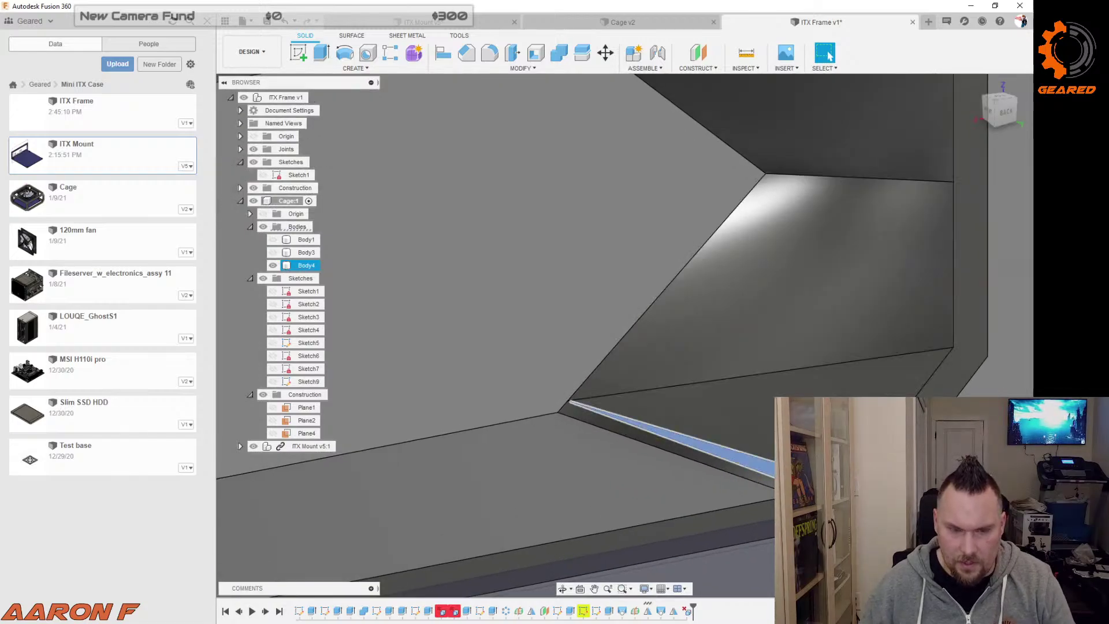
key("Delete")
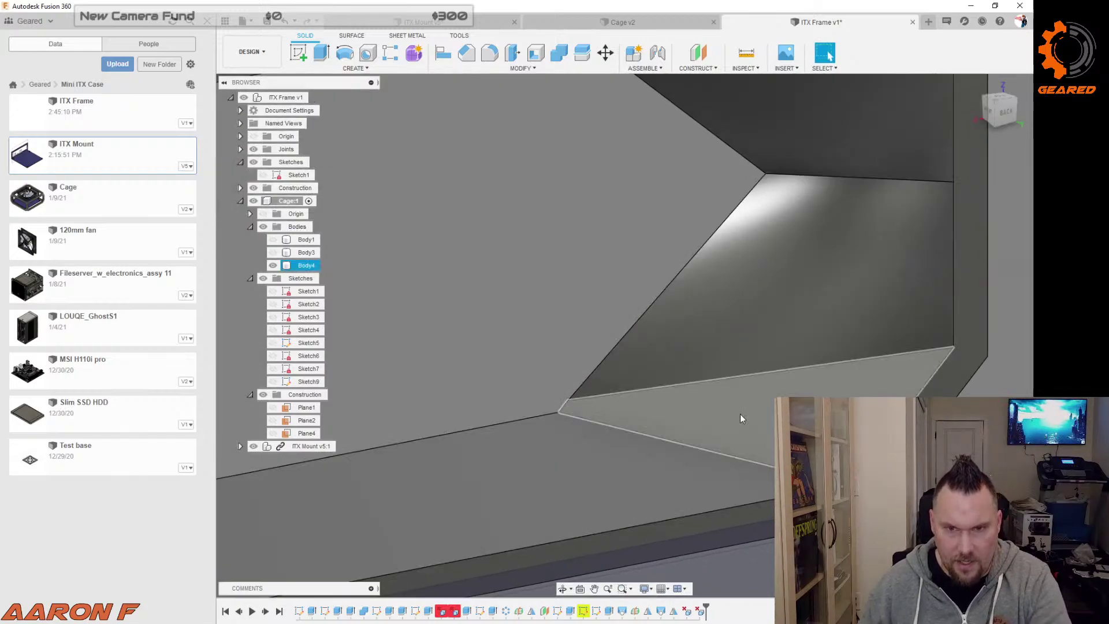
Step: Delete the sliver faces at Body4's upper right inner corner, as seen from behind
scroll(742, 419, "down", 2)
scroll(516, 404, "down", 2)
middle_click_drag(640, 367, 642, 216, "shift")
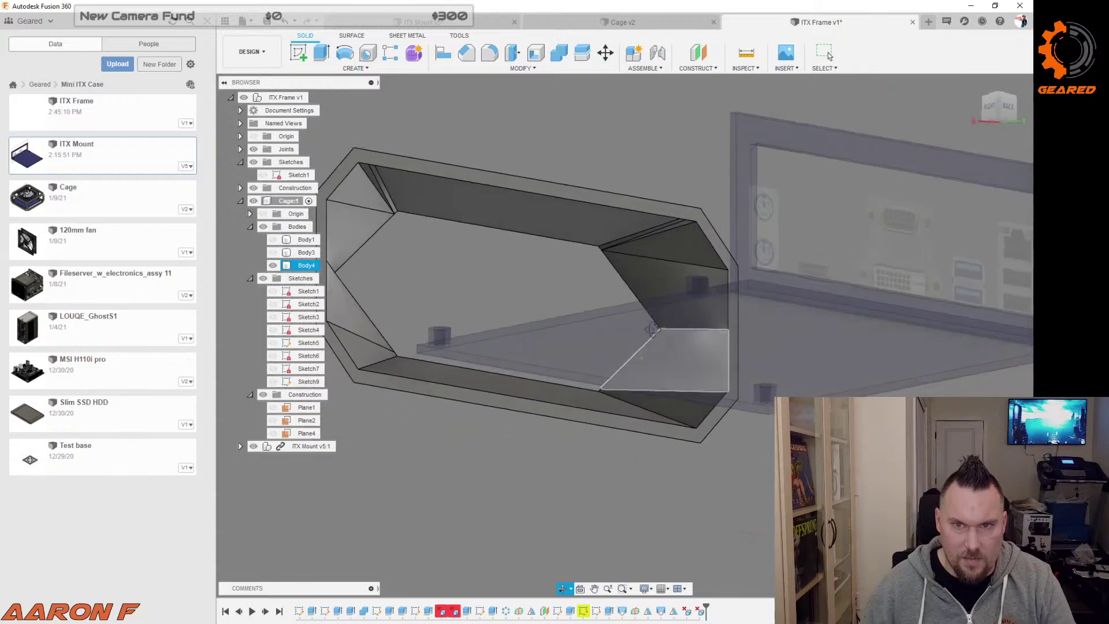
scroll(642, 216, "up", 3)
scroll(778, 241, "up", 2)
left_click(778, 240)
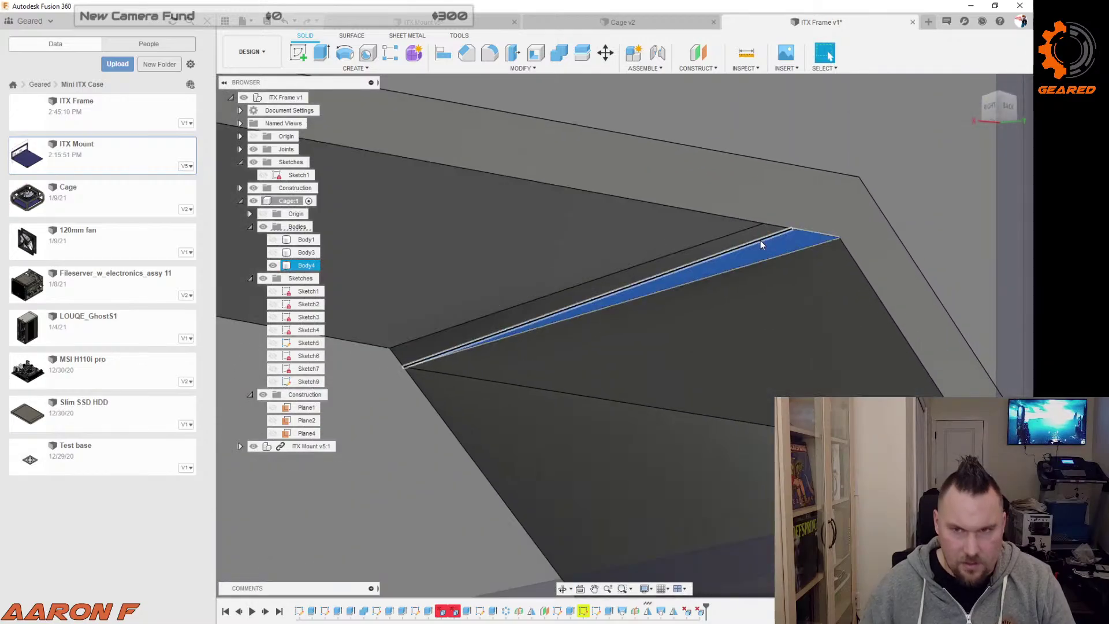
key("Delete")
scroll(764, 311, "down", 3)
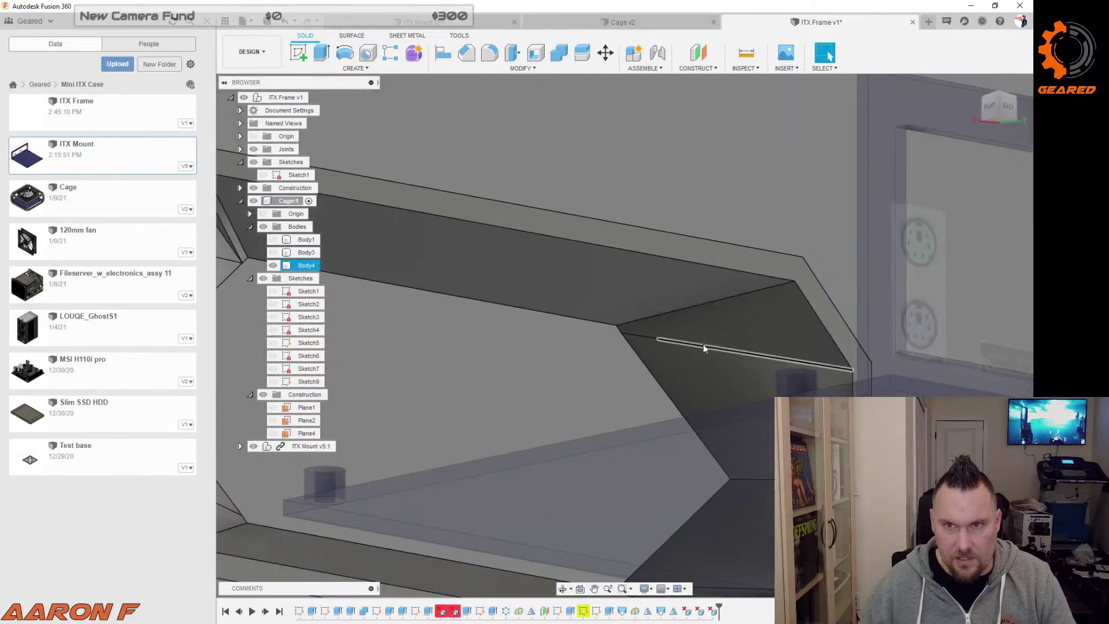
Step: Delete the remaining sliver faces at Body4's upper left inner corner, as seen from behind
middle_click_drag(702, 344, 629, 358, "shift")
scroll(629, 358, "down", 2)
scroll(372, 313, "up", 3)
middle_click_drag(372, 313, 525, 333, "shift")
scroll(525, 333, "down", 4)
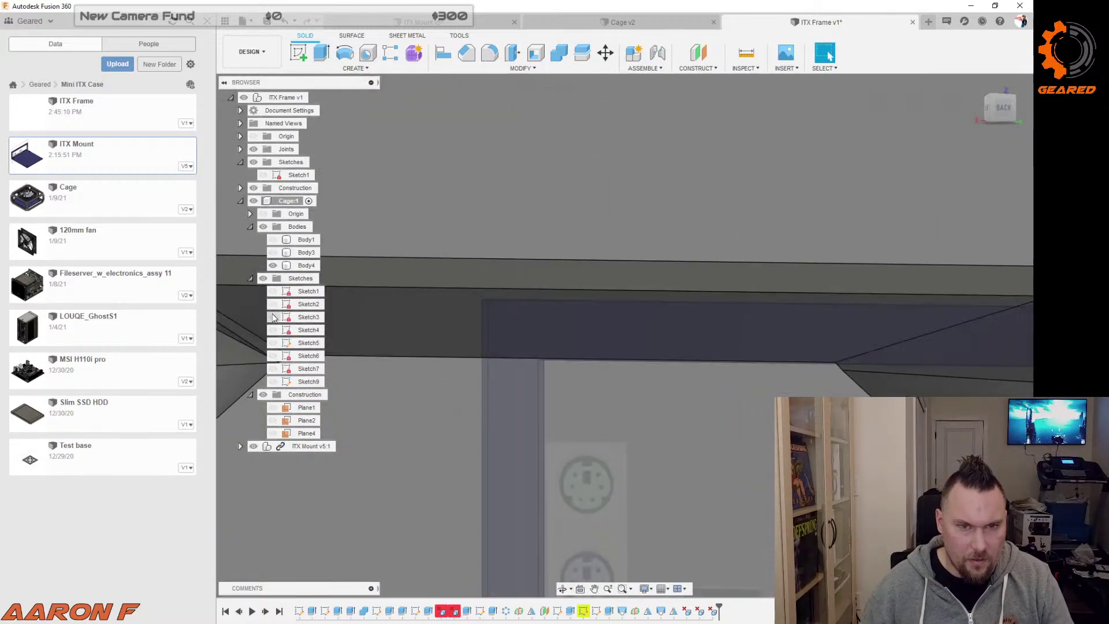
scroll(396, 292, "up", 5)
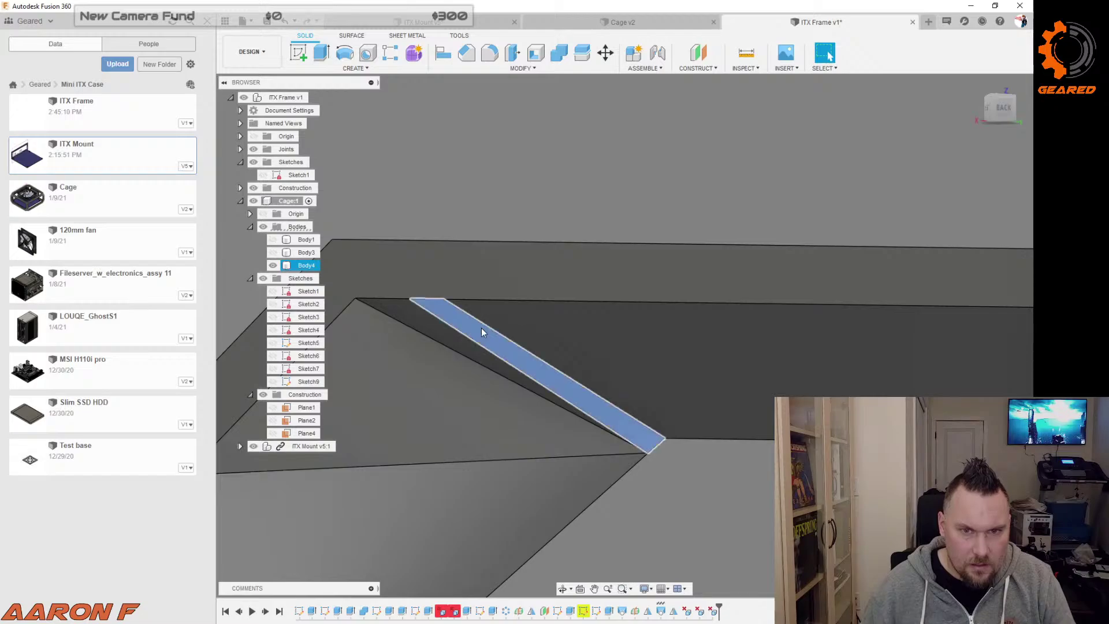
left_click(480, 327)
key("Escape")
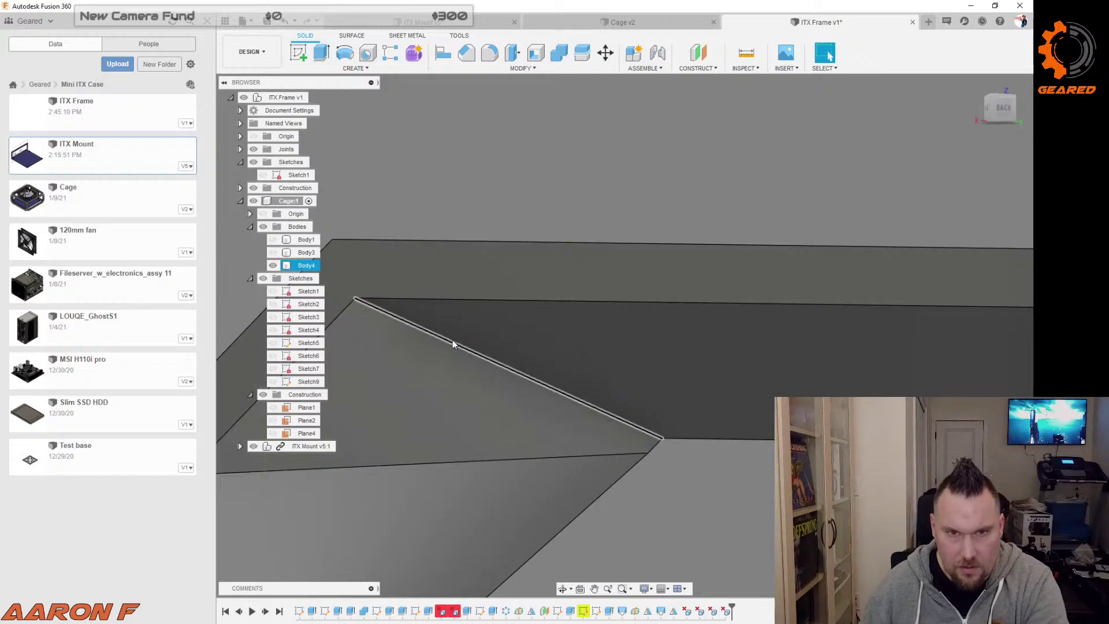
scroll(452, 341, "down", 5)
middle_click_drag(552, 352, 675, 357, "shift")
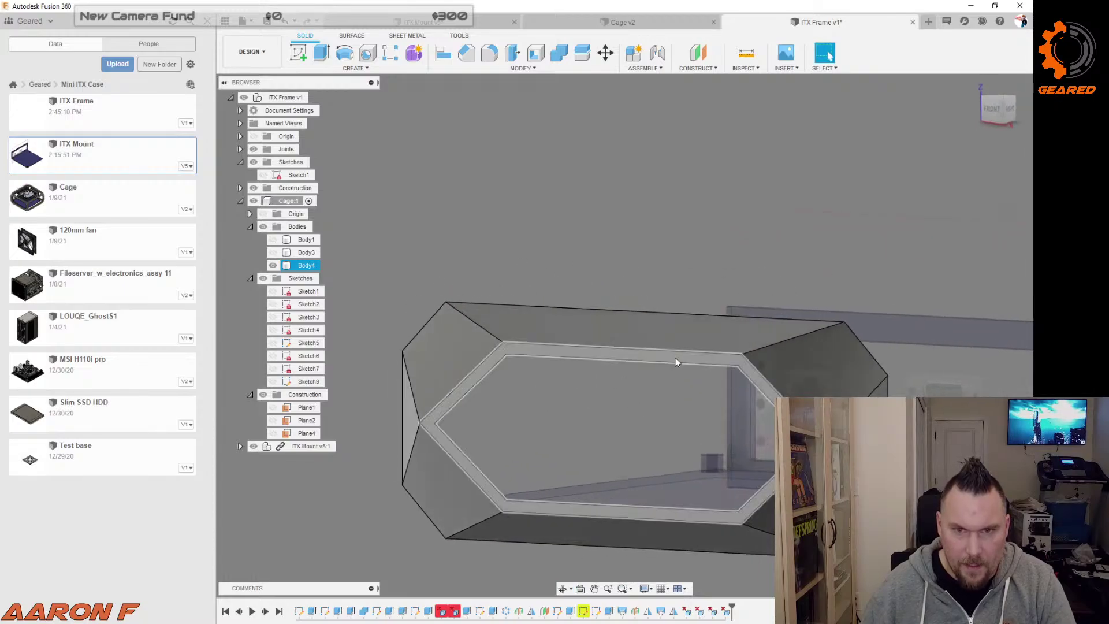
Step: Show Body1 again alongside Body4 in the Cage component
scroll(615, 336, "down", 3)
left_click(273, 239)
left_click(272, 253)
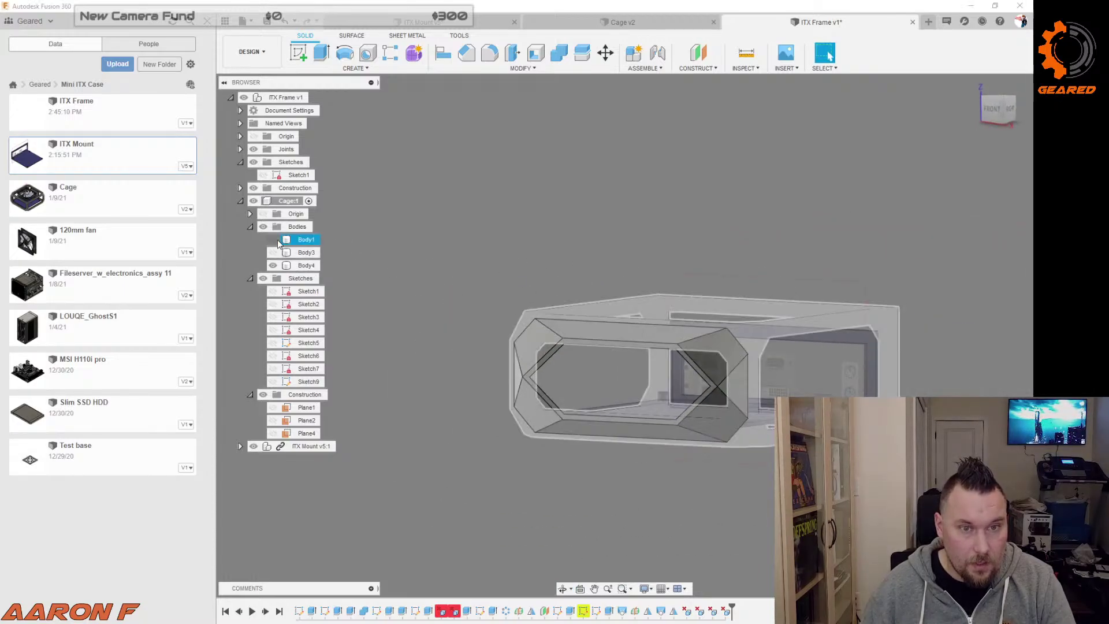
middle_click_drag(505, 235, 513, 247, "shift")
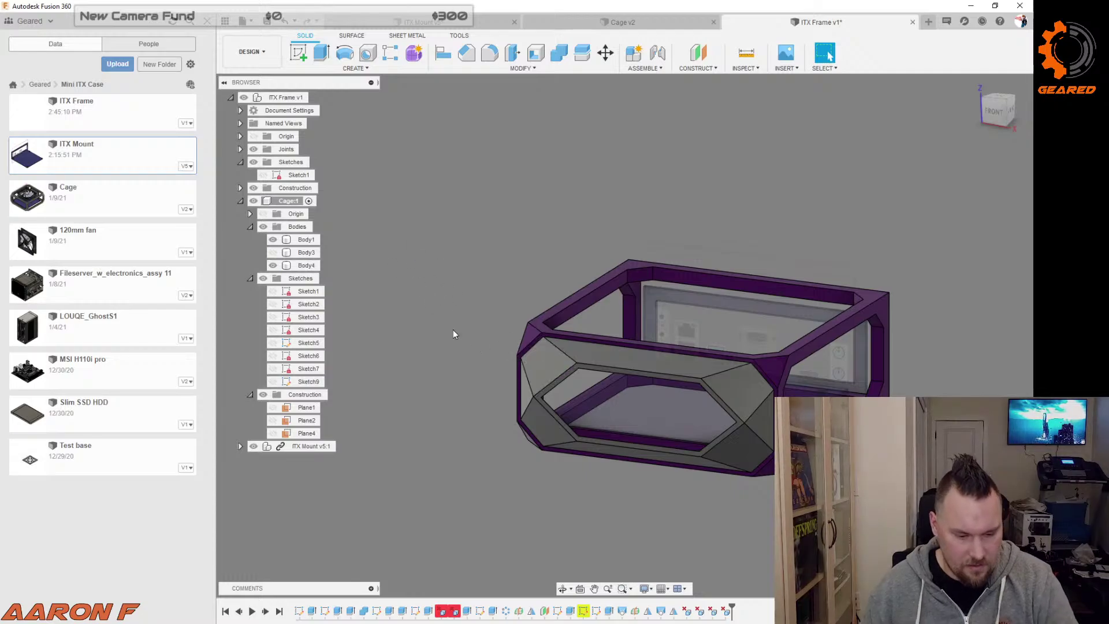
Step: Try the green and orange library appearances on the front surround Body4, and apply the blue one to the whole body
key("a")
scroll(434, 338, "down", 4)
scroll(606, 383, "up", 5)
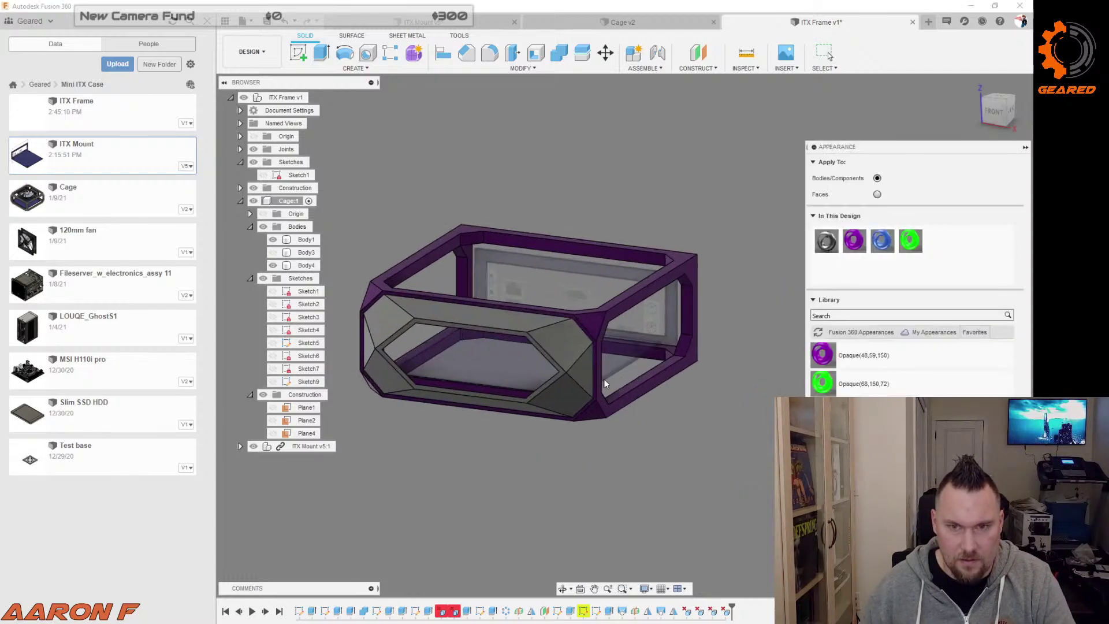
scroll(660, 362, "down", 2)
scroll(490, 301, "up", 2)
scroll(491, 300, "down", 1)
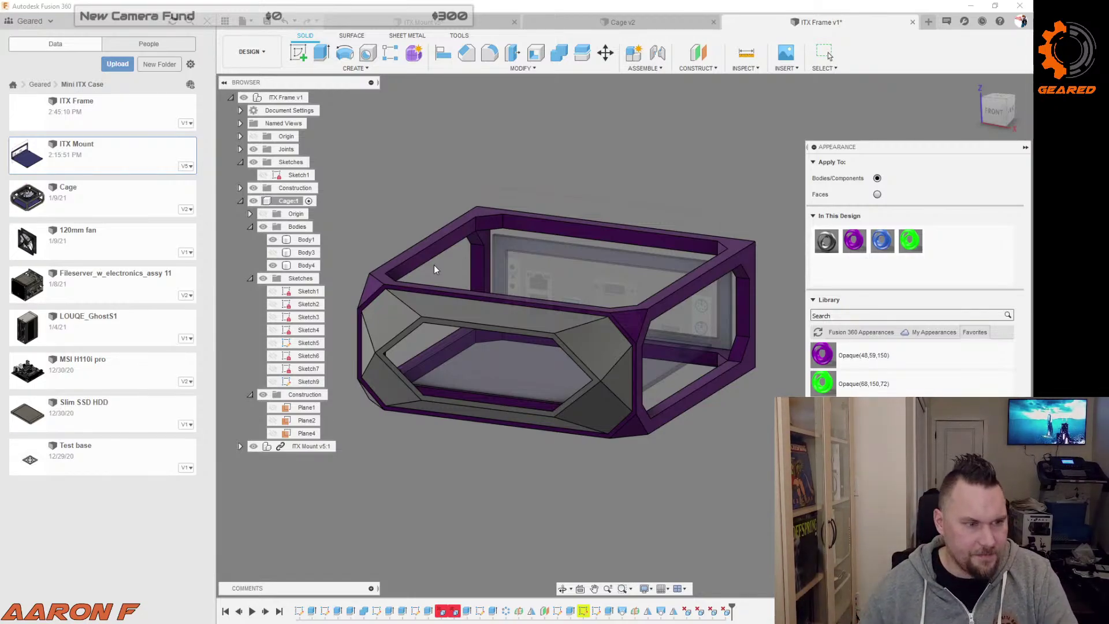
left_click_drag(823, 383, 615, 371)
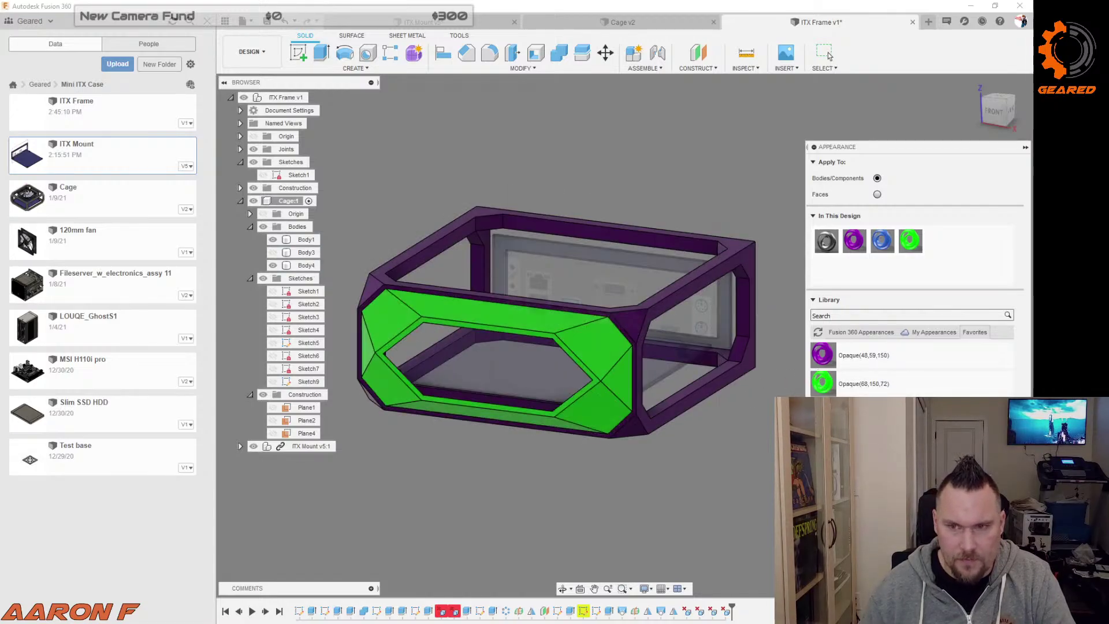
left_click_drag(823, 412, 602, 381)
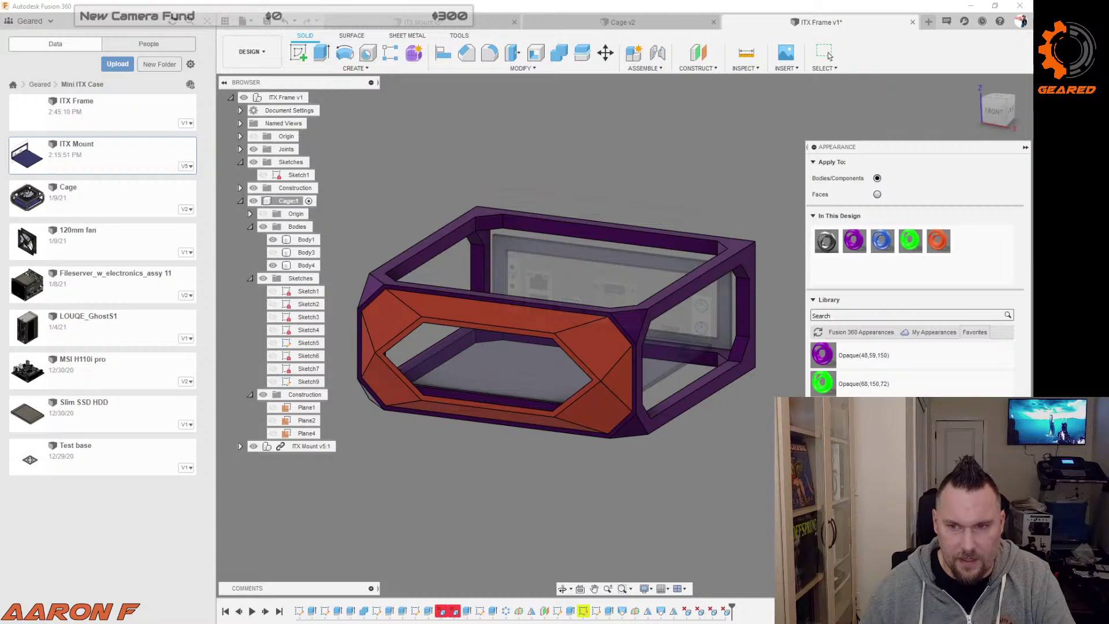
left_click_drag(822, 440, 602, 393)
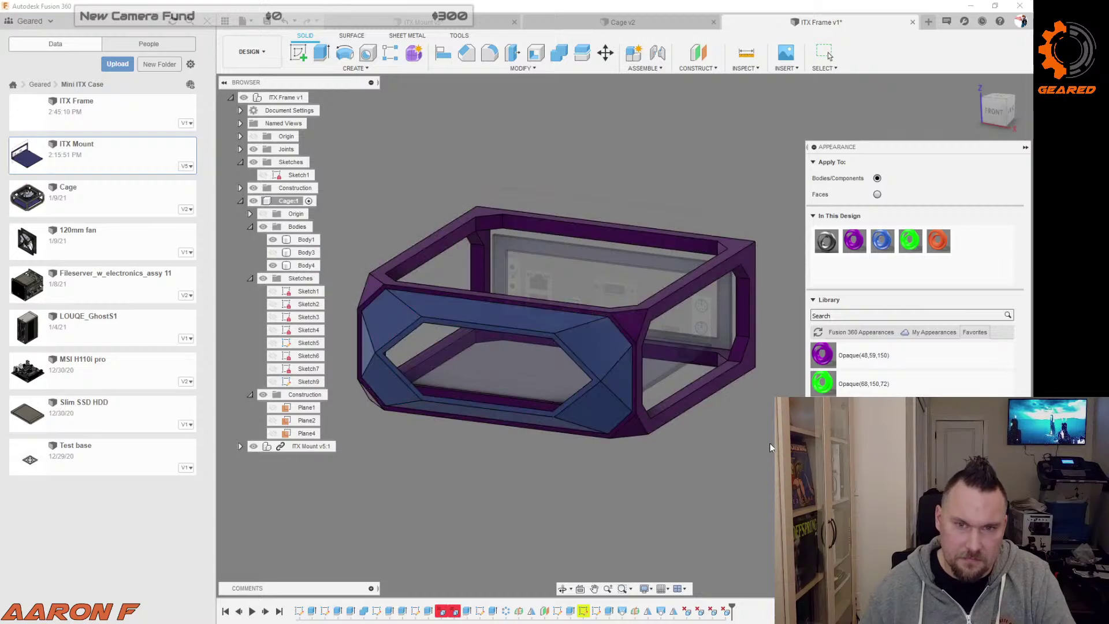
mouse_move(733, 472)
middle_mouse_down("shift")
mouse_move(750, 470)
mouse_move(748, 448)
mouse_move(738, 466)
middle_mouse_up("shift")
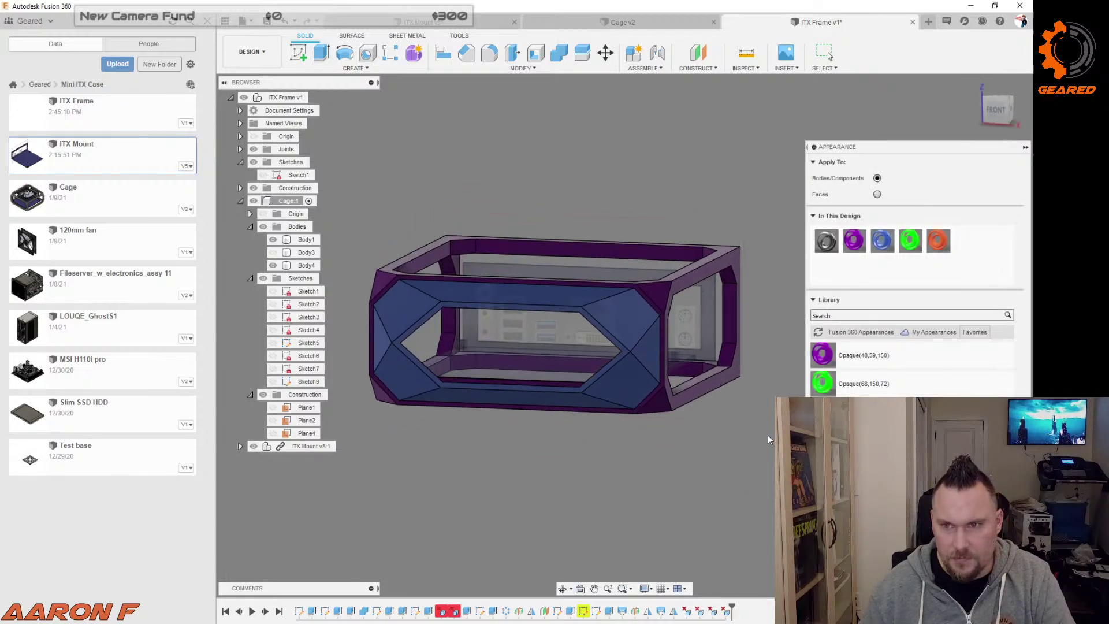
left_click(829, 56)
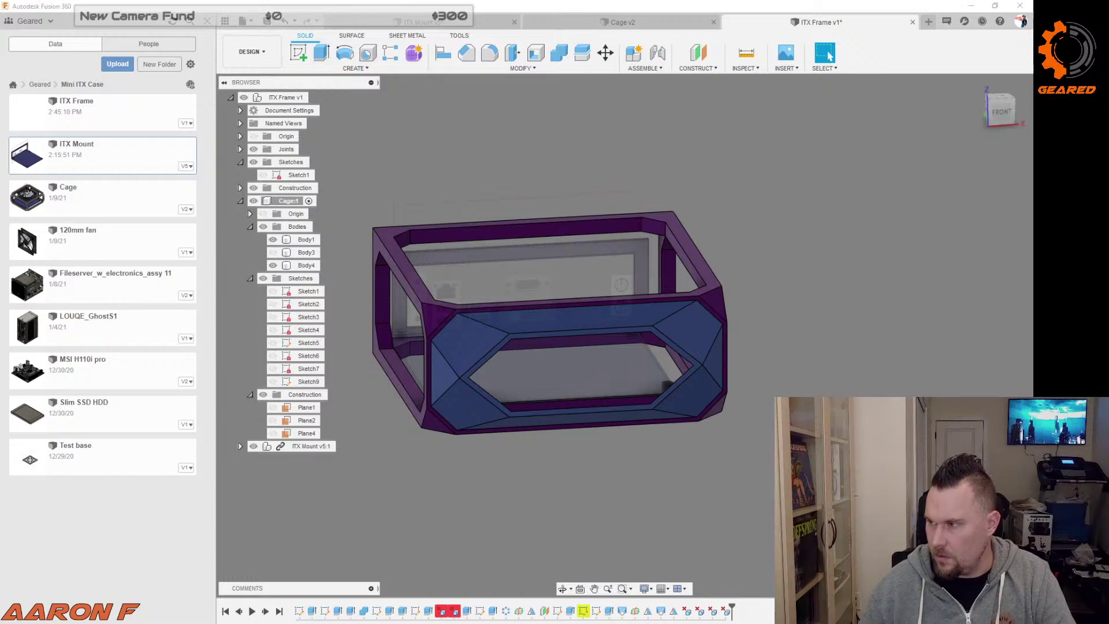
Step: Examine the blue front surround against the purple frame from several angles and select its upper right corner facet
middle_click_drag(665, 358, 698, 358, "shift")
scroll(699, 359, "up", 3)
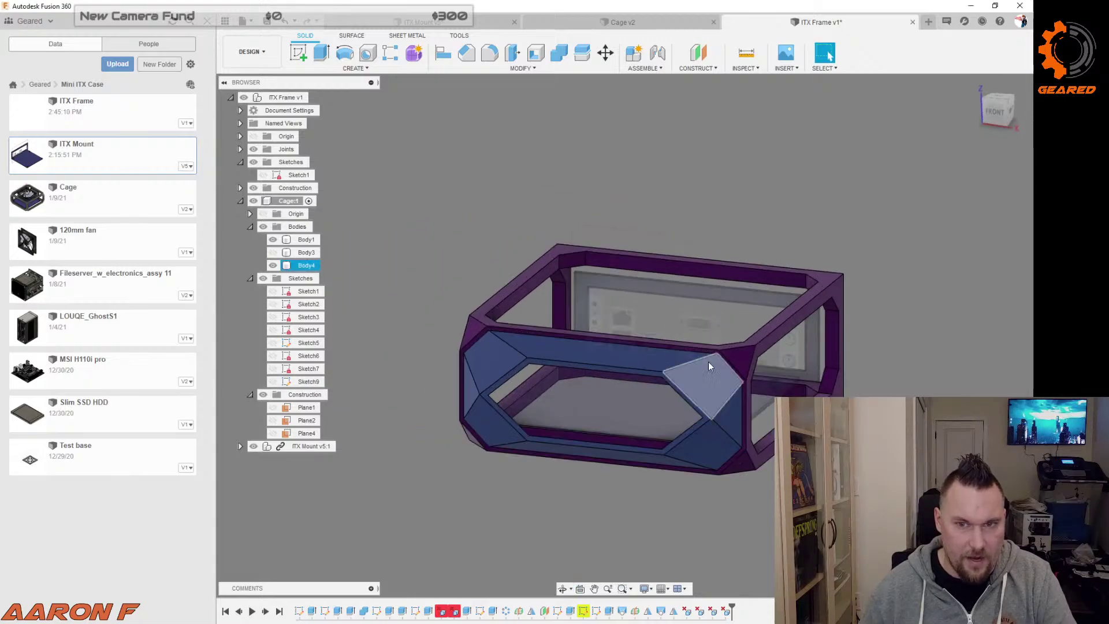
middle_click_drag(820, 462, 780, 427, "shift")
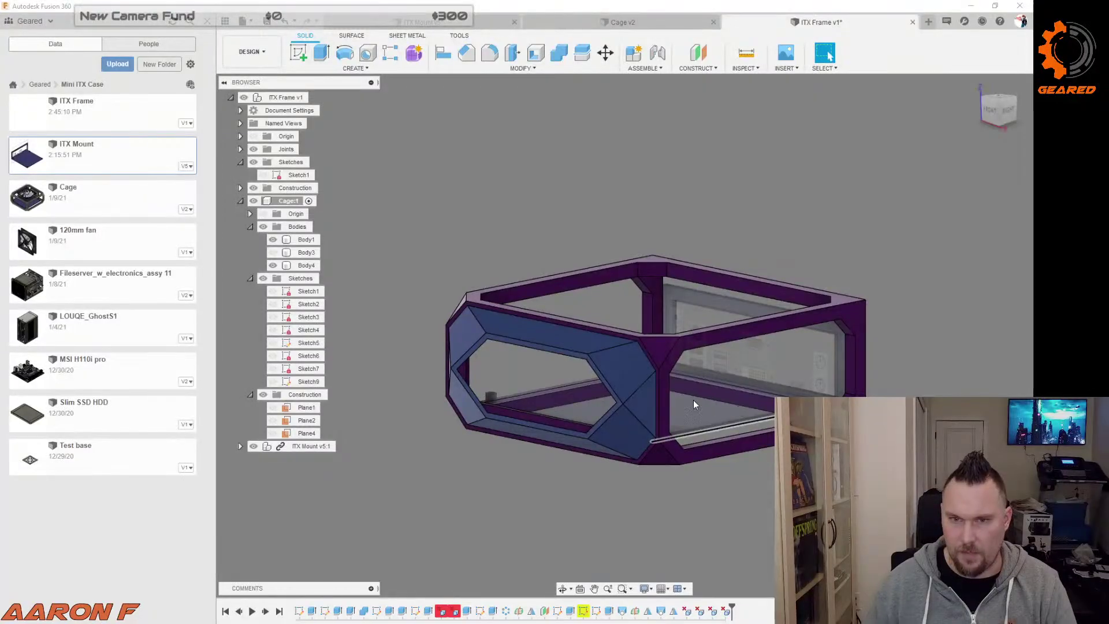
left_click(636, 370)
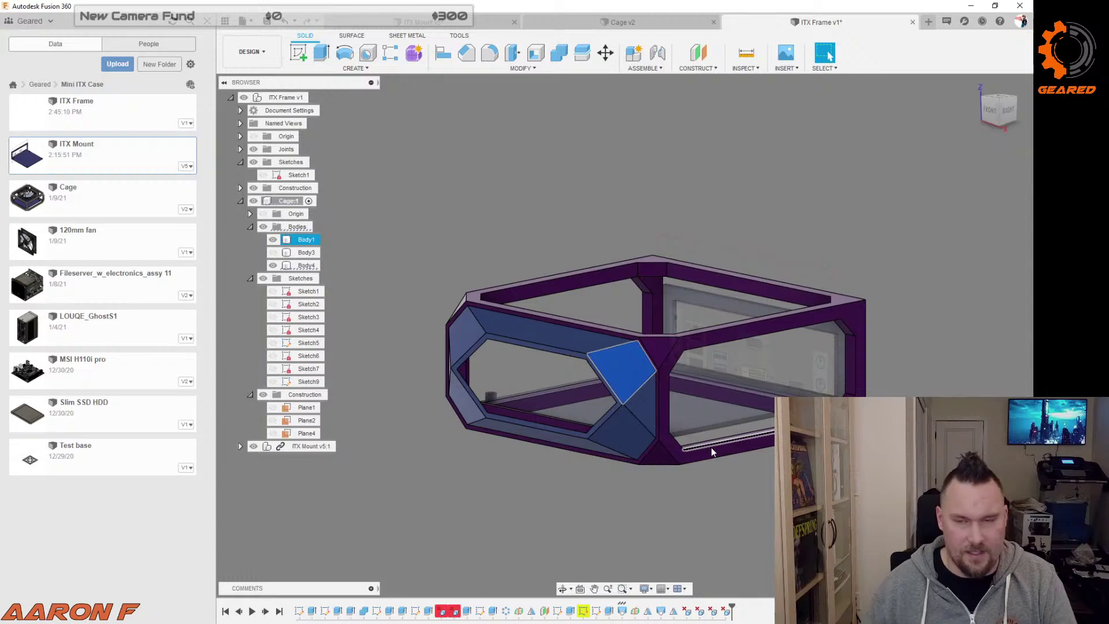
left_click(711, 447)
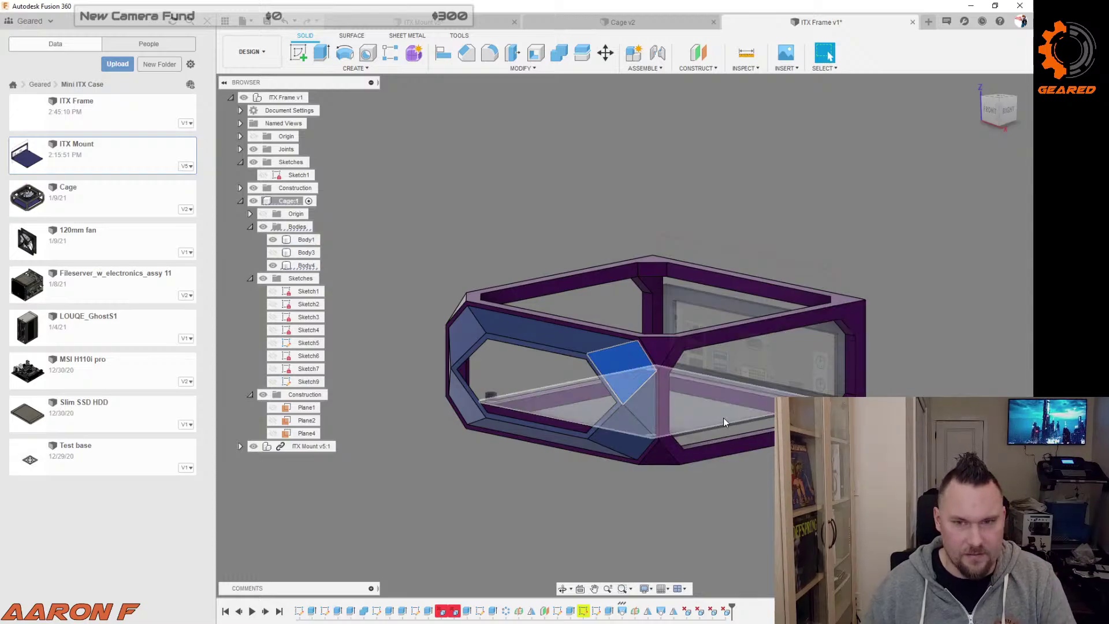